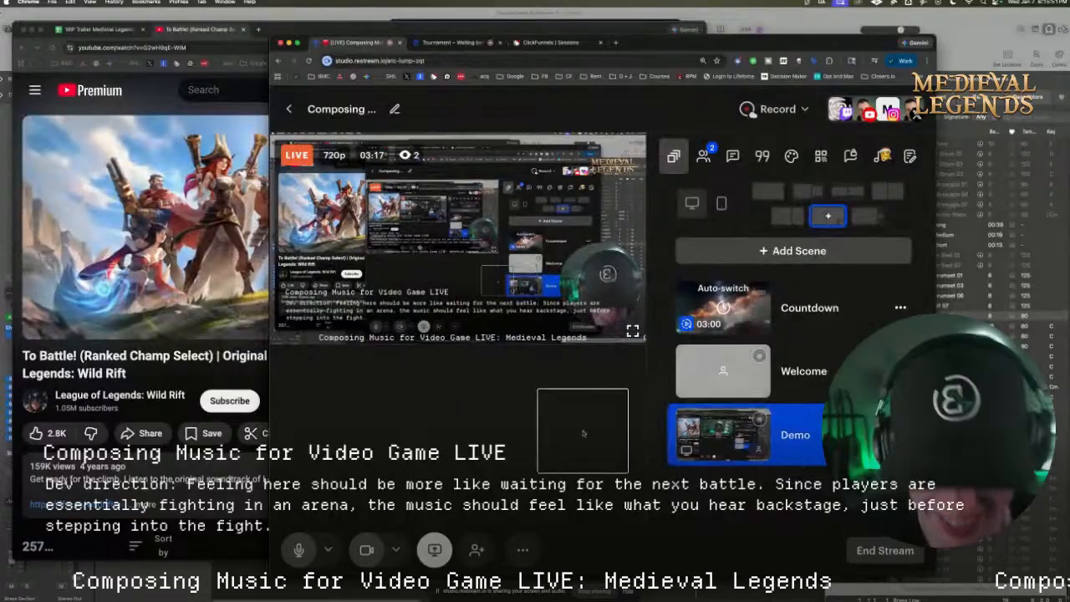
# Open the live stream's chat in the streaming studio, shrink its window out of the way and minimize it
pyautogui.moveTo(409, 157)
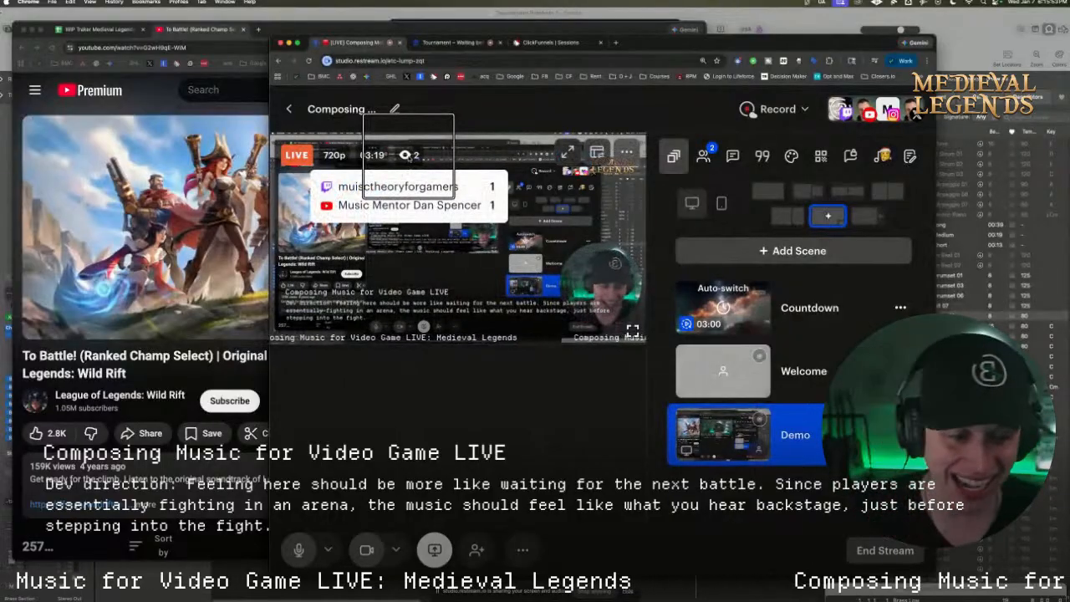
pyautogui.click(734, 155)
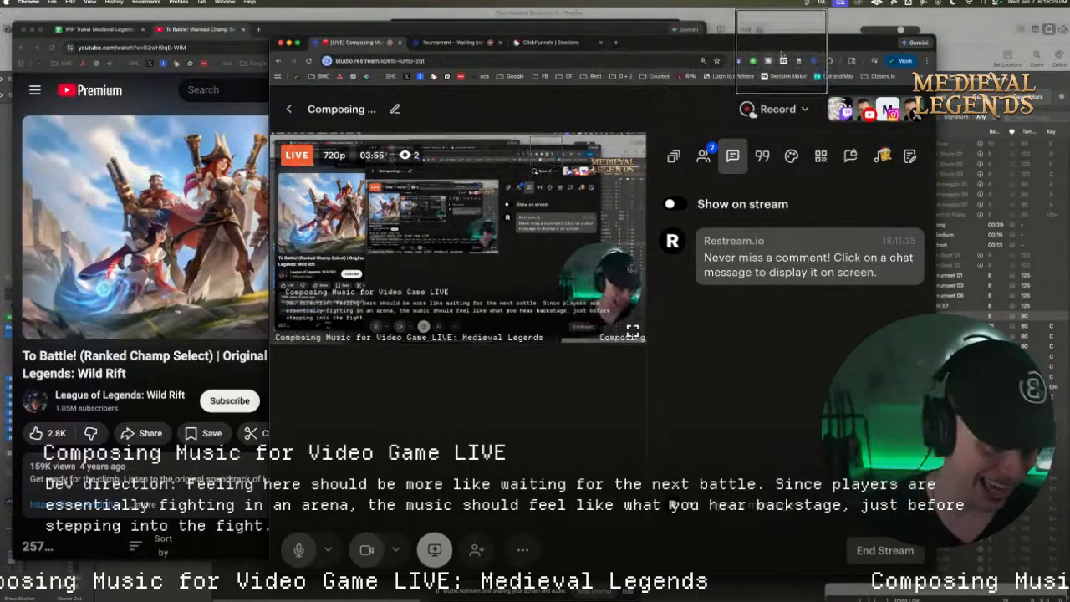
pyautogui.moveTo(770, 50); pyautogui.dragTo(813, 88)
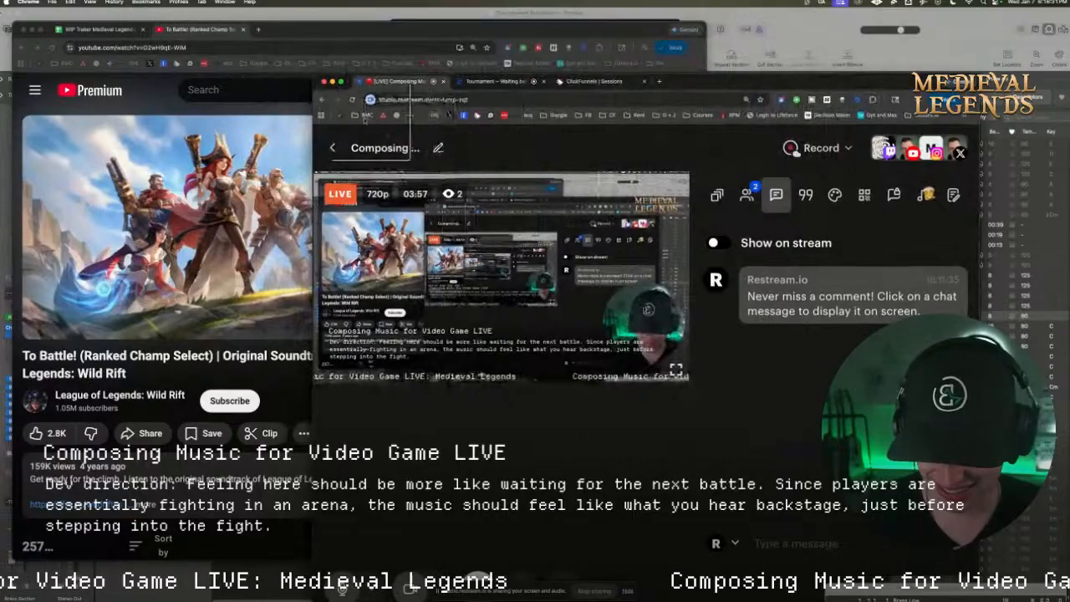
pyautogui.moveTo(318, 81); pyautogui.dragTo(466, 115)
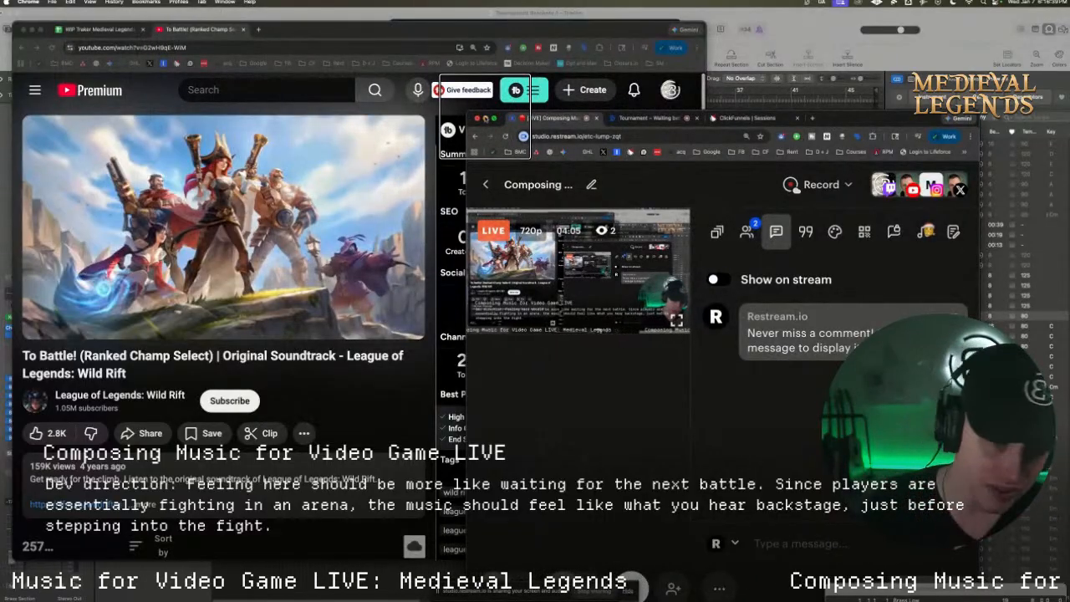
pyautogui.click(484, 118)
# Move the YouTube reference window down to uncover the arrangement and hide the screen-sharing notice
pyautogui.moveTo(303, 32); pyautogui.dragTo(475, 306)
pyautogui.click(365, 144)
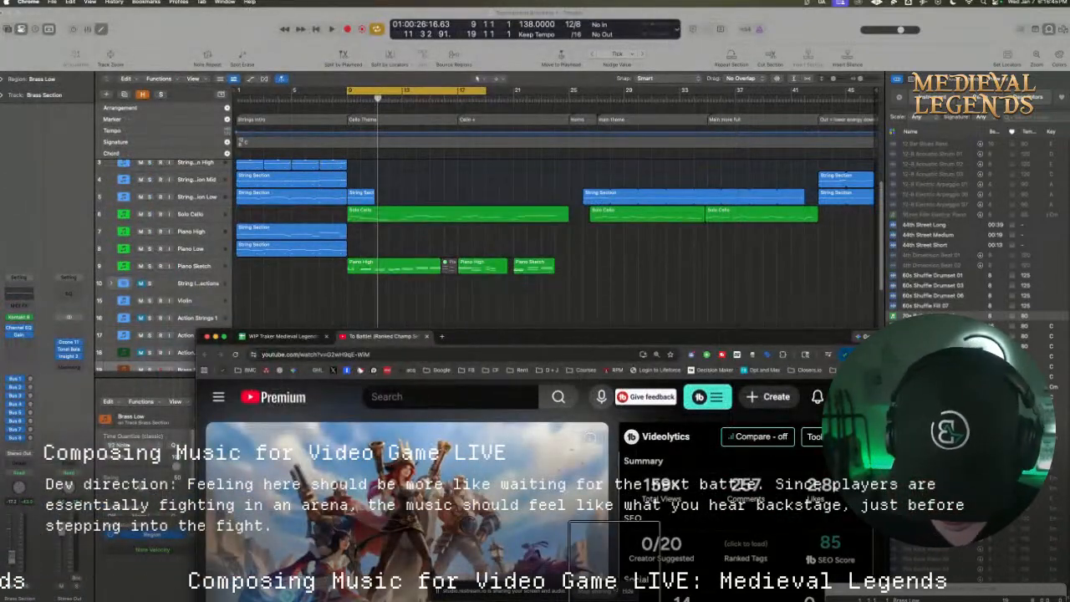
pyautogui.click(629, 591)
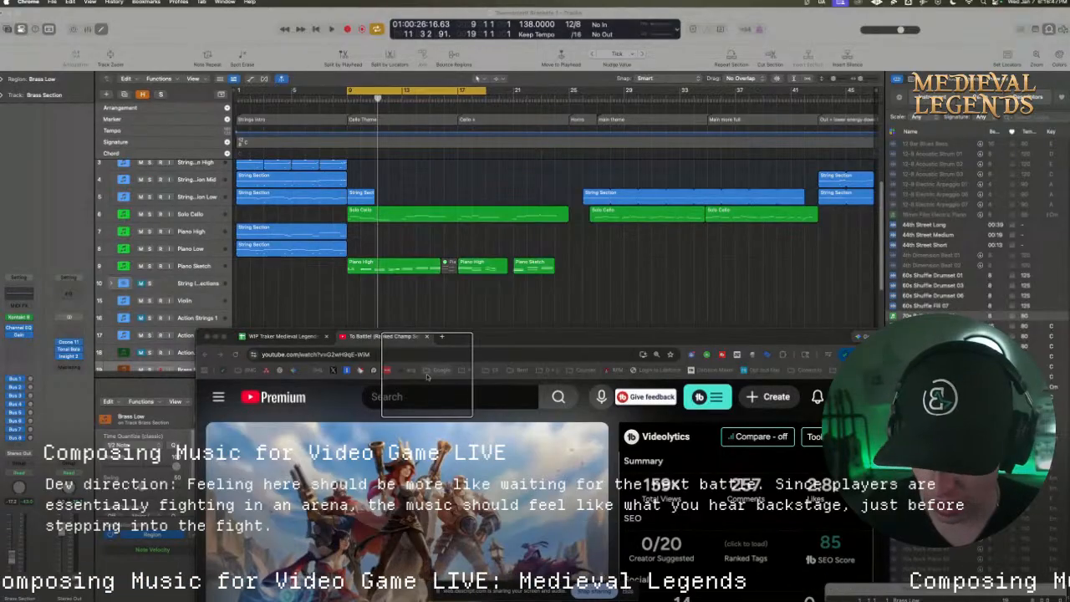
# Switch to Logic Pro, move the cycle range to bars 1 to 11 and play the strings intro
pyautogui.moveTo(397, 92); pyautogui.dragTo(273, 85)
pyautogui.press('space')
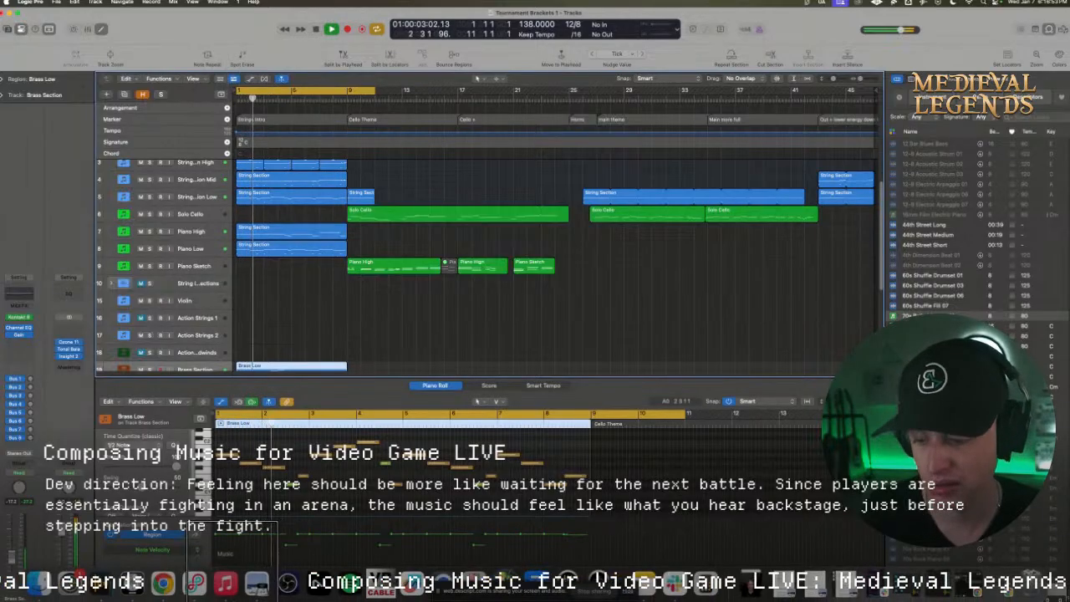
pyautogui.scroll(1, 161, 197)
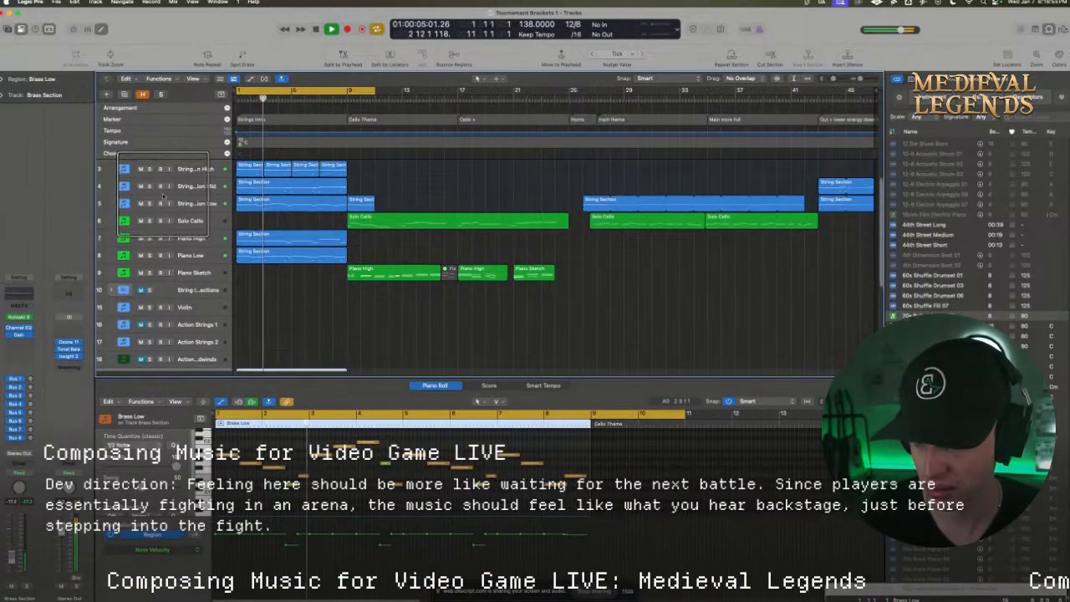
# Examine the String Section High, Brass Section and Action Hits parts during playback and replay the intro from the start
pyautogui.click(197, 170)
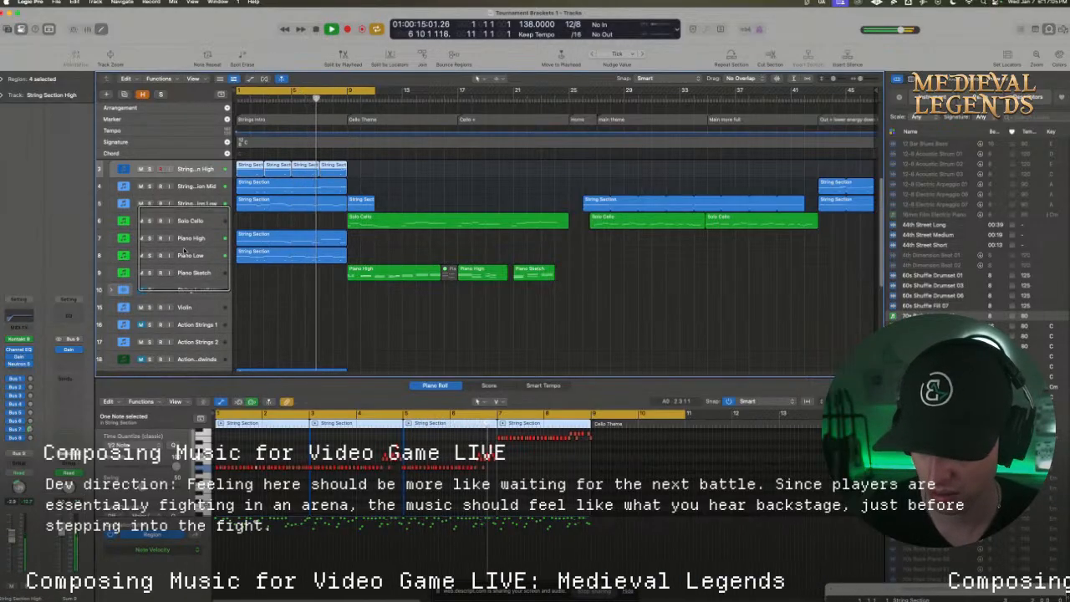
pyautogui.scroll(-2, 199, 280)
pyautogui.click(192, 311)
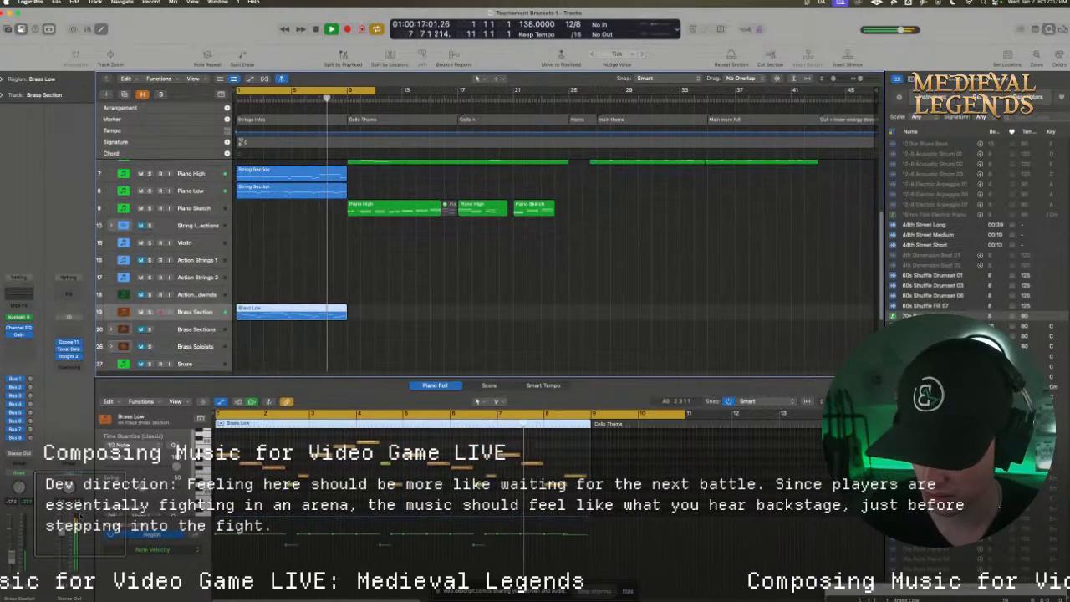
pyautogui.scroll(-3, 192, 312)
pyautogui.click(191, 320)
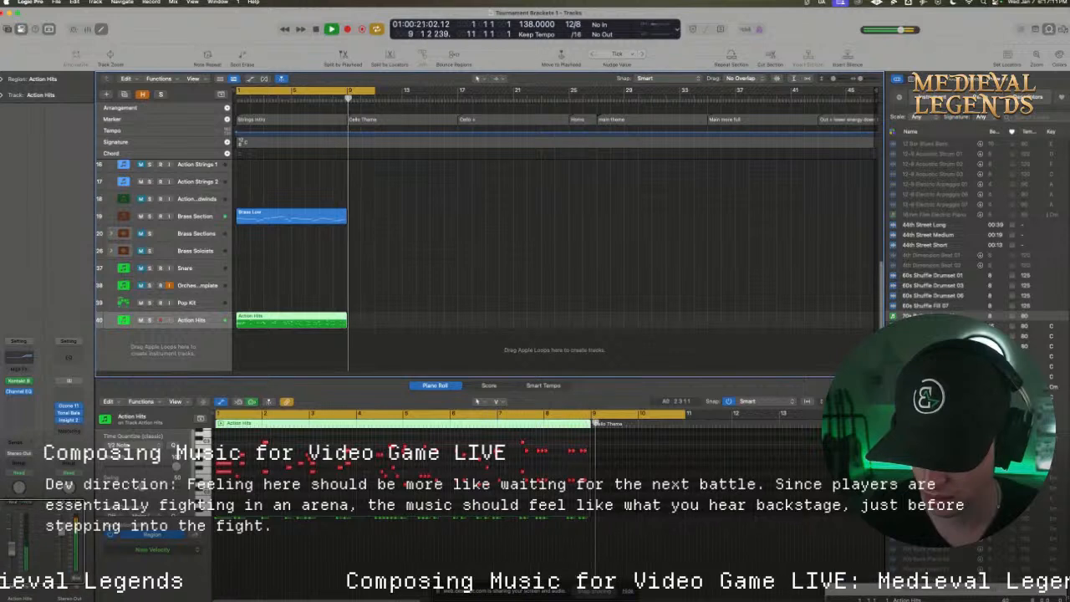
pyautogui.press('Return')
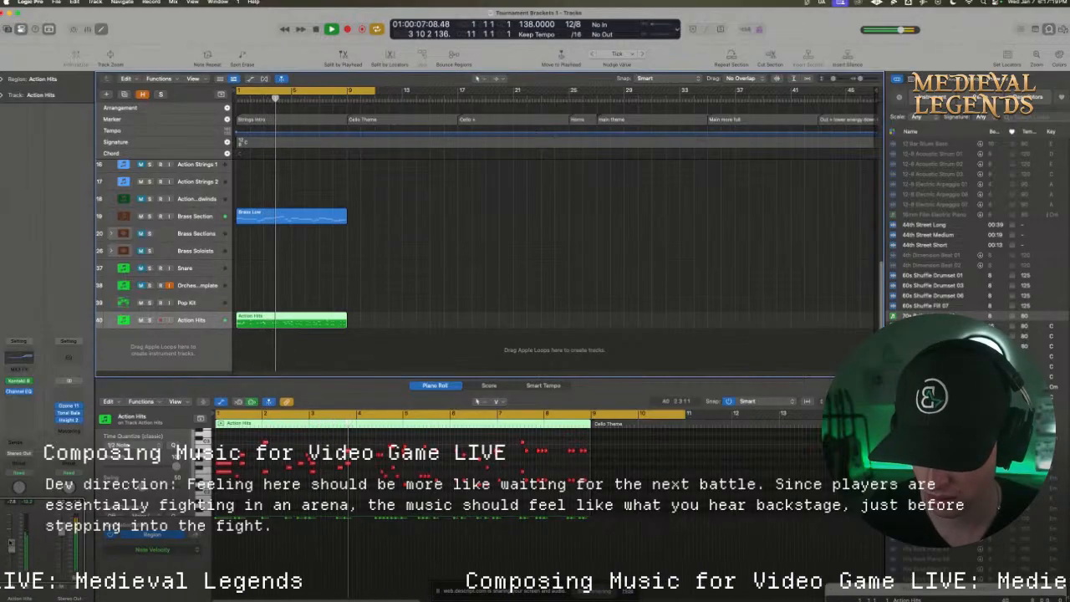
# Set the cycle range to bars 8 to 25 and listen to the start of the Cello Theme section
pyautogui.scroll(5, 250, 276)
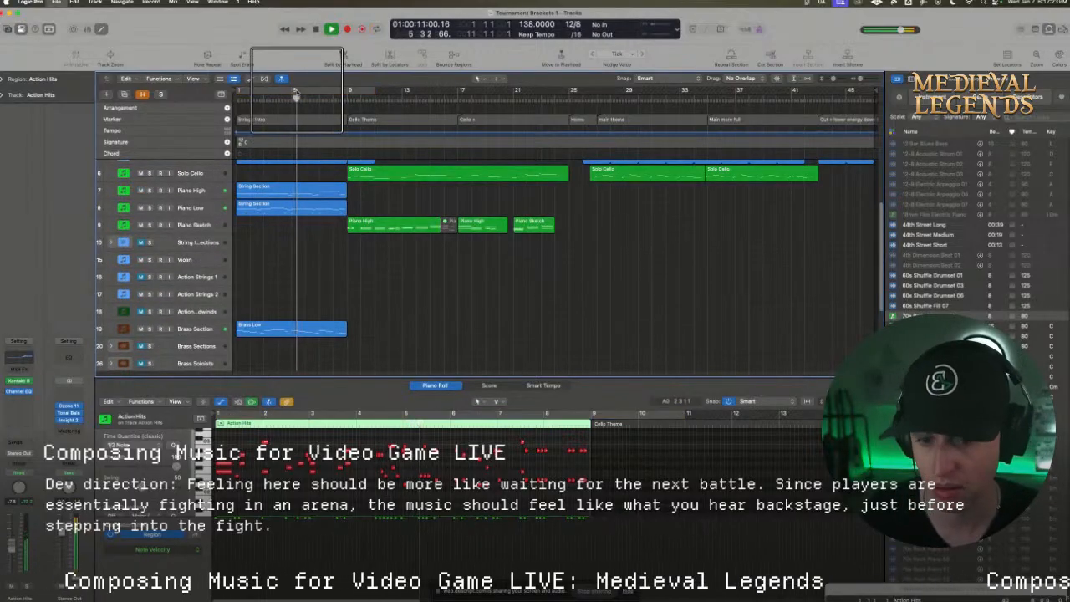
pyautogui.press('space')
pyautogui.moveTo(334, 91); pyautogui.dragTo(572, 91)
pyautogui.scroll(1, 494, 223)
pyautogui.scroll(1, 494, 223)
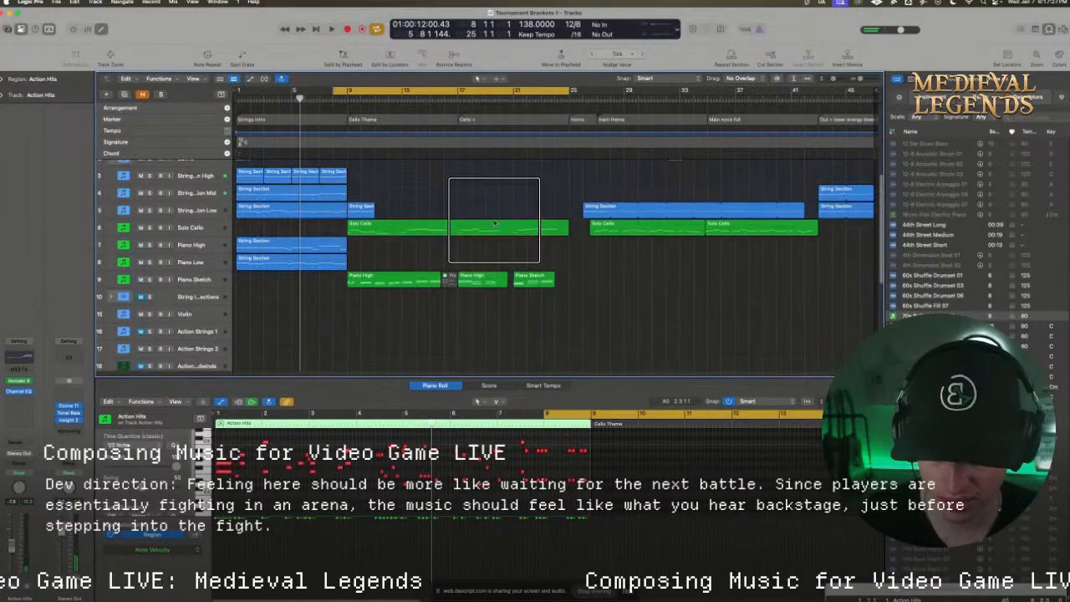
pyautogui.press('space')
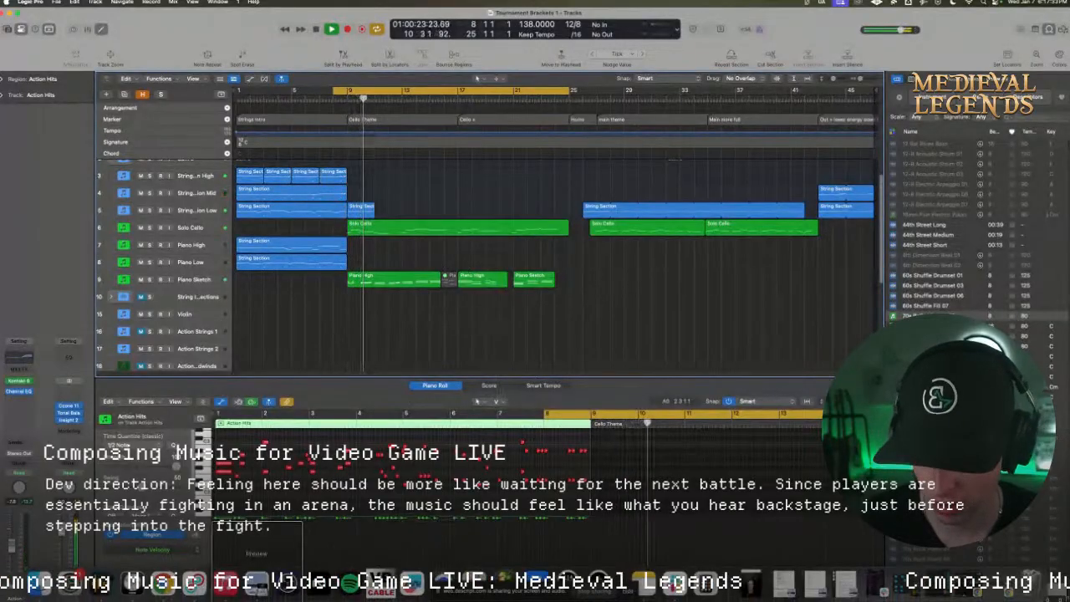
pyautogui.moveTo(194, 584)
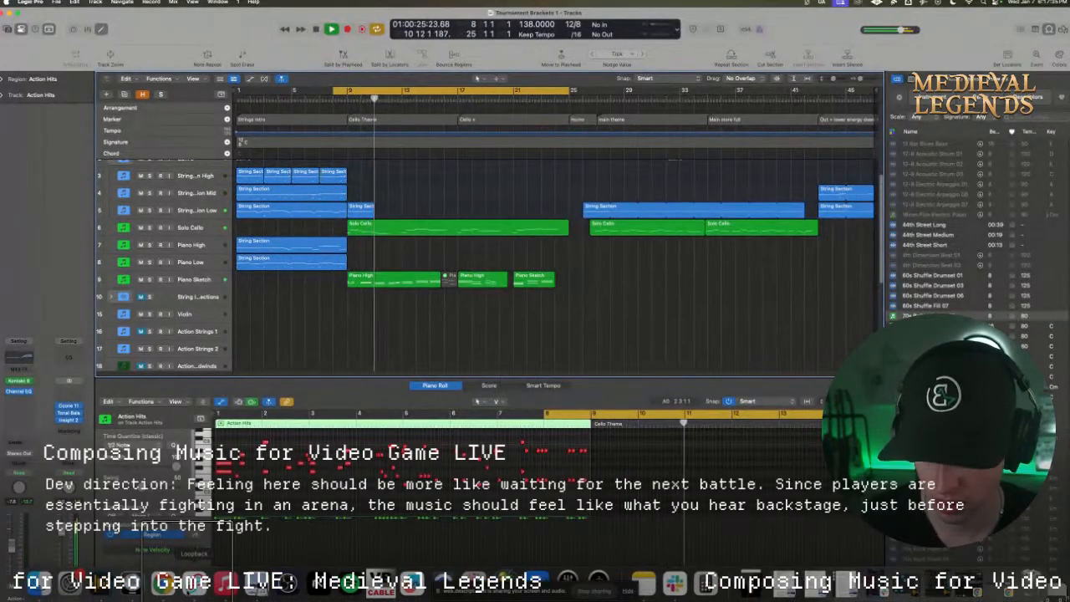
pyautogui.press('space')
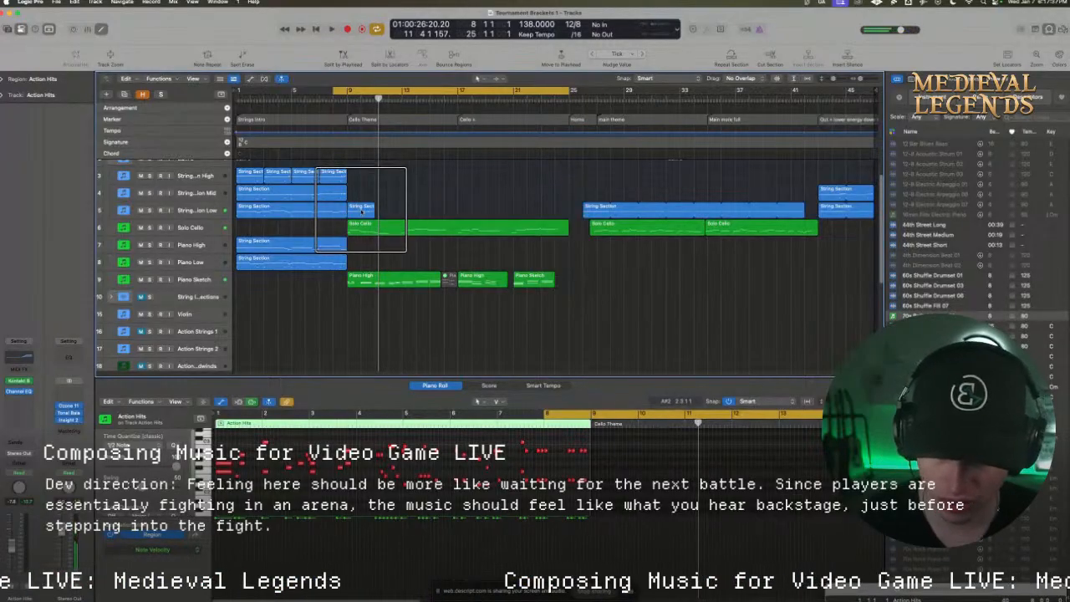
# Extend the String Section Low region that starts at bar 9 to bar 13 and enlarge the Piano Roll editor
pyautogui.click(362, 211)
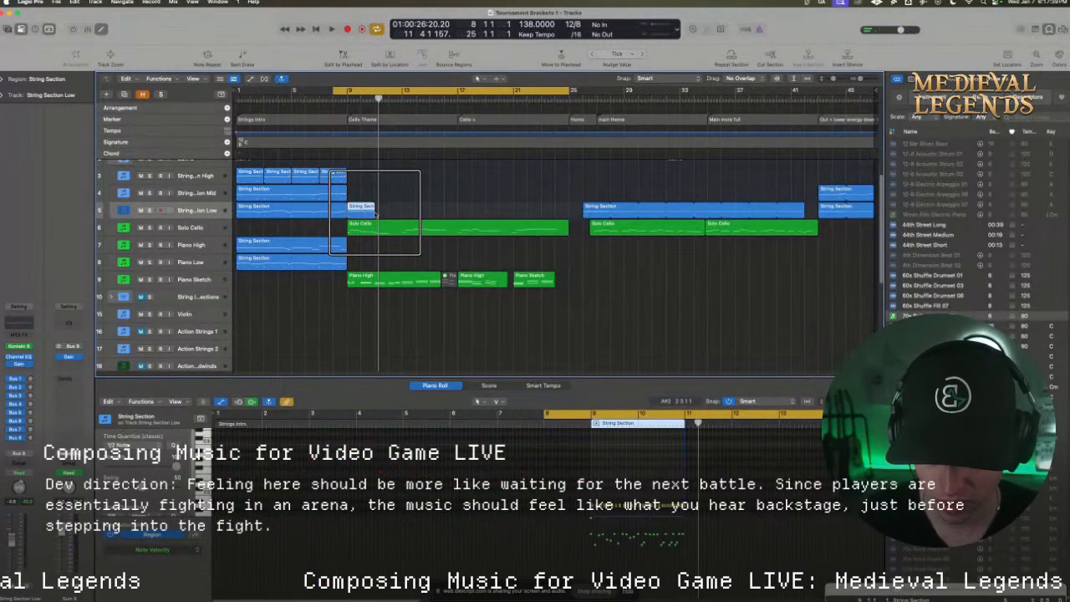
pyautogui.moveTo(374, 211); pyautogui.dragTo(399, 218)
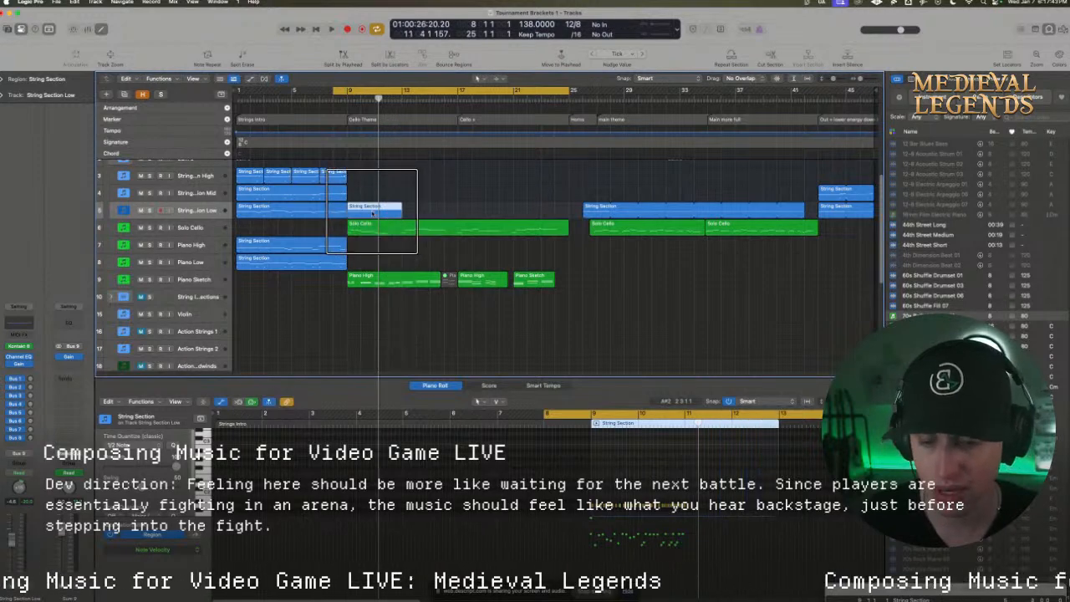
pyautogui.scroll(2, 373, 214)
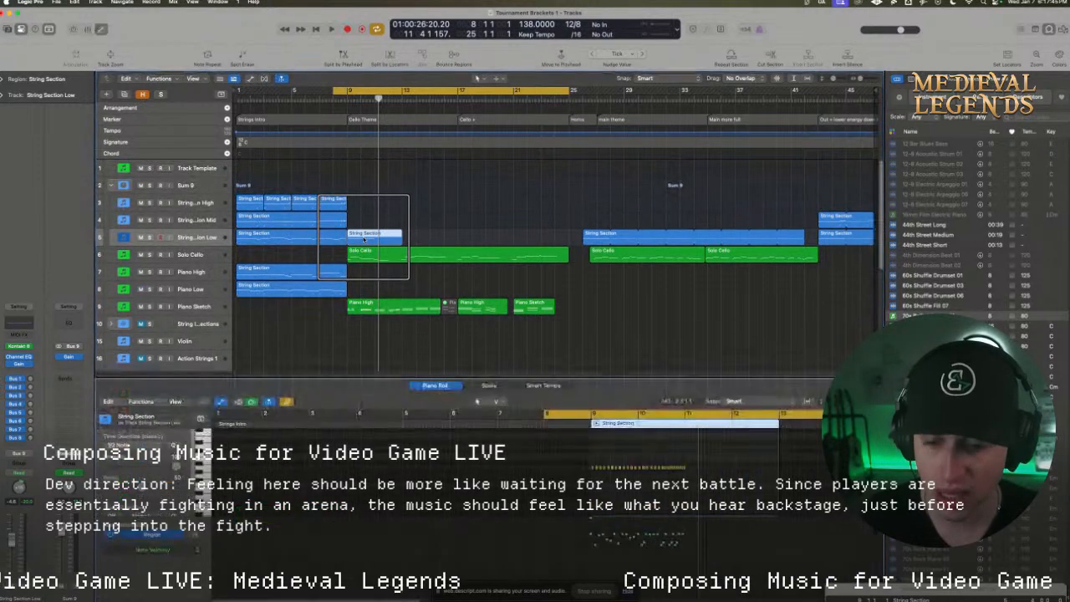
pyautogui.moveTo(392, 378); pyautogui.dragTo(376, 232)
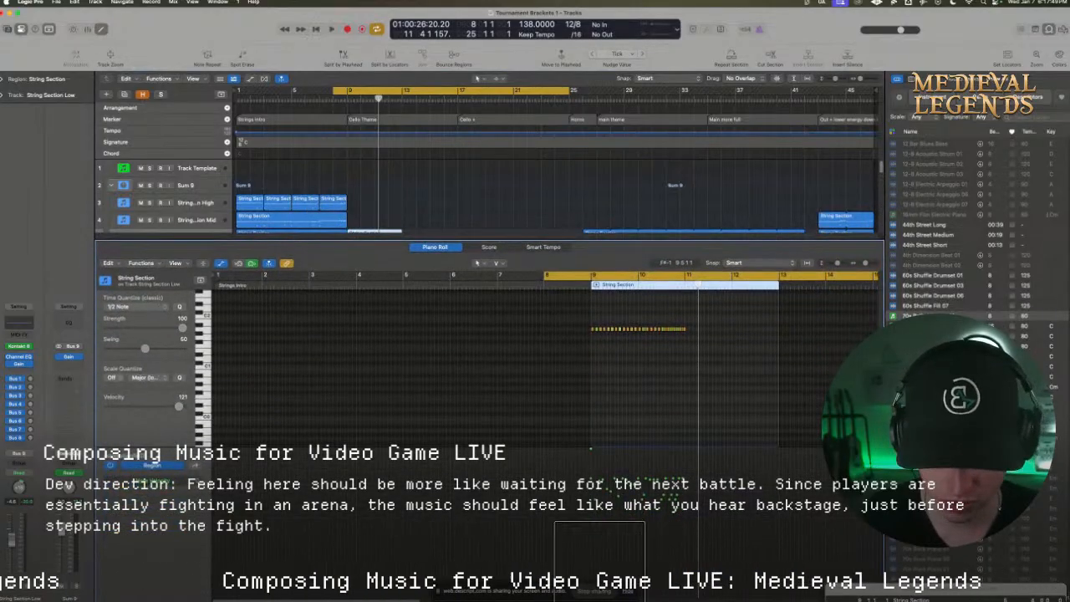
# Dismiss the screen-sharing notice, then check the live stream studio window and minimize both browser windows
pyautogui.click(629, 592)
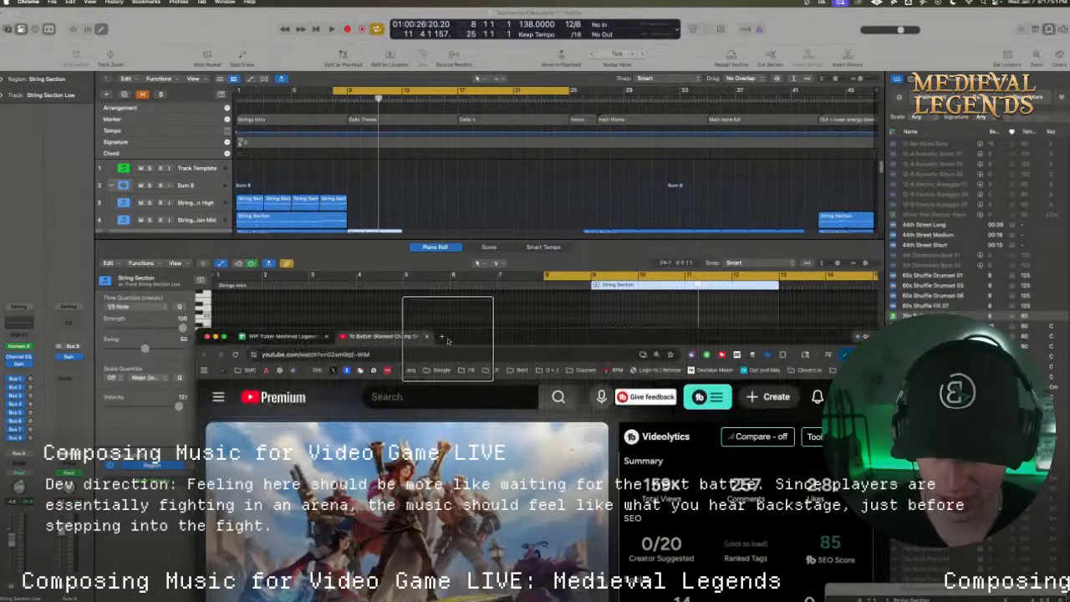
pyautogui.click(215, 336)
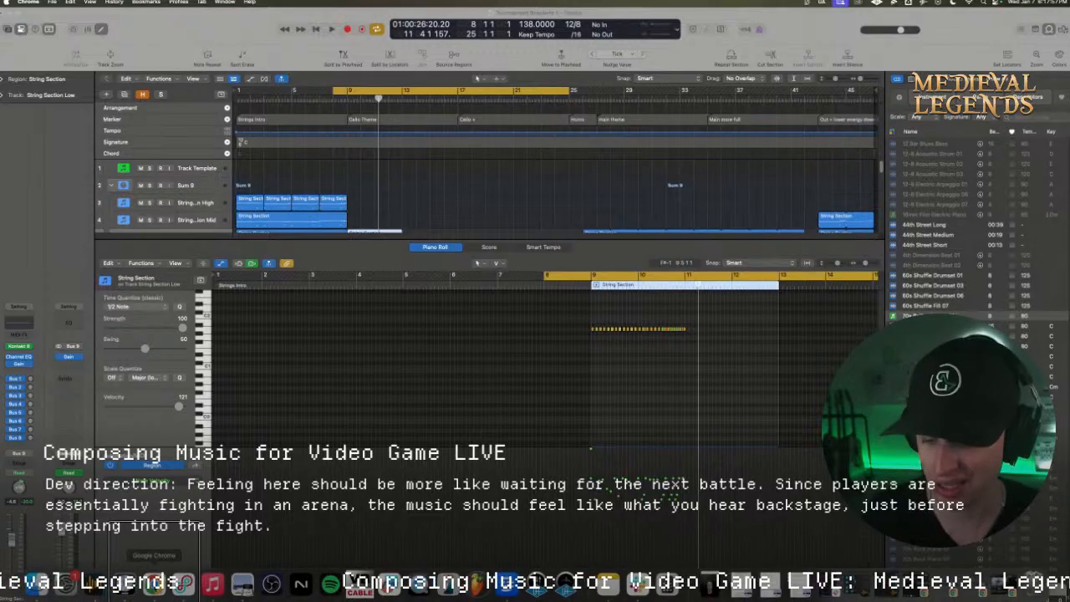
pyautogui.click(155, 581)
pyautogui.rightClick(155, 581)
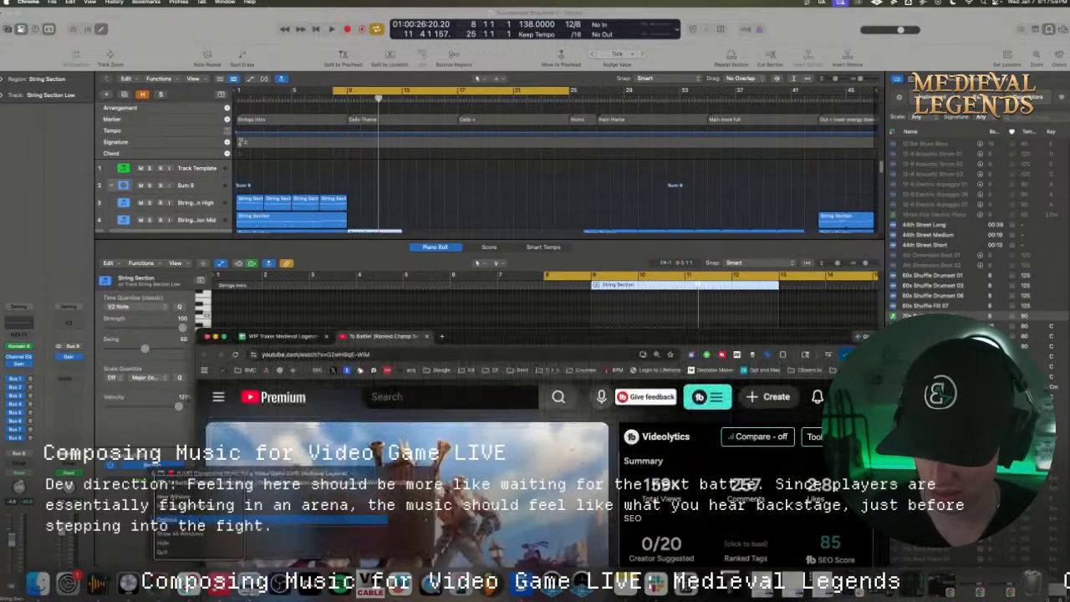
pyautogui.click(202, 473)
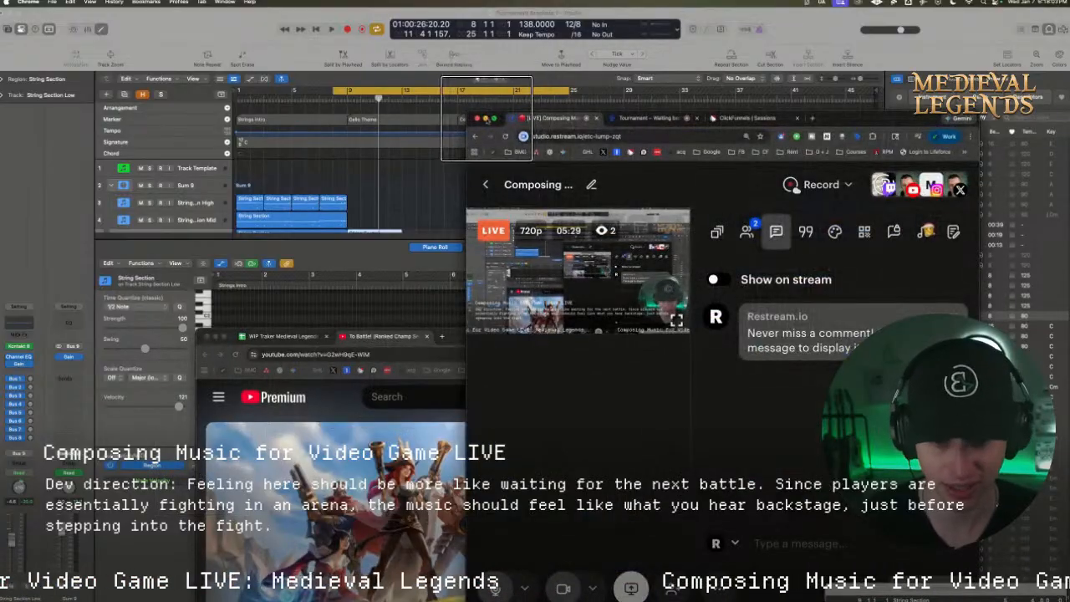
pyautogui.click(486, 120)
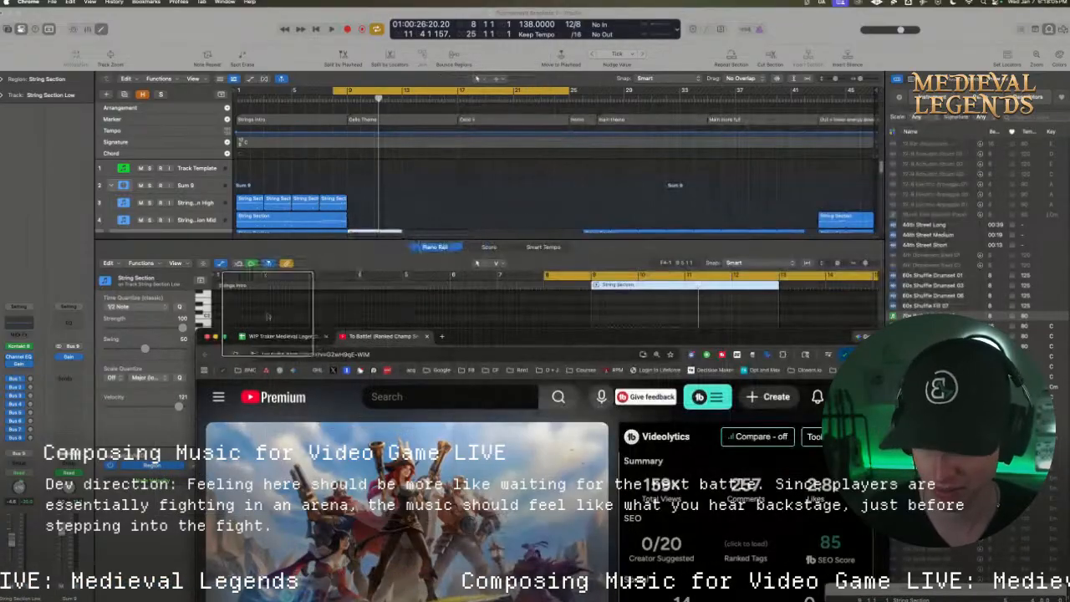
pyautogui.click(214, 336)
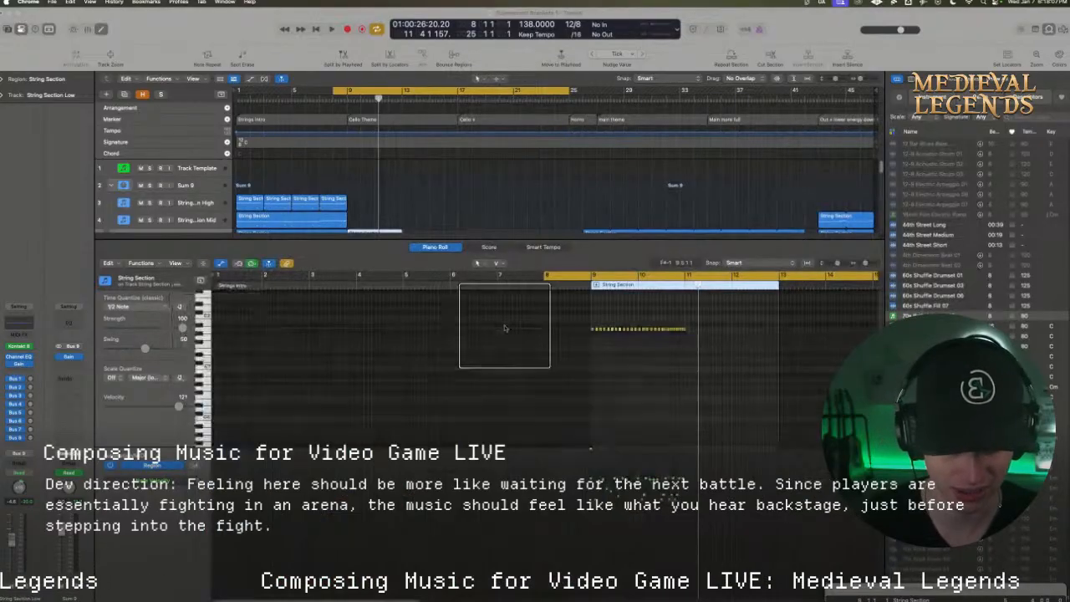
# Set the cycle range to bars 9 to 11 and play the repeated low-string notes enlarged in the Piano Roll
pyautogui.moveTo(865, 264); pyautogui.dragTo(869, 263)
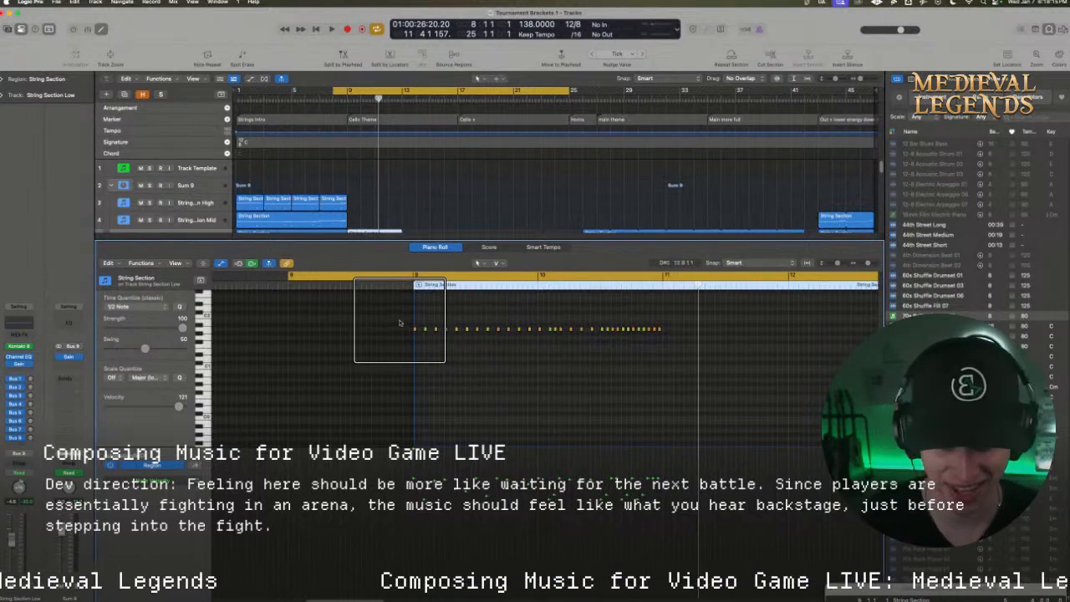
pyautogui.moveTo(416, 277); pyautogui.dragTo(673, 289)
pyautogui.press('space')
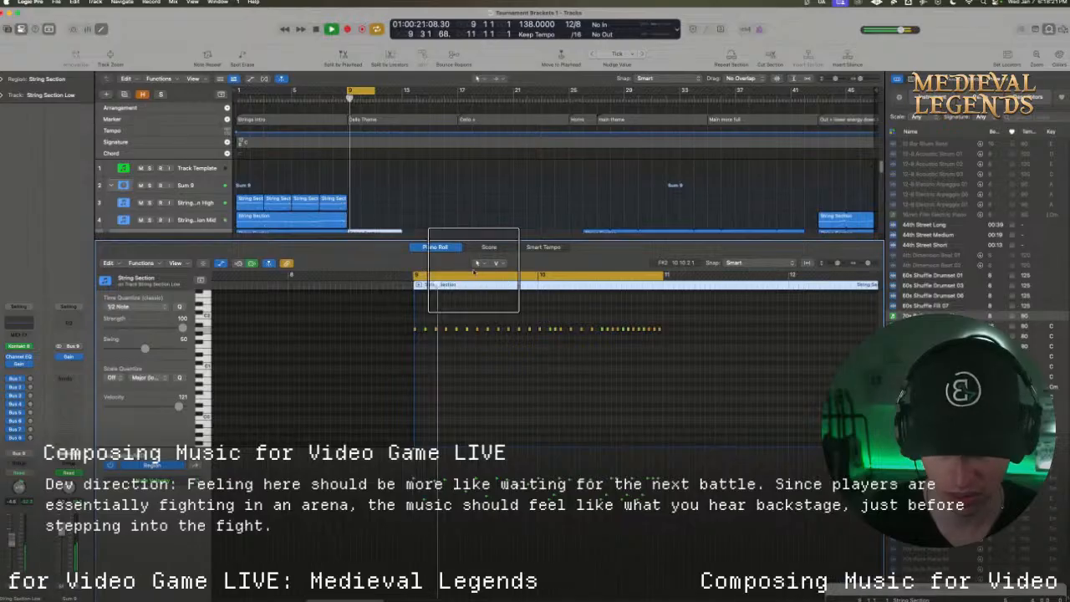
pyautogui.moveTo(866, 264); pyautogui.dragTo(869, 264)
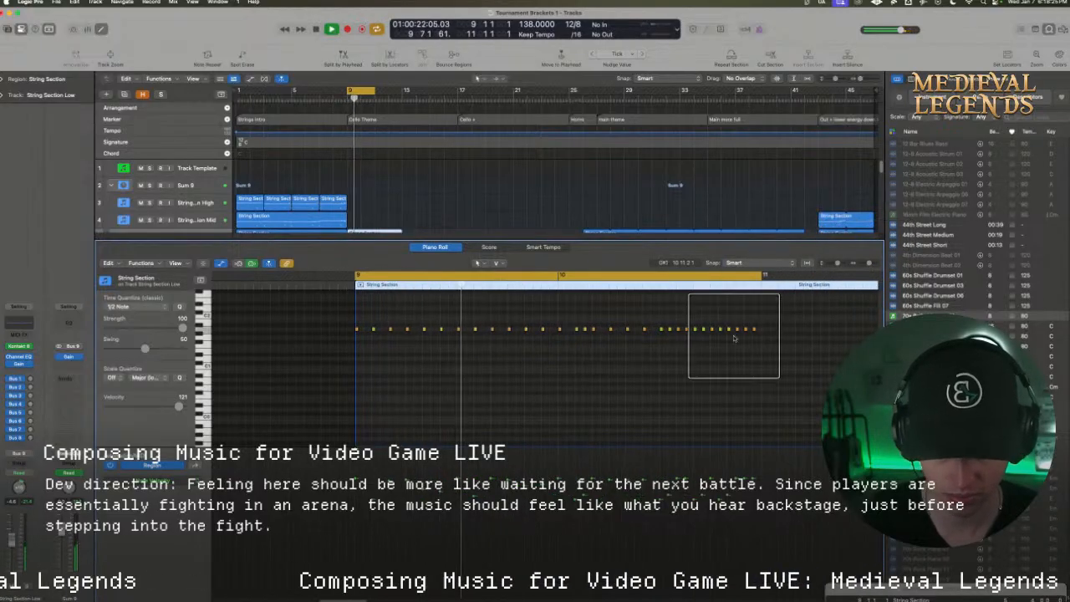
pyautogui.press('space')
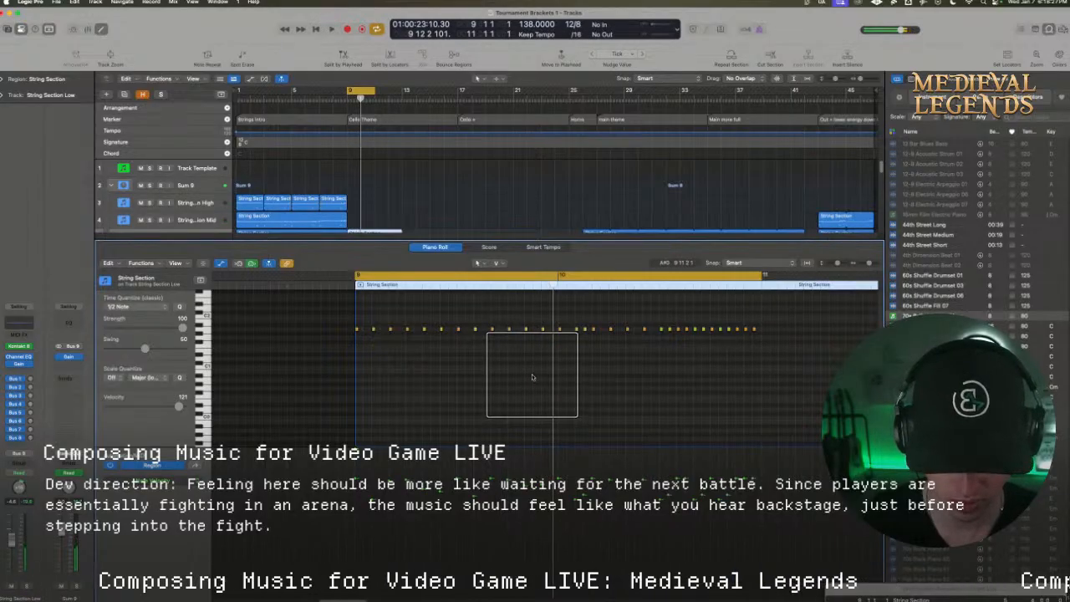
pyautogui.press('space')
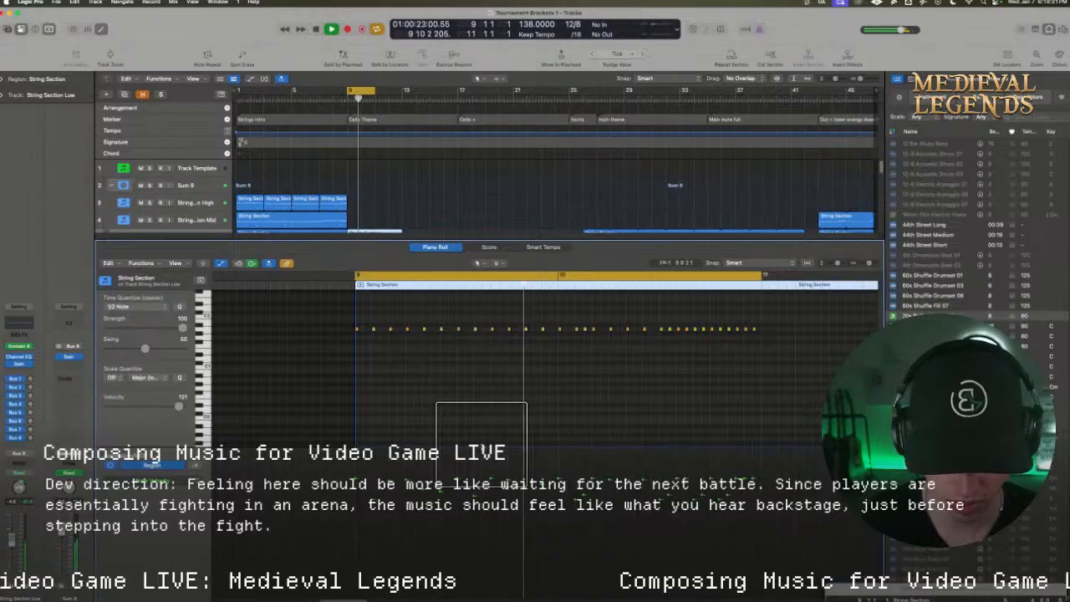
pyautogui.press('space')
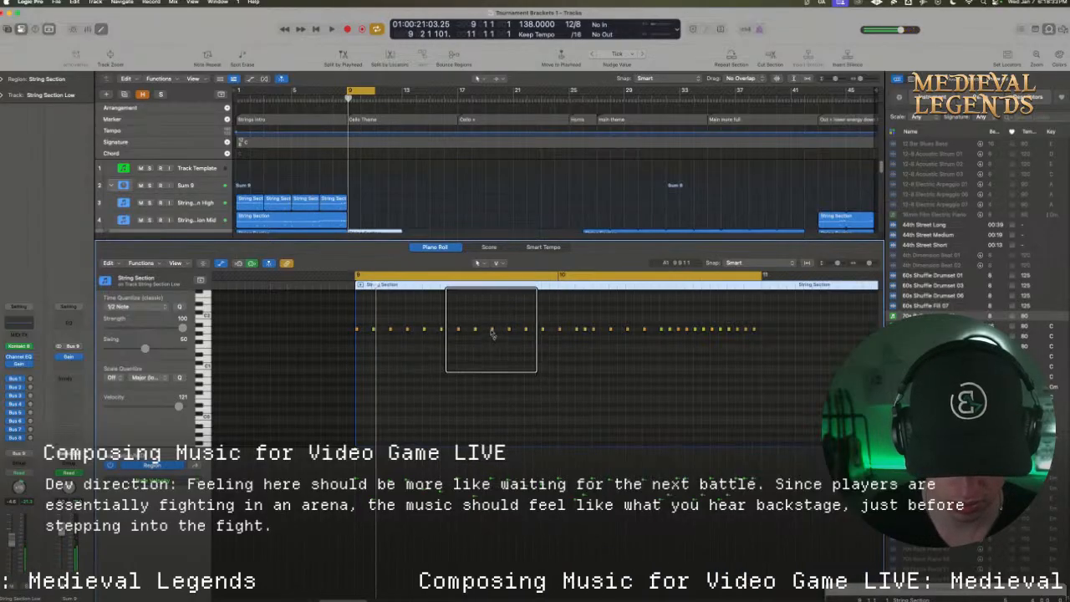
# In bar 9 of the low strings, set the velocity of the beat 9 note to 65 and the beat 12 note to 104, and replay
pyautogui.moveTo(492, 332); pyautogui.dragTo(493, 347)
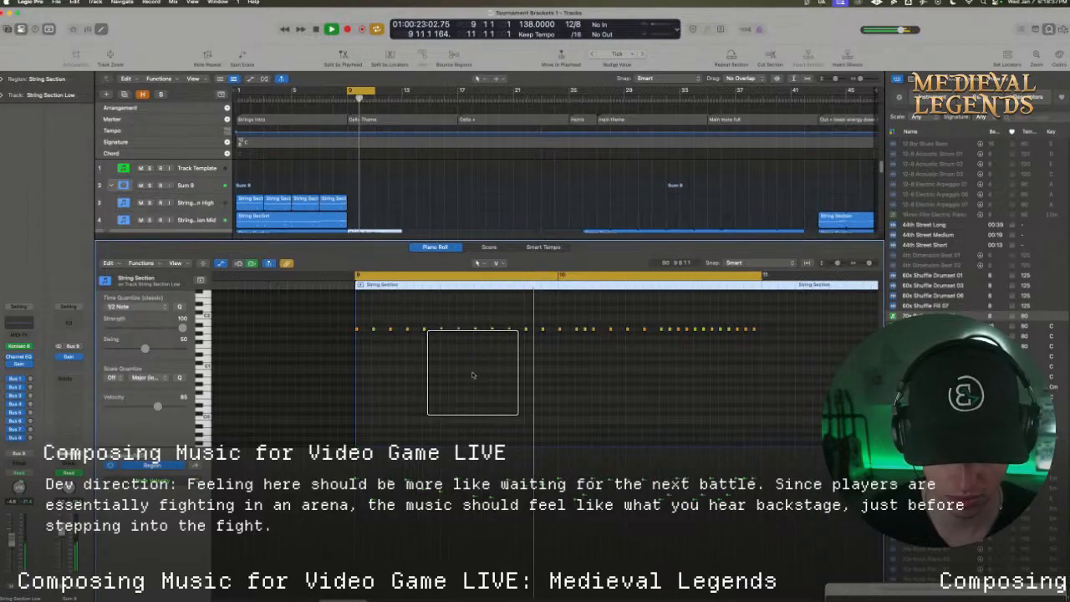
pyautogui.press('space')
pyautogui.moveTo(542, 333); pyautogui.dragTo(540, 324)
pyautogui.press('space')
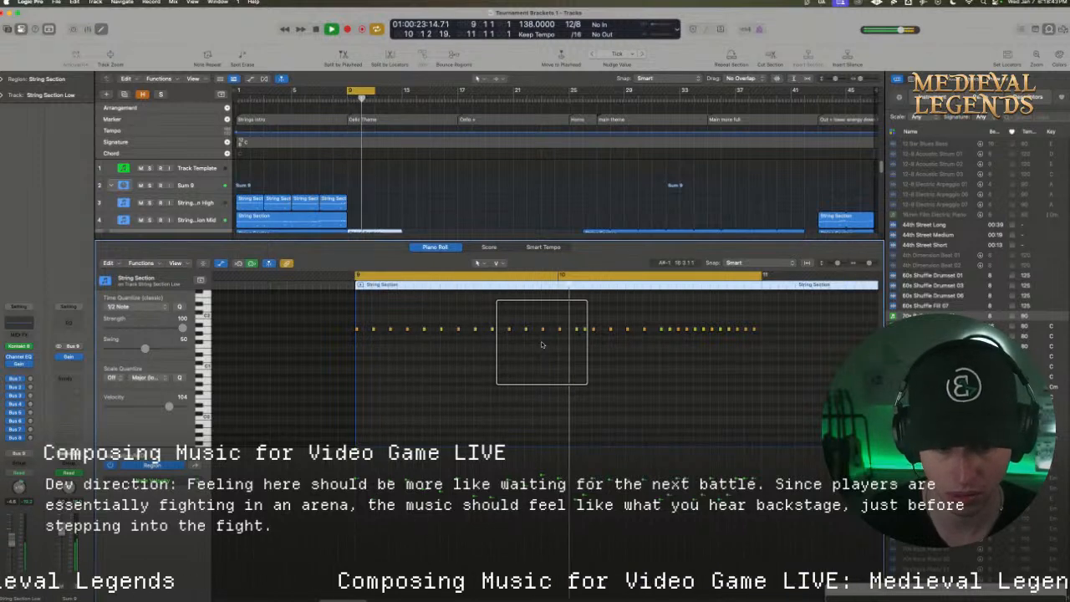
# Delete the low-string notes in bar 10 and replace them with a copy of the 12 notes from bar 9
pyautogui.press('space')
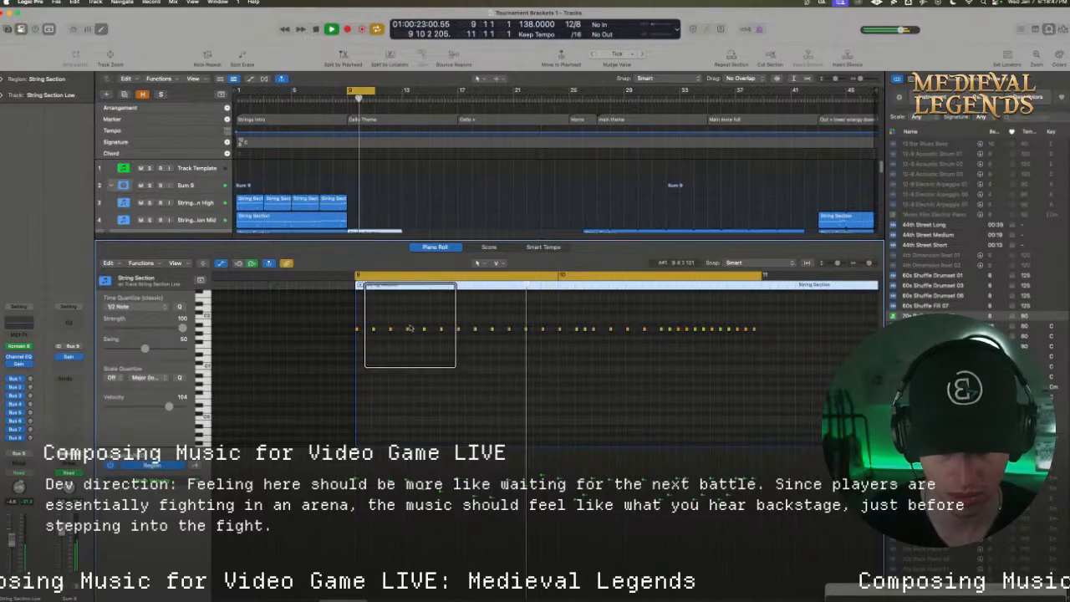
pyautogui.press('space')
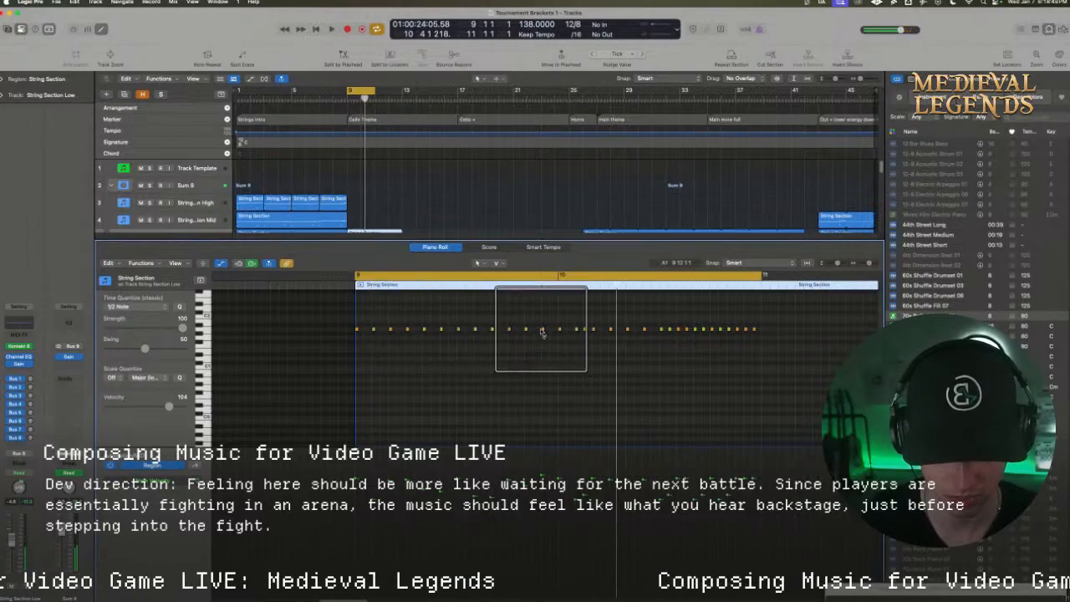
pyautogui.click(542, 331)
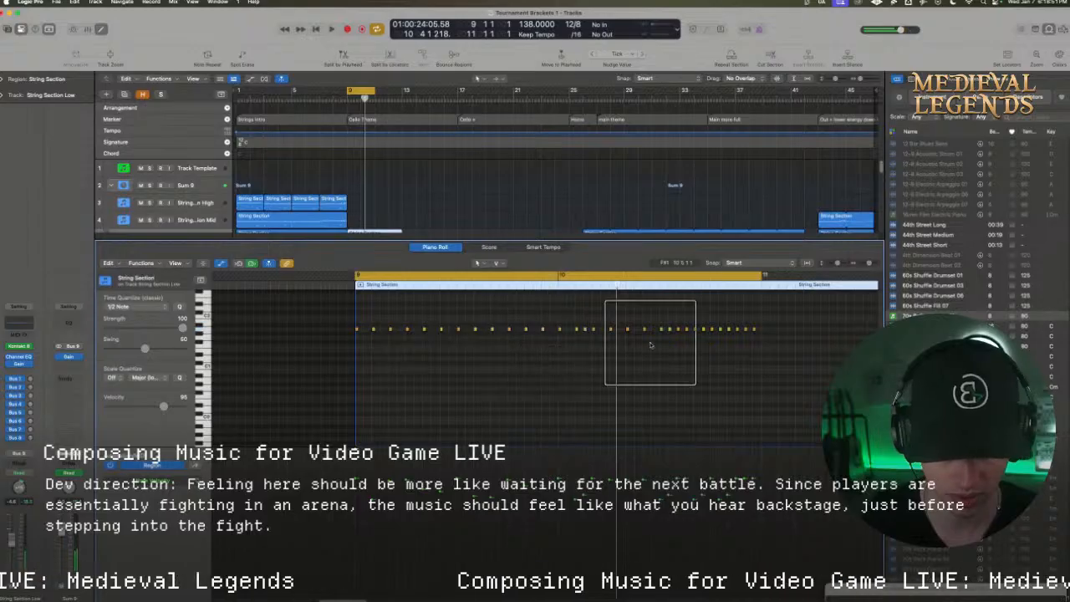
pyautogui.moveTo(773, 354); pyautogui.dragTo(560, 310)
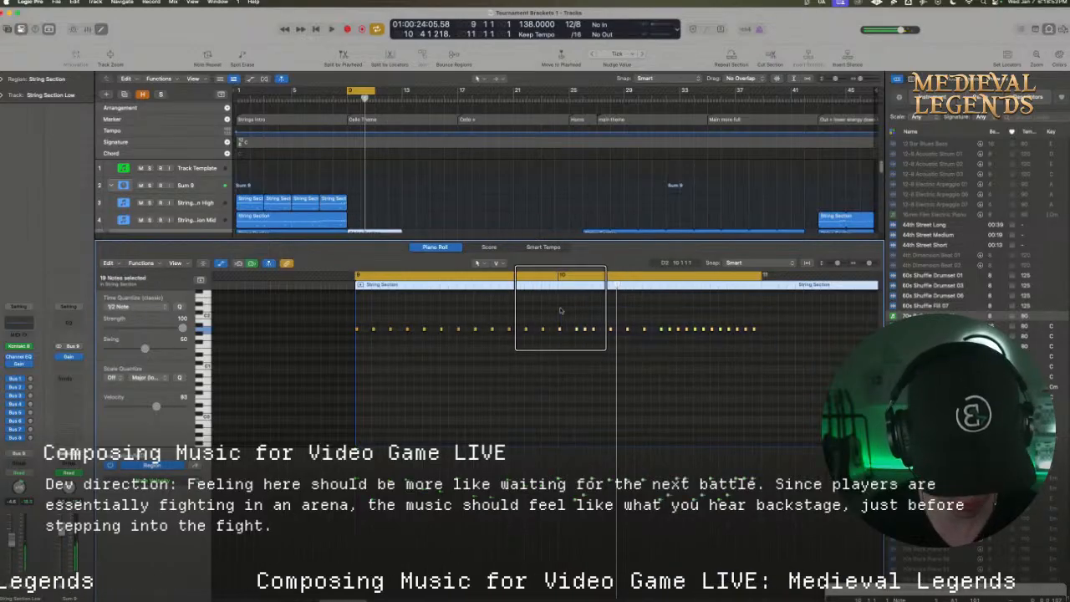
pyautogui.moveTo(560, 366); pyautogui.dragTo(355, 326)
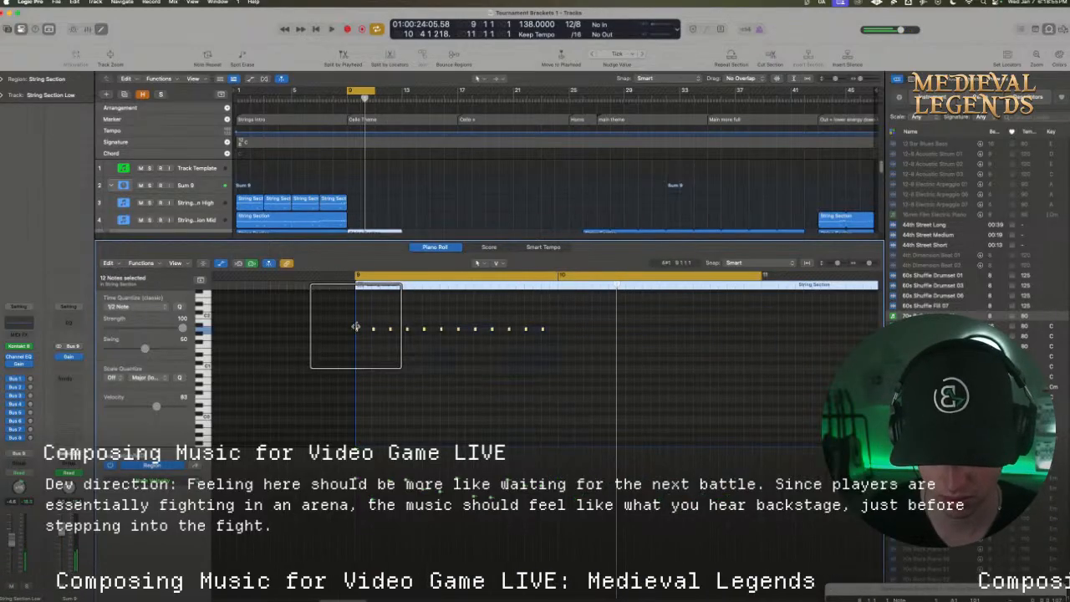
pyautogui.press('Delete')
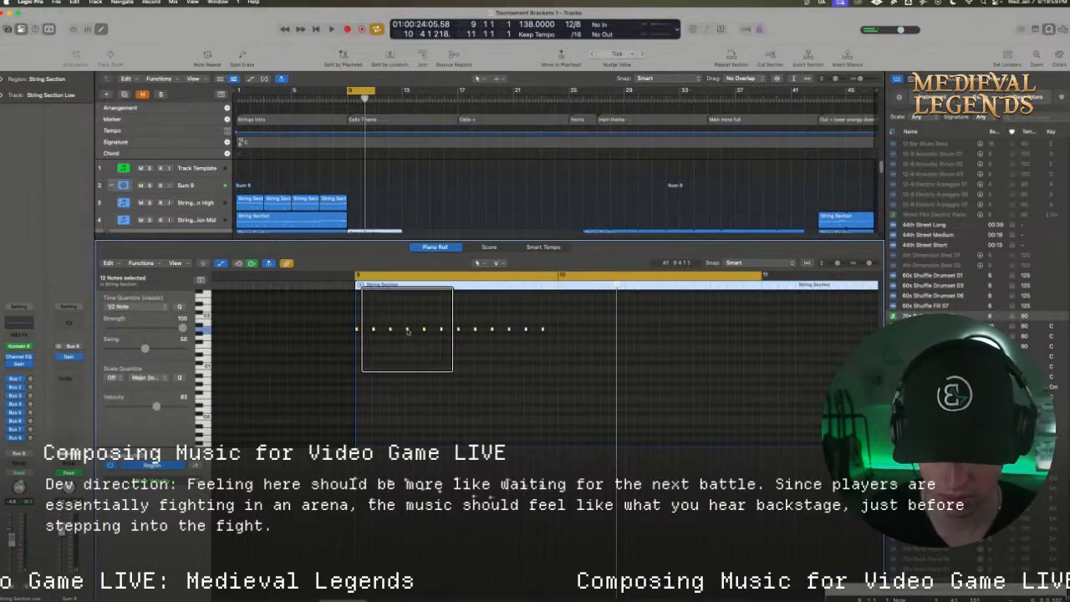
pyautogui.moveTo(407, 331); pyautogui.dragTo(559, 331)
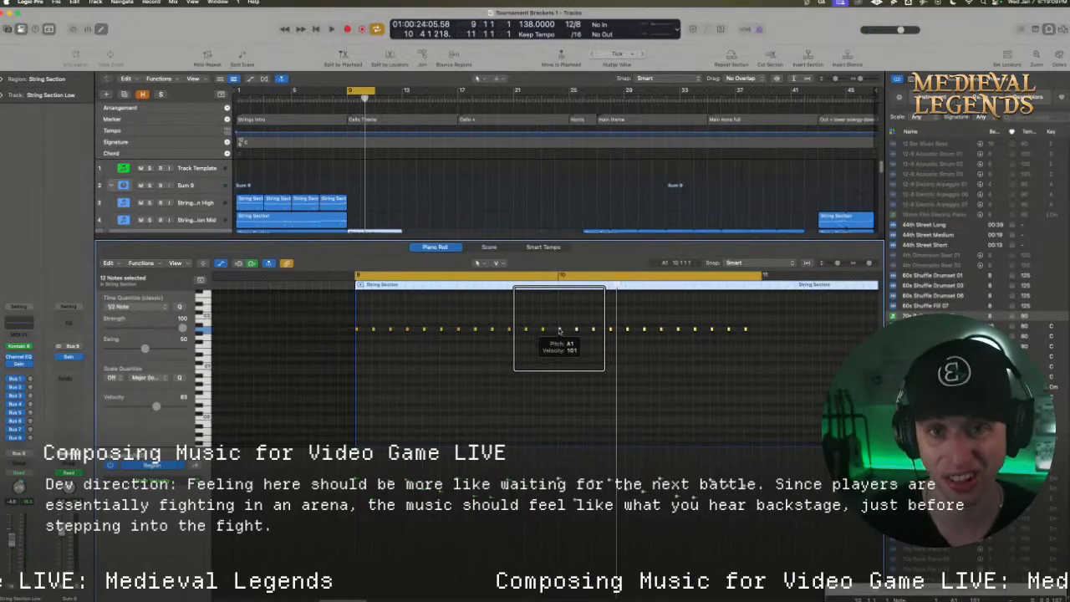
# Replay the two-bar low-string pattern, deleting the notes on beat 7 of bar 9 and beat 9 of bar 10
pyautogui.press('space')
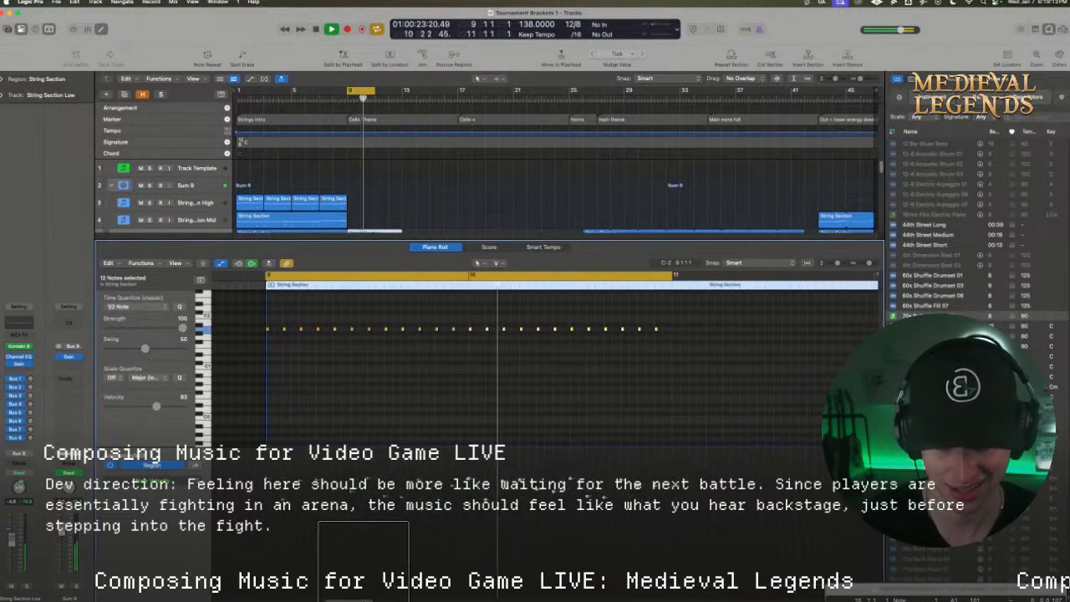
pyautogui.press('space')
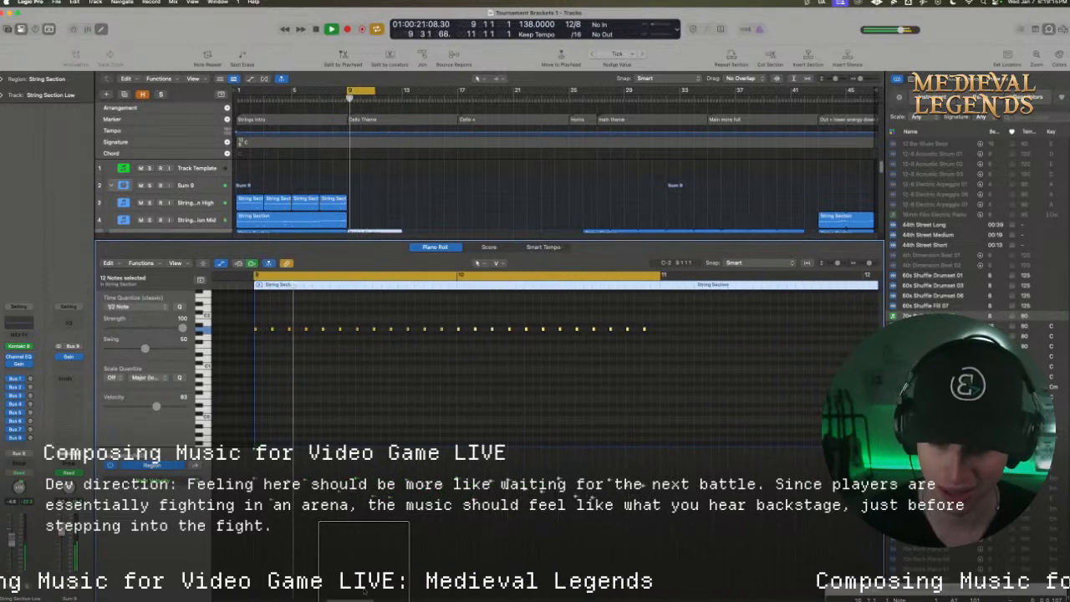
pyautogui.click(351, 324)
pyautogui.press('space')
pyautogui.press('space')
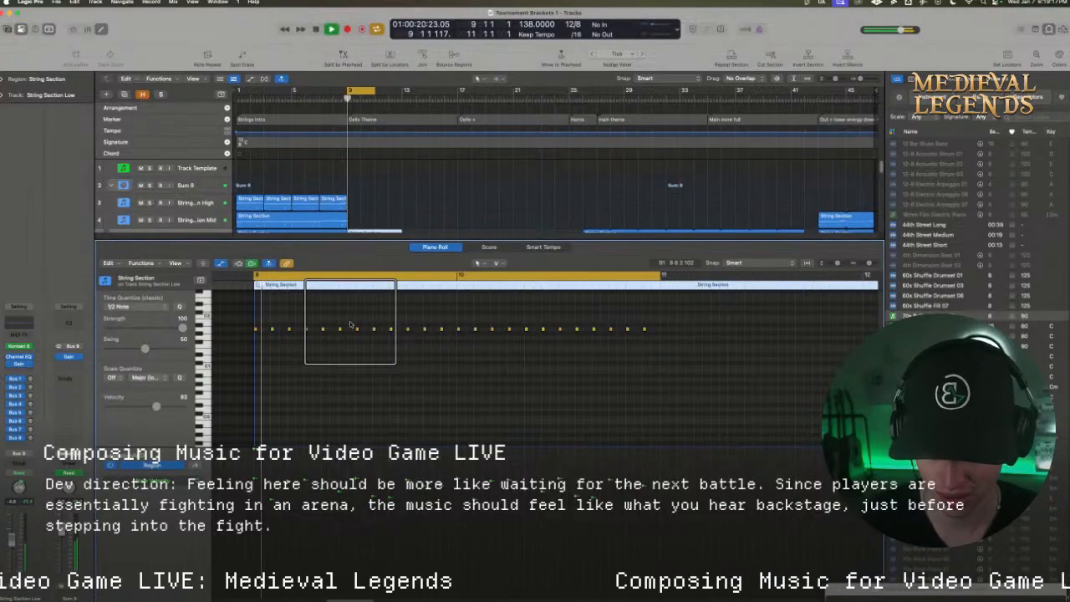
pyautogui.press('space')
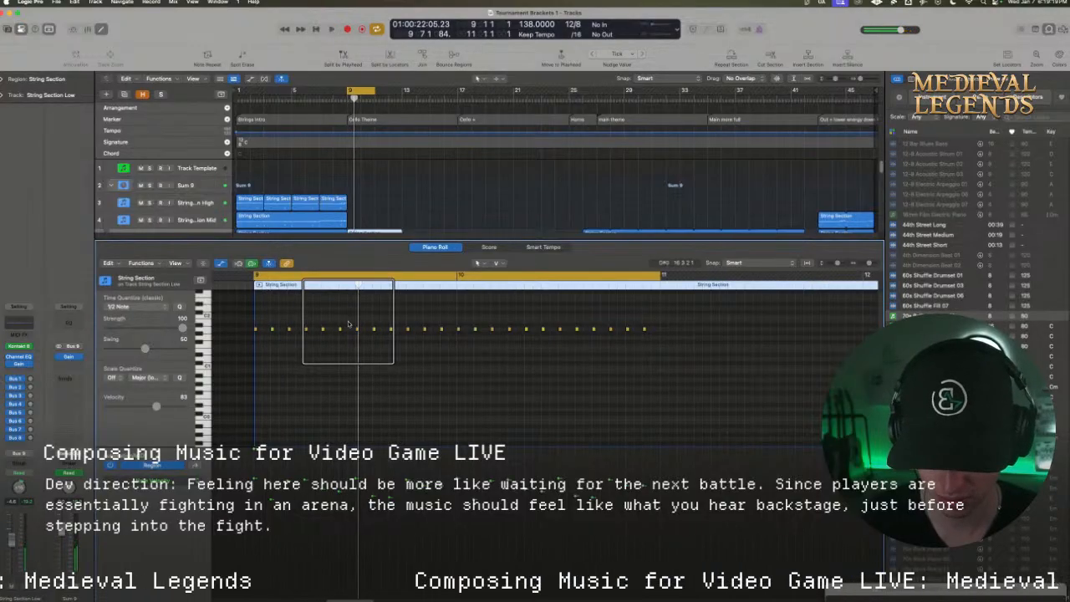
pyautogui.click(355, 329)
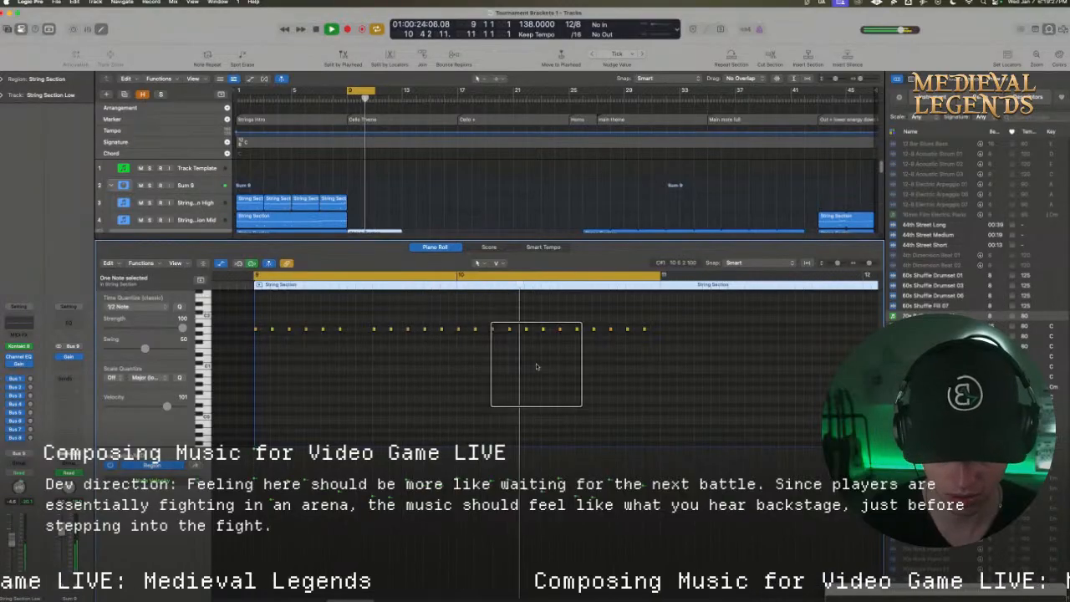
pyautogui.press('space')
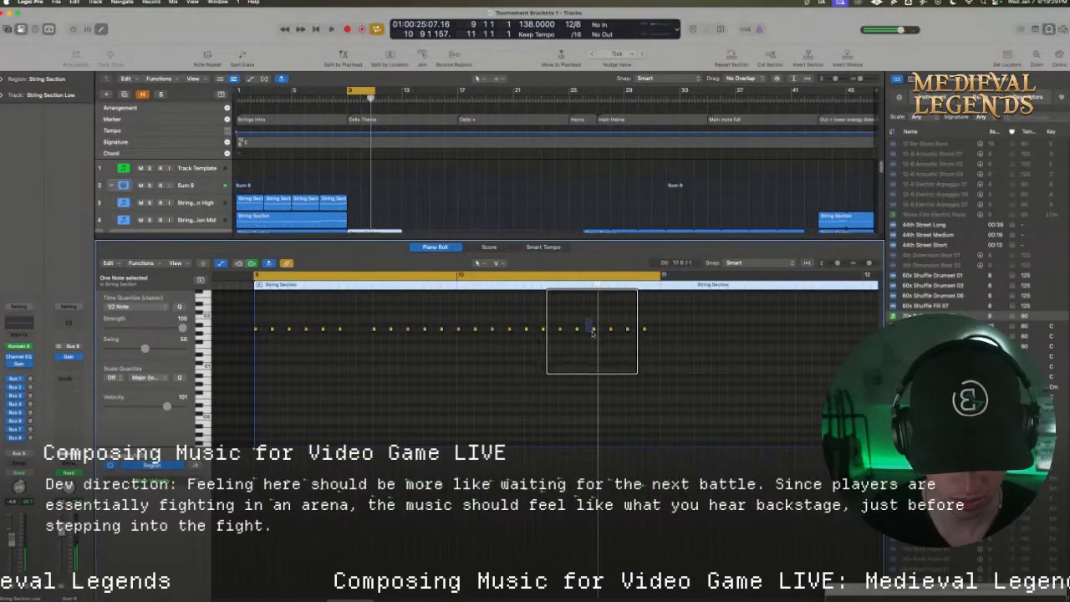
pyautogui.click(593, 329)
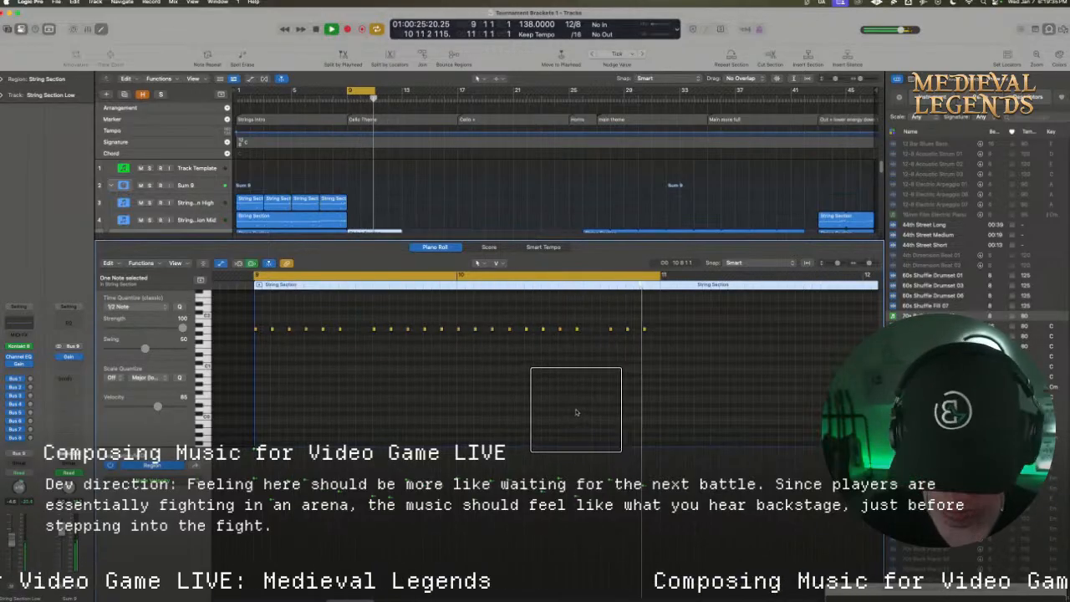
pyautogui.press('space')
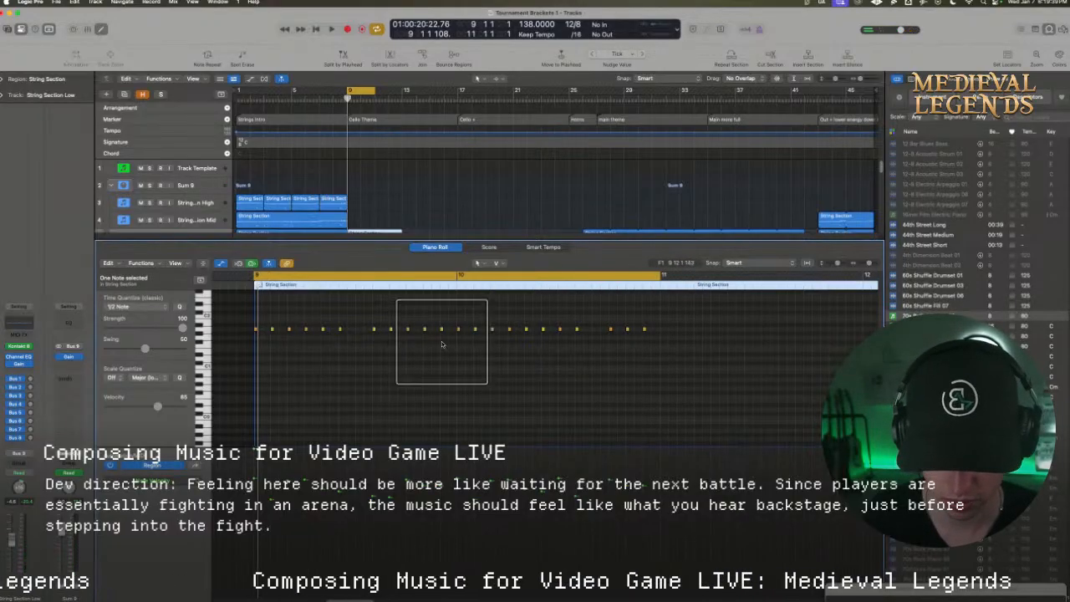
# Copy the 11-note pattern of bar 9 into bars 11 and 12 and extend the cycle range to bar 13
pyautogui.moveTo(444, 343); pyautogui.dragTo(663, 333)
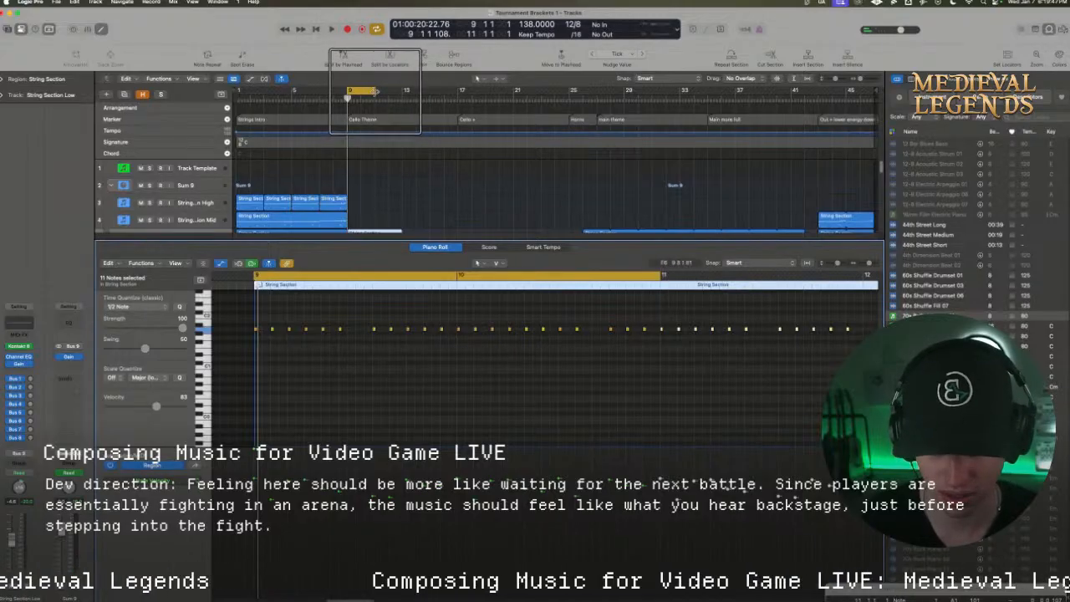
pyautogui.moveTo(375, 90); pyautogui.dragTo(402, 90)
pyautogui.press('space')
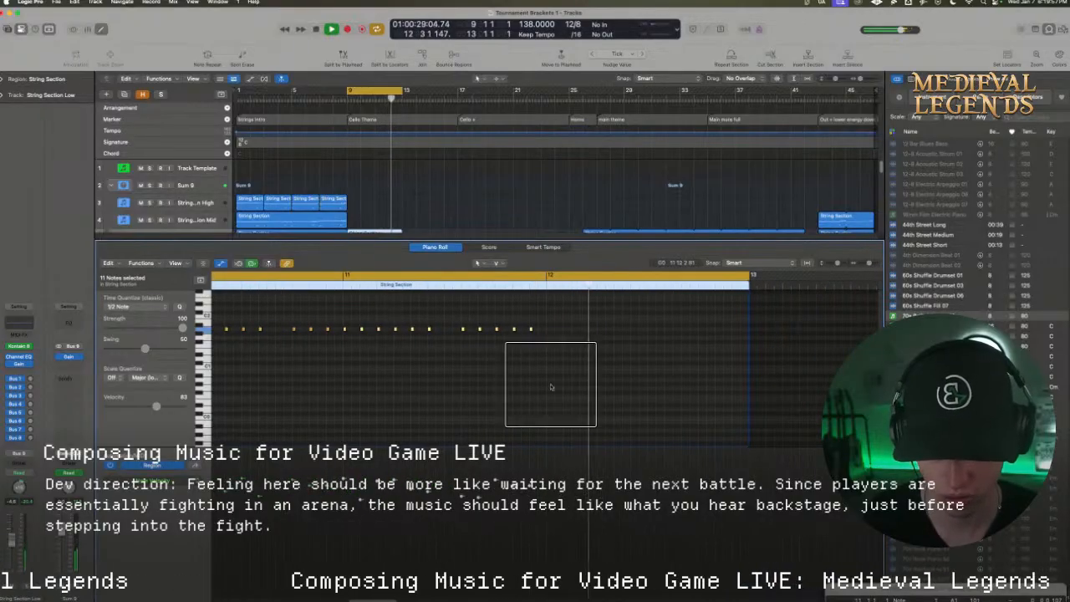
pyautogui.press('space')
pyautogui.moveTo(573, 381); pyautogui.dragTo(551, 335)
# Set the cycle range to bar 12 alone to hear its copied notes, and turn cycling off
pyautogui.moveTo(547, 276); pyautogui.dragTo(751, 281)
pyautogui.press('space')
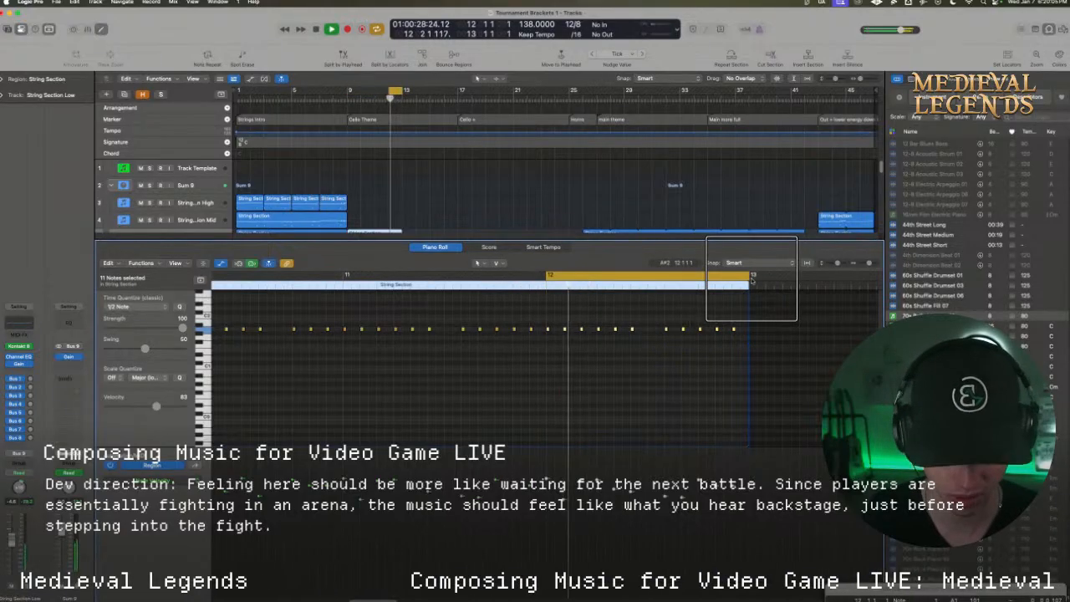
pyautogui.click(702, 279)
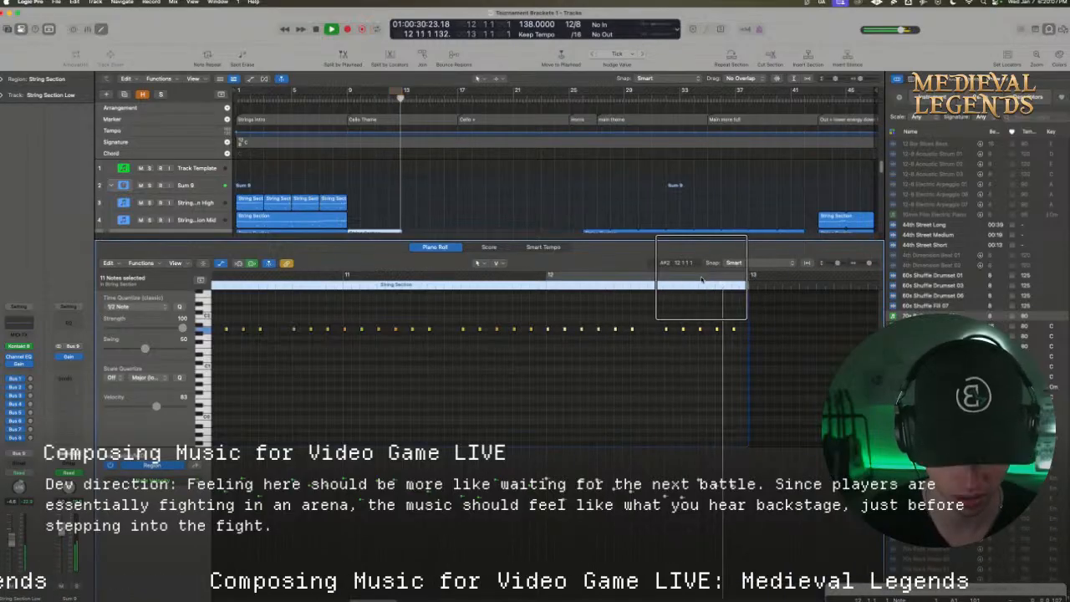
pyautogui.press('space')
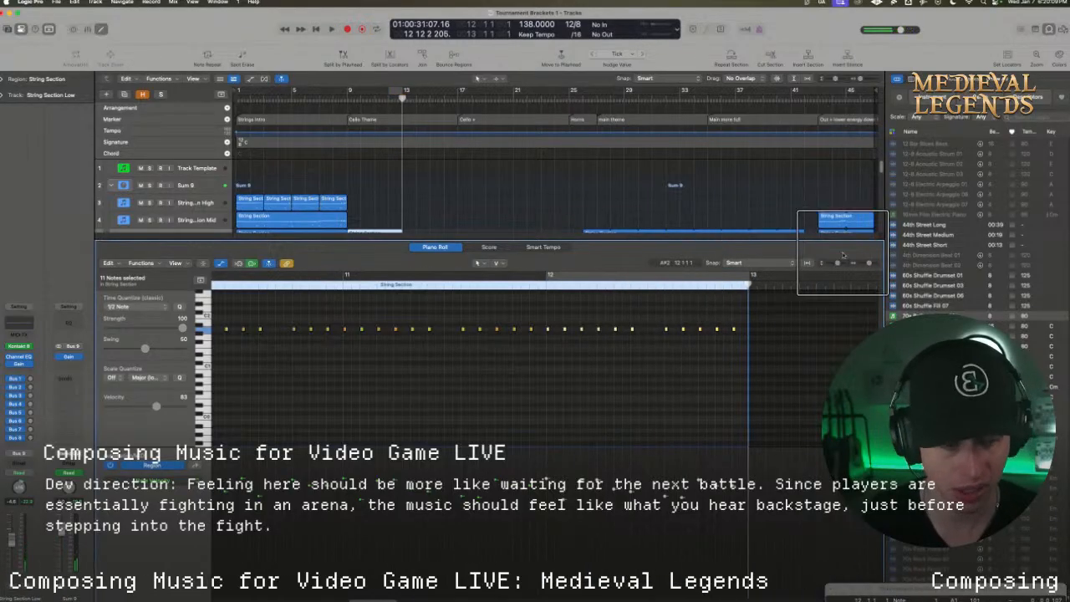
# Set the cycle range to bars 9 to 13, move the beat 8 note of bar 10 one beat later, and replay
pyautogui.moveTo(868, 264); pyautogui.dragTo(866, 264)
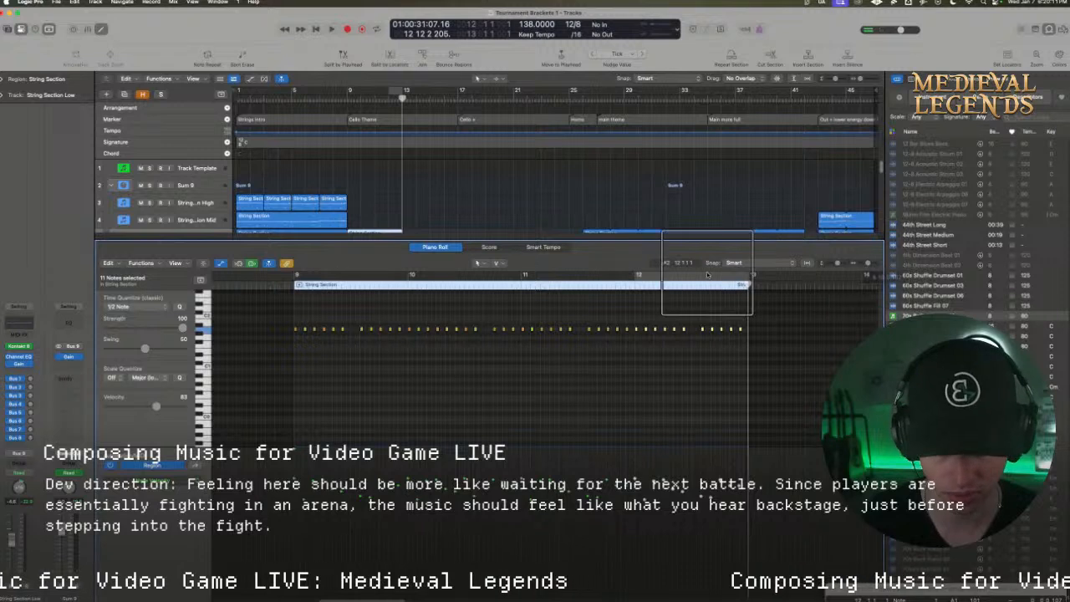
pyautogui.moveTo(294, 276); pyautogui.dragTo(709, 280)
pyautogui.press('space')
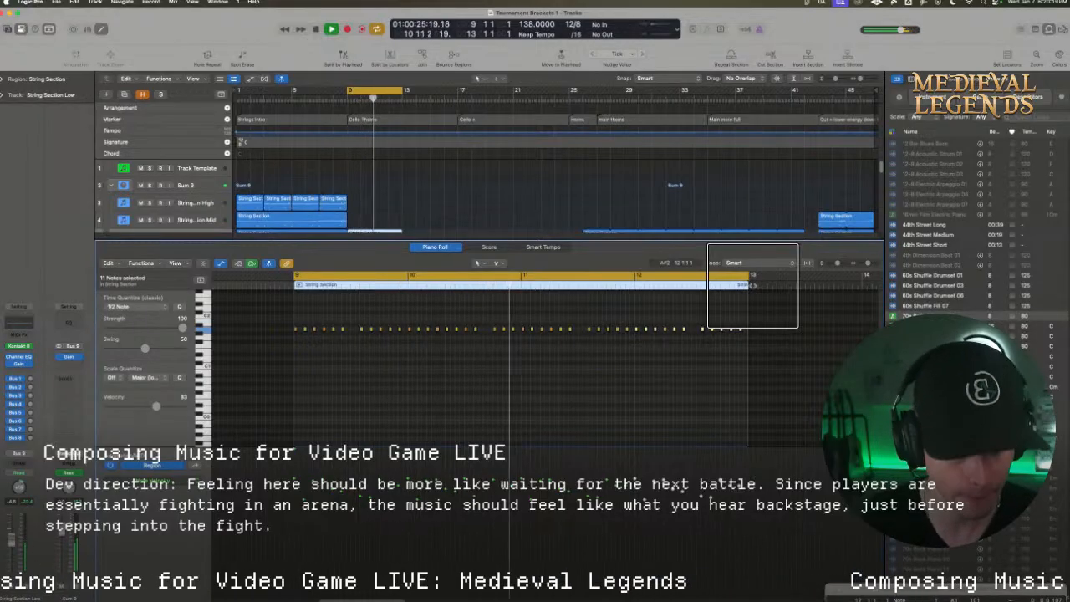
pyautogui.press('space')
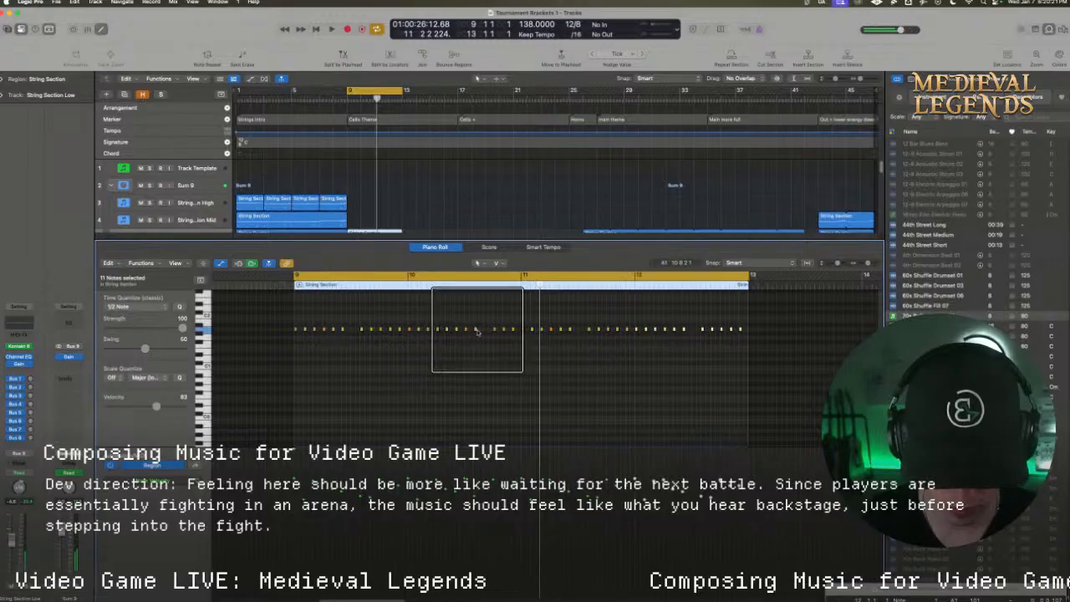
pyautogui.moveTo(475, 331); pyautogui.dragTo(482, 331)
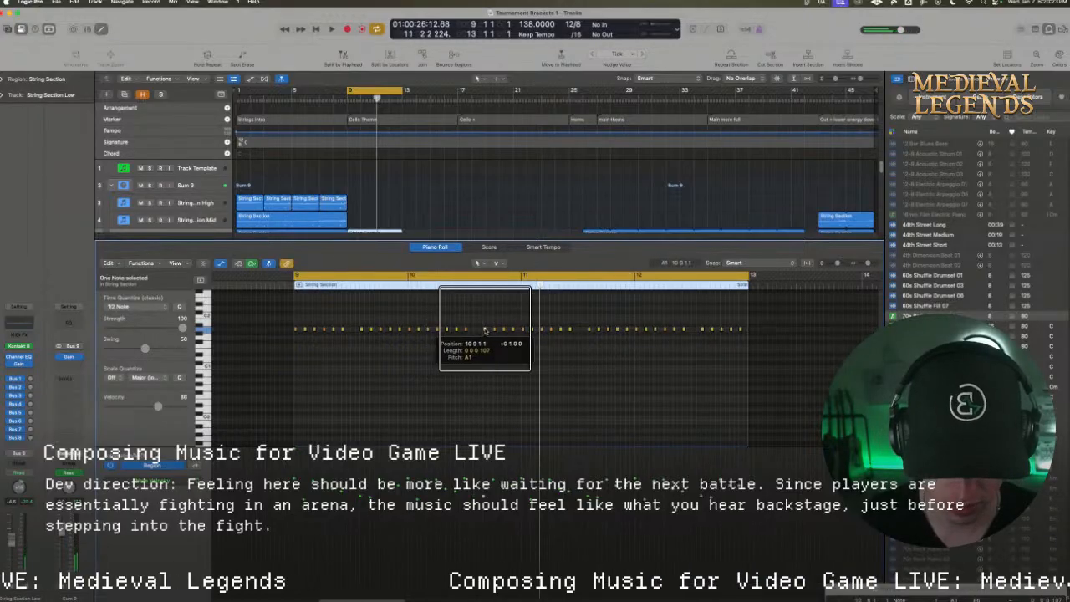
pyautogui.press('space')
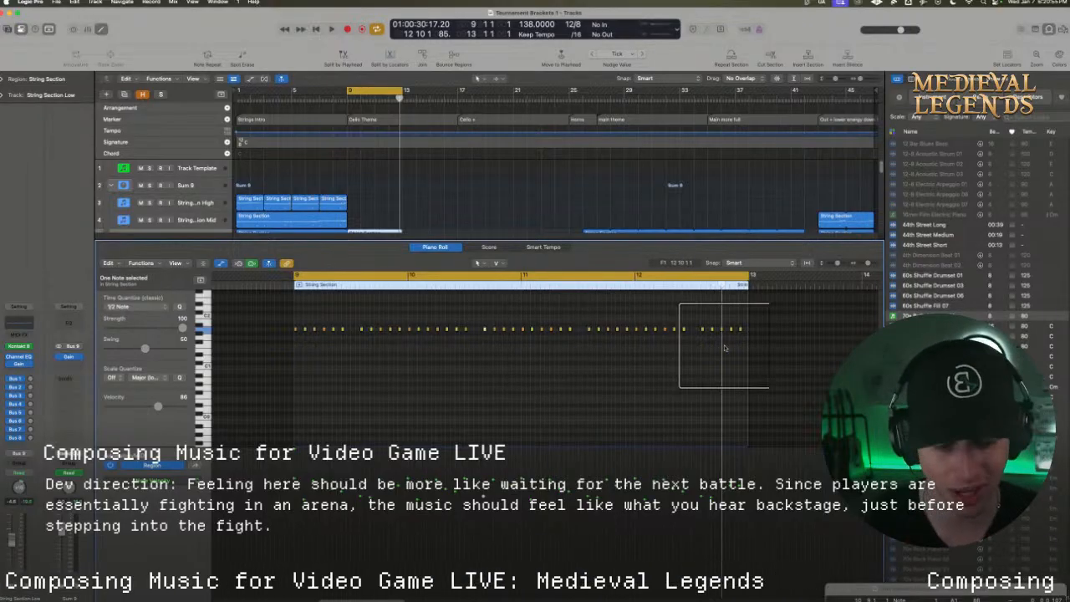
# Check the tracks down to Piano Sketch and replay the low-string pattern with cycling turned off
pyautogui.moveTo(782, 345); pyautogui.dragTo(294, 329)
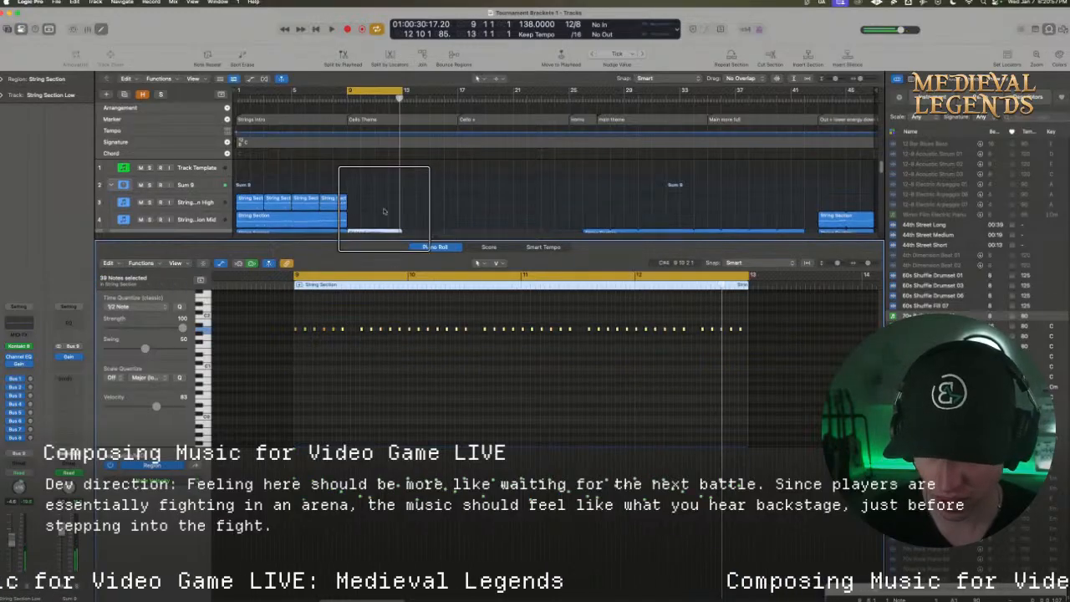
pyautogui.scroll(-2, 385, 209)
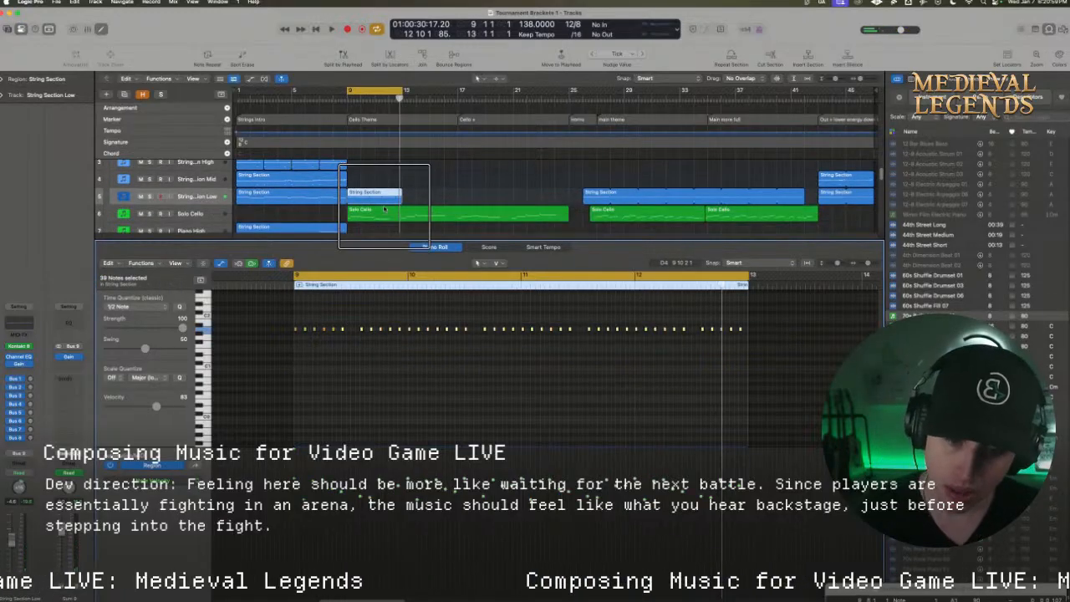
pyautogui.scroll(-3, 383, 207)
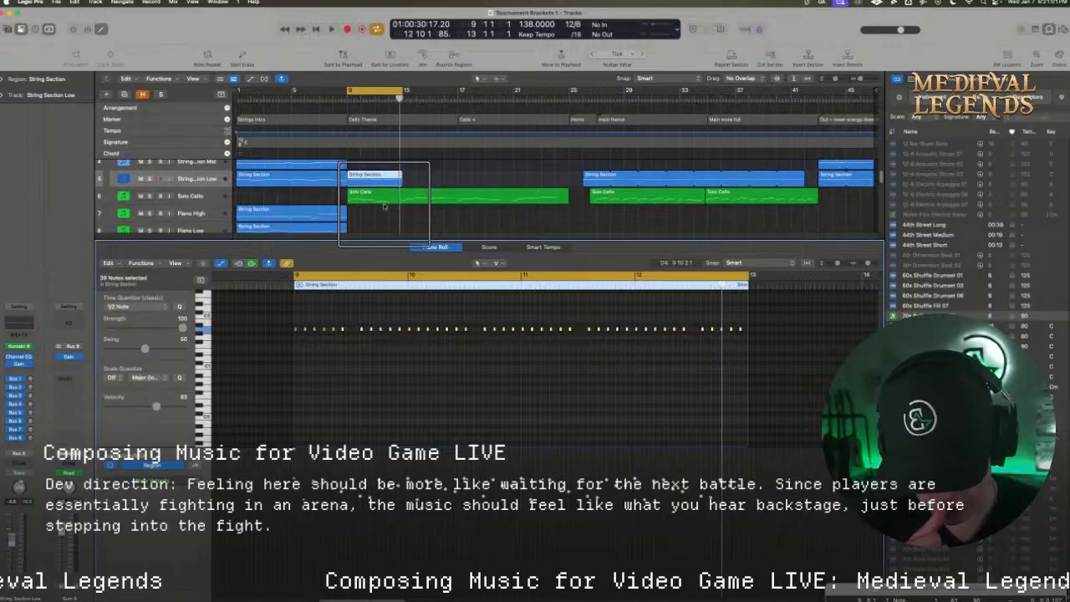
pyautogui.scroll(-2, 384, 206)
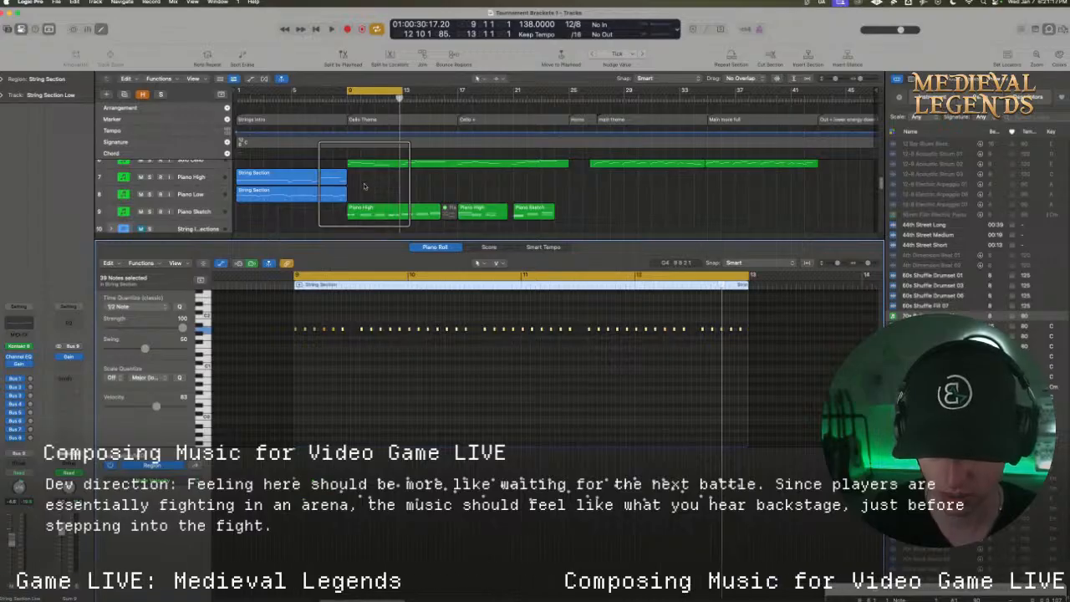
pyautogui.press('space')
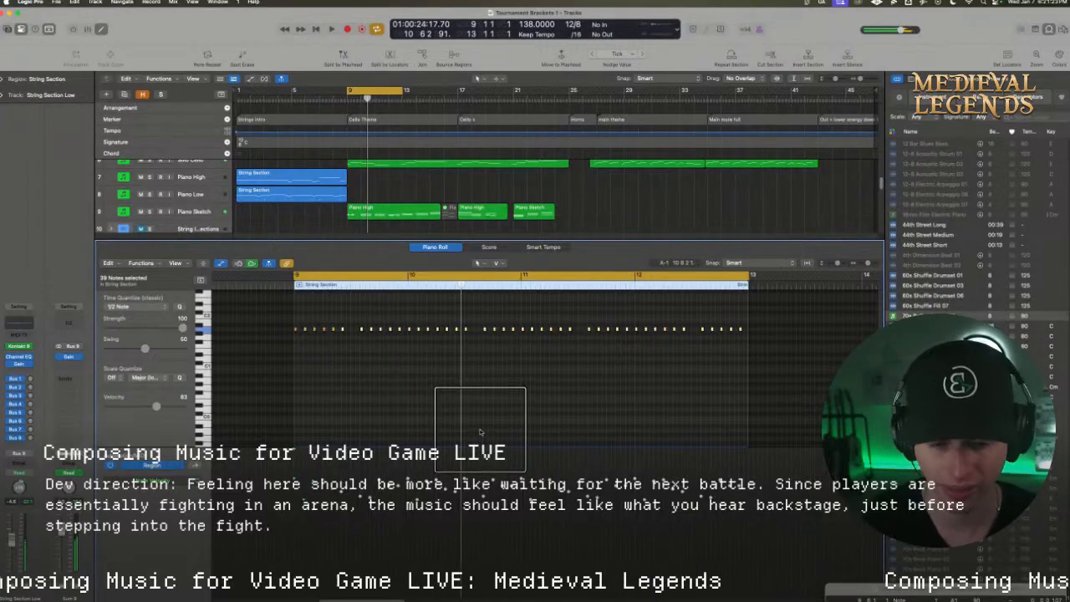
pyautogui.press('space')
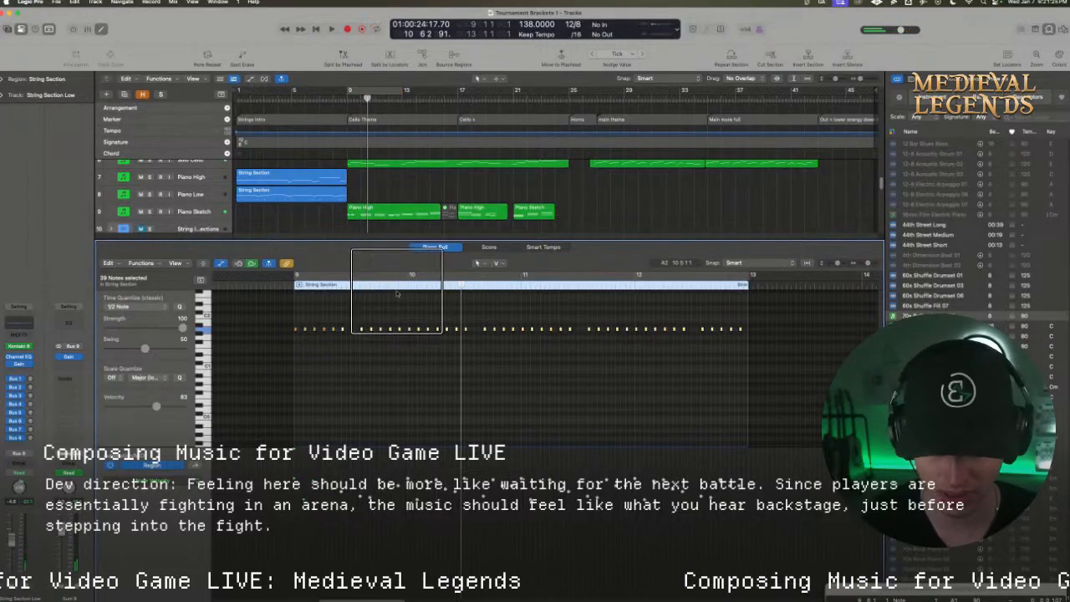
pyautogui.press('space')
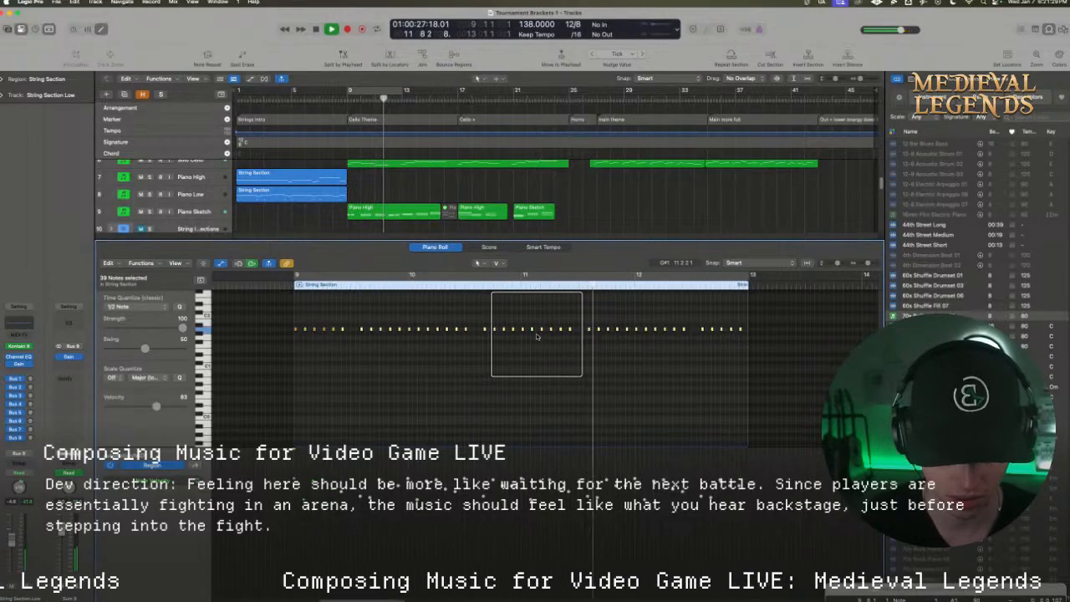
pyautogui.press('space')
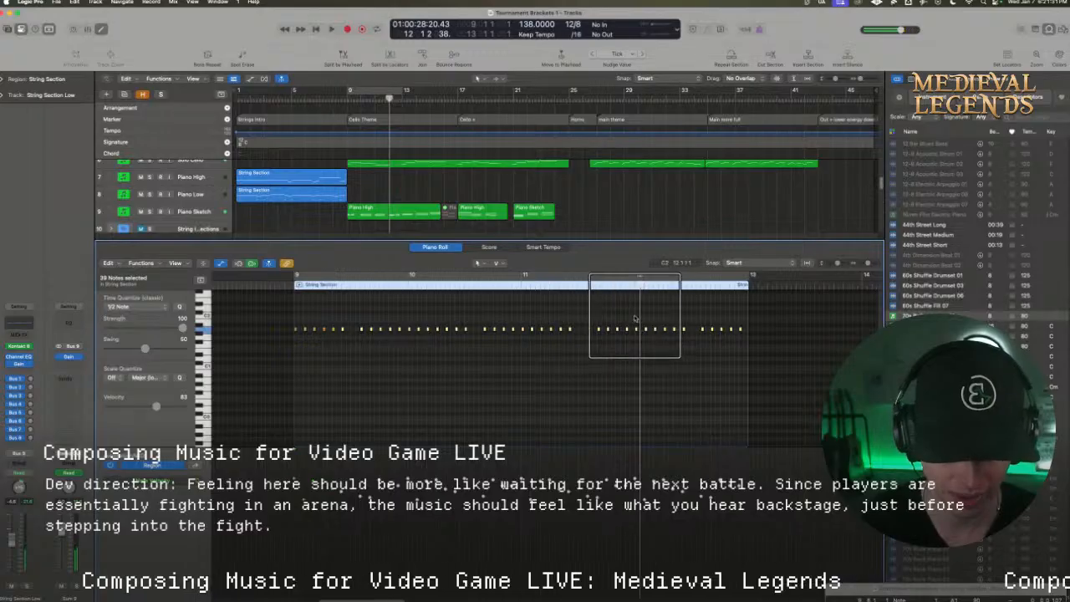
# Lower the first six notes of bar 12 to F1 and its last five to G1, and replay bars 9 to 13 cycled
pyautogui.moveTo(635, 317); pyautogui.dragTo(683, 346)
pyautogui.doubleClick(630, 282)
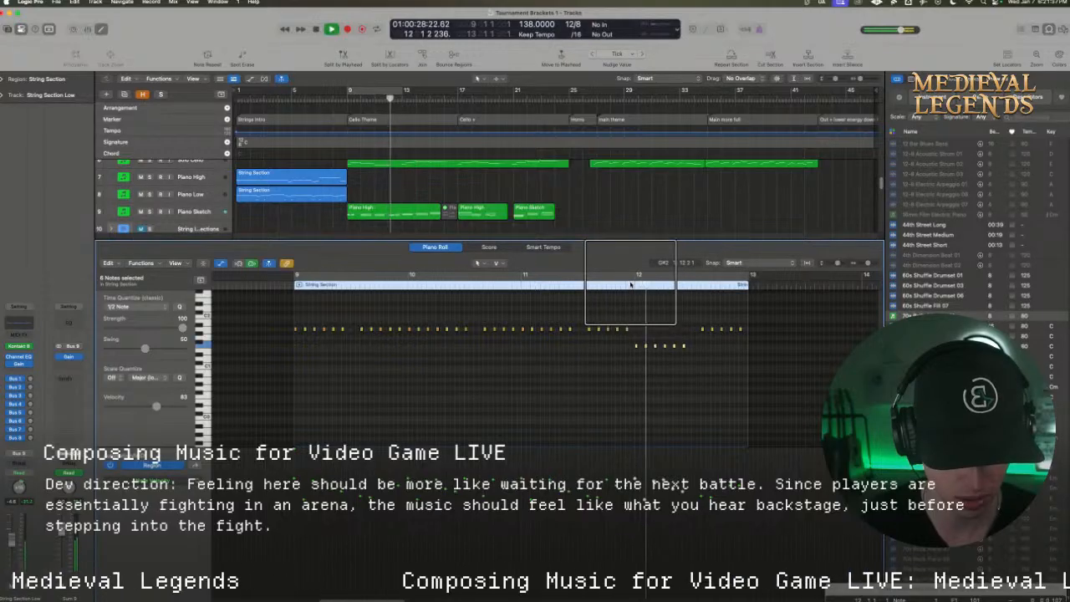
pyautogui.press('space')
pyautogui.moveTo(685, 316); pyautogui.dragTo(740, 338)
pyautogui.click(431, 275)
pyautogui.press('space')
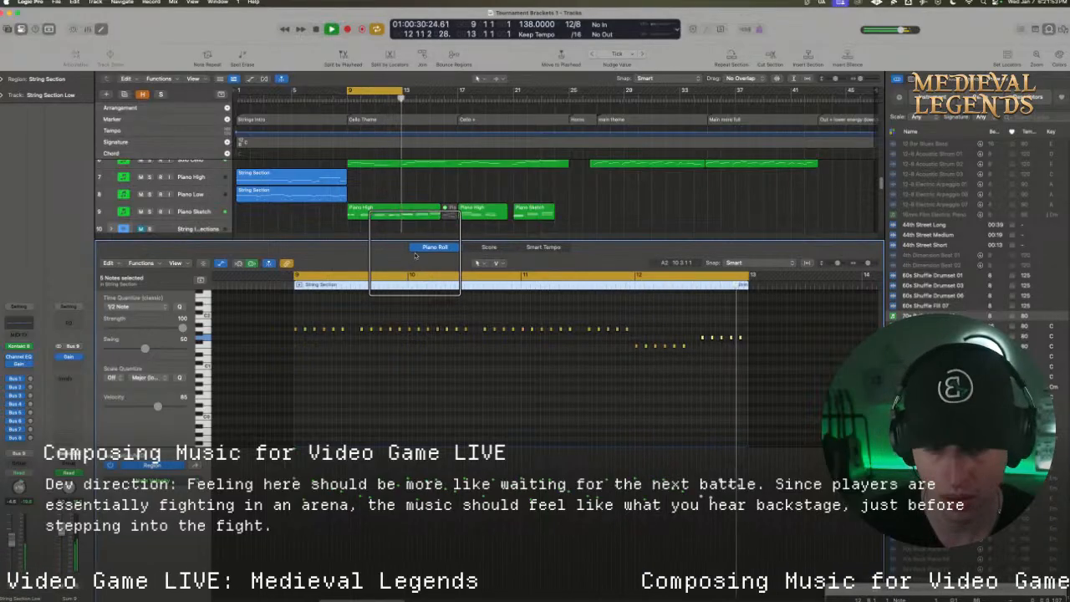
# Copy the String Section Low region from bar 9 to bar 13, and play it with cycling over about bars 13 to 17
pyautogui.press('space')
pyautogui.moveTo(387, 159); pyautogui.dragTo(421, 198)
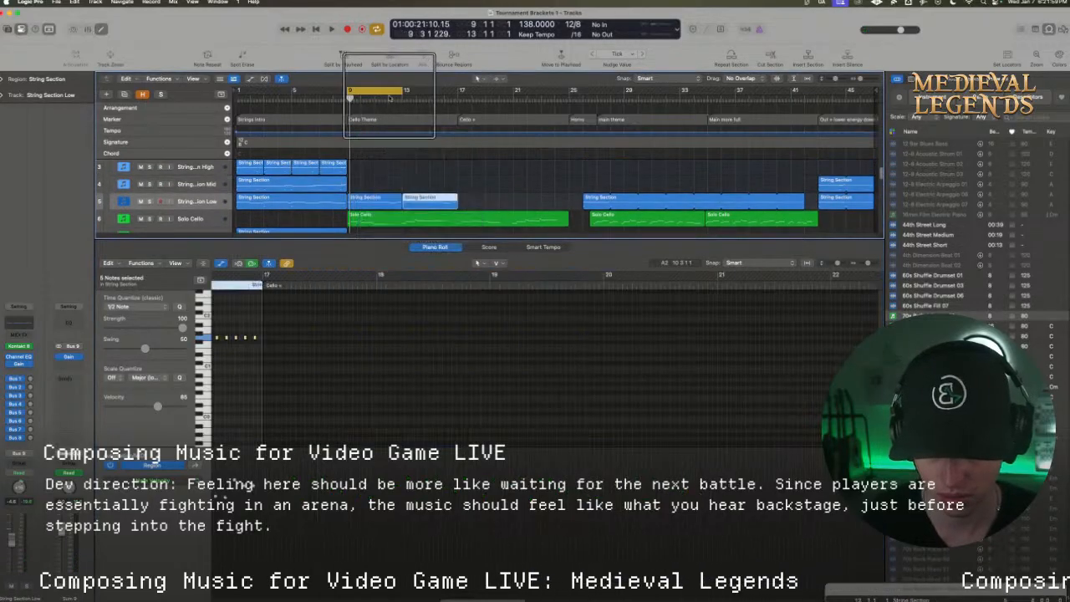
pyautogui.moveTo(385, 92); pyautogui.dragTo(465, 91)
pyautogui.press('space')
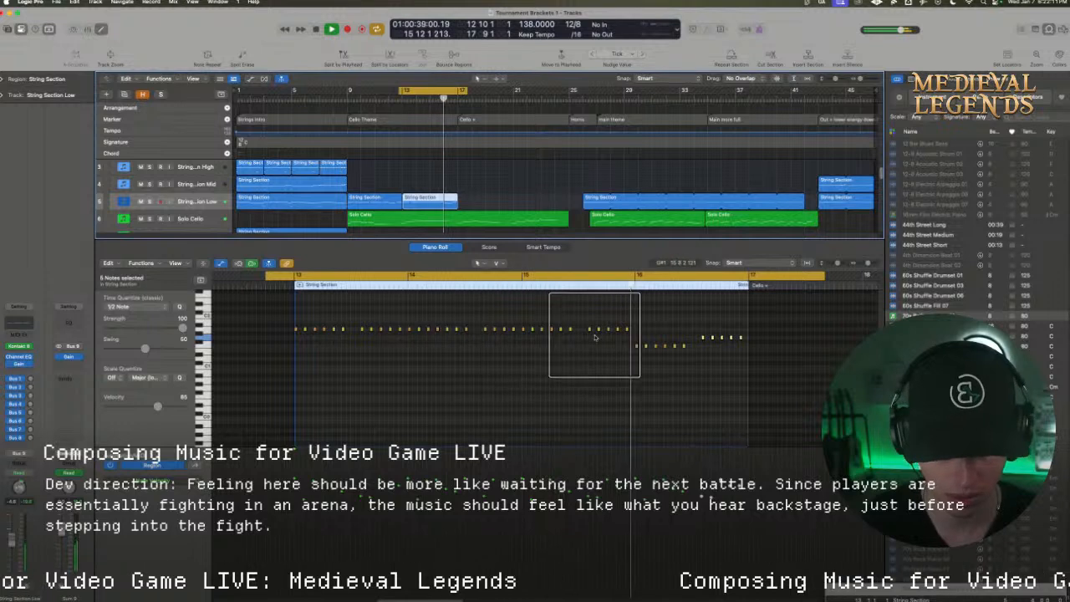
# Delete the short muted Piano High region between the two longer ones on the Piano Sketch track, around bar 16
pyautogui.press('space')
pyautogui.scroll(-1, 524, 212)
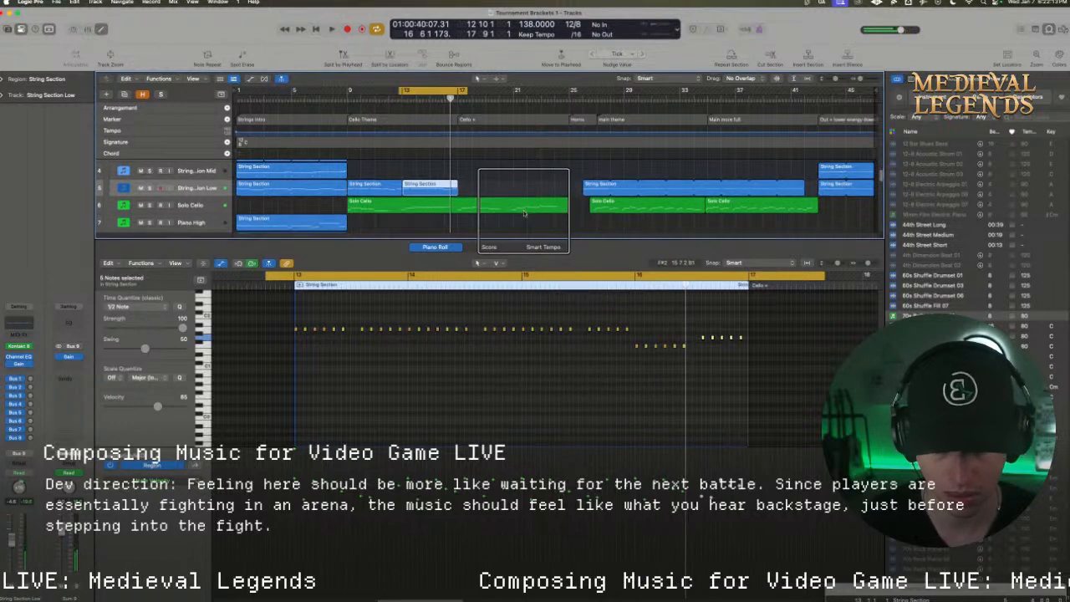
pyautogui.scroll(-2, 524, 212)
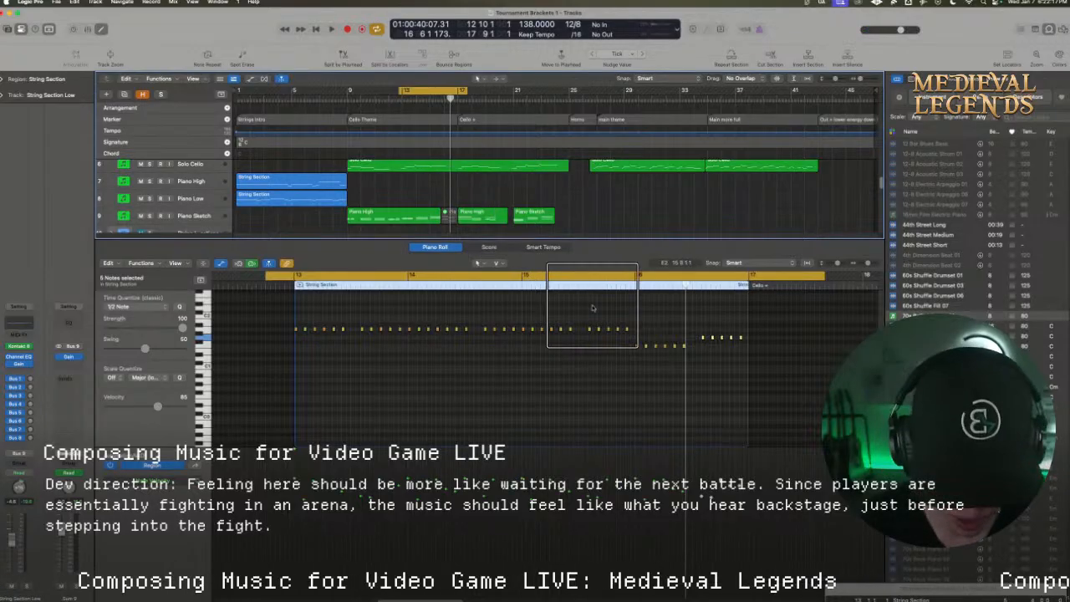
pyautogui.moveTo(628, 356); pyautogui.dragTo(685, 344)
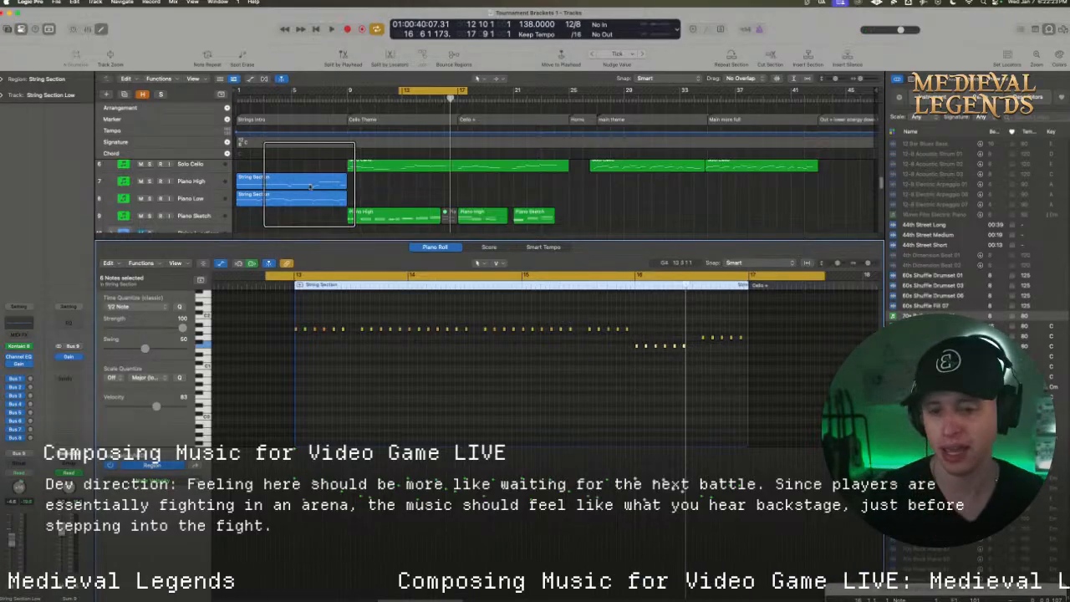
pyautogui.click(201, 217)
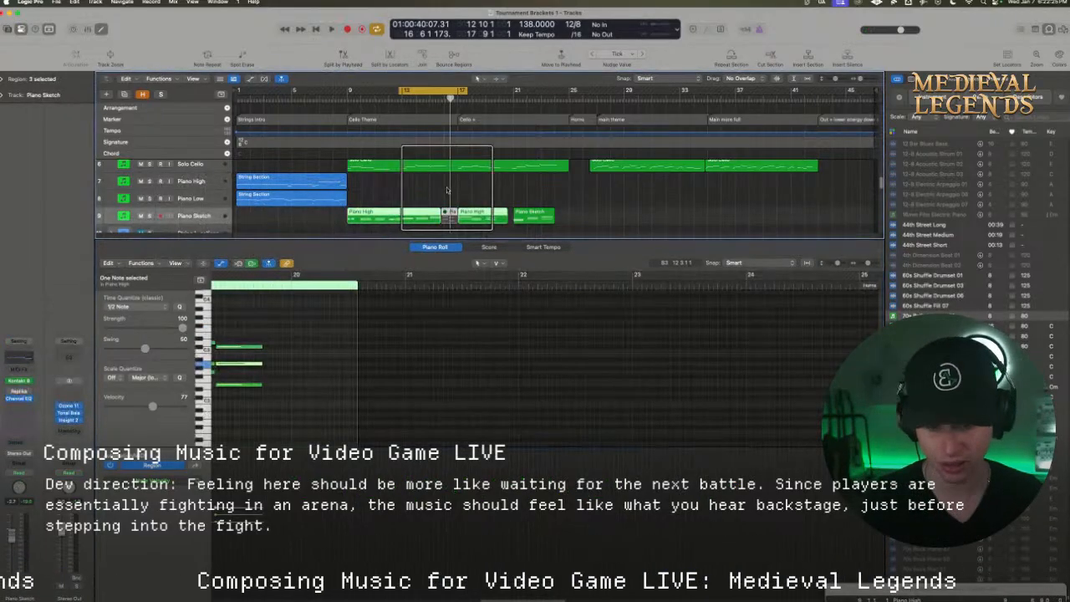
pyautogui.click(444, 212)
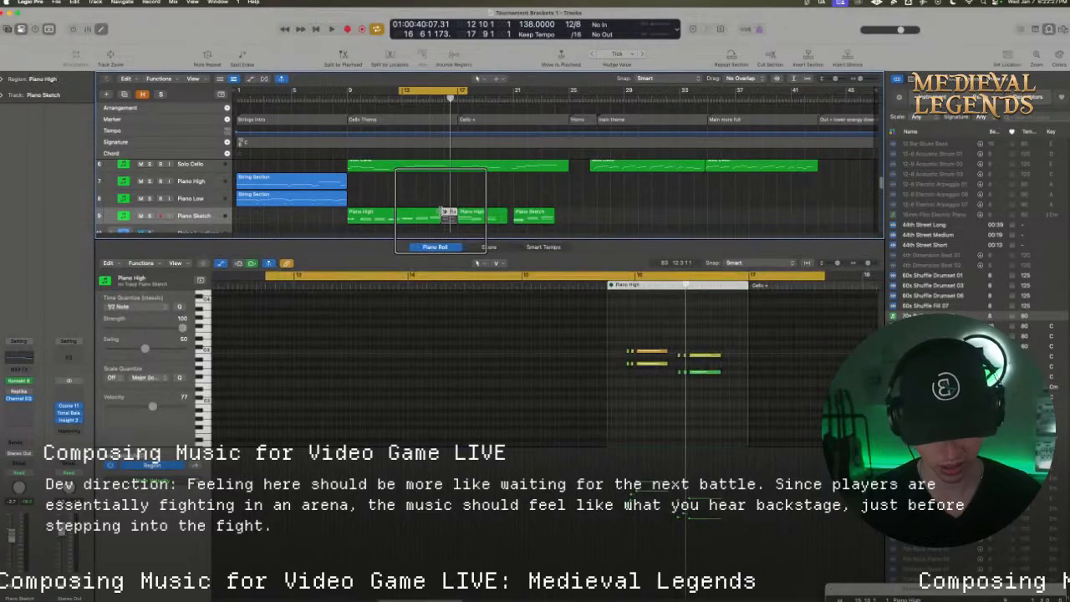
pyautogui.press('Delete')
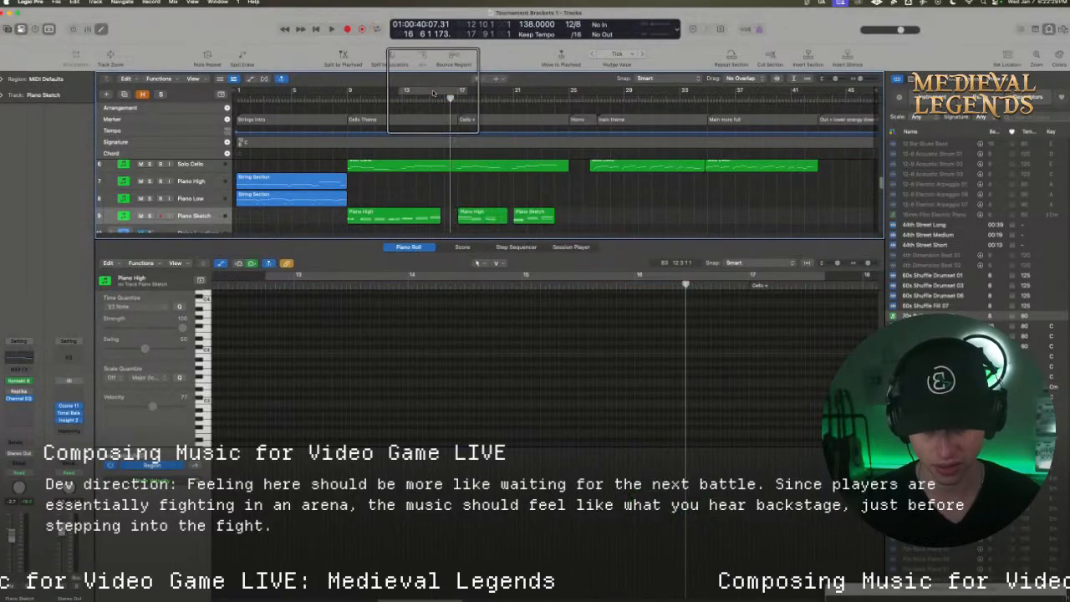
# Set the cycle range to bars 15 to 20 and play the transition into the Cello + section
pyautogui.moveTo(437, 92); pyautogui.dragTo(505, 91)
pyautogui.press('space')
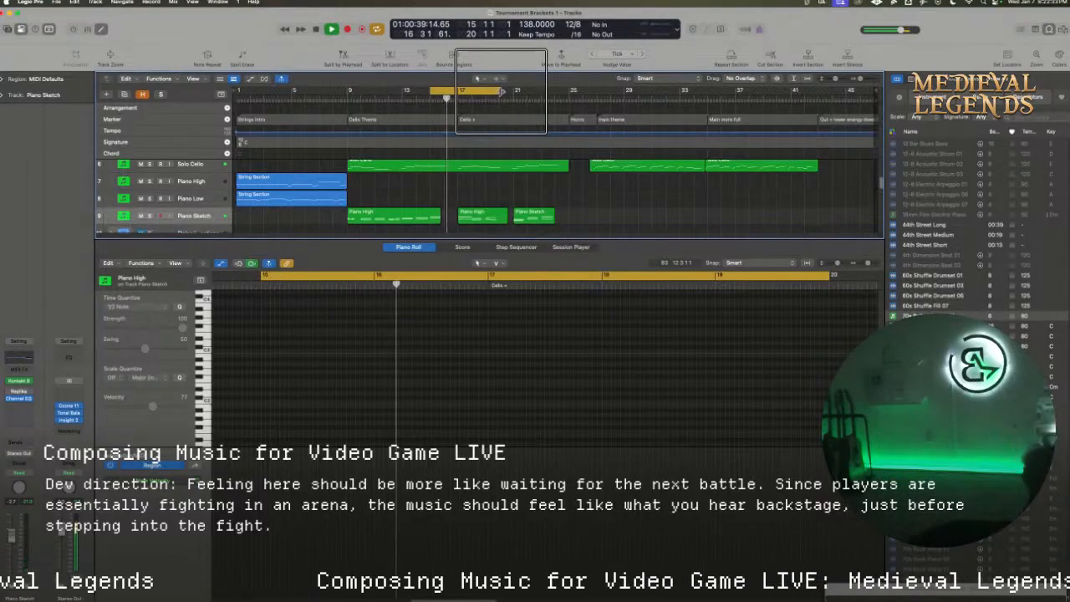
pyautogui.press('space')
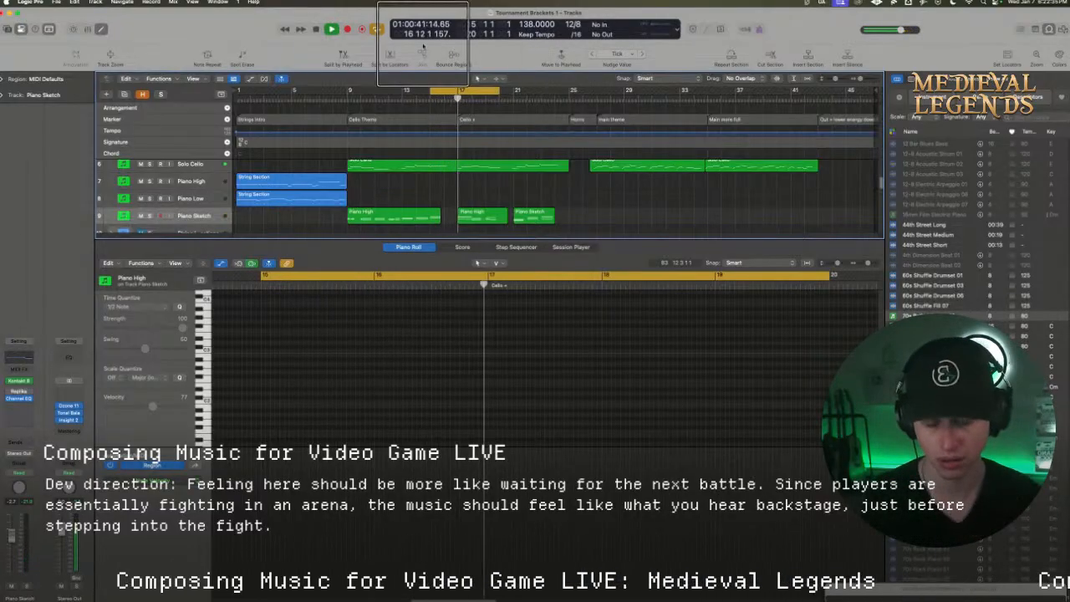
# Shorten the copied String Section Low region so it ends at bar 16
pyautogui.scroll(2, 467, 187)
pyautogui.click(449, 178)
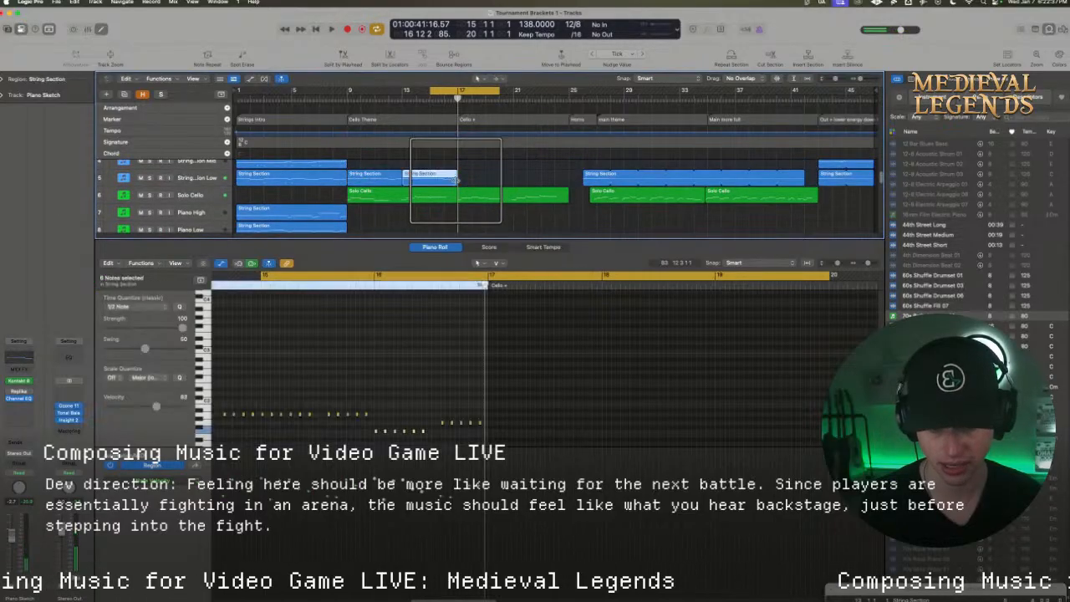
pyautogui.moveTo(457, 179); pyautogui.dragTo(441, 178)
pyautogui.press('space')
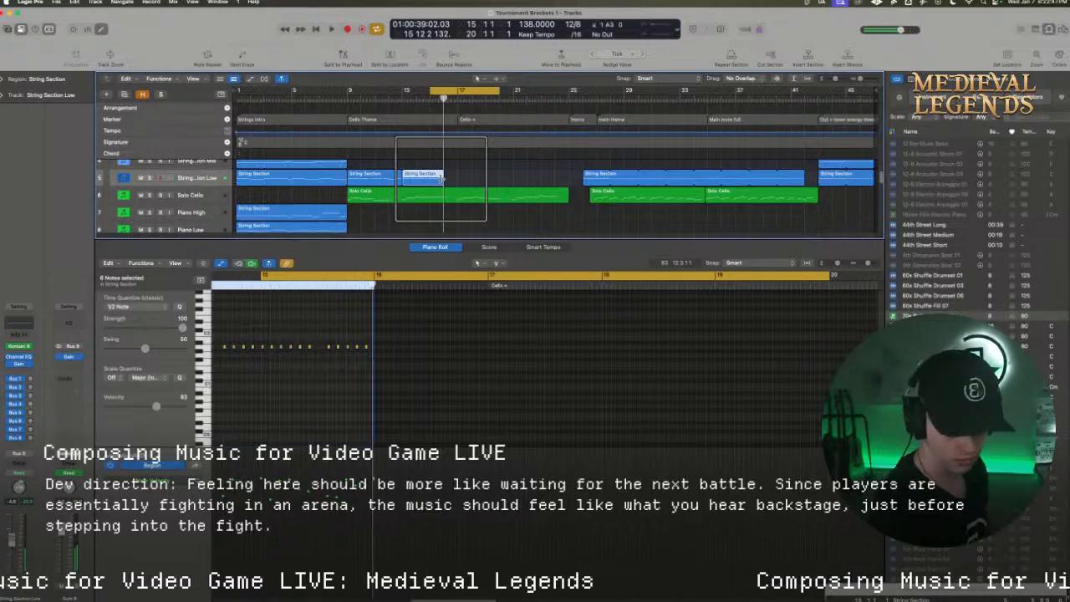
# Record a descending four-note line in bar 16 on the Piano Sketch track
pyautogui.scroll(-3, 376, 186)
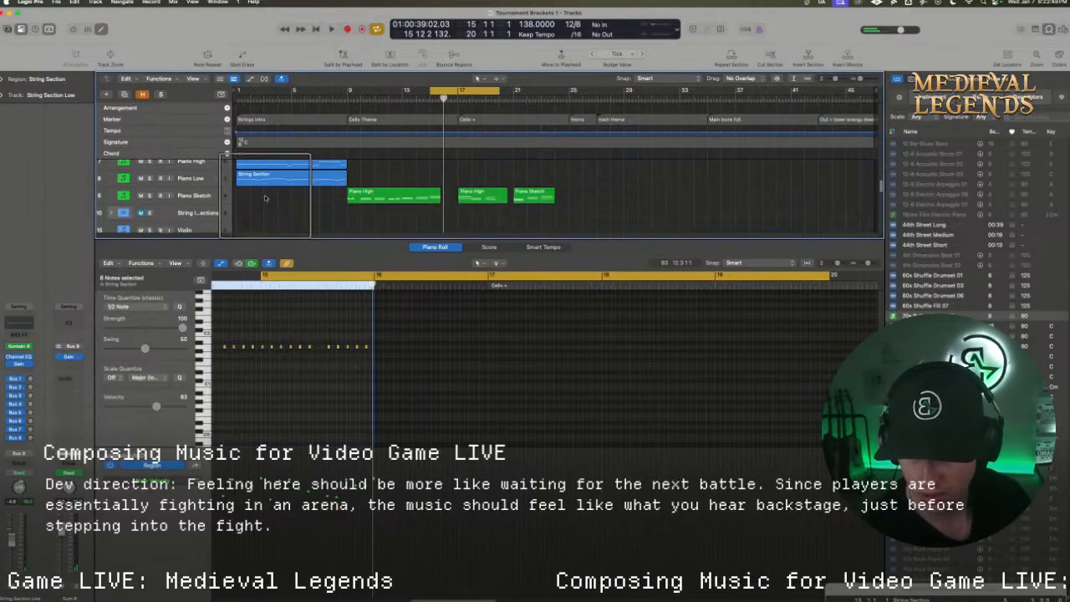
pyautogui.click(210, 195)
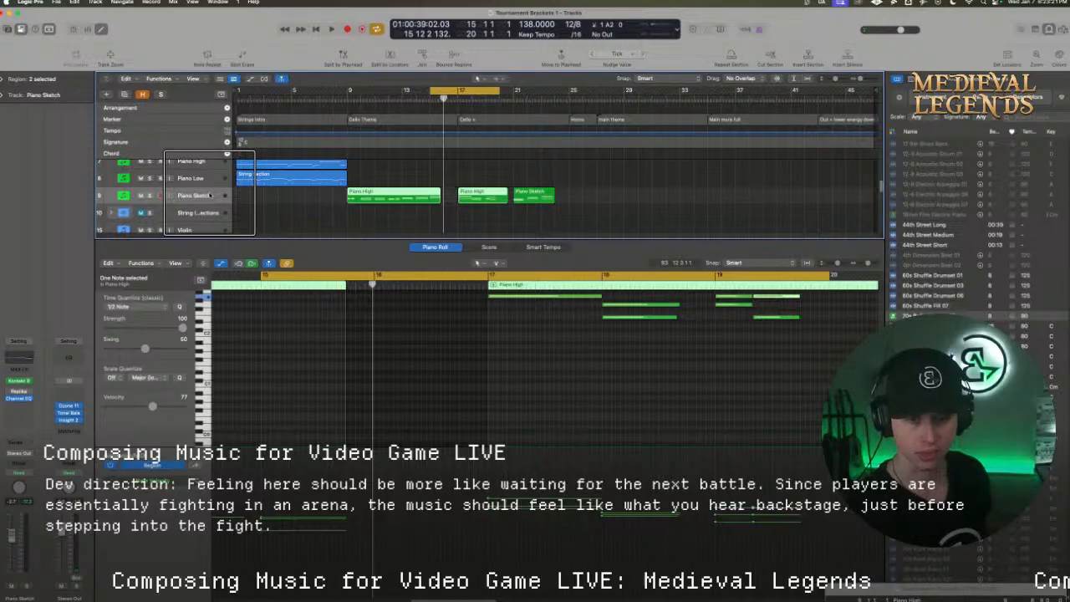
pyautogui.press('space')
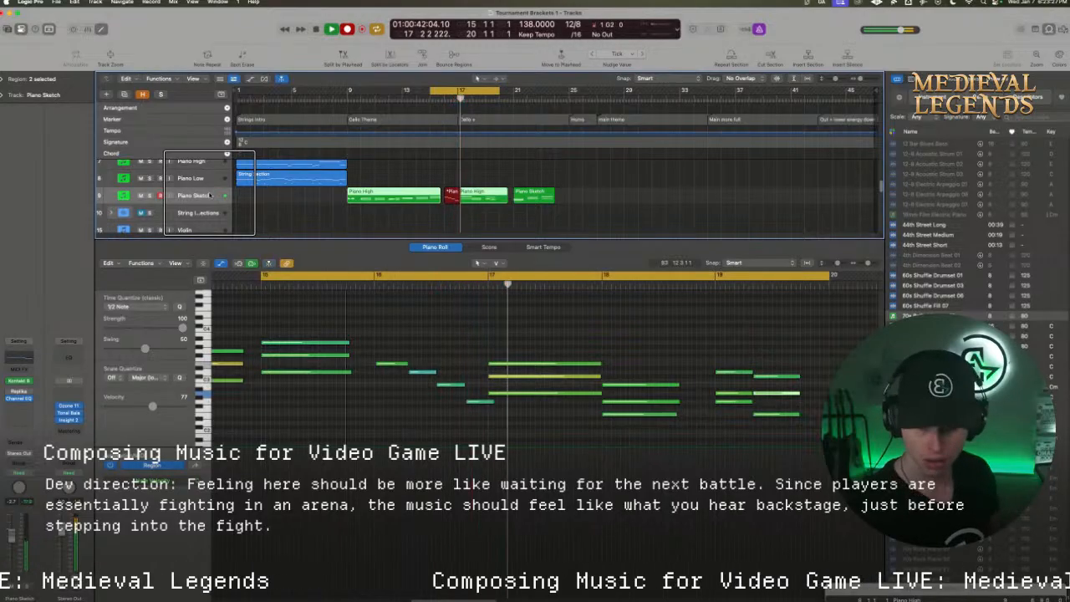
pyautogui.press('space')
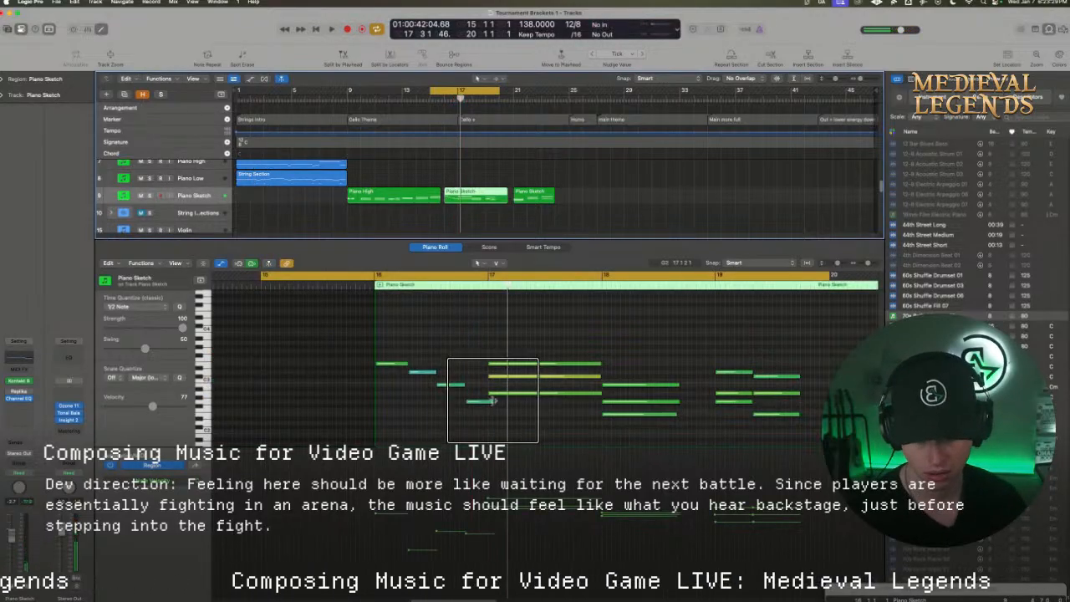
# Trim the last of the four recorded notes to end at bar 17, and try quantizing all four
pyautogui.moveTo(493, 401); pyautogui.dragTo(378, 364)
pyautogui.press('q')
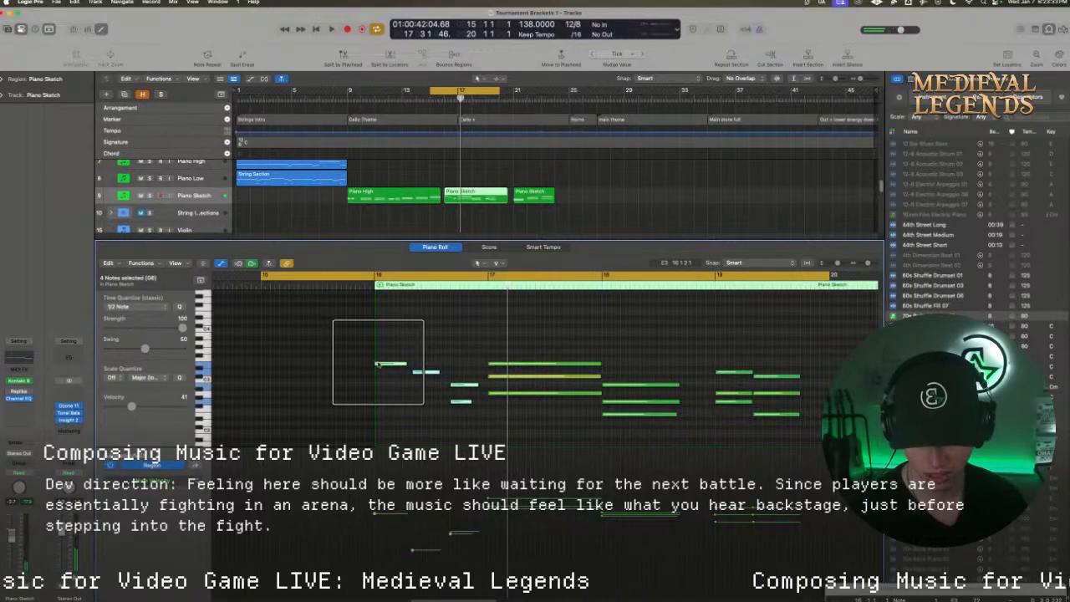
pyautogui.press('super+z')
pyautogui.click(409, 353)
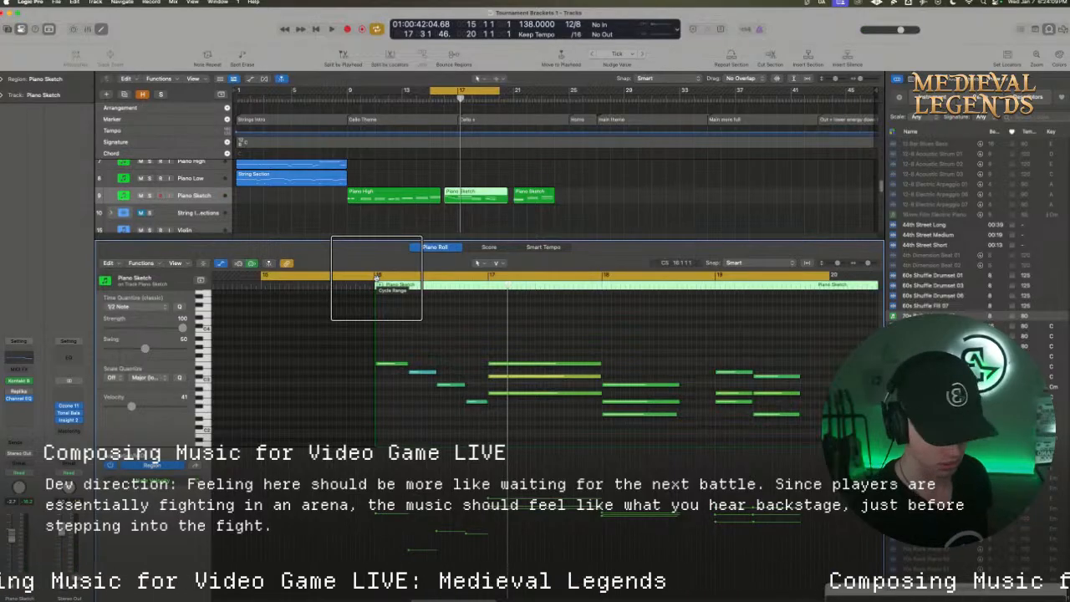
# Try recording lower chords beneath the descending piano line in bar 16
pyautogui.press('f')
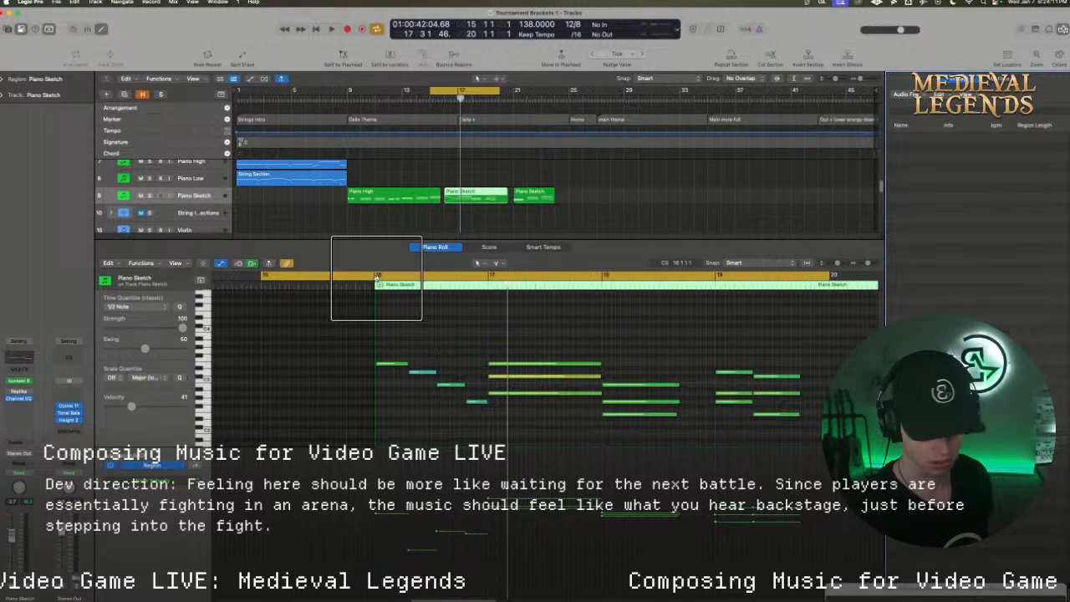
pyautogui.press('space')
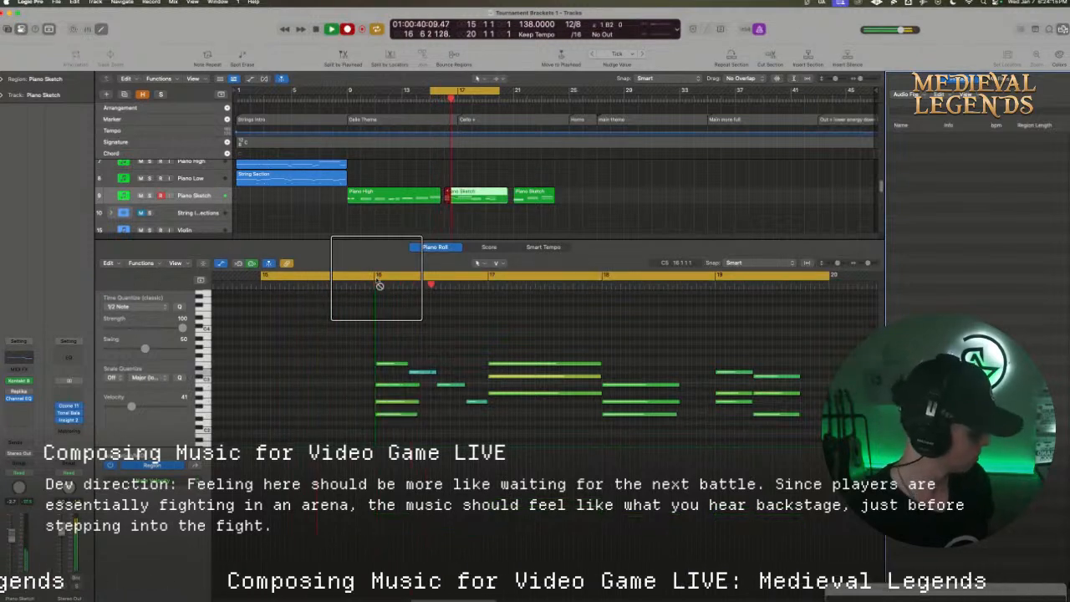
pyautogui.press('space')
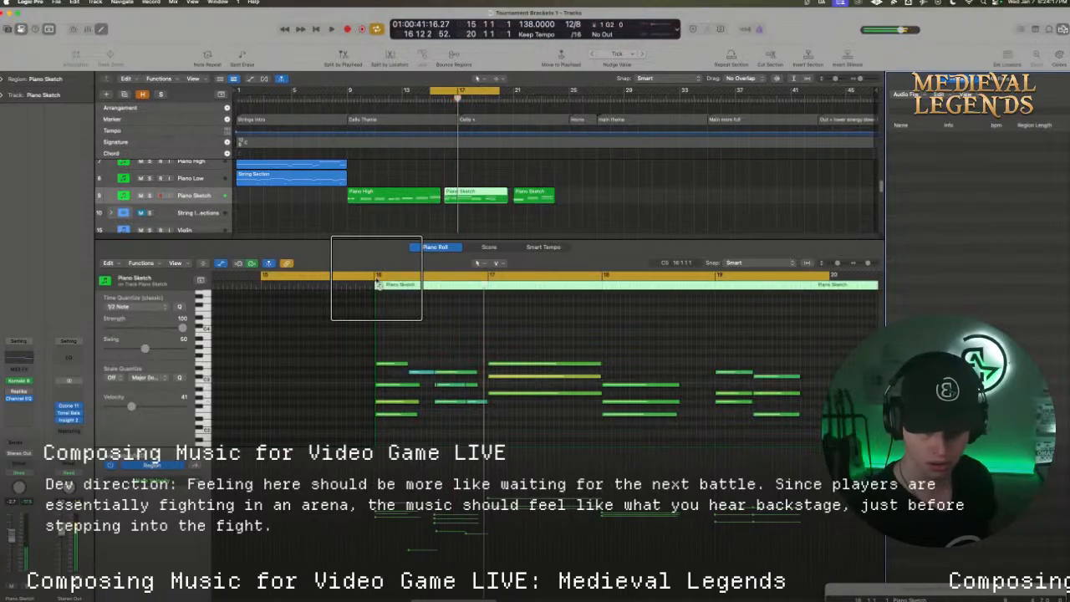
pyautogui.hscroll(2, 378, 283)
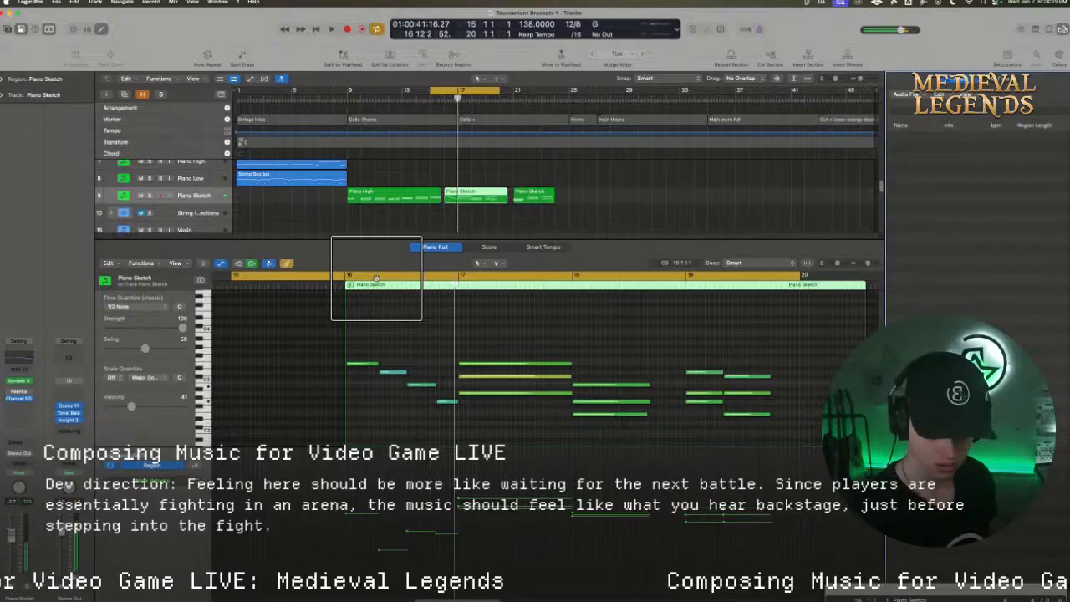
# Record three lower harmony notes beneath the descending line in bar 16 of Piano Sketch, and play them back
pyautogui.press('r')
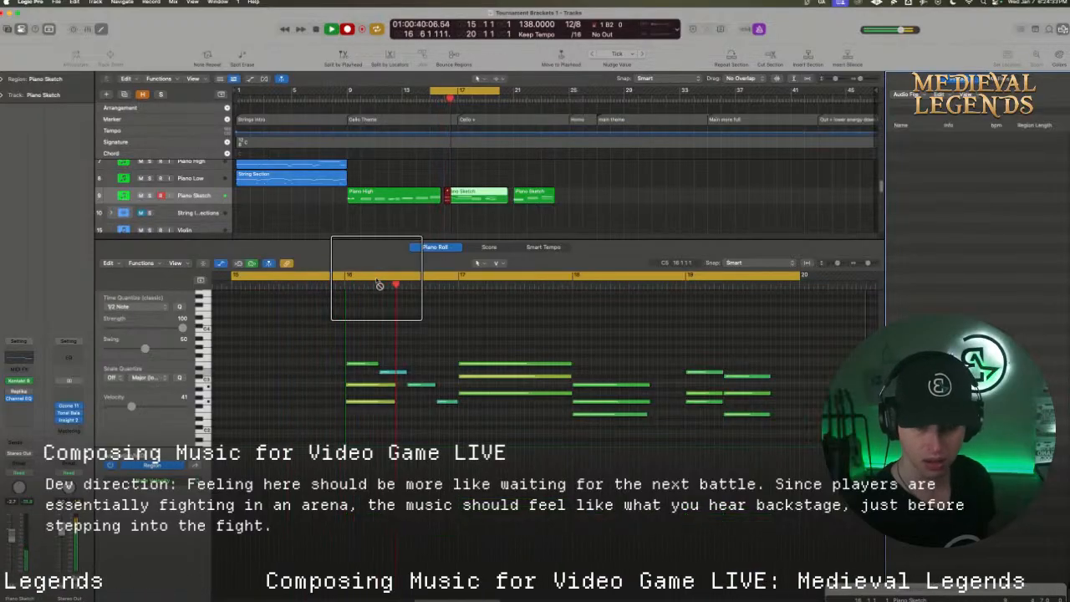
pyautogui.press('space')
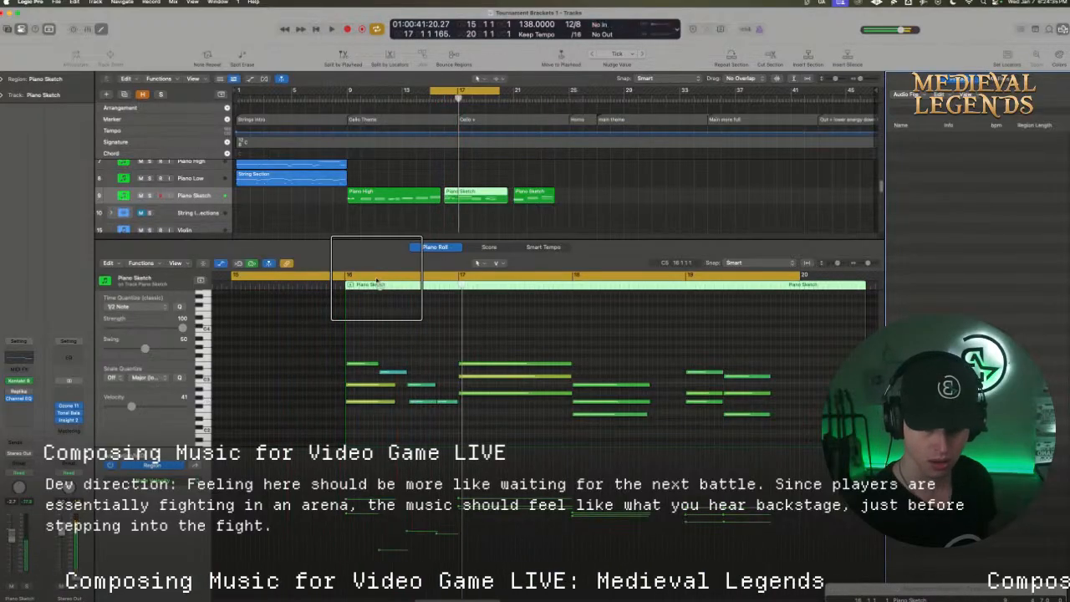
pyautogui.press('space')
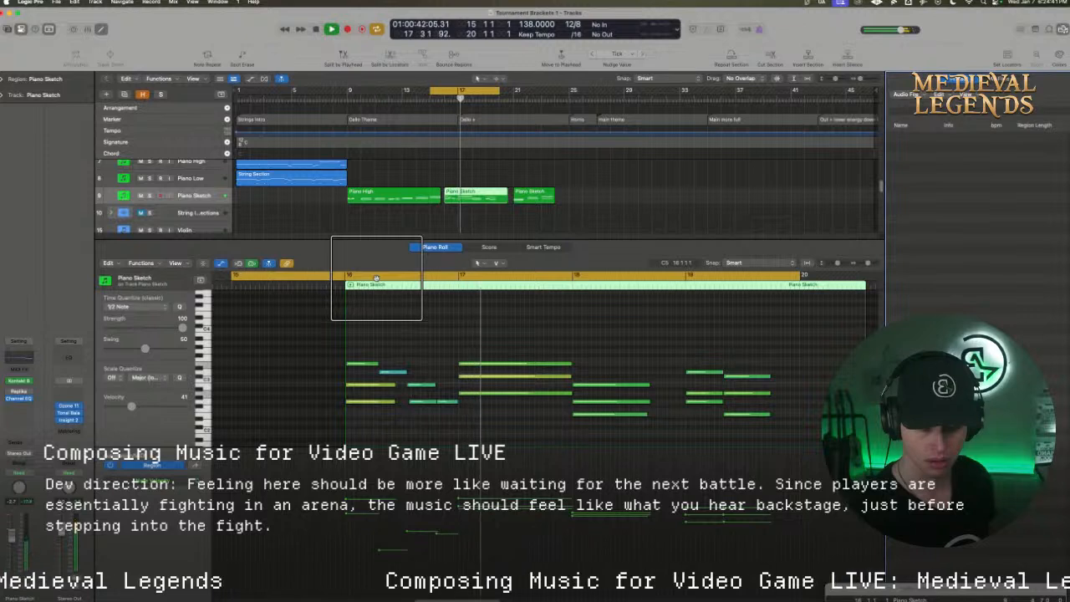
pyautogui.press('space')
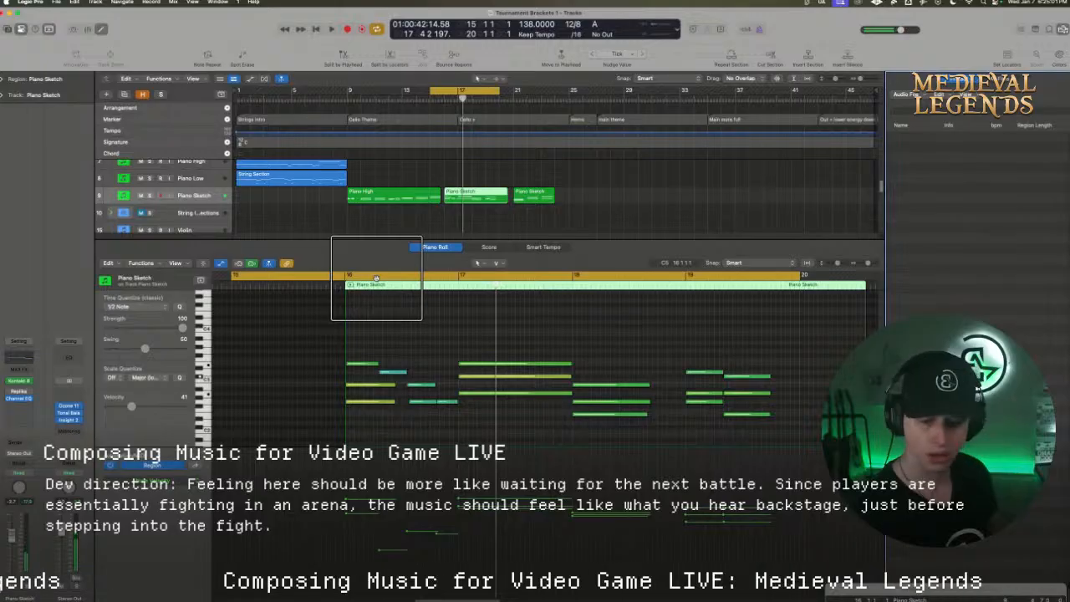
# Shorten the lower harmony note in the second half of bar 16 so it ends before the last descending note
pyautogui.click(429, 402)
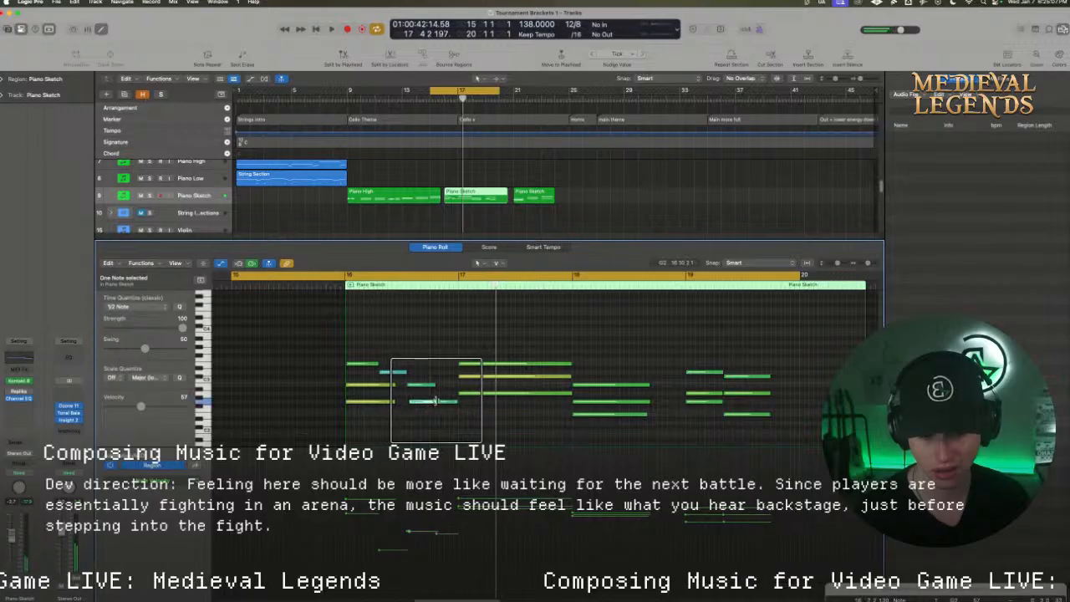
pyautogui.moveTo(432, 403); pyautogui.dragTo(432, 402)
pyautogui.click(422, 414)
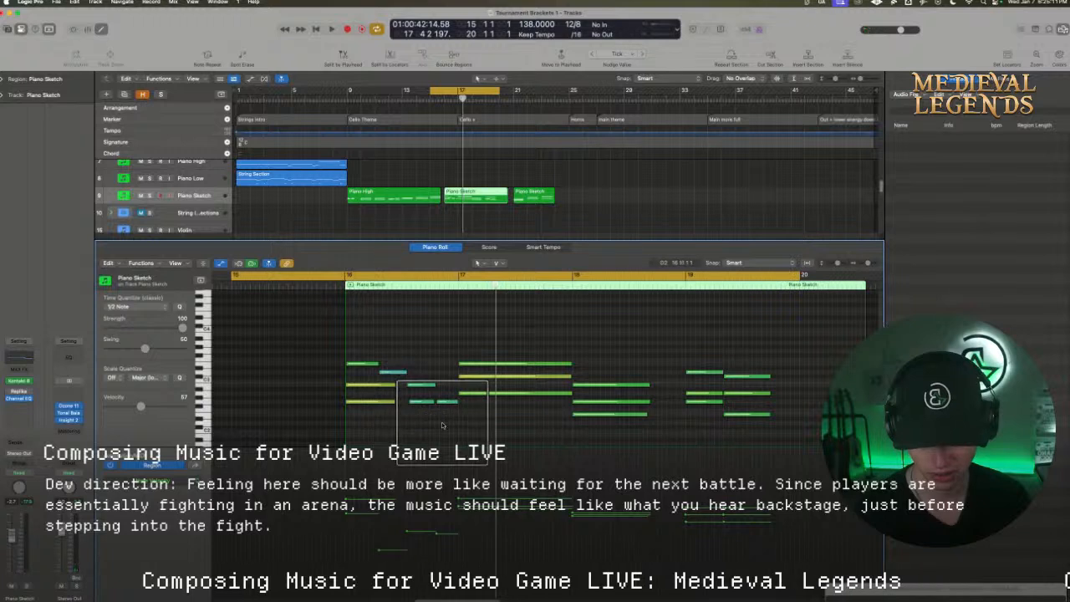
# Add an E2 bass note under the second half of bar 16, lasting until bar 17, and replay the passage
pyautogui.moveTo(453, 427); pyautogui.dragTo(405, 386)
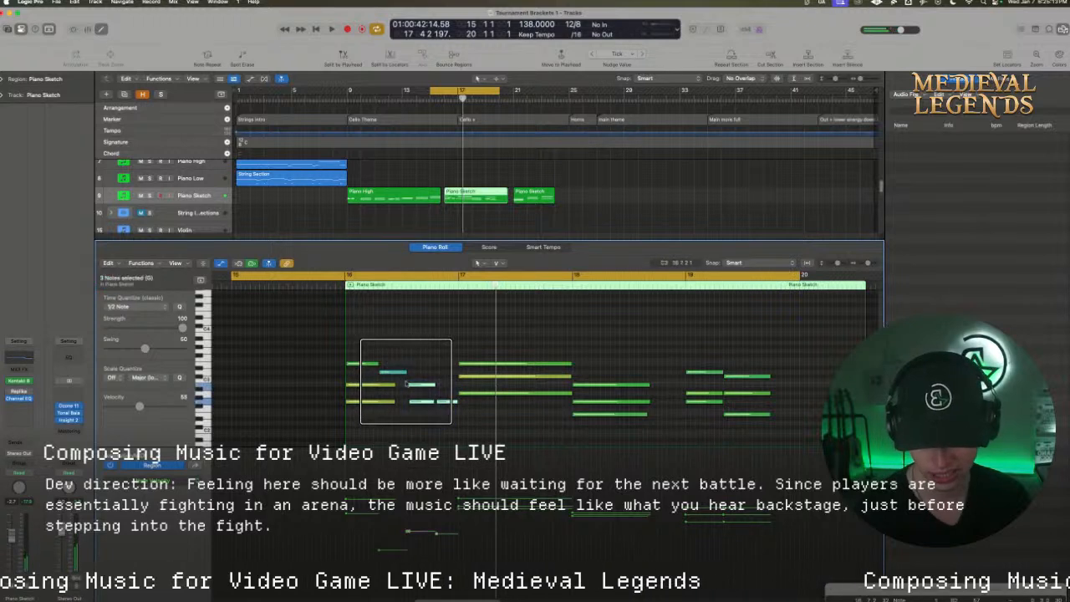
pyautogui.click(419, 405)
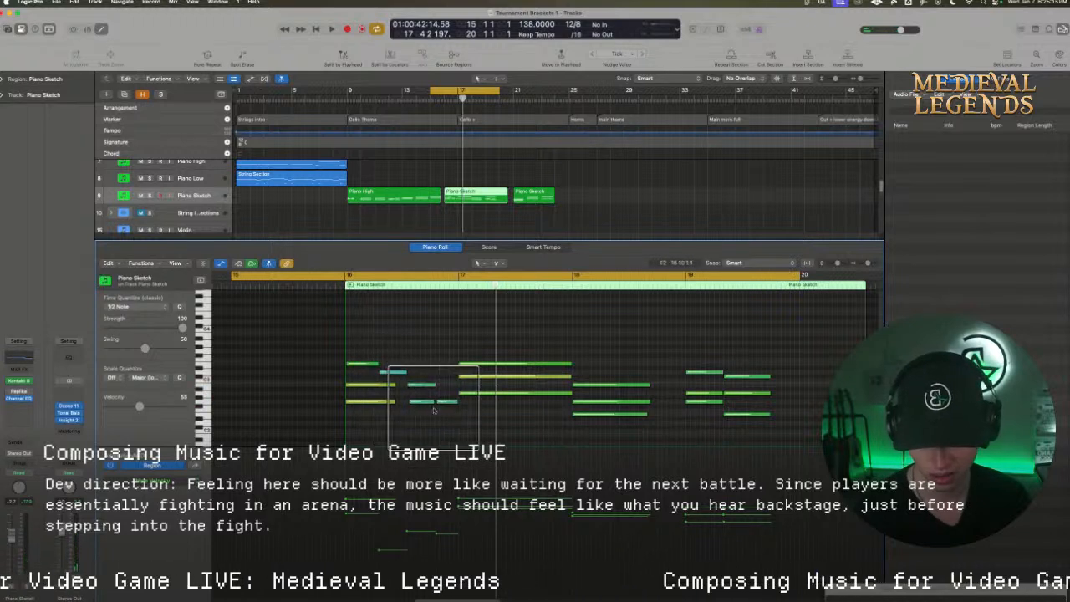
pyautogui.moveTo(425, 402); pyautogui.dragTo(457, 418)
pyautogui.press('space')
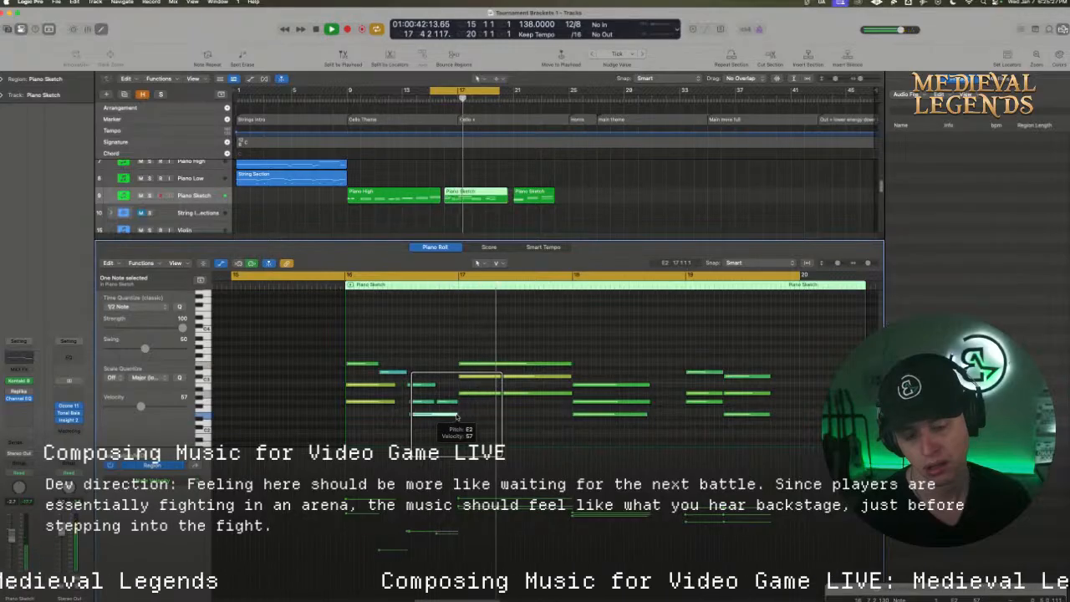
pyautogui.press('space')
# Raise the velocity of all eight piano notes in bar 16 to about 89 and replay the passage
pyautogui.click(443, 435)
pyautogui.moveTo(445, 435); pyautogui.dragTo(370, 352)
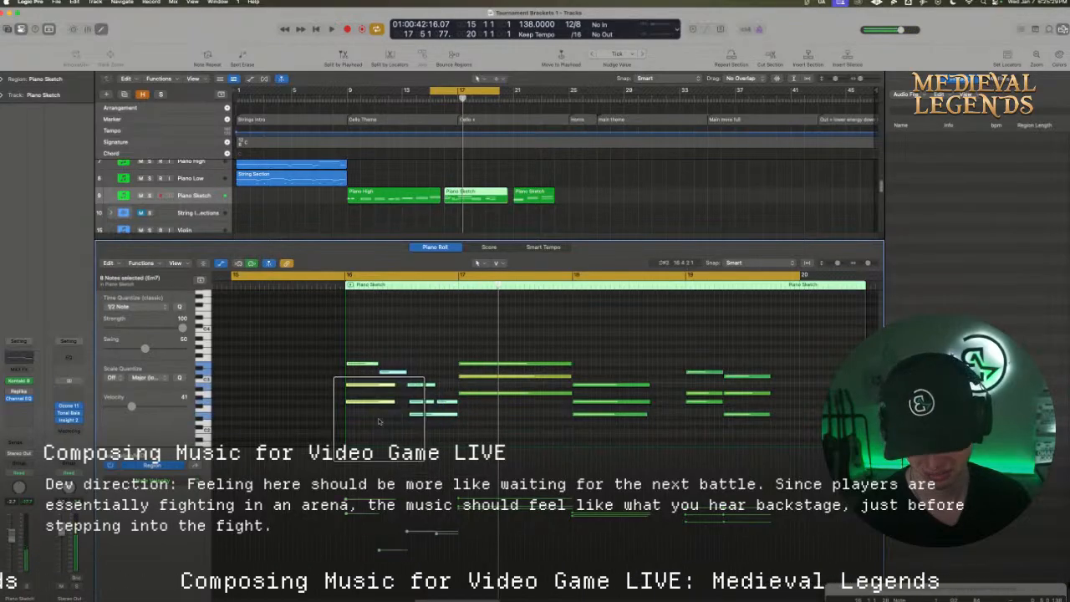
pyautogui.moveTo(379, 407); pyautogui.dragTo(375, 288)
pyautogui.click(396, 323)
pyautogui.press('space')
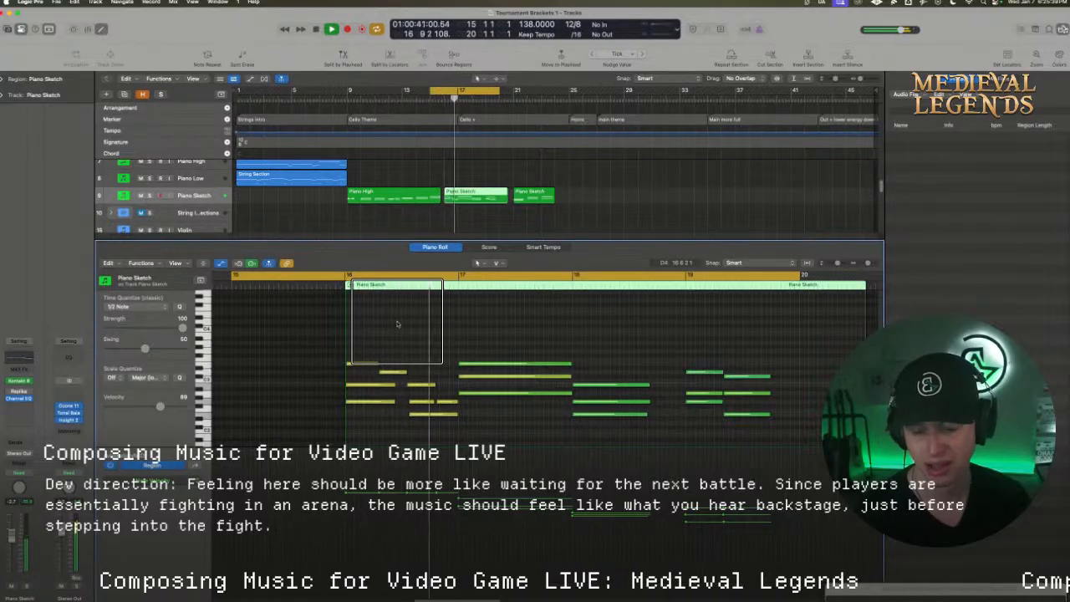
pyautogui.press('space')
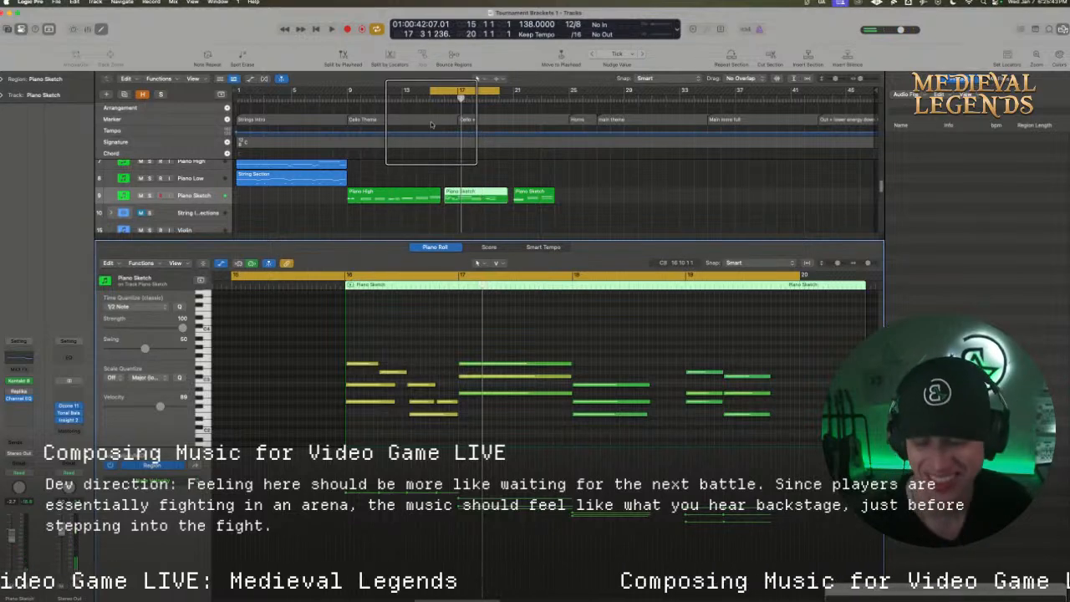
pyautogui.moveTo(437, 597)
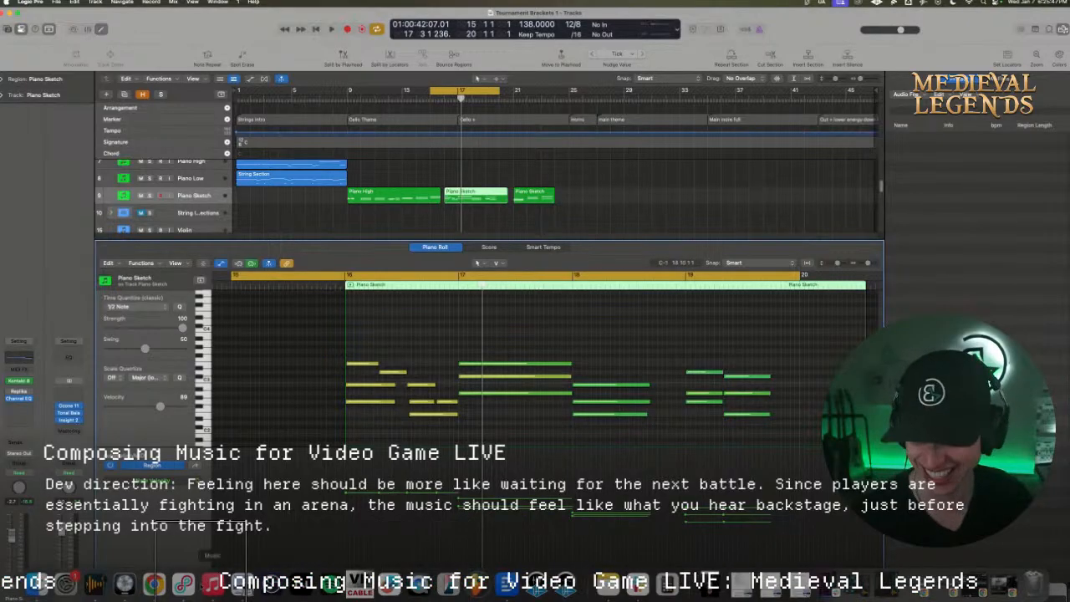
# Switch to the Restream studio window in Chrome to check the livestream, and minimise it
pyautogui.rightClick(196, 584)
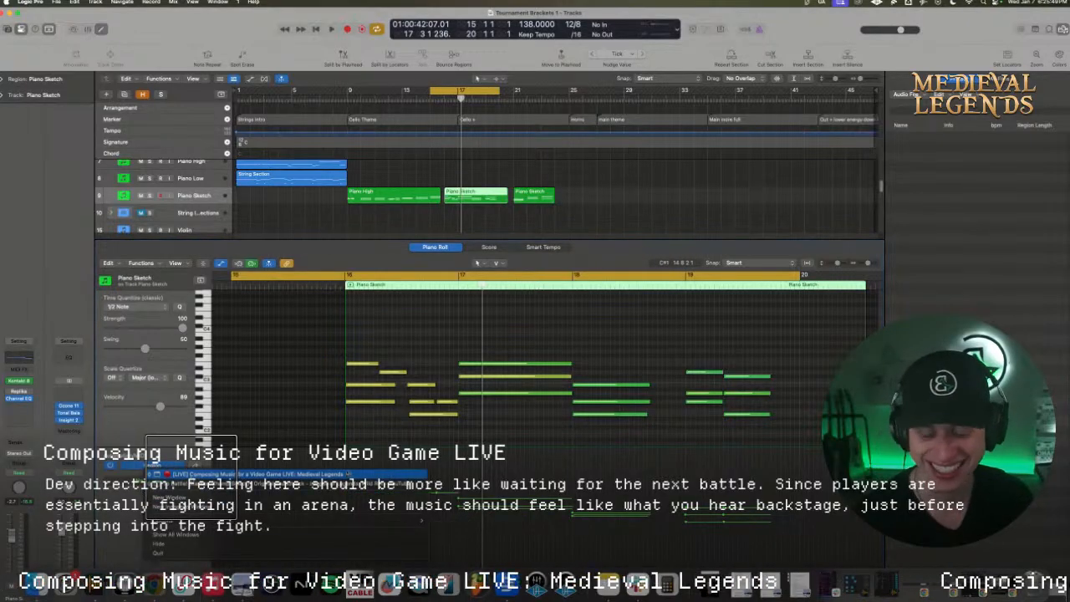
pyautogui.click(191, 474)
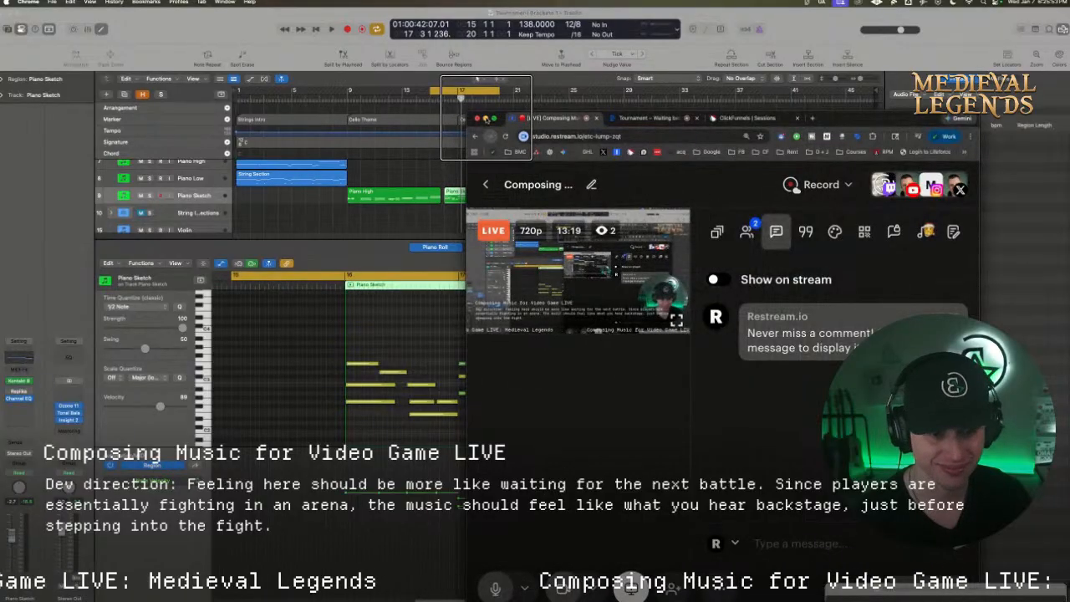
pyautogui.click(485, 118)
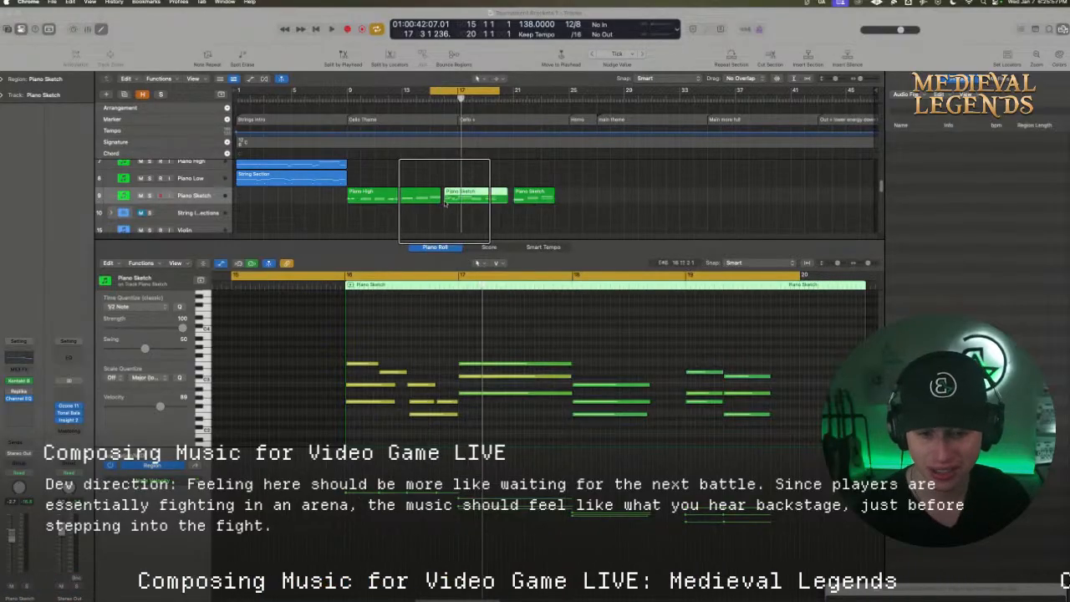
# Copy the low String Section region from bar 13 to bar 17, and extend the original region to bar 17
pyautogui.scroll(5, 446, 204)
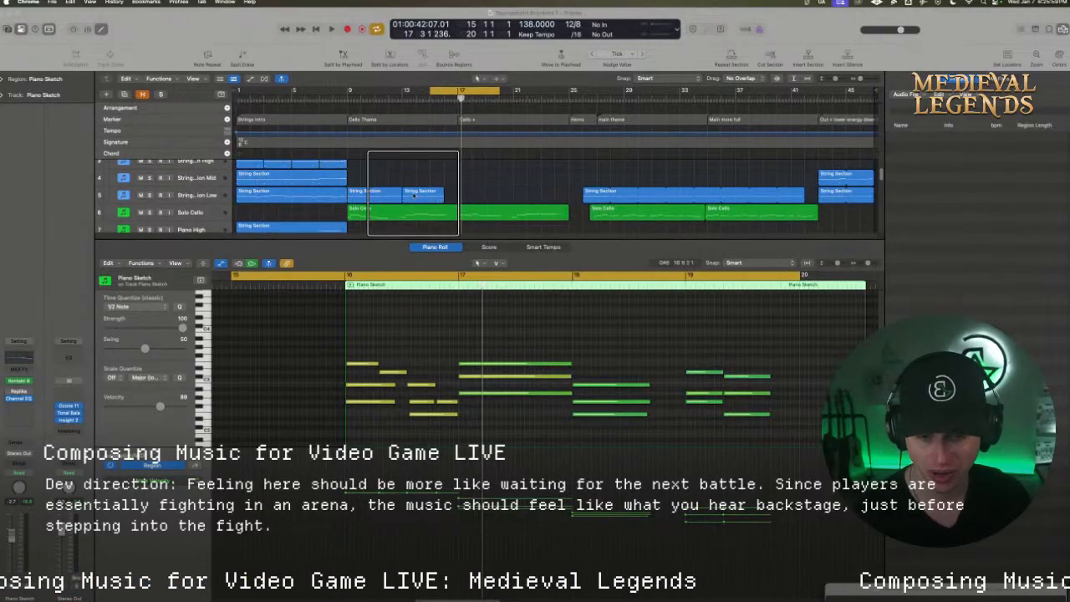
pyautogui.moveTo(413, 195); pyautogui.dragTo(461, 206)
pyautogui.press('space')
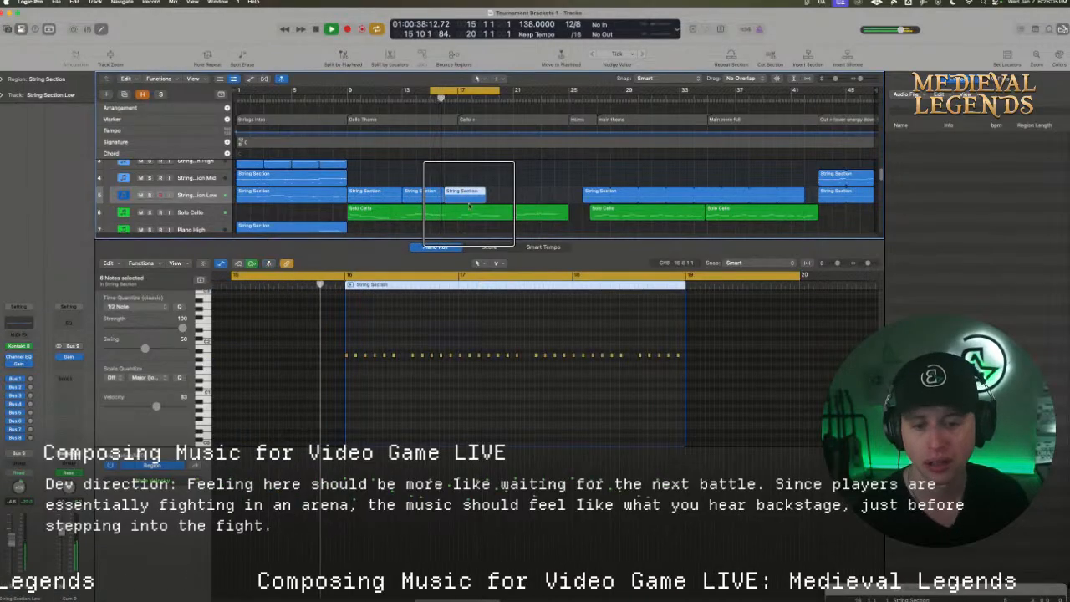
pyautogui.press('space')
pyautogui.moveTo(458, 197)
pyautogui.mouseDown()
pyautogui.moveTo(473, 197)
pyautogui.moveTo(457, 198)
pyautogui.mouseUp()
# Lower the pitch of the low string notes in bar 16, with the second-half notes lowest, and replay the transition
pyautogui.moveTo(422, 400); pyautogui.dragTo(353, 370)
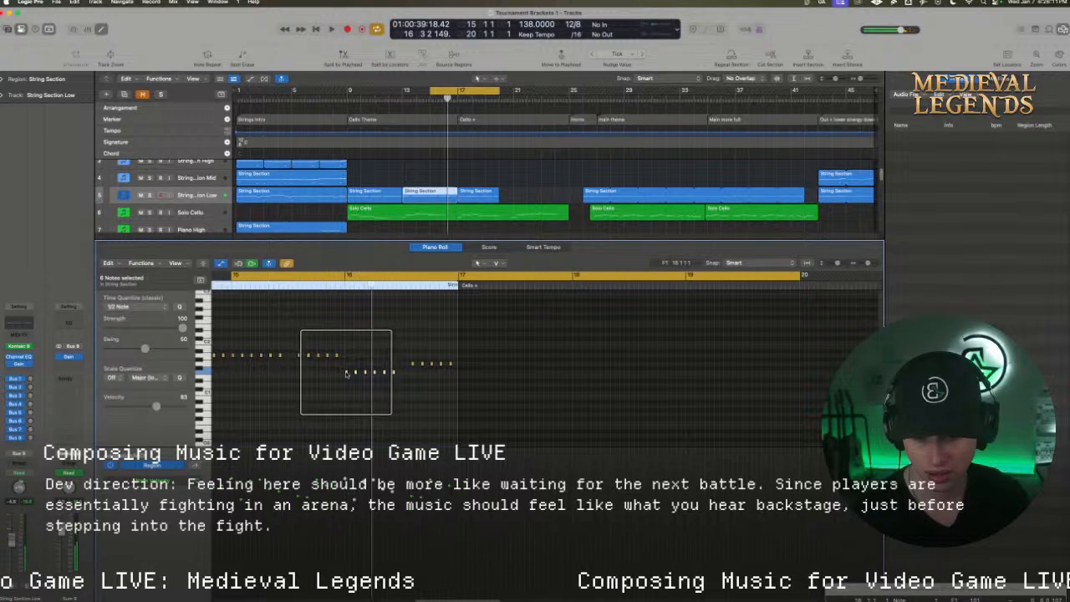
pyautogui.moveTo(343, 370); pyautogui.dragTo(412, 378)
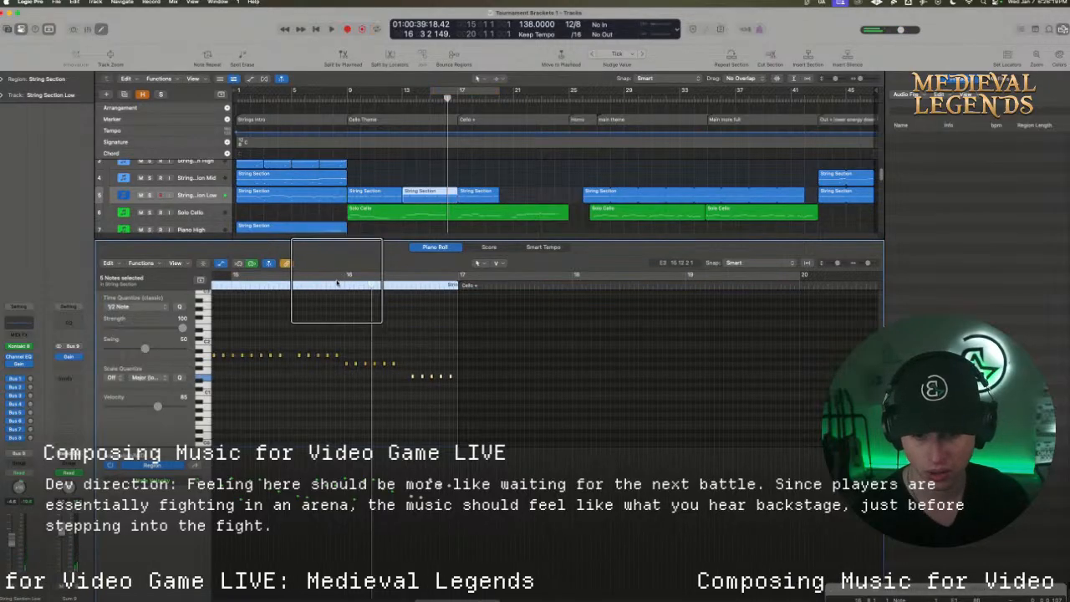
pyautogui.click(331, 284)
pyautogui.press('space')
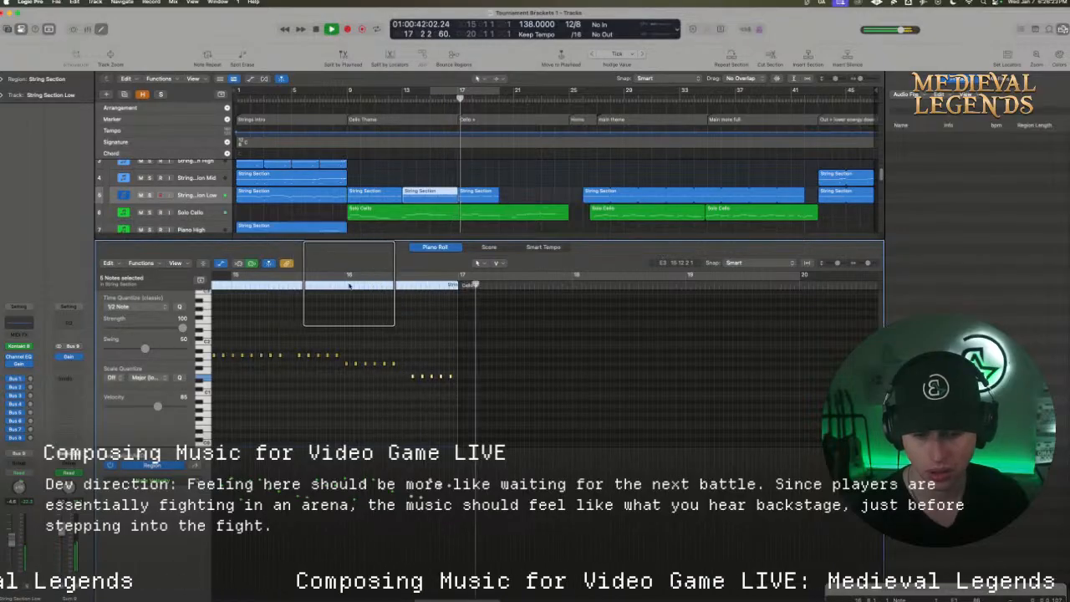
pyautogui.press('space')
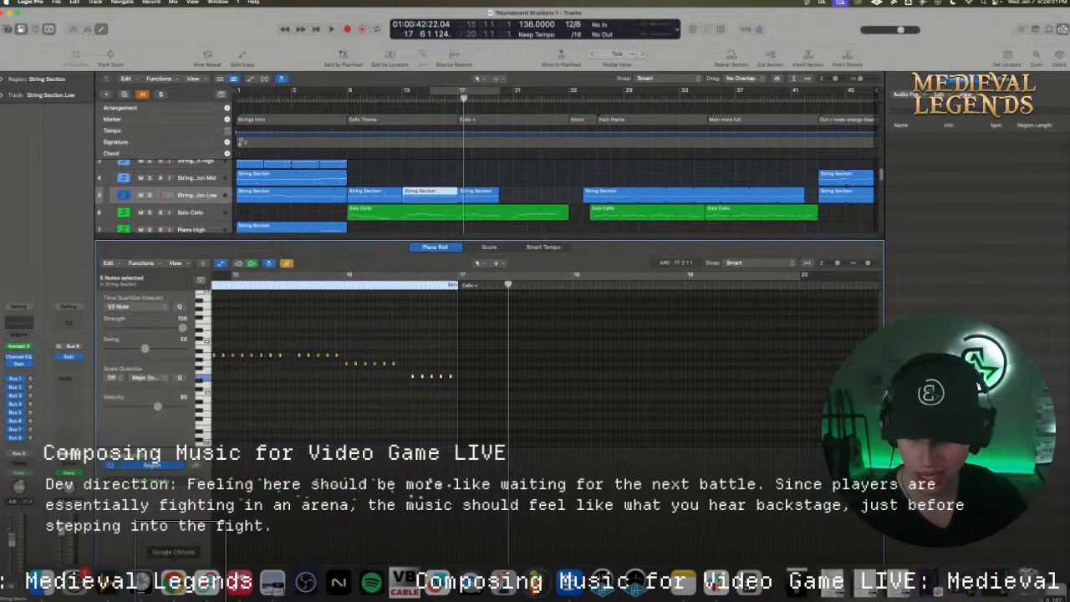
# Switch to Chrome and listen to the "To Battle!" Wild Rift reference track at several points up to about 1:09
pyautogui.click(173, 581)
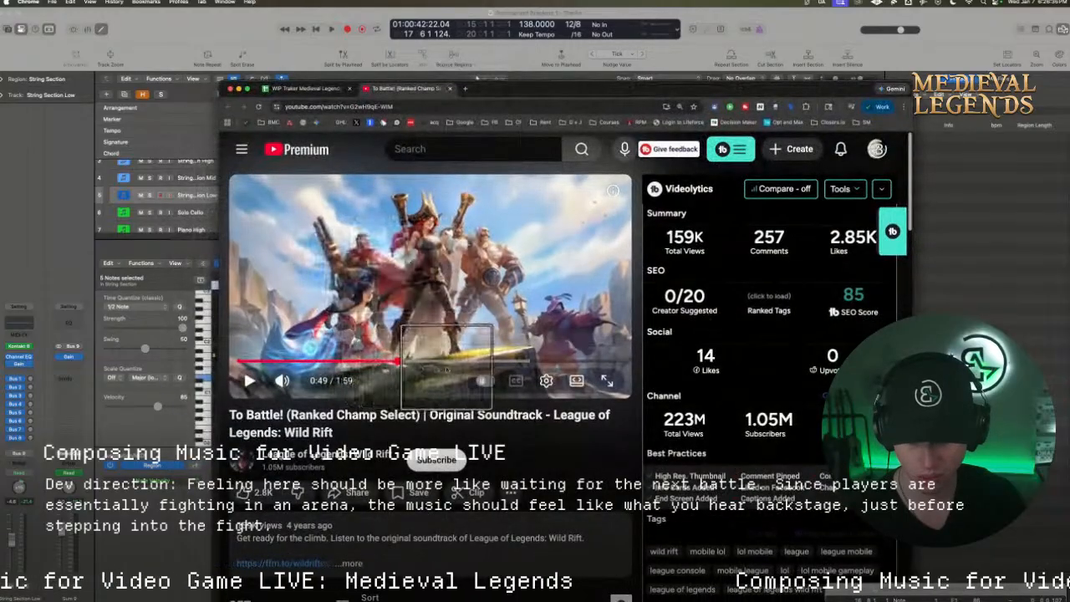
pyautogui.moveTo(446, 369); pyautogui.dragTo(408, 362)
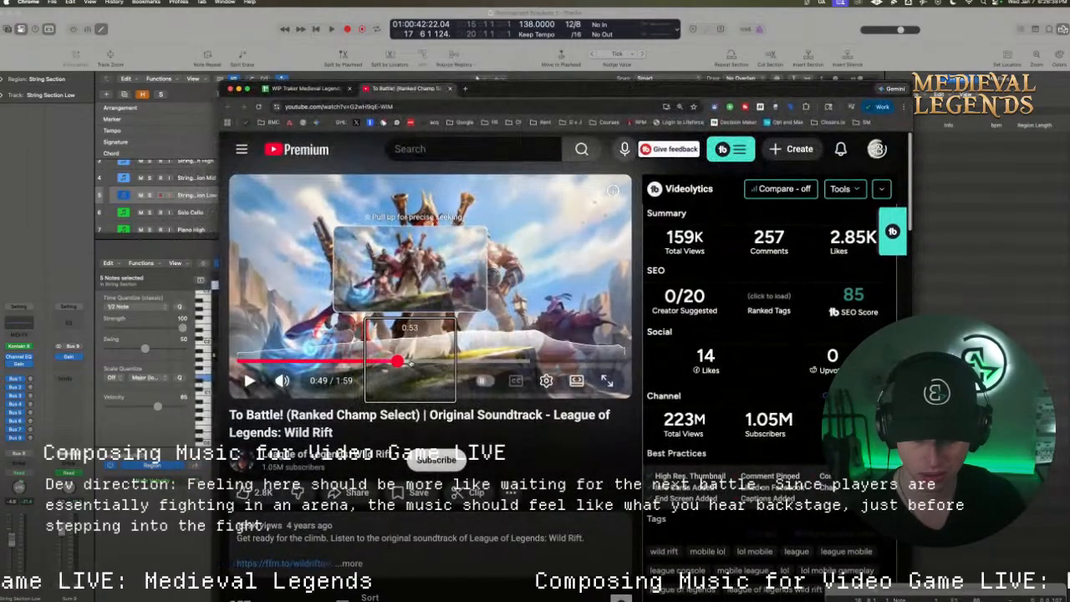
pyautogui.click(249, 379)
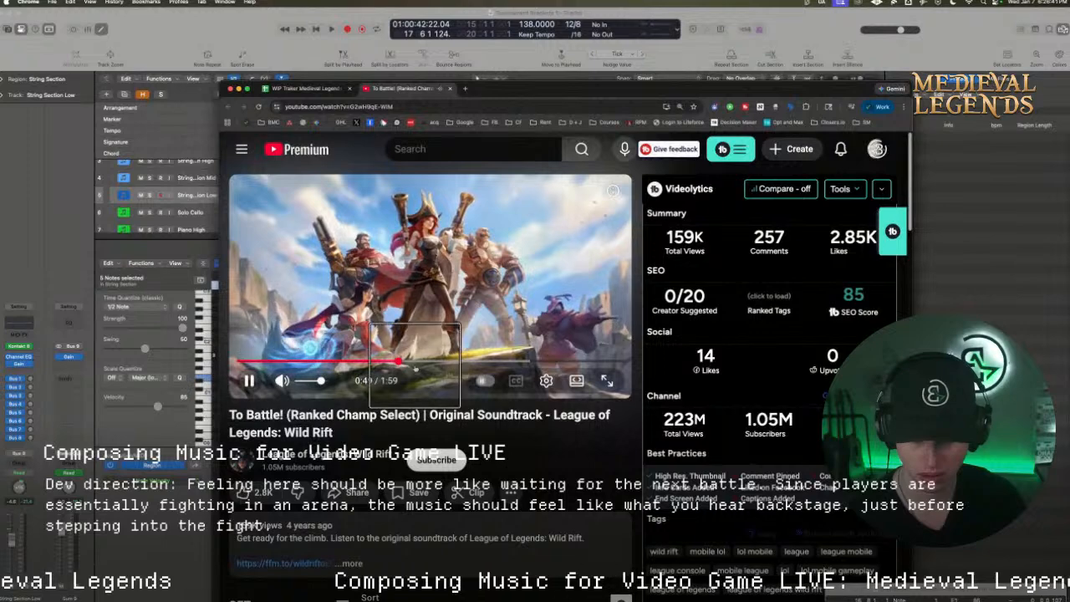
pyautogui.click(415, 363)
pyautogui.click(442, 362)
pyautogui.click(463, 361)
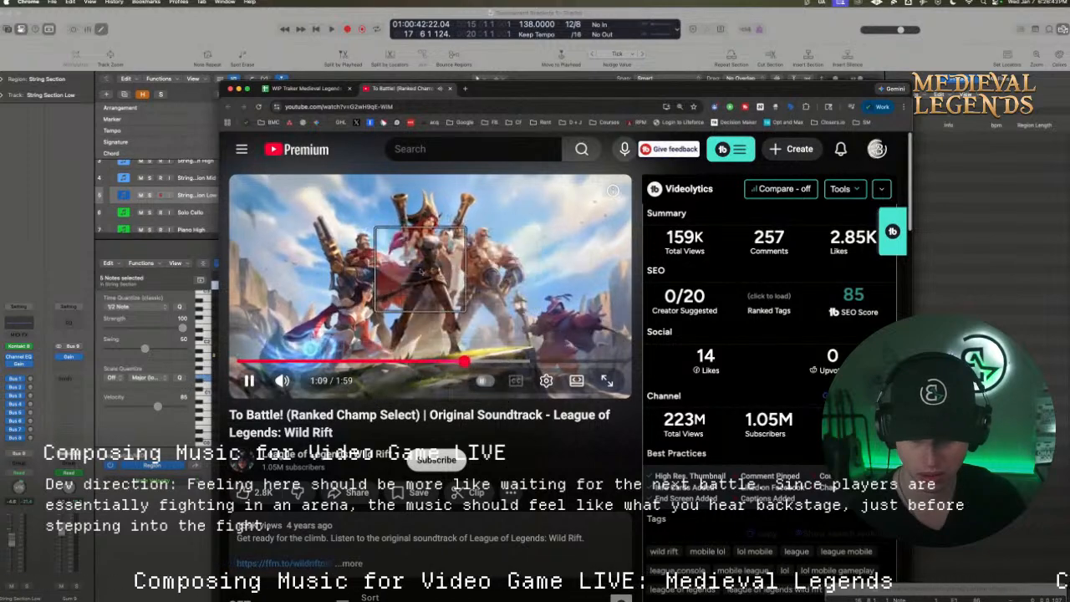
# Open the Wild Rift main theme from the WIP tracker spreadsheet's reference links, and listen to passages around 0:52 and 0:37
pyautogui.click(308, 87)
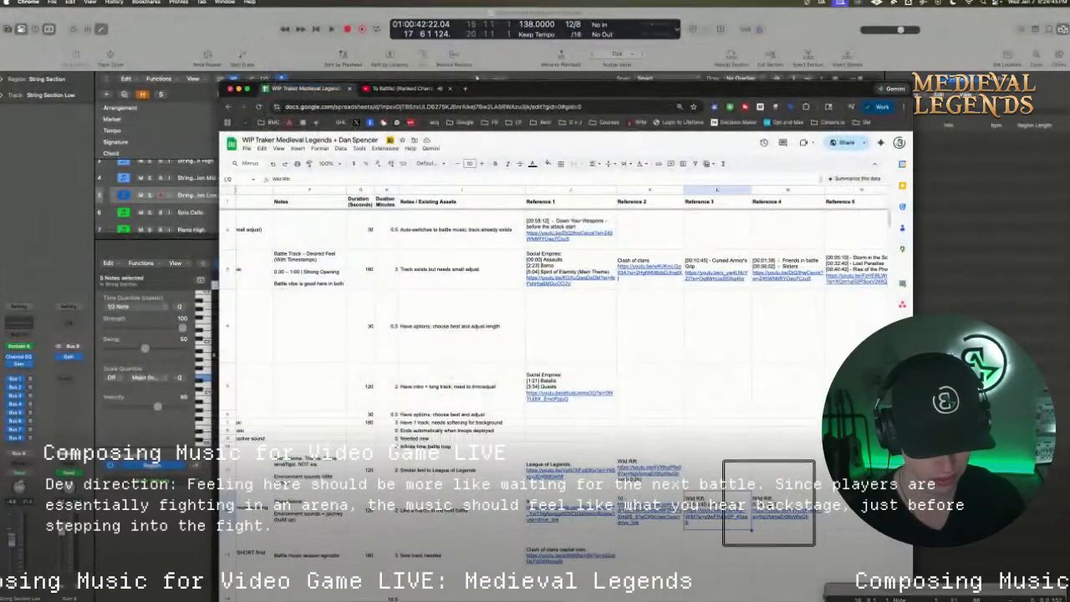
pyautogui.click(788, 540)
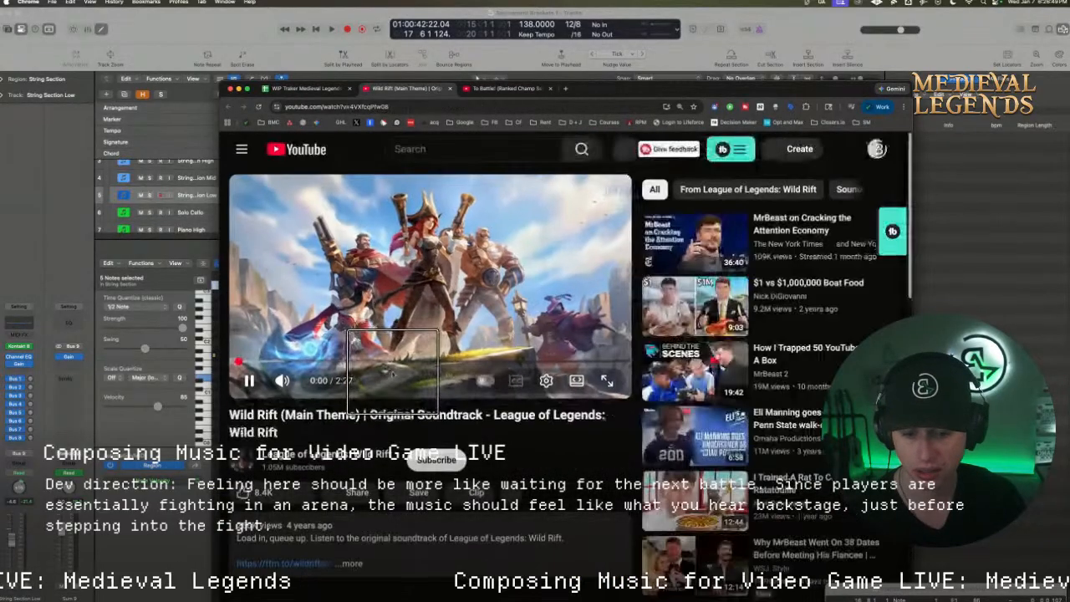
pyautogui.moveTo(387, 364); pyautogui.dragTo(396, 362)
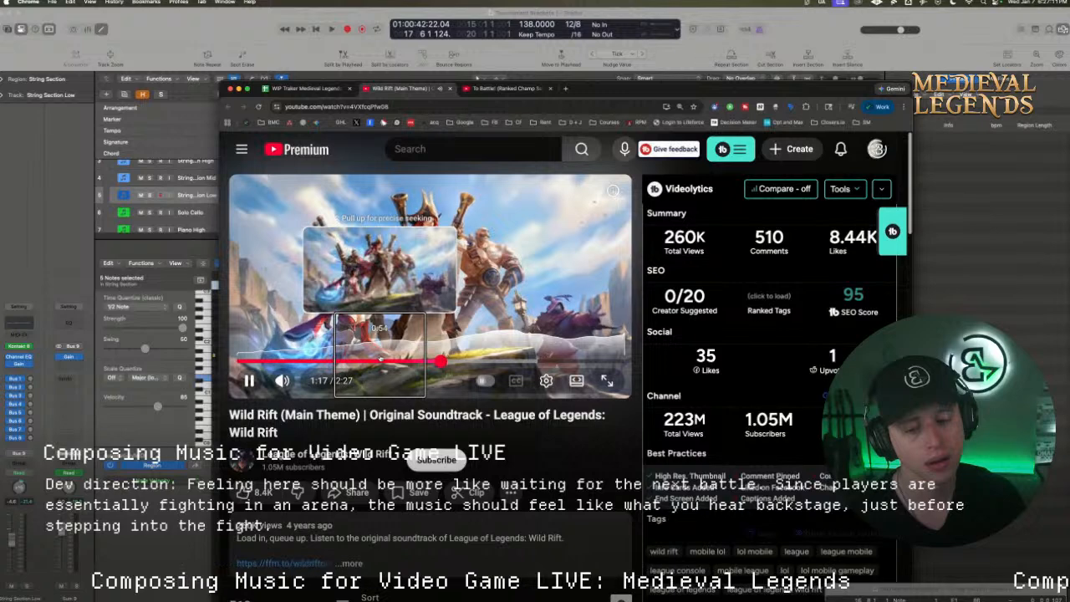
pyautogui.click(374, 360)
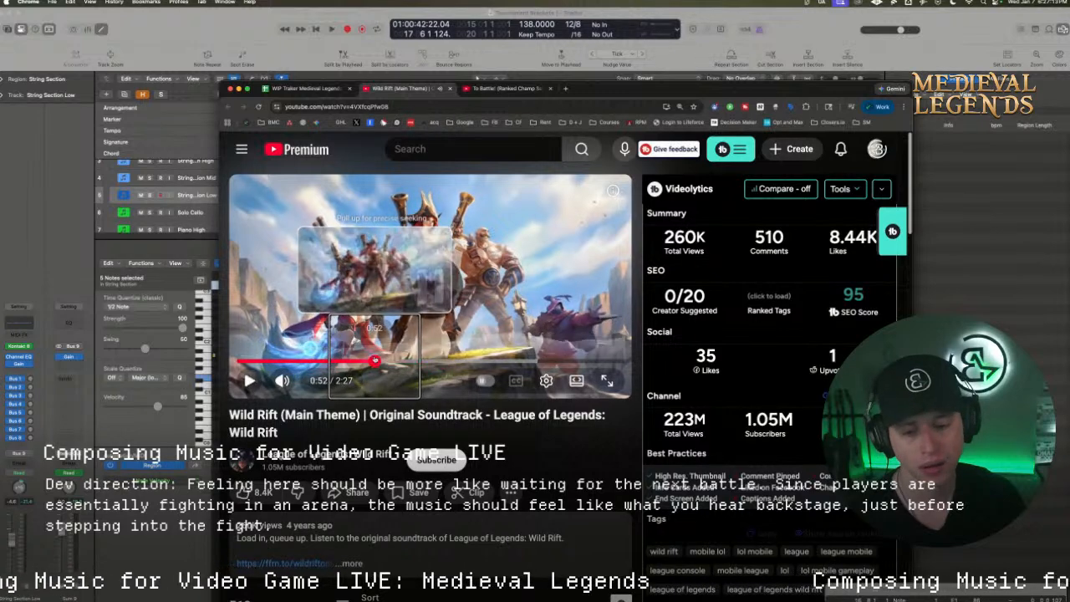
pyautogui.press('space')
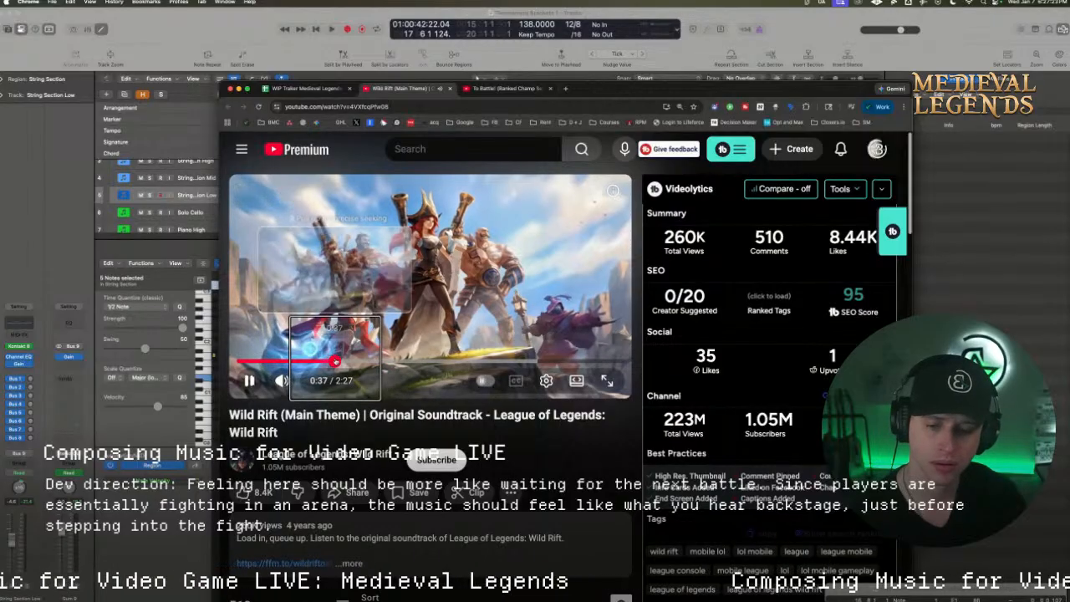
pyautogui.moveTo(335, 361); pyautogui.dragTo(338, 361)
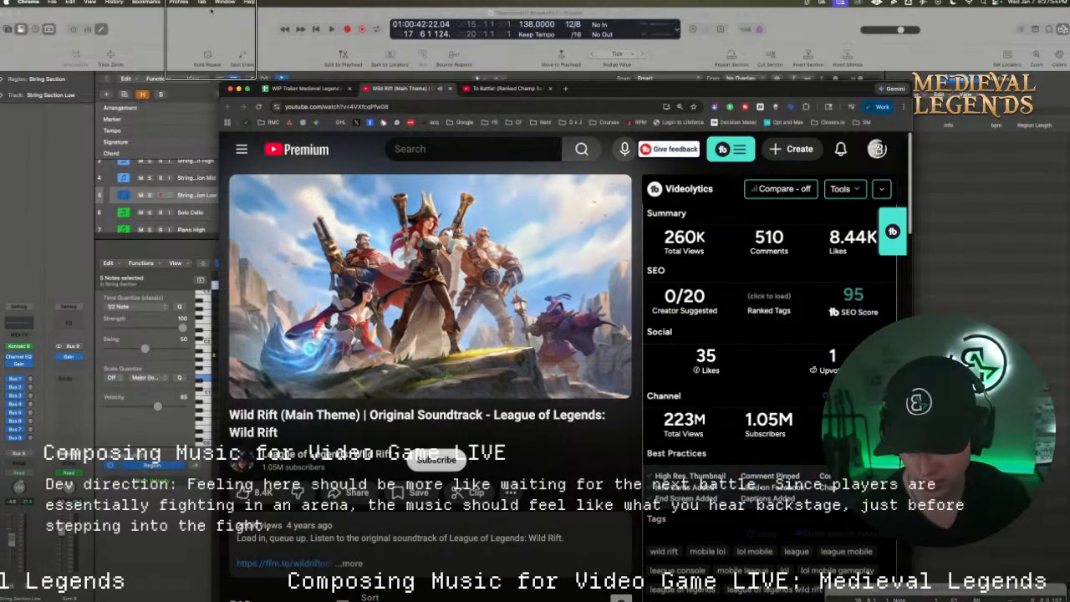
# Return to Logic Pro, set the cycle range to bars 9 through 25, and start playback
pyautogui.click(192, 32)
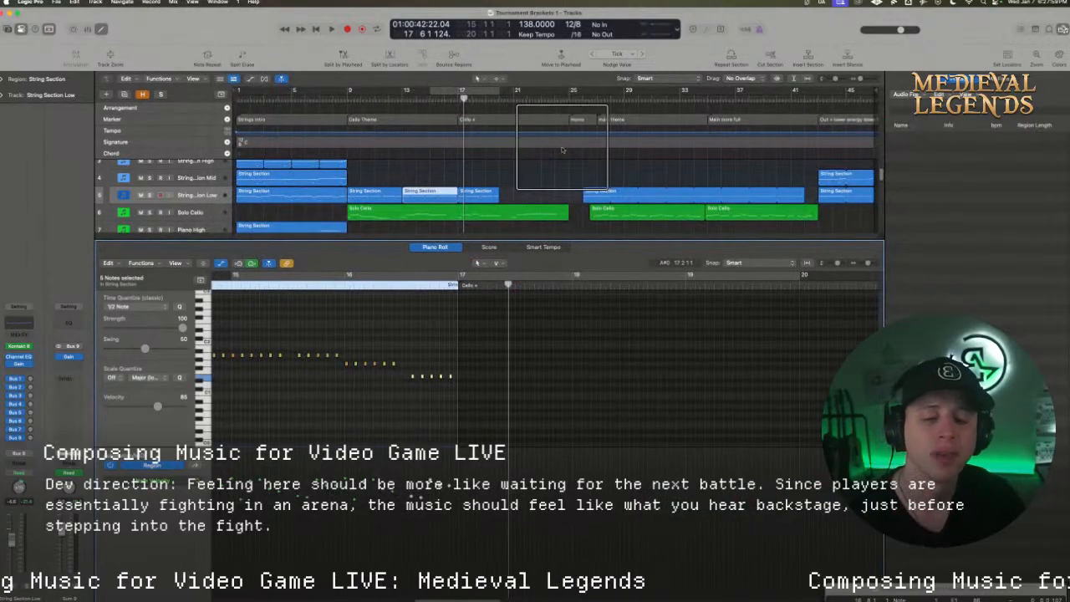
pyautogui.moveTo(351, 89); pyautogui.dragTo(571, 90)
pyautogui.press('space')
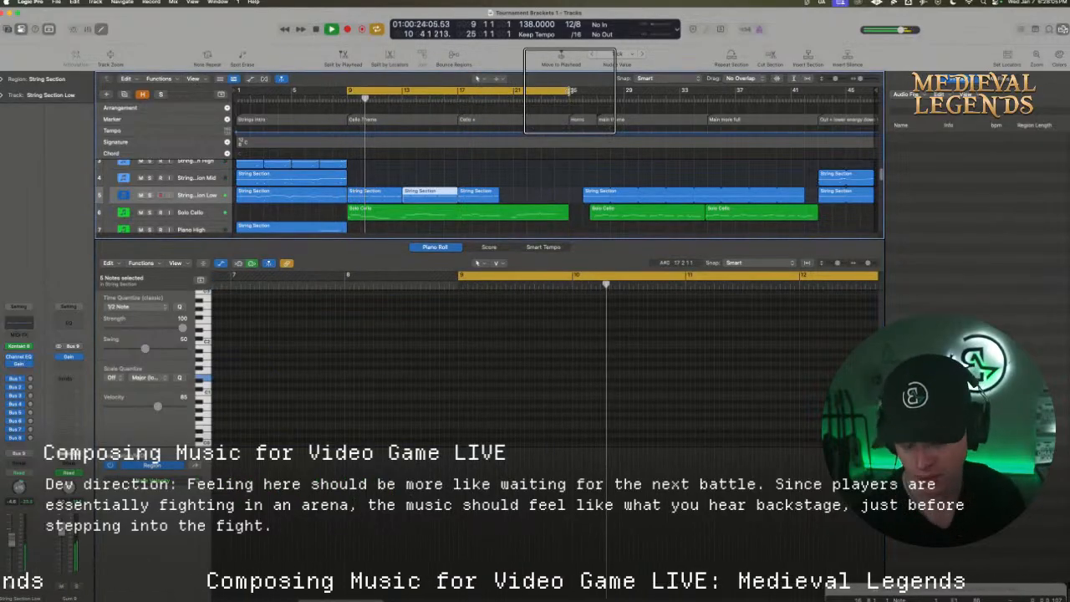
# Automate the Gain on String Section Low, lowering it slightly from the start of Cello Theme at bar 9
pyautogui.scroll(-1, 348, 198)
pyautogui.scroll(-1, 347, 198)
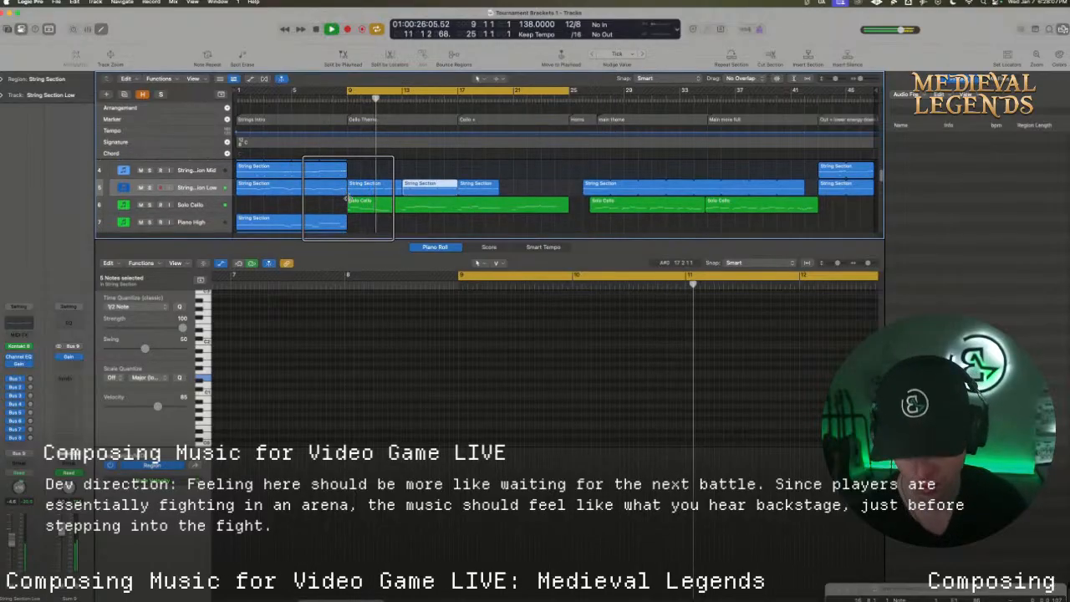
pyautogui.scroll(1, 347, 198)
pyautogui.press('a')
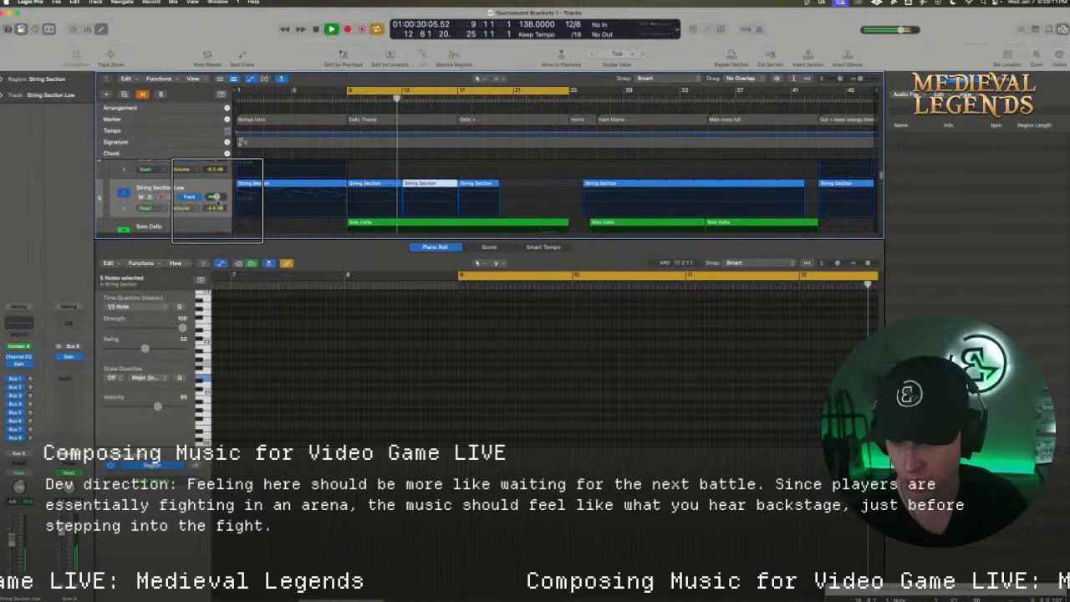
pyautogui.click(188, 207)
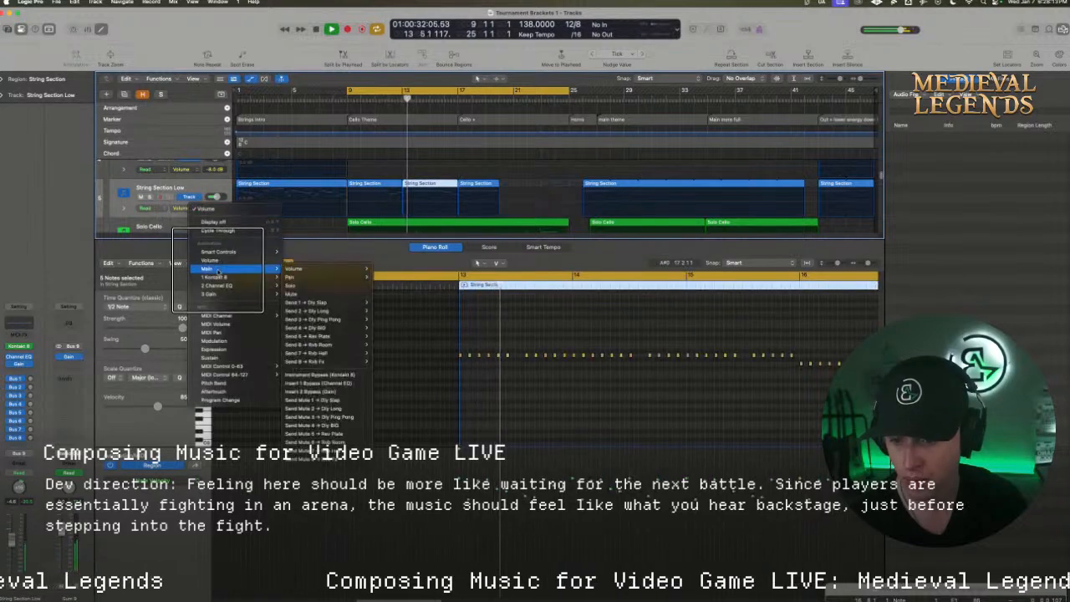
pyautogui.moveTo(217, 293)
pyautogui.click(289, 295)
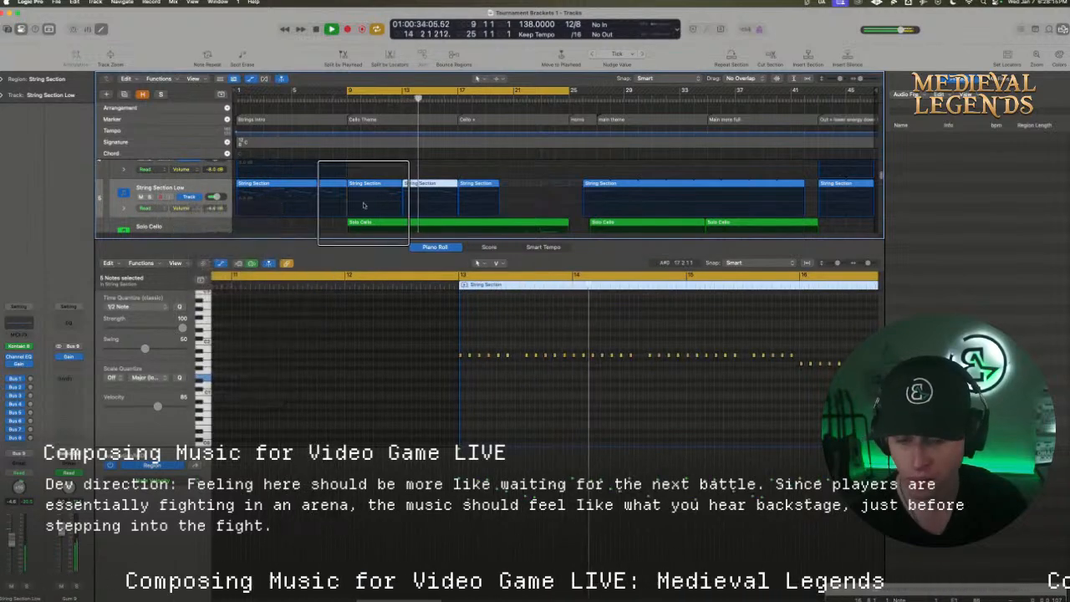
pyautogui.click(349, 197)
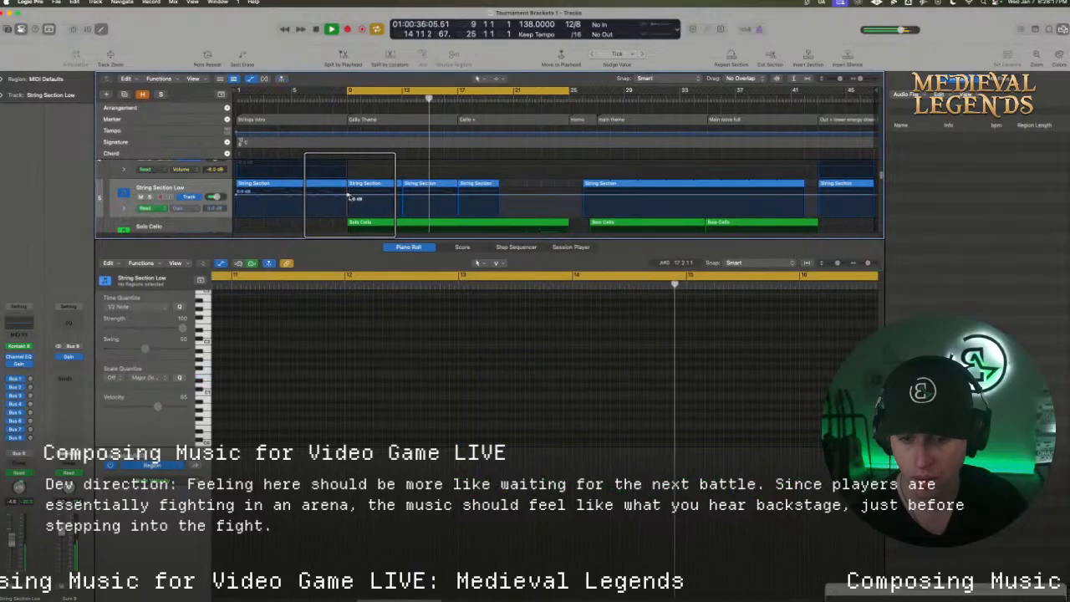
pyautogui.click(353, 197)
pyautogui.moveTo(354, 198); pyautogui.dragTo(350, 196)
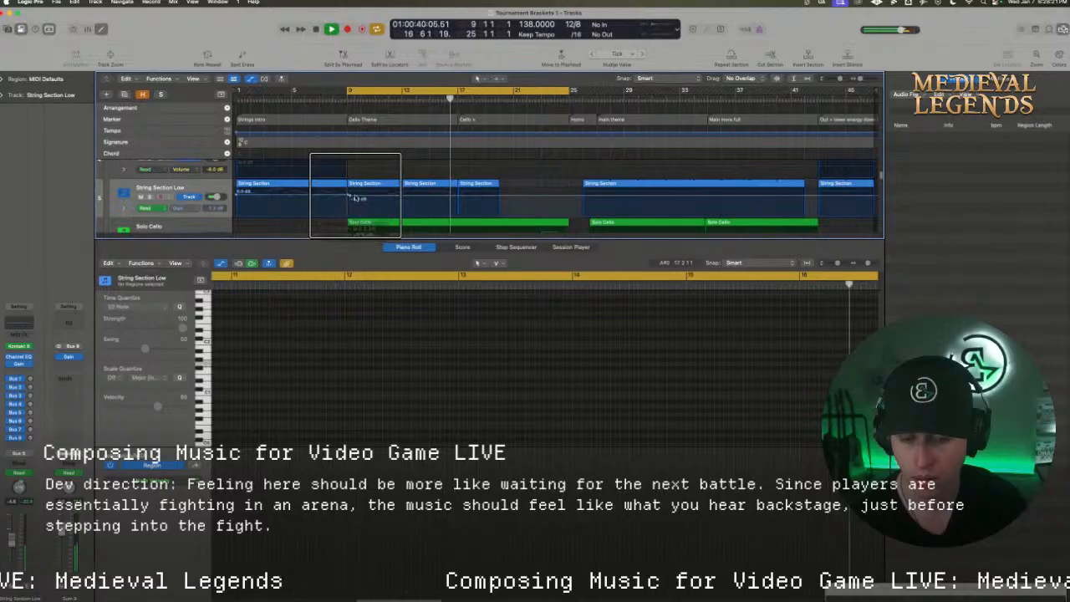
pyautogui.press('a')
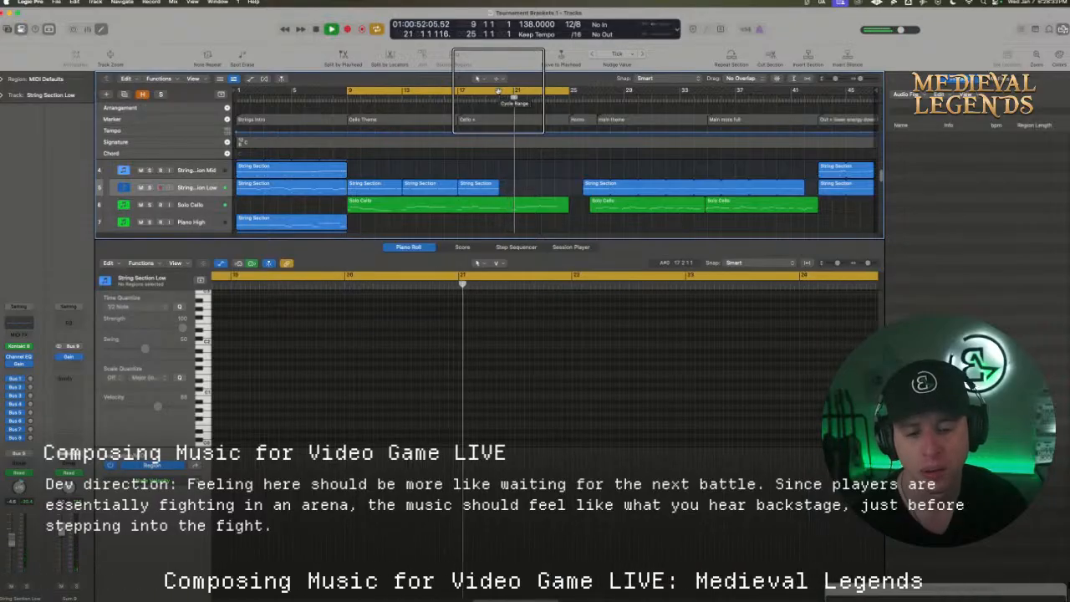
# Copy the low String Section region from bar 17 to bar 20 without copying its automation data
pyautogui.moveTo(474, 189); pyautogui.dragTo(517, 194)
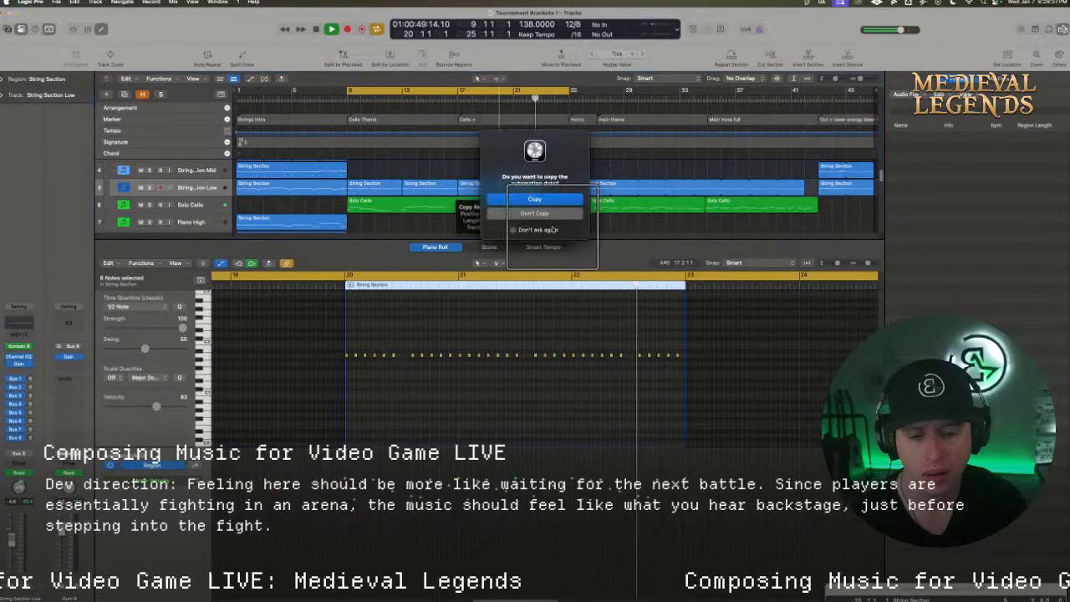
pyautogui.click(553, 216)
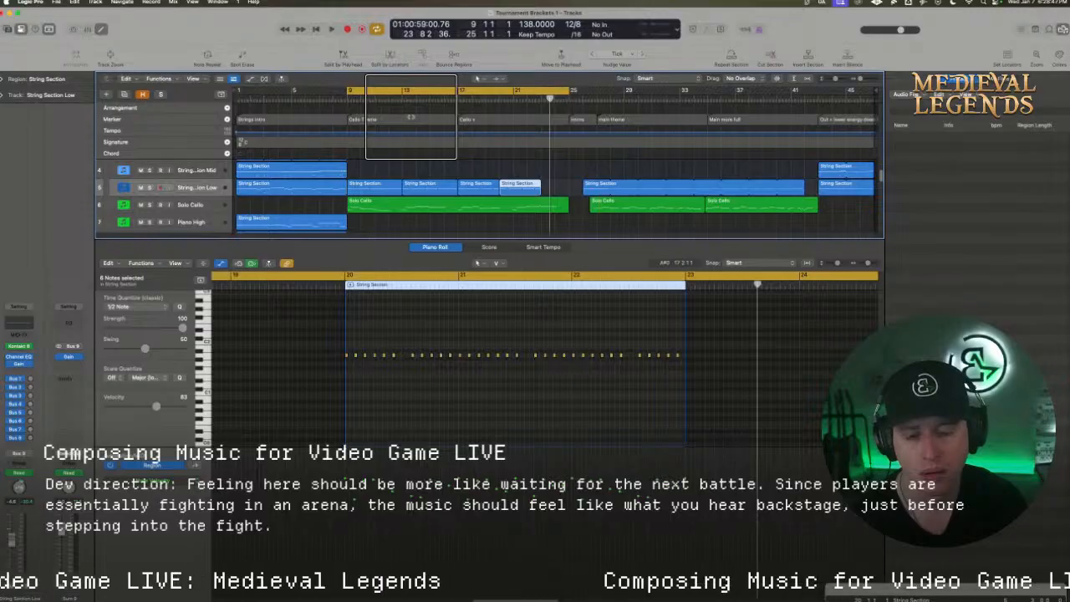
# Move the Horns marker to bar 24 and rename it "Interlude like"
pyautogui.click(575, 119)
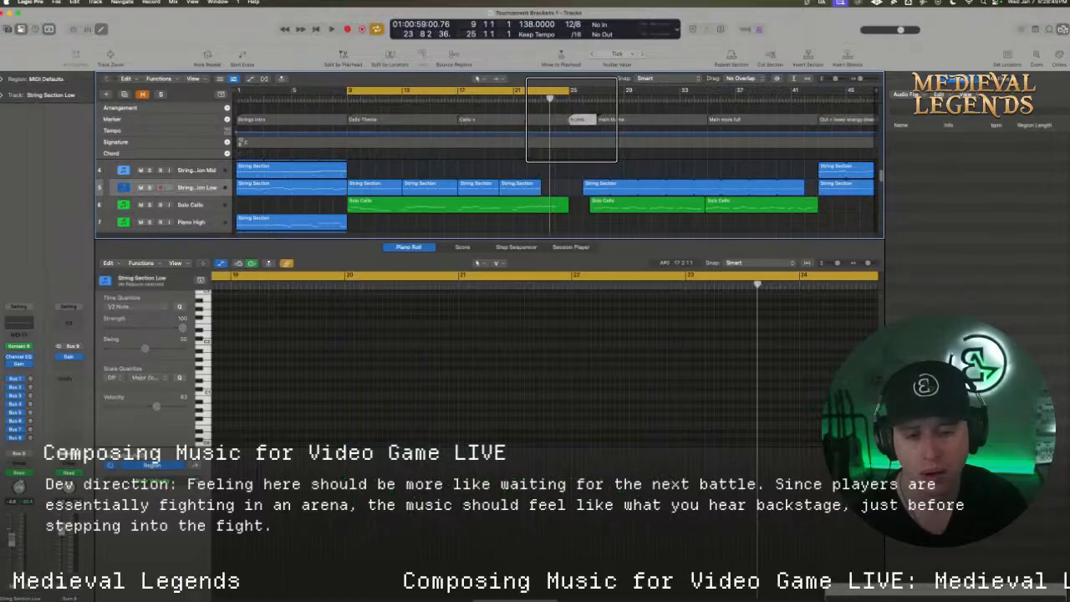
pyautogui.moveTo(571, 120)
pyautogui.mouseDown()
pyautogui.moveTo(543, 119)
pyautogui.moveTo(598, 120)
pyautogui.mouseUp()
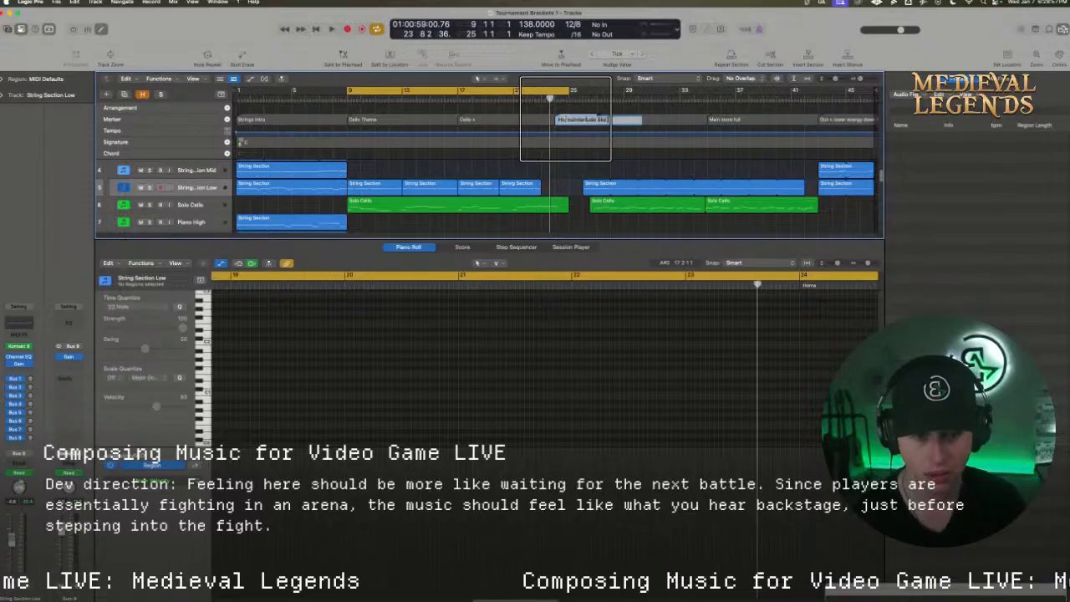
pyautogui.moveTo(571, 119); pyautogui.dragTo(555, 119)
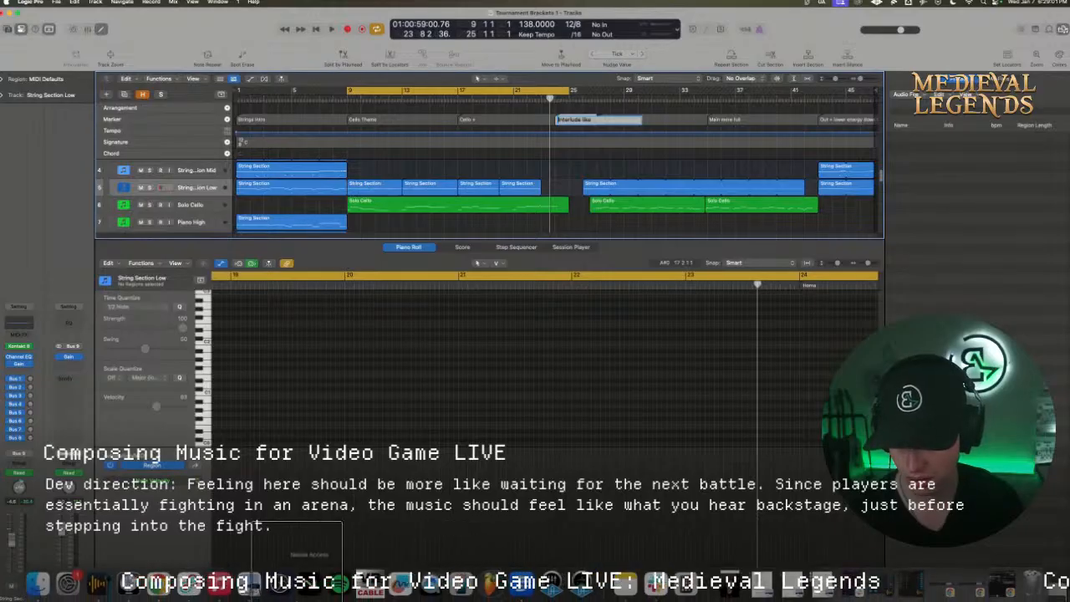
# Switch back to Chrome and resume the Wild Rift main theme from about 1:08
pyautogui.click(158, 583)
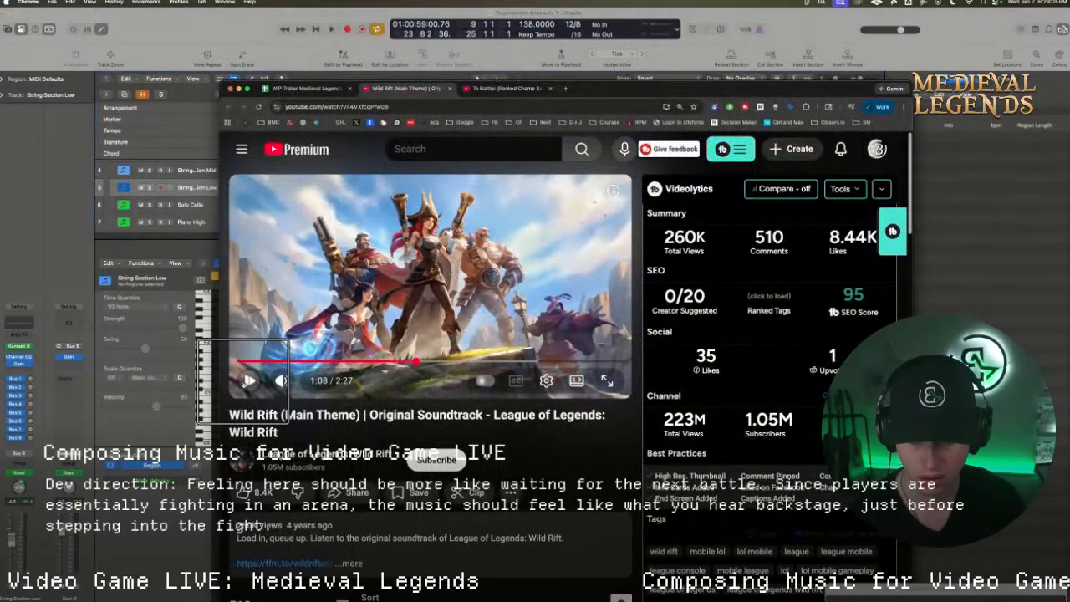
pyautogui.click(249, 380)
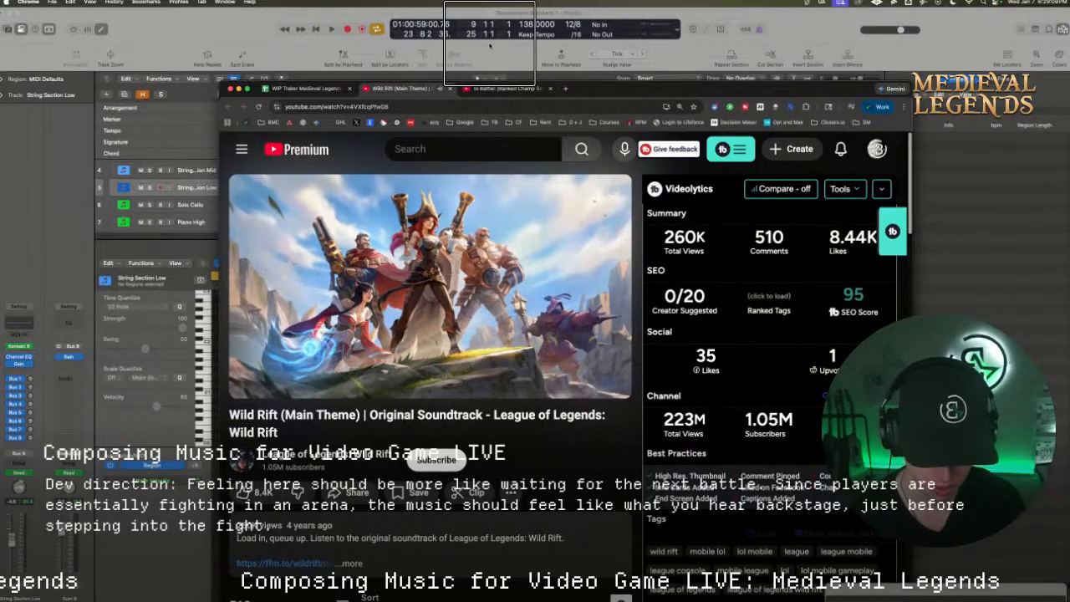
# Switch back to Logic Pro and rename the "Interlude like" marker "Interlude like WR Main after cello"
pyautogui.click(490, 46)
pyautogui.doubleClick(579, 119)
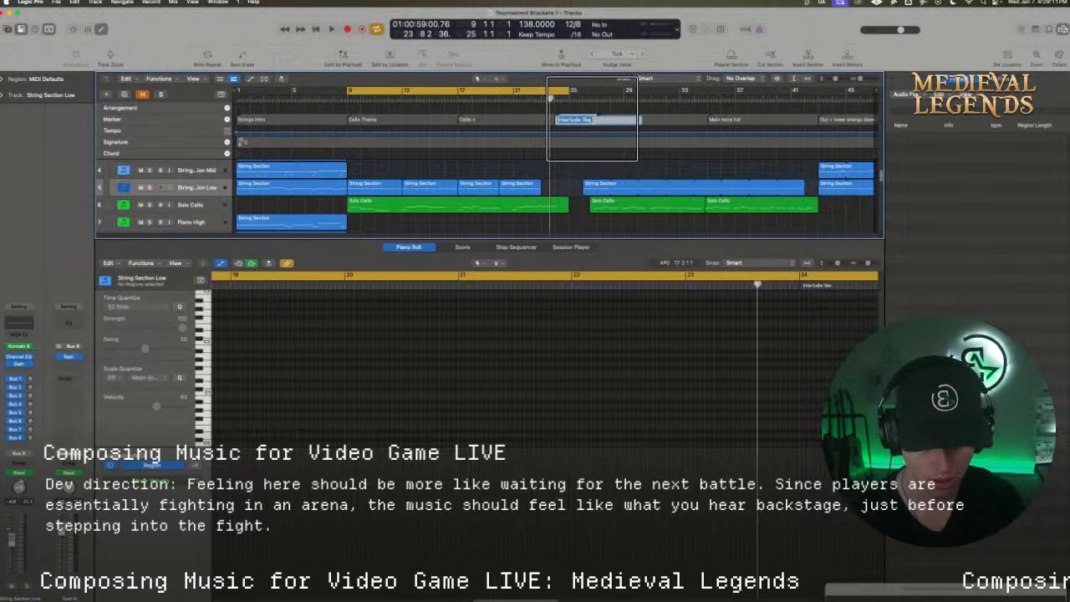
pyautogui.click(598, 120)
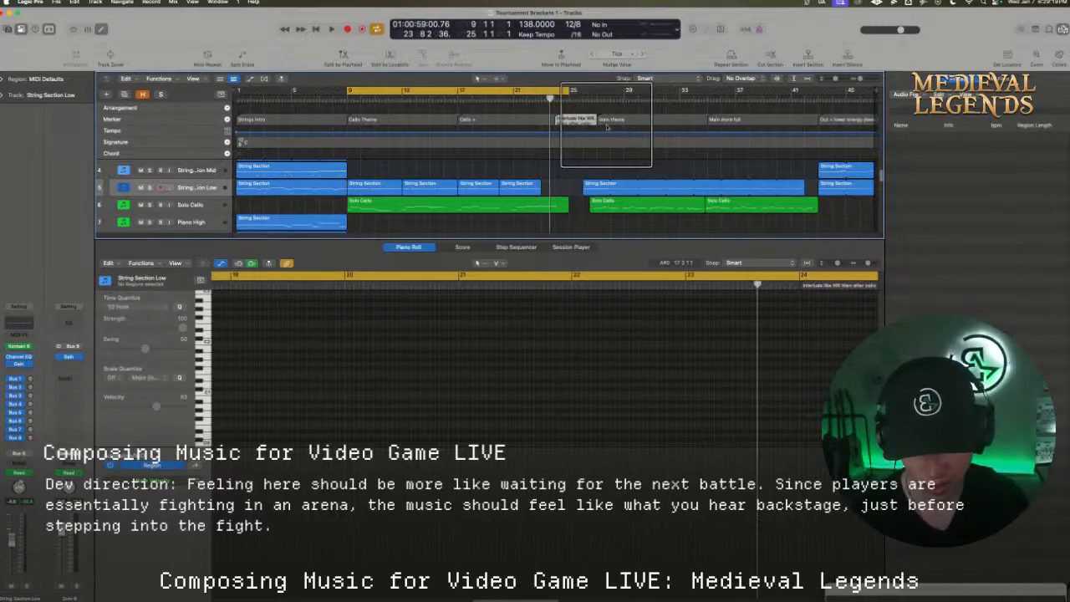
# Move the last seven notes of the first Solo Cello region one bar earlier and shorten the held C#3 note before them
pyautogui.click(536, 203)
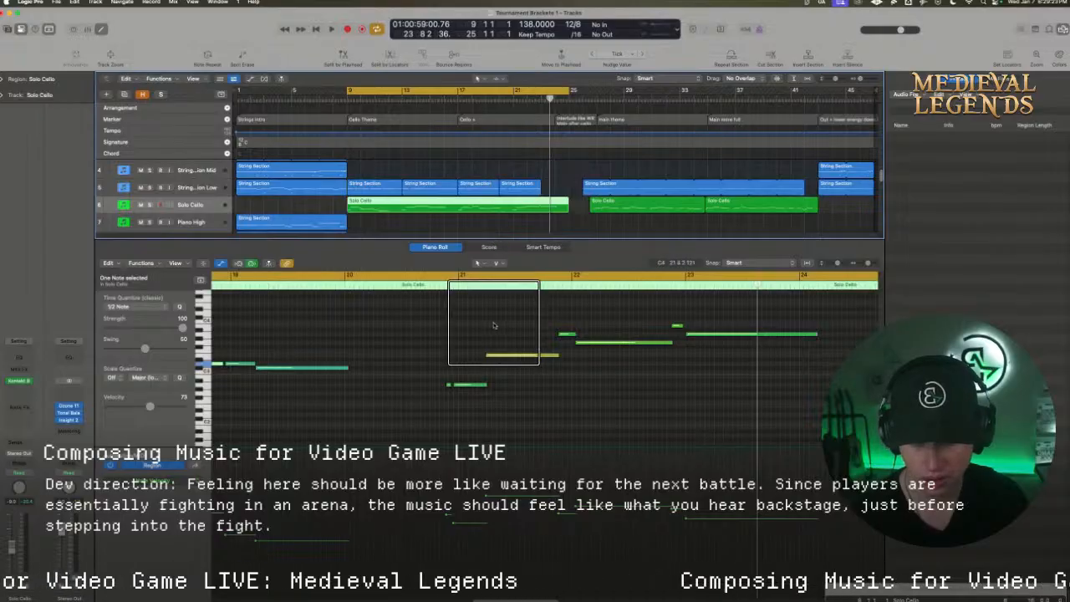
pyautogui.hotkey('shift', 'space')
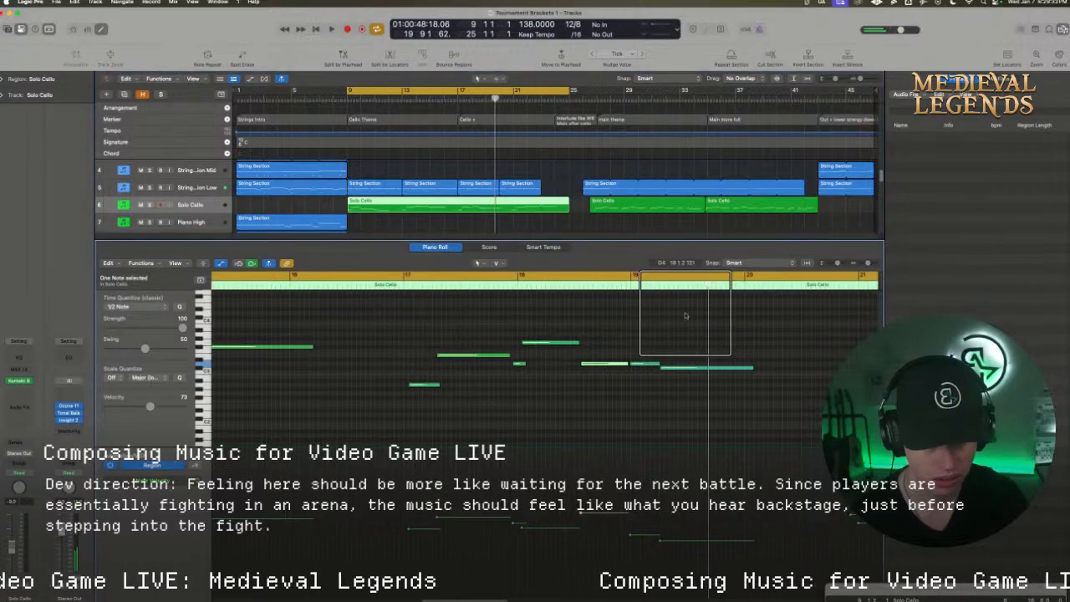
pyautogui.moveTo(791, 316); pyautogui.dragTo(828, 404)
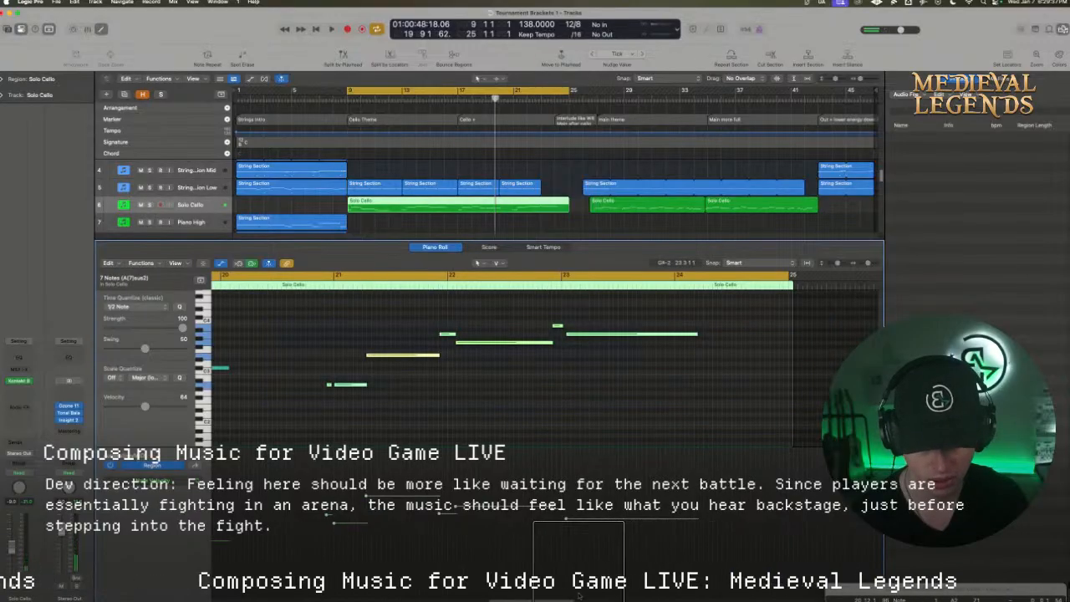
pyautogui.moveTo(572, 597); pyautogui.dragTo(540, 595)
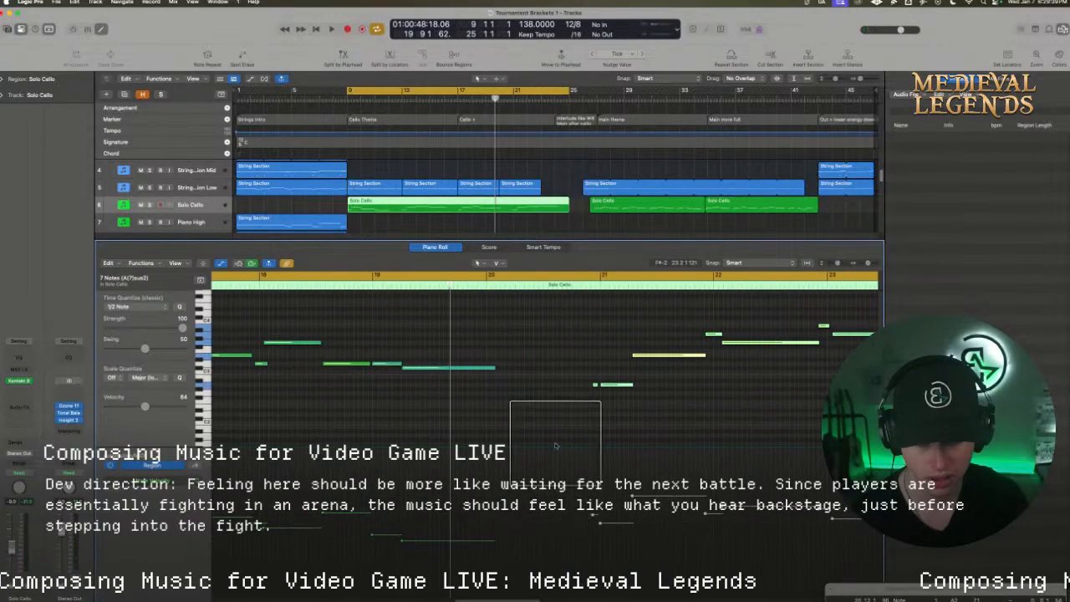
pyautogui.moveTo(618, 386); pyautogui.dragTo(472, 367)
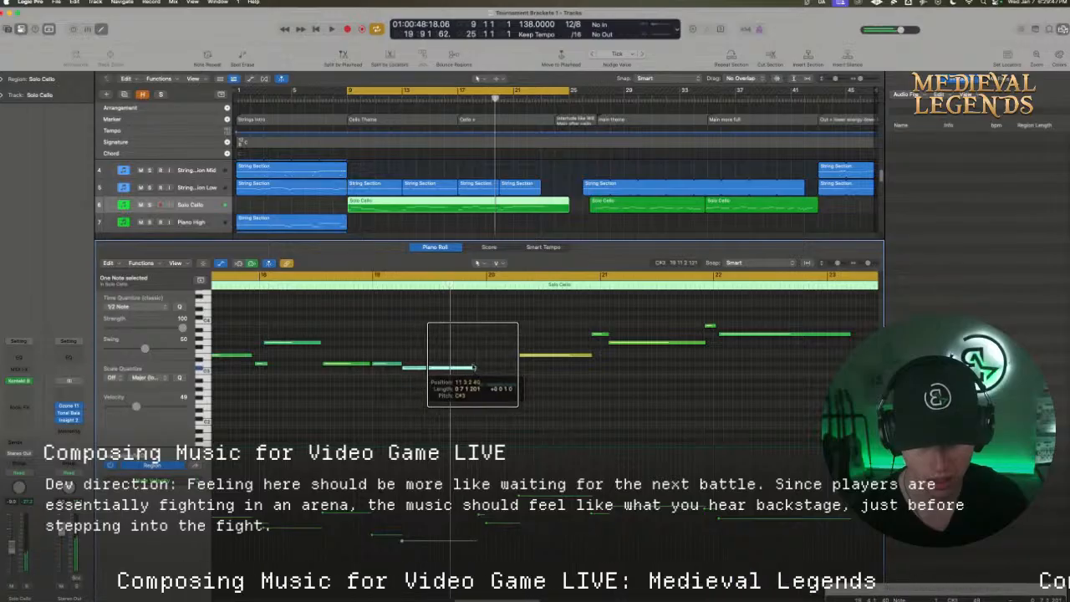
# Play back the edited cello ending and move the Interlude marker to bar 23
pyautogui.click(393, 287)
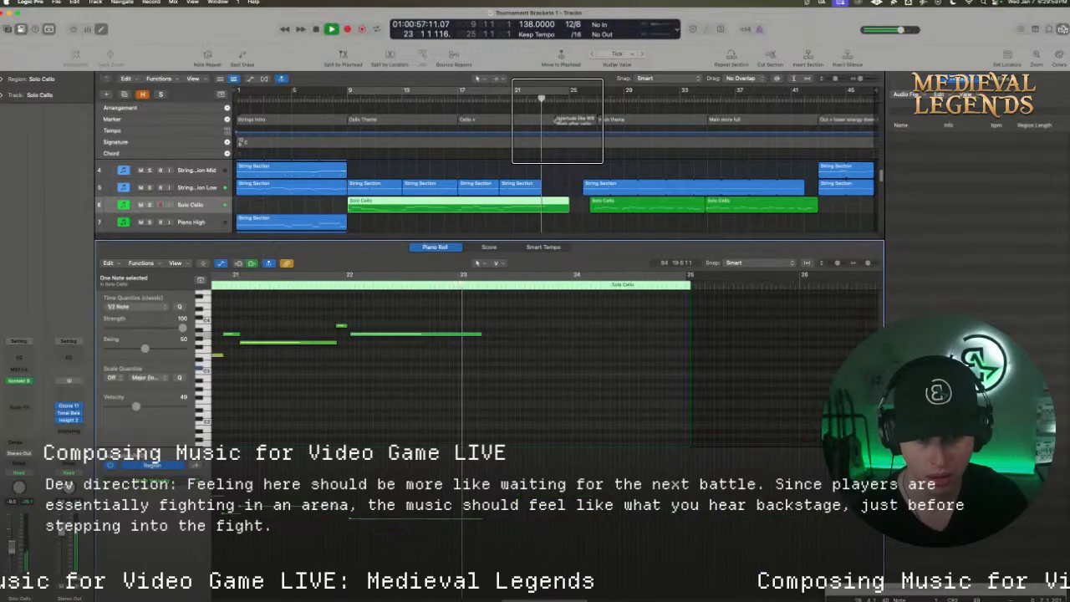
pyautogui.moveTo(557, 122)
pyautogui.mouseDown()
pyautogui.moveTo(542, 125)
pyautogui.moveTo(569, 99)
pyautogui.moveTo(592, 100)
pyautogui.moveTo(551, 100)
pyautogui.moveTo(590, 100)
pyautogui.mouseUp()
pyautogui.press('space')
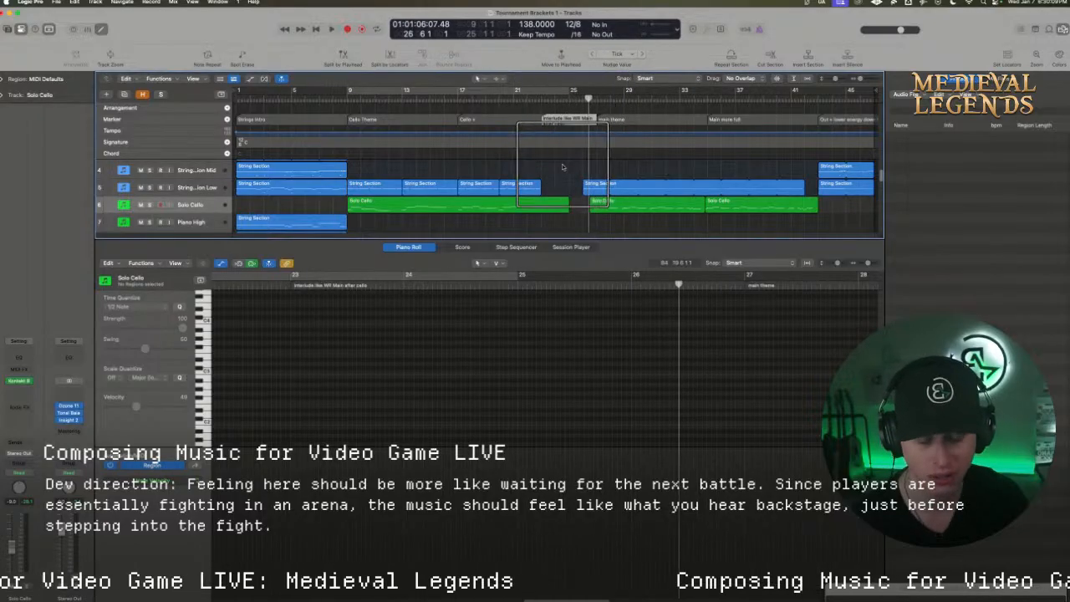
# Move the last Piano Sketch region to start at bar 20 and briefly play back the passage leading into it
pyautogui.scroll(-1, 562, 167)
pyautogui.scroll(-1, 562, 167)
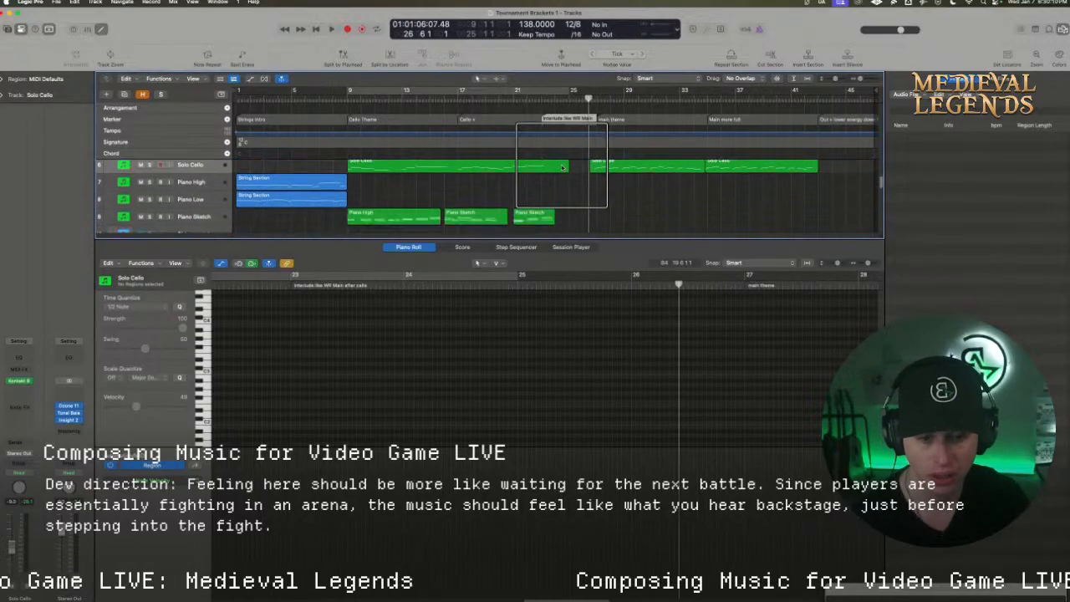
pyautogui.click(532, 215)
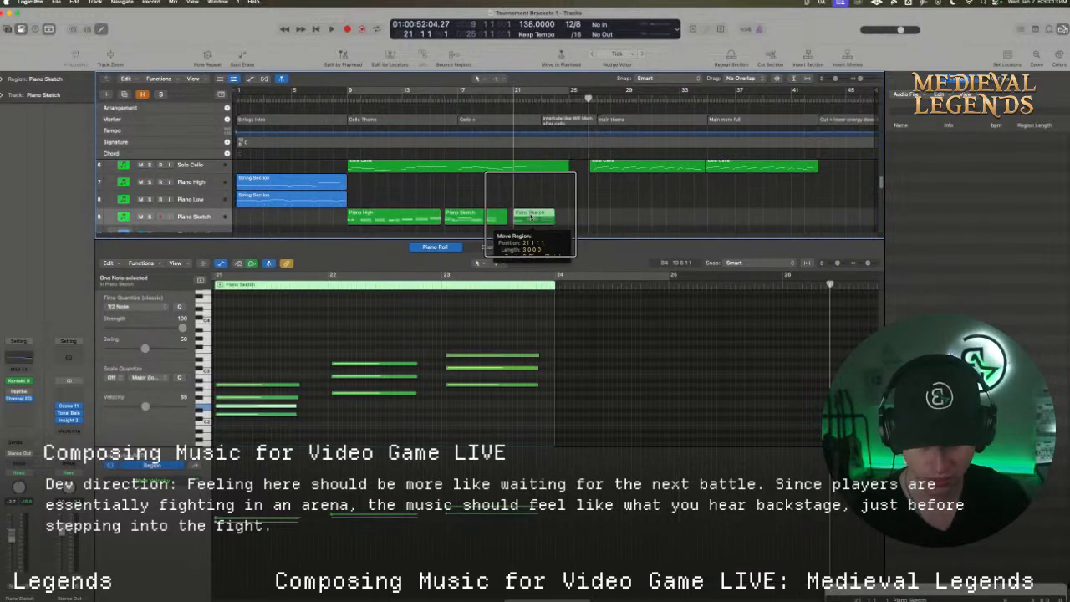
pyautogui.moveTo(531, 215); pyautogui.dragTo(518, 215)
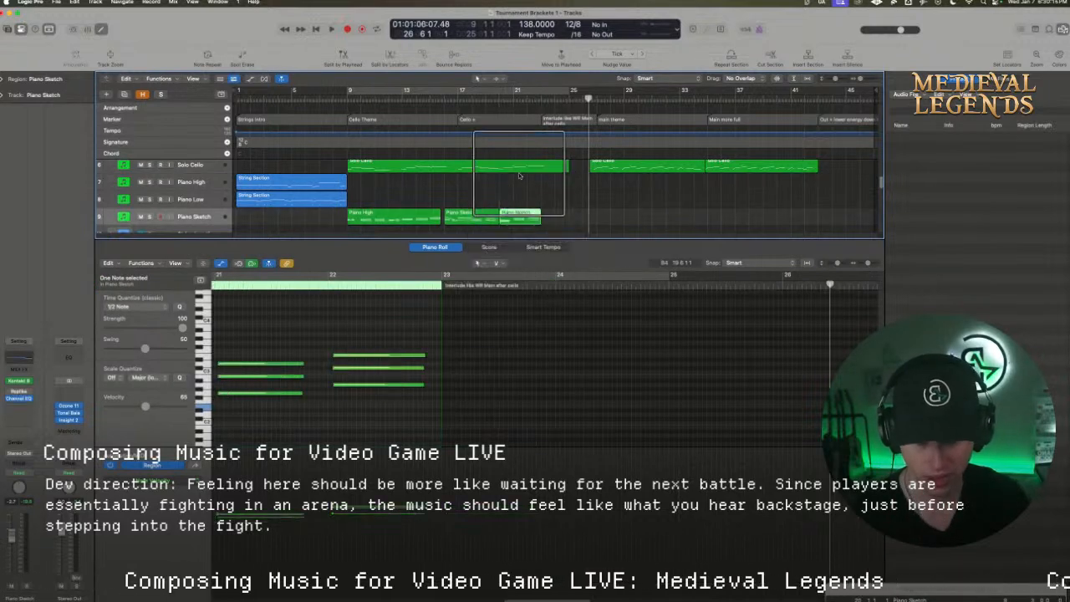
pyautogui.click(492, 98)
pyautogui.press('space')
pyautogui.press('space')
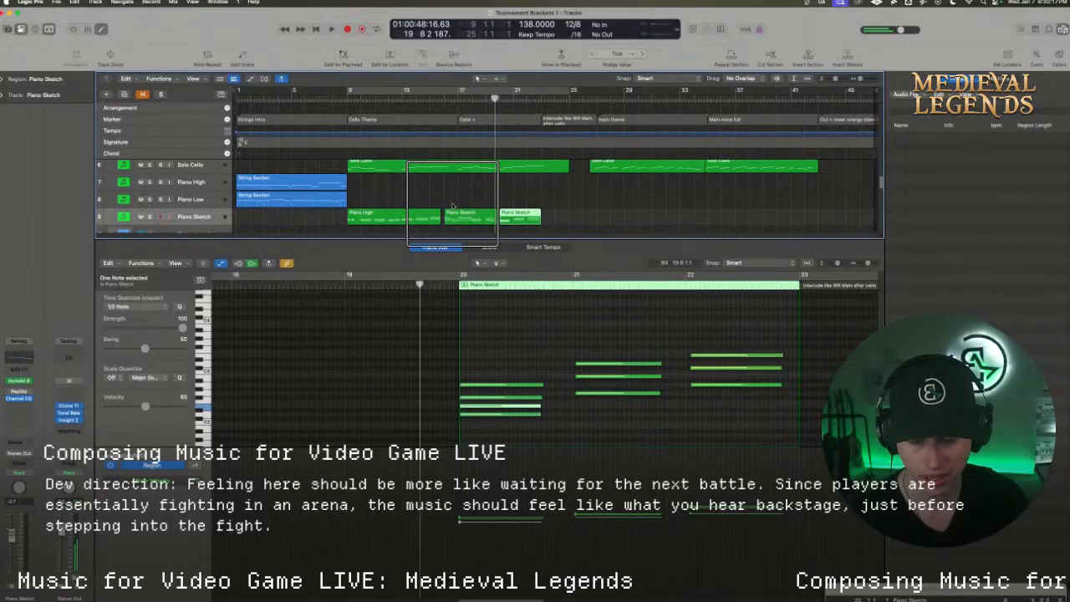
# Listen to the middle Piano Sketch region with the cycle range on bars 15 to 22 and on bars 9 to 25
pyautogui.click(453, 214)
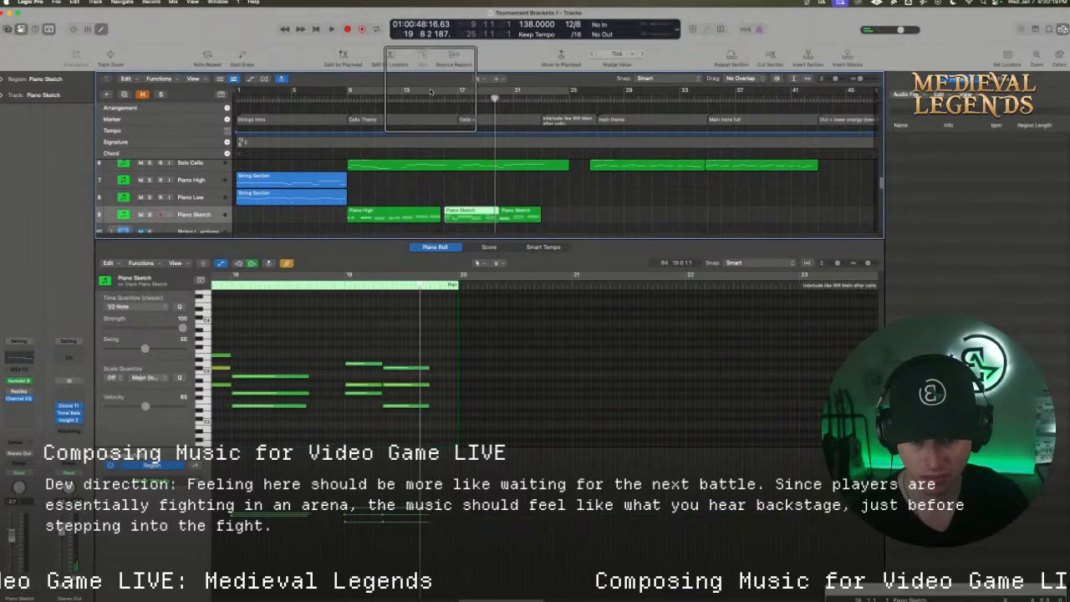
pyautogui.moveTo(430, 92); pyautogui.dragTo(528, 91)
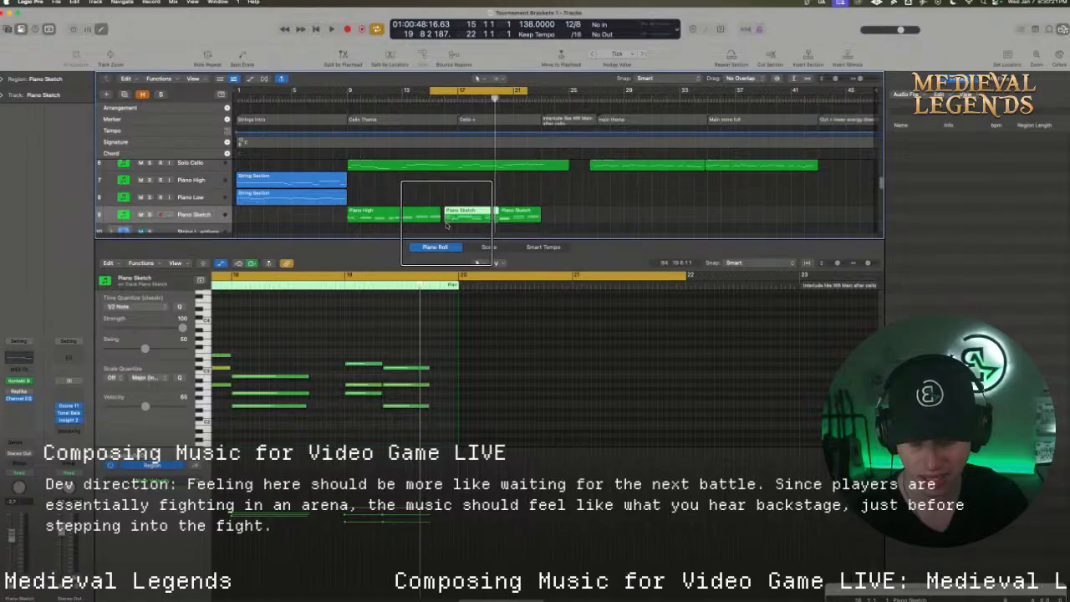
pyautogui.press('space')
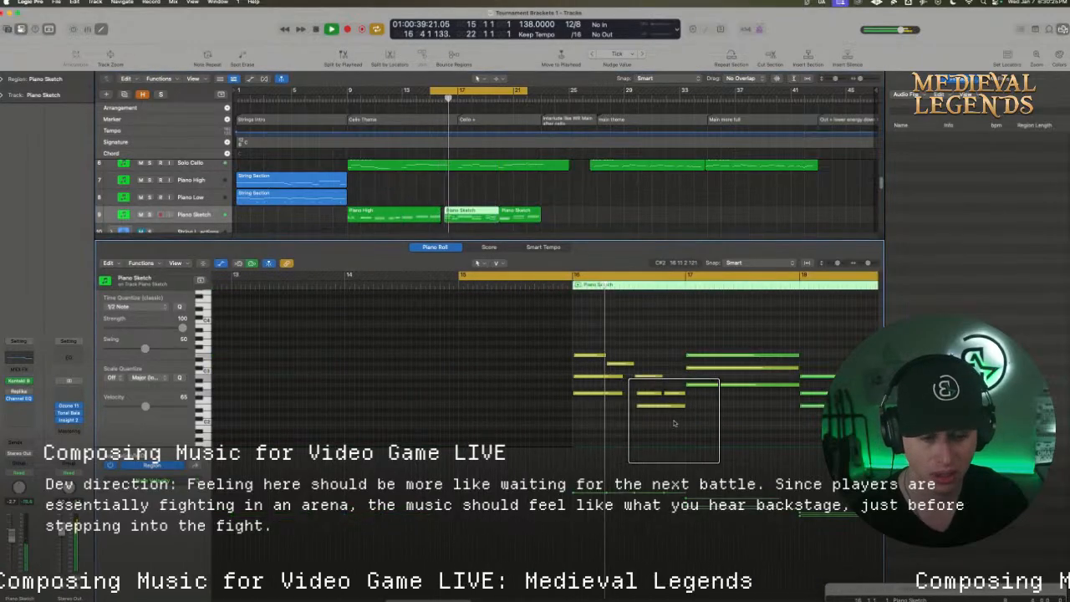
pyautogui.press('space')
pyautogui.moveTo(351, 90); pyautogui.dragTo(559, 90)
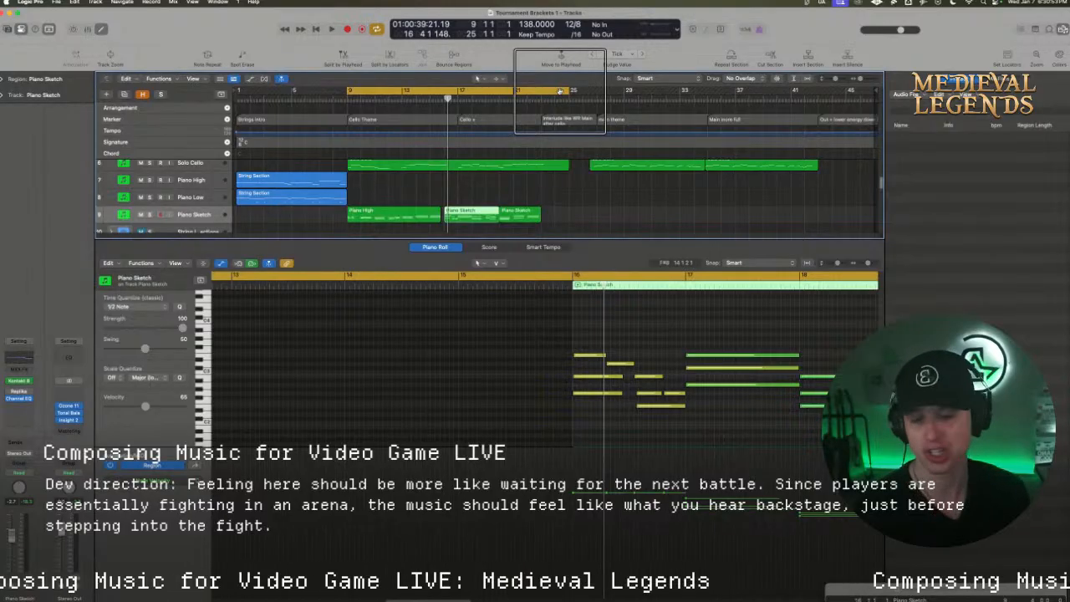
pyautogui.press('space')
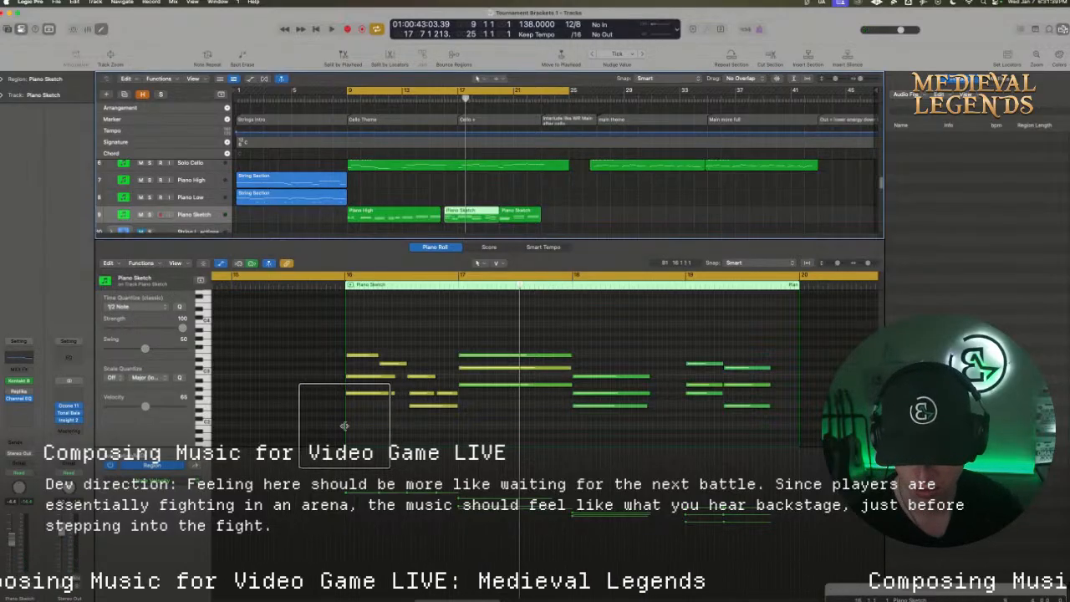
# Trim the start of the middle Piano Sketch region to bar 17, and play it with bars 14 to 25 cycled
pyautogui.moveTo(344, 426); pyautogui.dragTo(459, 426)
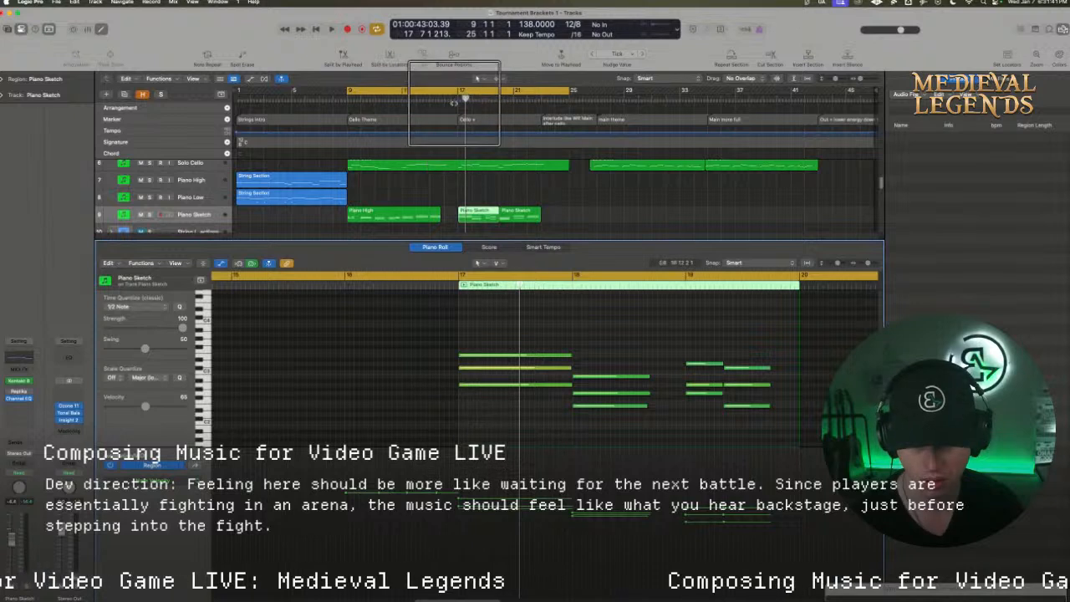
pyautogui.moveTo(423, 91); pyautogui.dragTo(569, 90)
pyautogui.press('space')
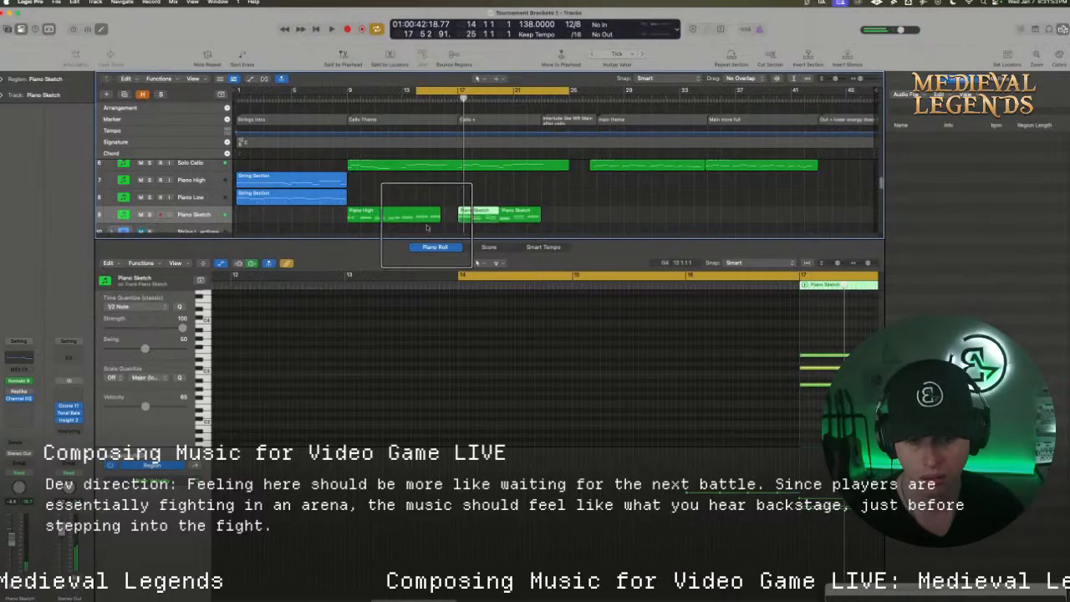
# Shorten the String Section Low region at bar 13 to a length of 2 4 0 0 and play back the gap
pyautogui.scroll(2, 434, 184)
pyautogui.moveTo(451, 164); pyautogui.dragTo(432, 170)
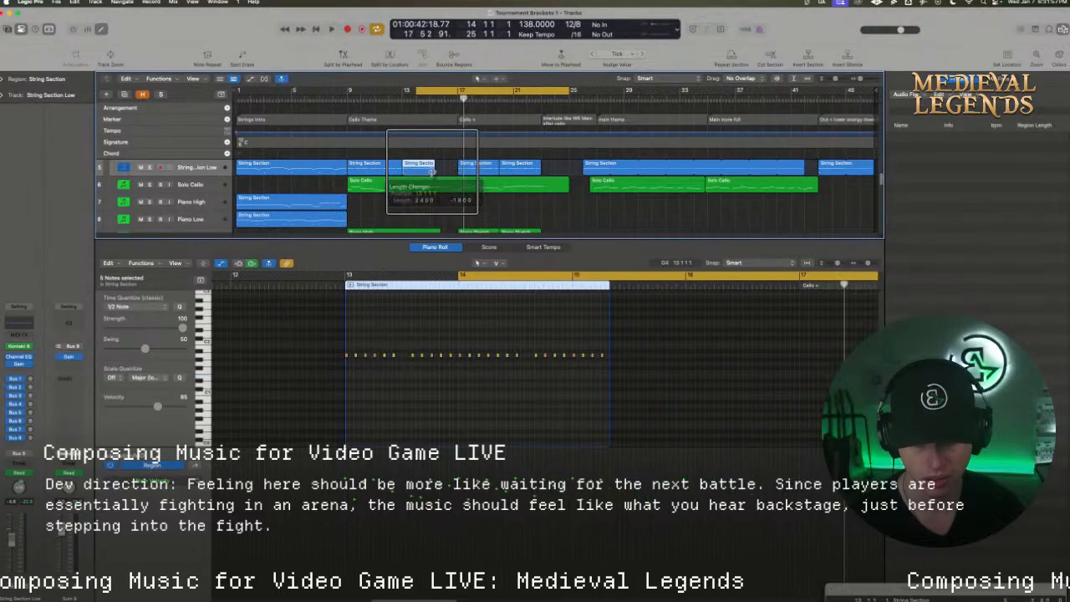
pyautogui.press('space')
# Record two new chords on the Piano Sketch track in the empty bar 16
pyautogui.scroll(-3, 562, 207)
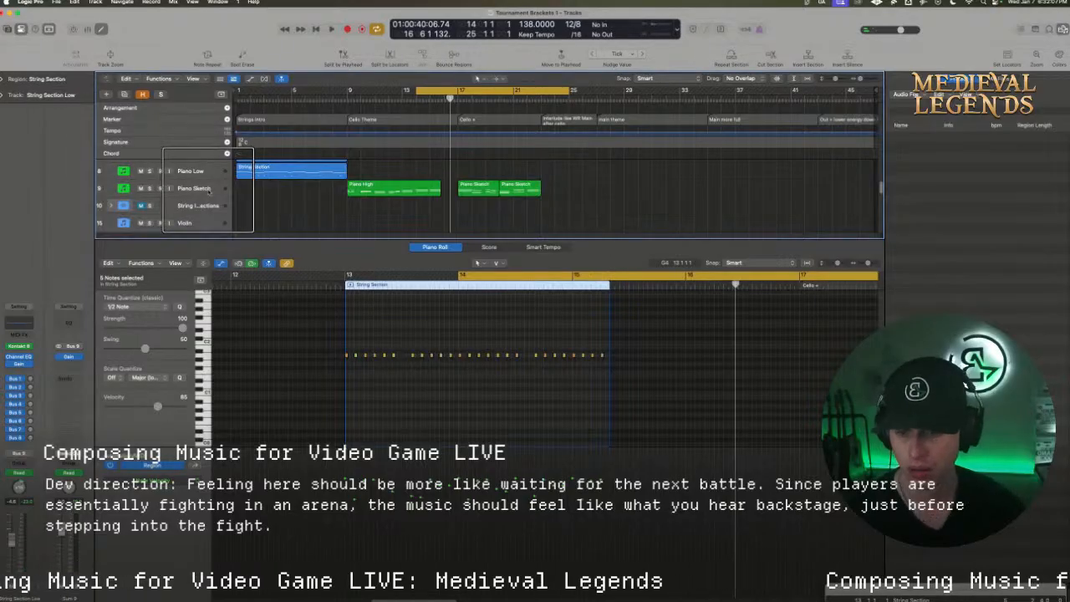
pyautogui.click(208, 191)
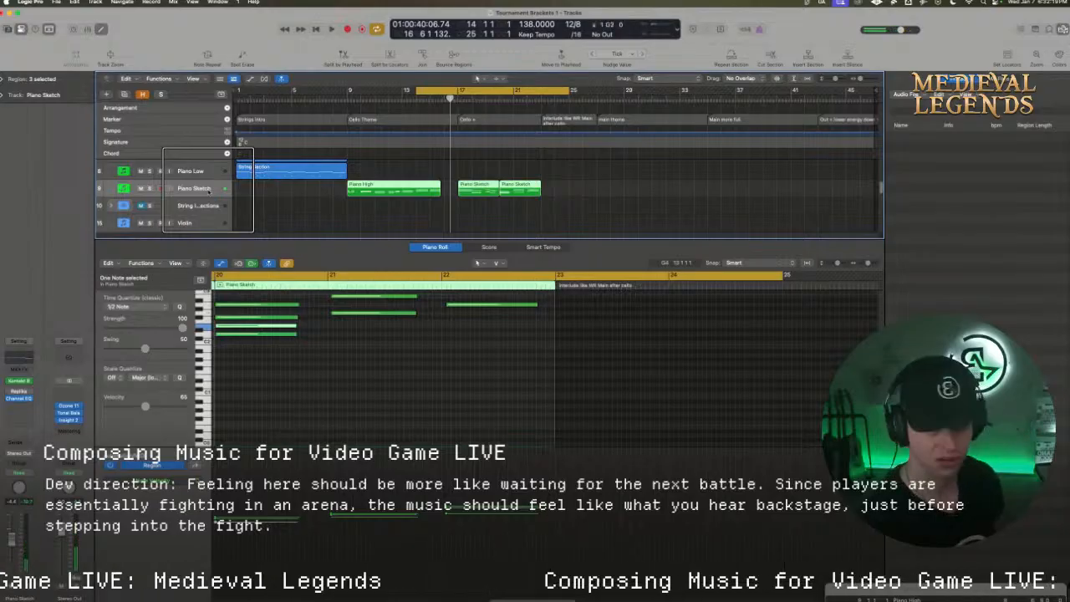
pyautogui.press('r')
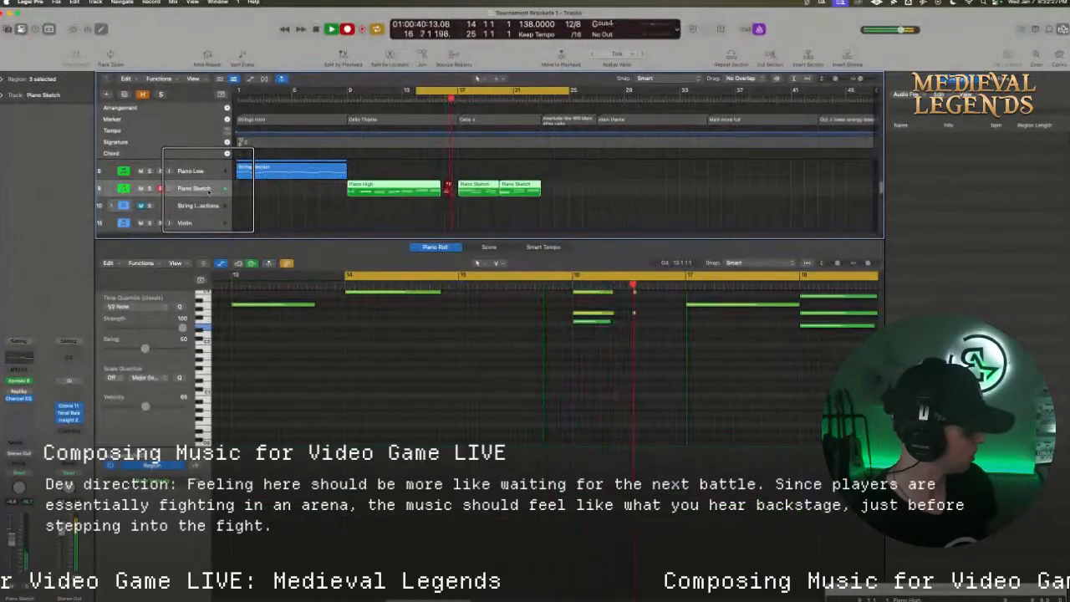
pyautogui.press('space')
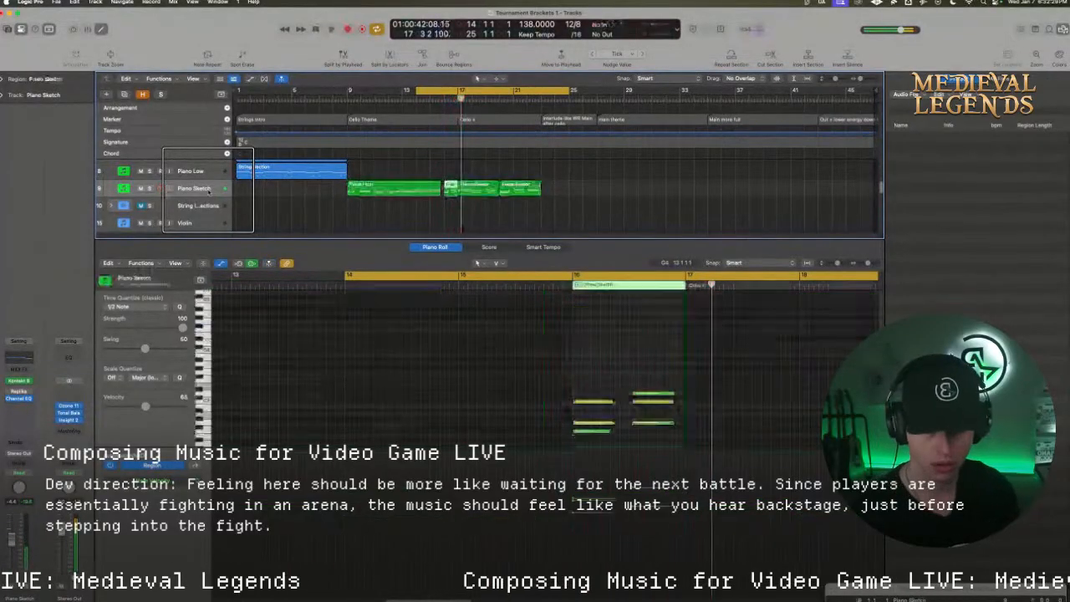
# Shorten the long Solo Cello note in bar 15 so it ends just before bar 16
pyautogui.scroll(2, 460, 194)
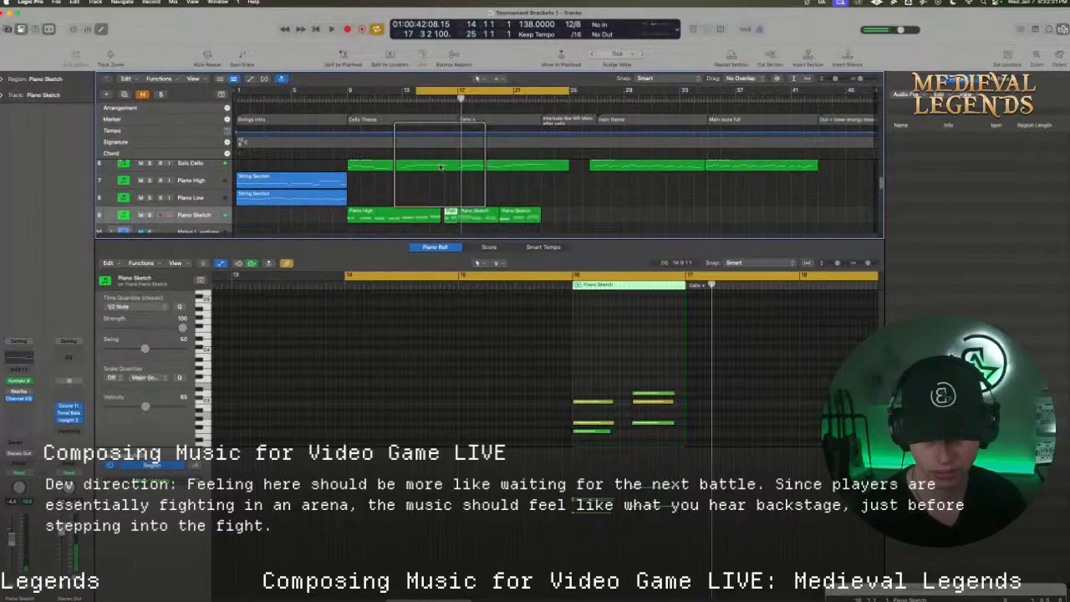
pyautogui.click(443, 166)
pyautogui.moveTo(597, 376); pyautogui.dragTo(571, 376)
# Turn cycling off and play from bar 15 to hear the shortened cello note against the new piano chords
pyautogui.click(548, 276)
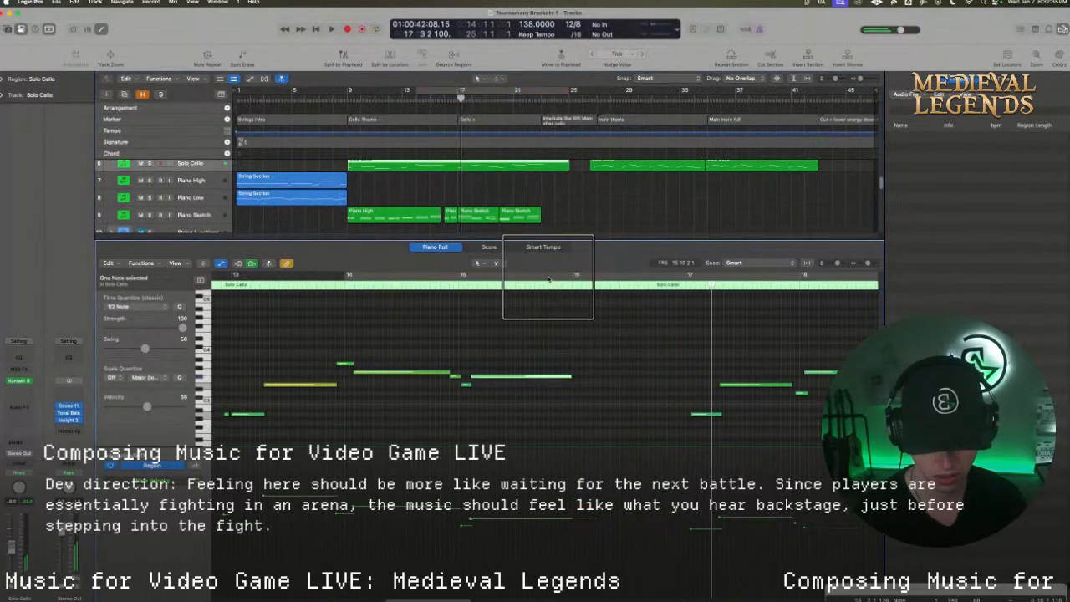
pyautogui.click(465, 284)
pyautogui.press('space')
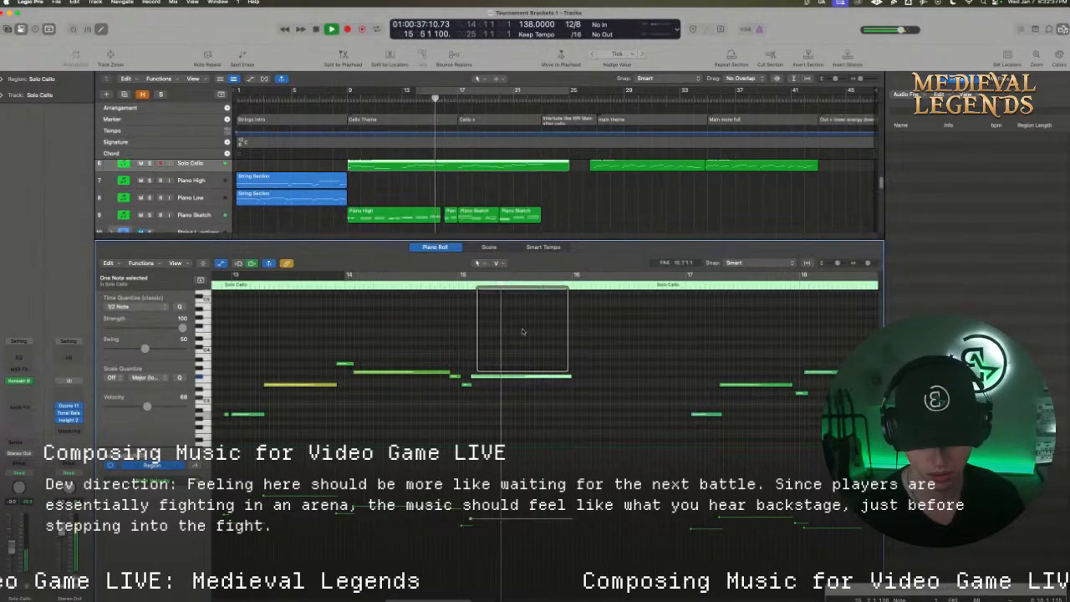
pyautogui.scroll(-3, 540, 341)
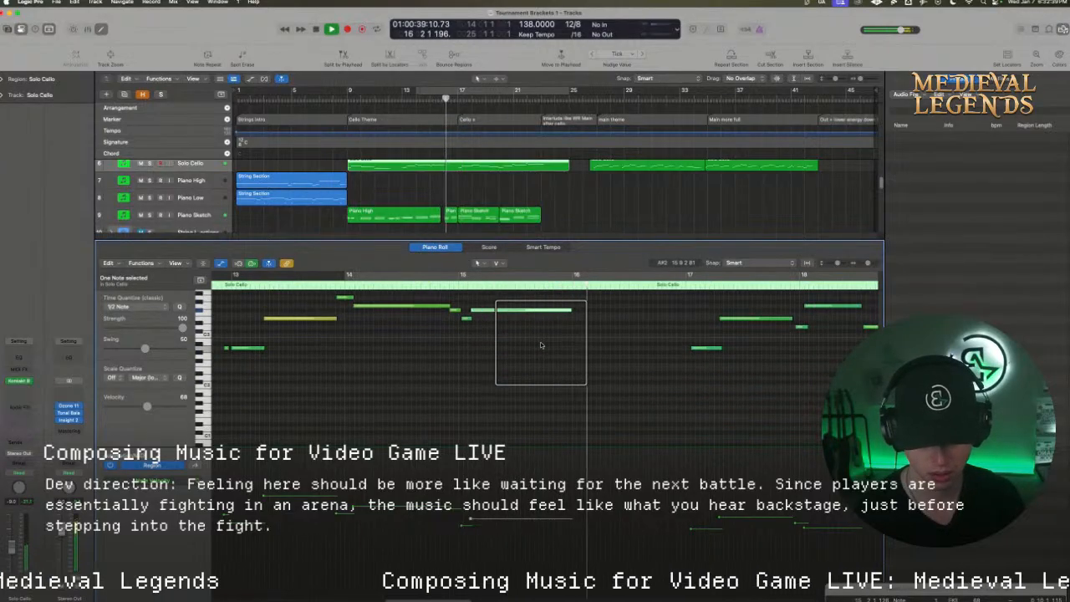
pyautogui.scroll(-2, 607, 339)
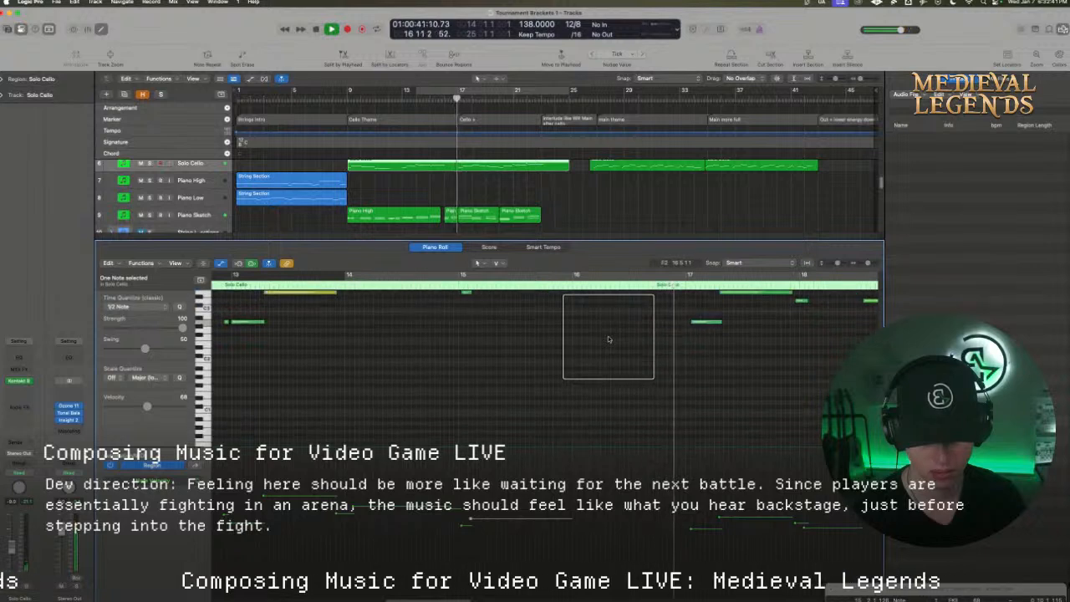
pyautogui.scroll(-2, 608, 340)
pyautogui.press('space')
pyautogui.scroll(-4, 606, 339)
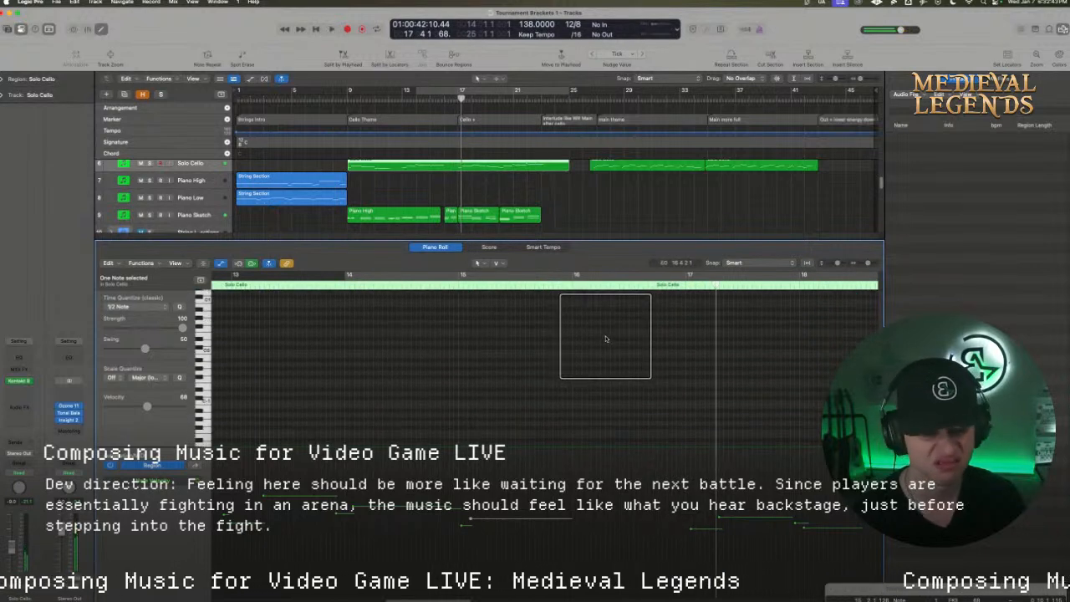
pyautogui.scroll(-1, 606, 339)
pyautogui.scroll(3, 605, 338)
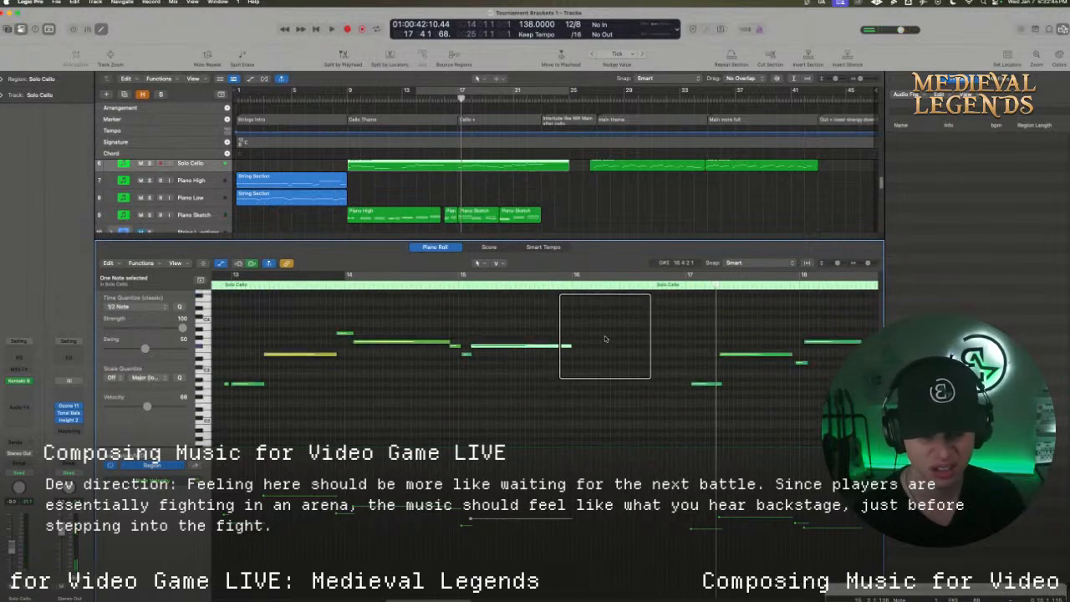
# Lower the two bottom notes of the first chord in the Piano Sketch region at bar 16
pyautogui.click(447, 213)
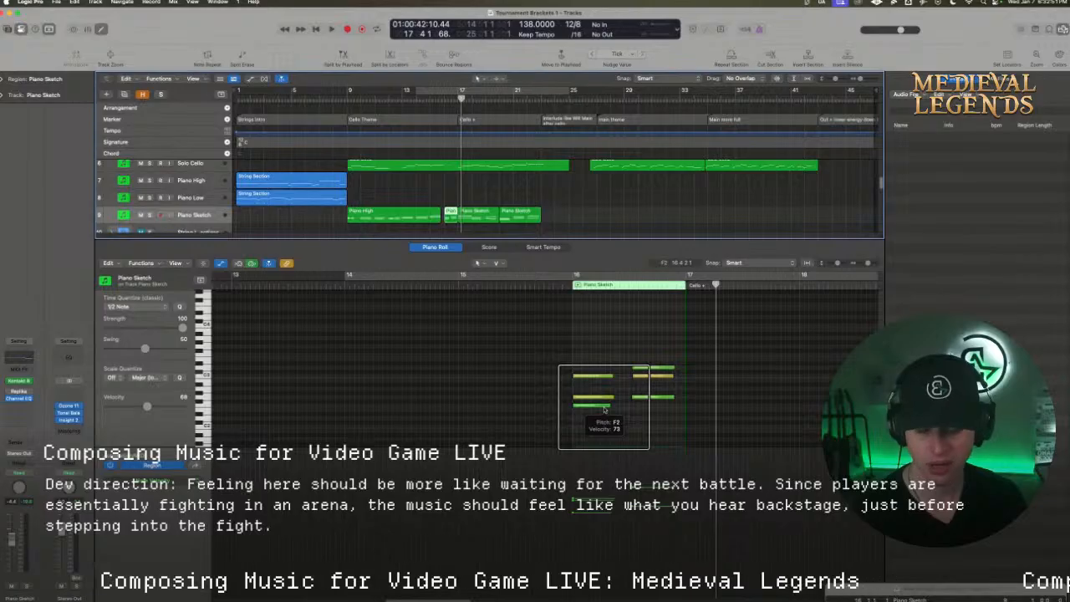
pyautogui.click(605, 410)
pyautogui.moveTo(604, 410)
pyautogui.mouseDown()
pyautogui.moveTo(604, 420)
pyautogui.moveTo(592, 401)
pyautogui.mouseUp()
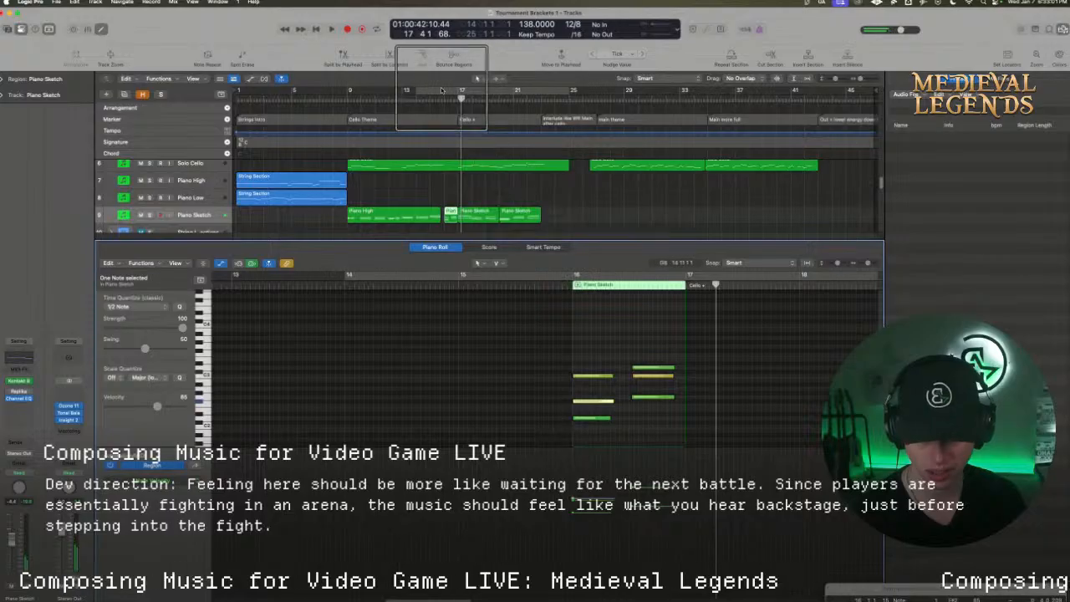
# Cycle bars 15 to 22, play back the revised chord and select its lowest note
pyautogui.click(442, 91)
pyautogui.click(437, 90)
pyautogui.click(428, 94)
pyautogui.moveTo(429, 94); pyautogui.dragTo(526, 92)
pyautogui.press('space')
pyautogui.click(601, 422)
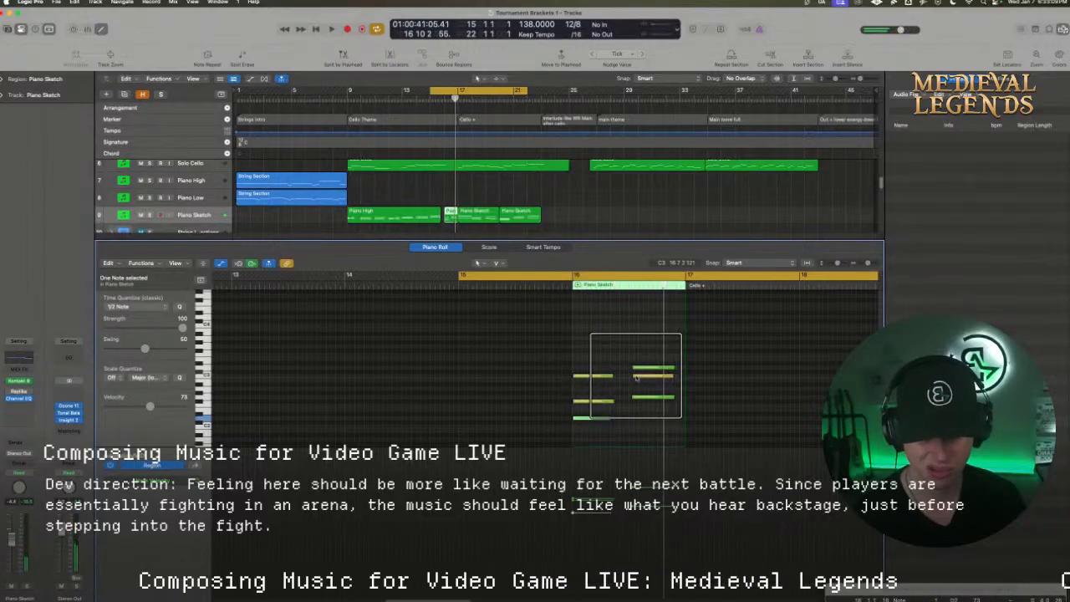
# Delete all the chord notes in the Piano Sketch region at bar 16, along with the emptied region itself
pyautogui.moveTo(669, 428); pyautogui.dragTo(584, 364)
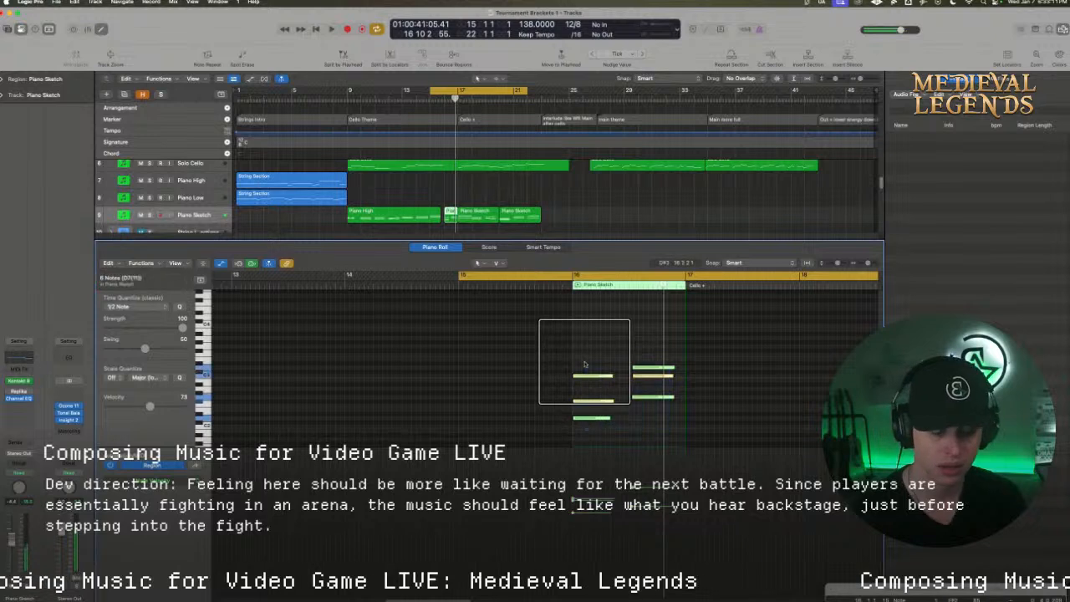
pyautogui.press('Delete')
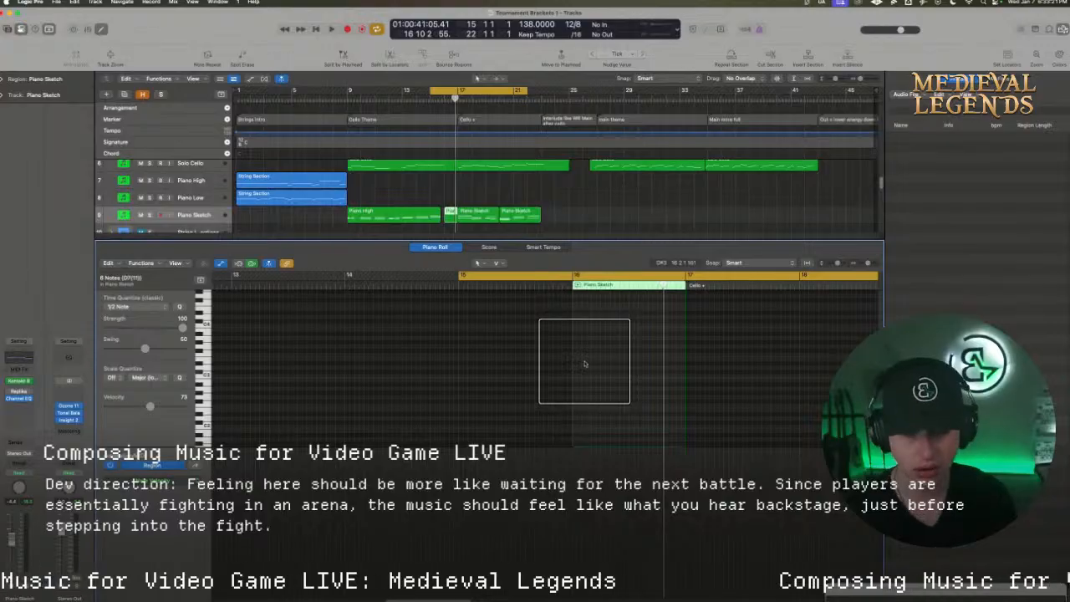
pyautogui.click(456, 198)
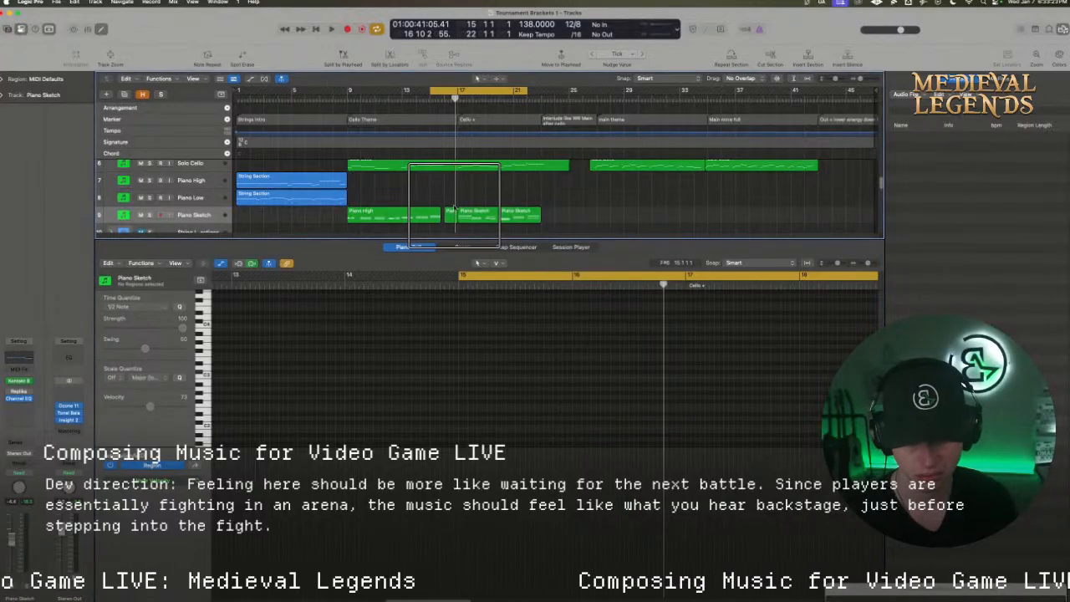
pyautogui.click(451, 213)
pyautogui.press('Delete')
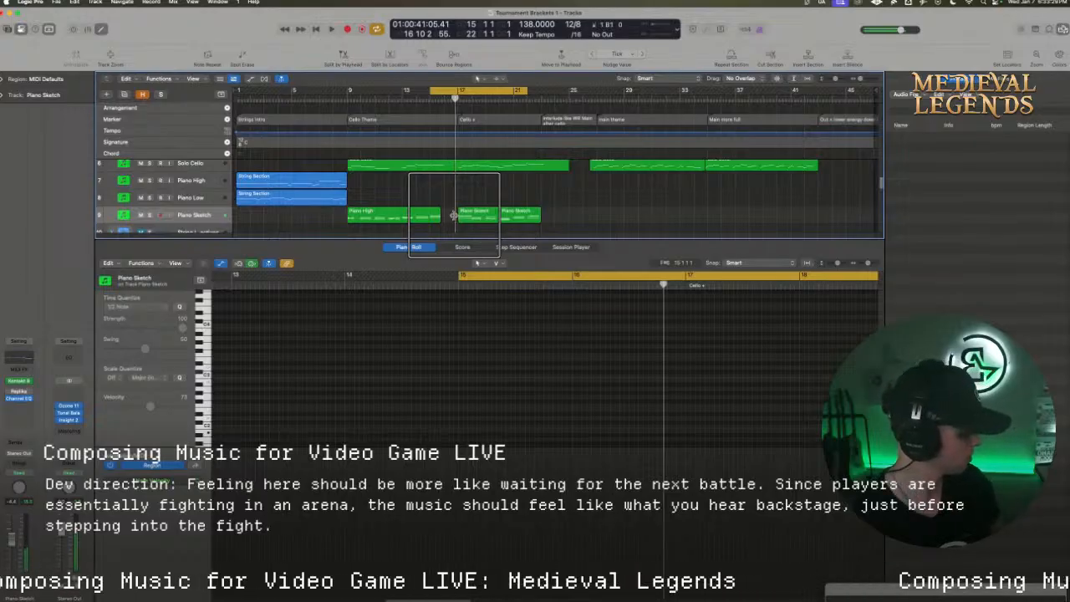
# Record a descending piano line in octaves across bar 16 on the Piano Sketch track and play it back
pyautogui.press('space')
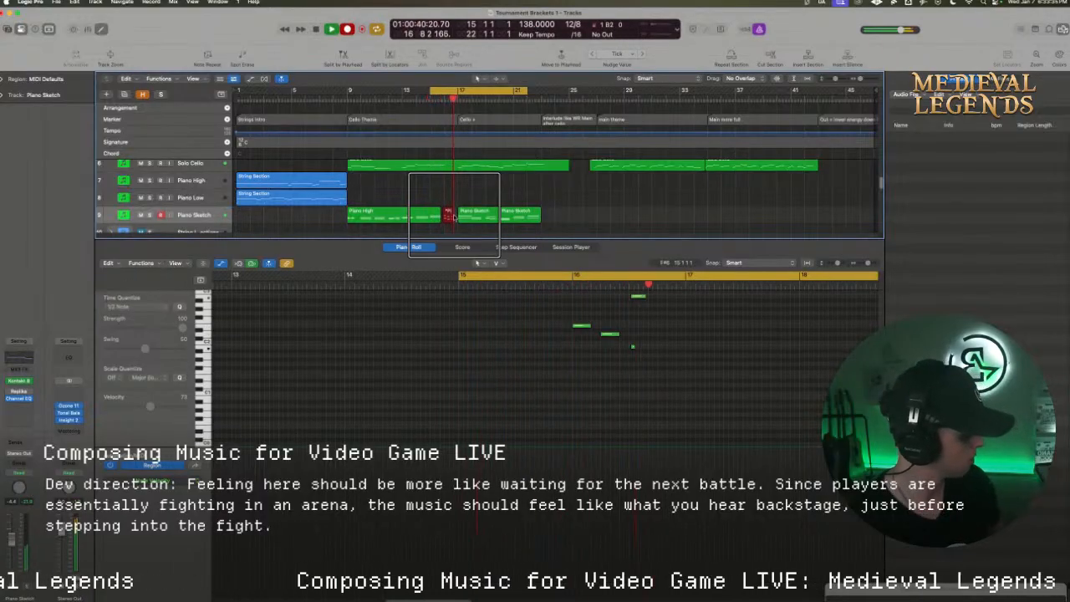
pyautogui.press('space')
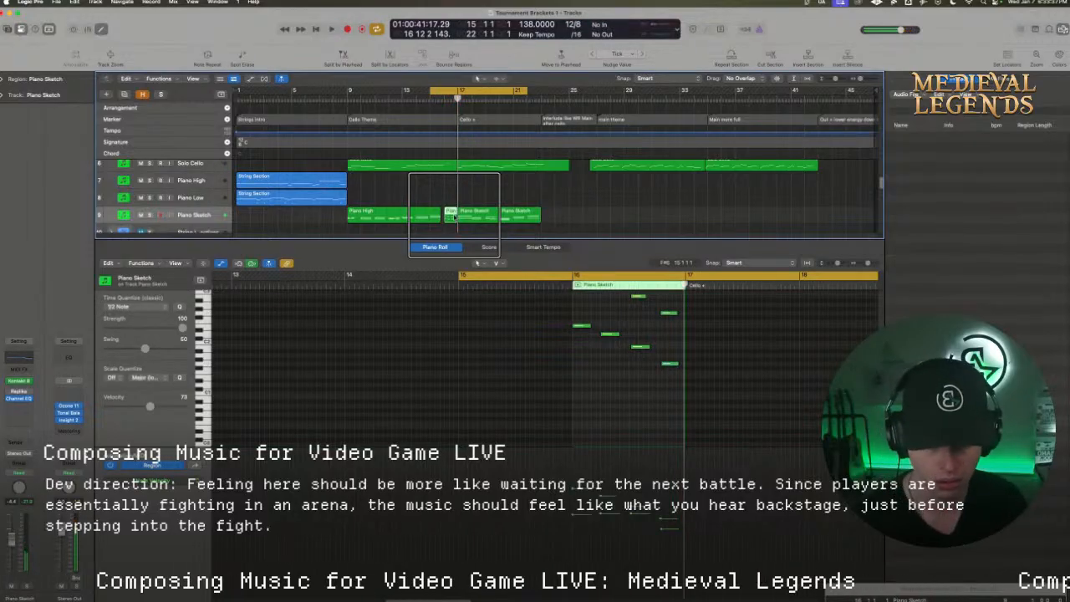
pyautogui.press('space')
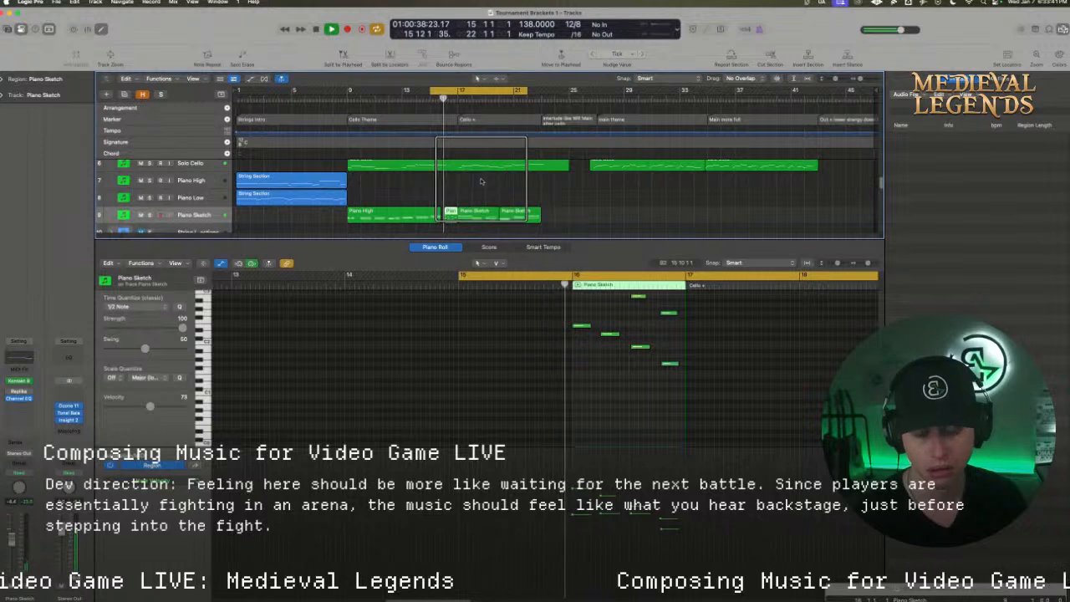
pyautogui.scroll(3, 612, 372)
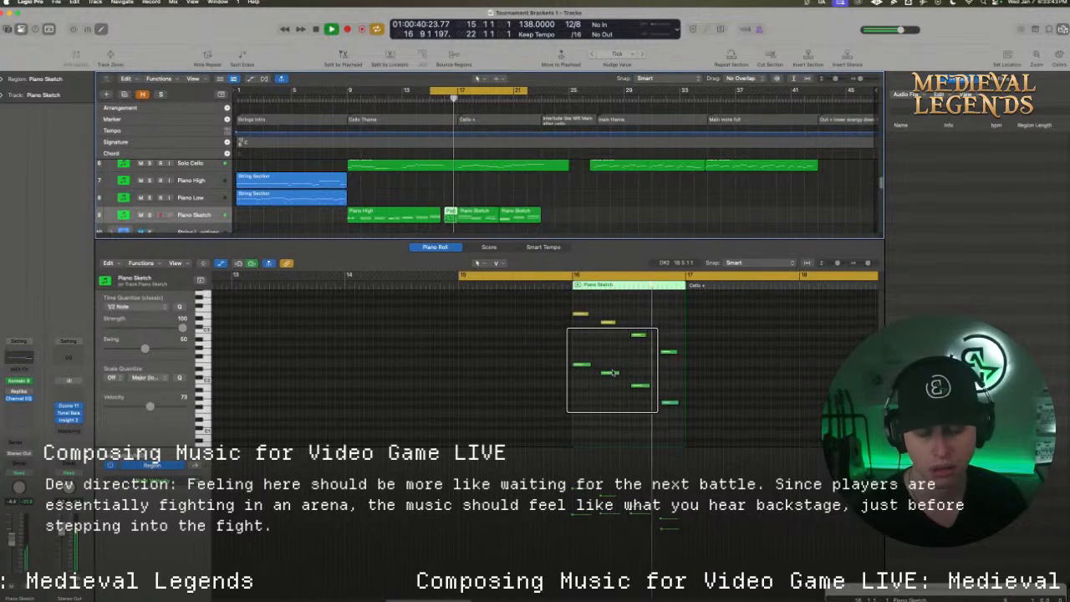
pyautogui.scroll(3, 609, 370)
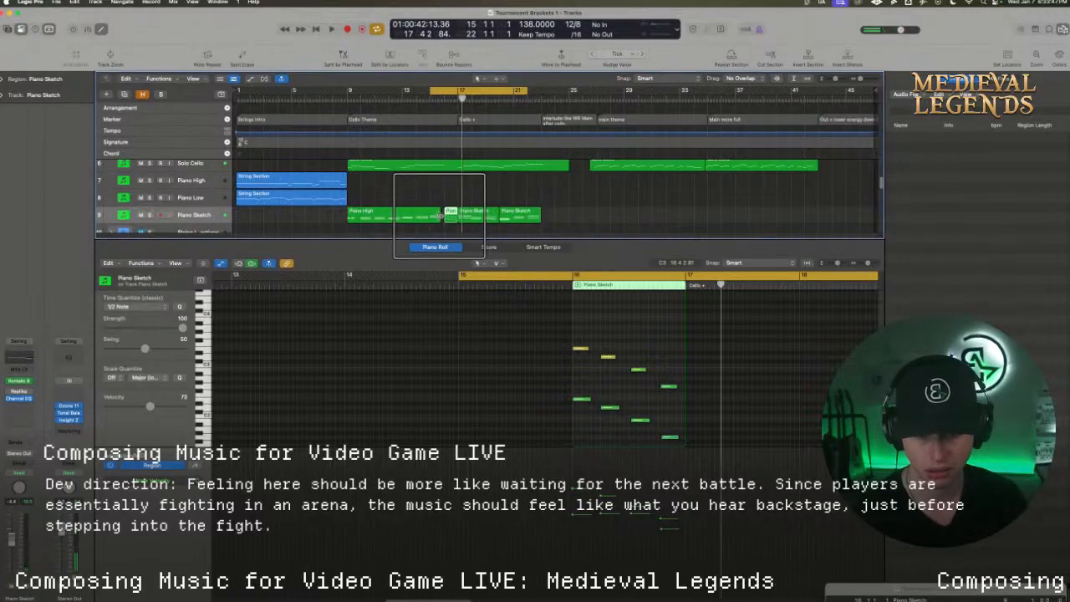
# Extend the Piano High region to bar 16 and the second Cello Theme region on String Section Low to bar 17
pyautogui.click(437, 215)
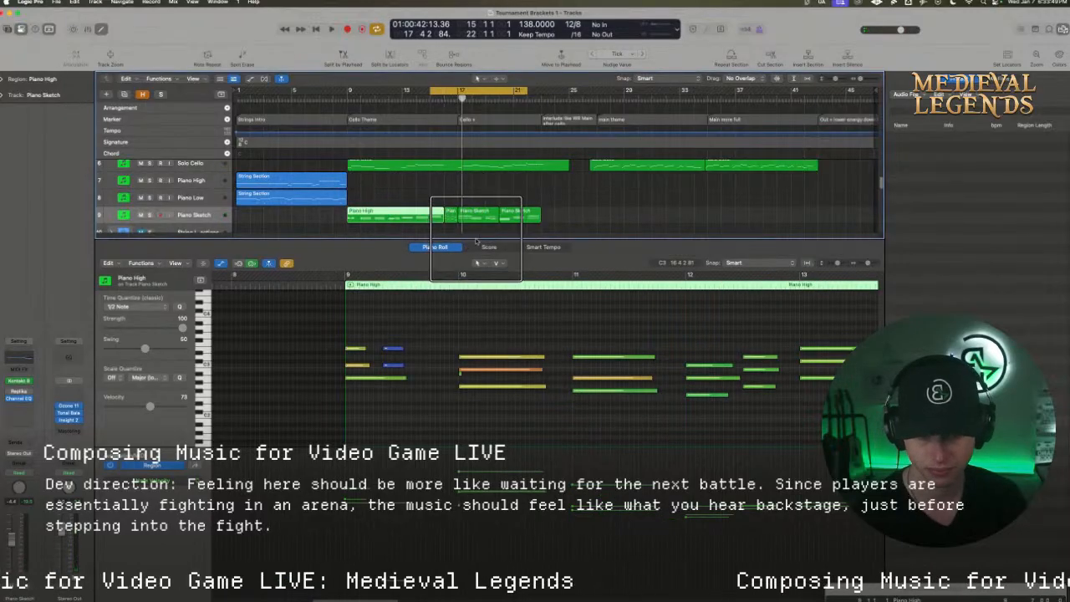
pyautogui.scroll(3, 543, 211)
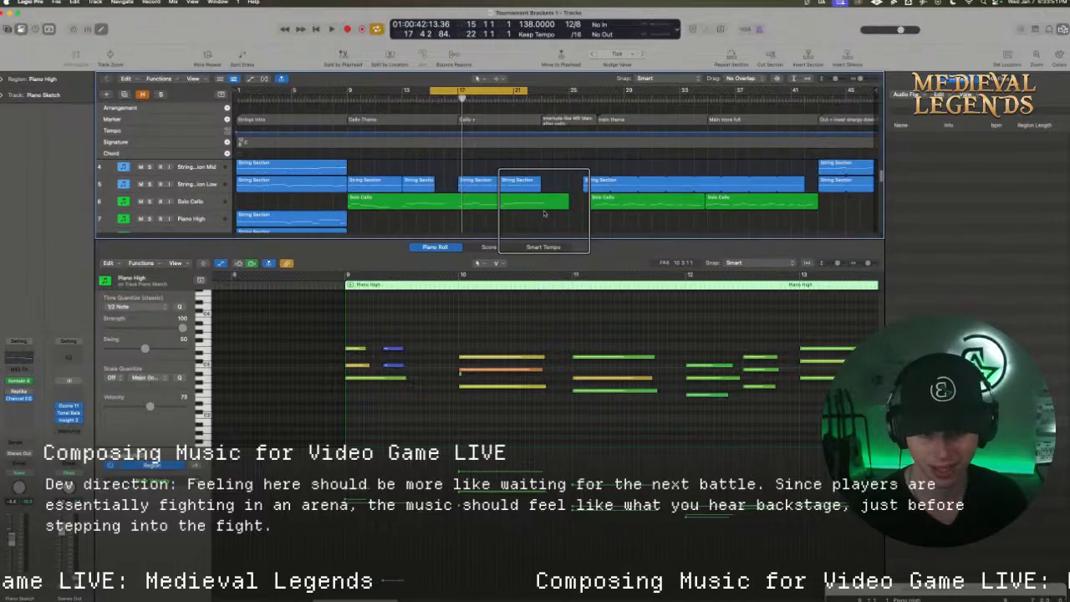
pyautogui.scroll(-1, 441, 184)
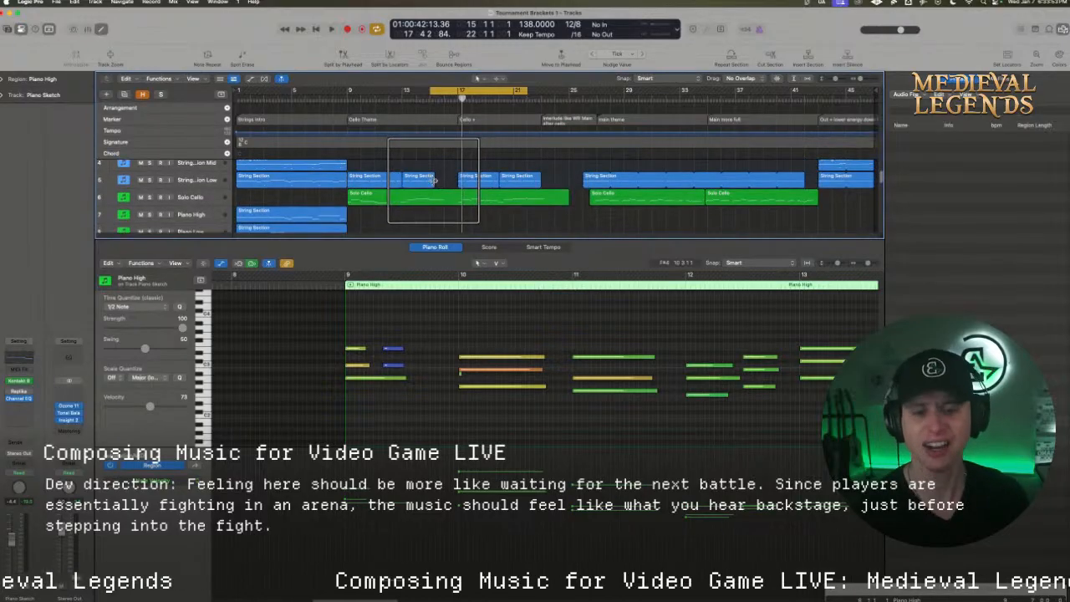
pyautogui.click(431, 178)
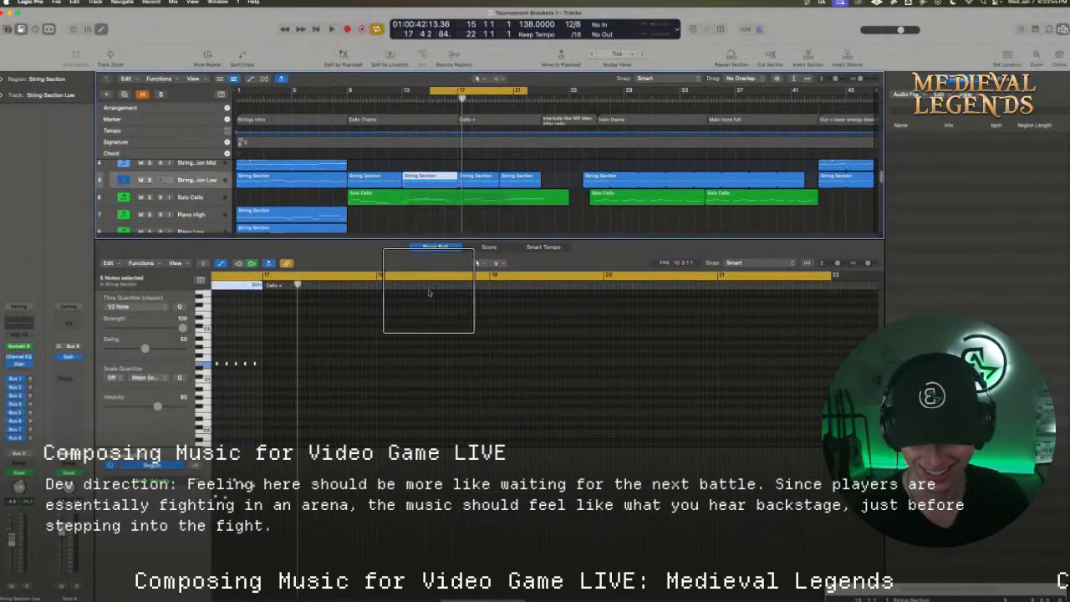
# Cycle from bar 16 into the start of bar 17 and listen to the low string notes there
pyautogui.hscroll(-5, 468, 501)
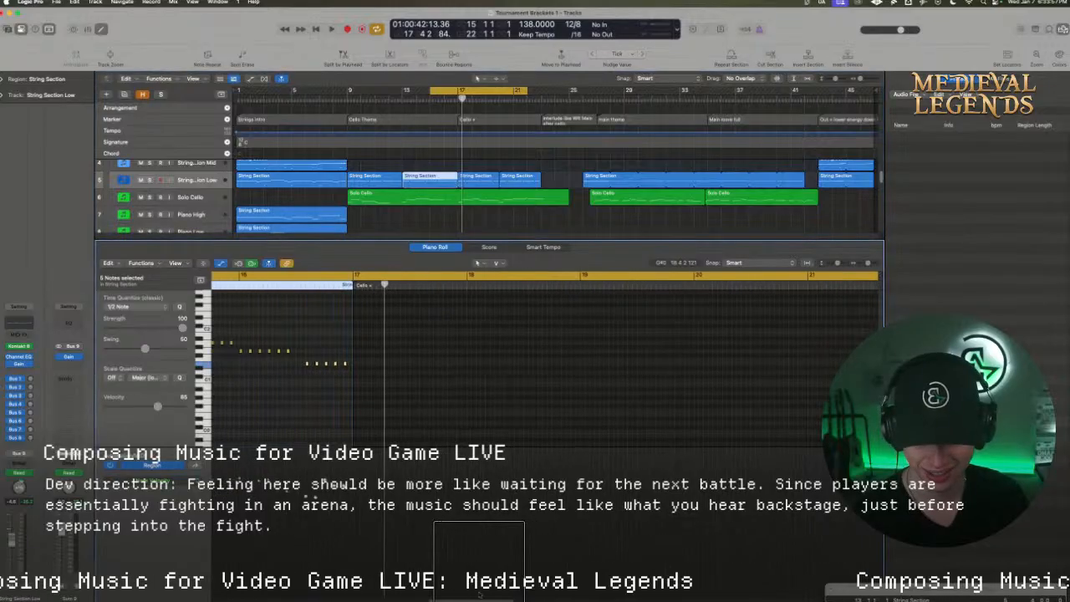
pyautogui.moveTo(378, 278); pyautogui.dragTo(504, 277)
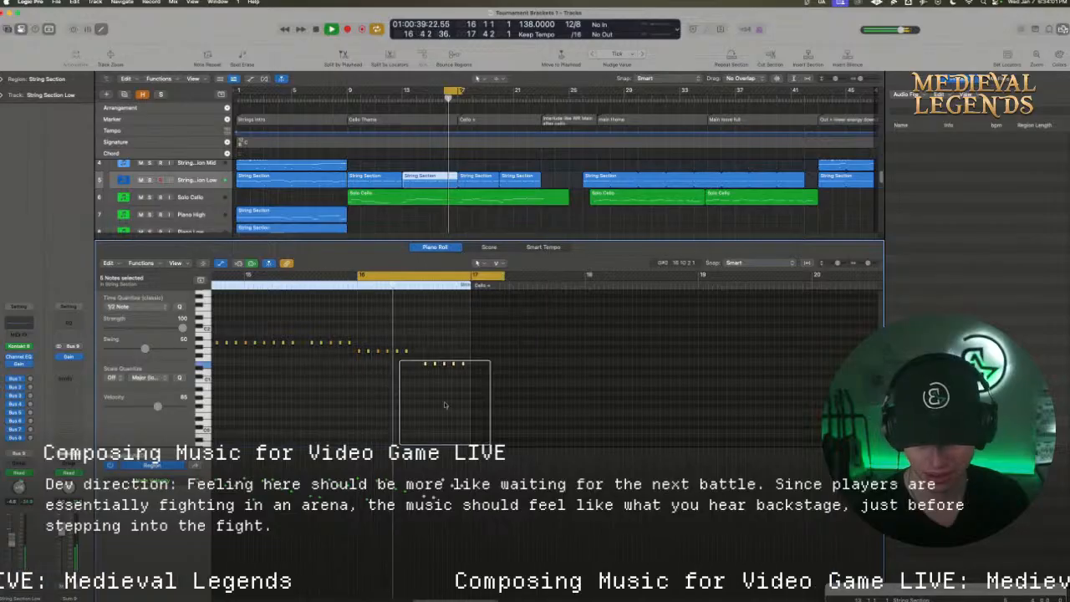
pyautogui.press('space')
pyautogui.press('space')
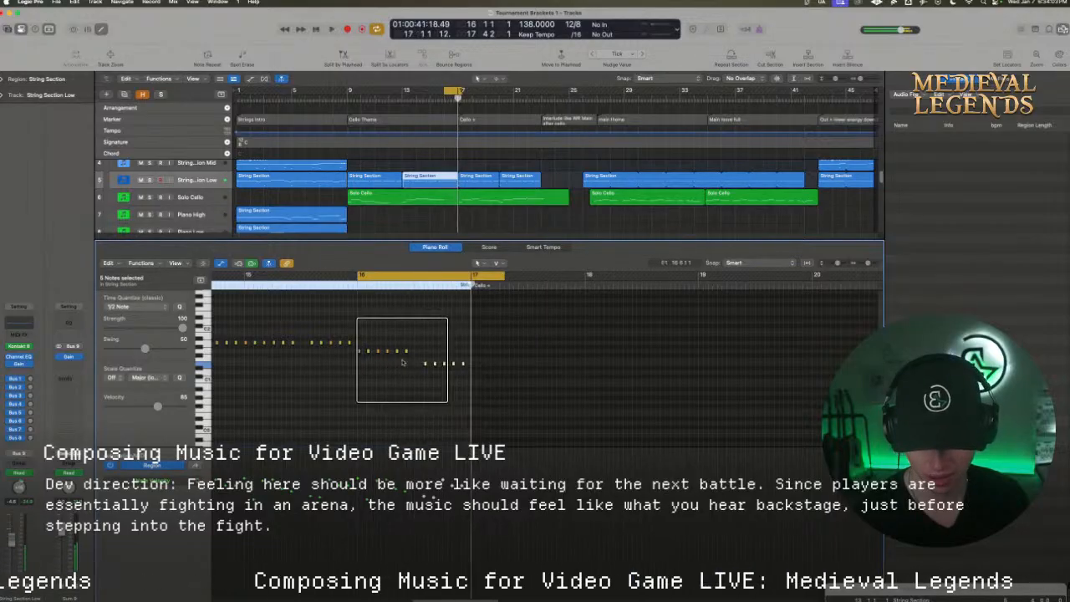
# Raise the first six String Section Low notes in bar 16 into two descending groups of three and play them back
pyautogui.click(360, 351)
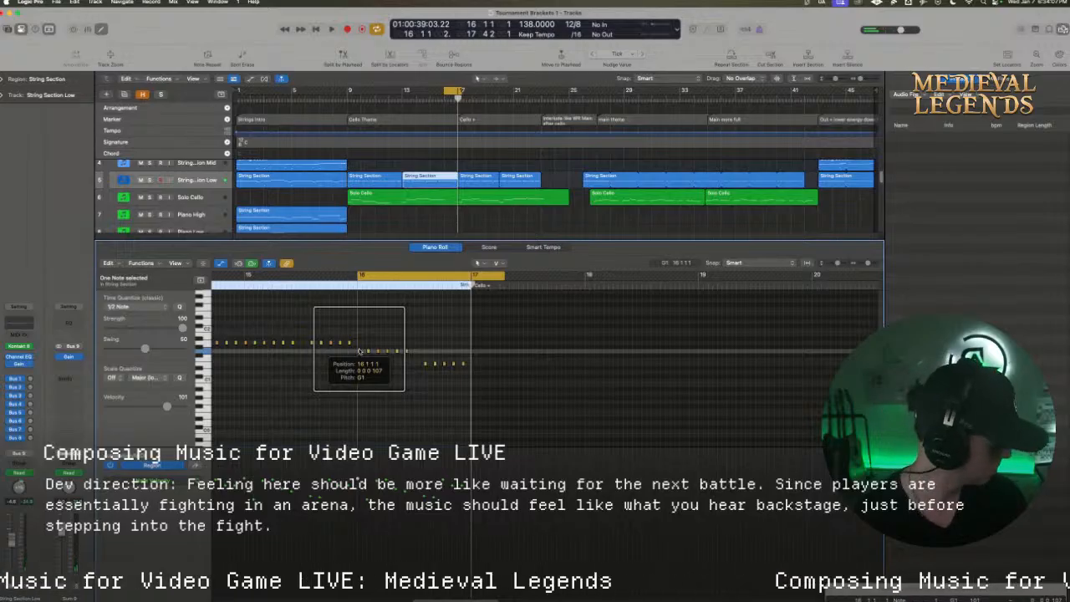
pyautogui.moveTo(410, 359); pyautogui.dragTo(398, 323)
pyautogui.press('space')
pyautogui.press('space')
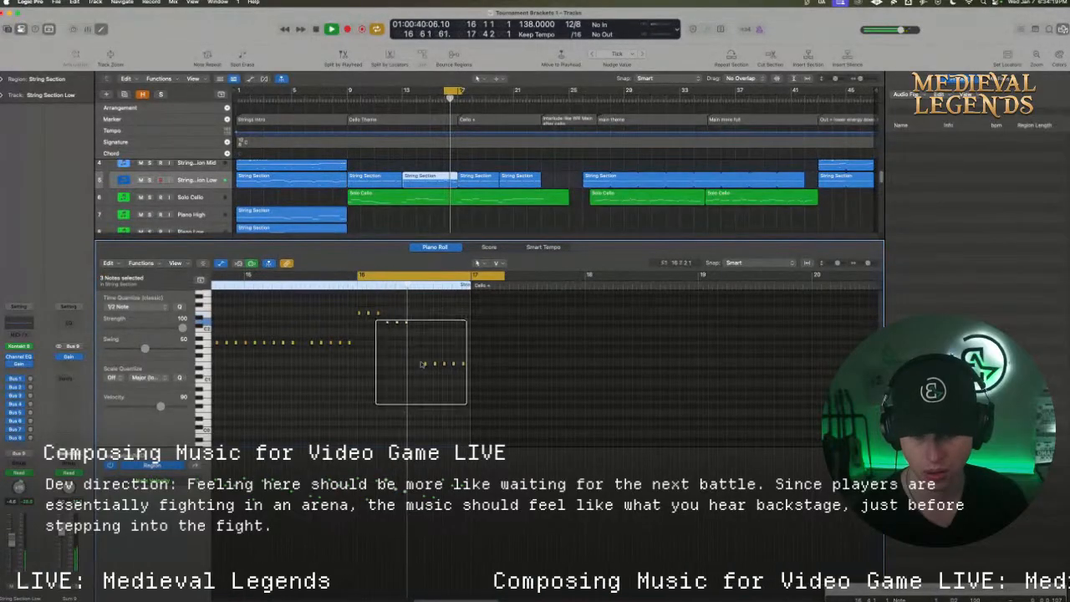
# Rework the second half of the low strings' bar 16 into two further descending groups of three and play it back
pyautogui.moveTo(444, 373); pyautogui.dragTo(444, 351)
pyautogui.click(432, 342)
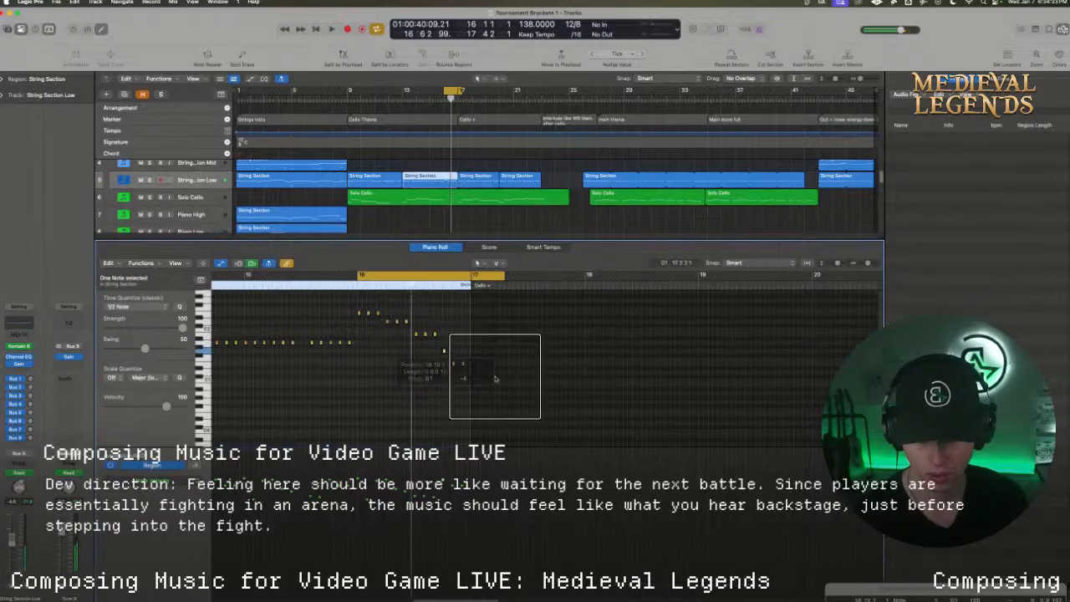
pyautogui.moveTo(499, 377); pyautogui.dragTo(444, 362)
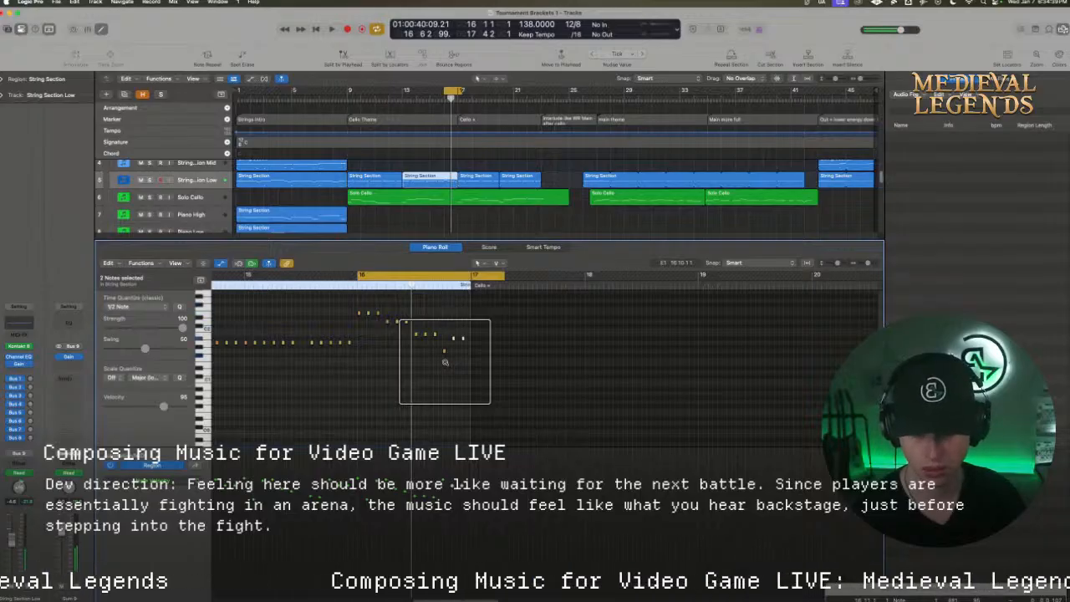
pyautogui.press('space')
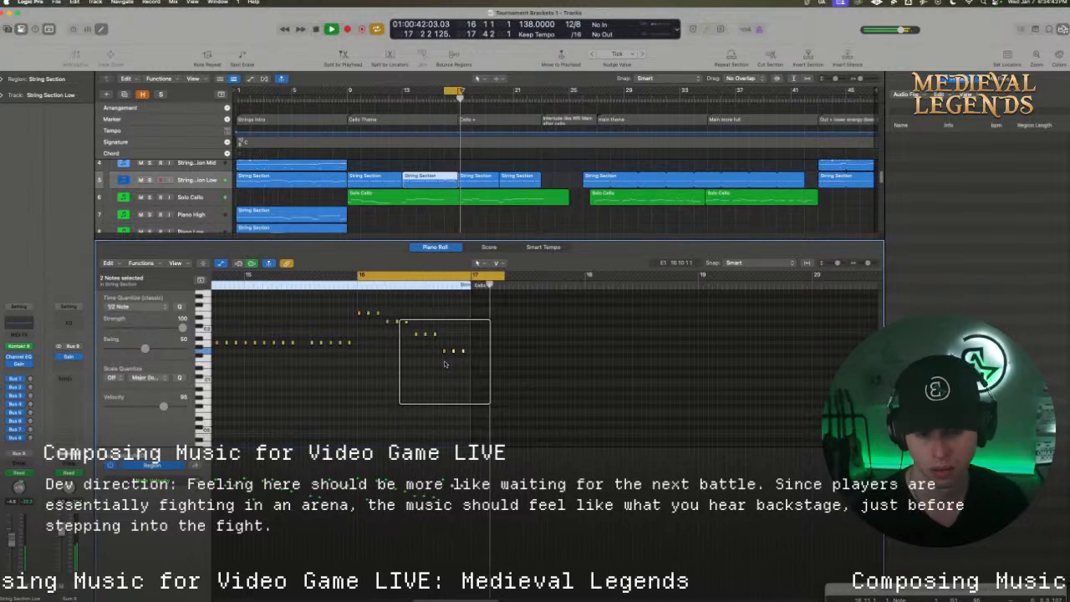
# Turn cycling off, remove the first note of the last low string group in bar 16 and replay the bar
pyautogui.click(448, 276)
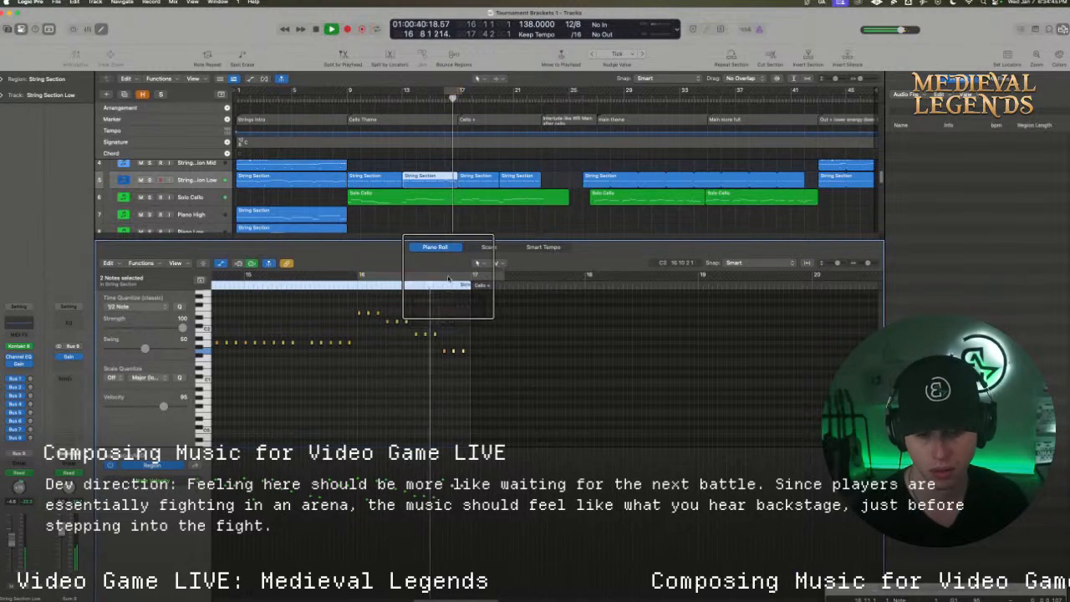
pyautogui.press('space')
pyautogui.click(442, 366)
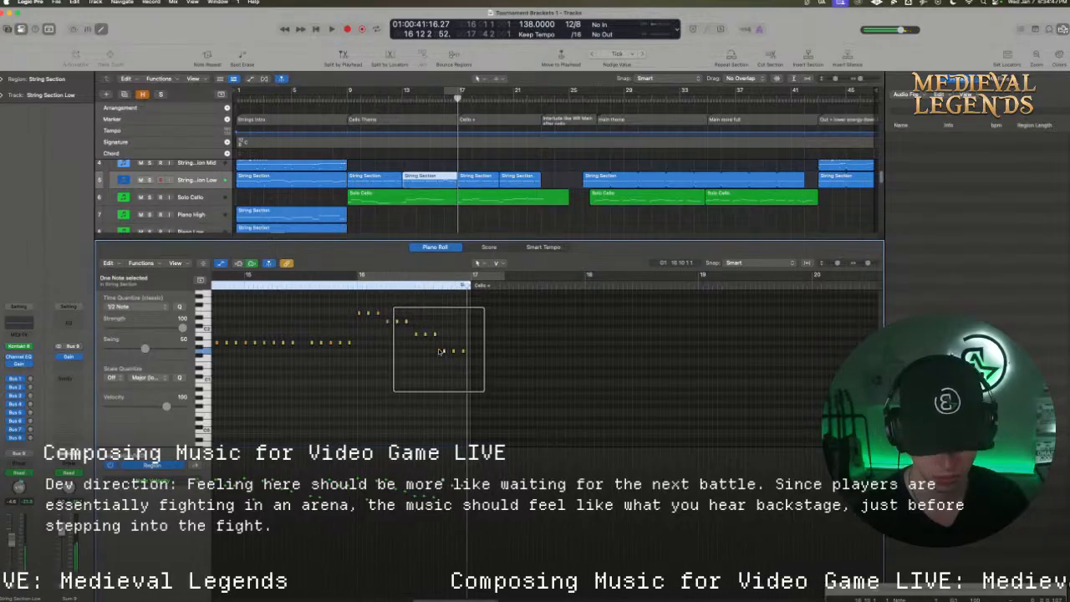
pyautogui.click(377, 277)
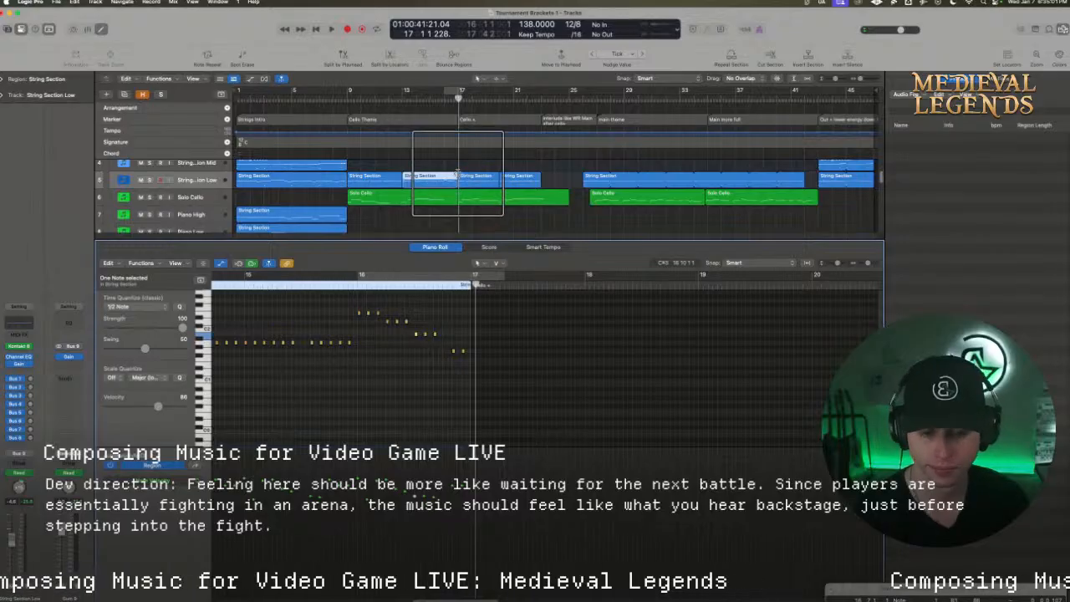
# Cycle bars 17 to 22 and listen while checking the two String Section Low regions of the Cello + section
pyautogui.moveTo(459, 90); pyautogui.dragTo(527, 90)
pyautogui.click(473, 180)
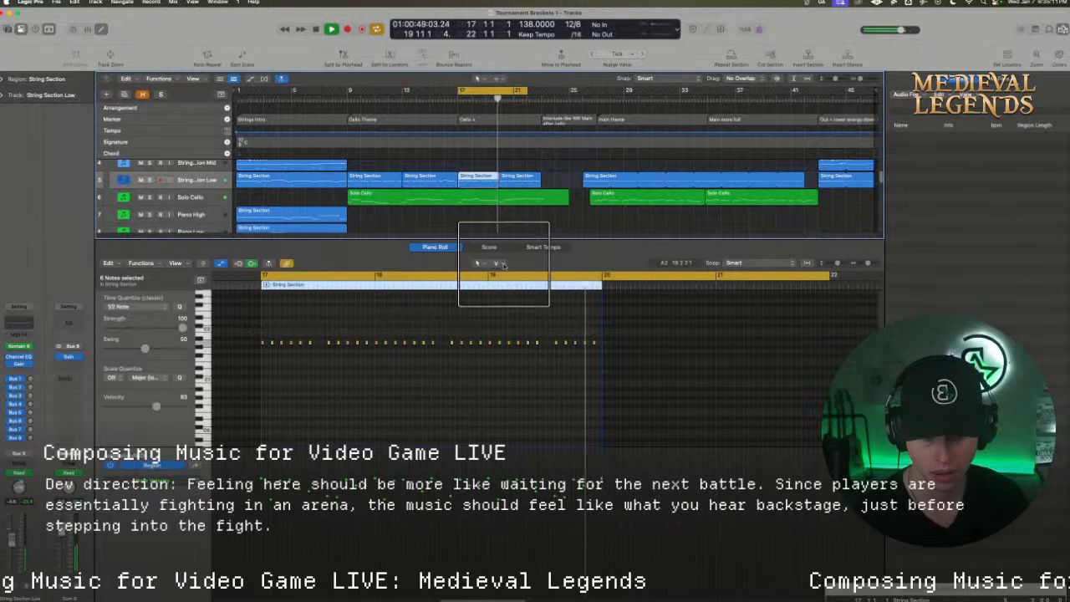
pyautogui.click(518, 177)
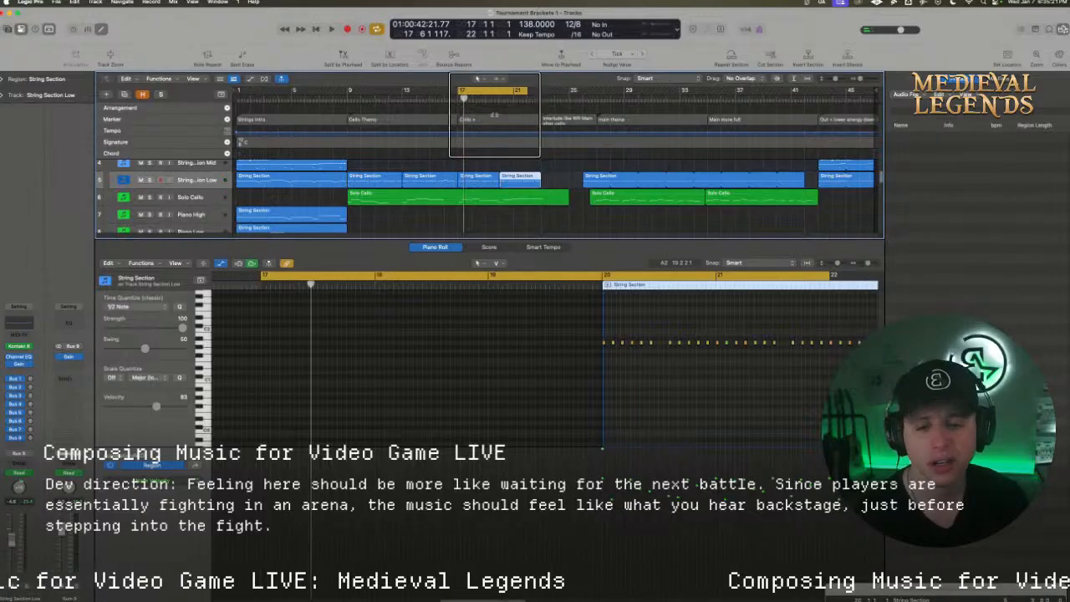
# Move the String Section Low region at bar 20 one bar later, to bar 21
pyautogui.press('space')
pyautogui.moveTo(860, 79); pyautogui.dragTo(864, 78)
pyautogui.moveTo(527, 186); pyautogui.dragTo(556, 186)
# Move the Solo Cello notes from the end of bar 19 onward one bar later and play the passage from bar 17
pyautogui.click(514, 202)
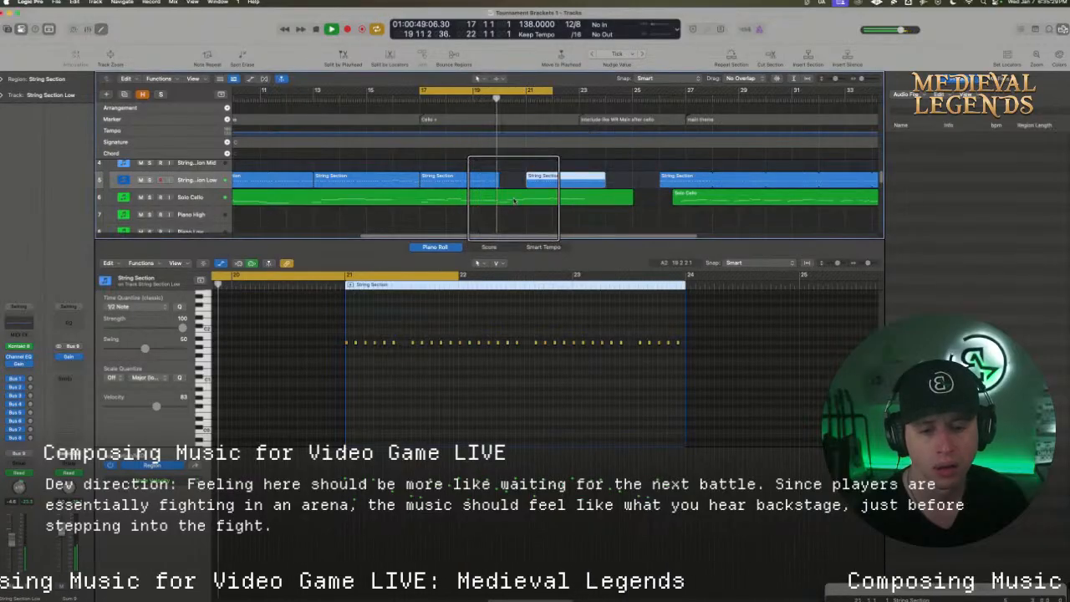
pyautogui.click(513, 200)
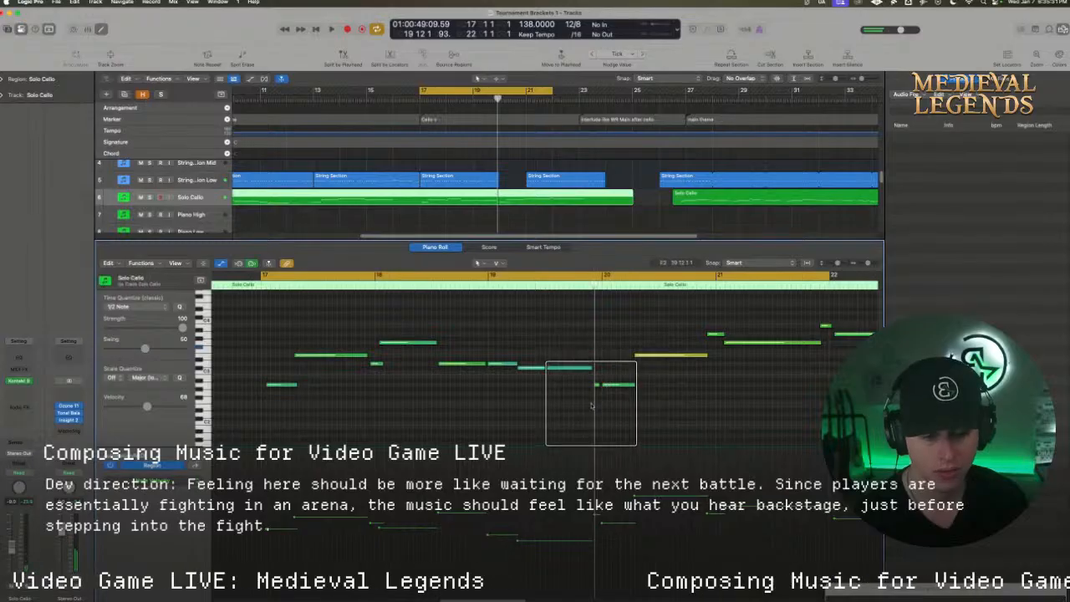
pyautogui.moveTo(596, 402); pyautogui.dragTo(891, 304)
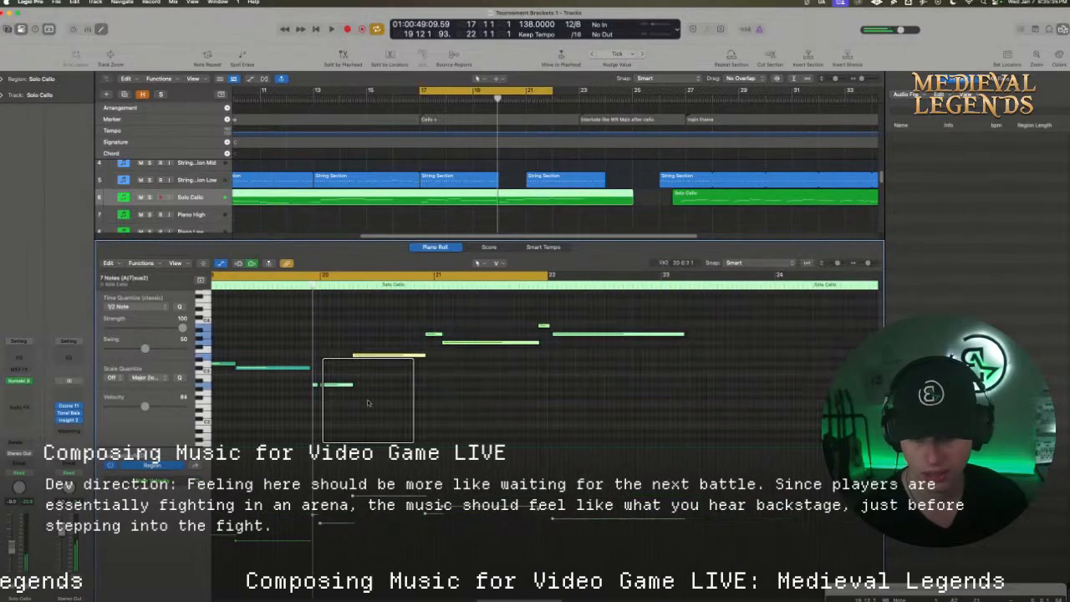
pyautogui.moveTo(334, 385); pyautogui.dragTo(448, 387)
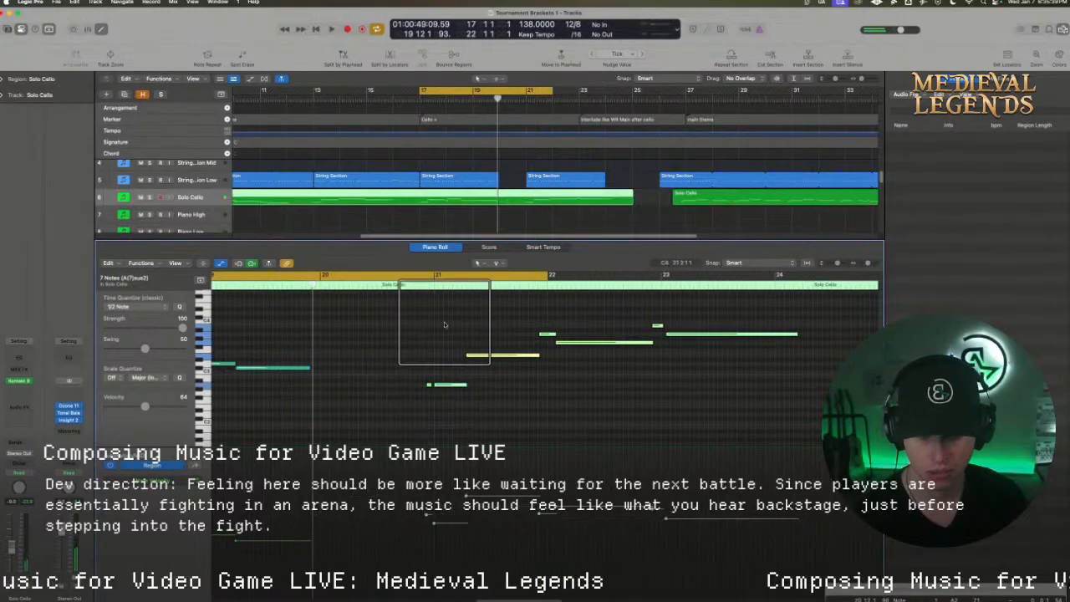
pyautogui.doubleClick(416, 96)
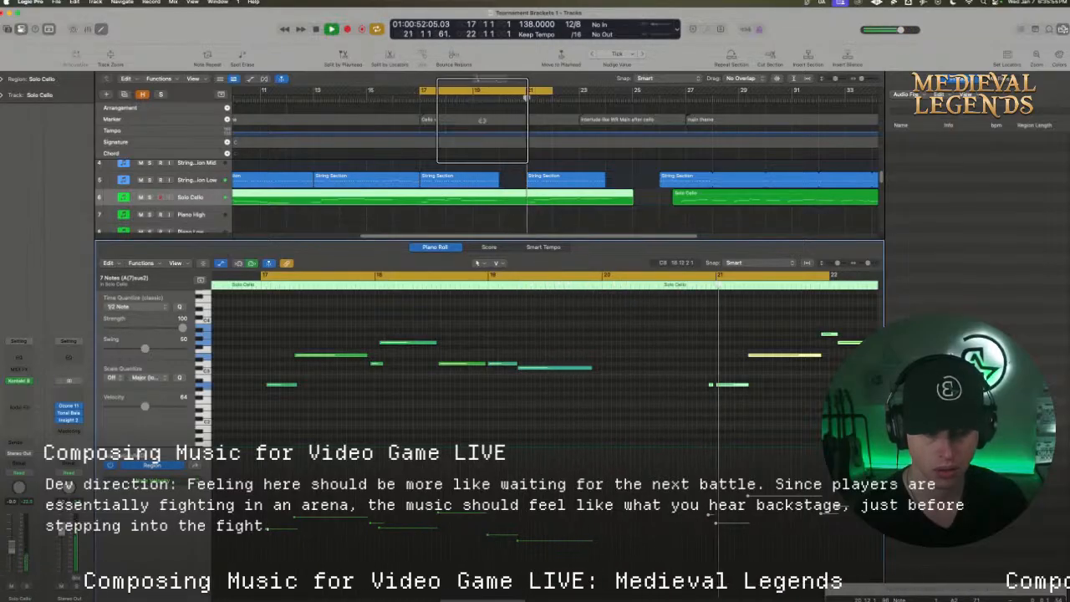
pyautogui.press('space')
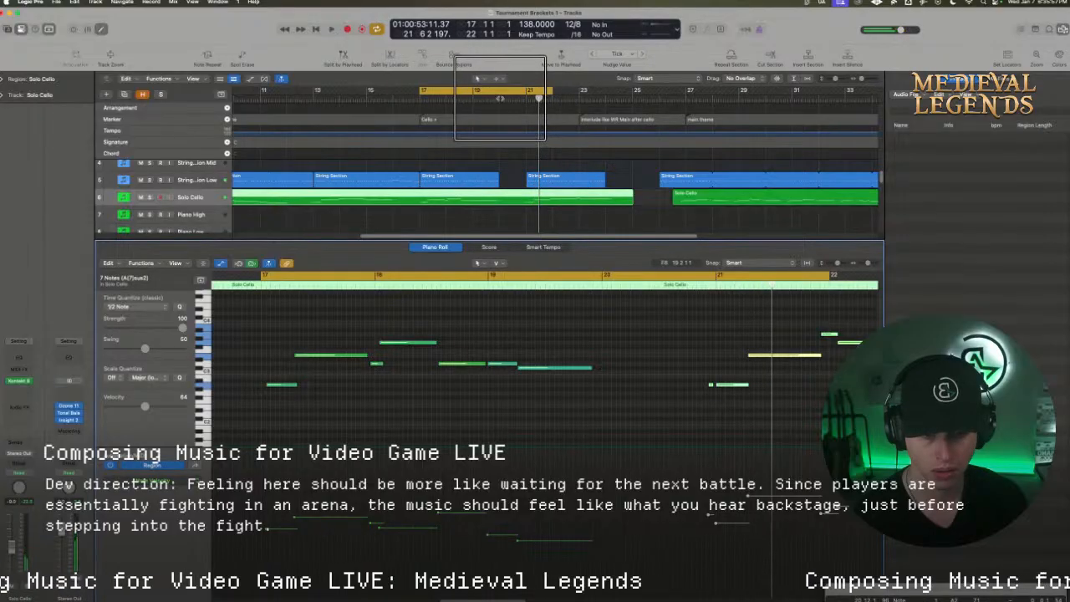
# Create a time signature change to 6/8 at bar 20
pyautogui.click(499, 99)
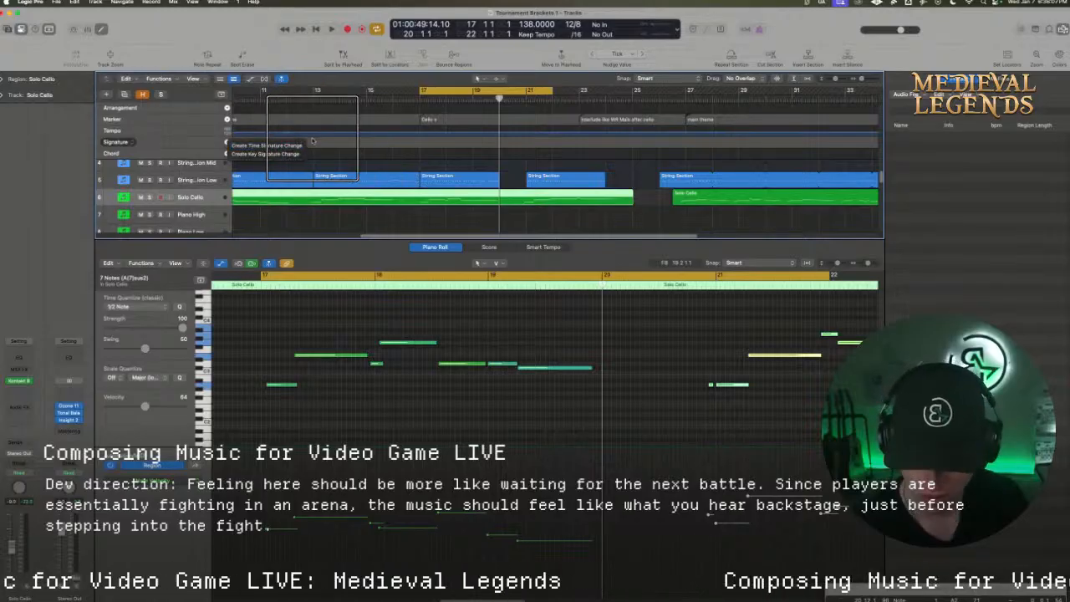
pyautogui.click(267, 146)
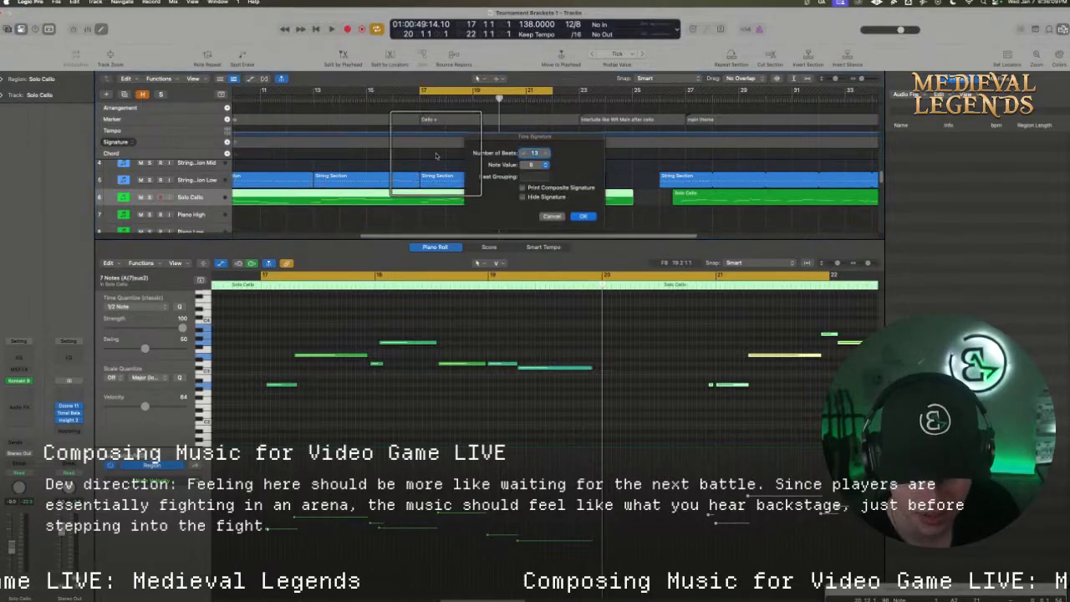
pyautogui.click(532, 164)
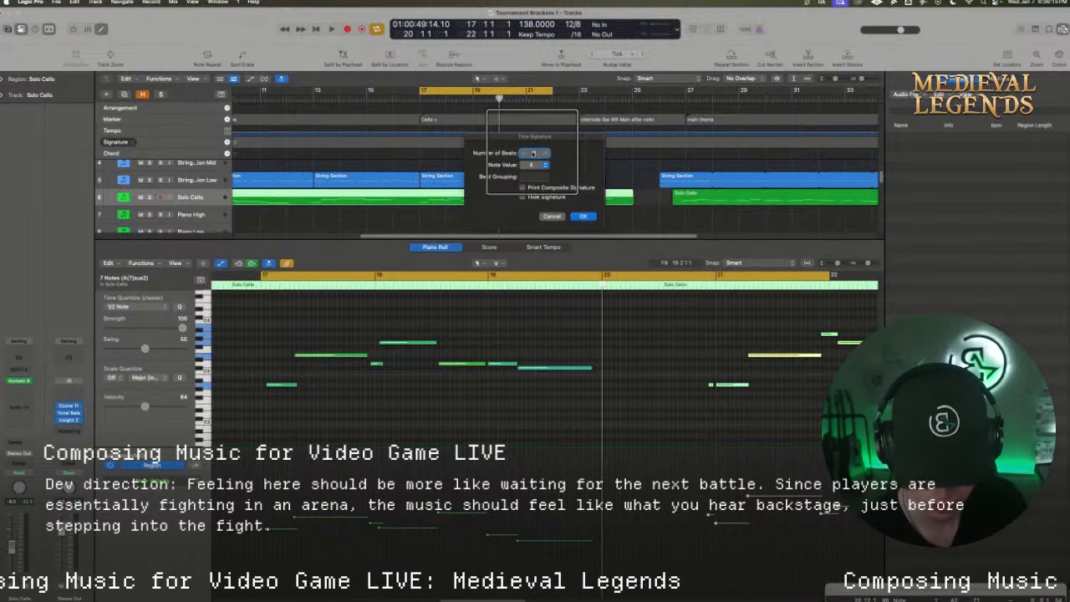
pyautogui.click(533, 165)
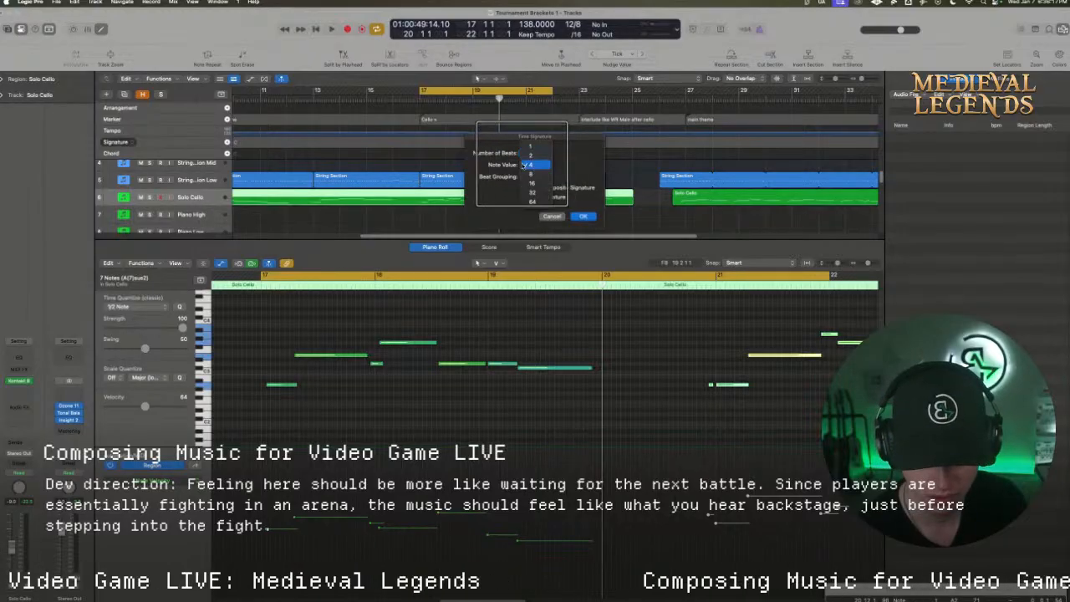
pyautogui.click(526, 174)
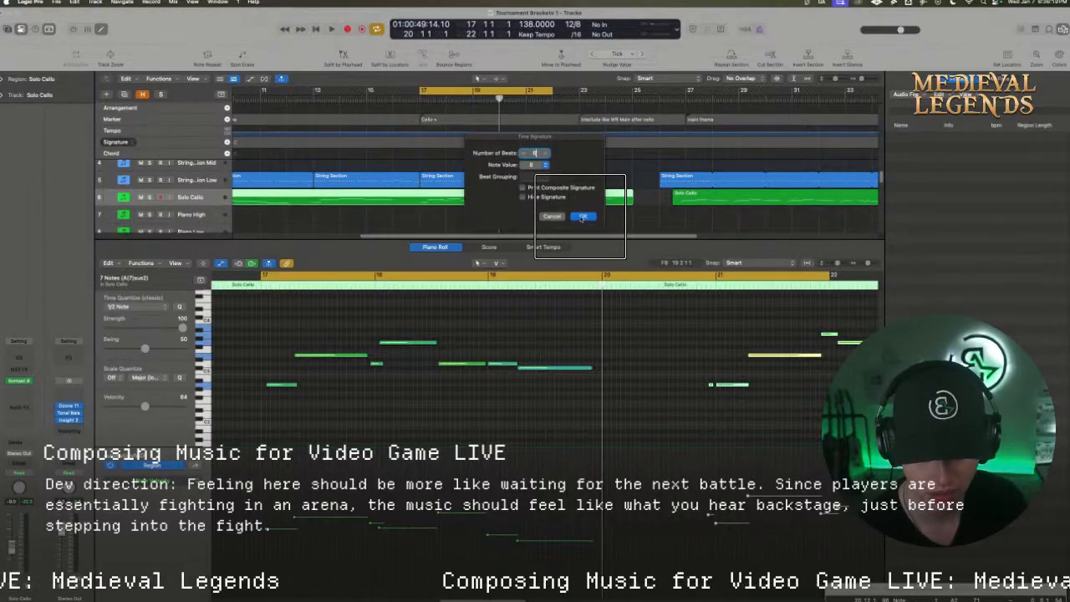
pyautogui.click(582, 217)
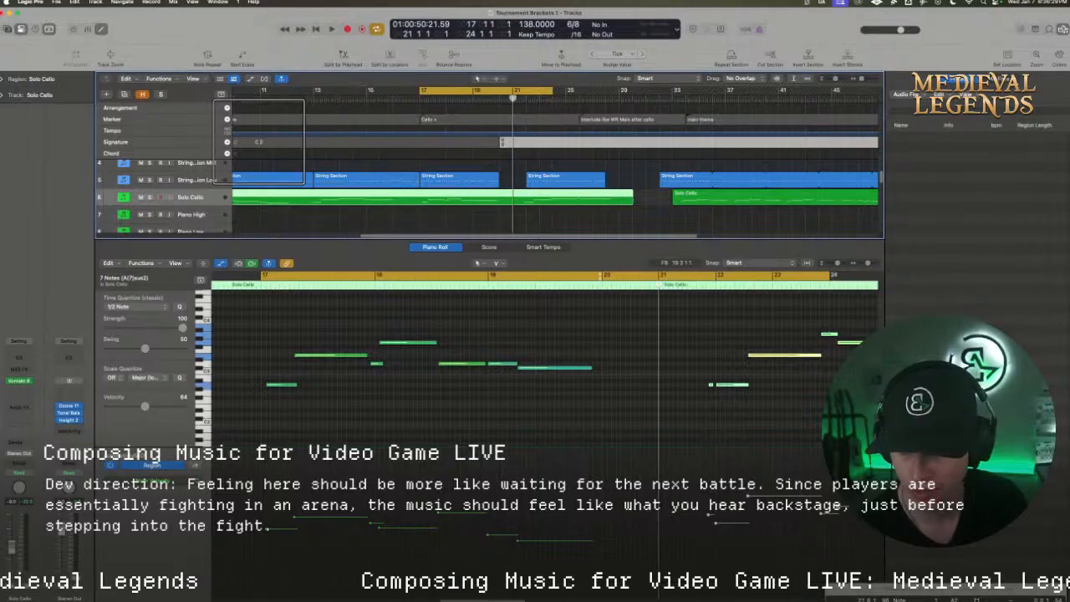
# Add another time signature change at bar 21 that returns the meter to 12/8
pyautogui.click(227, 142)
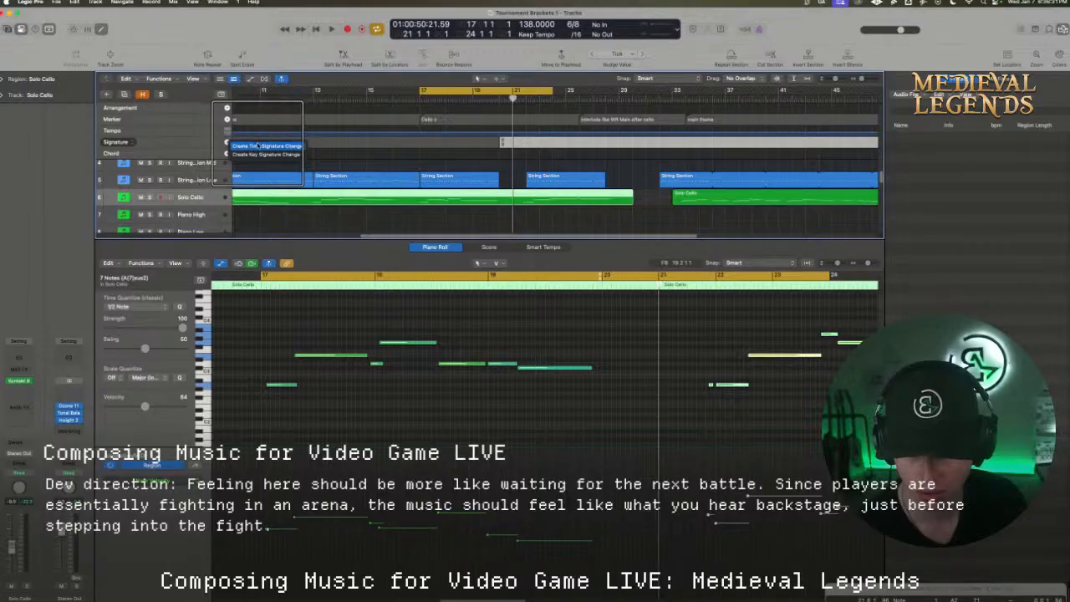
pyautogui.click(258, 146)
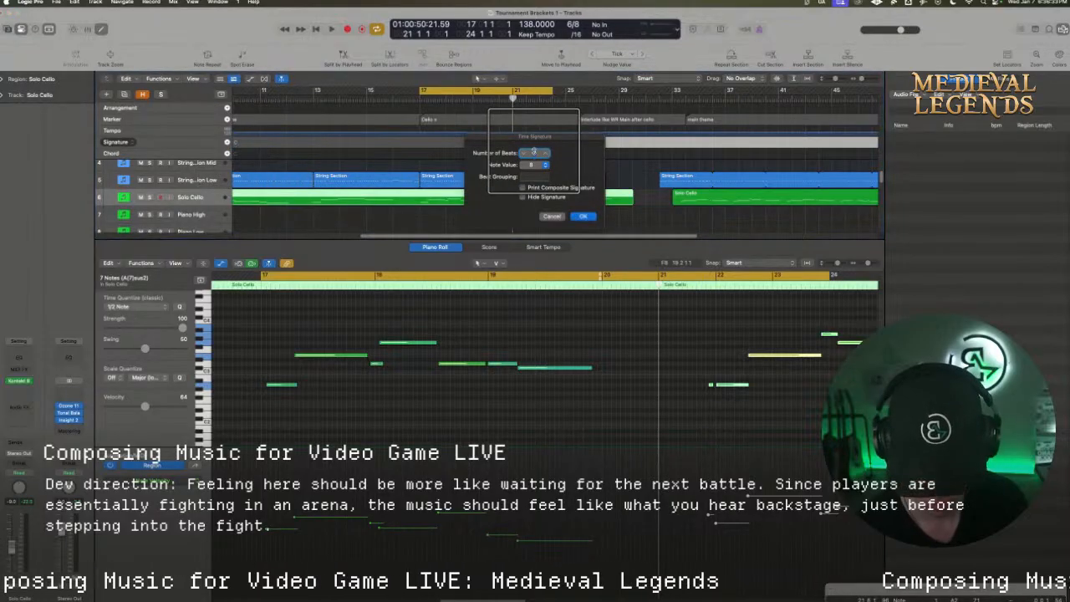
pyautogui.write('12')
pyautogui.click(533, 175)
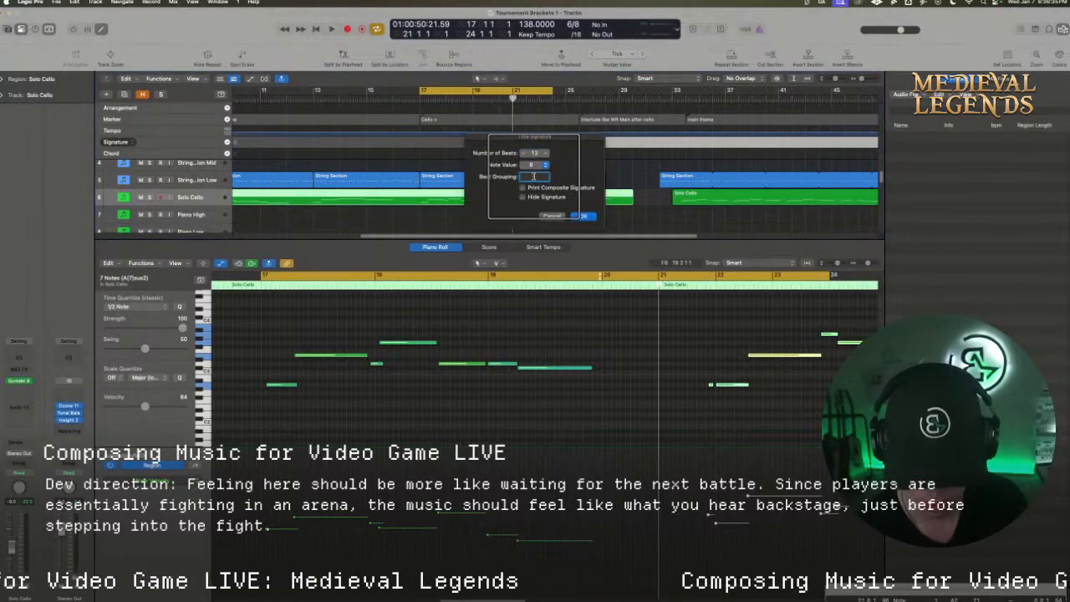
pyautogui.write('3')
pyautogui.click(585, 216)
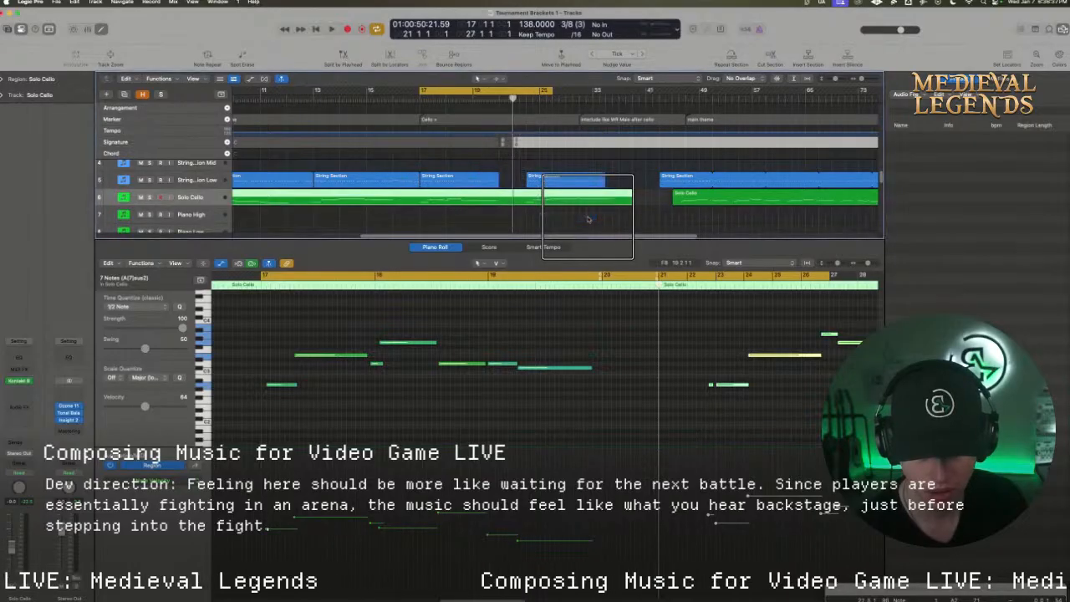
pyautogui.doubleClick(515, 142)
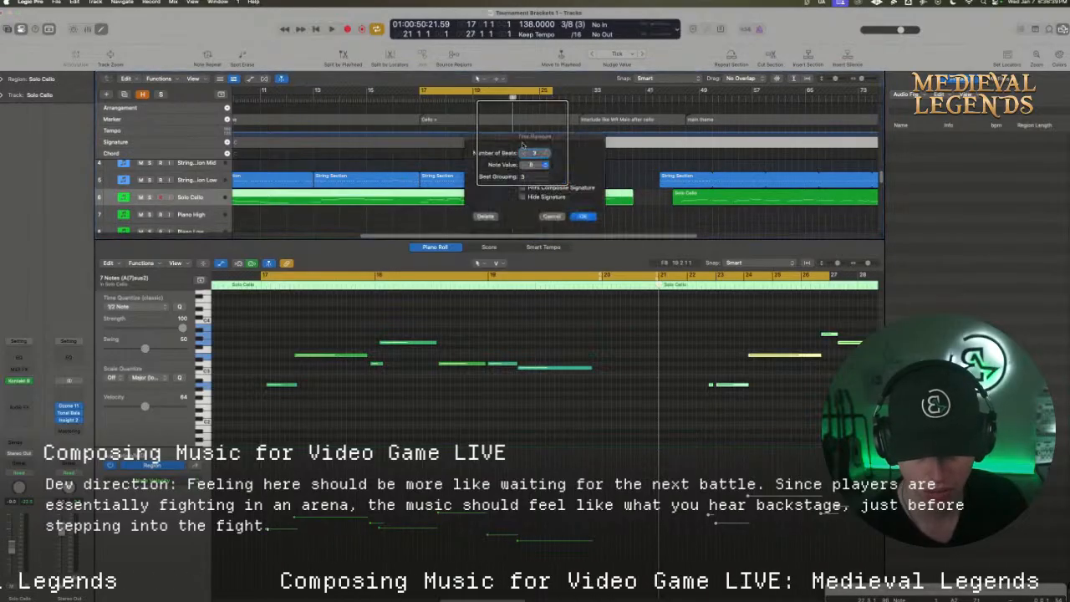
pyautogui.click(577, 215)
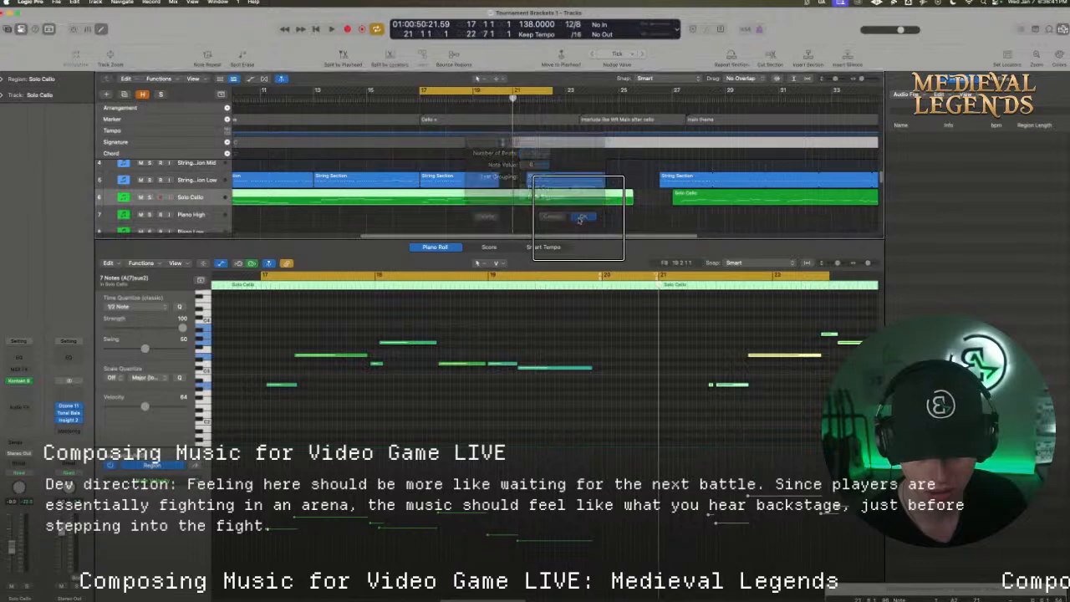
# Play from bar 20, then move the String Section Low region after it to the start of bar 21 without its track automation
pyautogui.click(498, 98)
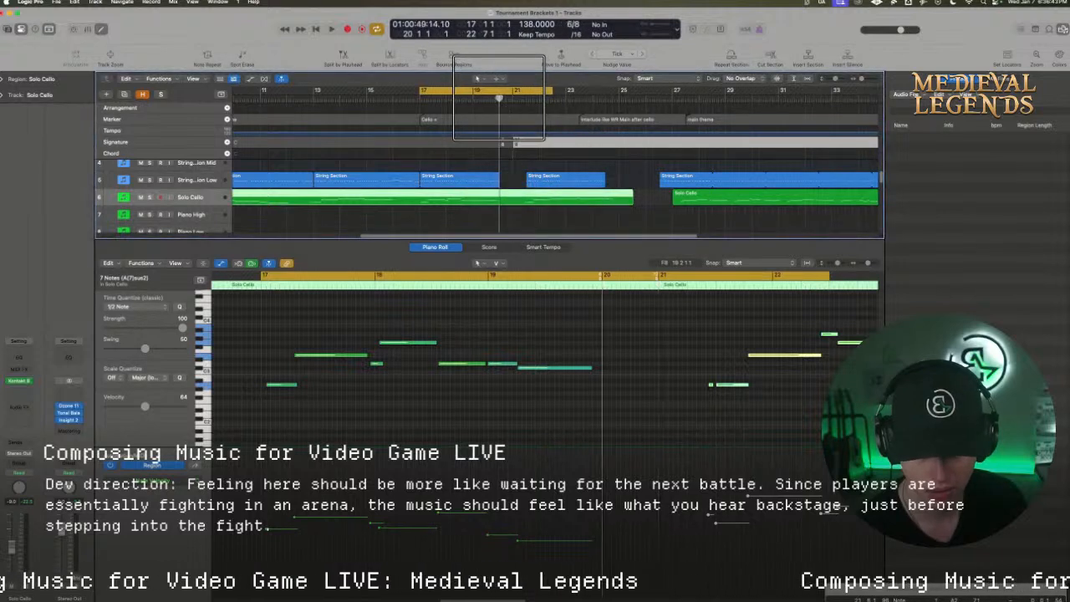
pyautogui.press('space')
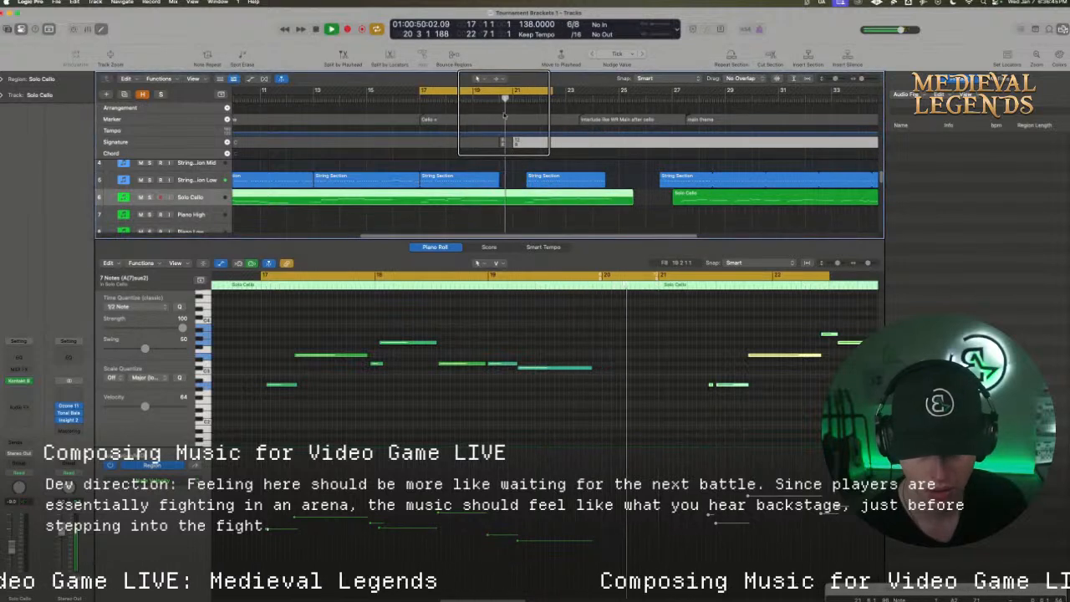
pyautogui.press('space')
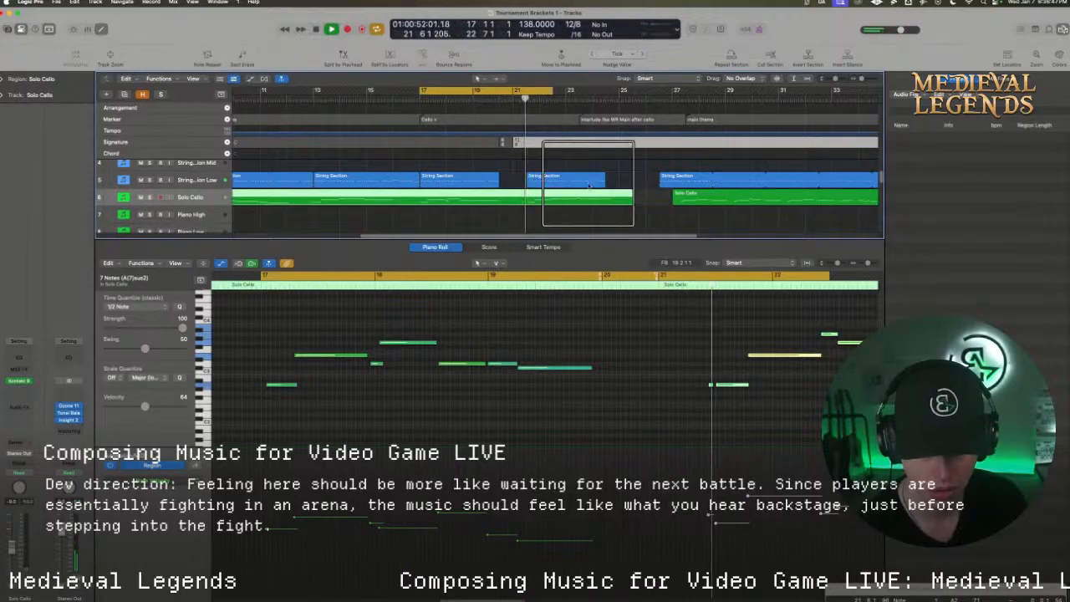
pyautogui.moveTo(553, 179); pyautogui.dragTo(541, 183)
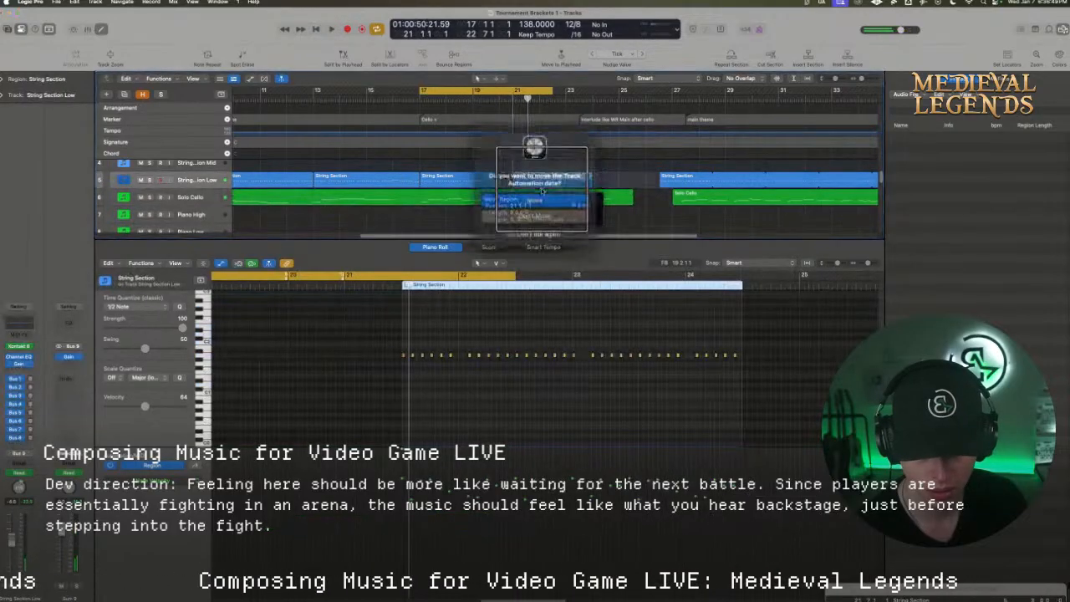
pyautogui.click(540, 212)
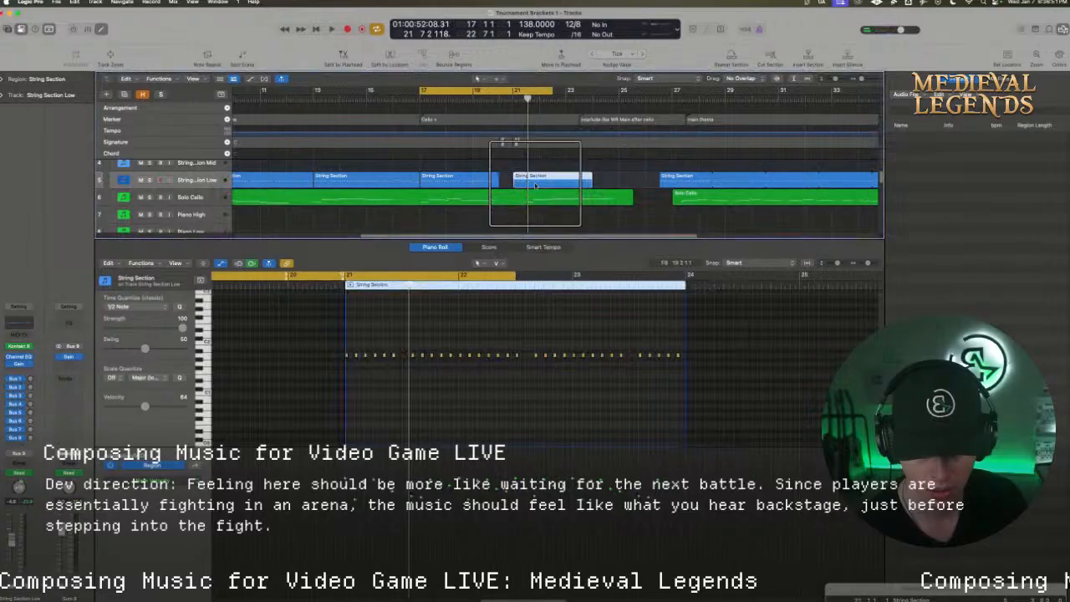
# Move the seven selected Solo Cello notes half a bar earlier to line up with bar 21, and replay the cycled passage from bar 17
pyautogui.press('space')
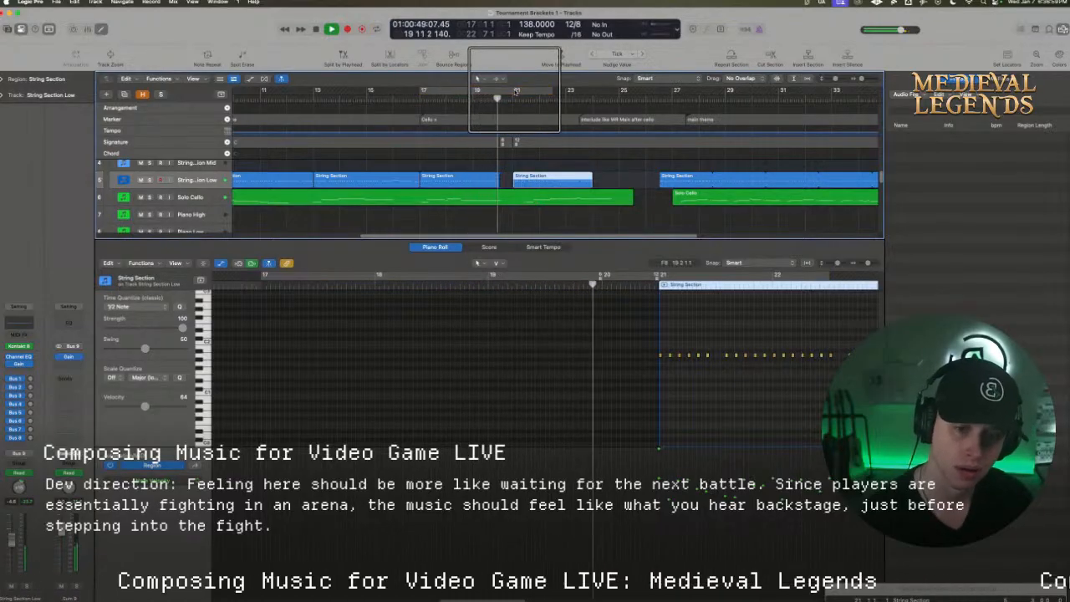
pyautogui.press('space')
pyautogui.click(528, 197)
pyautogui.moveTo(709, 408); pyautogui.dragTo(823, 302)
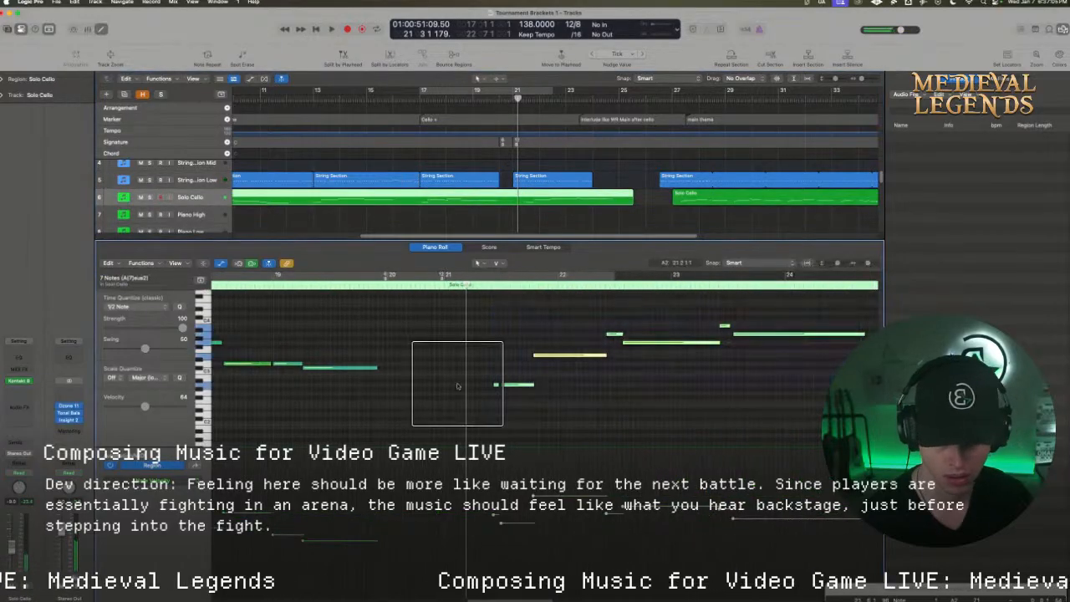
pyautogui.moveTo(519, 385); pyautogui.dragTo(461, 386)
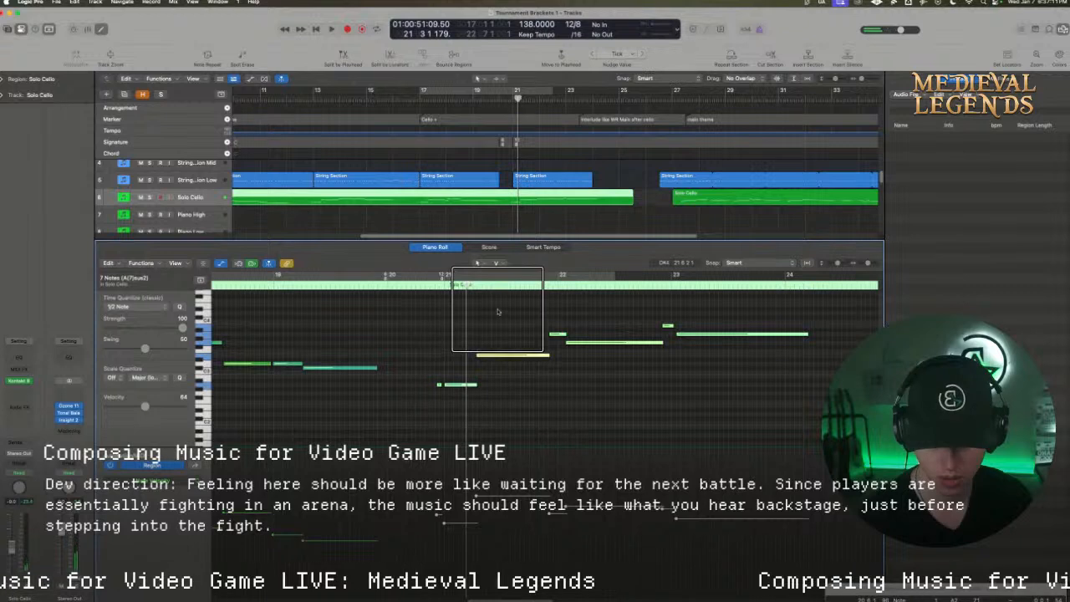
pyautogui.press('space')
pyautogui.click(443, 90)
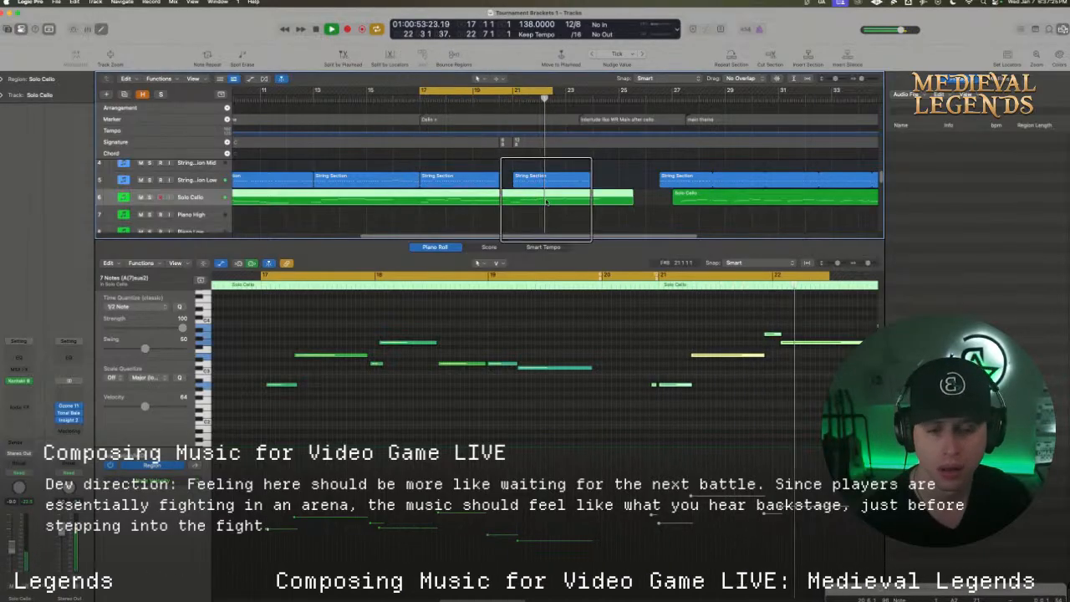
# Move the second Piano Sketch region of the Cello + section to the start of bar 21 and replay from bar 17
pyautogui.press('space')
pyautogui.scroll(-3, 546, 201)
pyautogui.moveTo(509, 209); pyautogui.dragTo(526, 207)
pyautogui.press('space')
# Extend the String Section Low region from bar 17 to the start of bar 21 and raise its six bar 20 notes by a whole tone
pyautogui.scroll(2, 518, 180)
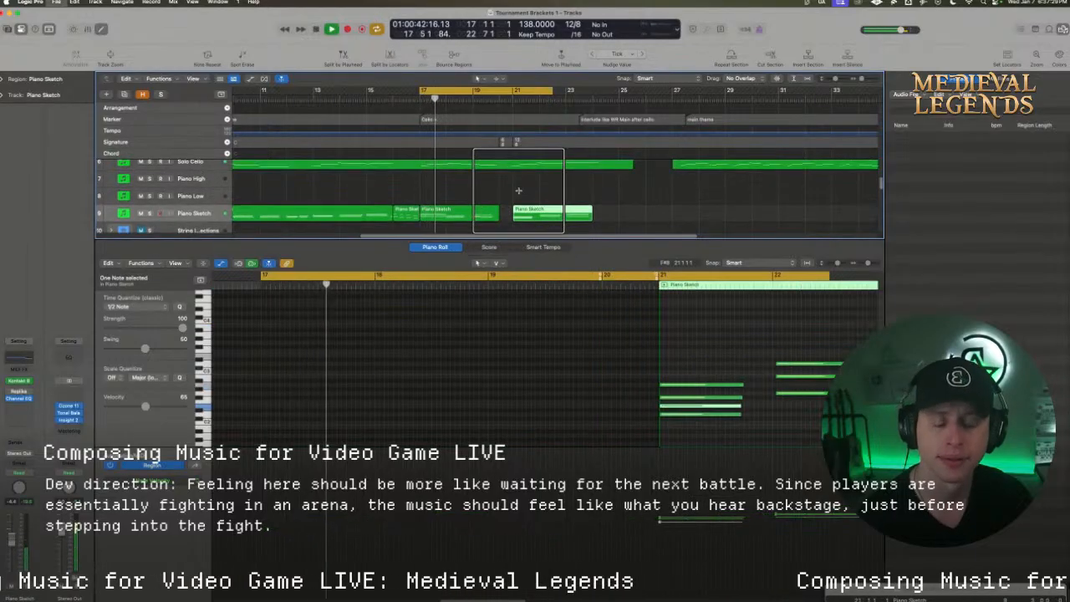
pyautogui.scroll(2, 518, 193)
pyautogui.moveTo(491, 165); pyautogui.dragTo(511, 166)
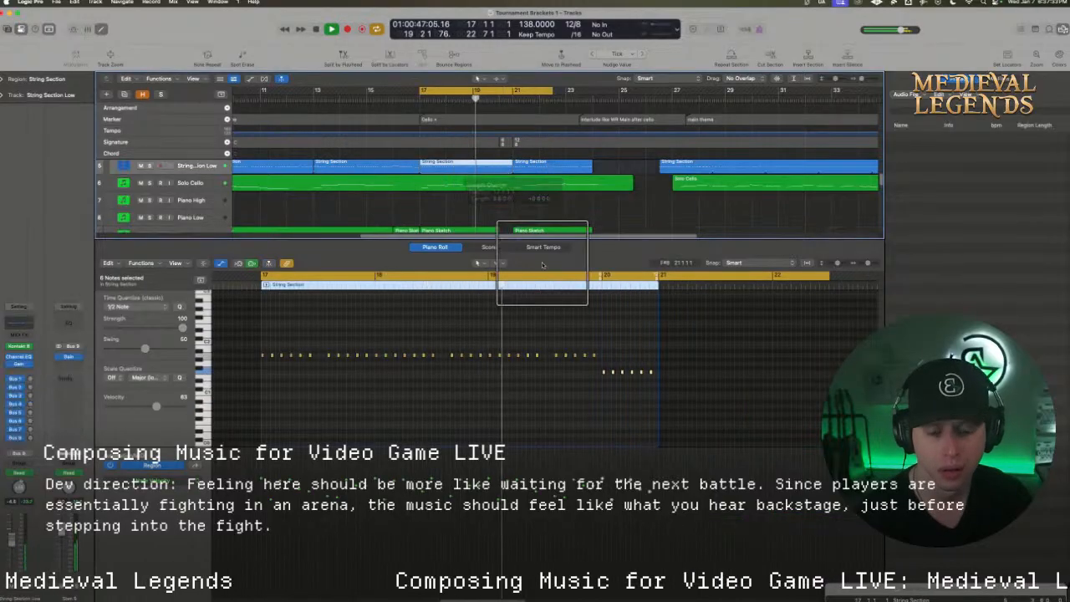
pyautogui.moveTo(671, 391); pyautogui.dragTo(599, 367)
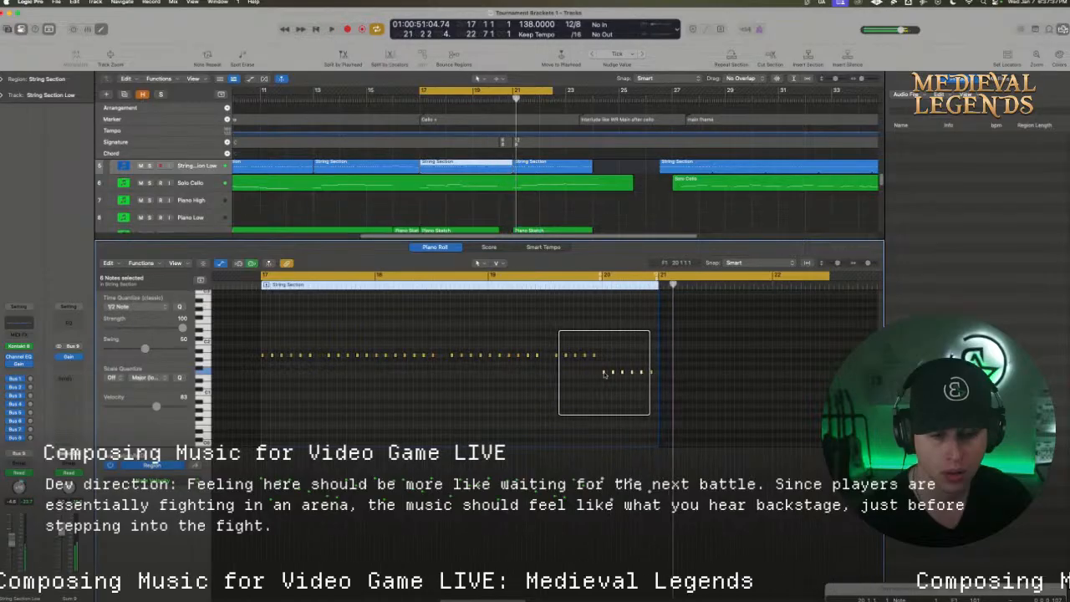
pyautogui.moveTo(603, 373); pyautogui.dragTo(606, 364)
# Play the passage from bar 17 with cycling turned off and check the String Section Low region at bar 21
pyautogui.press('space')
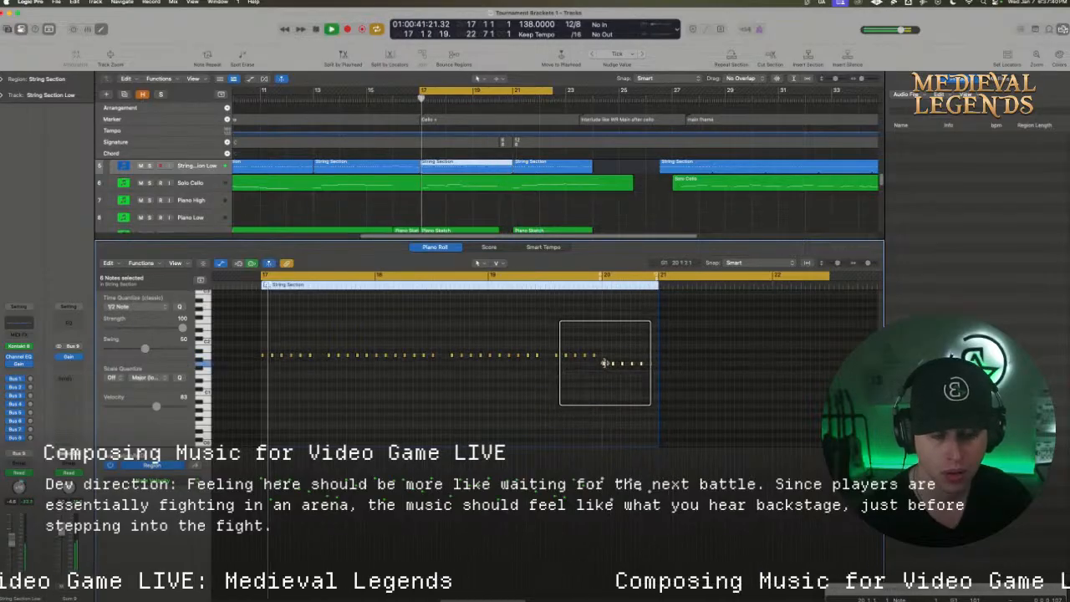
pyautogui.click(616, 276)
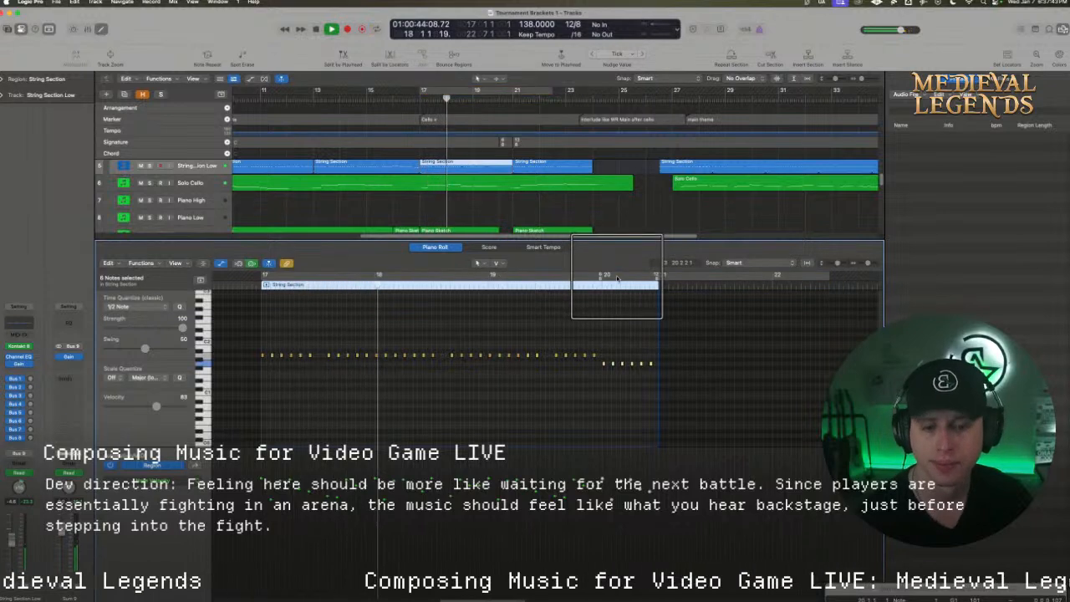
pyautogui.click(554, 170)
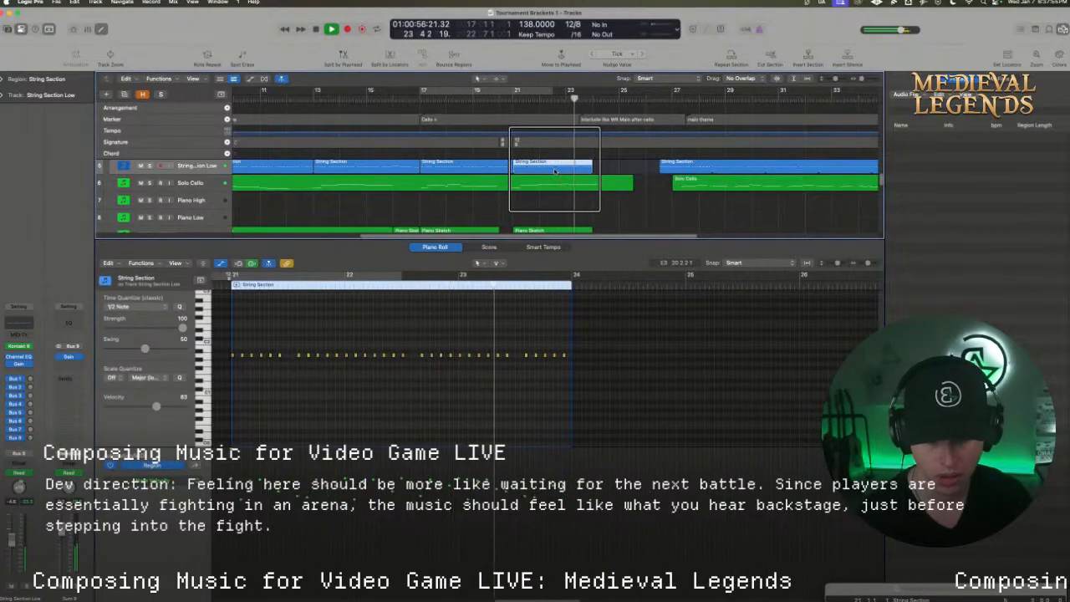
# Stop playback and move the start of the Interlude marker to bar 24, where the String Section Low region ends
pyautogui.press('space')
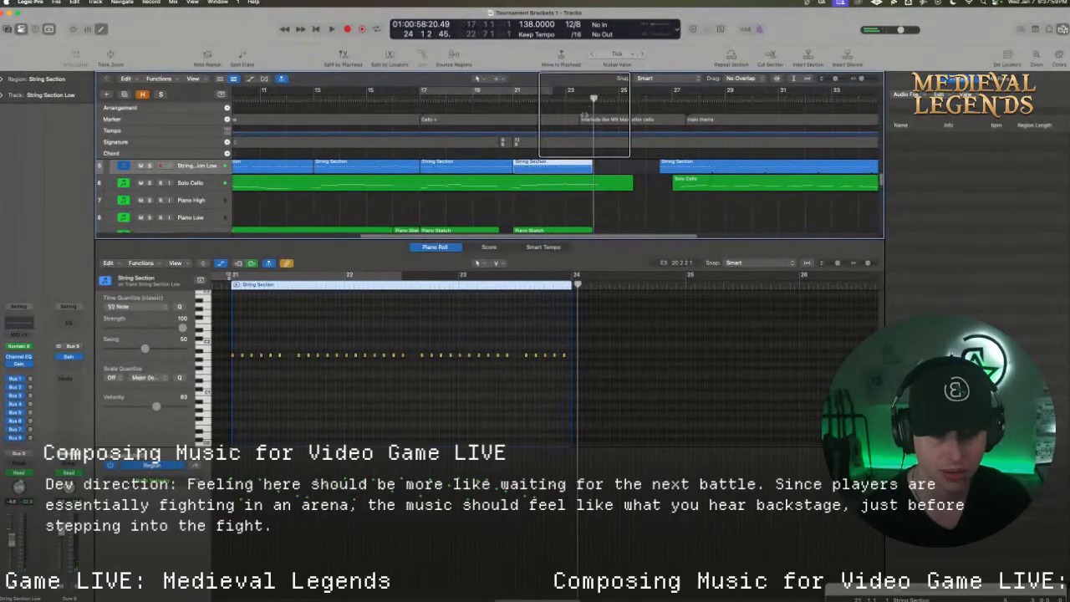
pyautogui.click(592, 119)
pyautogui.moveTo(593, 122); pyautogui.dragTo(595, 122)
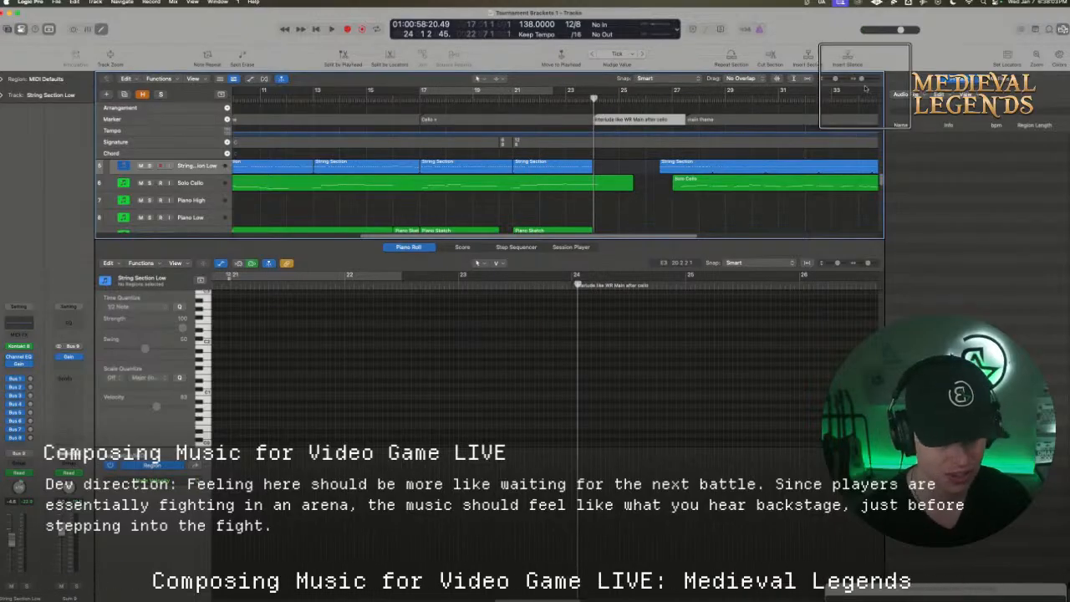
# Set the cycle range to bars 9 to 26 and listen from the Cello Theme onward
pyautogui.moveTo(862, 79); pyautogui.dragTo(859, 79)
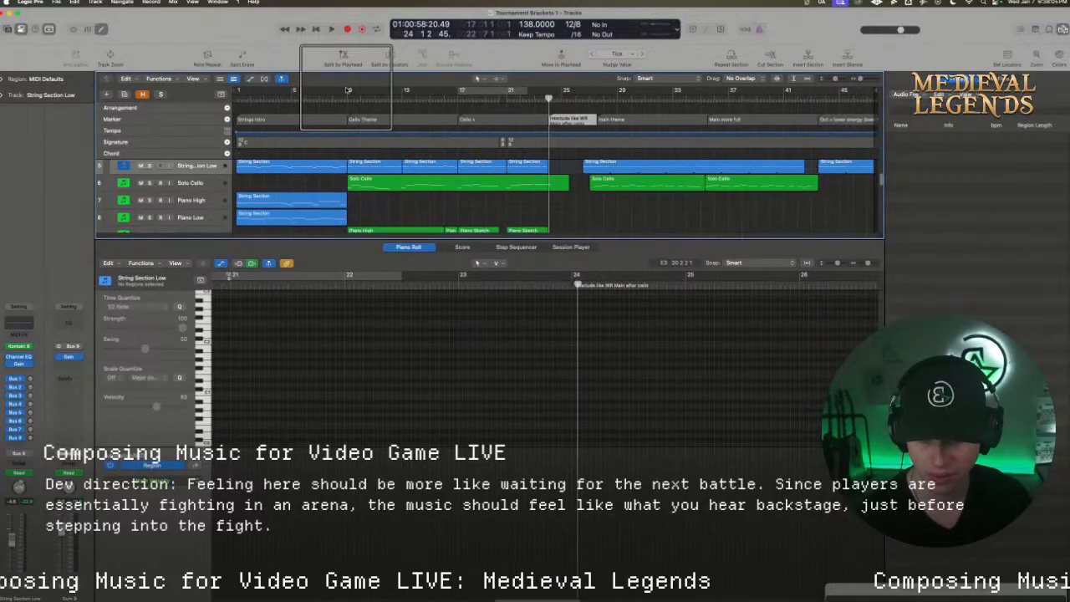
pyautogui.moveTo(349, 89); pyautogui.dragTo(567, 100)
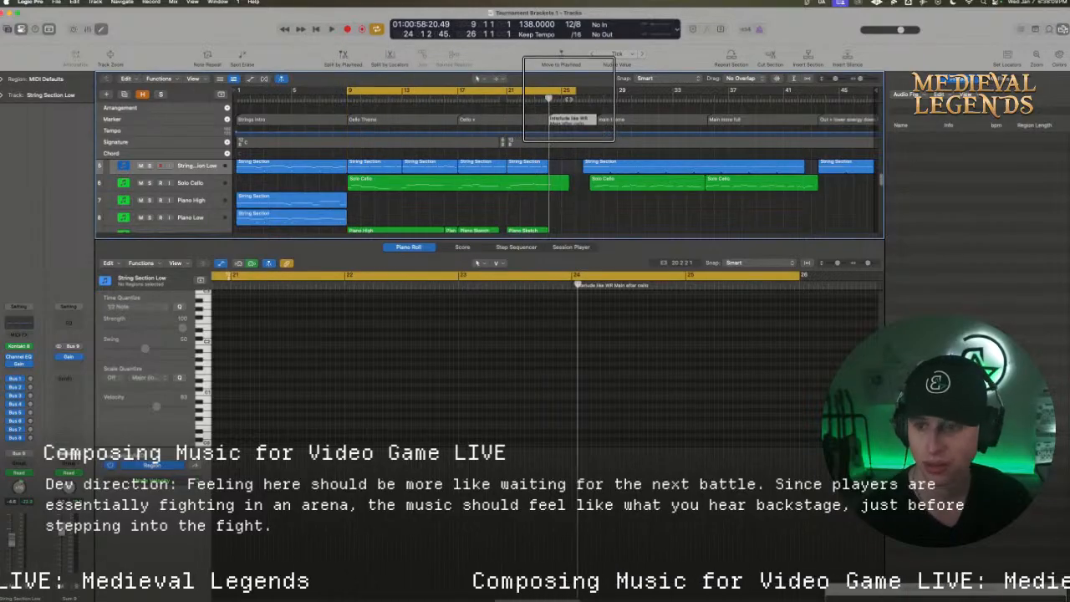
pyautogui.press('space')
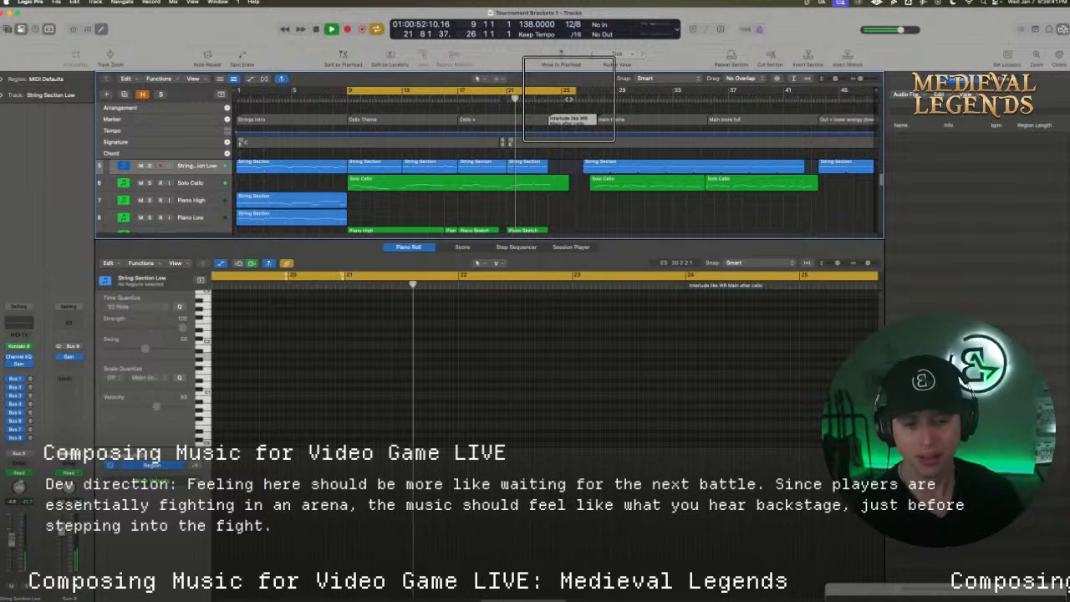
# Open the short Piano Sketch region at bar 16 for editing and turn cycling off
pyautogui.scroll(-1, 455, 201)
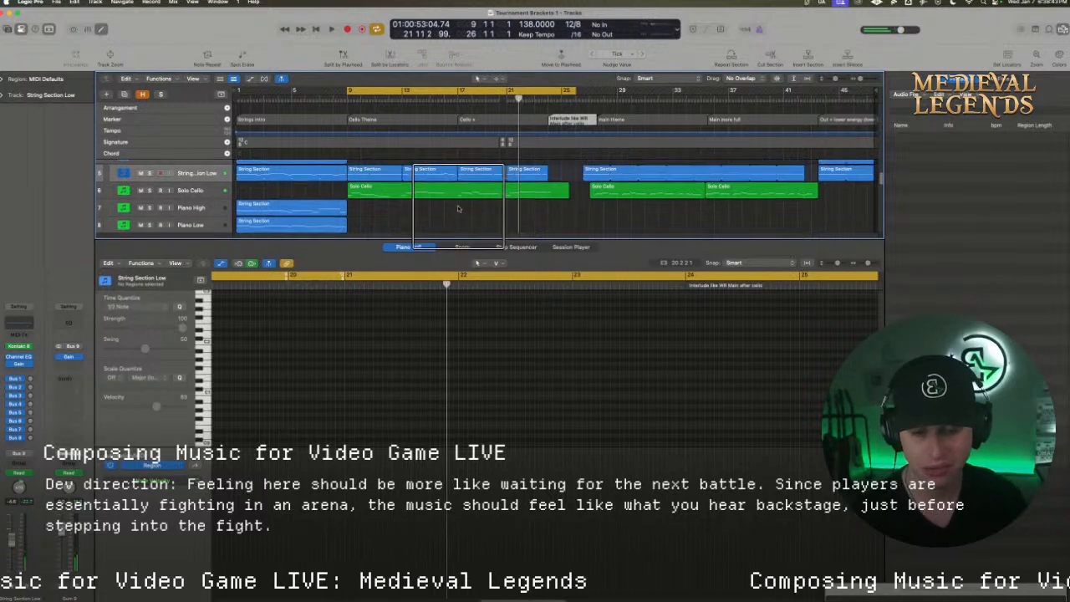
pyautogui.click(452, 219)
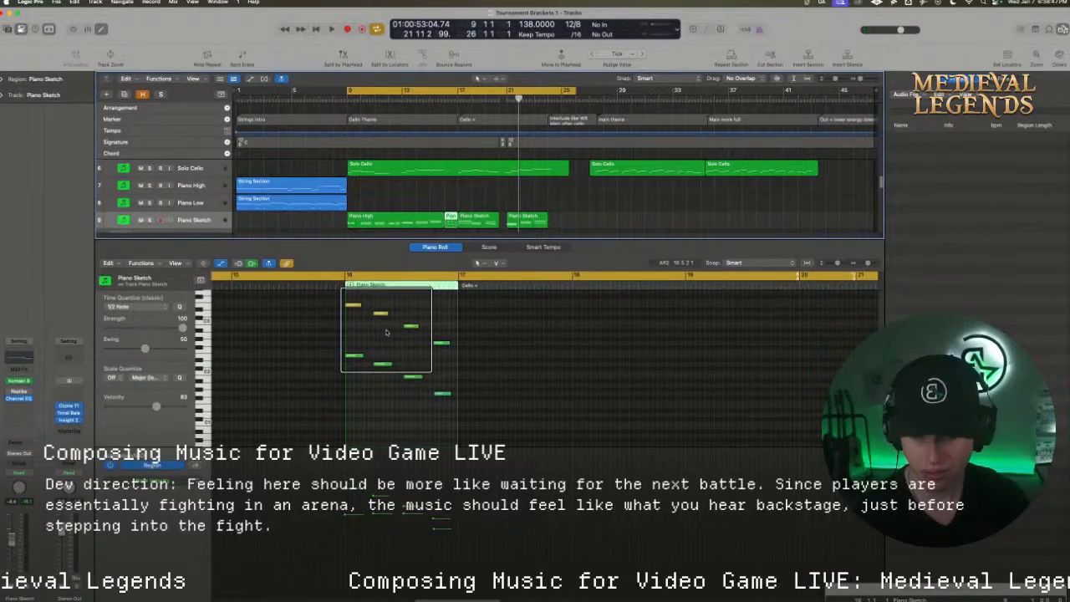
pyautogui.scroll(1, 386, 332)
pyautogui.click(349, 276)
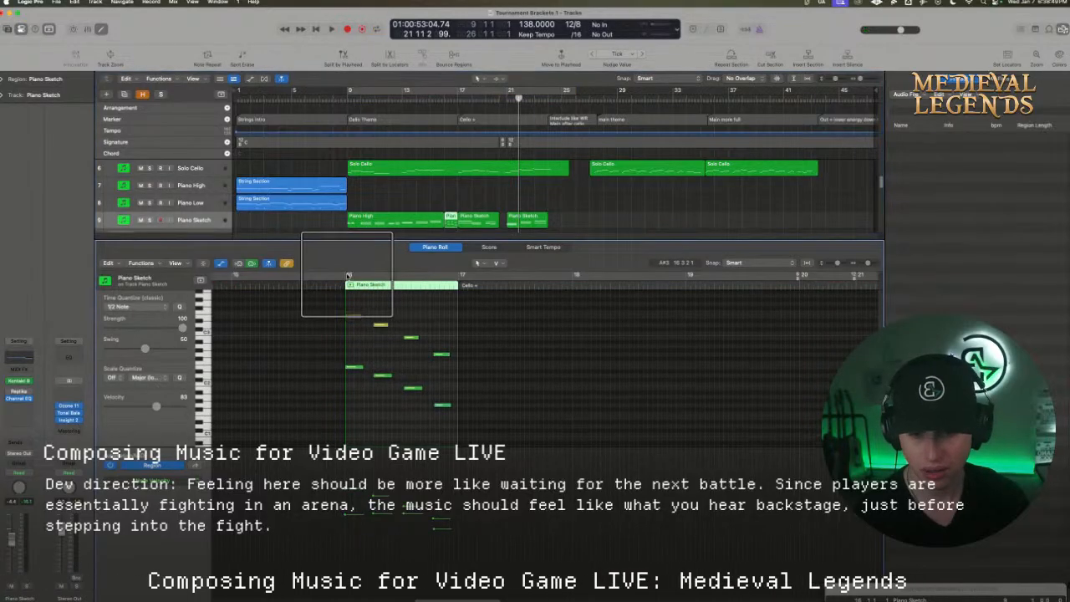
# Loop bar 16 for playback and open the String Section Low region that ends at bar 17 for editing
pyautogui.click(348, 275)
pyautogui.scroll(1, 439, 167)
pyautogui.press('space')
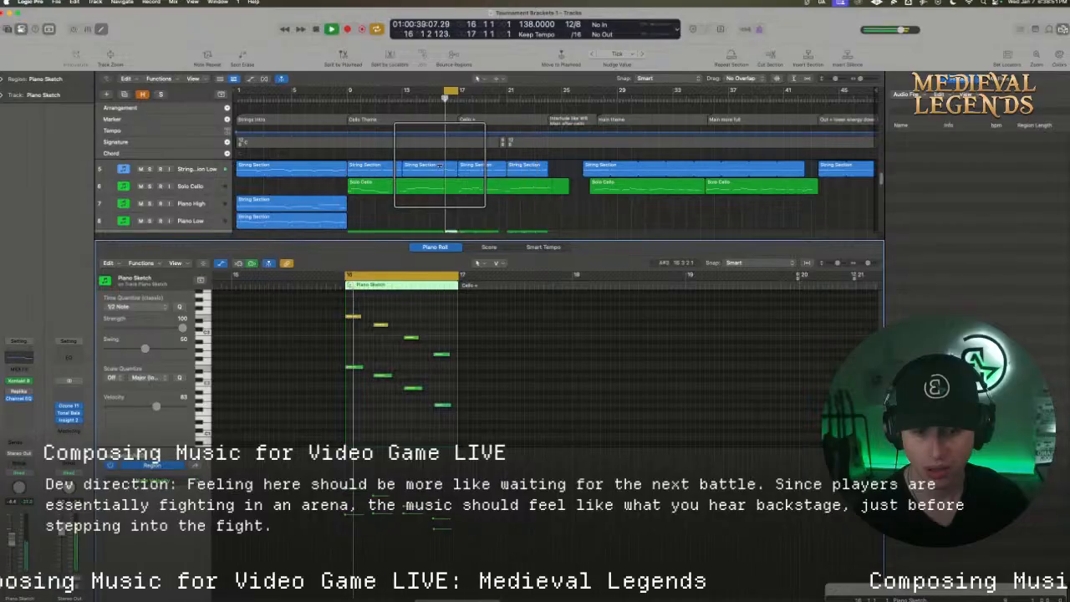
pyautogui.click(439, 166)
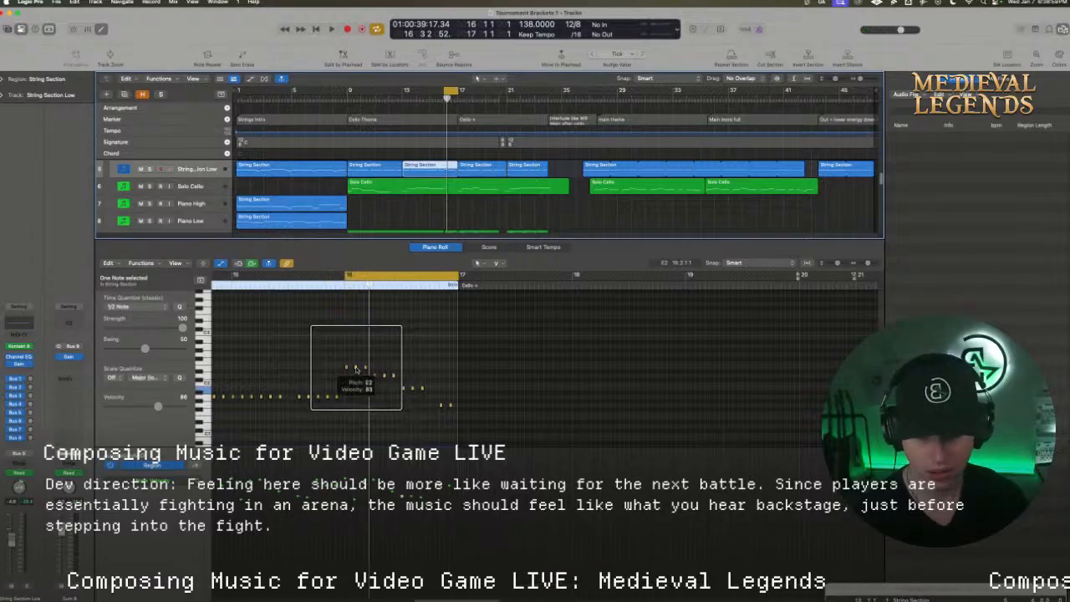
# Raise the second and third notes in each of bar 16's first two low-string groups and audition the bar
pyautogui.moveTo(356, 369)
pyautogui.mouseDown()
pyautogui.moveTo(355, 356)
pyautogui.moveTo(365, 356)
pyautogui.mouseUp()
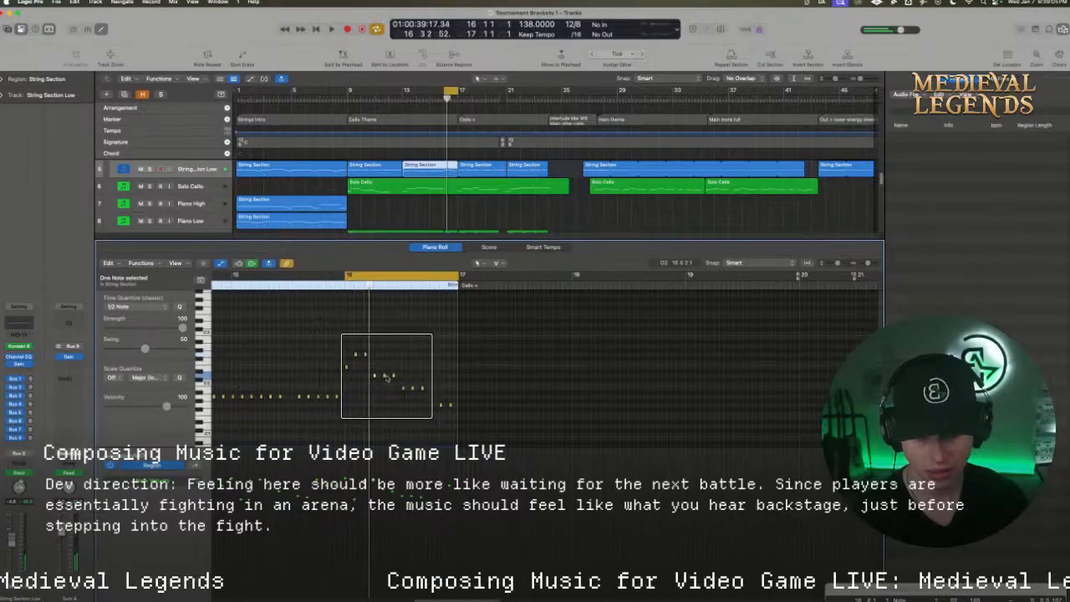
pyautogui.moveTo(384, 375); pyautogui.dragTo(384, 358)
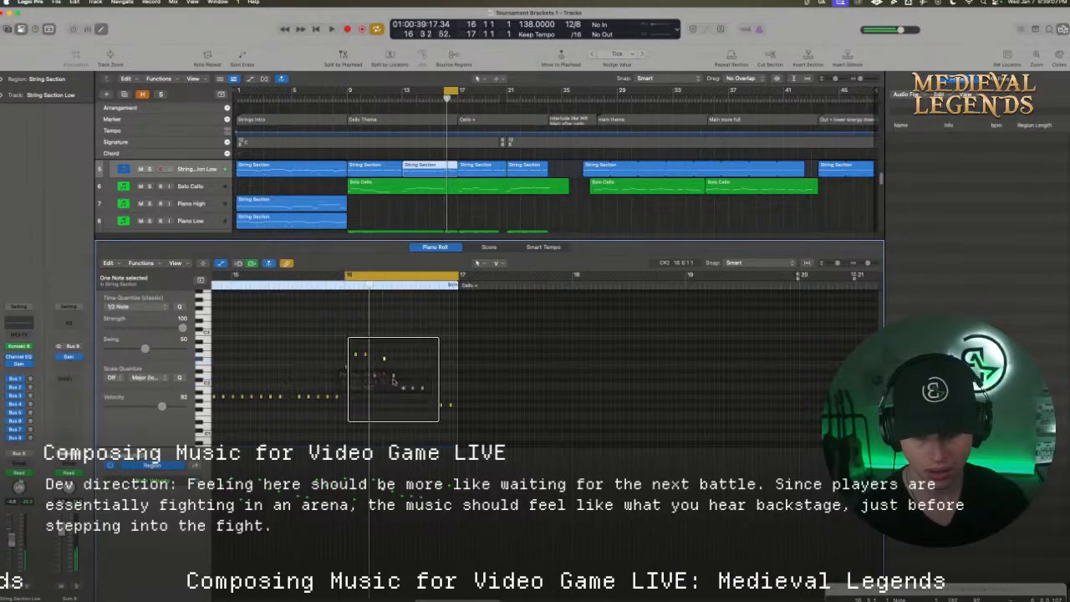
pyautogui.press('space')
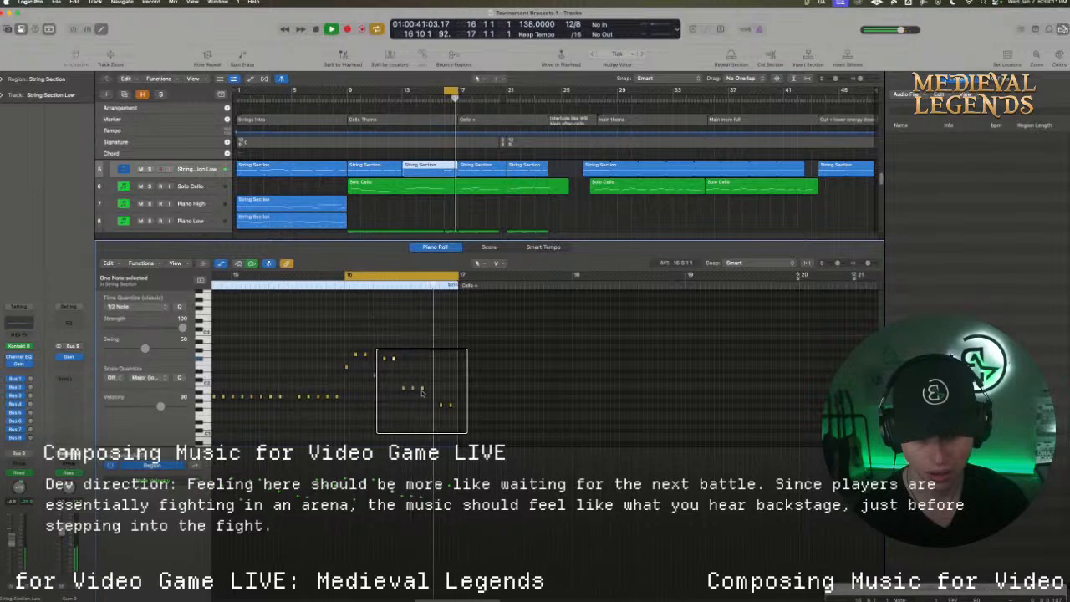
# Raise the last two notes of bar 16's third low-string group and audition the change
pyautogui.press('space')
pyautogui.moveTo(412, 388); pyautogui.dragTo(423, 378)
pyautogui.press('space')
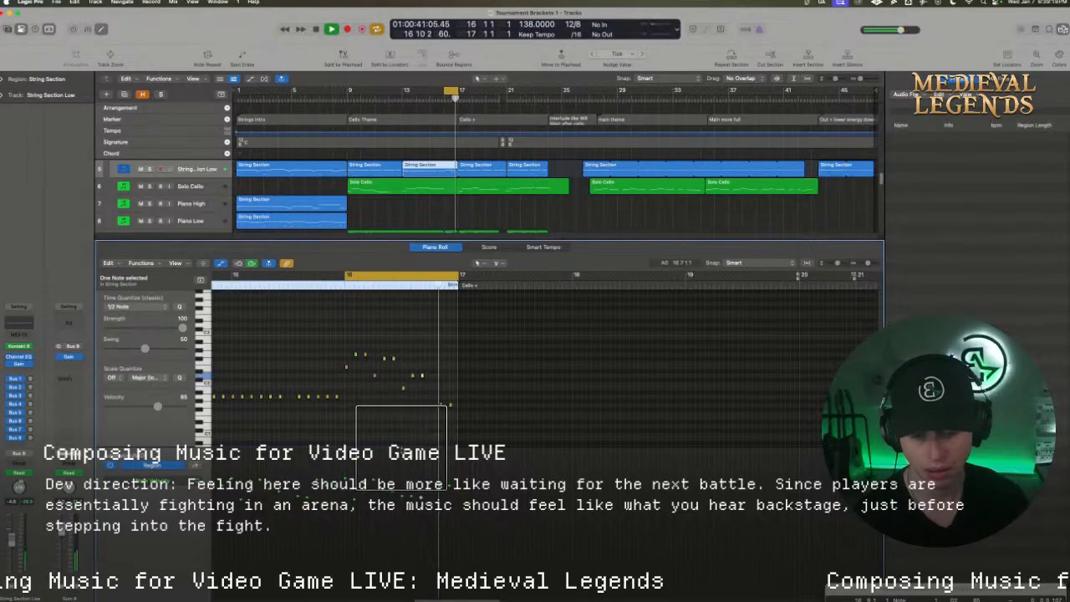
# Lower the low-string note at position 16 11 1 1 to E1 and audition the bar
pyautogui.press('space')
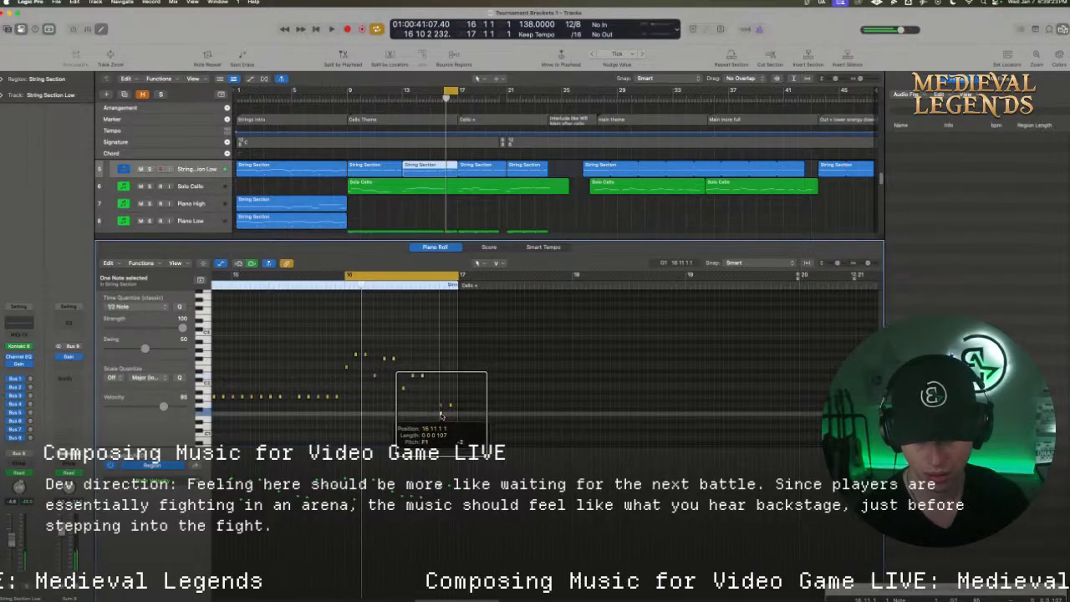
pyautogui.press('space')
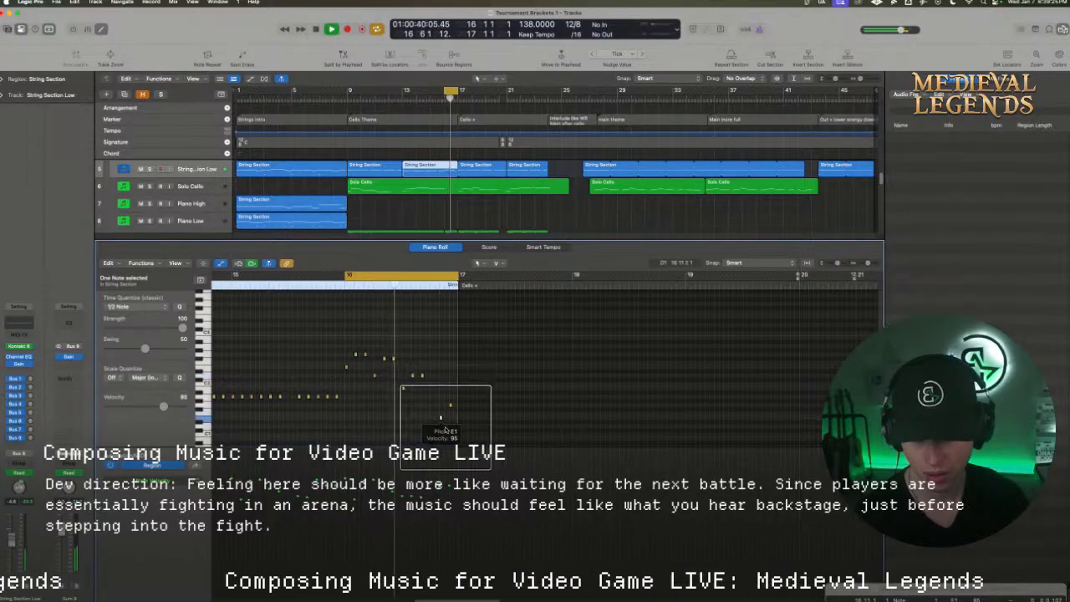
pyautogui.press('space')
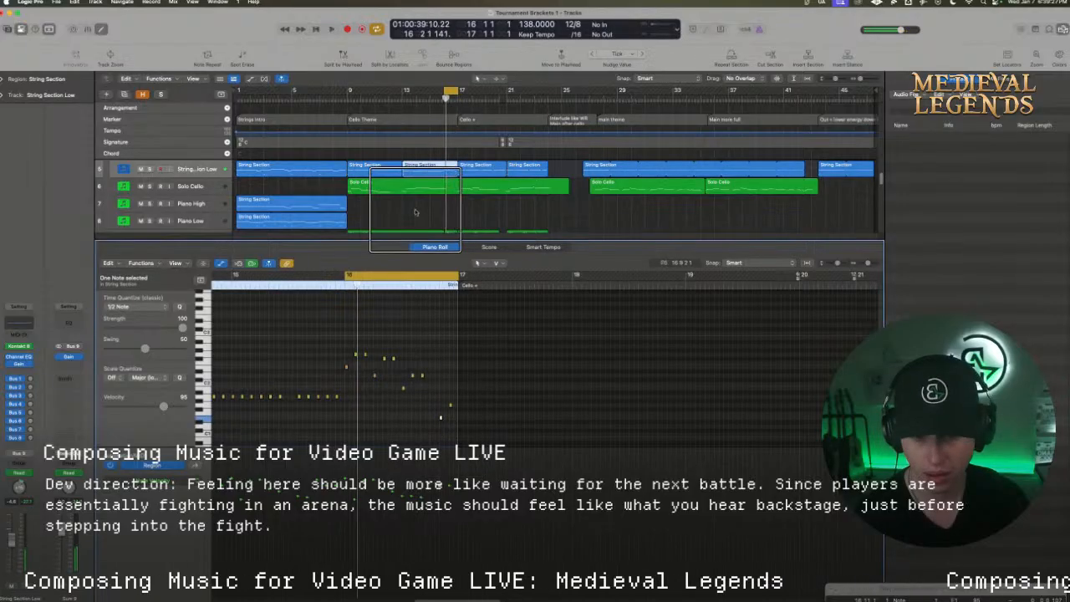
# Delete the short Piano Sketch region at bar 16 and listen to the looped bar without it
pyautogui.scroll(-1, 421, 207)
pyautogui.scroll(-1, 421, 206)
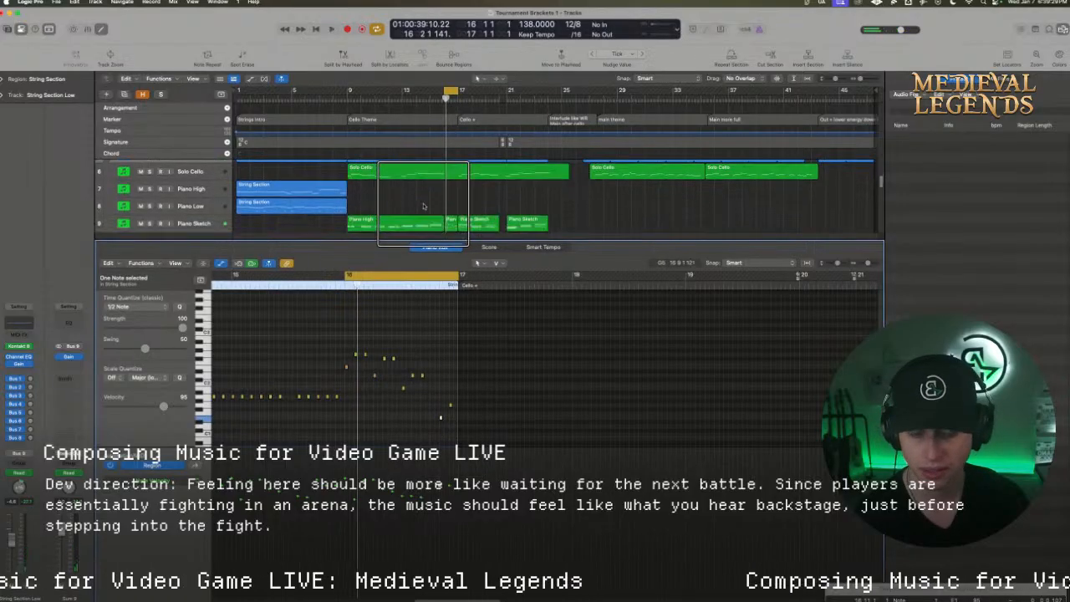
pyautogui.click(448, 223)
pyautogui.press('Delete')
pyautogui.press('space')
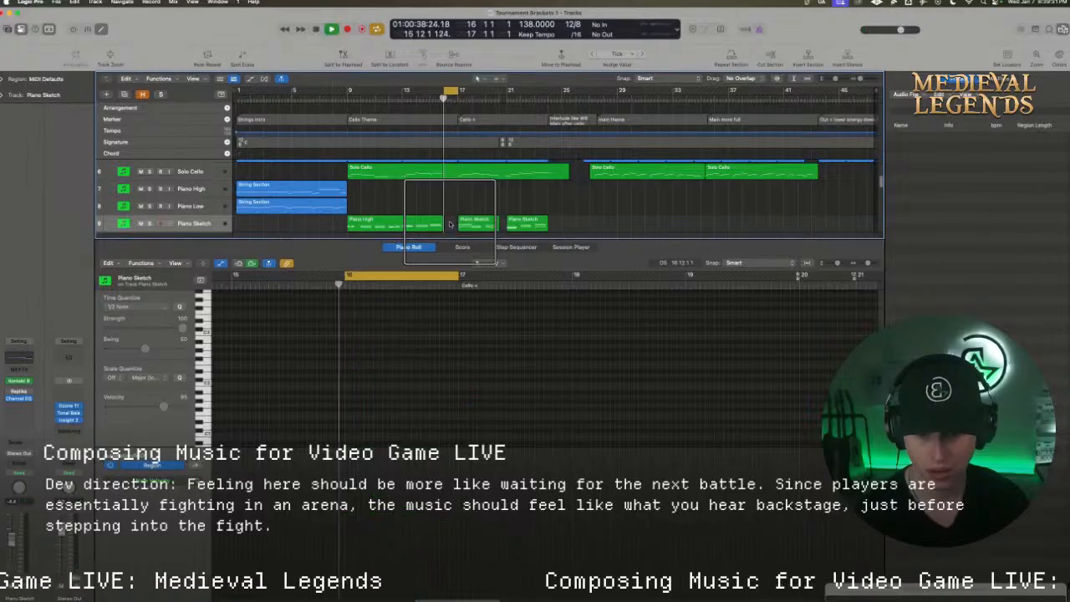
pyautogui.scroll(2, 445, 222)
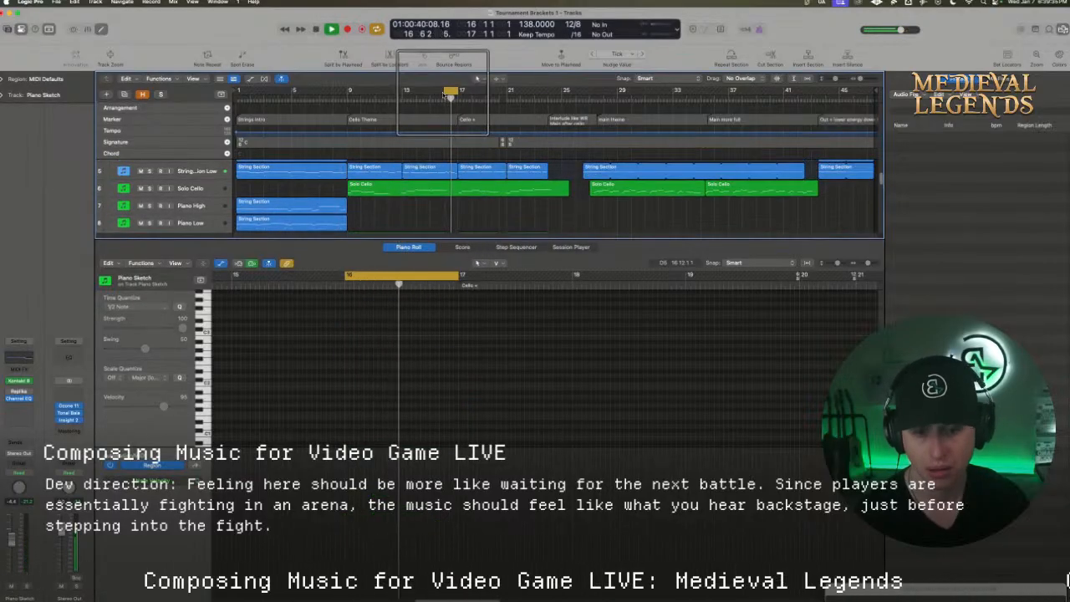
pyautogui.press('space')
# Turn cycling off and listen to the transition into bar 16 from partway through bar 15
pyautogui.click(449, 91)
pyautogui.click(439, 98)
pyautogui.press('space')
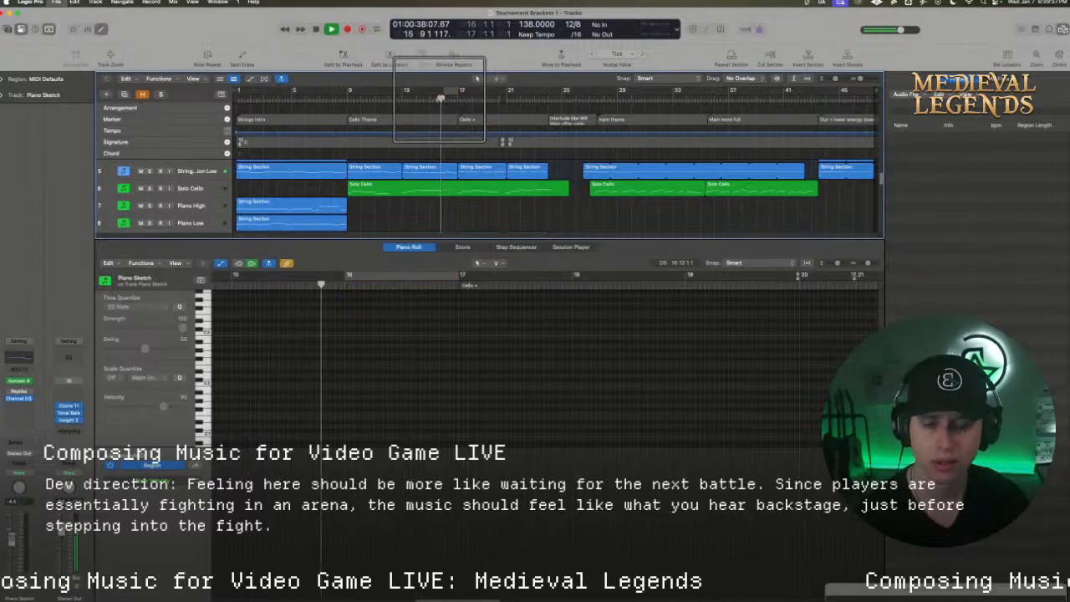
pyautogui.press('space')
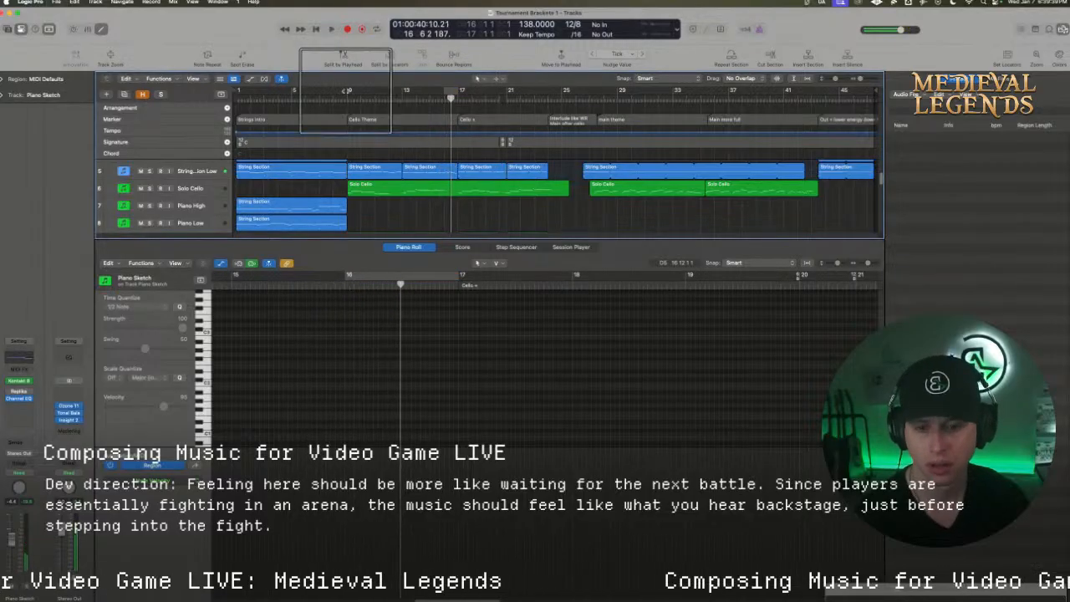
# Set the cycle range to bars 9 to 25 and play from the Cello Theme
pyautogui.moveTo(350, 90); pyautogui.dragTo(560, 100)
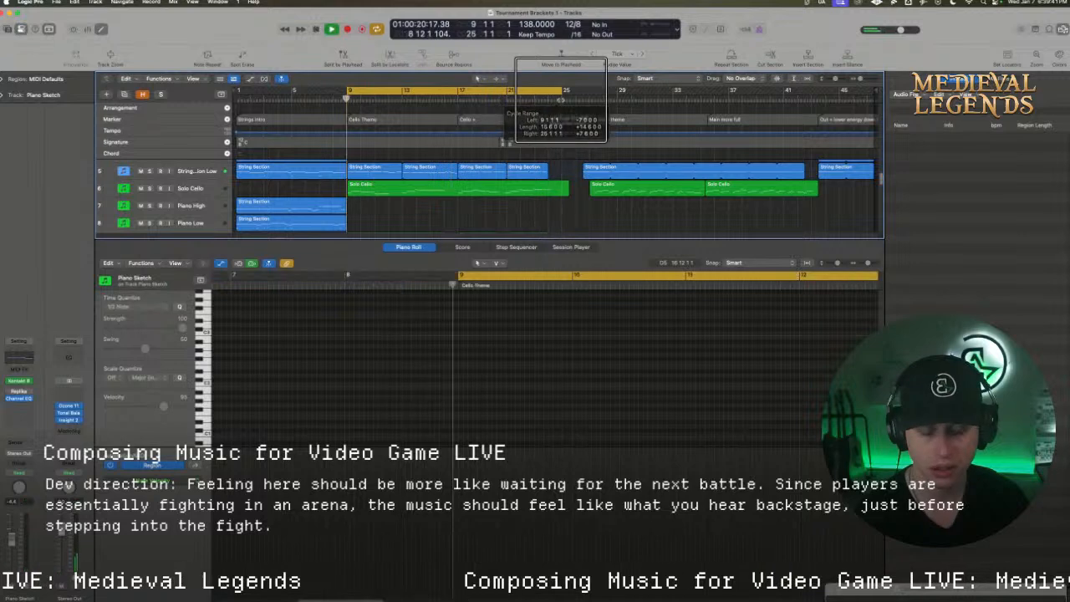
pyautogui.press('space')
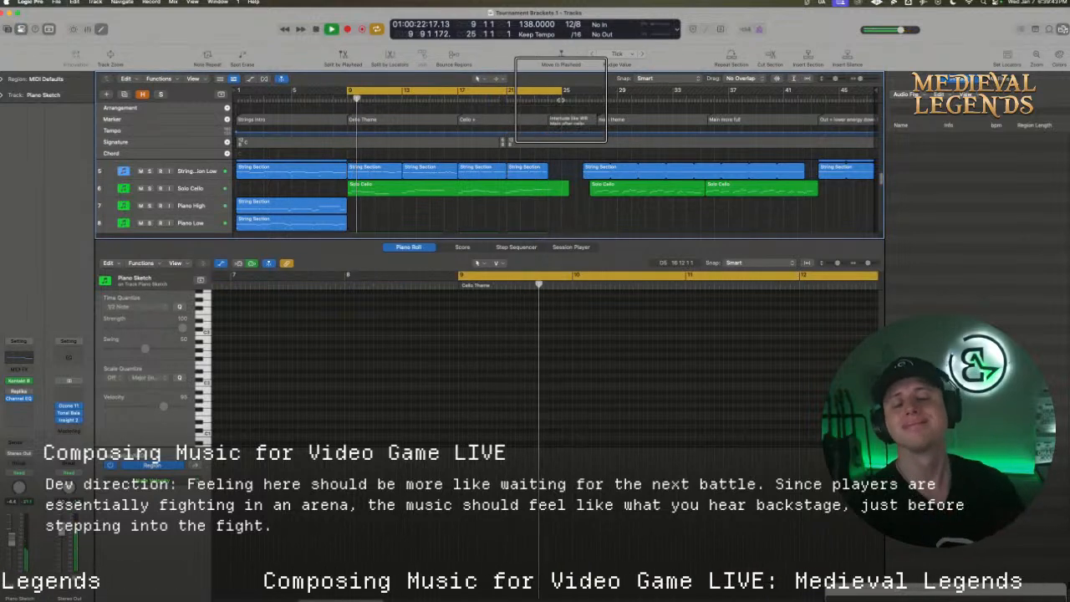
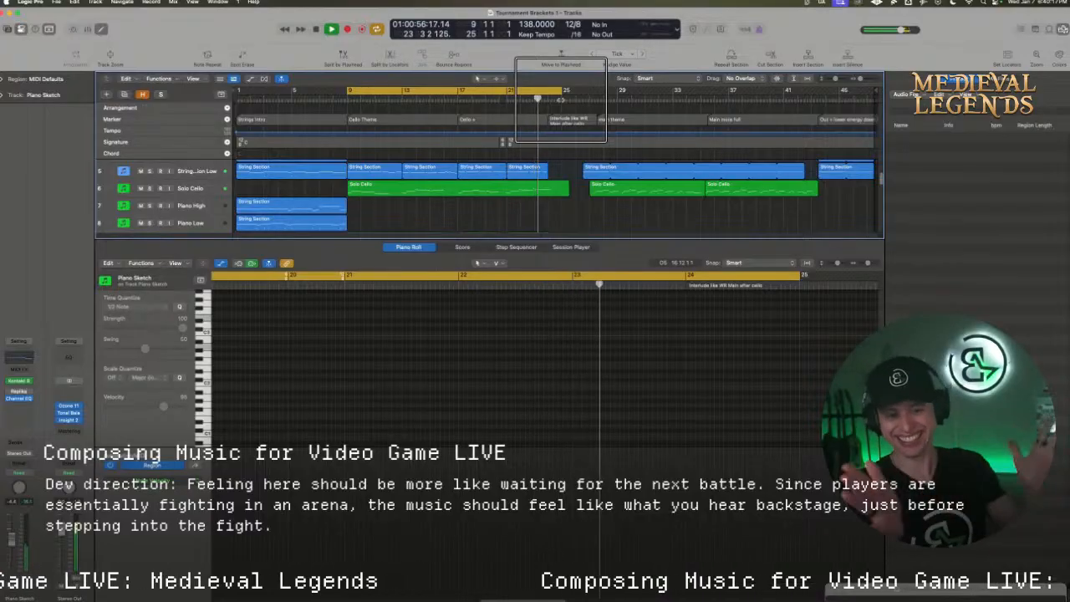
# Stop playback, minimise both browser windows covering the project, and enlarge the tracks area to show the tracks below Piano Low
pyautogui.press('space')
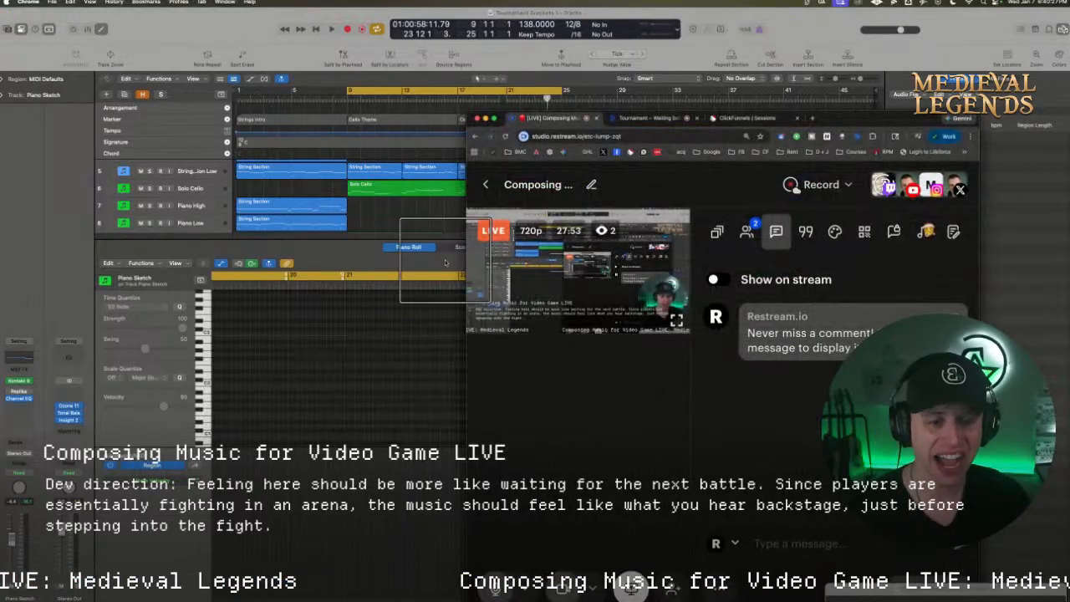
pyautogui.moveTo(600, 229)
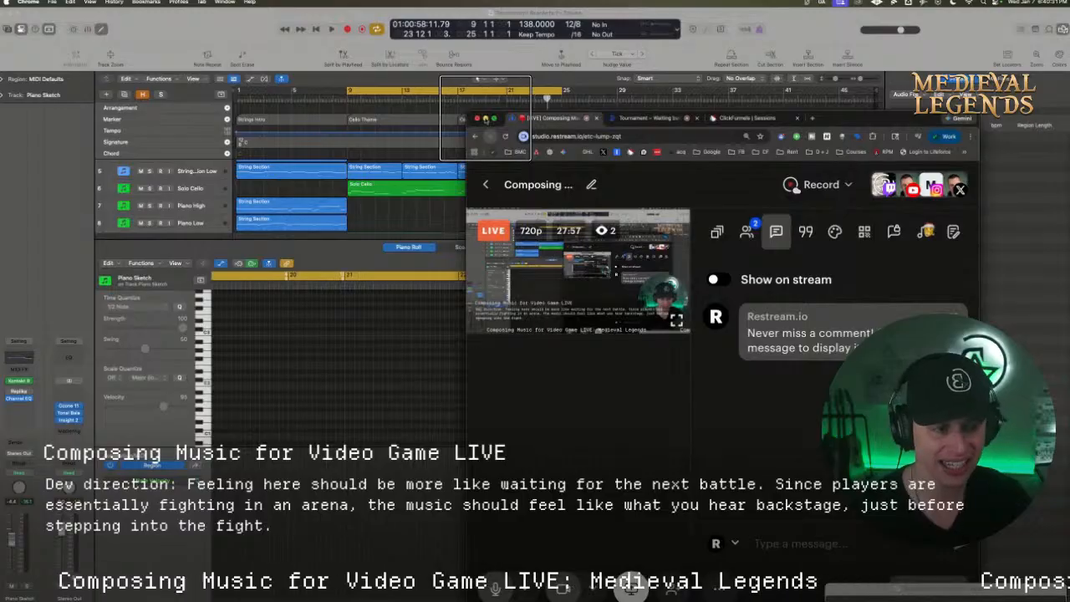
pyautogui.click(485, 118)
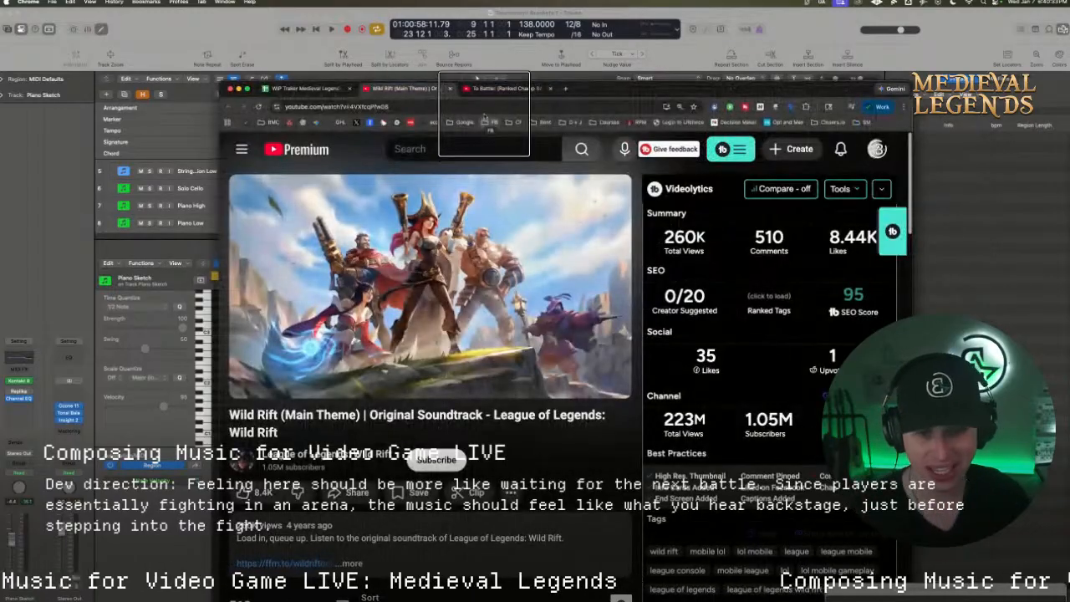
pyautogui.moveTo(599, 88); pyautogui.dragTo(663, 269)
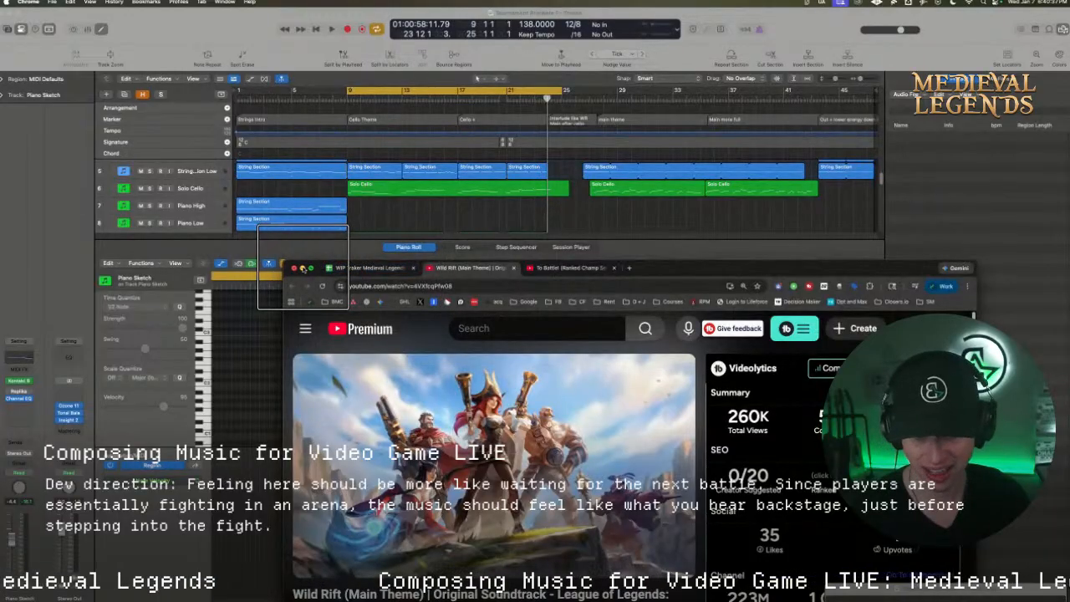
pyautogui.click(303, 268)
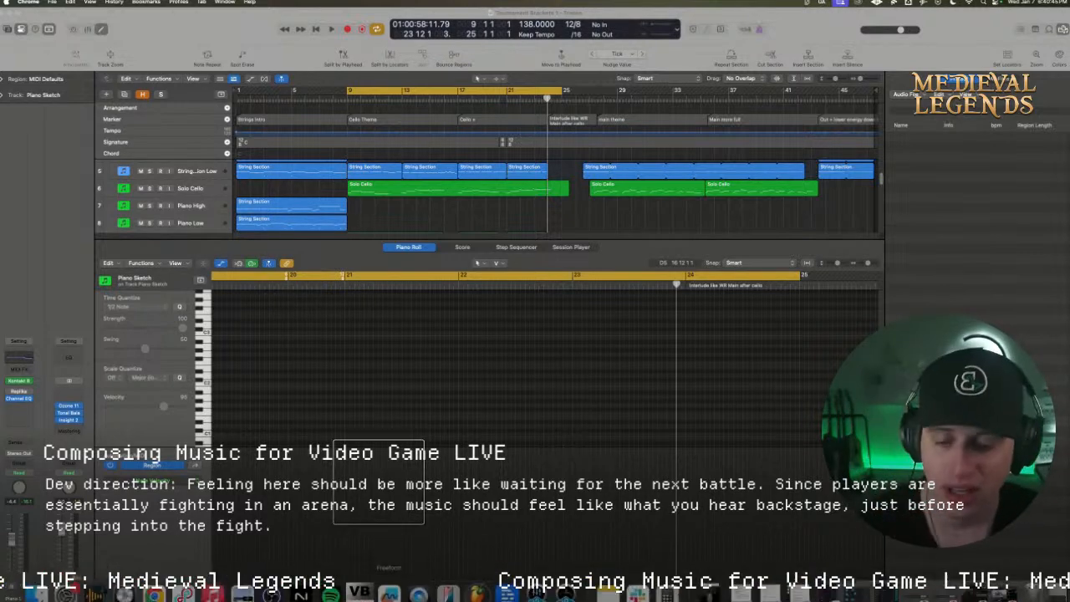
pyautogui.click(369, 239)
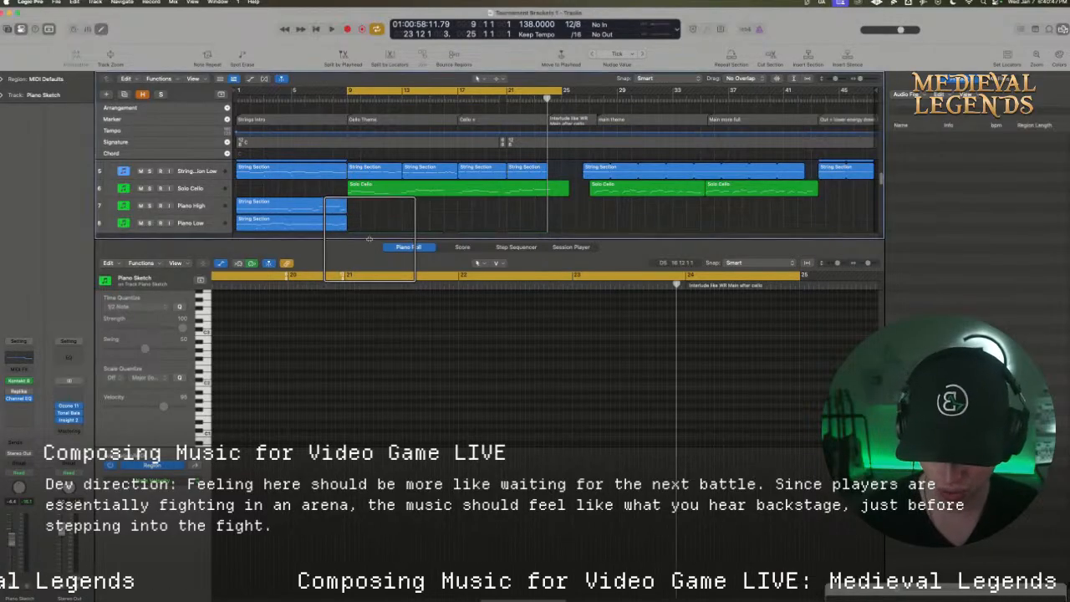
pyautogui.moveTo(368, 239); pyautogui.dragTo(371, 389)
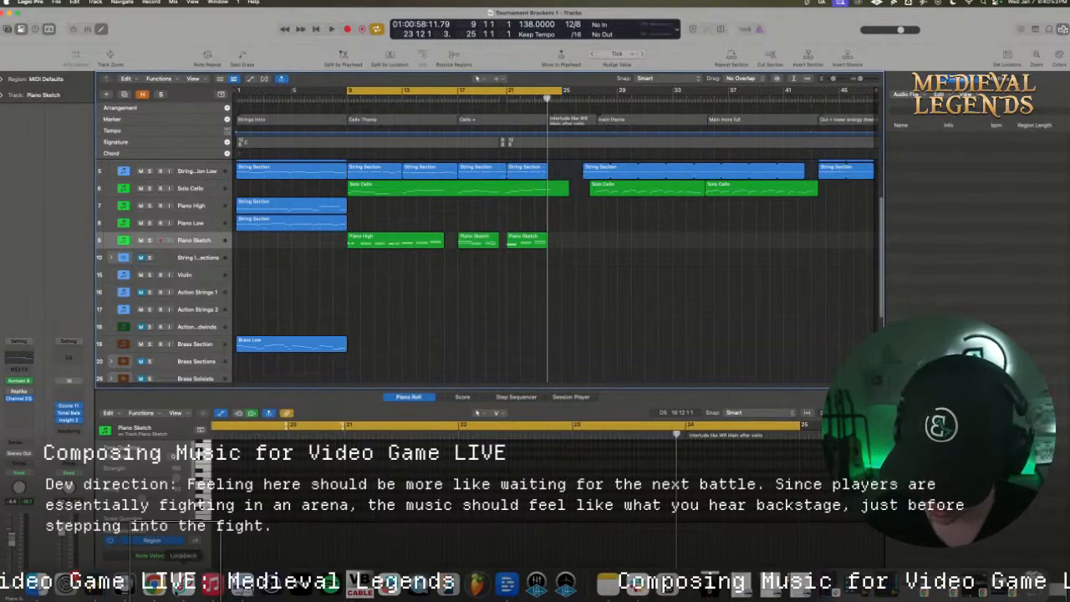
# Switch to Chrome and sample the reference track "To Battle! (Ranked Champ Select)" from about 0:26
pyautogui.click(157, 577)
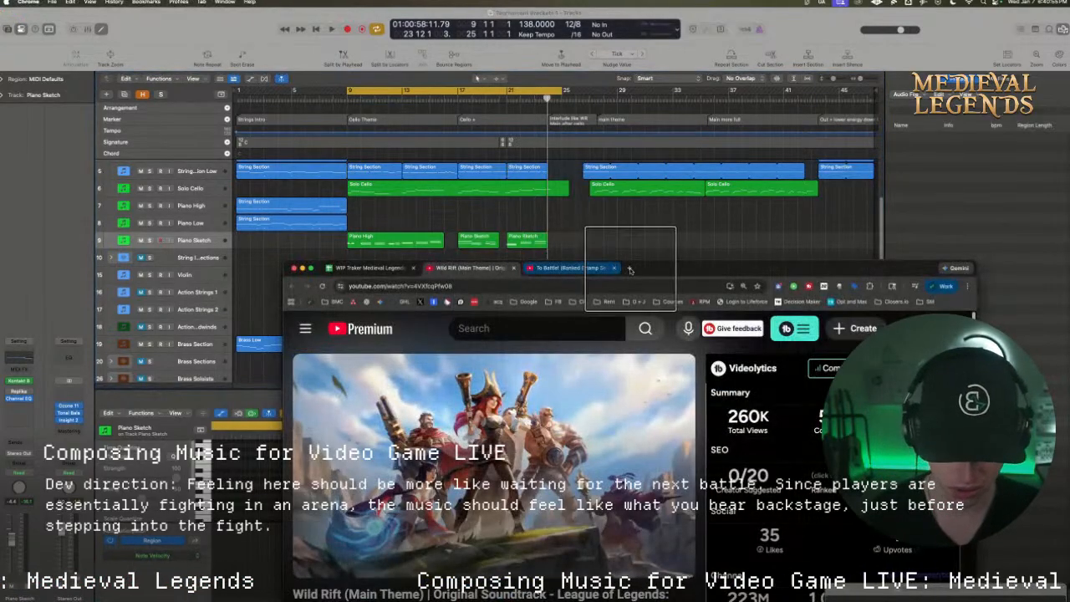
pyautogui.moveTo(648, 268); pyautogui.dragTo(654, 139)
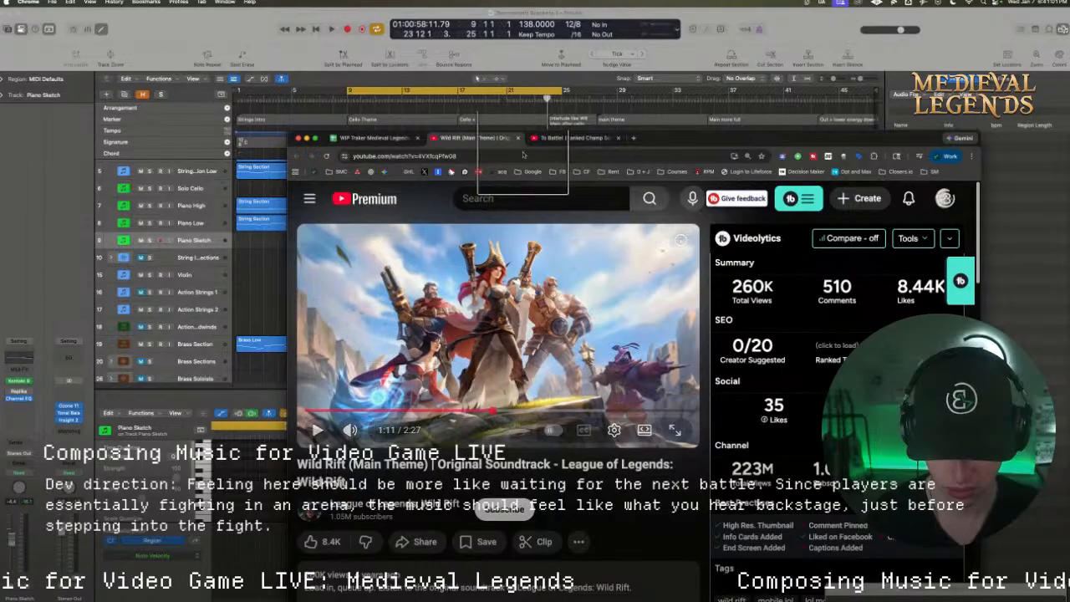
pyautogui.click(574, 137)
pyautogui.click(419, 411)
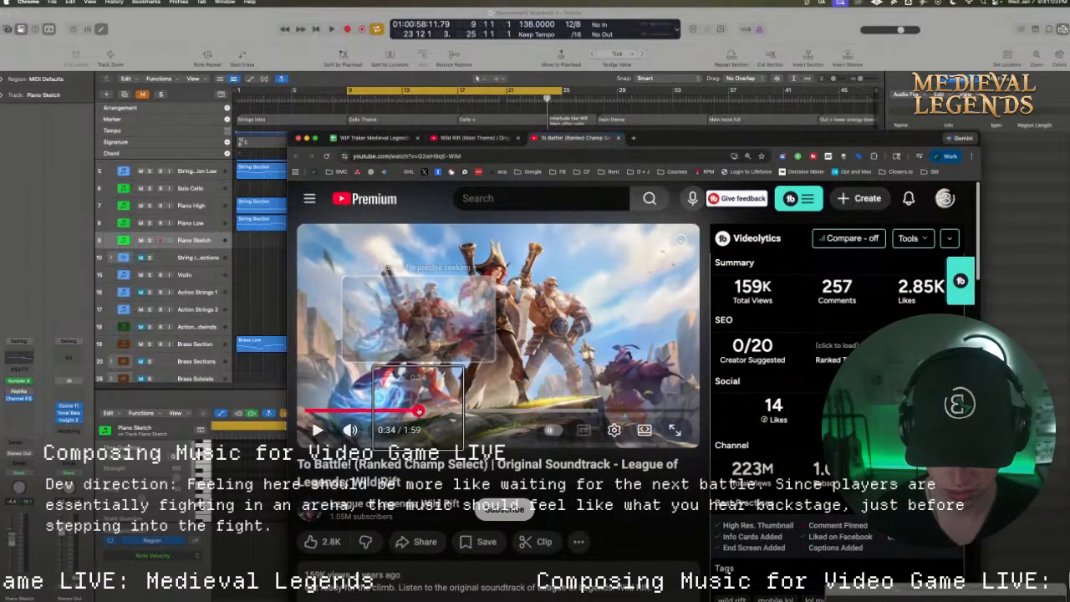
pyautogui.press('space')
pyautogui.click(391, 412)
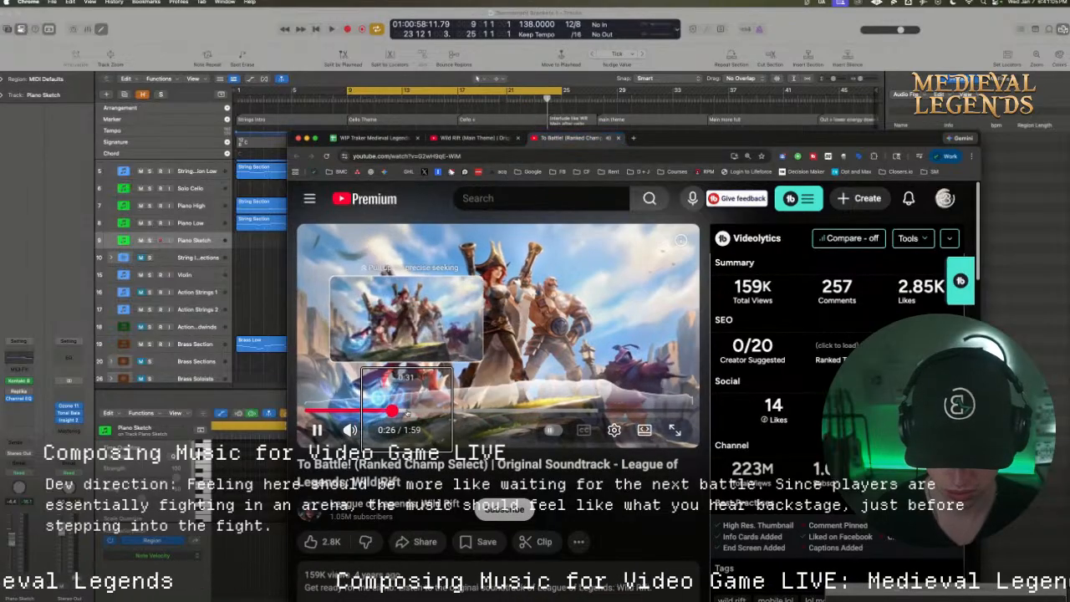
pyautogui.press('space')
# Listen to the reference "Wild Rift (Main Theme)" on YouTube from about 0:41 and pause it at about 1:00
pyautogui.click(474, 137)
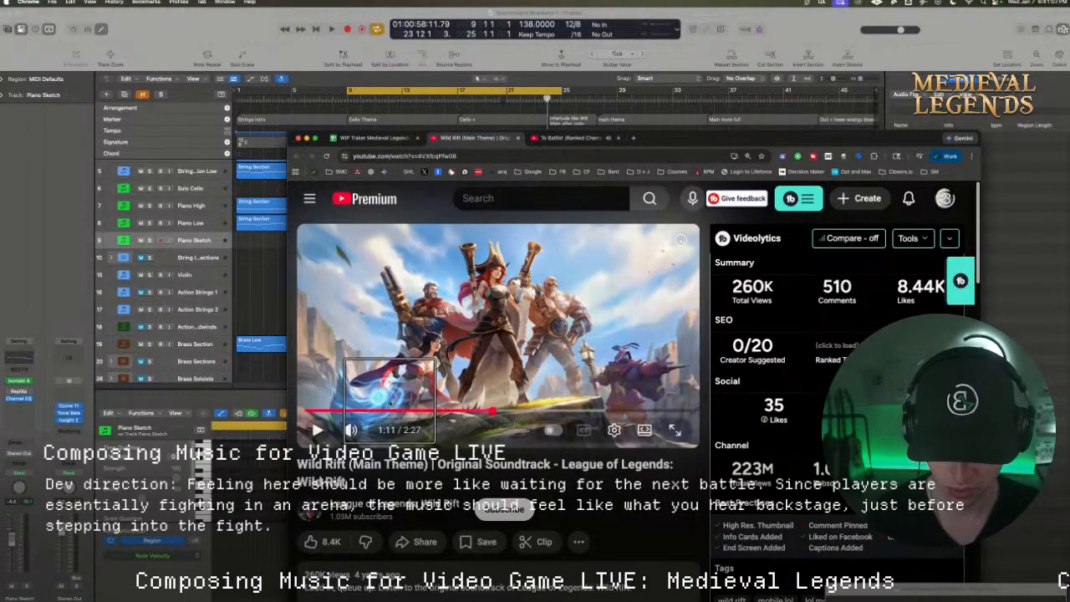
pyautogui.press('space')
pyautogui.moveTo(390, 411); pyautogui.dragTo(408, 412)
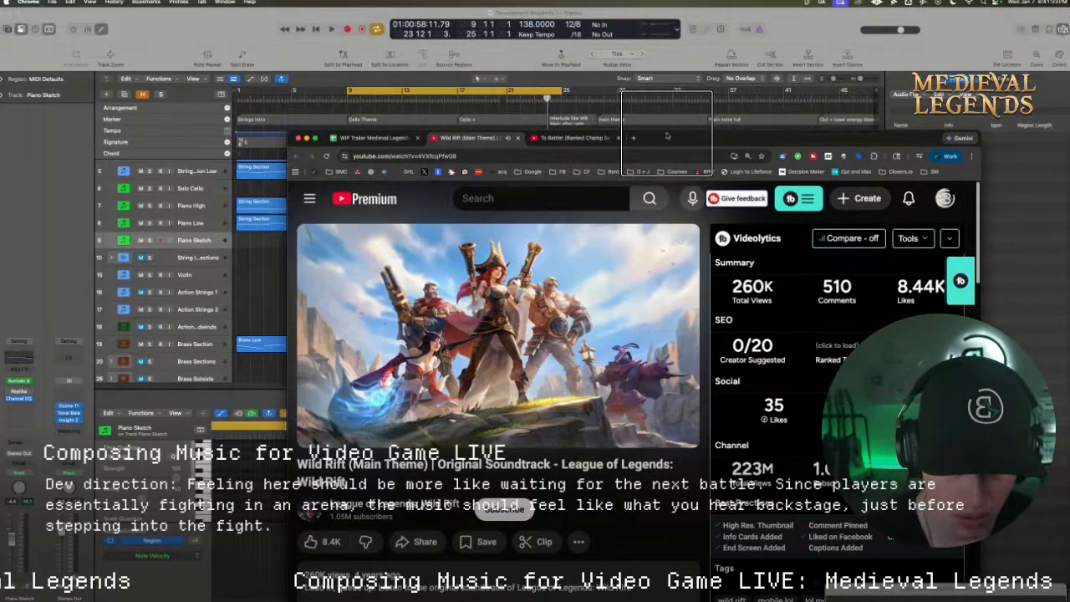
pyautogui.moveTo(668, 138); pyautogui.dragTo(677, 176)
pyautogui.moveTo(435, 448); pyautogui.dragTo(423, 450)
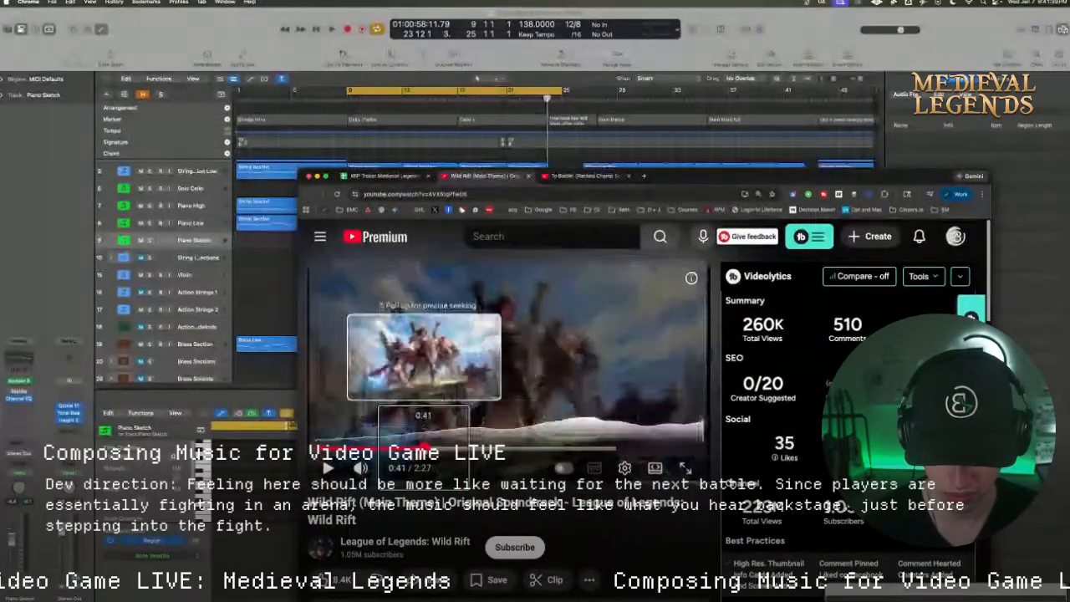
pyautogui.press('space')
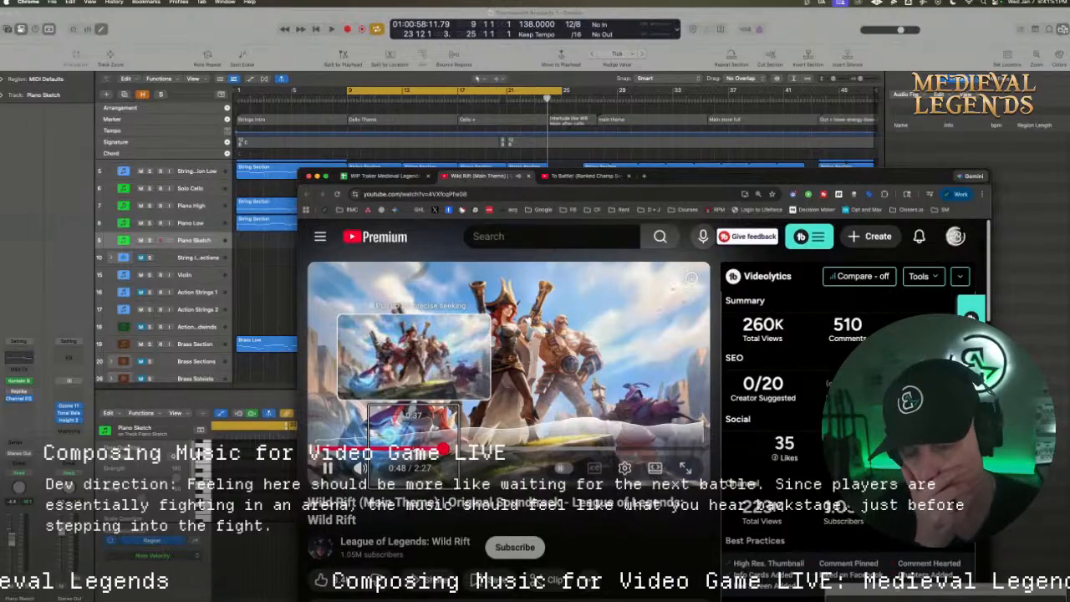
pyautogui.moveTo(676, 176); pyautogui.dragTo(677, 161)
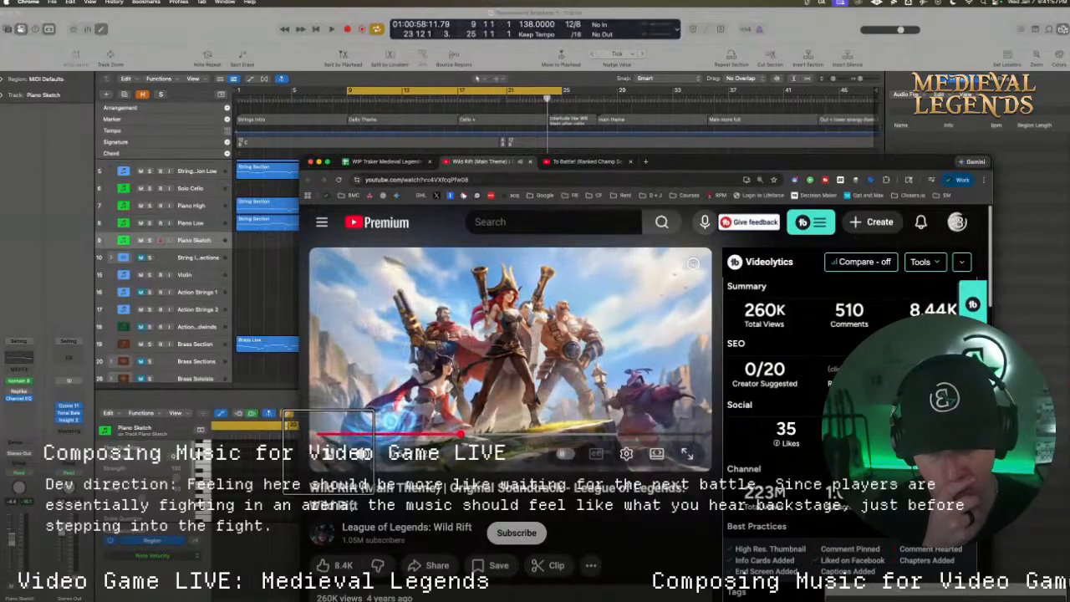
pyautogui.moveTo(674, 164); pyautogui.dragTo(644, 243)
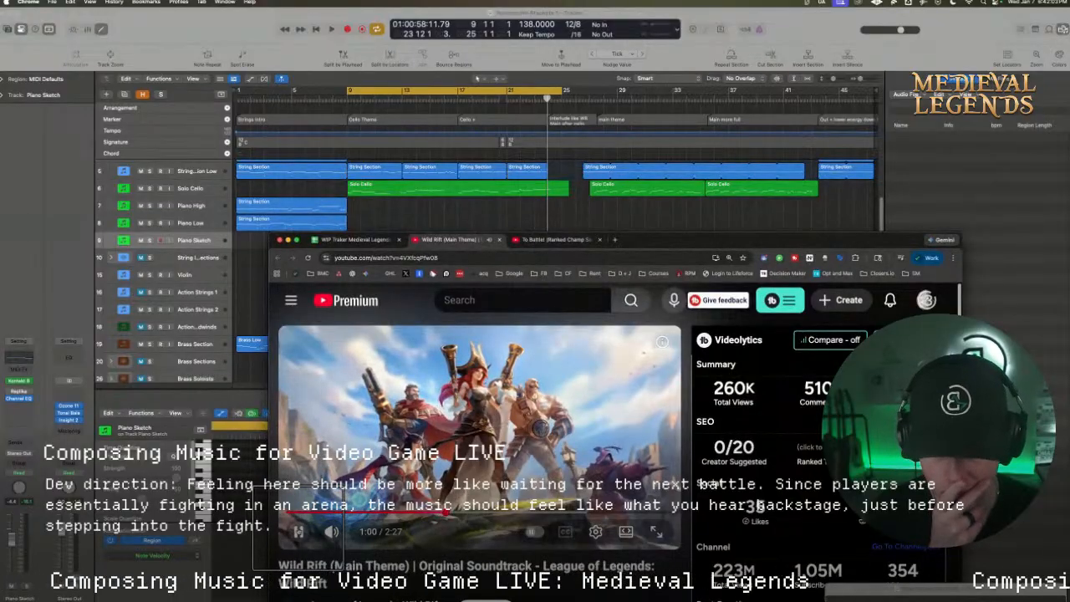
pyautogui.click(298, 530)
# Switch to Logic Pro and shorten the bar 17 marker's name to "counter melodies"
pyautogui.click(477, 120)
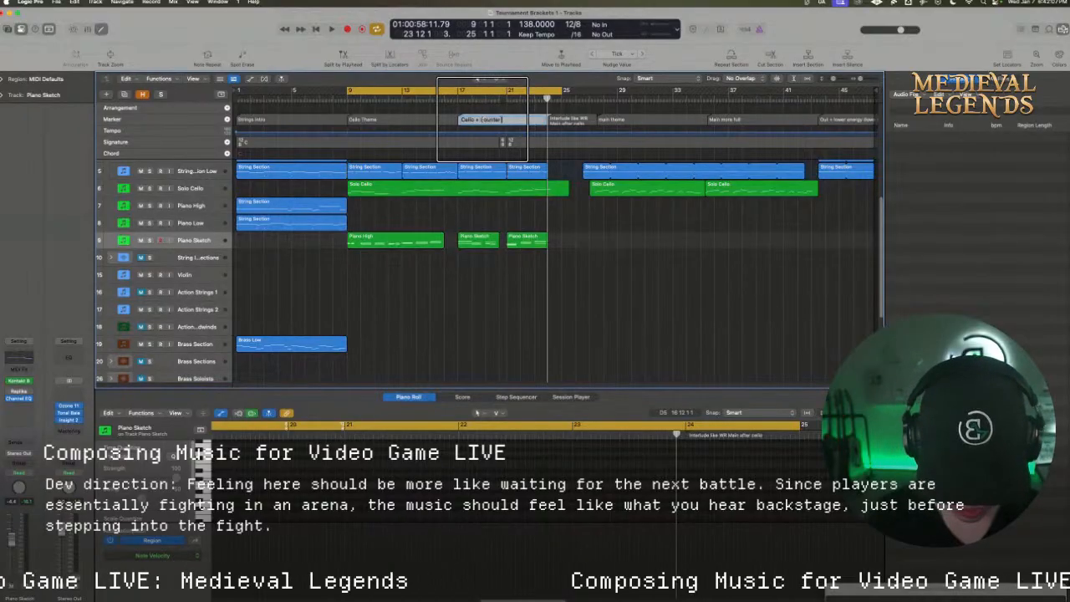
pyautogui.click(595, 225)
pyautogui.click(474, 120)
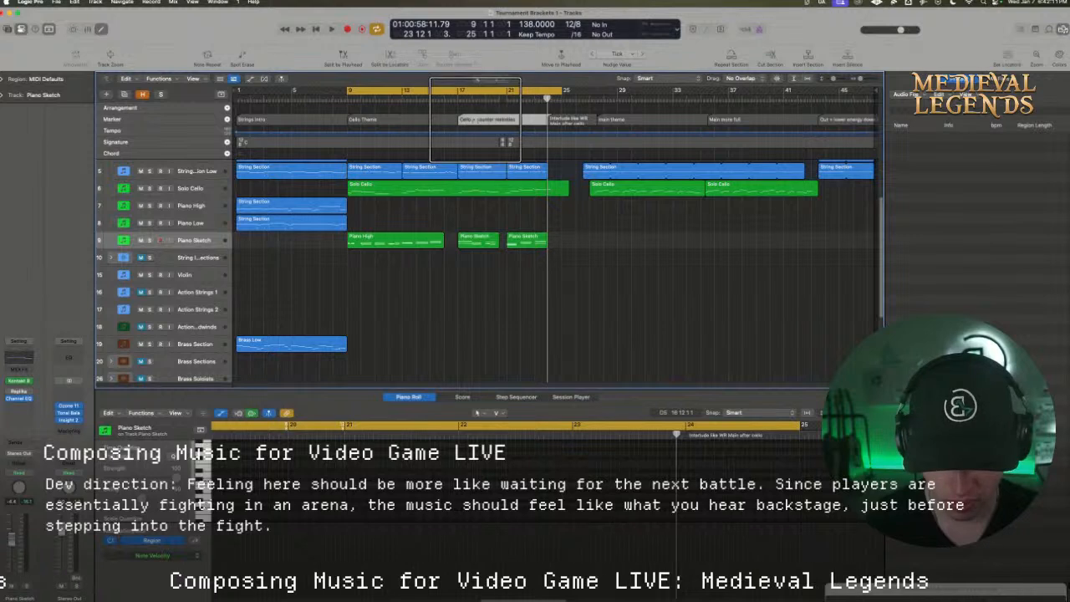
pyautogui.click(478, 119)
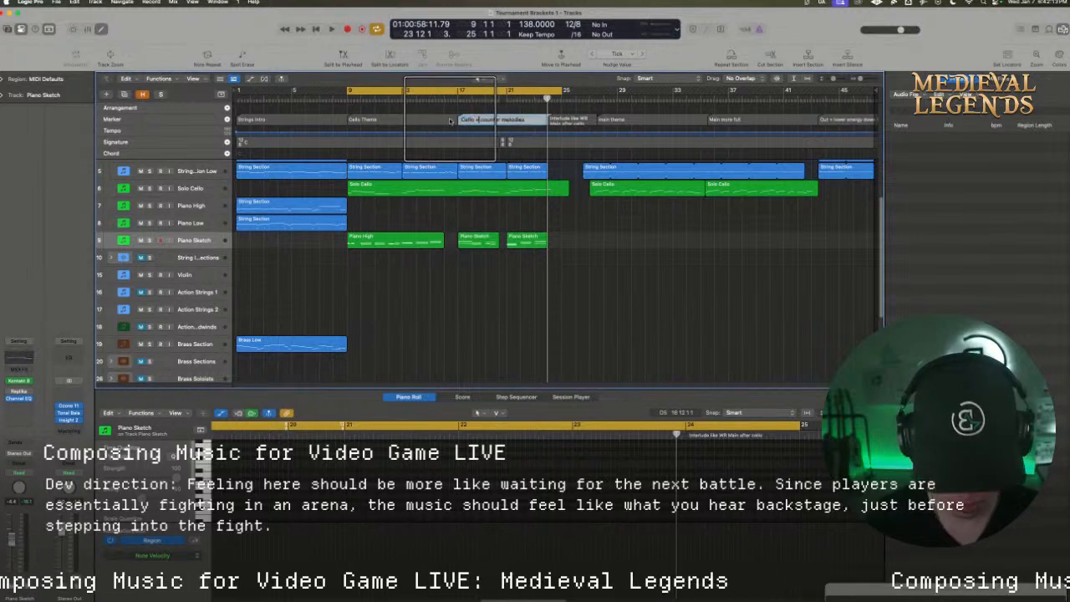
pyautogui.moveTo(474, 118); pyautogui.dragTo(454, 117)
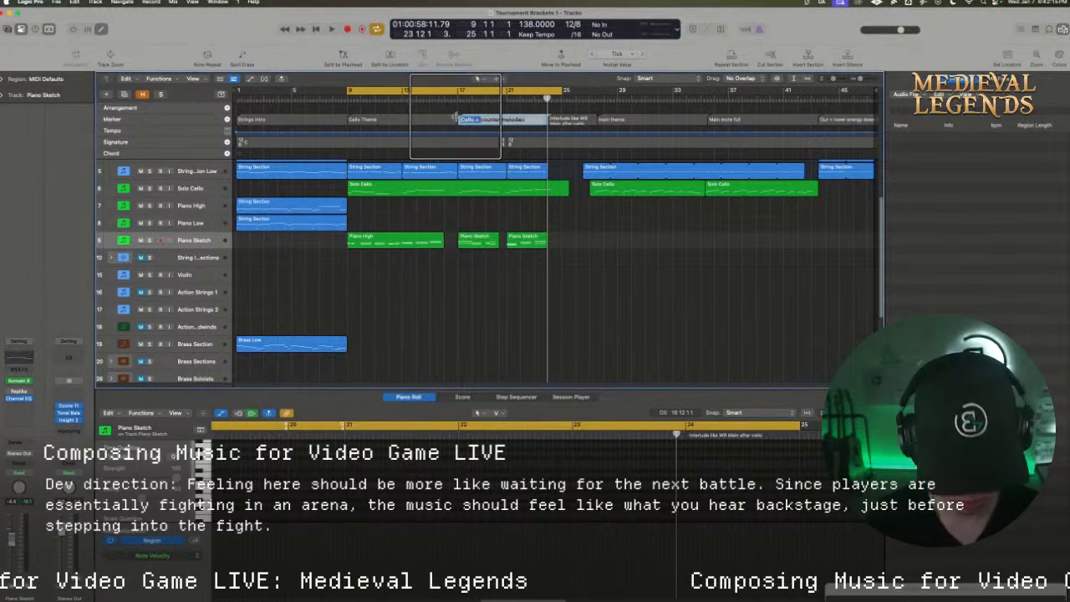
# Create a marker named "Brass" at about position 19 6 2, partway through the counter melodies section
pyautogui.click(489, 98)
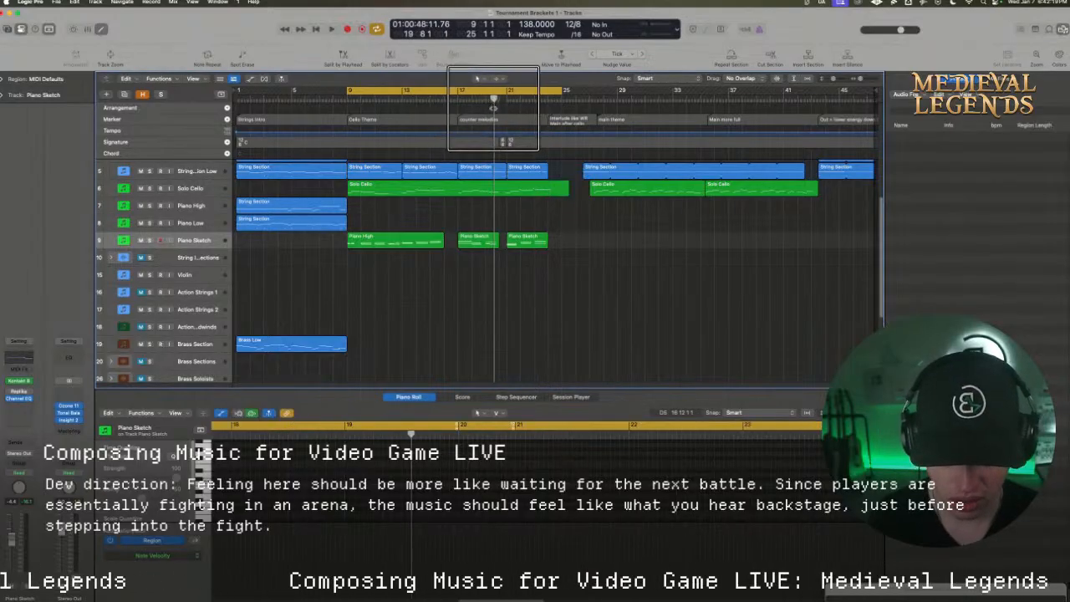
pyautogui.moveTo(495, 114); pyautogui.dragTo(491, 120)
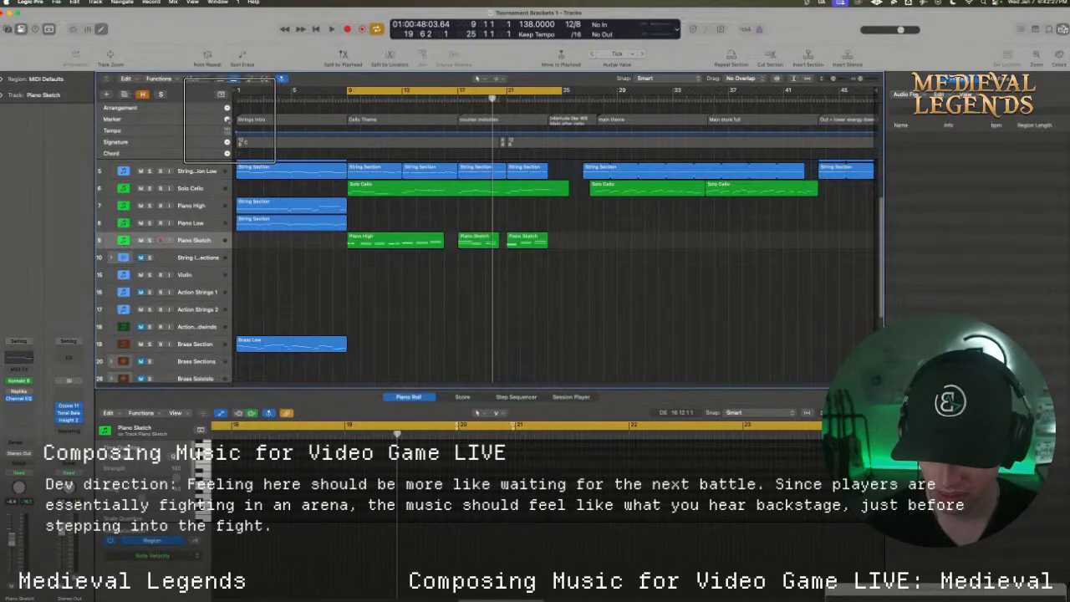
pyautogui.click(226, 119)
pyautogui.doubleClick(521, 120)
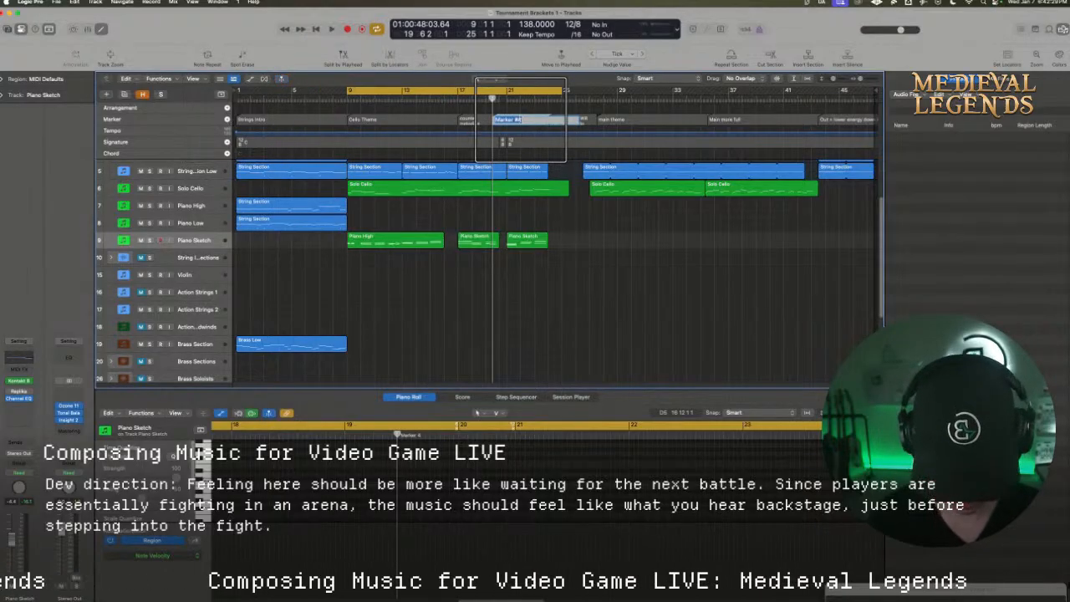
pyautogui.write('Brass')
pyautogui.click(585, 250)
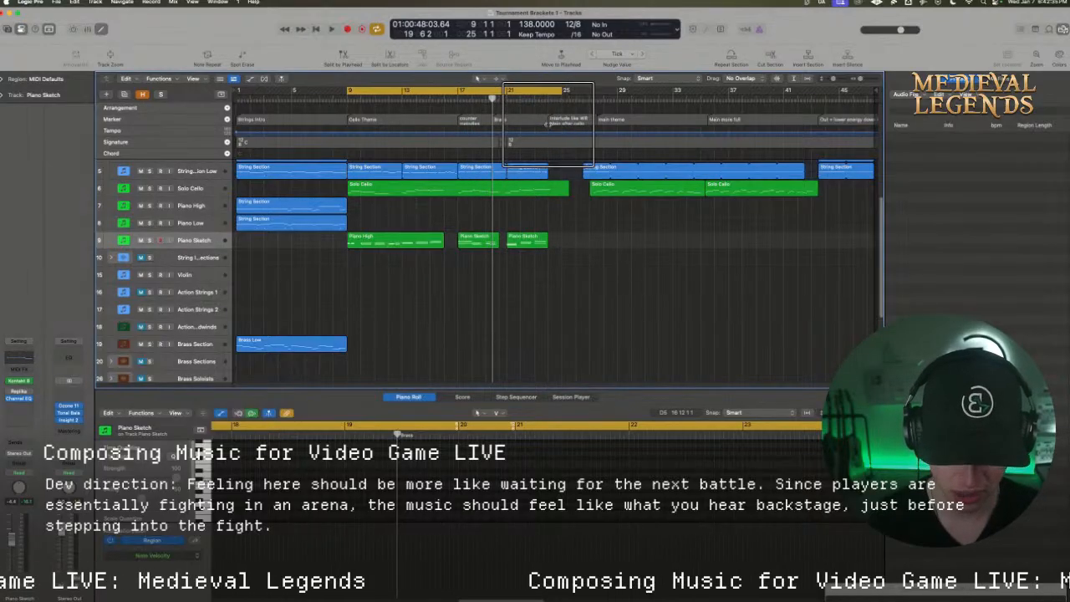
# Switch to Chrome, replay "Wild Rift (Main Theme)" from about 0:41, and minimise the browser window
pyautogui.click(158, 582)
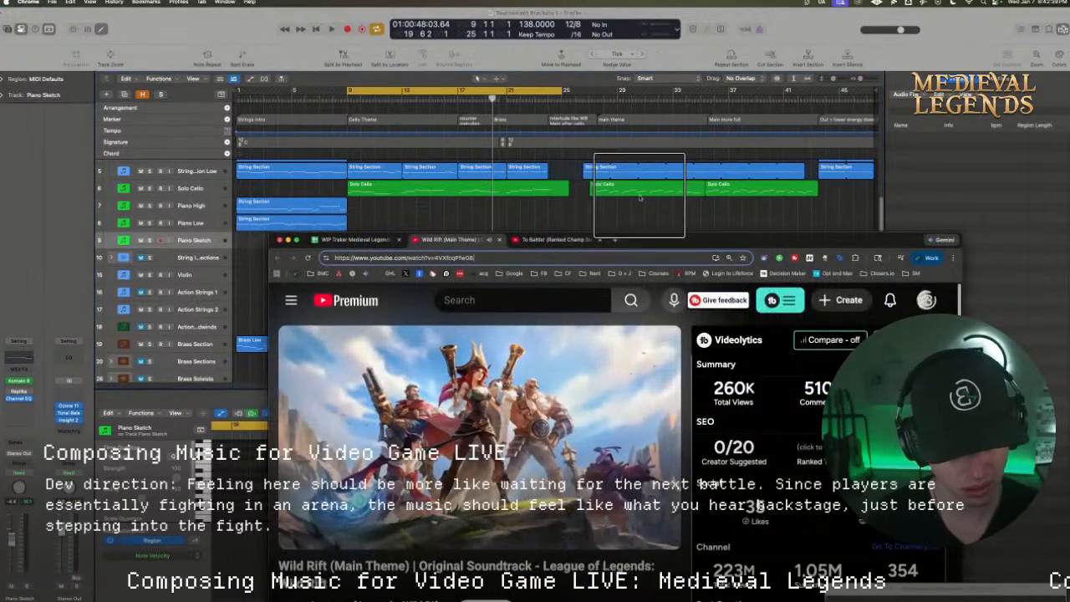
pyautogui.moveTo(639, 241); pyautogui.dragTo(646, 169)
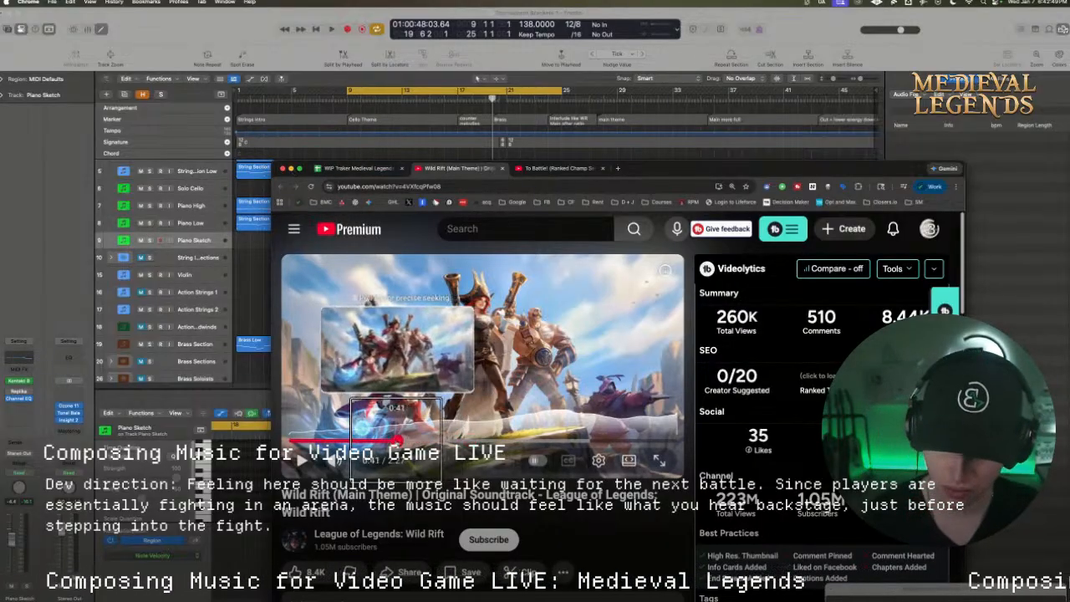
pyautogui.click(394, 440)
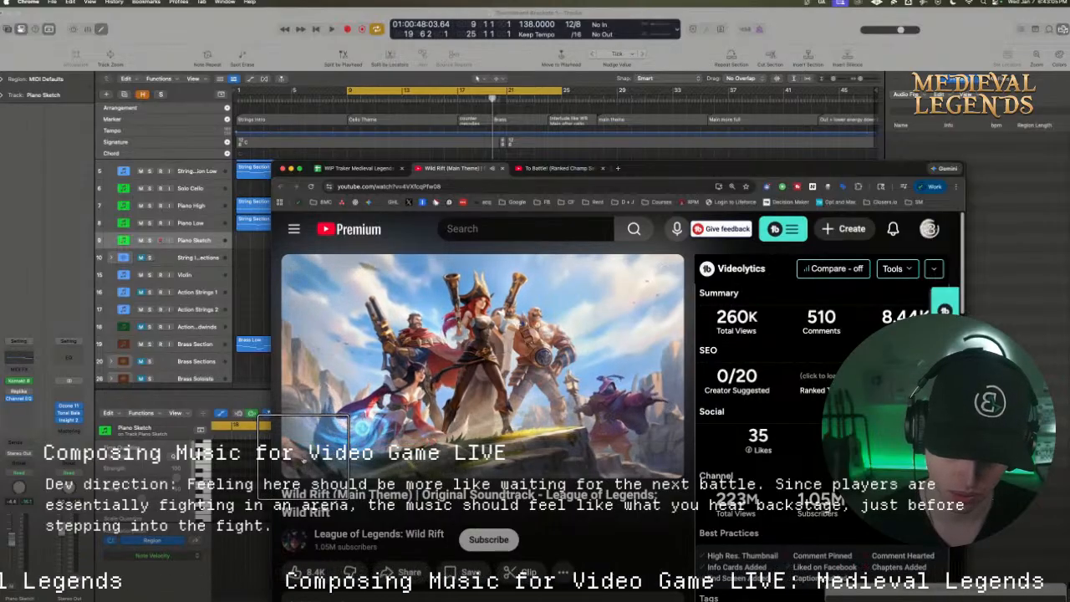
pyautogui.click(290, 168)
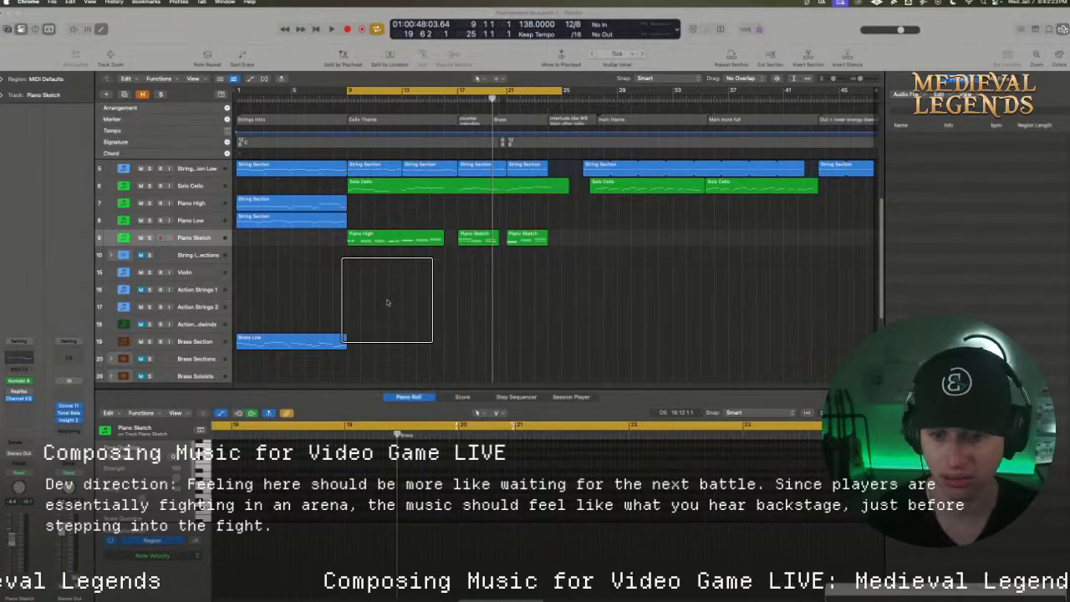
# Play from the Cello Theme at bar 9 while looking over the lower tracks, select the Piano Sketch track's regions, and stop playback
pyautogui.moveTo(387, 302); pyautogui.dragTo(389, 298)
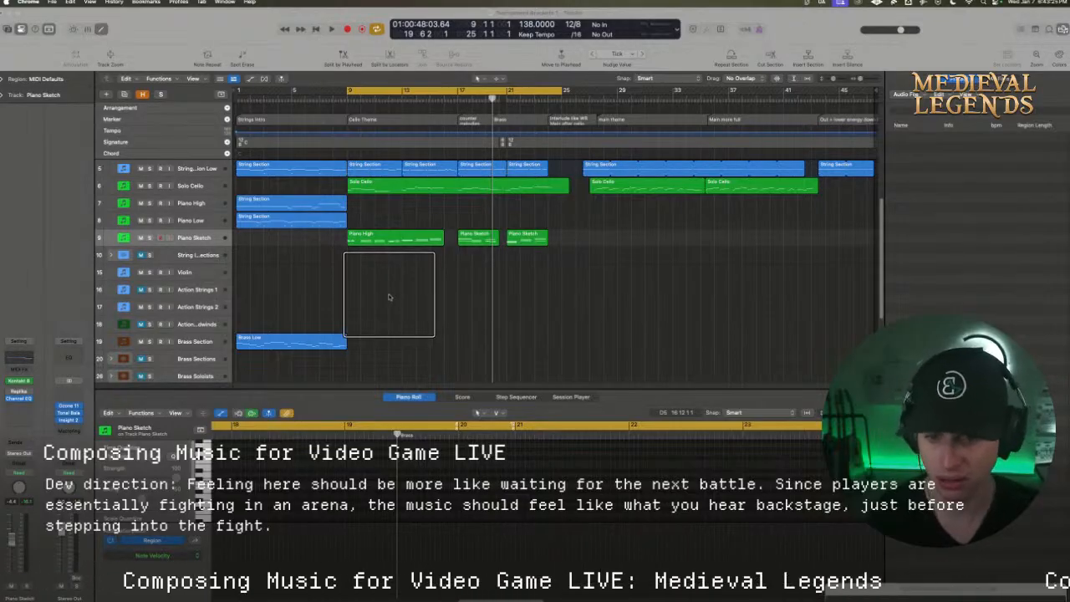
pyautogui.click(403, 288)
pyautogui.press('space')
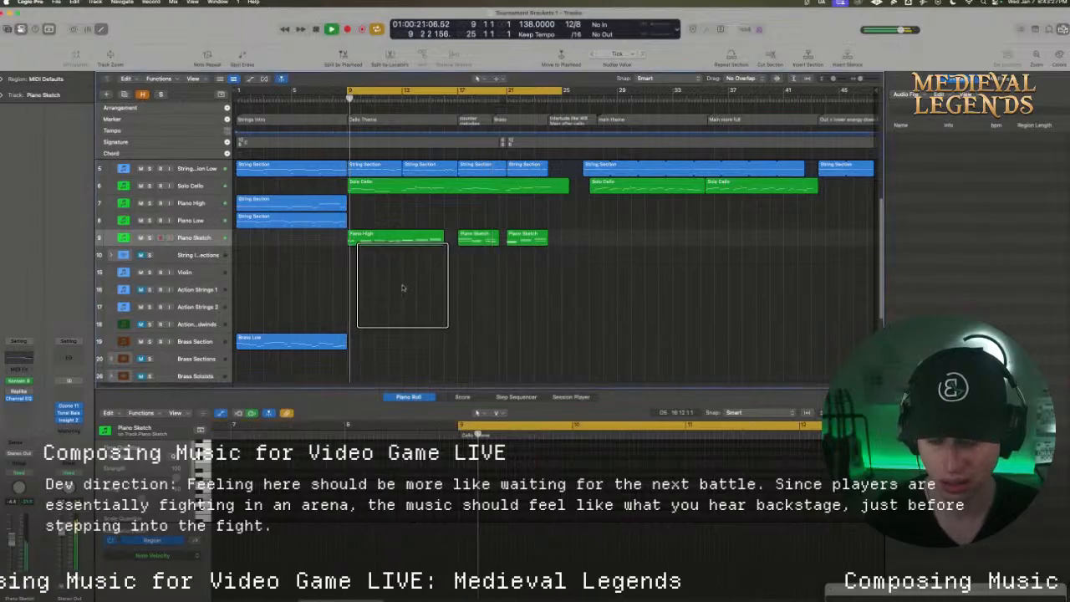
pyautogui.scroll(-3, 347, 251)
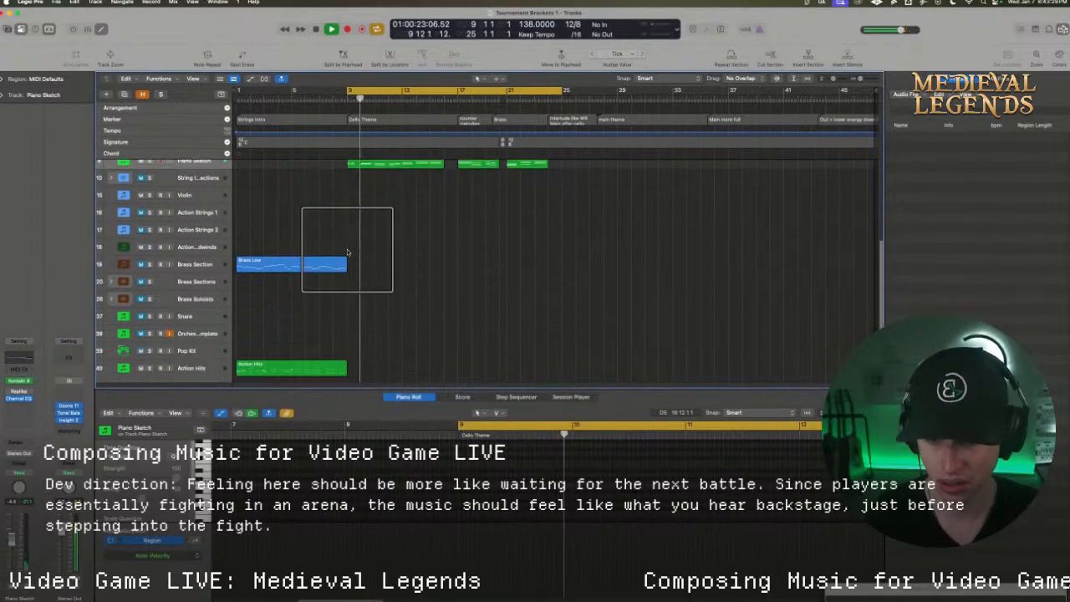
pyautogui.scroll(2, 347, 250)
pyautogui.click(194, 197)
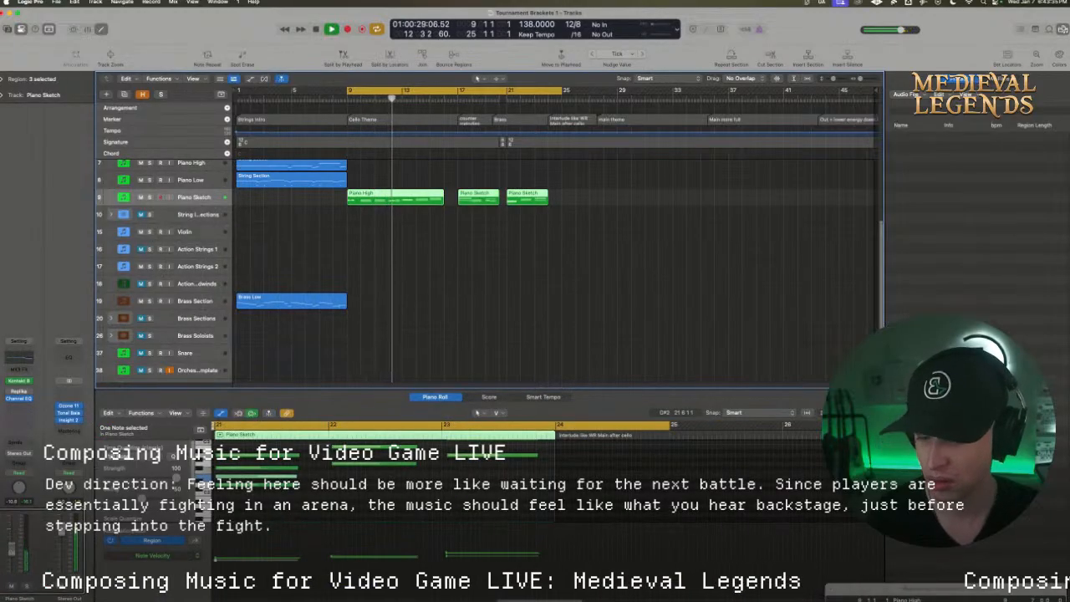
pyautogui.scroll(-4, 424, 224)
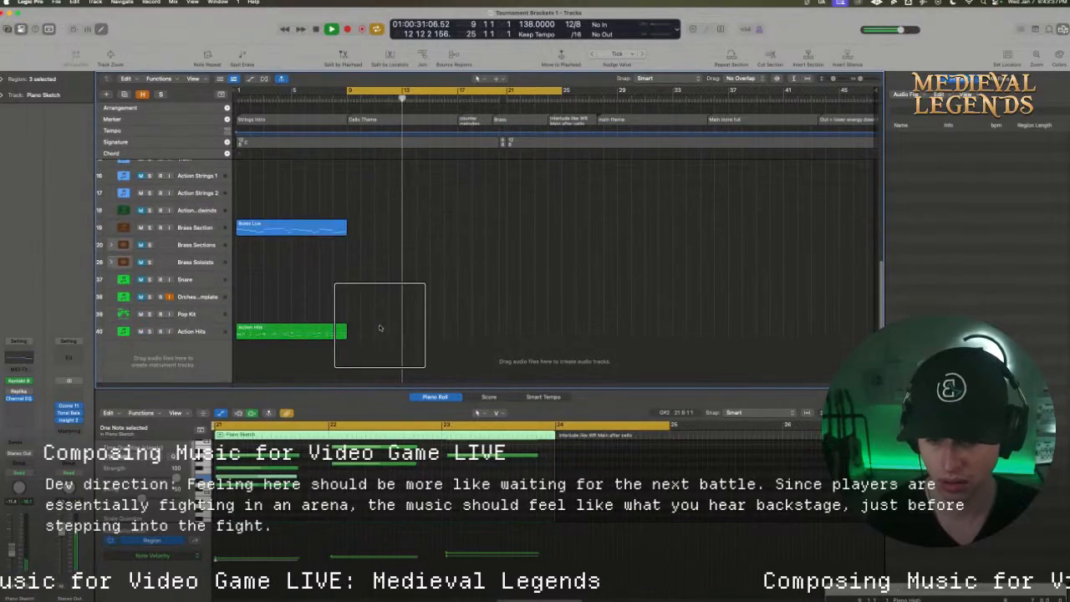
pyautogui.scroll(5, 379, 328)
pyautogui.press('space')
pyautogui.scroll(-5, 367, 272)
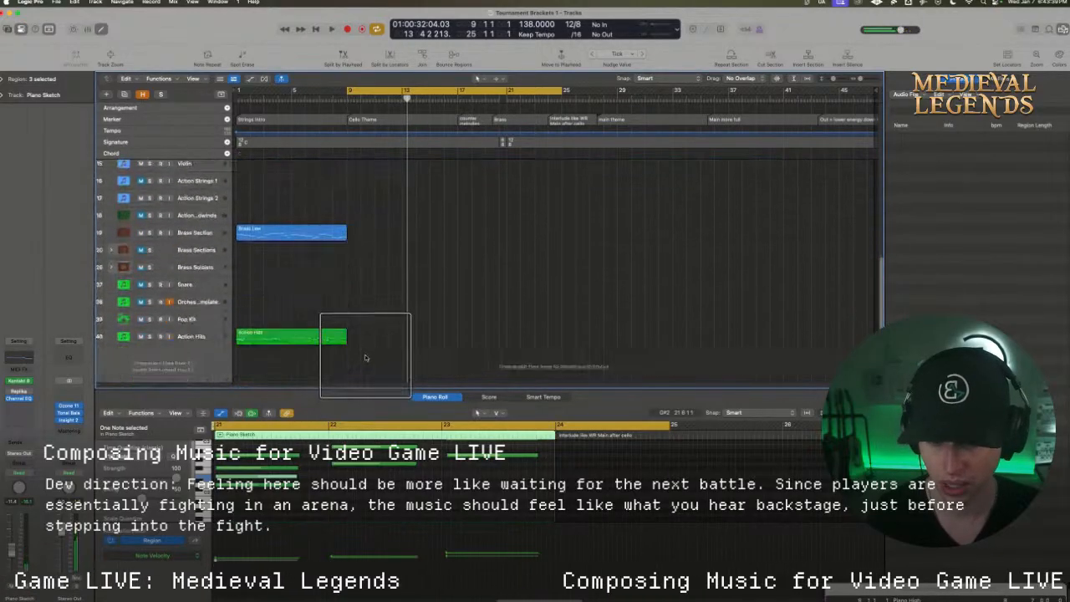
# Create an empty MIDI region at bar 9 on the Action Hits track and extend it to about bar 21
pyautogui.rightClick(354, 332)
pyautogui.click(358, 336)
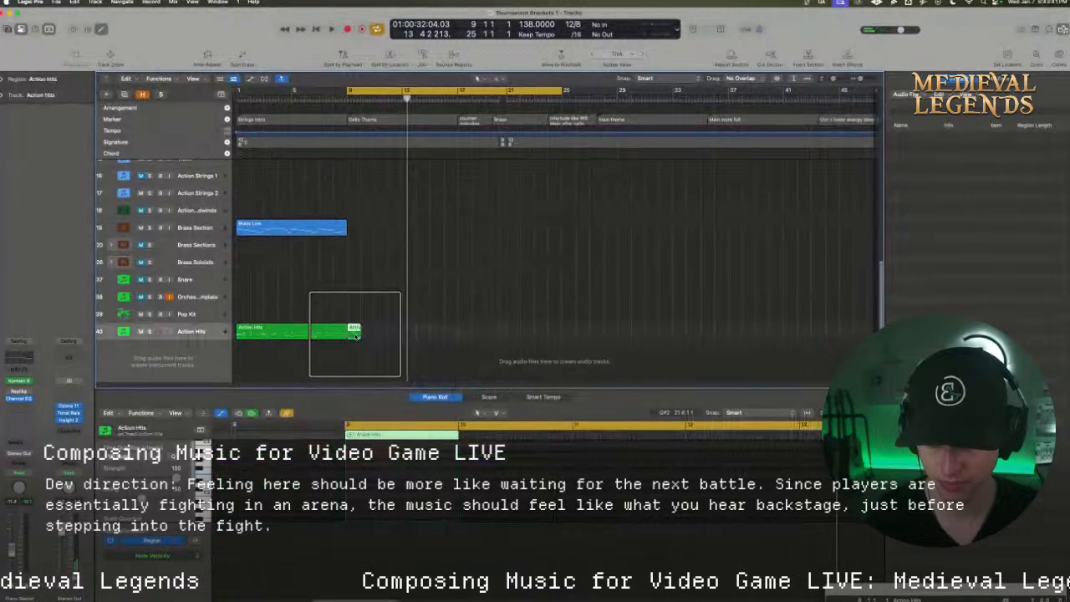
pyautogui.moveTo(356, 334); pyautogui.dragTo(511, 335)
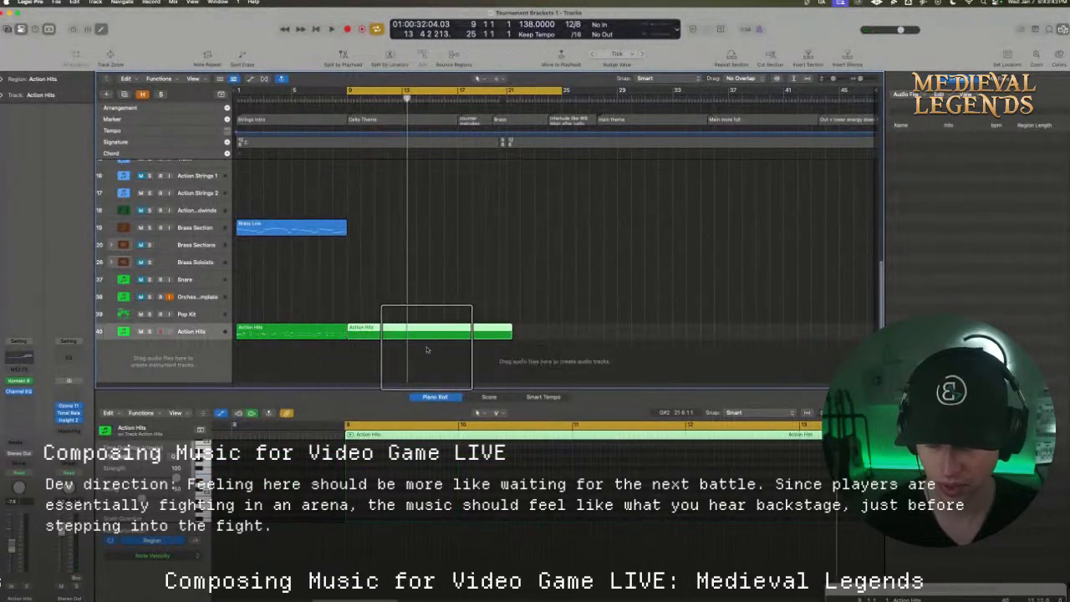
# Listen from the Cello Theme at bar 9 into the counter melodies section, then briefly replay its opening
pyautogui.press('space')
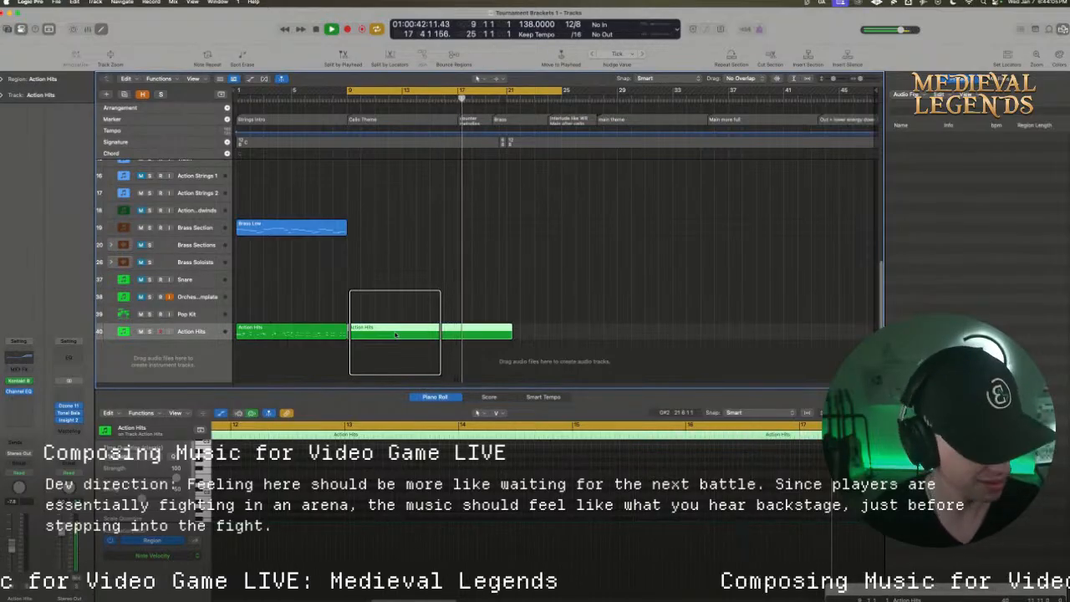
pyautogui.press('space')
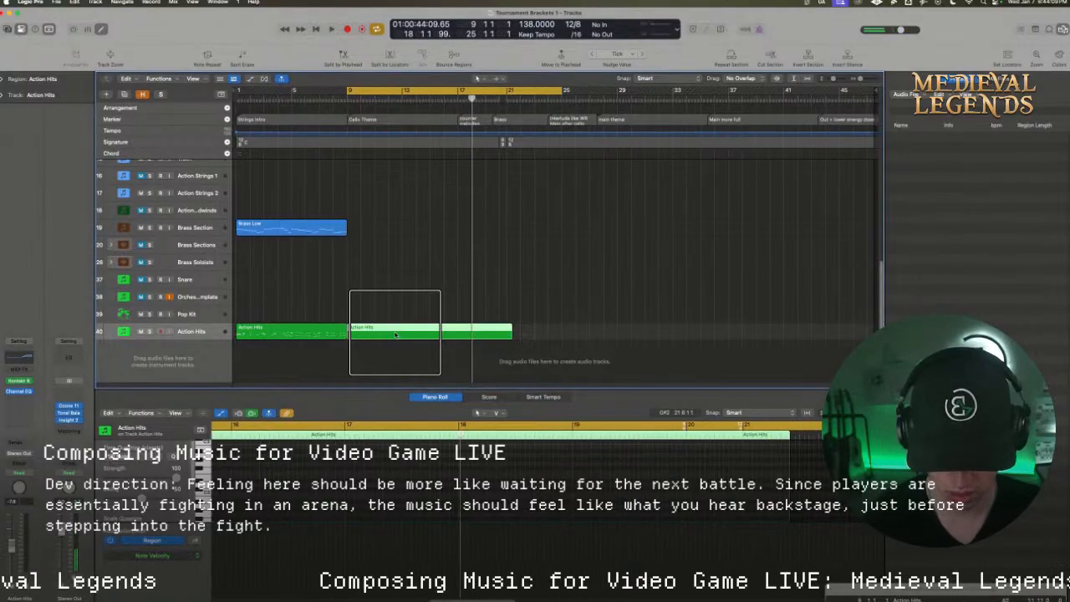
pyautogui.press('space')
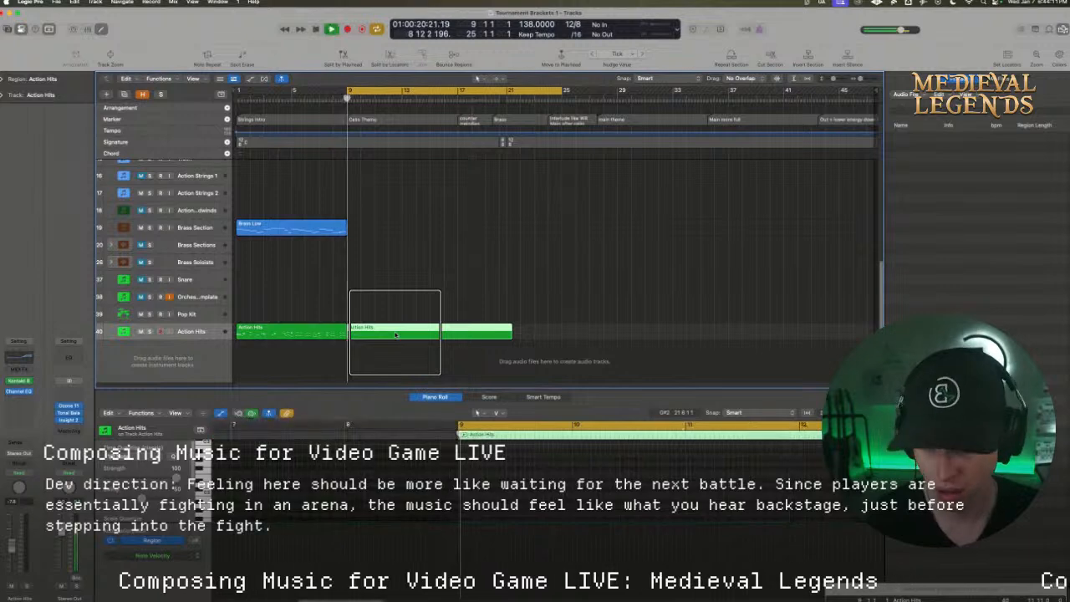
pyautogui.press('space')
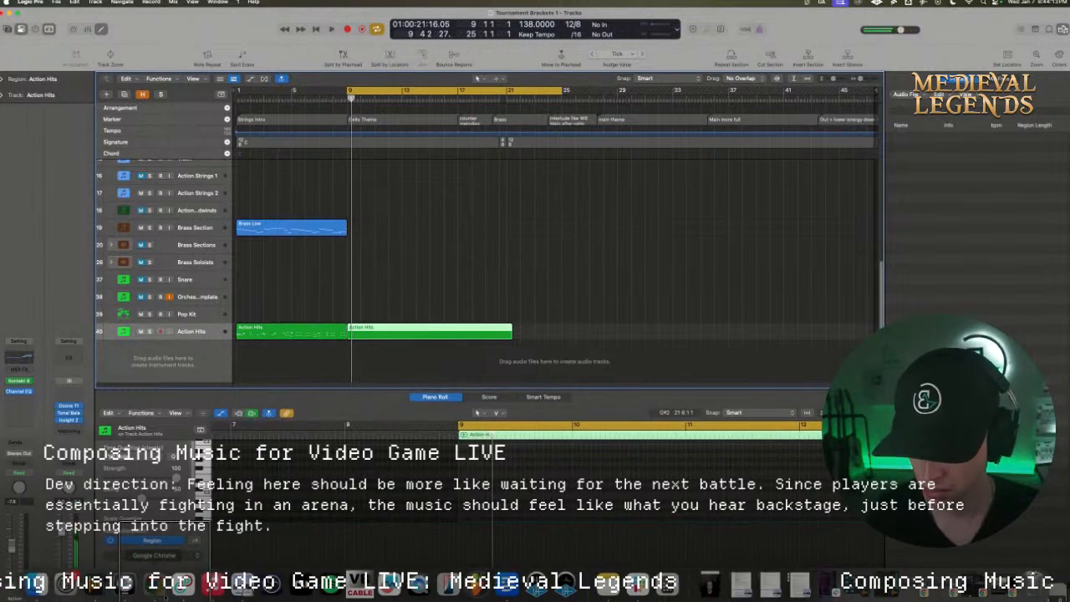
# Switch to Chrome, replay part of "Wild Rift (Main Theme)", pause it, and minimise the browser to return to Logic Pro
pyautogui.click(162, 592)
pyautogui.click(398, 441)
pyautogui.press('space')
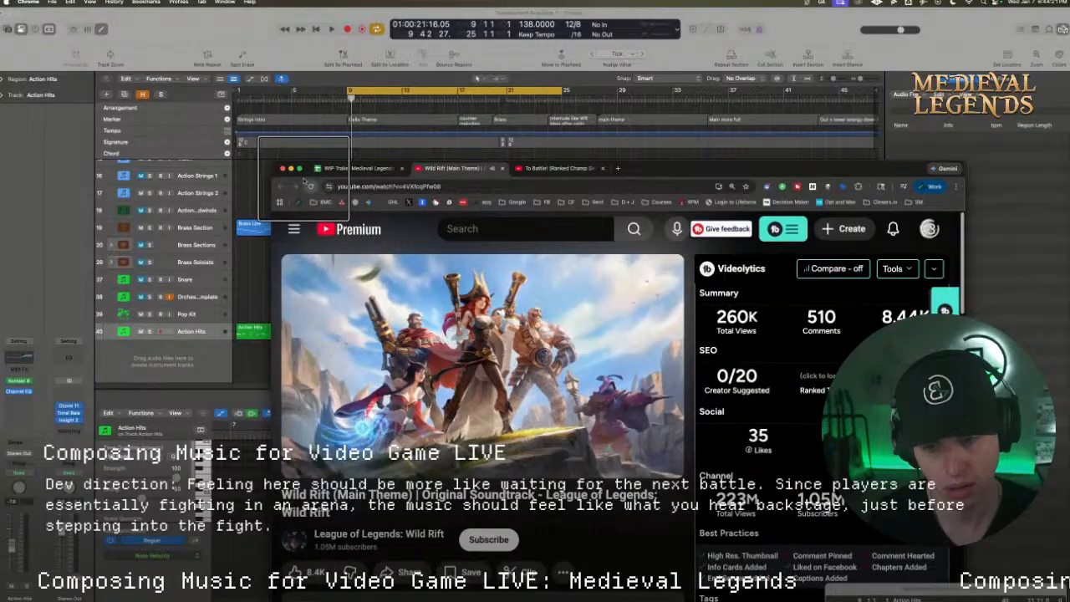
pyautogui.press('space')
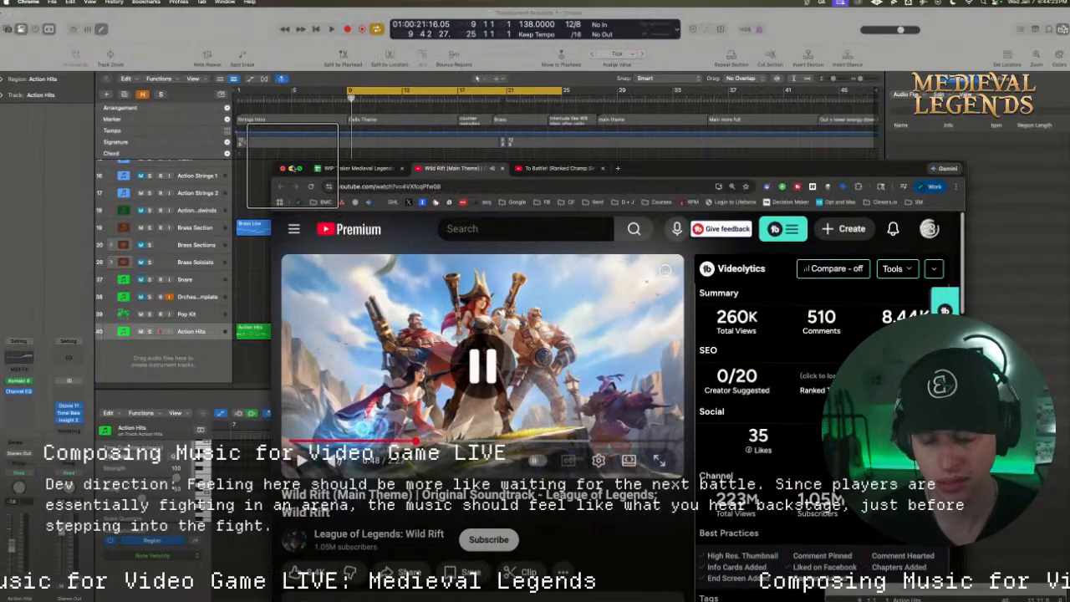
pyautogui.click(291, 168)
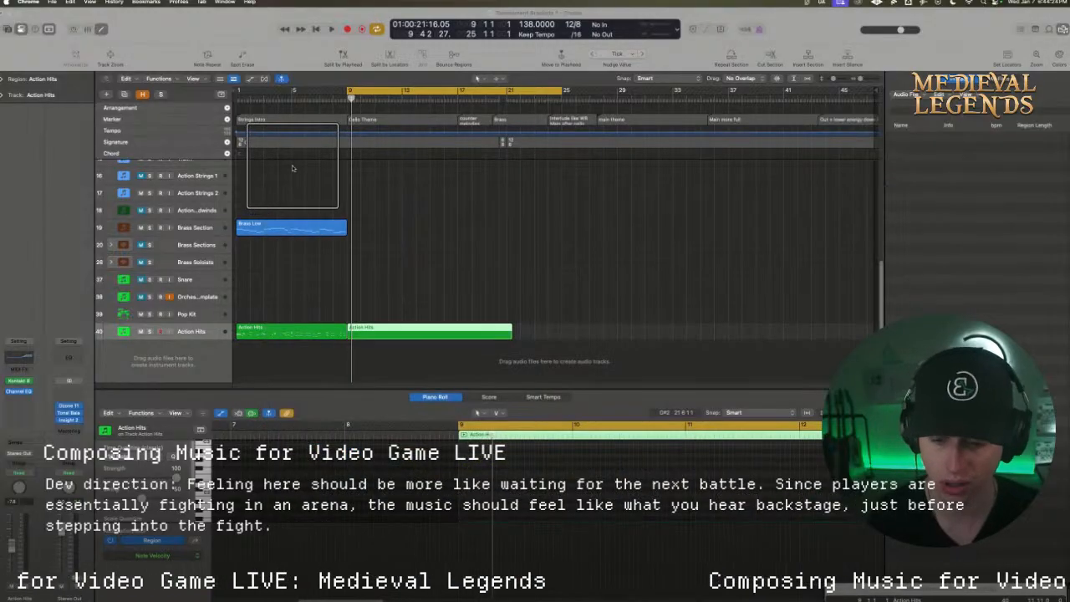
# Listen from bar 9, enter a short F2 note at the start of the new Action Hits region, and audition it
pyautogui.click(356, 98)
pyautogui.press('space')
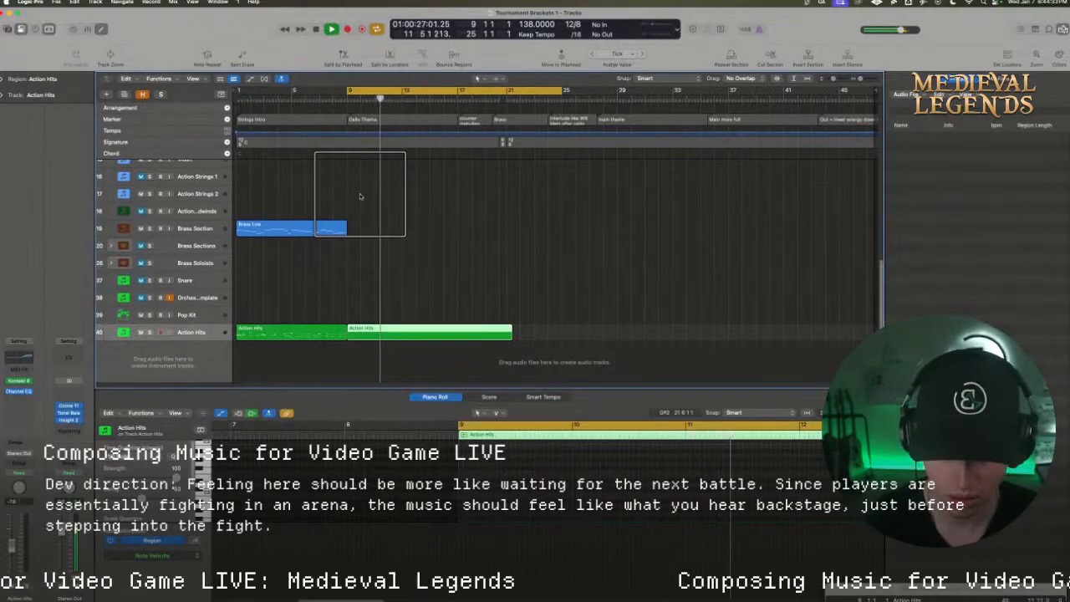
pyautogui.press('space')
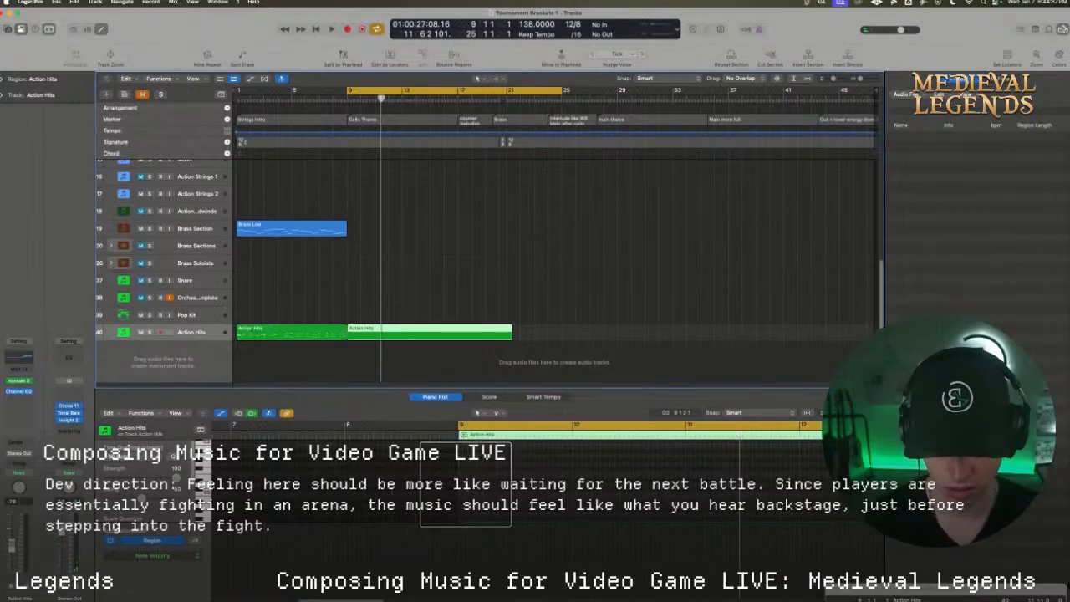
pyautogui.click(462, 541)
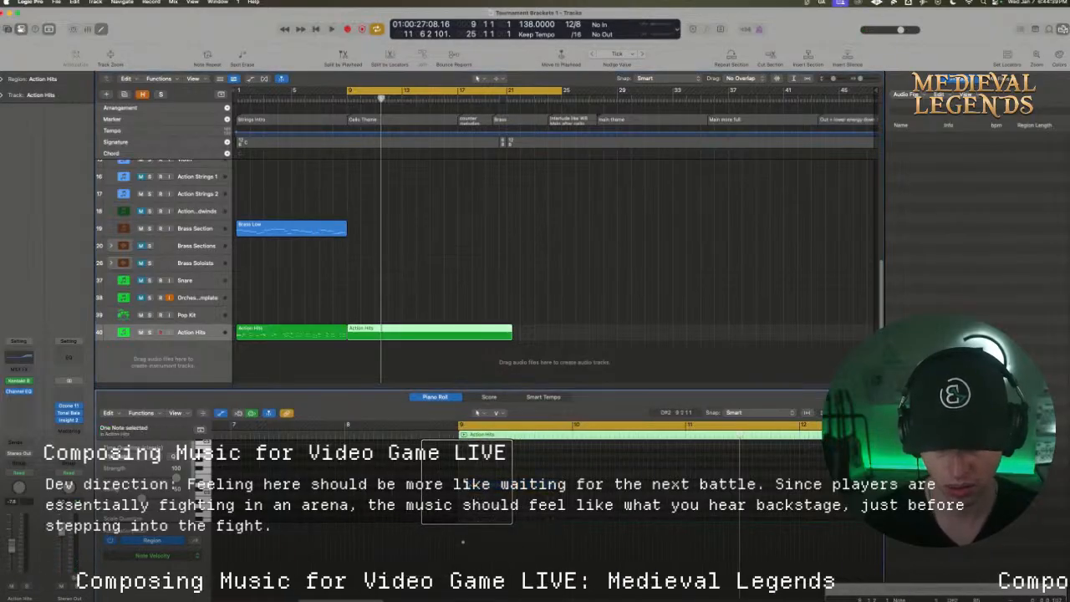
pyautogui.moveTo(465, 480); pyautogui.dragTo(869, 413)
pyautogui.press('space')
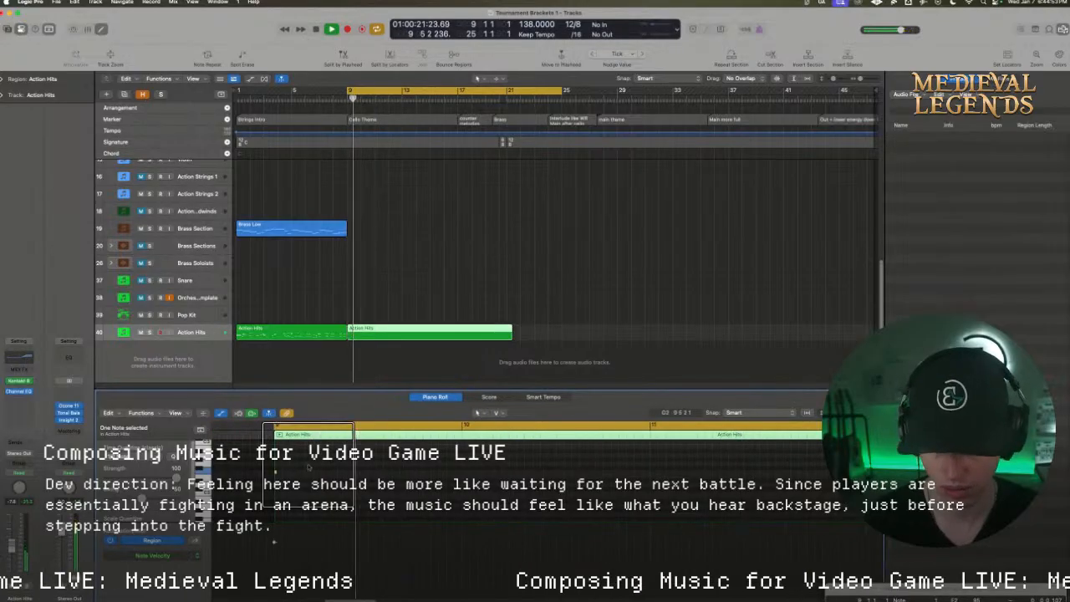
pyautogui.press('space')
# Lengthen the F2 note at bar 9 to about three beats and play it back
pyautogui.click(278, 473)
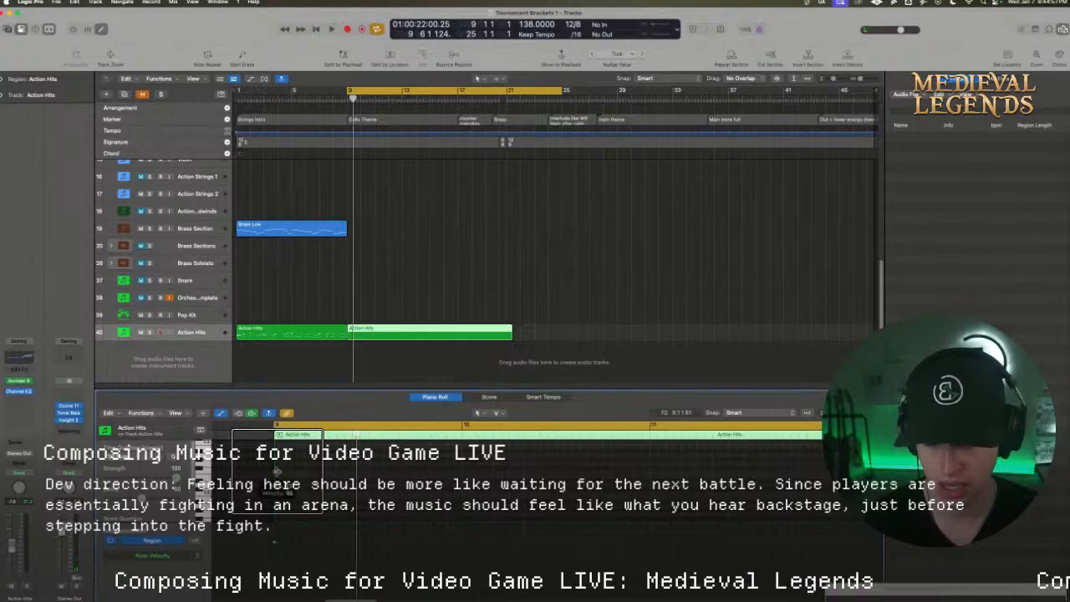
pyautogui.click(277, 472)
pyautogui.press('space')
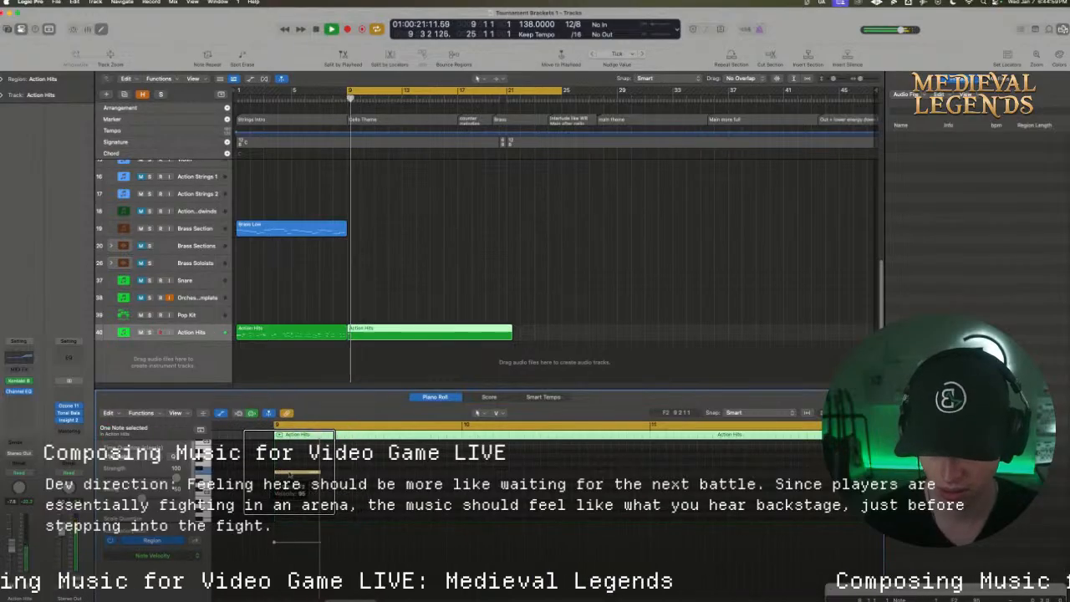
pyautogui.press('space')
# Duplicate the F2 note directly after the original, at beat 4 of bar 9, and audition the pair
pyautogui.moveTo(297, 473); pyautogui.dragTo(342, 473)
pyautogui.press('space')
pyautogui.press('space')
pyautogui.press('space')
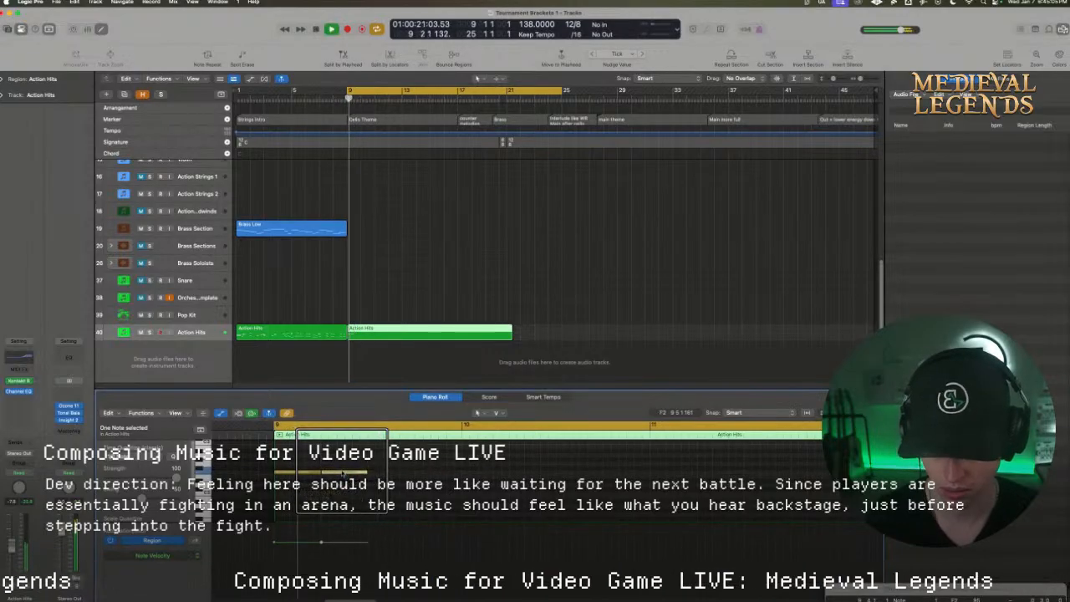
pyautogui.press('space')
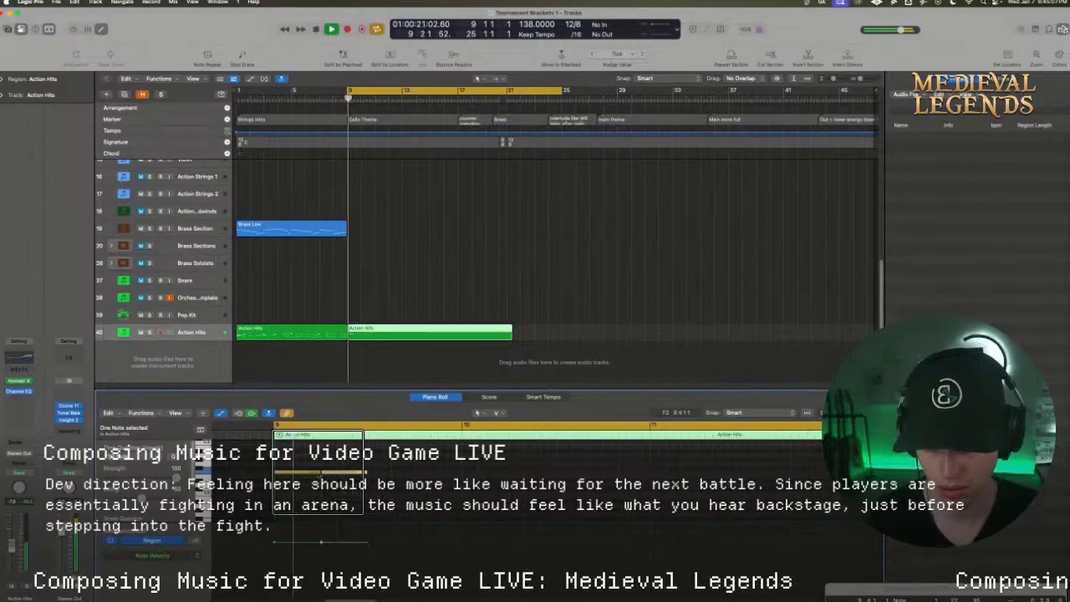
# Lower the first bar 9 note by a semitone and move the second note to about beat 8, auditioning the changes
pyautogui.press('space')
pyautogui.moveTo(304, 473); pyautogui.dragTo(303, 477)
pyautogui.press('space')
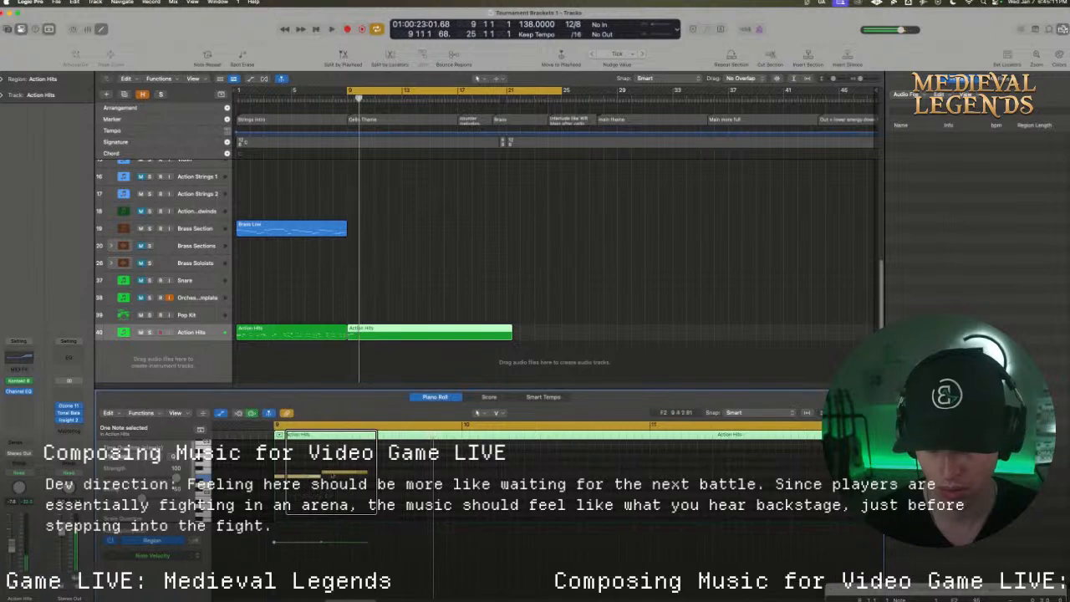
pyautogui.press('space')
pyautogui.press('space')
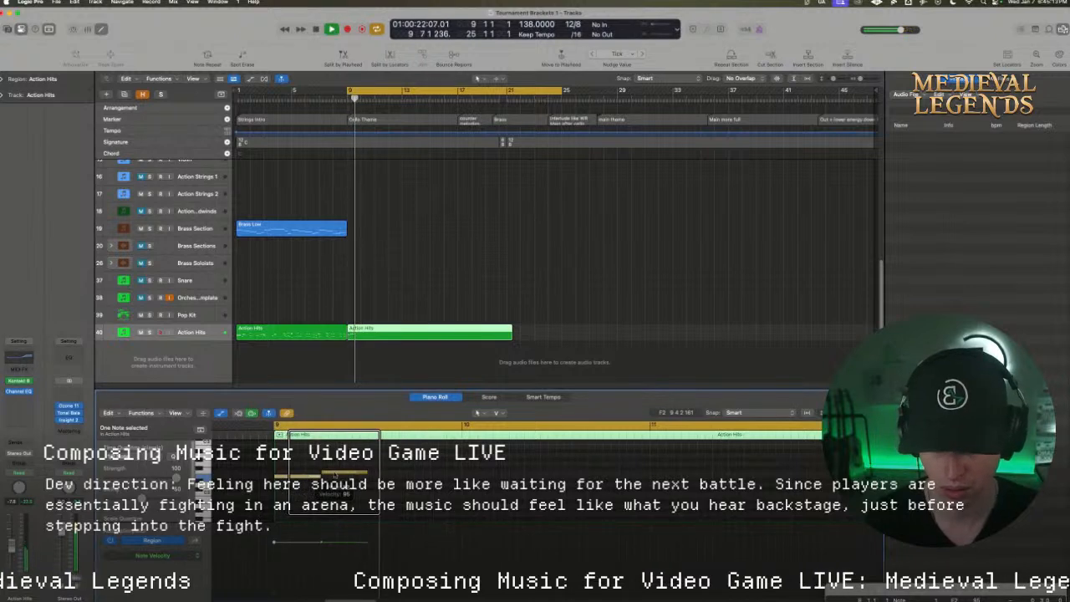
pyautogui.press('space')
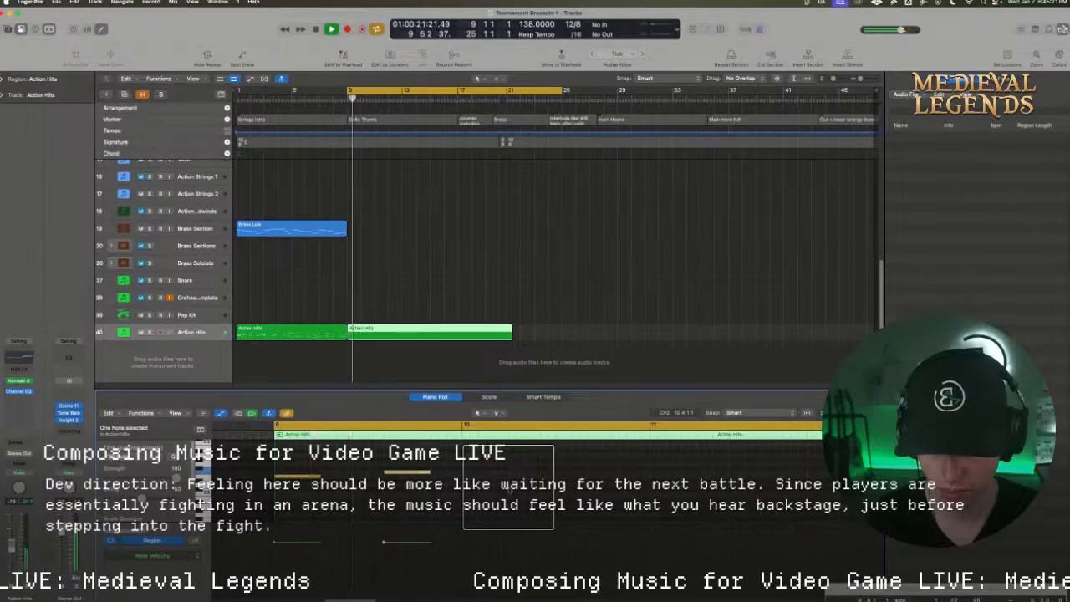
# Add a short F2 note at about beat 6 of bar 9, ahead of the longer F2 note, and audition the pattern
pyautogui.press('space')
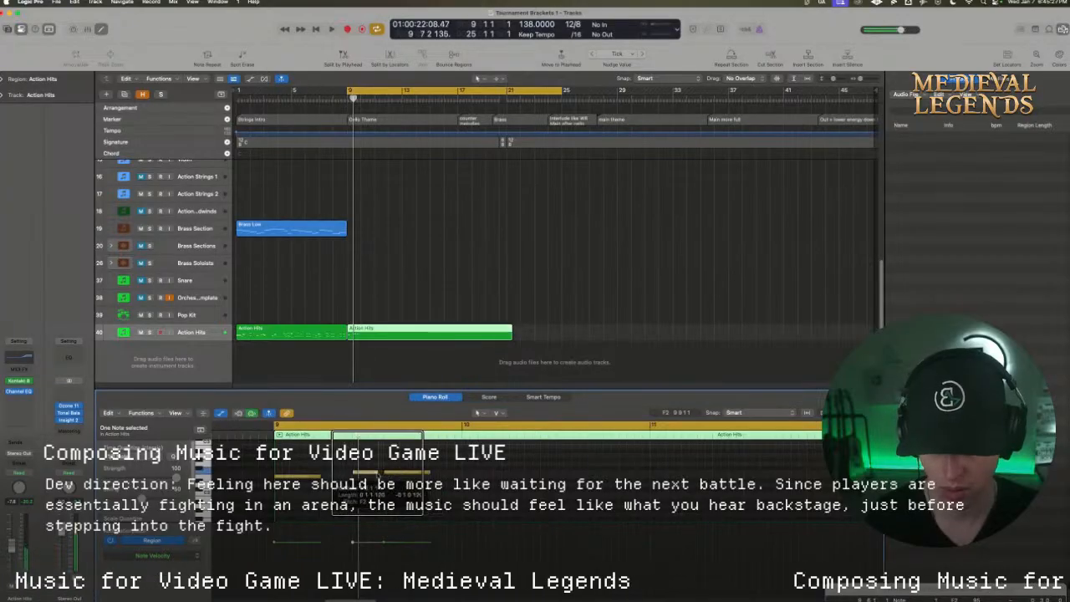
pyautogui.press('space')
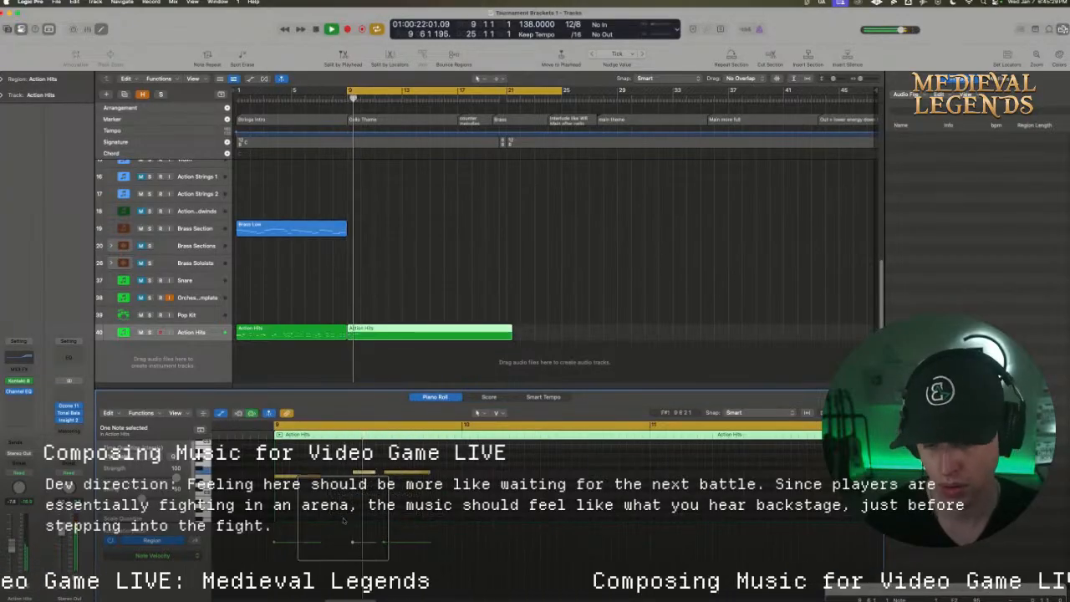
pyautogui.press('space')
pyautogui.press('space')
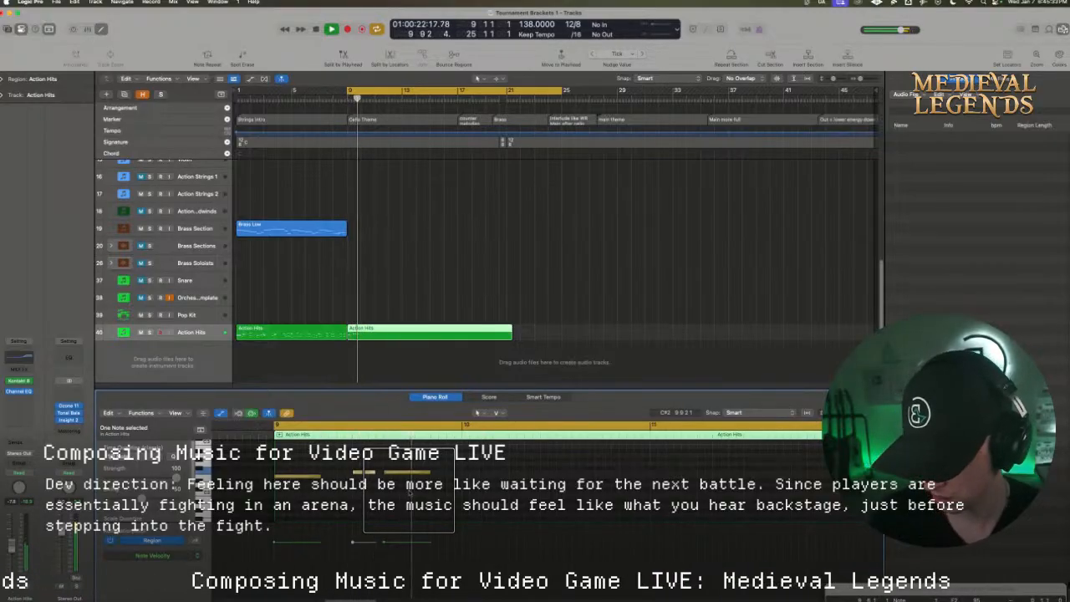
pyautogui.press('space')
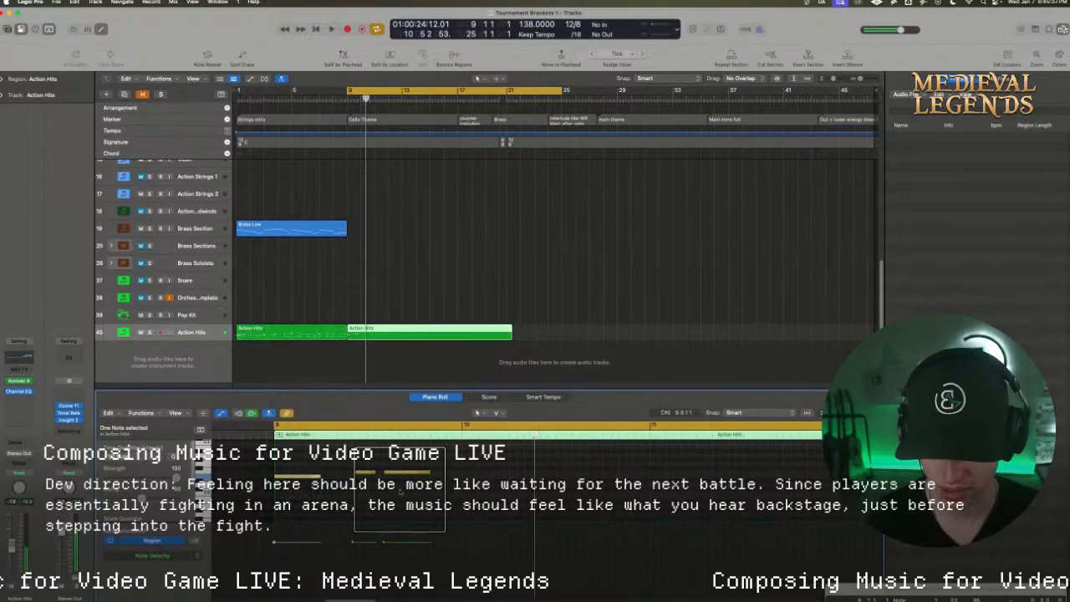
# Copy the three-note Action Hits pattern from bar 9 into bars 10 and 11, and play it back
pyautogui.moveTo(441, 500); pyautogui.dragTo(475, 479)
pyautogui.press('space')
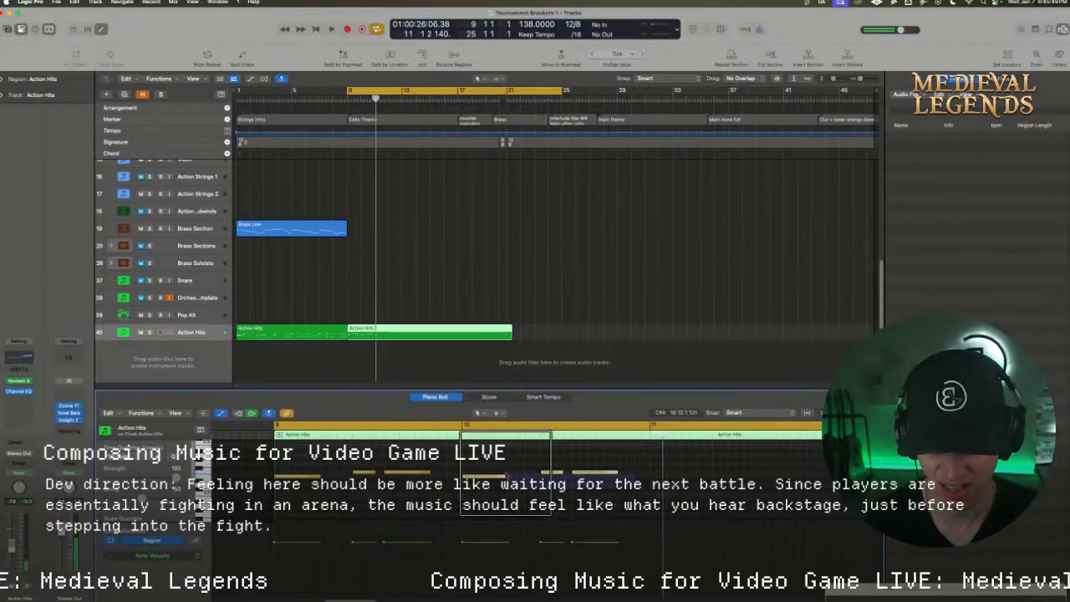
pyautogui.moveTo(479, 478); pyautogui.dragTo(670, 482)
pyautogui.press('space')
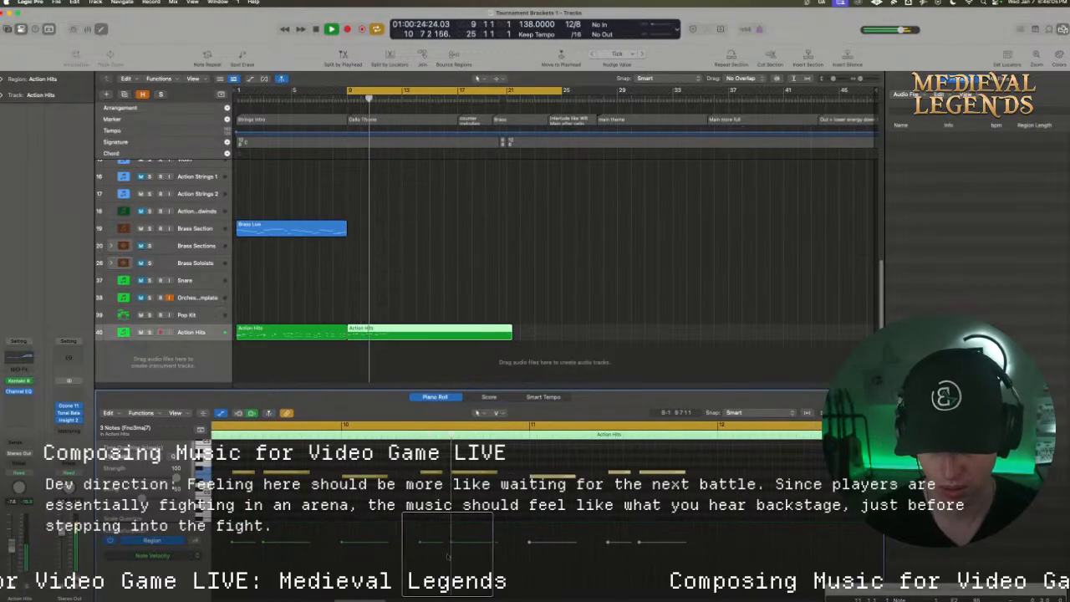
pyautogui.press('space')
pyautogui.click(473, 472)
pyautogui.press('space')
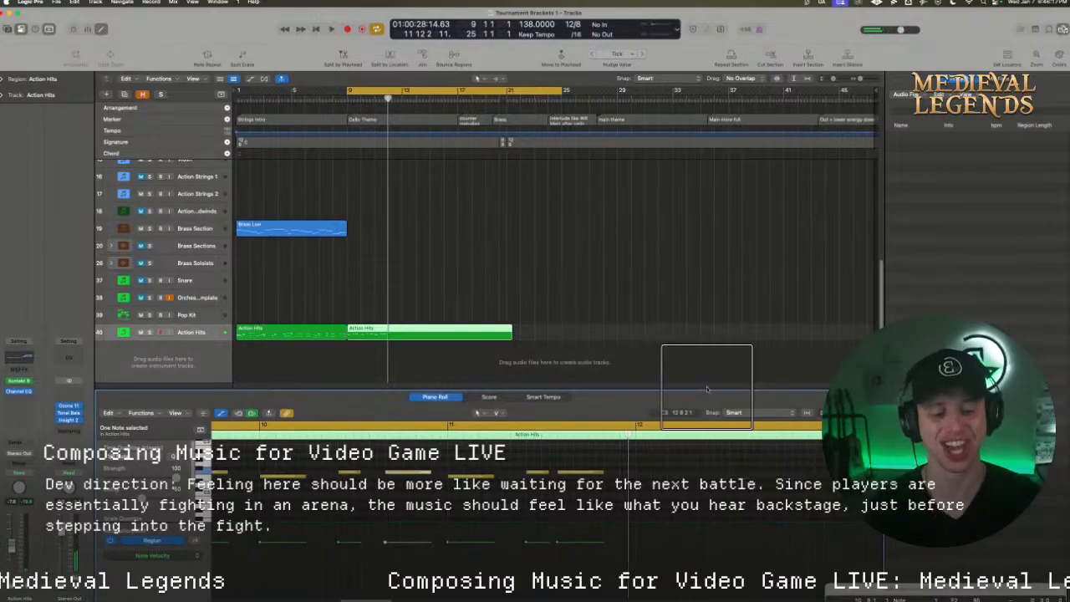
# Copy the three-note pattern into bar 12 in the Piano Roll and set the cycle range from 12 1 1 1 to 13 7 1 1
pyautogui.moveTo(697, 390); pyautogui.dragTo(698, 308)
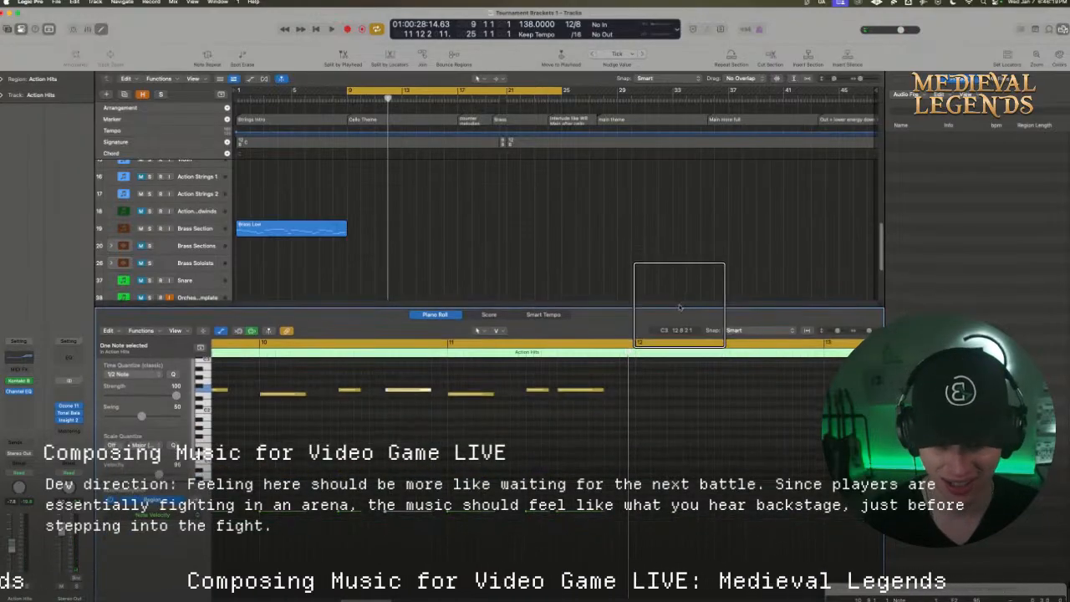
pyautogui.moveTo(668, 433); pyautogui.dragTo(656, 396)
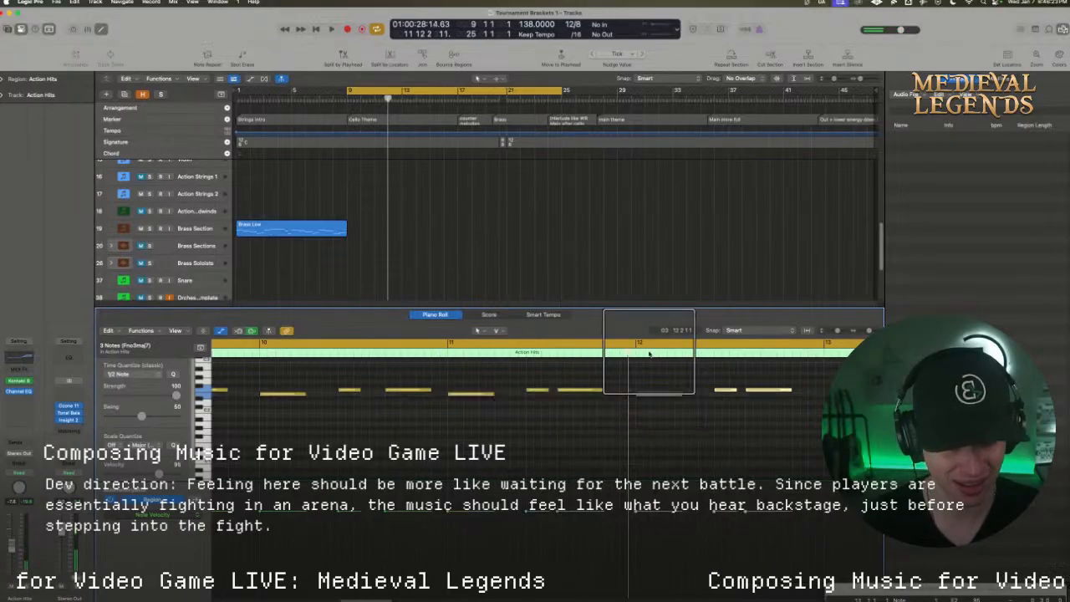
pyautogui.moveTo(642, 348); pyautogui.dragTo(916, 346)
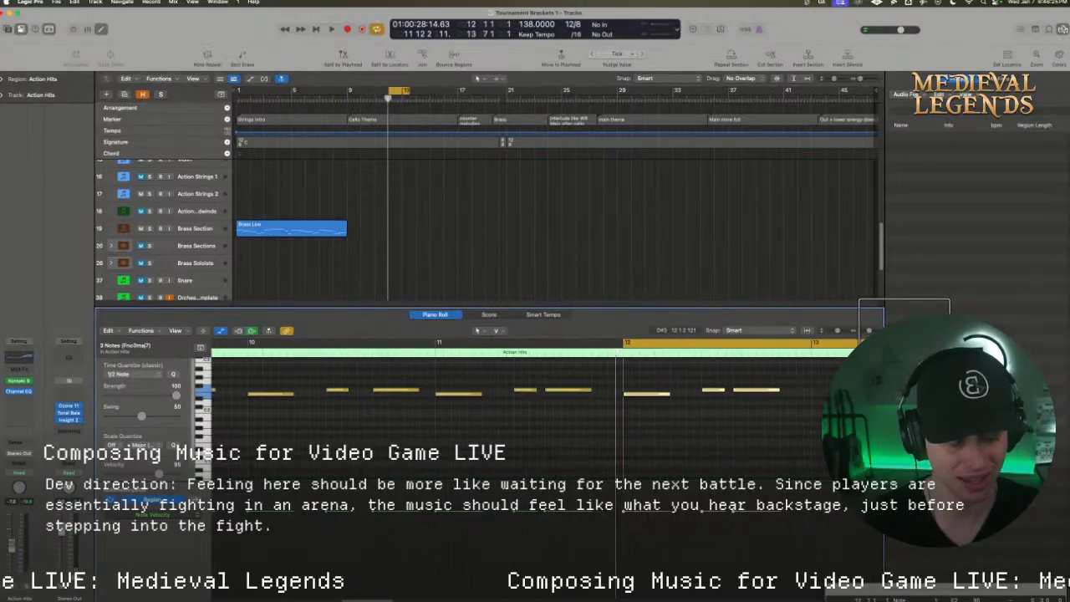
# Audition the cycled bar 12 pattern repeatedly and select its short F2 note
pyautogui.press('space')
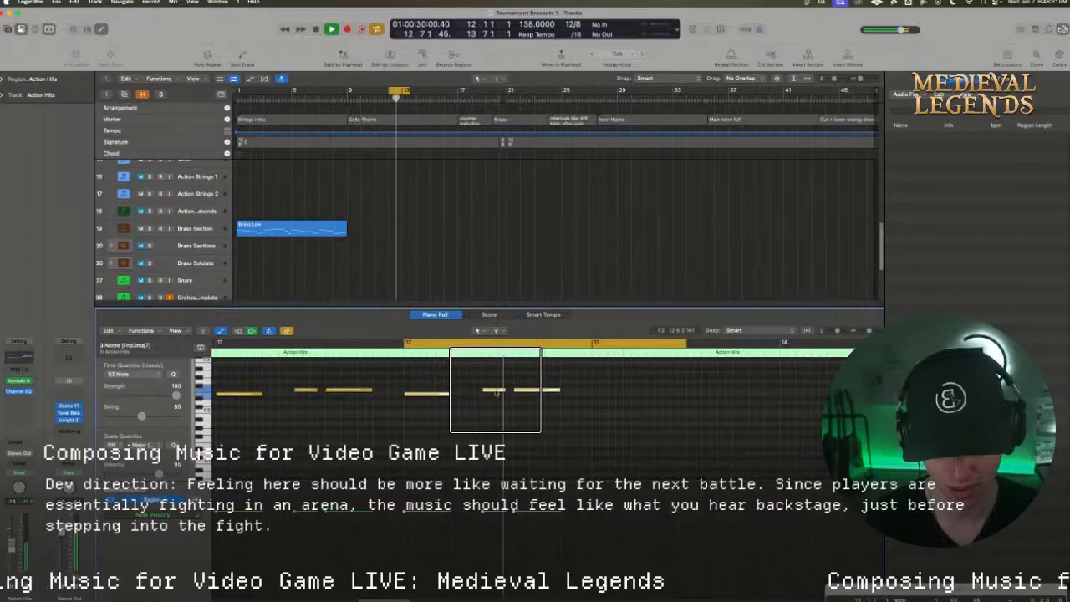
pyautogui.press('space')
pyautogui.moveTo(496, 393); pyautogui.dragTo(495, 393)
pyautogui.press('space')
pyautogui.press('space')
pyautogui.press('space')
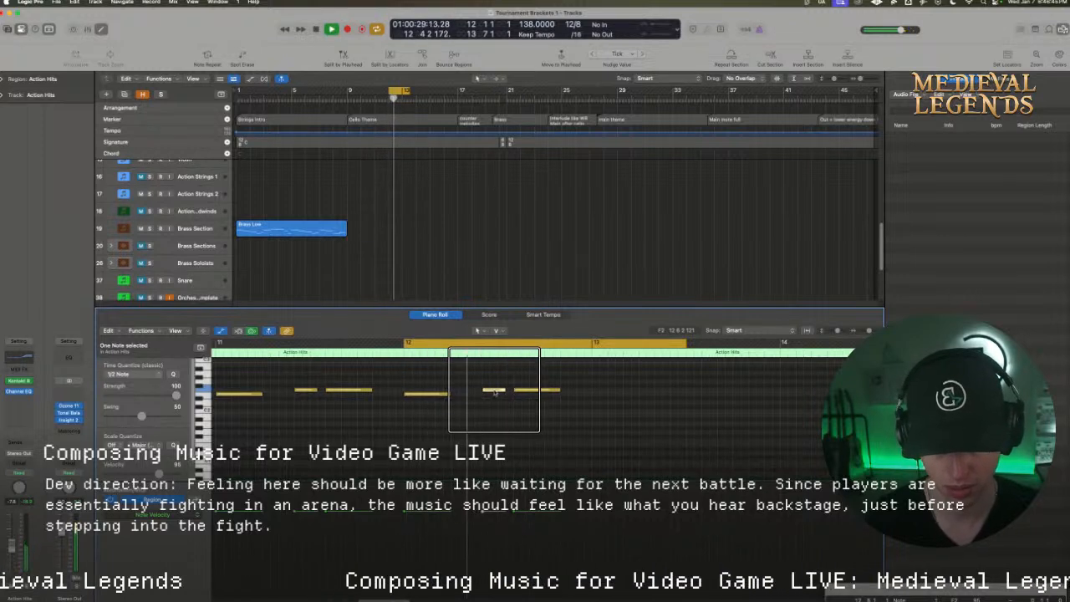
pyautogui.press('space')
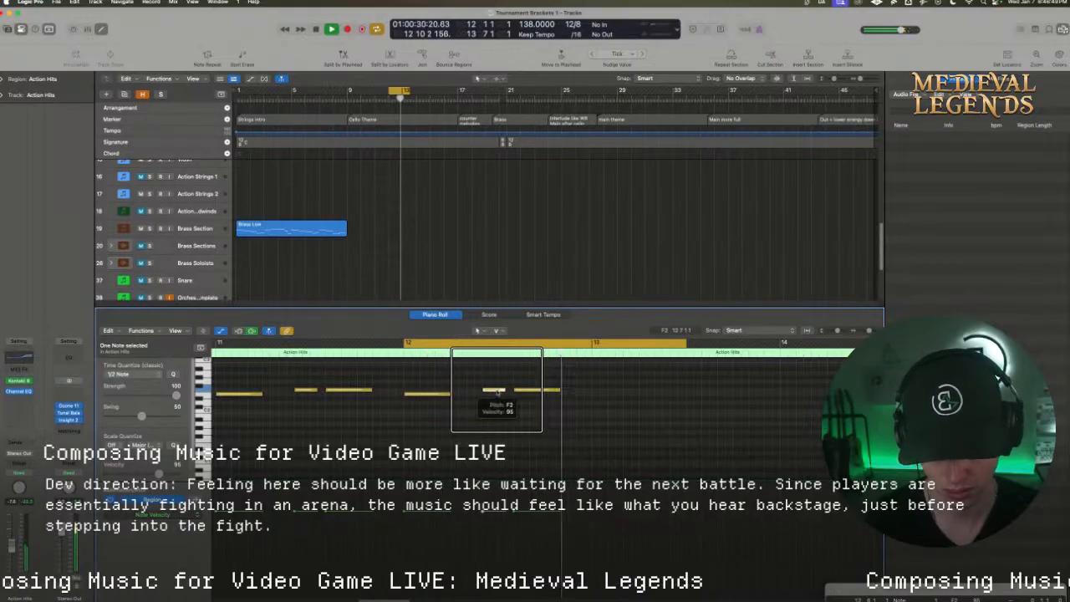
# Move bar 12's short F2 note earlier to about beat 3, shorten the first note to end there, and play the result
pyautogui.moveTo(497, 392); pyautogui.dragTo(480, 393)
pyautogui.press('space')
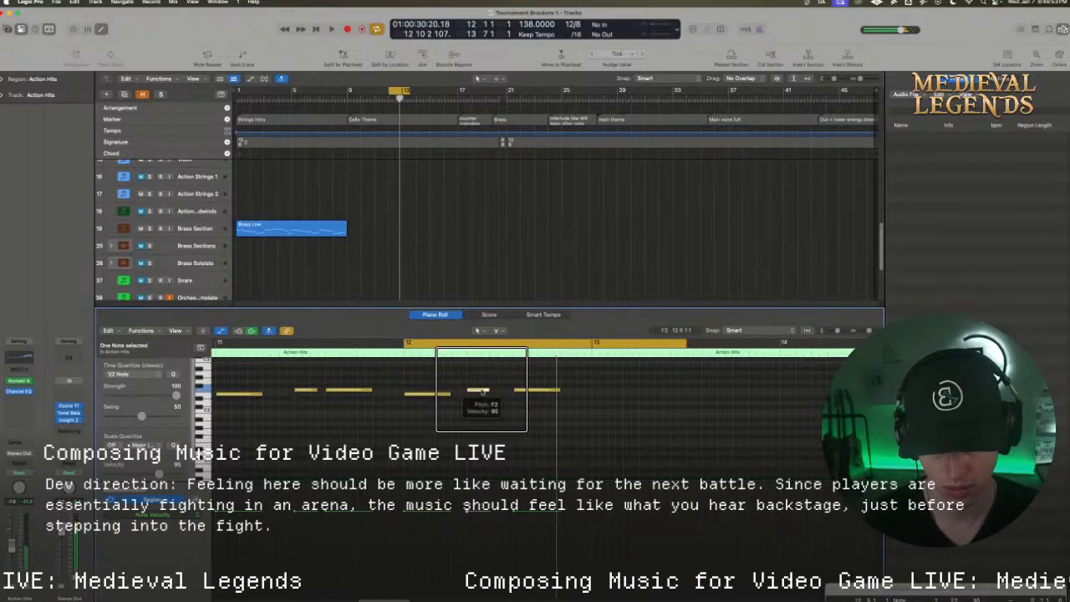
pyautogui.moveTo(478, 391); pyautogui.dragTo(435, 397)
pyautogui.press('space')
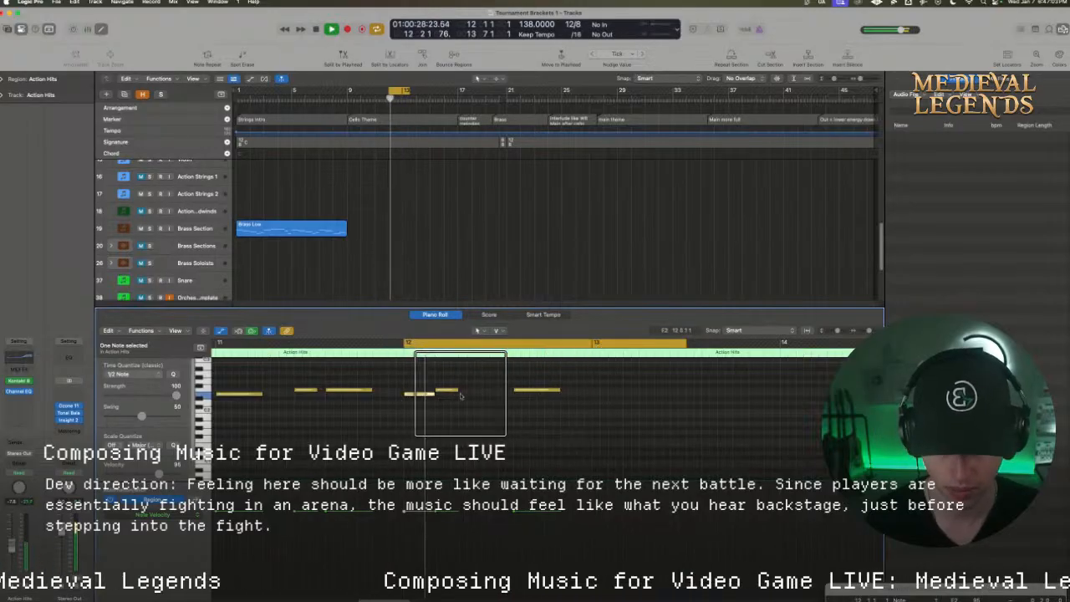
# Try a descending run of short notes before bar 12's last note, audition it, and delete the added notes
pyautogui.press('space')
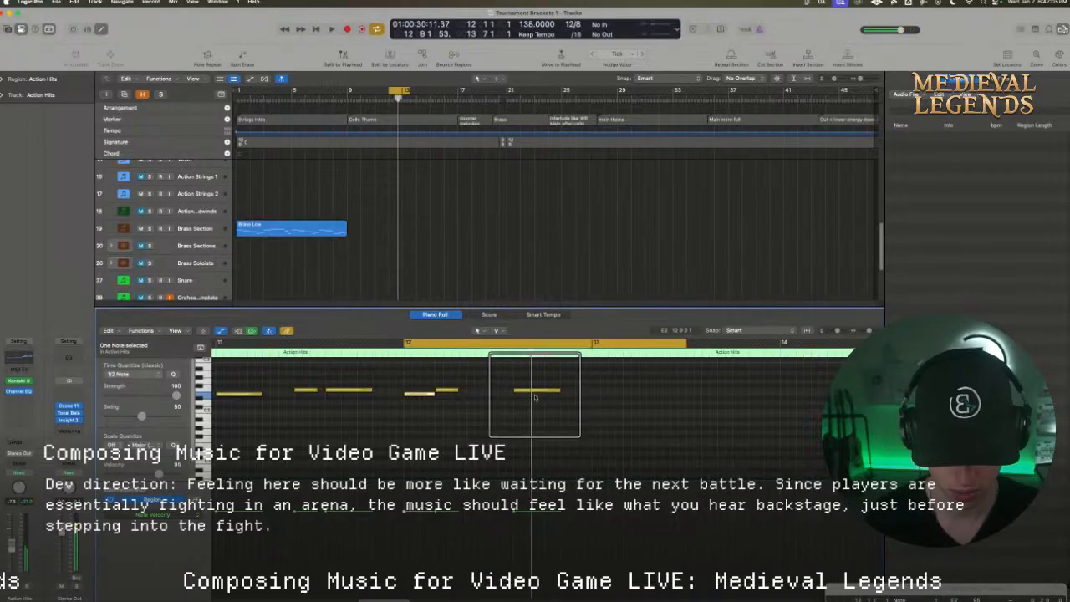
pyautogui.scroll(1, 530, 401)
pyautogui.moveTo(529, 403); pyautogui.dragTo(519, 389)
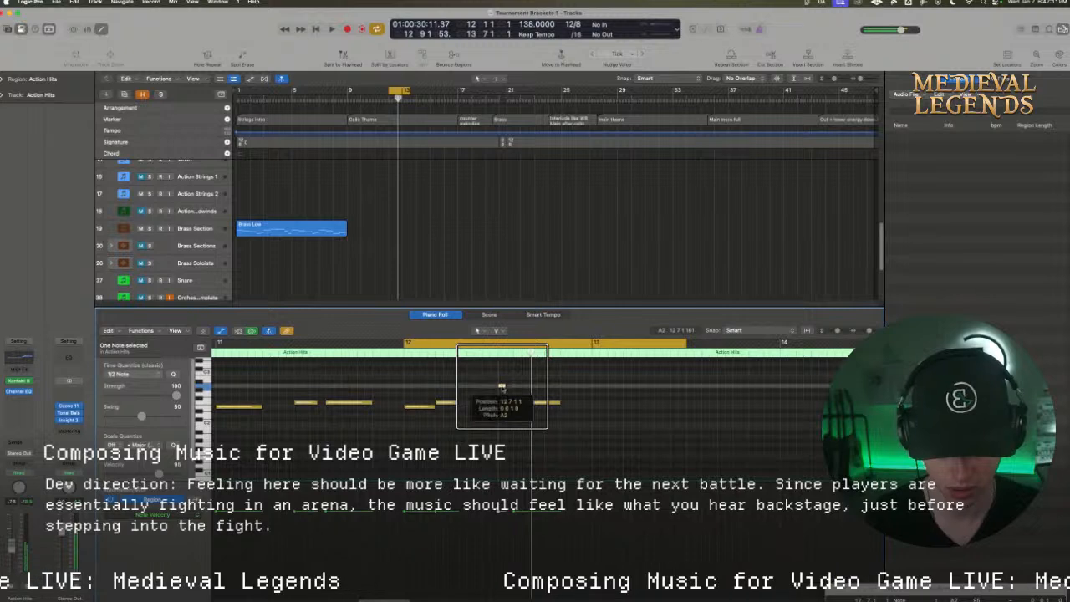
pyautogui.moveTo(501, 387); pyautogui.dragTo(509, 389)
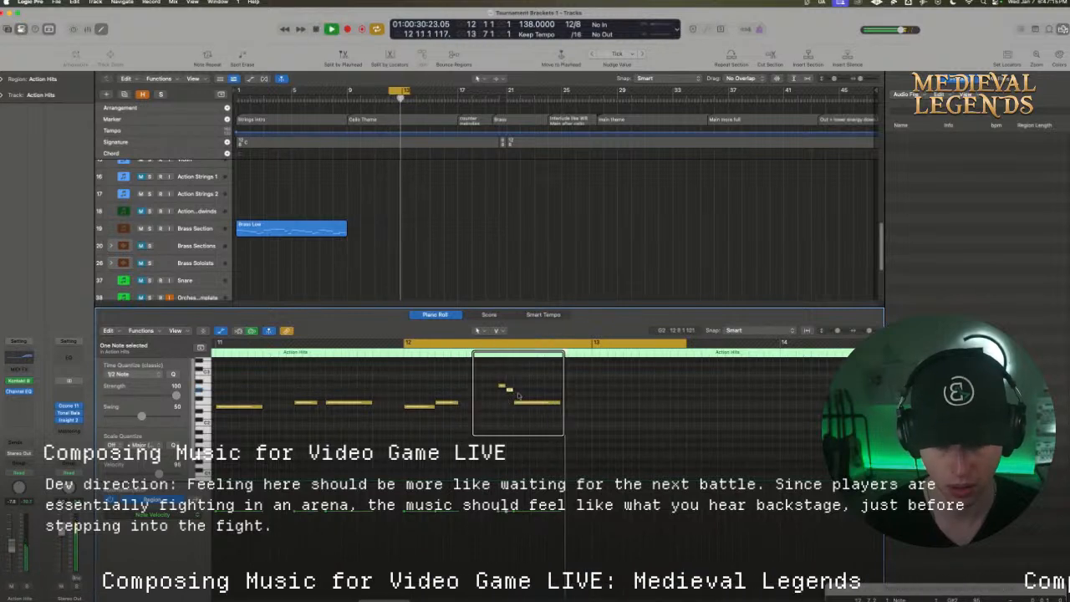
pyautogui.press('space')
pyautogui.moveTo(501, 387); pyautogui.dragTo(494, 383)
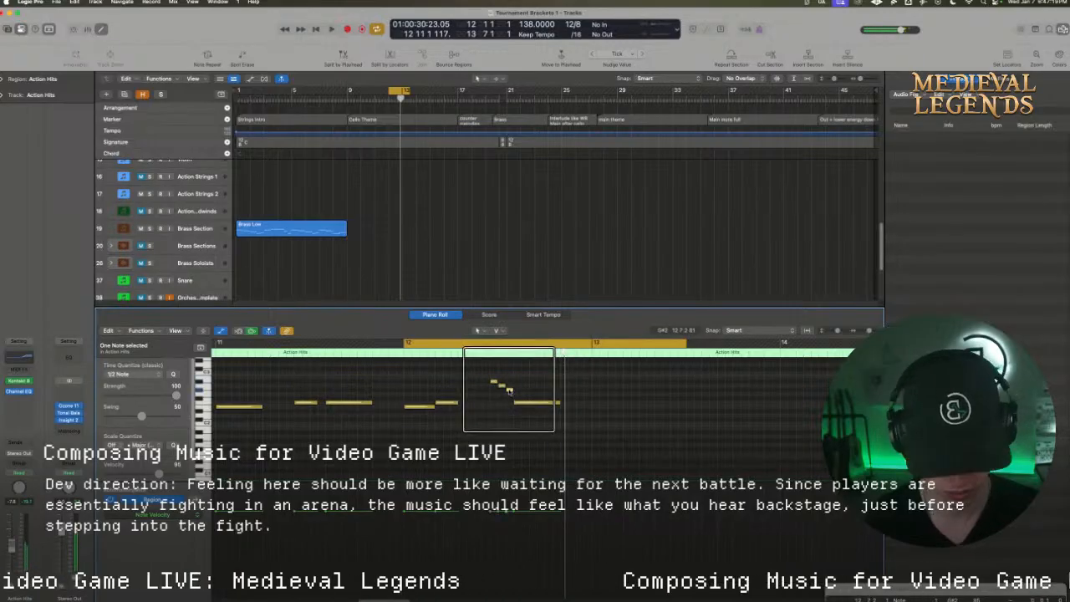
pyautogui.press('space')
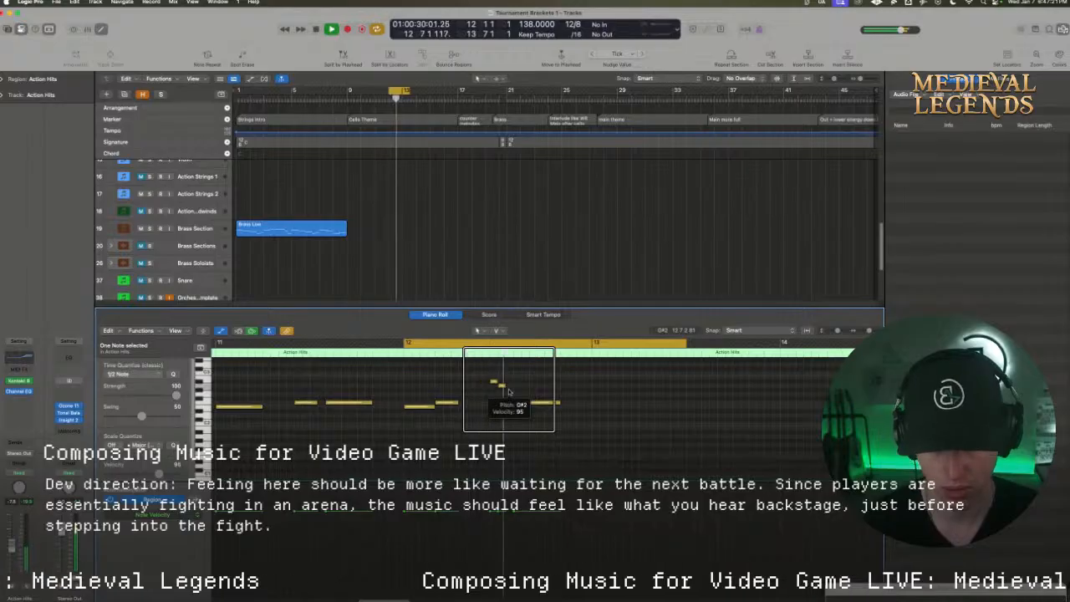
pyautogui.press('space')
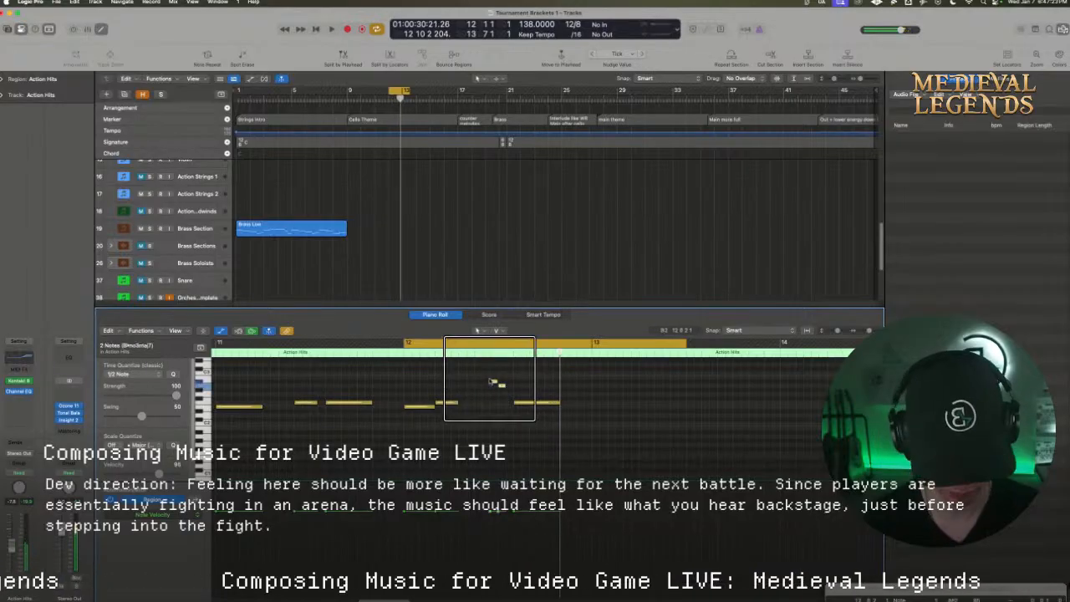
pyautogui.press('space')
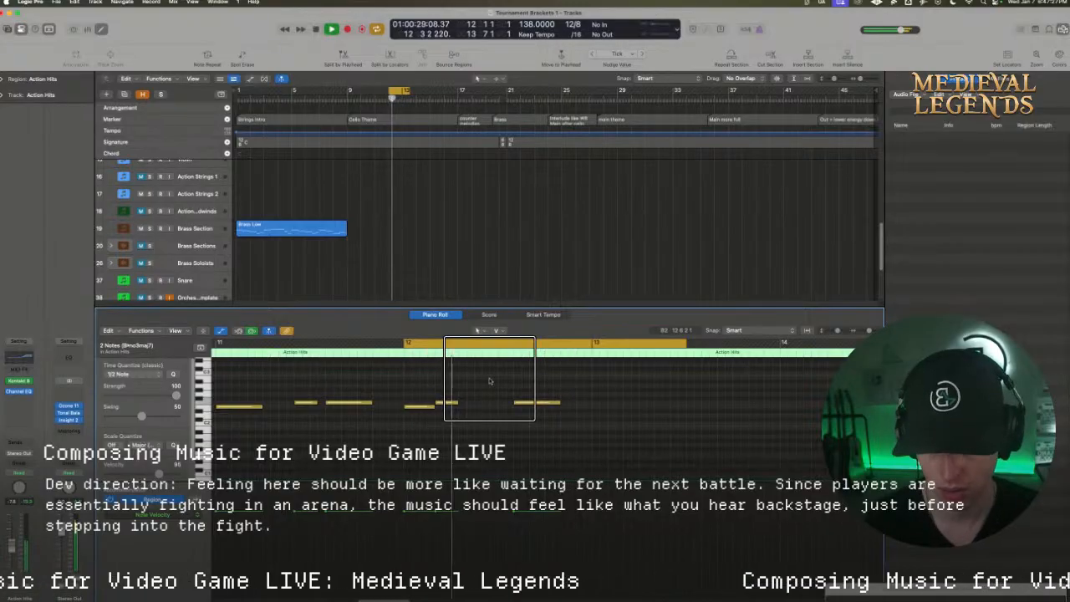
pyautogui.press('space')
# Set the cycle range from 8 10 1 1 to 15 1 1 1 and play the Action Hits pattern
pyautogui.scroll(3, 420, 201)
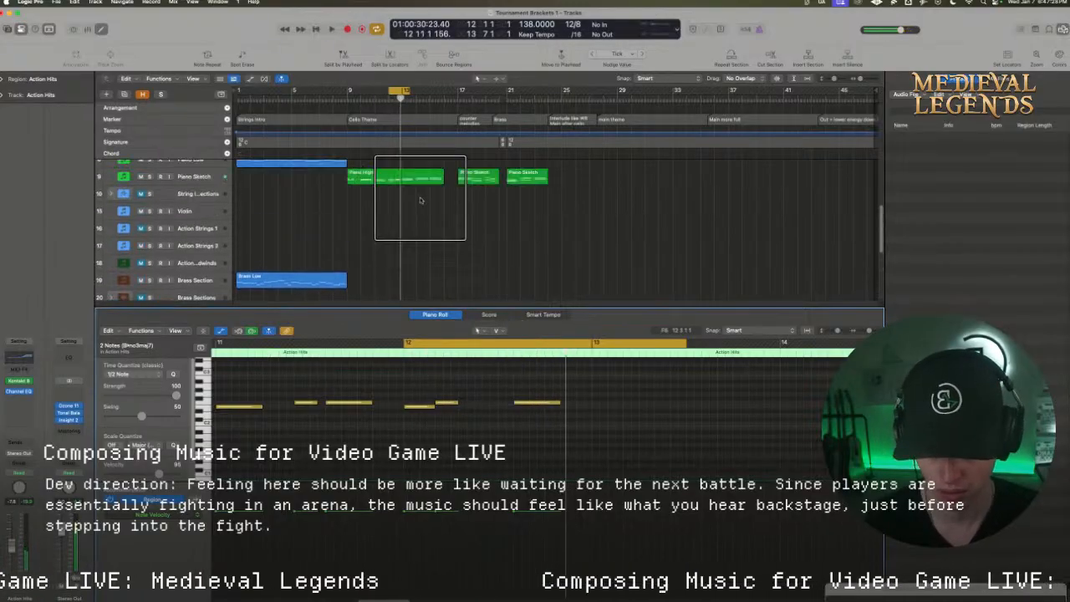
pyautogui.scroll(-8, 421, 200)
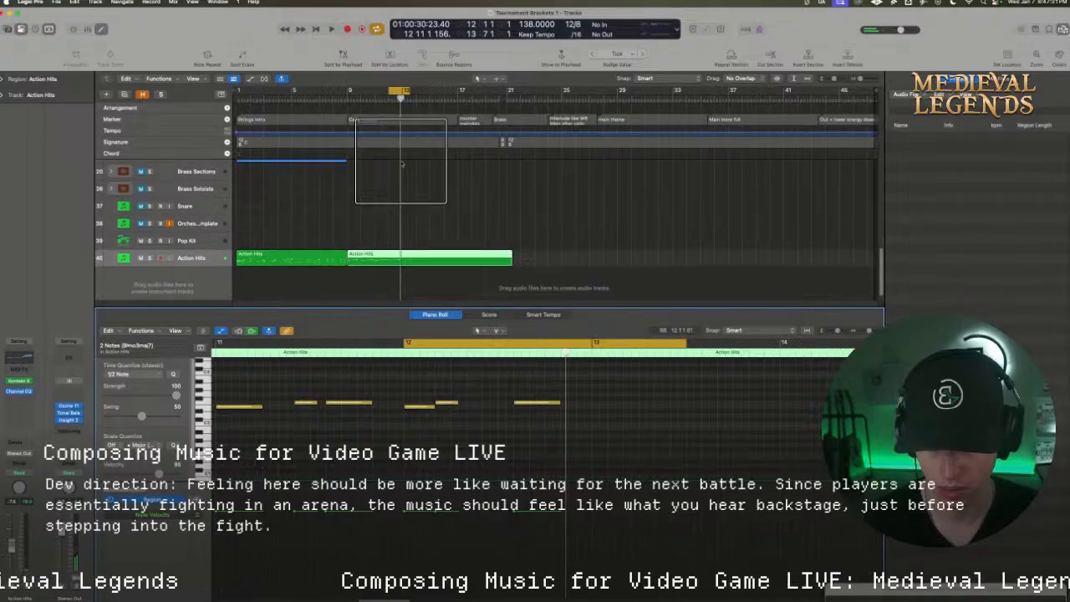
pyautogui.moveTo(348, 90); pyautogui.dragTo(434, 92)
pyautogui.press('space')
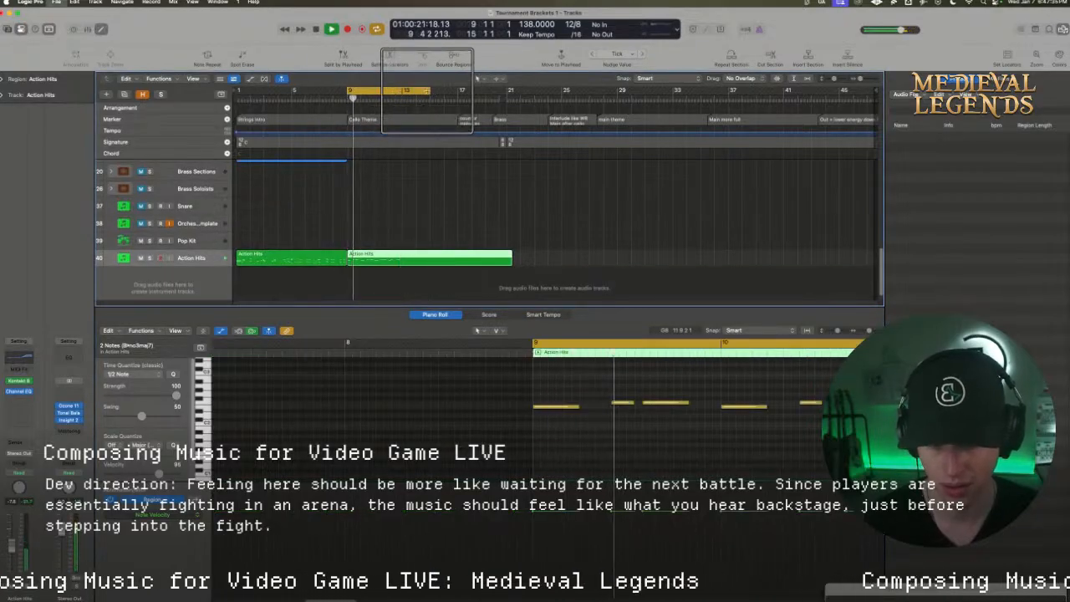
pyautogui.press('space')
pyautogui.press('space')
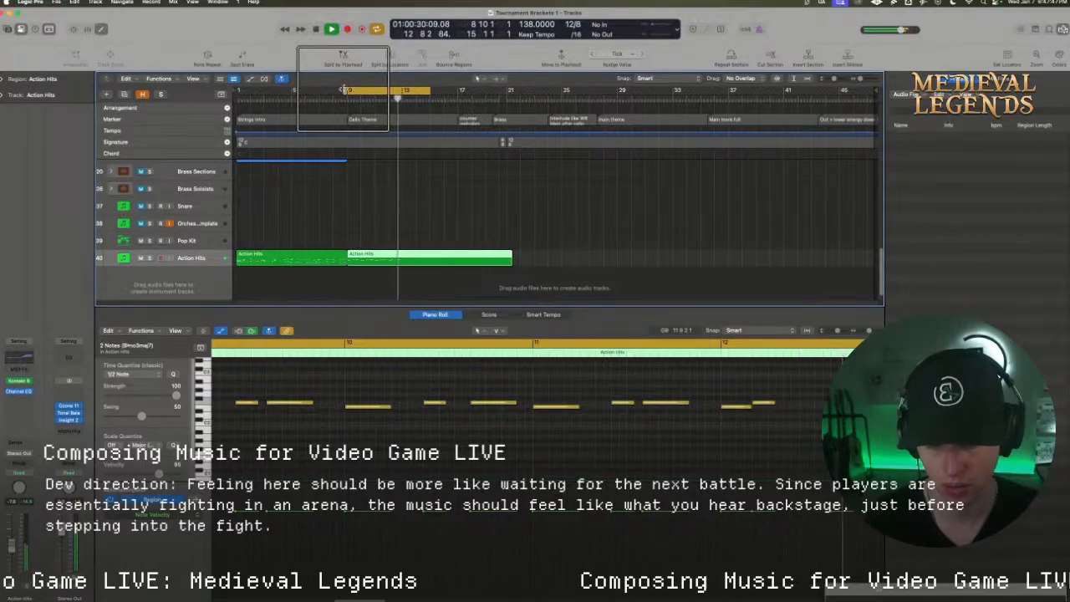
# Replace bar 12's last long note with a rising run of five short notes starting on F2, and play it back
pyautogui.press('space')
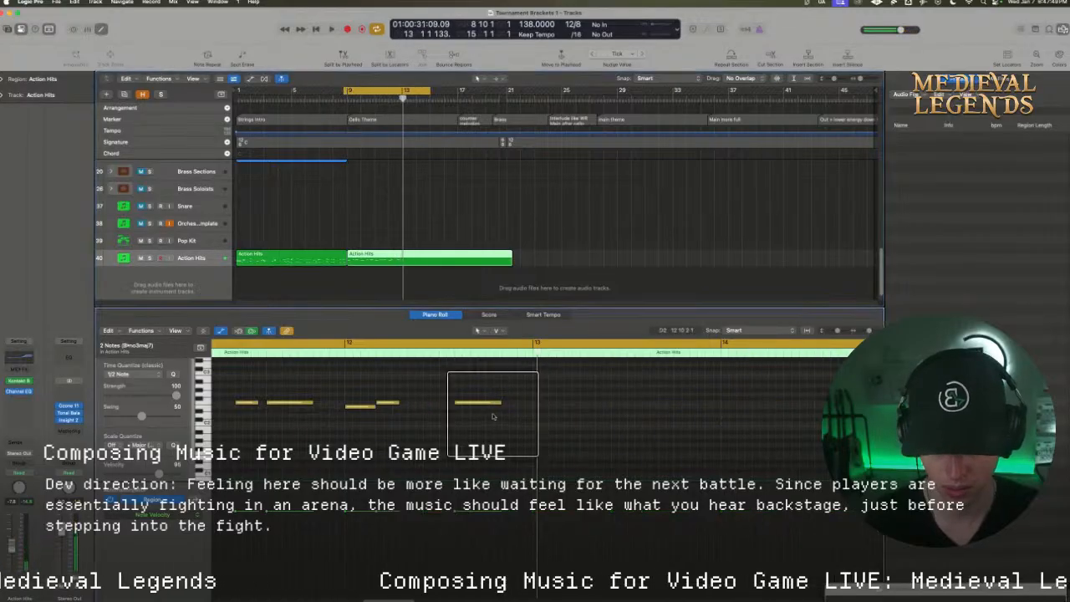
pyautogui.moveTo(500, 402); pyautogui.dragTo(530, 389)
pyautogui.press('space')
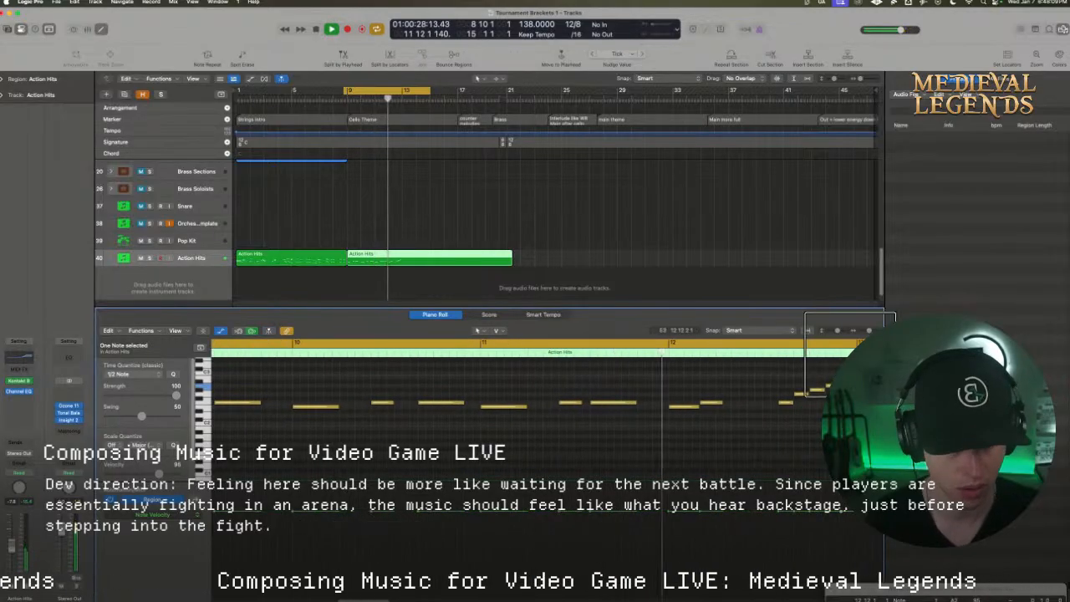
# Place a long high note at the start of bar 13, ending the rising run, and remove the low note beneath it
pyautogui.moveTo(870, 331); pyautogui.dragTo(865, 331)
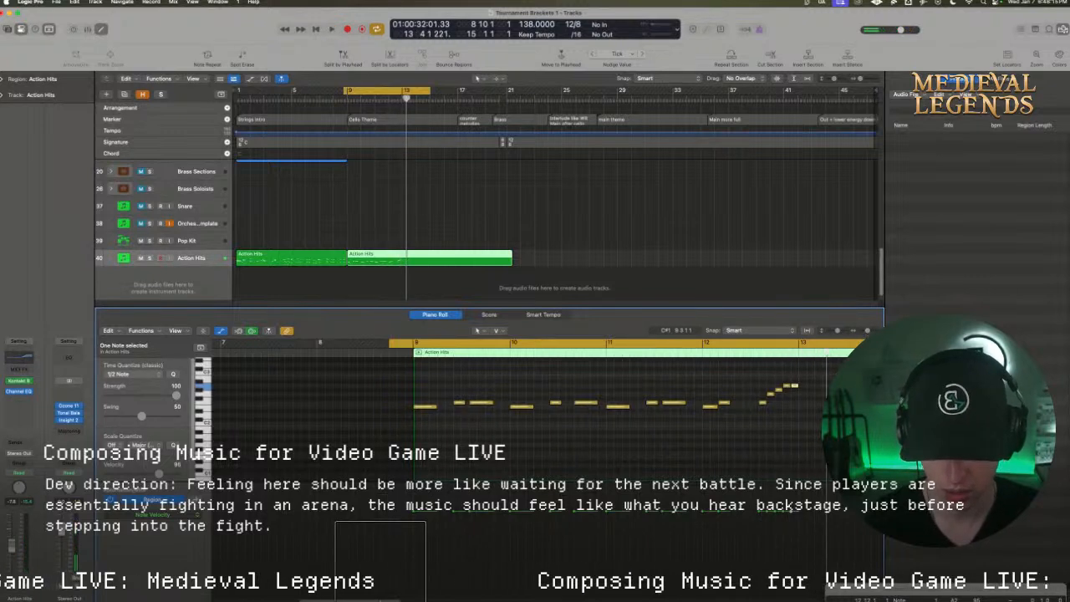
pyautogui.hscroll(5, 359, 435)
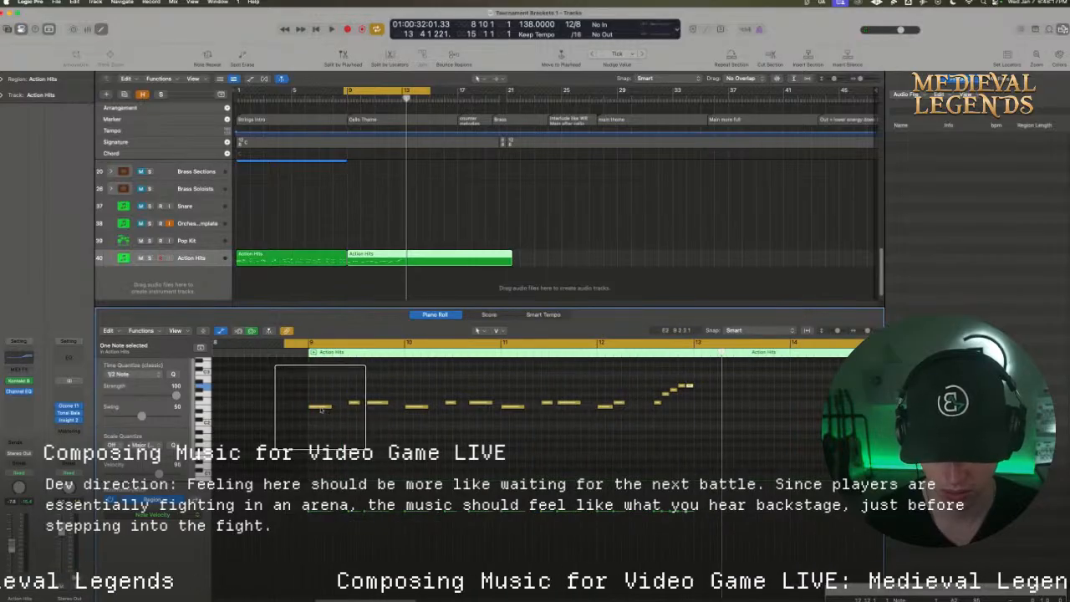
pyautogui.moveTo(324, 413); pyautogui.dragTo(709, 387)
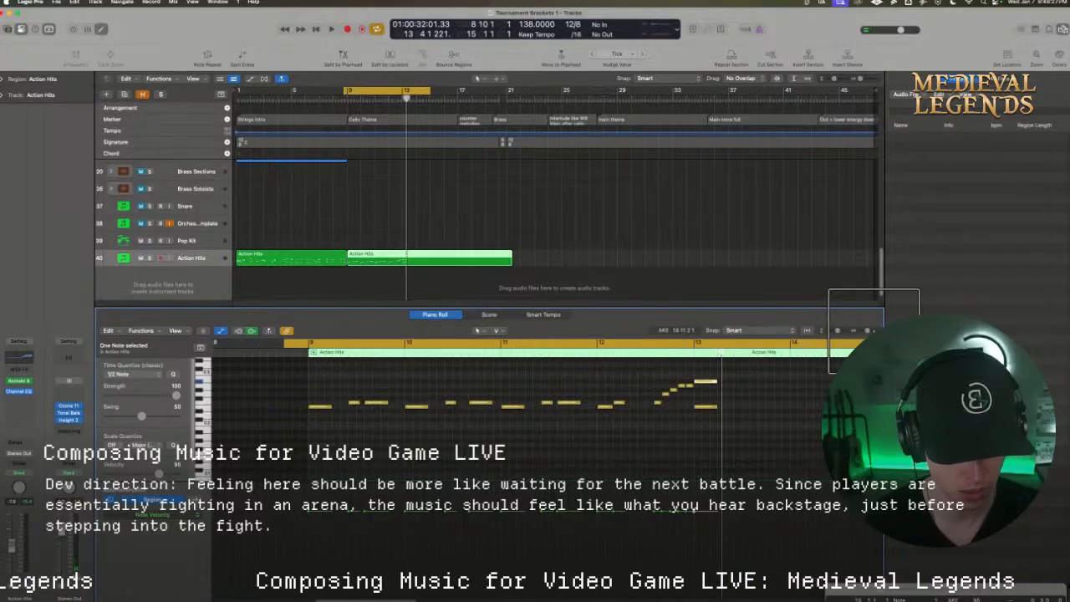
pyautogui.press('super+Left')
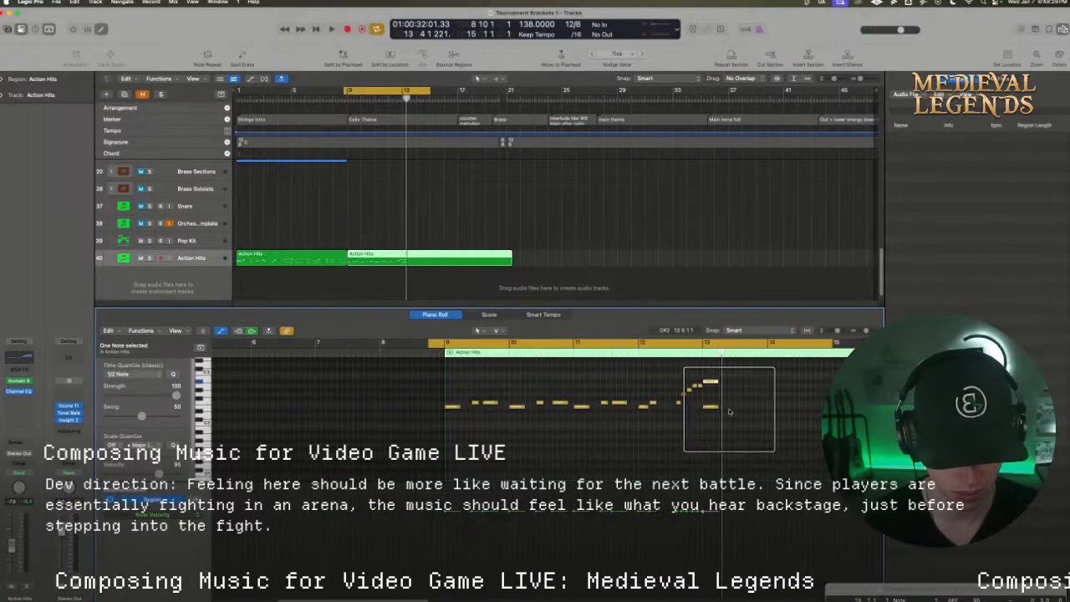
pyautogui.click(715, 408)
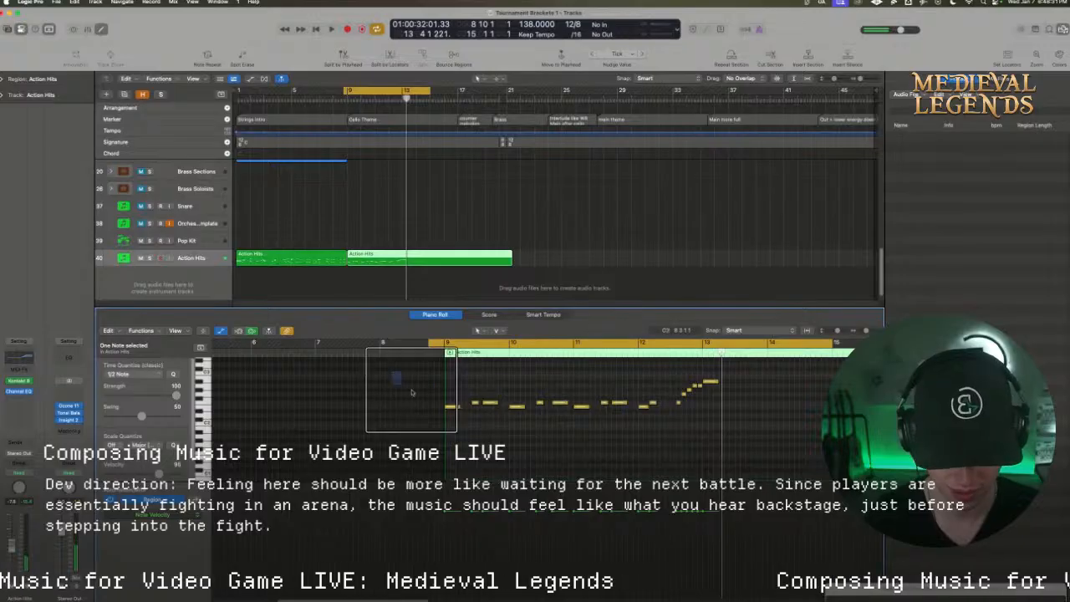
# Copy the nine notes of bars 9 to 11 into bars 13 to 15, turn cycling off, and play them
pyautogui.moveTo(393, 374); pyautogui.dragTo(634, 415)
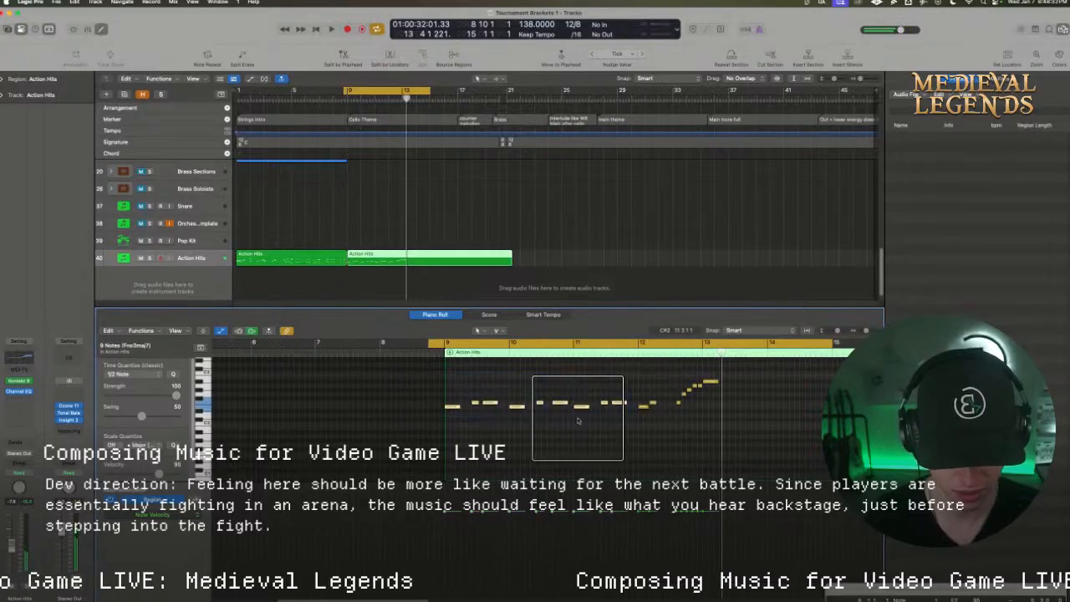
pyautogui.moveTo(449, 408); pyautogui.dragTo(716, 410)
pyautogui.click(666, 344)
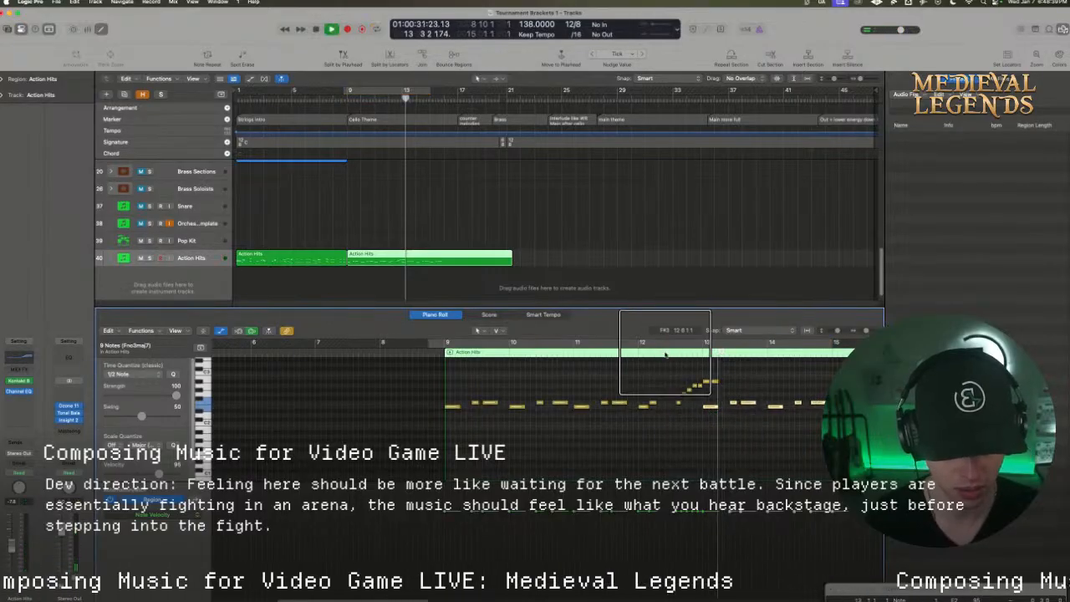
pyautogui.doubleClick(665, 353)
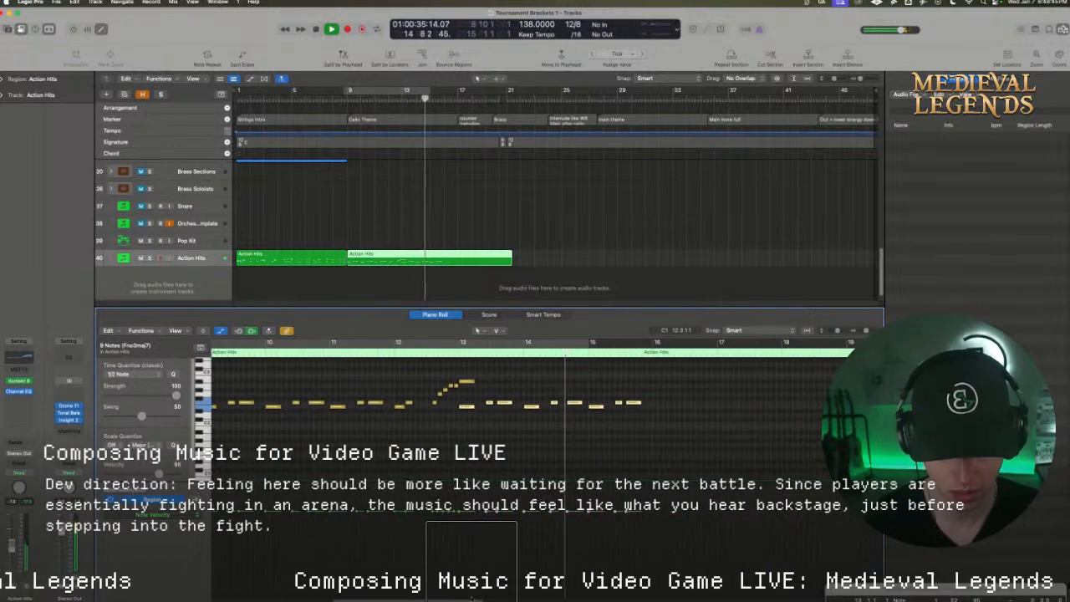
pyautogui.press('space')
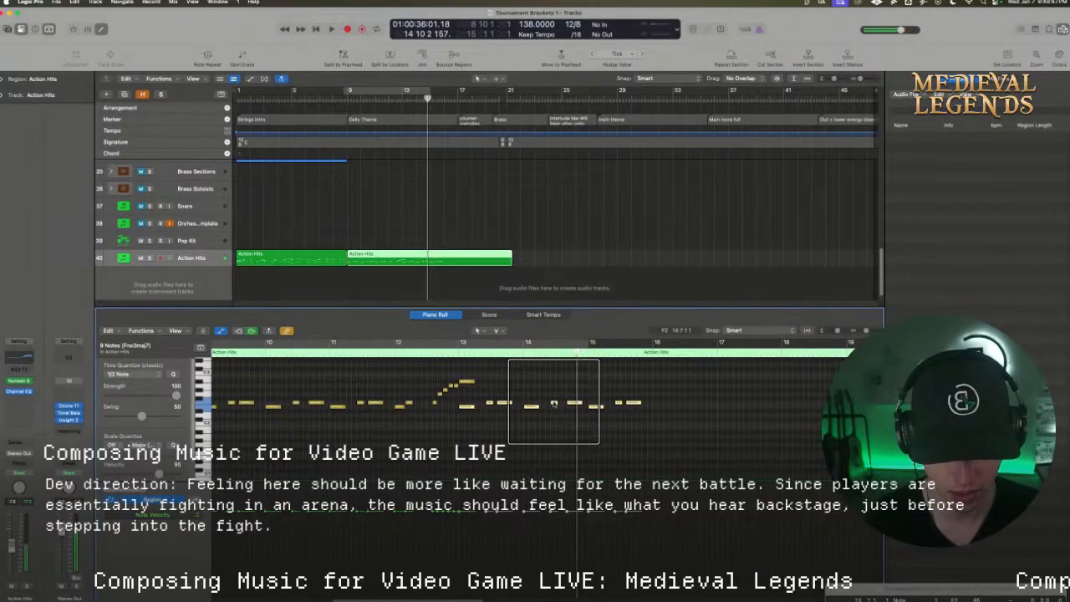
# Add a short G#2 note in bar 14, shift it earlier to about beat 7, and play the passage
pyautogui.moveTo(553, 403); pyautogui.dragTo(564, 390)
pyautogui.press('super+z')
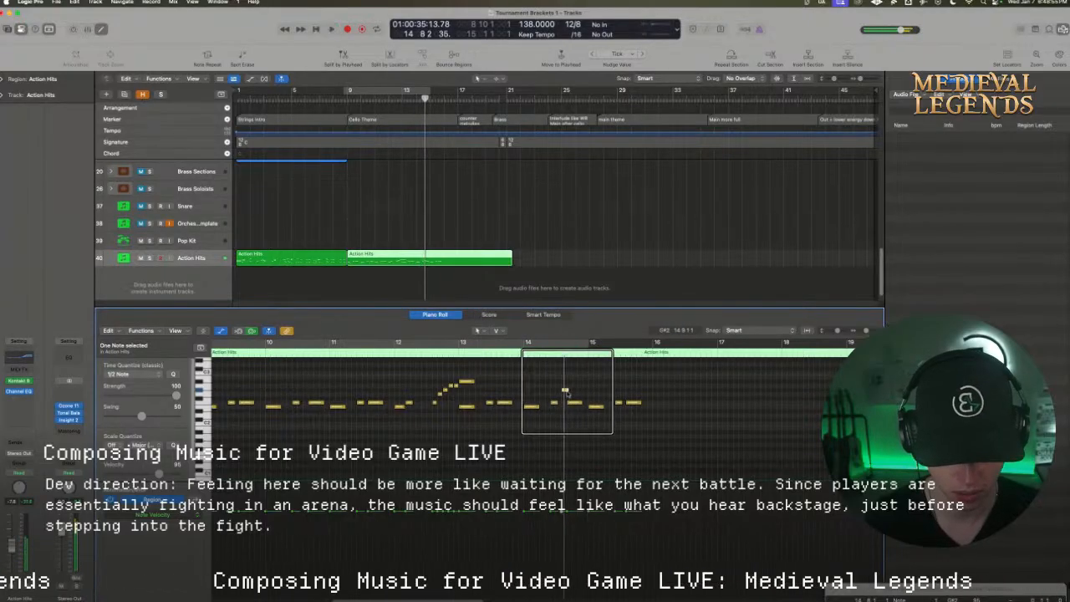
pyautogui.moveTo(564, 391); pyautogui.dragTo(558, 390)
pyautogui.press('space')
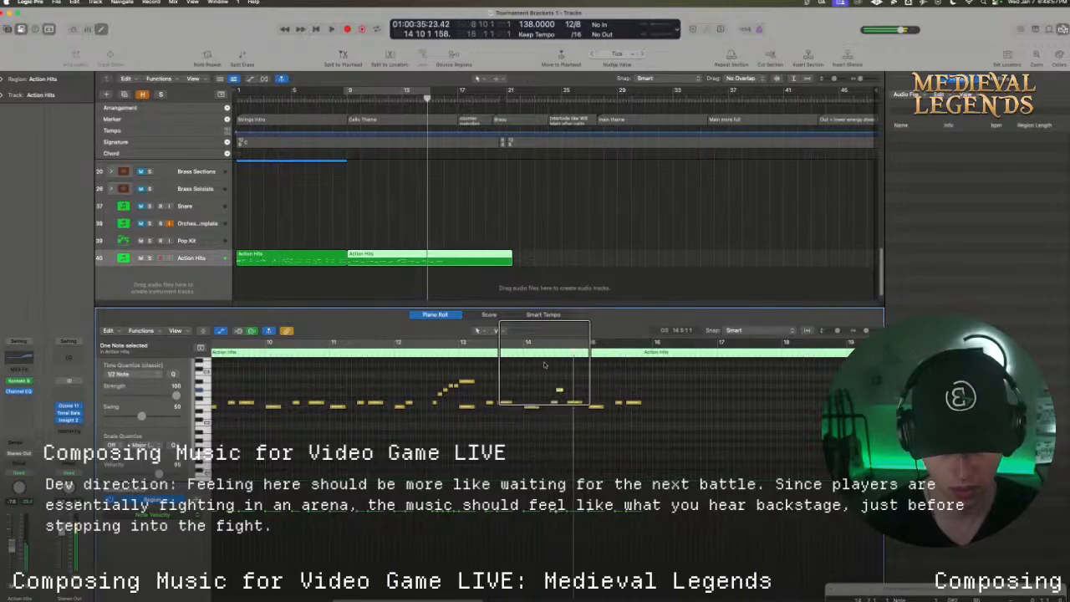
pyautogui.click(544, 353)
pyautogui.press('space')
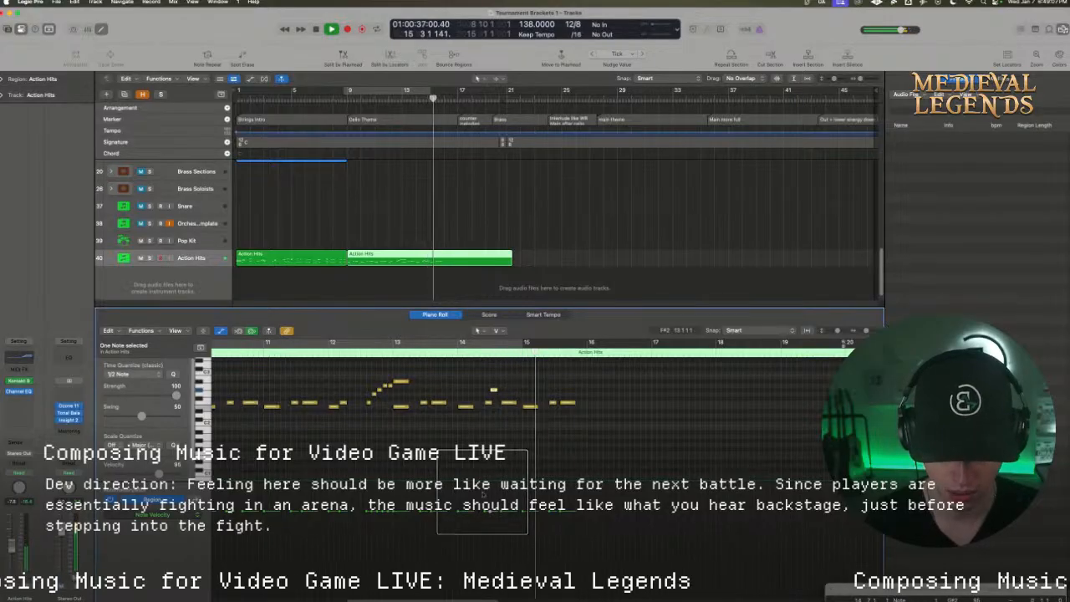
pyautogui.press('space')
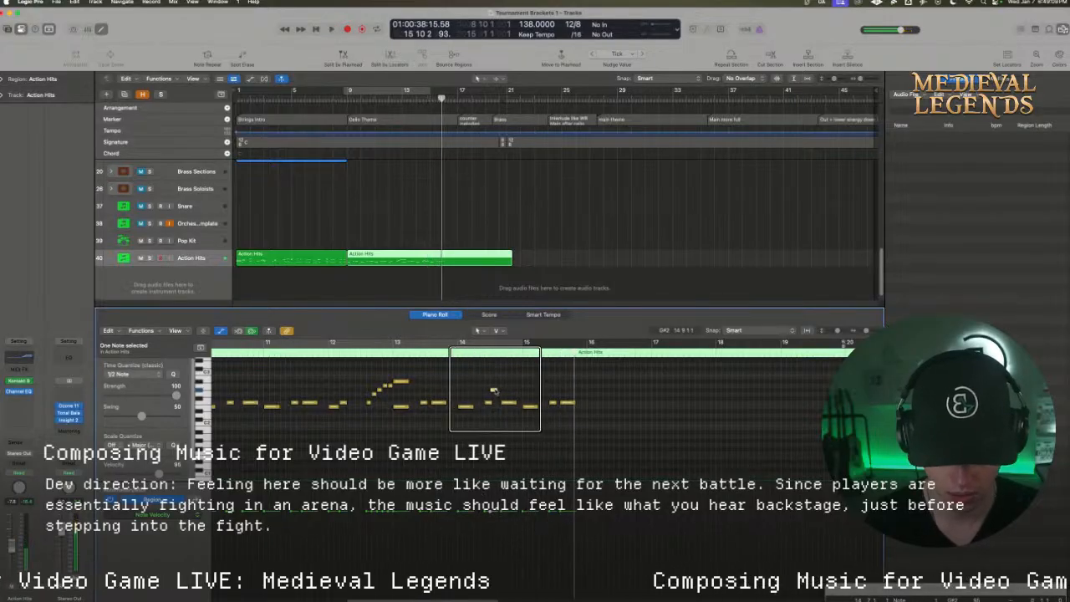
# Copy bar 14's short G#2 note one bar later into bar 15 and play back from about bar 14
pyautogui.moveTo(493, 391); pyautogui.dragTo(558, 390)
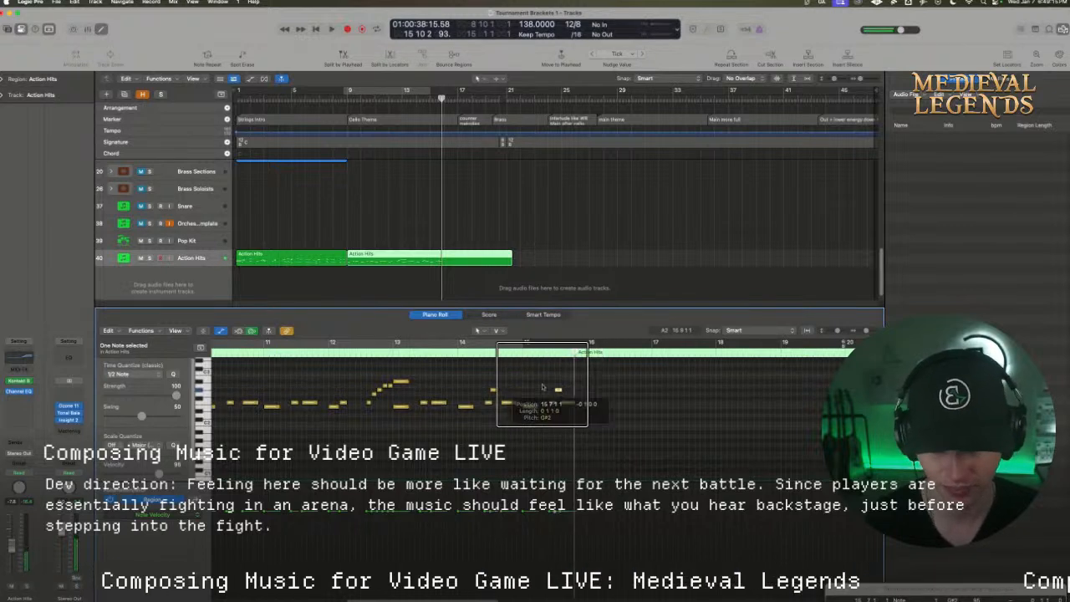
pyautogui.click(455, 352)
pyautogui.press('space')
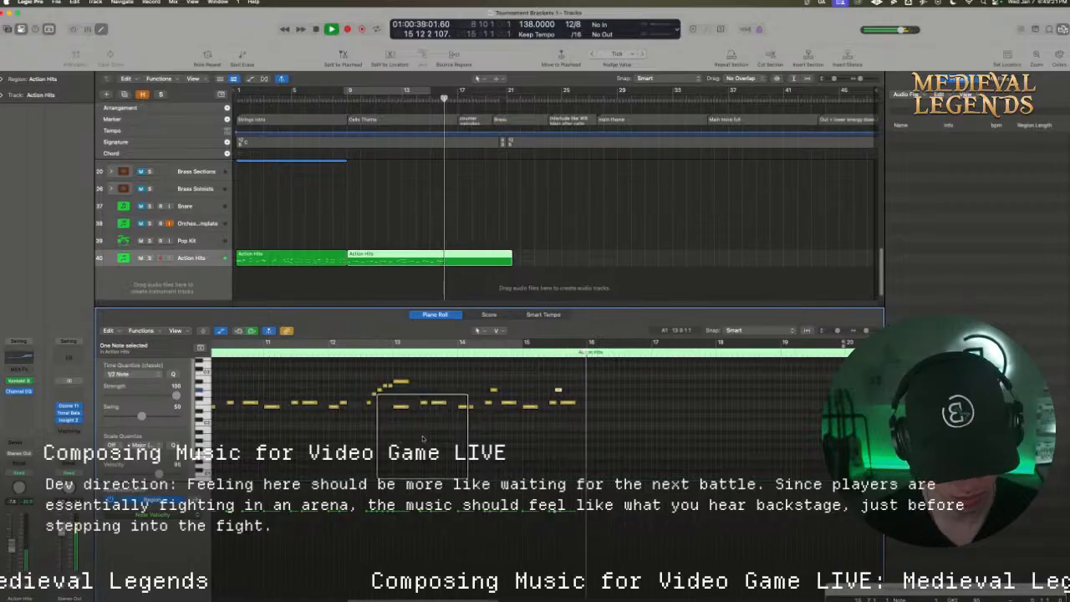
pyautogui.press('space')
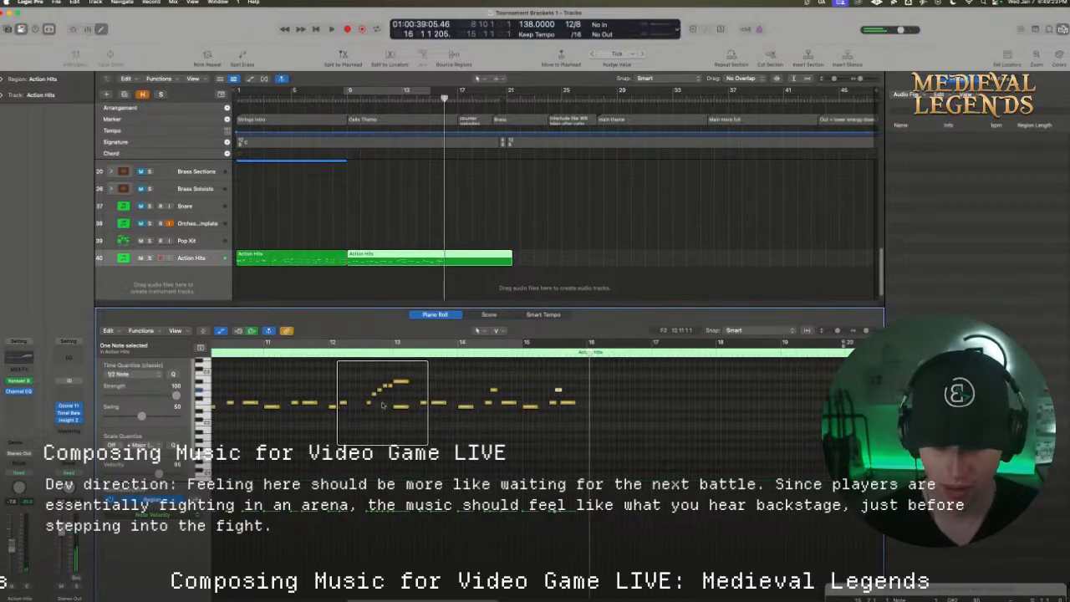
# Copy bar 12's rising five-note run to the start of bar 16 and play it cycled from 15 12 1 1 to 17 5 1 1
pyautogui.moveTo(361, 381); pyautogui.dragTo(598, 401)
pyautogui.moveTo(658, 342)
pyautogui.mouseDown()
pyautogui.moveTo(677, 340)
pyautogui.moveTo(652, 339)
pyautogui.mouseUp()
pyautogui.press('space')
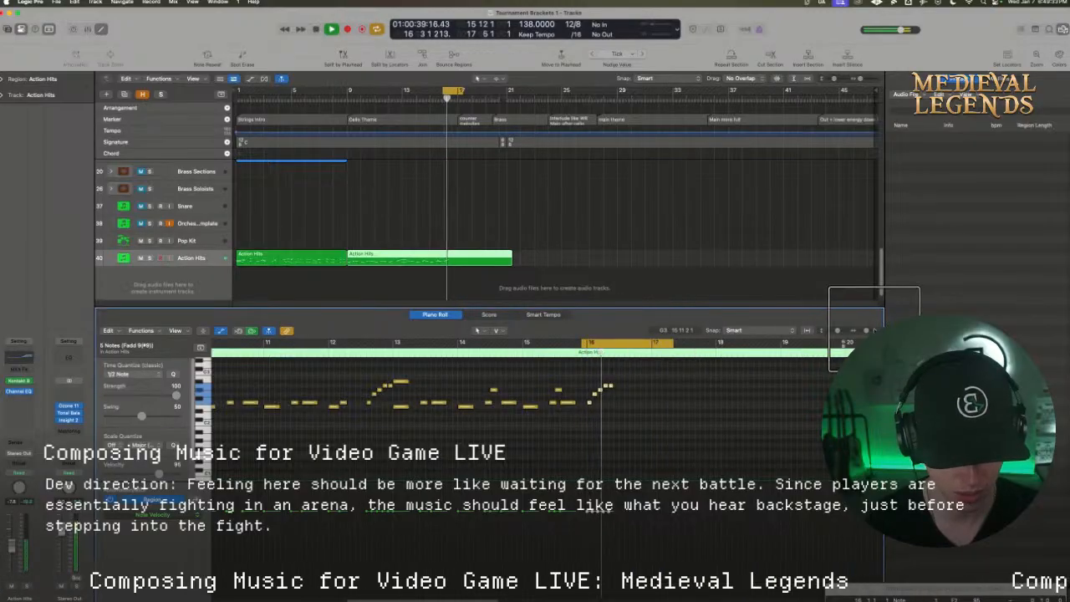
pyautogui.moveTo(867, 330); pyautogui.dragTo(870, 330)
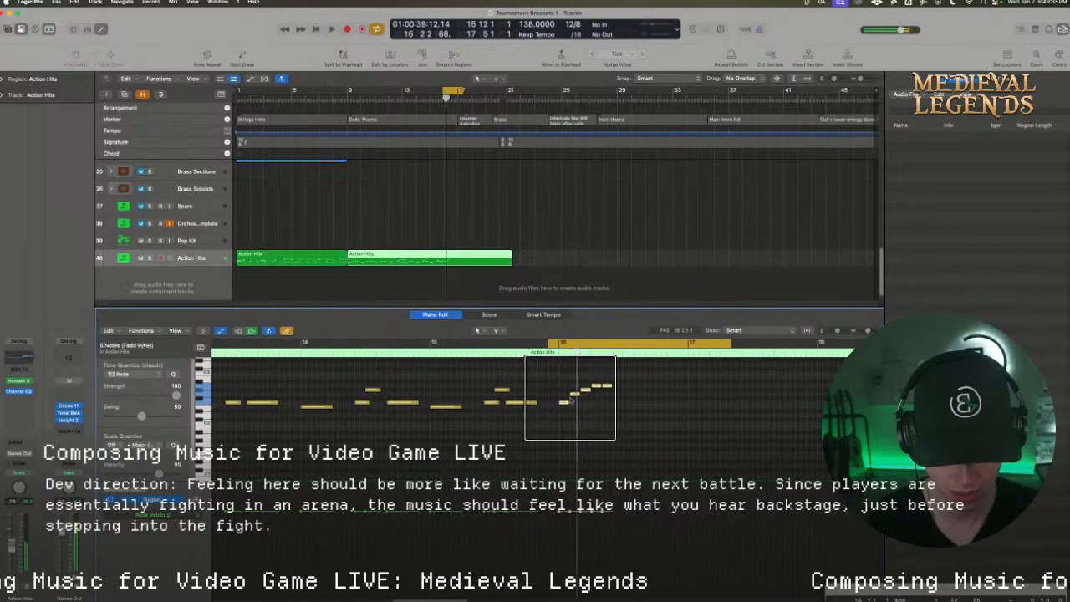
pyautogui.press('x')
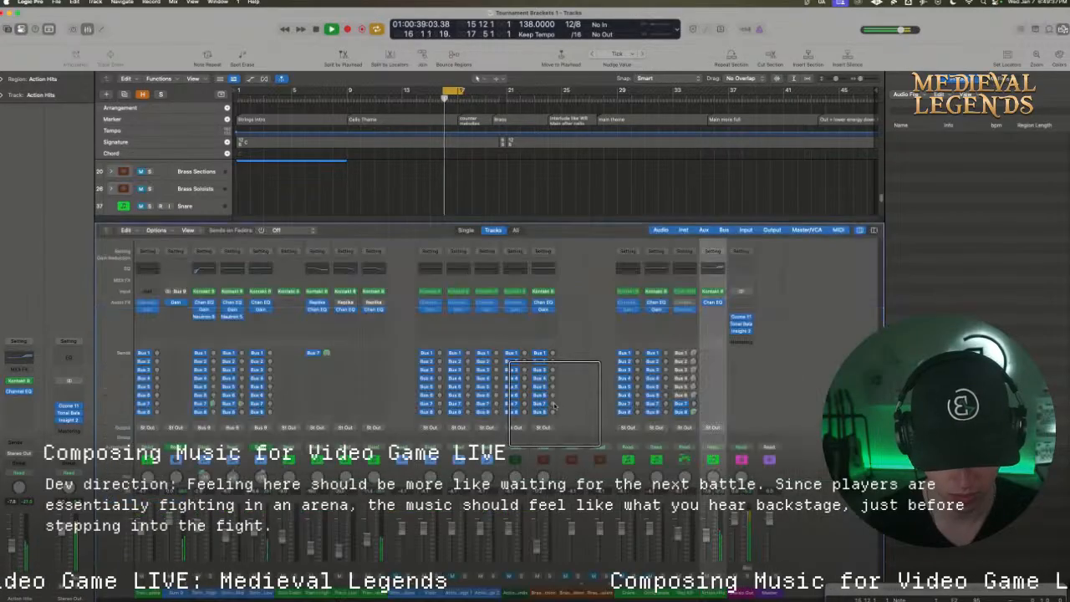
pyautogui.moveTo(578, 225); pyautogui.dragTo(503, 453)
pyautogui.doubleClick(464, 438)
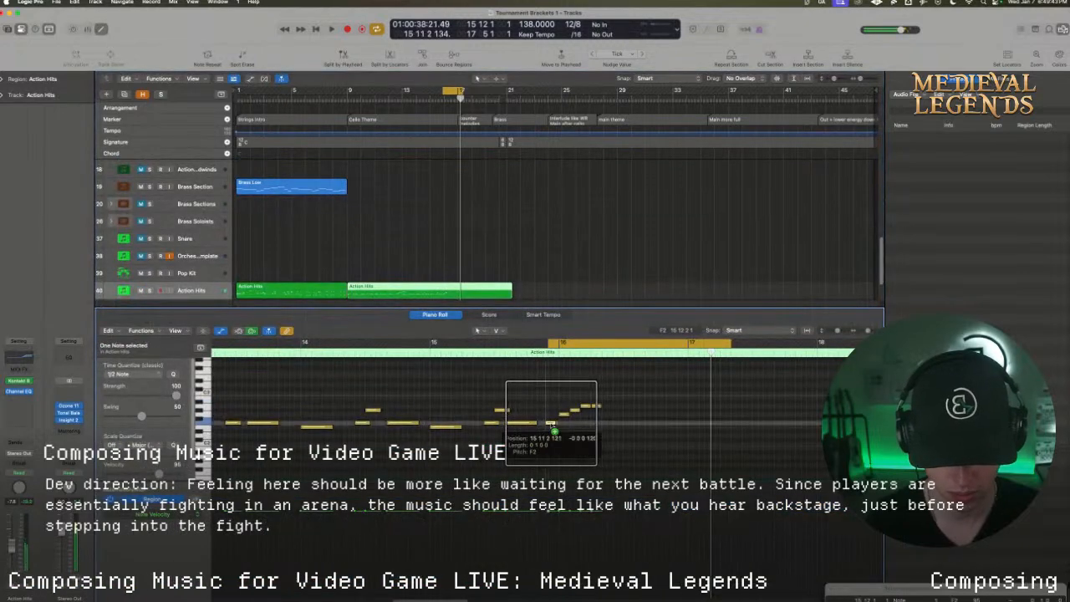
# Raise the first note of the rising run at the end of bar 15 to G#2, auditioning each pitch change
pyautogui.moveTo(553, 420); pyautogui.dragTo(552, 417)
pyautogui.press('space')
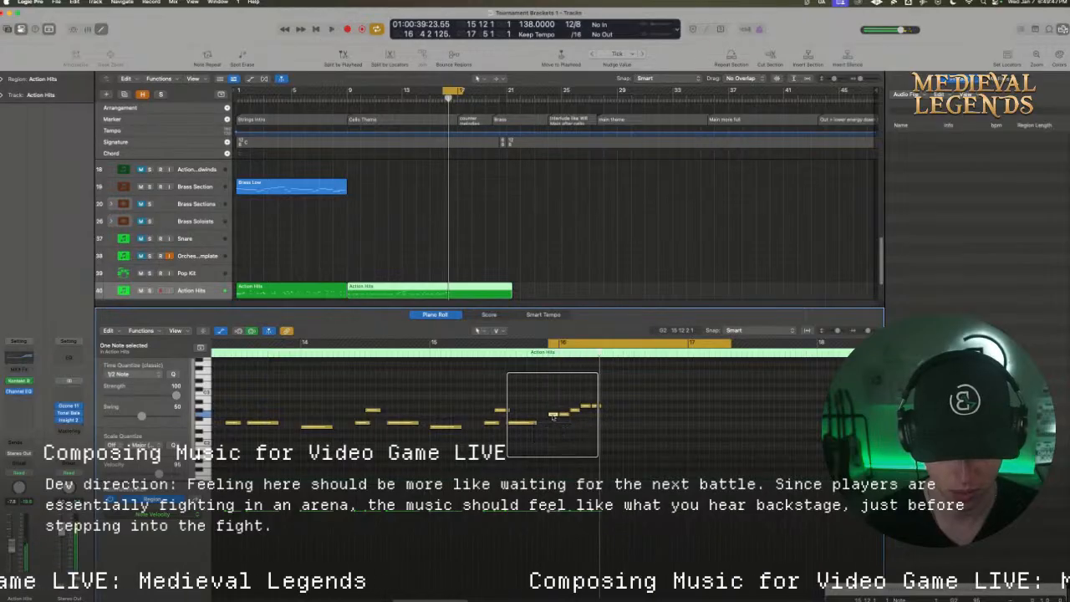
pyautogui.moveTo(552, 416); pyautogui.dragTo(552, 413)
pyautogui.press('space')
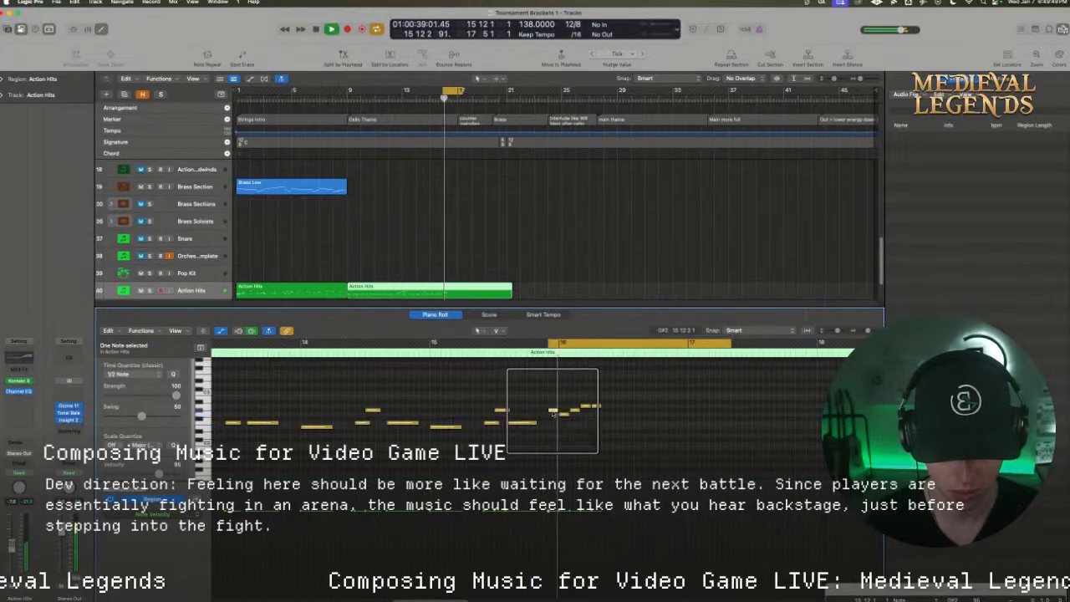
# Extend the rising run through bar 16 with more short notes, ending on A2 at 16 12 1 1, and play it back
pyautogui.press('space')
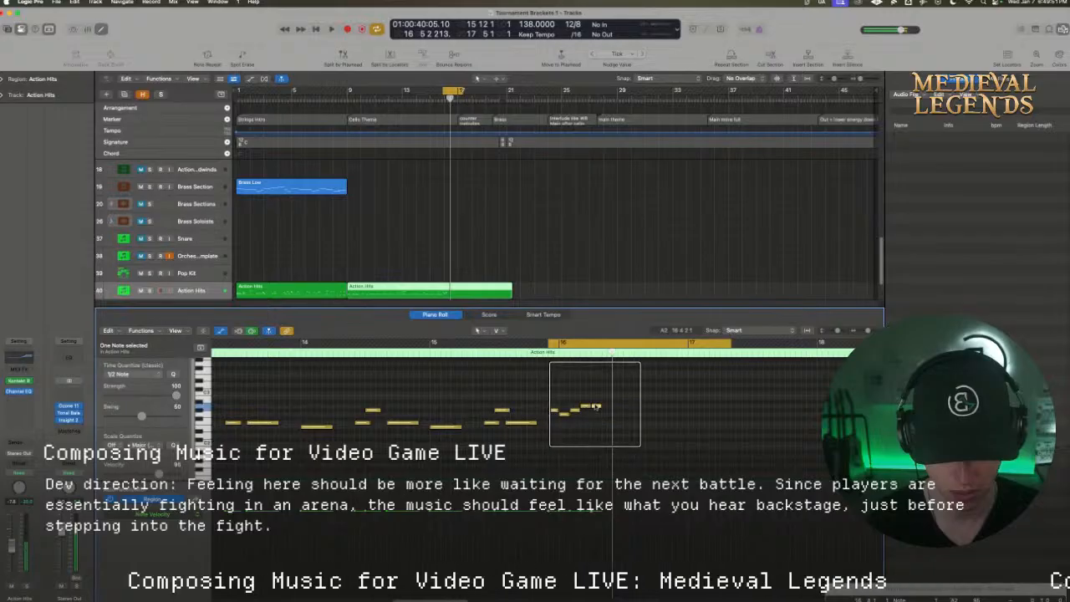
pyautogui.moveTo(595, 407); pyautogui.dragTo(672, 415)
pyautogui.press('space')
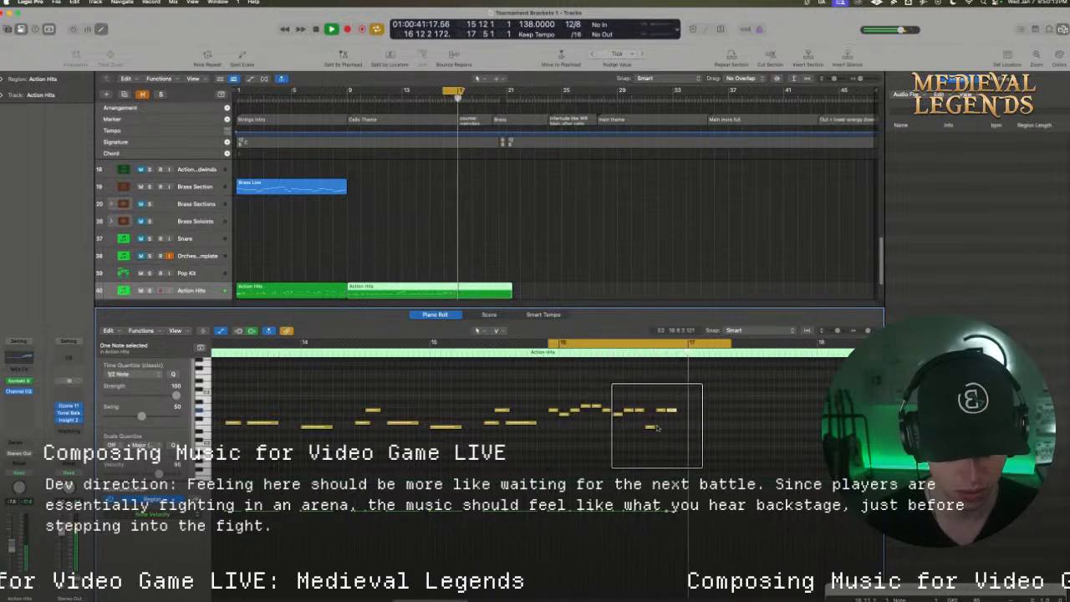
pyautogui.press('space')
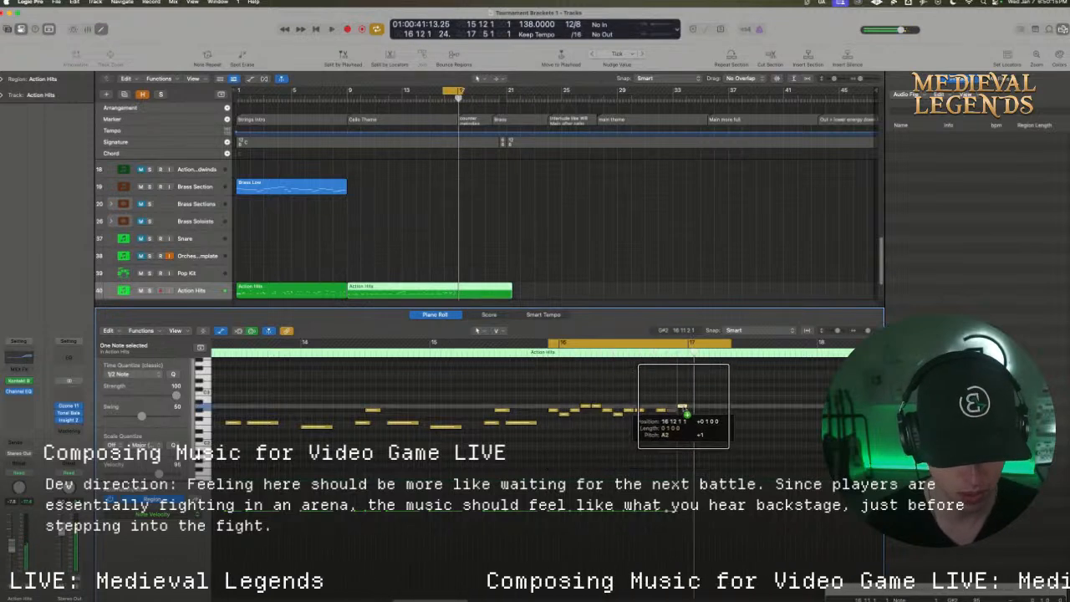
pyautogui.press('space')
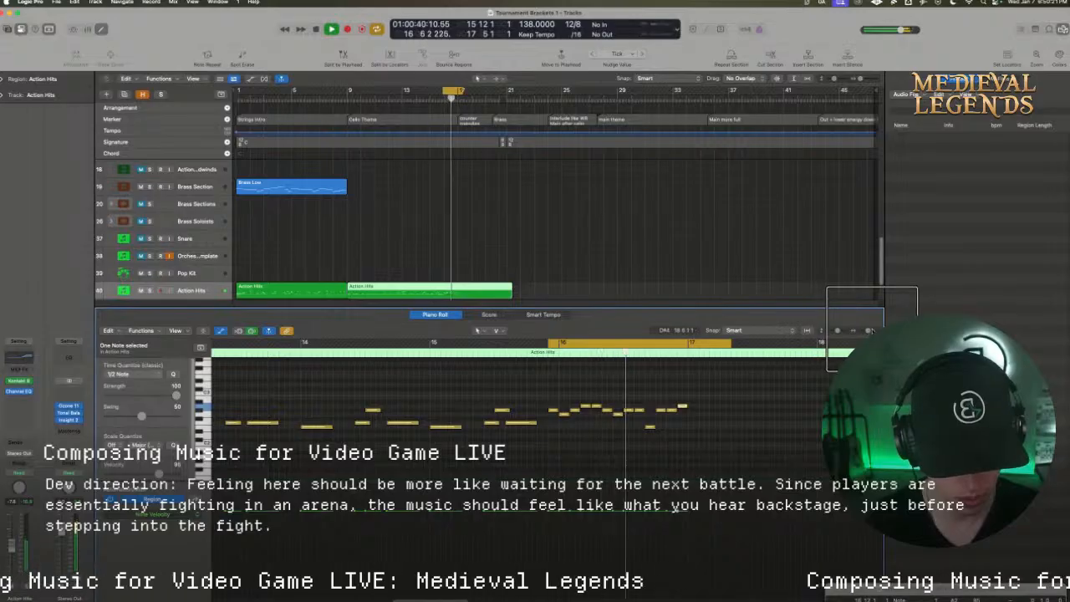
# Copy the Action Hits notes of bars 9 to 16 so the pattern repeats from bar 17
pyautogui.moveTo(870, 331); pyautogui.dragTo(865, 331)
pyautogui.press('space')
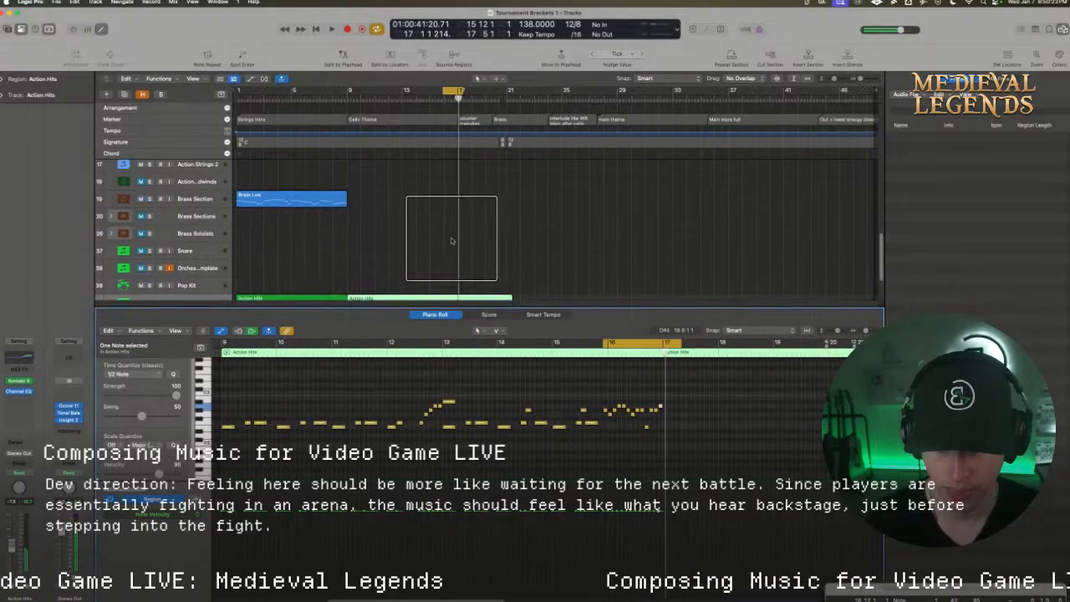
pyautogui.scroll(10, 463, 236)
pyautogui.scroll(-1, 451, 241)
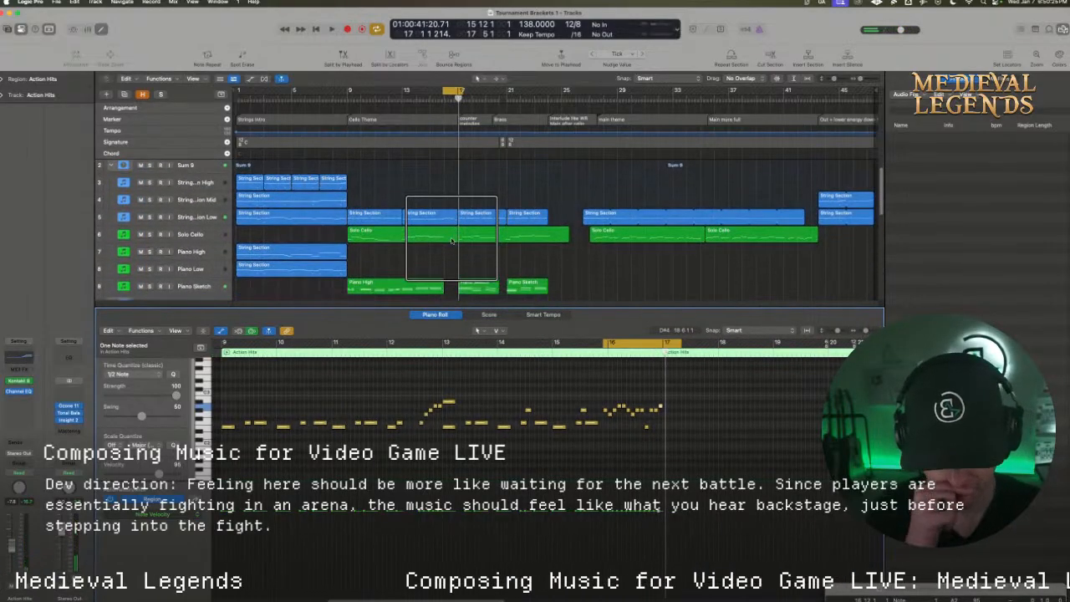
pyautogui.scroll(-1, 451, 240)
pyautogui.scroll(-1, 451, 241)
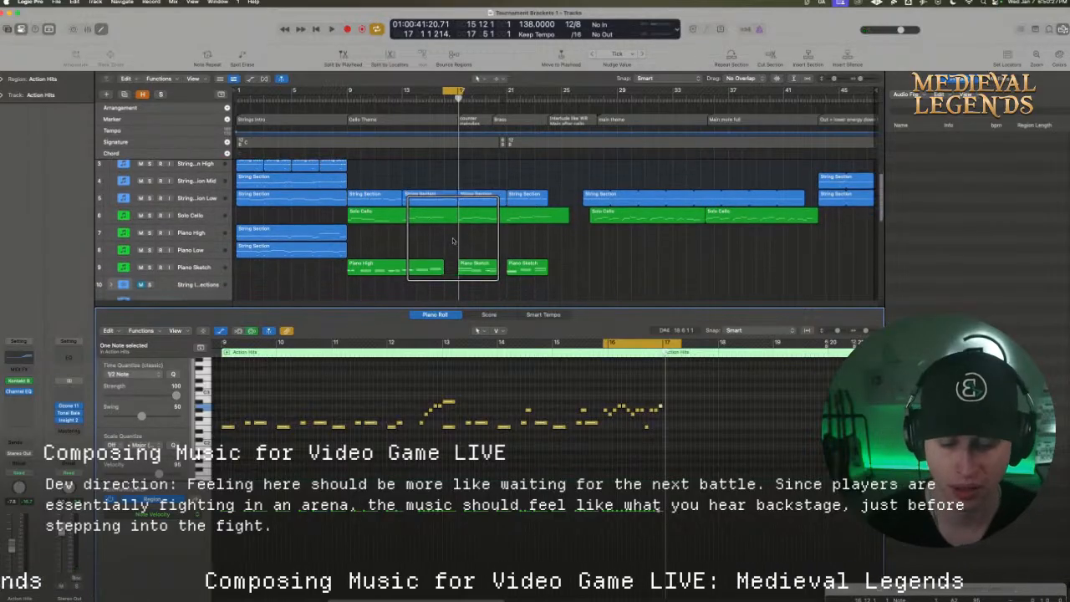
pyautogui.moveTo(698, 454); pyautogui.dragTo(668, 430)
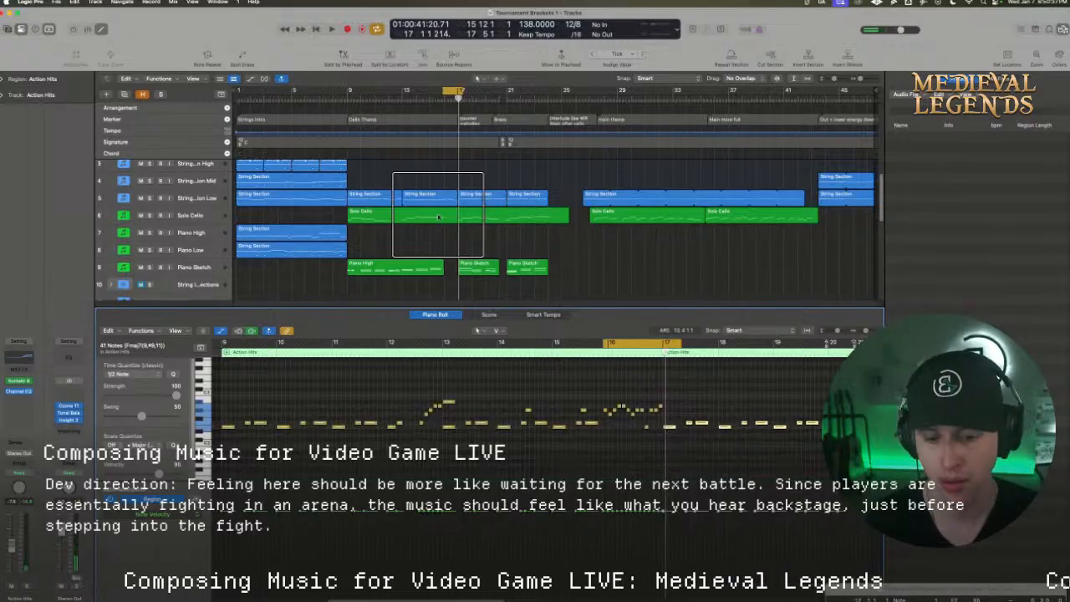
# Cycle bars 9 to 22, reopen only the second Action Hits region for note editing, and play from bar 9
pyautogui.moveTo(346, 90); pyautogui.dragTo(523, 90)
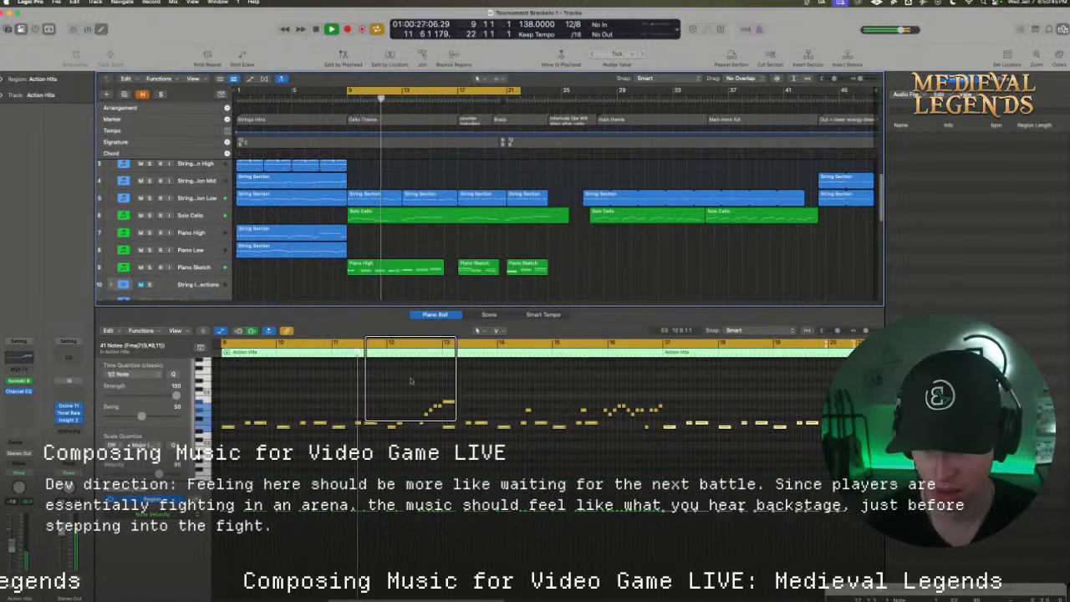
pyautogui.press('space')
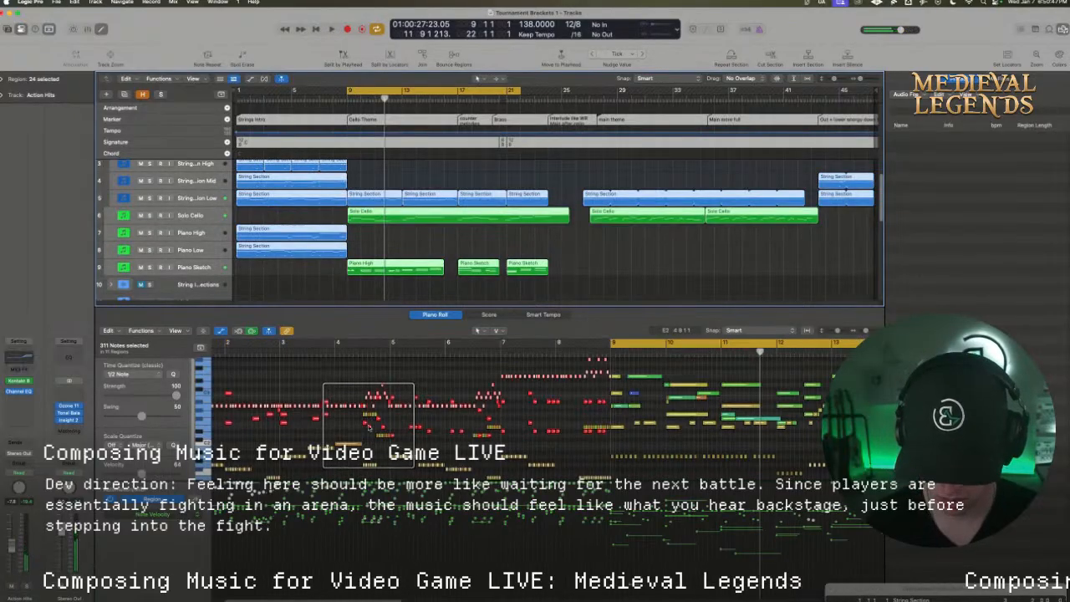
pyautogui.click(424, 229)
pyautogui.scroll(-5, 424, 229)
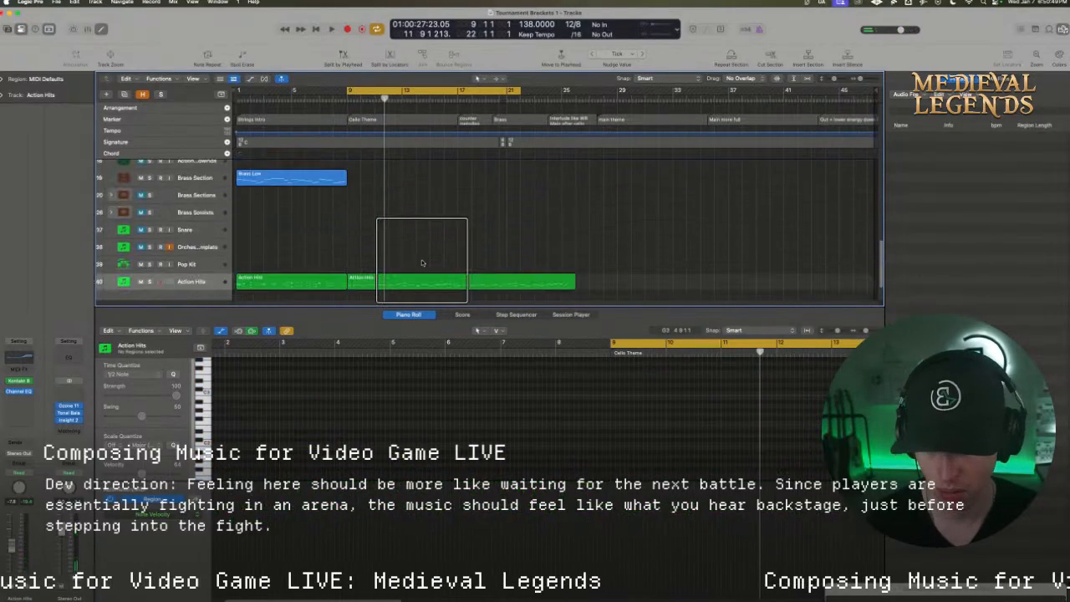
pyautogui.click(411, 281)
pyautogui.moveTo(385, 428); pyautogui.dragTo(387, 332)
pyautogui.press('space')
pyautogui.press('space')
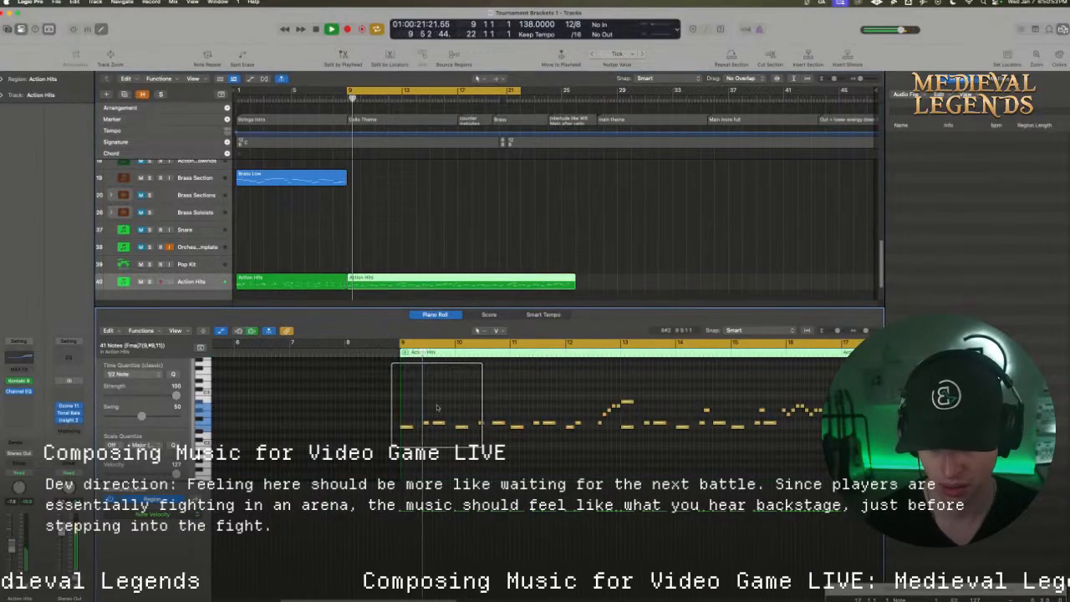
# Raise the velocity of all notes in the second Action Hits region to 127 and play them back
pyautogui.click(434, 423)
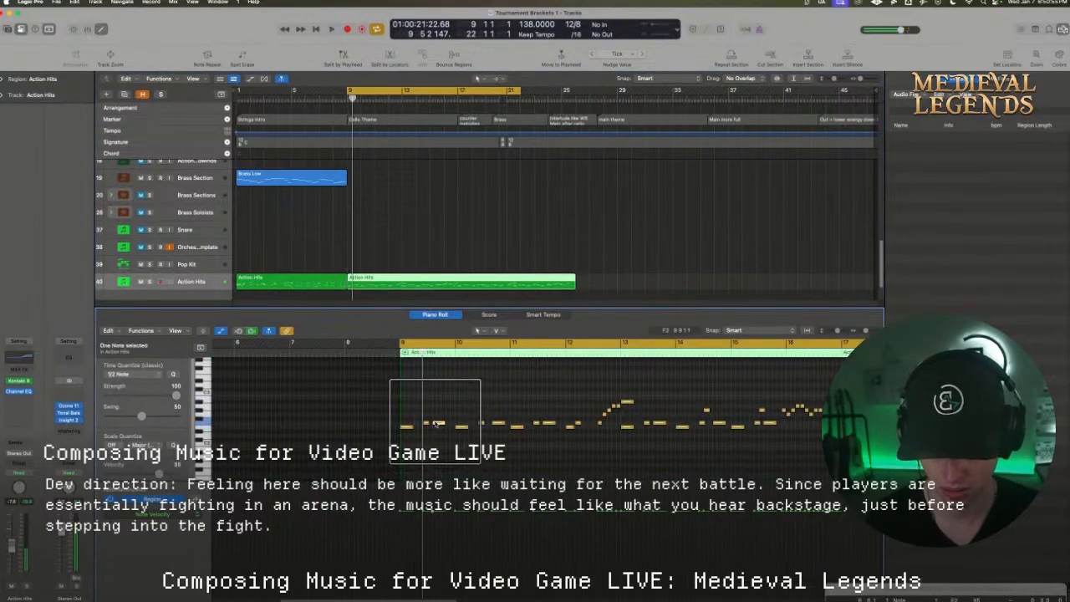
pyautogui.click(374, 386)
pyautogui.moveTo(375, 387); pyautogui.dragTo(828, 446)
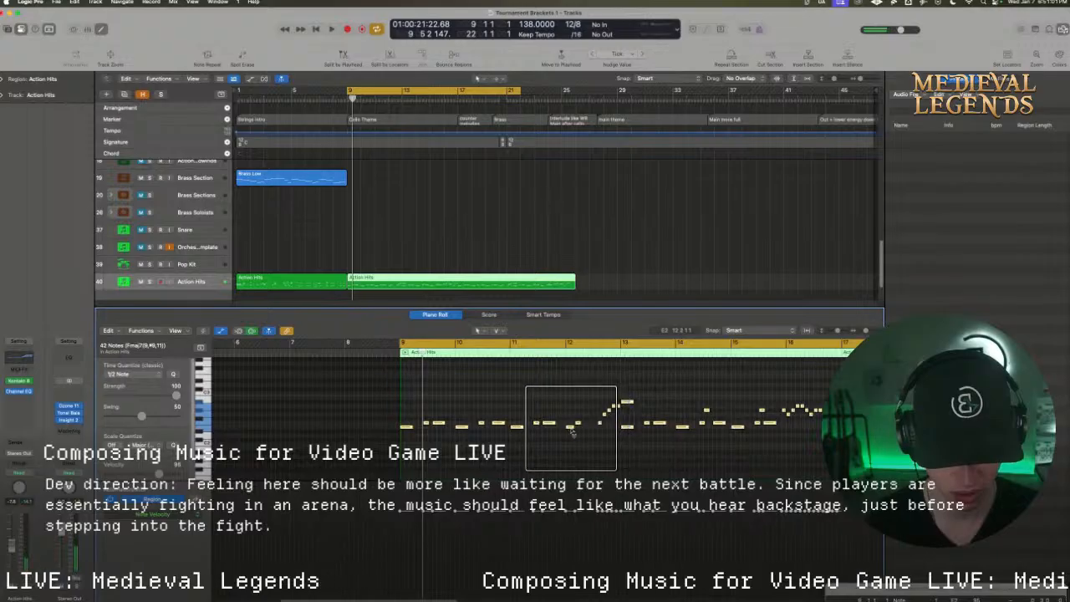
pyautogui.moveTo(570, 427); pyautogui.dragTo(565, 377)
pyautogui.press('space')
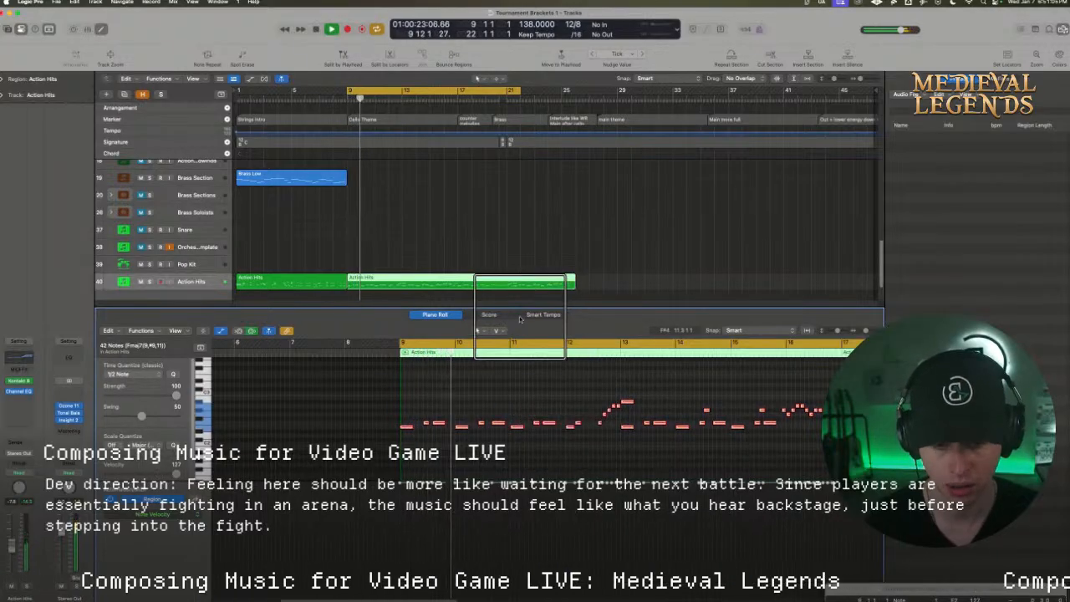
pyautogui.moveTo(515, 306); pyautogui.dragTo(514, 323)
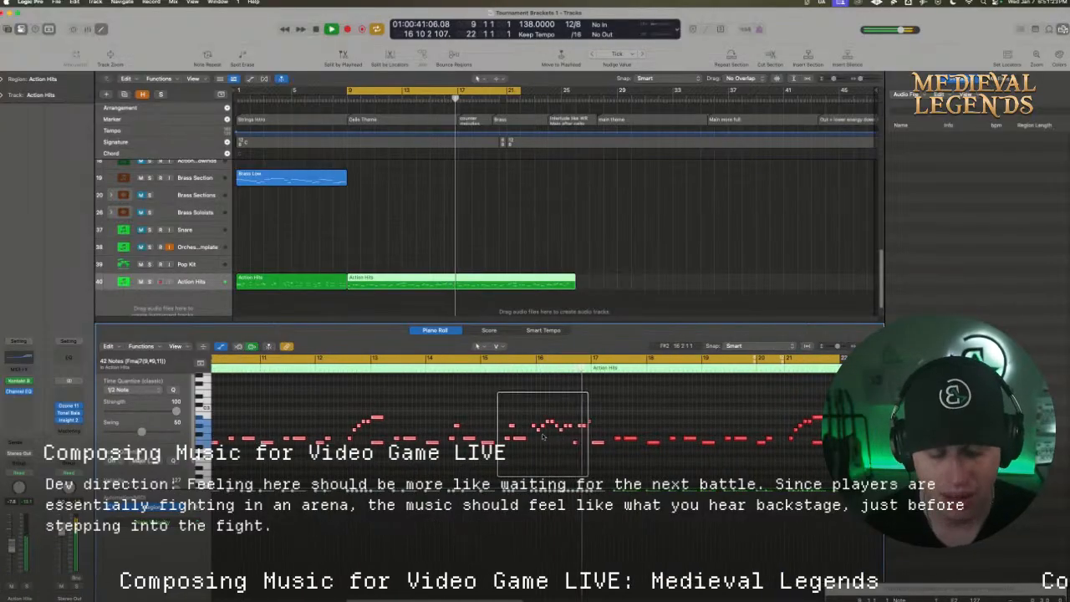
# Set the cycle range from 15 10 1 1 to 18 1 1 1 and play the fill around bar 16
pyautogui.click(532, 360)
pyautogui.moveTo(532, 359); pyautogui.dragTo(640, 362)
pyautogui.press('space')
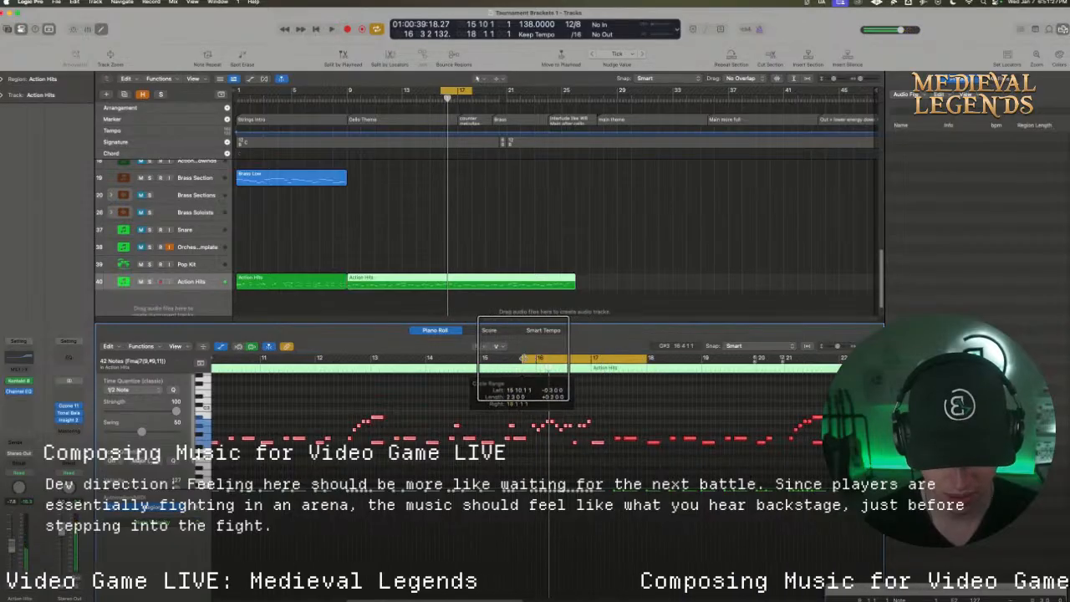
pyautogui.moveTo(523, 358); pyautogui.dragTo(523, 359)
pyautogui.press('space')
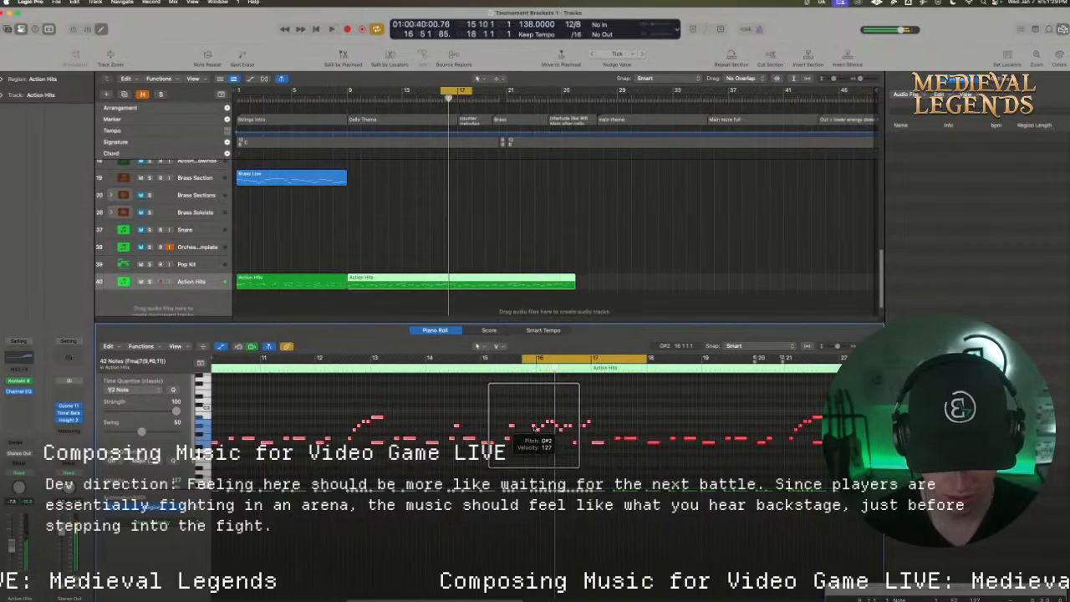
# Lower the fill's first note before bar 16 and one peak note early in bar 16 to F2, then play it
pyautogui.moveTo(535, 428); pyautogui.dragTo(533, 438)
pyautogui.click(533, 423)
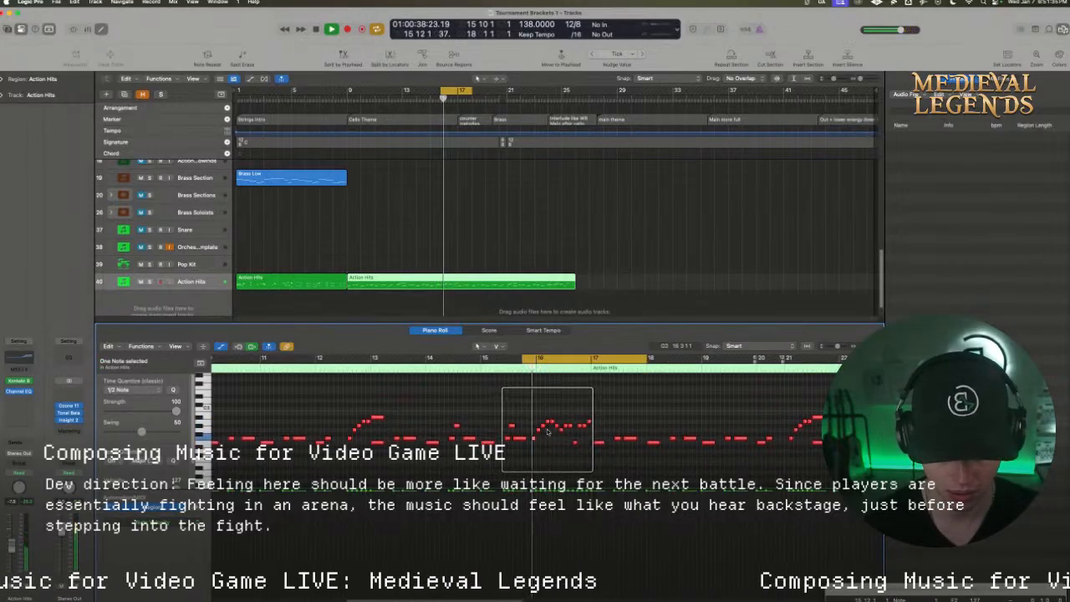
pyautogui.moveTo(551, 427); pyautogui.dragTo(551, 438)
pyautogui.press('space')
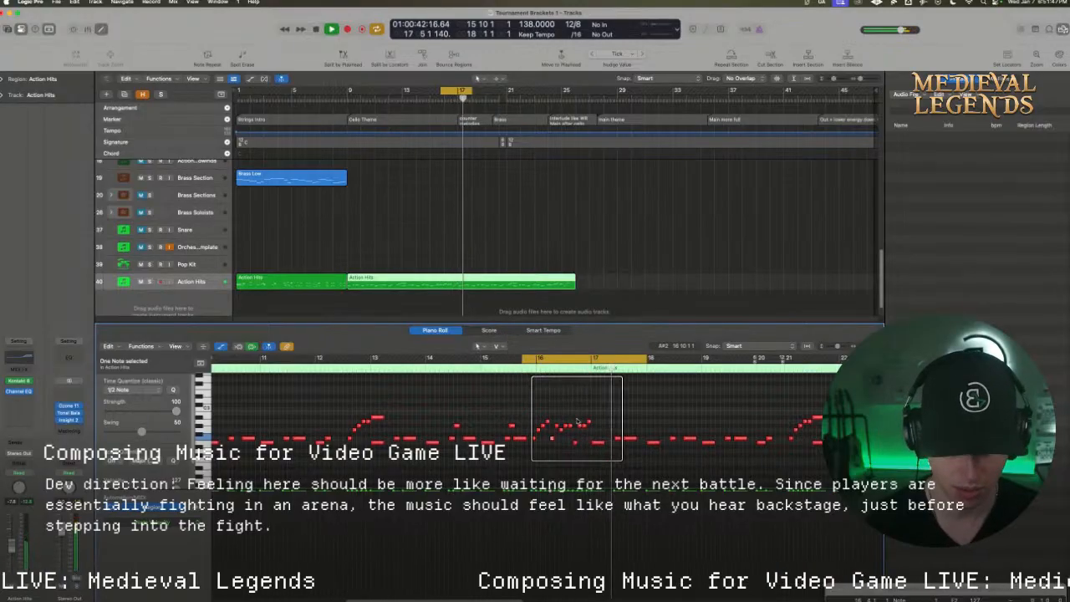
pyautogui.press('space')
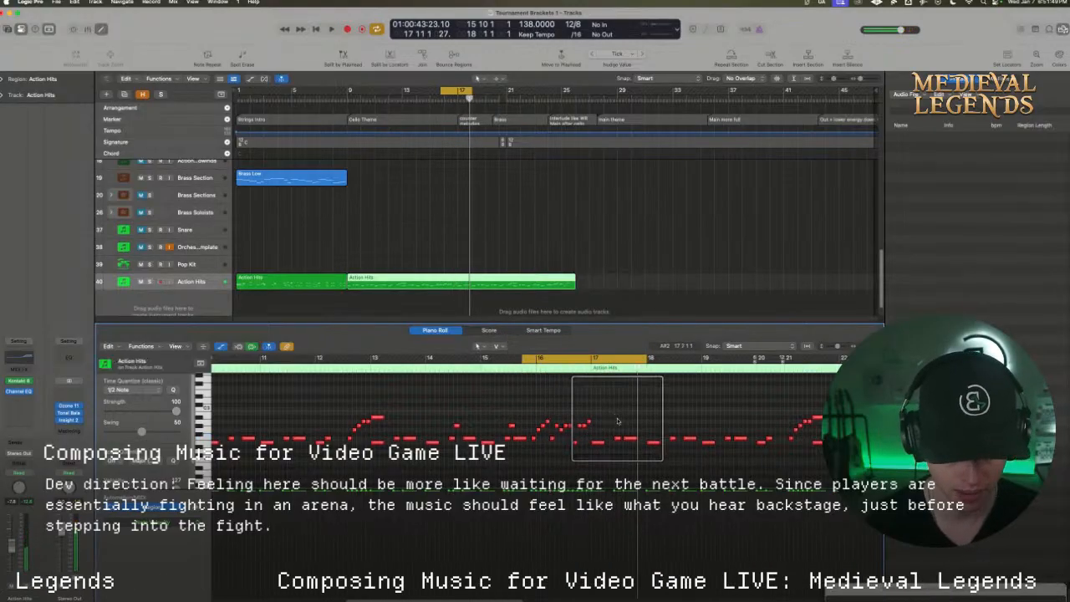
# Cycle from 17 1 1 1 to 18 6 1 1 and add short stacked A2 and B2 notes at about beat 7 of bar 17
pyautogui.moveTo(593, 357); pyautogui.dragTo(667, 359)
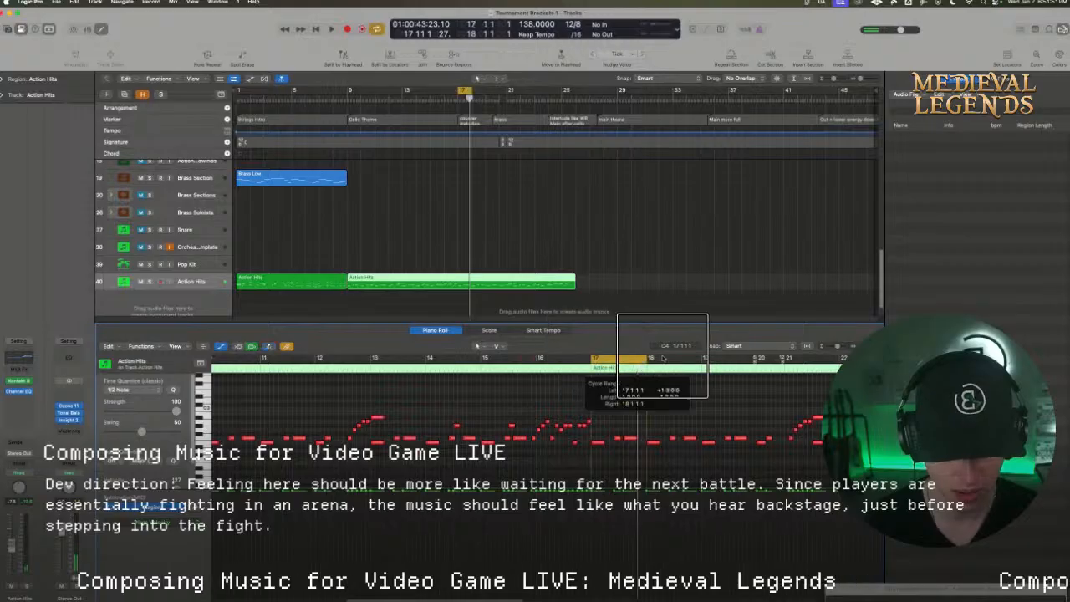
pyautogui.press('space')
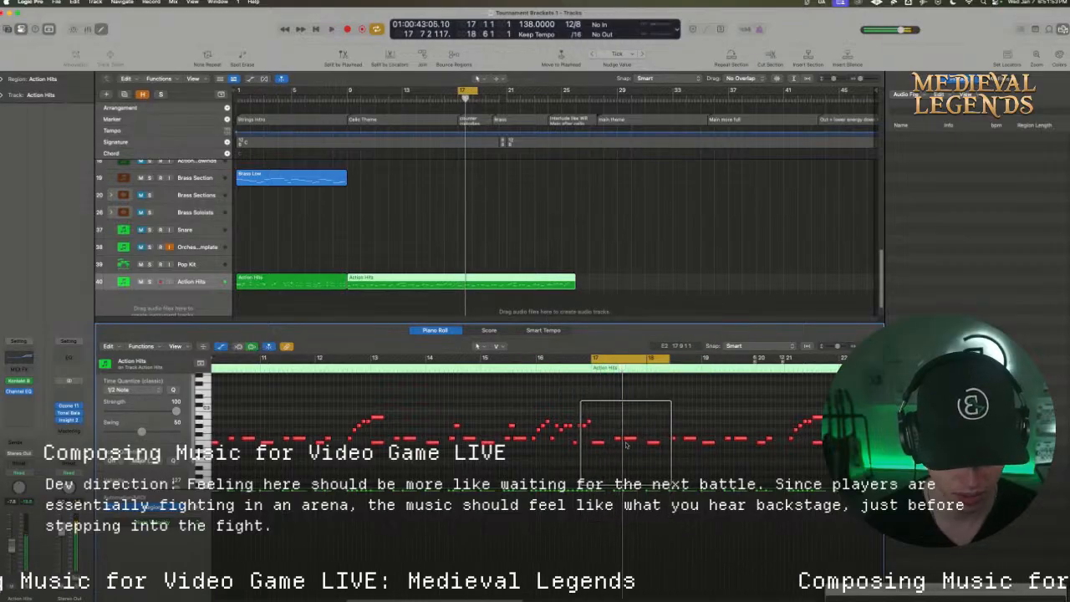
pyautogui.moveTo(622, 437); pyautogui.dragTo(623, 412)
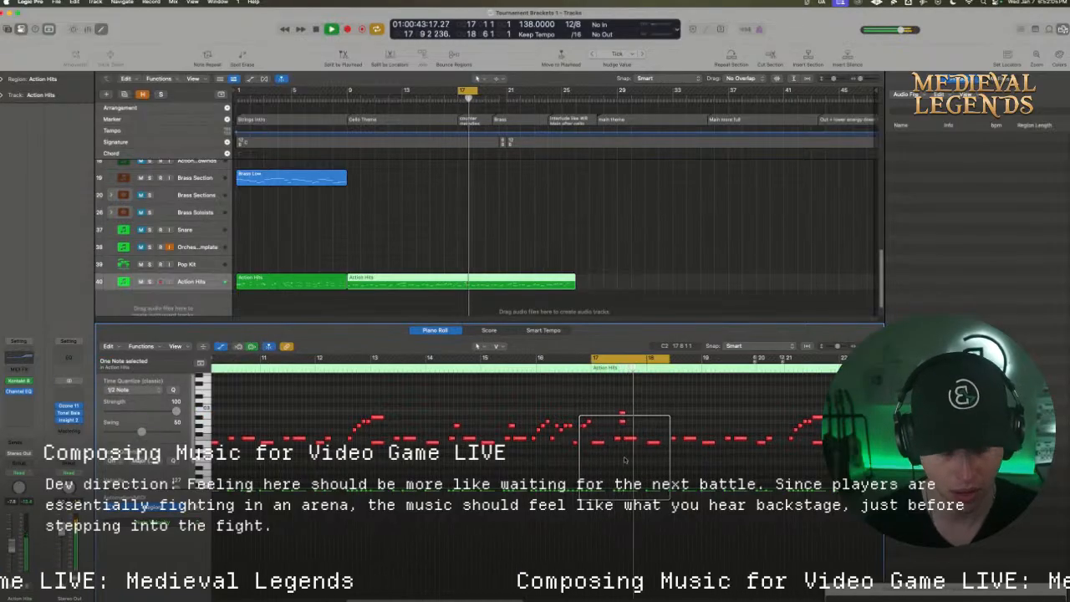
# Copy bar 17's stacked A2 and B2 accent to the same beat of bars 18 and 19, then play the passage
pyautogui.moveTo(617, 411); pyautogui.dragTo(679, 416)
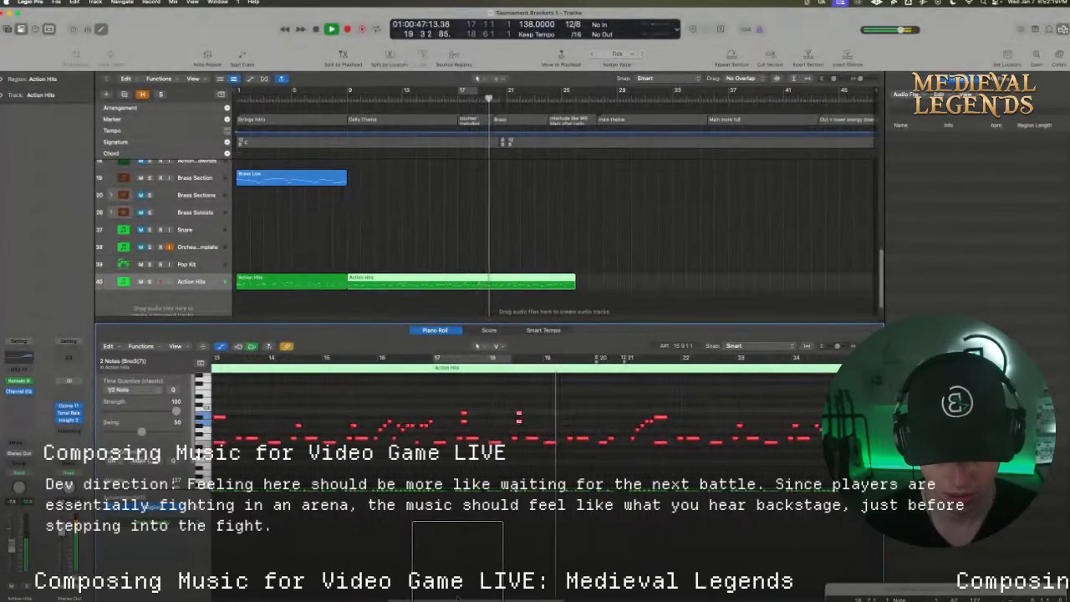
pyautogui.press('space')
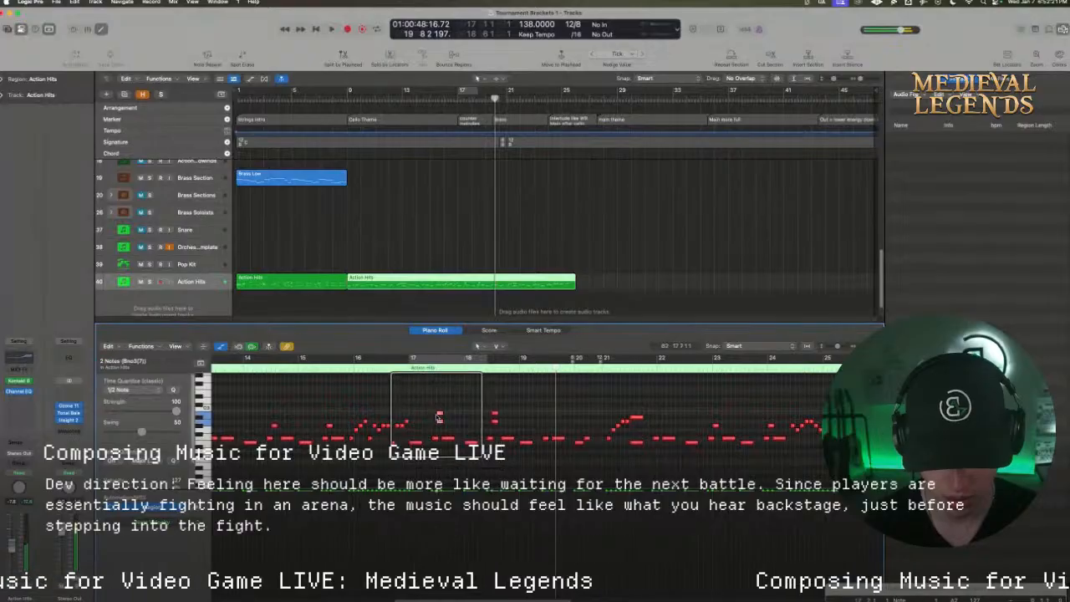
pyautogui.moveTo(439, 414); pyautogui.dragTo(550, 414)
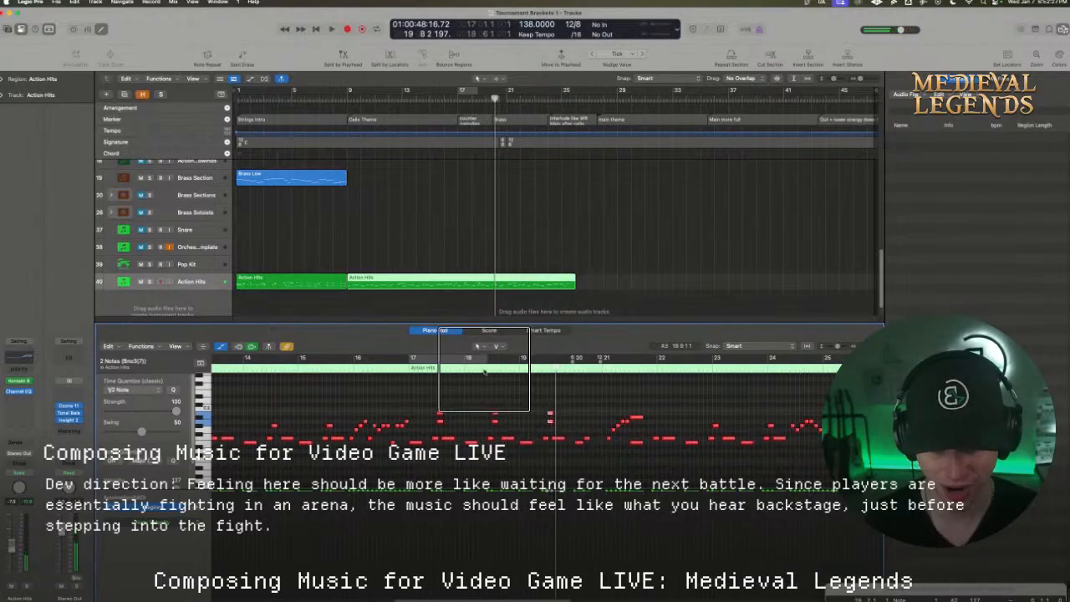
pyautogui.doubleClick(471, 366)
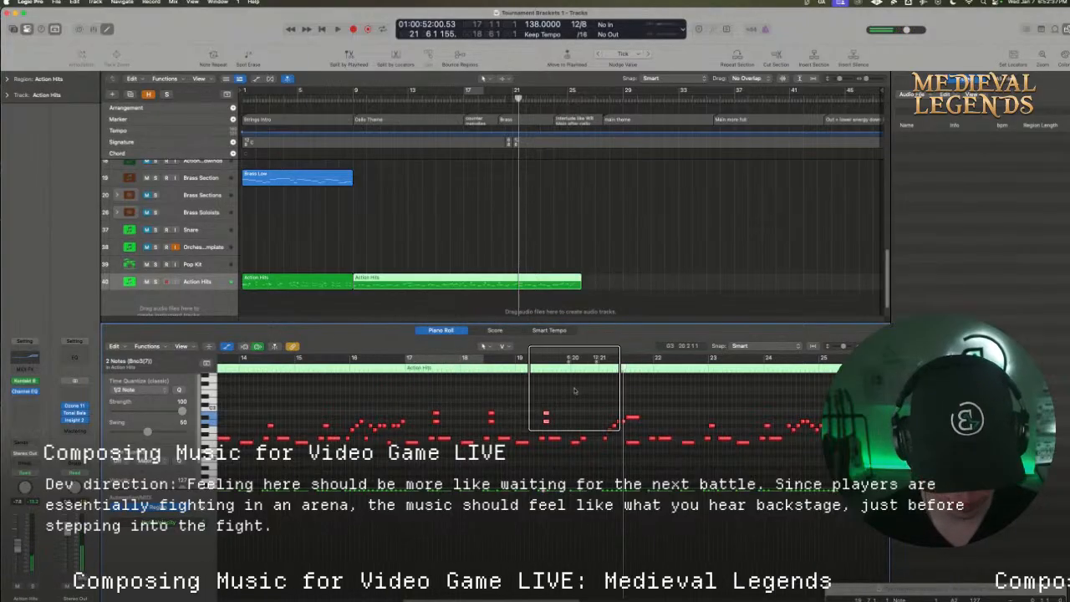
# Shift the rising run from bar 21 back into bar 20 so its long final note falls near the start of bar 21
pyautogui.click(594, 427)
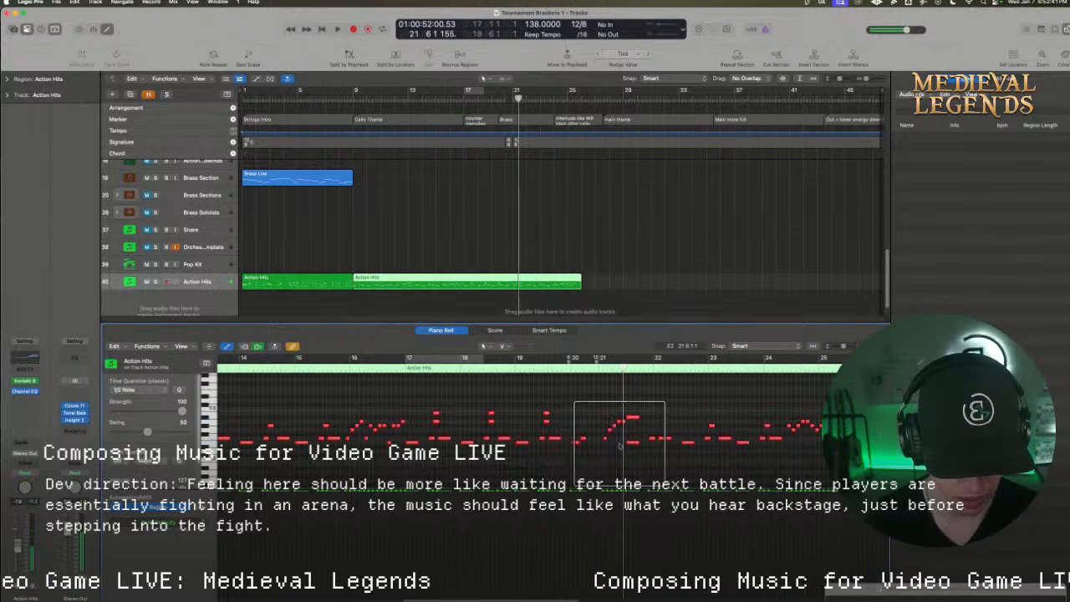
pyautogui.moveTo(591, 398); pyautogui.dragTo(635, 435)
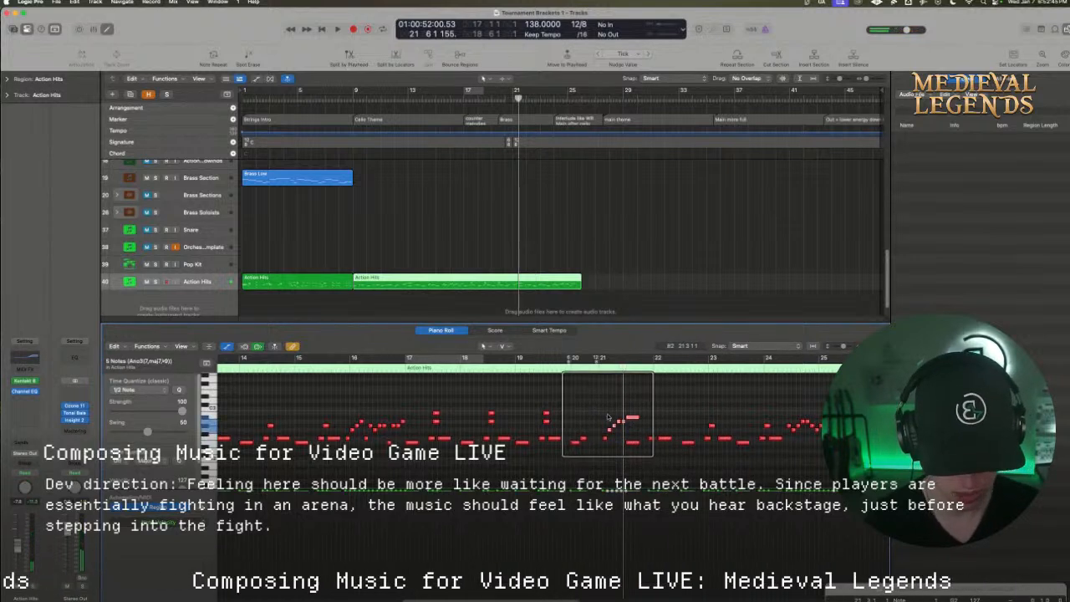
pyautogui.moveTo(633, 417); pyautogui.dragTo(608, 421)
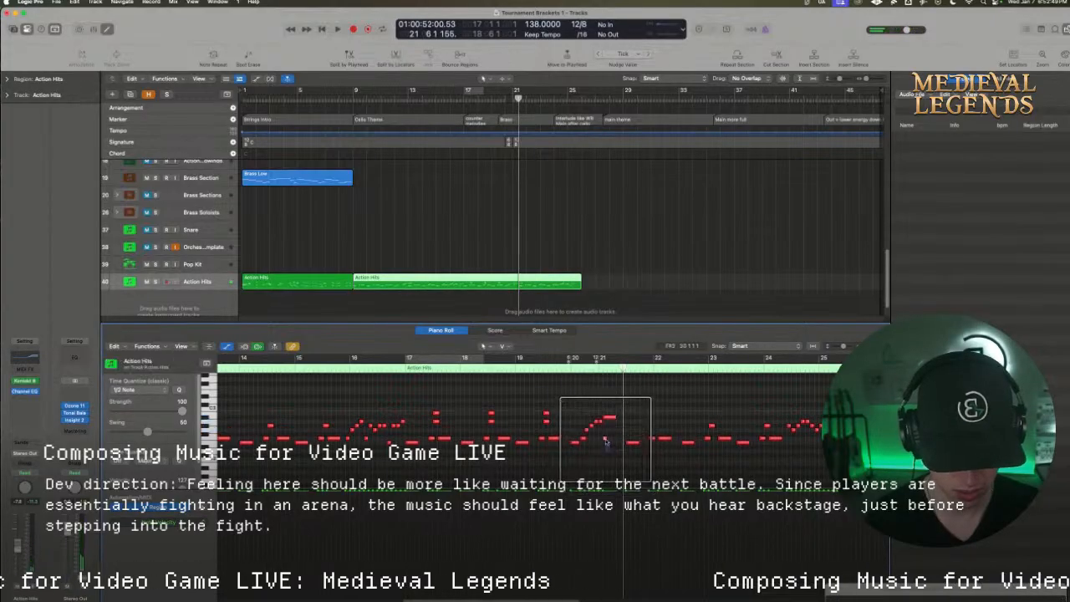
pyautogui.moveTo(624, 432)
pyautogui.mouseDown()
pyautogui.moveTo(833, 442)
pyautogui.moveTo(749, 450)
pyautogui.moveTo(628, 416)
pyautogui.moveTo(628, 442)
pyautogui.moveTo(608, 447)
pyautogui.moveTo(616, 435)
pyautogui.moveTo(579, 410)
pyautogui.moveTo(614, 428)
pyautogui.moveTo(598, 455)
pyautogui.moveTo(565, 443)
pyautogui.moveTo(588, 411)
pyautogui.moveTo(638, 425)
pyautogui.mouseUp()
# Play back the edited pattern from 17 1 1 1 and save the project
pyautogui.click(408, 362)
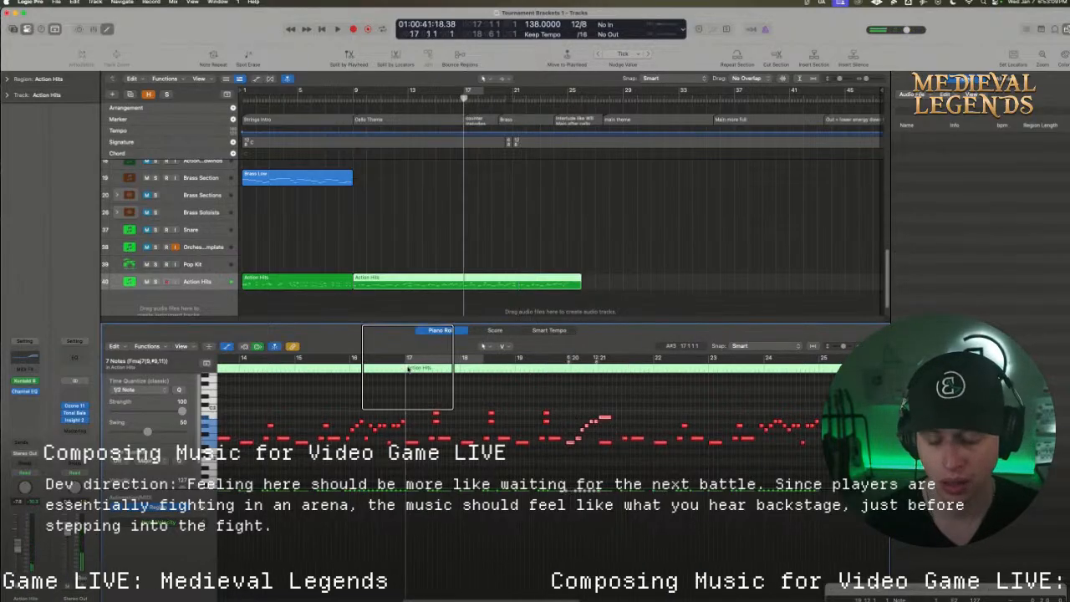
pyautogui.press('space')
pyautogui.press('super+s')
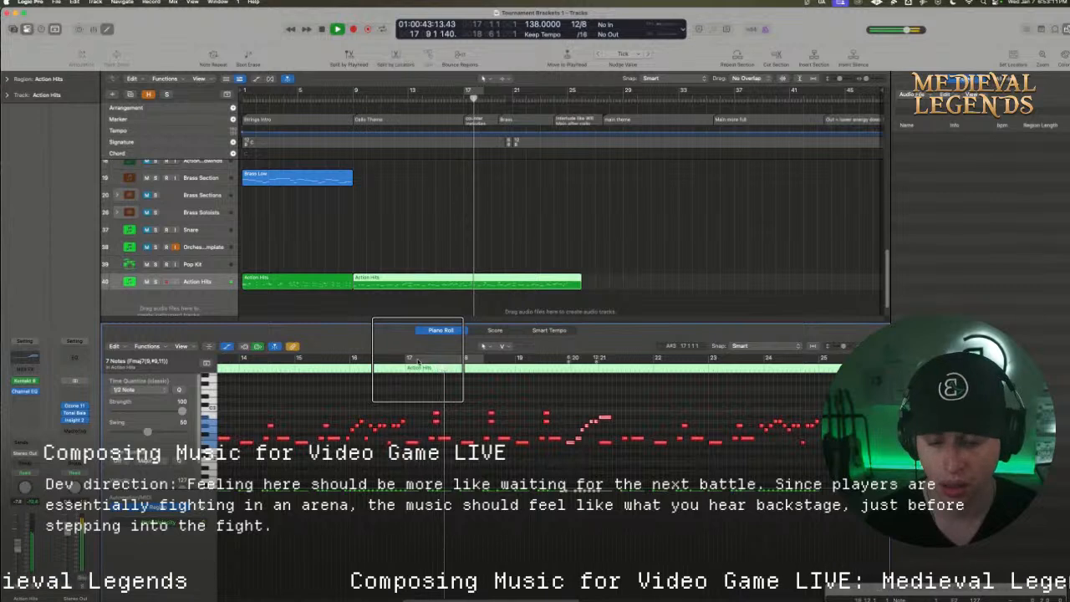
pyautogui.press('space')
# Copy bar 17's F2 note after beat 8 to 17 10 1 1, trying neighbouring positions, and play the passage
pyautogui.click(444, 439)
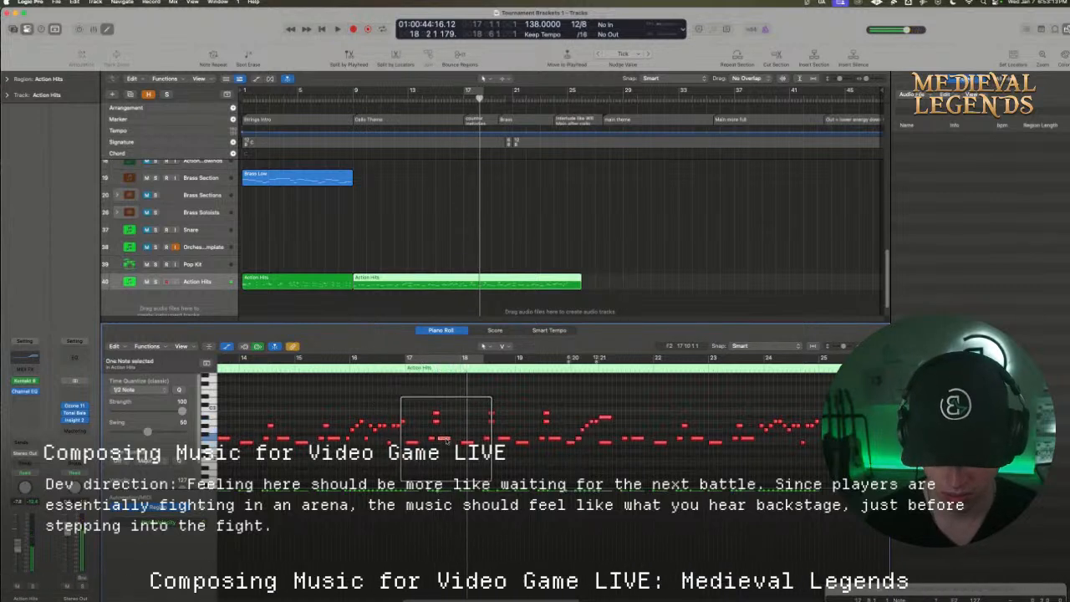
pyautogui.moveTo(444, 438); pyautogui.dragTo(459, 440)
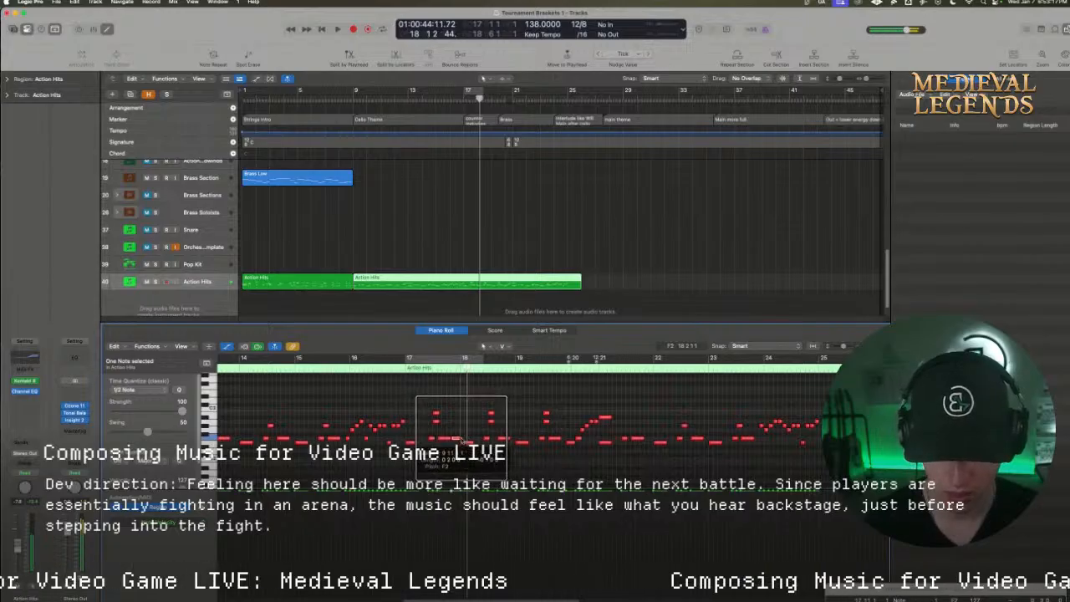
pyautogui.press('space')
pyautogui.press('space')
pyautogui.doubleClick(402, 367)
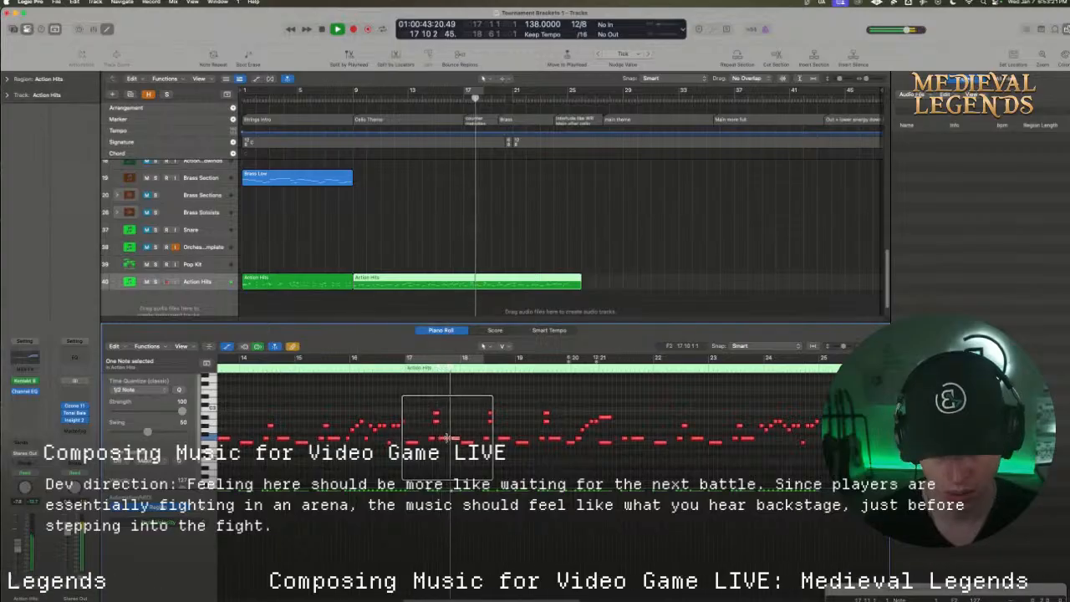
pyautogui.press('space')
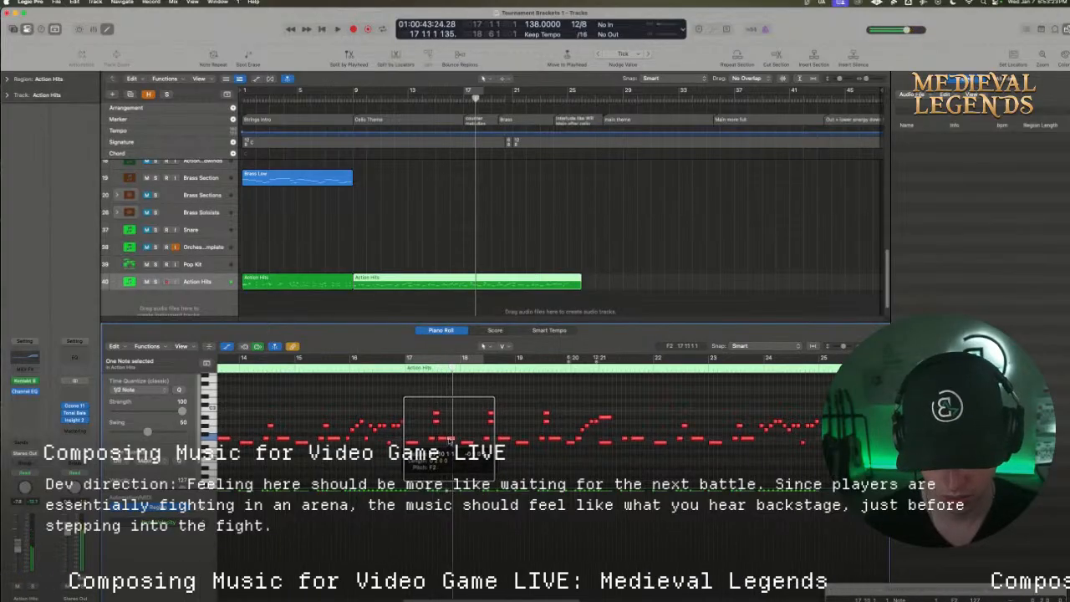
pyautogui.press('space')
pyautogui.press('space')
pyautogui.click(402, 369)
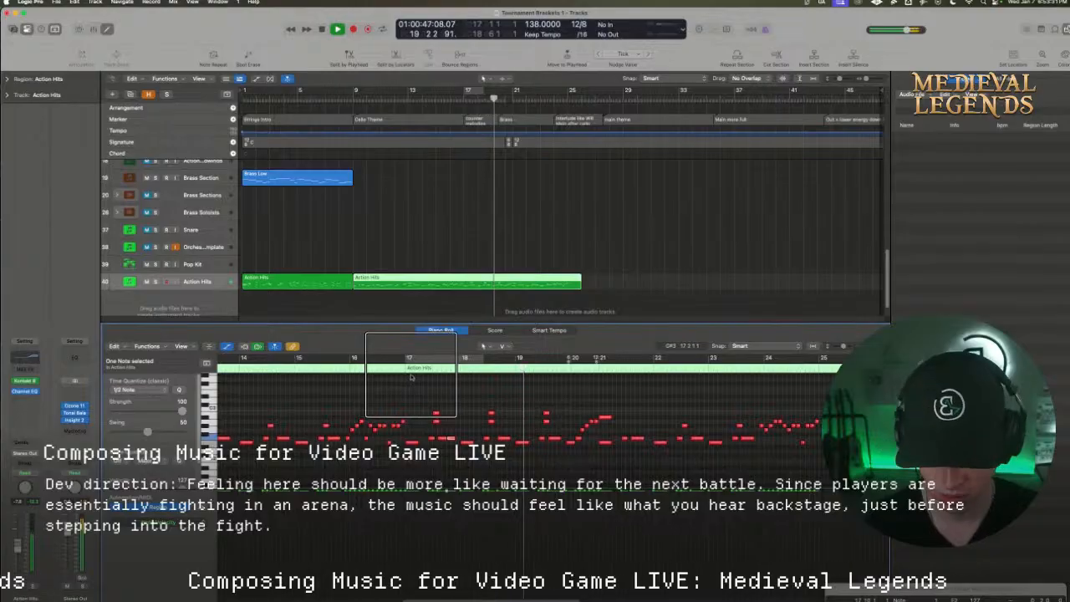
pyautogui.press('space')
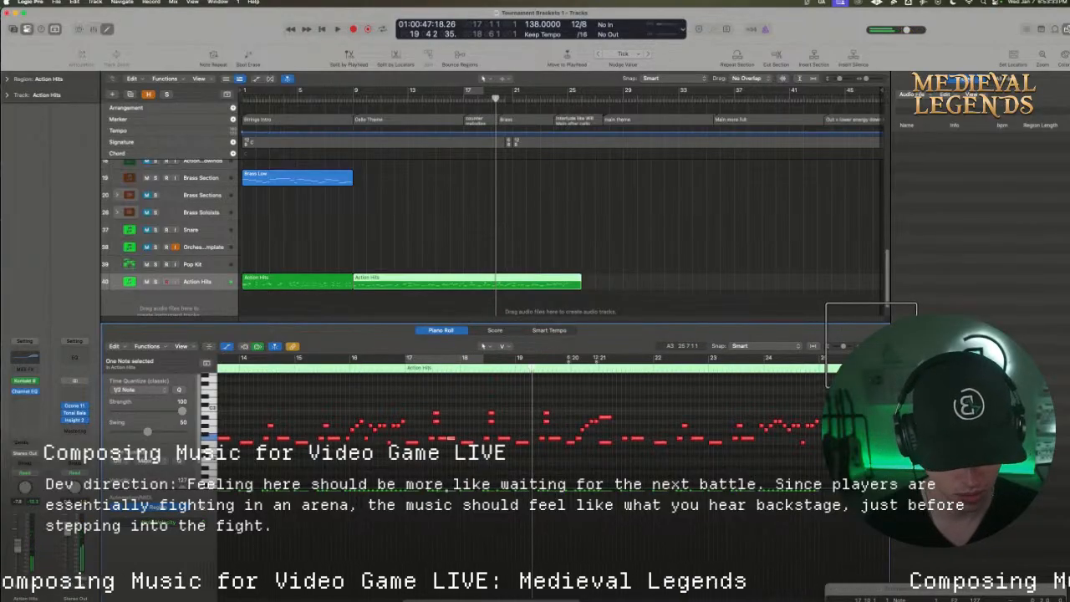
# Add two short descending notes at the end of bar 18, leading into bar 19, and play the passage
pyautogui.moveTo(870, 346); pyautogui.dragTo(875, 345)
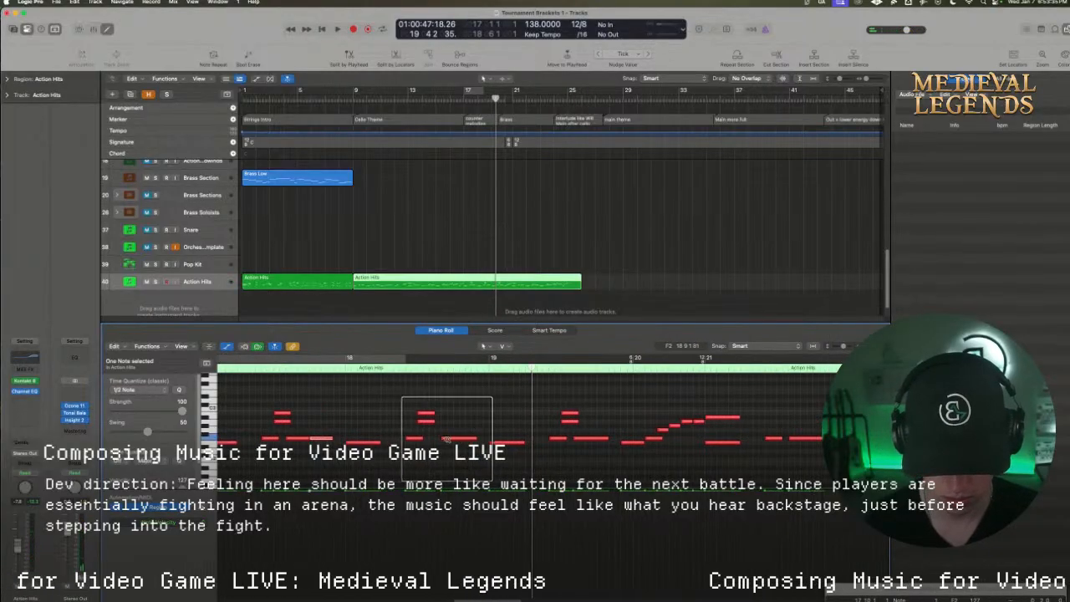
pyautogui.moveTo(448, 440); pyautogui.dragTo(486, 443)
pyautogui.click(407, 363)
pyautogui.press('space')
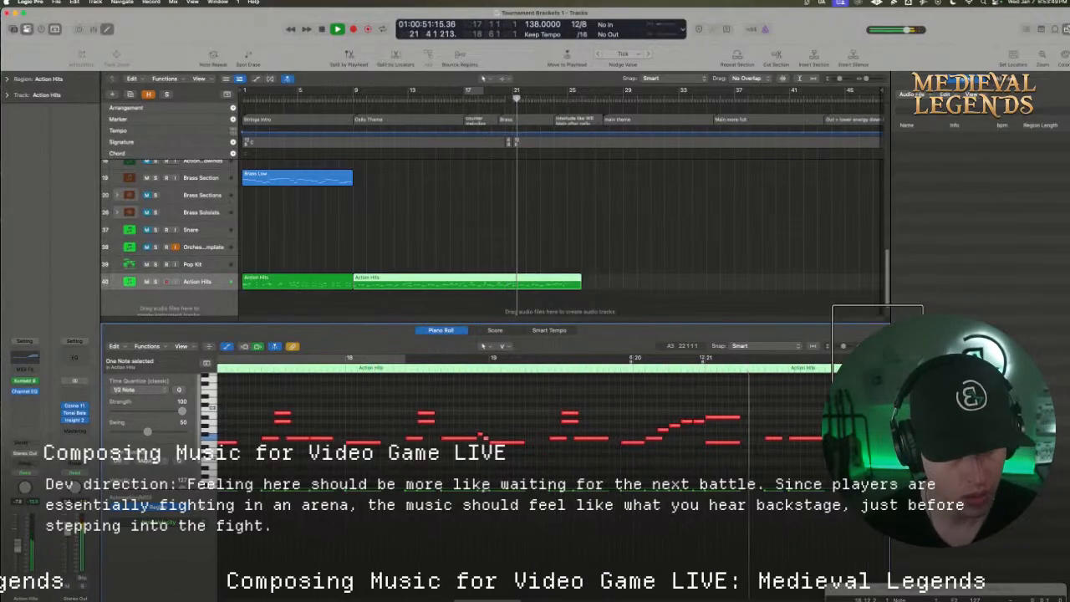
# Delete the Action Hits notes from bar 24 onward and add the stacked A2 and B2 accents near beat 7 of bars 22 and 23
pyautogui.moveTo(877, 346); pyautogui.dragTo(868, 345)
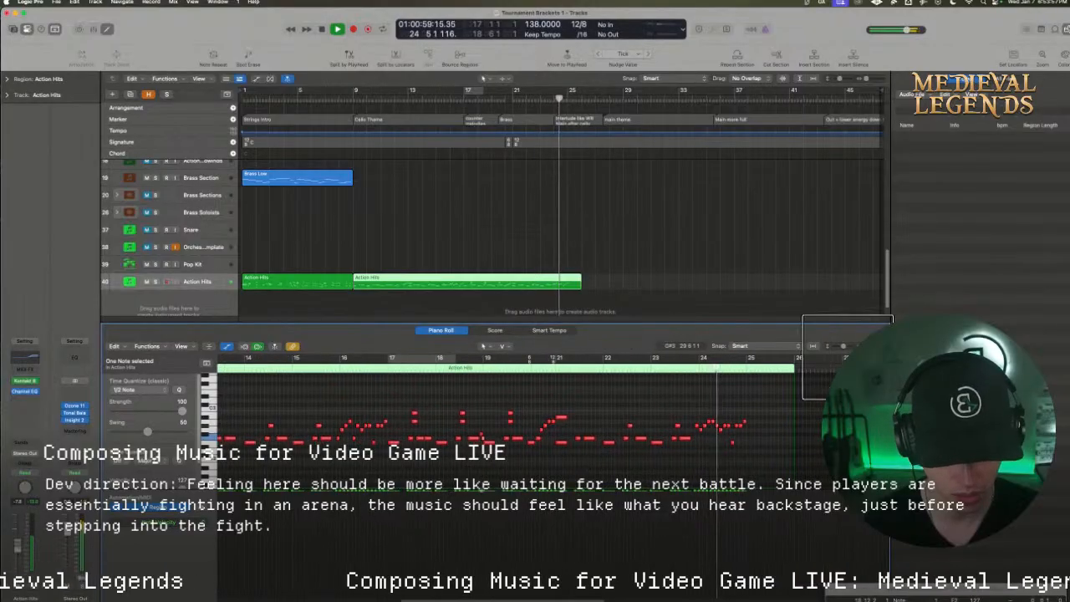
pyautogui.moveTo(753, 453); pyautogui.dragTo(632, 425)
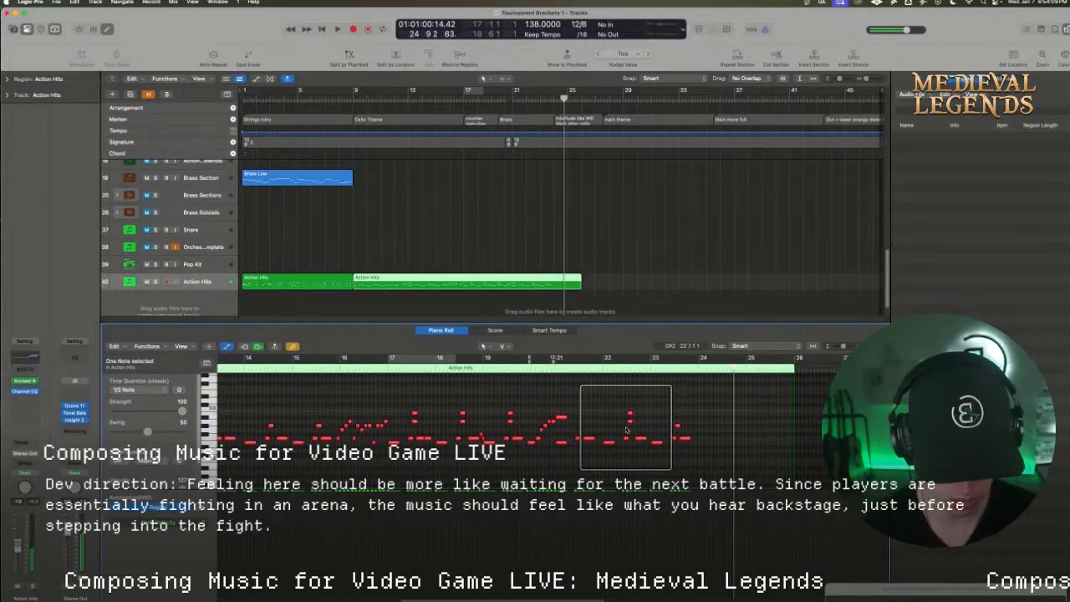
pyautogui.moveTo(647, 427); pyautogui.dragTo(676, 424)
pyautogui.click(675, 426)
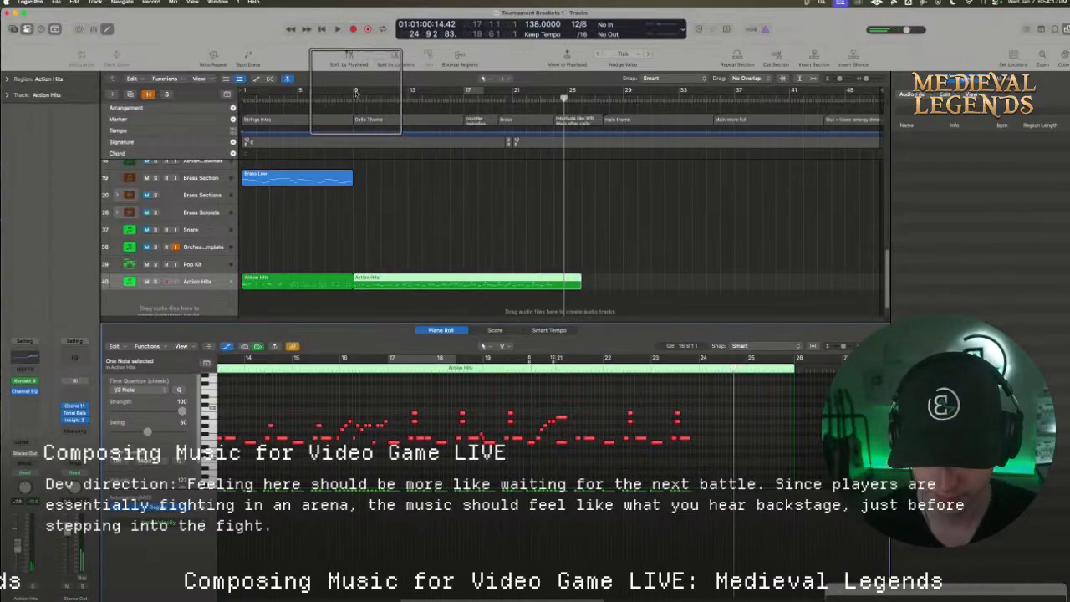
# Set the cycle from 9 1 1 1 to 27 1 1 1 and play the Action Hits pattern
pyautogui.moveTo(358, 93); pyautogui.dragTo(598, 101)
pyautogui.press('space')
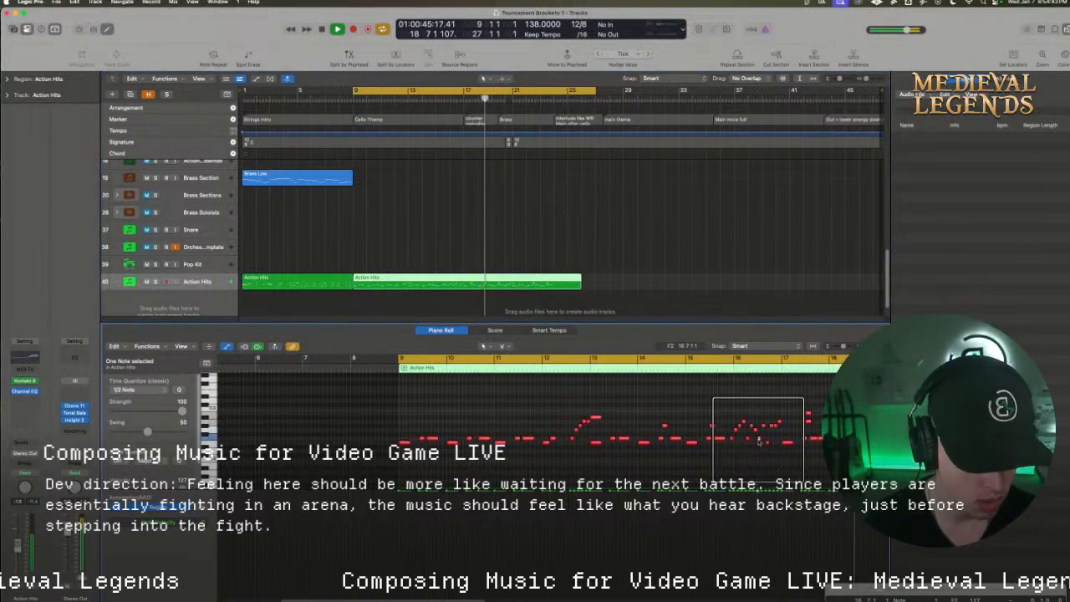
pyautogui.click(403, 366)
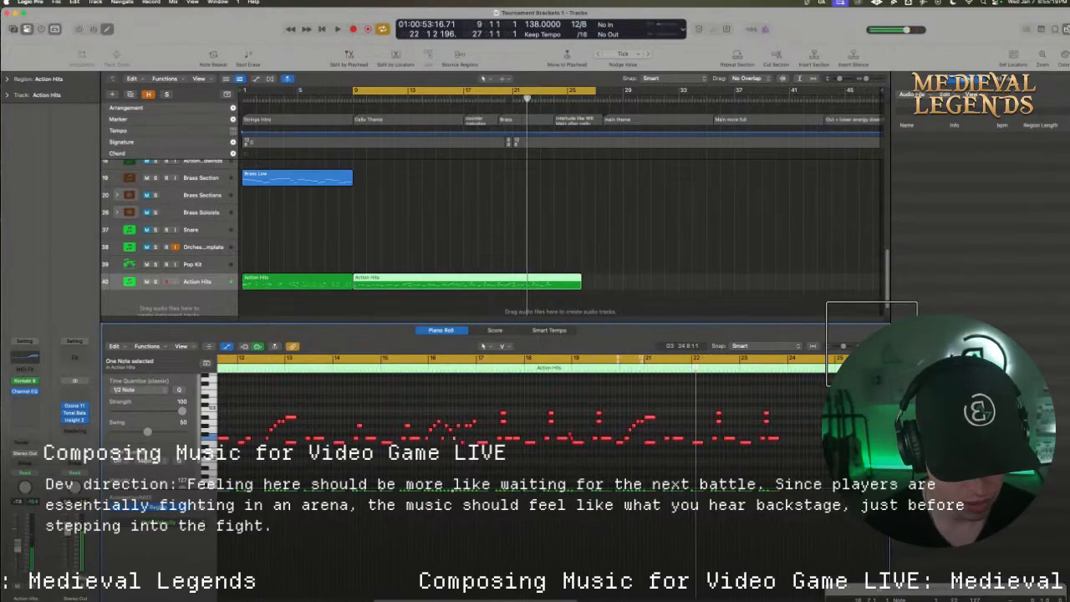
# Turn off the cycle, add two short descending notes at the end of bar 21, and play the transition
pyautogui.moveTo(872, 344); pyautogui.dragTo(879, 344)
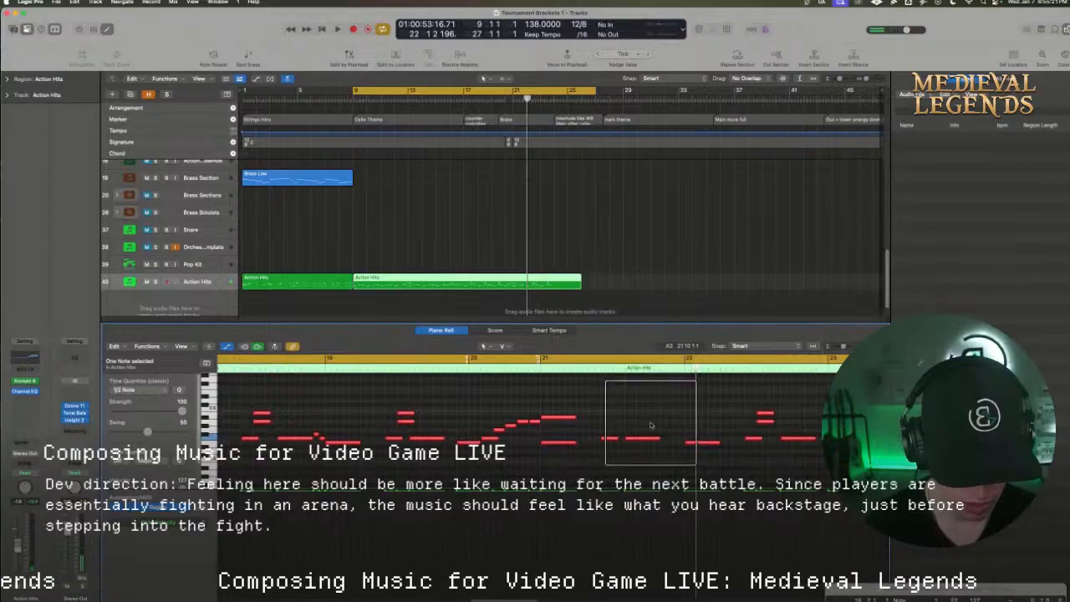
pyautogui.moveTo(632, 441); pyautogui.dragTo(681, 435)
pyautogui.click(602, 359)
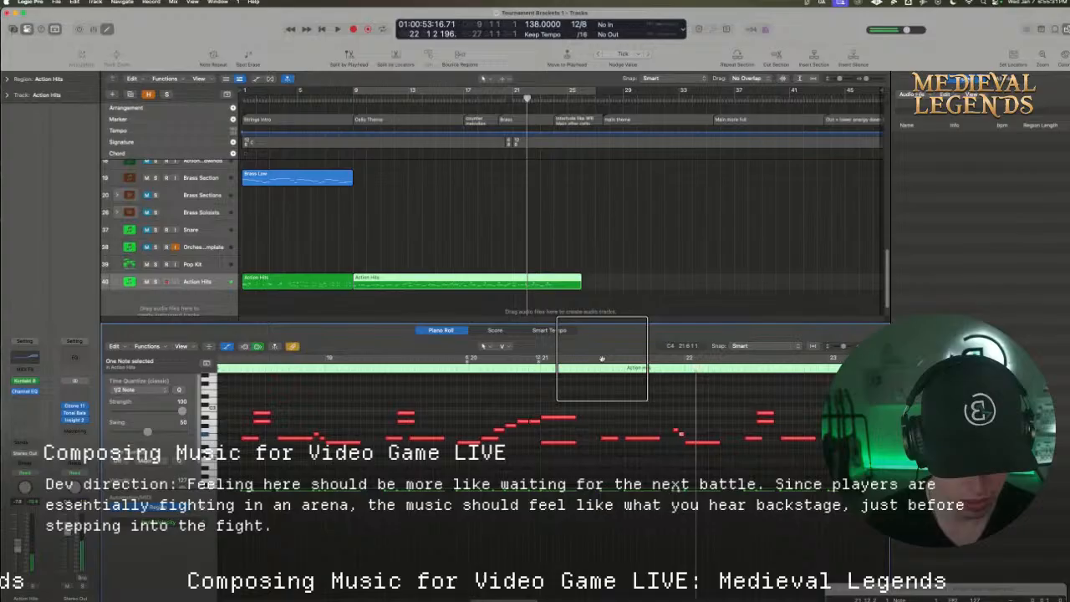
pyautogui.doubleClick(531, 366)
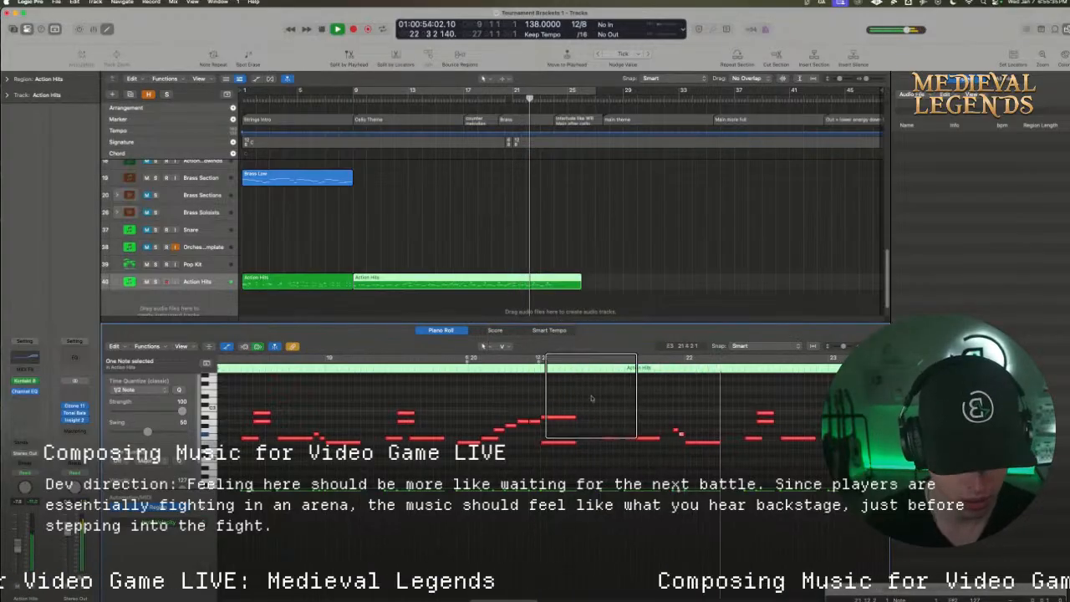
# Try a third, higher short note ahead of the descending pair at the end of bar 21, and play the passage
pyautogui.press('space')
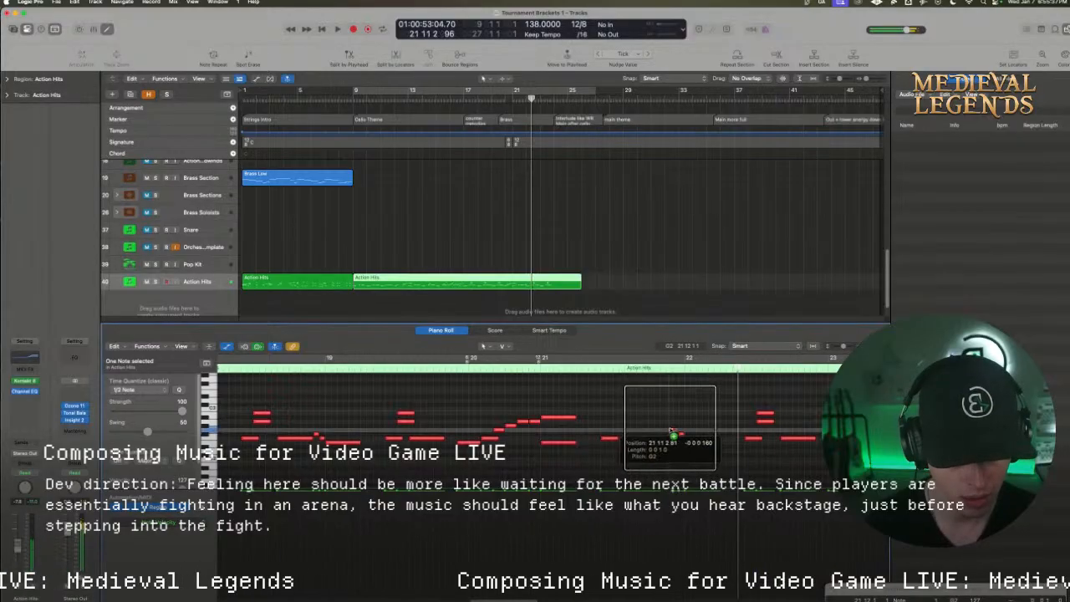
pyautogui.doubleClick(620, 369)
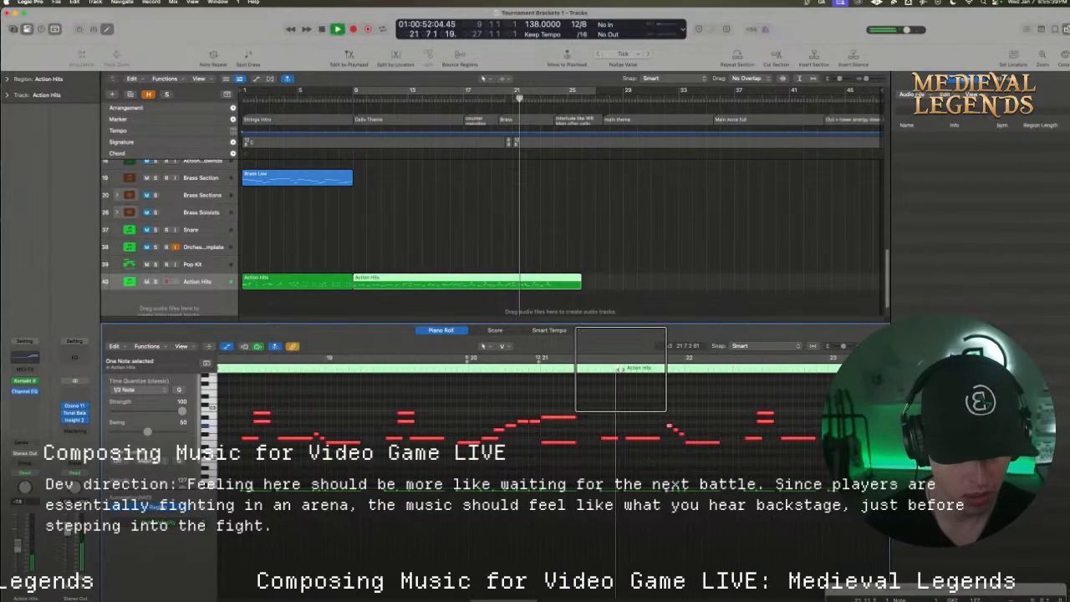
pyautogui.doubleClick(536, 369)
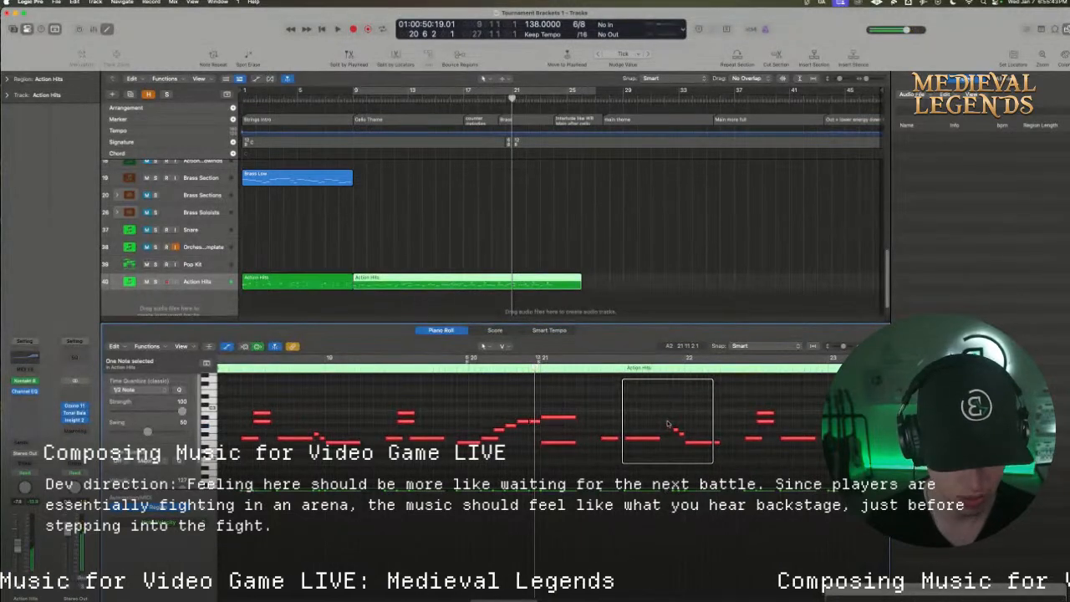
pyautogui.press('space')
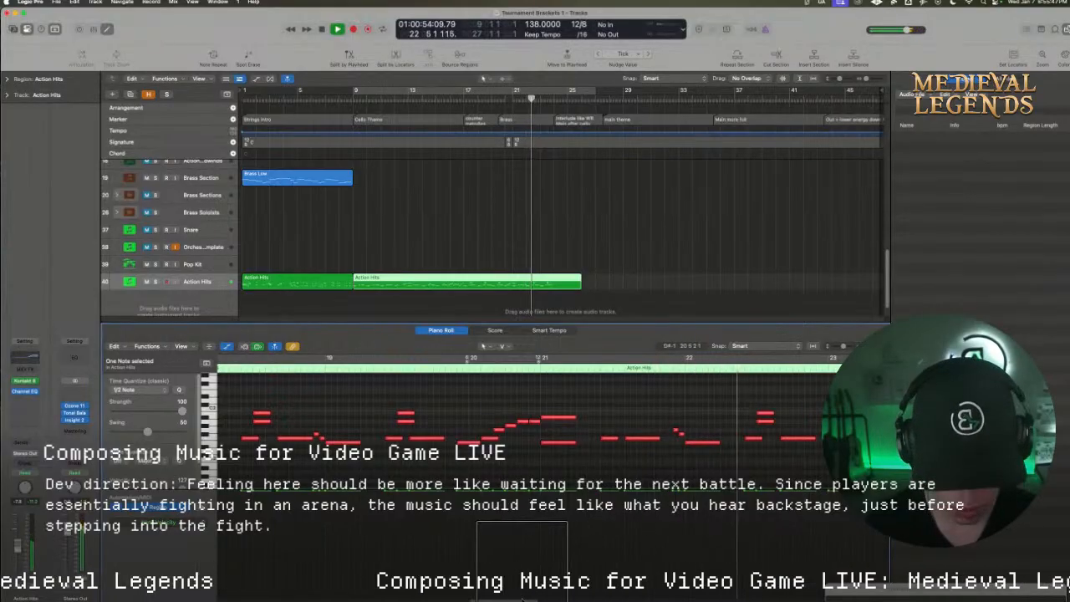
# Copy bar 23's F2 note after the stacked accent to 23 10 1 1 and play the end of the pattern
pyautogui.moveTo(521, 569)
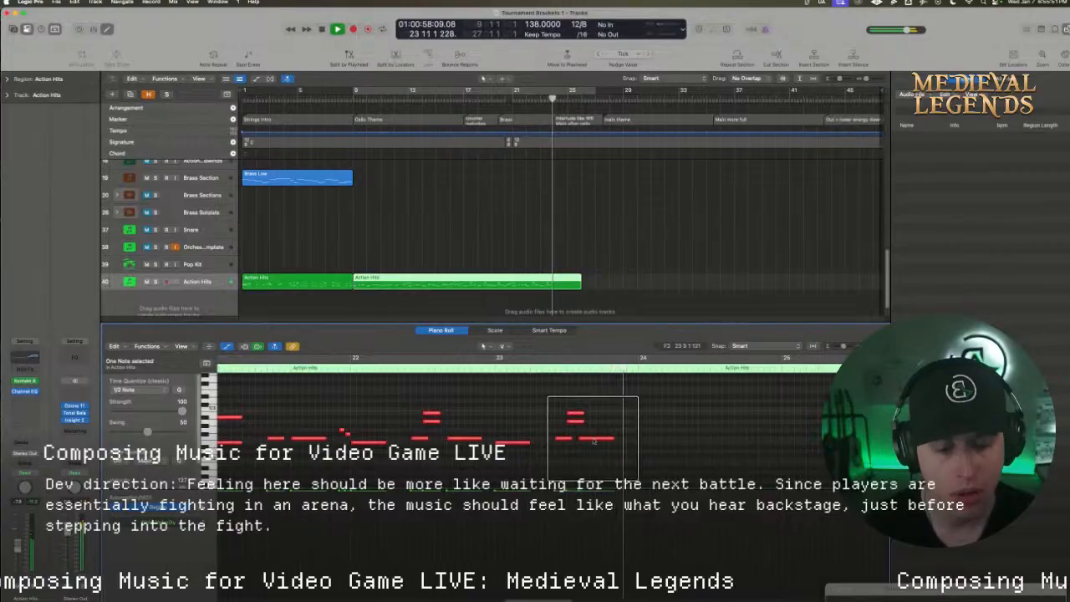
pyautogui.press('space')
pyautogui.moveTo(591, 441); pyautogui.dragTo(613, 447)
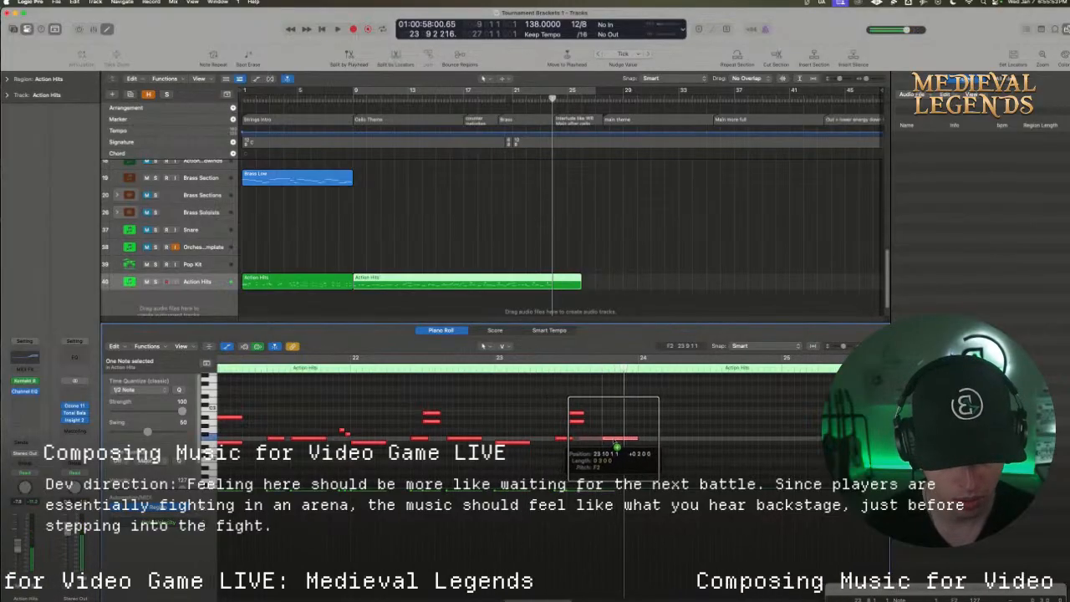
pyautogui.press('space')
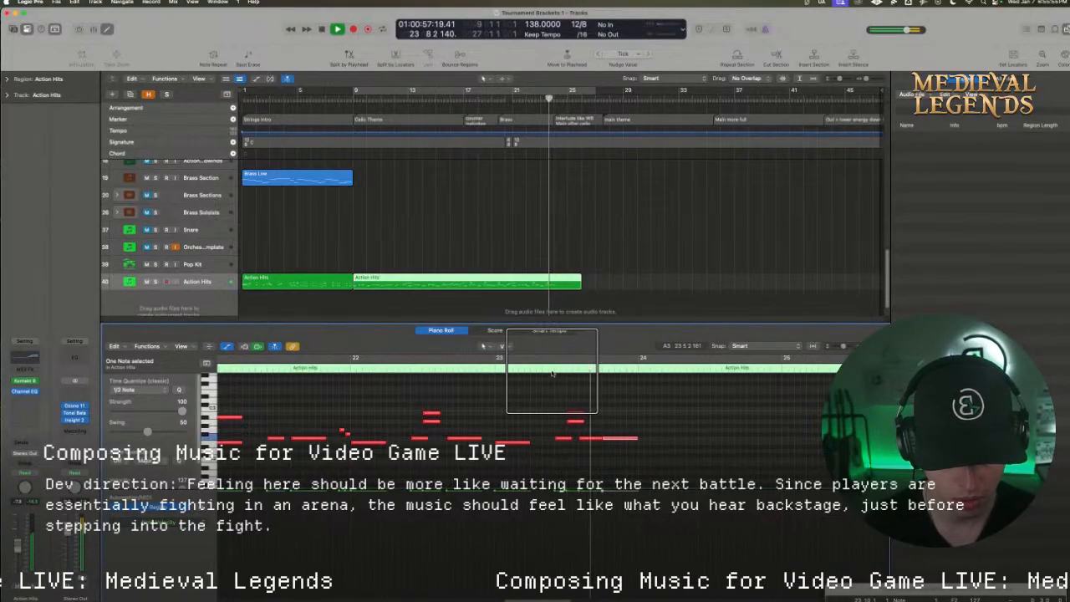
pyautogui.press('space')
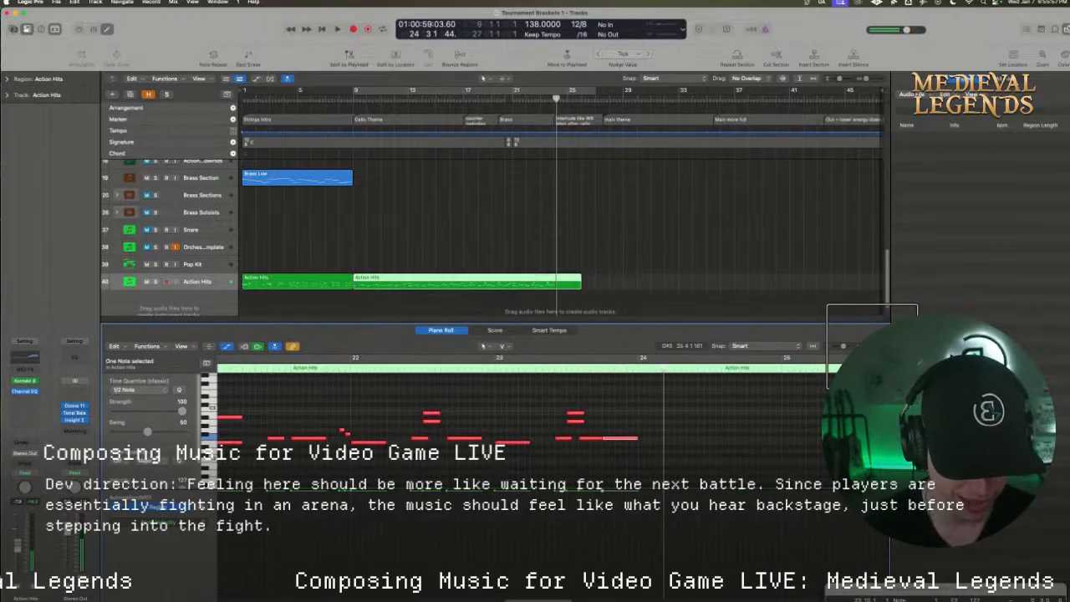
# Put away the Restream browser window, turn the bar 9 to 27 cycle back on, and play the Action Hits pattern
pyautogui.moveTo(872, 346); pyautogui.dragTo(862, 346)
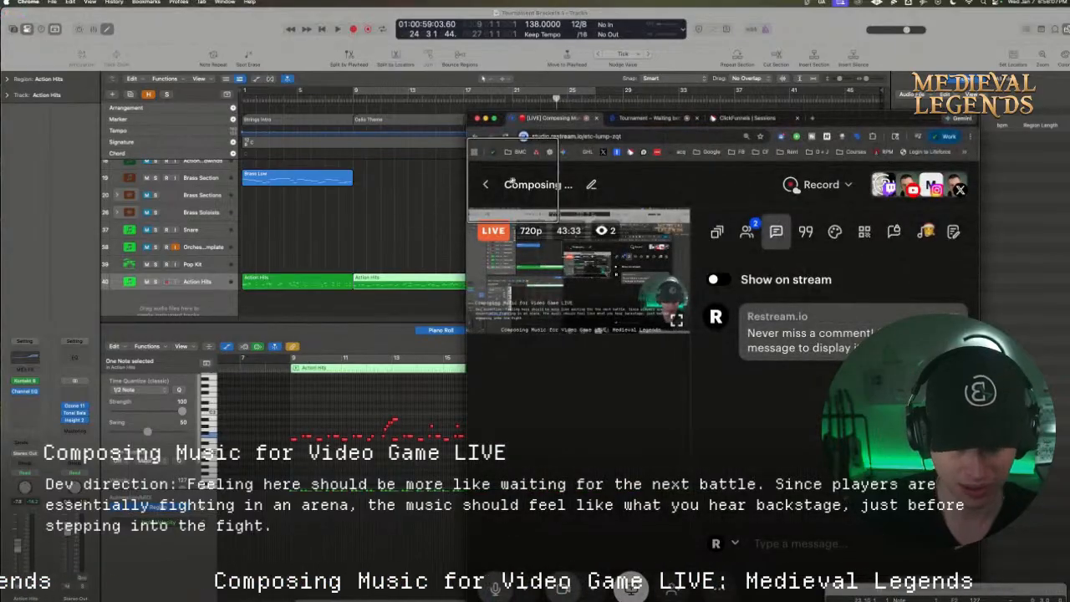
pyautogui.click(484, 118)
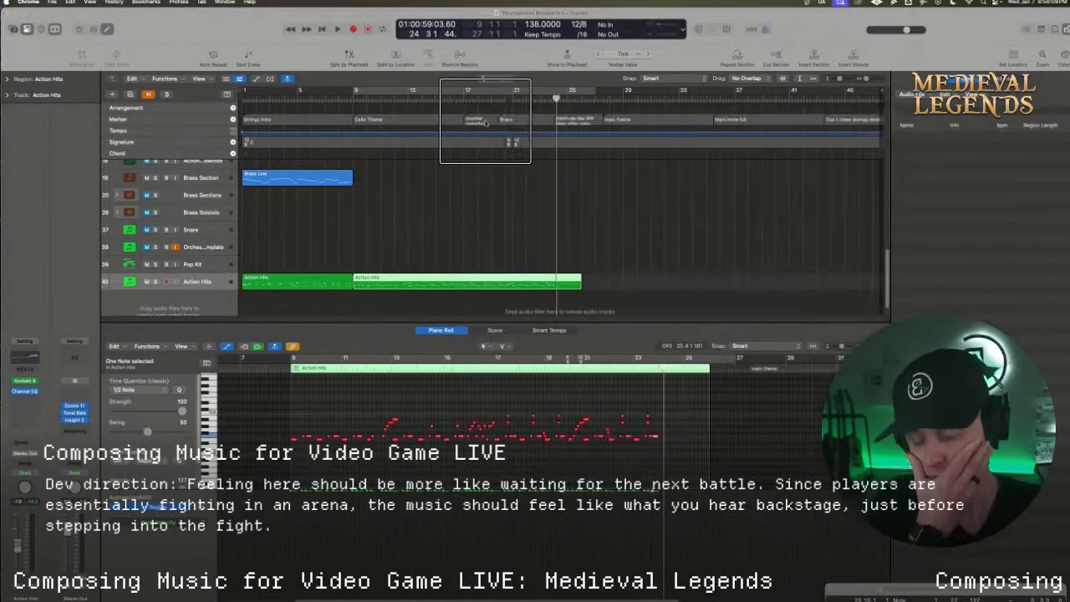
pyautogui.click(380, 91)
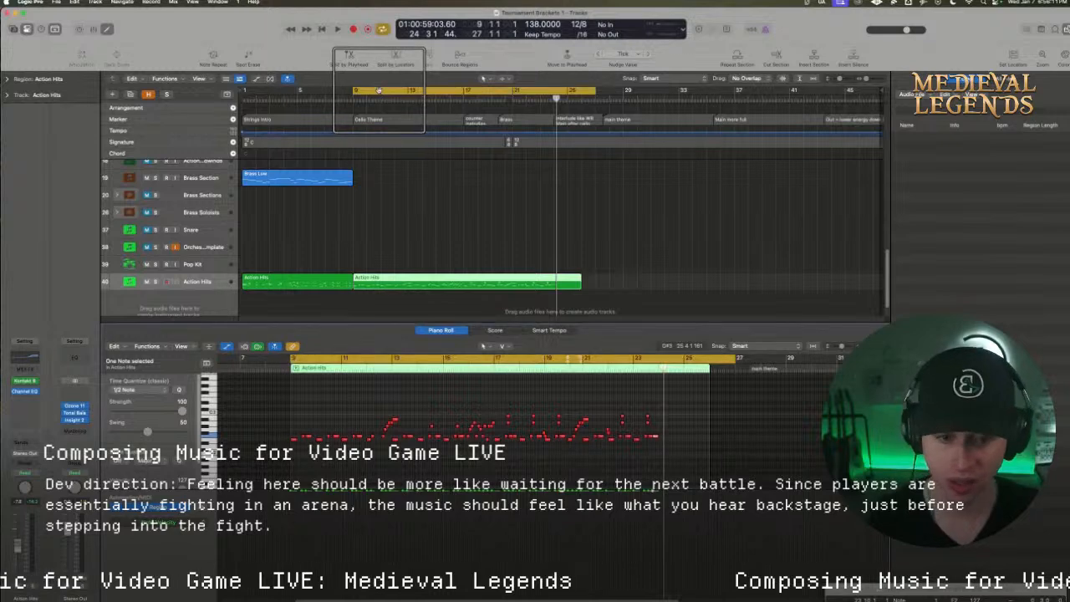
pyautogui.press('space')
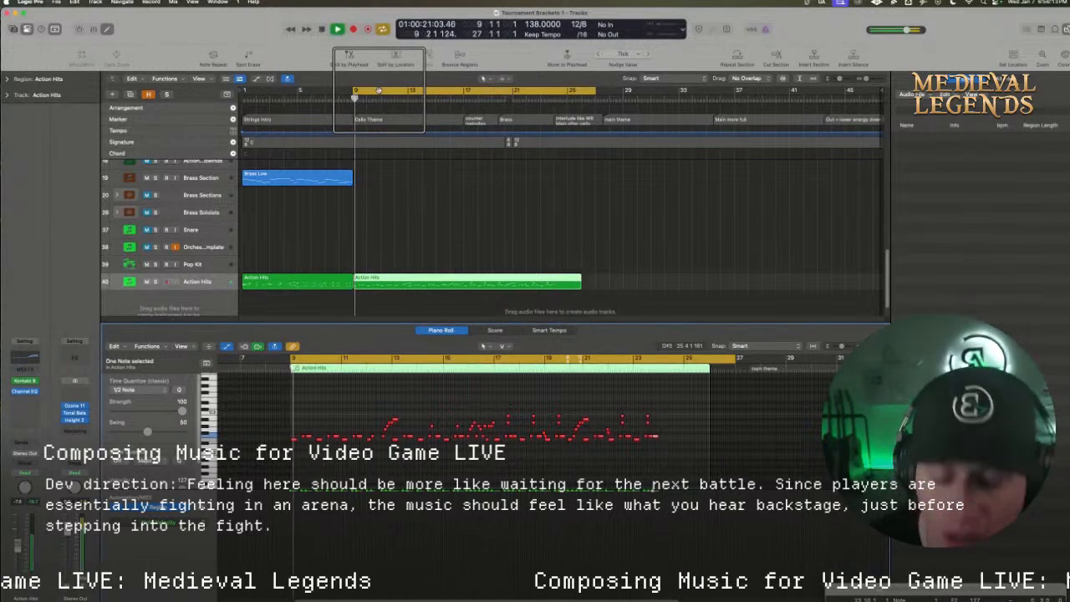
# Play the Wild Rift (Main Theme) reference video in Chrome and return to the string, cello and piano tracks in Logic Pro
pyautogui.moveTo(498, 321); pyautogui.dragTo(498, 336)
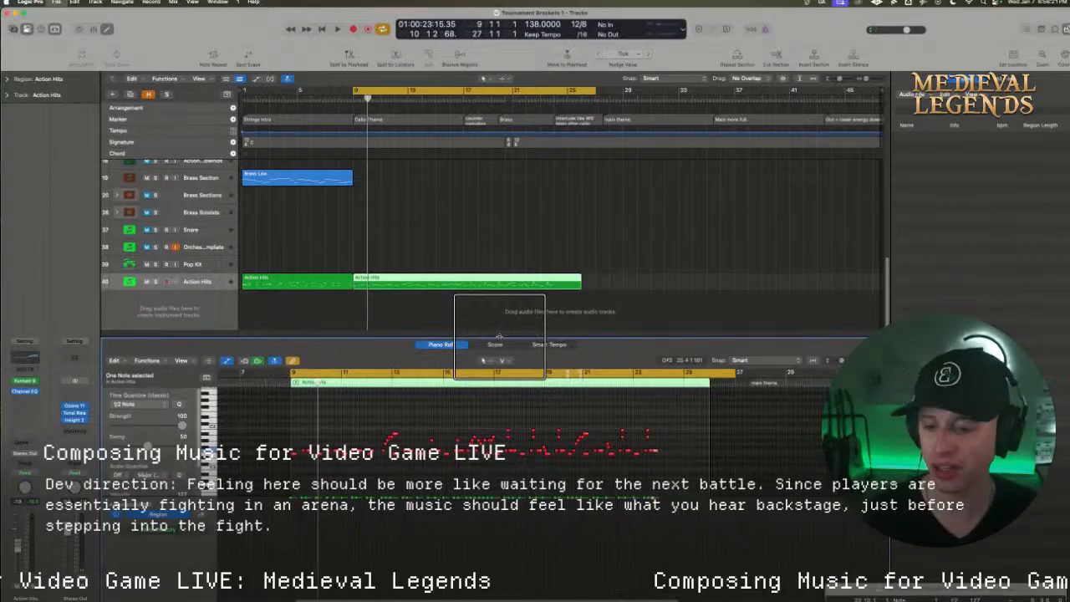
pyautogui.scroll(1, 375, 251)
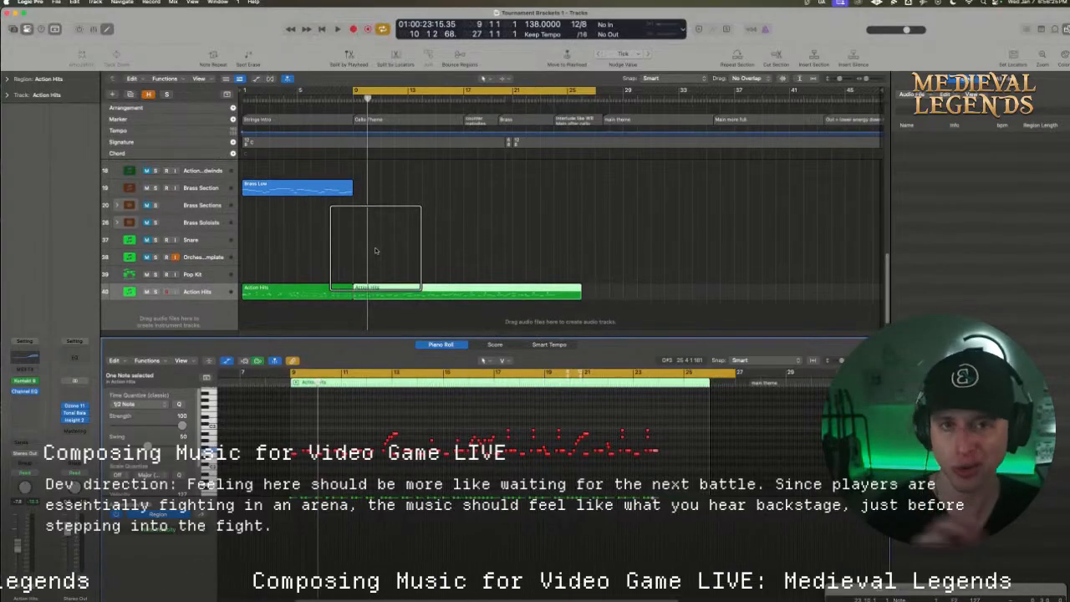
pyautogui.scroll(10, 375, 250)
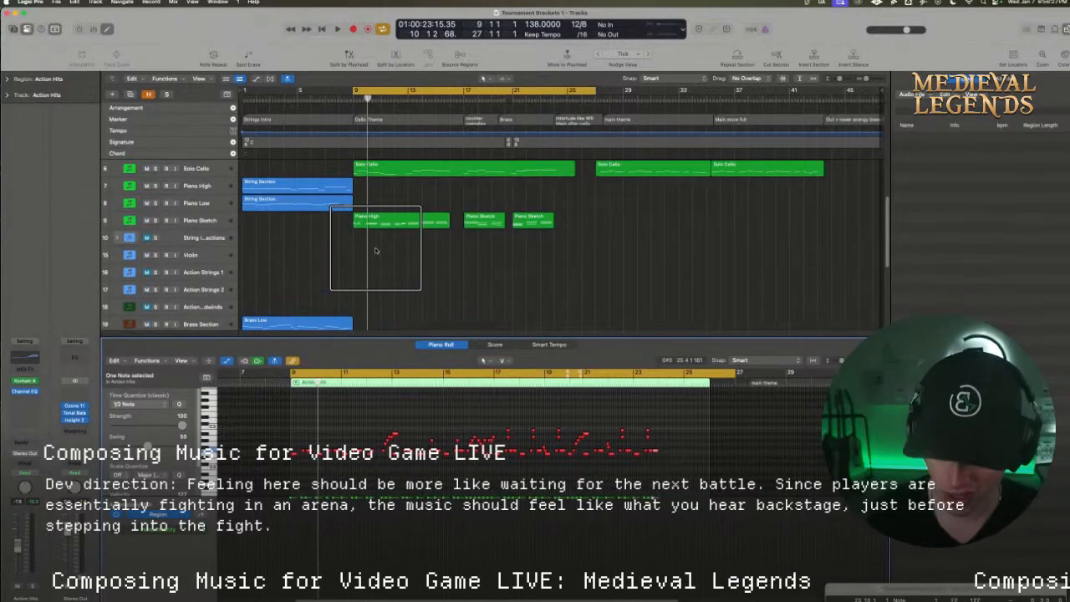
pyautogui.scroll(1, 375, 251)
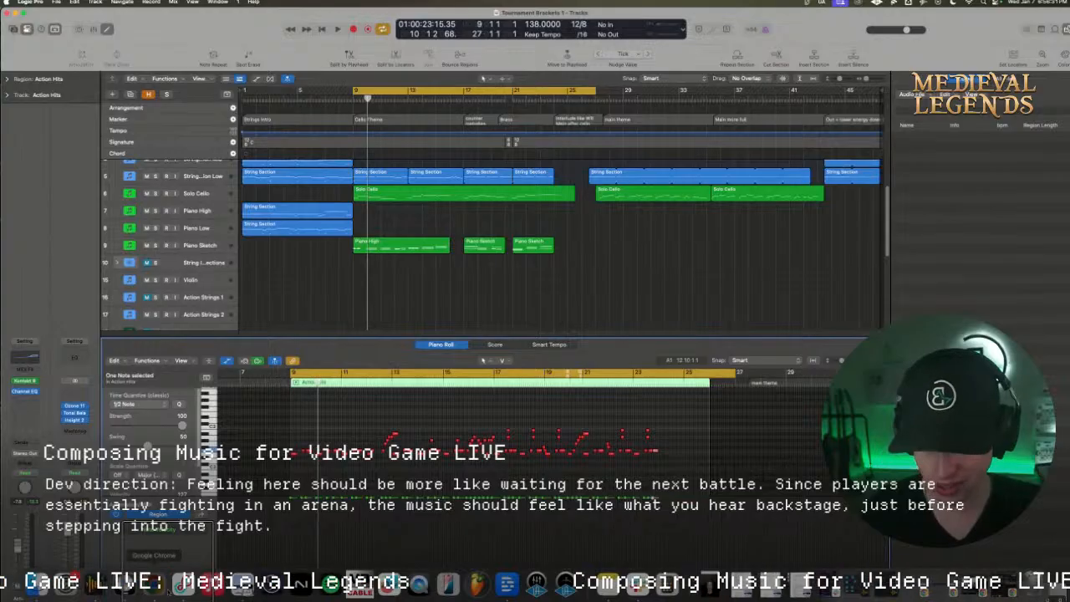
pyautogui.click(153, 582)
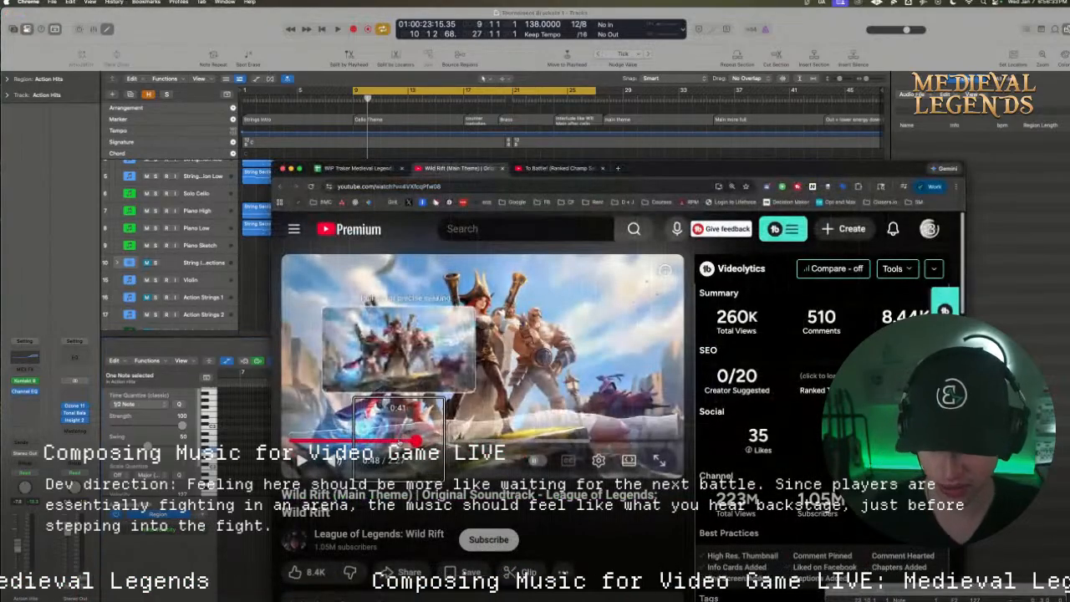
pyautogui.click(304, 462)
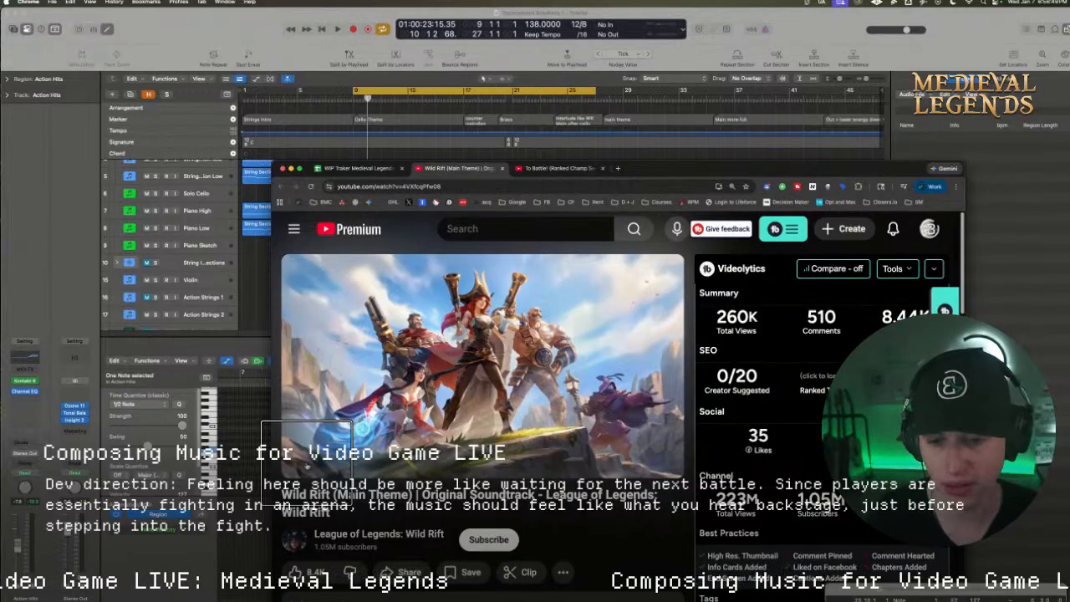
pyautogui.click(290, 168)
pyautogui.scroll(1, 389, 209)
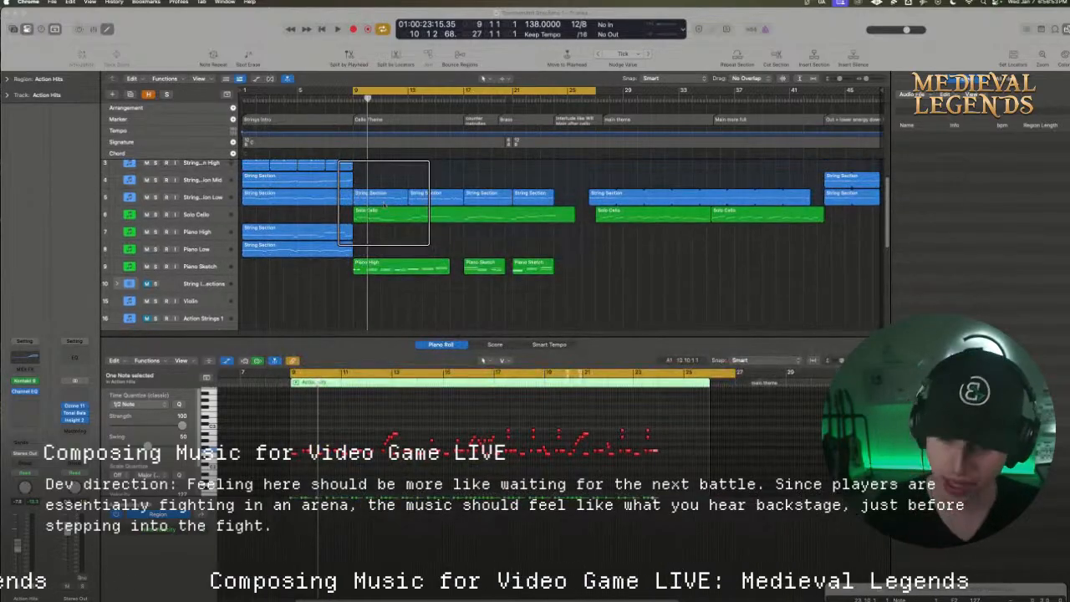
# Play the Cello Theme passage from bar 9 through bar 23 with the string, cello and piano tracks in view
pyautogui.scroll(1, 368, 177)
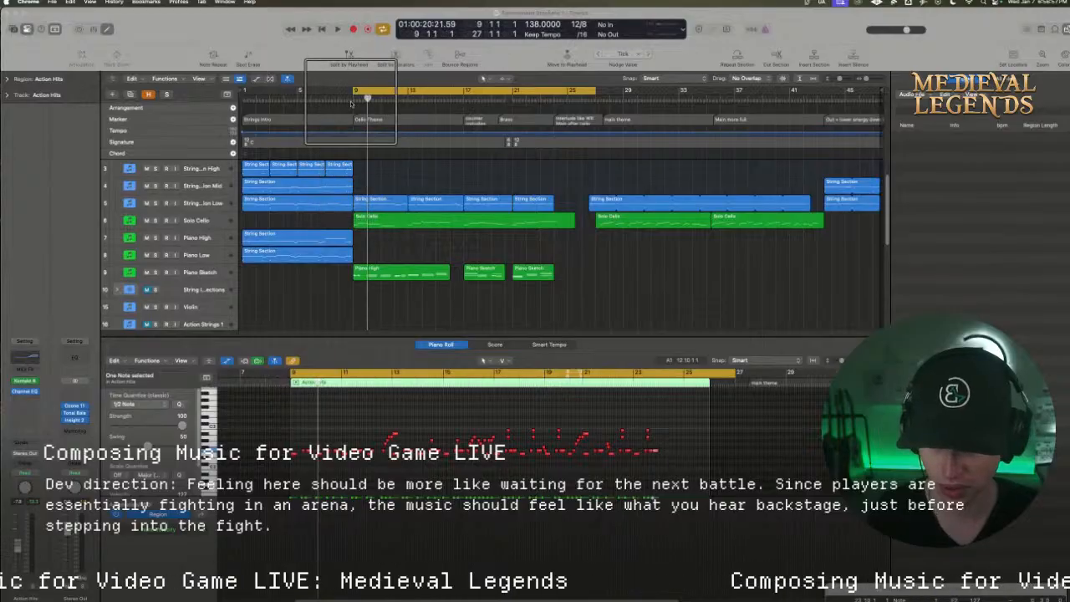
pyautogui.click(352, 98)
pyautogui.press('space')
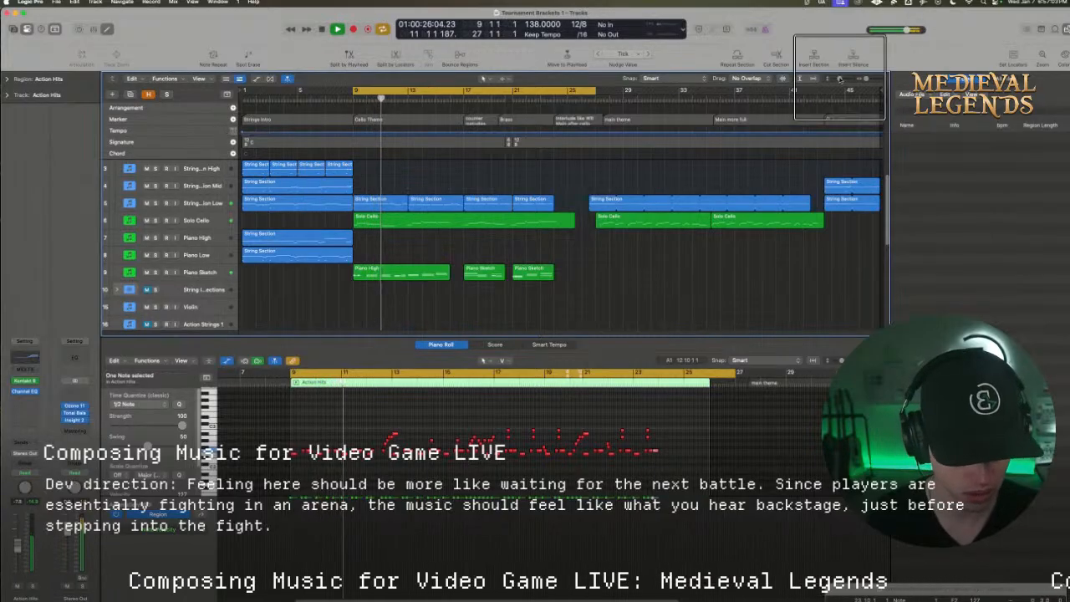
pyautogui.moveTo(838, 79); pyautogui.dragTo(868, 82)
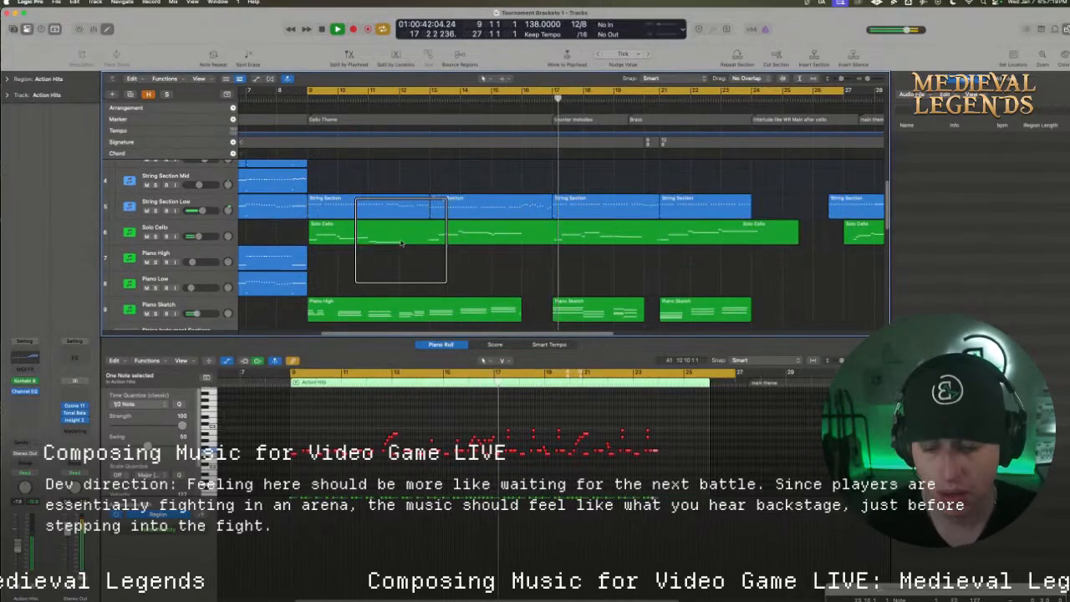
pyautogui.scroll(2, 385, 248)
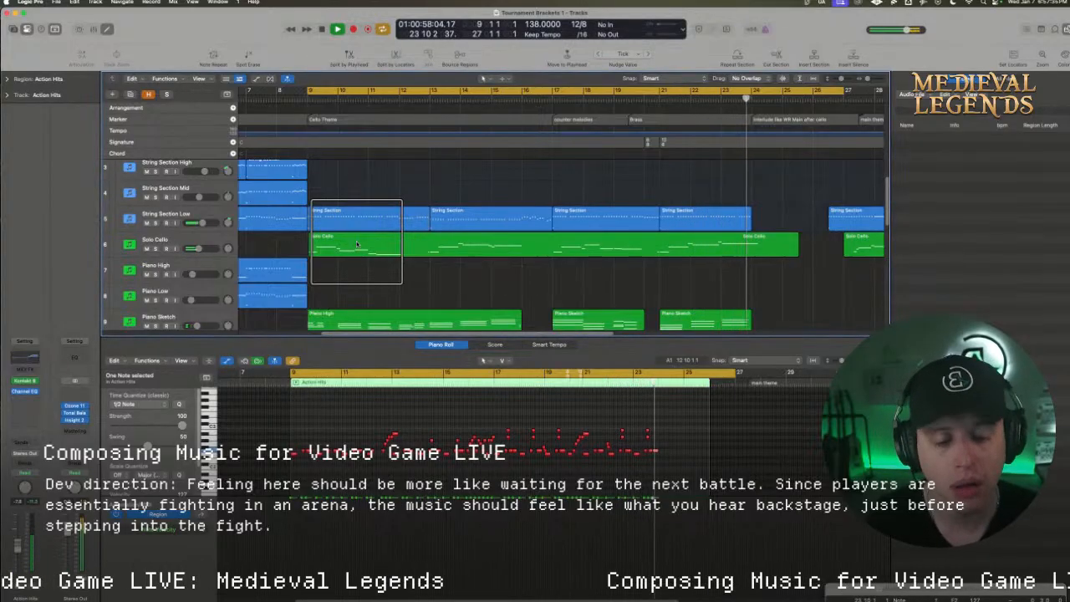
pyautogui.press('space')
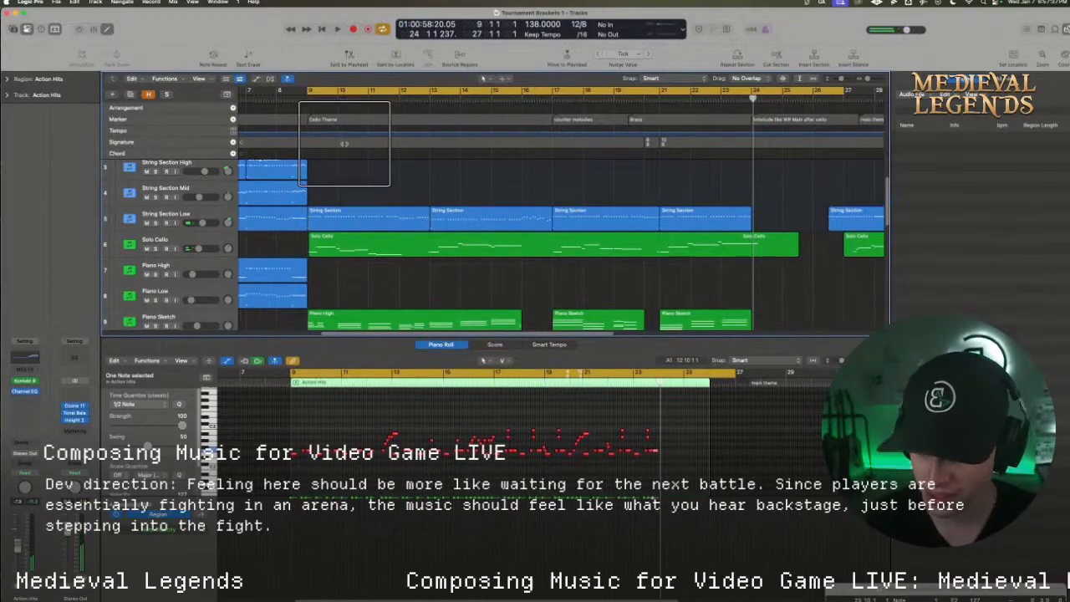
# Try a copy of the String Section Mid intro region at bar 9 on the same track and play its start
pyautogui.click(275, 194)
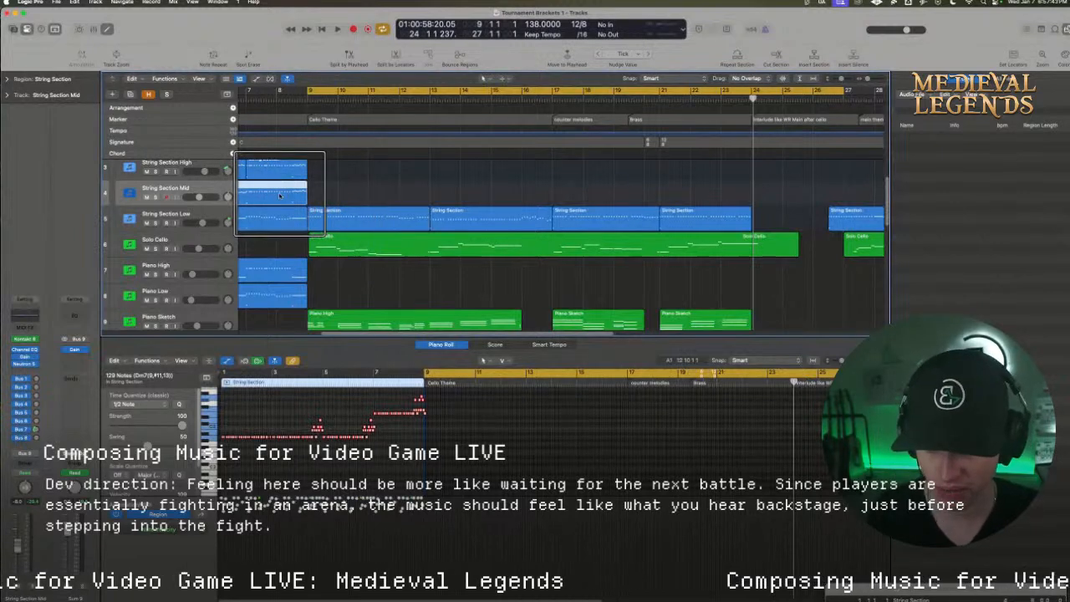
pyautogui.moveTo(268, 194); pyautogui.dragTo(527, 206)
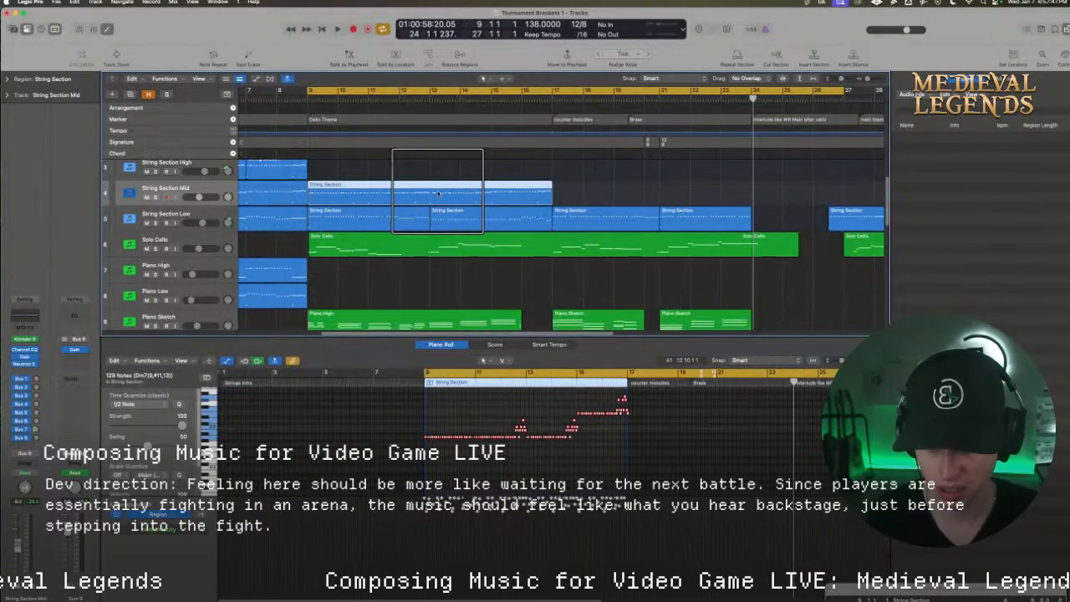
pyautogui.hotkey('shift', 'space')
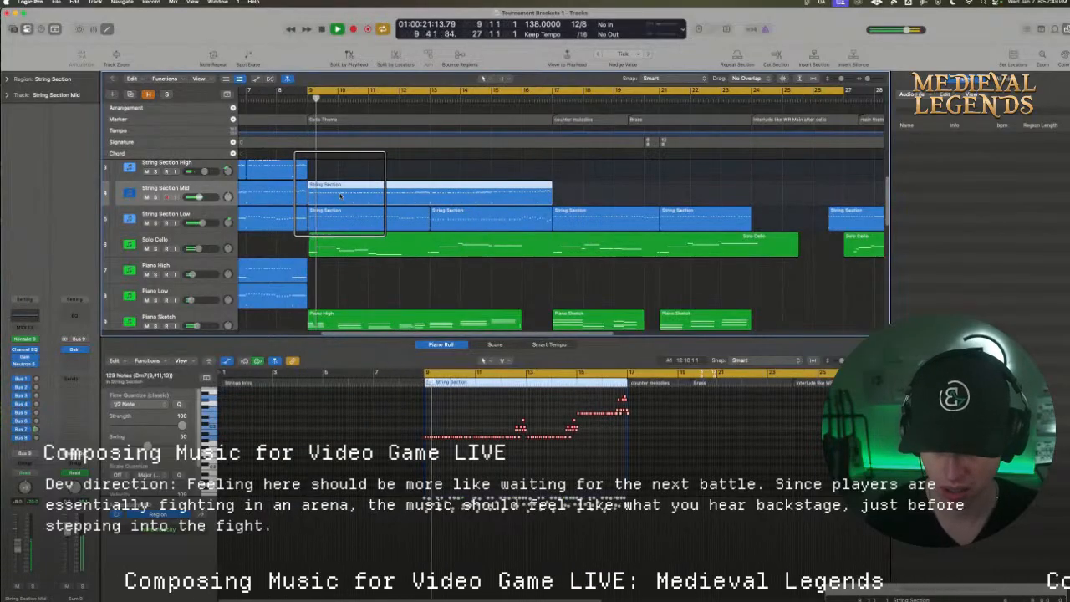
pyautogui.press('space')
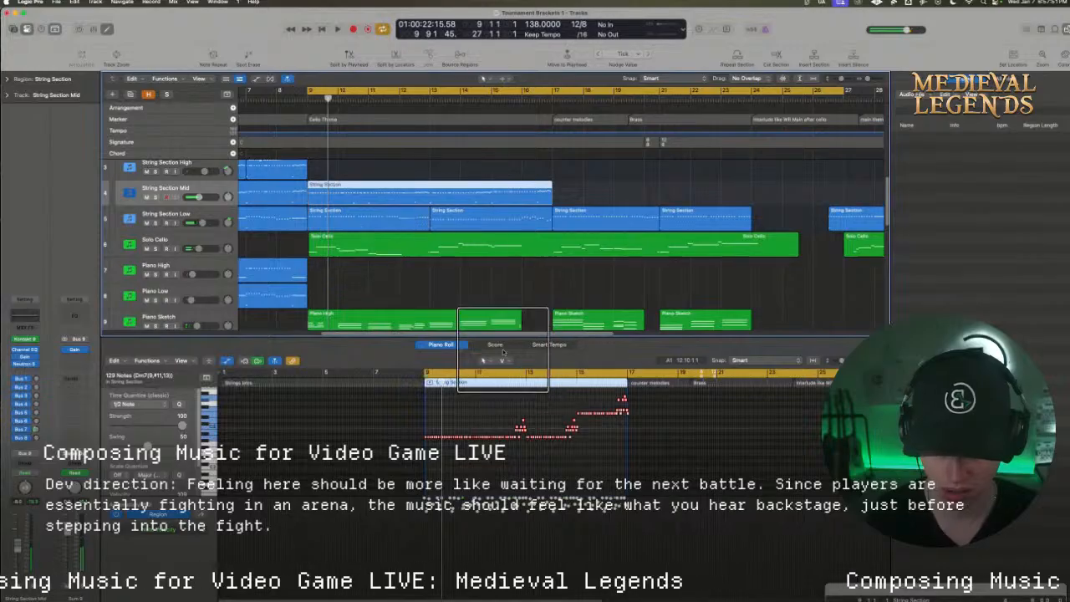
# Enlarge the piano roll on bar 9 and show the articulation page of String Section Mid's Kontakt instrument beside it
pyautogui.moveTo(498, 321); pyautogui.dragTo(492, 213)
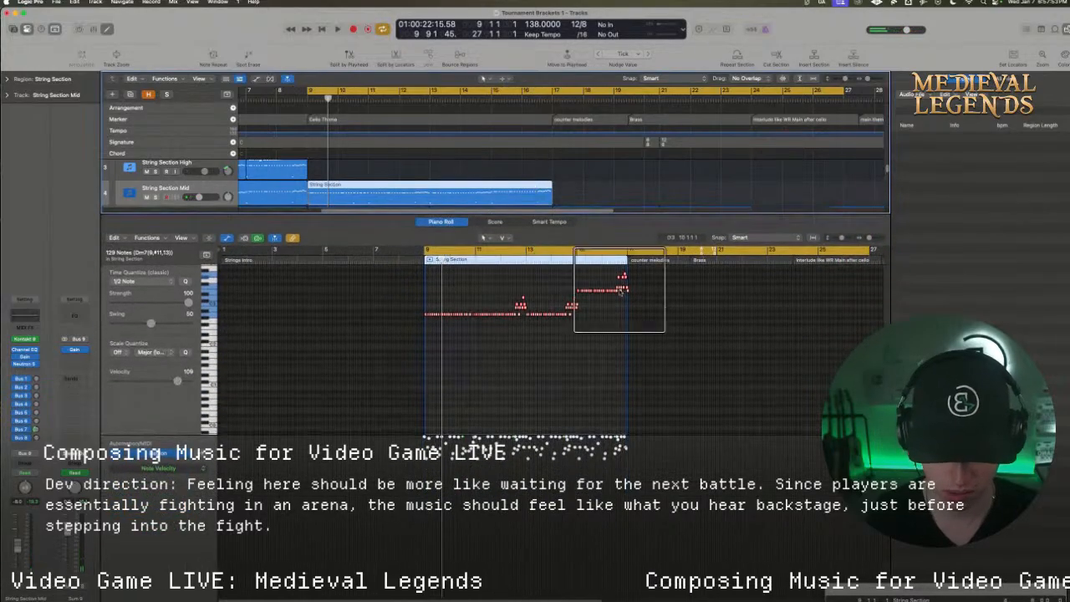
pyautogui.moveTo(870, 239); pyautogui.dragTo(879, 239)
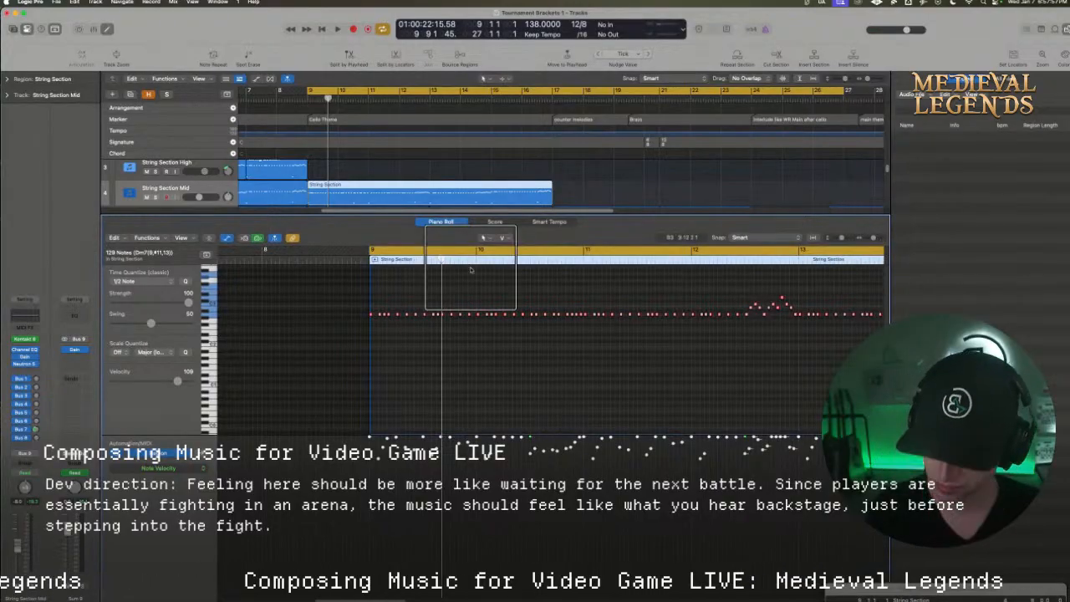
pyautogui.click(24, 339)
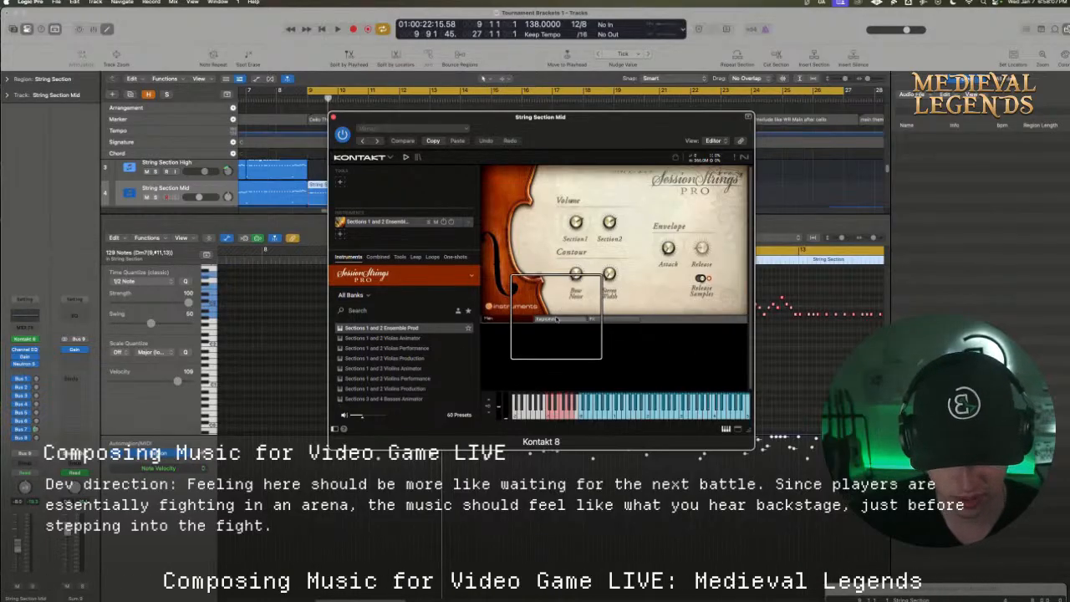
pyautogui.click(556, 320)
pyautogui.moveTo(537, 131); pyautogui.dragTo(875, 150)
pyautogui.scroll(-4, 404, 389)
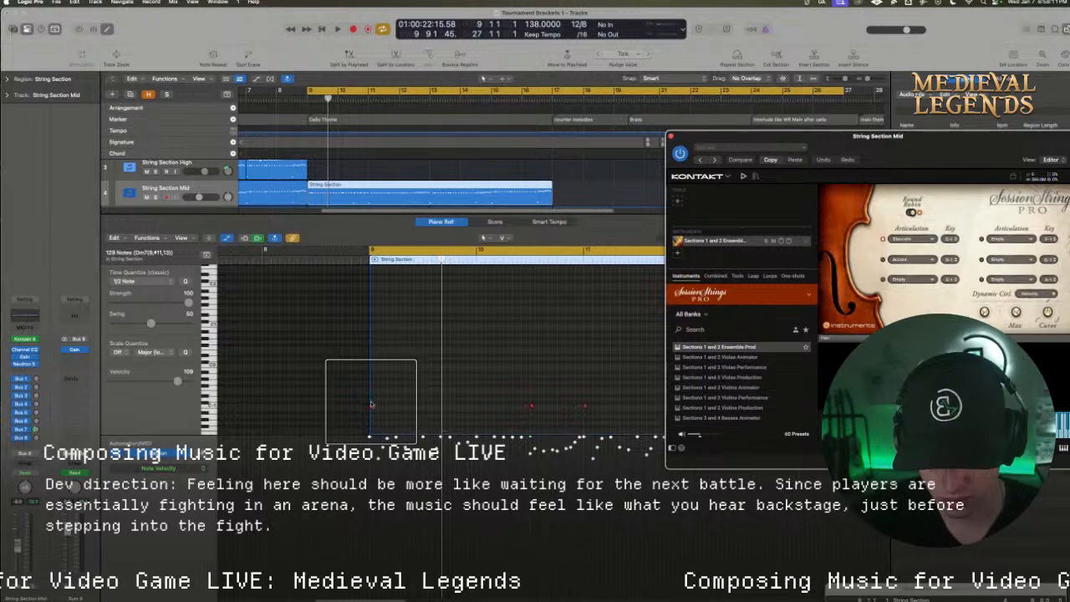
# Raise the keyswitch note at the start of bar 9 to the Accent articulation and play the String Section Mid passage
pyautogui.moveTo(371, 405); pyautogui.dragTo(371, 400)
pyautogui.press('space')
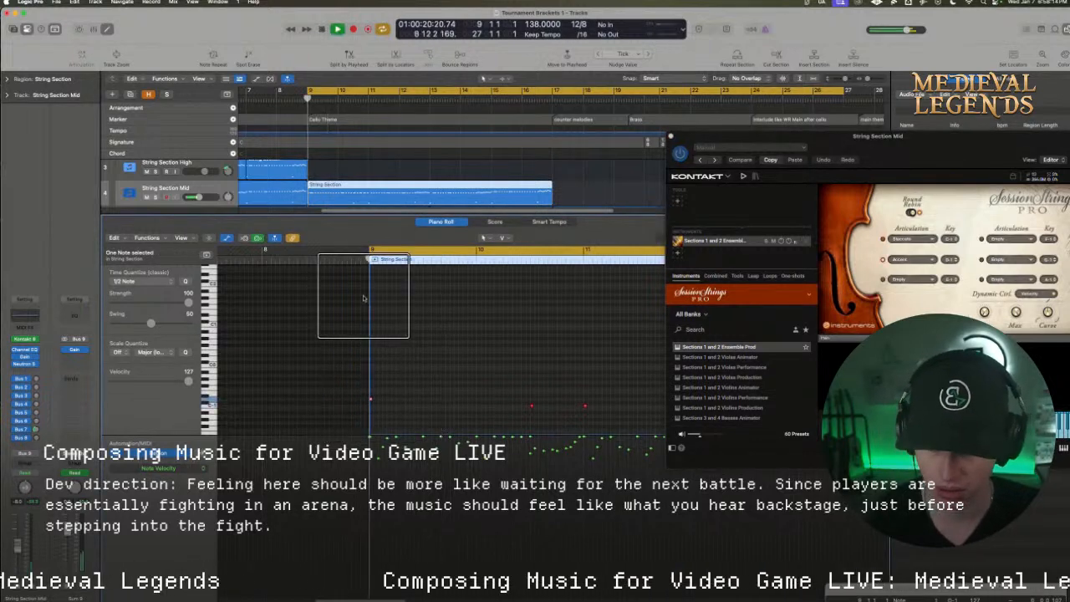
pyautogui.scroll(3, 418, 329)
pyautogui.press('space')
pyautogui.click(414, 318)
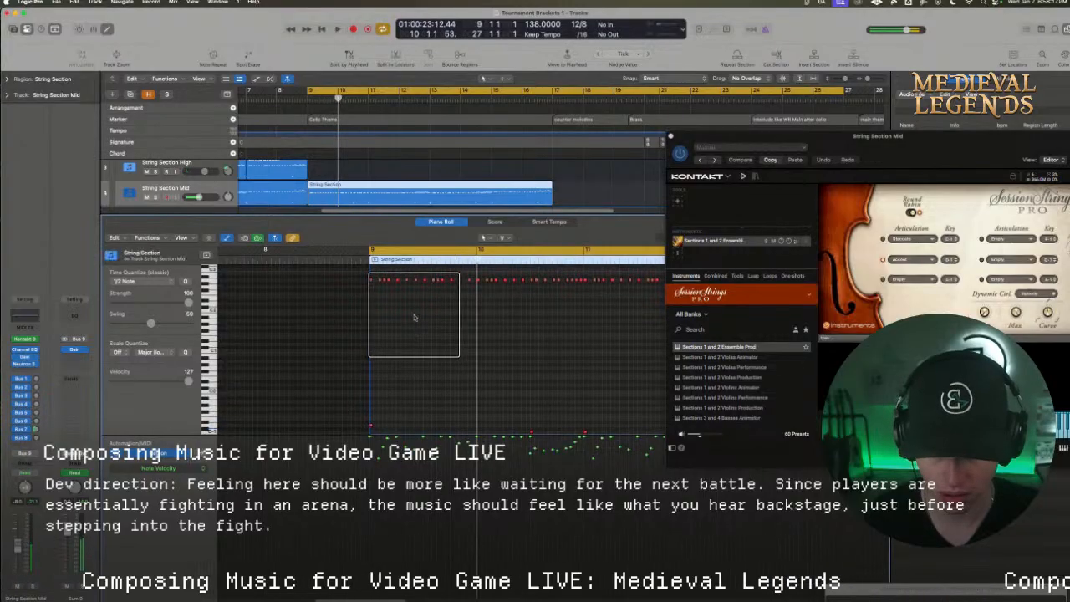
# Lengthen the 19 repeated notes through bar 9 and the start of bar 10 in String Section Mid, and play them
pyautogui.scroll(1, 414, 317)
pyautogui.moveTo(347, 280); pyautogui.dragTo(509, 318)
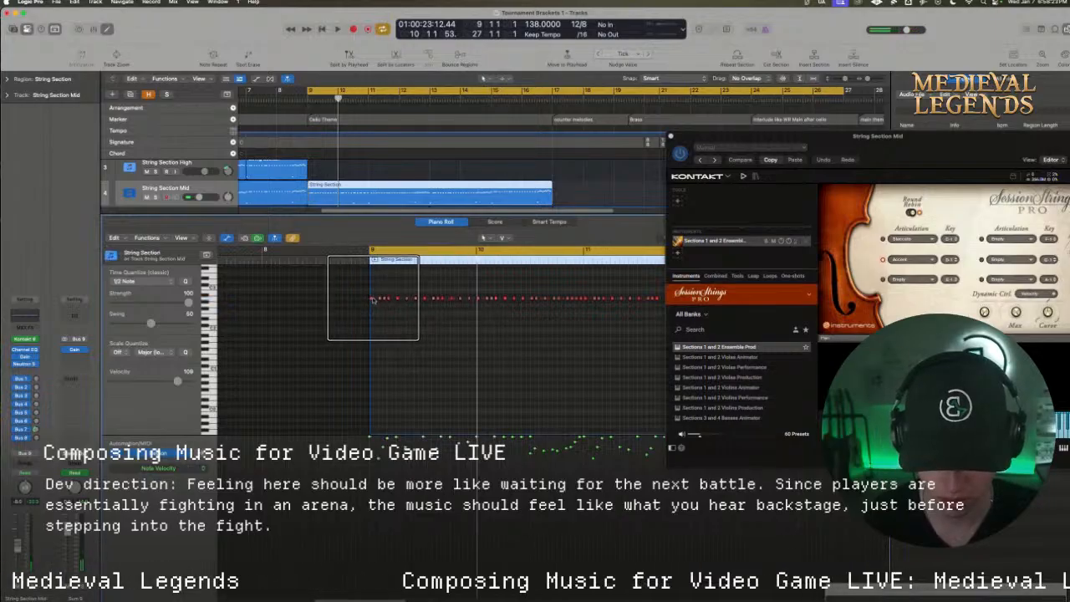
pyautogui.moveTo(359, 291); pyautogui.dragTo(507, 302)
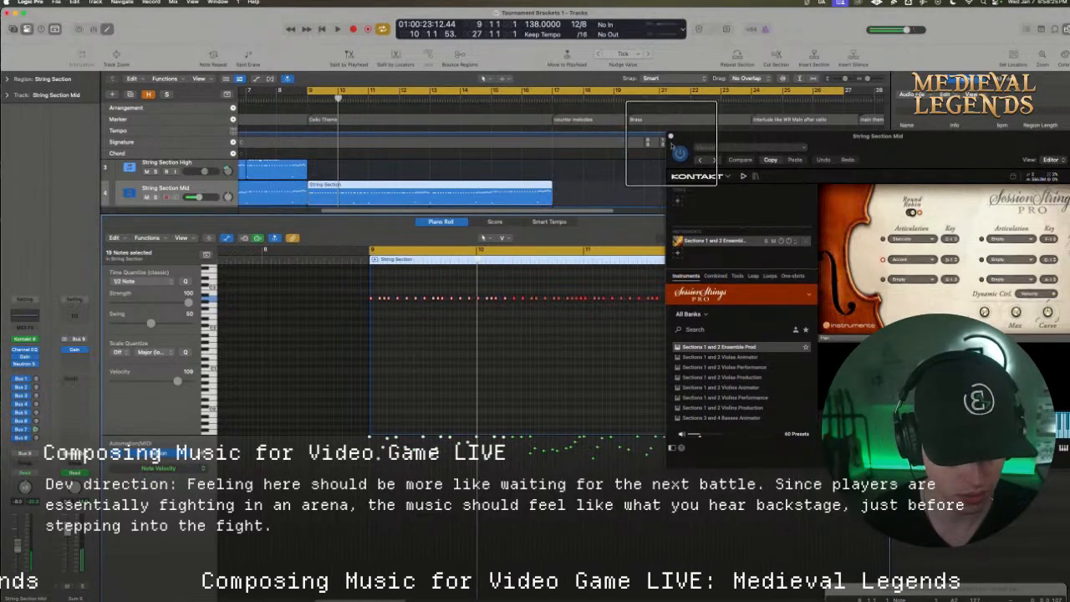
pyautogui.click(671, 136)
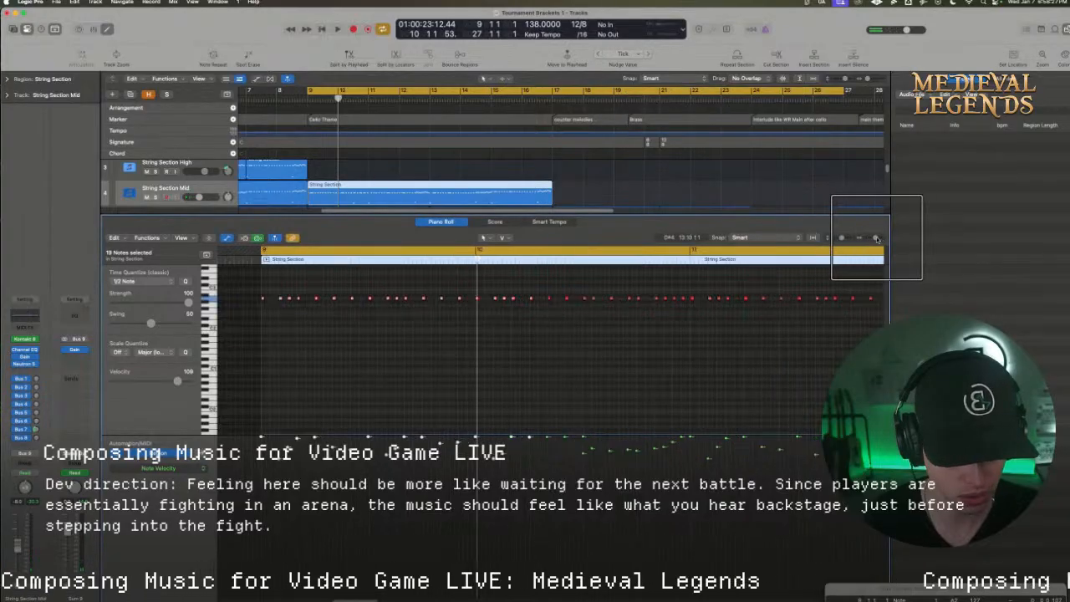
pyautogui.moveTo(875, 239); pyautogui.dragTo(866, 238)
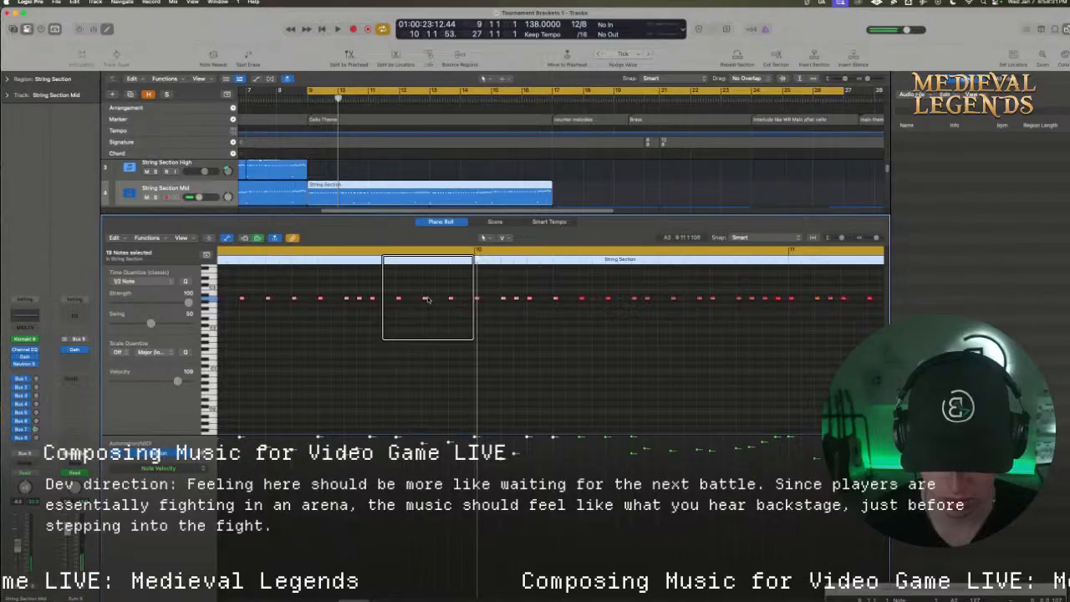
pyautogui.press('space')
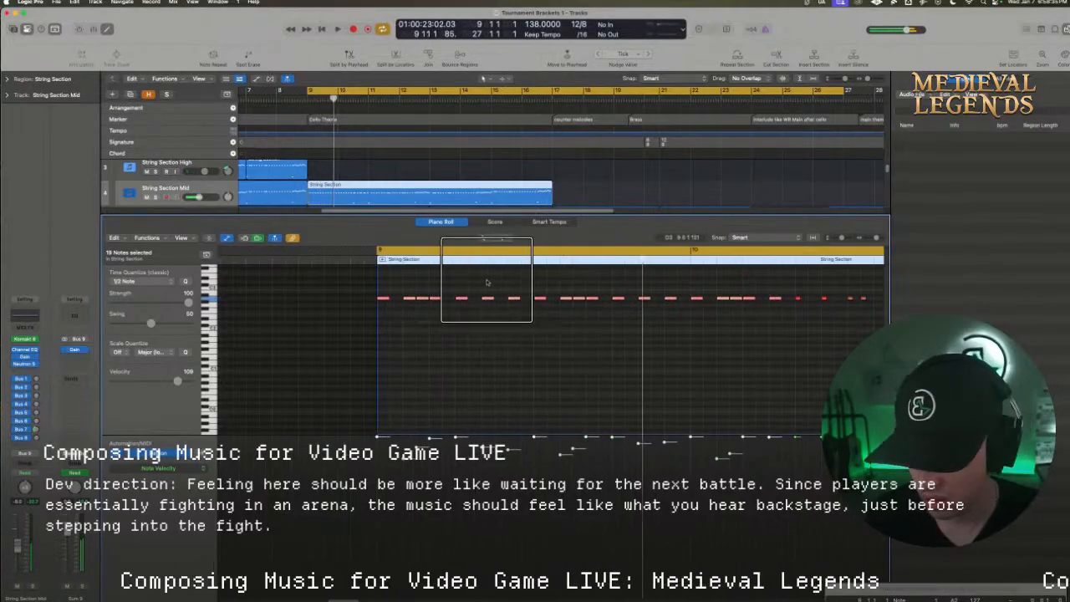
pyautogui.press('space')
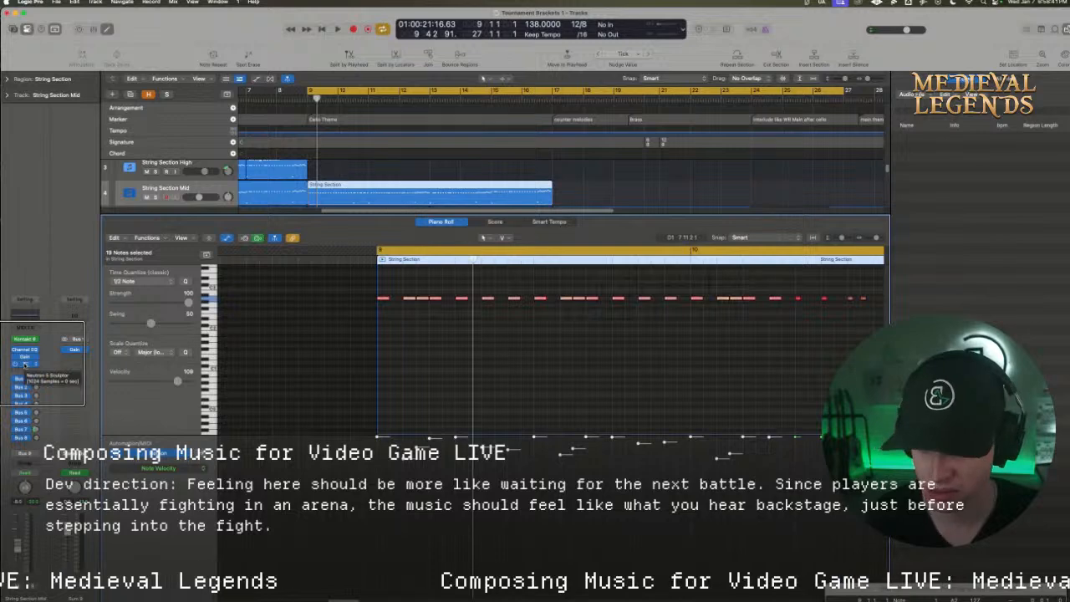
pyautogui.press('space')
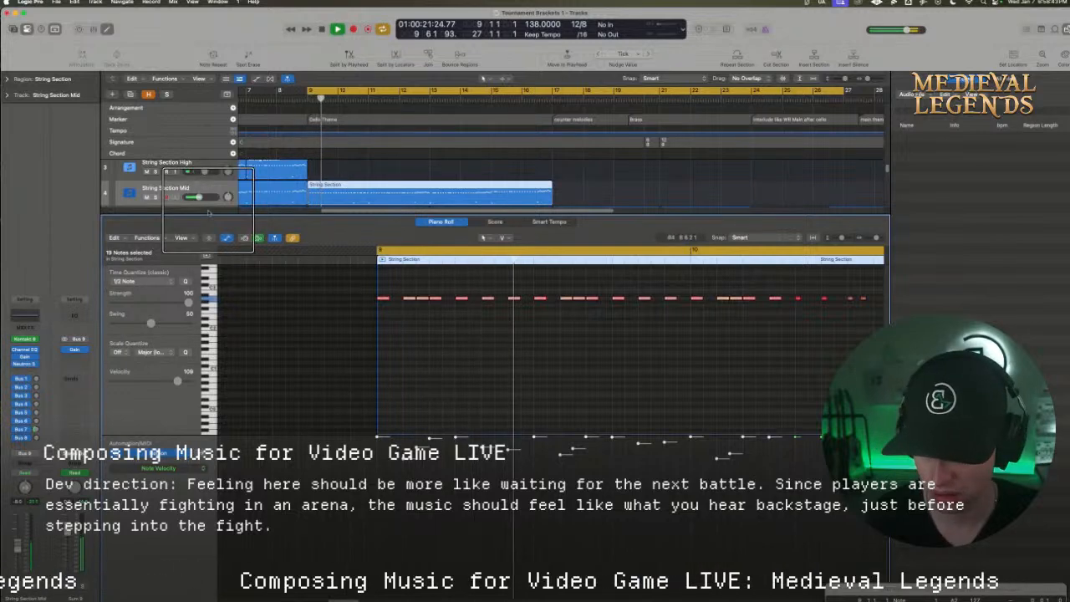
# Duplicate the String Section High track below String Section Mid as "String Section Mid 2", move the bar 9 region onto it and play it
pyautogui.moveTo(206, 216); pyautogui.dragTo(206, 310)
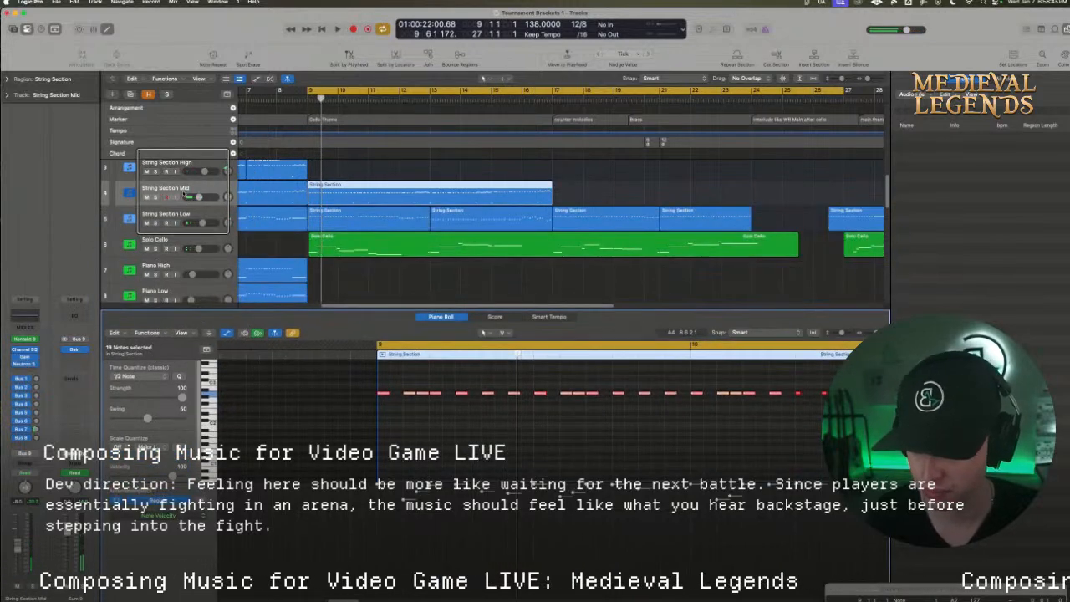
pyautogui.moveTo(186, 195); pyautogui.dragTo(185, 221)
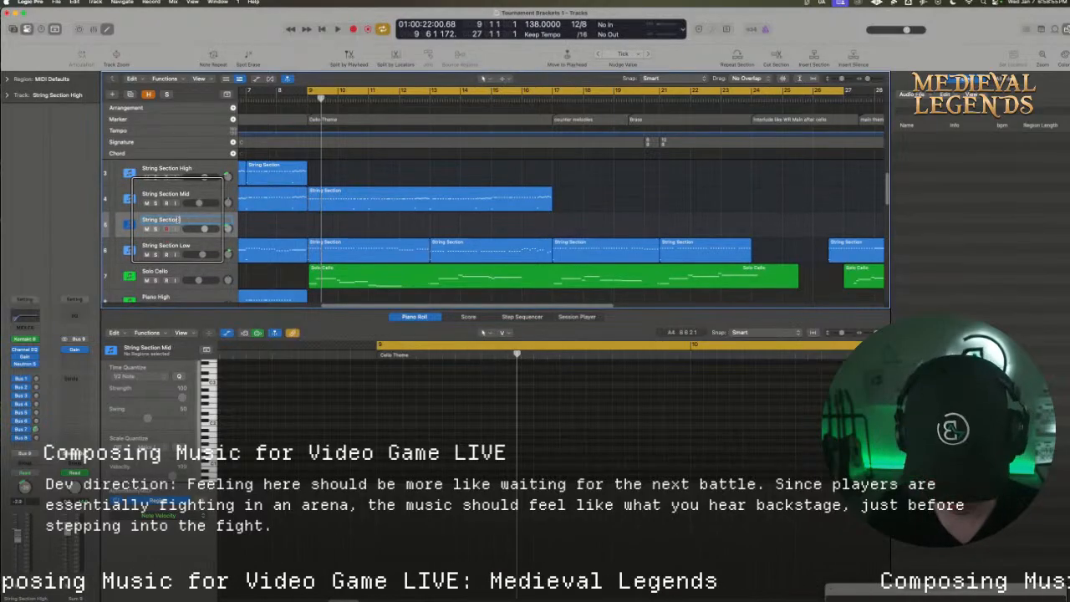
pyautogui.moveTo(176, 221); pyautogui.dragTo(227, 228)
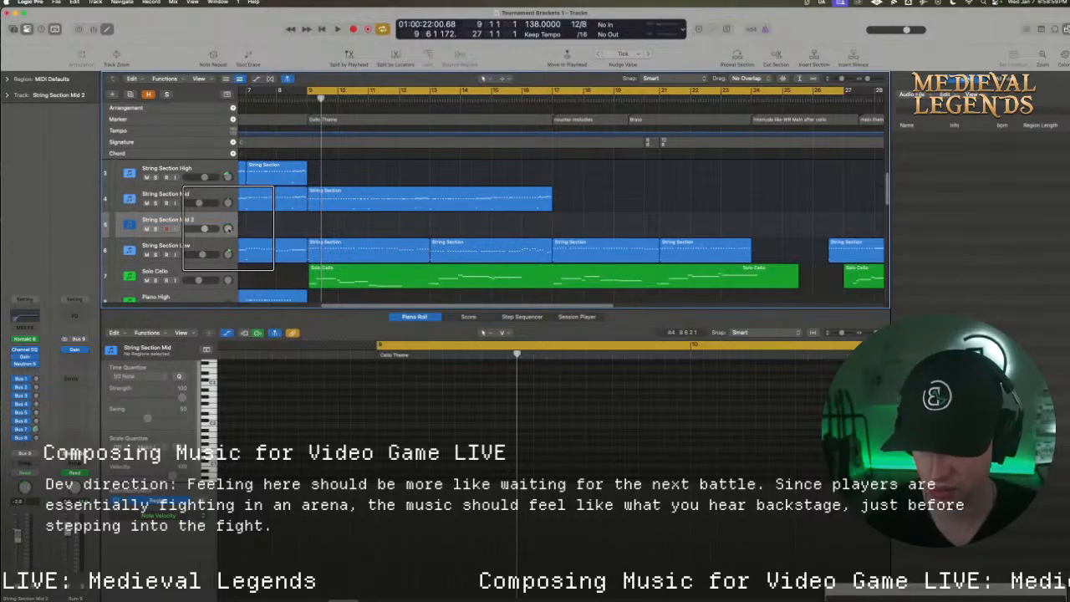
pyautogui.moveTo(354, 205); pyautogui.dragTo(356, 219)
pyautogui.press('space')
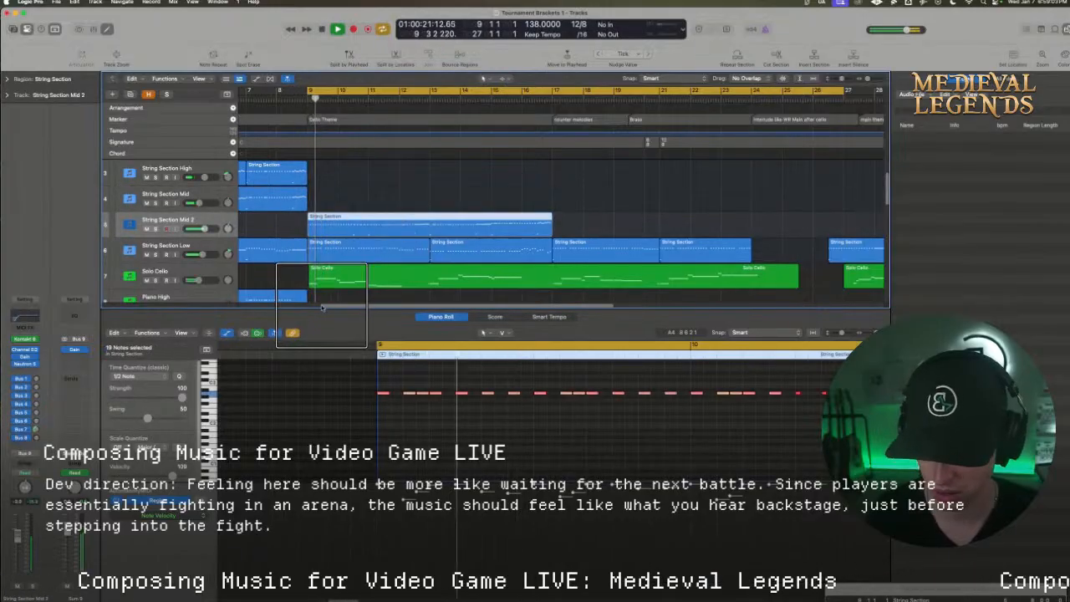
pyautogui.press('space')
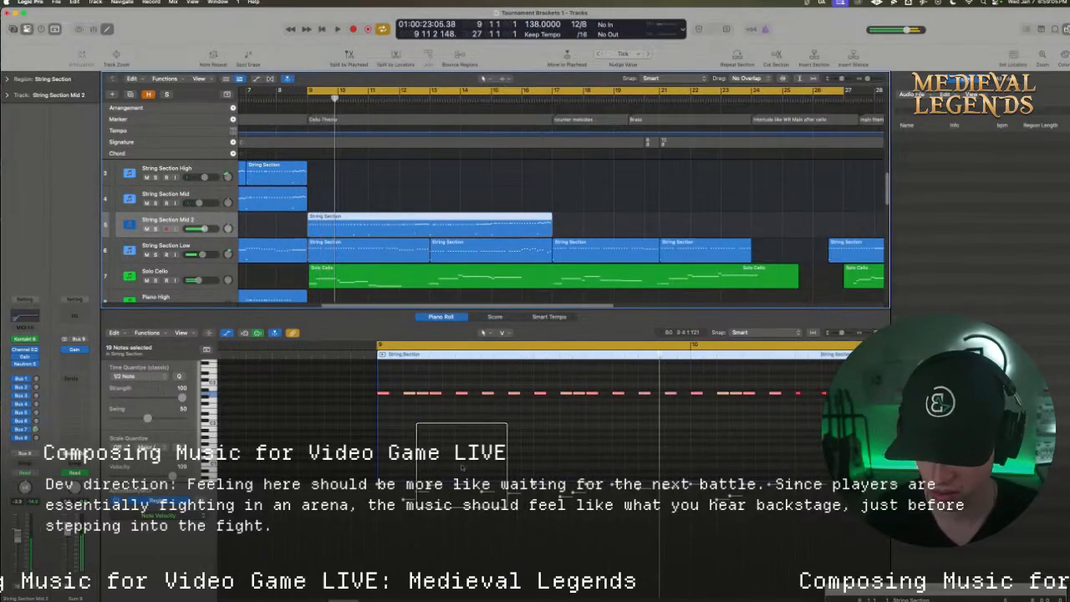
# Check the keyswitches in String Section Mid 2's Kontakt instrument, lower the bar 9 keyswitch note to C#-1 and play the passage
pyautogui.click(30, 339)
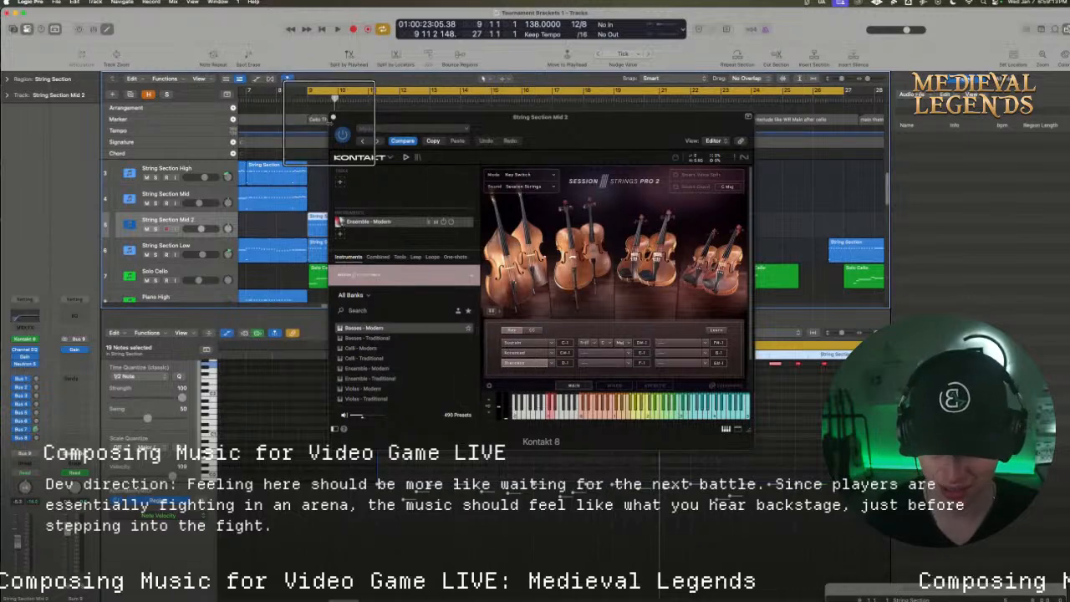
pyautogui.click(334, 117)
pyautogui.scroll(-4, 479, 434)
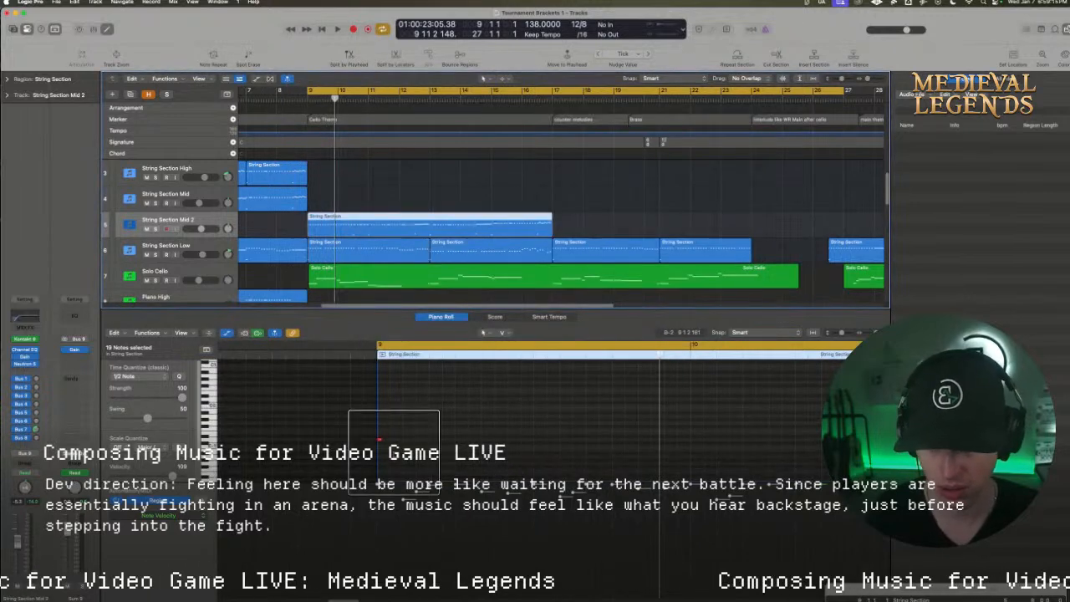
pyautogui.click(378, 442)
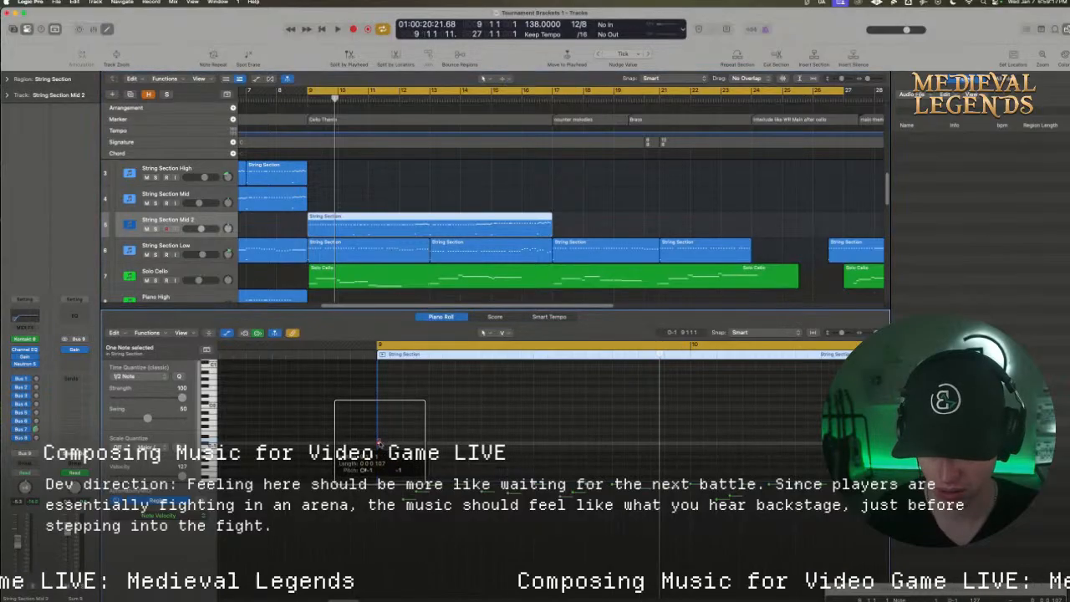
pyautogui.press('space')
pyautogui.scroll(4, 392, 435)
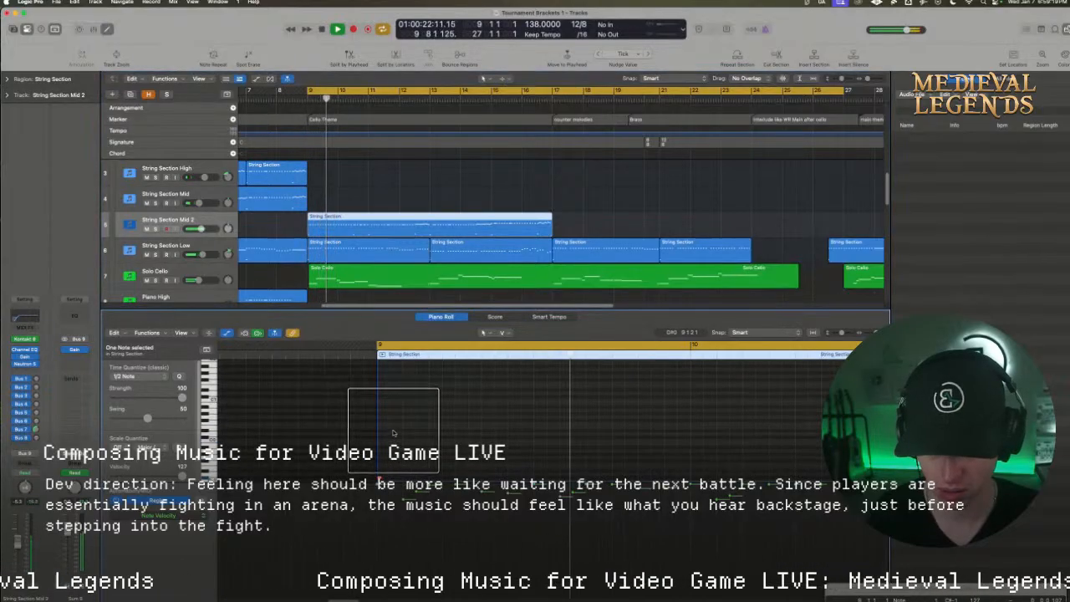
pyautogui.press('space')
# Replace String Section Mid 2's bar 9 region with a copy of String Section Low's first Cello Theme region, without copying automation, and play it
pyautogui.scroll(-1, 383, 293)
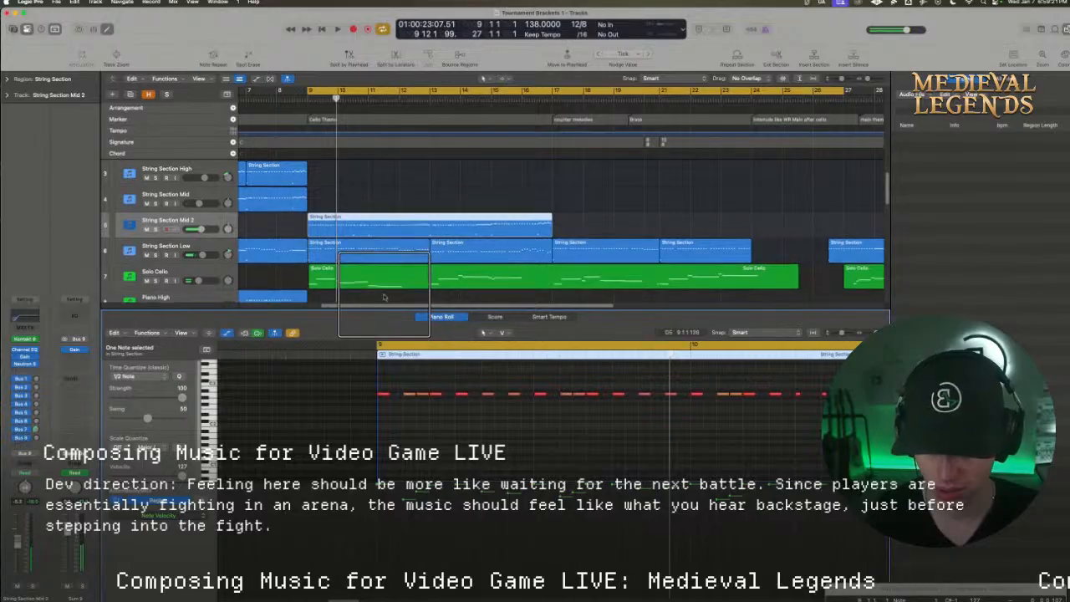
pyautogui.scroll(-5, 383, 293)
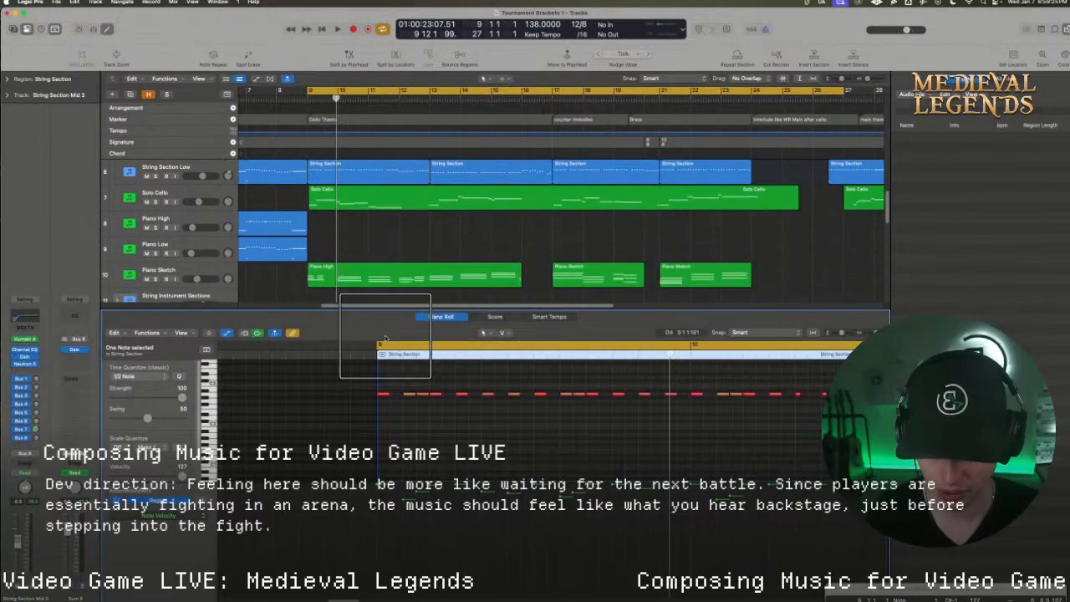
pyautogui.scroll(2, 353, 228)
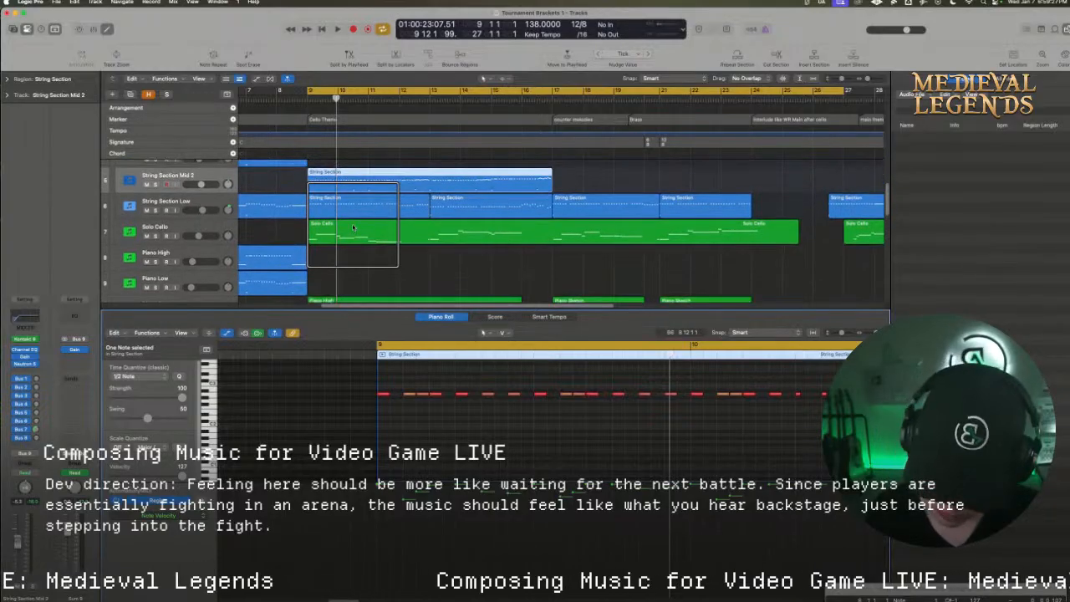
pyautogui.click(354, 185)
pyautogui.press('Delete')
pyautogui.moveTo(355, 184); pyautogui.dragTo(362, 197)
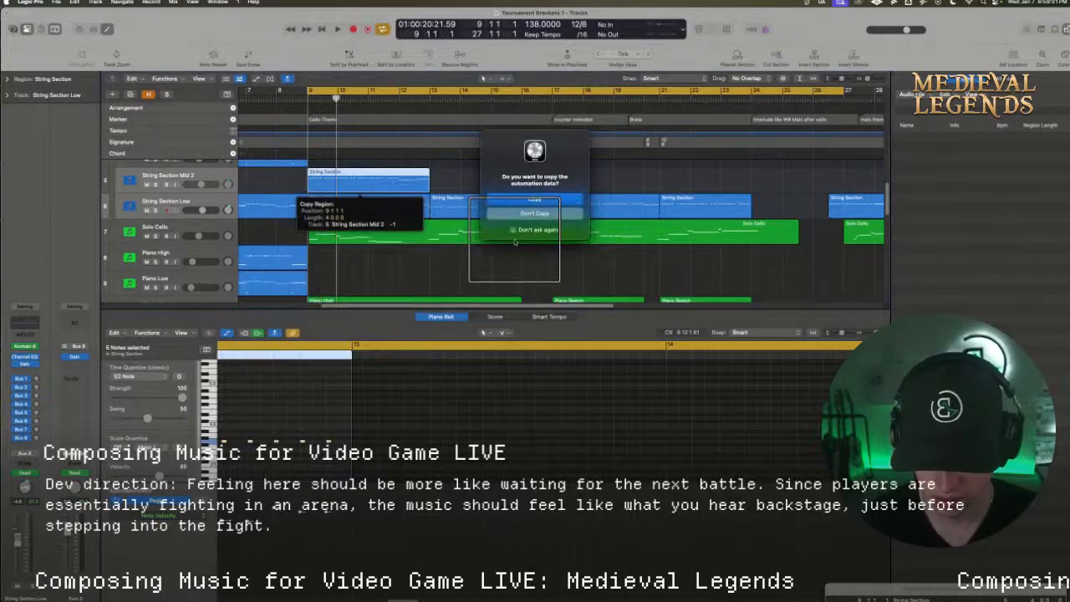
pyautogui.click(515, 214)
pyautogui.press('space')
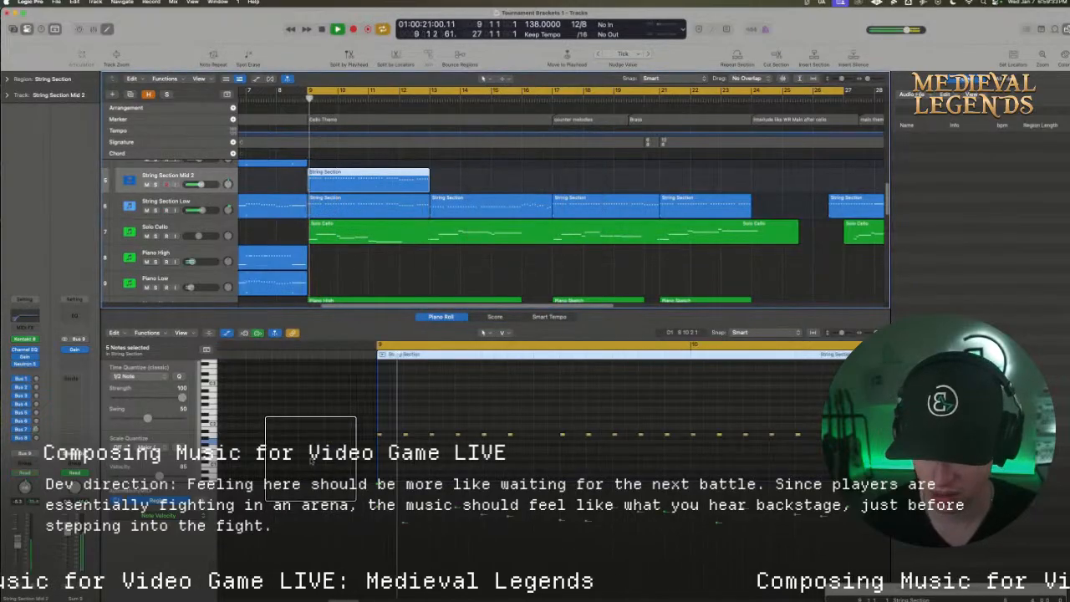
# Lower the copied region's bar 9 keyswitch note to C#-1, select the repeated notes above it, and play the passage from bar 9
pyautogui.click(378, 434)
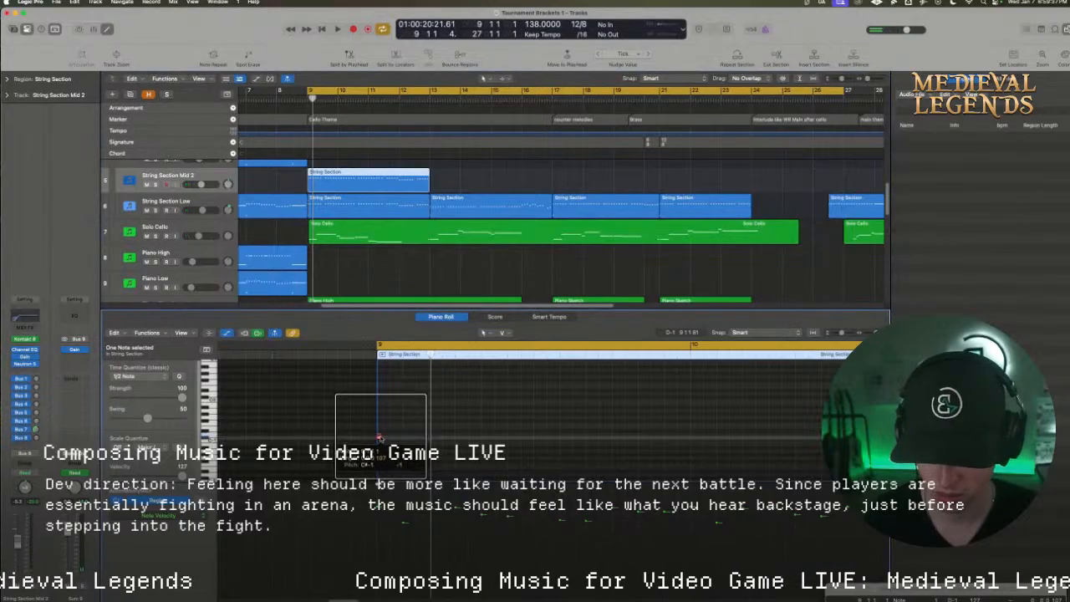
pyautogui.scroll(4, 616, 450)
pyautogui.moveTo(353, 381); pyautogui.dragTo(808, 413)
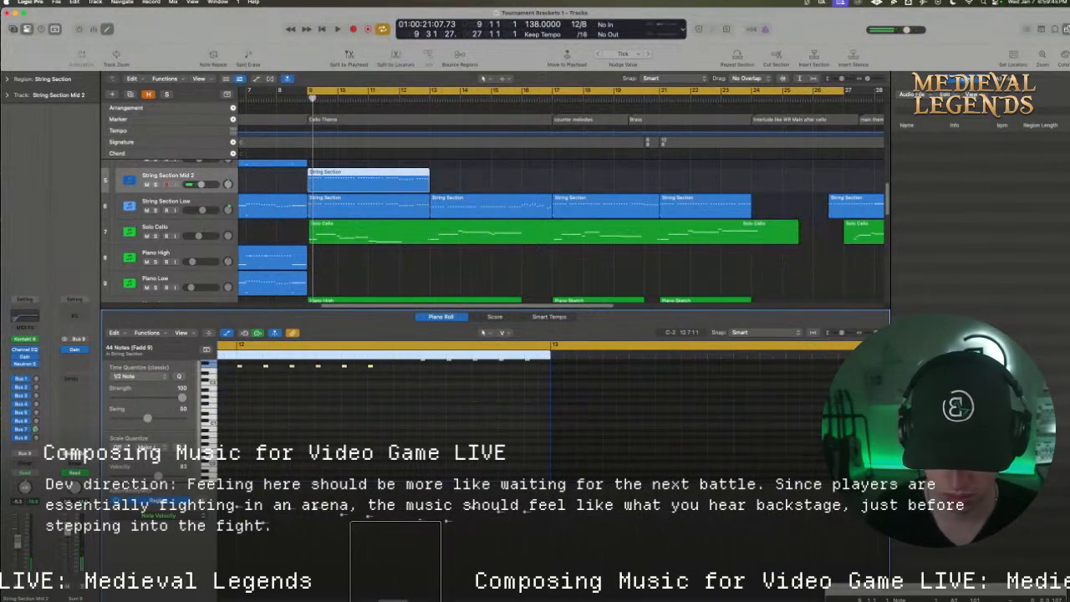
pyautogui.moveTo(395, 599); pyautogui.dragTo(352, 514)
pyautogui.scroll(-2, 346, 450)
pyautogui.click(325, 447)
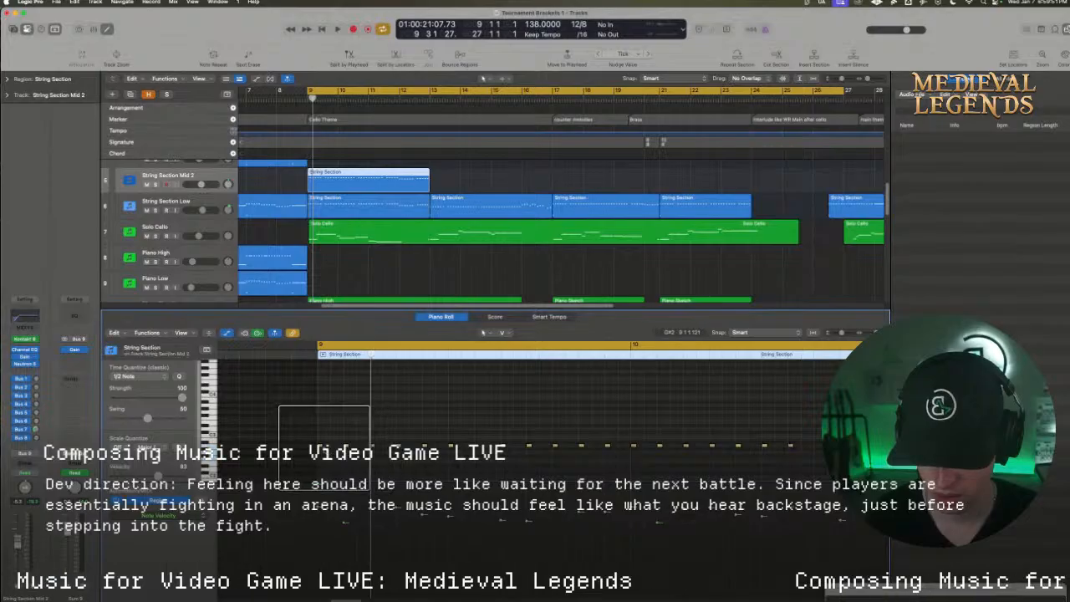
pyautogui.press('space')
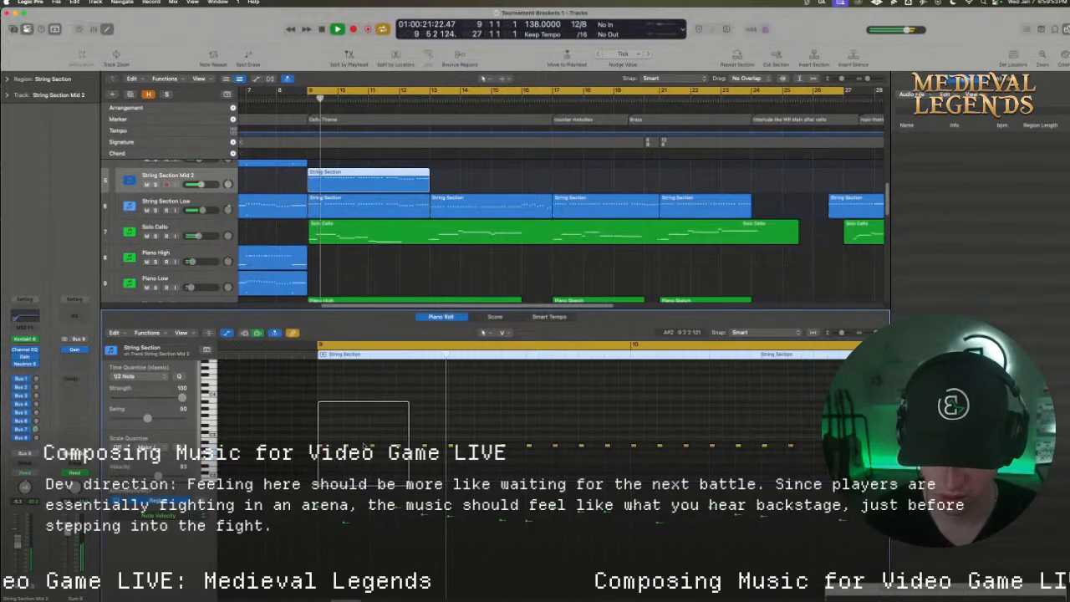
pyautogui.press('space')
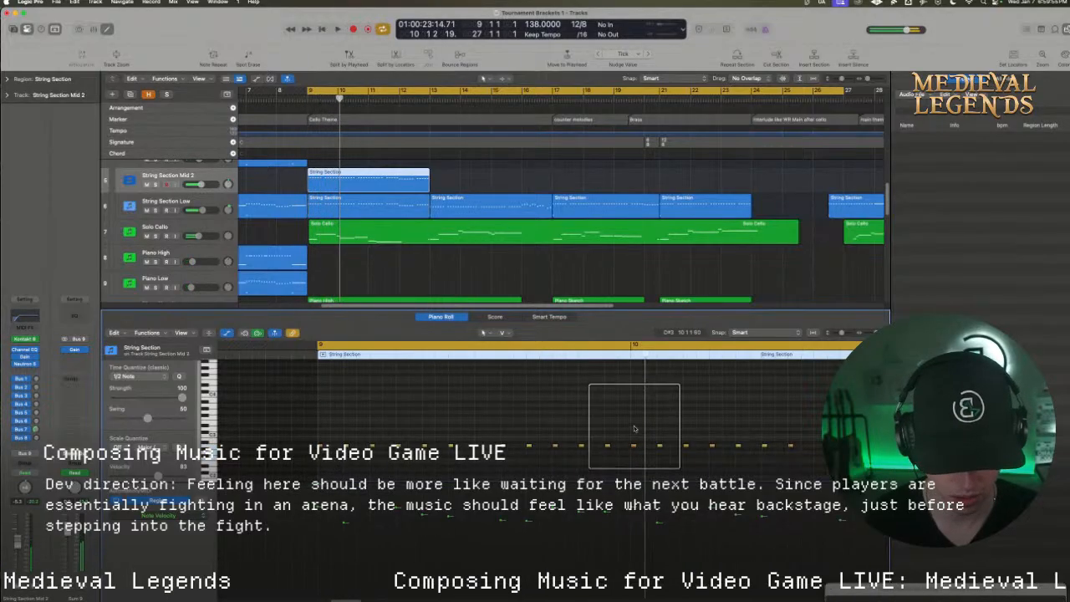
# Lower the seven repeated notes from the start of bar 10 by a whole step and play the passage from bar 9
pyautogui.moveTo(633, 427); pyautogui.dragTo(775, 463)
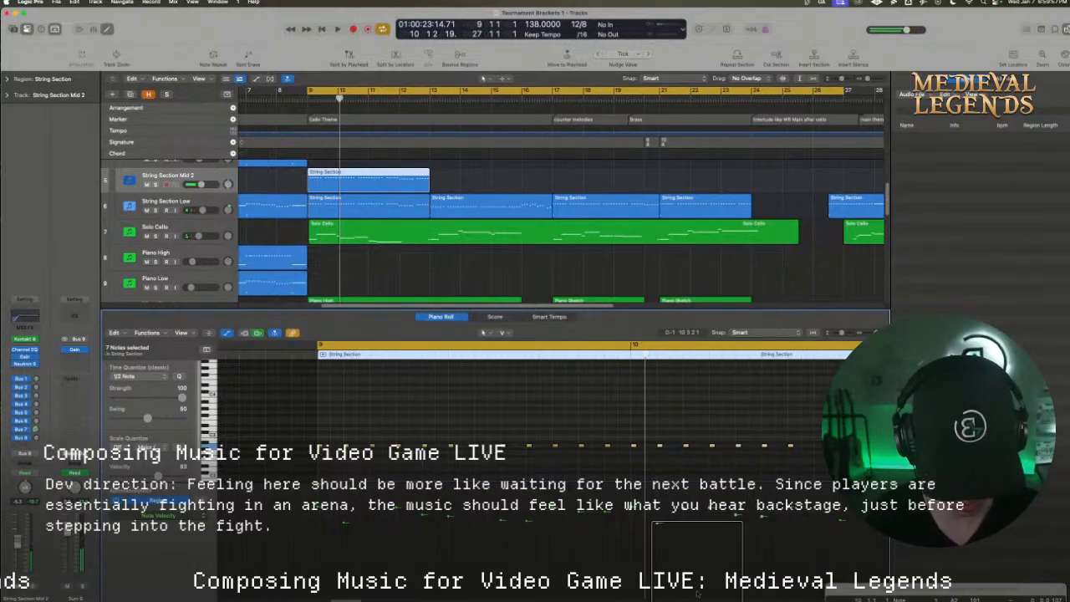
pyautogui.press('space')
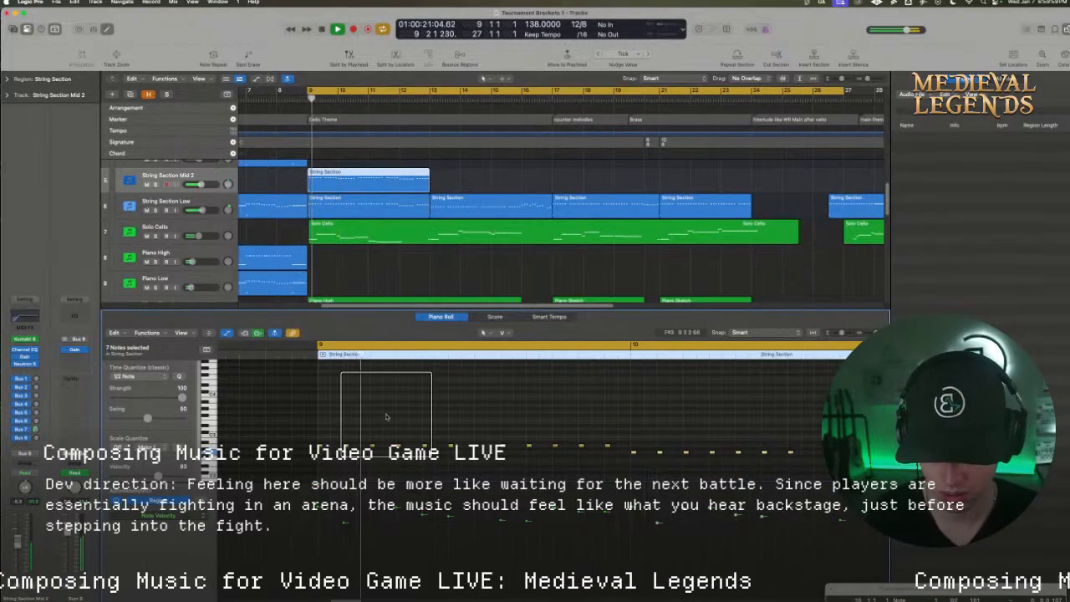
pyautogui.press('space')
# Set the velocity of the beat 6 note in bar 9 to 107 and play the bar
pyautogui.click(467, 451)
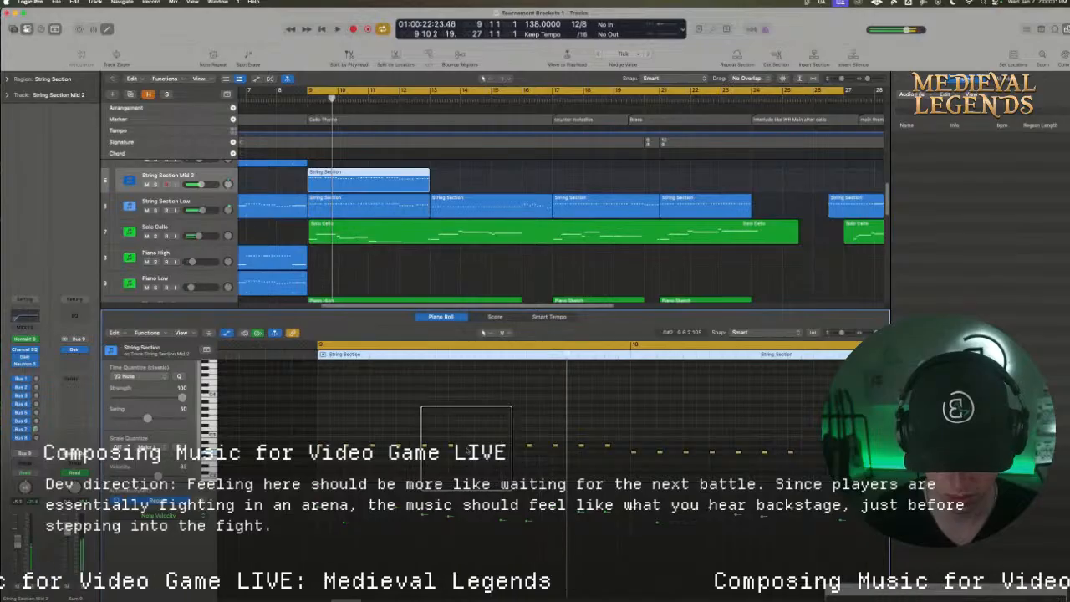
pyautogui.moveTo(452, 448); pyautogui.dragTo(451, 436)
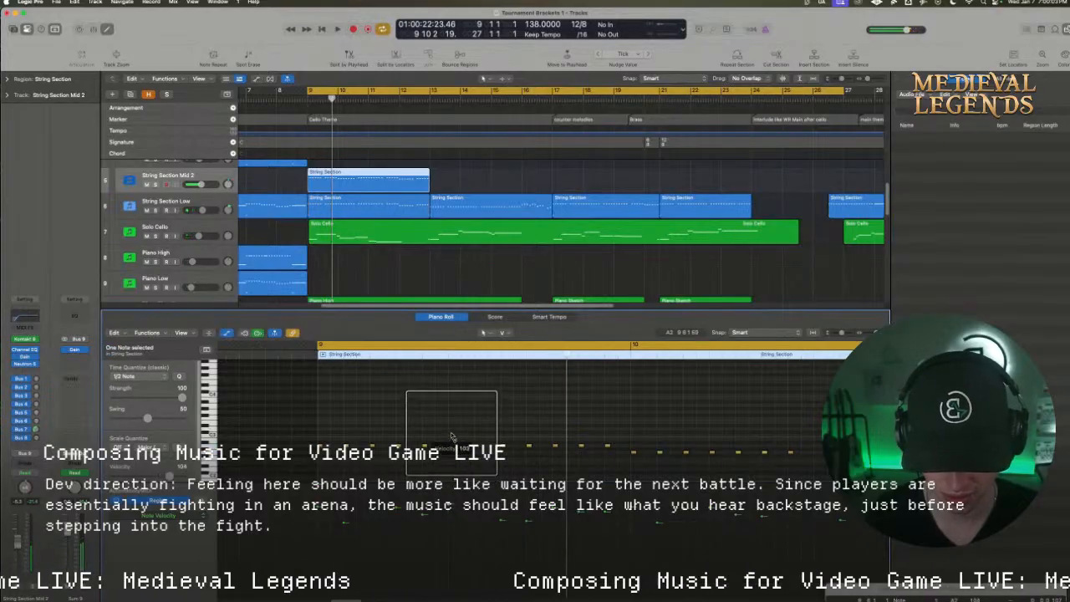
pyautogui.click(466, 409)
pyautogui.press('space')
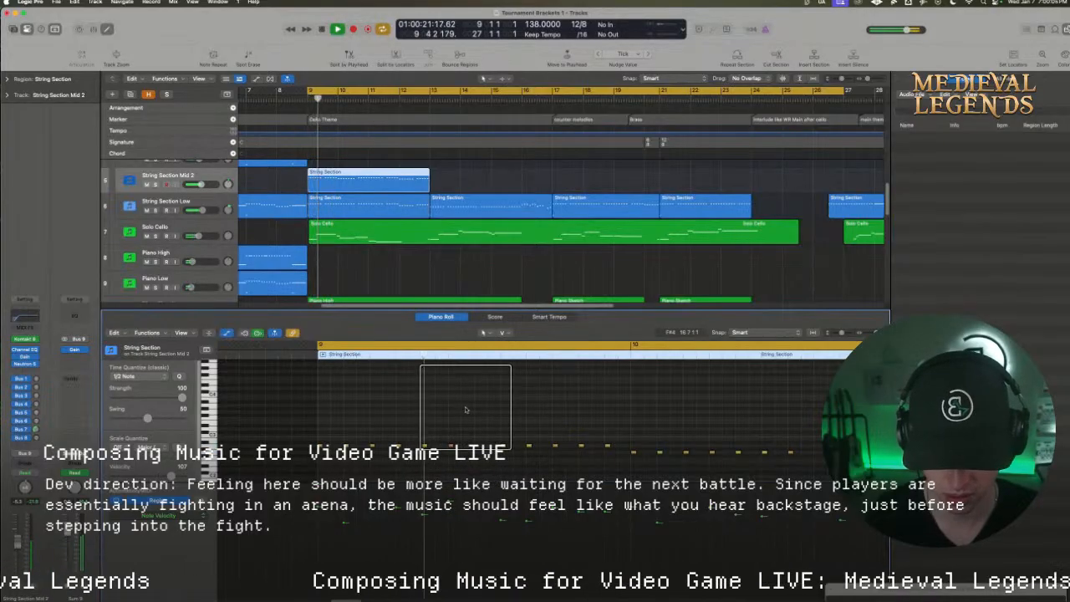
pyautogui.press('space')
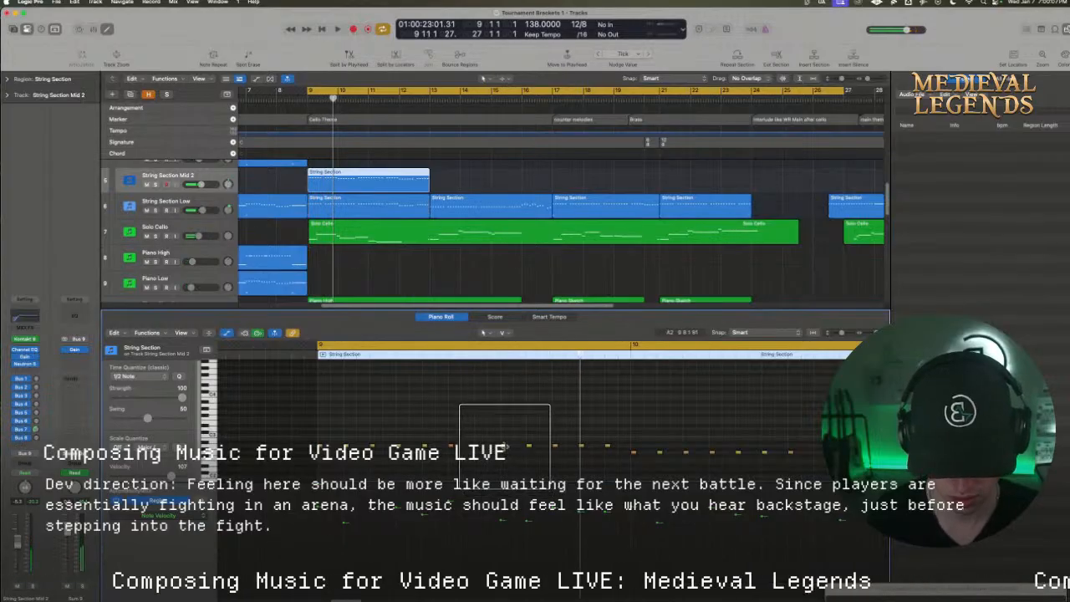
# Adjust the velocities of the beat 8 and beat 10 notes in bar 9 and play the passage
pyautogui.click(504, 447)
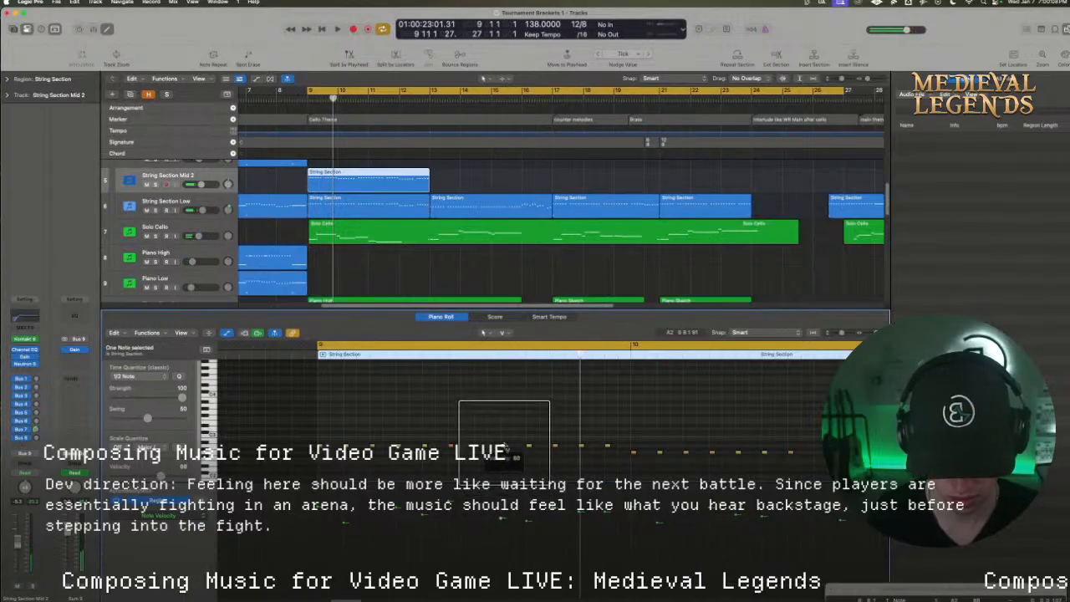
pyautogui.press('super+space')
pyautogui.click(558, 451)
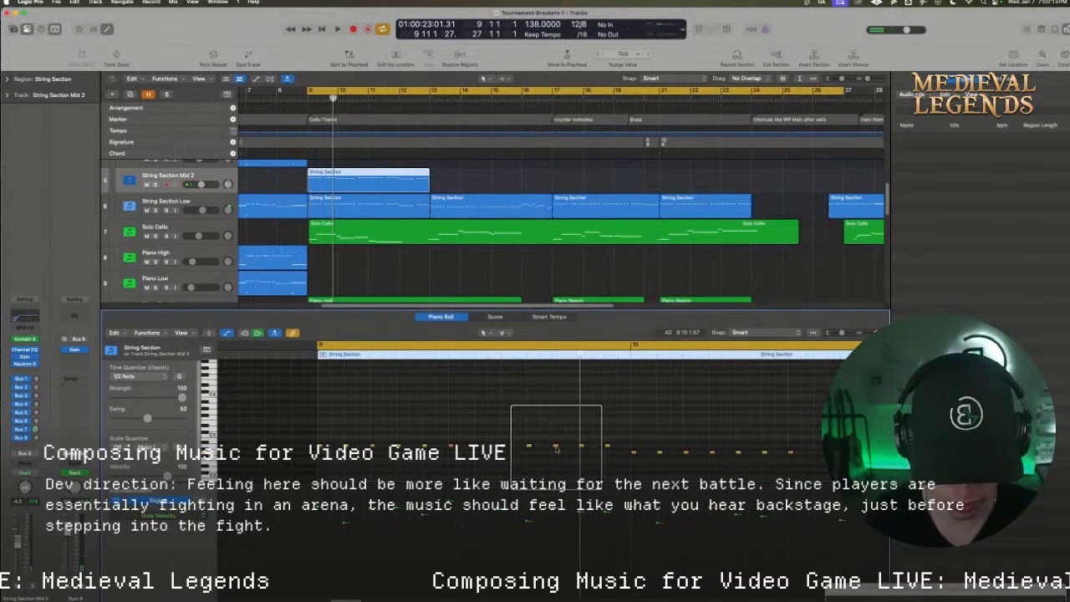
pyautogui.click(557, 458)
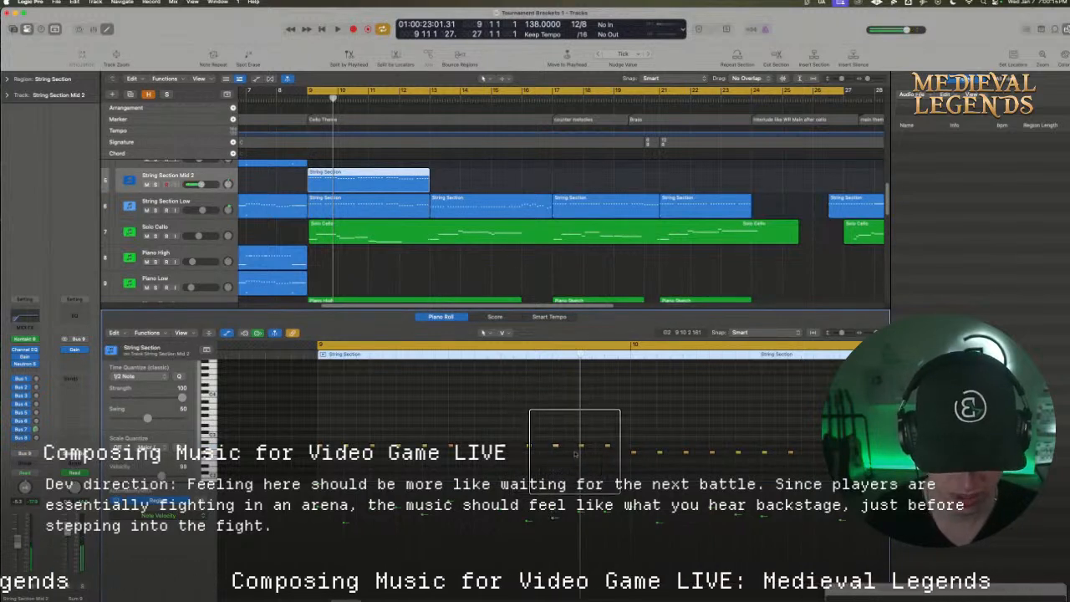
pyautogui.press('space')
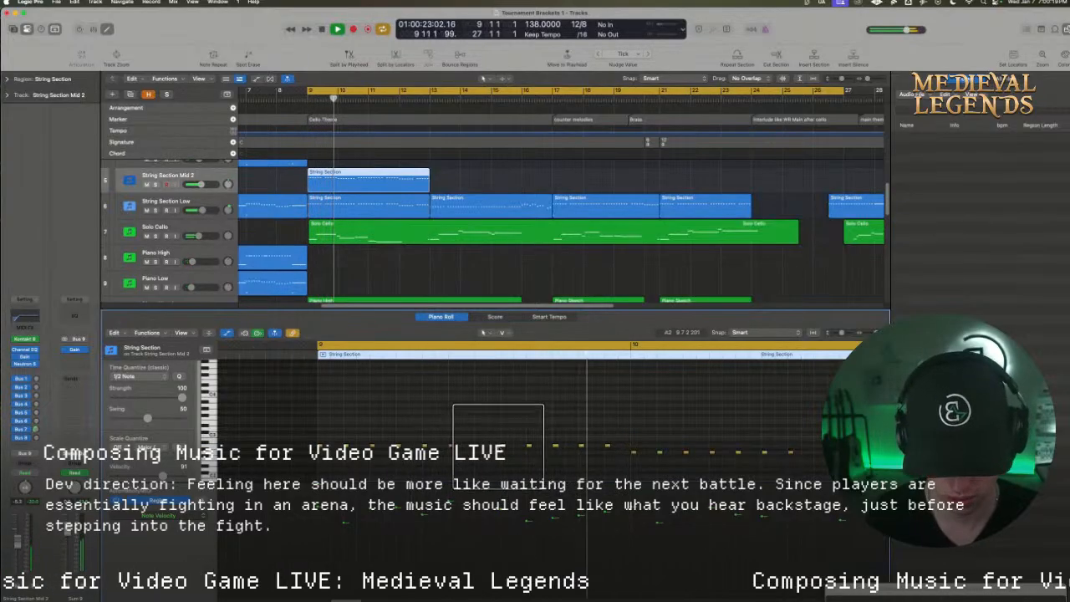
# Set the velocity of the beat 8 note in bar 9 to 104 and play the passage repeatedly from bar 9
pyautogui.click(506, 445)
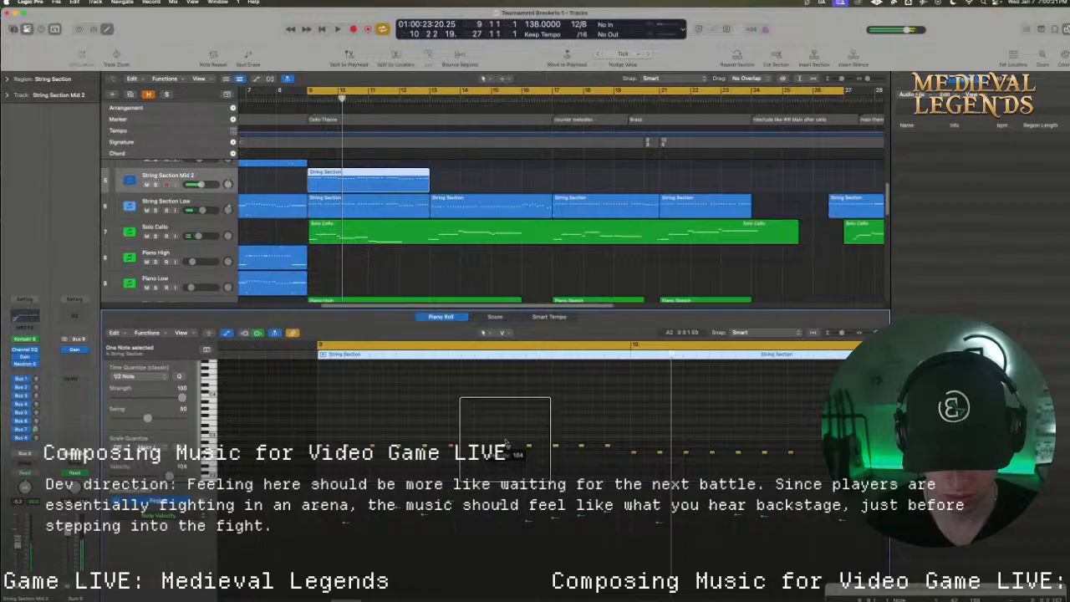
pyautogui.press('space')
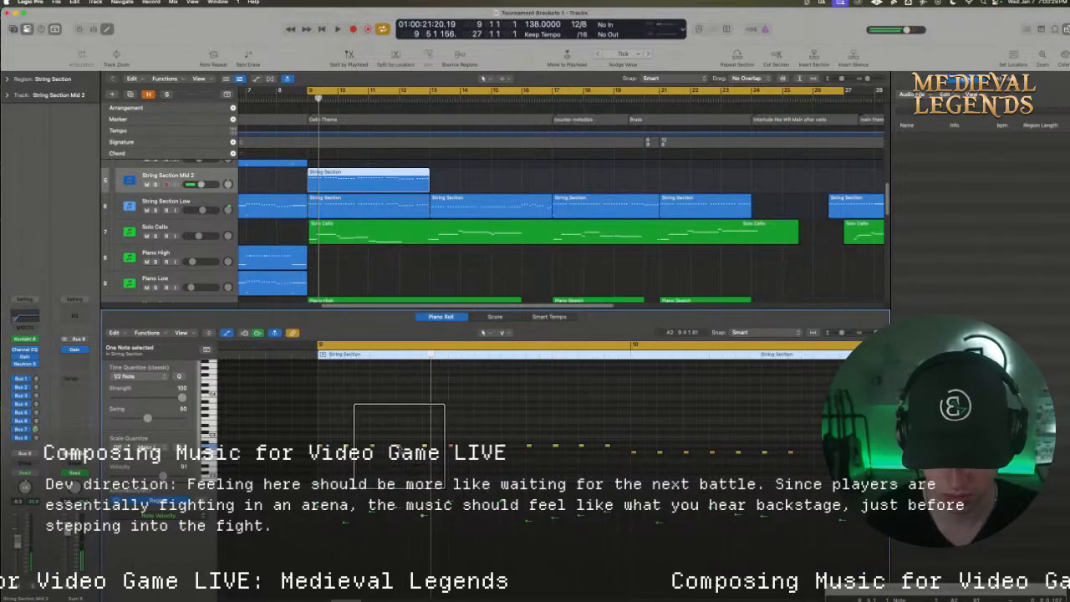
pyautogui.press('space')
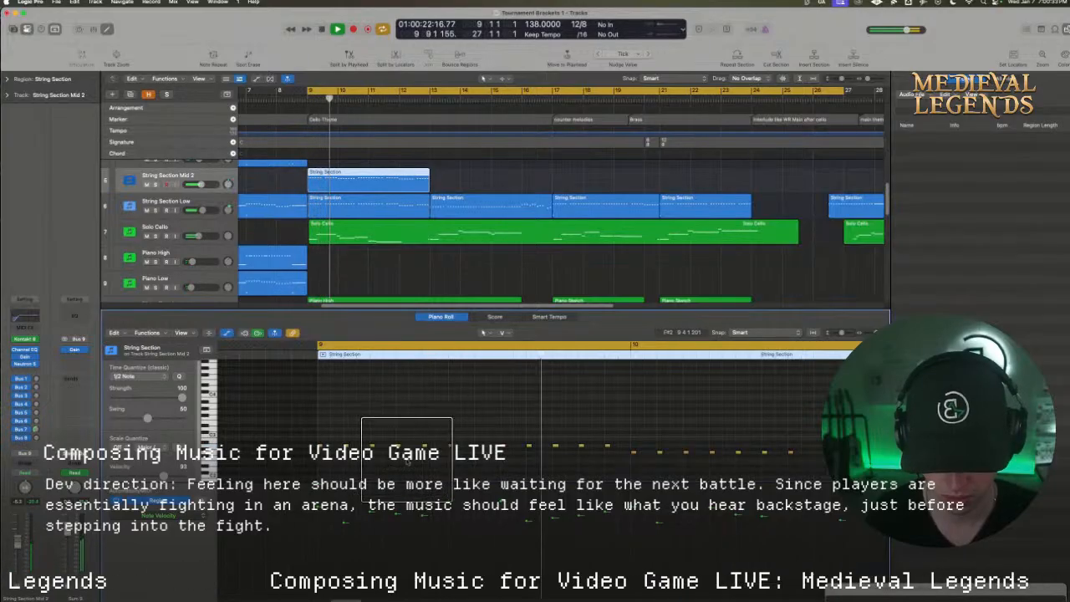
pyautogui.press('space')
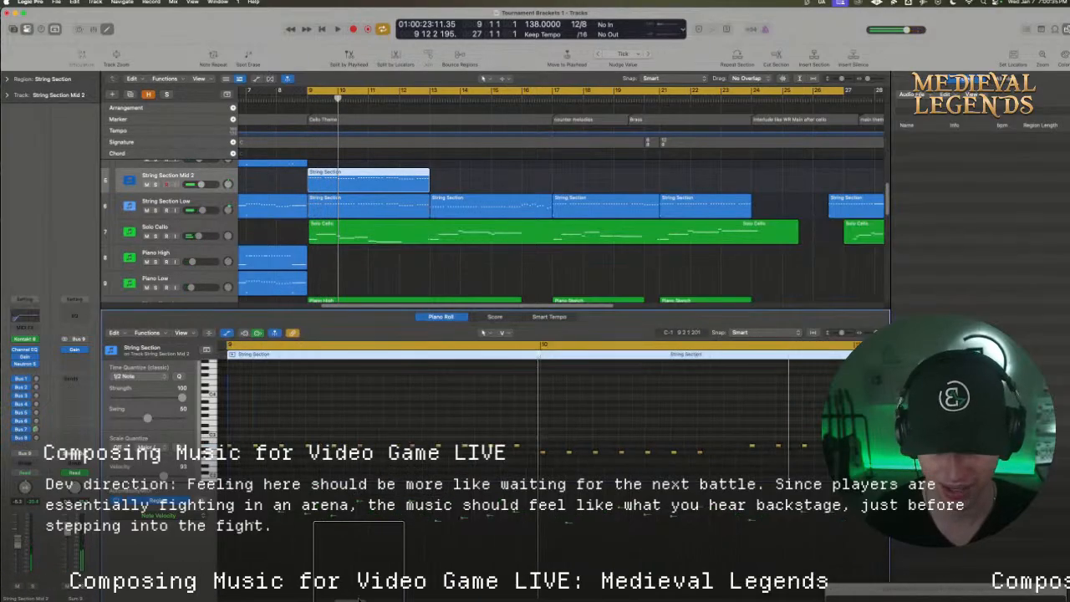
pyautogui.press('space')
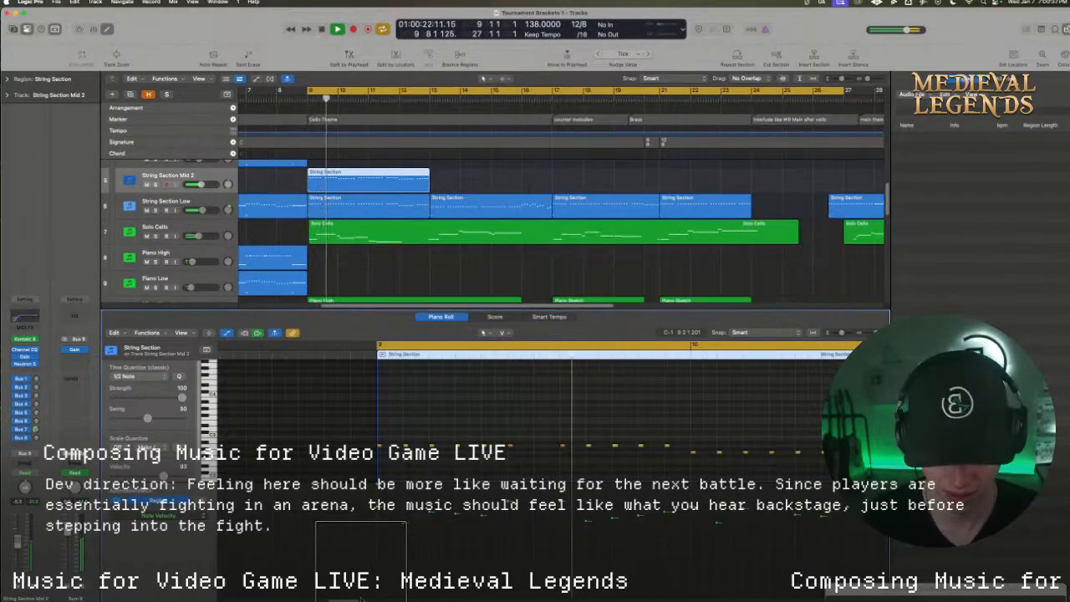
pyautogui.press('space')
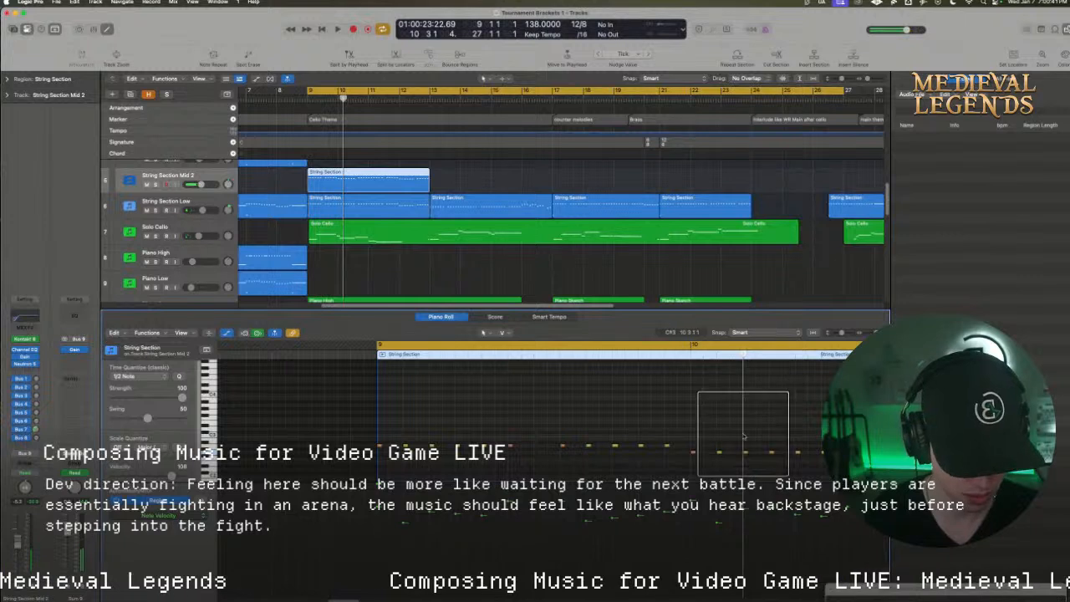
# Set the velocity of the beat 3 note in bar 10 to 85 and play through bar 10
pyautogui.moveTo(747, 444); pyautogui.dragTo(807, 467)
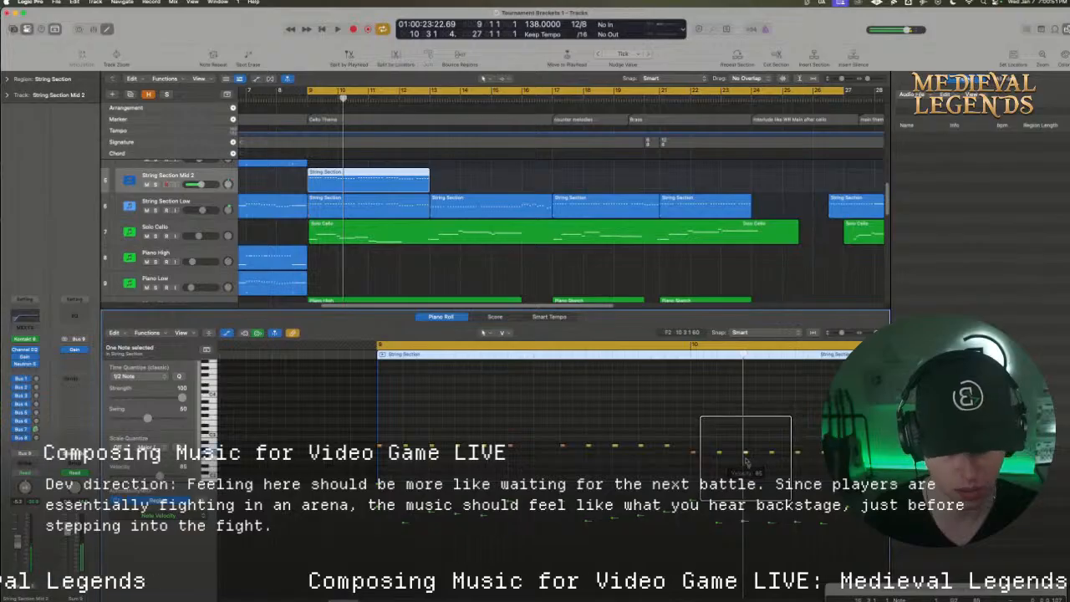
pyautogui.press('space')
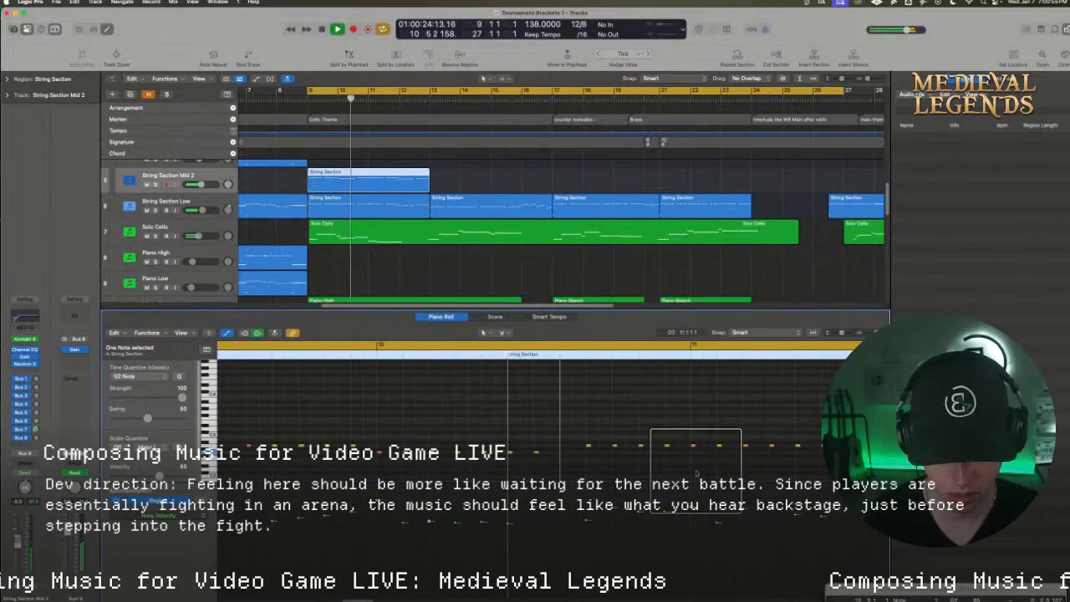
pyautogui.press('space')
# Lower the last four notes of bar 10 by a whole step, and play from bar 10 into bar 11 with cycling off
pyautogui.moveTo(576, 428); pyautogui.dragTo(667, 454)
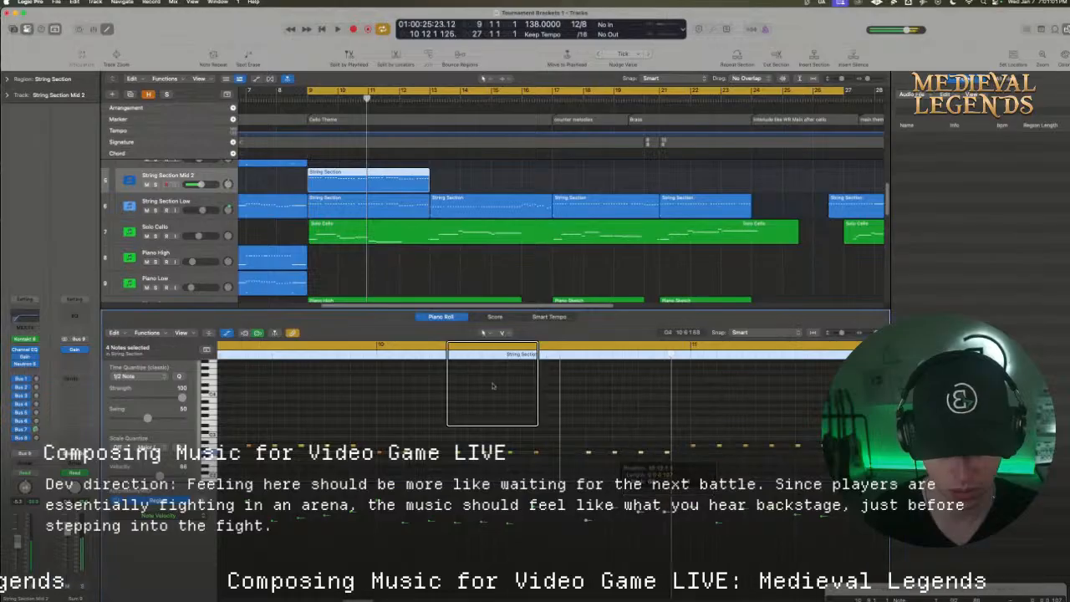
pyautogui.click(377, 345)
pyautogui.doubleClick(375, 353)
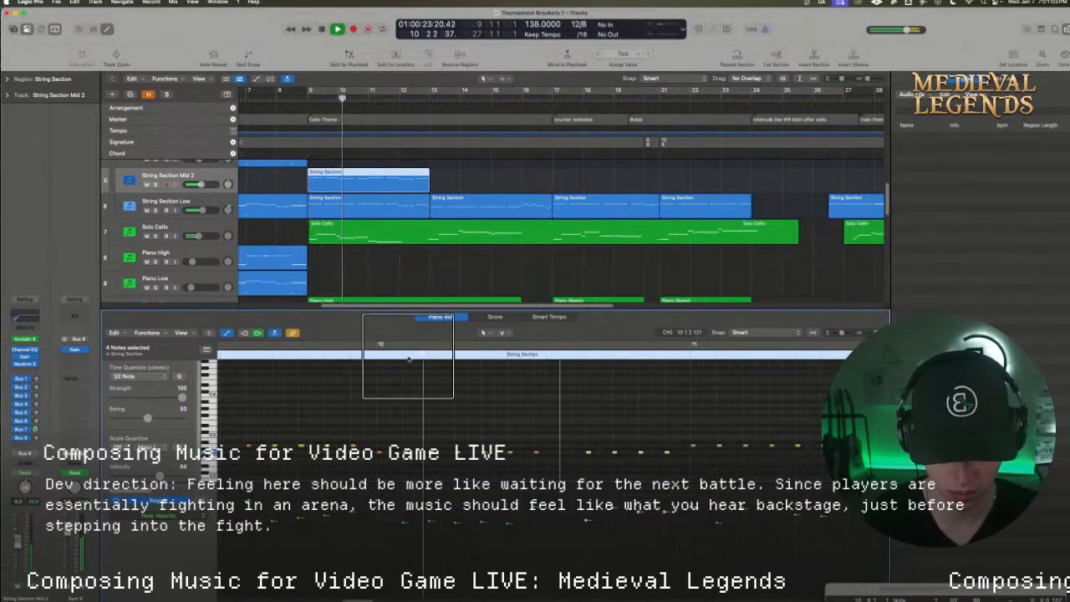
pyautogui.moveTo(691, 311); pyautogui.dragTo(678, 283)
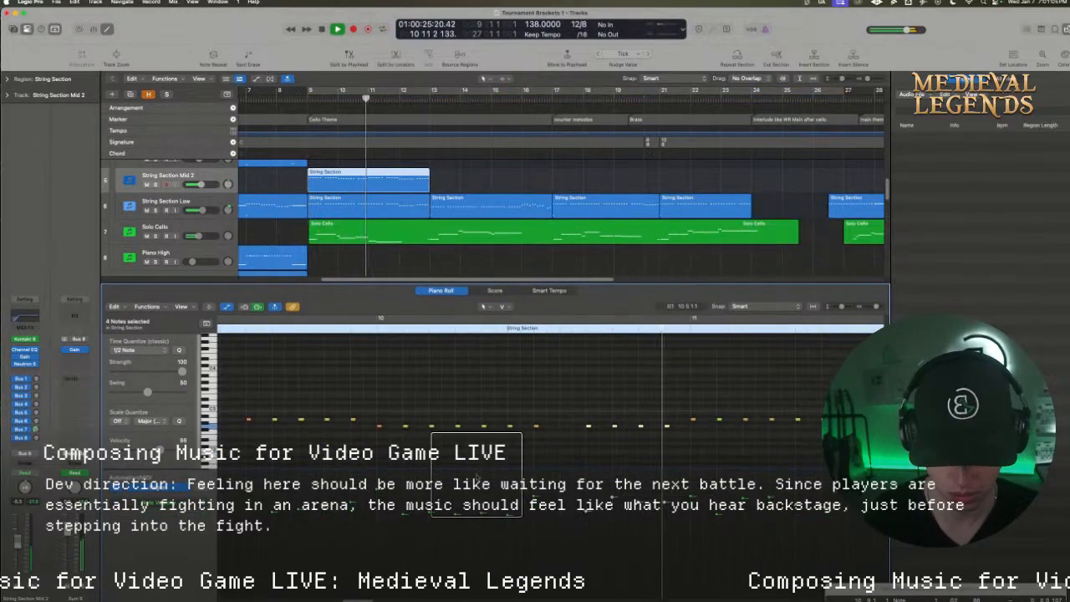
pyautogui.moveTo(375, 598); pyautogui.dragTo(379, 598)
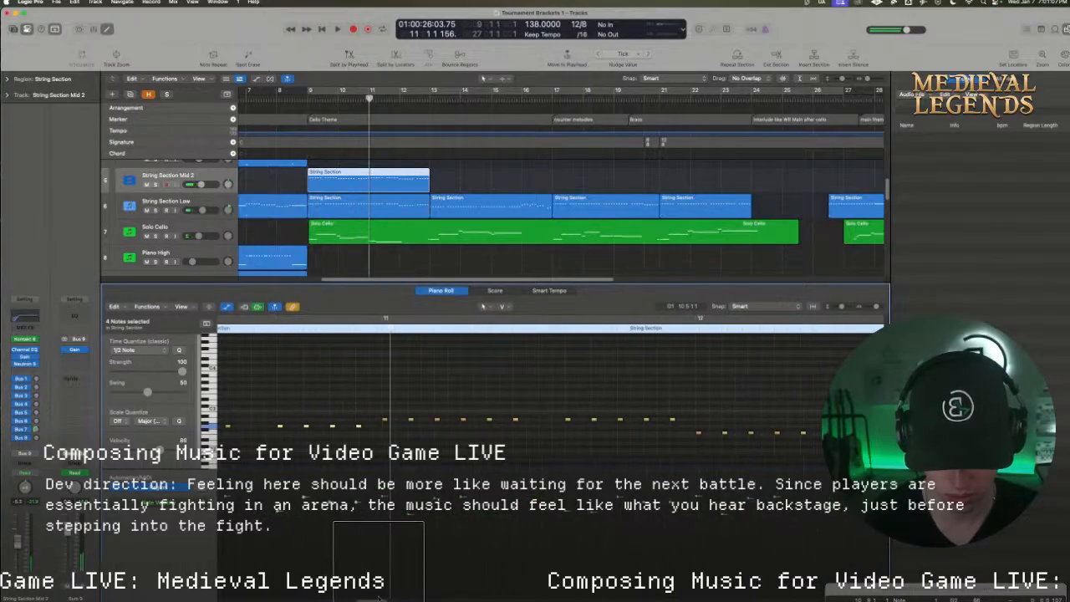
# Set the cycle range from beat 8 of bar 10 to beat 4 of bar 12, select bar 11's first six notes, and play the range
pyautogui.moveTo(380, 320); pyautogui.dragTo(786, 321)
pyautogui.moveTo(377, 407); pyautogui.dragTo(525, 448)
pyautogui.moveTo(384, 320); pyautogui.dragTo(269, 322)
pyautogui.press('space')
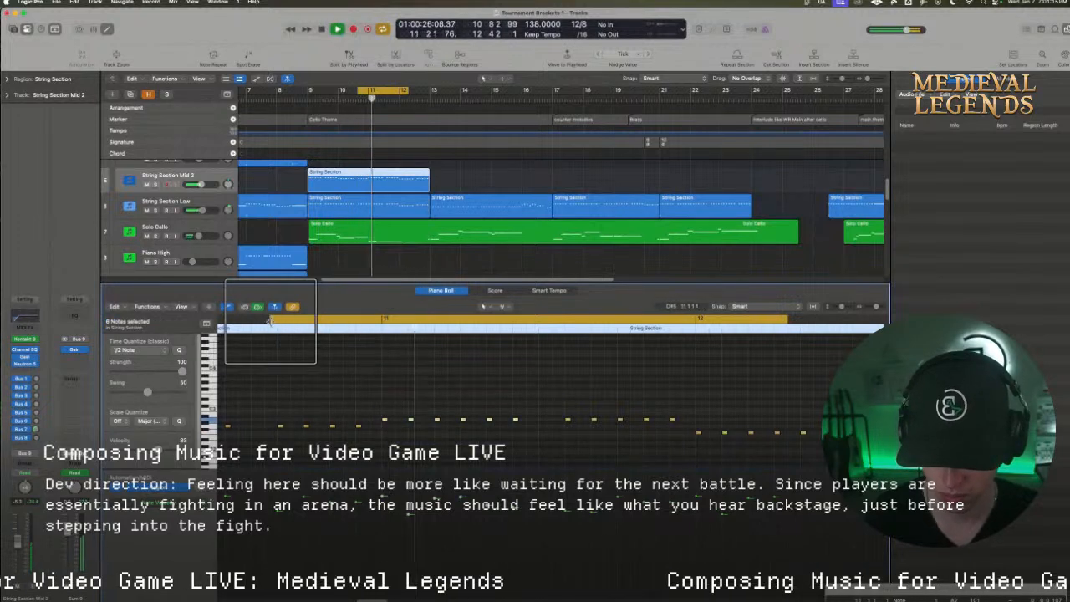
# Raise the velocity of the beat 9 note in bar 10 and play the cycled range into bar 11
pyautogui.press('space')
pyautogui.click(281, 431)
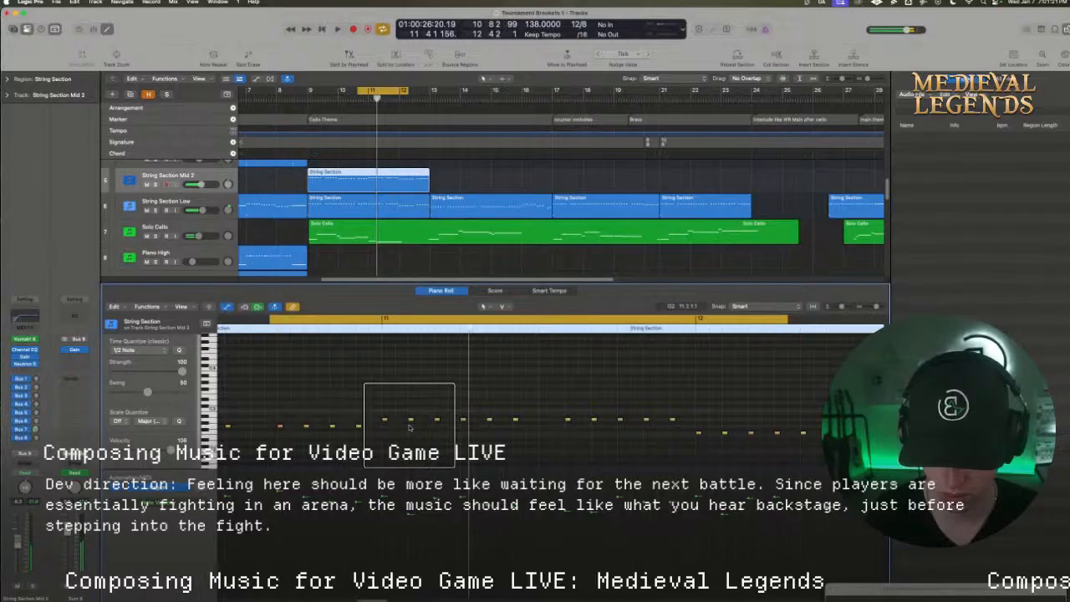
pyautogui.press('space')
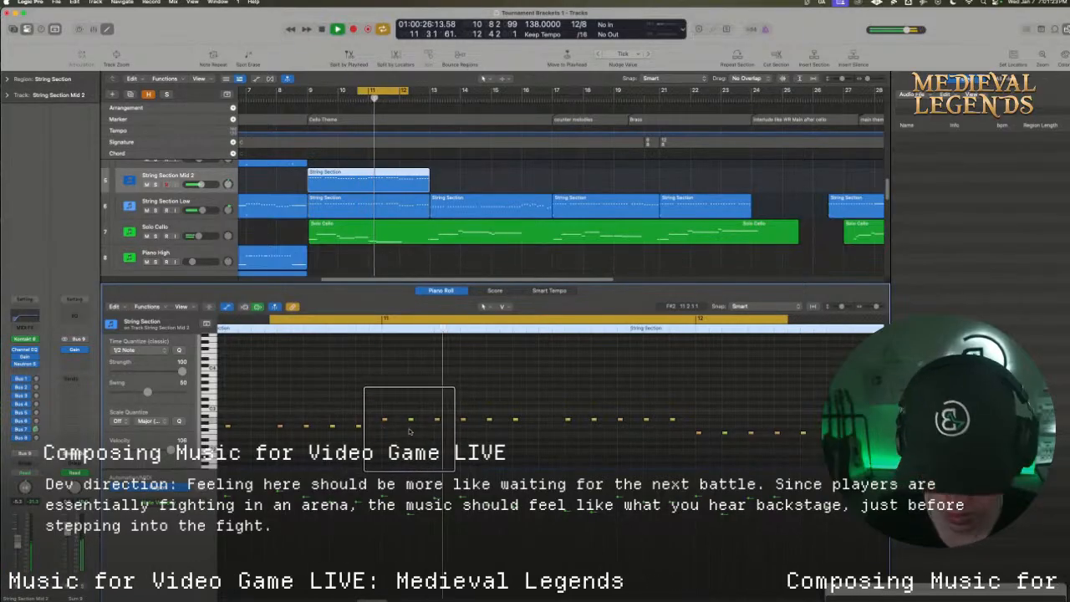
# Set the velocity of the beat 3 note in bar 11 to 88 and play through bar 11
pyautogui.press('space')
pyautogui.moveTo(426, 411); pyautogui.dragTo(516, 432)
pyautogui.click(516, 436)
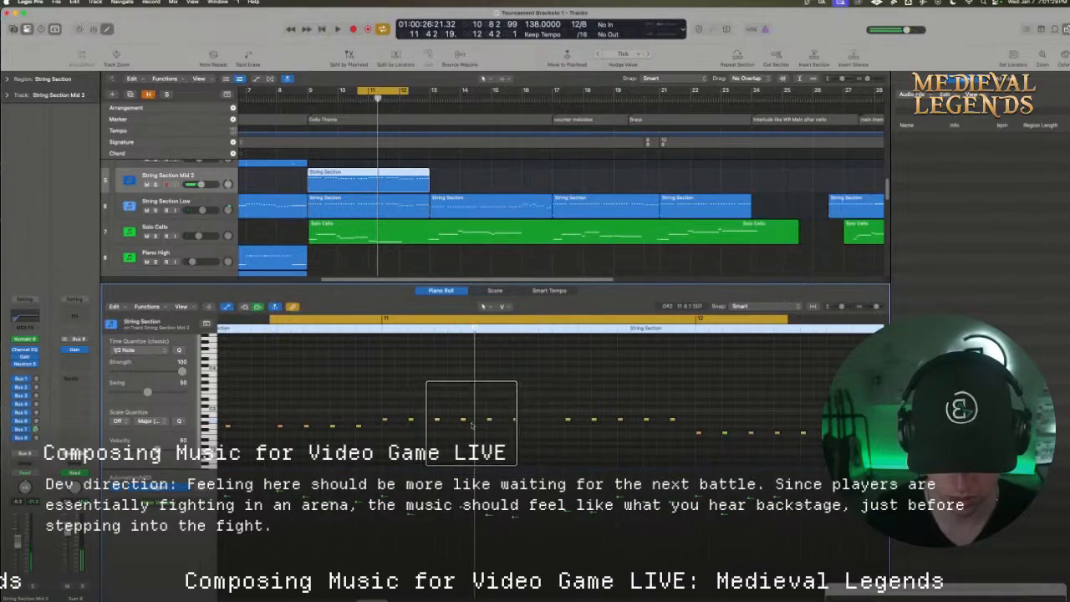
pyautogui.click(437, 420)
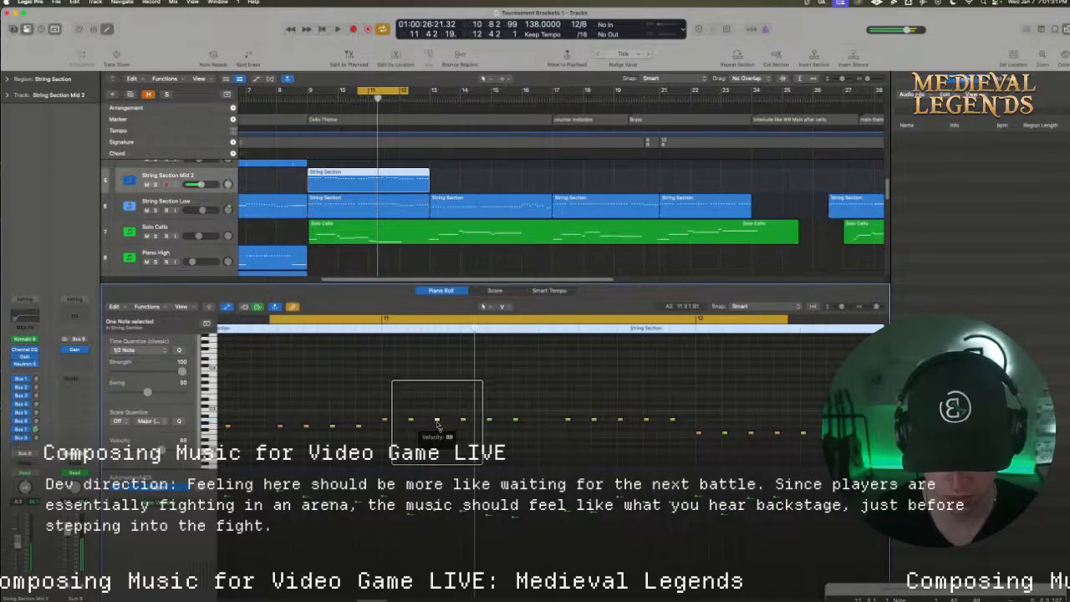
pyautogui.click(443, 436)
pyautogui.press('space')
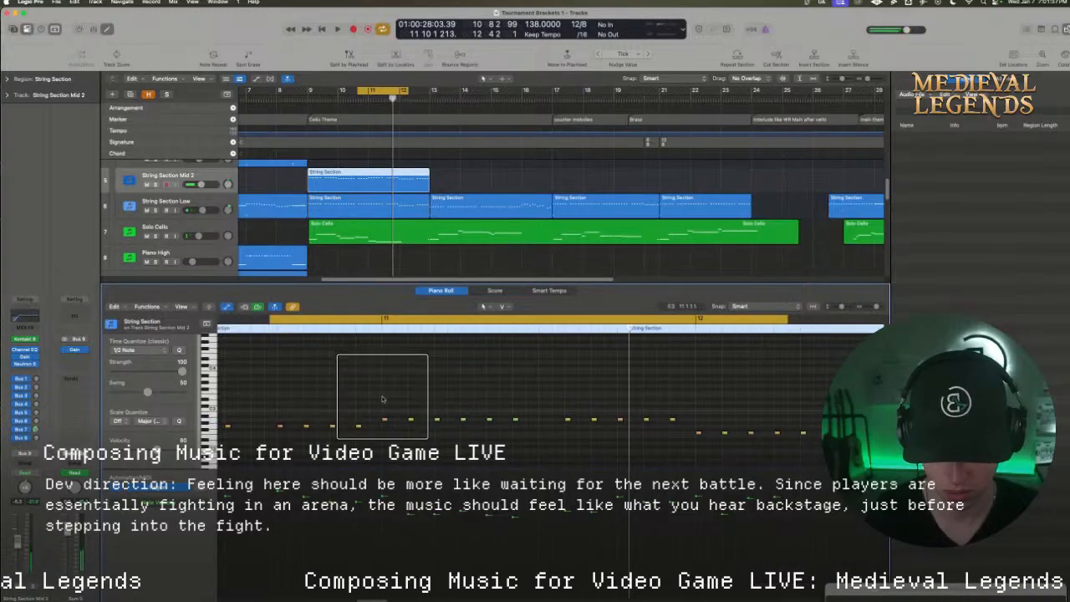
# Lower all eleven notes of bar 11 by three semitones and play the cycled range into bar 12
pyautogui.moveTo(382, 398); pyautogui.dragTo(671, 441)
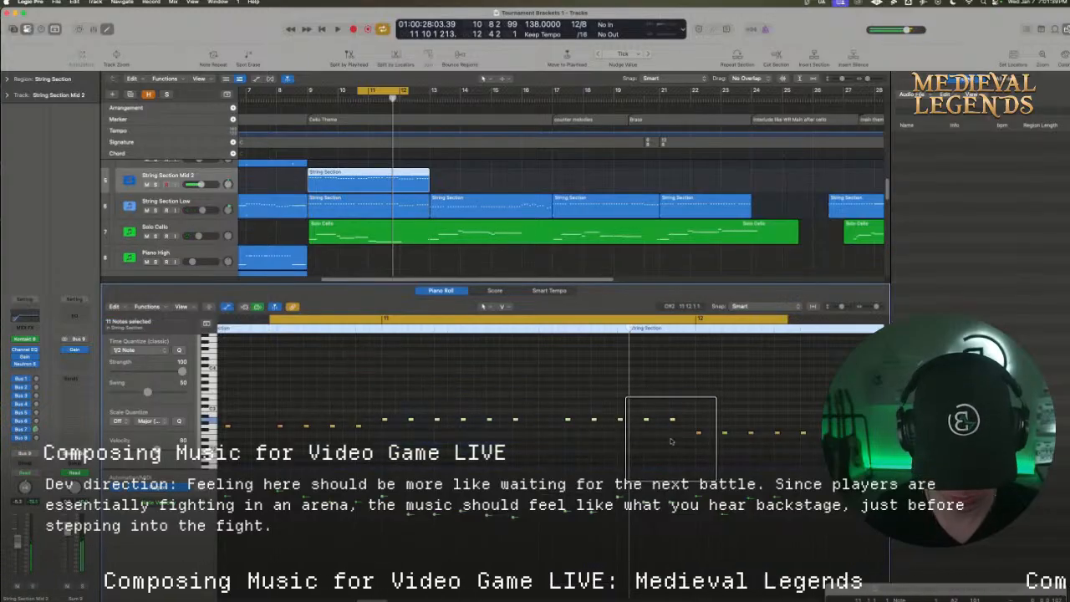
pyautogui.press('space')
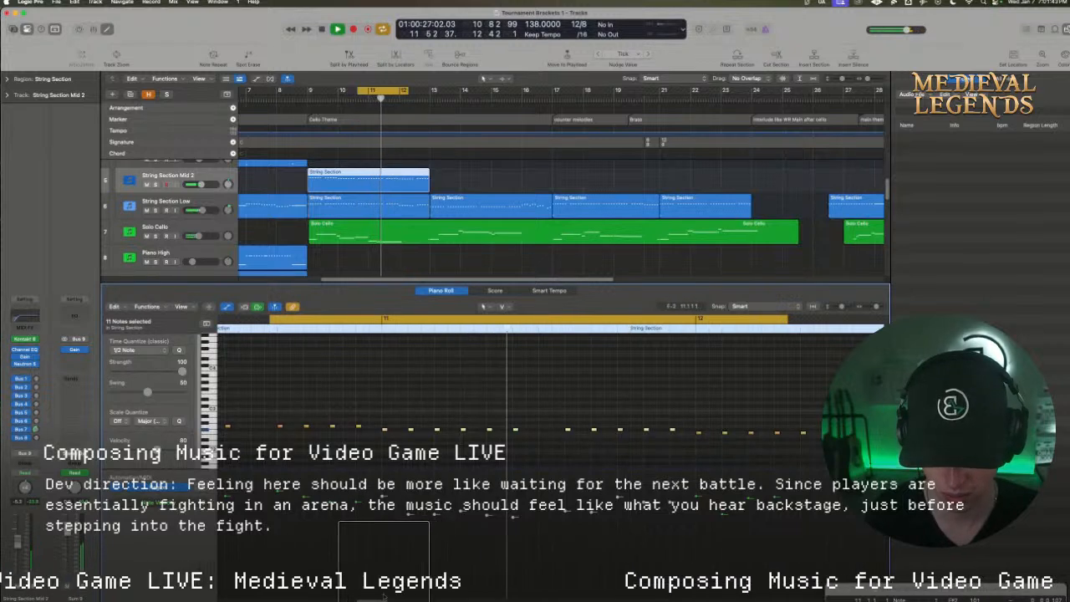
pyautogui.hscroll(5, 377, 563)
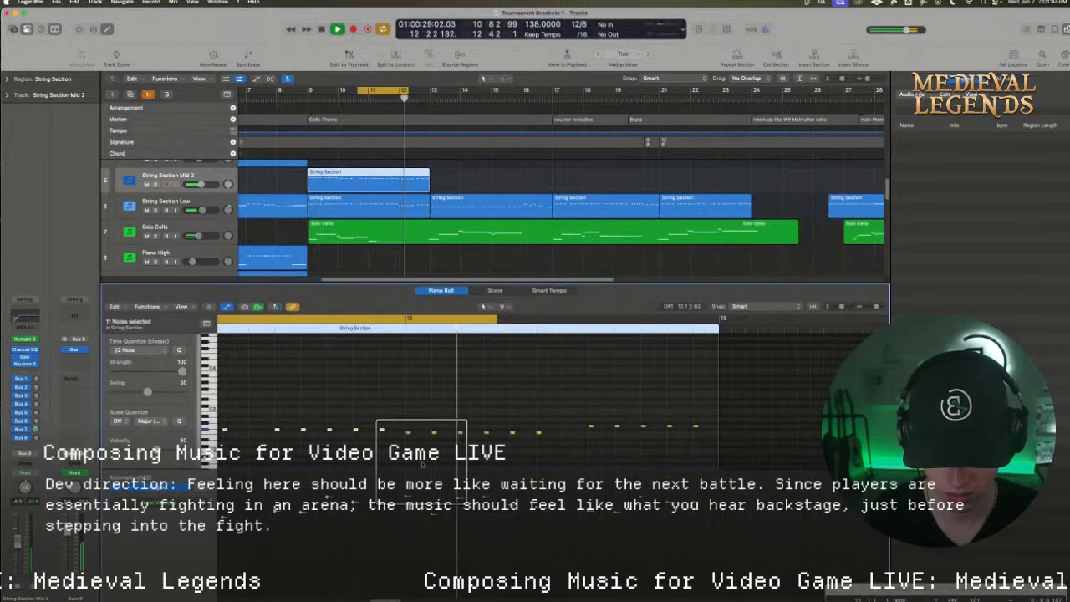
pyautogui.press('space')
# Select the first six notes of bar 12, set the cycle range to bar 12, and start playing it
pyautogui.press('c')
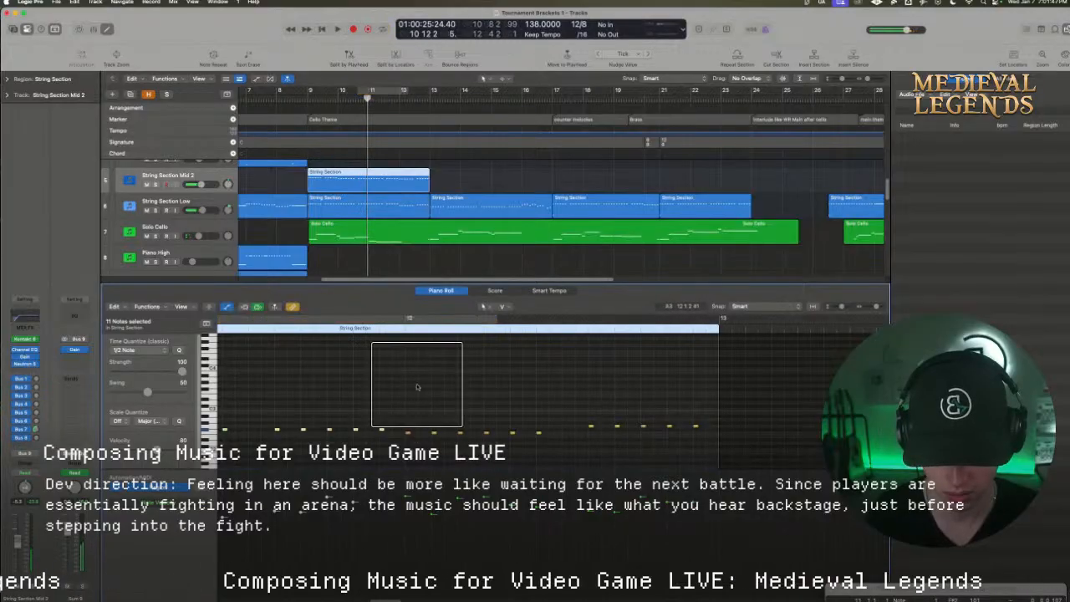
pyautogui.moveTo(404, 421); pyautogui.dragTo(568, 439)
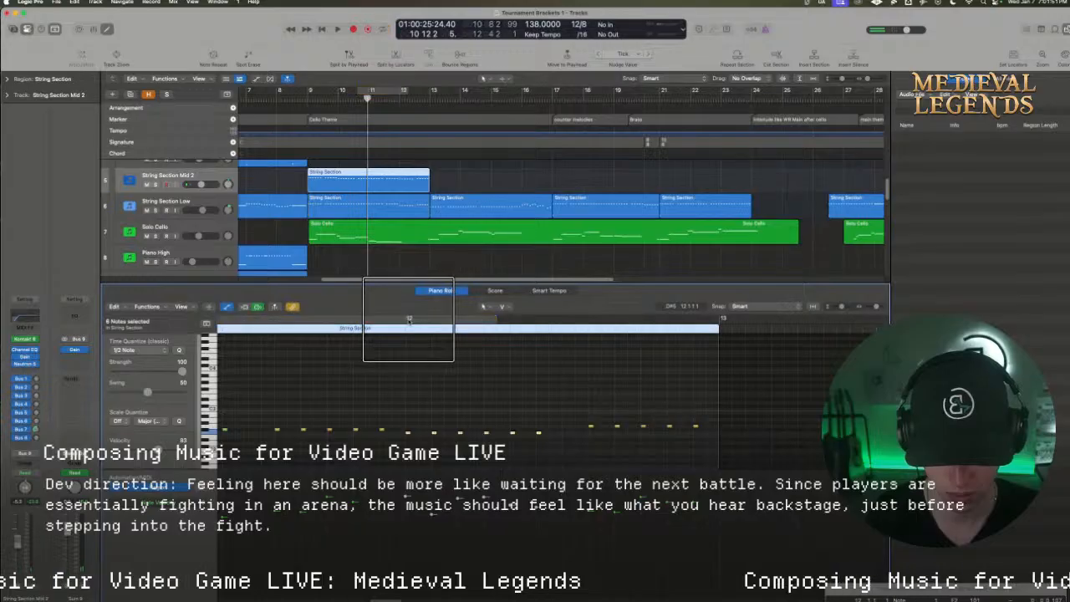
pyautogui.moveTo(409, 319); pyautogui.dragTo(723, 335)
pyautogui.press('space')
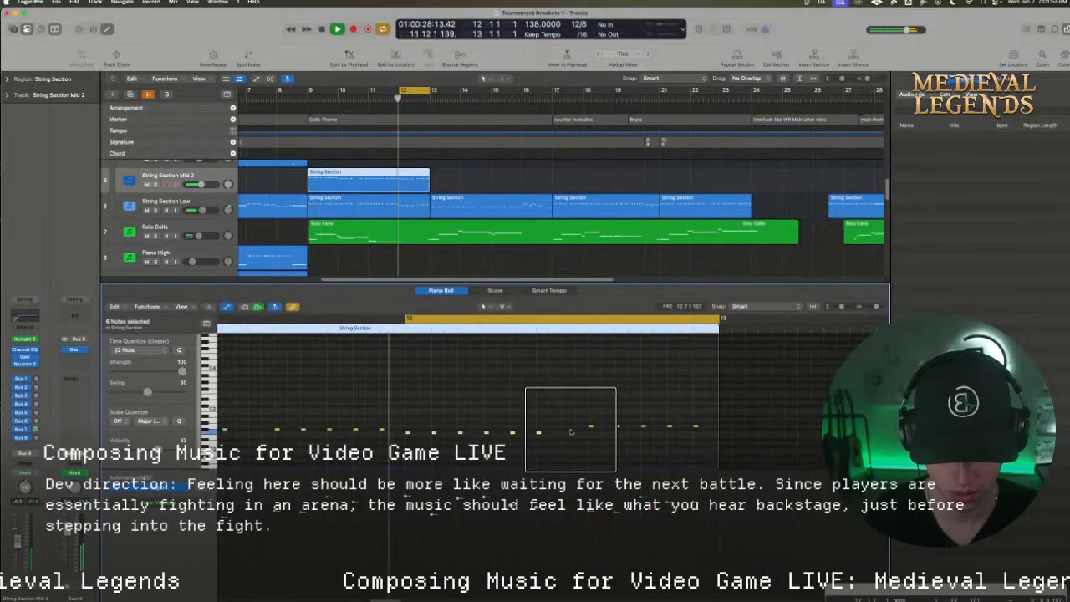
# Raise the velocity of the beat 3 note in bar 12 to 107 and play the cycled bar
pyautogui.click(462, 444)
pyautogui.press('space')
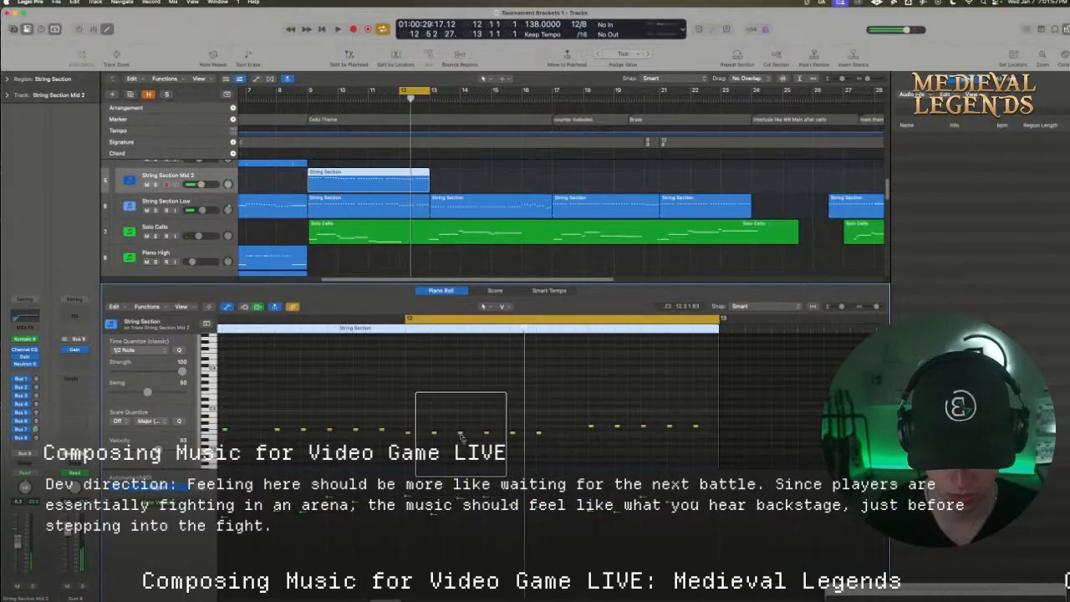
pyautogui.press('space')
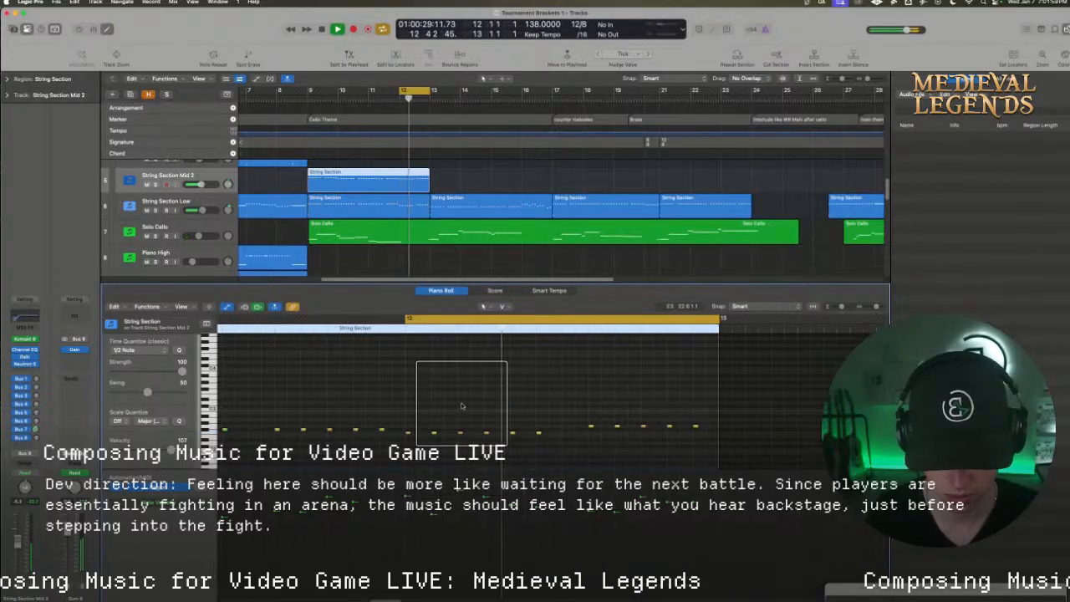
pyautogui.press('space')
# Lower the velocity of bar 12's beat 4 note, adjust the beat 8 note's velocity, and play the cycled bar
pyautogui.click(486, 433)
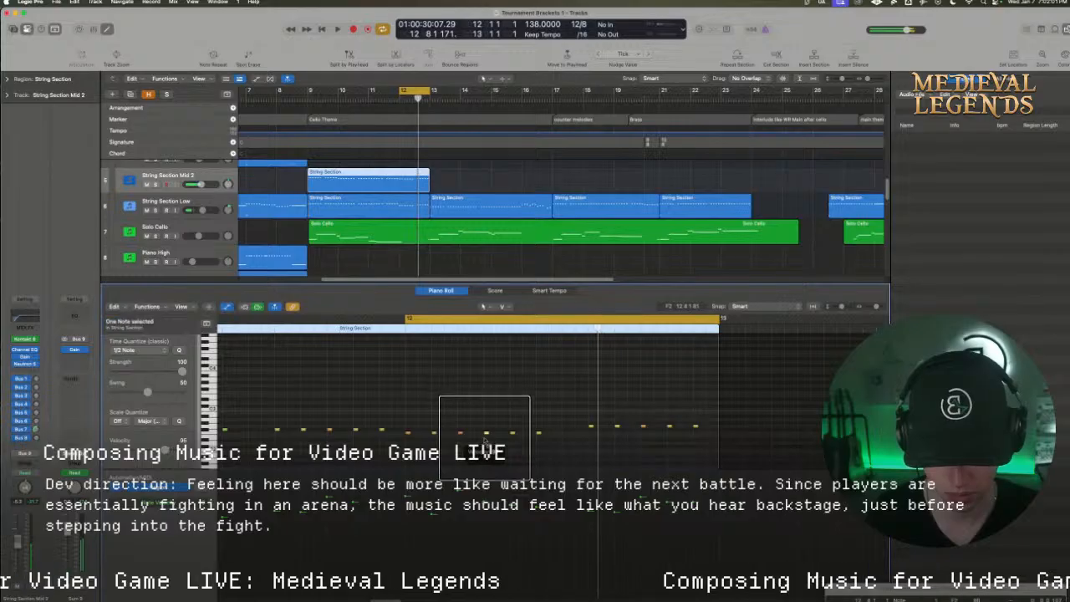
pyautogui.click(421, 437)
pyautogui.press('space')
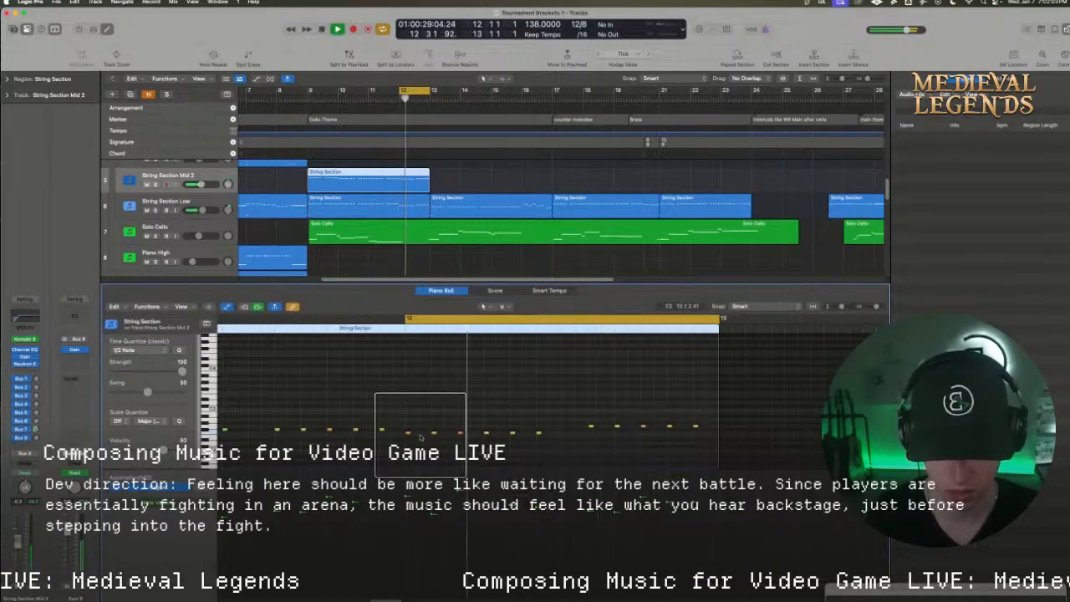
pyautogui.press('space')
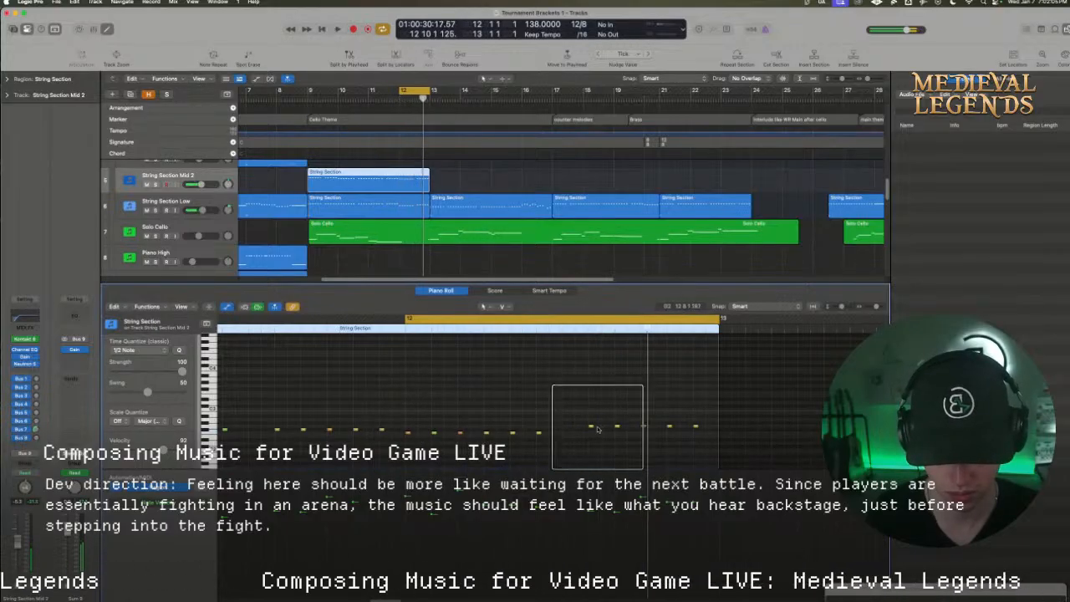
pyautogui.click(592, 427)
pyautogui.press('space')
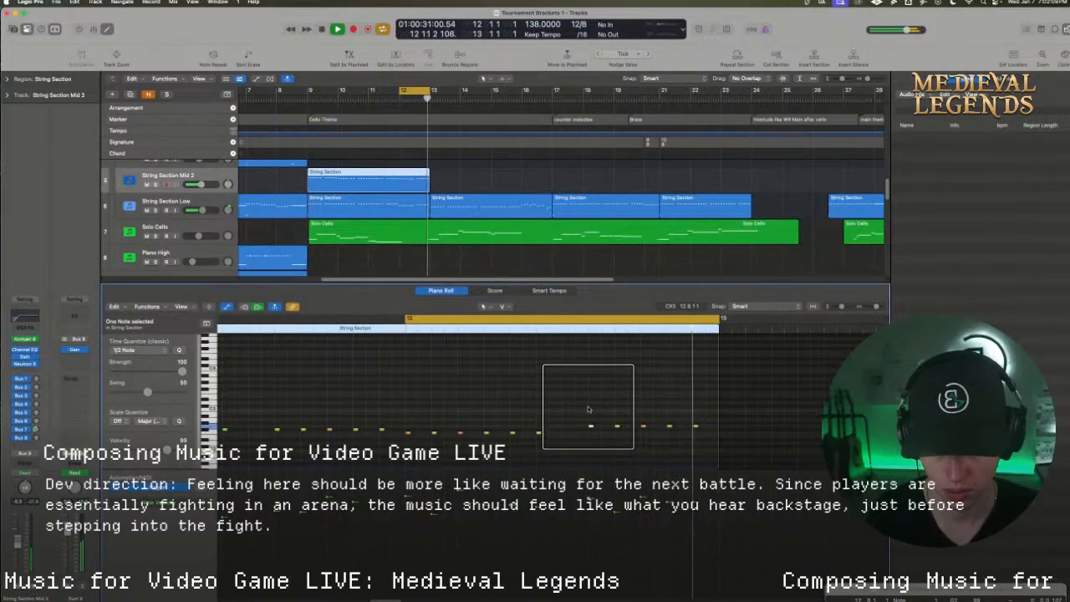
# Duplicate all 44 notes of the String Section Mid 2 region four semitones higher and play the result
pyautogui.click(700, 446)
pyautogui.moveTo(725, 447); pyautogui.dragTo(304, 408)
pyautogui.press('space')
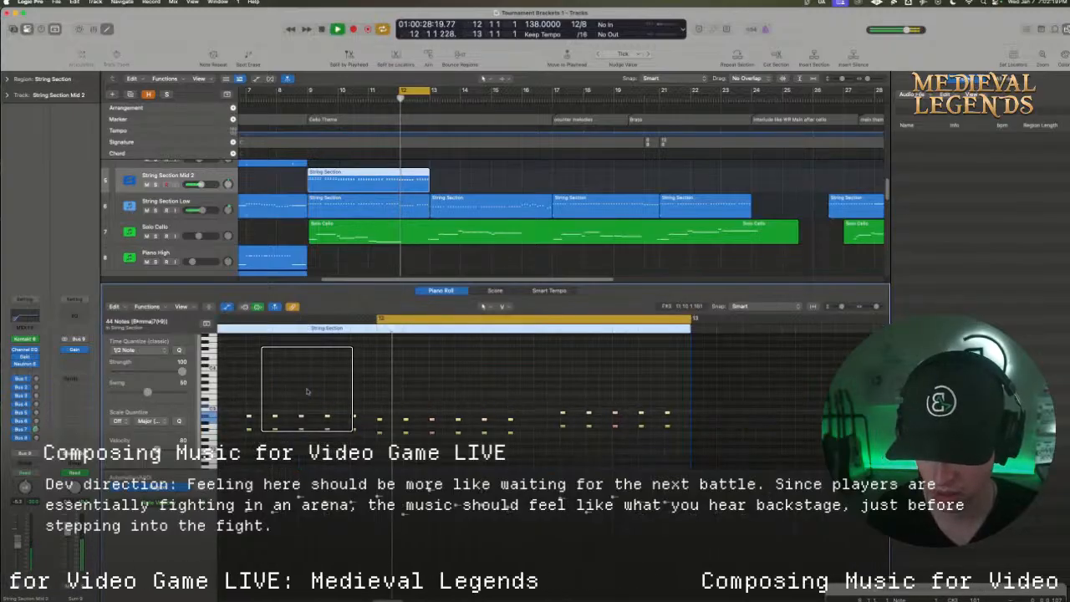
# Set the cycle range from bar 9 to beat 8 of bar 13 and play the doubled notes in bar 9
pyautogui.moveTo(309, 89); pyautogui.dragTo(447, 91)
pyautogui.press('space')
pyautogui.press('space')
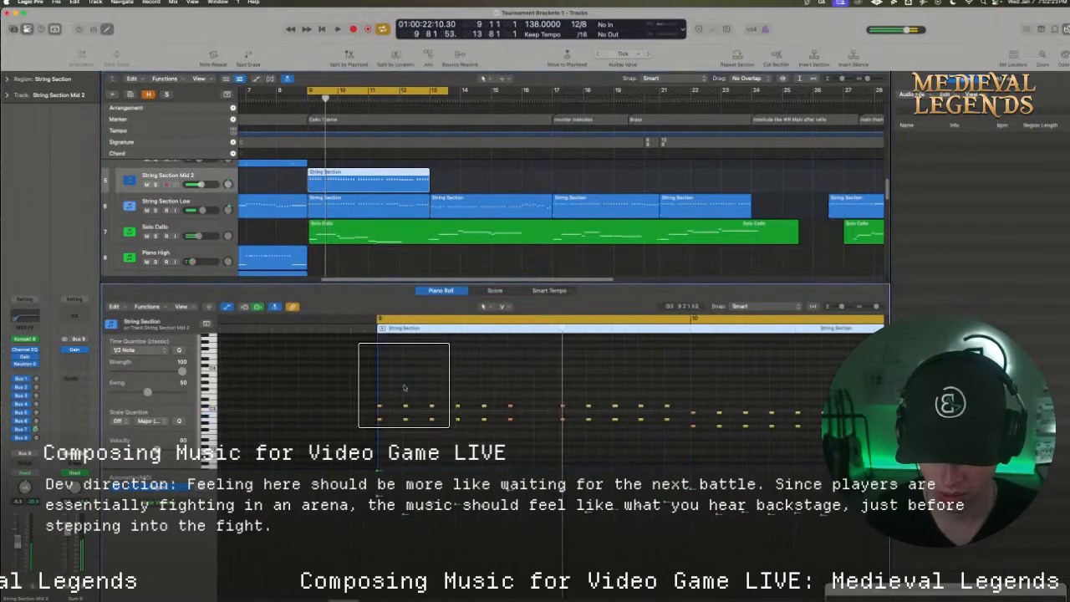
# Lower the eleven upper notes of bar 9 by one semitone and play from bar 9 into bar 11
pyautogui.moveTo(334, 381); pyautogui.dragTo(685, 408)
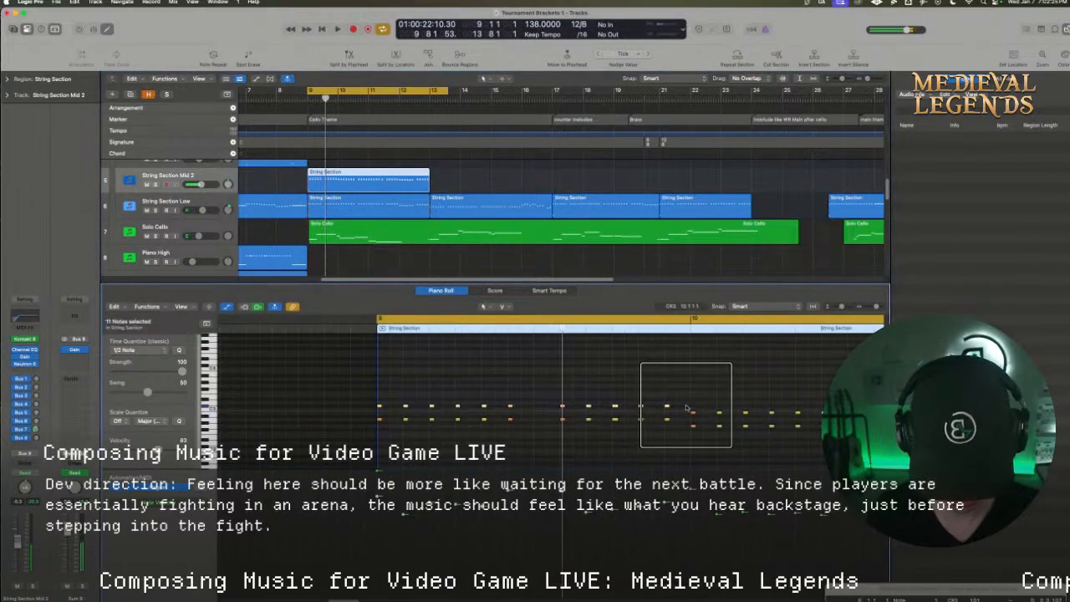
pyautogui.press('space')
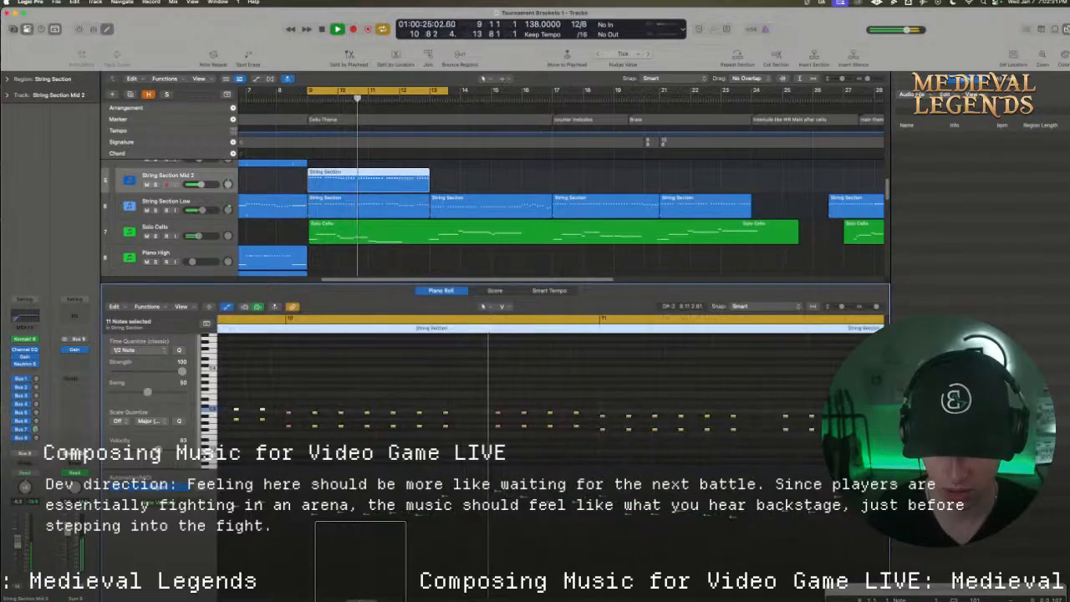
pyautogui.press('space')
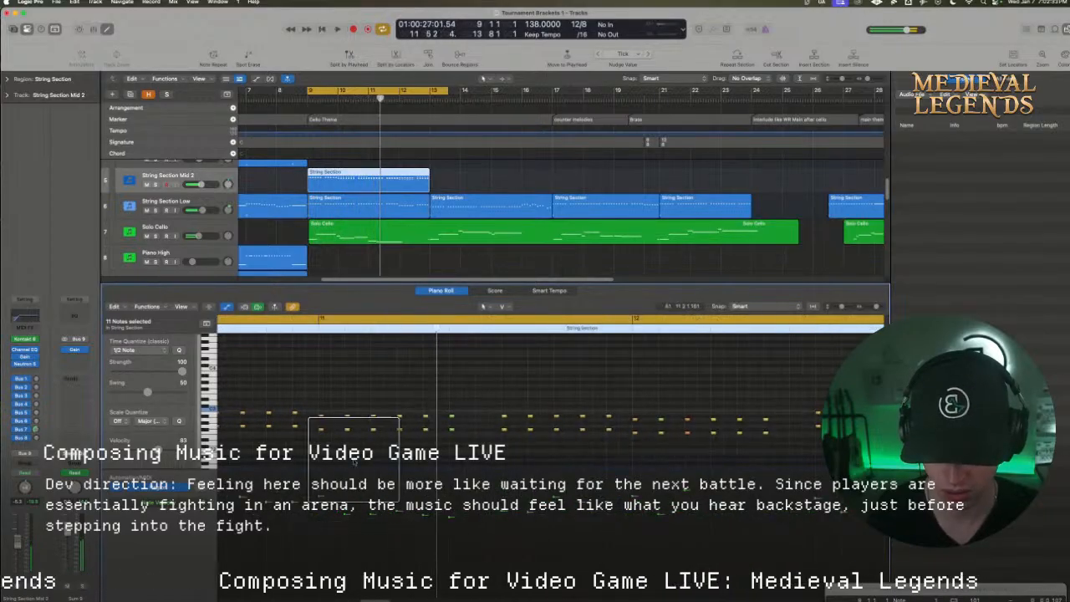
# Lower the eleven upper notes of bar 11 by one semitone, and play from bar 11 with cycling off
pyautogui.click(339, 399)
pyautogui.moveTo(311, 398); pyautogui.dragTo(618, 424)
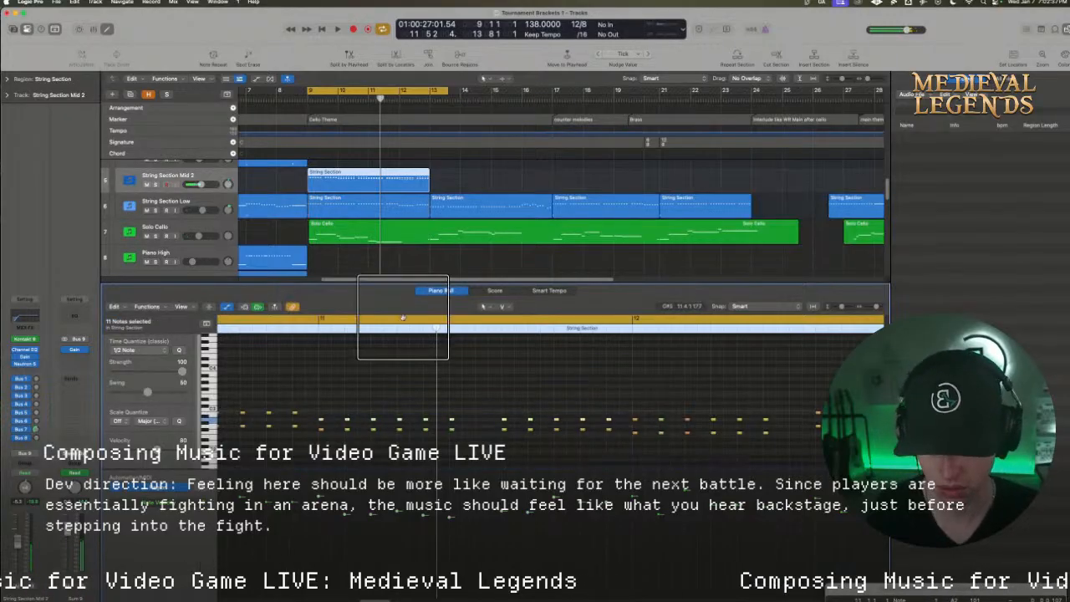
pyautogui.click(318, 319)
pyautogui.doubleClick(313, 330)
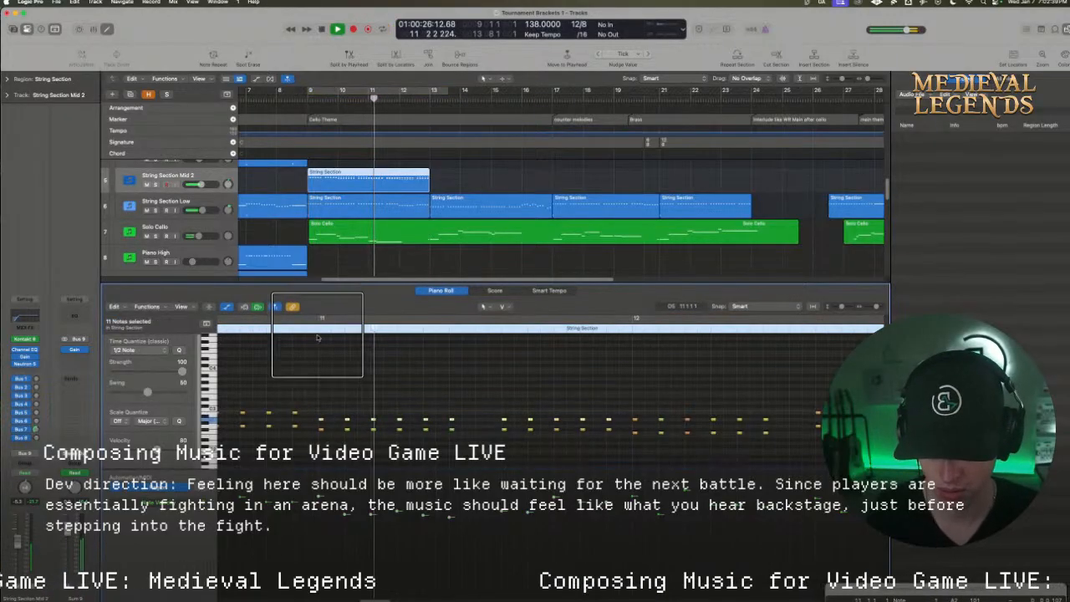
# Adjust the pitch of bar 11's first lower note, play through to bar 13, and restart cycled playback from bar 9
pyautogui.click(318, 418)
pyautogui.moveTo(321, 419); pyautogui.dragTo(320, 429)
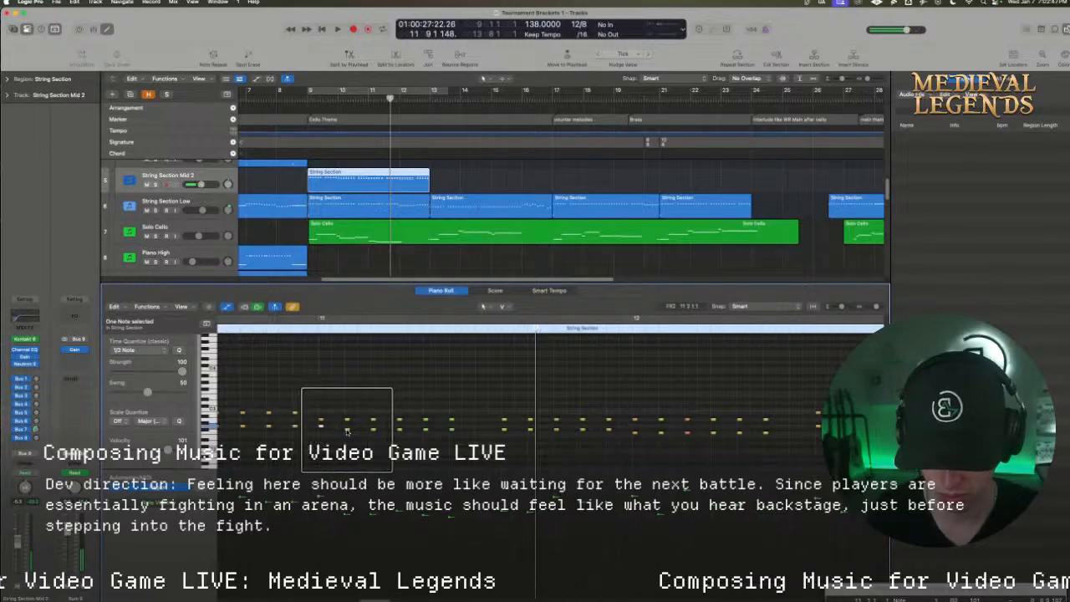
pyautogui.click(315, 330)
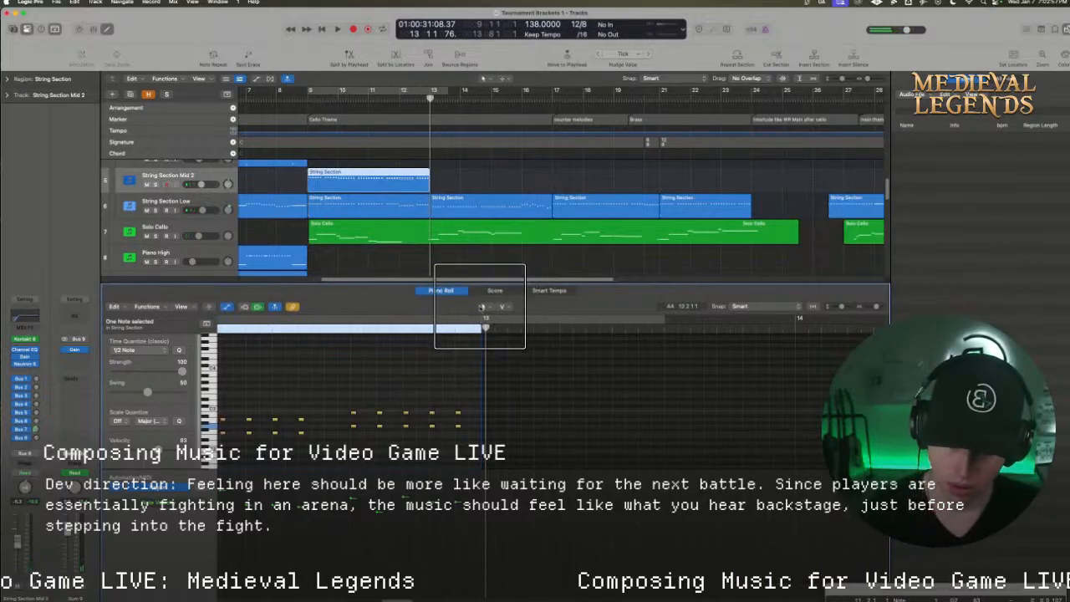
pyautogui.press('space')
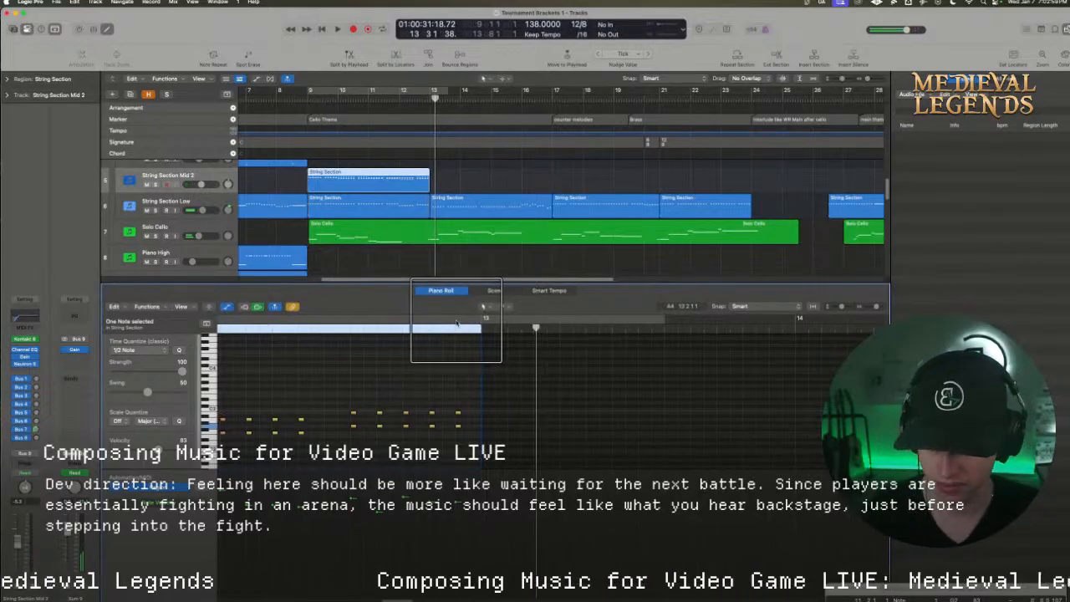
pyautogui.click(456, 322)
pyautogui.press('space')
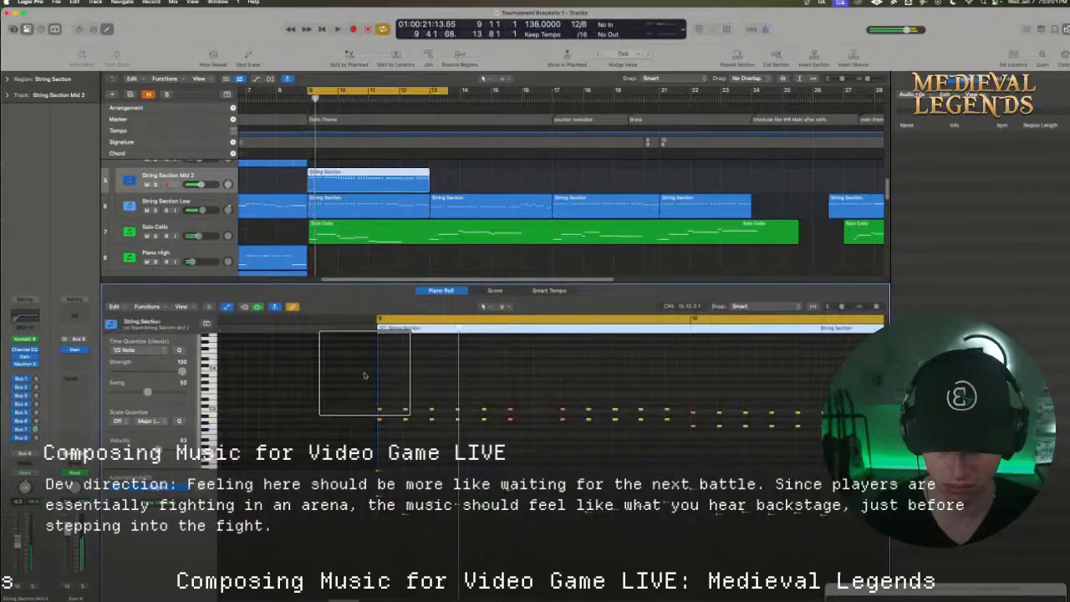
# Duplicate the 22 upper notes of bars 9 and 10 four semitones higher as a third voice, and play both bars
pyautogui.moveTo(360, 376); pyautogui.dragTo(513, 412)
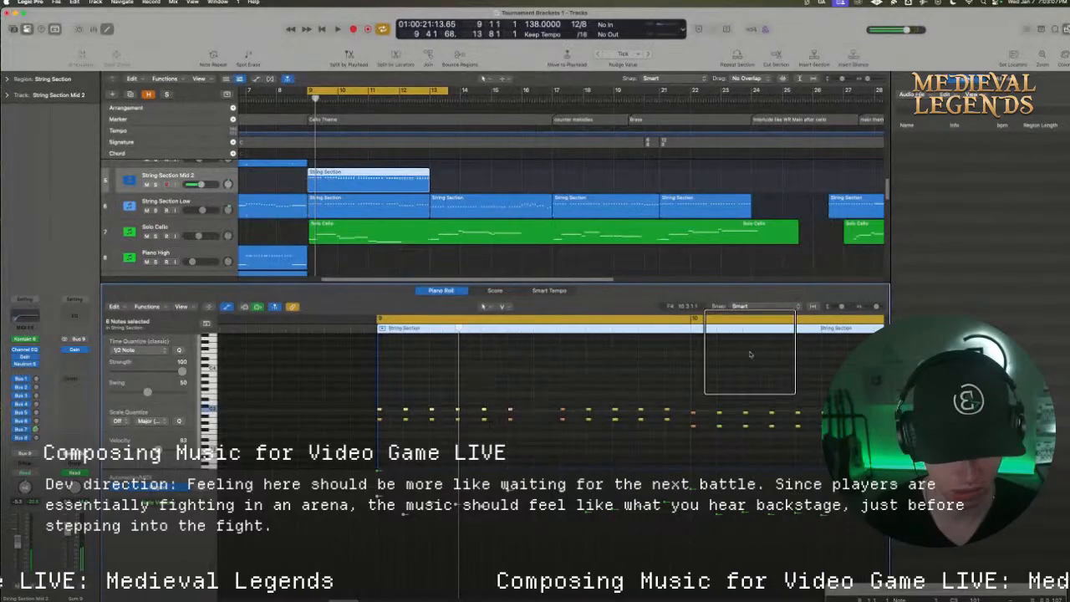
pyautogui.moveTo(876, 306); pyautogui.dragTo(873, 307)
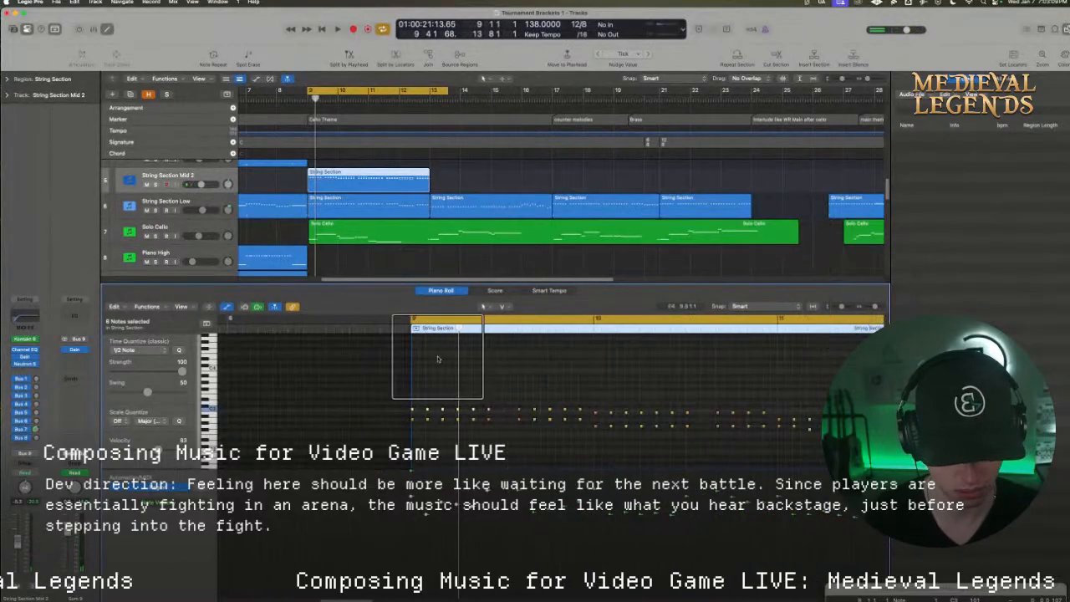
pyautogui.moveTo(344, 366); pyautogui.dragTo(837, 415)
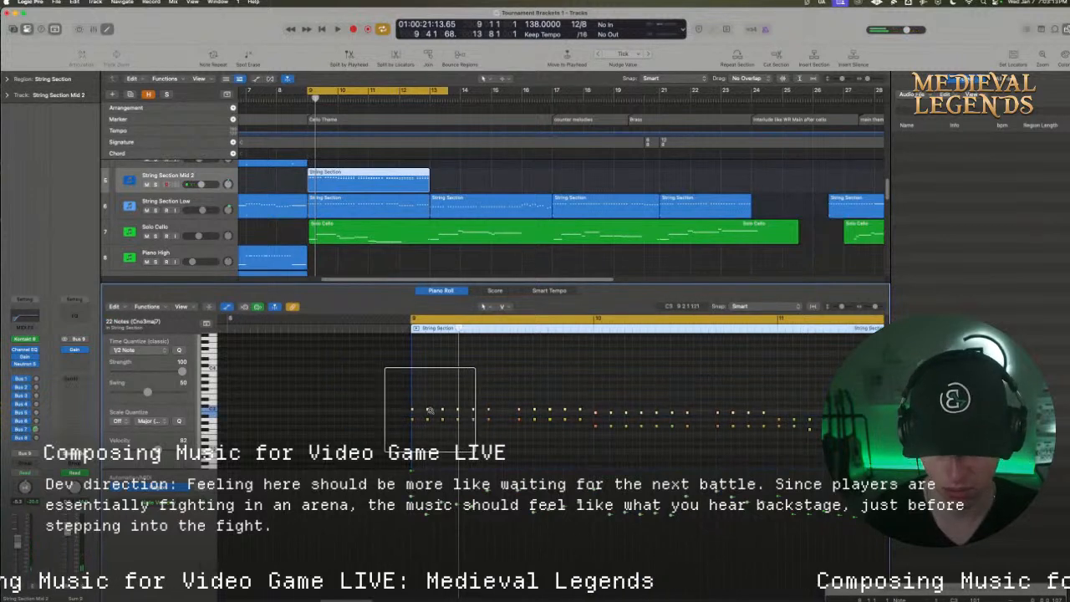
pyautogui.moveTo(427, 410); pyautogui.dragTo(427, 398)
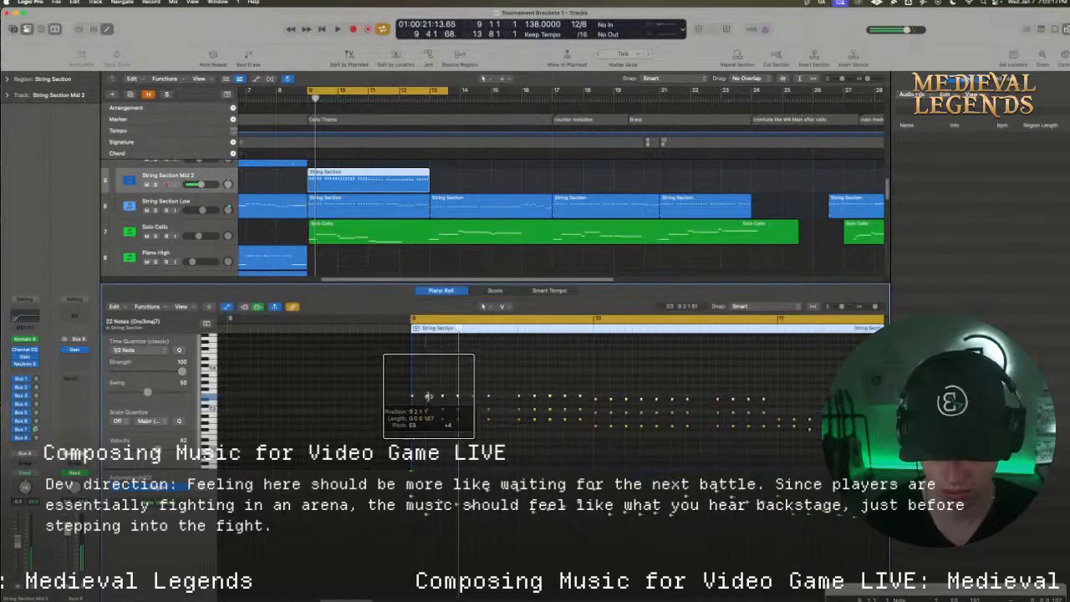
pyautogui.press('space')
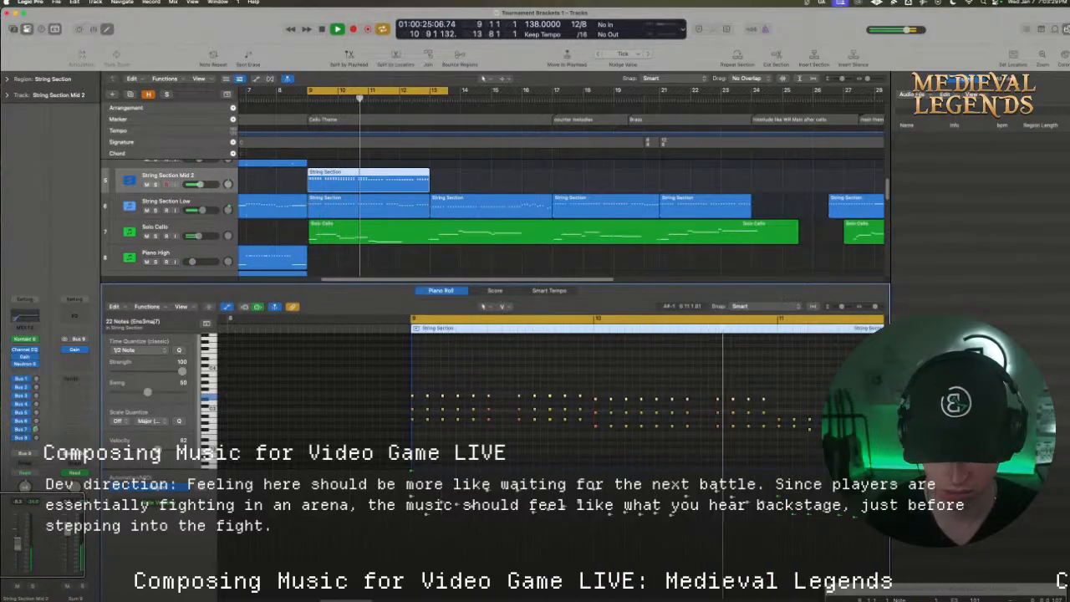
pyautogui.press('space')
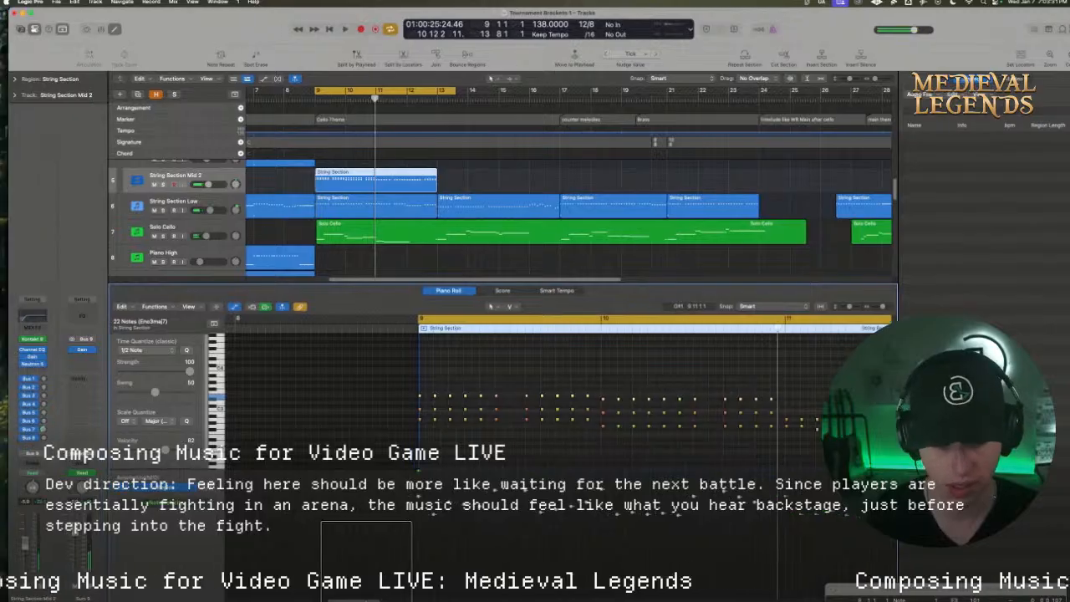
# Lower the eleven top-voice notes of bar 10 by one semitone and play the cycled range into bar 11
pyautogui.hscroll(4, 549, 426)
pyautogui.hscroll(1, 362, 563)
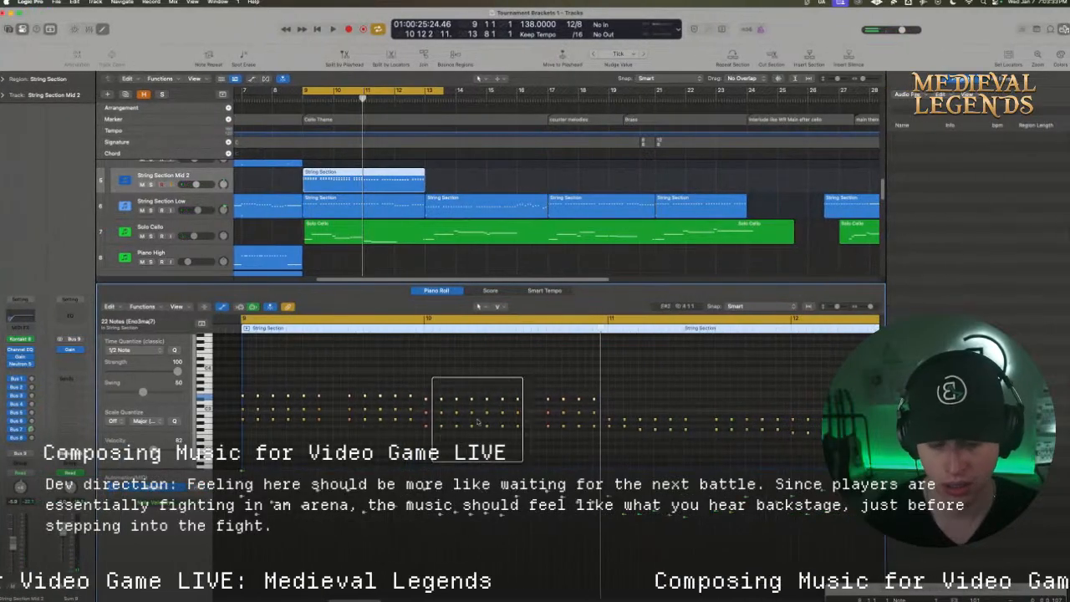
pyautogui.click(475, 380)
pyautogui.moveTo(462, 400); pyautogui.dragTo(431, 397)
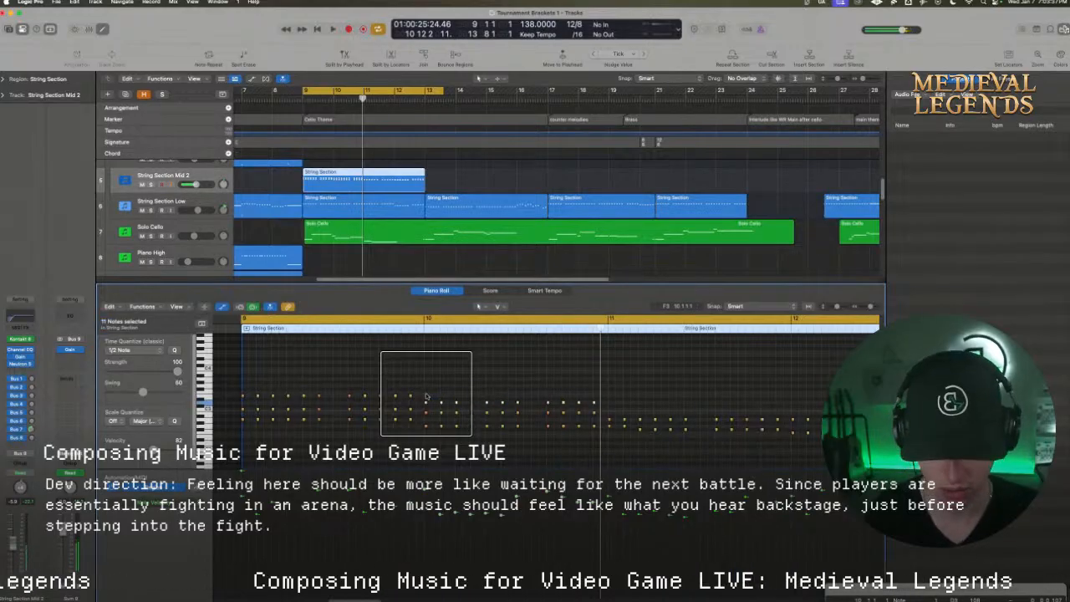
pyautogui.press('space')
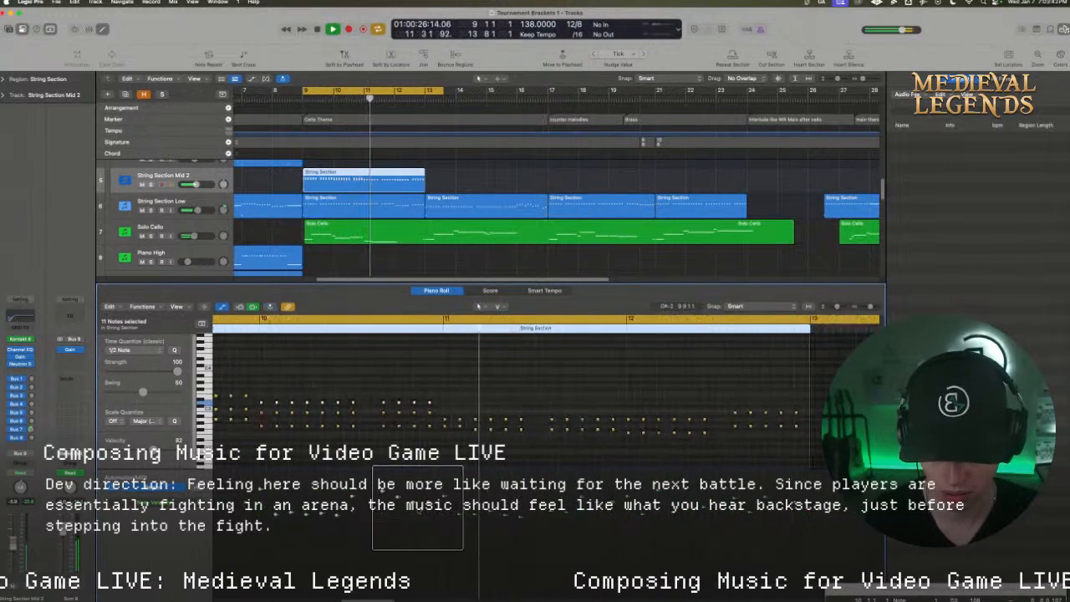
# Add a 17-note third voice above the upper notes from bar 11 to mid-bar 12, and play from bar 11 with cycling off
pyautogui.click(441, 400)
pyautogui.moveTo(441, 402); pyautogui.dragTo(693, 414)
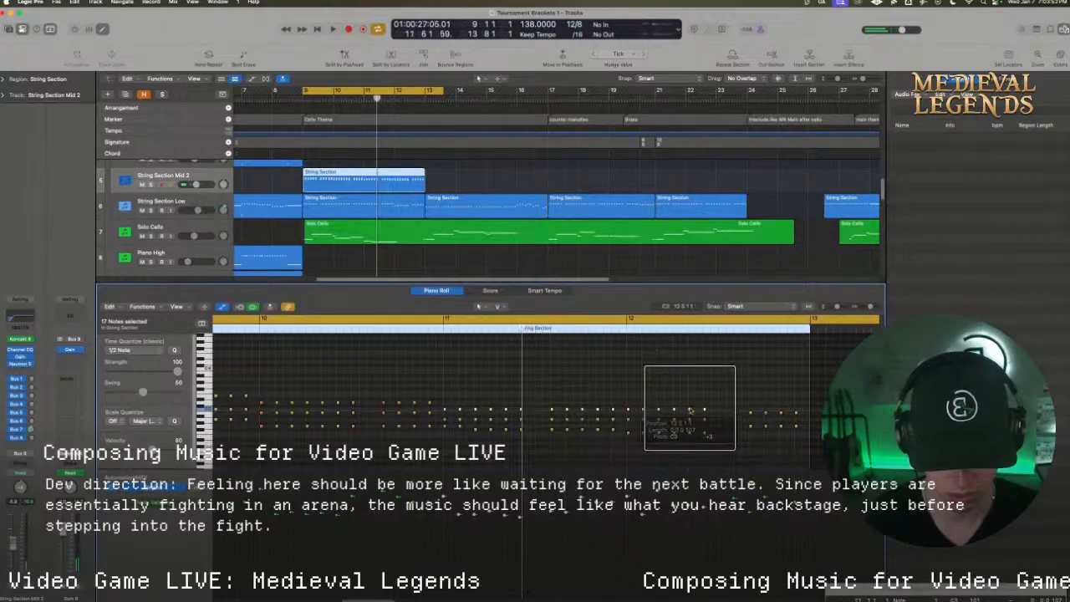
pyautogui.moveTo(444, 410); pyautogui.dragTo(443, 406)
pyautogui.click(452, 387)
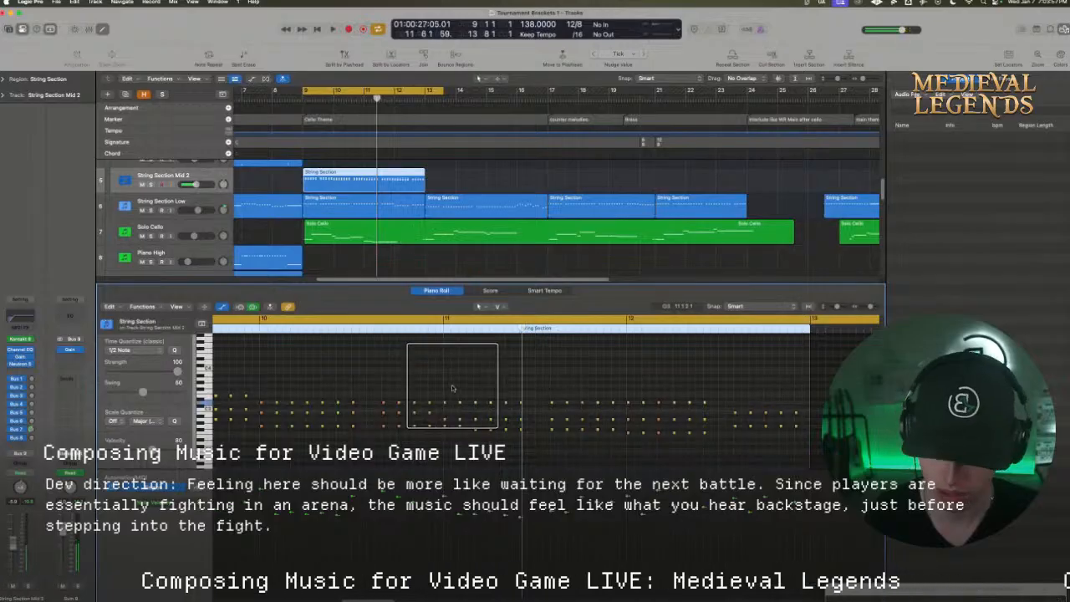
pyautogui.click(441, 318)
pyautogui.click(433, 332)
pyautogui.press('space')
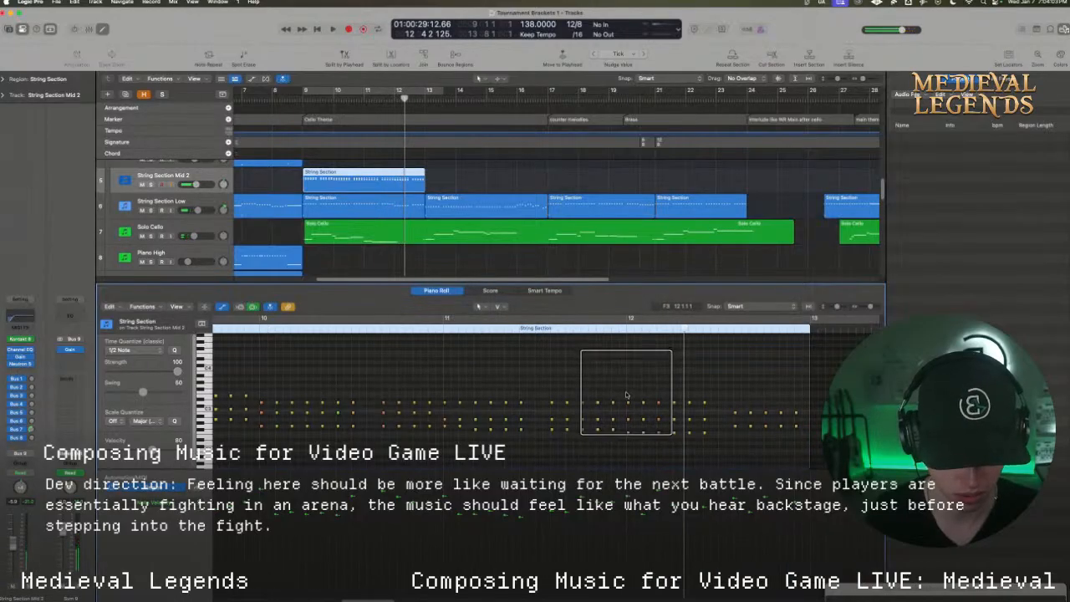
# Complete bar 12's third voice with five closing notes and a lower pitch on the three notes before them, and play through to bar 13
pyautogui.moveTo(627, 393); pyautogui.dragTo(796, 403)
pyautogui.doubleClick(544, 329)
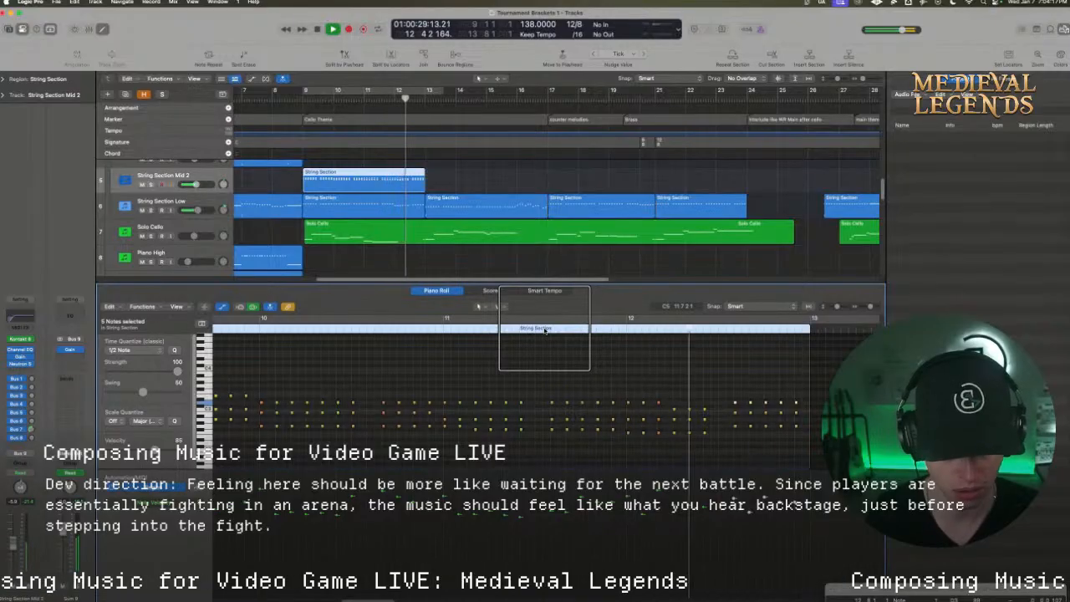
pyautogui.press('space')
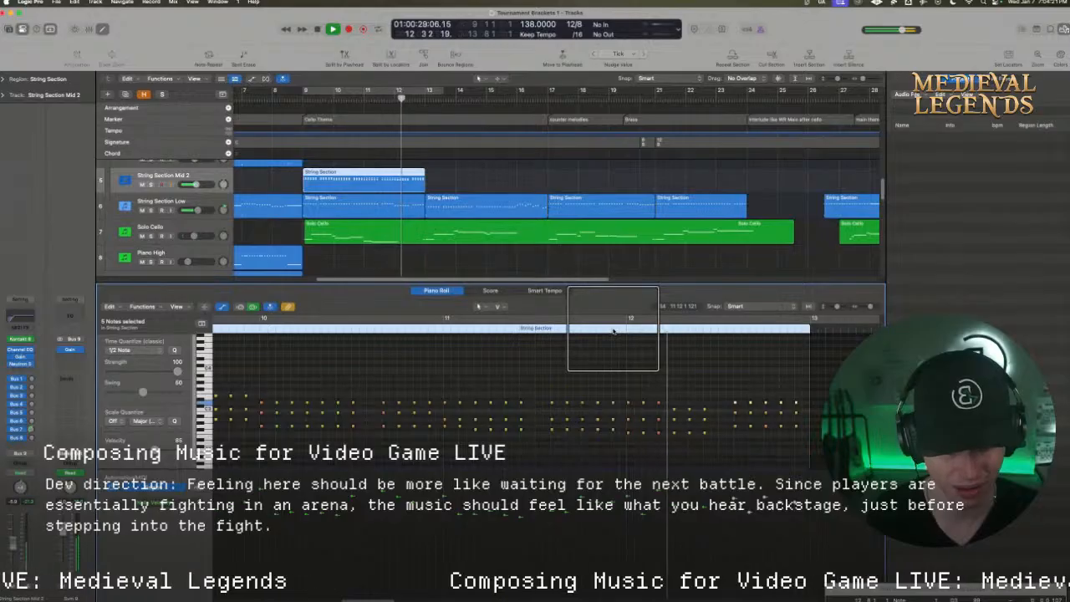
pyautogui.click(517, 330)
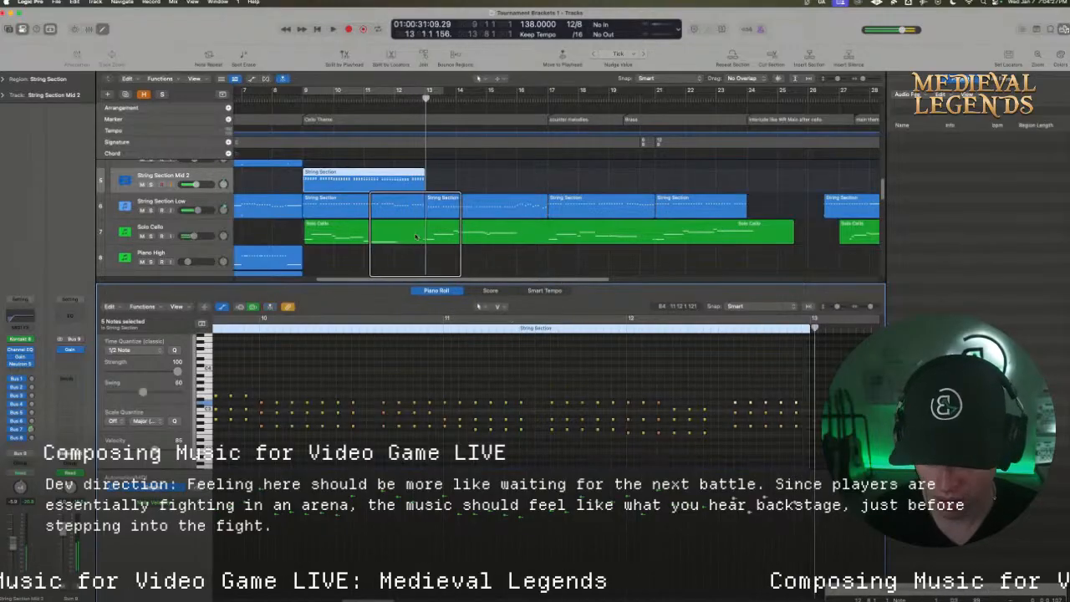
# Set the cycle range from bar 1 to bar 14 and start cycled playback from the beginning
pyautogui.press('space')
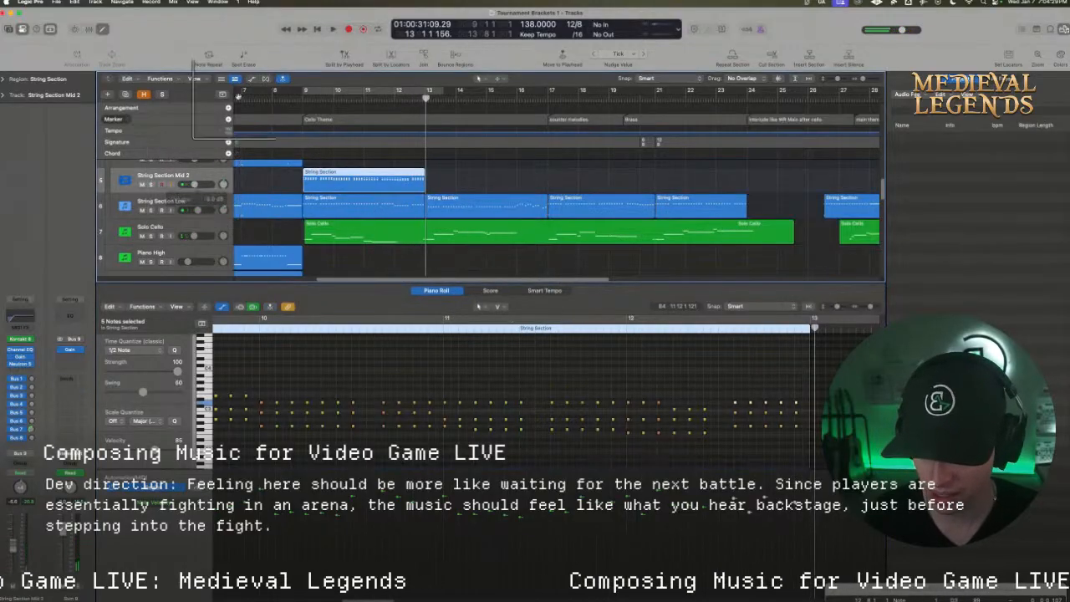
pyautogui.moveTo(460, 90); pyautogui.dragTo(238, 97)
pyautogui.press('space')
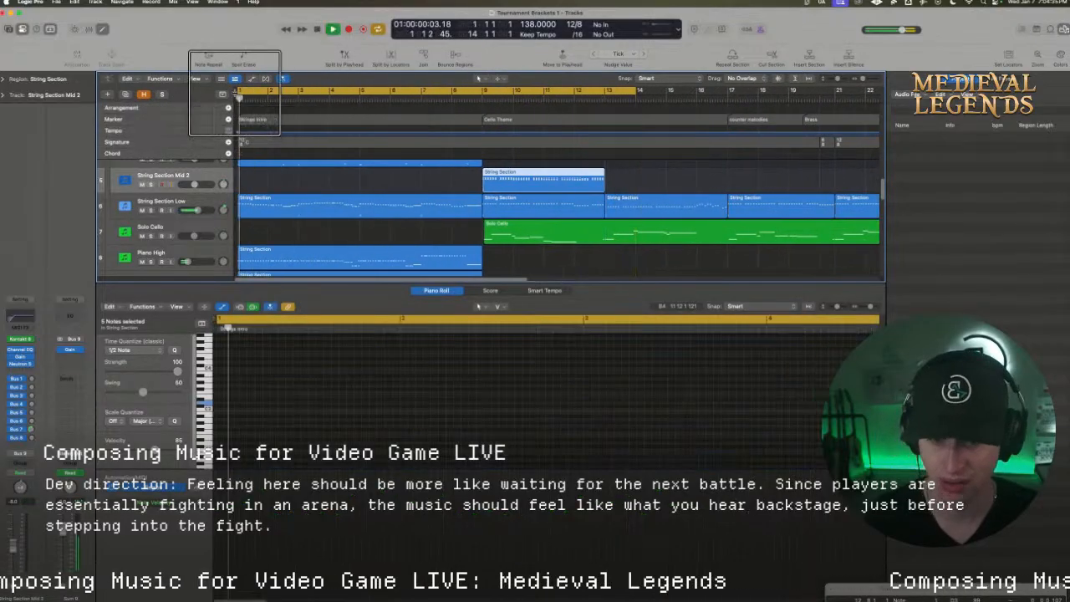
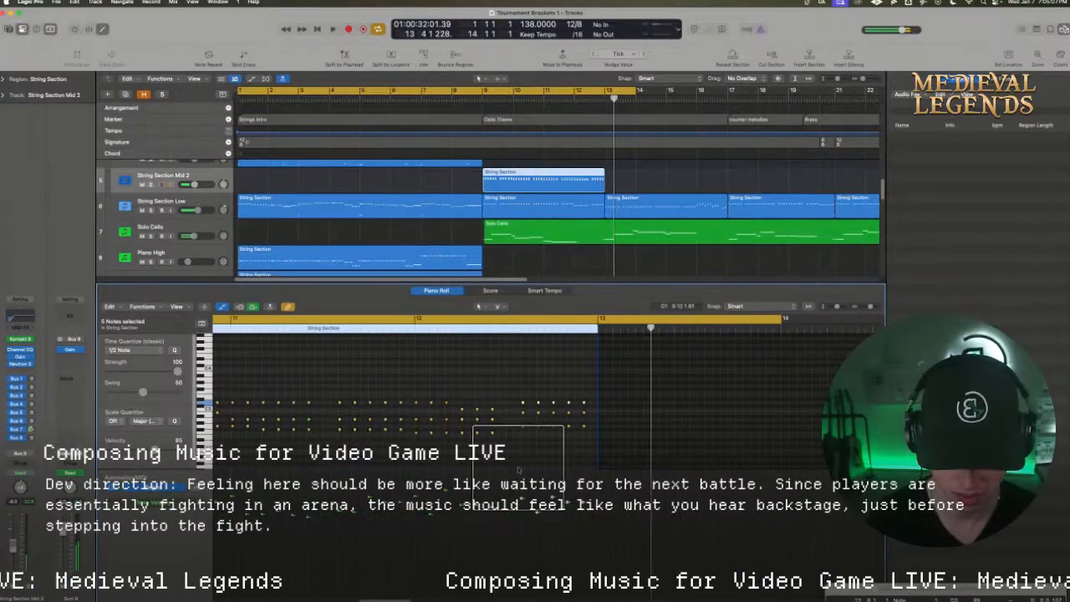
# Copy the String Section Mid 2 region from bar 9 to bar 13, and play a cycle range from bar 13 to bar 18
pyautogui.press('space')
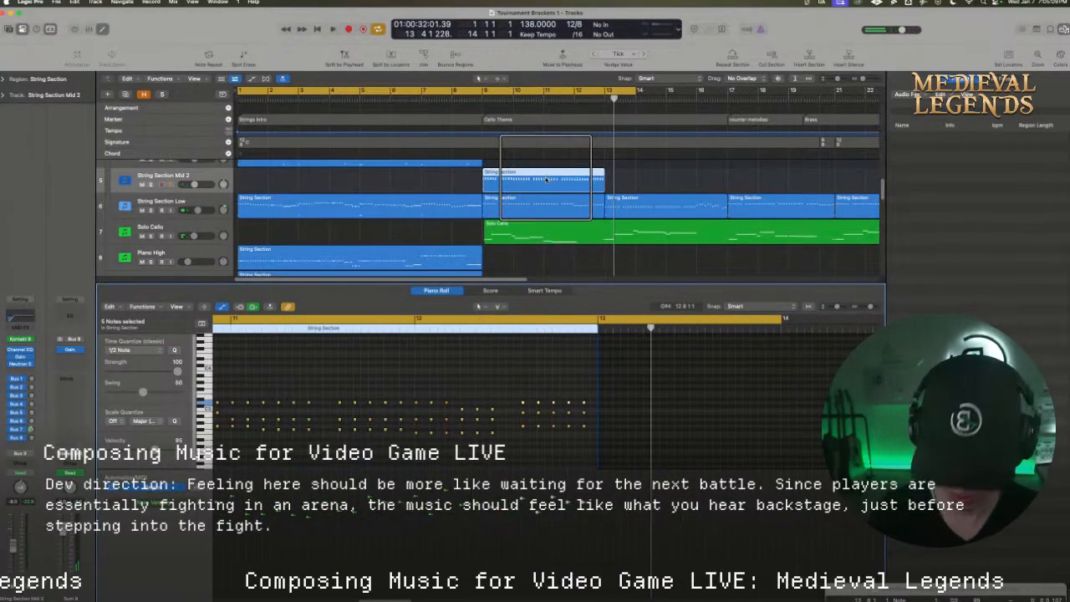
pyautogui.moveTo(543, 179); pyautogui.dragTo(664, 186)
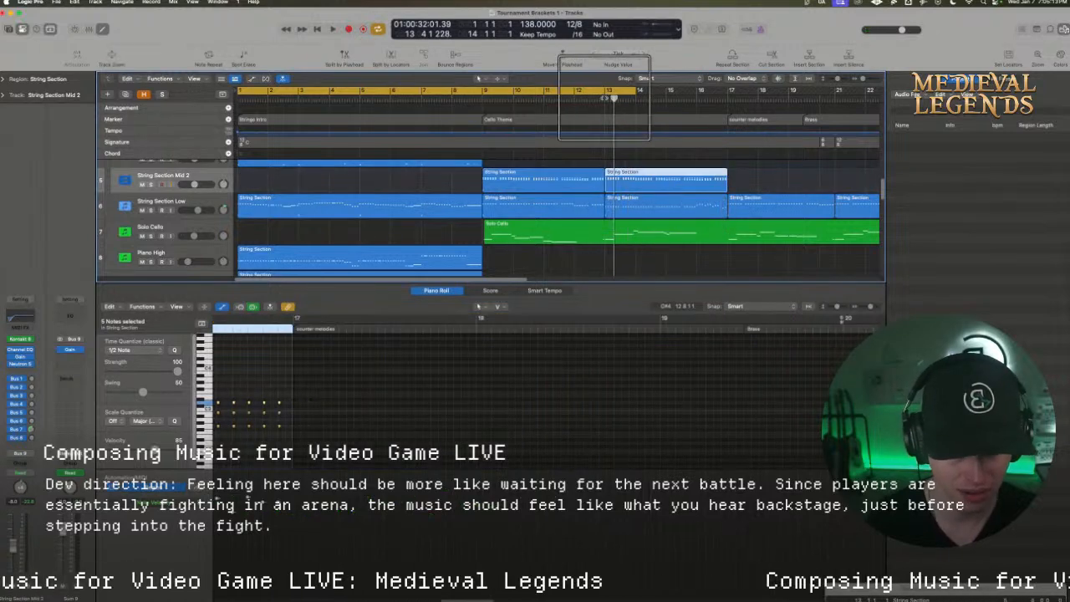
pyautogui.moveTo(608, 89); pyautogui.dragTo(757, 89)
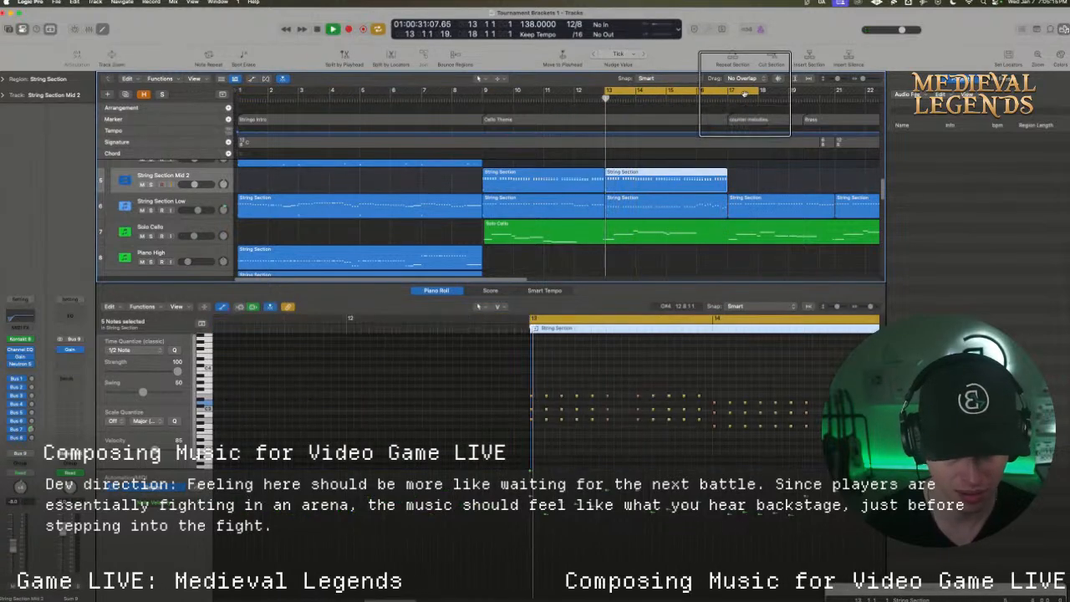
pyautogui.press('space')
pyautogui.press('space')
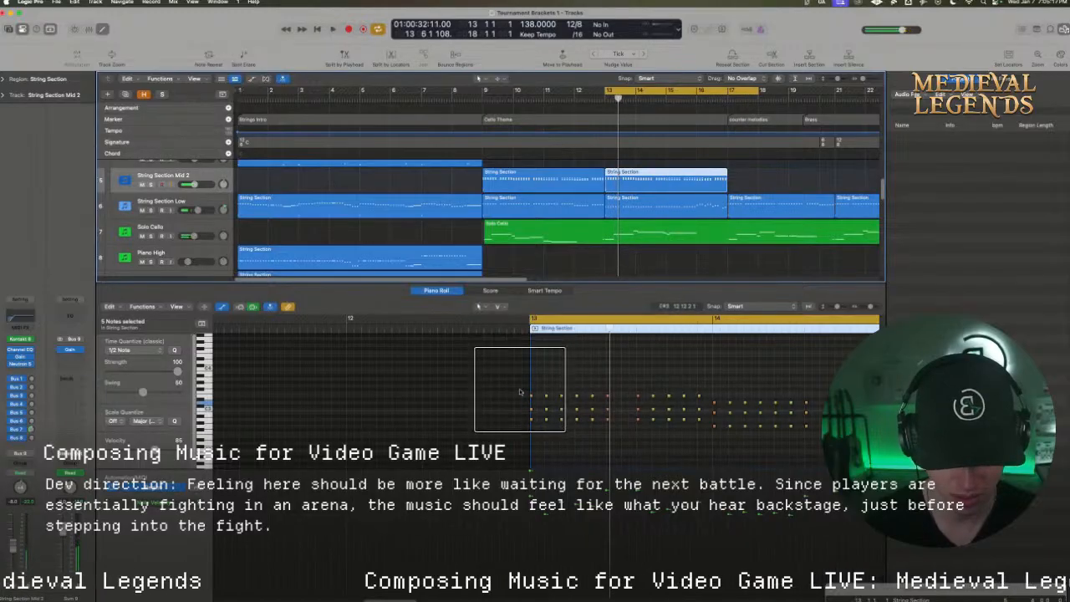
# Raise the first eight middle-voice notes of bar 13 in the copied region by one semitone, and play into bar 14
pyautogui.moveTo(520, 390); pyautogui.dragTo(537, 397)
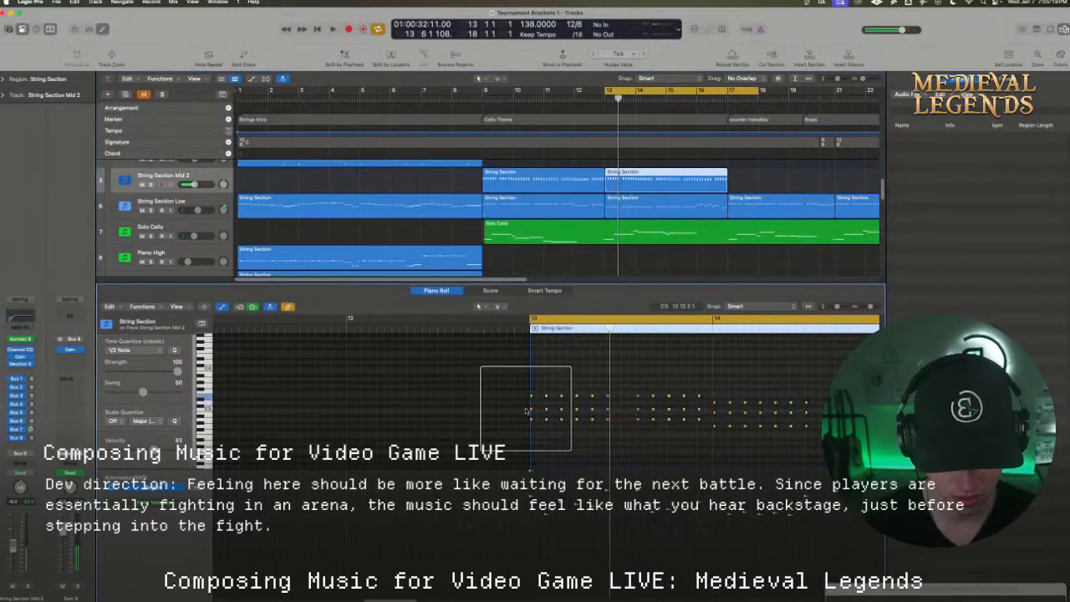
pyautogui.moveTo(610, 410); pyautogui.dragTo(576, 399)
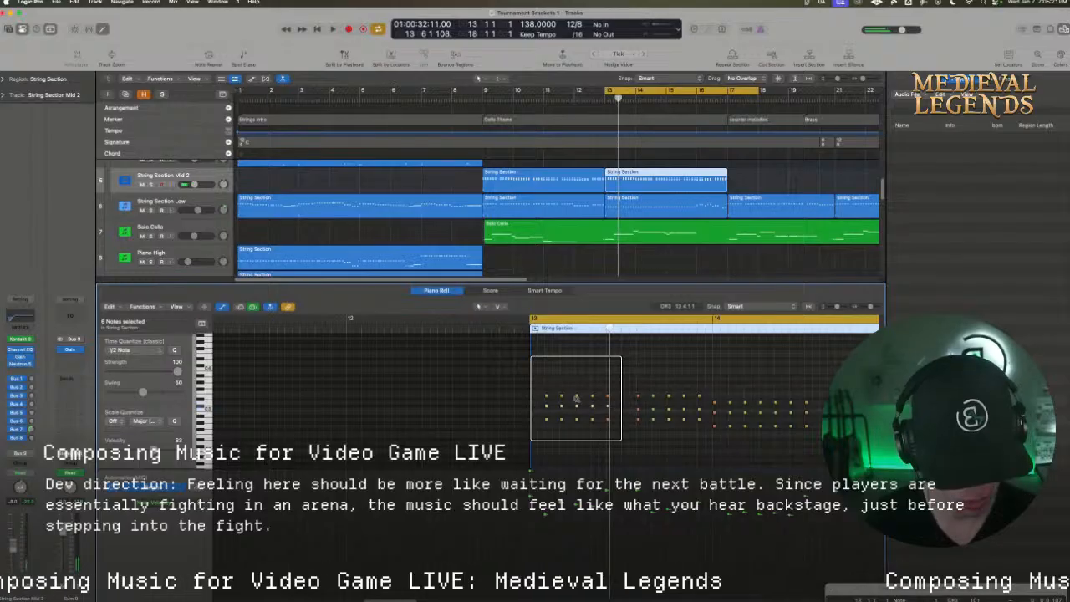
pyautogui.press('space')
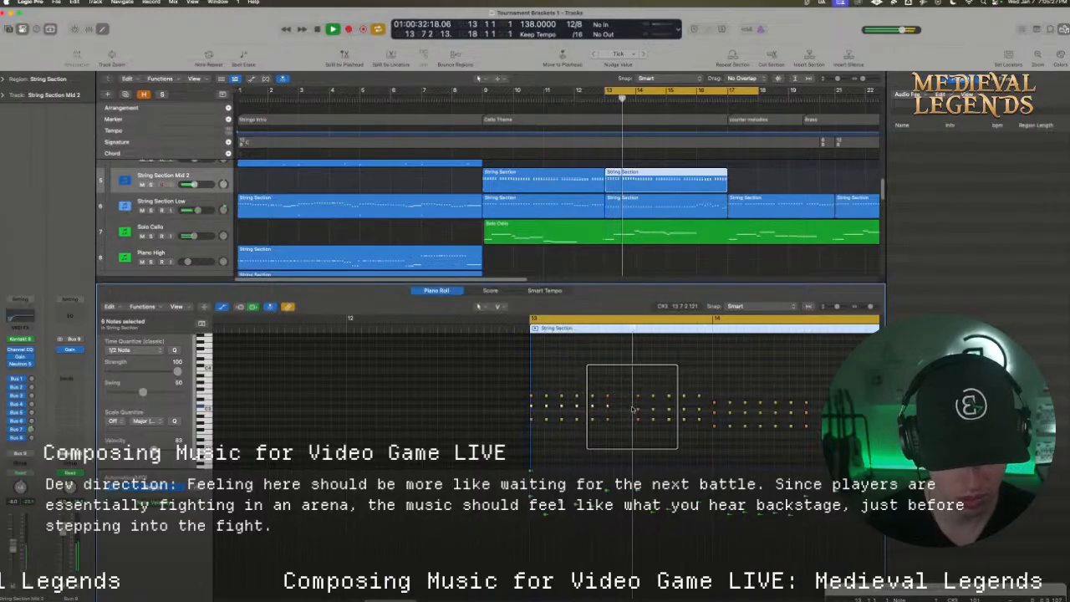
pyautogui.press('space')
pyautogui.moveTo(633, 408); pyautogui.dragTo(650, 412)
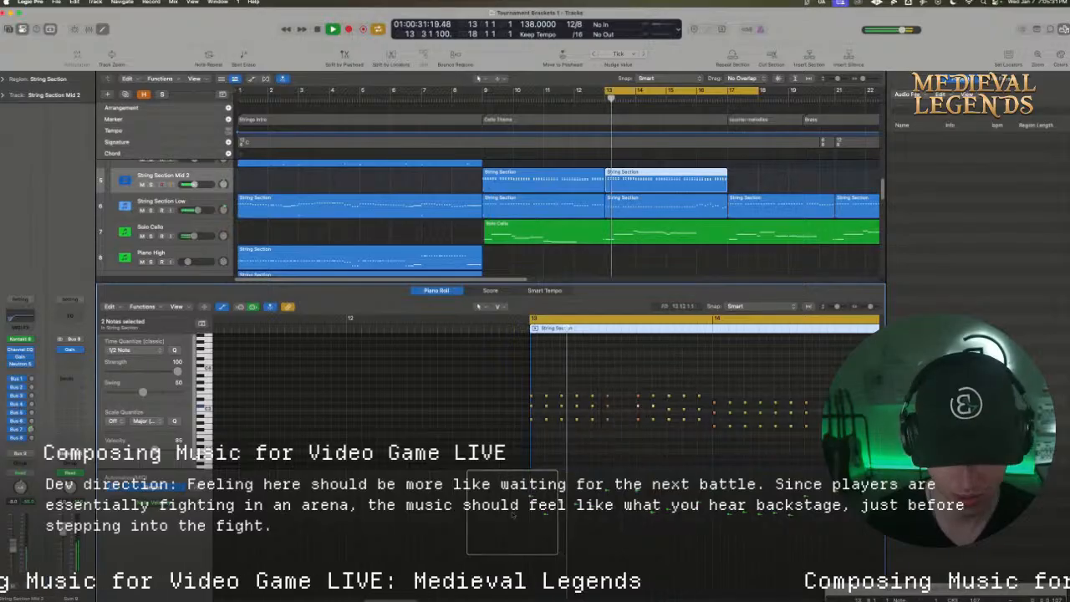
pyautogui.hscroll(4, 402, 564)
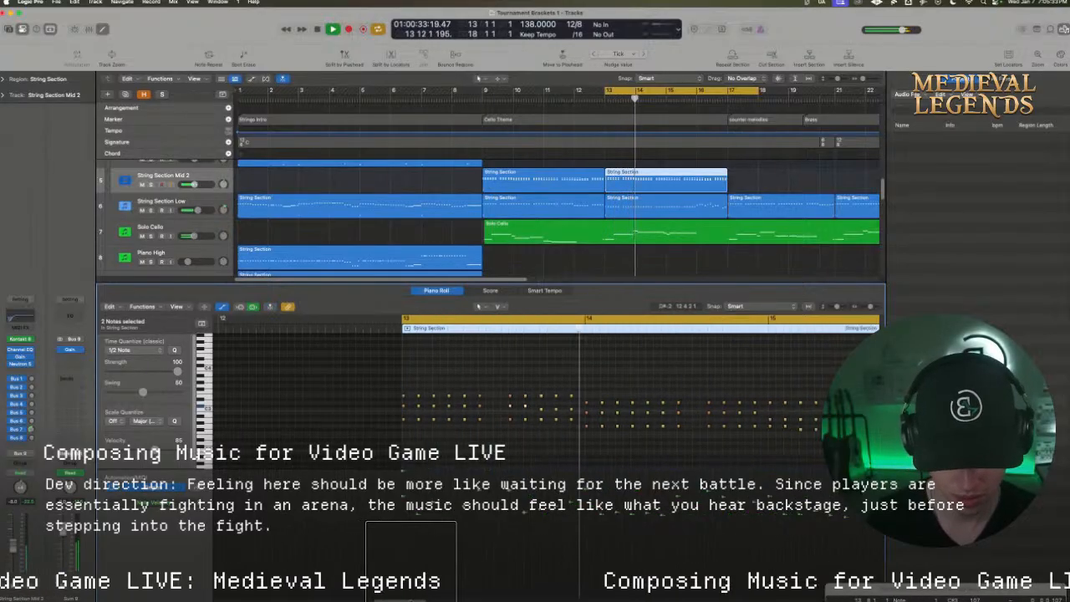
pyautogui.press('space')
# Examine the Piano Sketch track's chords from bar 13 during playback, and return to the copied String Section Mid 2 region
pyautogui.scroll(-3, 242, 234)
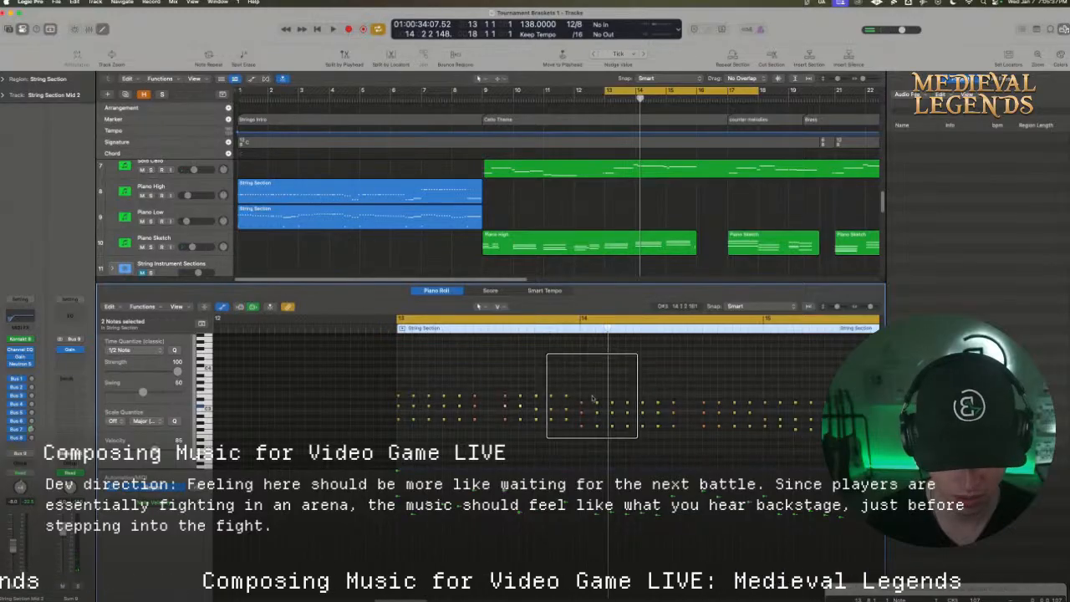
pyautogui.press('space')
pyautogui.click(613, 247)
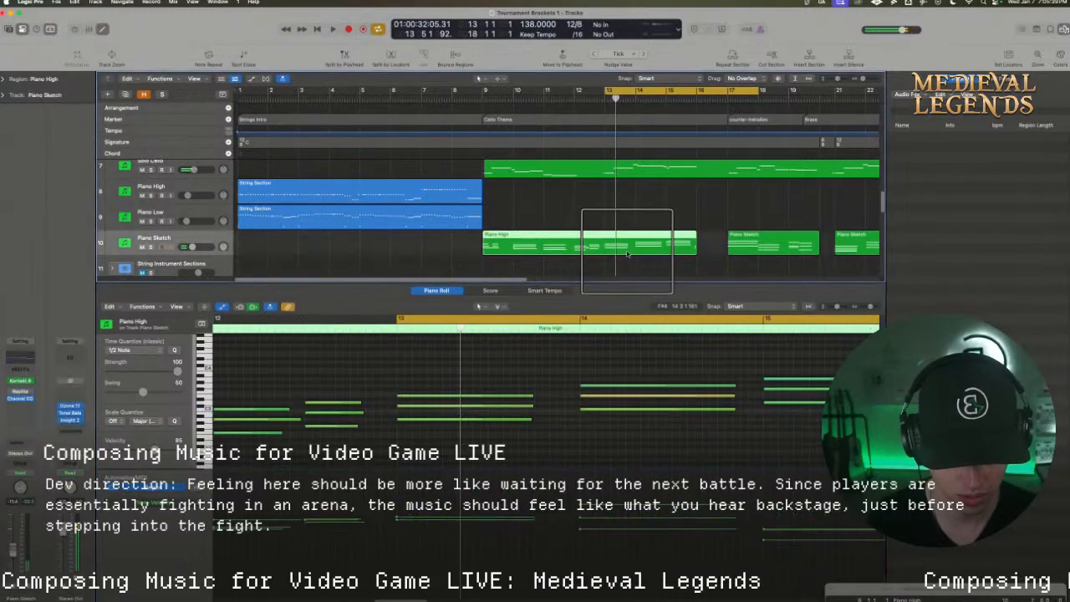
pyautogui.scroll(2, 620, 191)
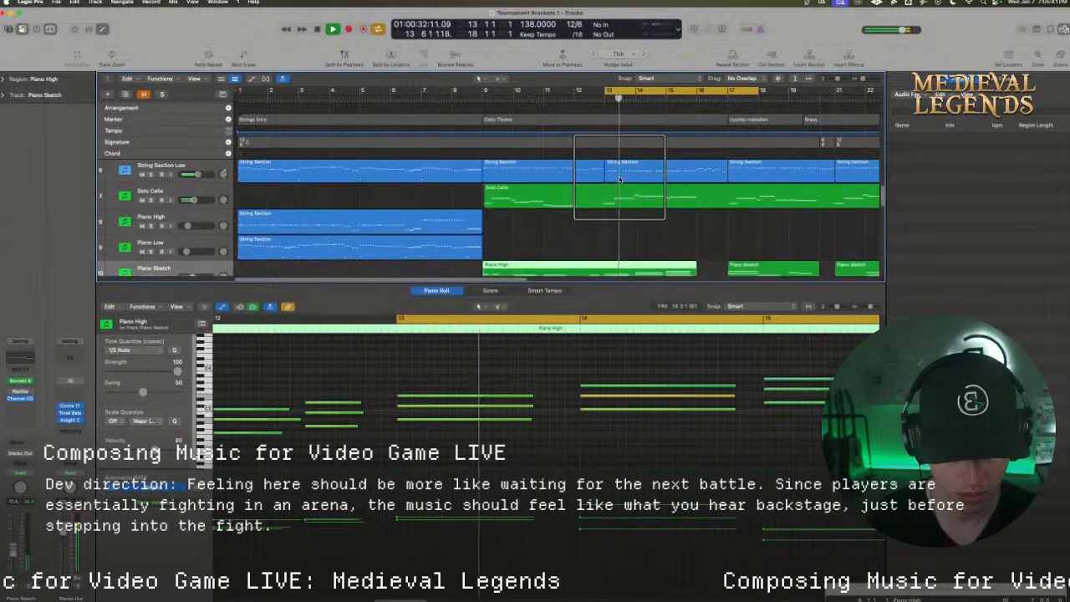
pyautogui.click(619, 178)
pyautogui.scroll(2, 619, 179)
pyautogui.click(619, 178)
pyautogui.press('space')
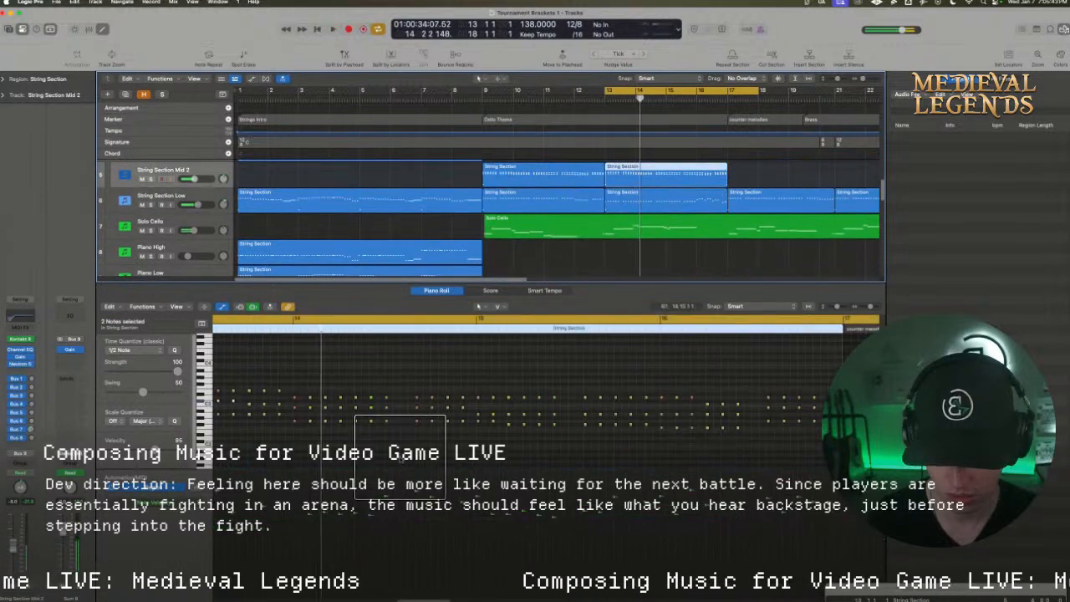
# Raise bar 14's first seven middle-voice notes by one semitone and the seven top-voice notes by two, and play from bar 13
pyautogui.moveTo(400, 430); pyautogui.dragTo(286, 417)
pyautogui.moveTo(402, 412); pyautogui.dragTo(297, 410)
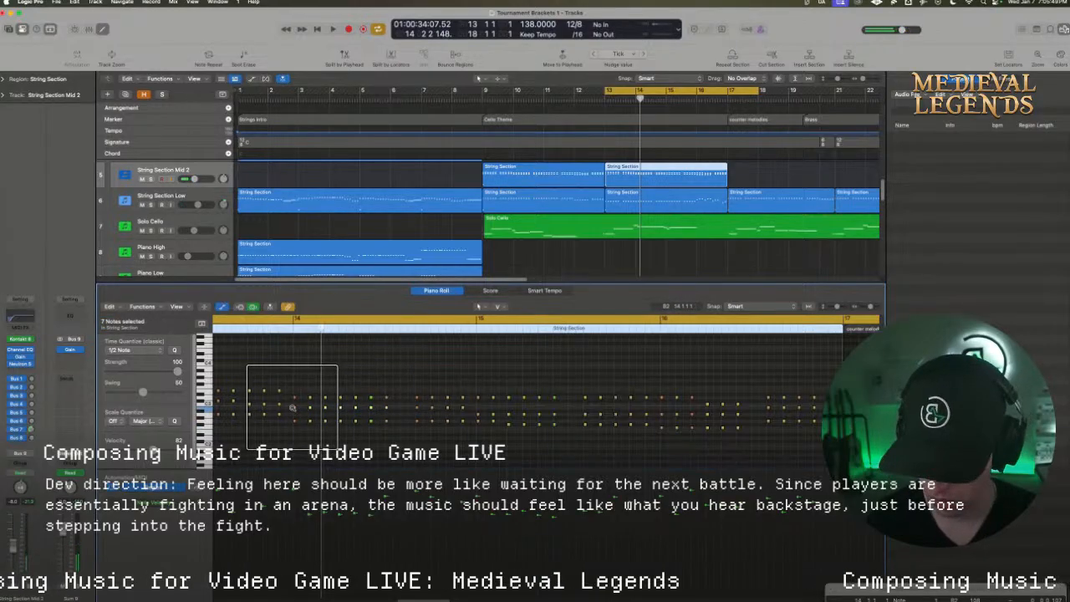
pyautogui.moveTo(399, 397)
pyautogui.mouseDown()
pyautogui.moveTo(285, 396)
pyautogui.moveTo(401, 397)
pyautogui.mouseUp()
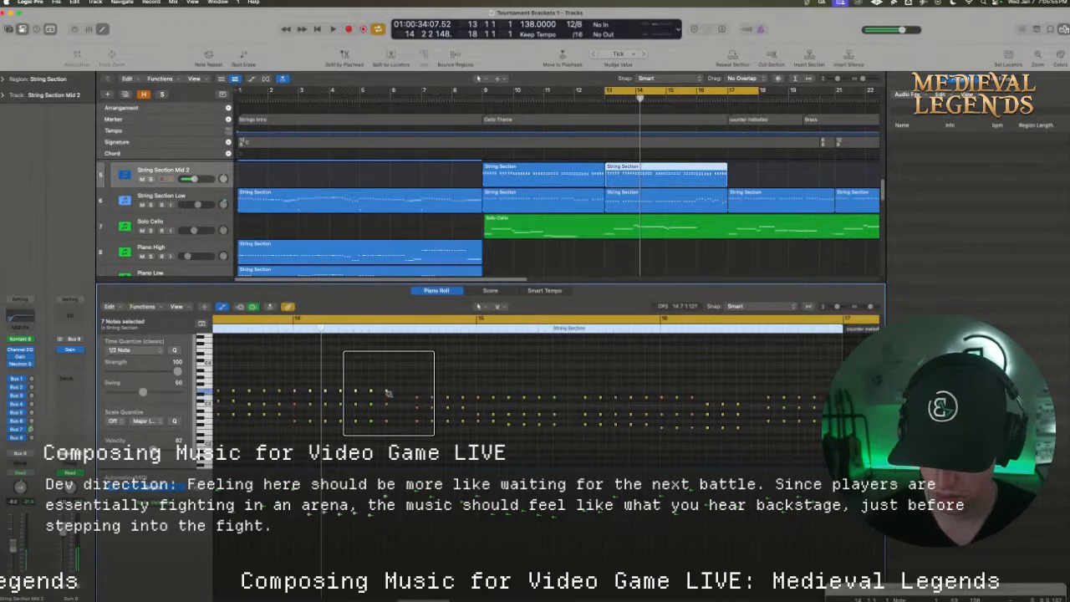
pyautogui.press('c')
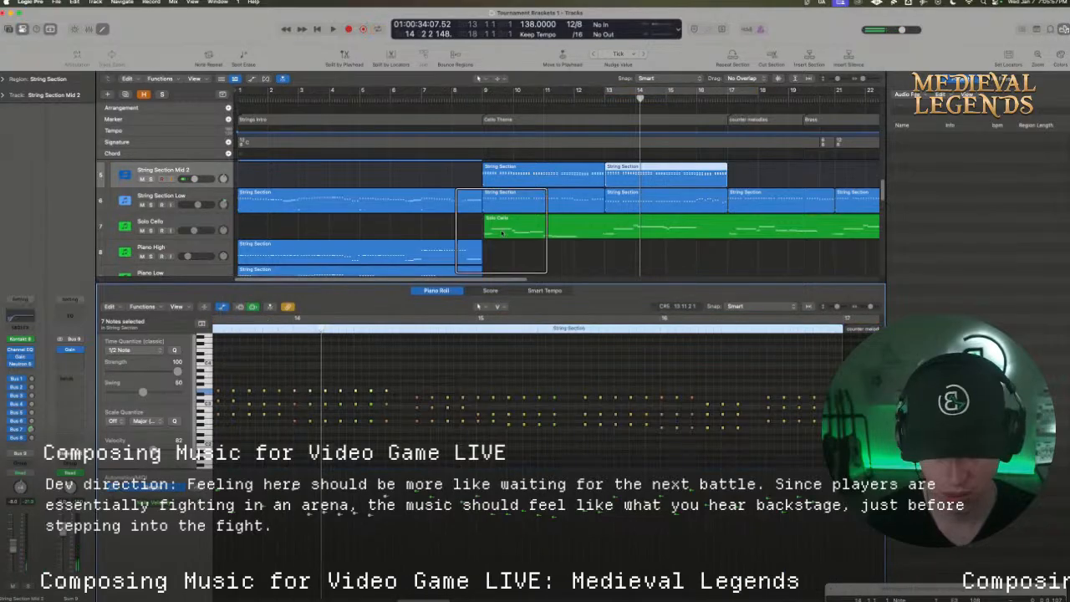
pyautogui.click(616, 90)
pyautogui.press('space')
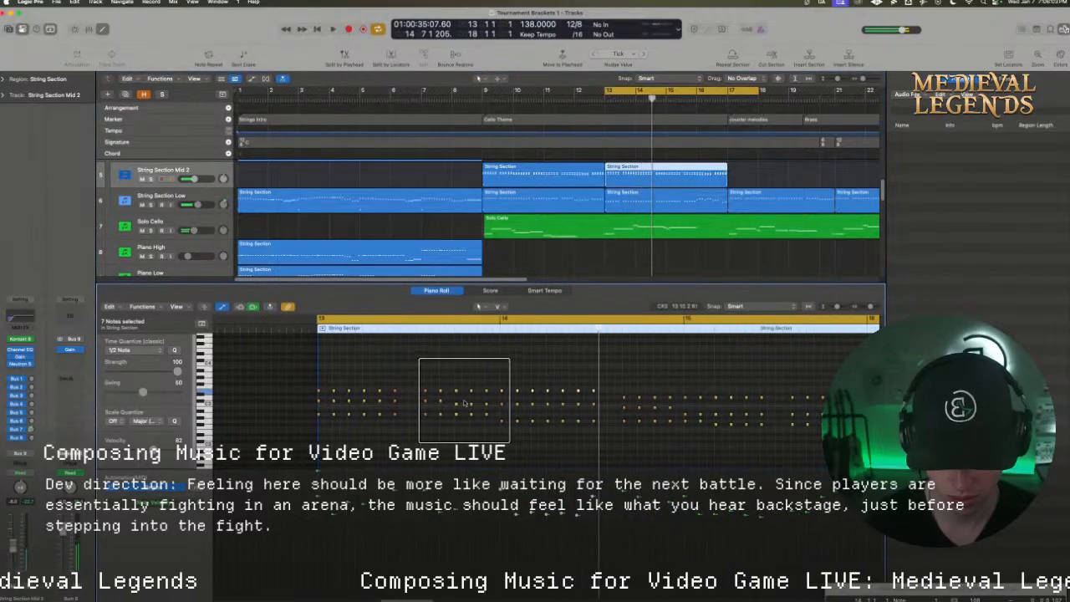
# Raise the last three middle-voice notes of bar 13 by one semitone, and play from bar 13 to bar 15
pyautogui.moveTo(454, 401); pyautogui.dragTo(482, 410)
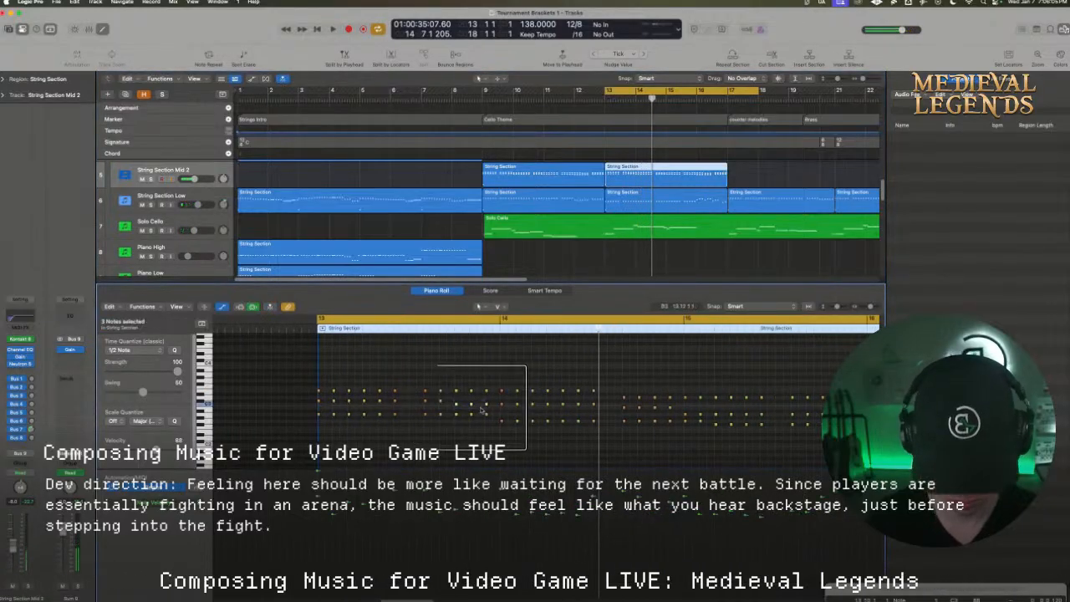
pyautogui.press('space')
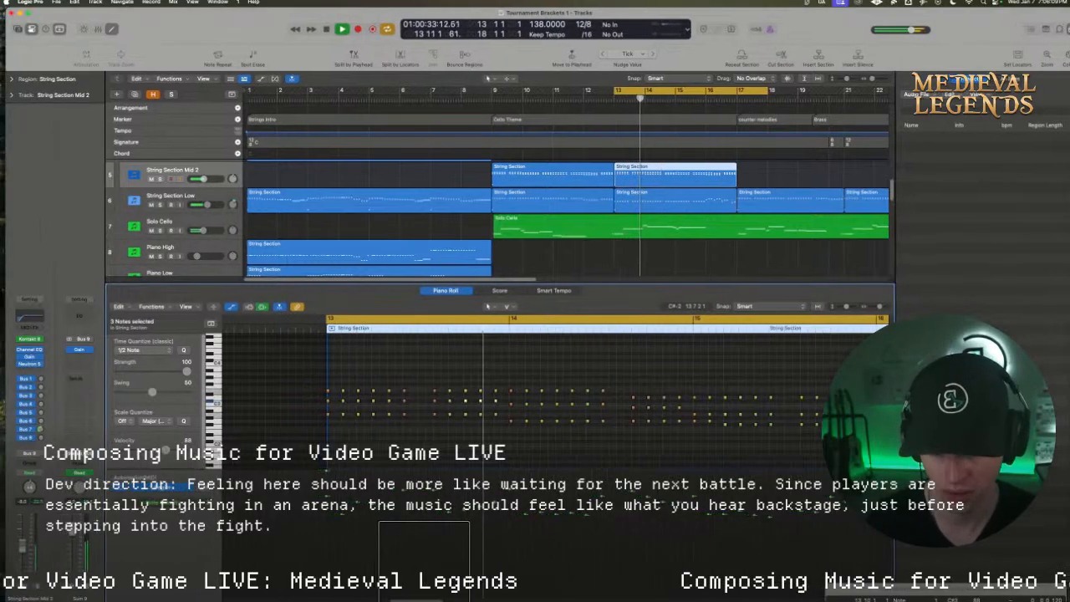
pyautogui.hscroll(4, 421, 564)
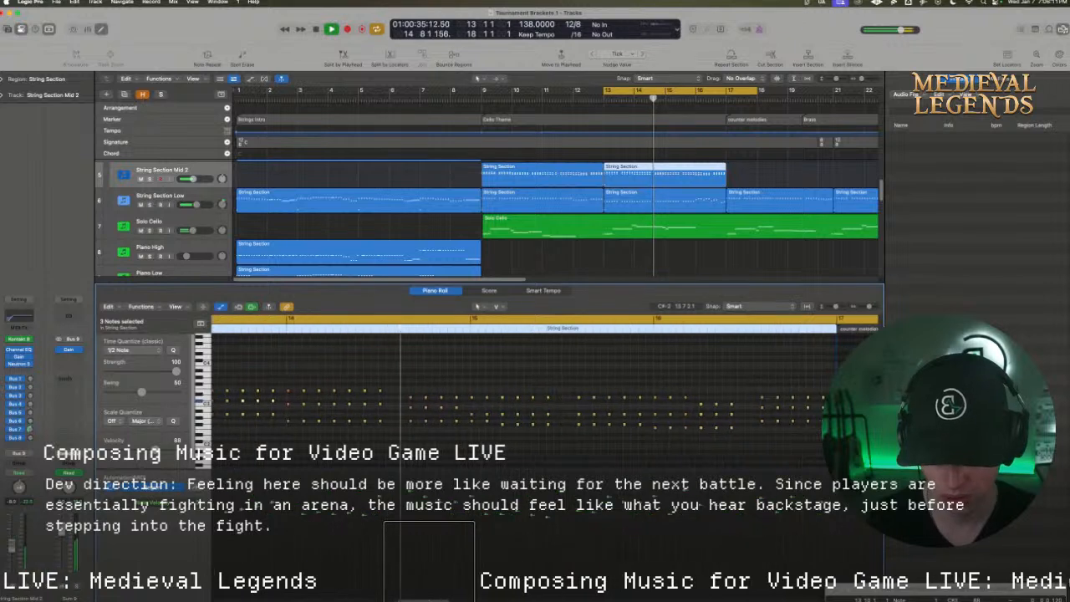
pyautogui.press('space')
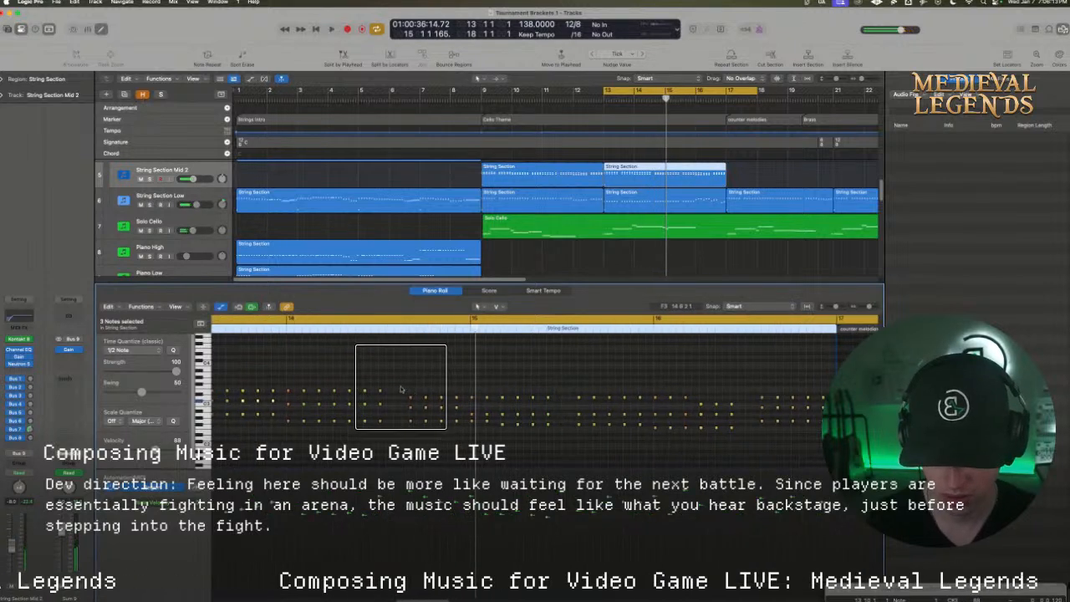
# Raise the last four top-voice and middle-voice notes of bar 14, and play to bar 17 with the cycle range from bar 14 to bar 19
pyautogui.moveTo(401, 394); pyautogui.dragTo(457, 412)
pyautogui.press('space')
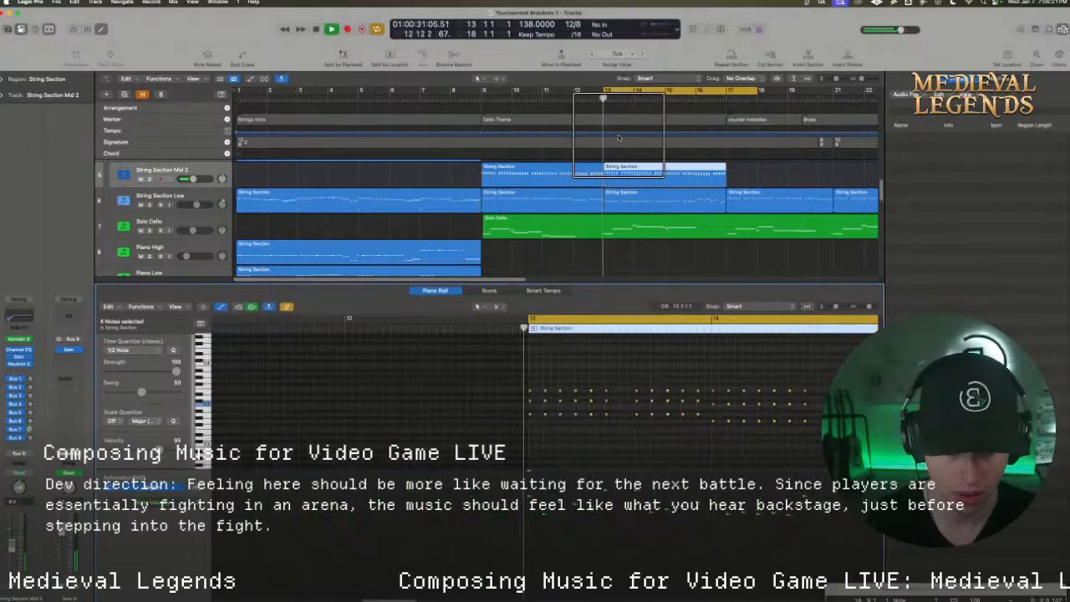
pyautogui.moveTo(623, 90); pyautogui.dragTo(653, 91)
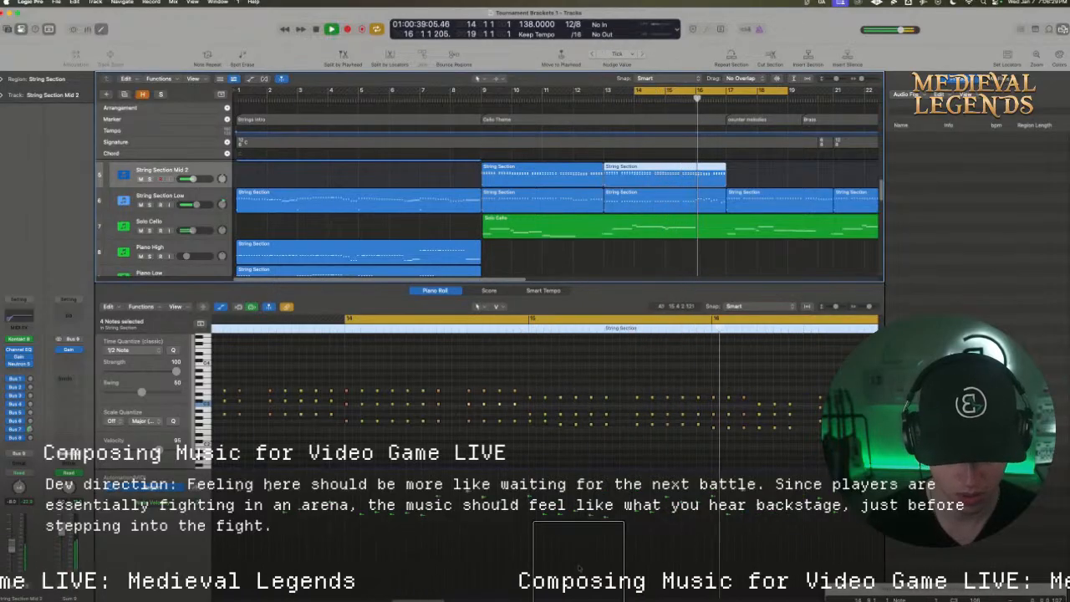
pyautogui.hscroll(5, 419, 566)
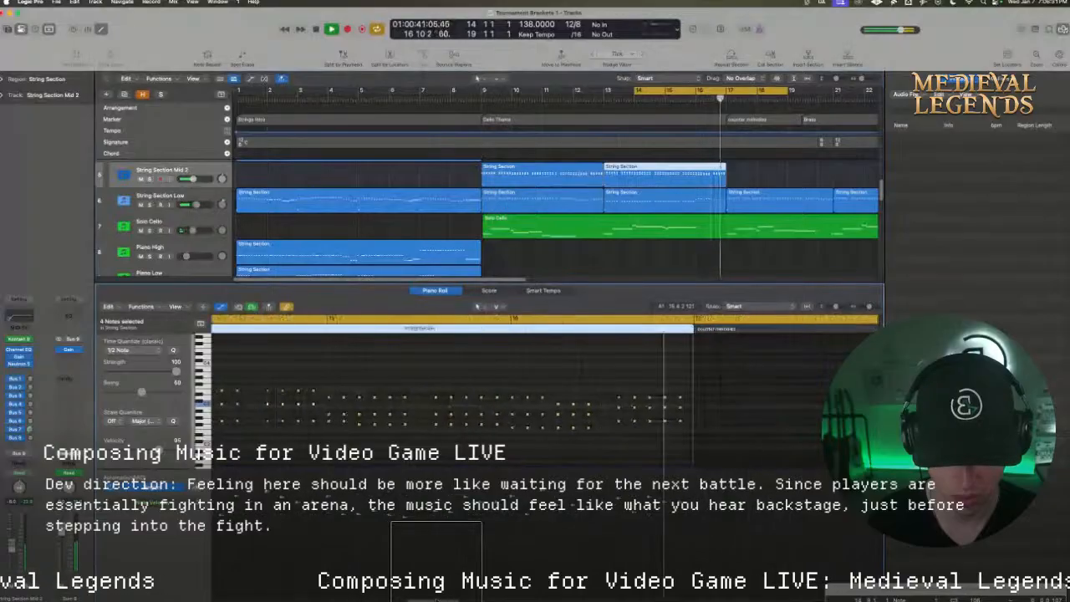
pyautogui.press('space')
# Examine the String Section Low region's notes around bar 16, and reopen the String Section Mid 2 region beginning at bar 13
pyautogui.scroll(-1, 670, 240)
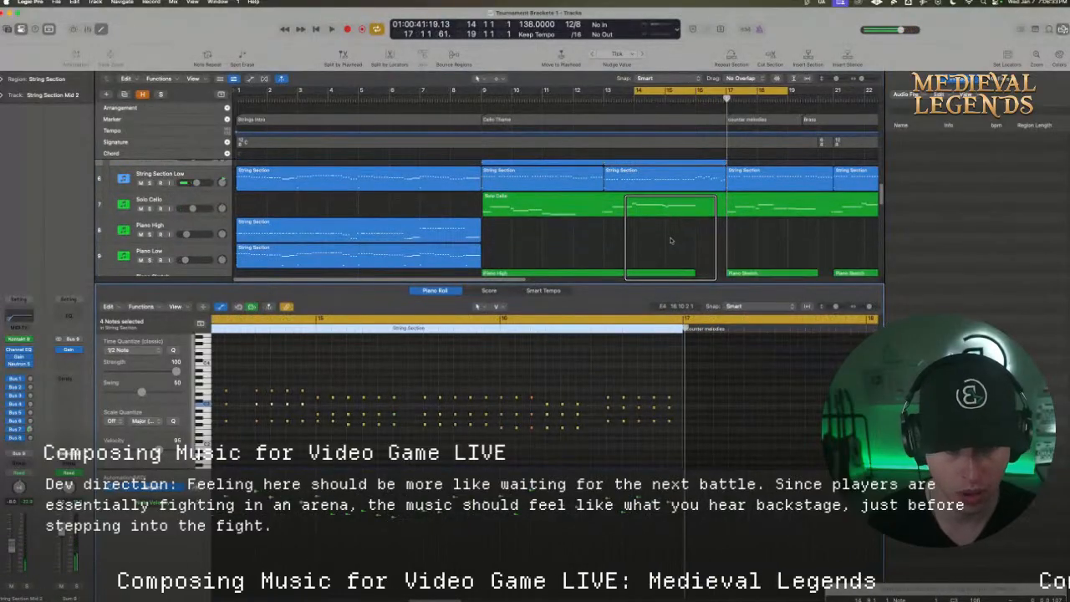
pyautogui.scroll(1, 670, 240)
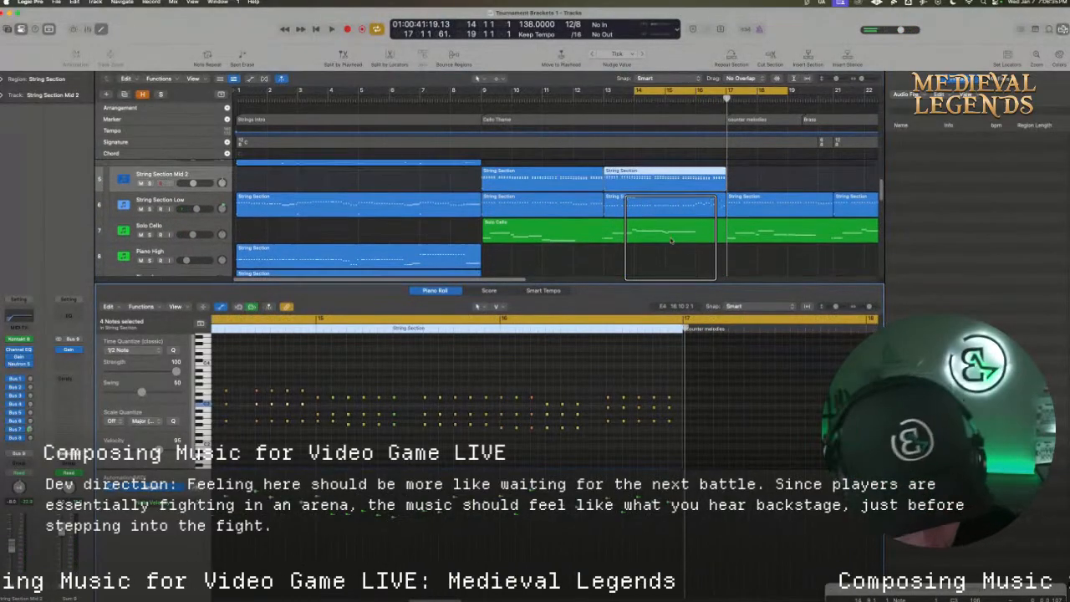
pyautogui.click(698, 206)
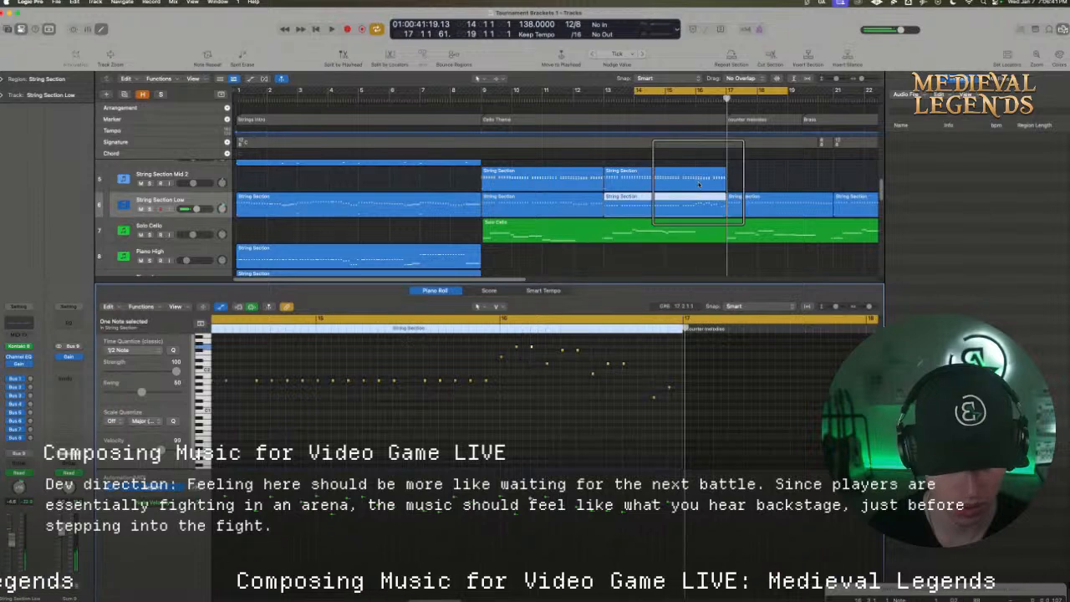
pyautogui.click(656, 177)
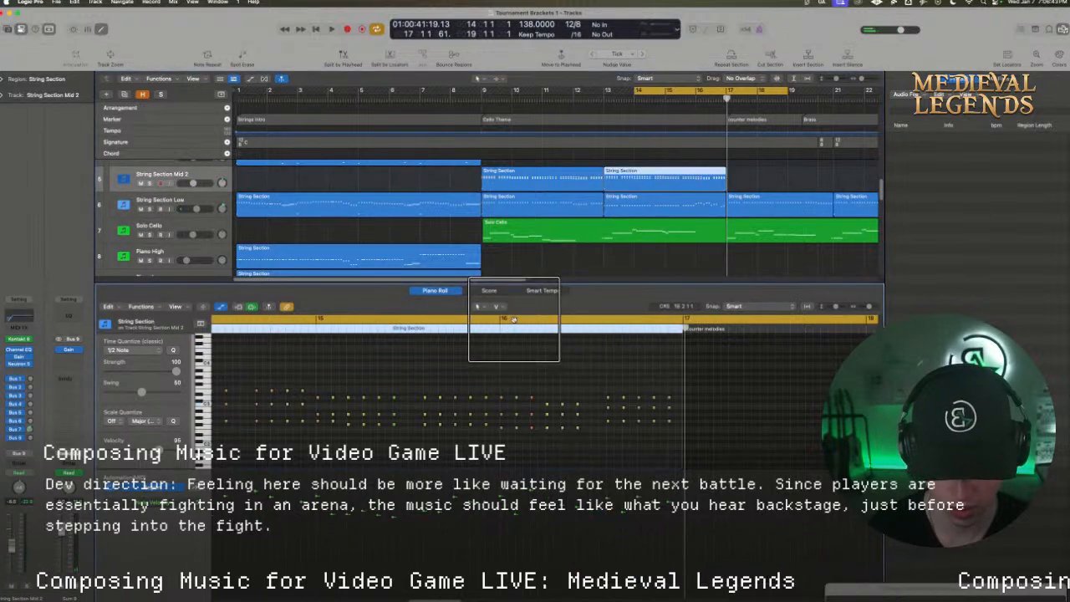
# Set the cycle range from bar 16 to bar 17, play it, and lower the first six bottom-voice notes of bar 16 by one semitone
pyautogui.moveTo(500, 318); pyautogui.dragTo(669, 323)
pyautogui.press('space')
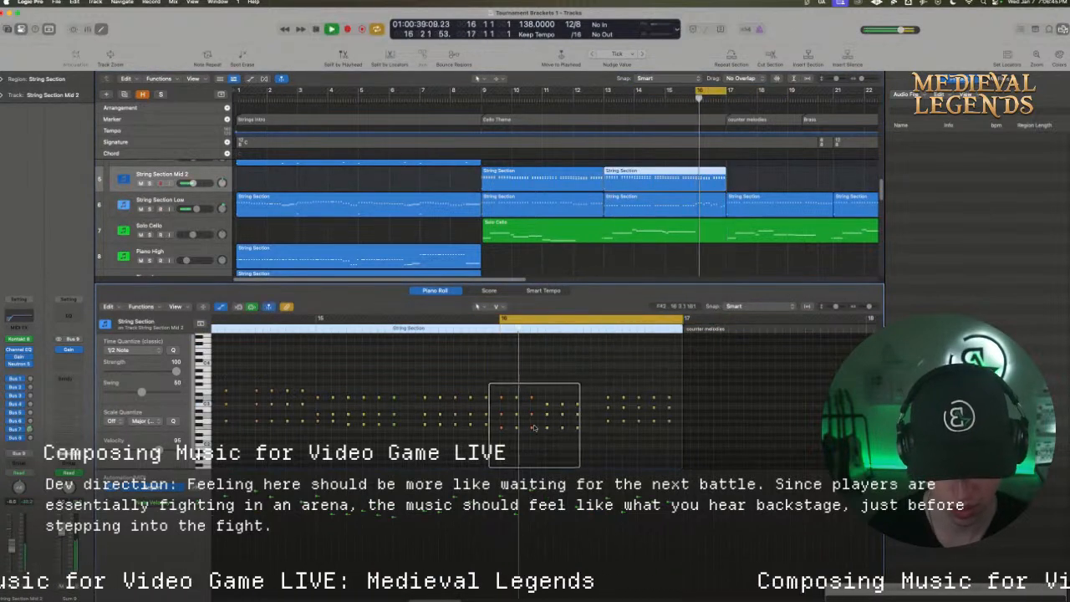
pyautogui.press('space')
pyautogui.moveTo(498, 432); pyautogui.dragTo(580, 427)
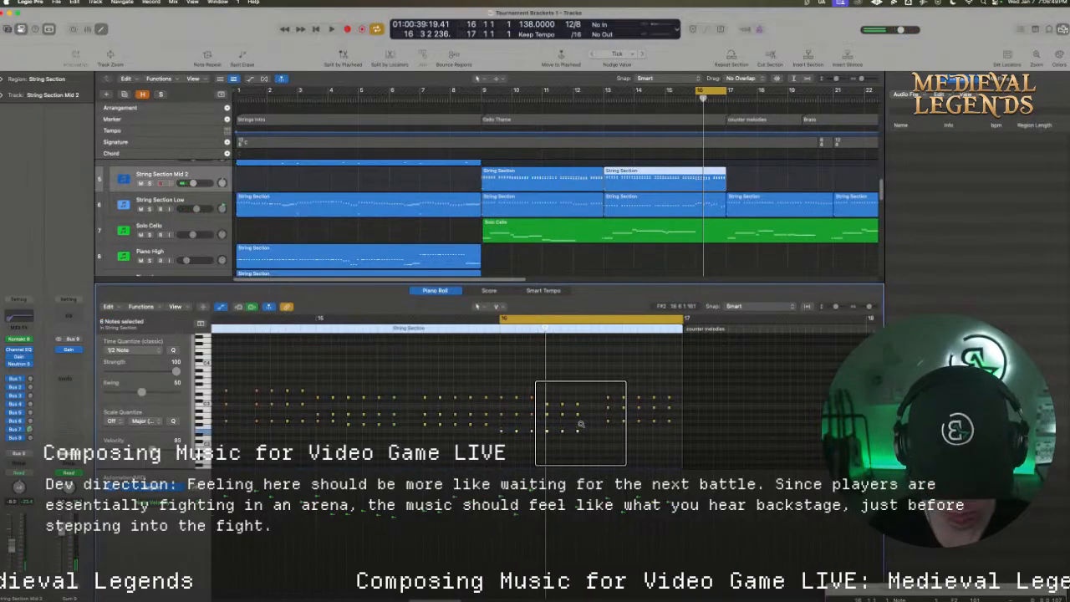
pyautogui.click(580, 424)
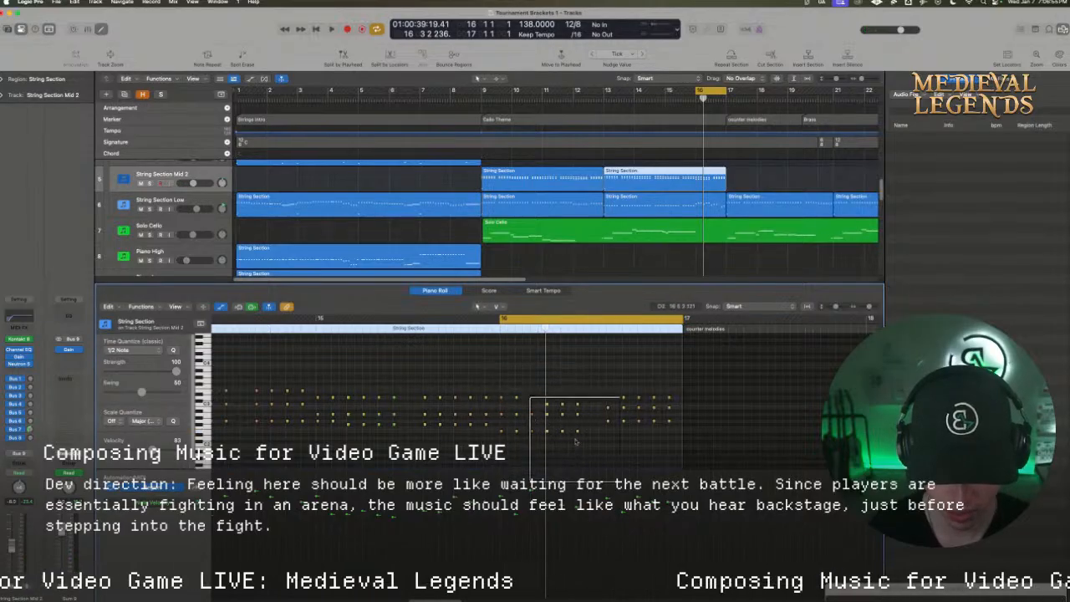
# Raise the fifteen notes of bar 16's second to sixth chords by three semitones, and play the cycled bar
pyautogui.moveTo(578, 431); pyautogui.dragTo(515, 388)
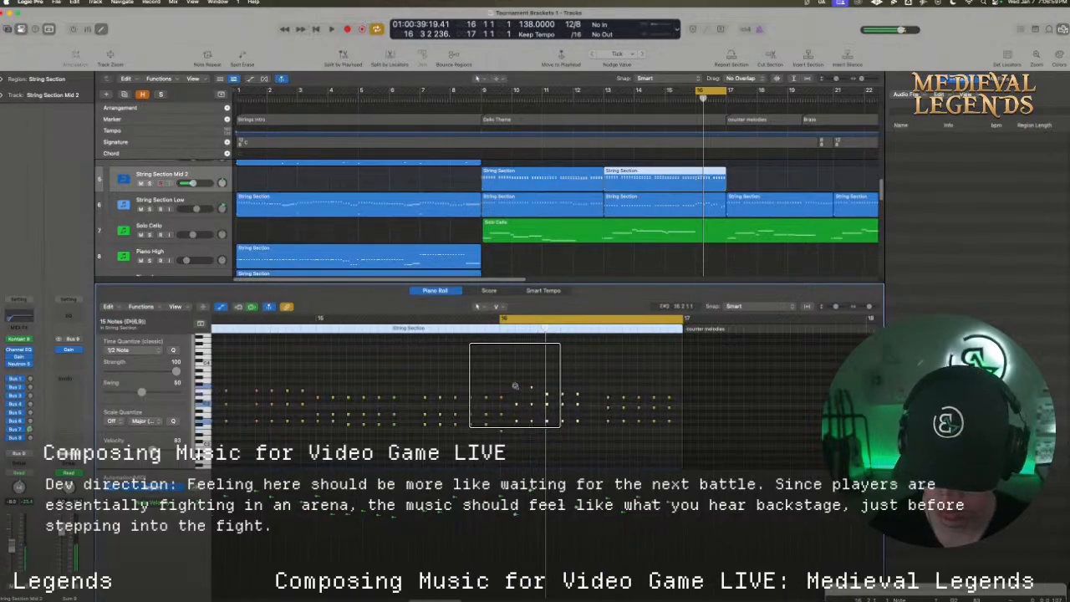
pyautogui.click(525, 440)
pyautogui.press('space')
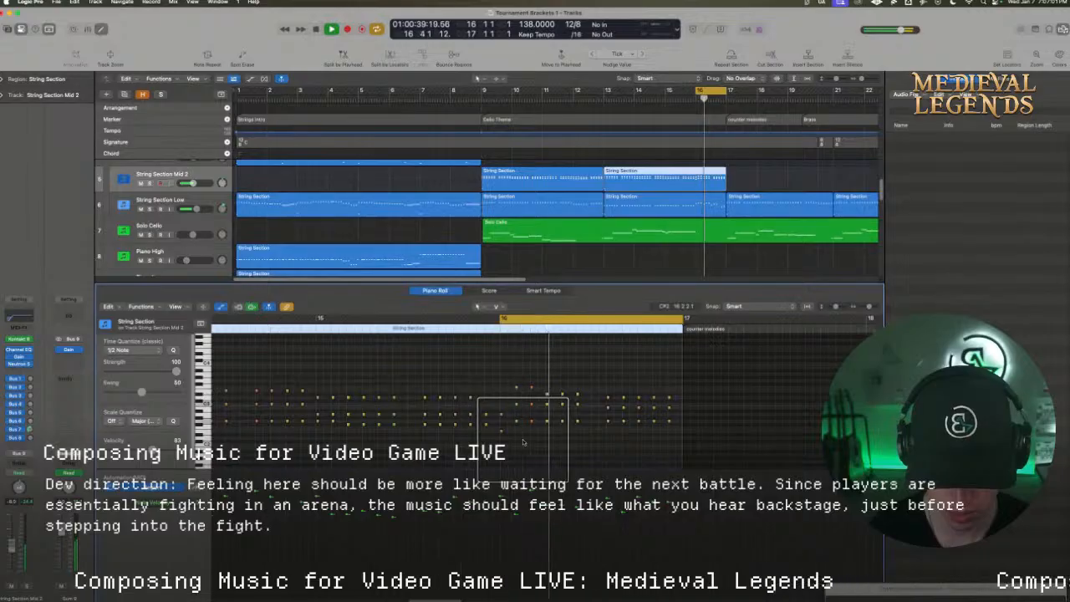
pyautogui.press('space')
pyautogui.press('space')
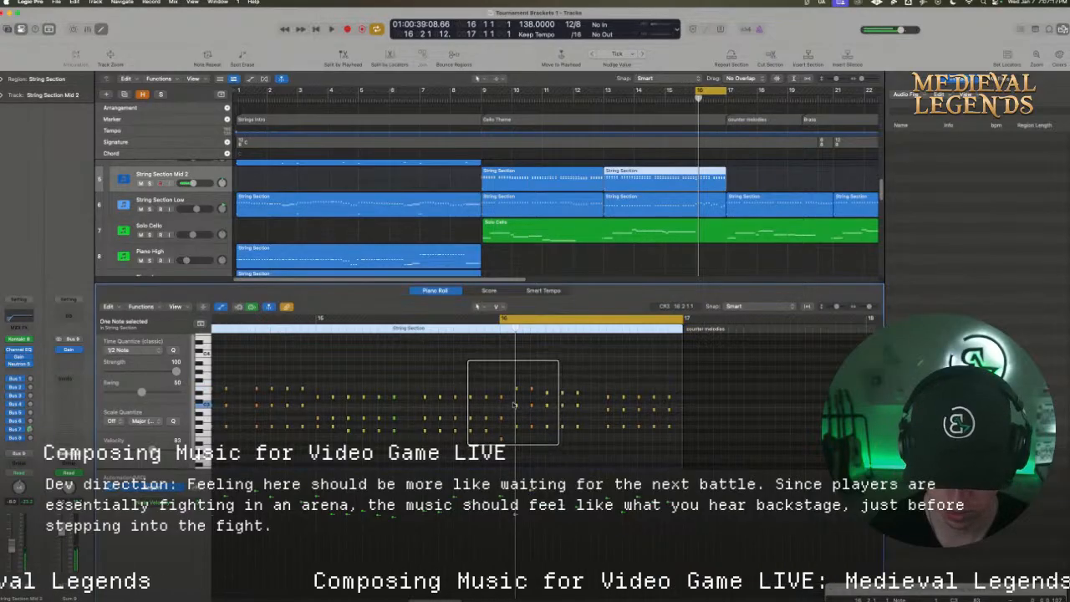
pyautogui.press('space')
# Lower bar 16's fourth to sixth chords in String Section Mid 2, placing the fifth and sixth chords higher than the fourth
pyautogui.press('space')
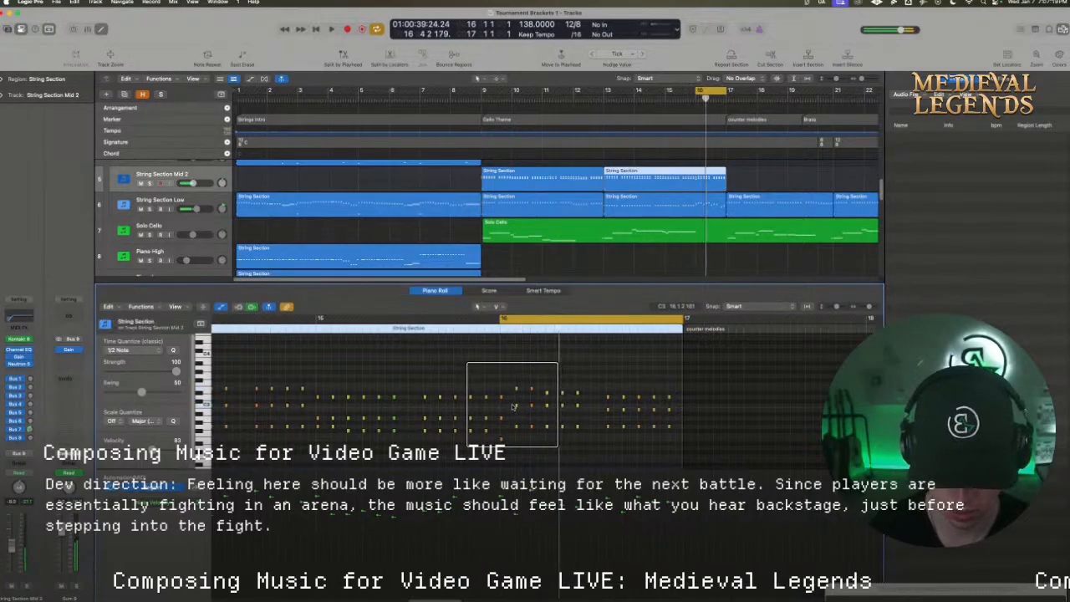
pyautogui.press('space')
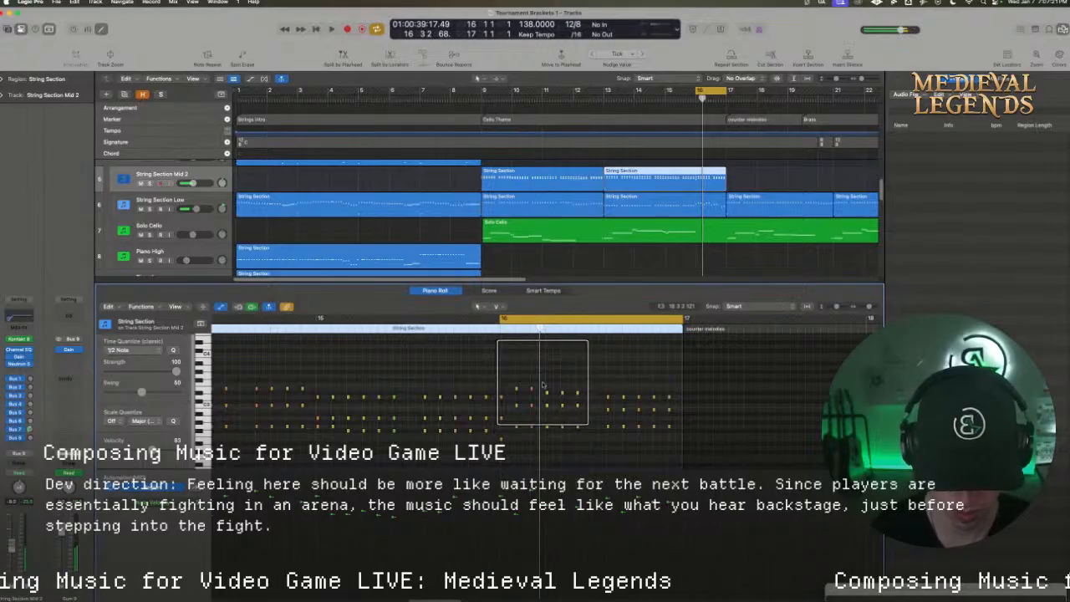
pyautogui.scroll(-1, 542, 384)
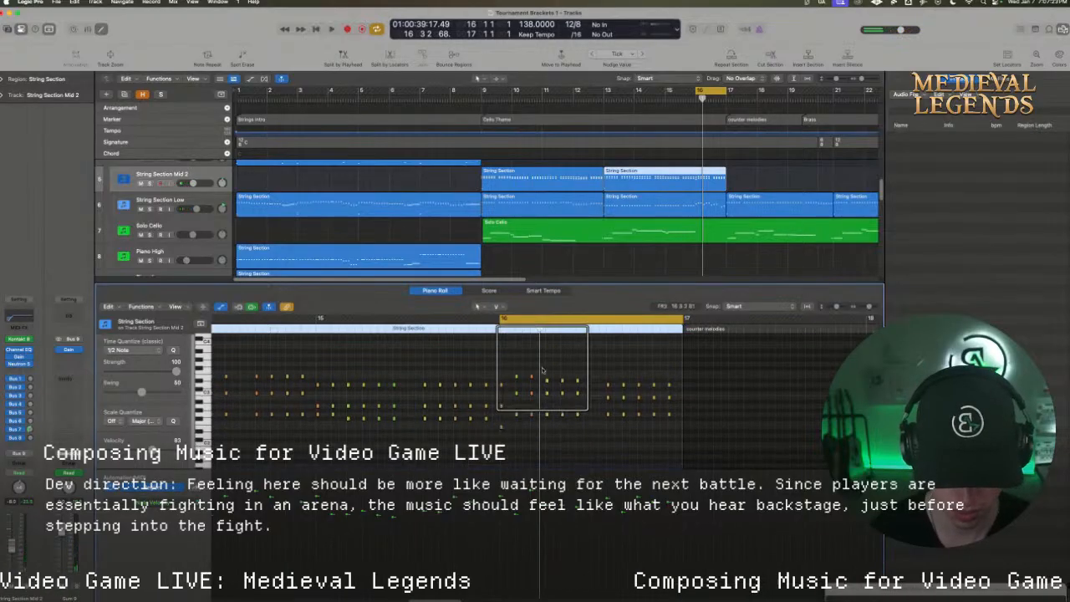
pyautogui.moveTo(538, 367)
pyautogui.mouseDown()
pyautogui.moveTo(585, 421)
pyautogui.moveTo(547, 421)
pyautogui.moveTo(550, 431)
pyautogui.mouseUp()
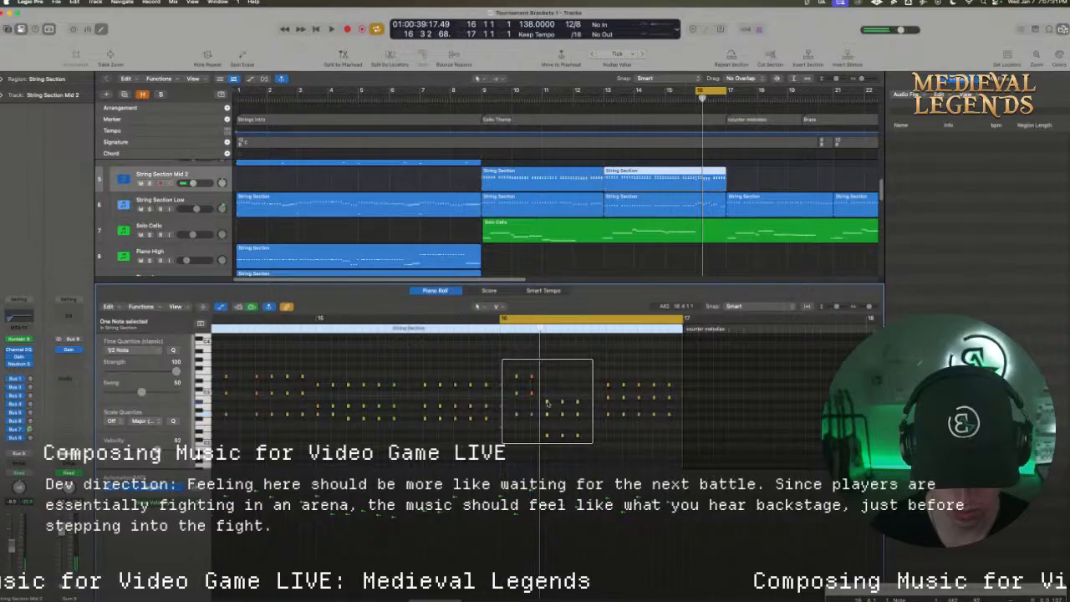
pyautogui.moveTo(547, 403); pyautogui.dragTo(552, 392)
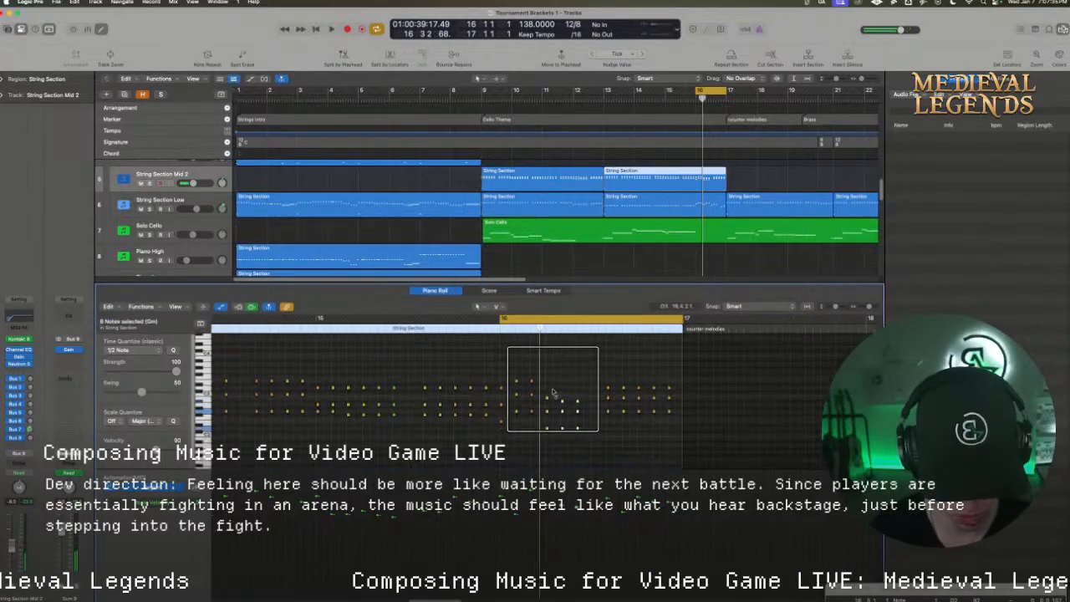
pyautogui.hotkey('alt', 'Up')
pyautogui.hotkey('alt', 'Up')
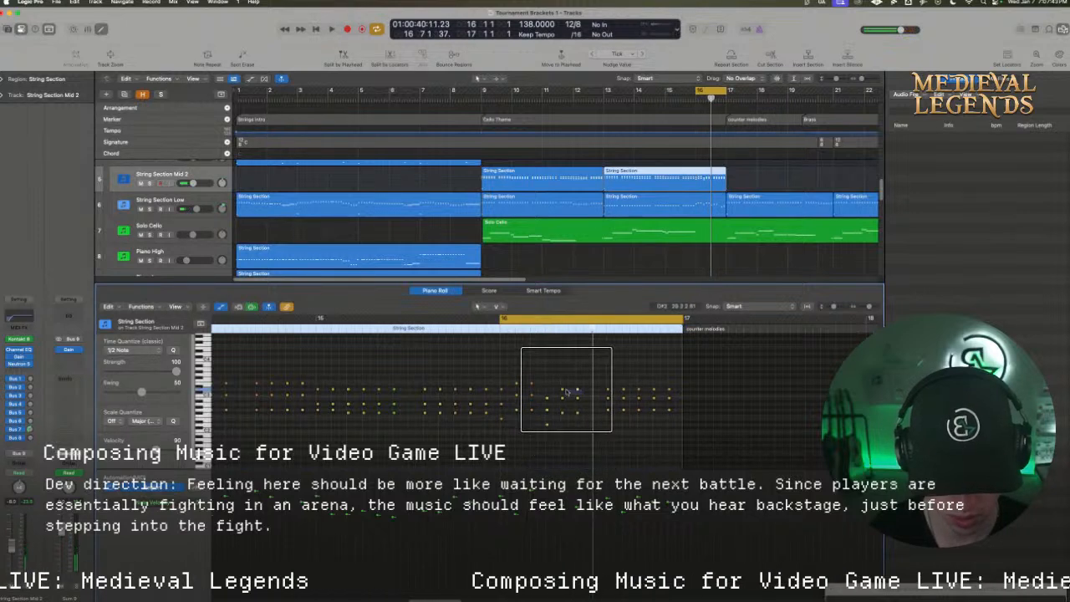
# Lower the middle note of bar 16's fifth chord, and play the cycled bar
pyautogui.click(563, 391)
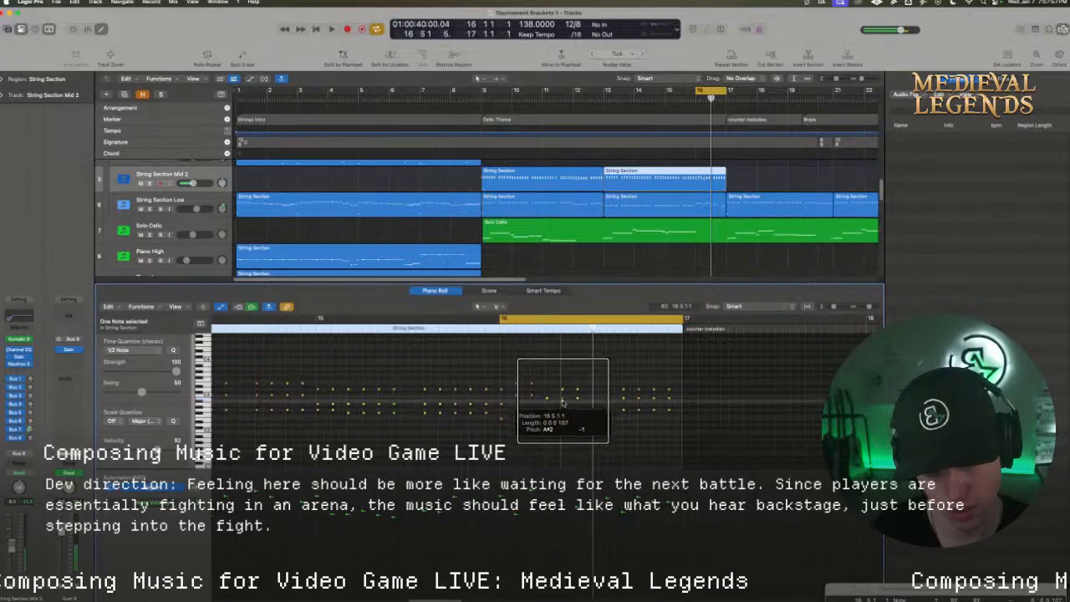
pyautogui.press('space')
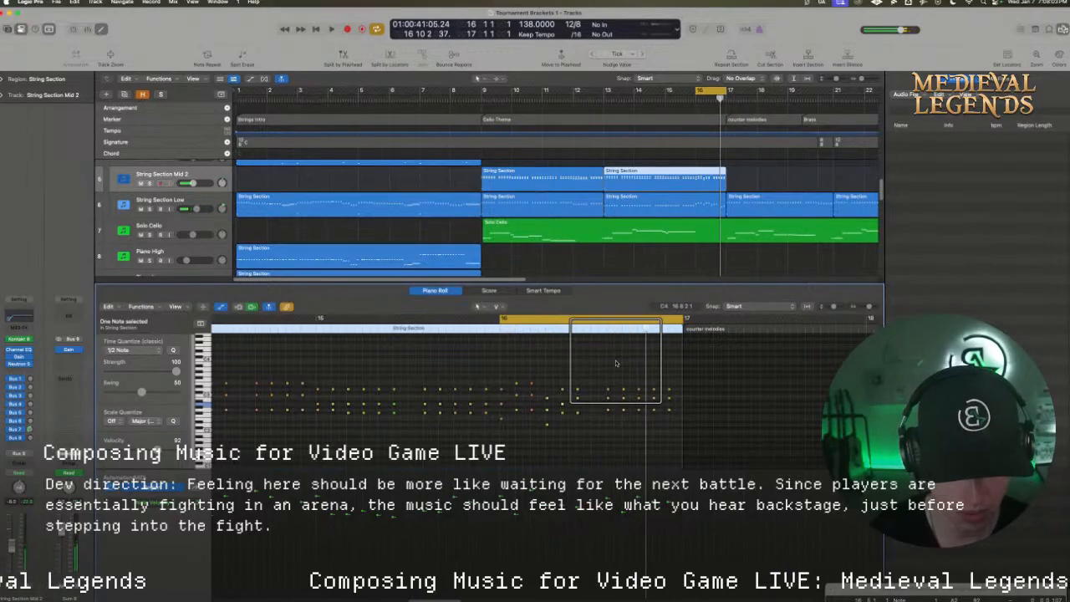
pyautogui.click(528, 320)
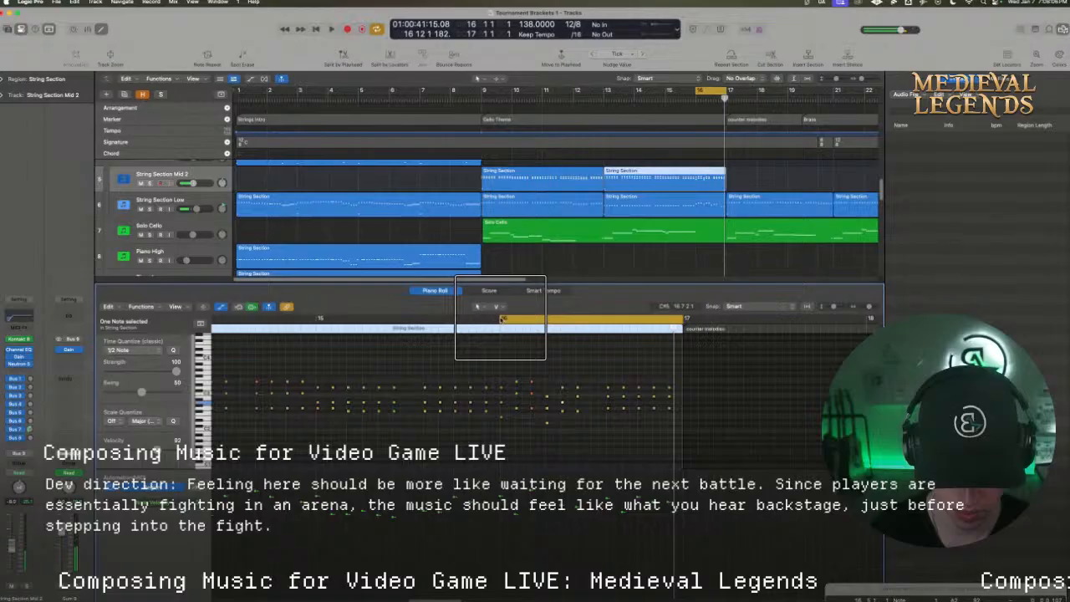
pyautogui.click(624, 369)
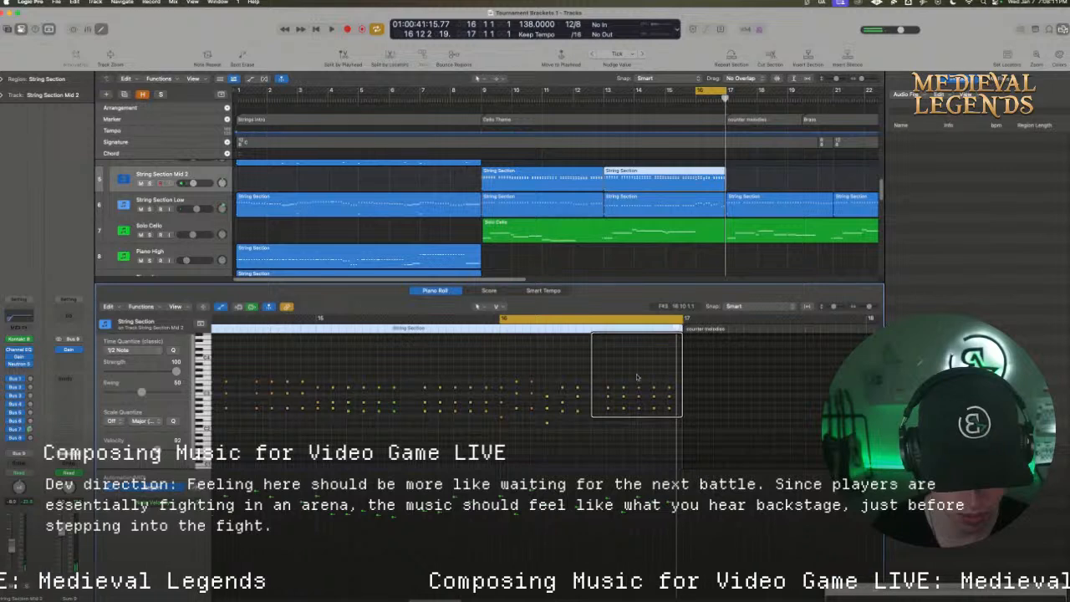
# Add a seventh chord to bar 16, check String Section Low, and lower the seventh to ninth chords to an F#2 top voice
pyautogui.moveTo(620, 417); pyautogui.dragTo(591, 414)
pyautogui.click(599, 418)
pyautogui.click(681, 204)
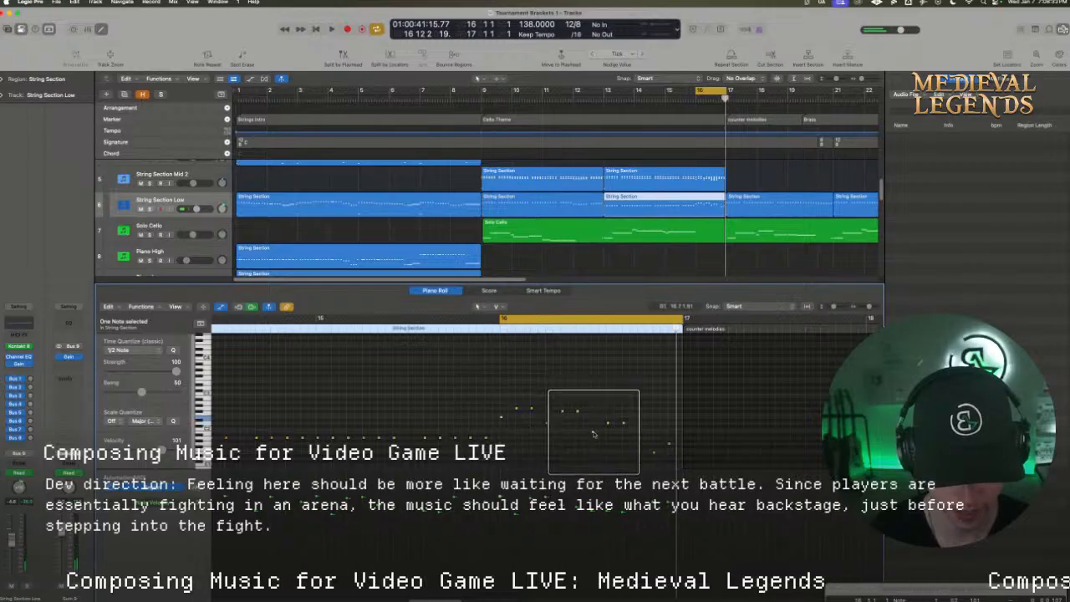
pyautogui.click(672, 176)
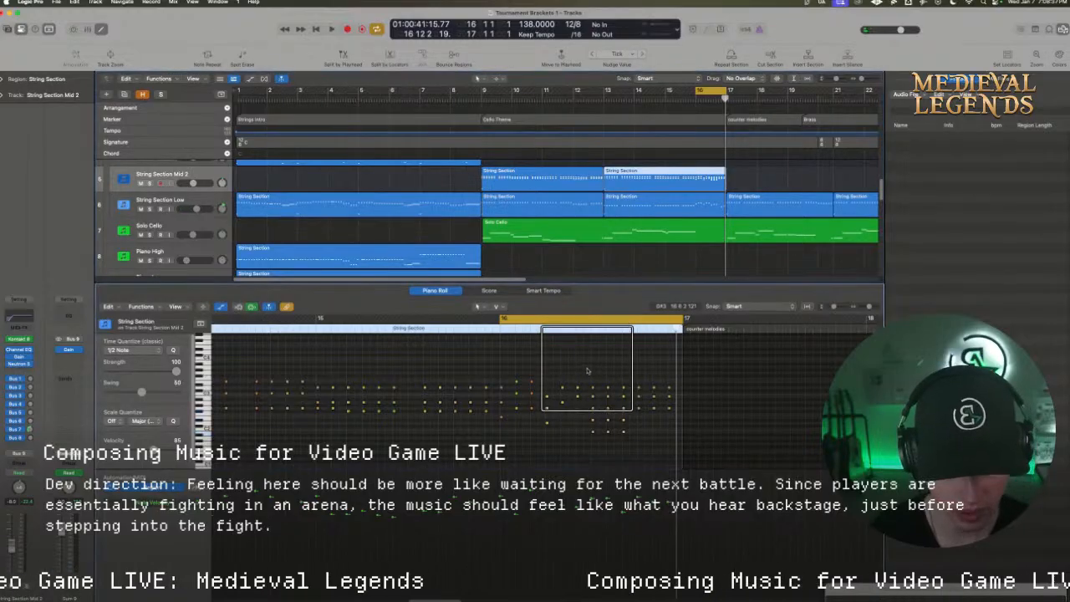
pyautogui.moveTo(586, 368); pyautogui.dragTo(630, 409)
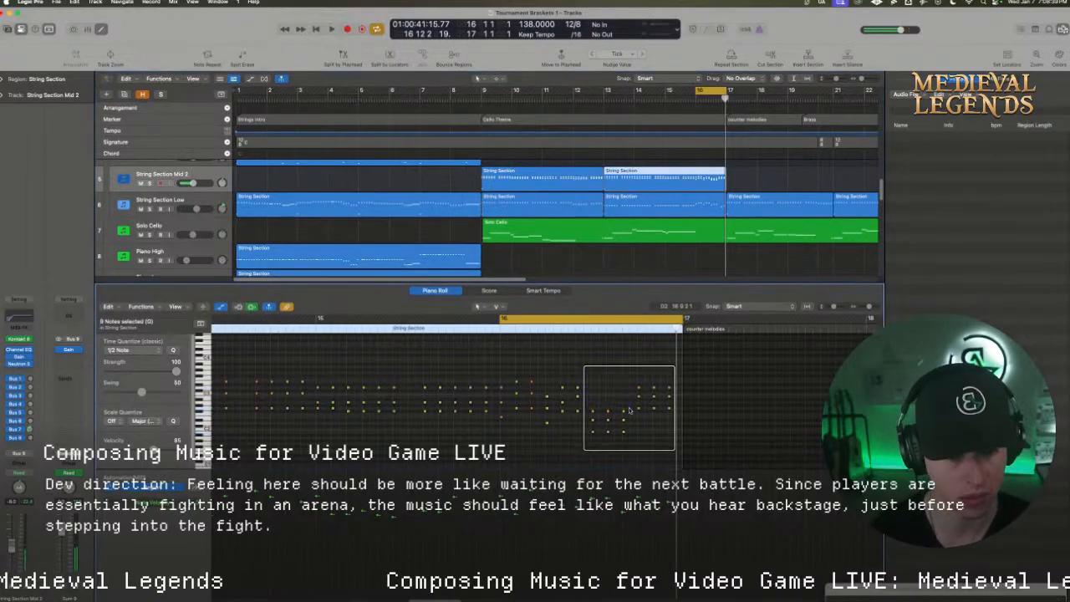
# Lower the middle voice of bar 16's seventh to ninth chords by one semitone
pyautogui.moveTo(832, 307); pyautogui.dragTo(868, 307)
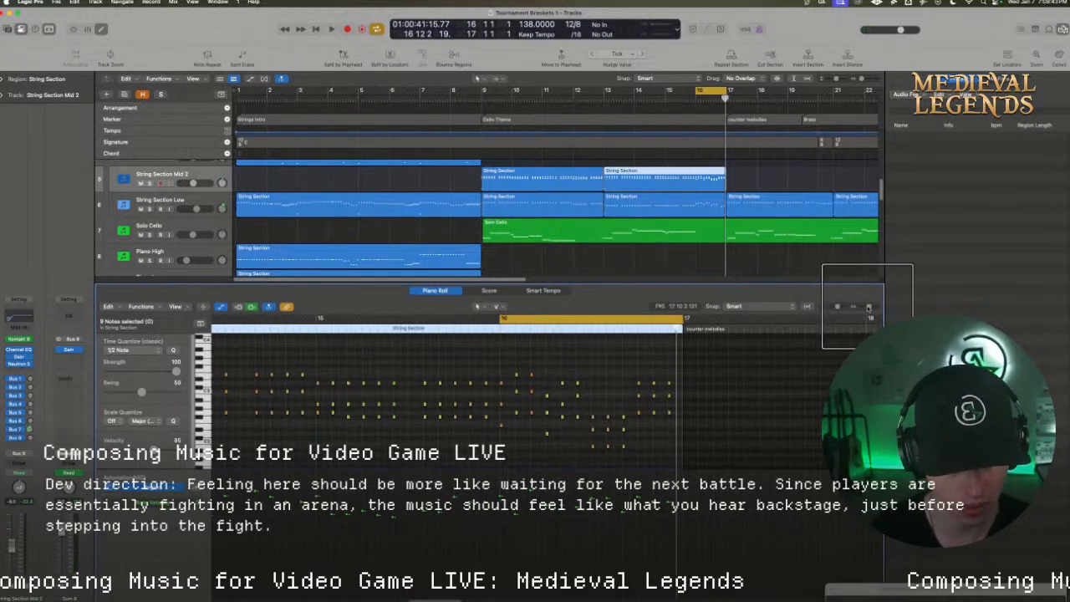
pyautogui.click(564, 435)
pyautogui.moveTo(594, 434); pyautogui.dragTo(527, 429)
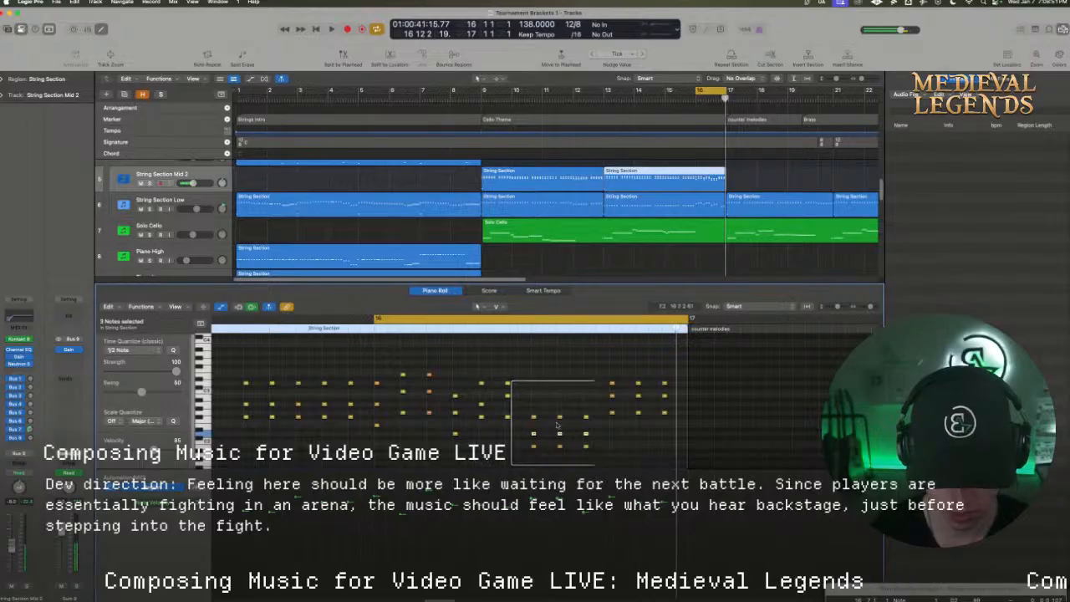
# Raise the lower voices of bar 16's eighth and ninth chords by three semitones, with top notes on G2 and A2
pyautogui.click(629, 422)
pyautogui.moveTo(591, 419); pyautogui.dragTo(521, 420)
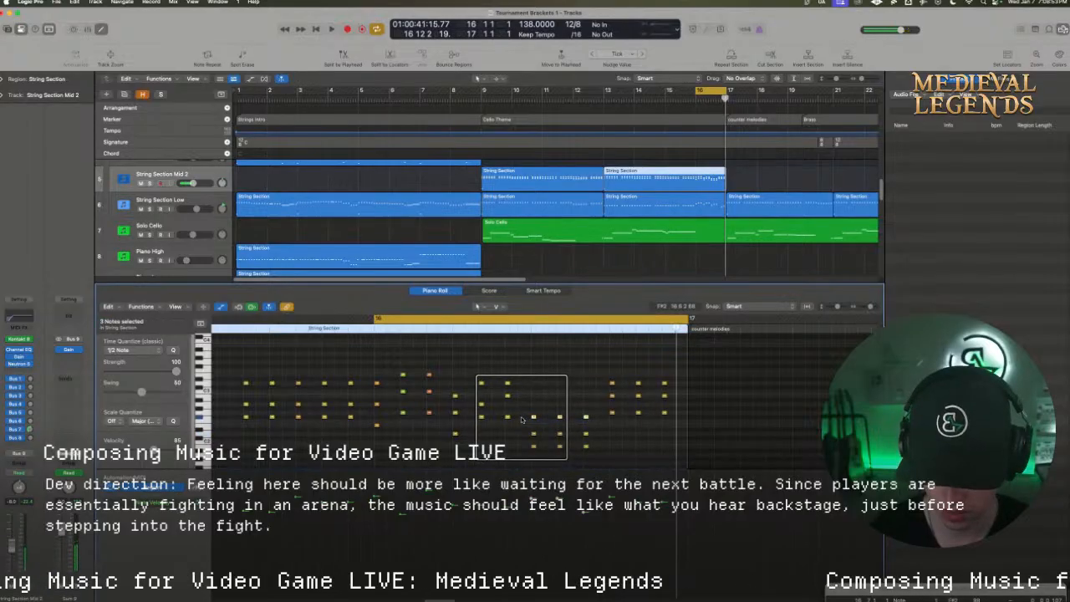
pyautogui.click(560, 417)
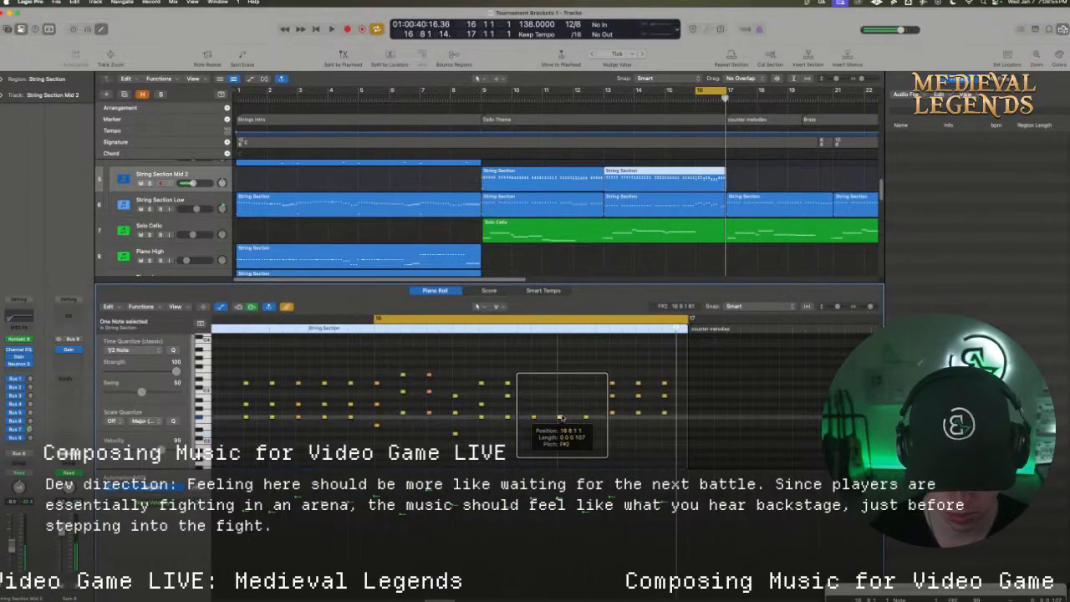
pyautogui.moveTo(560, 417); pyautogui.dragTo(585, 414)
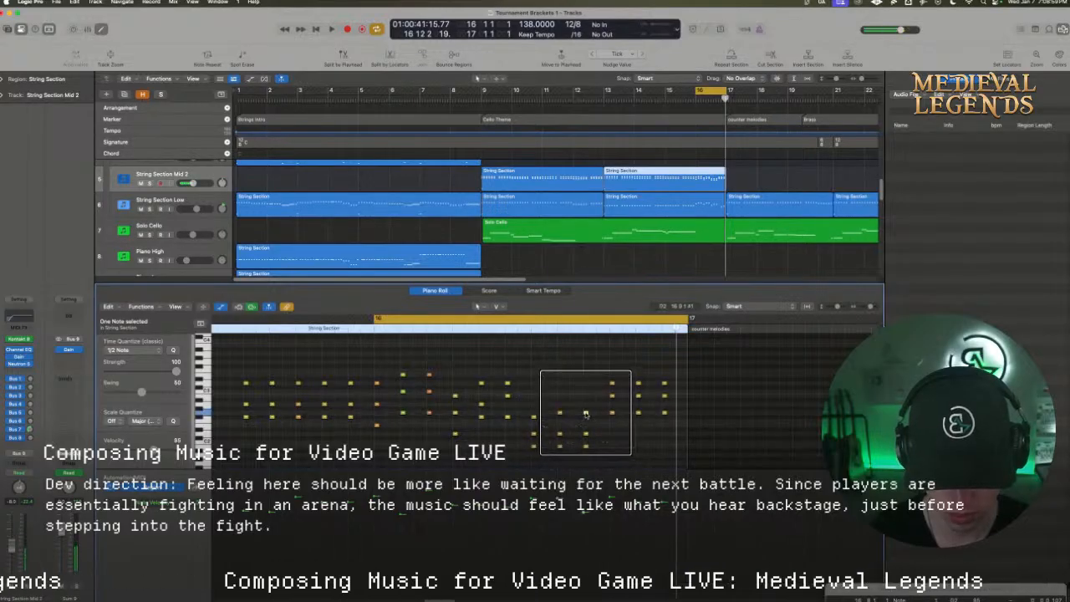
pyautogui.click(609, 449)
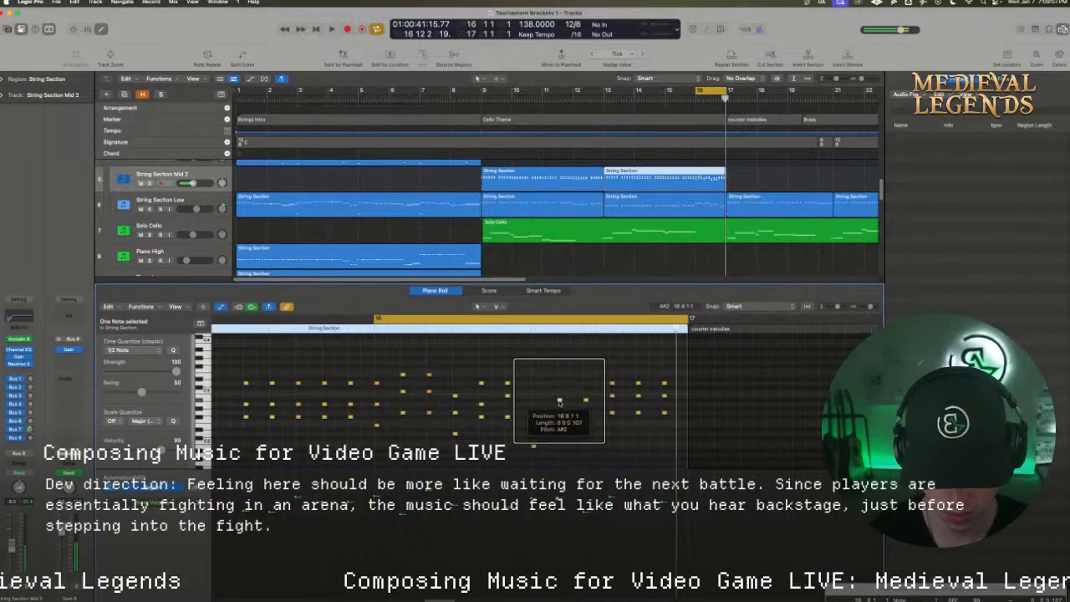
pyautogui.moveTo(559, 402); pyautogui.dragTo(562, 413)
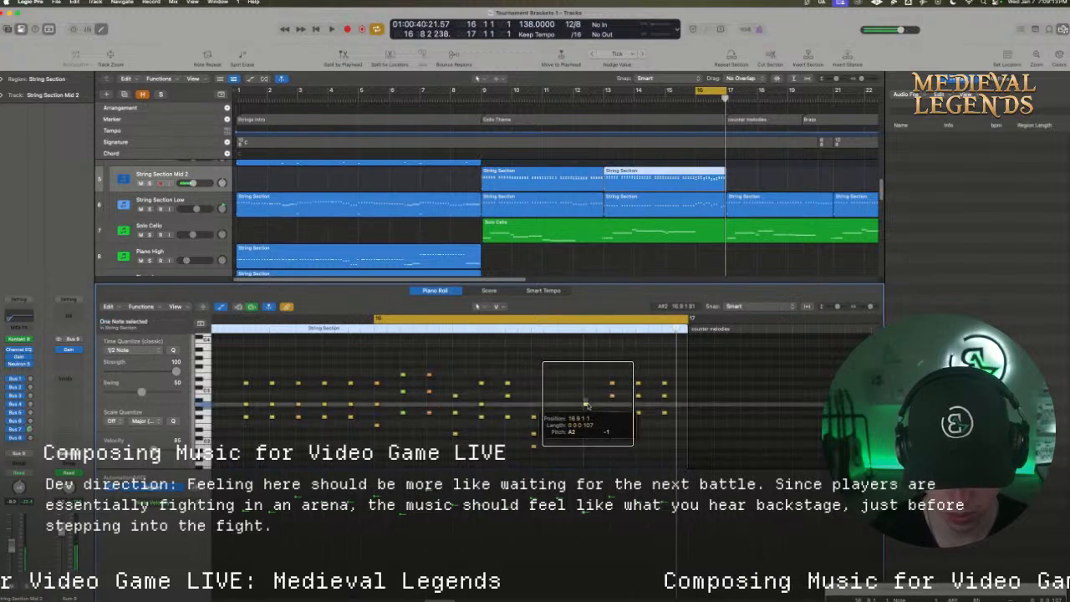
# Play the cycled bar 16 repeatedly, and lower the ninth chord's top note to G2
pyautogui.press('space')
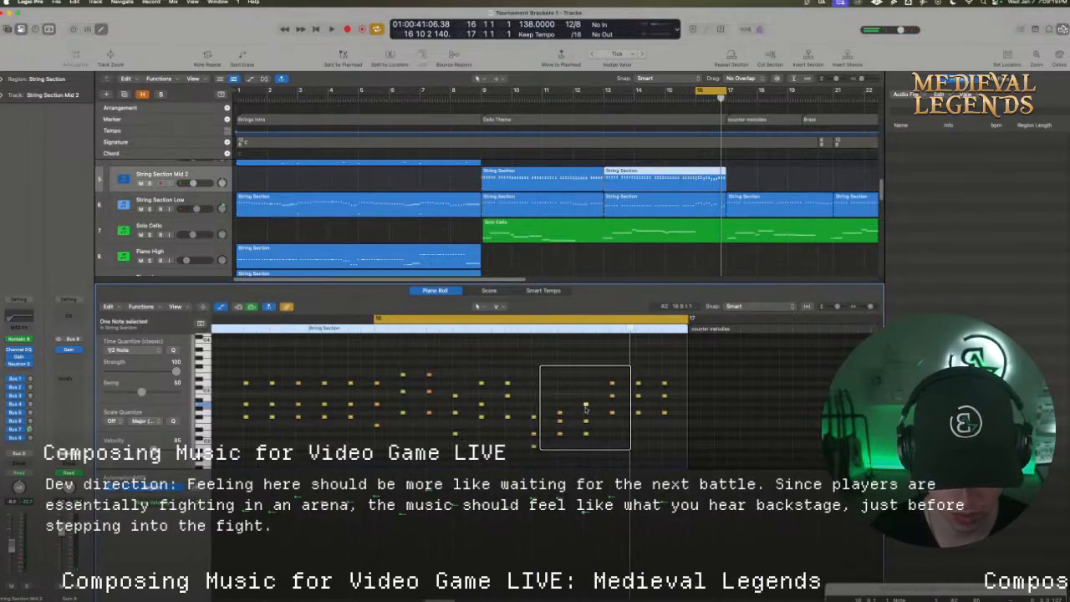
pyautogui.press('space')
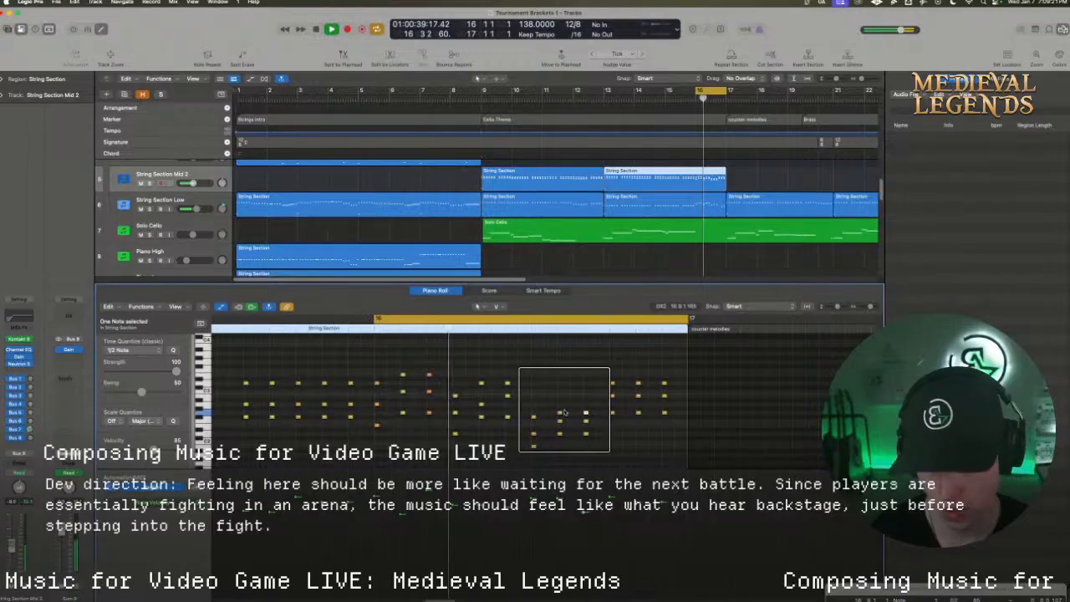
pyautogui.press('space')
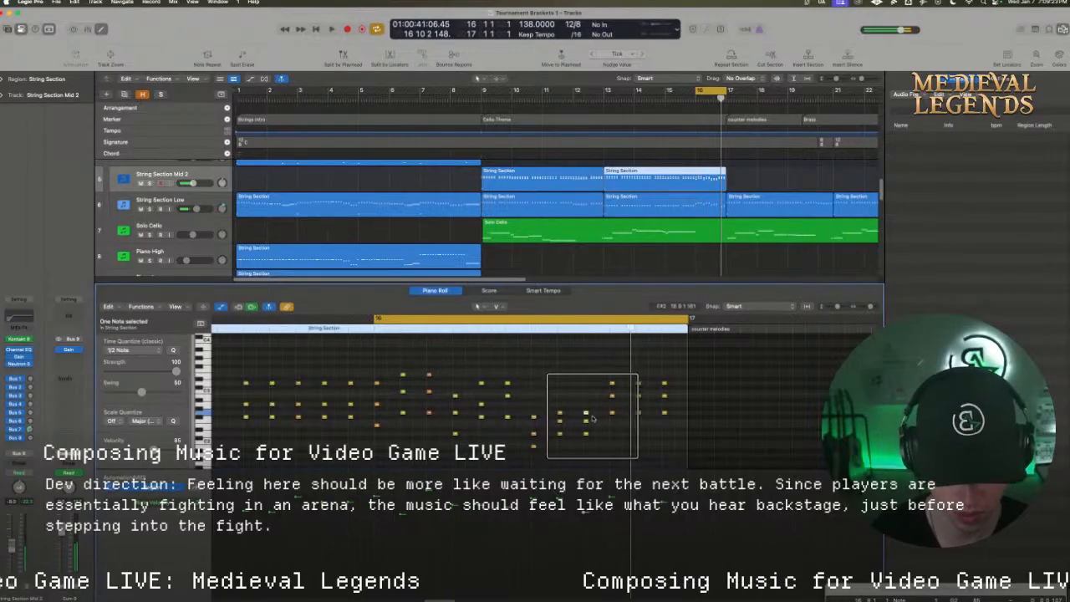
pyautogui.press('space')
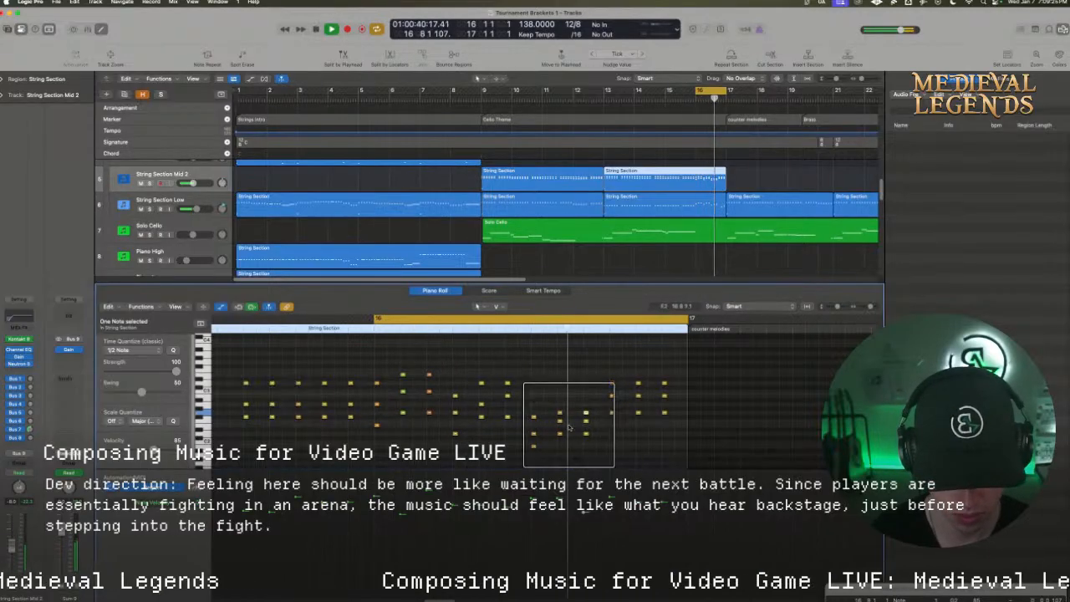
pyautogui.press('space')
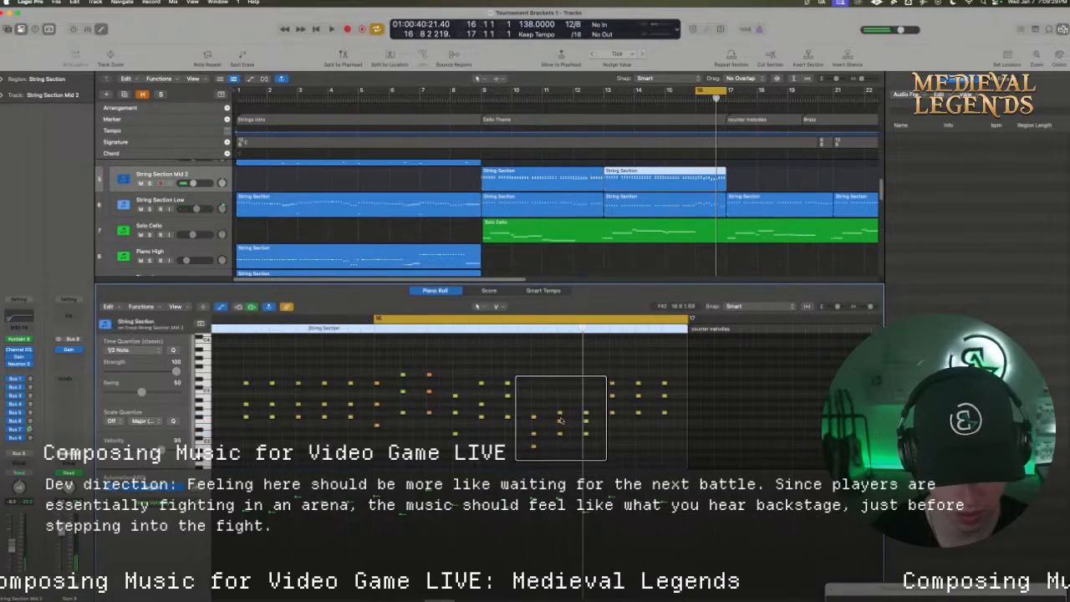
# Raise the middle notes of bar 16's eighth and ninth chords to F#2 and the ninth's top note to A2, and play the bar
pyautogui.click(560, 414)
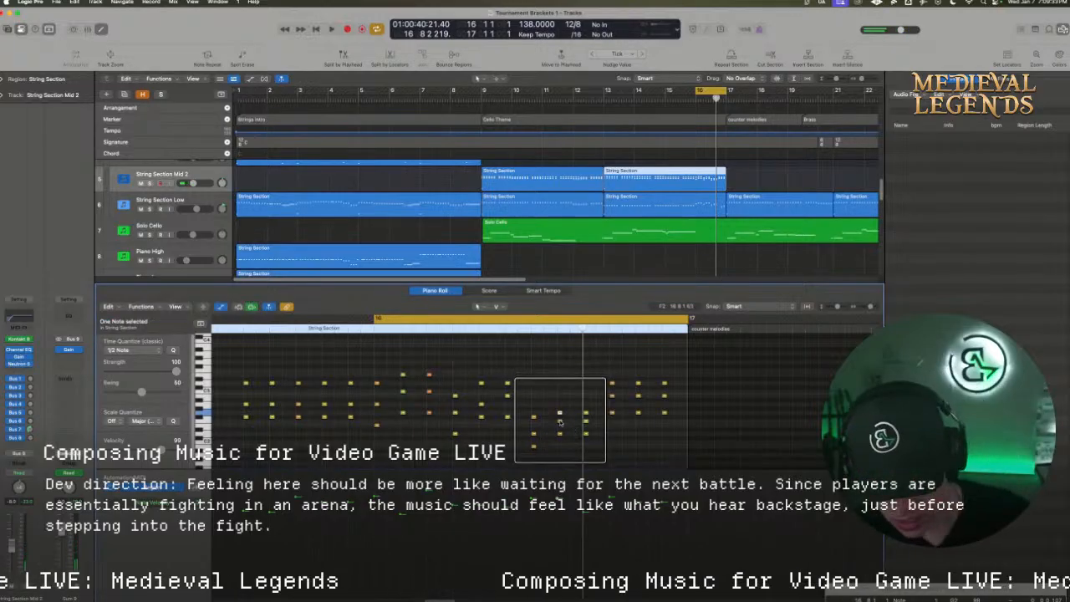
pyautogui.moveTo(560, 422); pyautogui.dragTo(560, 416)
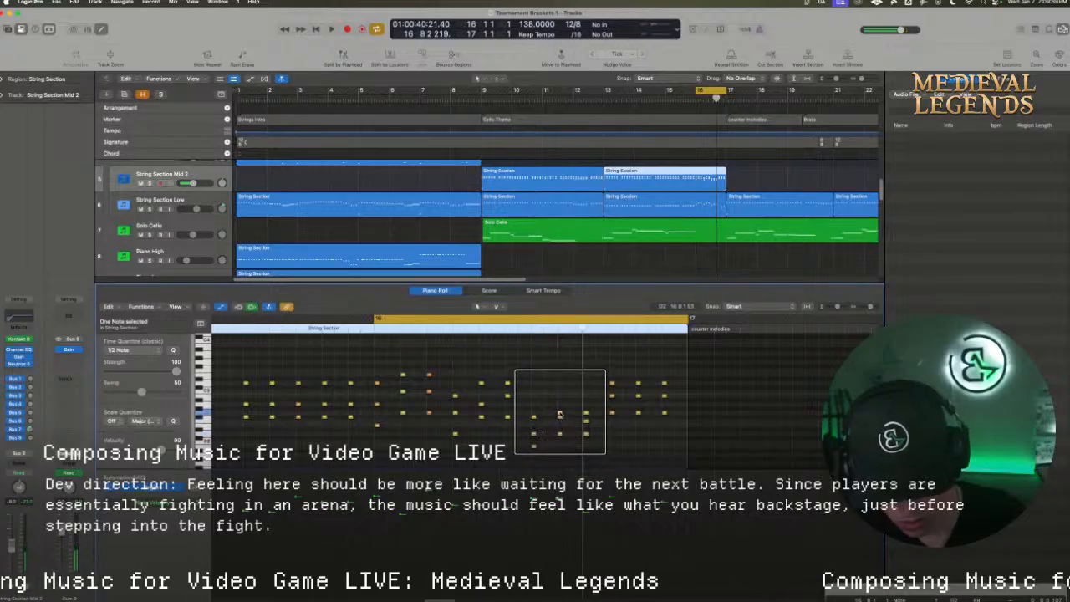
pyautogui.moveTo(560, 414); pyautogui.dragTo(586, 406)
pyautogui.press('space')
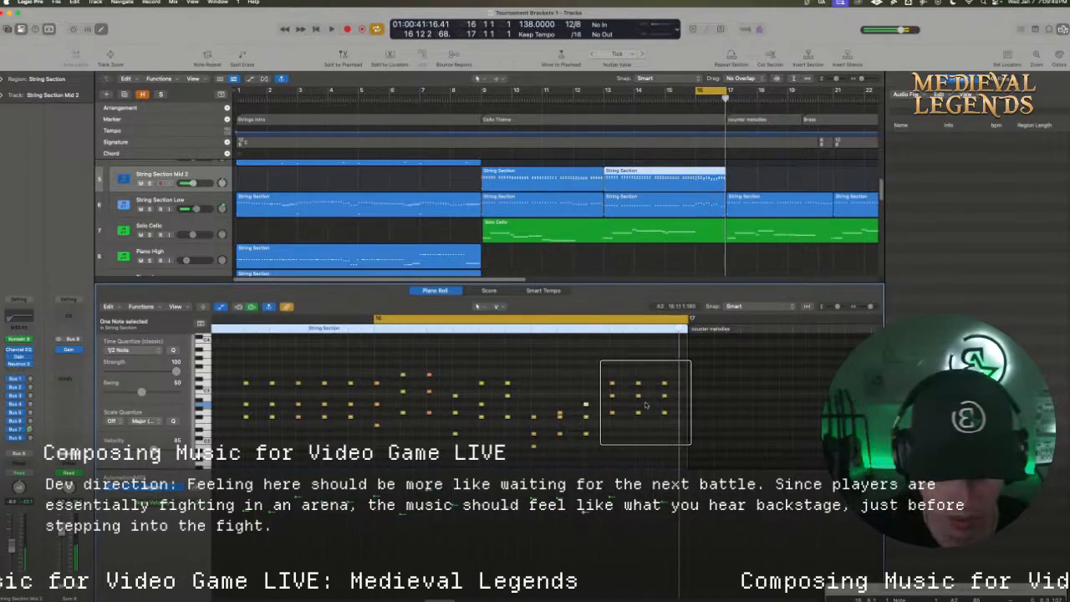
# Delete the three notes of bar 16's tenth chord
pyautogui.click(607, 367)
pyautogui.moveTo(603, 365); pyautogui.dragTo(624, 423)
pyautogui.press('BackSpace')
pyautogui.scroll(-3, 660, 437)
pyautogui.scroll(1, 661, 439)
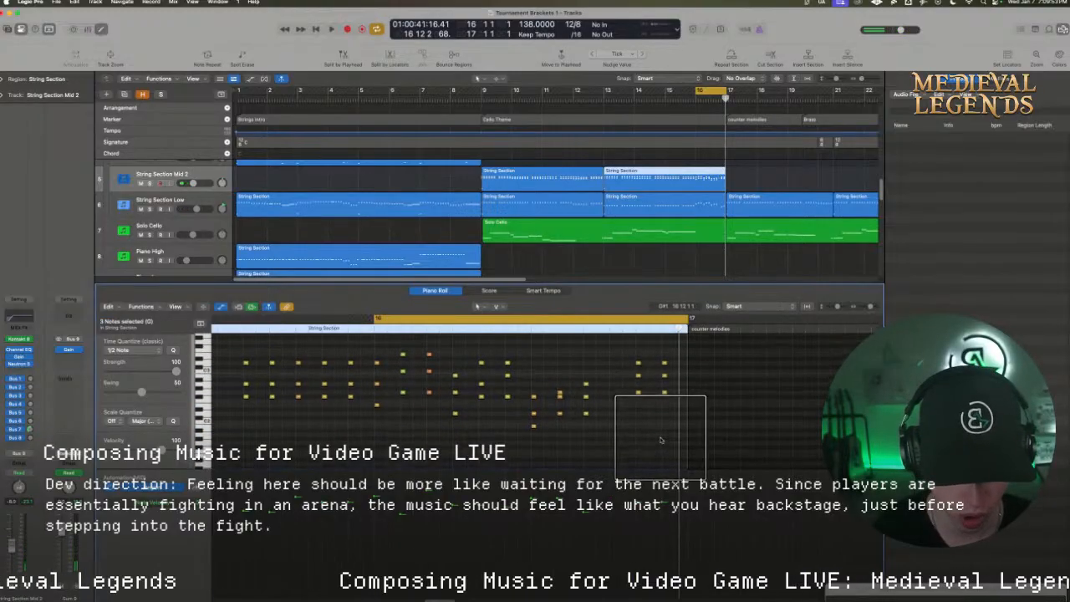
# Lower bar 16's eleventh chord by three semitones, and widen the spacing of its lower voices
pyautogui.moveTo(626, 351); pyautogui.dragTo(638, 389)
pyautogui.click(639, 373)
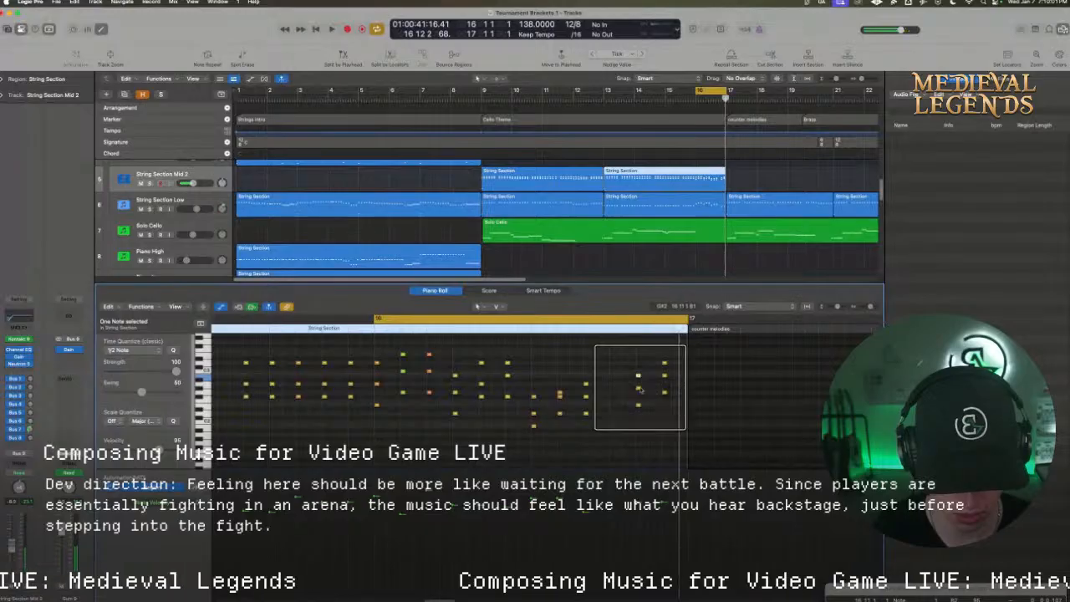
pyautogui.scroll(1, 641, 401)
pyautogui.moveTo(638, 401); pyautogui.dragTo(665, 422)
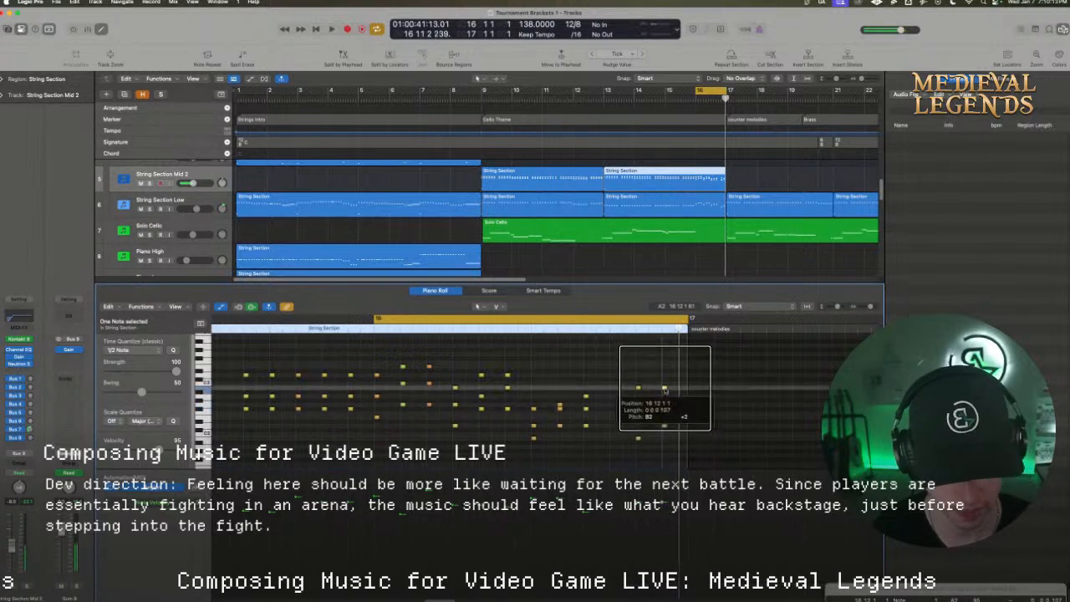
# Raise the top note of bar 16's last chord to D3, and play into bar 17 with cycling off
pyautogui.moveTo(665, 400); pyautogui.dragTo(665, 374)
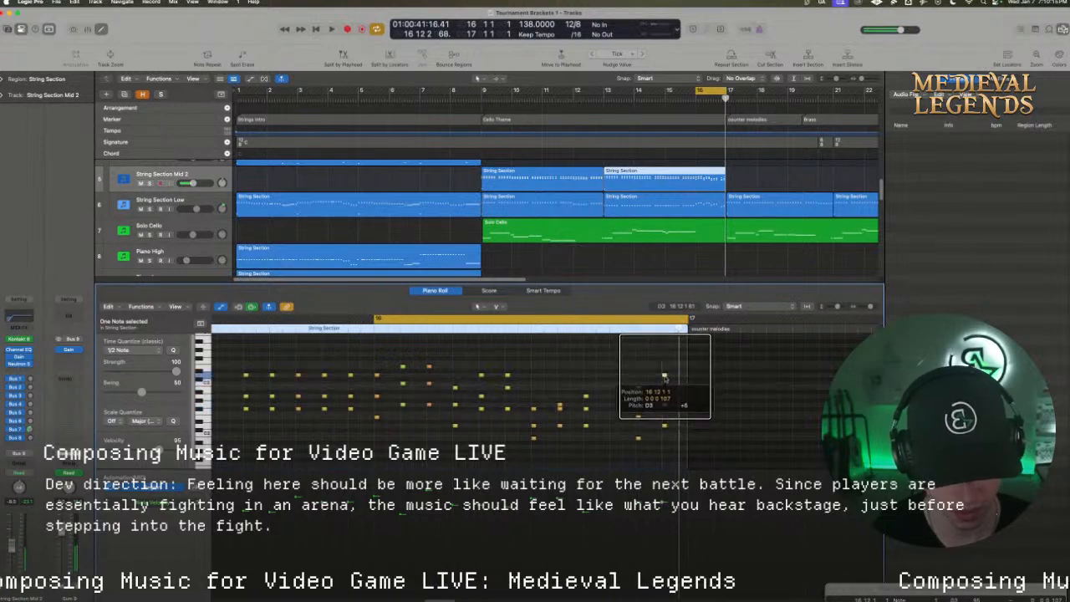
pyautogui.press('space')
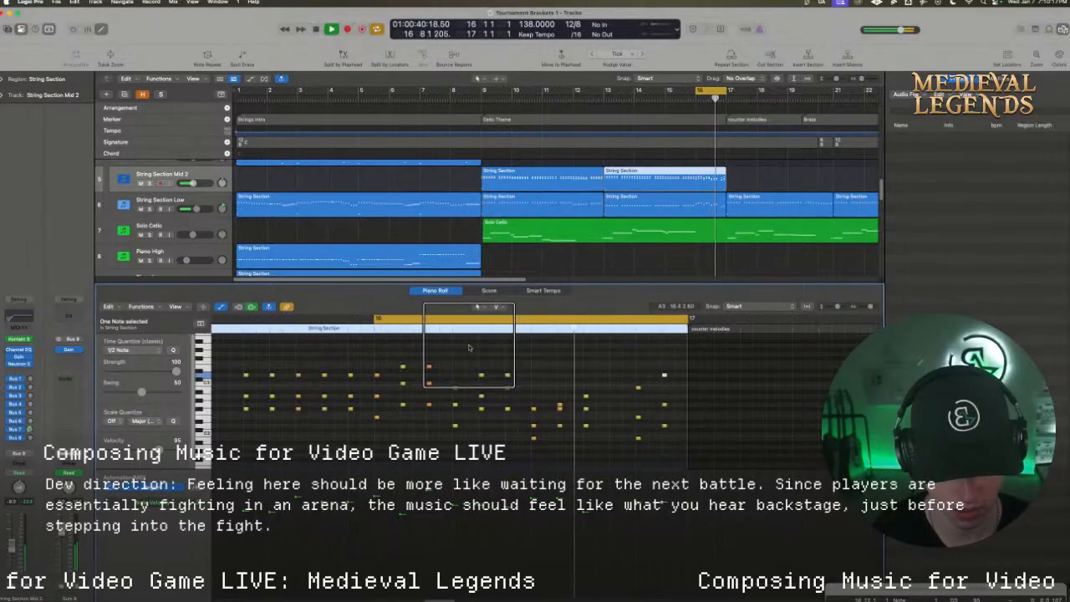
pyautogui.click(609, 321)
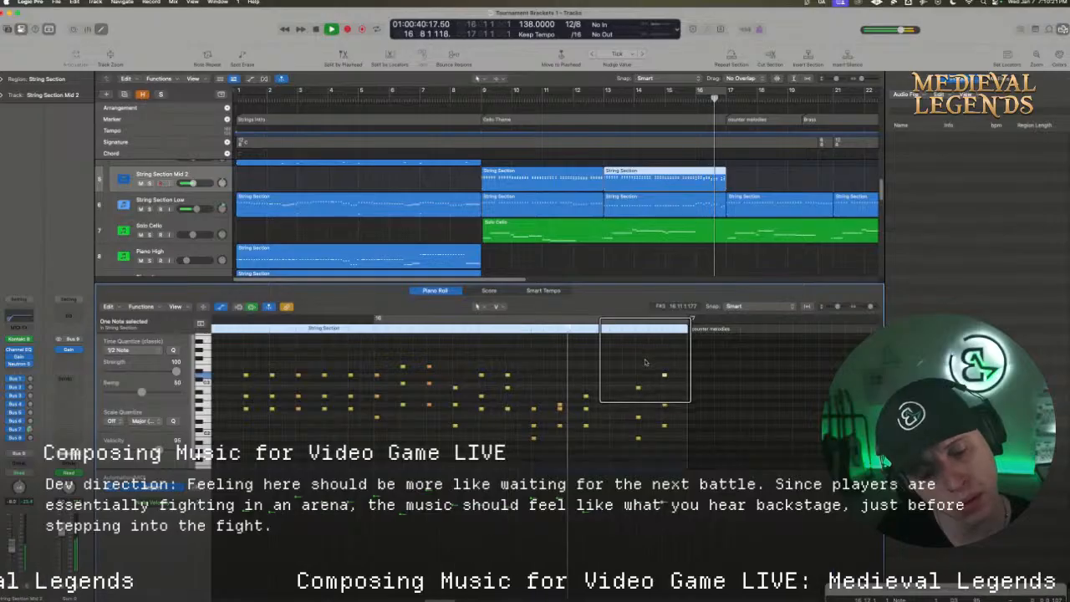
pyautogui.press('space')
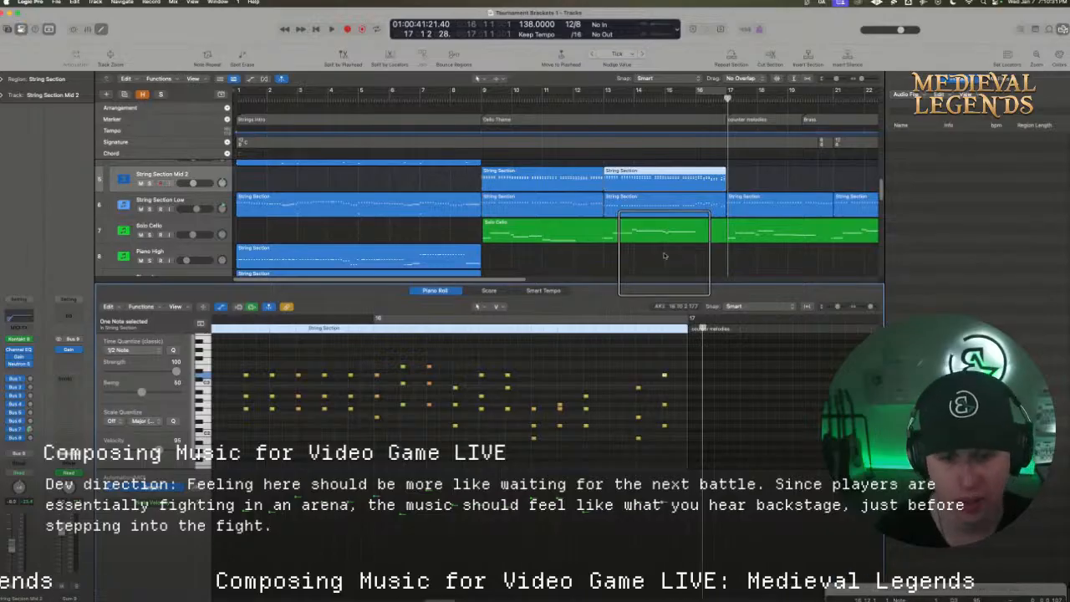
pyautogui.scroll(-2, 553, 213)
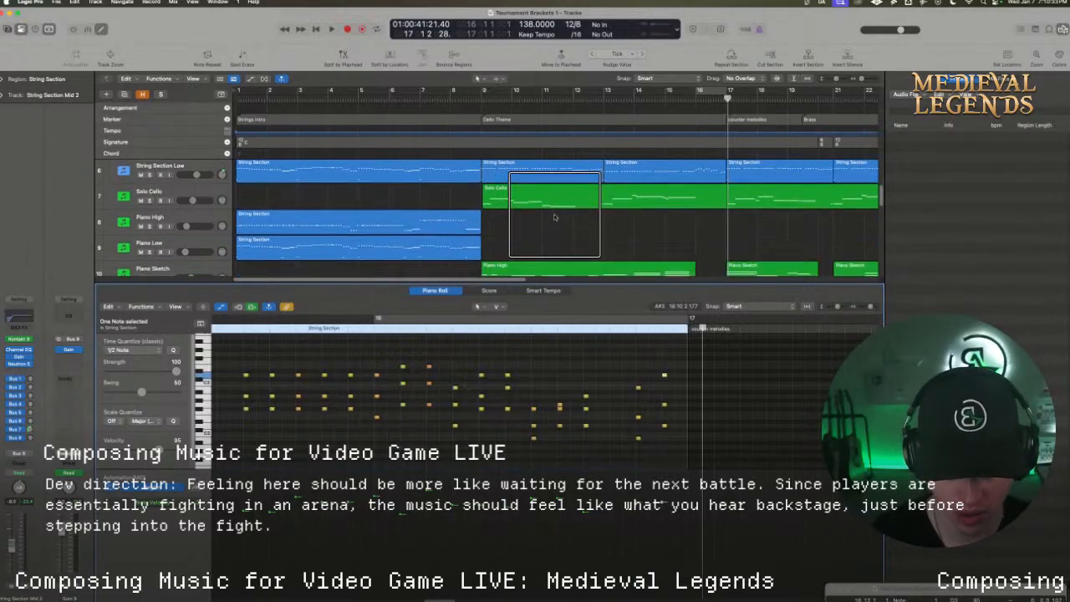
# Join the Piano Sketch track's Piano High region at bar 9 with the Piano Sketch region starting at bar 17
pyautogui.click(551, 261)
pyautogui.scroll(5, 552, 259)
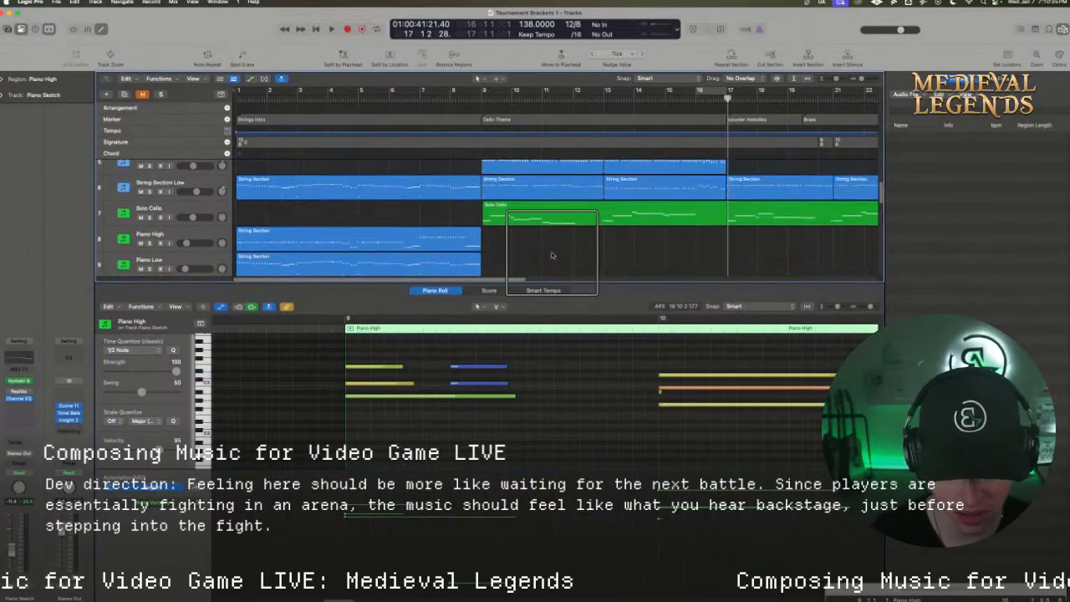
pyautogui.scroll(-6, 551, 255)
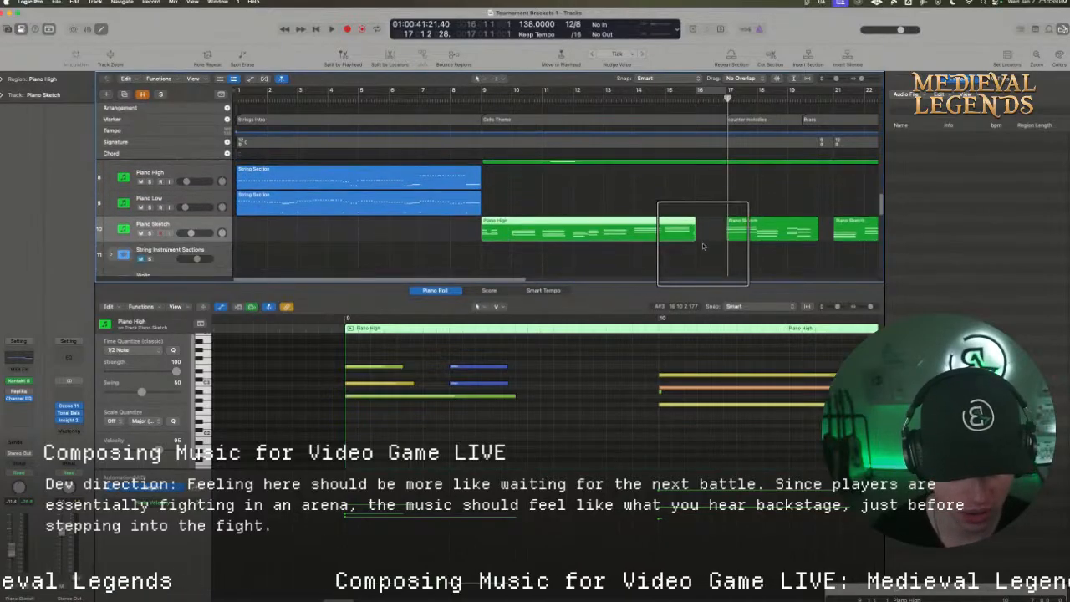
pyautogui.scroll(1, 705, 247)
pyautogui.moveTo(764, 254); pyautogui.dragTo(646, 236)
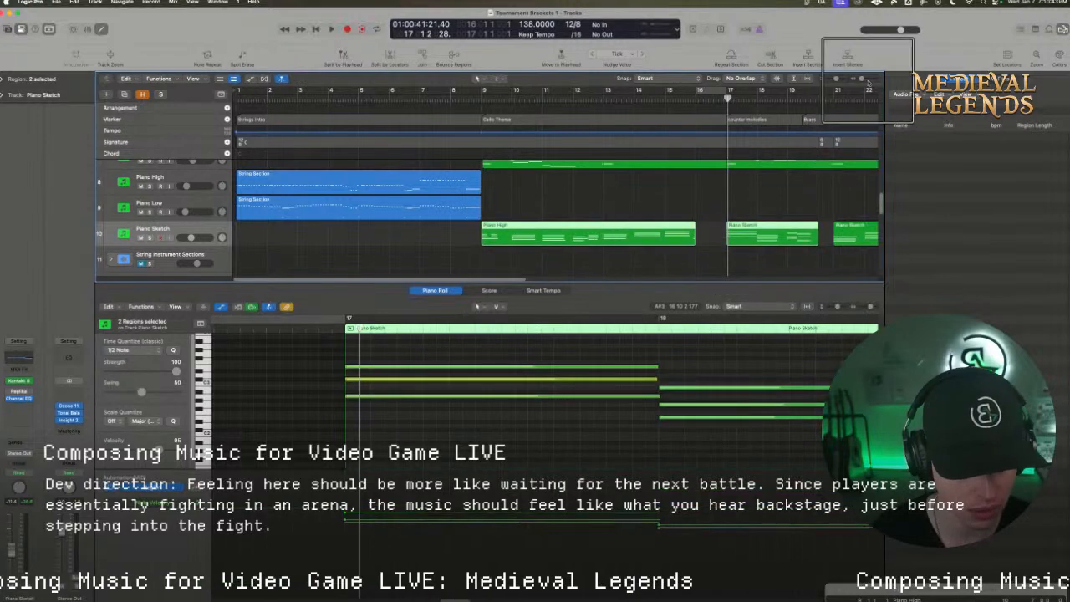
pyautogui.moveTo(864, 79); pyautogui.dragTo(860, 79)
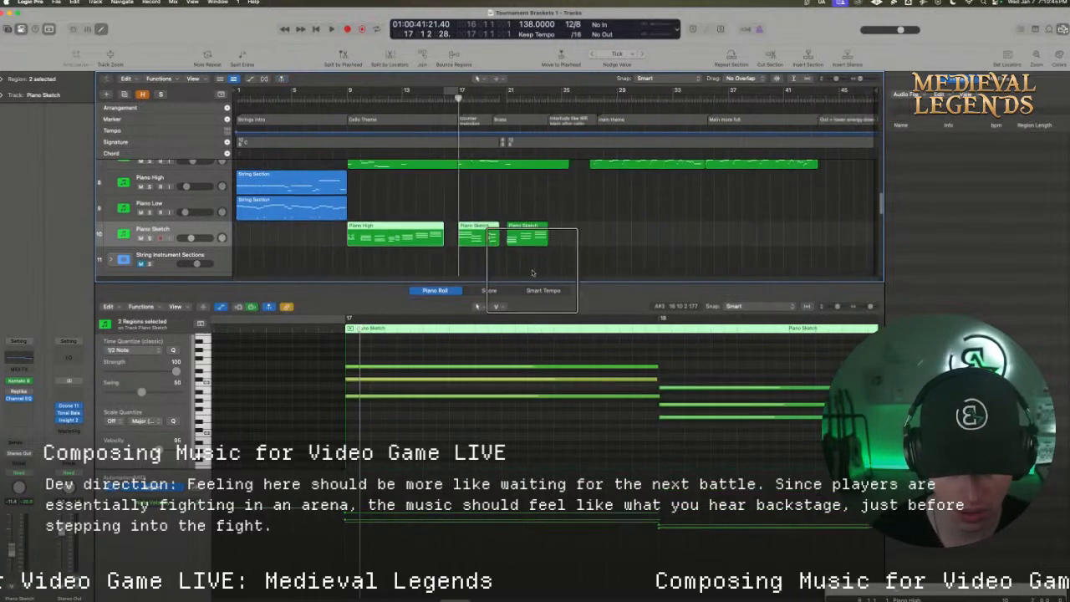
pyautogui.scroll(4, 525, 265)
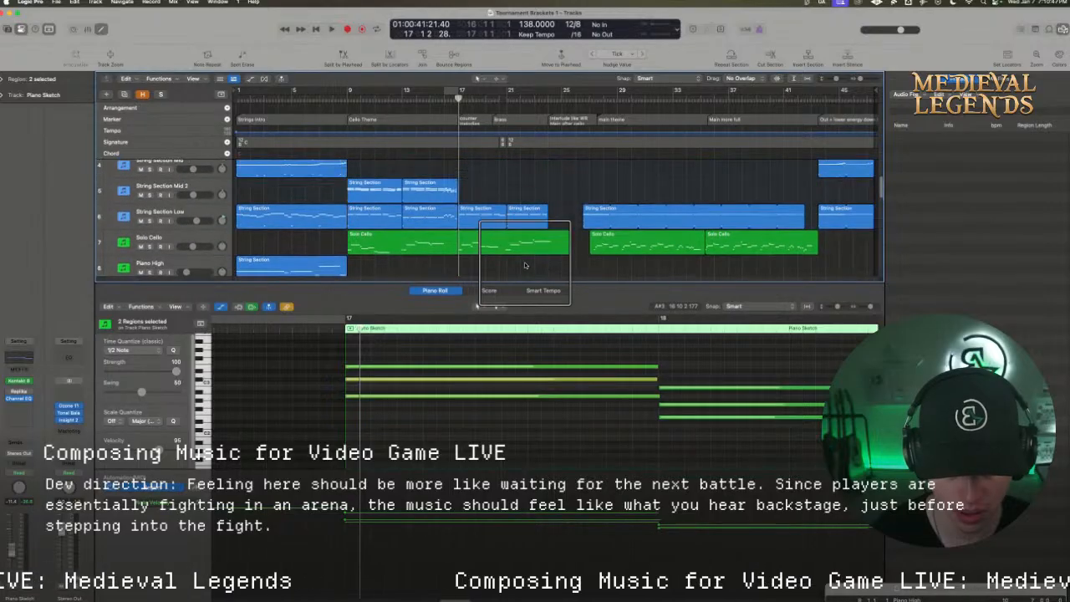
pyautogui.scroll(-2, 525, 265)
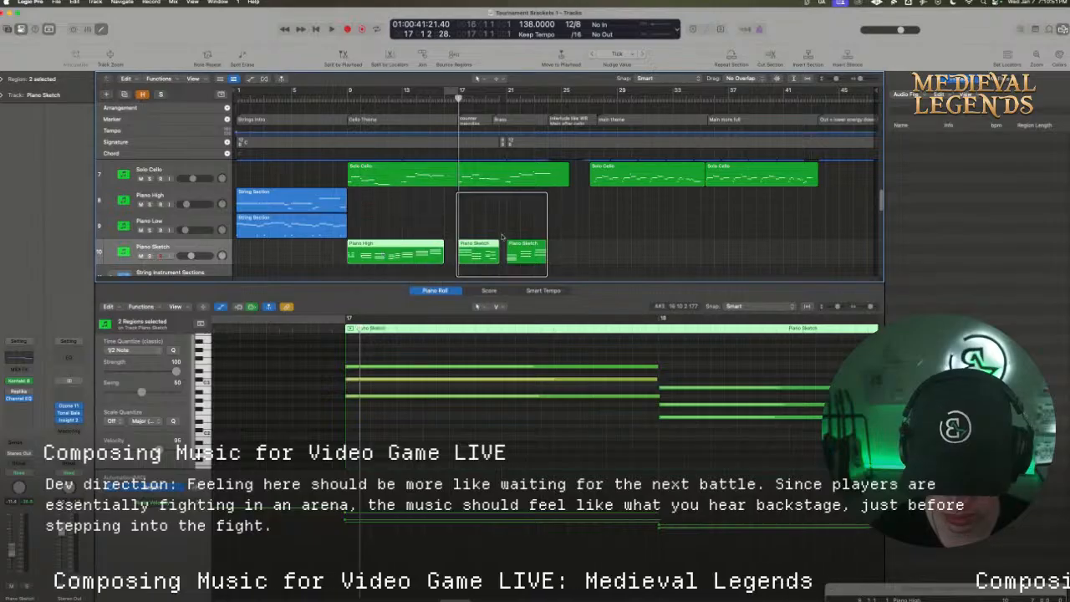
pyautogui.press('super+j')
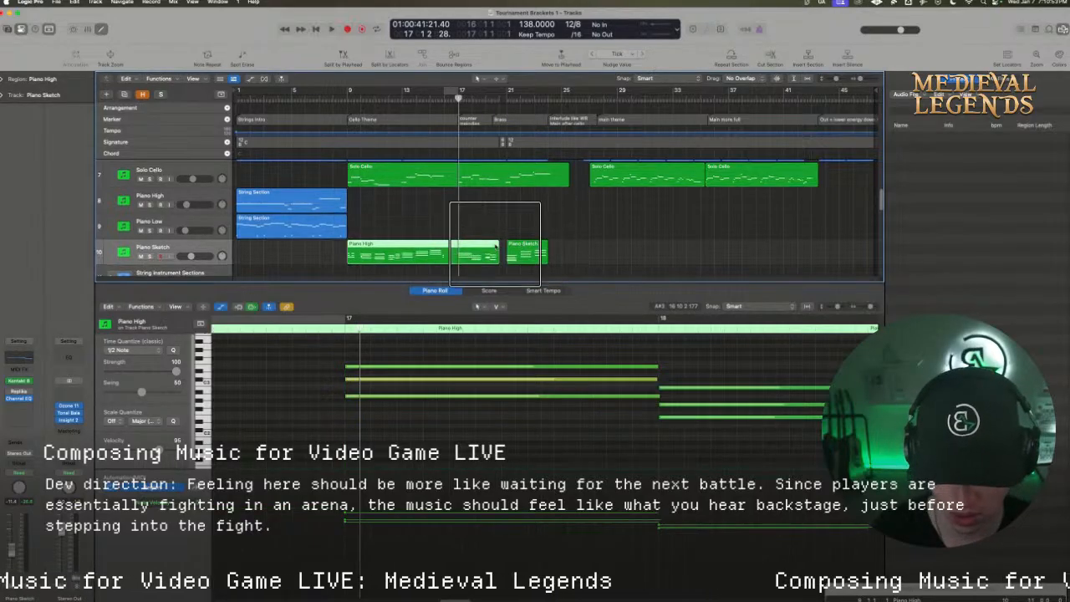
# Copy the joined Piano High region onto the String Section Mid track at bar 9 and play from there
pyautogui.scroll(1, 472, 248)
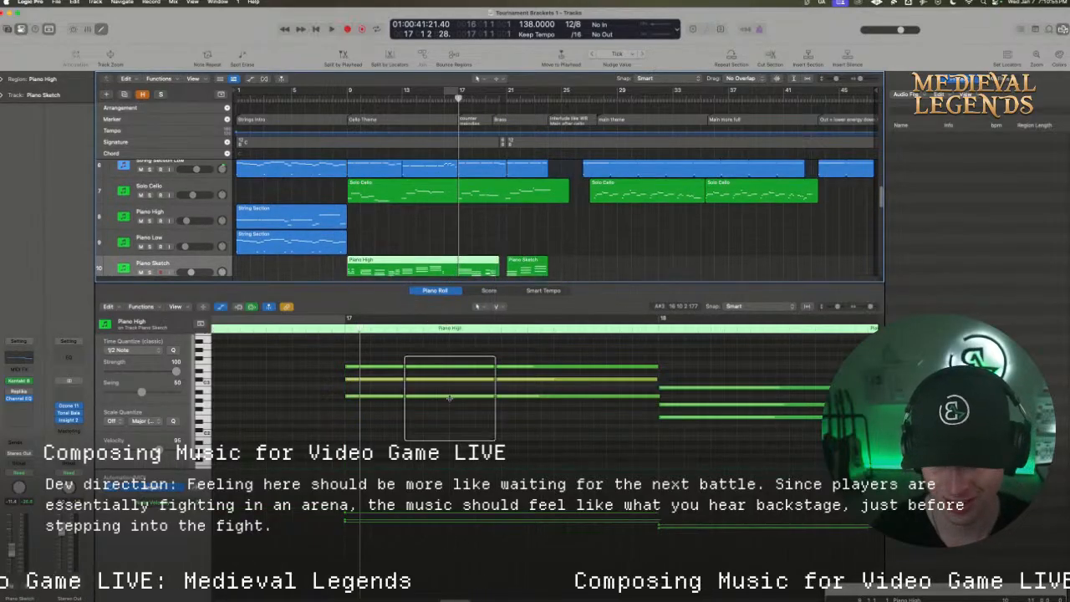
pyautogui.moveTo(413, 284); pyautogui.dragTo(414, 463)
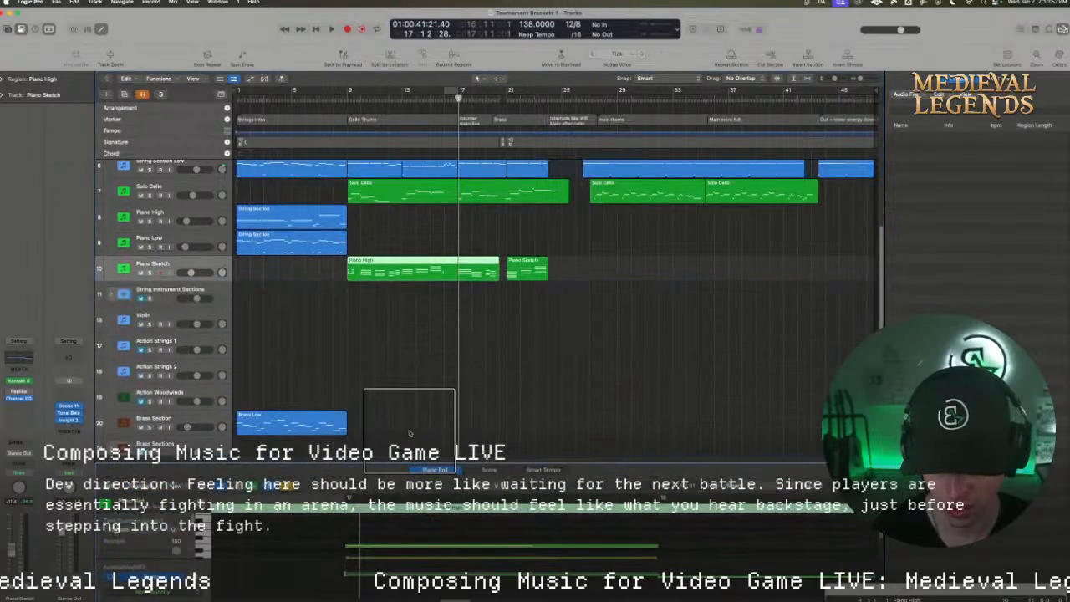
pyautogui.scroll(5, 408, 432)
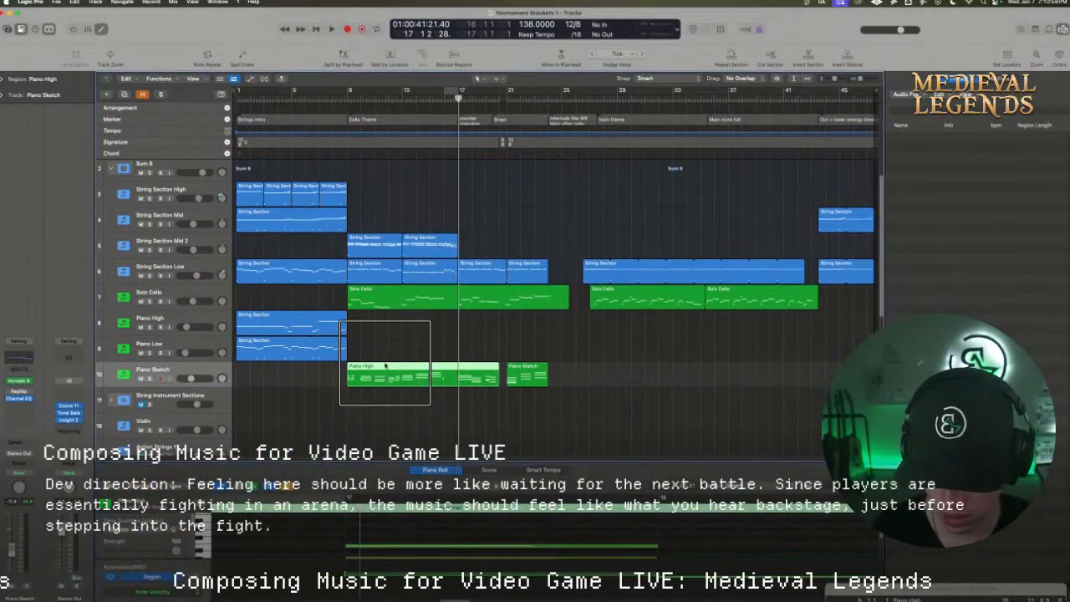
pyautogui.moveTo(390, 382); pyautogui.dragTo(391, 221)
pyautogui.click(347, 93)
pyautogui.press('space')
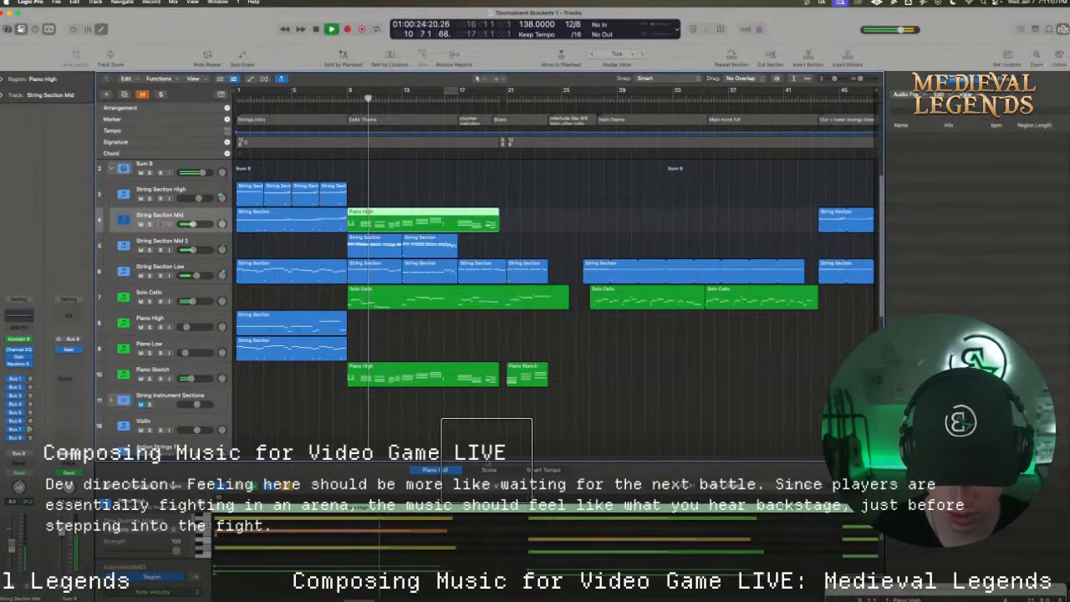
# Delete the original joined Piano High region from the Piano Sketch track
pyautogui.moveTo(484, 462); pyautogui.dragTo(483, 430)
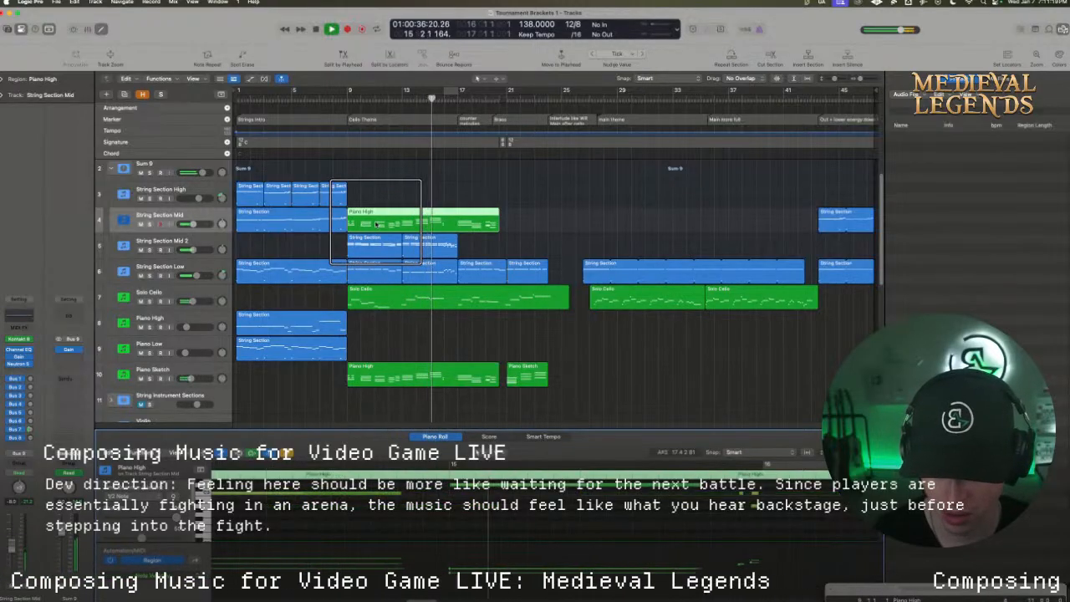
pyautogui.click(420, 375)
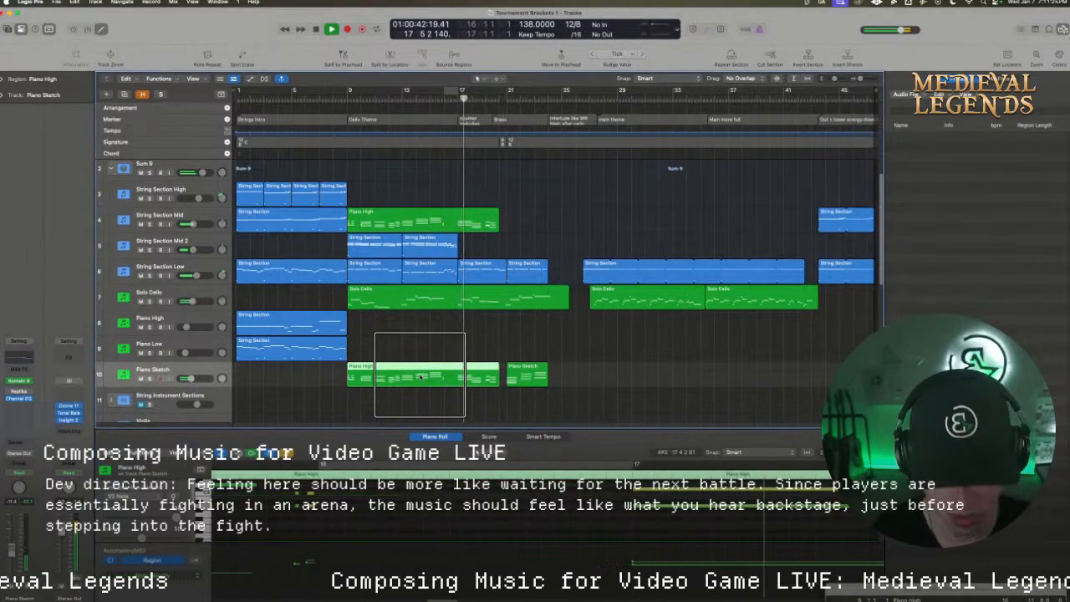
pyautogui.press('Delete')
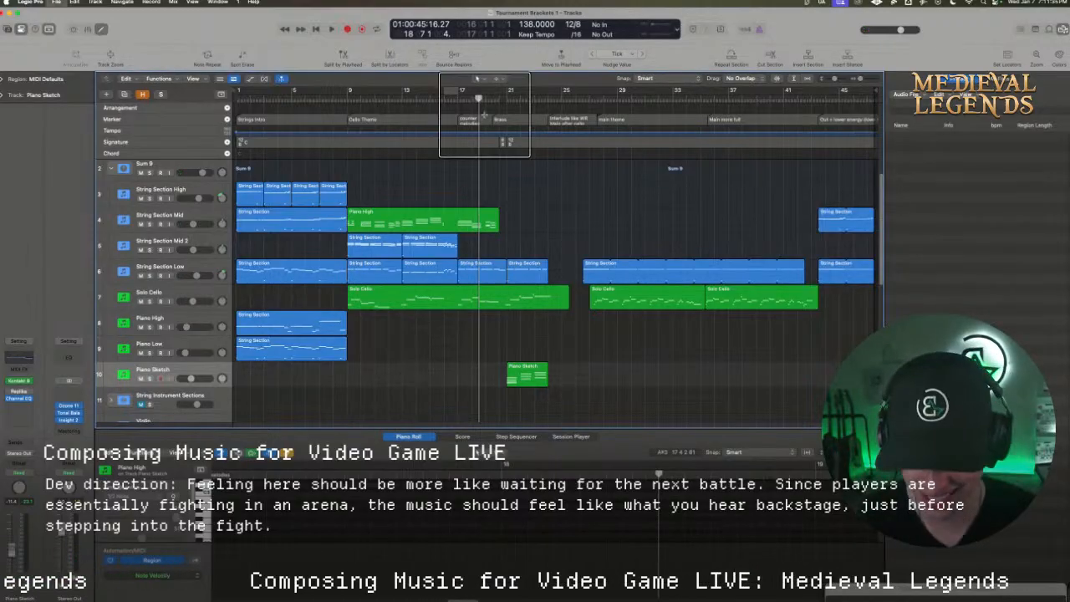
# Show String Section Mid's copied Piano High region in the piano roll and cycle playback from bar 9 to bar 21
pyautogui.click(402, 222)
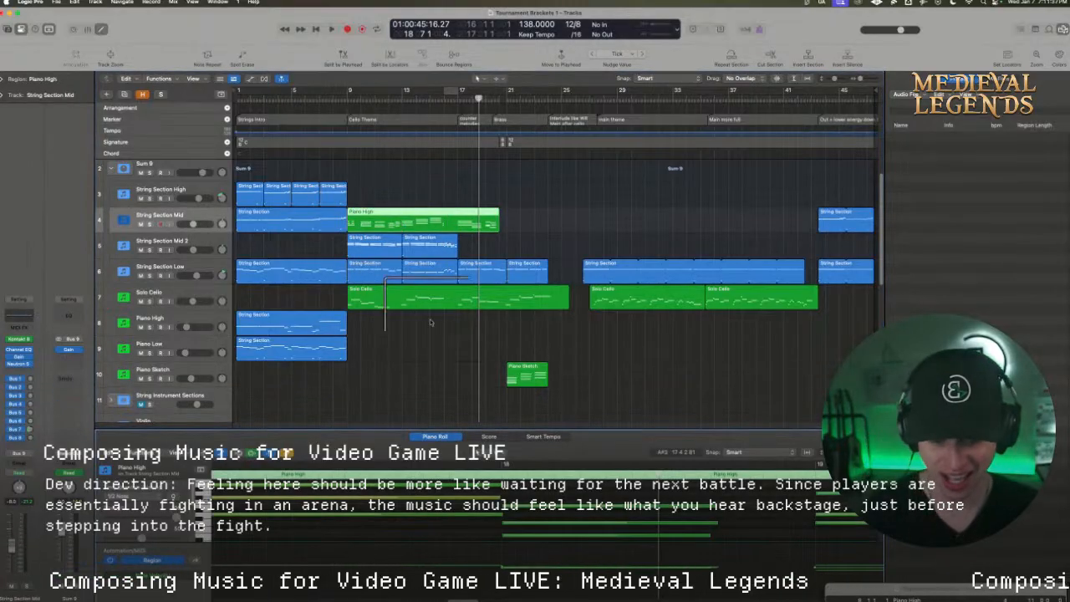
pyautogui.moveTo(440, 429); pyautogui.dragTo(440, 208)
pyautogui.scroll(5, 534, 372)
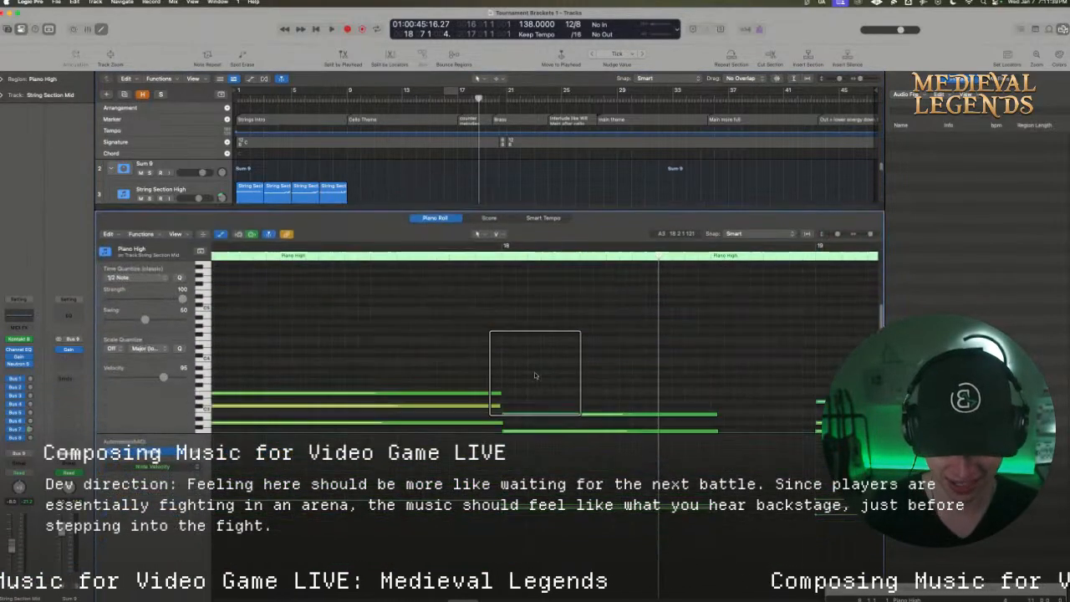
pyautogui.scroll(-3, 534, 371)
pyautogui.press('space')
pyautogui.press('space')
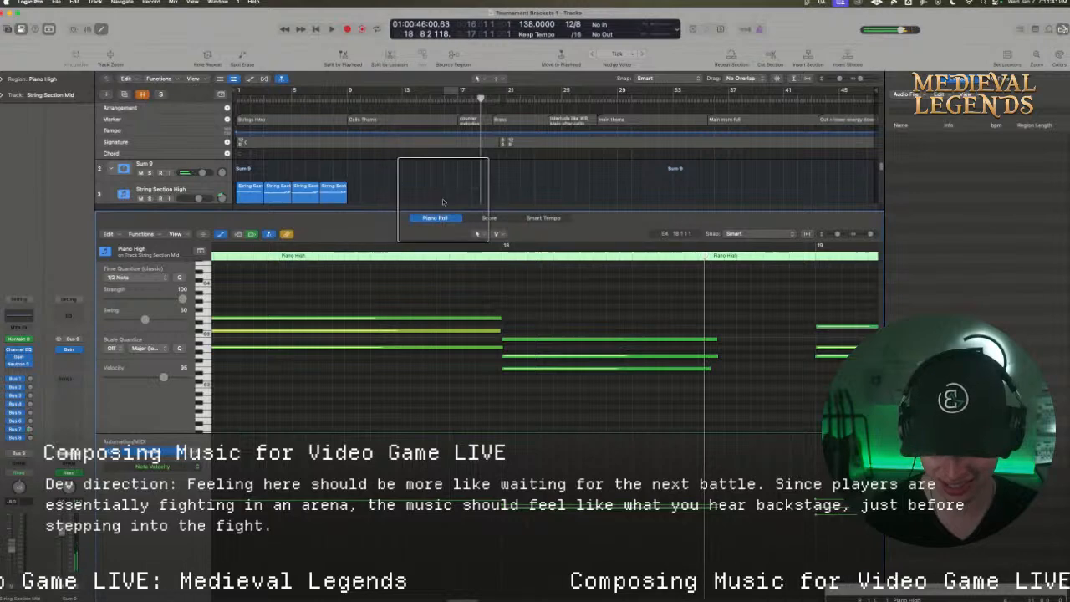
pyautogui.moveTo(442, 214); pyautogui.dragTo(443, 294)
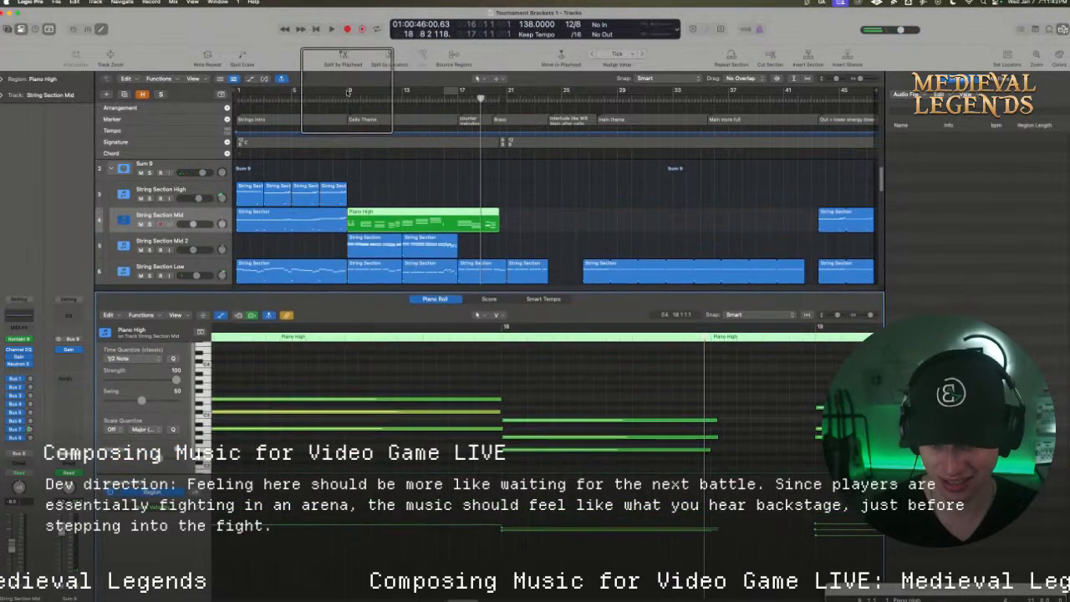
pyautogui.moveTo(348, 91); pyautogui.dragTo(509, 104)
pyautogui.press('space')
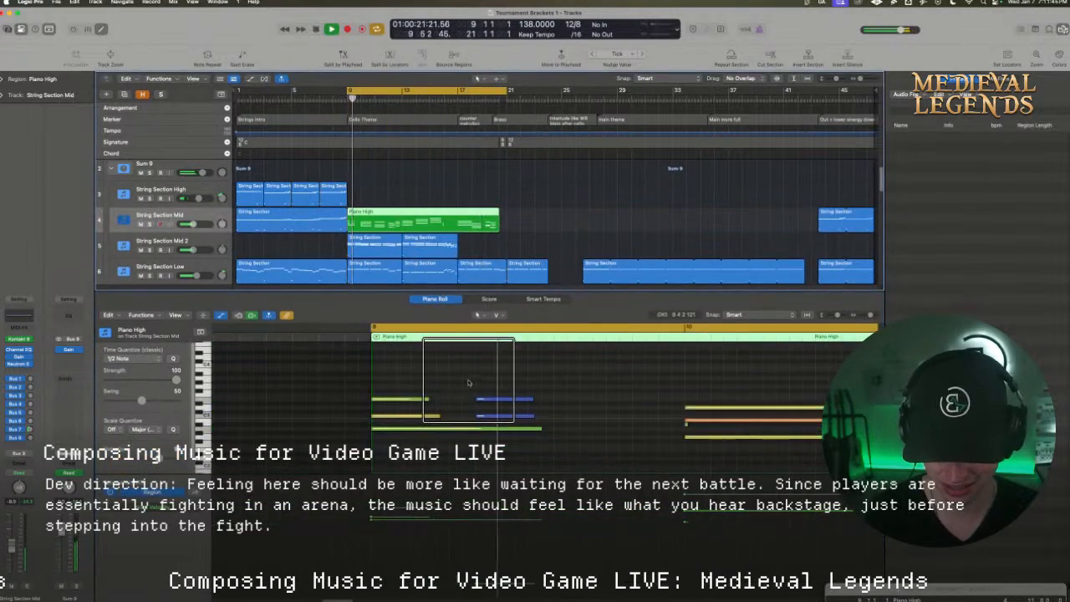
# Delete the two short notes in the second half of bar 9, and lengthen the chords of bars 9 to 11 to fill their bars
pyautogui.moveTo(467, 380); pyautogui.dragTo(503, 416)
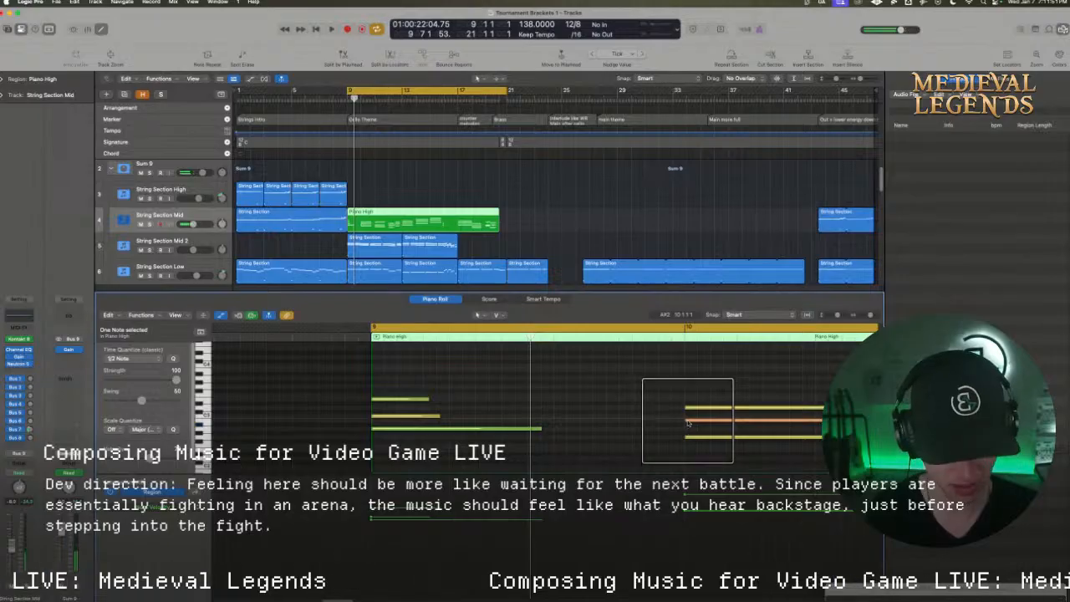
pyautogui.moveTo(872, 315); pyautogui.dragTo(865, 315)
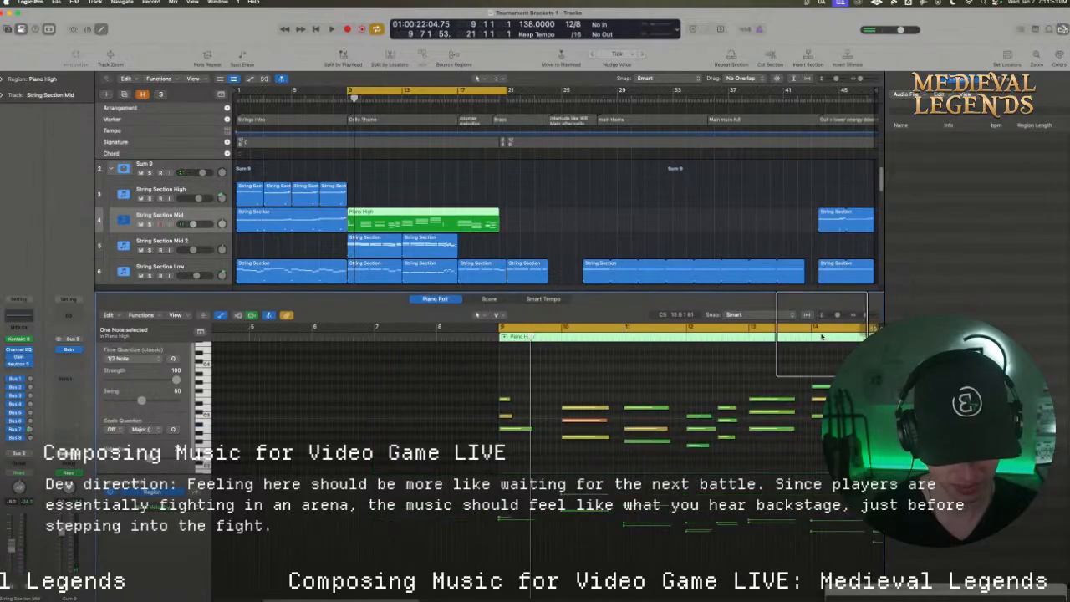
pyautogui.moveTo(476, 380); pyautogui.dragTo(673, 466)
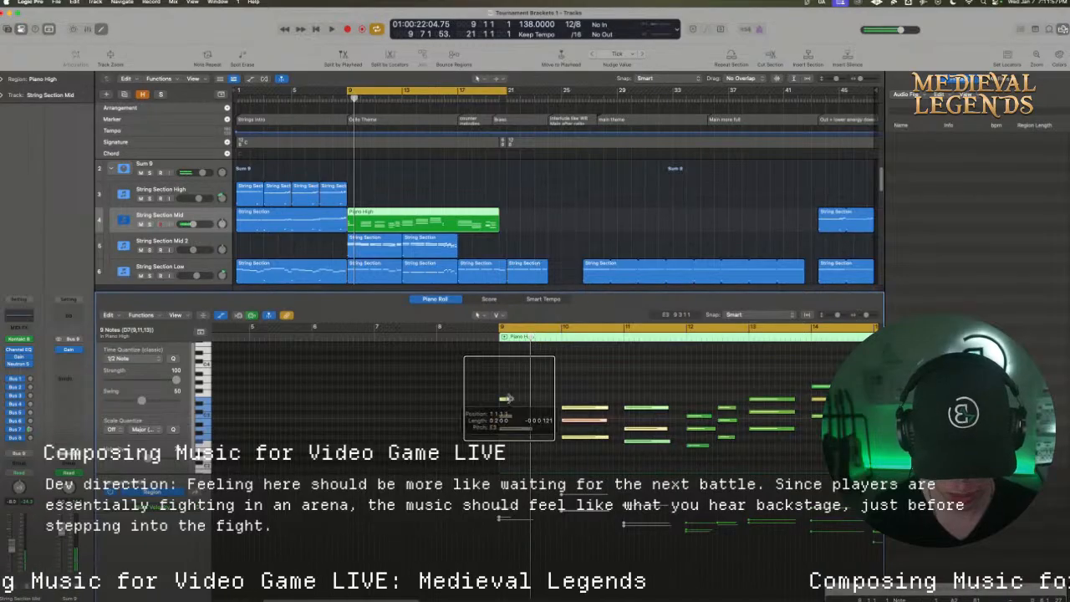
pyautogui.moveTo(508, 399); pyautogui.dragTo(560, 407)
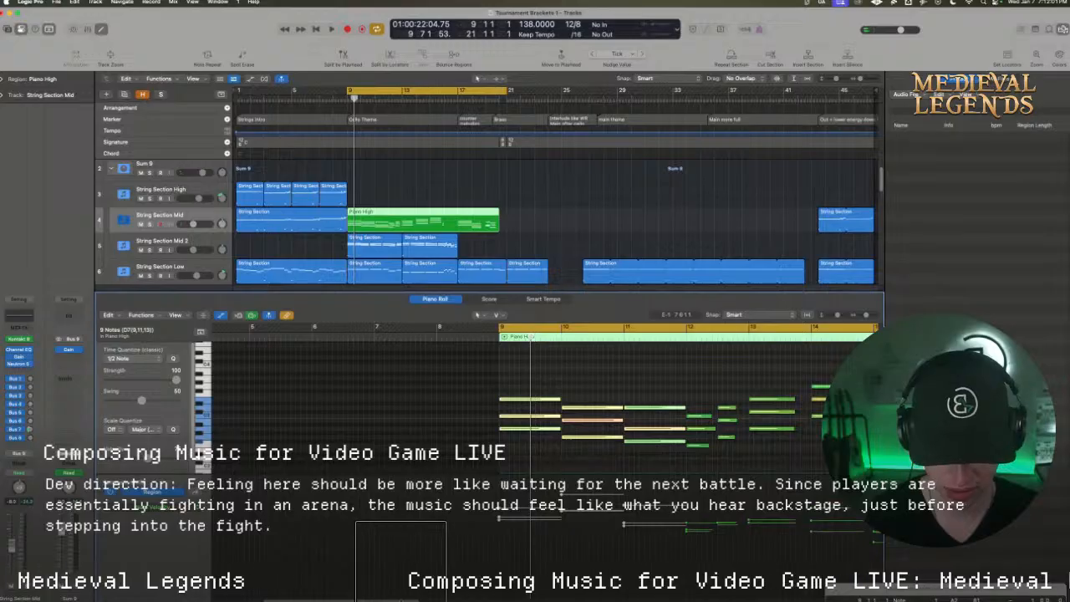
# Lengthen the chords in bars 12 to 15 so that each one lasts until the following chord or bar line
pyautogui.hscroll(5, 401, 565)
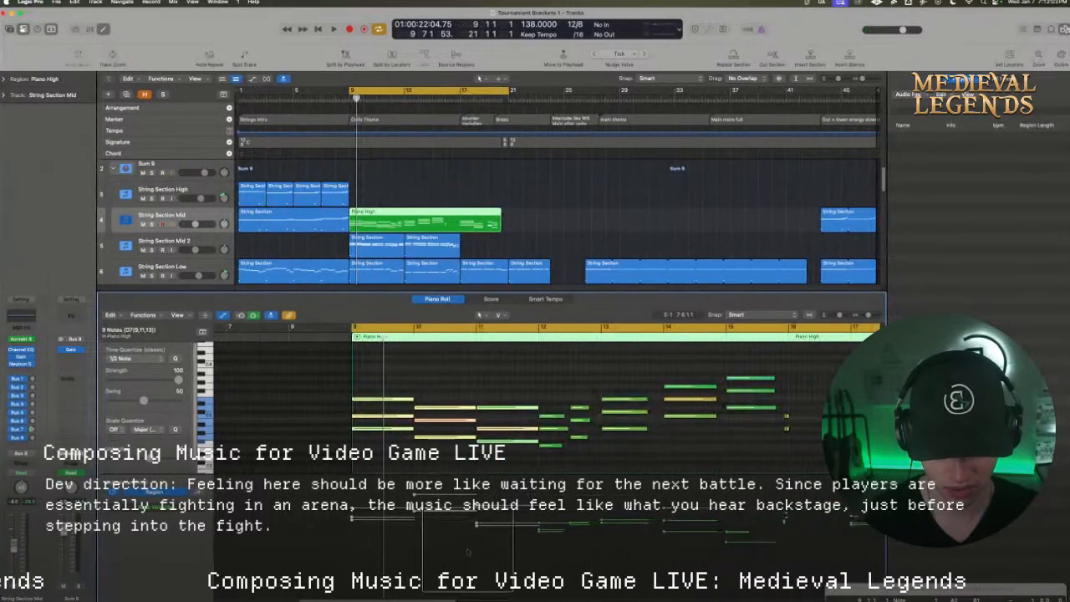
pyautogui.moveTo(554, 461); pyautogui.dragTo(571, 416)
pyautogui.click(638, 457)
pyautogui.moveTo(628, 461); pyautogui.dragTo(788, 381)
pyautogui.click(735, 432)
# Give the 24 chord notes in bars 9 to 15 the same velocity and play the passage from bar 9
pyautogui.moveTo(759, 449); pyautogui.dragTo(385, 369)
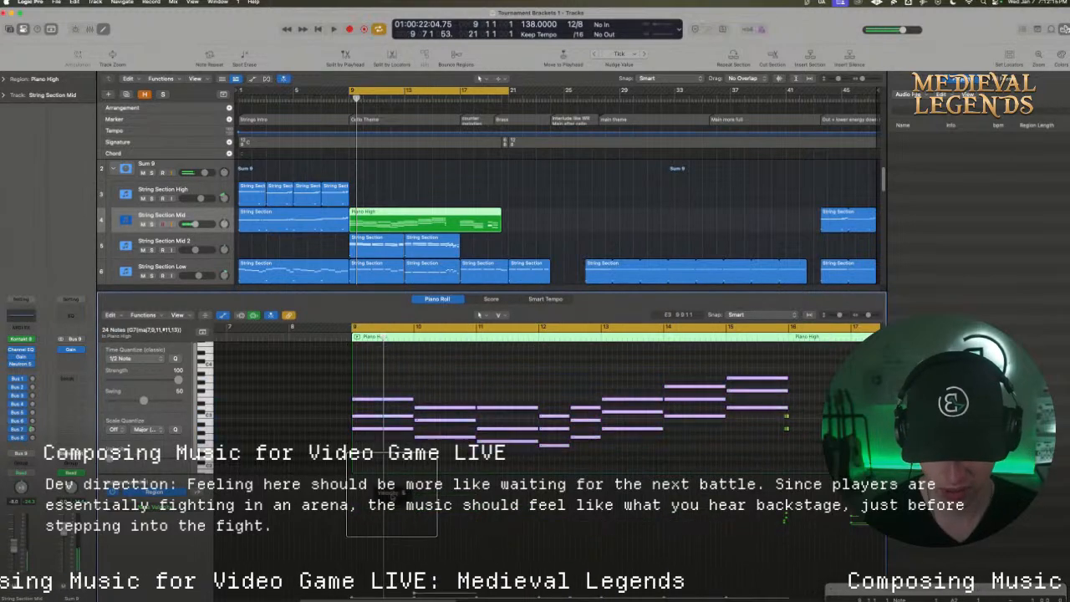
pyautogui.moveTo(387, 562); pyautogui.dragTo(395, 513)
pyautogui.press('space')
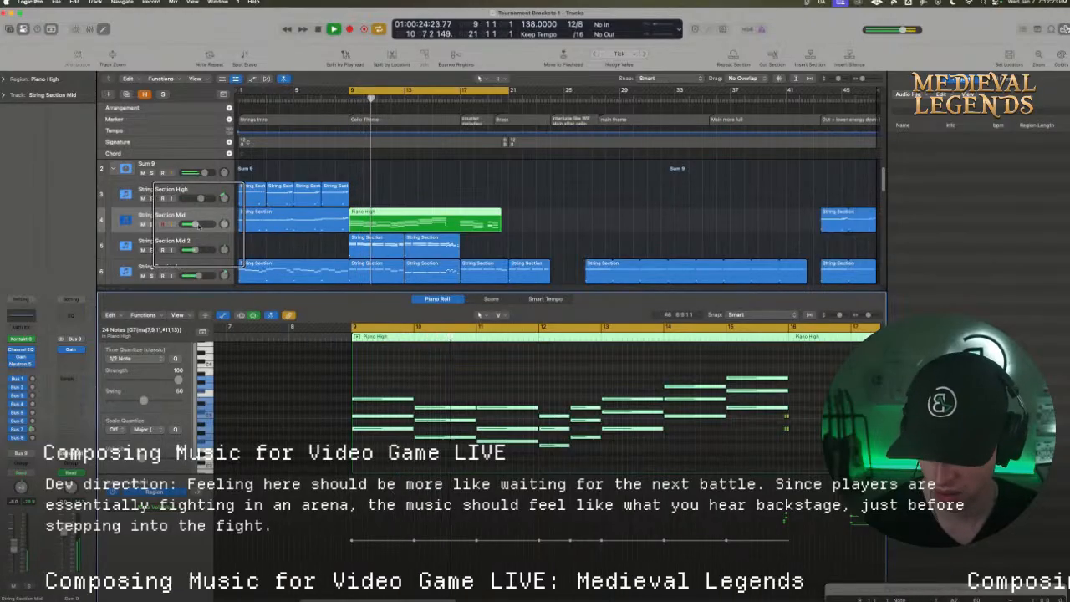
# Lower String Section Mid's volume slightly and pan it a little left while listening to the Cello Theme
pyautogui.moveTo(196, 224); pyautogui.dragTo(185, 224)
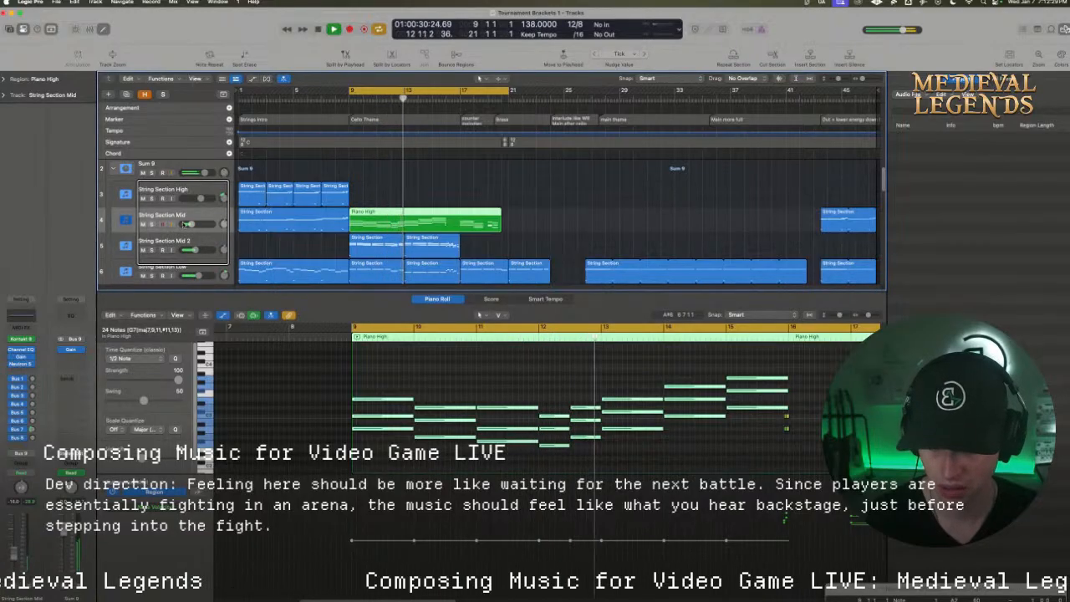
pyautogui.moveTo(192, 224); pyautogui.dragTo(193, 224)
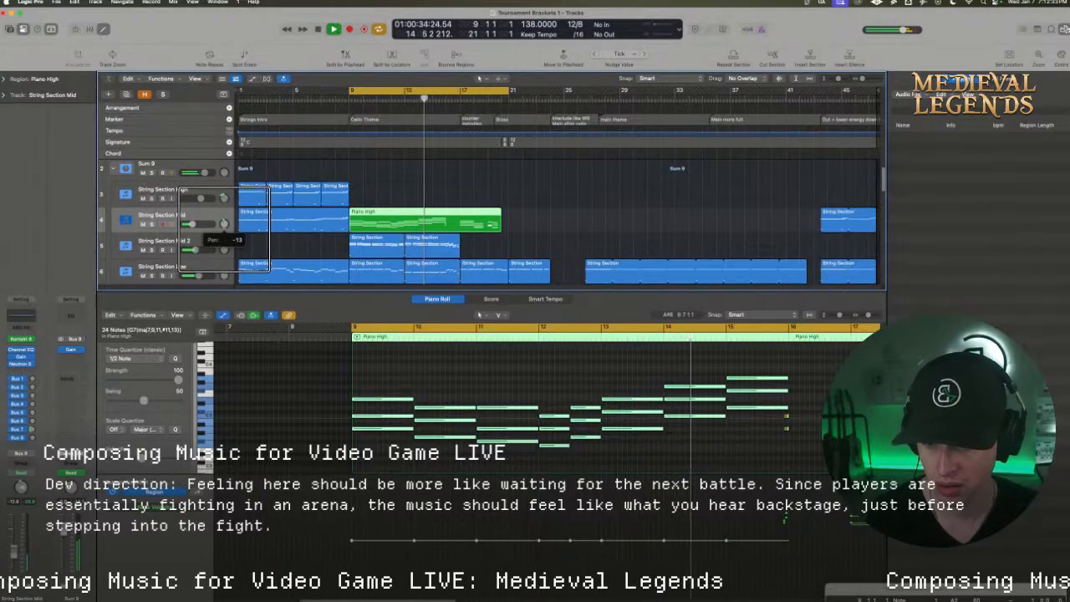
pyautogui.moveTo(190, 224); pyautogui.dragTo(193, 224)
pyautogui.press('space')
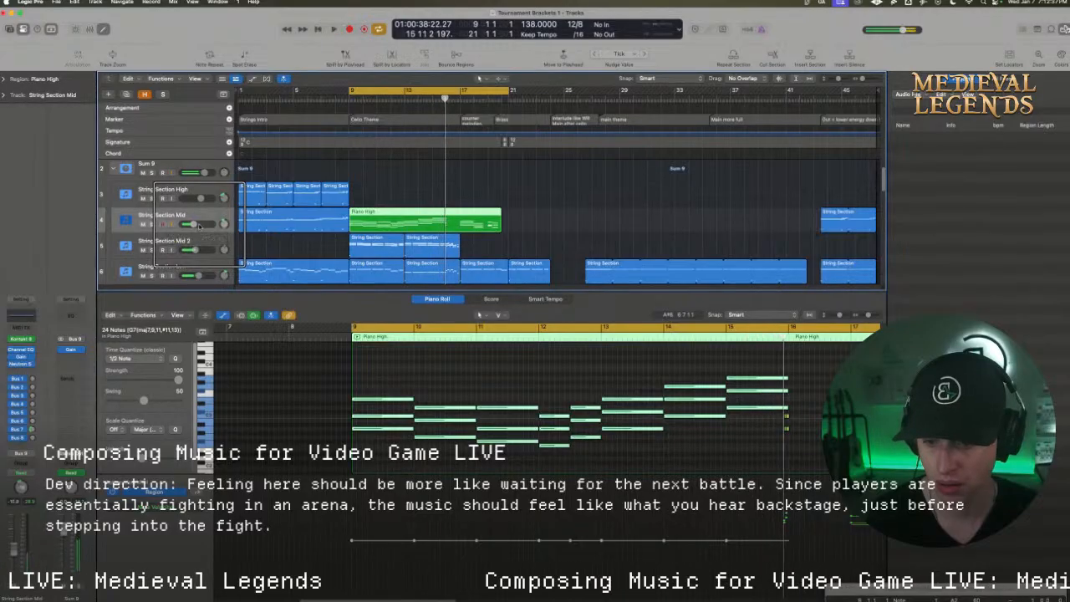
pyautogui.press('space')
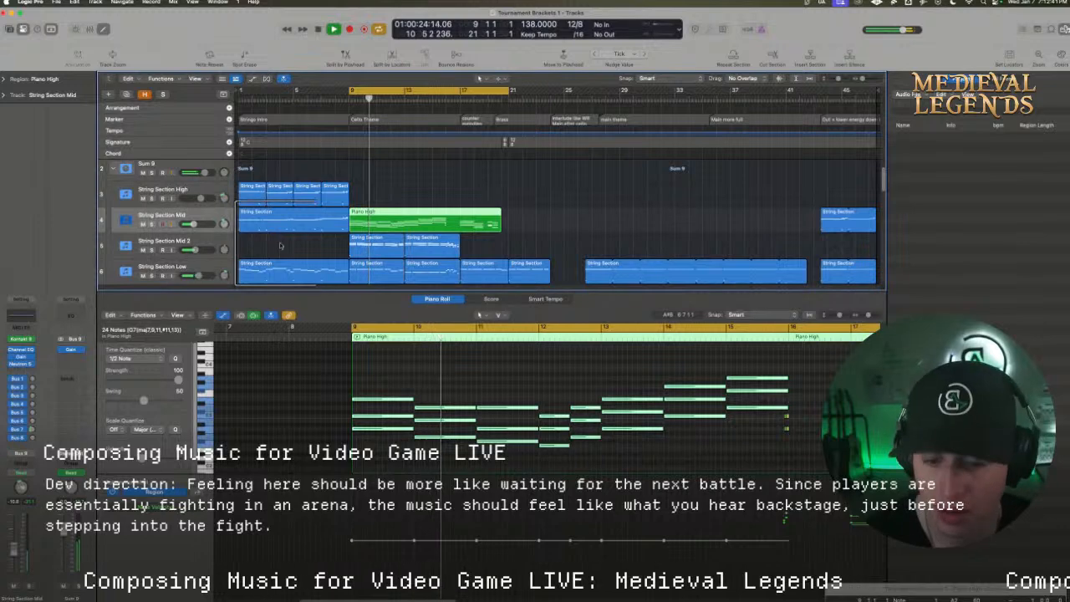
# Delete the stray short notes at the end of bar 15 and switch cycling off
pyautogui.moveTo(428, 598); pyautogui.dragTo(465, 599)
pyautogui.moveTo(641, 440); pyautogui.dragTo(441, 416)
pyautogui.click(417, 327)
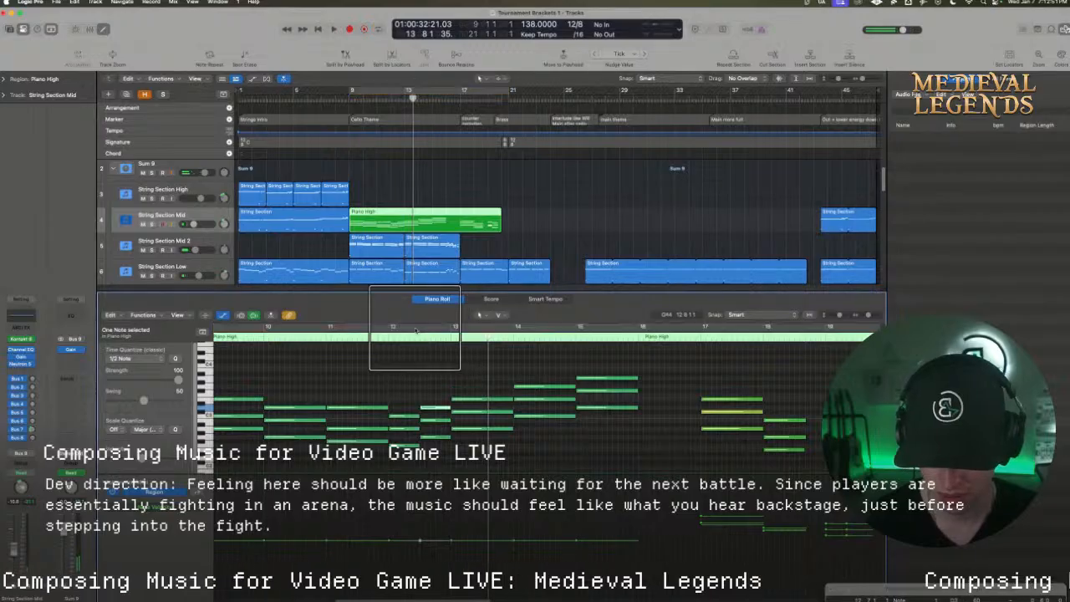
# Cycle from bar 12 to beat 5 of bar 13, and start bar 12's second chord about an eighth note later
pyautogui.moveTo(391, 327); pyautogui.dragTo(473, 330)
pyautogui.press('space')
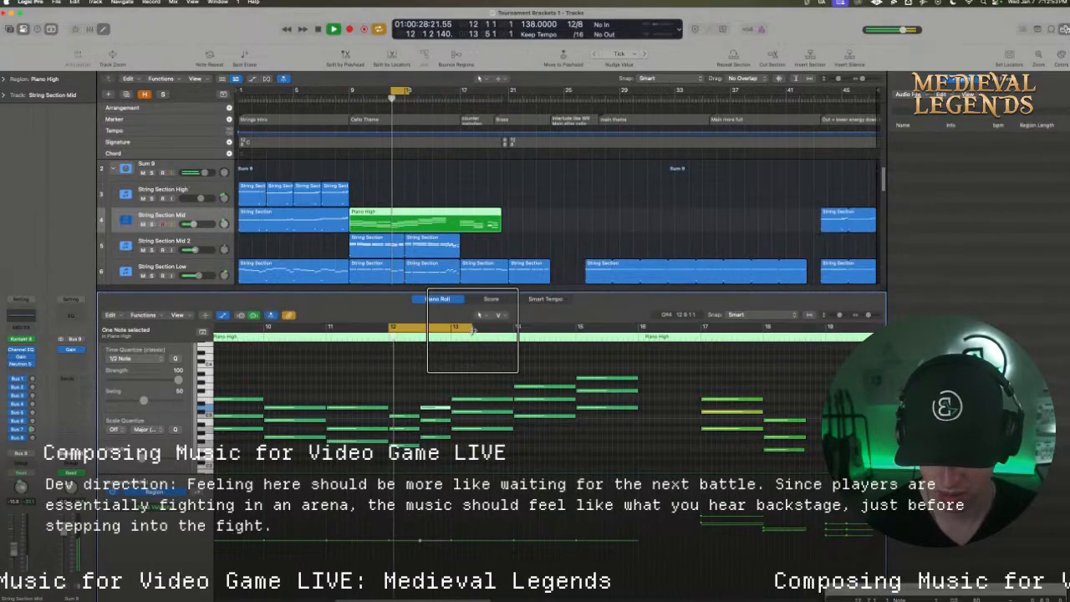
pyautogui.click(436, 459)
pyautogui.press('space')
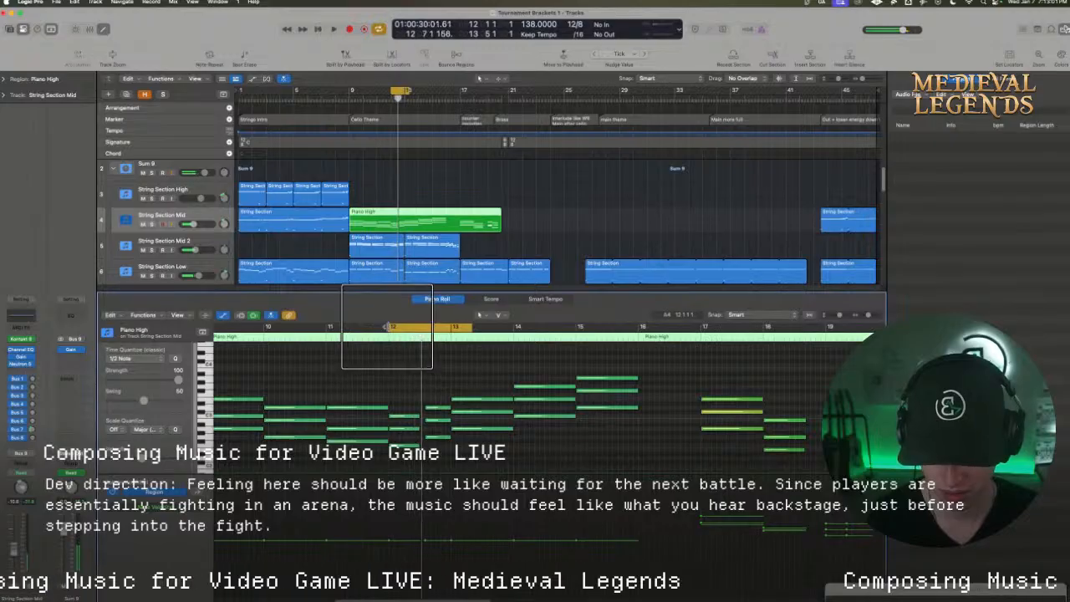
# Extend the cycle's start back to bar 11 and play the passage through bar 12's second chord
pyautogui.moveTo(389, 326); pyautogui.dragTo(325, 326)
pyautogui.press('space')
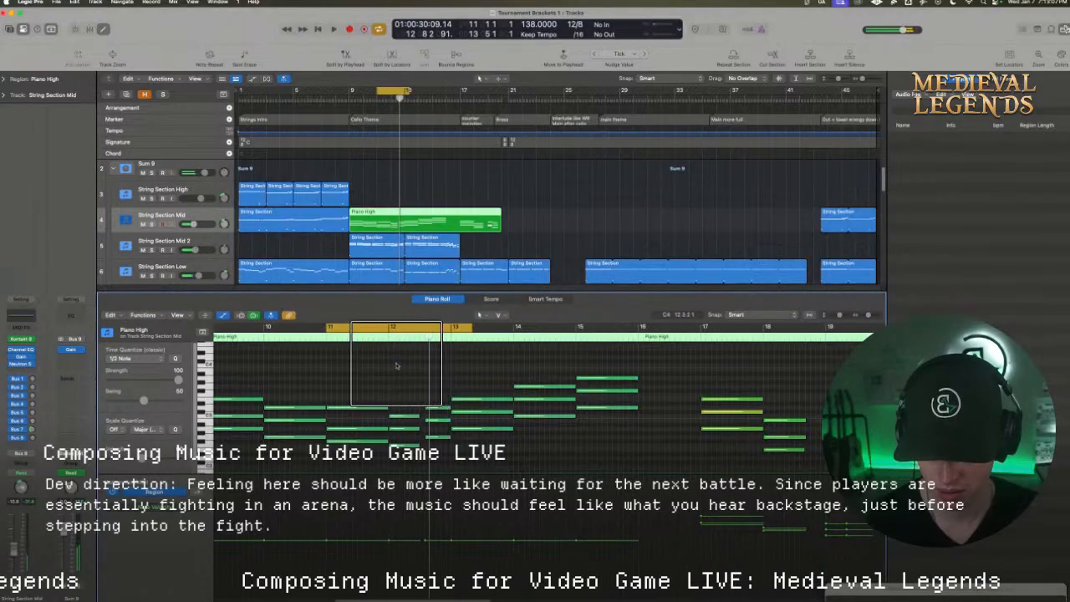
pyautogui.moveTo(388, 339); pyautogui.dragTo(393, 339)
pyautogui.press('super+z')
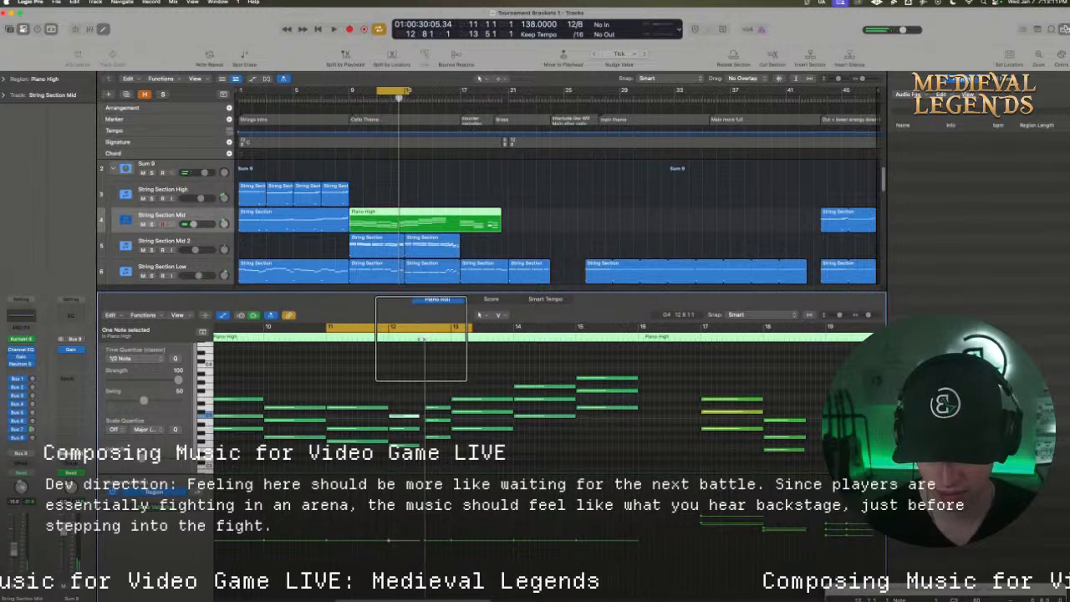
# Delay the start of the top note in bar 12's first chord and add a short higher note before it
pyautogui.moveTo(422, 339); pyautogui.dragTo(400, 354)
pyautogui.click(397, 401)
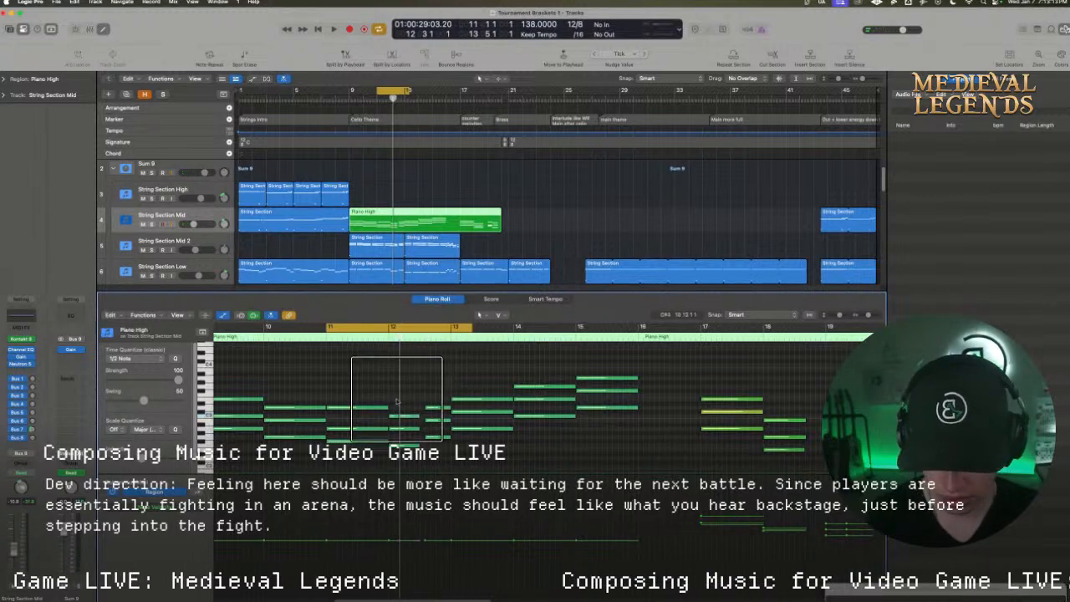
pyautogui.click(393, 408)
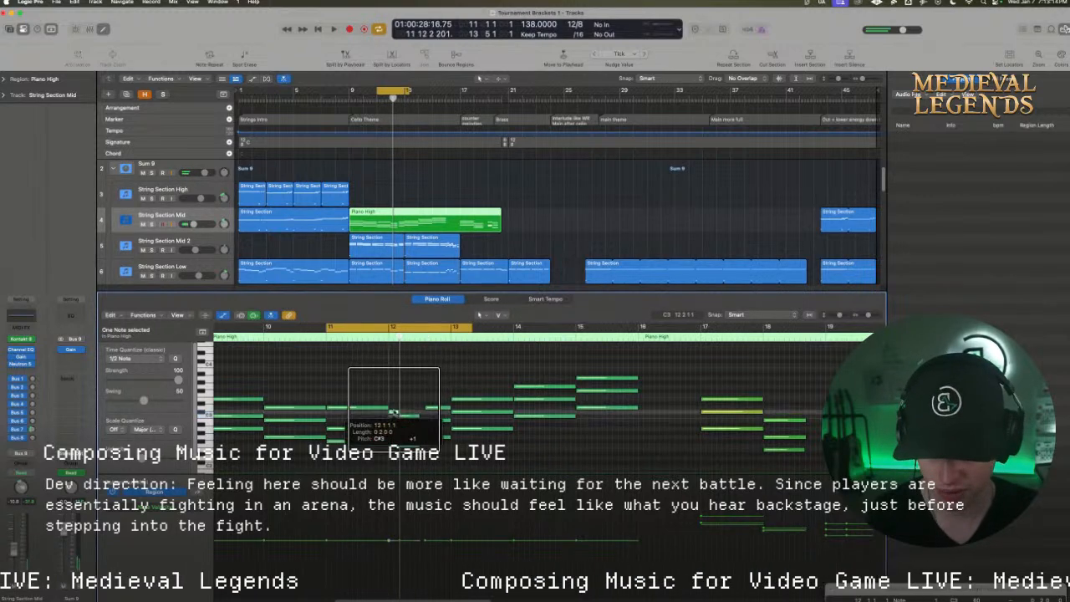
# Switch cycling off and play the string chords on from bar 12 through bar 19
pyautogui.press('space')
pyautogui.click(389, 327)
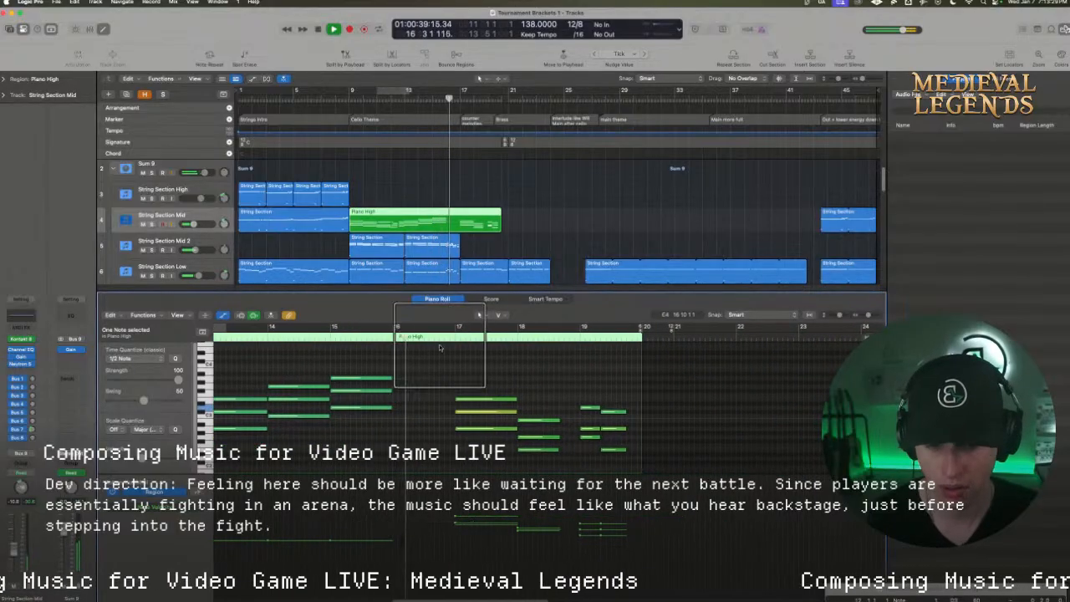
pyautogui.scroll(-1, 442, 243)
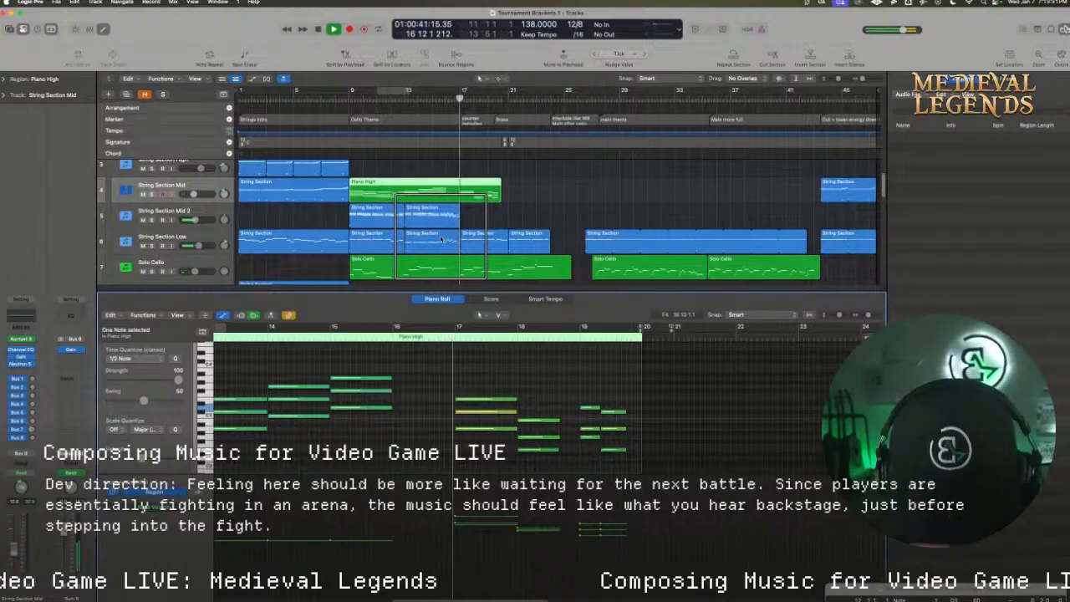
pyautogui.scroll(-1, 441, 240)
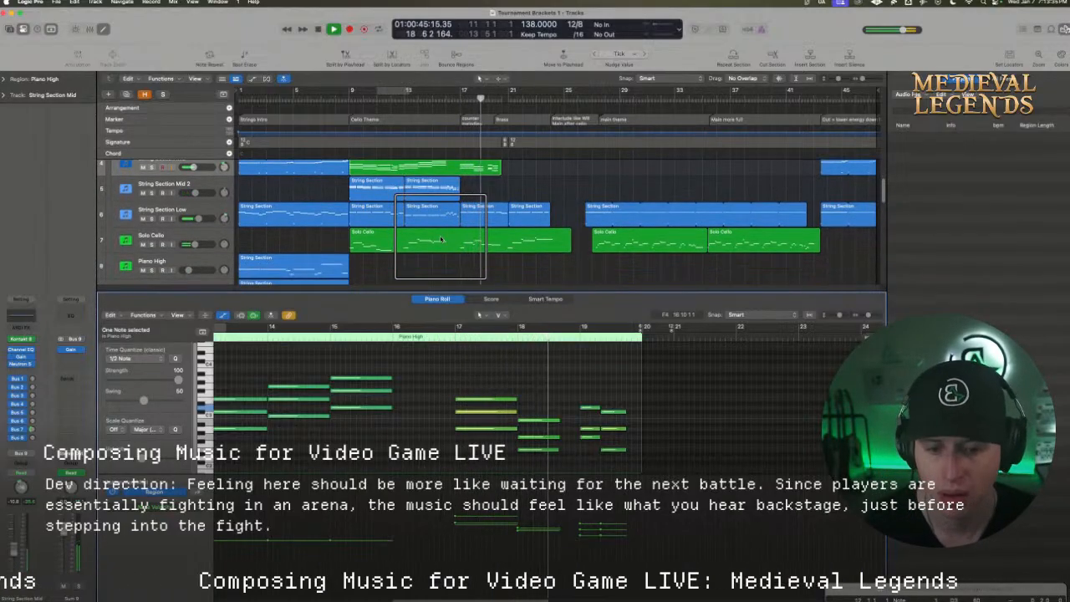
pyautogui.scroll(1, 442, 240)
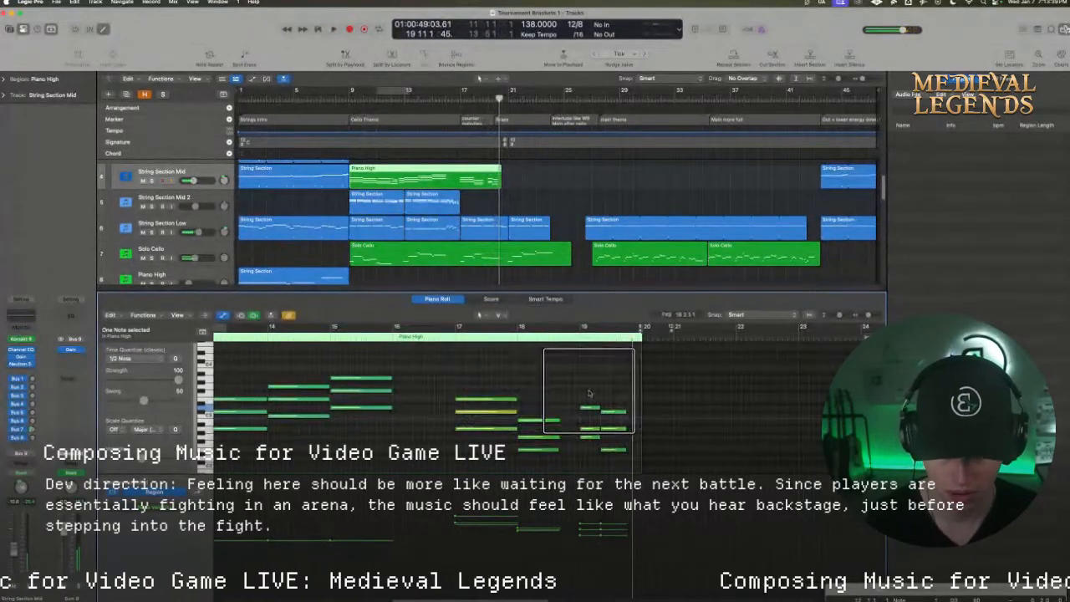
# Lengthen the last chord to end at bar 20 and the bar 18 chord to end at bar 19
pyautogui.moveTo(610, 397); pyautogui.dragTo(623, 455)
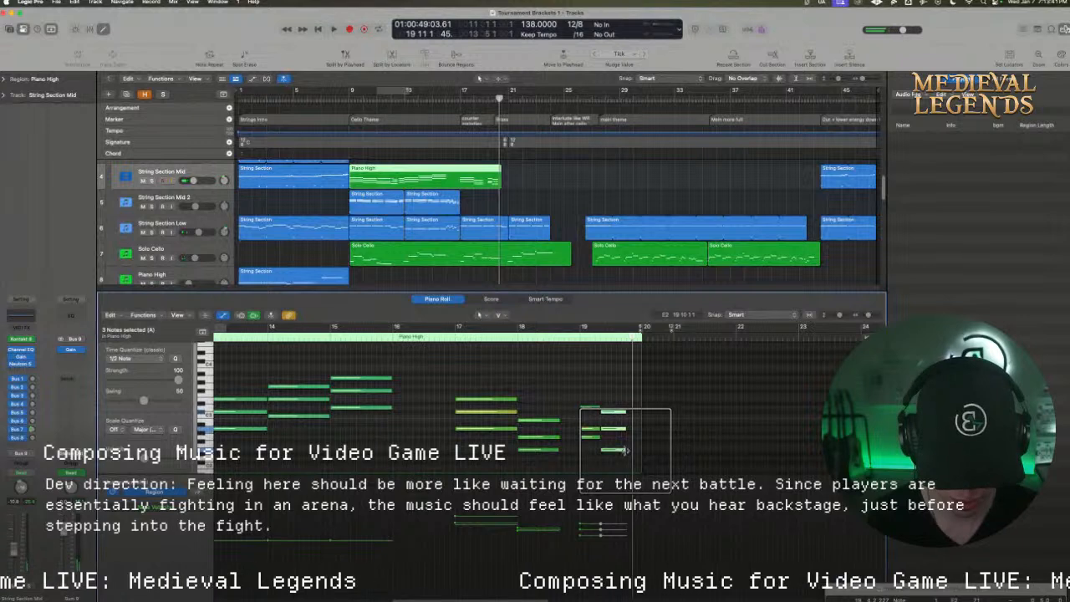
pyautogui.moveTo(625, 449); pyautogui.dragTo(641, 450)
pyautogui.click(576, 453)
pyautogui.moveTo(559, 441); pyautogui.dragTo(470, 357)
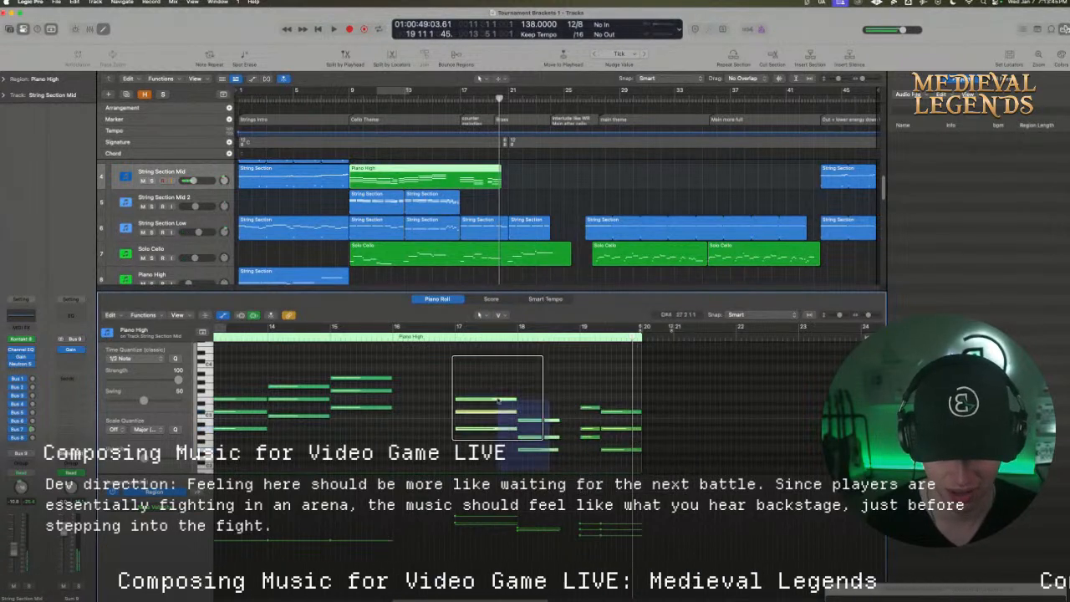
pyautogui.moveTo(515, 400); pyautogui.dragTo(516, 406)
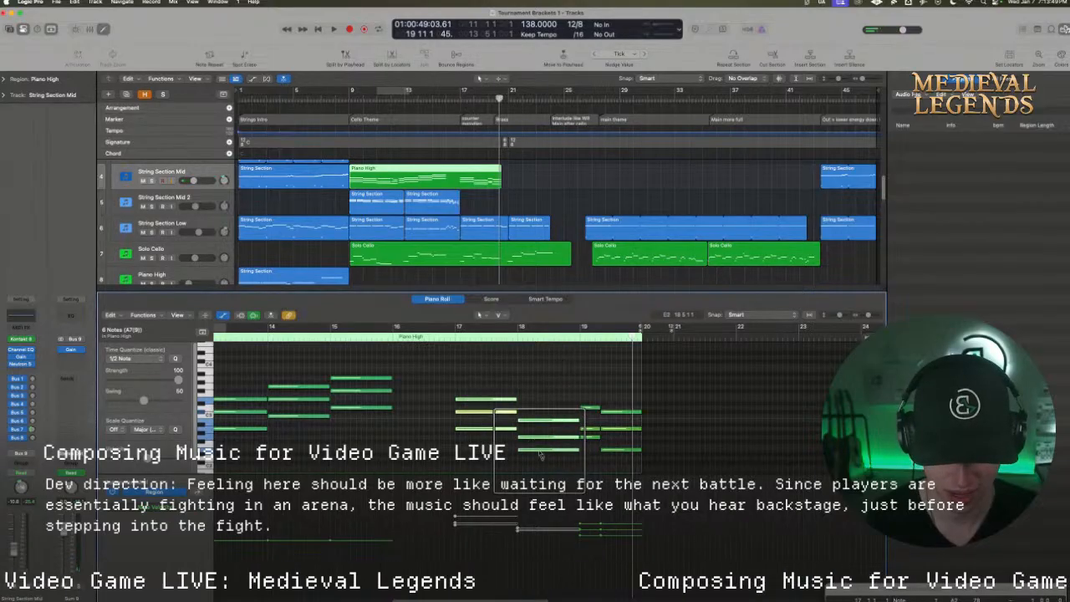
# Lower and even out the velocities of the chords in bars 17 and 18, and play from bar 15
pyautogui.moveTo(542, 450); pyautogui.dragTo(524, 392)
pyautogui.click(419, 380)
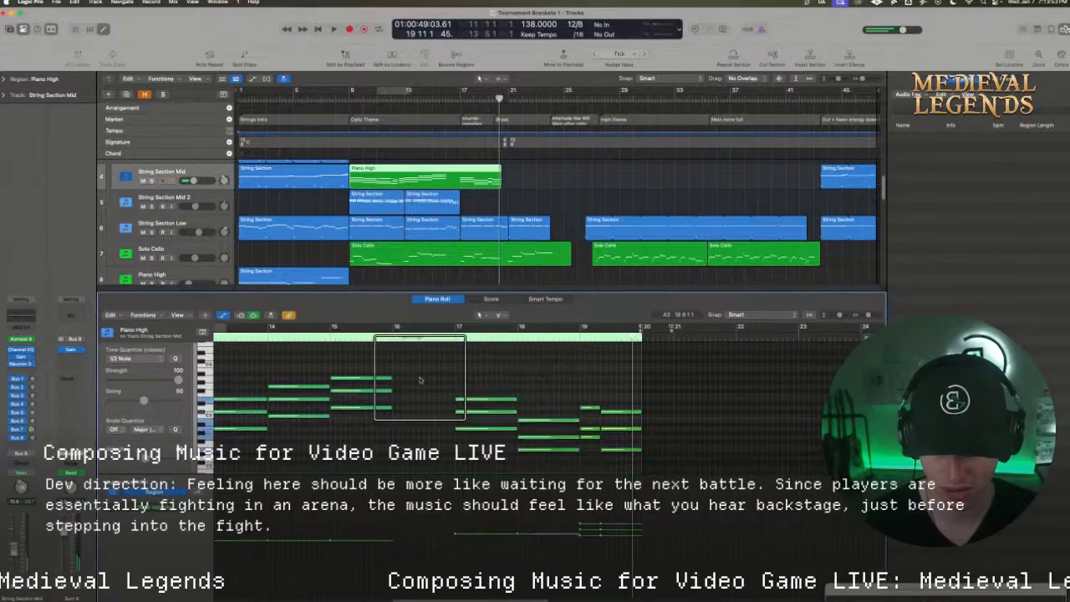
pyautogui.click(325, 337)
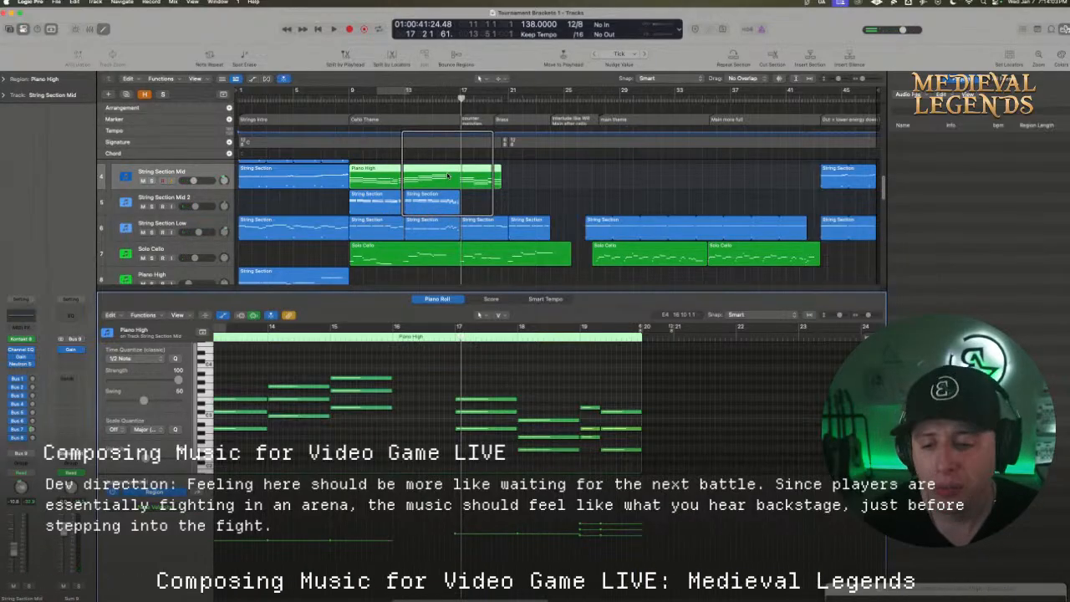
# Try to copy the lowest note of bar 17's chord to a pitch far below the chord
pyautogui.scroll(-3, 440, 407)
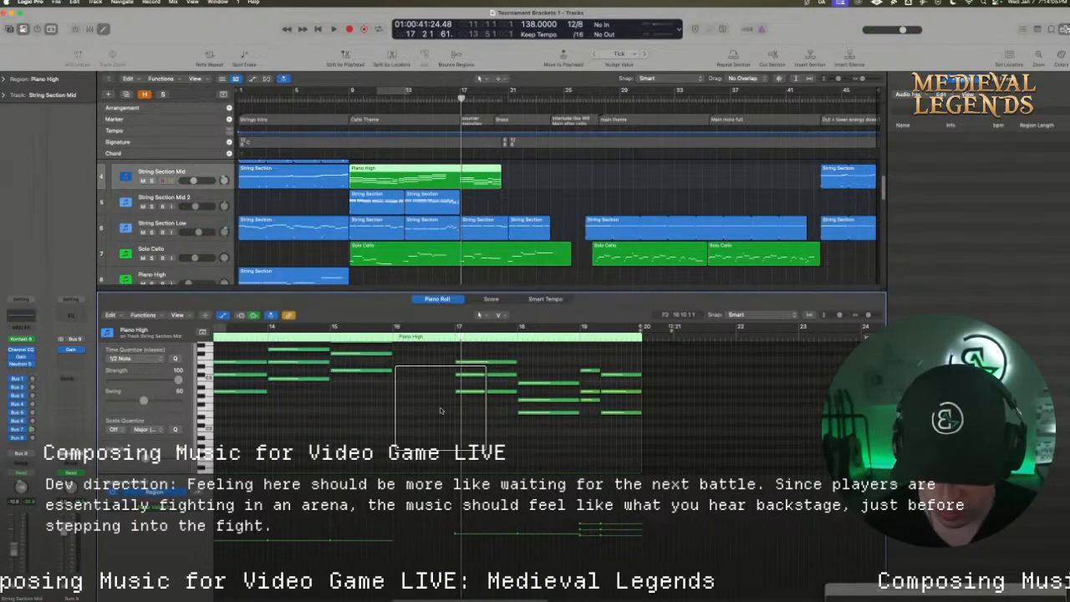
pyautogui.moveTo(465, 386); pyautogui.dragTo(465, 436)
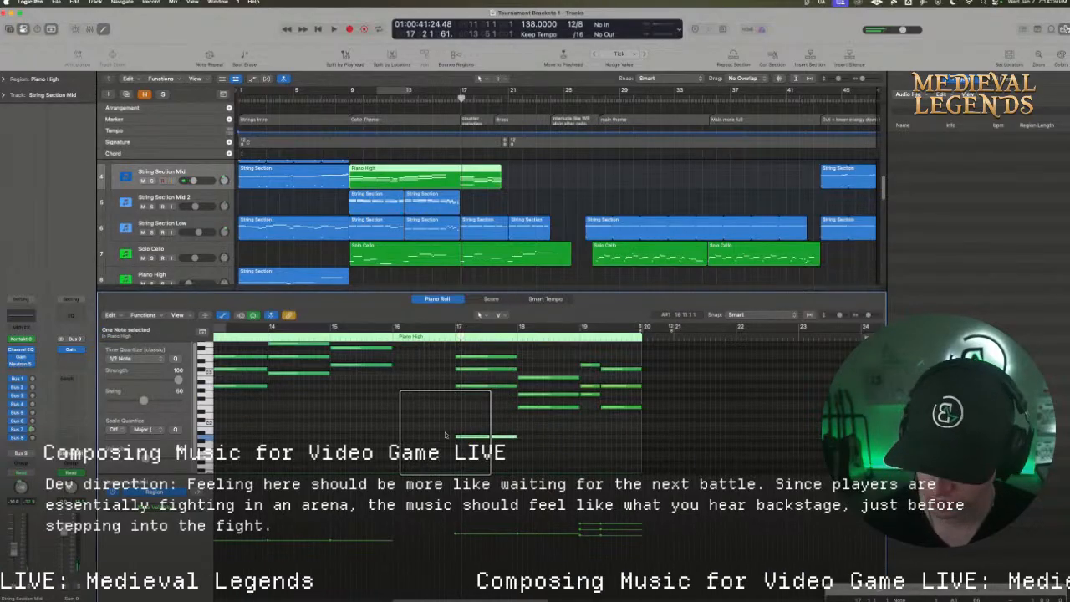
pyautogui.scroll(-3, 445, 433)
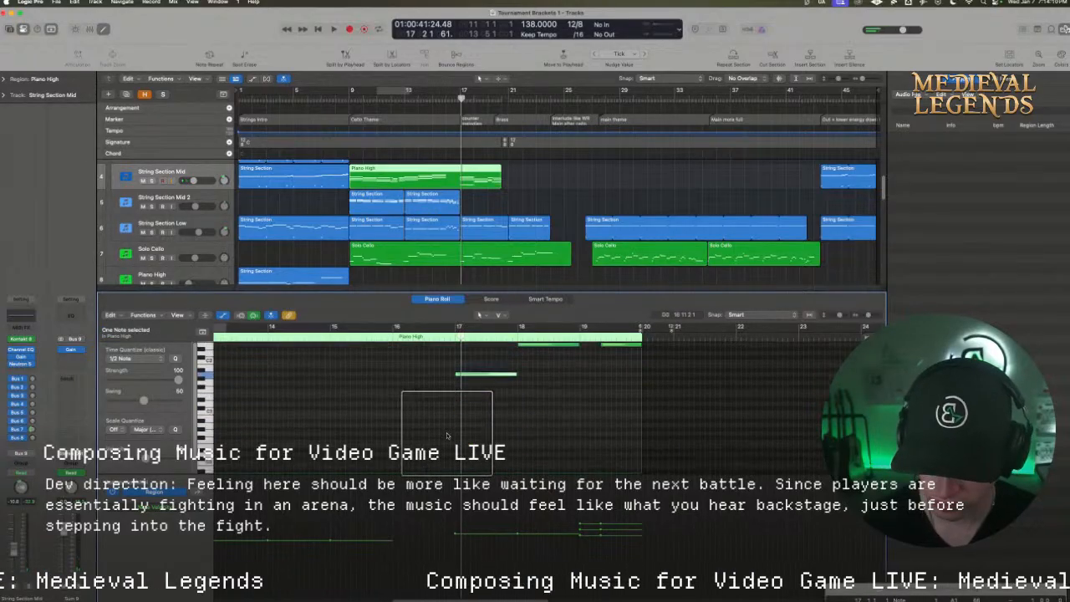
# Open String Section Mid's Kontakt instrument and copy the lowest note of bar 17's chord to bar 16 at D2
pyautogui.click(21, 339)
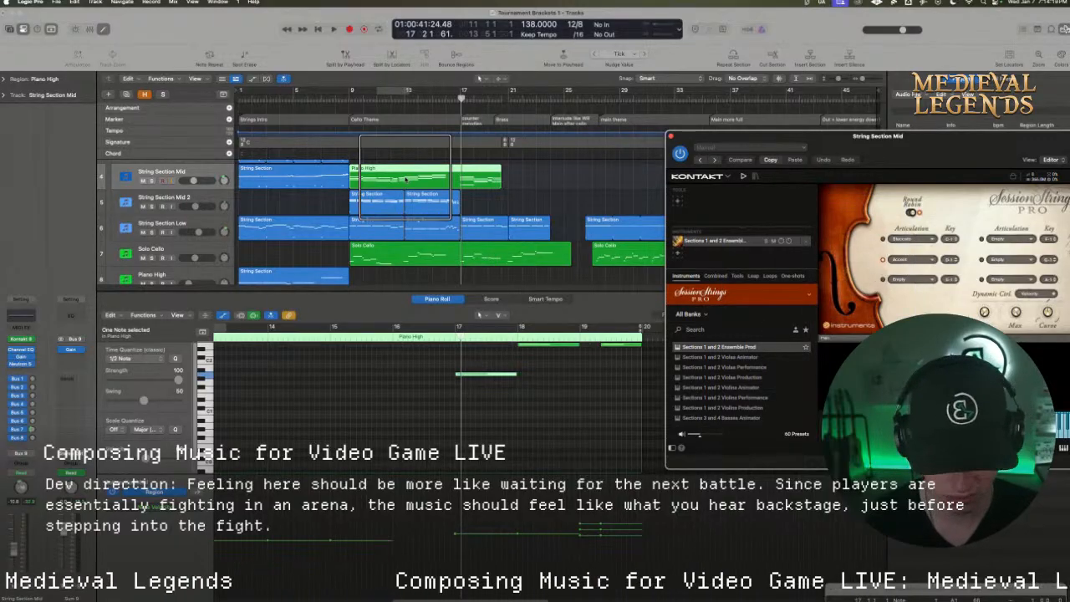
pyautogui.scroll(2, 473, 401)
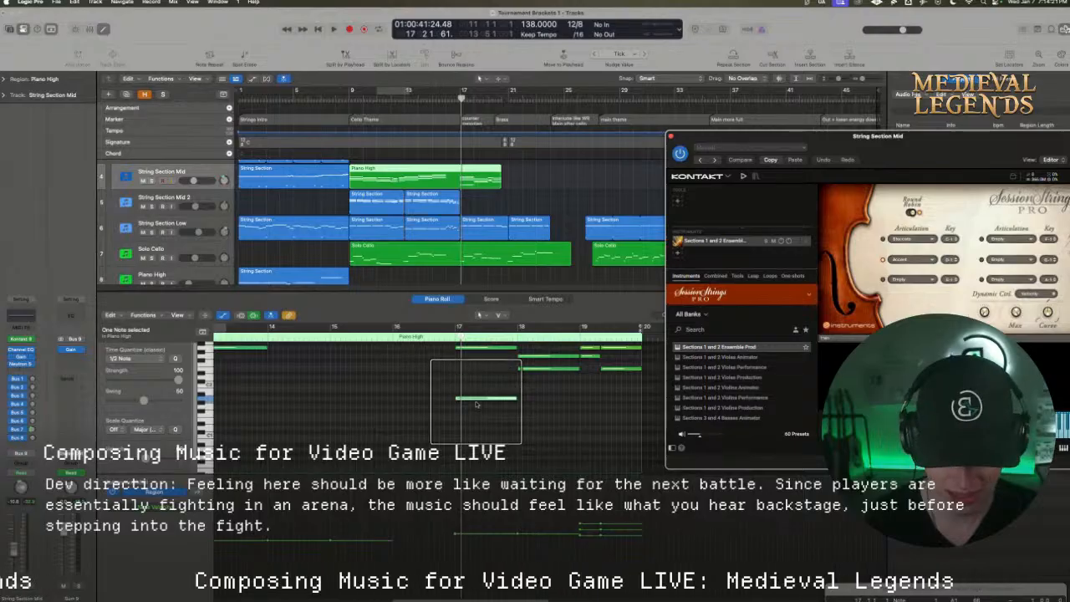
pyautogui.scroll(2, 476, 397)
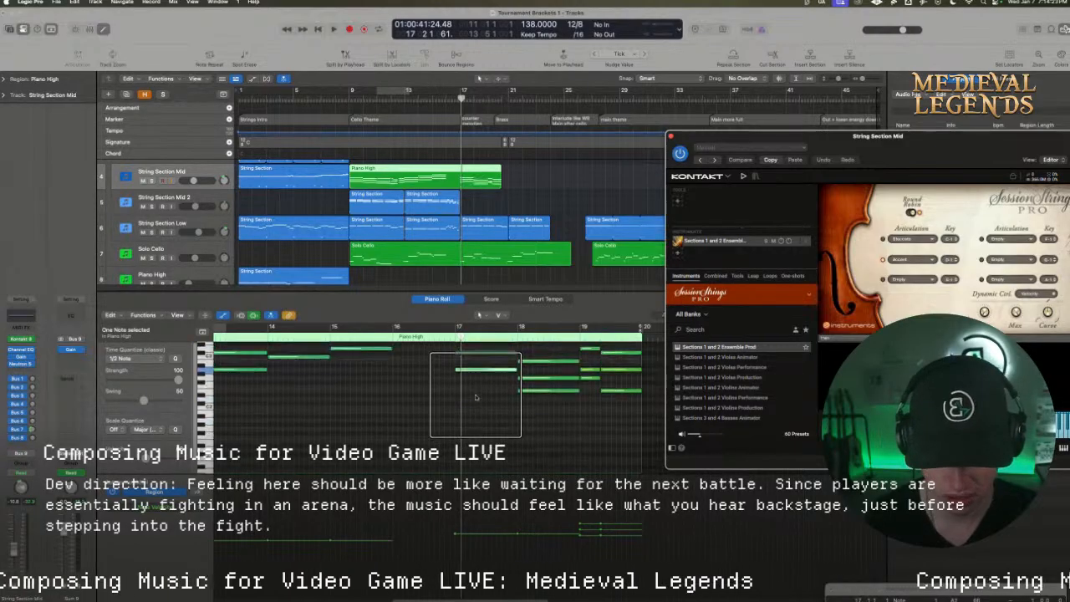
pyautogui.moveTo(473, 366); pyautogui.dragTo(412, 402)
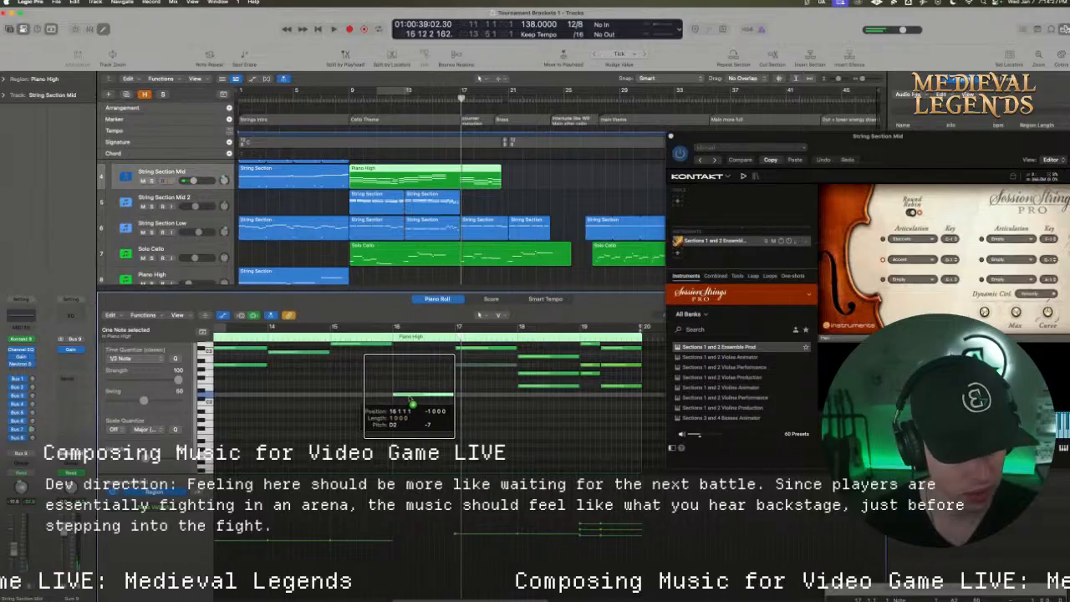
# Lower the copied bar 16 note into the articulation key range, shorten it and add a second short note just before bar 17
pyautogui.scroll(-1, 418, 415)
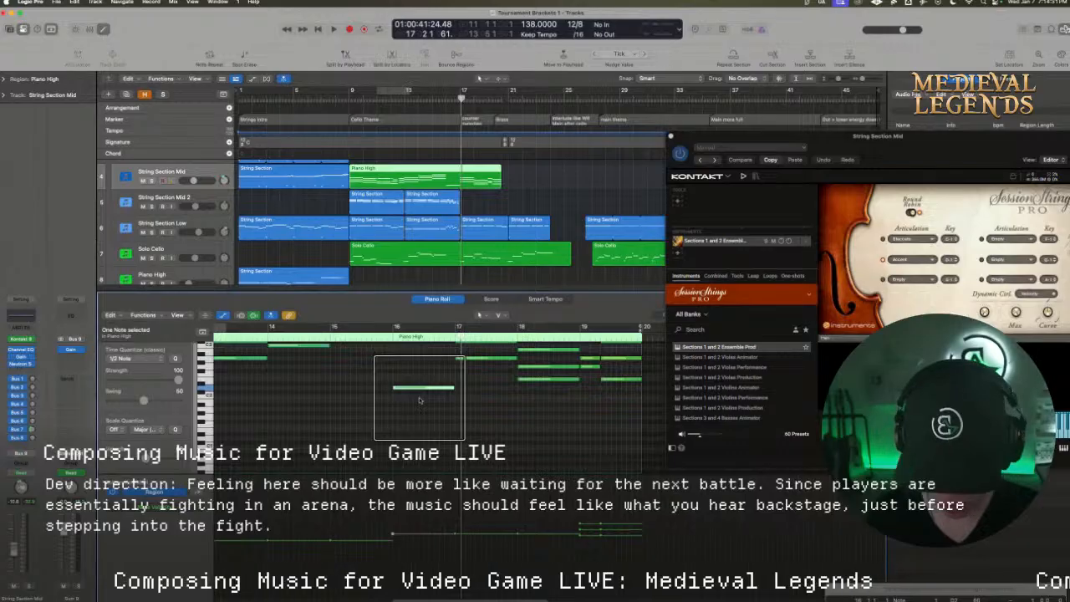
pyautogui.hotkey('alt', 'shift', 'Down')
pyautogui.scroll(-2, 421, 423)
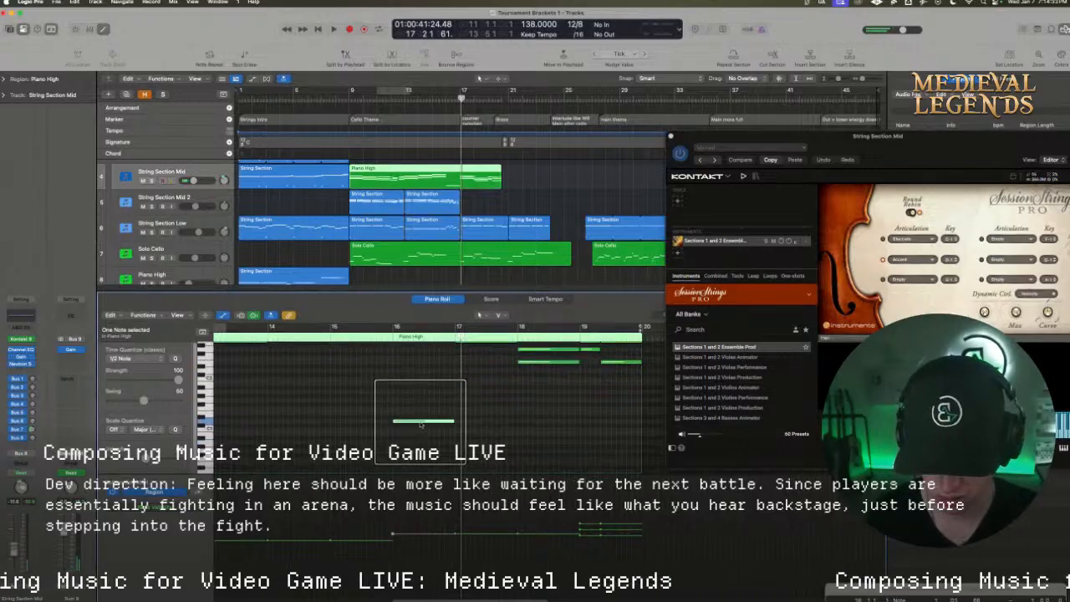
pyautogui.moveTo(417, 421); pyautogui.dragTo(417, 468)
pyautogui.scroll(-8, 409, 443)
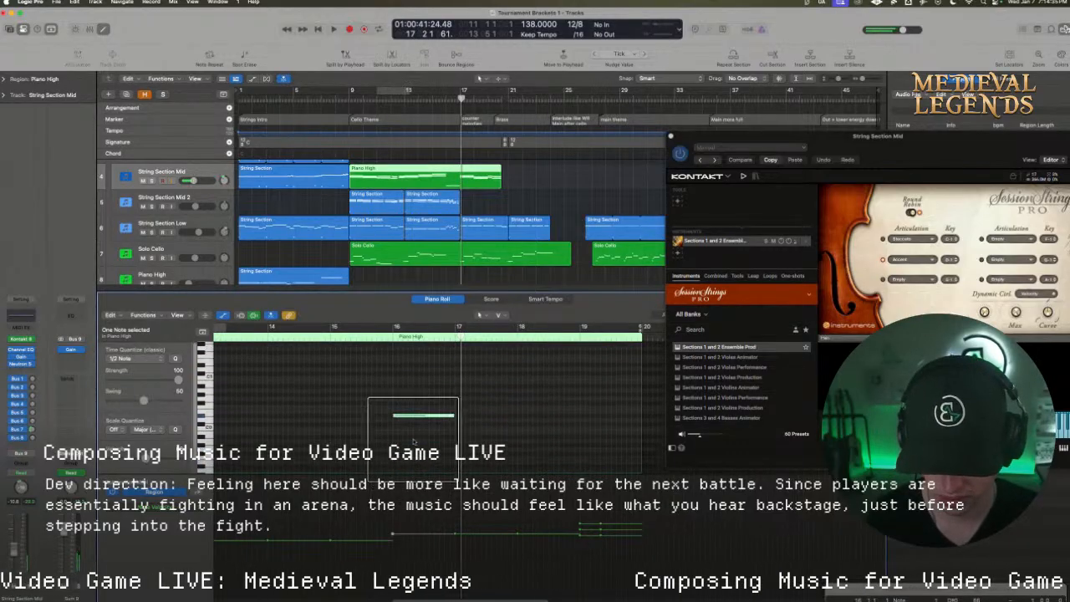
pyautogui.moveTo(409, 393); pyautogui.dragTo(463, 446)
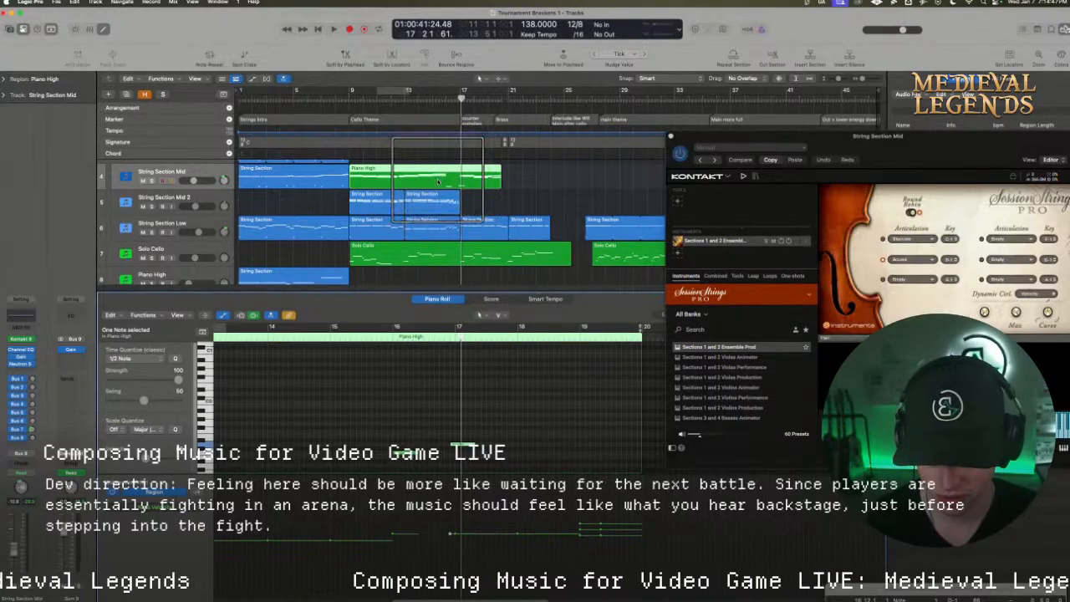
# Place a short articulation key note at bar 9, the start of the Cello Theme, and play from there
pyautogui.click(351, 93)
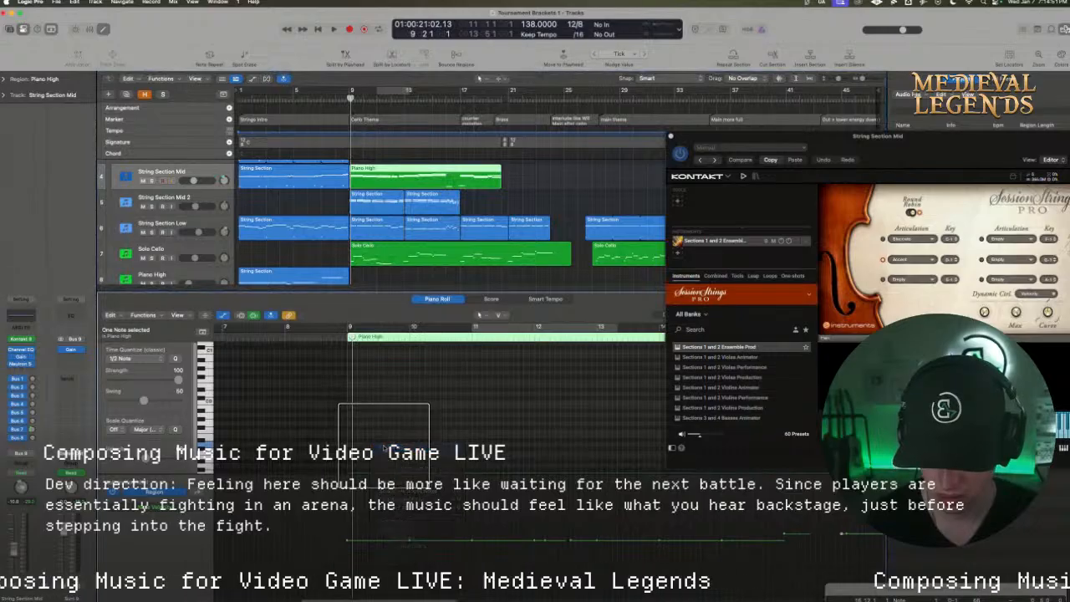
pyautogui.moveTo(382, 444); pyautogui.dragTo(360, 446)
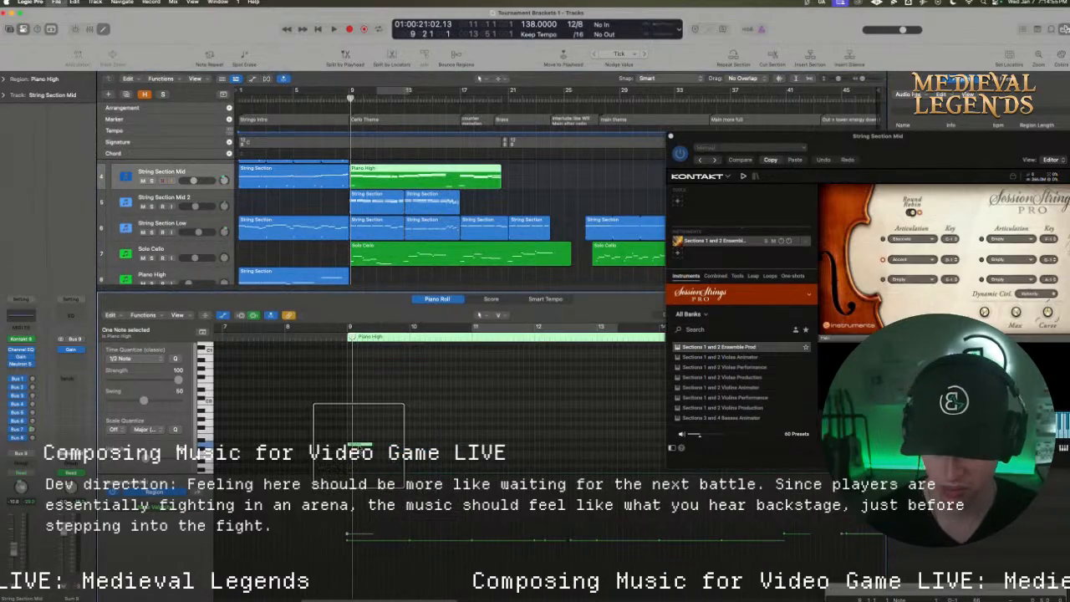
pyautogui.click(342, 336)
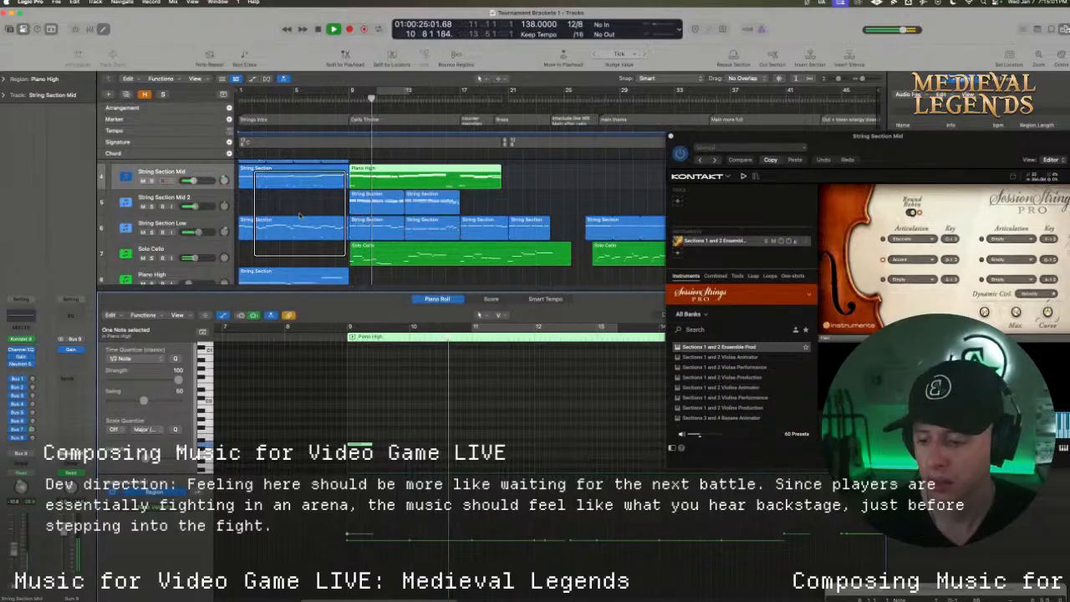
pyautogui.press('space')
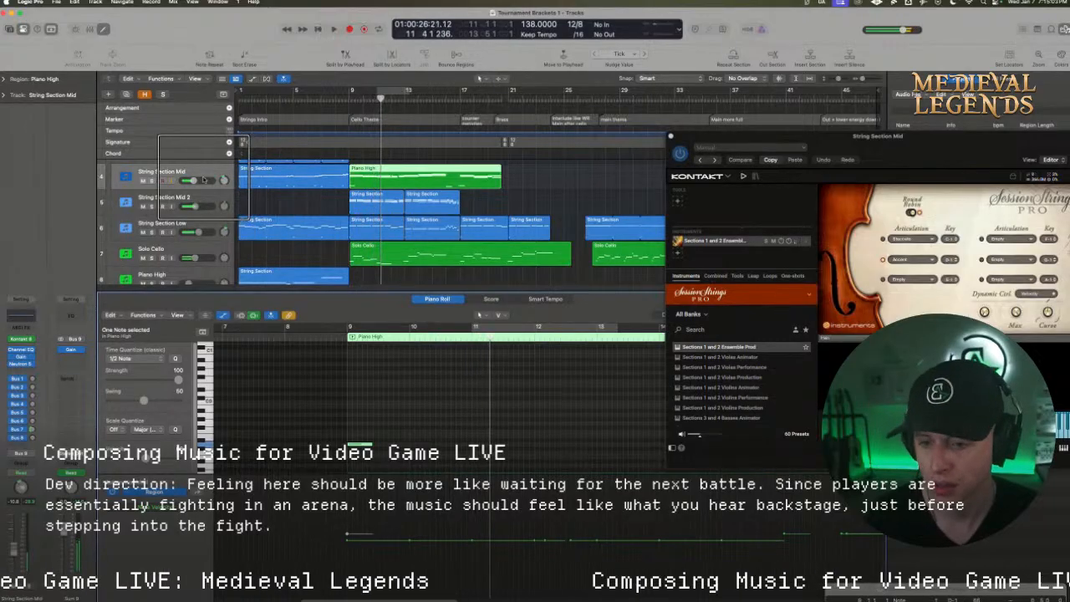
# Listen to the Strings Intro from near its end and from bar 1, with String Section High selected for checking
pyautogui.click(317, 99)
pyautogui.press('space')
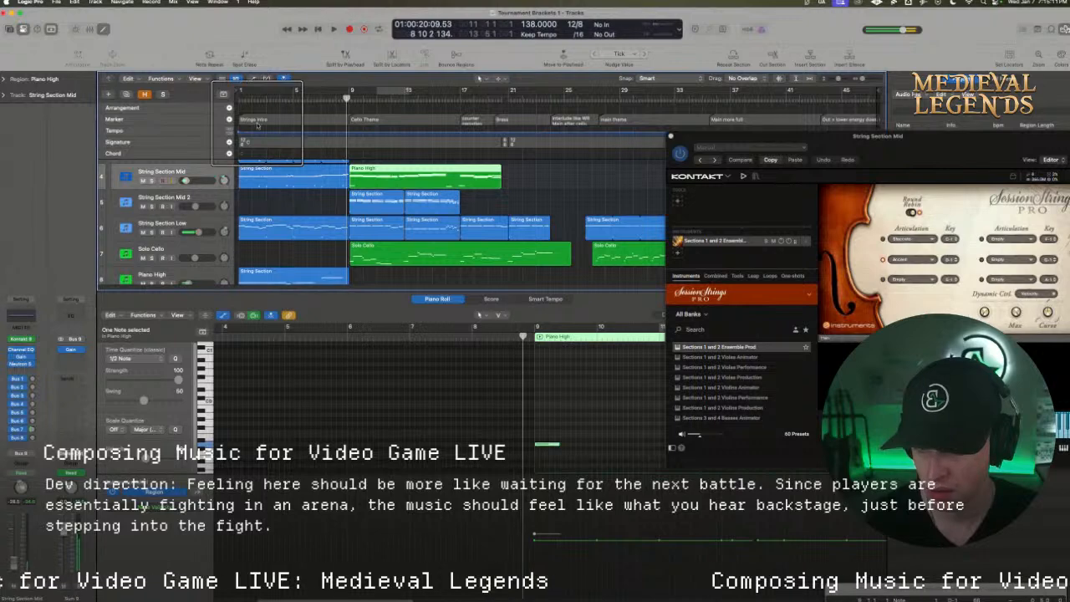
pyautogui.click(239, 97)
pyautogui.press('space')
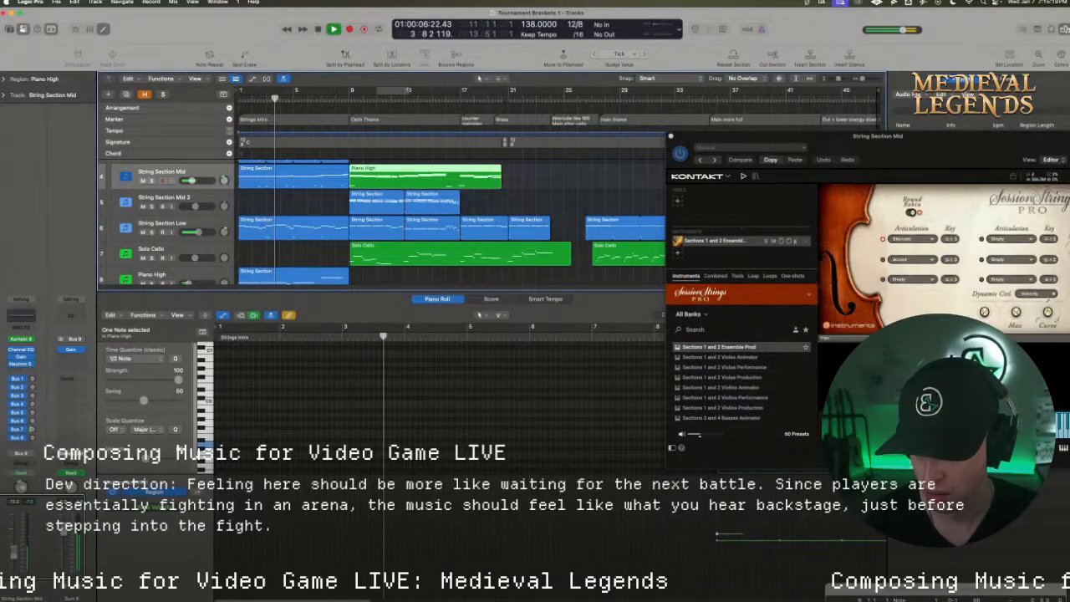
pyautogui.click(123, 358)
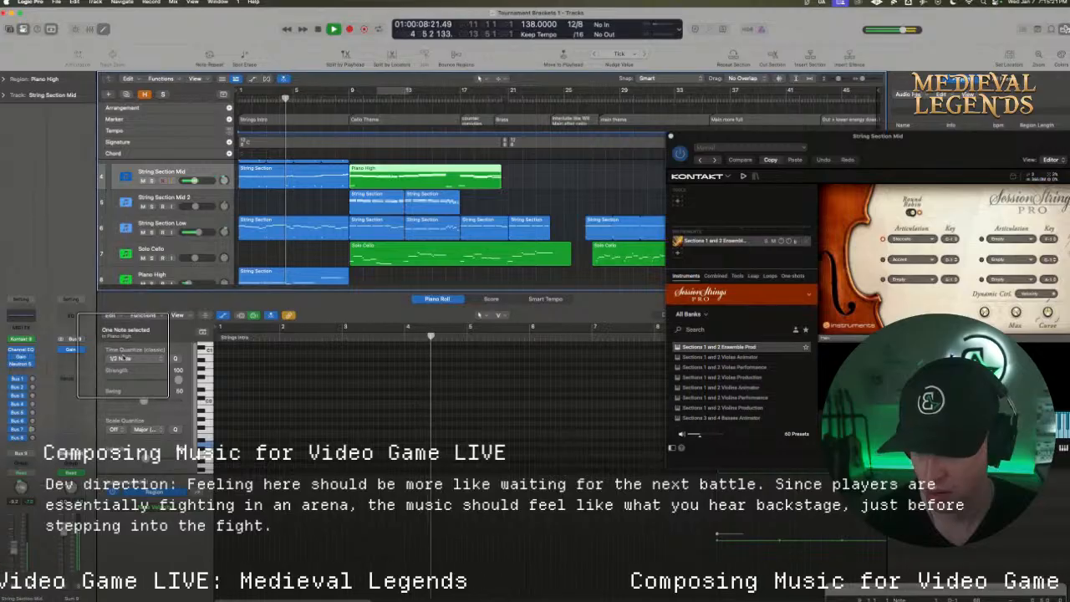
pyautogui.press('space')
pyautogui.scroll(4, 279, 190)
pyautogui.click(199, 206)
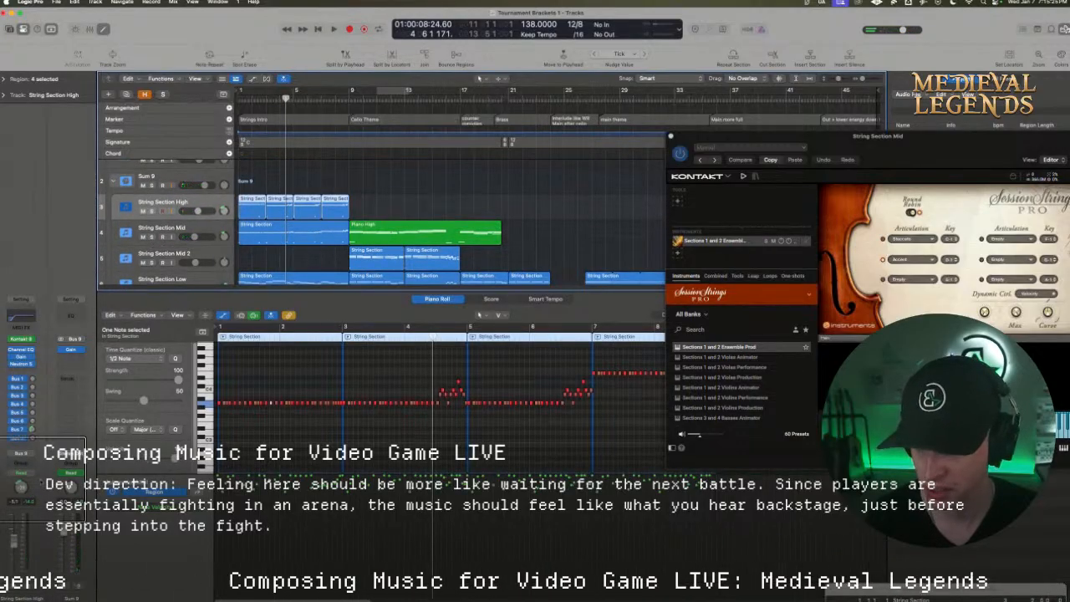
pyautogui.press('space')
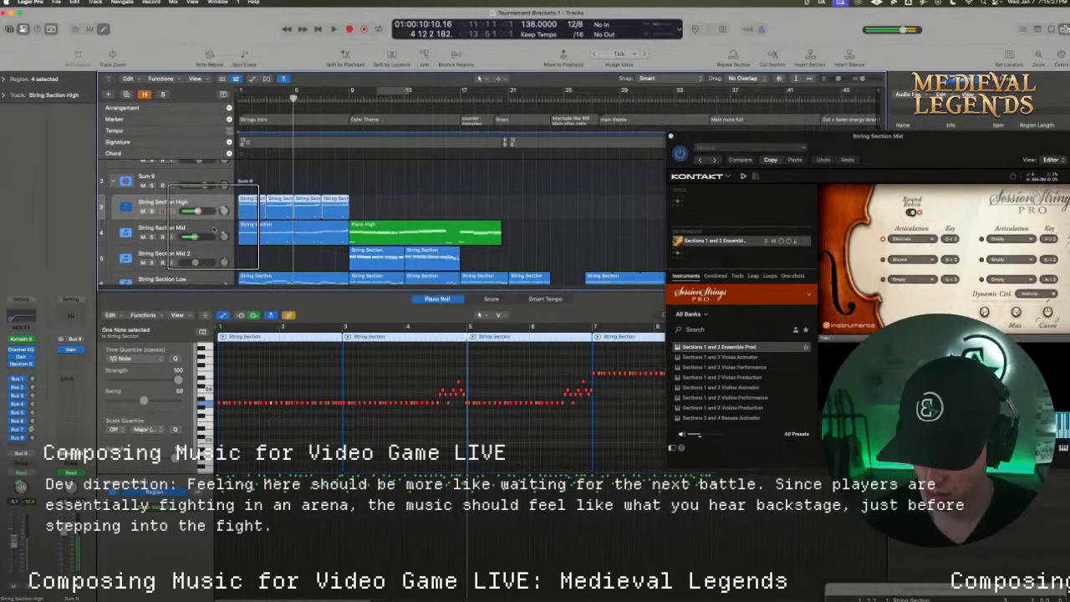
# Duplicate the String Section Mid track with its settings and name the new track "String Section Mid 3 Chords"
pyautogui.click(213, 229)
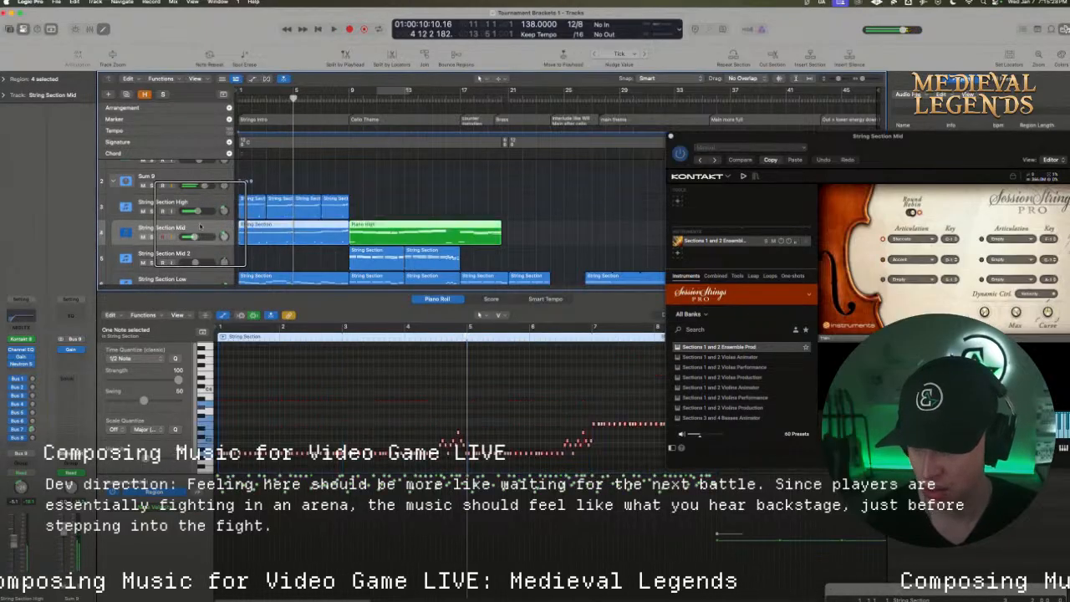
pyautogui.click(127, 94)
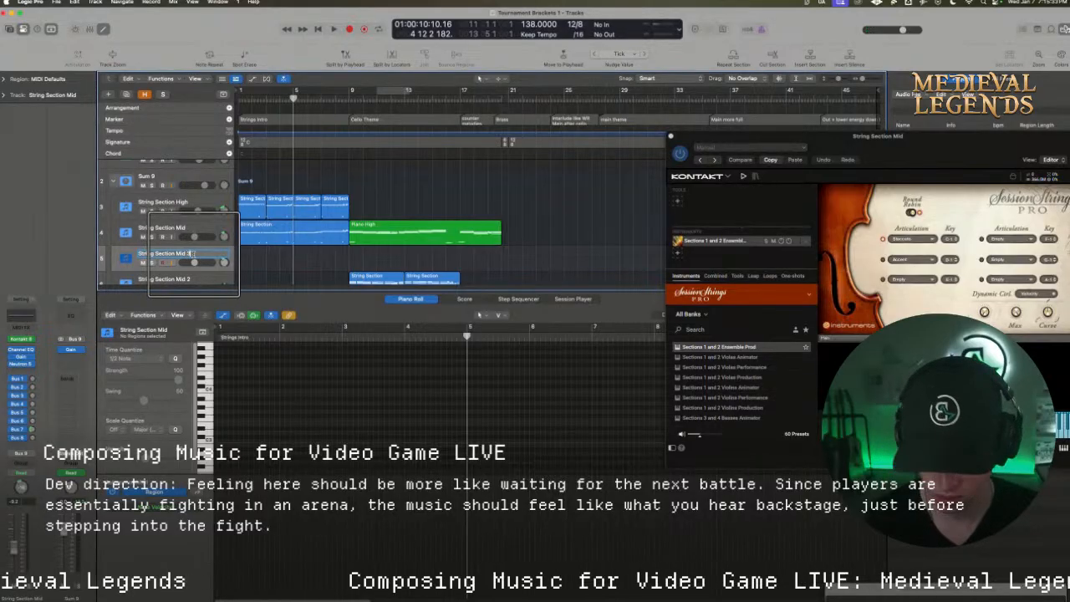
pyautogui.moveTo(194, 262); pyautogui.dragTo(203, 261)
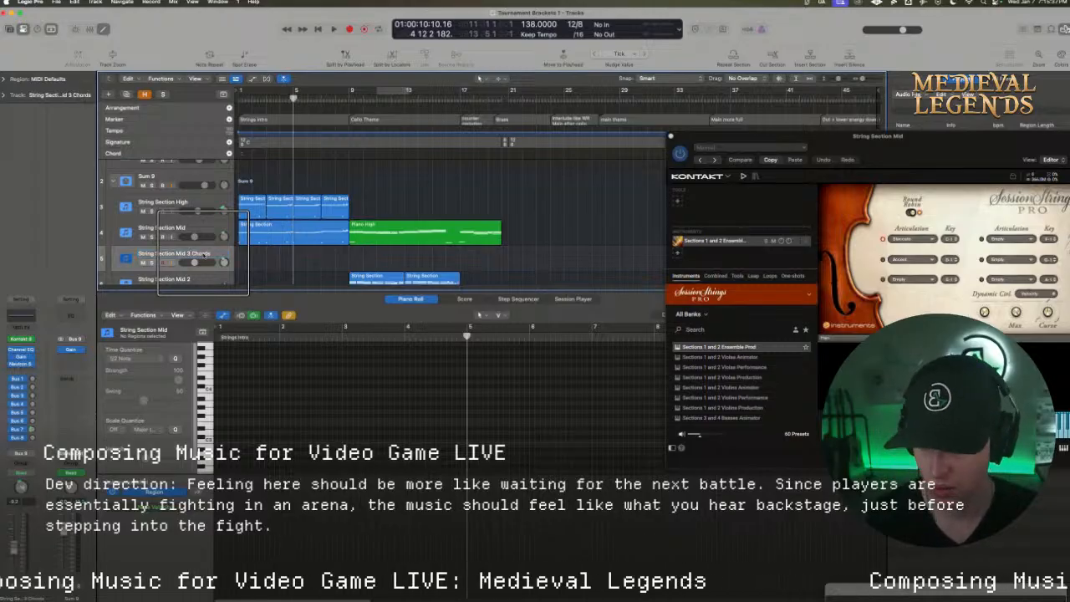
pyautogui.scroll(-2, 191, 266)
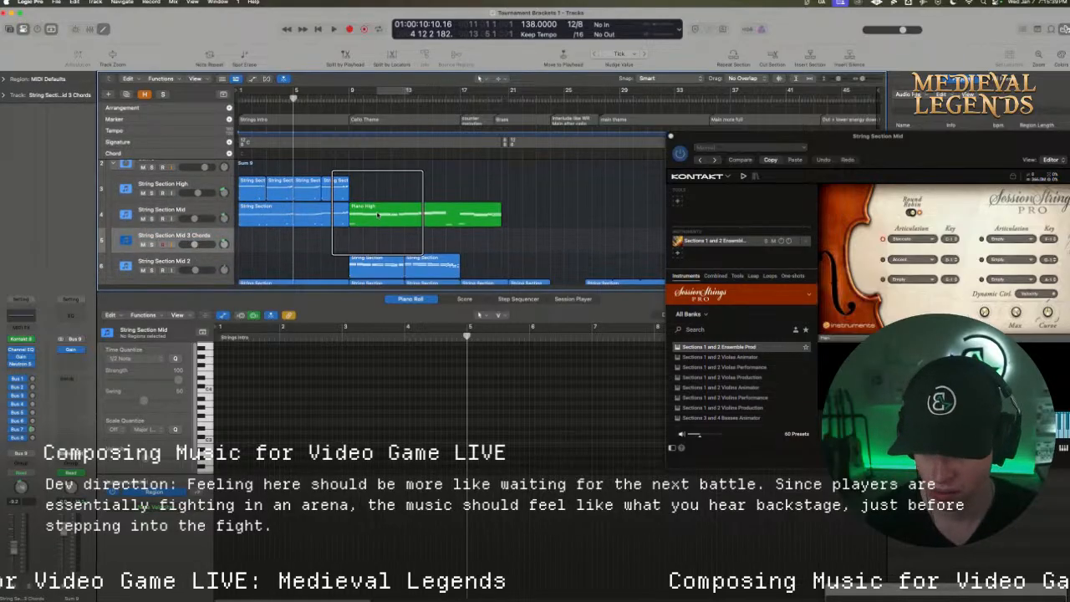
# Move the Piano High region onto the String Section Mid 3 Chords track and loop bars 1 to 9 from the start
pyautogui.moveTo(378, 214); pyautogui.dragTo(375, 234)
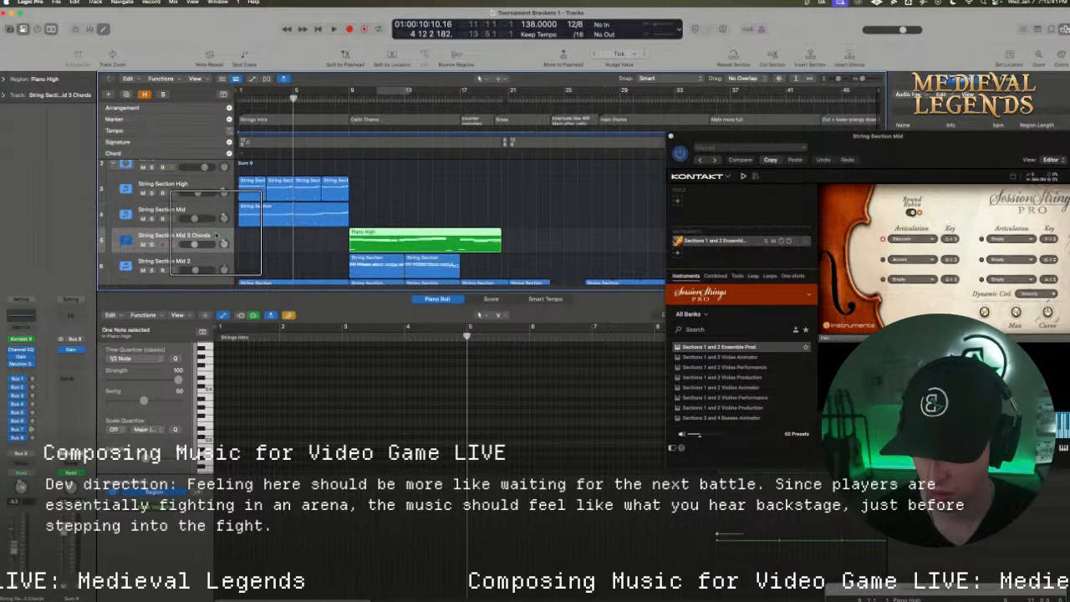
pyautogui.press('space')
pyautogui.moveTo(241, 89); pyautogui.dragTo(357, 96)
pyautogui.press('Return')
# Lower the String Section High track's volume slightly during playback of the Strings Intro, and select String Section Mid
pyautogui.click(176, 186)
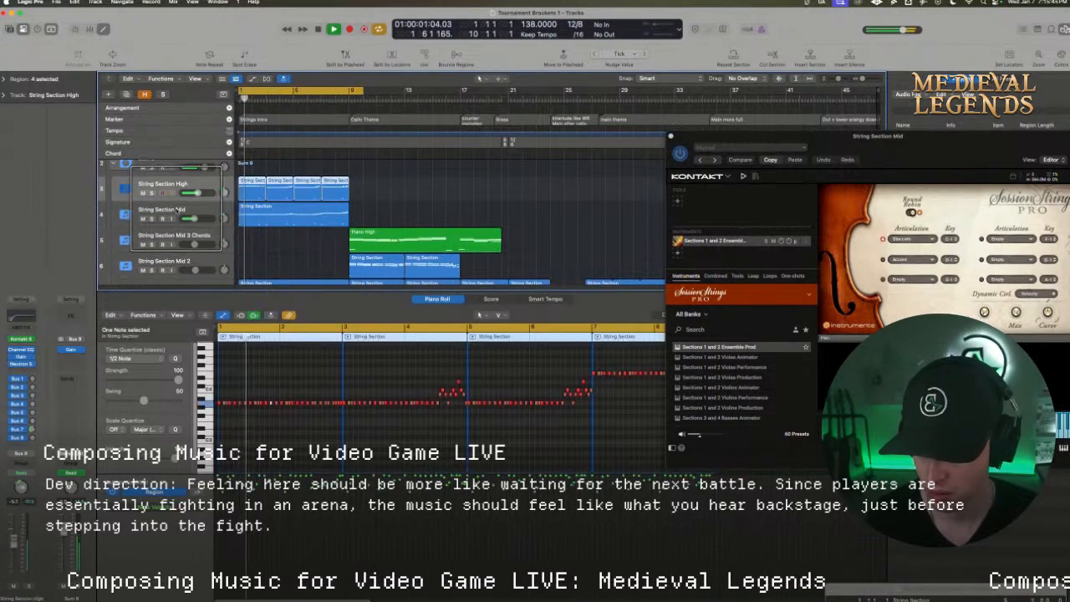
pyautogui.moveTo(17, 539); pyautogui.dragTo(17, 546)
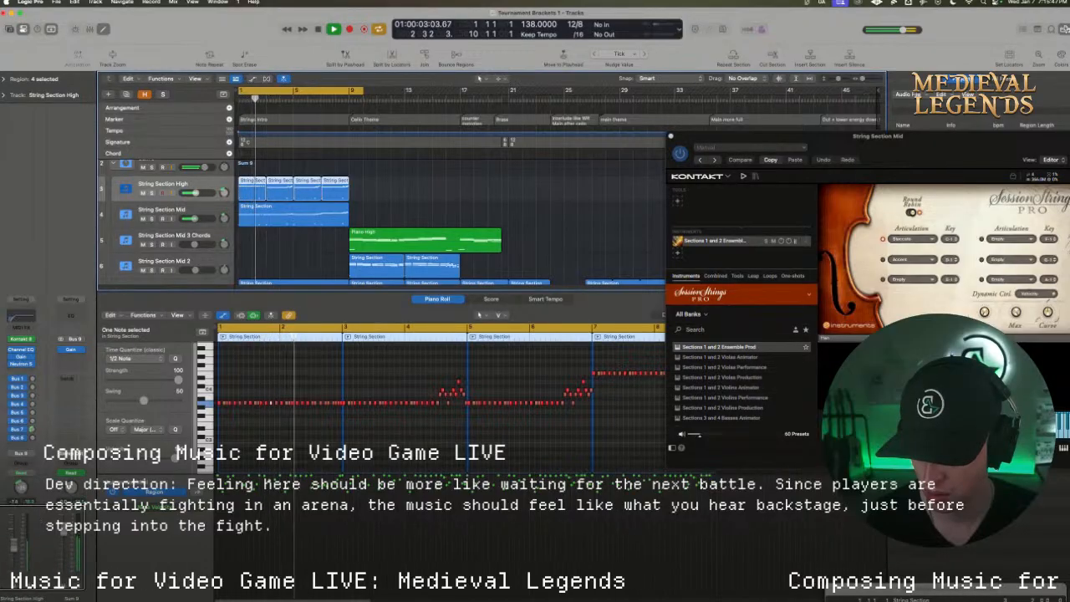
pyautogui.scroll(1, 203, 230)
pyautogui.click(196, 210)
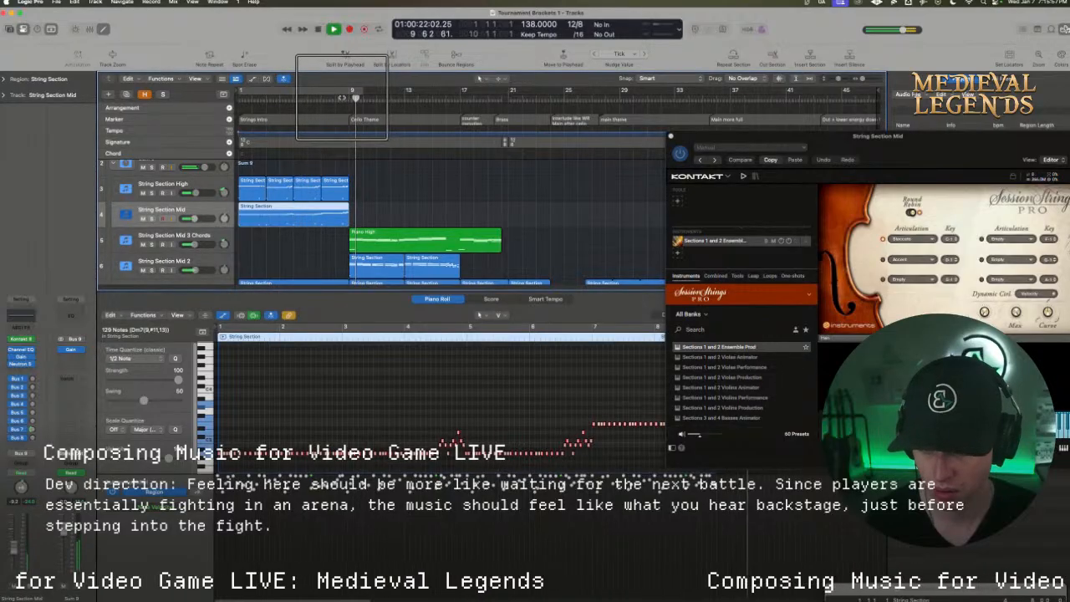
# Play the Cello Theme and raise the volumes of the String Section Mid through Solo Cello tracks together
pyautogui.click(341, 98)
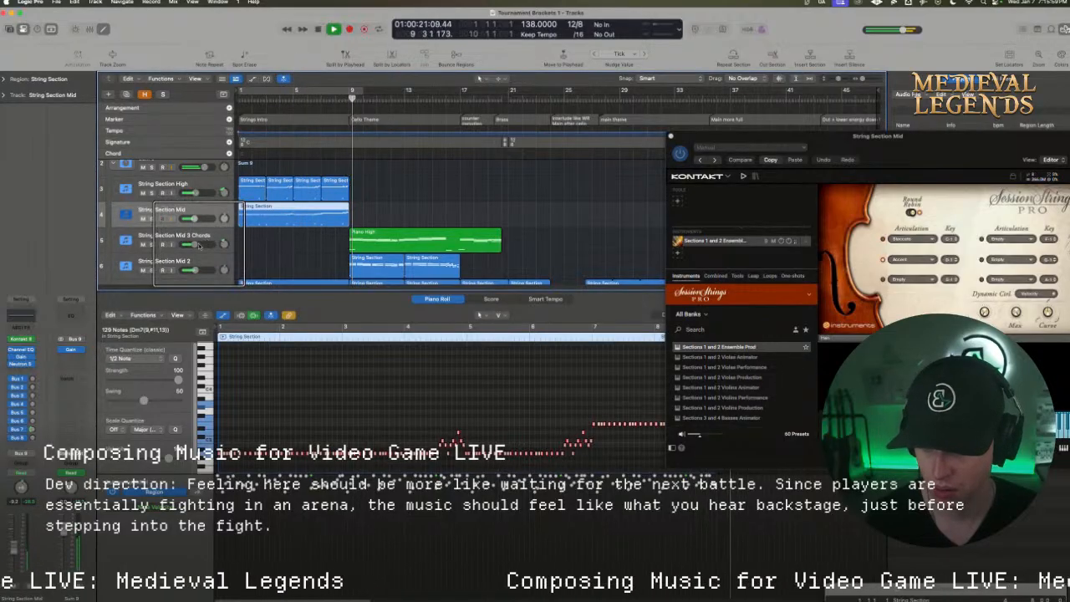
pyautogui.keyDown('shift'); pyautogui.click(201, 261); pyautogui.keyUp('shift')
pyautogui.scroll(-4, 201, 262)
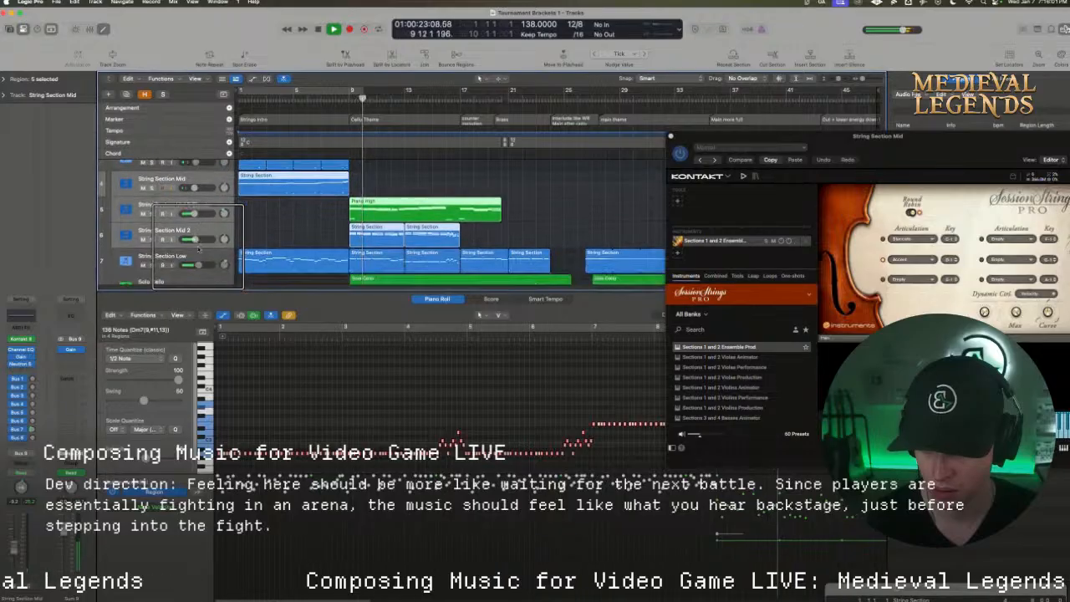
pyautogui.scroll(-1, 198, 262)
pyautogui.keyDown('shift'); pyautogui.click(201, 269); pyautogui.keyUp('shift')
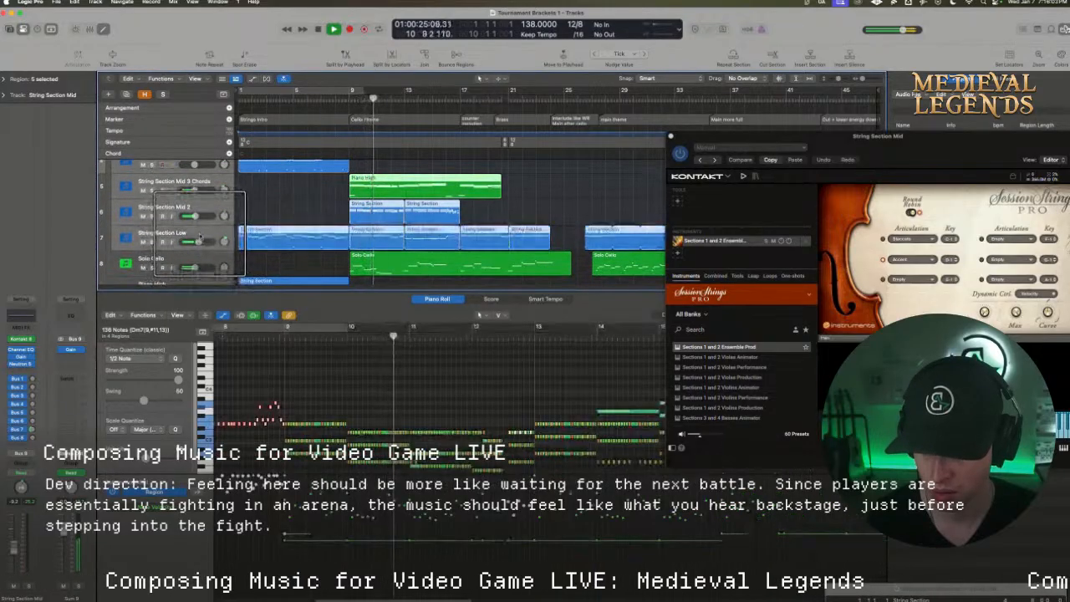
pyautogui.moveTo(201, 269); pyautogui.dragTo(201, 268)
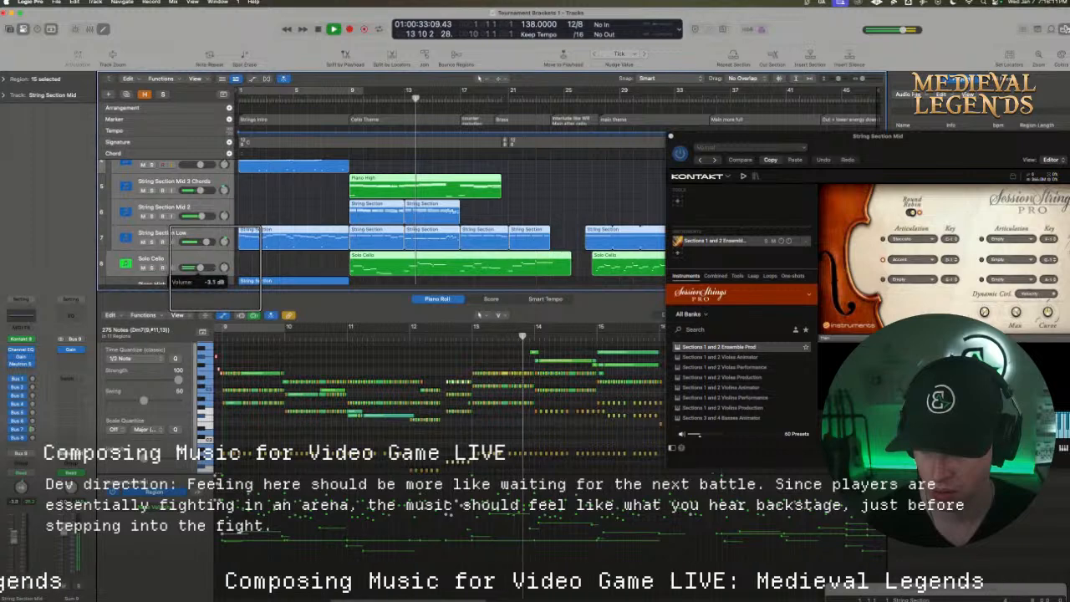
pyautogui.moveTo(201, 242); pyautogui.dragTo(203, 266)
pyautogui.click(207, 257)
# Replay from just before bar 9 and lower the String Section Mid 3 Chords, Mid 2 and Low volumes together slightly
pyautogui.click(339, 98)
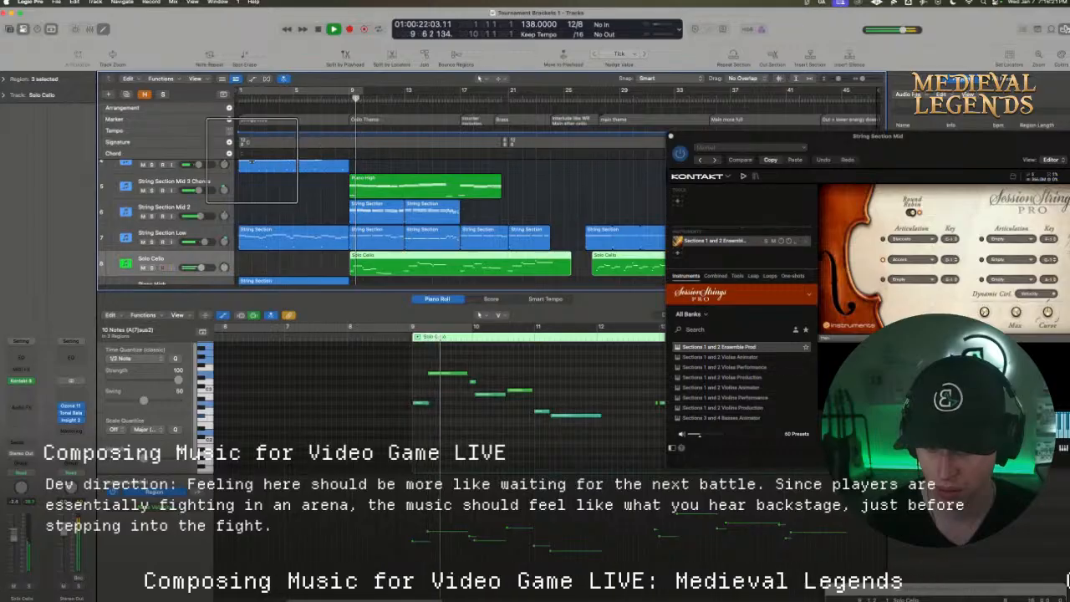
pyautogui.scroll(2, 173, 230)
pyautogui.keyDown('shift'); pyautogui.click(173, 200); pyautogui.keyUp('shift')
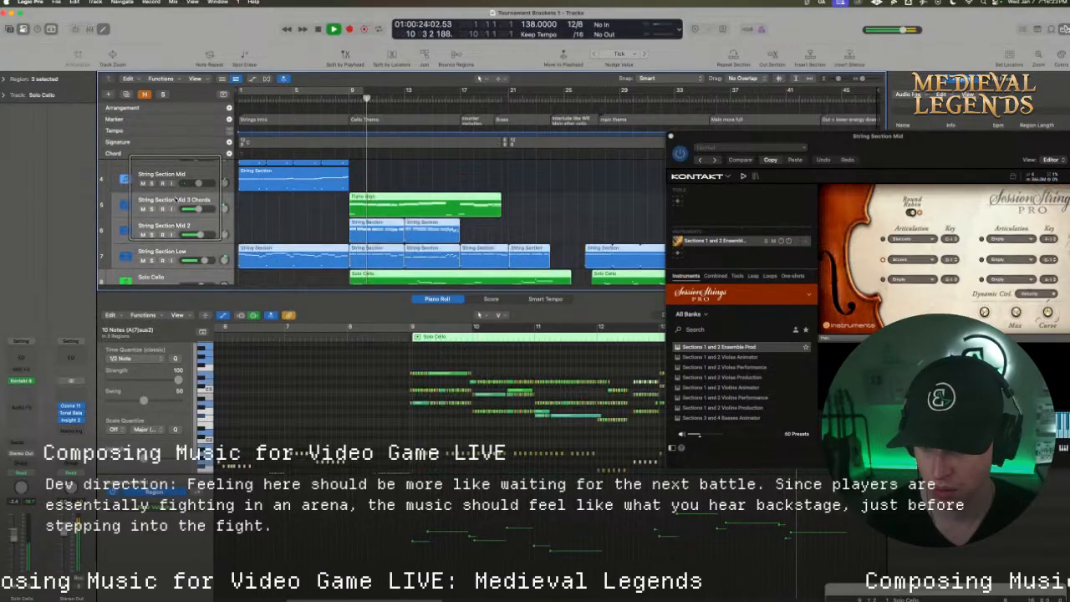
pyautogui.moveTo(198, 208); pyautogui.dragTo(197, 209)
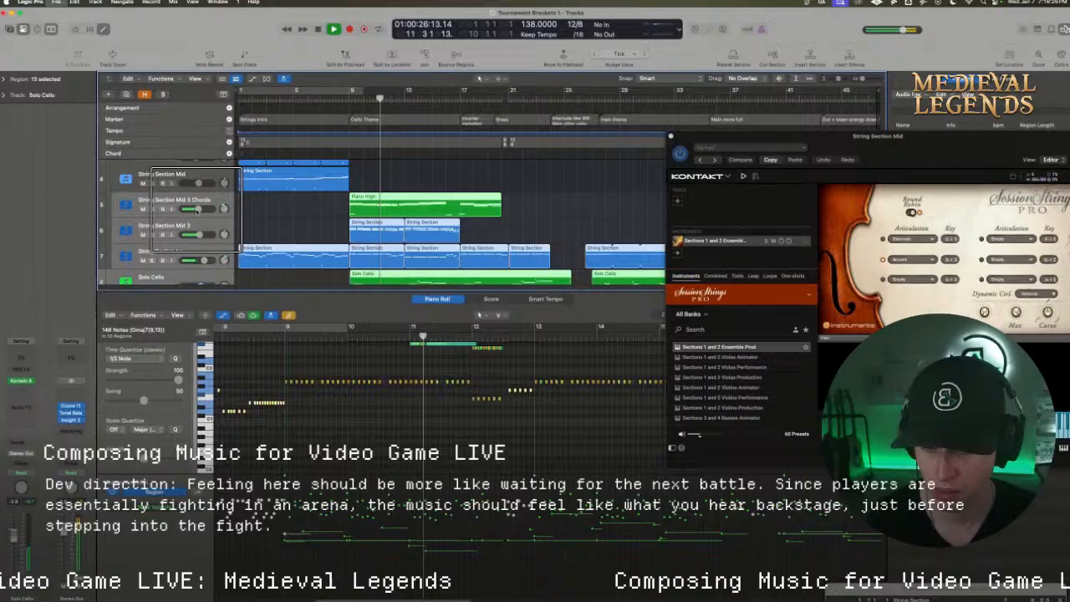
# Close the Kontakt window, enlarge the track area with taller tracks, and stop playback with the playhead at bar 16
pyautogui.click(671, 136)
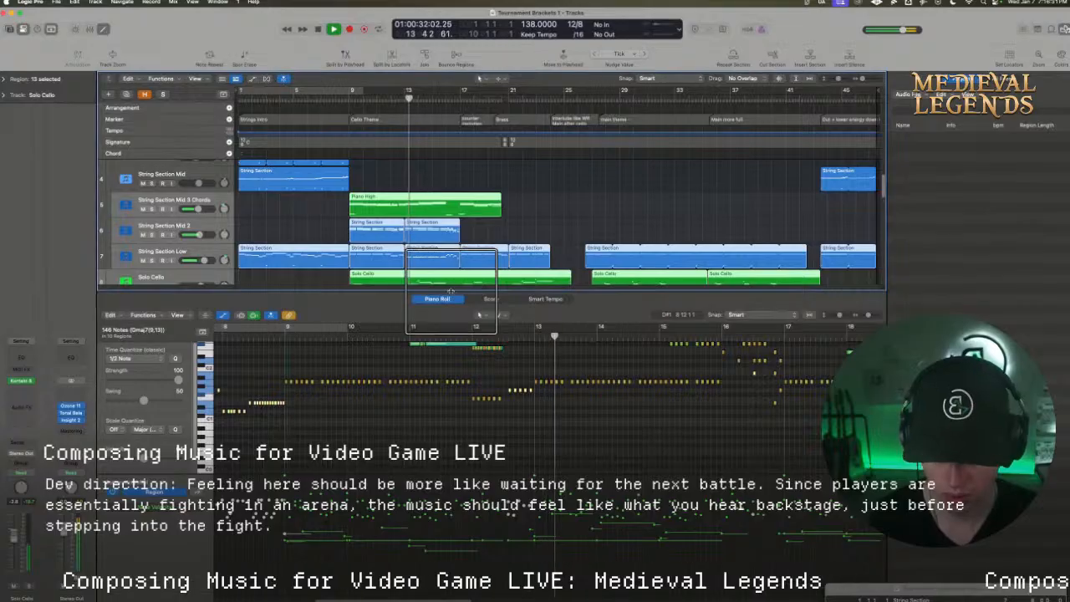
pyautogui.moveTo(451, 290); pyautogui.dragTo(452, 336)
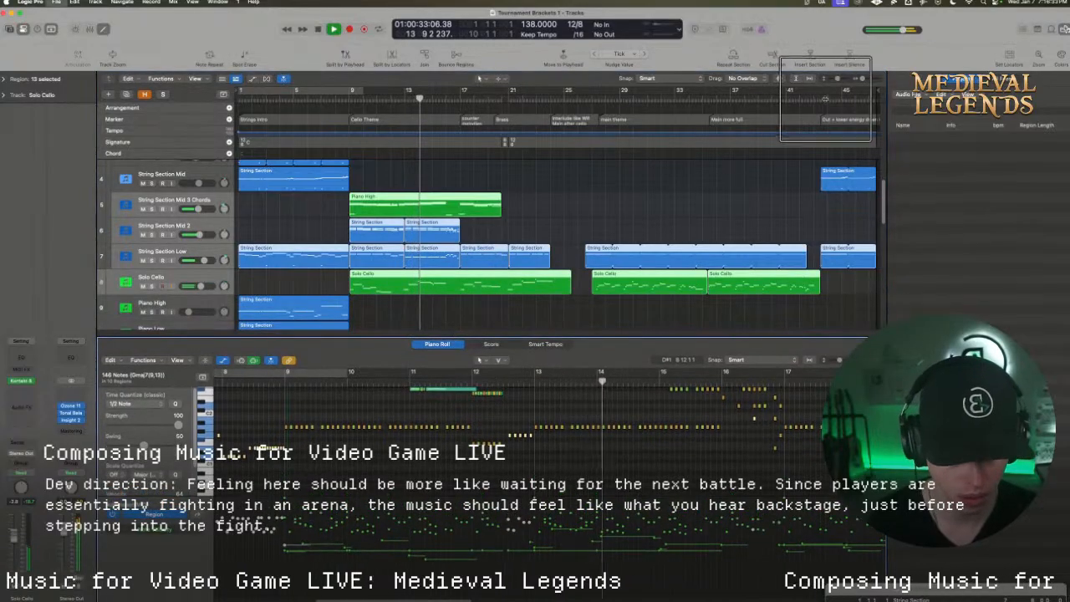
pyautogui.moveTo(836, 79); pyautogui.dragTo(838, 78)
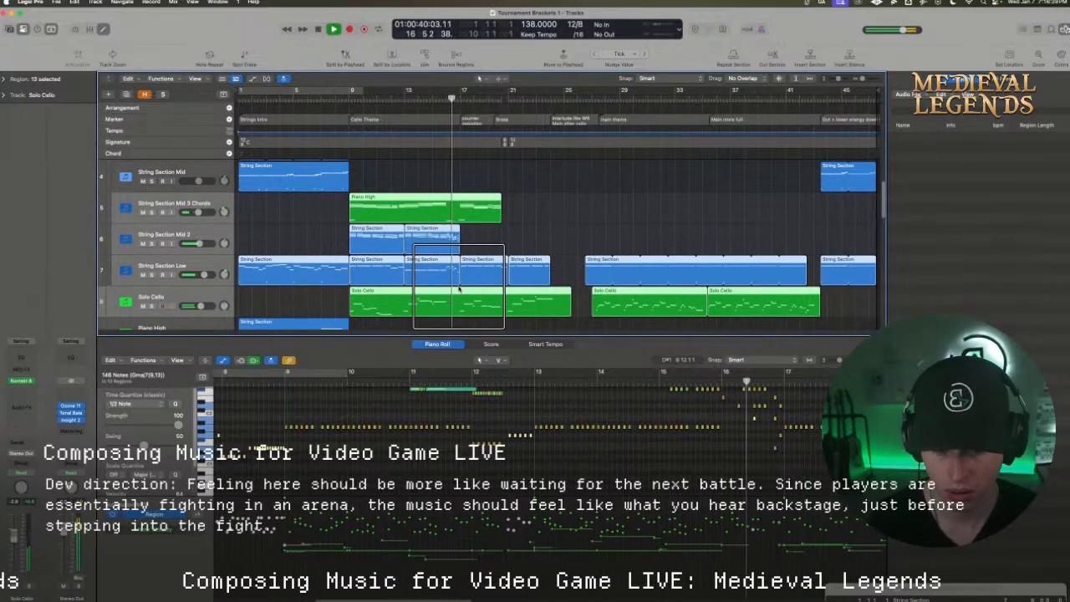
pyautogui.press('space')
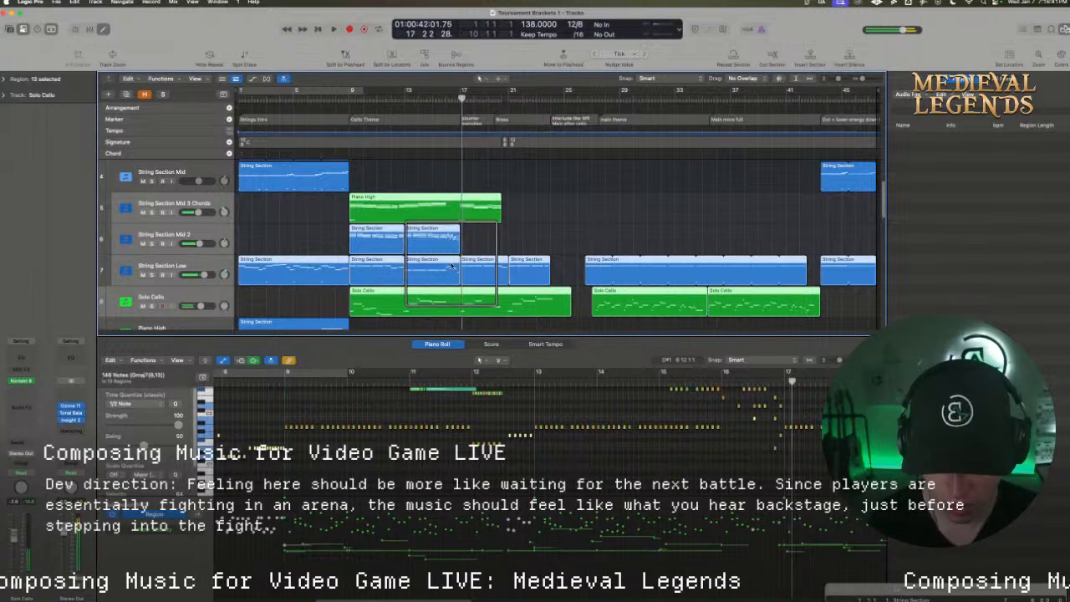
pyautogui.moveTo(461, 94); pyautogui.dragTo(447, 117)
pyautogui.scroll(5, 788, 495)
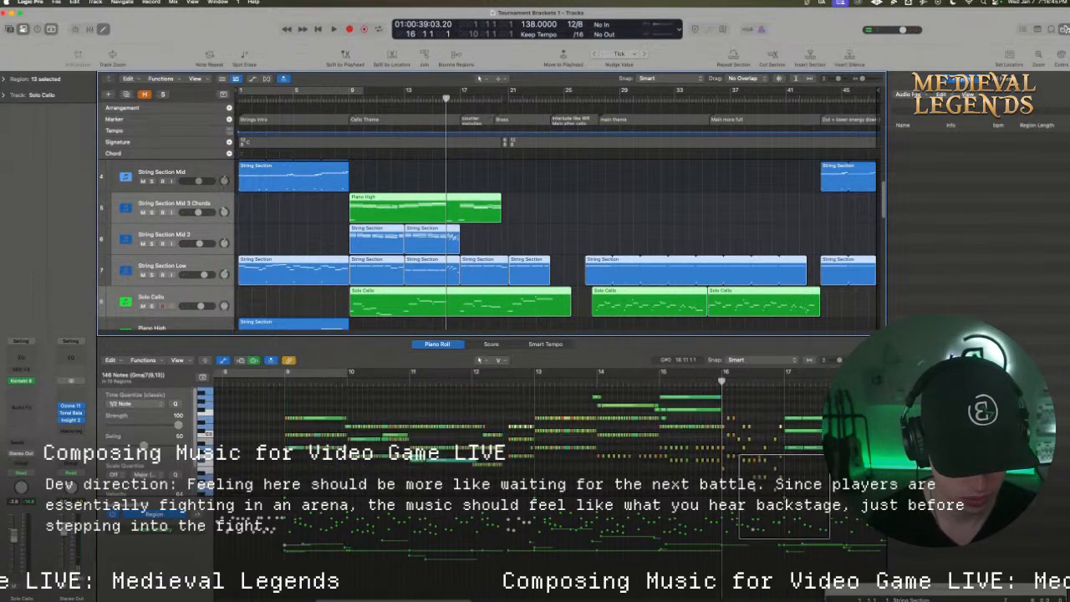
pyautogui.press('super+t')
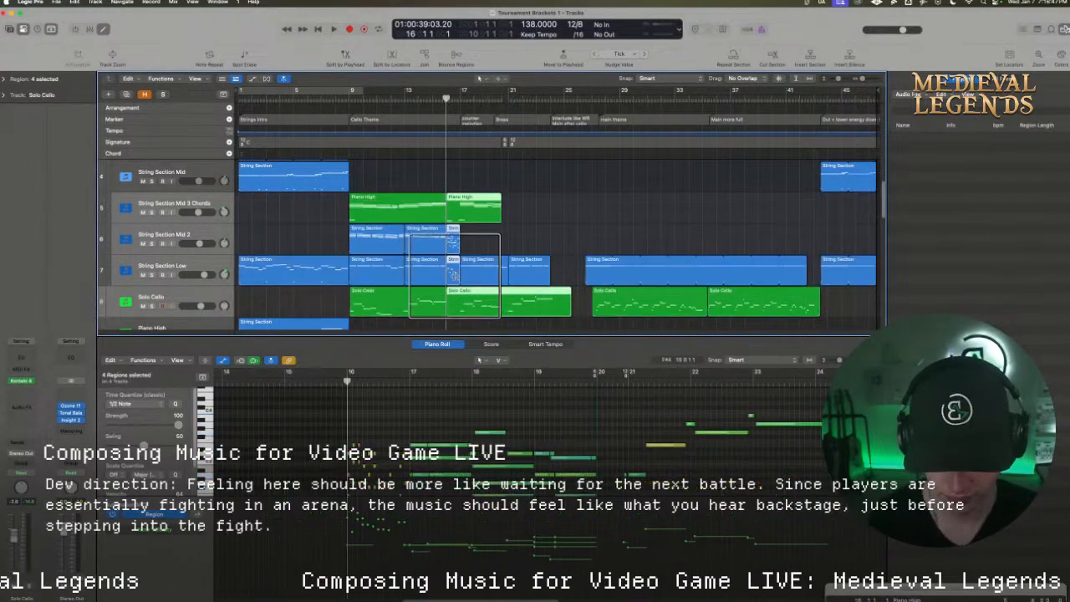
pyautogui.press('super+z')
pyautogui.click(489, 237)
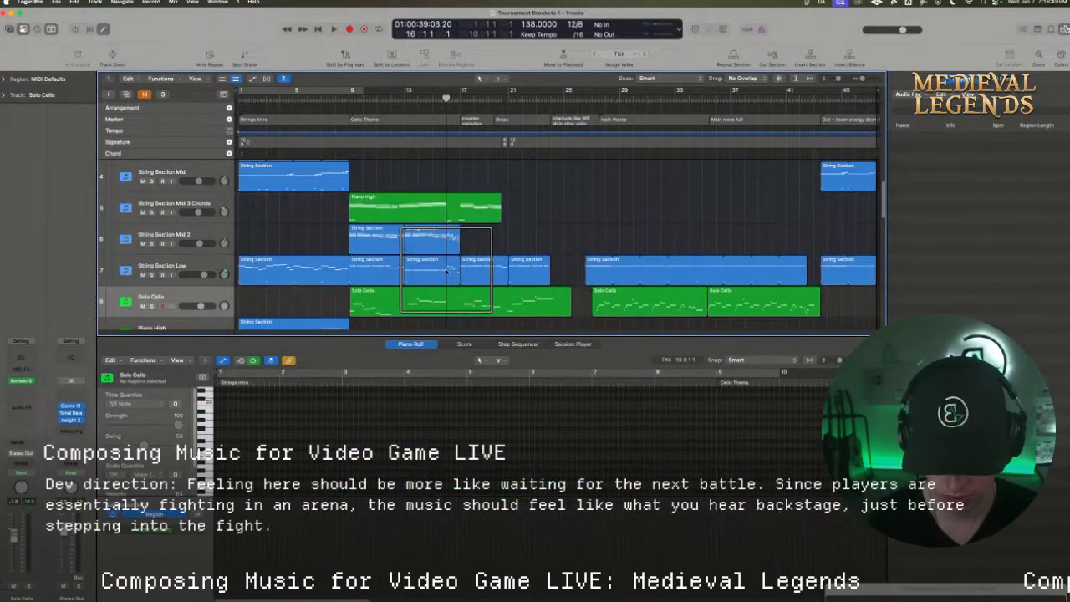
# Split the String Section Low region at bar 16 and copy the bar 16 piece to String Section Mid 3 Chords, keeping crossing notes
pyautogui.click(446, 269)
pyautogui.click(451, 269)
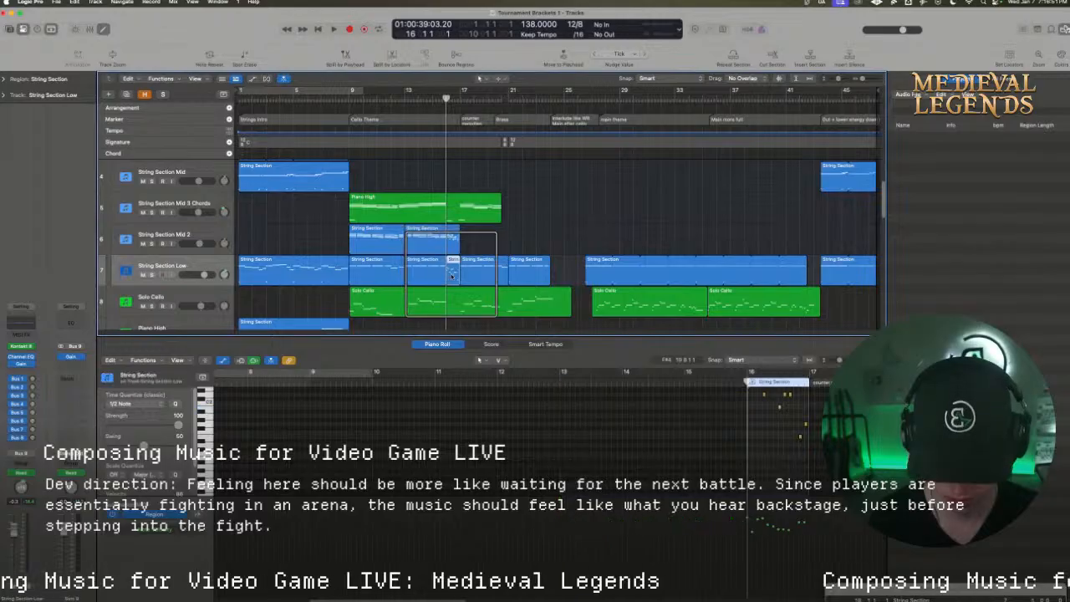
pyautogui.moveTo(454, 276); pyautogui.dragTo(455, 219)
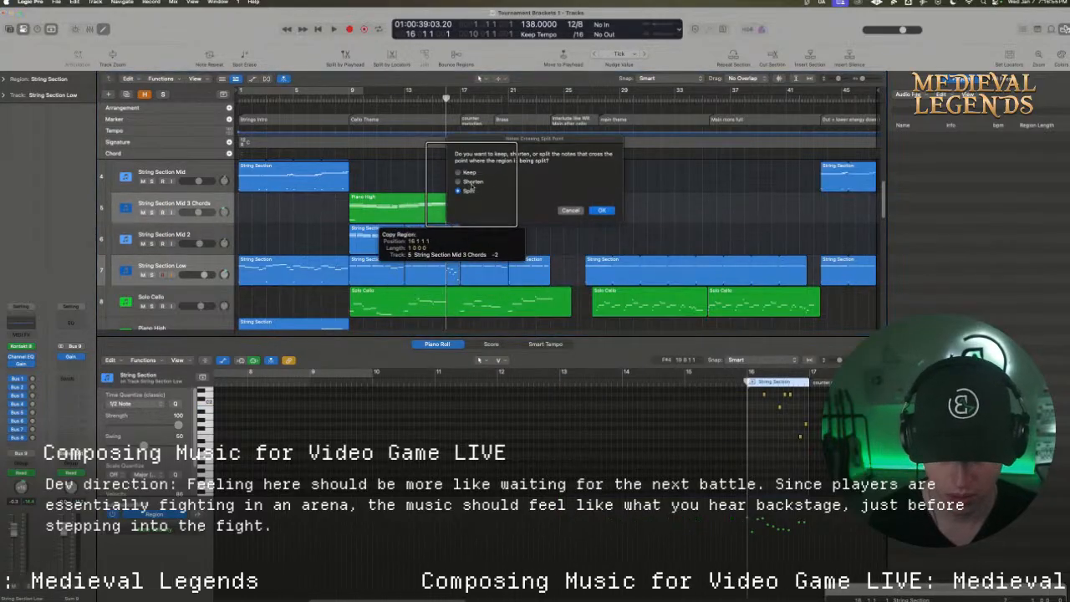
pyautogui.click(602, 211)
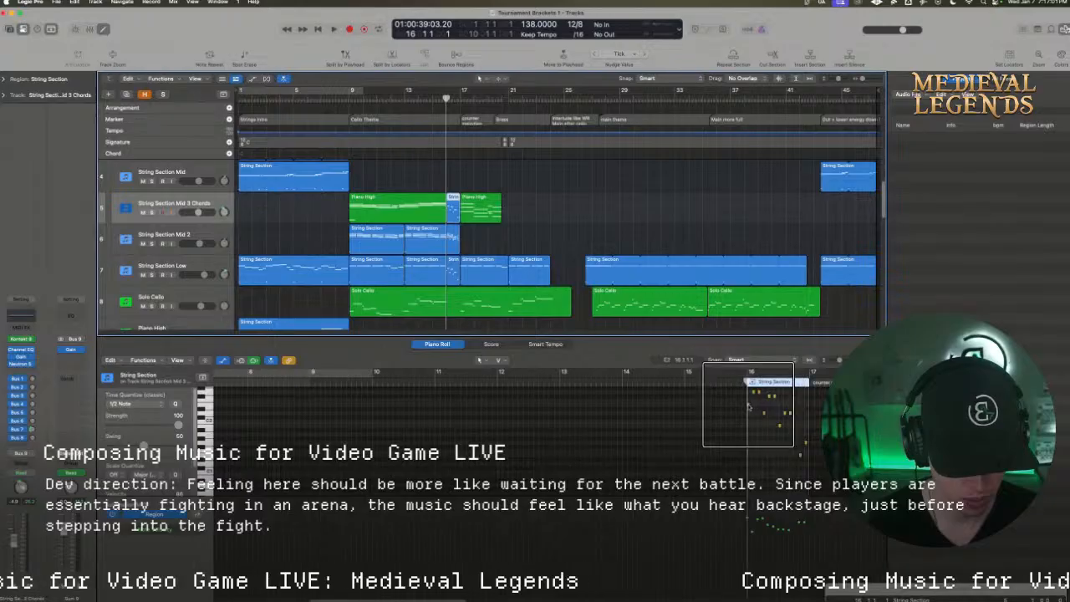
# Copy the first note of the bar 16 region down to C-1 in the articulation key range
pyautogui.moveTo(748, 406); pyautogui.dragTo(753, 495)
pyautogui.scroll(-4, 753, 496)
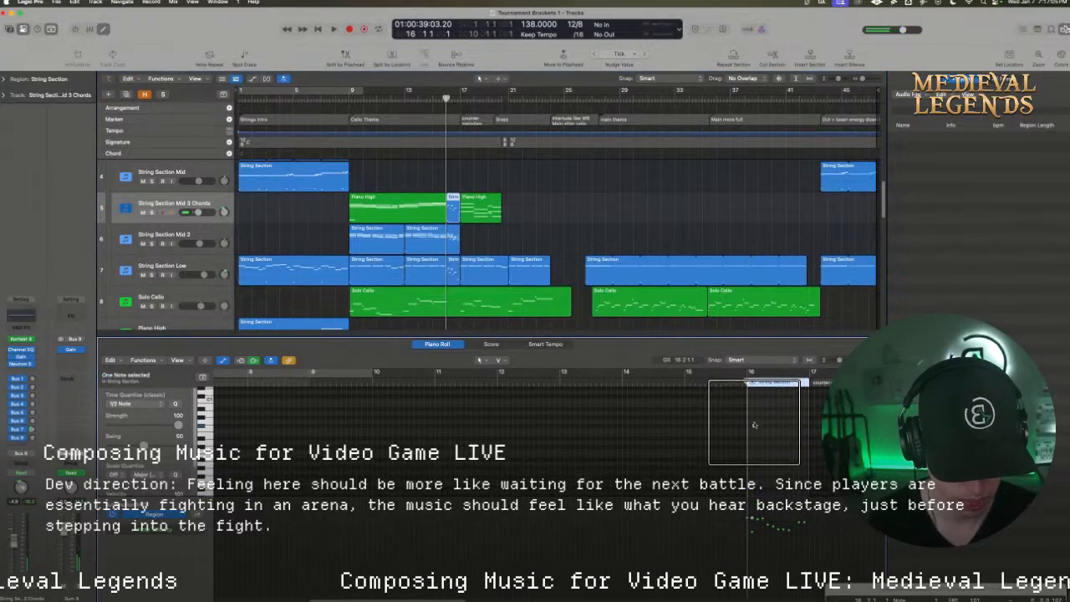
pyautogui.moveTo(753, 427); pyautogui.dragTo(752, 489)
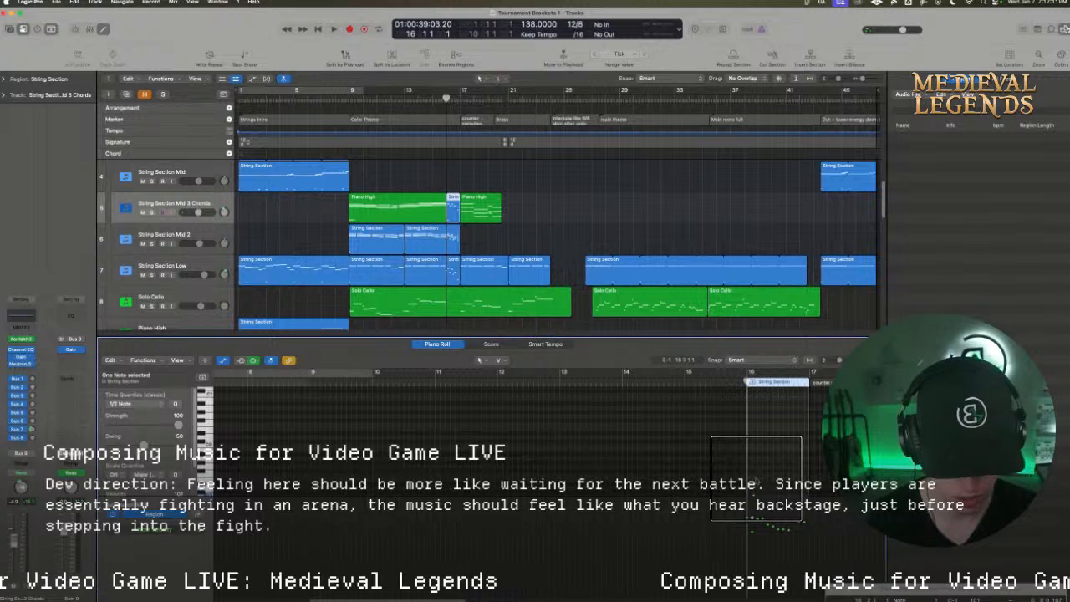
# Audition bar 16 with String Section Mid 3 Chords soloed, and move the C-1 articulation note to position 16 1 1 1
pyautogui.press('space')
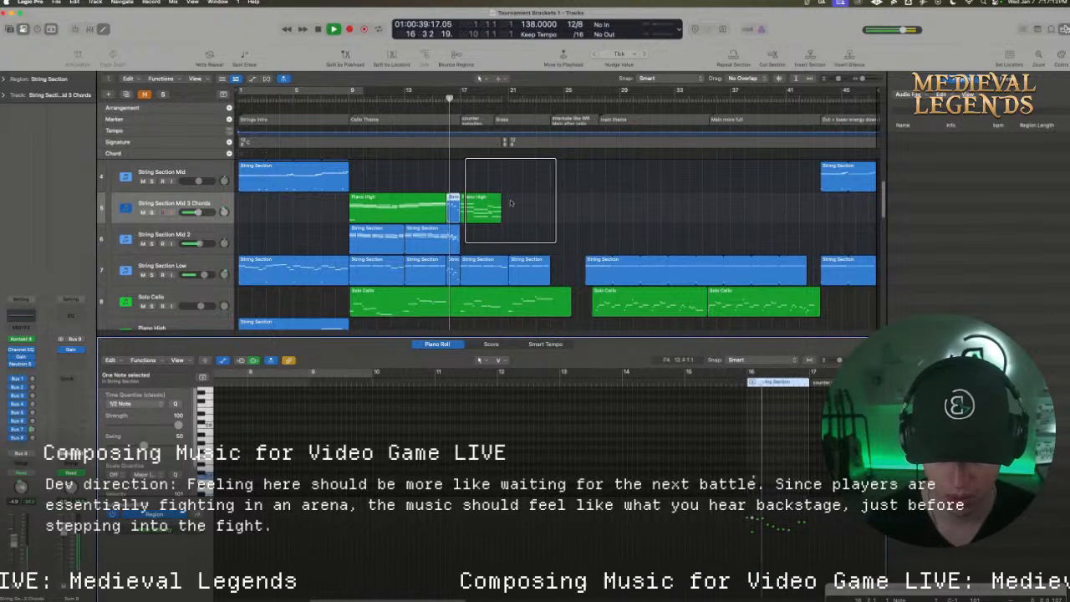
pyautogui.click(152, 211)
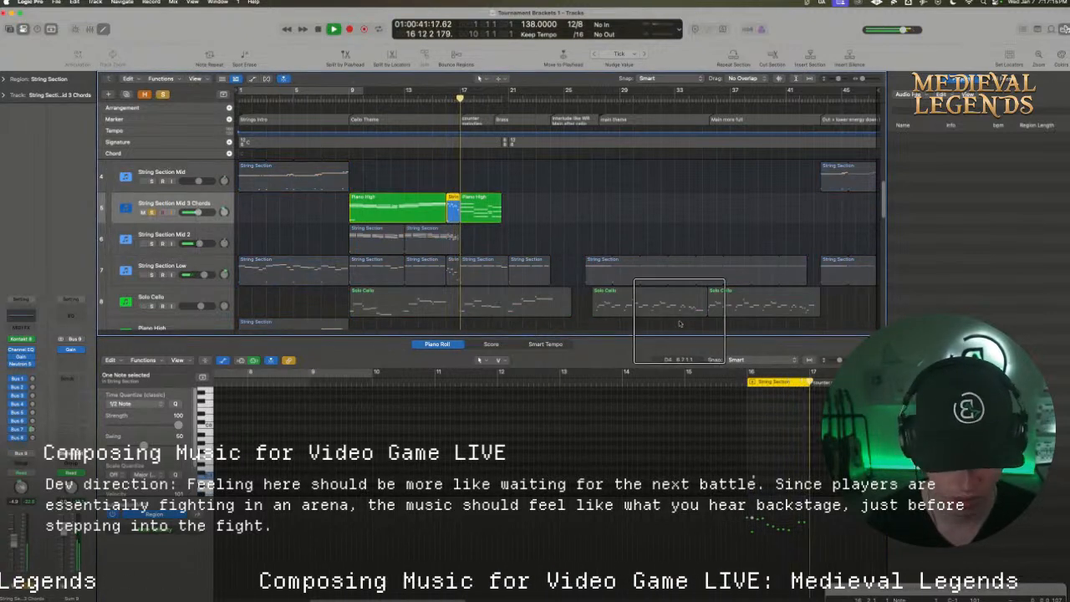
pyautogui.press('space')
pyautogui.click(753, 481)
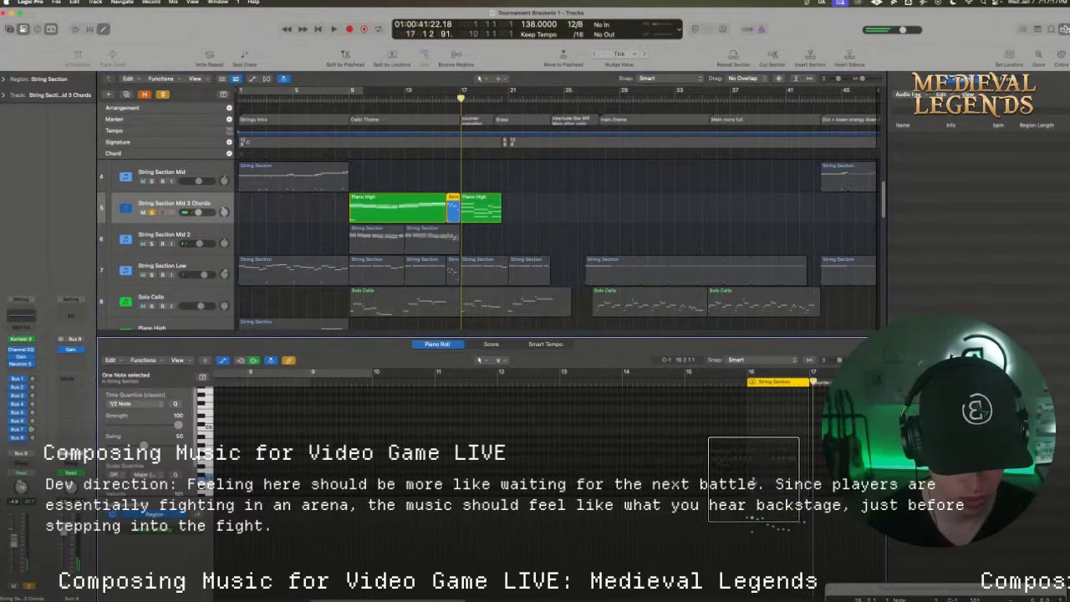
pyautogui.click(753, 478)
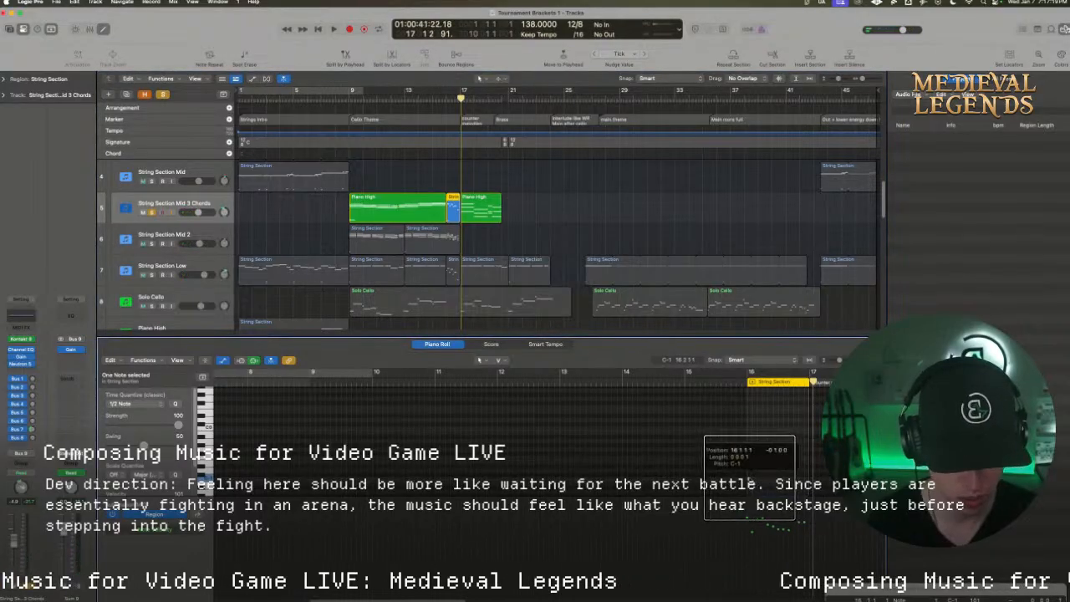
# Copy a chord note at bar 17 of the Piano High region down into the articulation key range
pyautogui.click(488, 216)
pyautogui.scroll(-1, 410, 457)
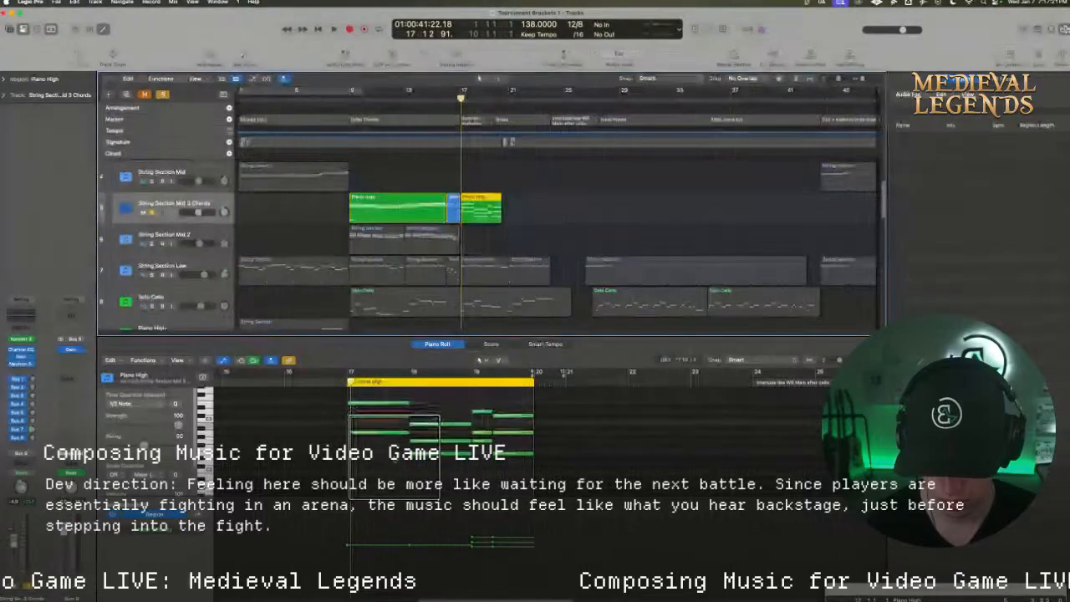
pyautogui.keyDown('alt'); pyautogui.moveTo(382, 425); pyautogui.dragTo(379, 495); pyautogui.keyUp('alt')
pyautogui.scroll(-3, 403, 446)
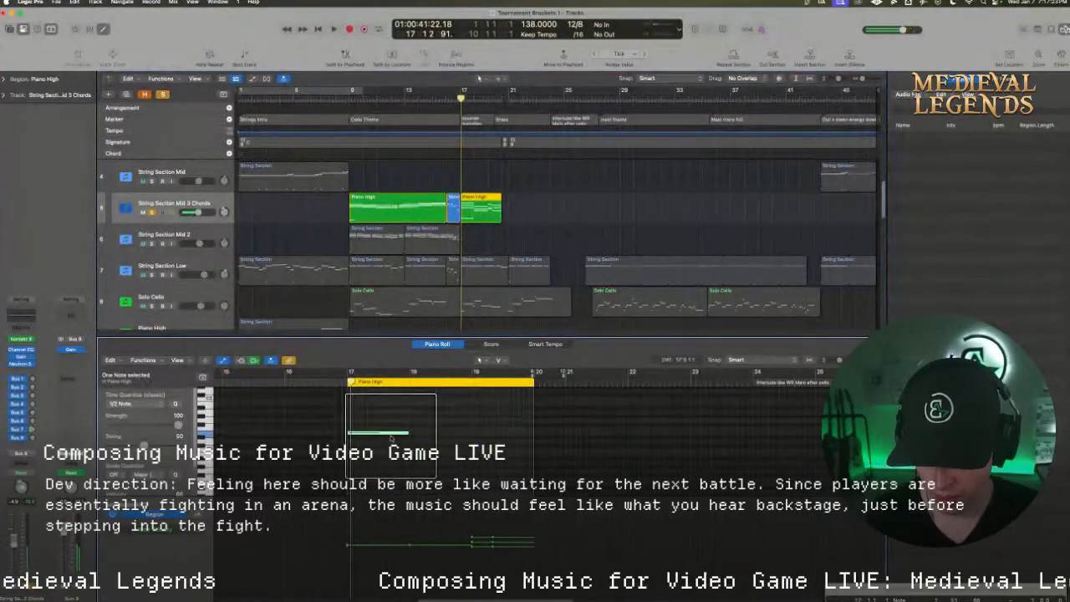
pyautogui.moveTo(373, 432); pyautogui.dragTo(365, 468)
pyautogui.scroll(-2, 390, 441)
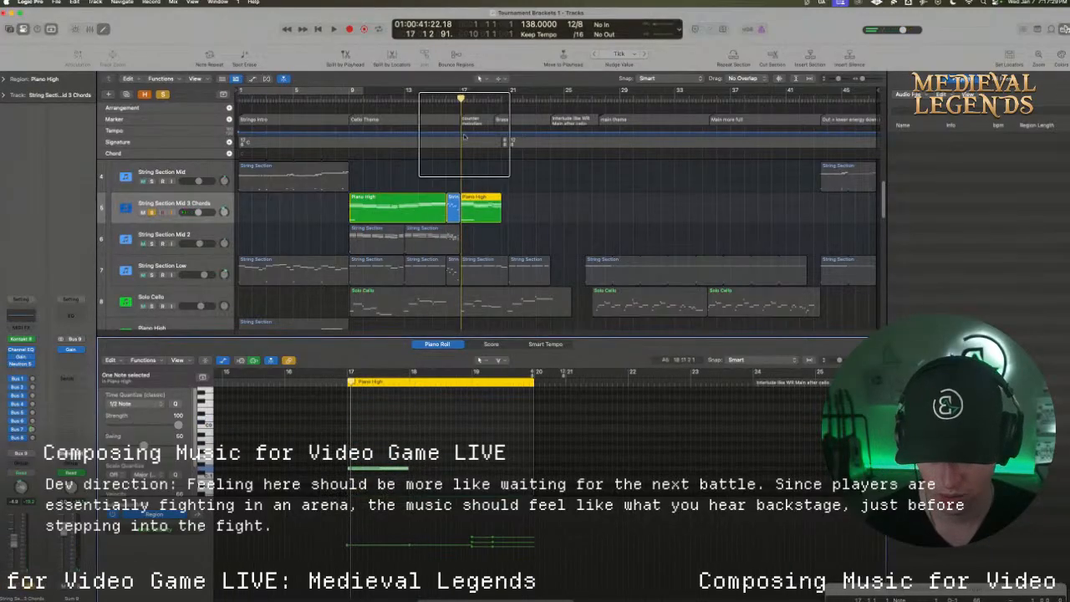
# Audition the bar 16 region on String Section Mid 3 Chords and transpose all its notes up an octave
pyautogui.moveTo(461, 99); pyautogui.dragTo(442, 98)
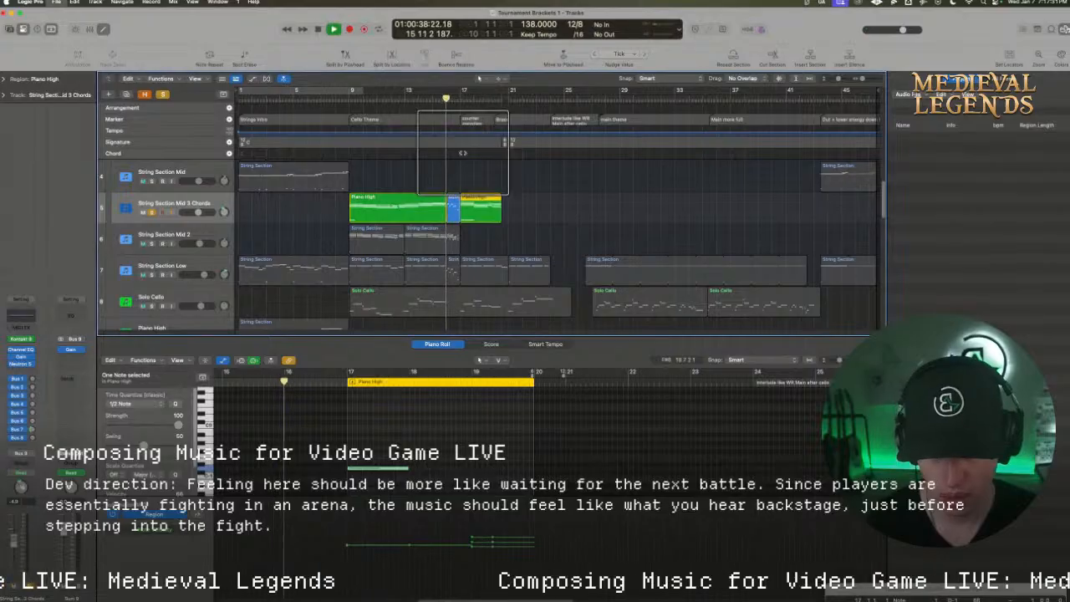
pyautogui.click(452, 205)
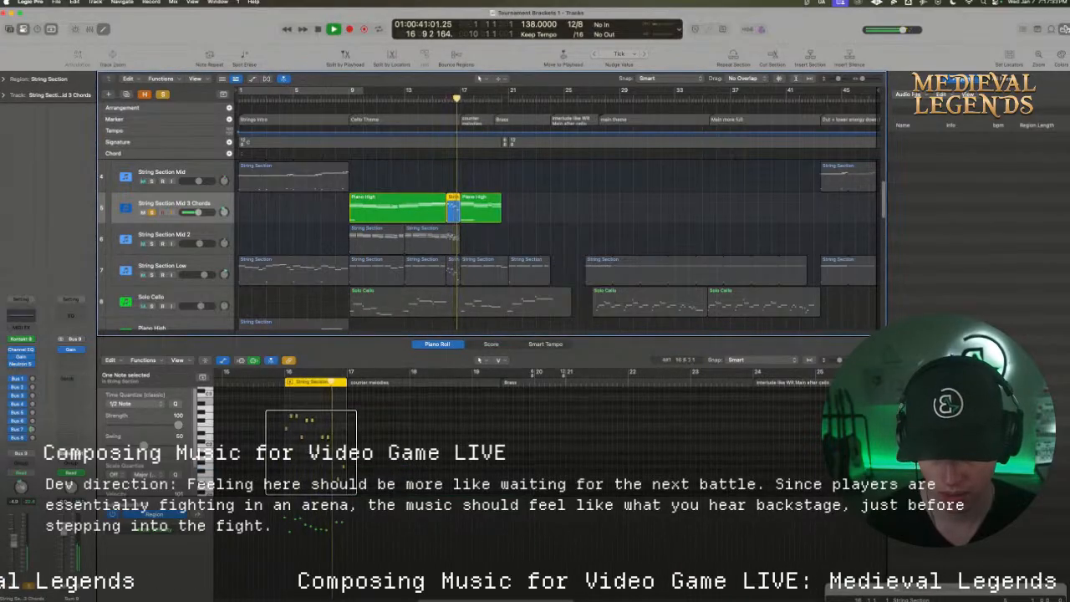
pyautogui.moveTo(625, 336); pyautogui.dragTo(638, 268)
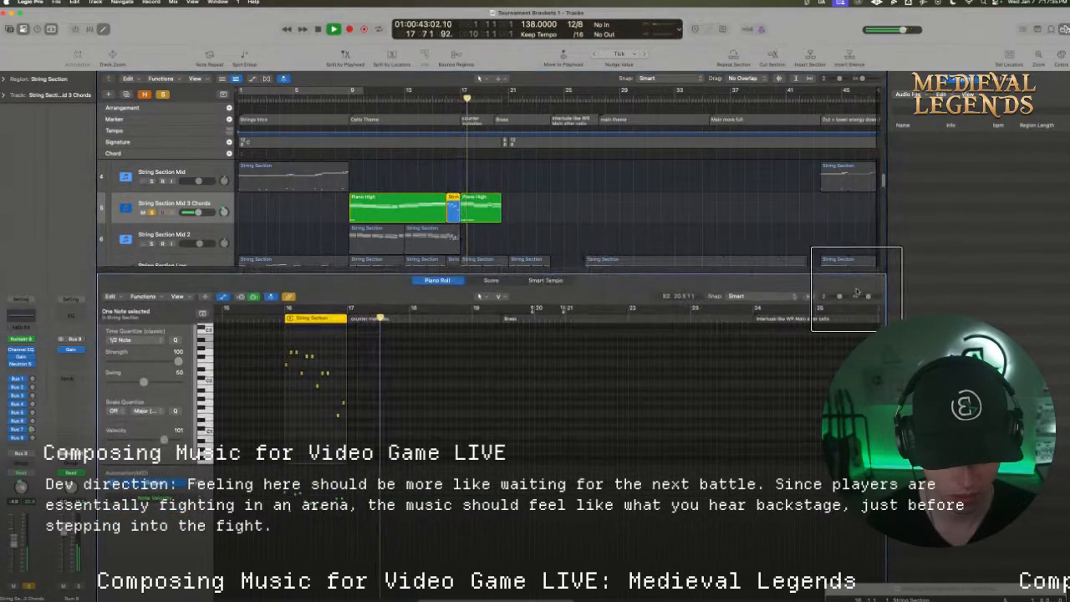
pyautogui.moveTo(869, 296); pyautogui.dragTo(866, 297)
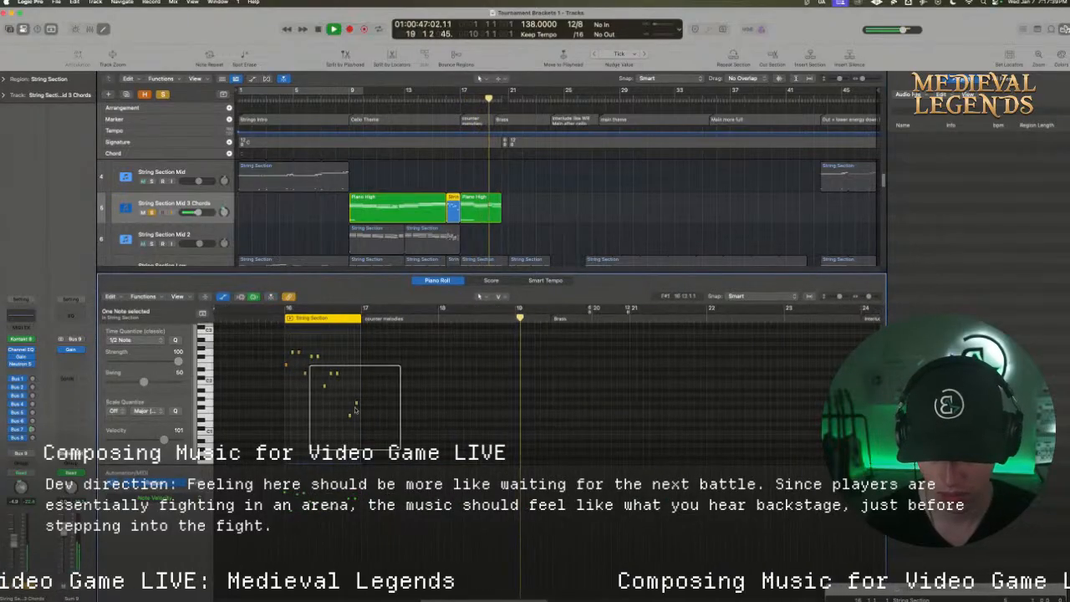
pyautogui.press('space')
pyautogui.moveTo(380, 418); pyautogui.dragTo(282, 346)
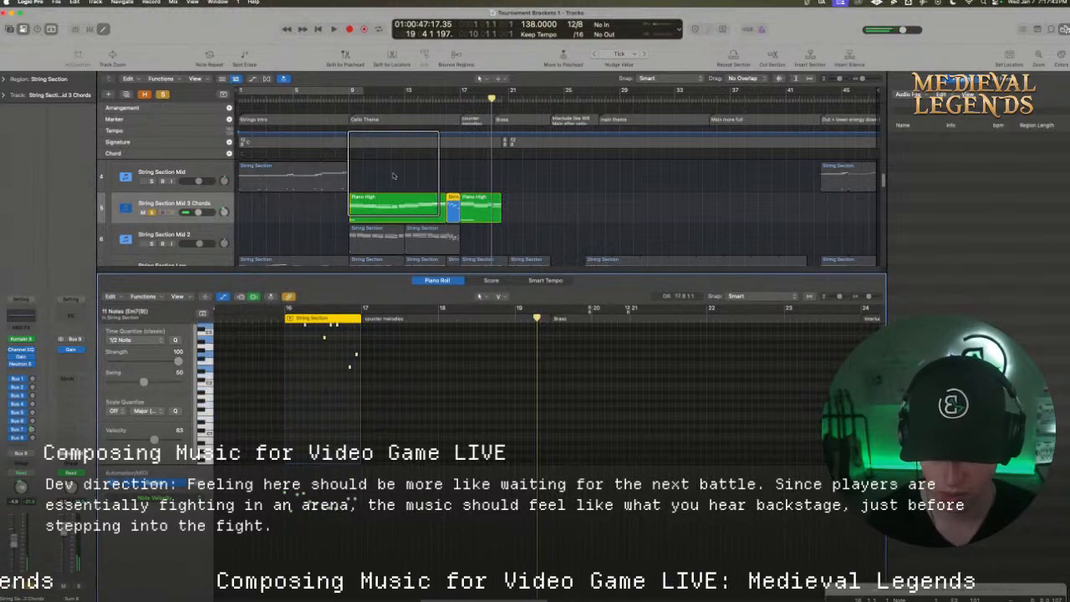
# Audition the transposed bar 16 notes and double them with a copy one octave higher
pyautogui.doubleClick(450, 98)
pyautogui.scroll(3, 360, 367)
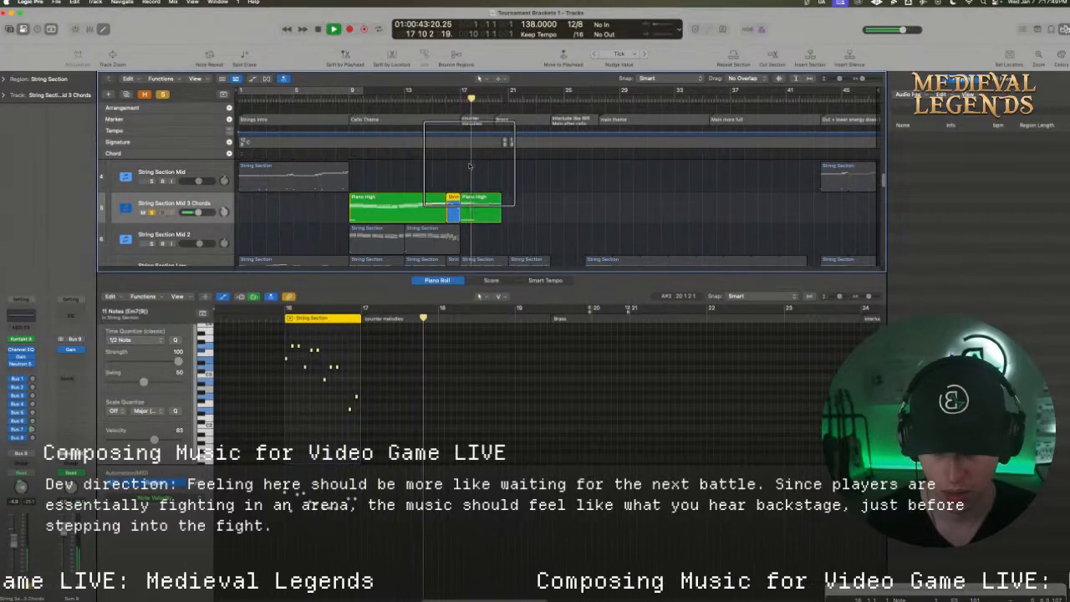
pyautogui.press('space')
pyautogui.moveTo(394, 441); pyautogui.dragTo(283, 343)
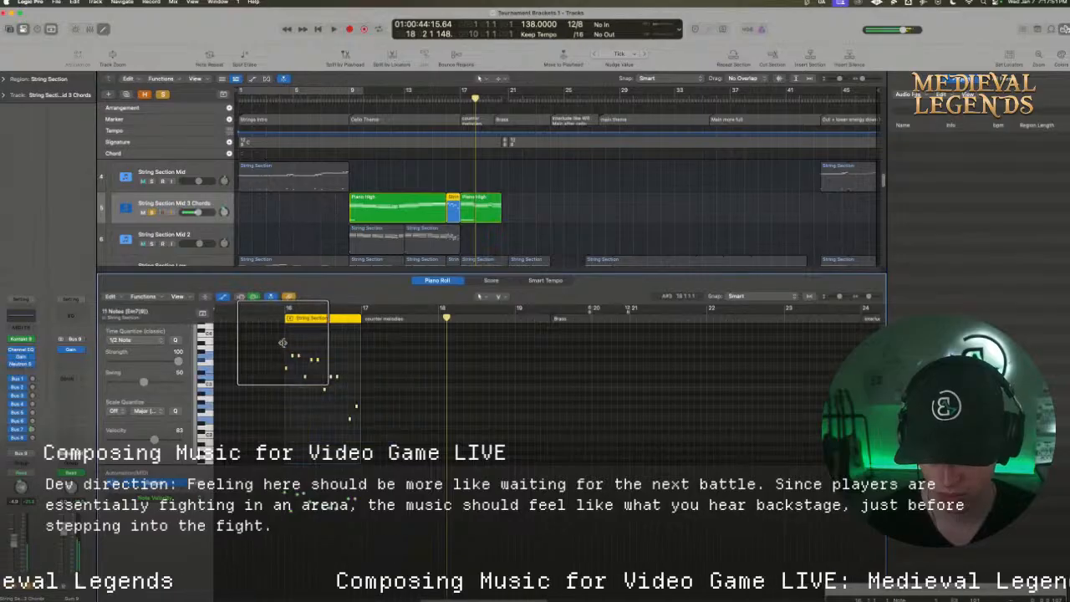
pyautogui.scroll(1, 286, 368)
pyautogui.scroll(3, 290, 384)
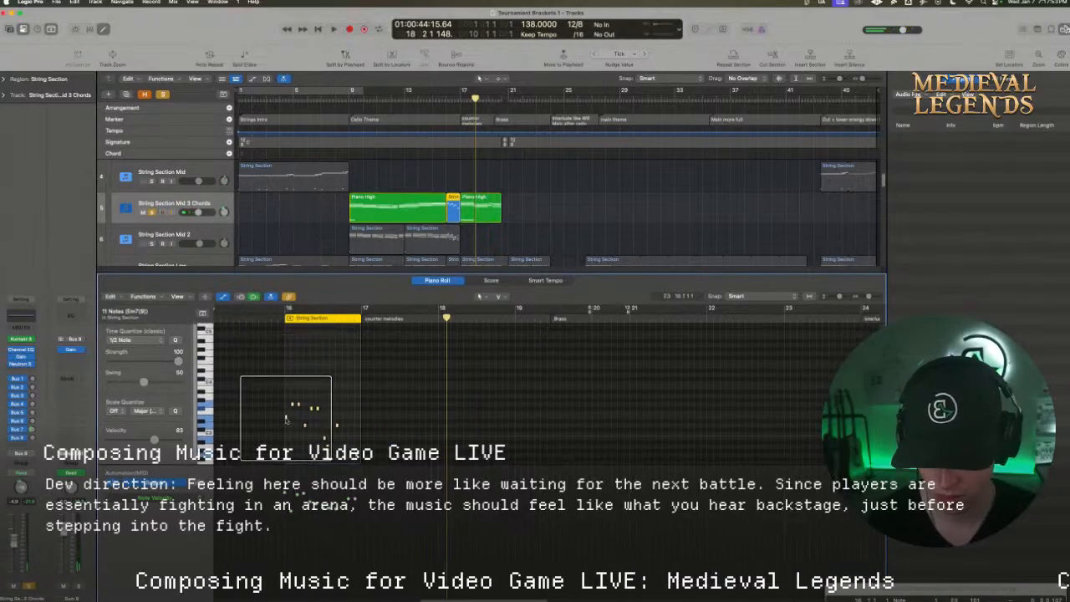
pyautogui.moveTo(285, 418); pyautogui.dragTo(286, 367)
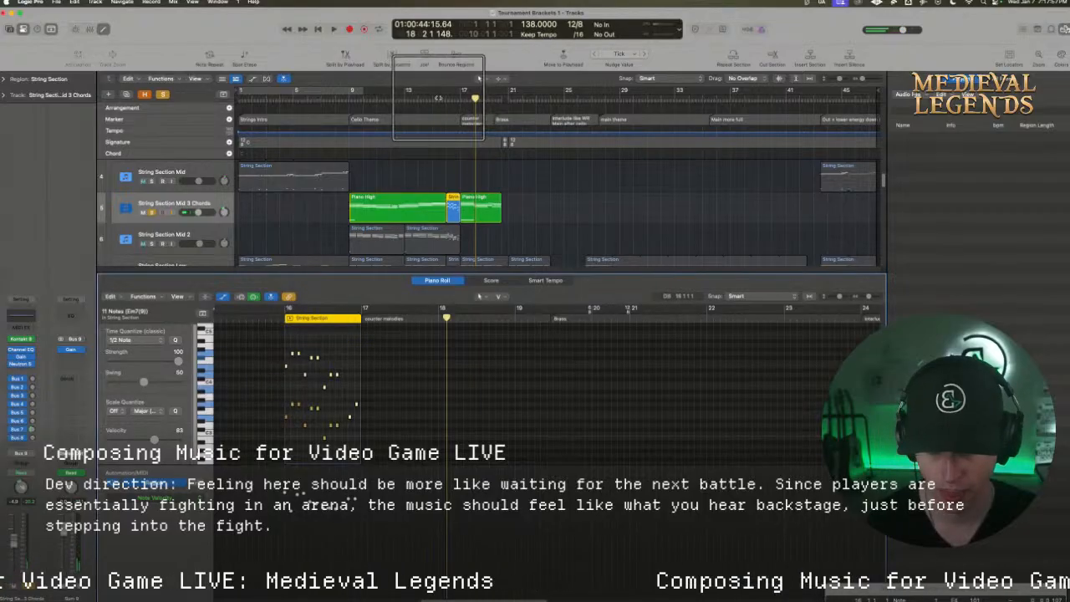
# Turn off the solo on String Section Mid 3 Chords and audition the doubled bar 16 notes in the full mix
pyautogui.click(438, 98)
pyautogui.press('space')
pyautogui.click(164, 96)
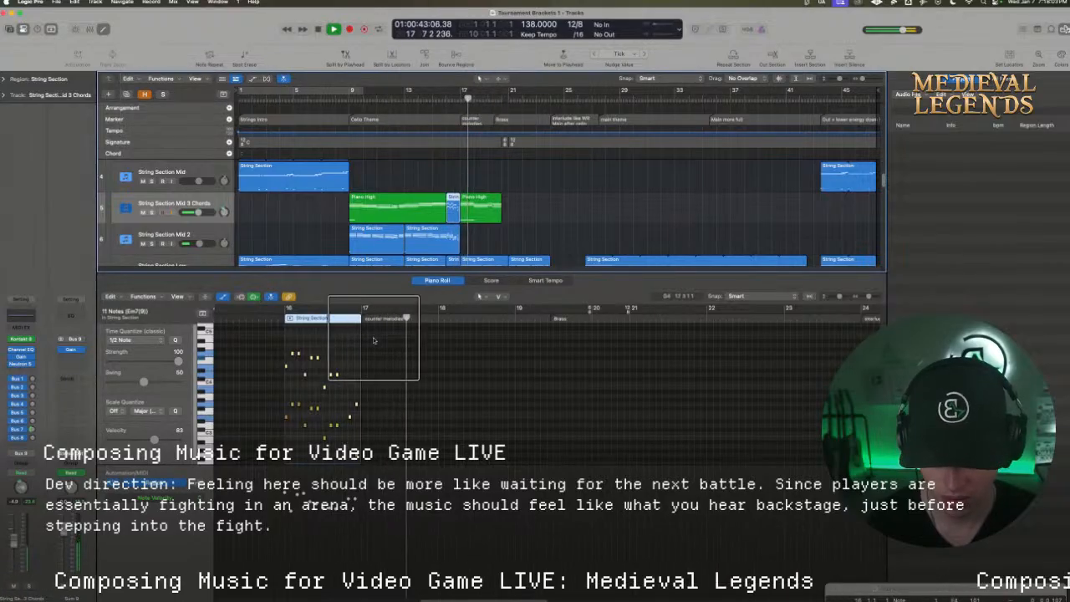
pyautogui.click(438, 99)
pyautogui.moveTo(407, 459); pyautogui.dragTo(282, 335)
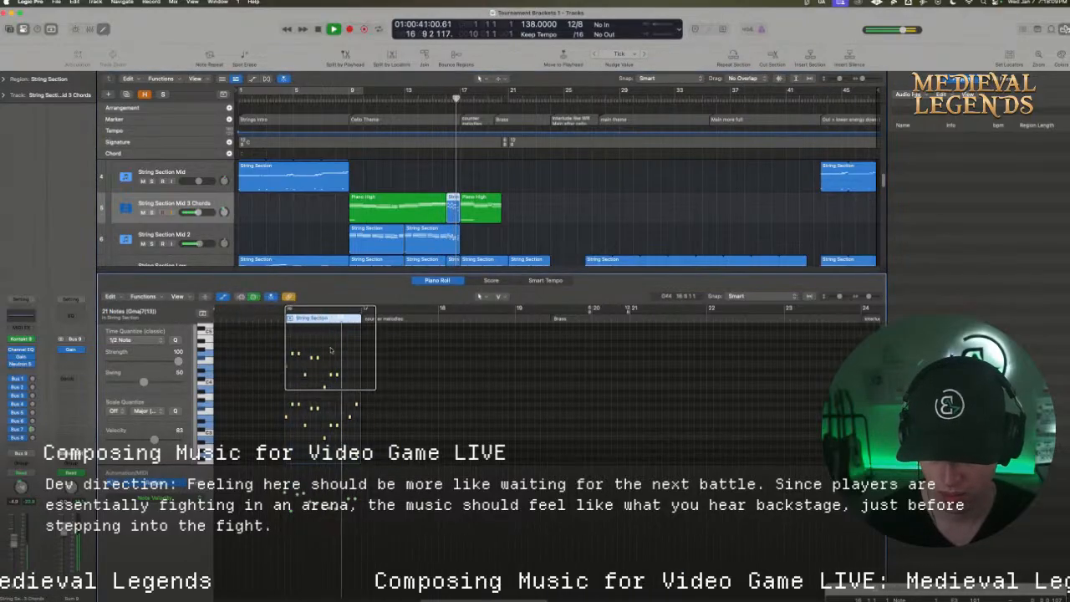
pyautogui.scroll(-1, 331, 349)
pyautogui.press('space')
pyautogui.click(391, 456)
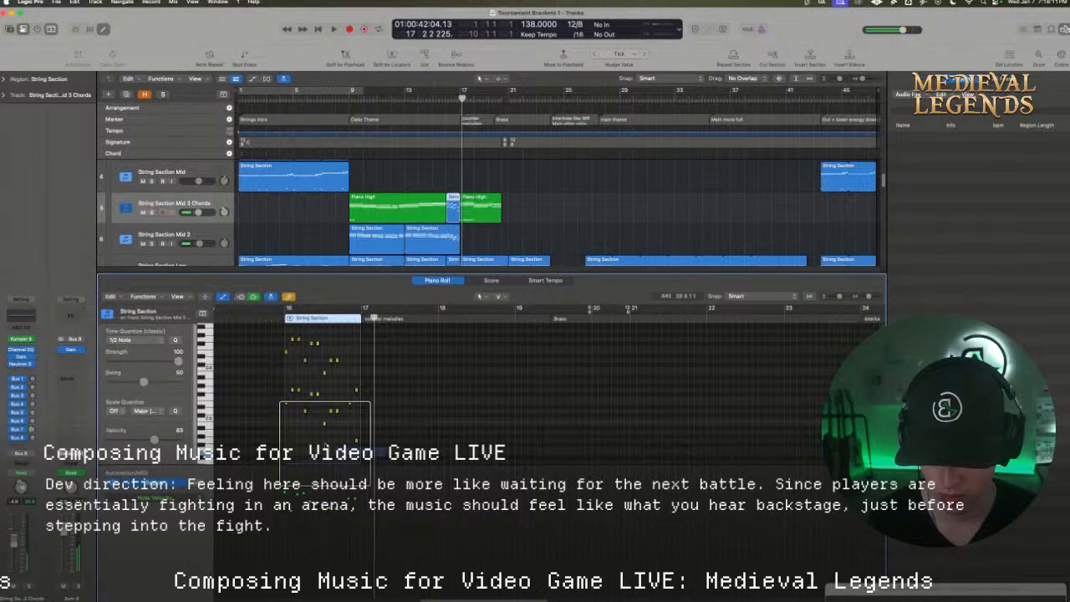
pyautogui.moveTo(325, 444); pyautogui.dragTo(278, 333)
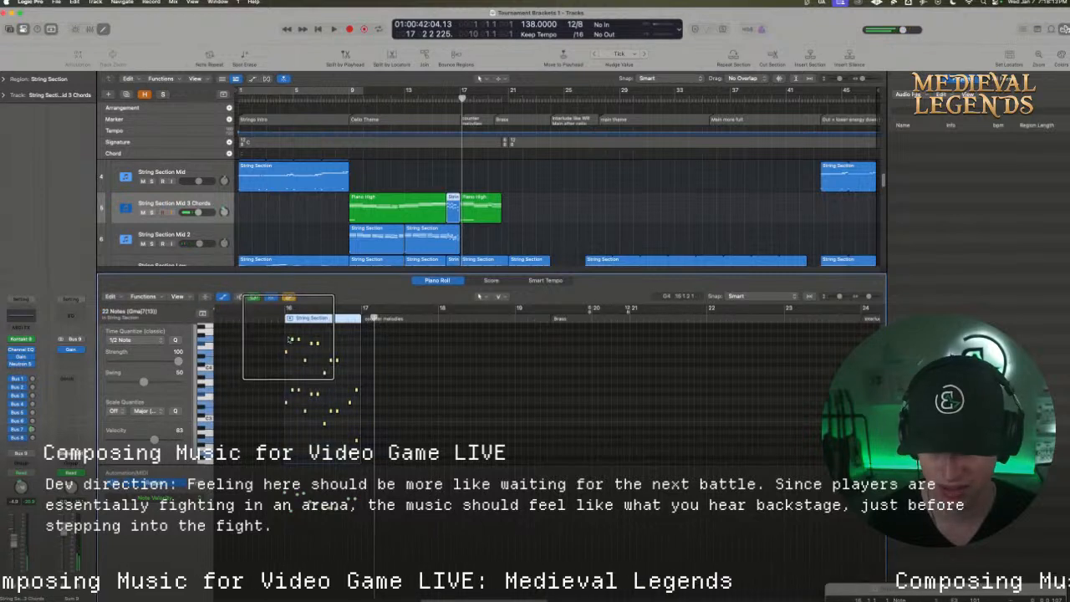
# Loop playback from bar 15 to bar 23 and set the velocity of the doubled bar 16 notes to 76
pyautogui.moveTo(433, 91); pyautogui.dragTo(532, 91)
pyautogui.press('space')
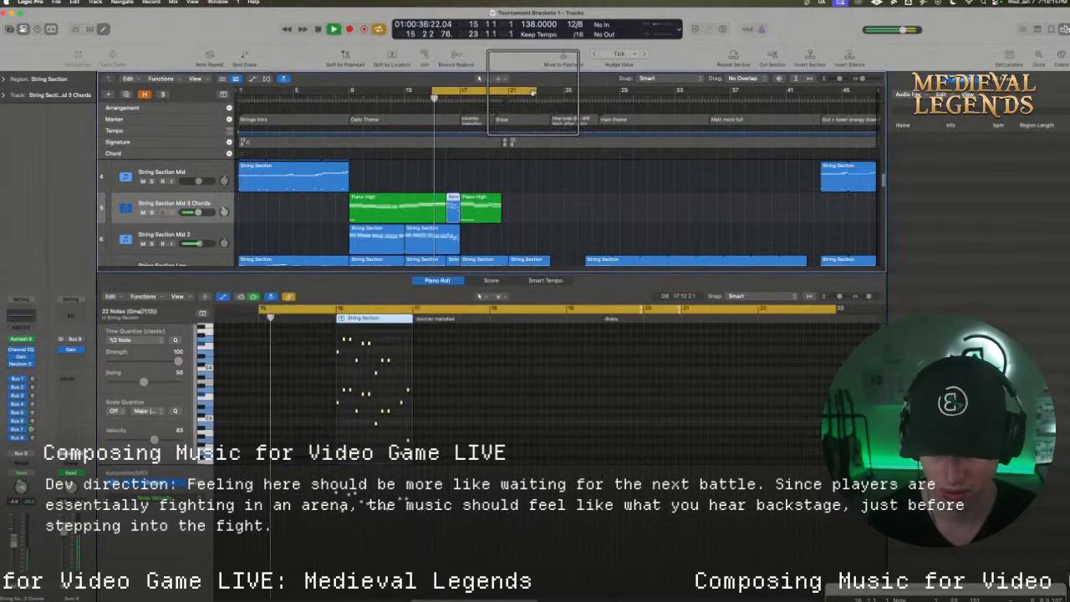
pyautogui.click(419, 427)
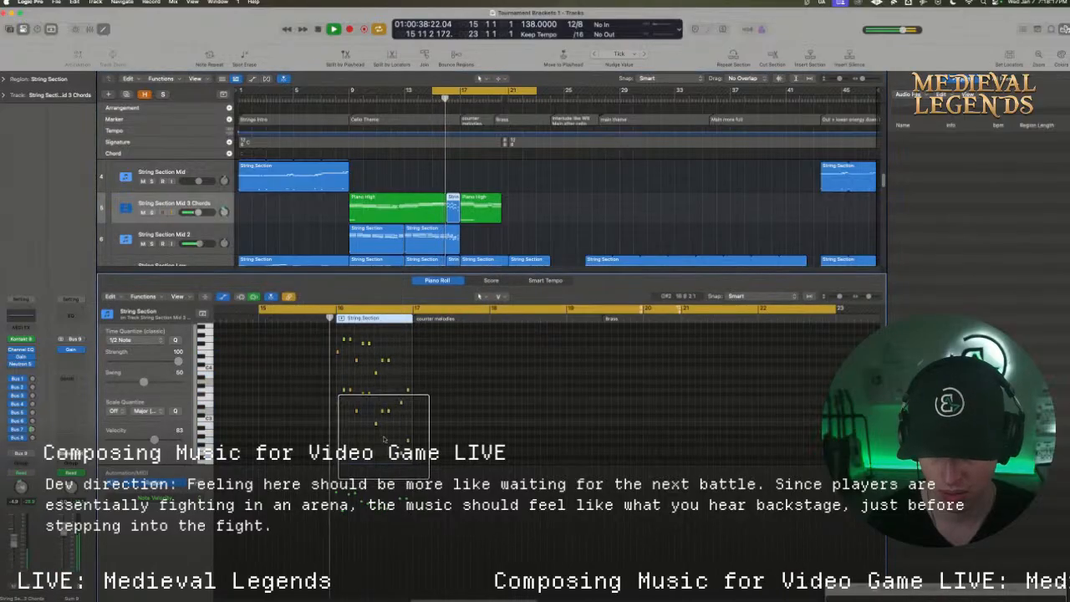
pyautogui.moveTo(391, 435); pyautogui.dragTo(321, 317)
pyautogui.click(465, 392)
pyautogui.press('space')
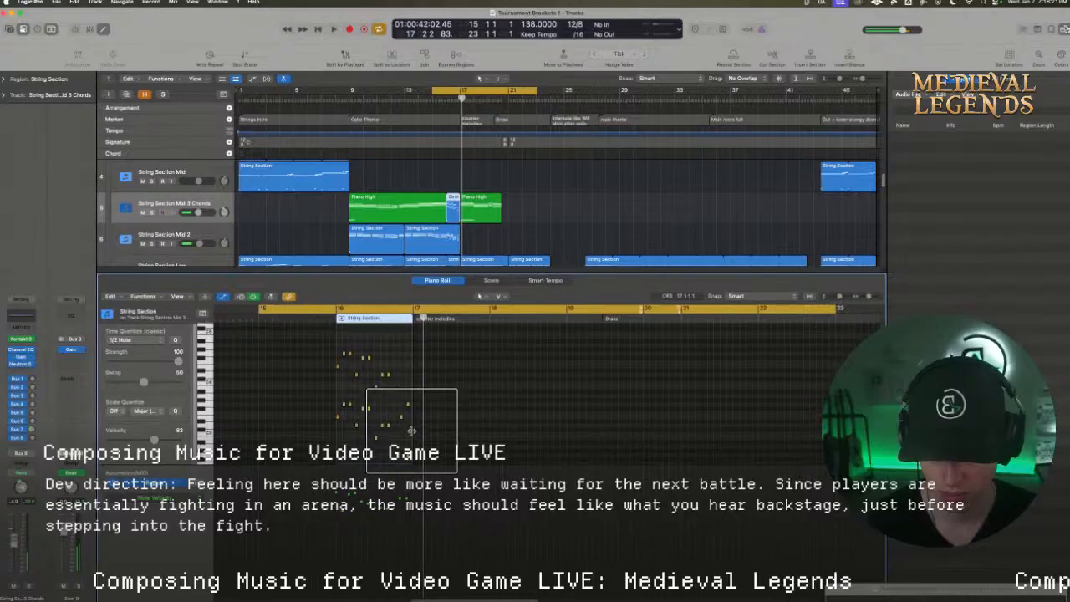
pyautogui.moveTo(426, 458); pyautogui.dragTo(340, 310)
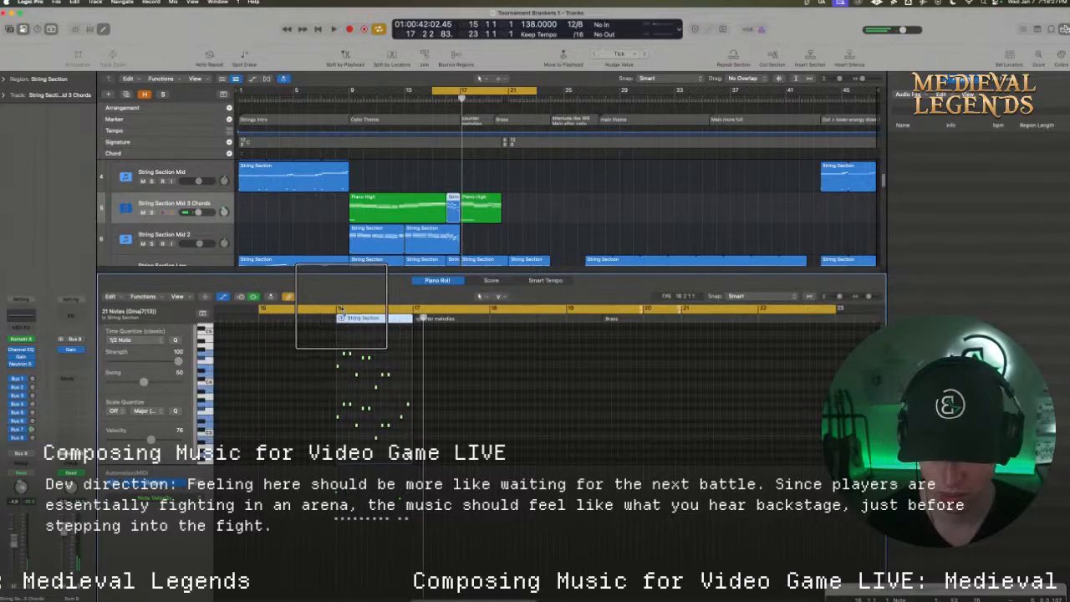
# Audition the bar 16 passage in context, looping the section from bar 9 to bar 23
pyautogui.press('space')
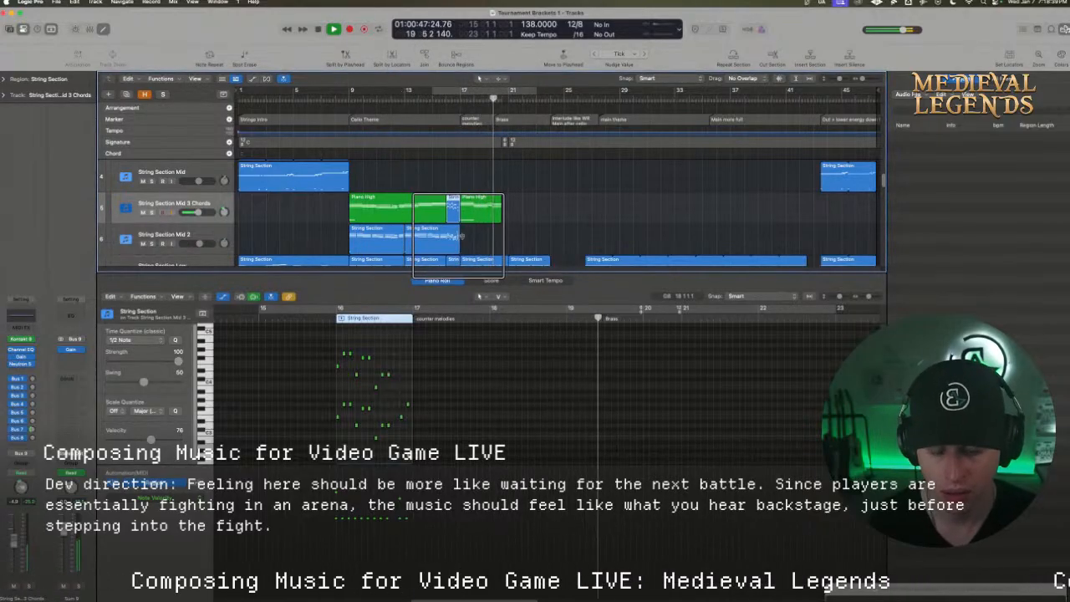
pyautogui.scroll(-1, 462, 236)
pyautogui.scroll(-2, 459, 233)
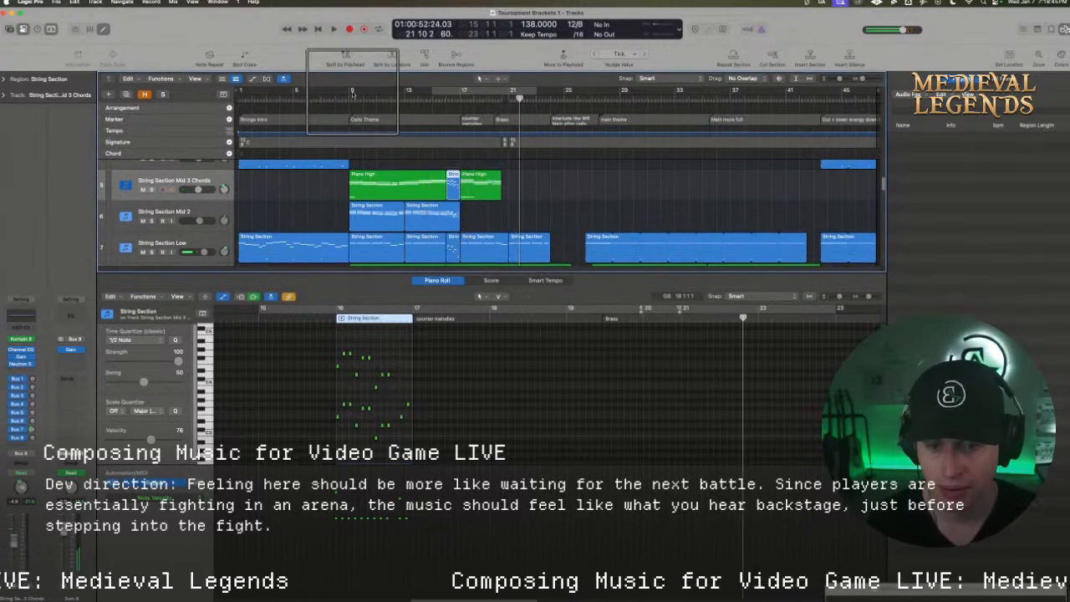
pyautogui.moveTo(352, 93); pyautogui.dragTo(536, 94)
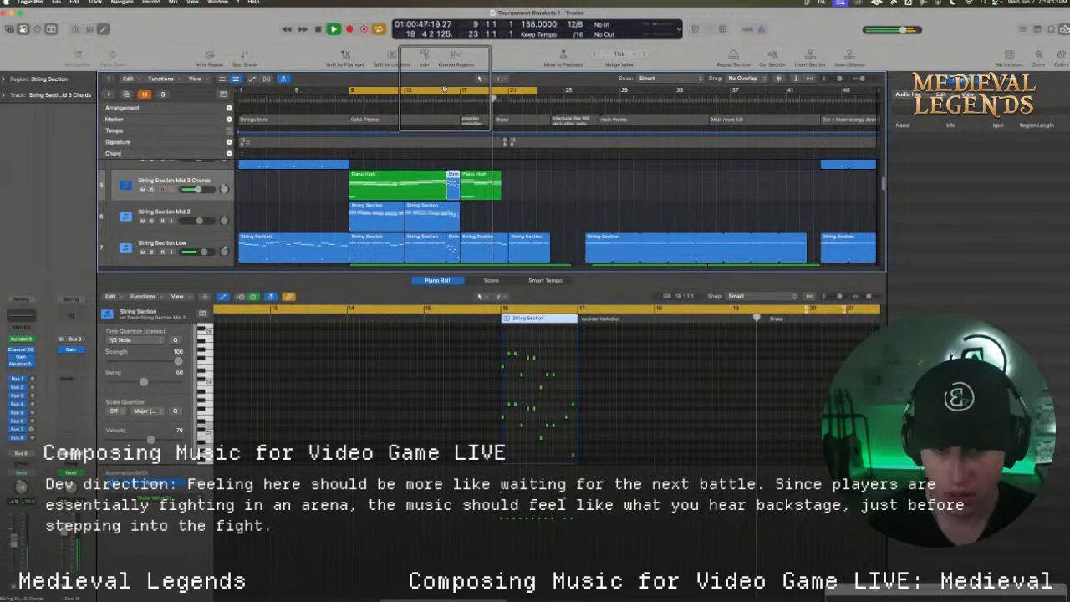
pyautogui.press('space')
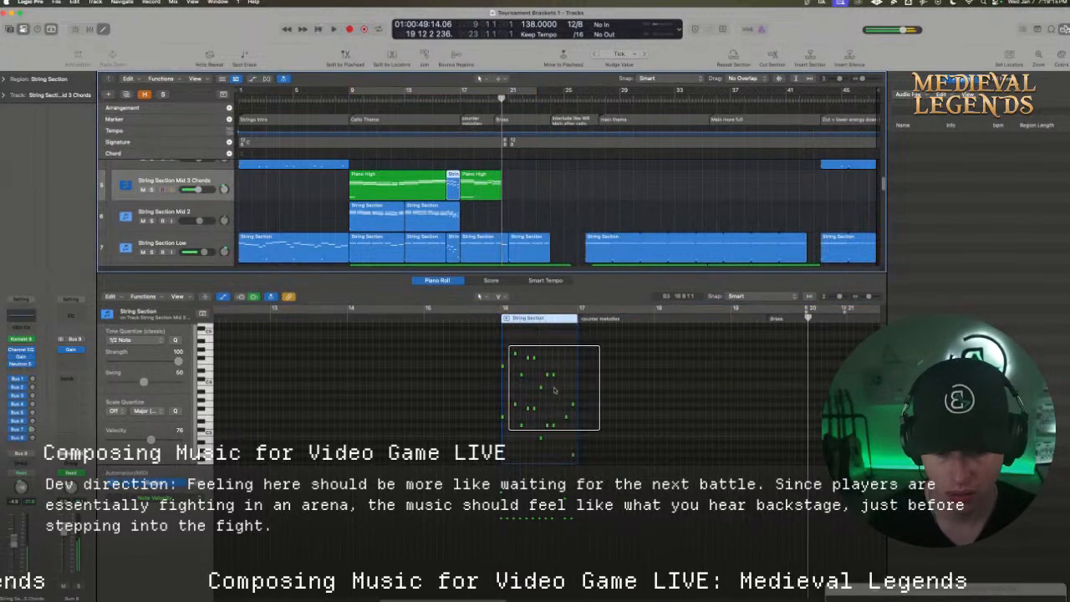
# Copy the bar 16 region from String Section Mid 3 Chords to the String Section Mid track
pyautogui.moveTo(537, 427); pyautogui.dragTo(498, 350)
pyautogui.click(502, 353)
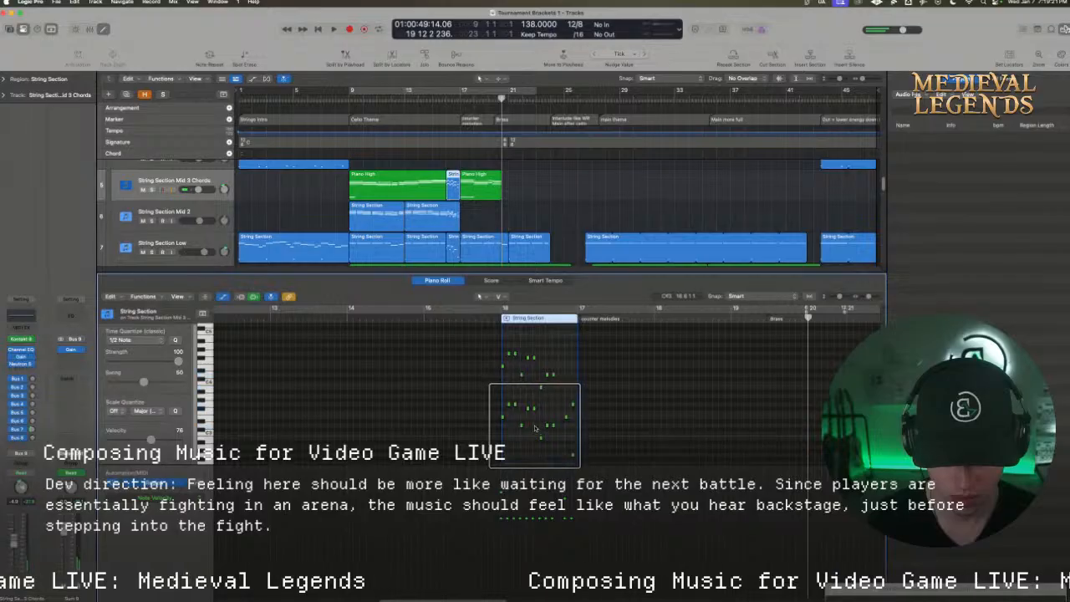
pyautogui.moveTo(520, 384); pyautogui.dragTo(516, 393)
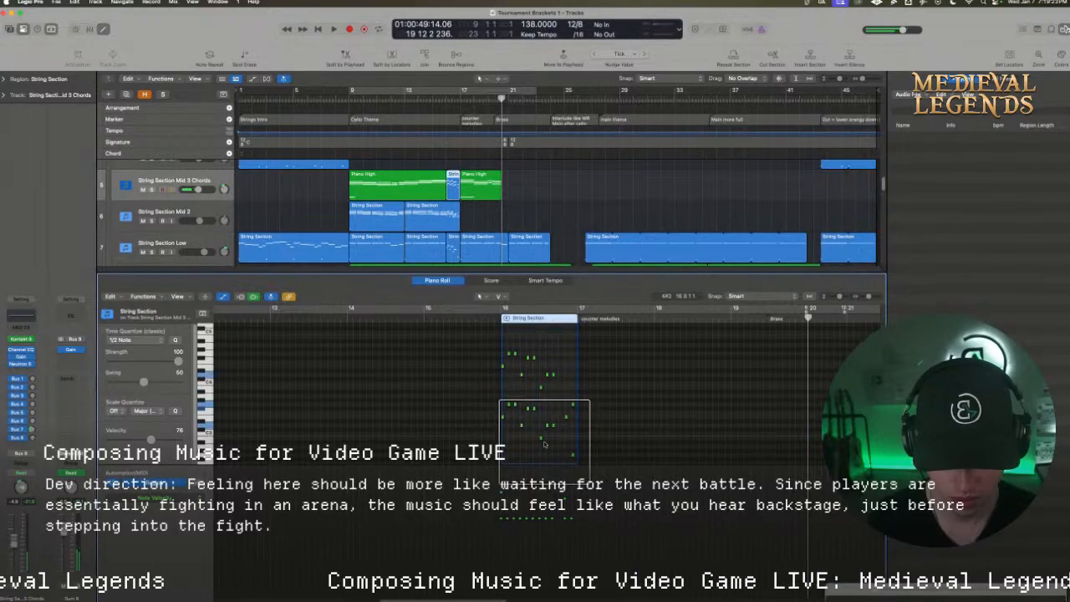
pyautogui.moveTo(544, 445); pyautogui.dragTo(511, 374)
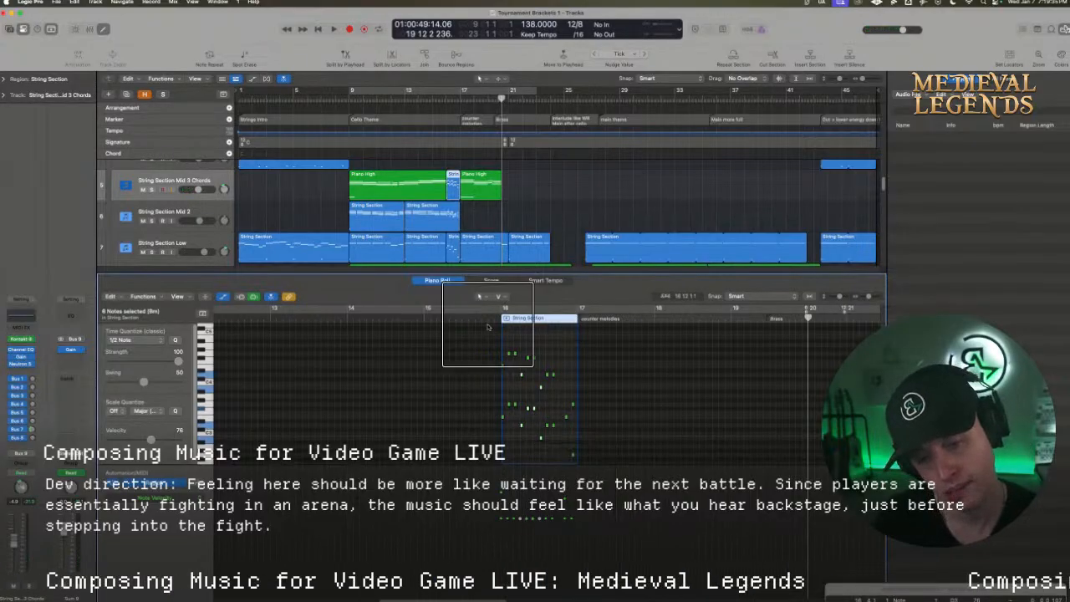
pyautogui.scroll(2, 451, 219)
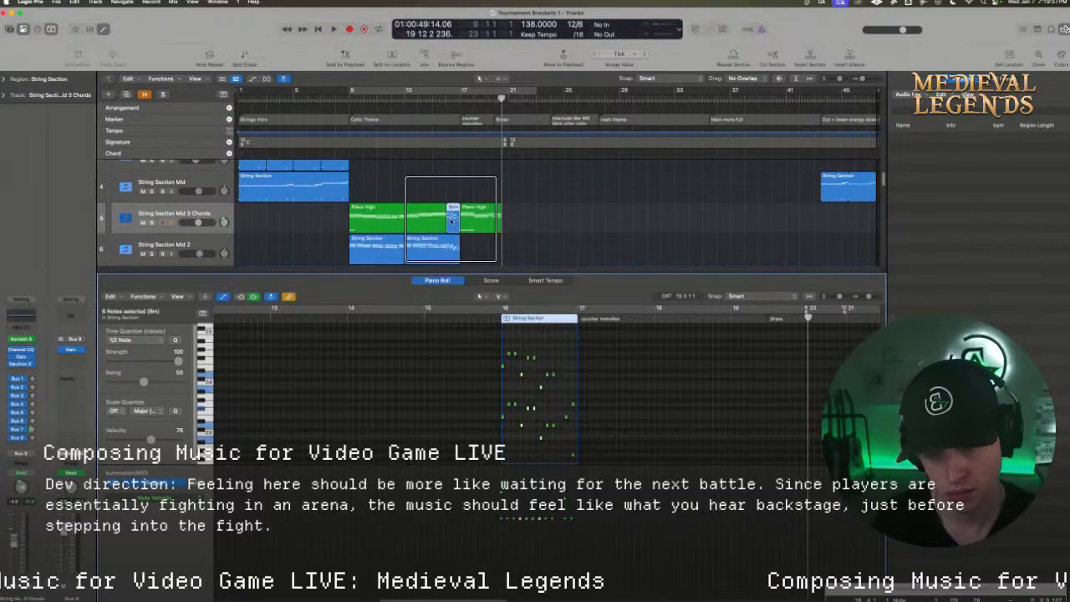
pyautogui.moveTo(452, 219); pyautogui.dragTo(453, 202)
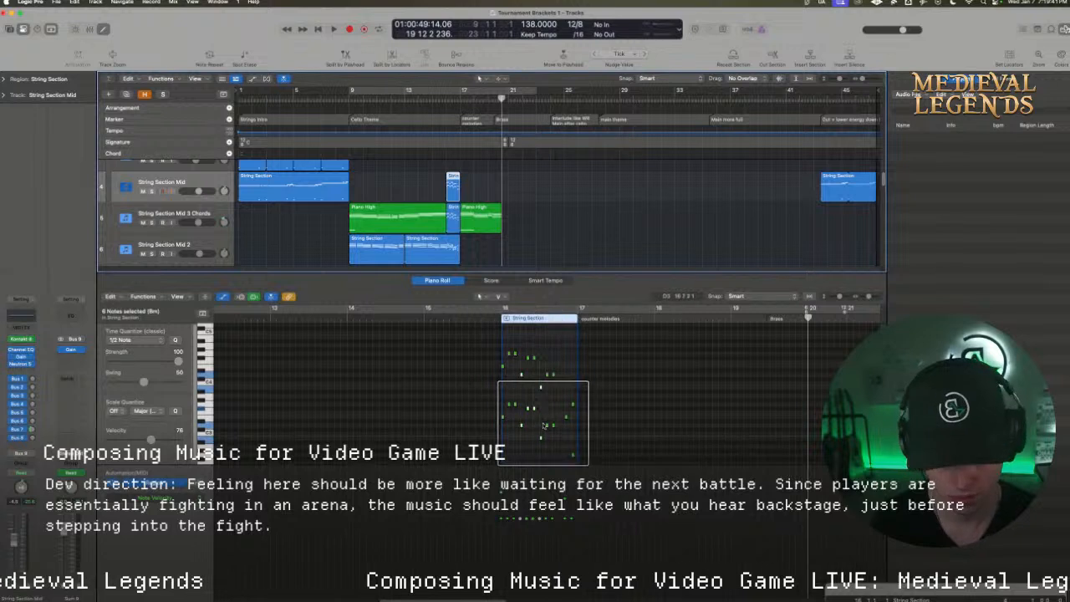
# Delete the opening and closing notes of the String Section Mid copy and move the remaining notes toward the end of bar 16
pyautogui.moveTo(517, 413); pyautogui.dragTo(501, 402)
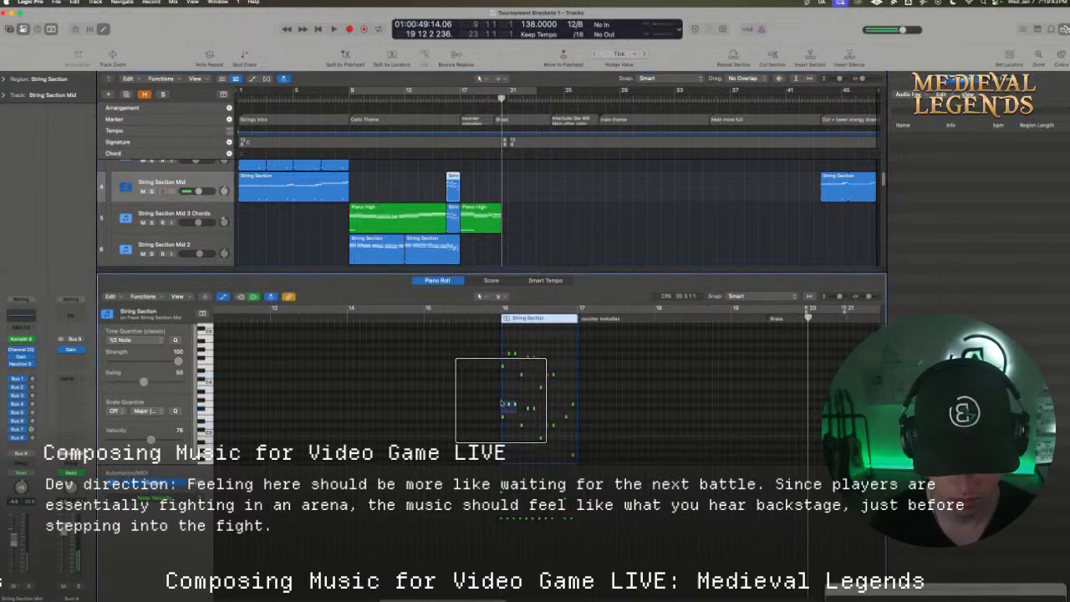
pyautogui.press('BackSpace')
pyautogui.scroll(3, 493, 324)
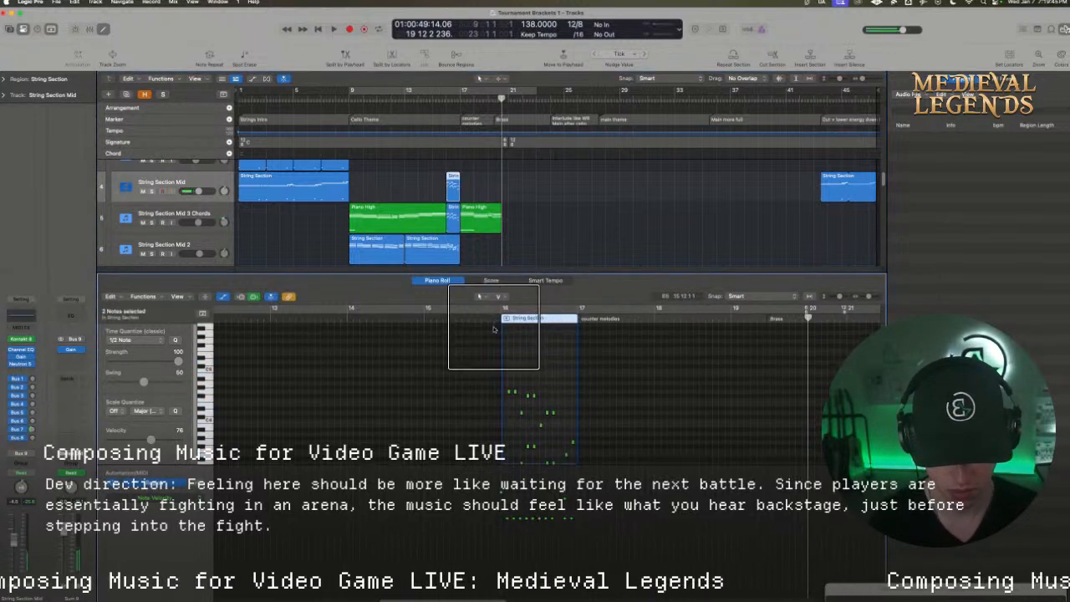
pyautogui.moveTo(494, 359); pyautogui.dragTo(549, 399)
pyautogui.press('BackSpace')
pyautogui.scroll(-3, 548, 390)
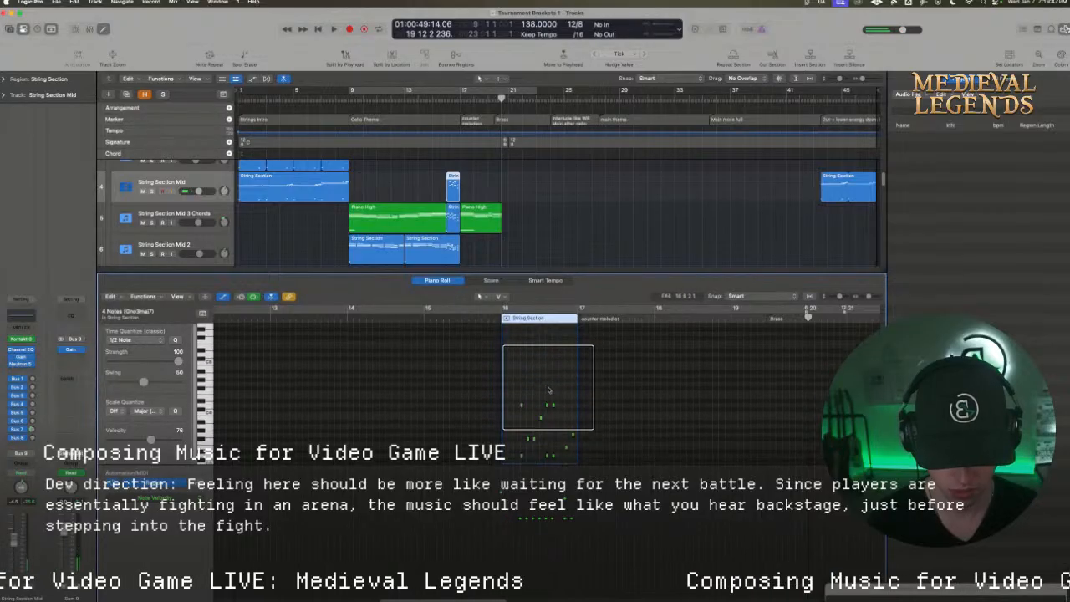
pyautogui.moveTo(593, 456); pyautogui.dragTo(551, 397)
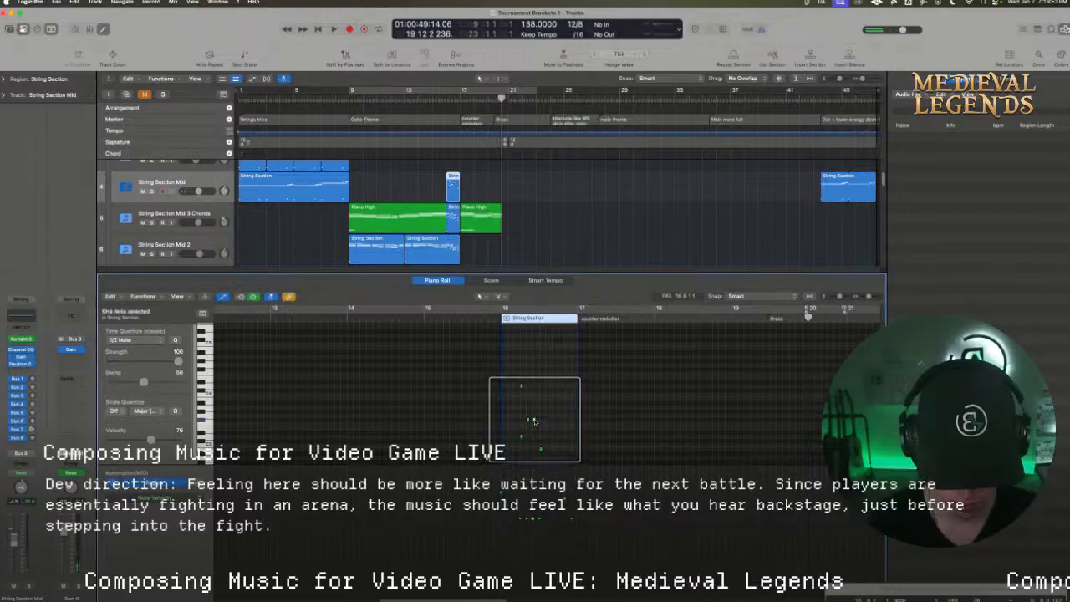
pyautogui.moveTo(533, 421); pyautogui.dragTo(565, 386)
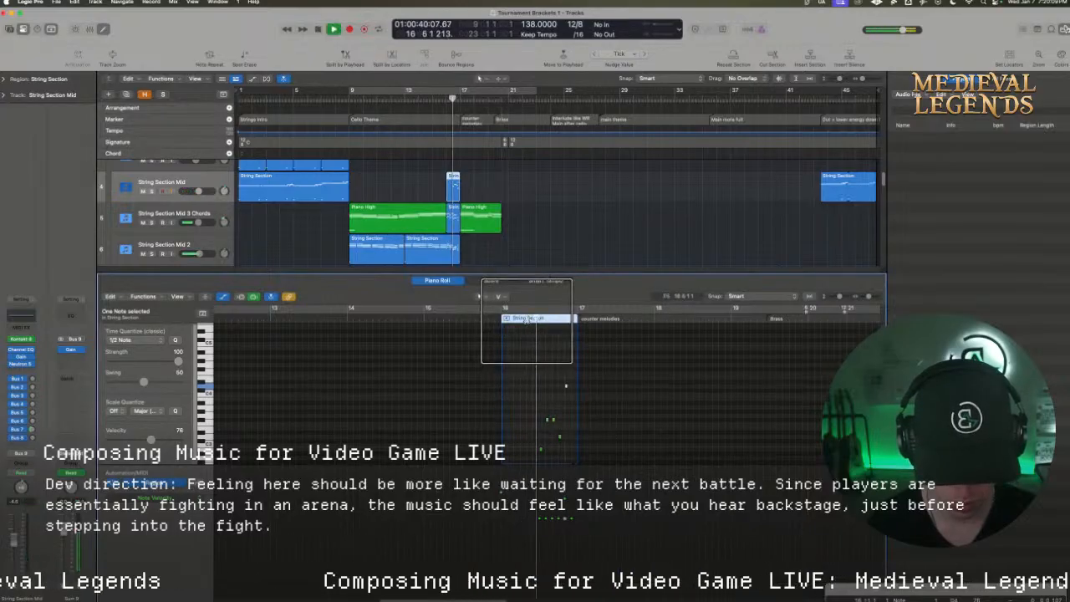
pyautogui.press('space')
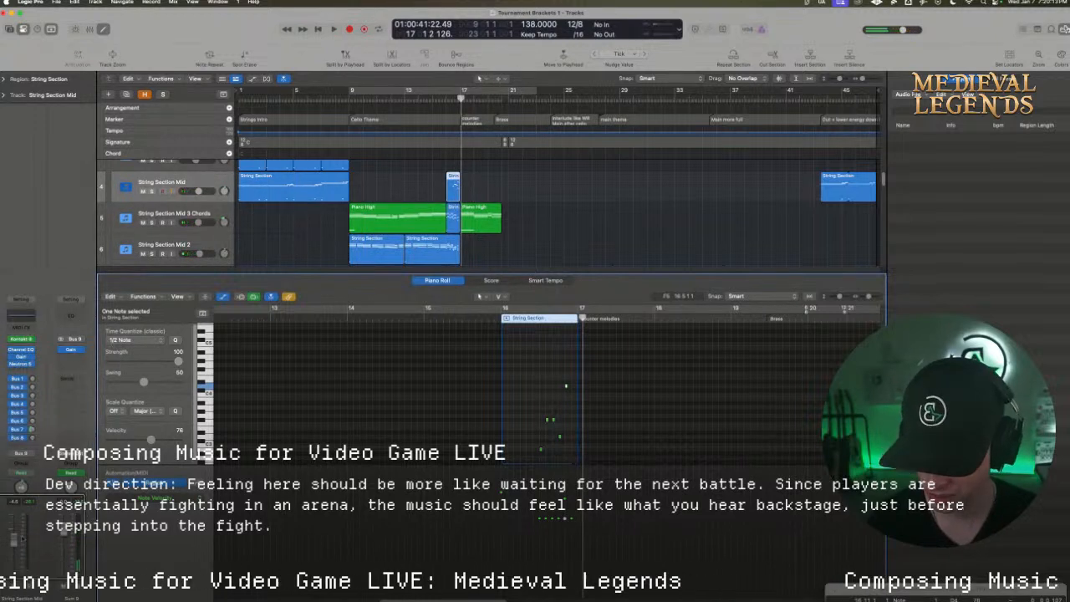
# Loop bars 16 to 20 and audition the reworked String Section Mid notes in the full mix
pyautogui.moveTo(448, 90); pyautogui.dragTo(498, 89)
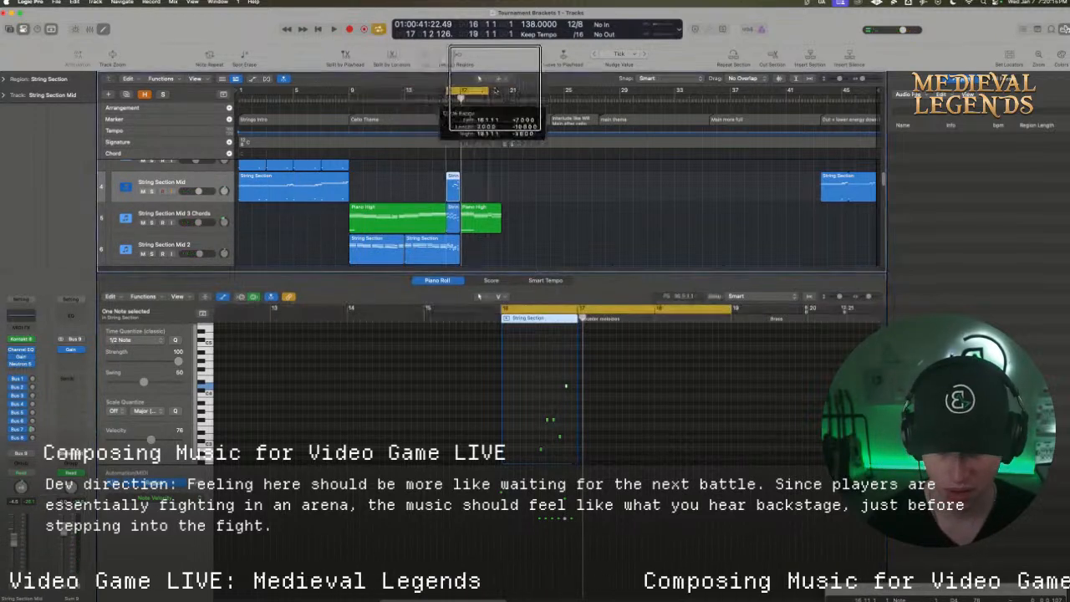
pyautogui.press('space')
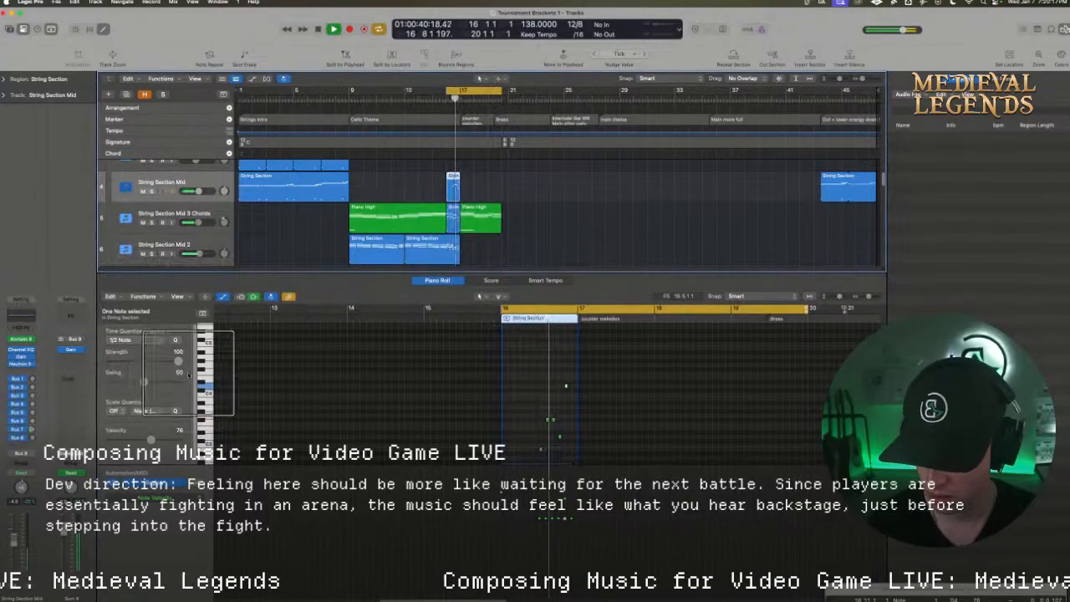
pyautogui.moveTo(302, 272); pyautogui.dragTo(303, 323)
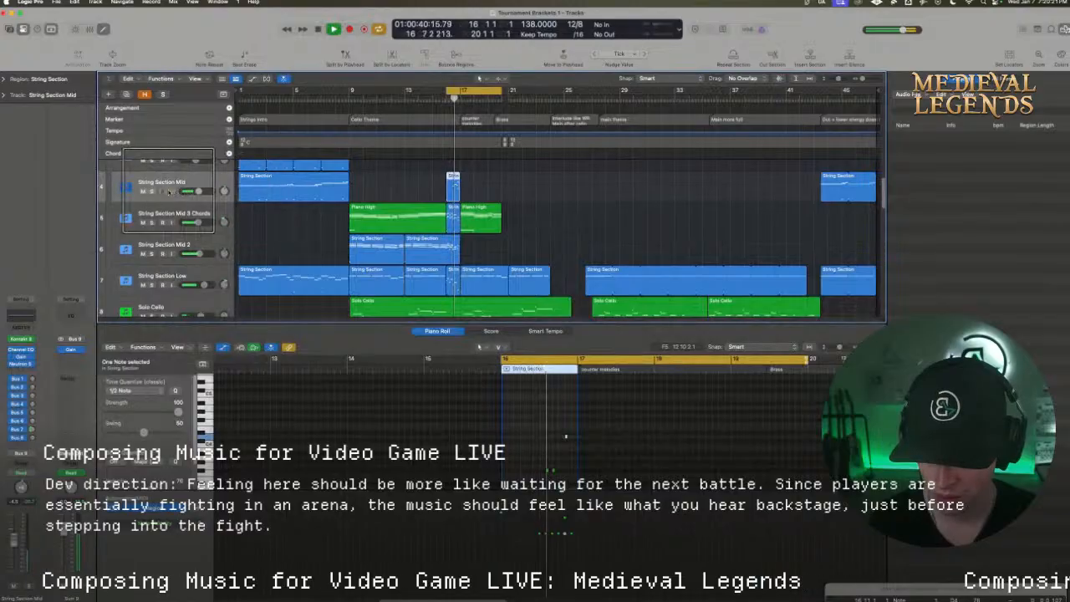
# Switch to Loopback to check the audio sources of the Loopback Audio 2 device, and stop the playback in Logic Pro
pyautogui.scroll(-1, 474, 209)
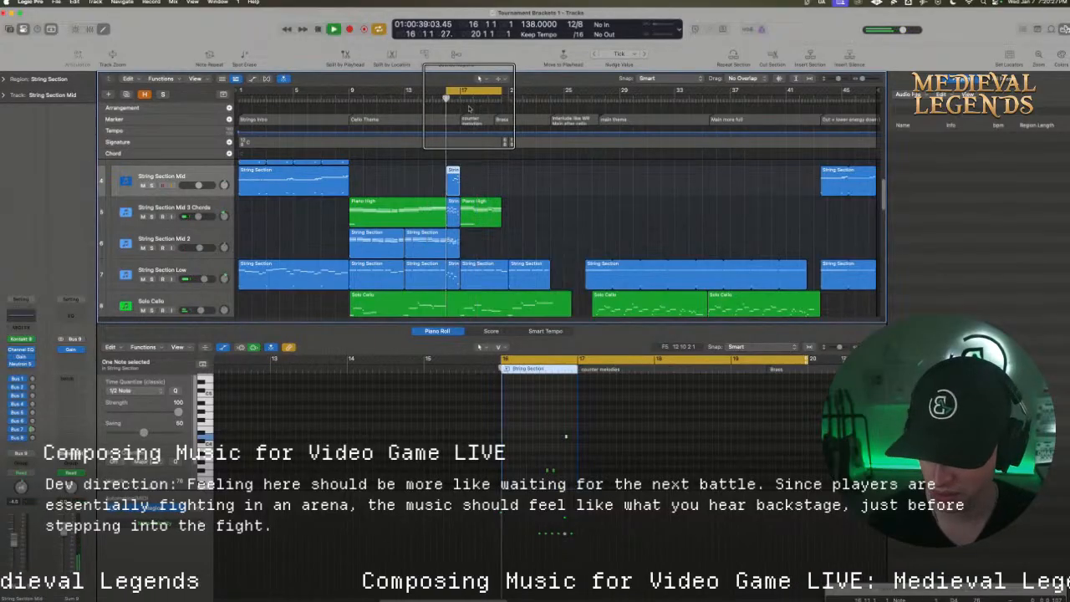
pyautogui.moveTo(616, 577)
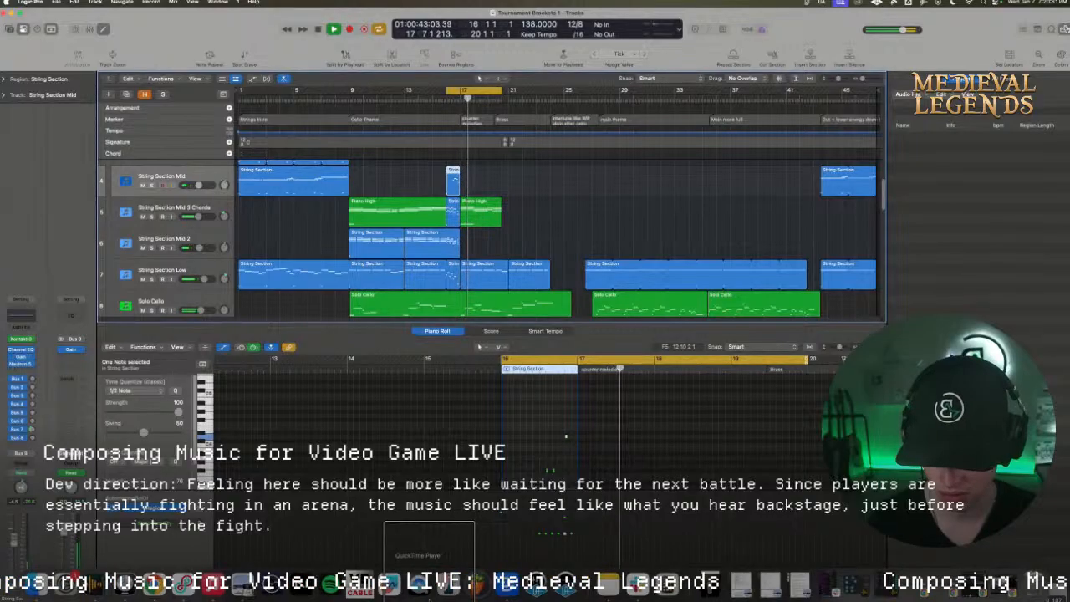
pyautogui.click(183, 583)
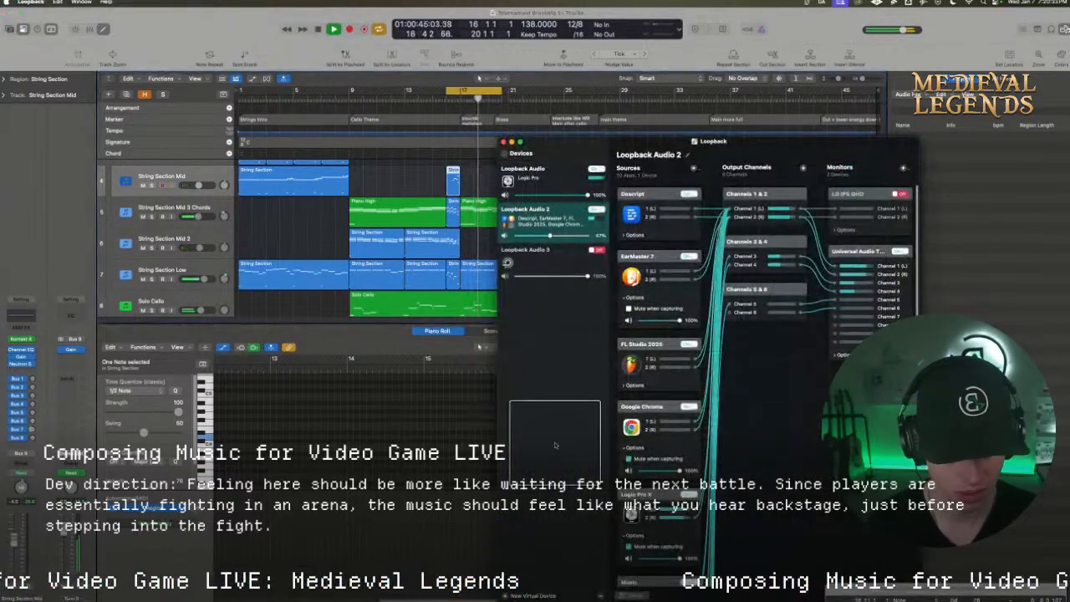
pyautogui.scroll(-4, 666, 298)
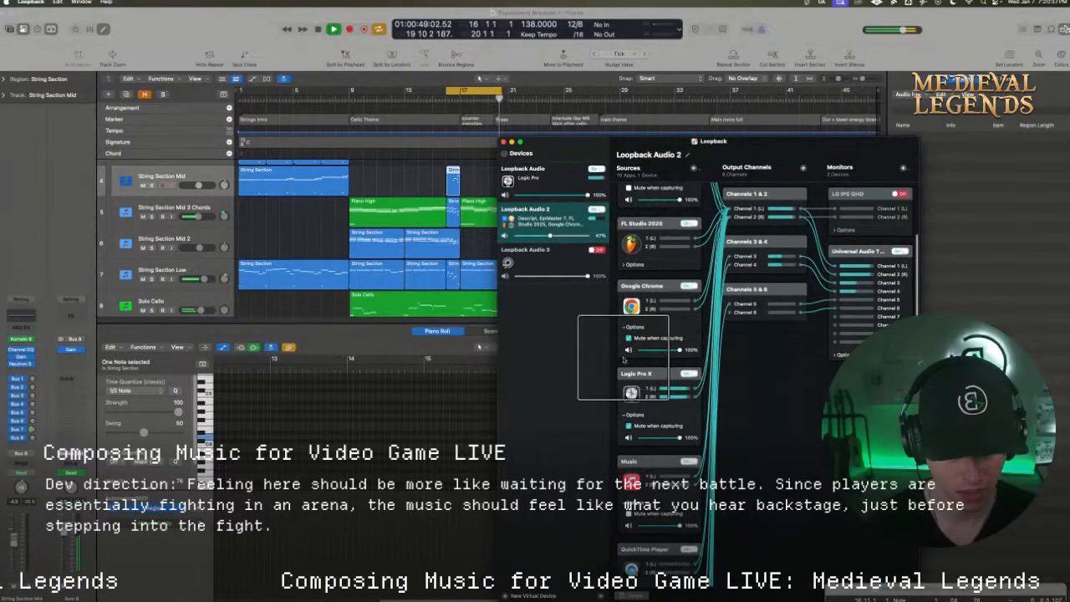
pyautogui.click(510, 144)
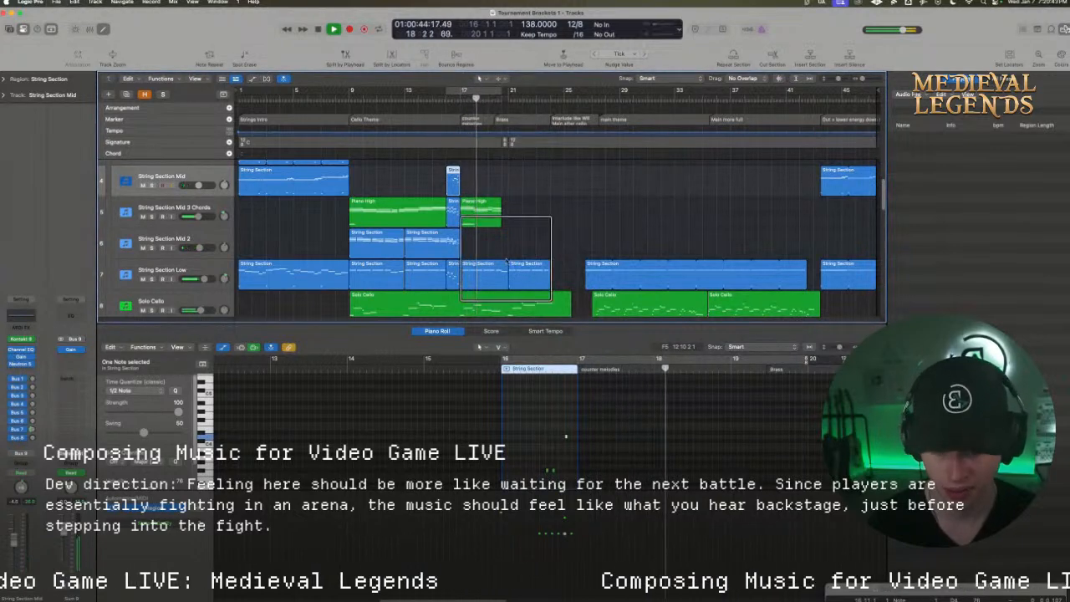
pyautogui.press('space')
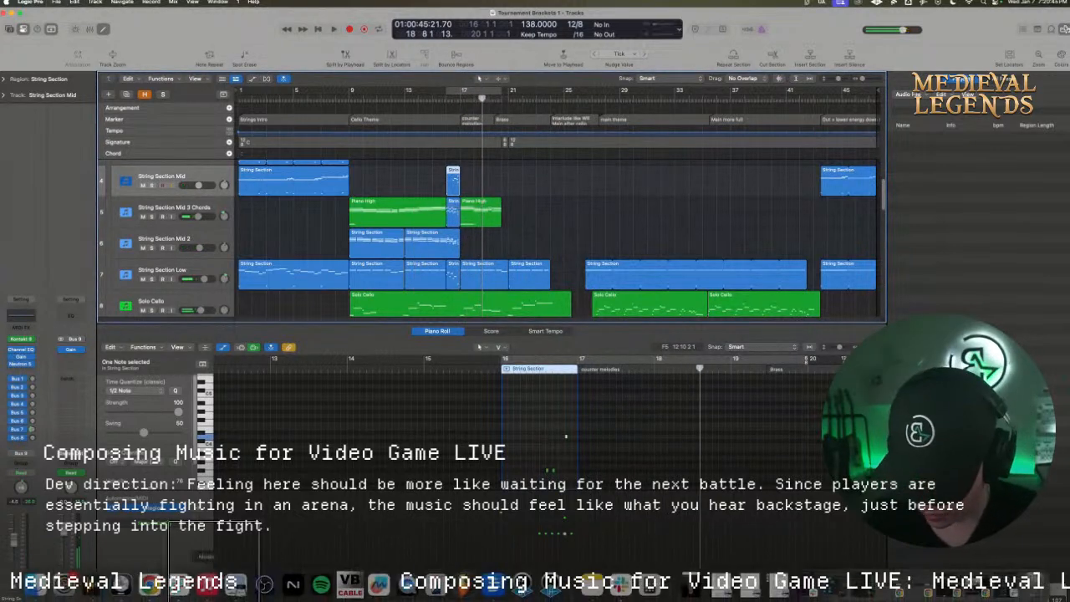
# Switch to Chrome and listen to a mid-track passage of the Wild Rift (Main Theme) reference, and return to Logic Pro
pyautogui.press('super+Tab')
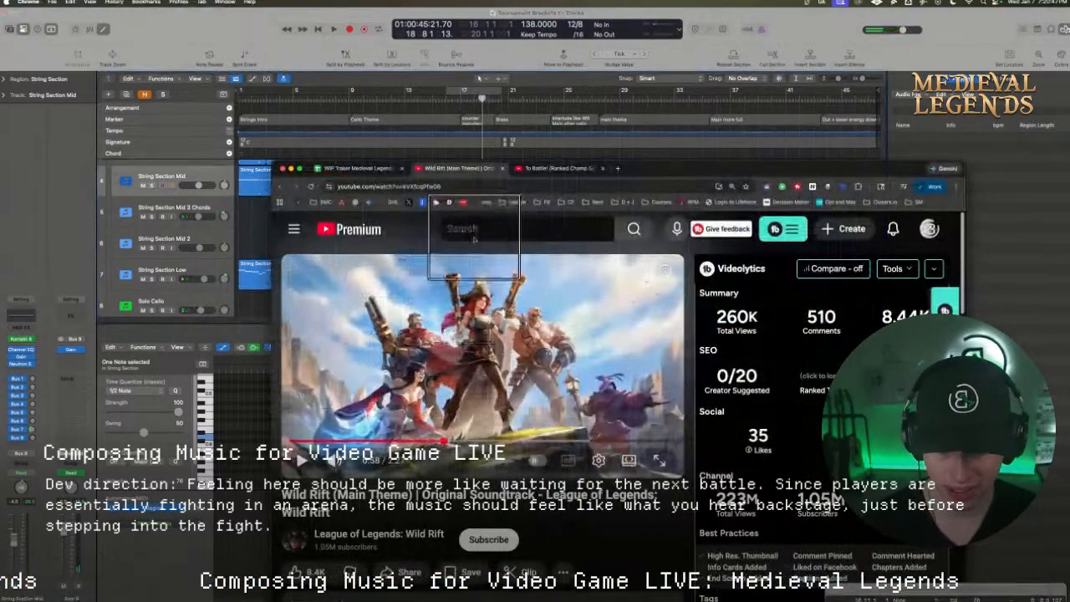
pyautogui.click(424, 440)
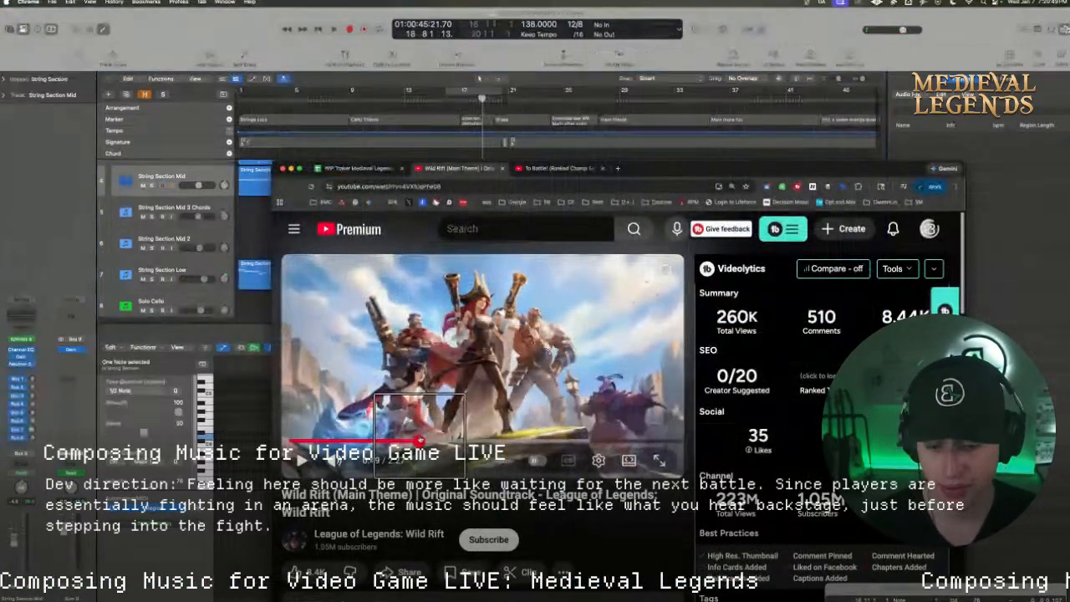
pyautogui.press('space')
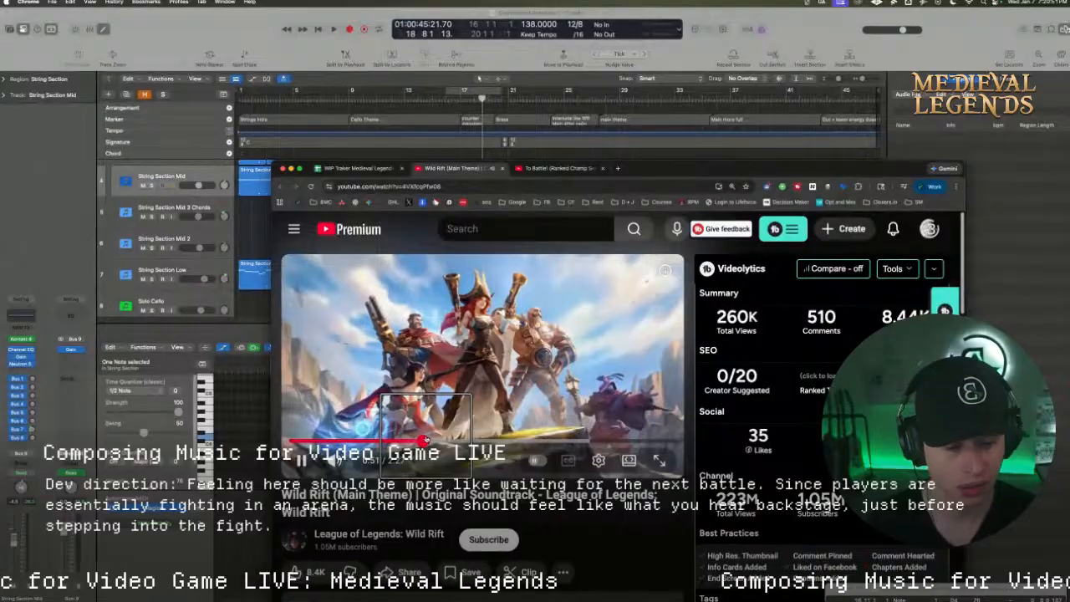
pyautogui.moveTo(675, 185); pyautogui.dragTo(656, 104)
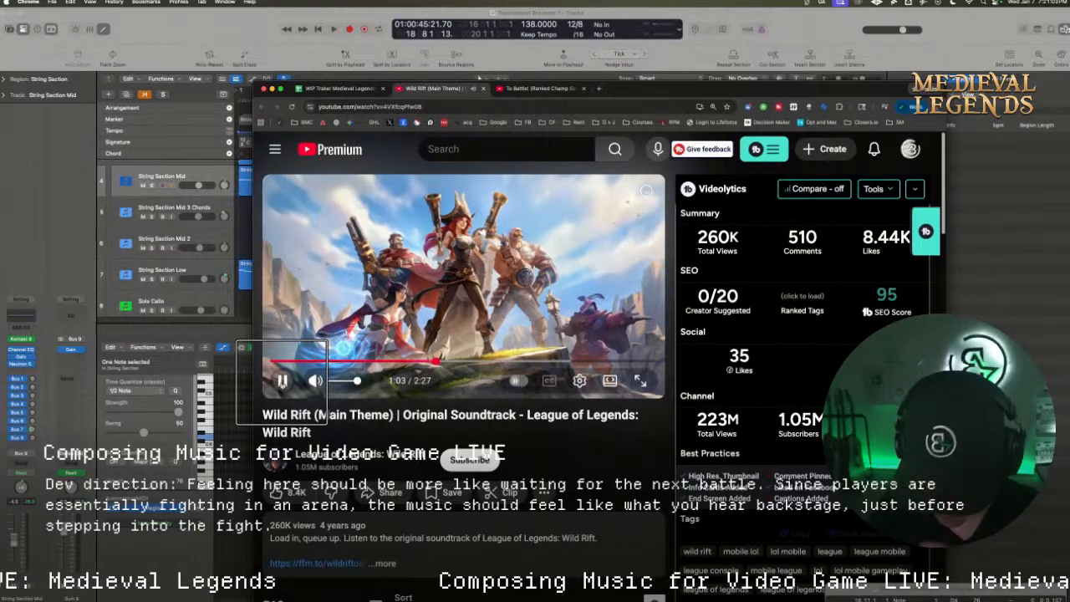
pyautogui.click(245, 231)
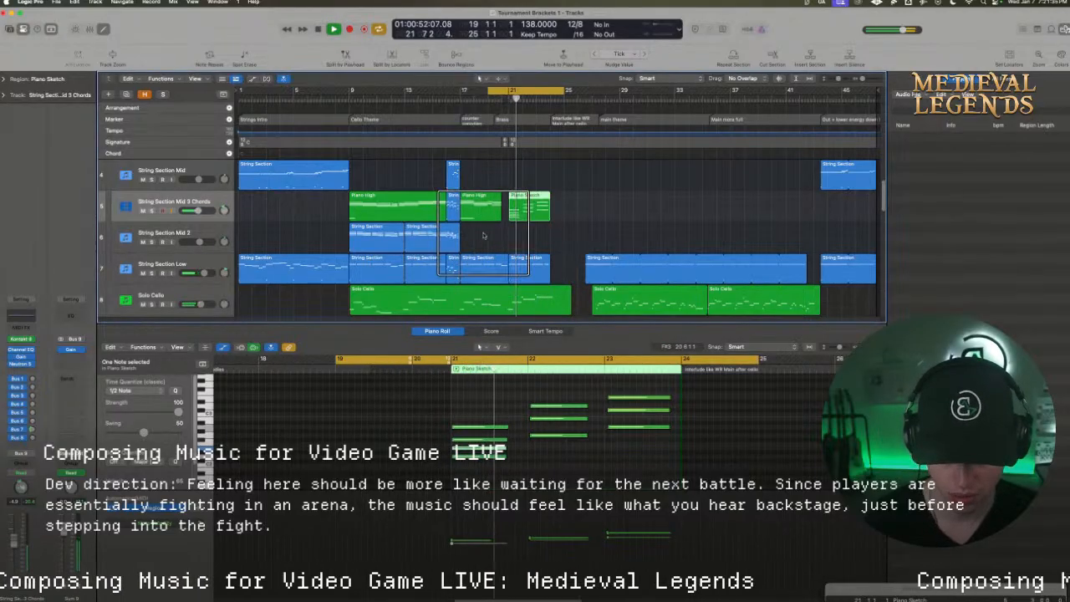
# Lengthen all chord notes in the Piano Sketch region at bar 21 so each chord fills its bar
pyautogui.press('space')
pyautogui.click(507, 461)
pyautogui.moveTo(490, 480); pyautogui.dragTo(637, 394)
pyautogui.moveTo(507, 427); pyautogui.dragTo(527, 426)
pyautogui.click(574, 455)
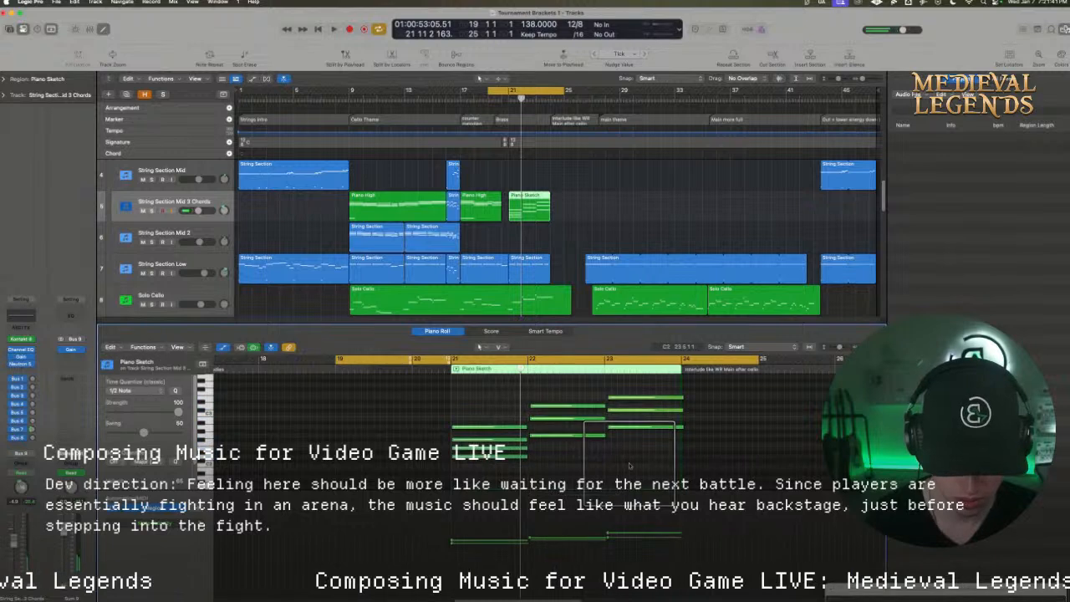
# Quantize the bar 22 and bar 23 chords of the Piano Sketch region and audition the passage
pyautogui.moveTo(582, 460); pyautogui.dragTo(537, 399)
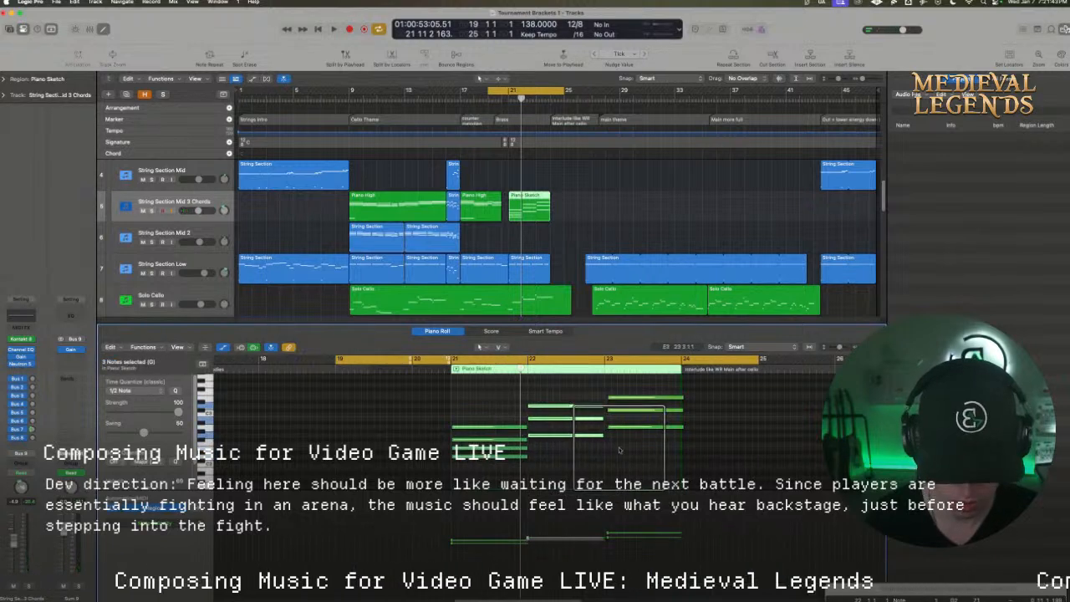
pyautogui.moveTo(623, 452); pyautogui.dragTo(621, 389)
pyautogui.press('q')
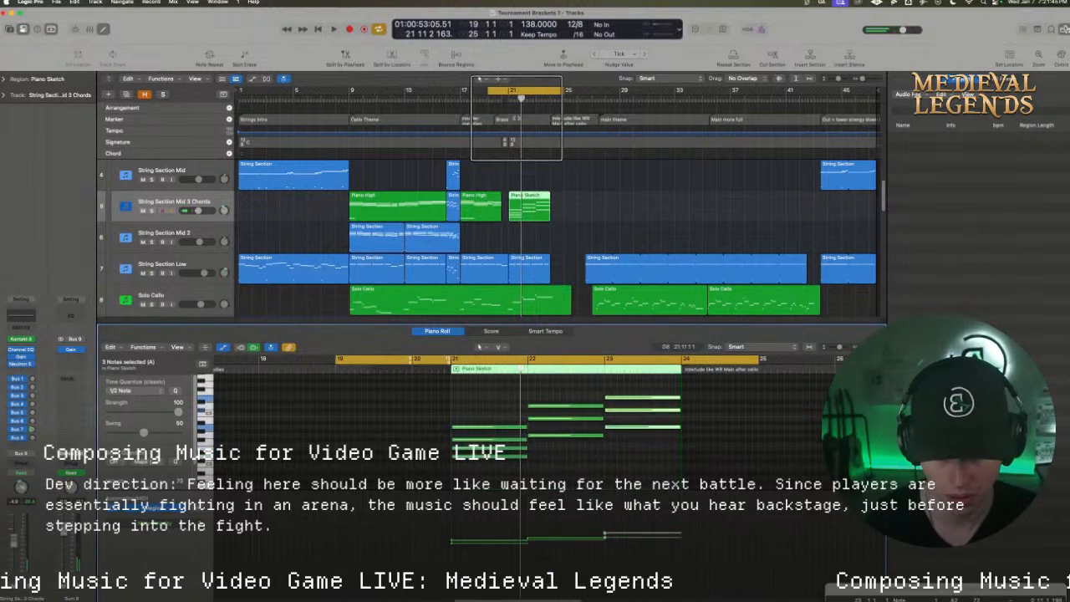
pyautogui.press('space')
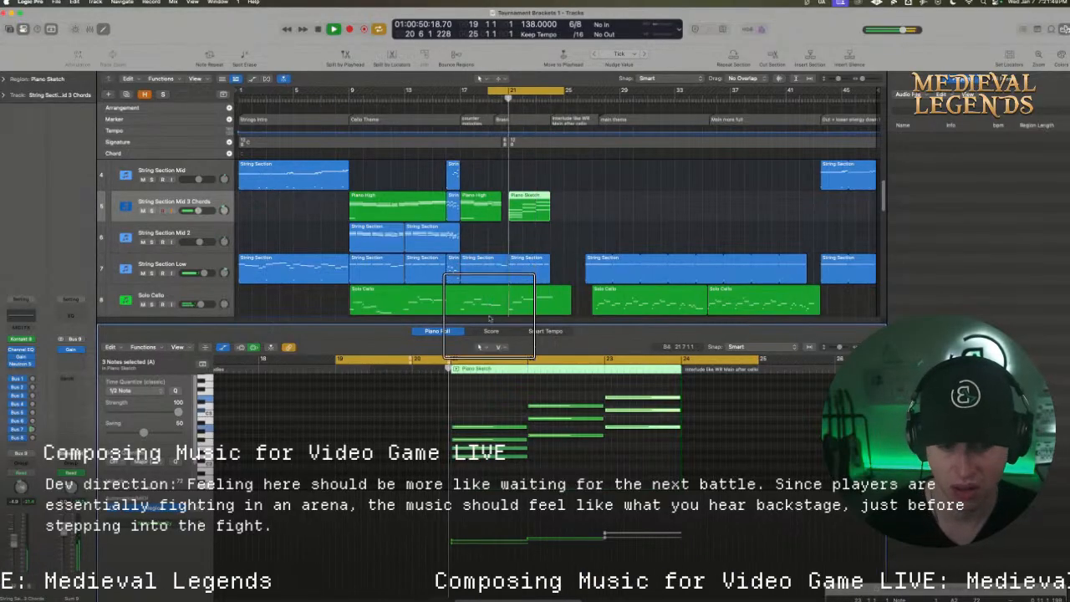
pyautogui.press('space')
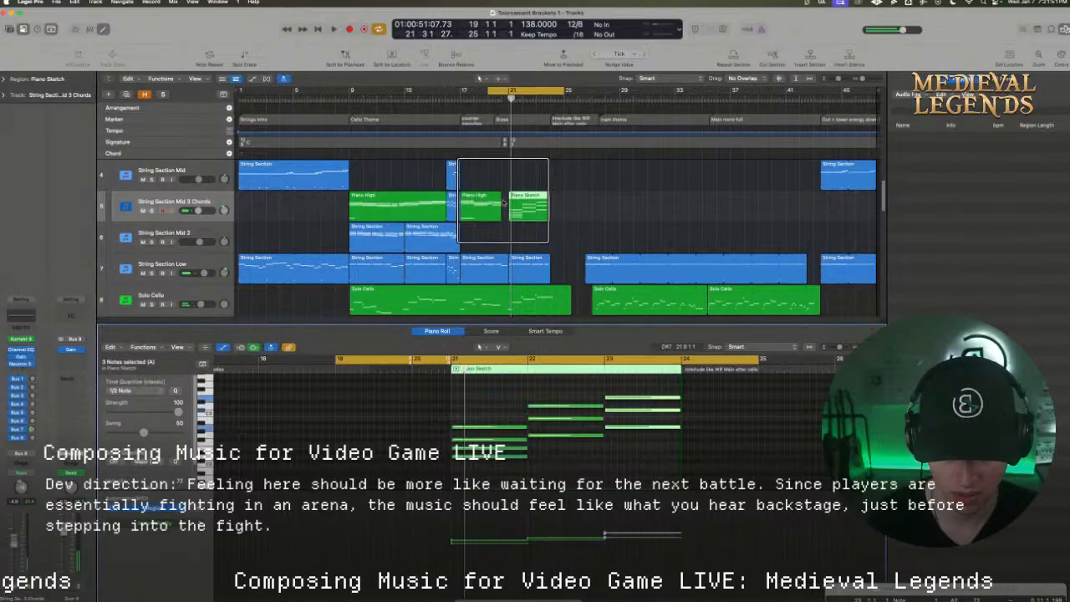
# Create an empty MIDI region at bar 20 on String Section Mid 3 Chords and write a three-note chord filling it
pyautogui.rightClick(503, 202)
pyautogui.click(508, 205)
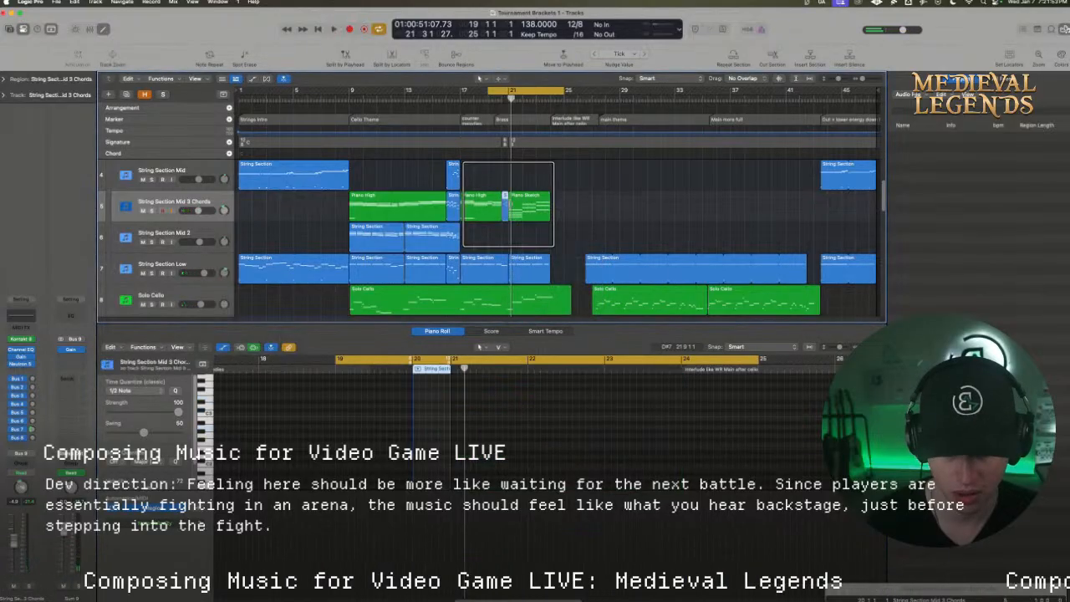
pyautogui.click(421, 415)
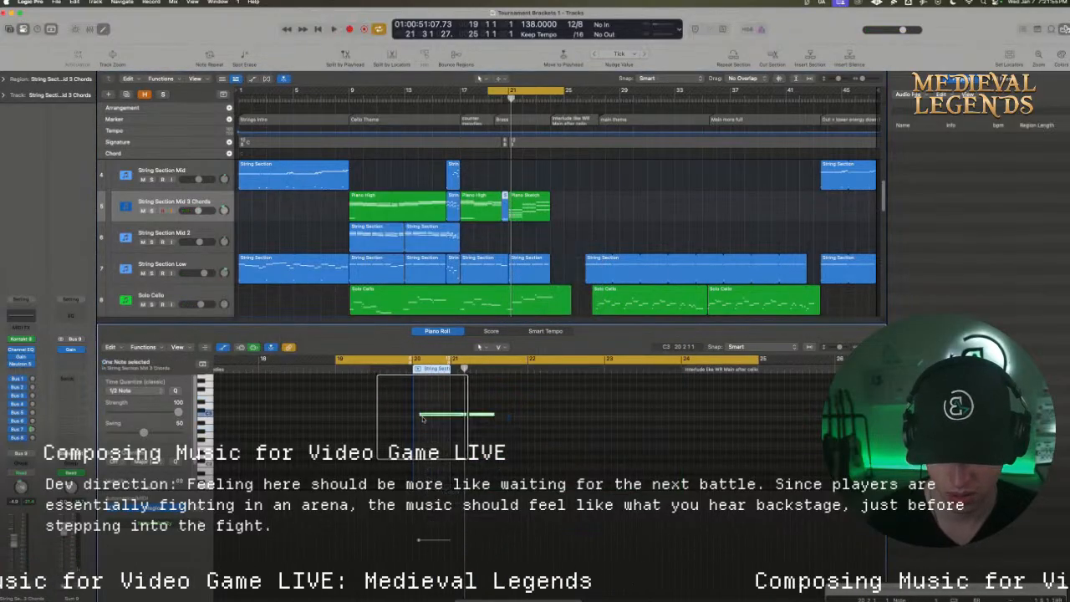
pyautogui.moveTo(493, 413); pyautogui.dragTo(444, 411)
# Audition the new bar 20 chord in the mix and set the cycle range to bars 16 to 25
pyautogui.press('space')
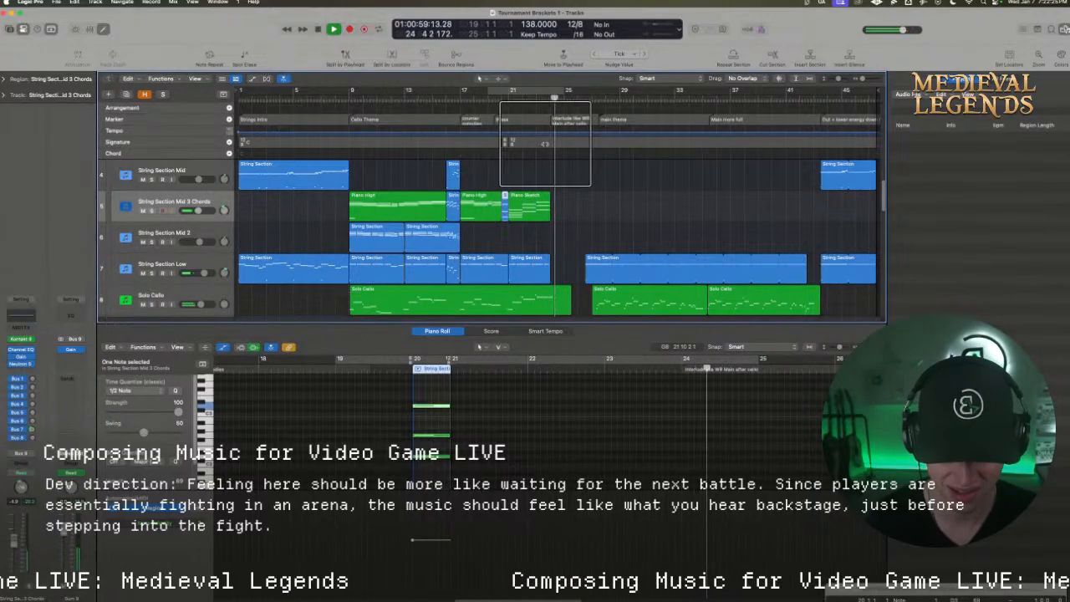
pyautogui.press('space')
pyautogui.moveTo(560, 92); pyautogui.dragTo(445, 93)
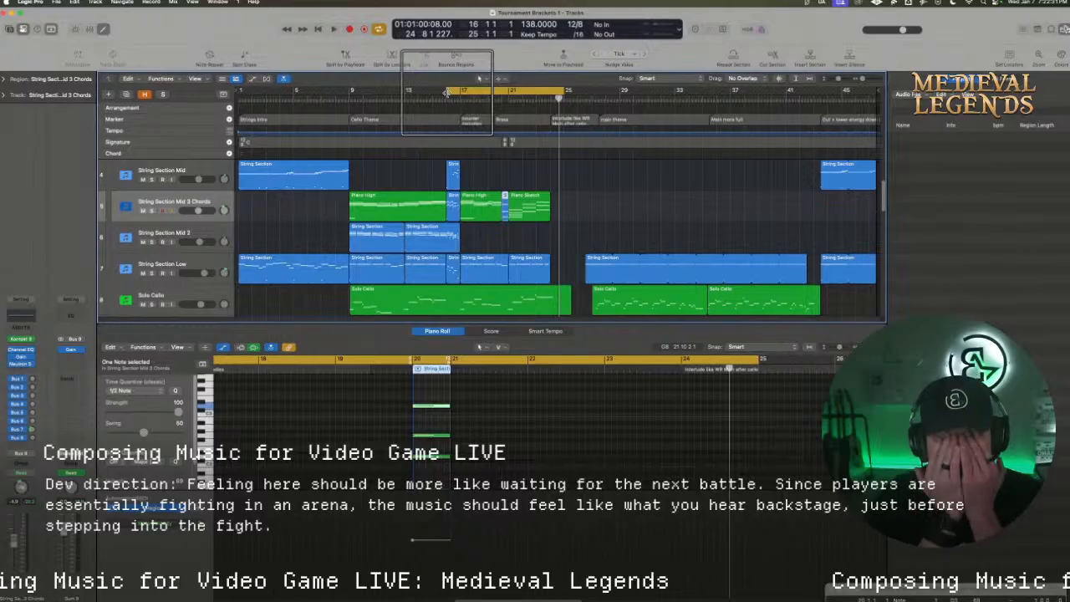
# Switch to the Restream live studio window in Chrome to read the viewer chat, and minimize the window
pyautogui.rightClick(154, 576)
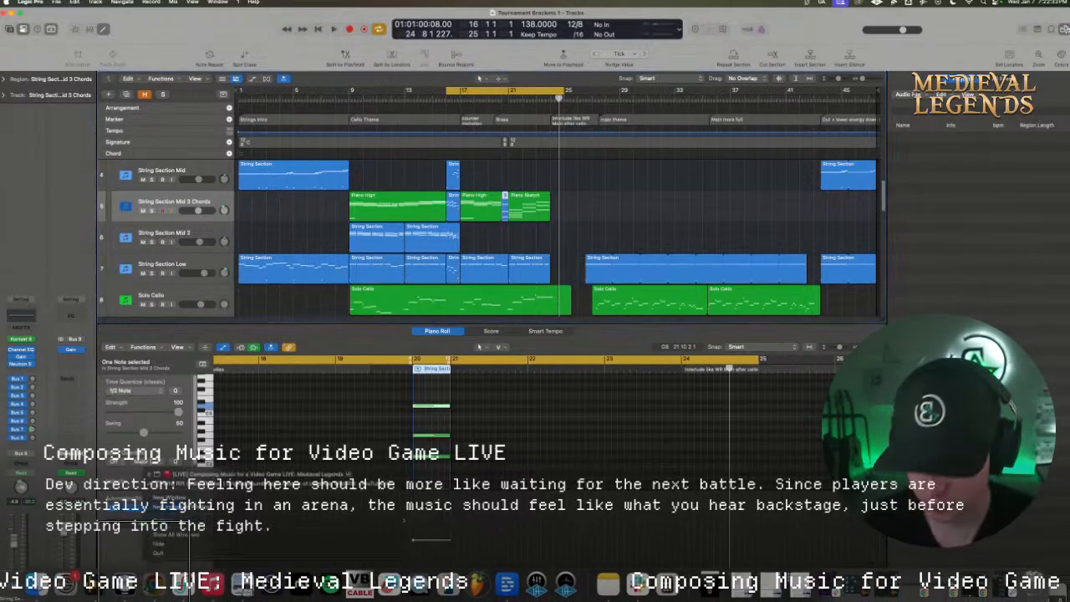
pyautogui.click(171, 474)
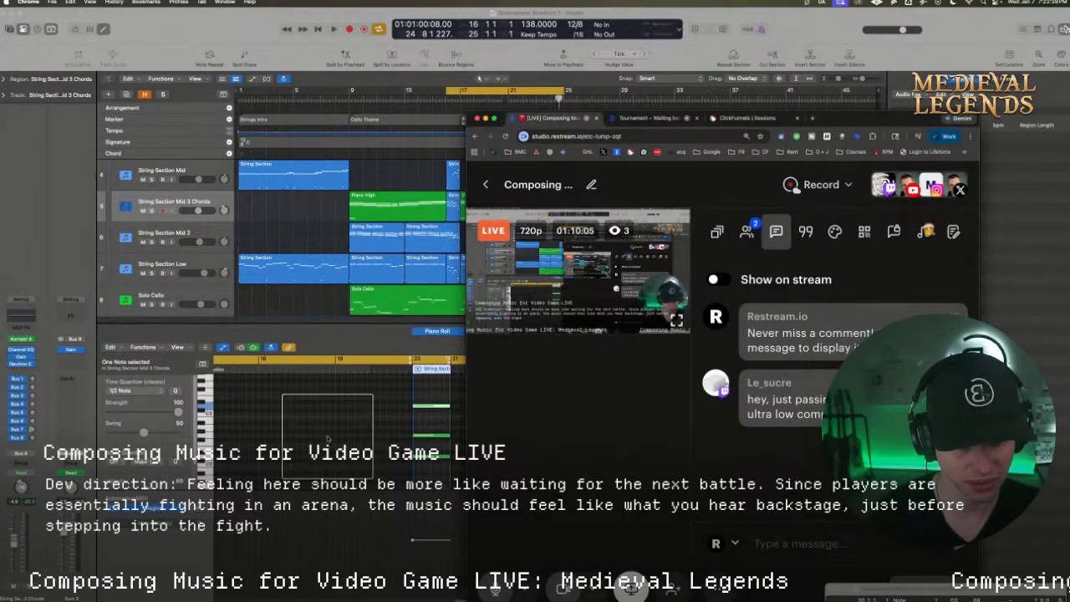
pyautogui.moveTo(625, 231)
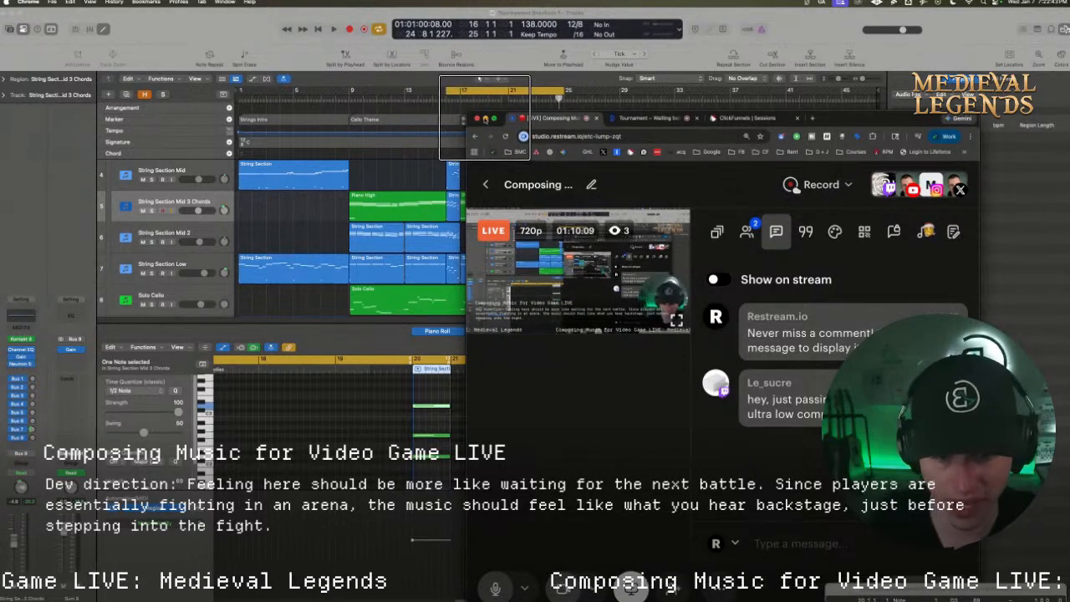
pyautogui.click(486, 120)
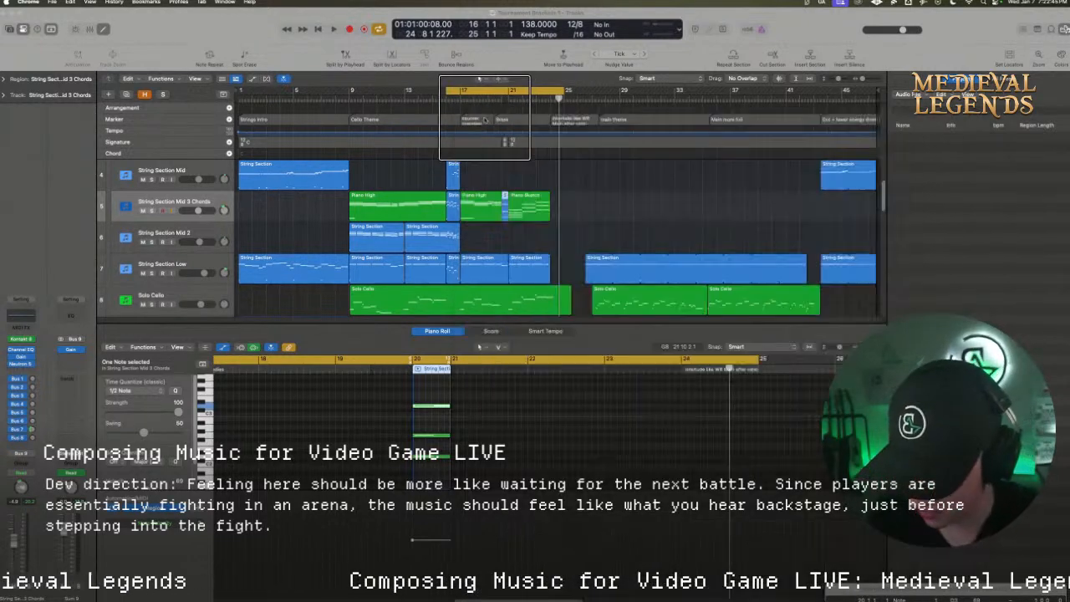
# Open the Logic Pro Mixer and check the Stereo Out level while playing from bar 16, and put the Mixer away
pyautogui.click(188, 558)
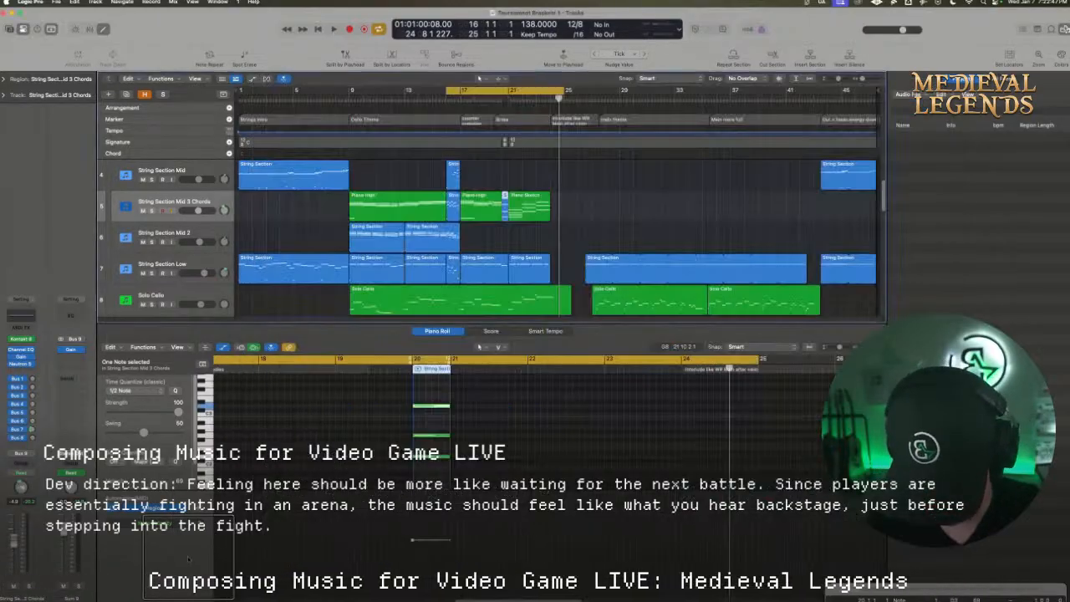
pyautogui.press('super+2')
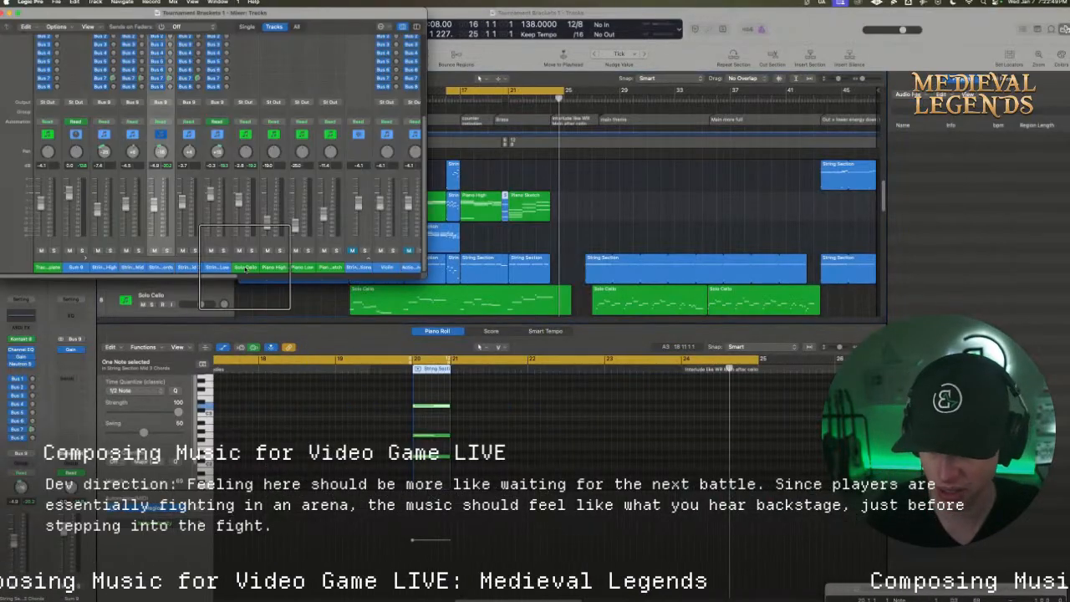
pyautogui.moveTo(224, 276); pyautogui.dragTo(339, 277)
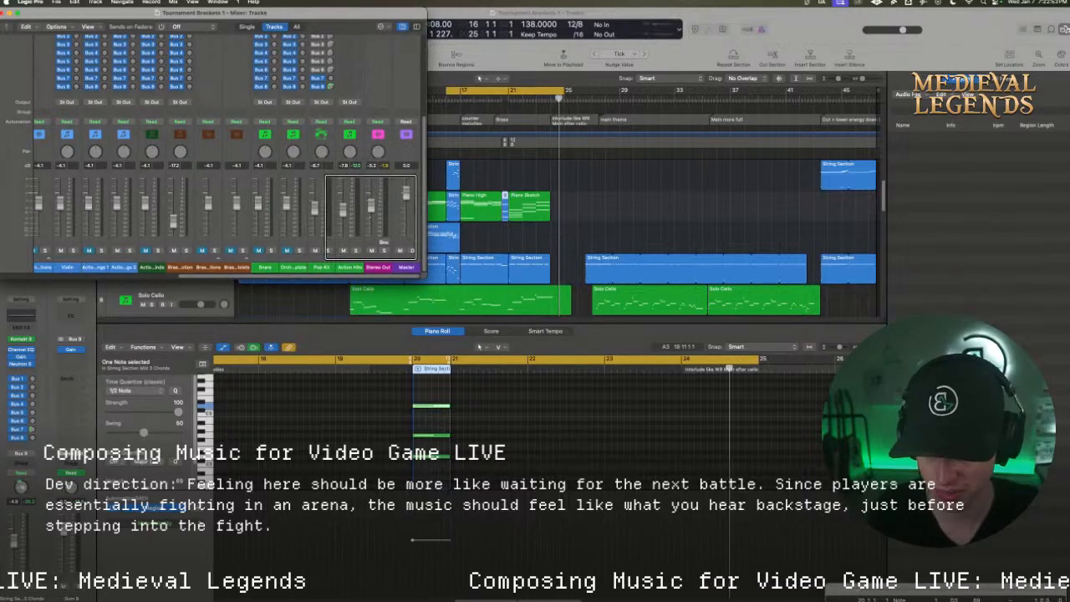
pyautogui.press('space')
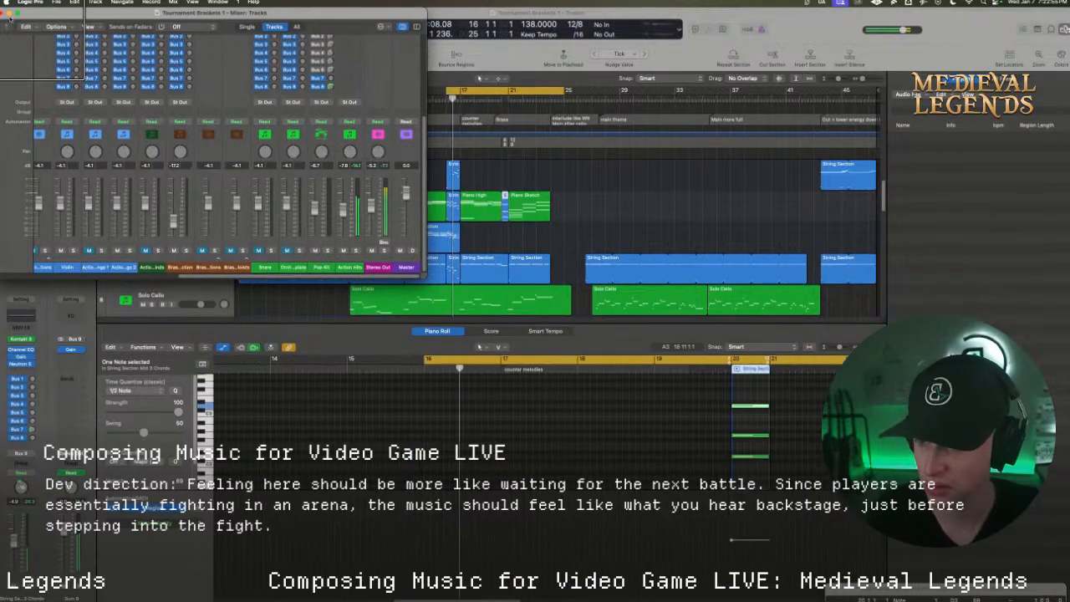
pyautogui.click(10, 12)
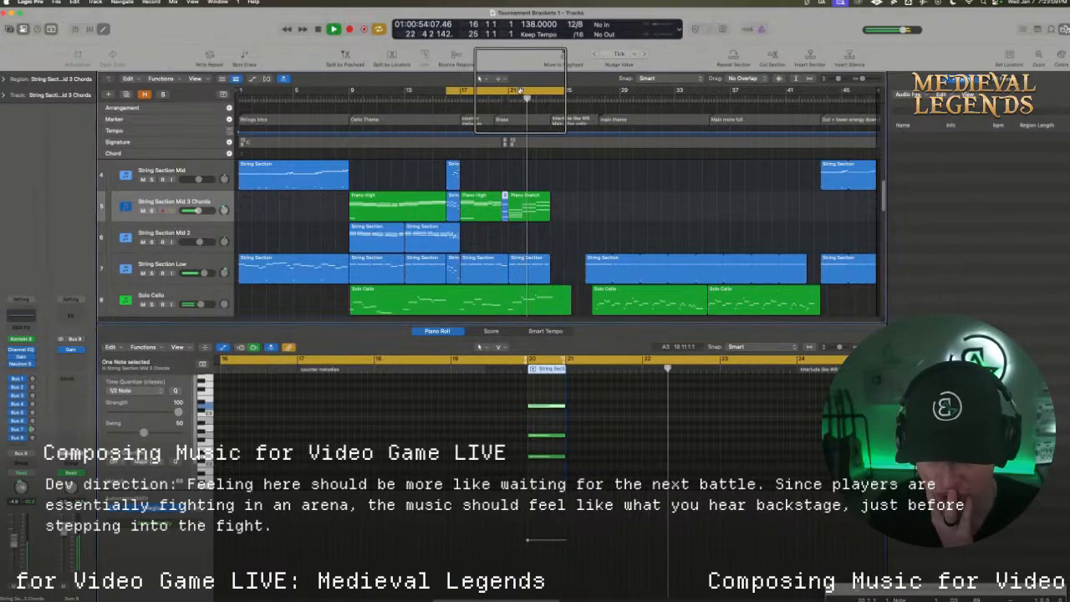
# Turn off the bar 16 to 25 cycle and look over the string, Solo Cello and piano tracks
pyautogui.click(520, 89)
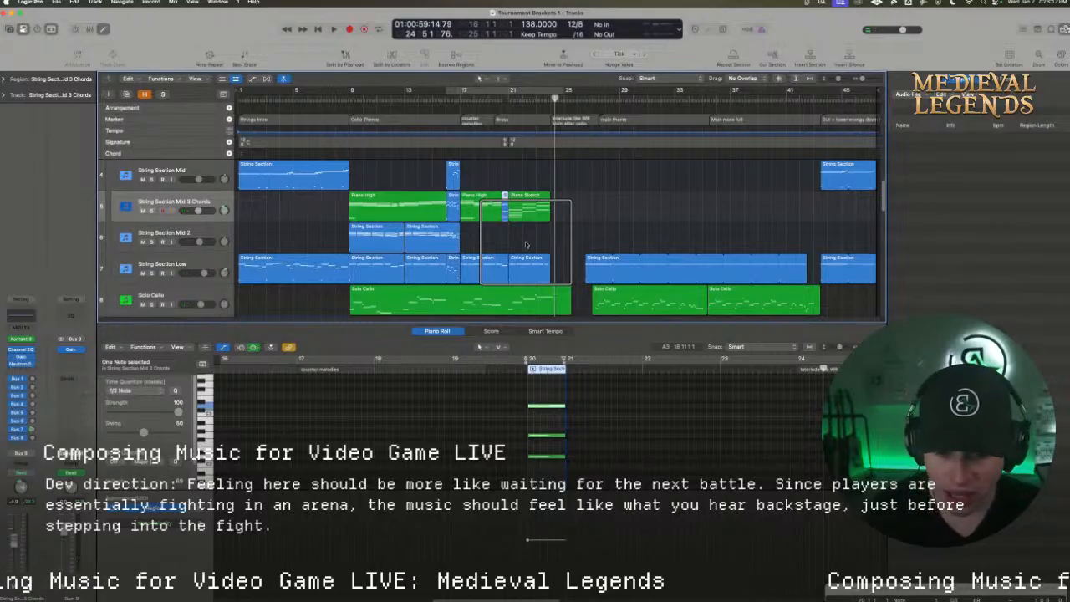
pyautogui.scroll(-2, 502, 262)
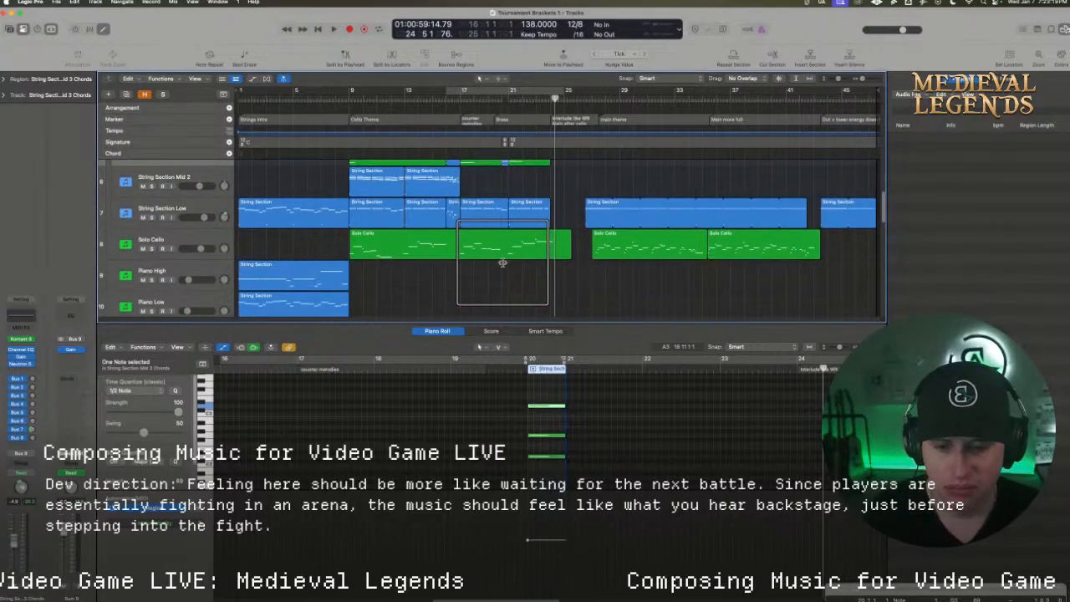
pyautogui.scroll(2, 502, 262)
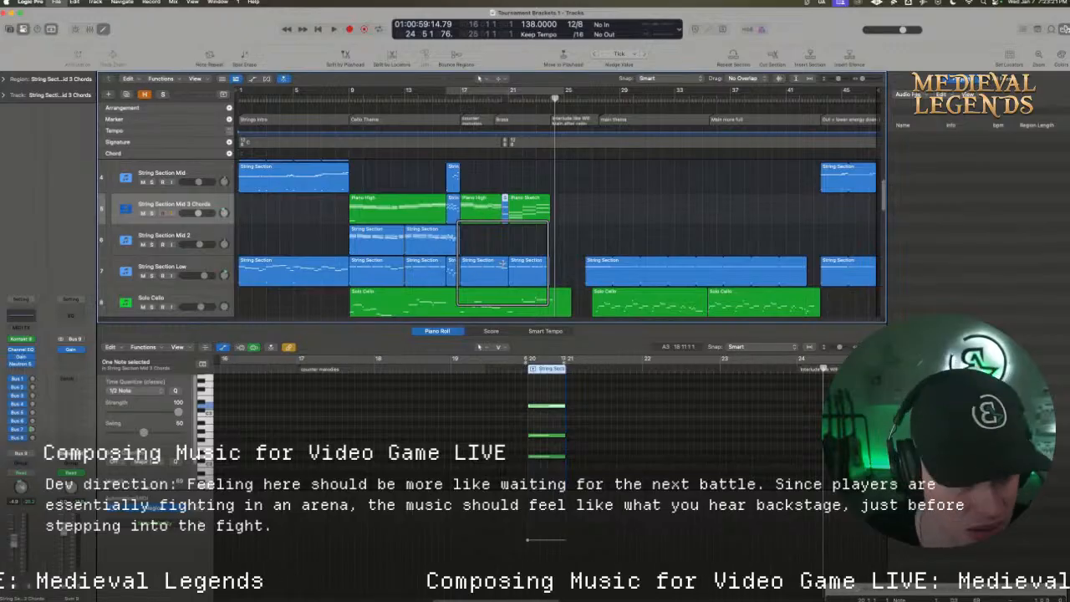
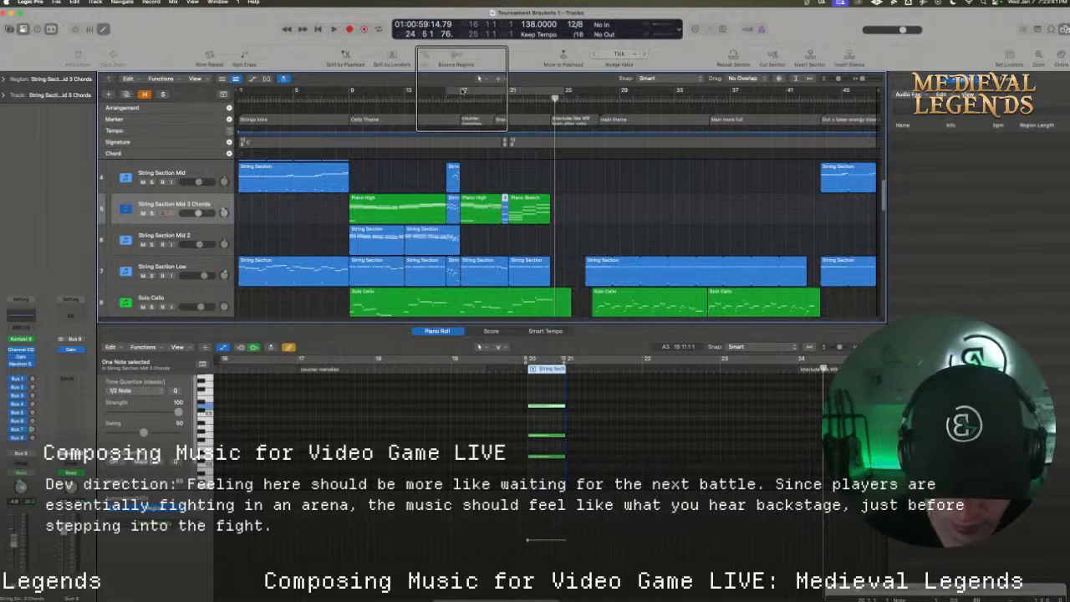
# Set the cycle range to bars 17 to 25 and audition its opening
pyautogui.moveTo(460, 92); pyautogui.dragTo(561, 95)
pyautogui.press('space')
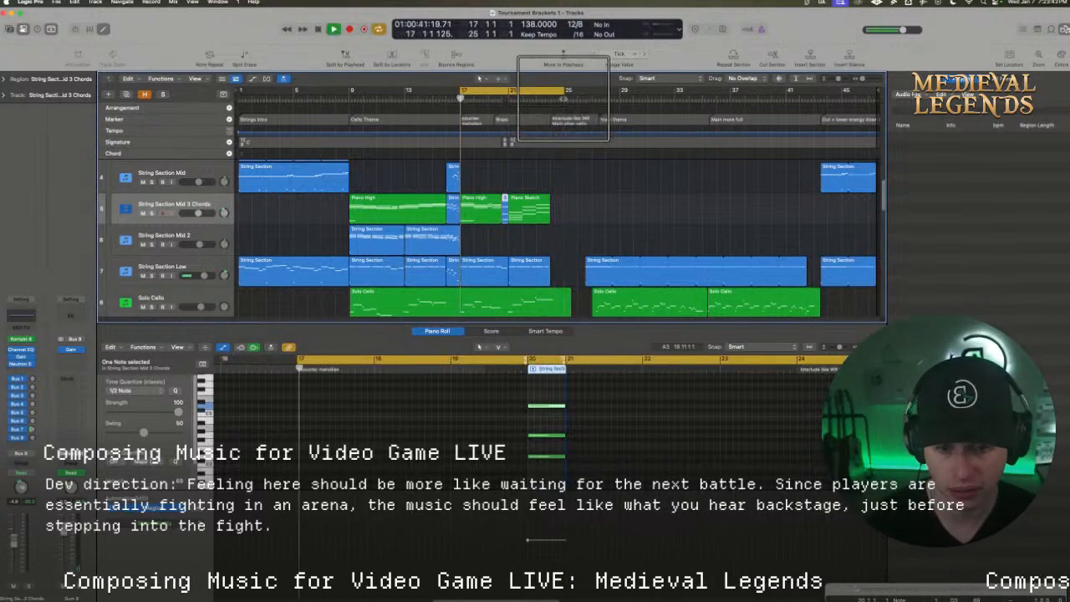
pyautogui.moveTo(160, 577)
pyautogui.press('space')
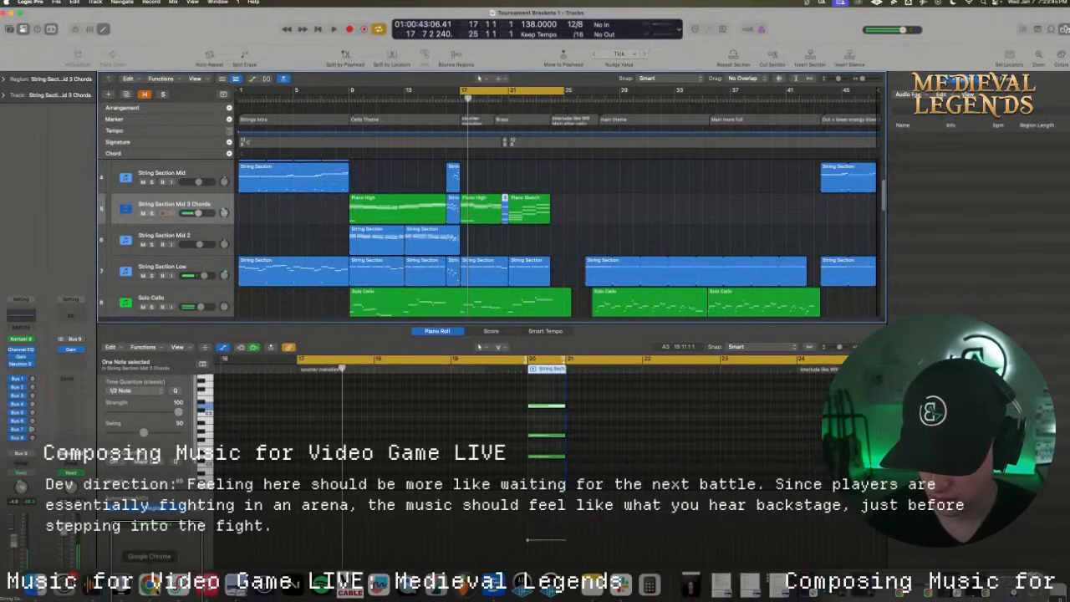
# Switch to Chrome, replay the Wild Rift main theme video from about 0:54, pause it, and return to Logic Pro
pyautogui.click(149, 582)
pyautogui.click(361, 338)
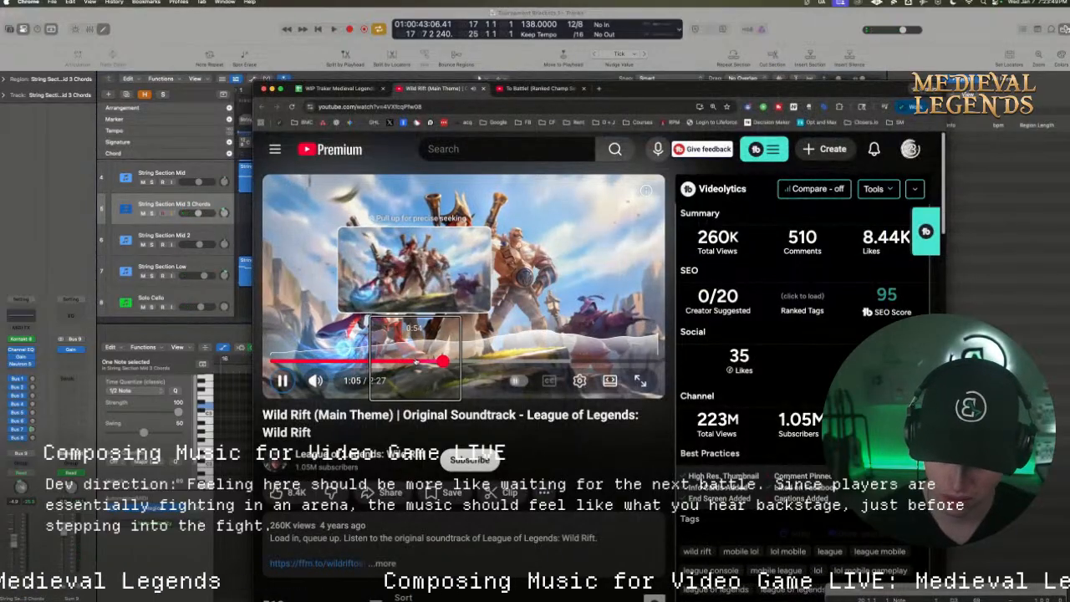
pyautogui.click(416, 362)
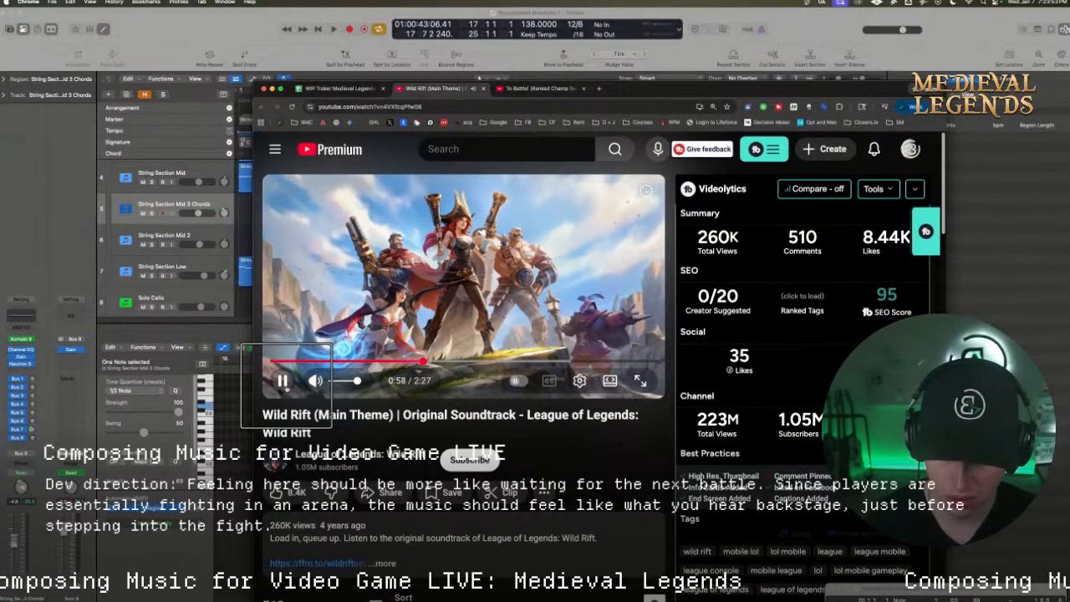
pyautogui.click(283, 380)
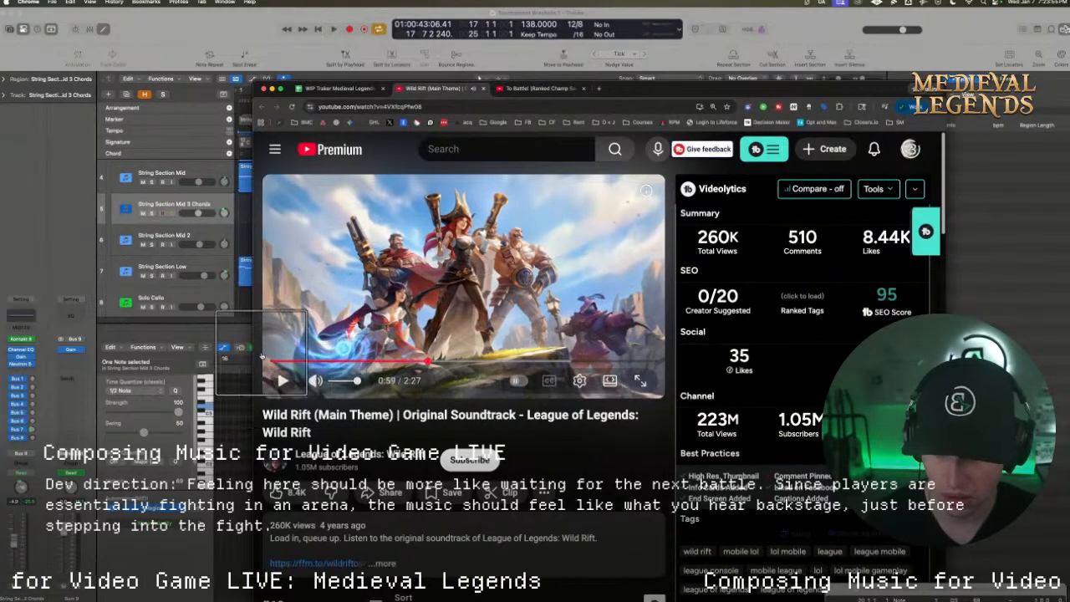
pyautogui.click(246, 314)
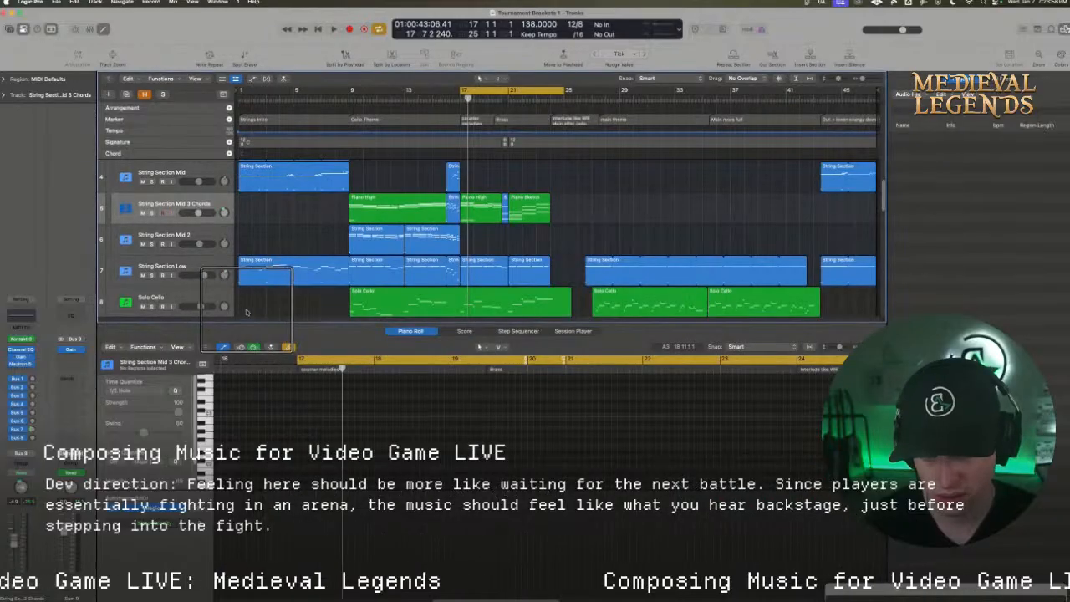
# Create an empty MIDI region at bar 17 on the String Section Mid 2 track and lengthen it to three bars
pyautogui.click(455, 239)
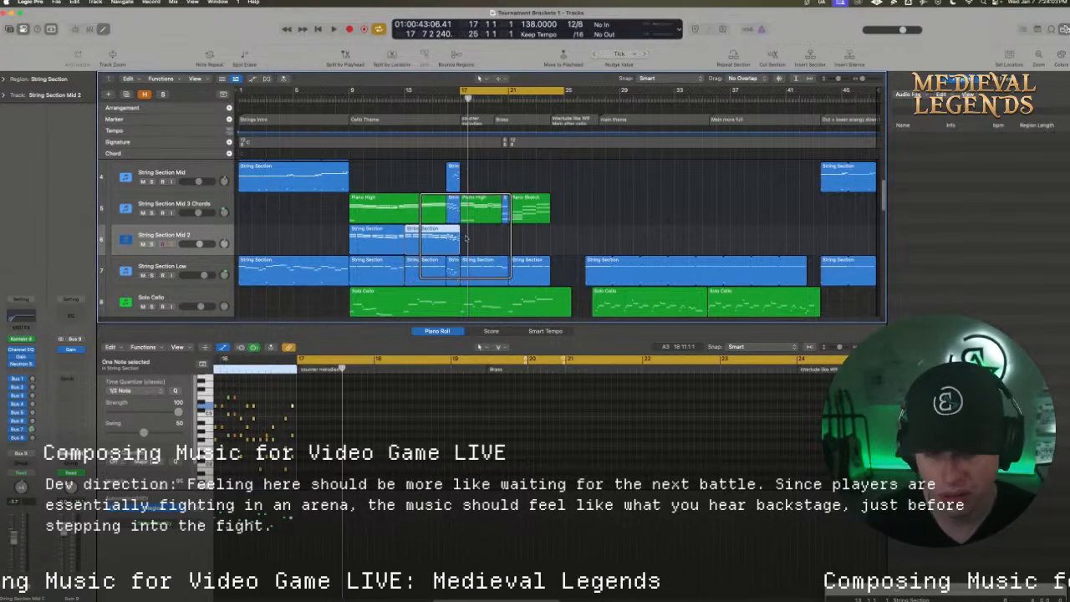
pyautogui.rightClick(466, 239)
pyautogui.click(475, 245)
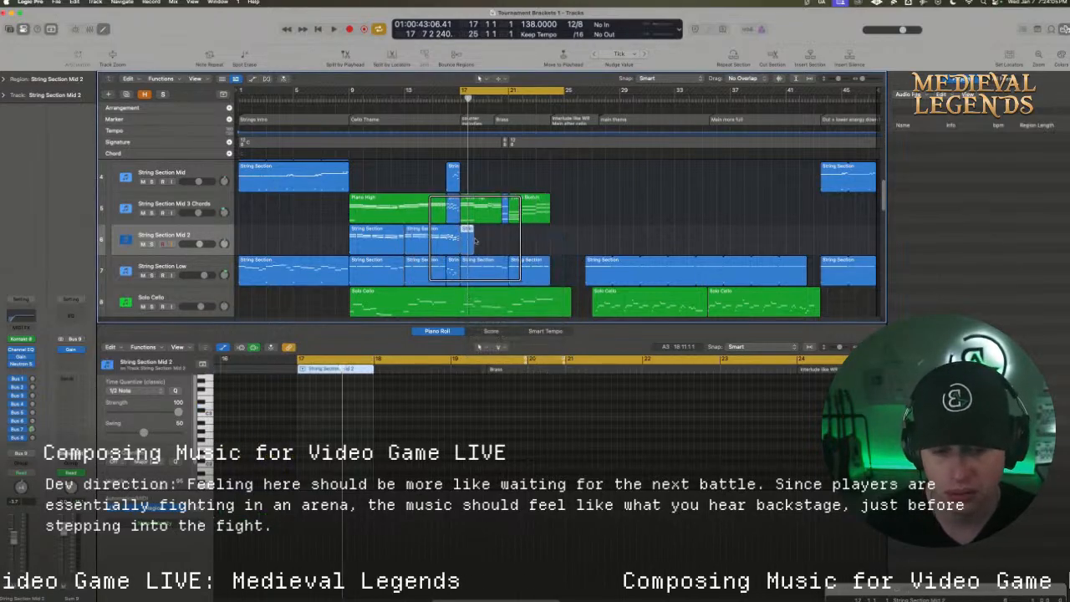
pyautogui.moveTo(482, 241); pyautogui.dragTo(500, 241)
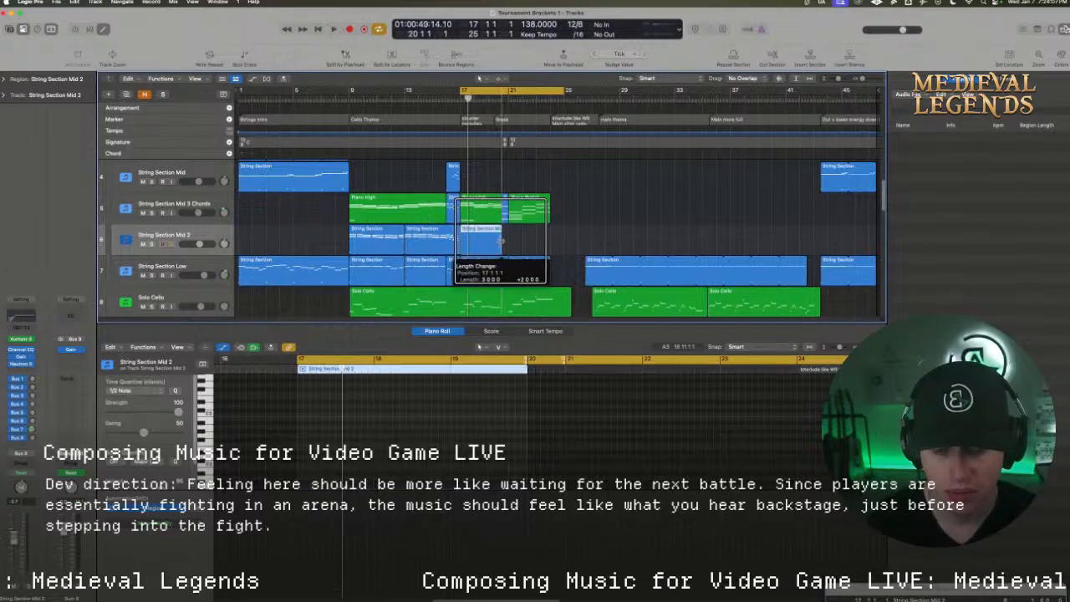
# Play the cycled section from bar 17 while looking through the tracks down to Action Hits
pyautogui.press('space')
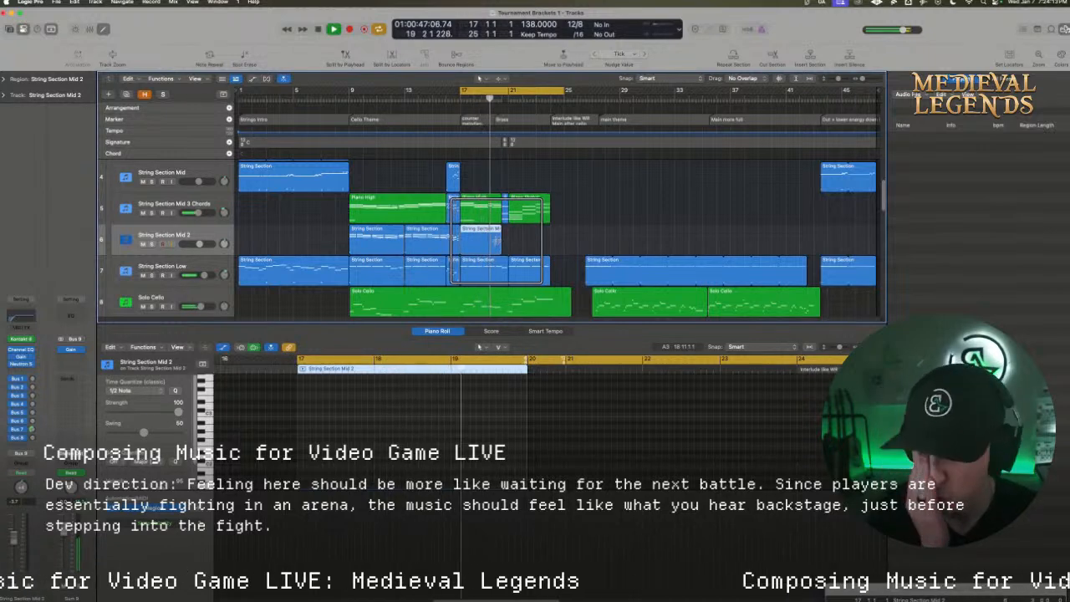
pyautogui.scroll(-4, 483, 251)
pyautogui.scroll(-20, 482, 253)
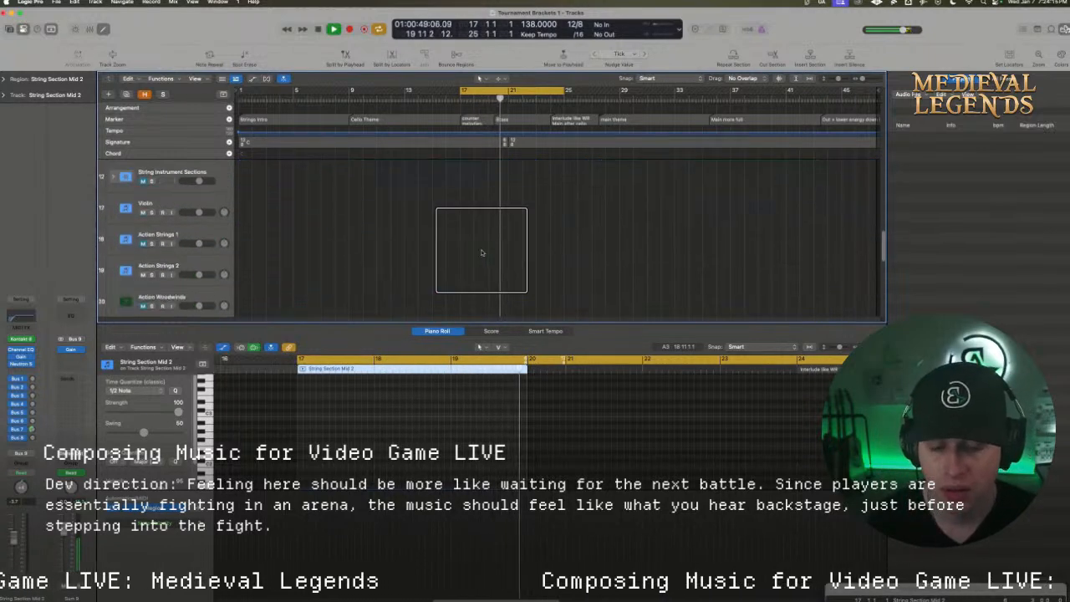
pyautogui.press('space')
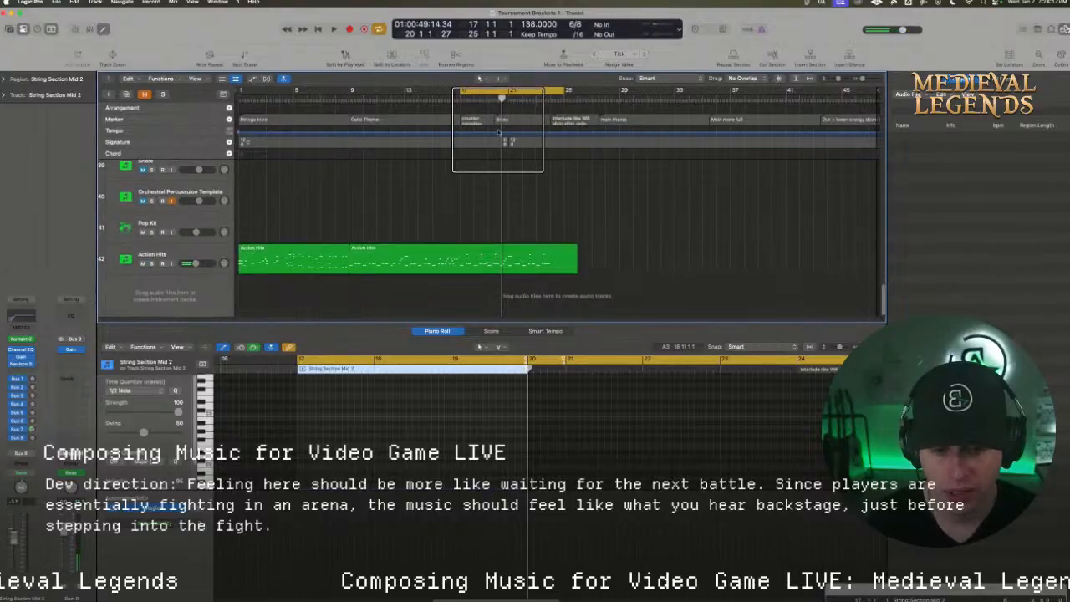
# Split the Action Hits region at bar 17 and copy its second part to bar 17 on String Section Mid 2
pyautogui.scroll(20, 505, 142)
pyautogui.moveTo(504, 98); pyautogui.dragTo(461, 99)
pyautogui.scroll(-1, 474, 244)
pyautogui.scroll(-20, 475, 244)
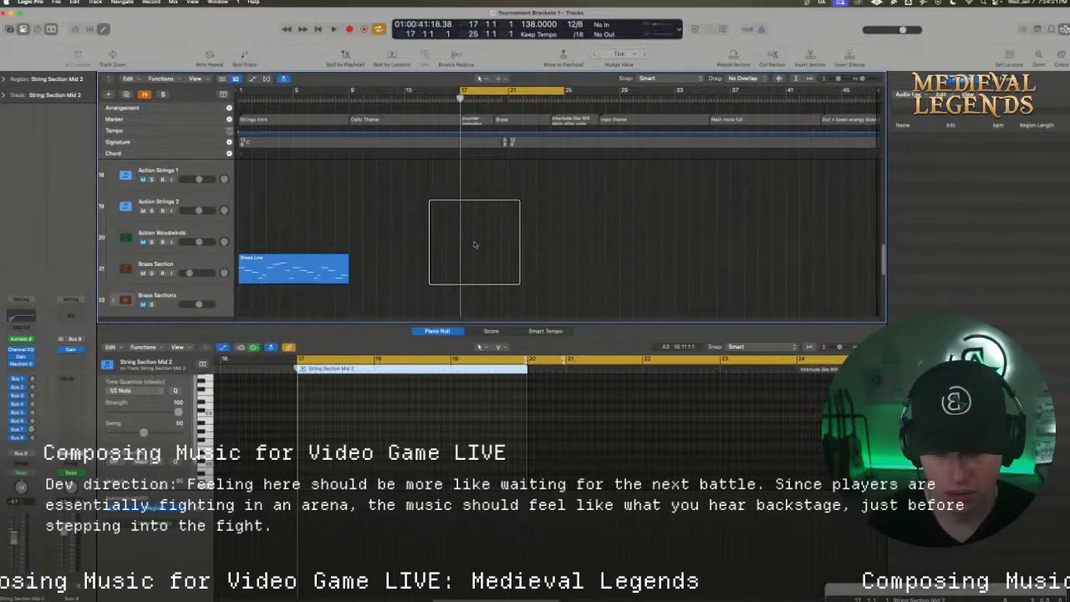
pyautogui.click(470, 253)
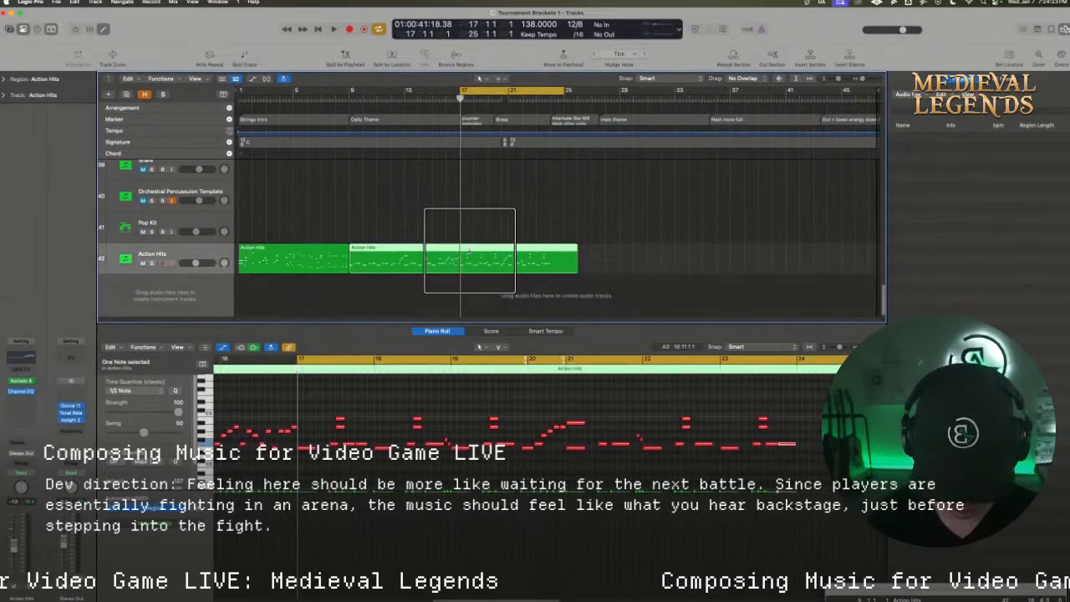
pyautogui.press('super+t')
pyautogui.scroll(20, 470, 257)
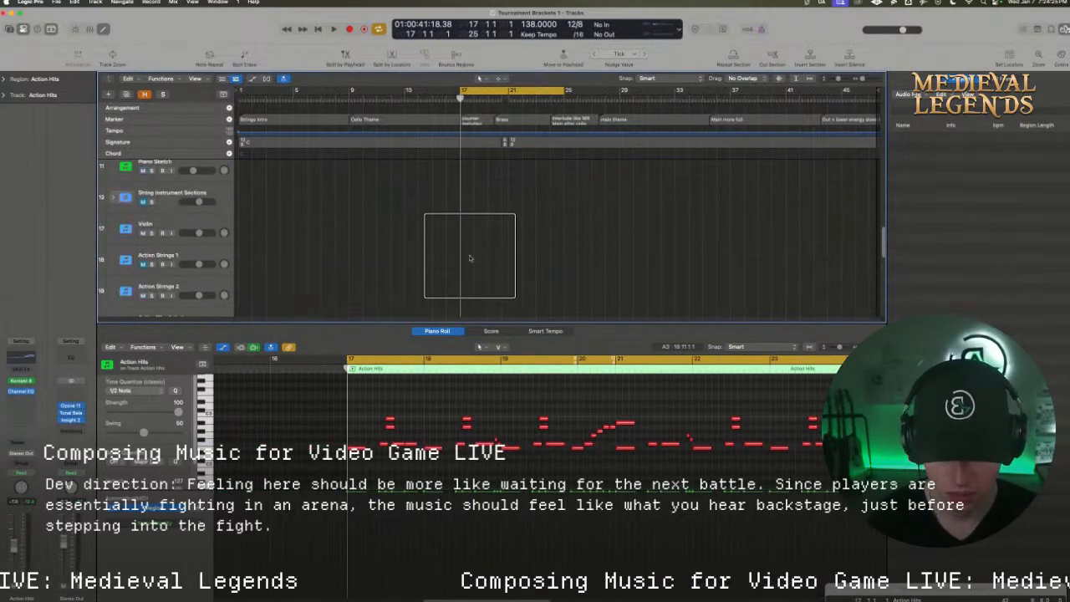
pyautogui.click(479, 210)
pyautogui.press('super+v')
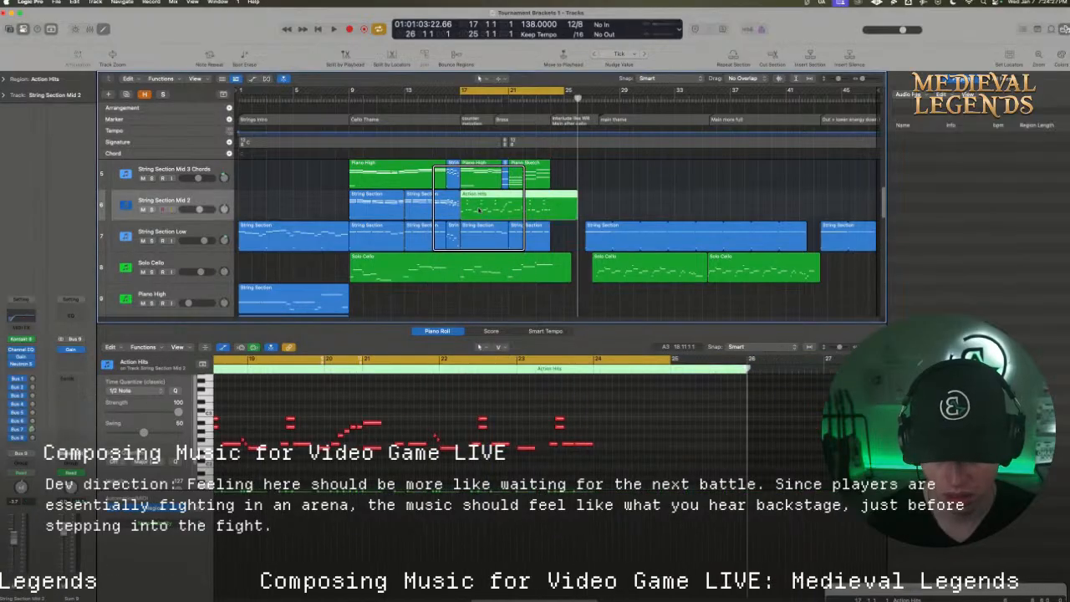
# Lower the velocity of all notes in the copied Action Hits region on String Section Mid 2 to 77
pyautogui.moveTo(597, 465); pyautogui.dragTo(302, 394)
pyautogui.click(497, 447)
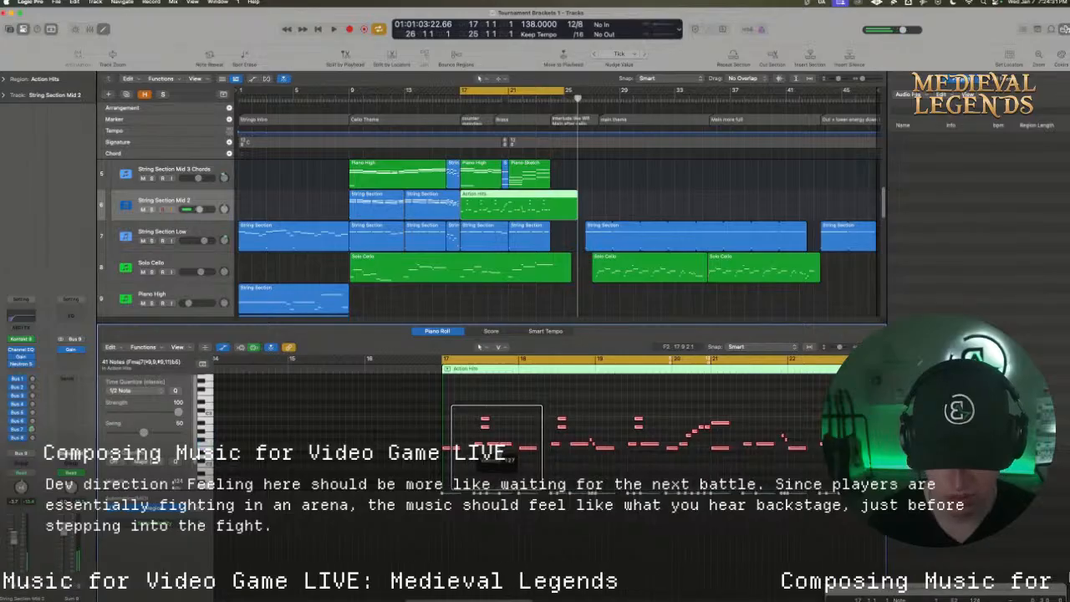
pyautogui.moveTo(496, 447); pyautogui.dragTo(496, 501)
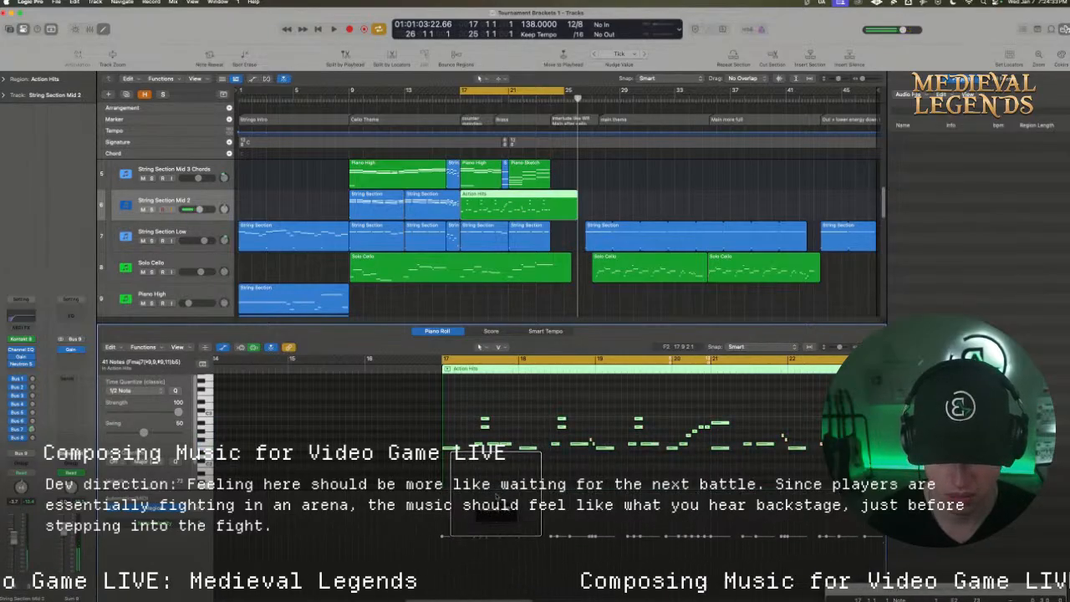
# Compare the copied Action Hits region with the preceding String Section region and audition it from bar 17
pyautogui.click(427, 205)
pyautogui.click(494, 209)
pyautogui.press('space')
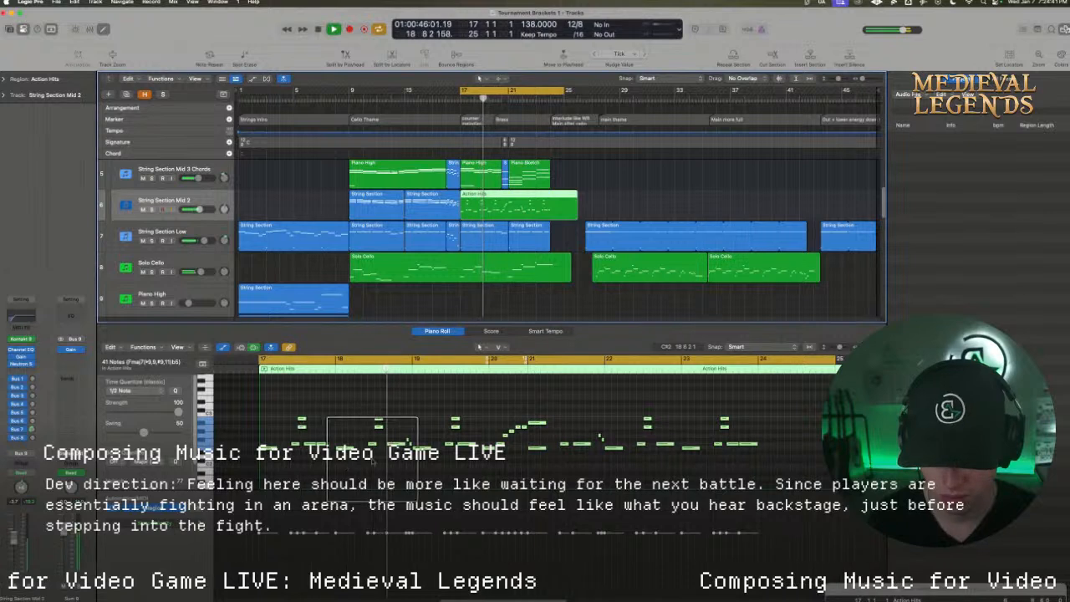
pyautogui.press('space')
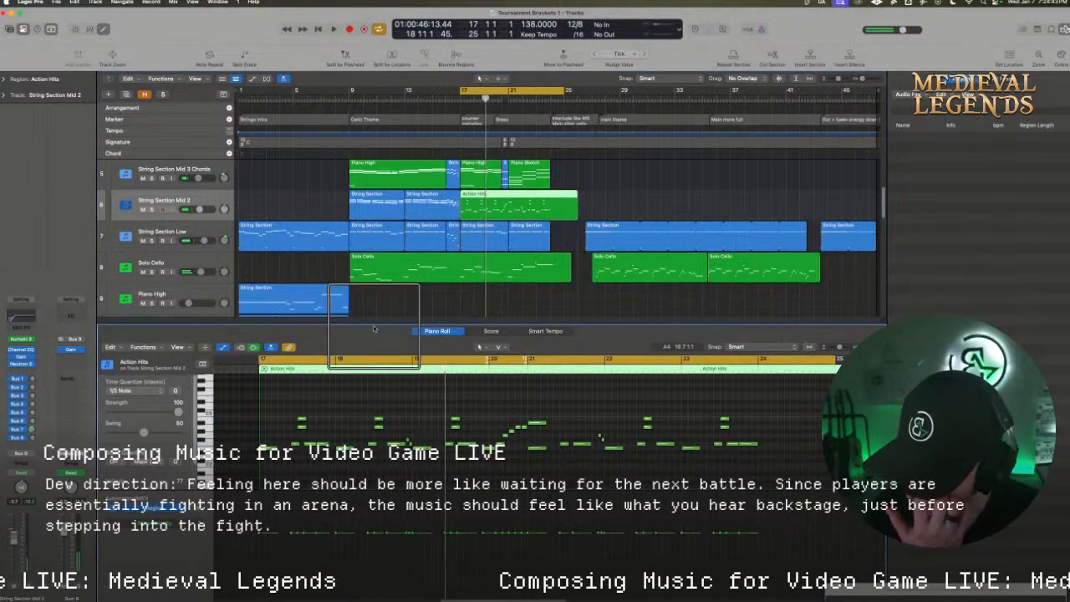
pyautogui.press('space')
pyautogui.press('space')
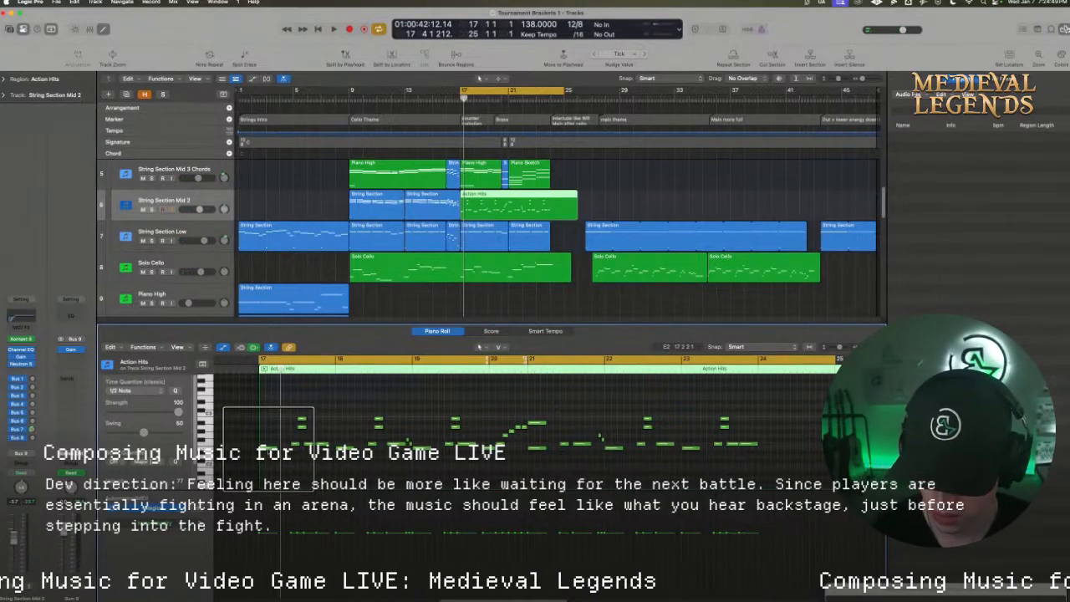
# Raise the first bar 17 note of the copied Action Hits region and check it against the preceding String Section notes
pyautogui.moveTo(267, 449); pyautogui.dragTo(267, 392)
pyautogui.click(424, 202)
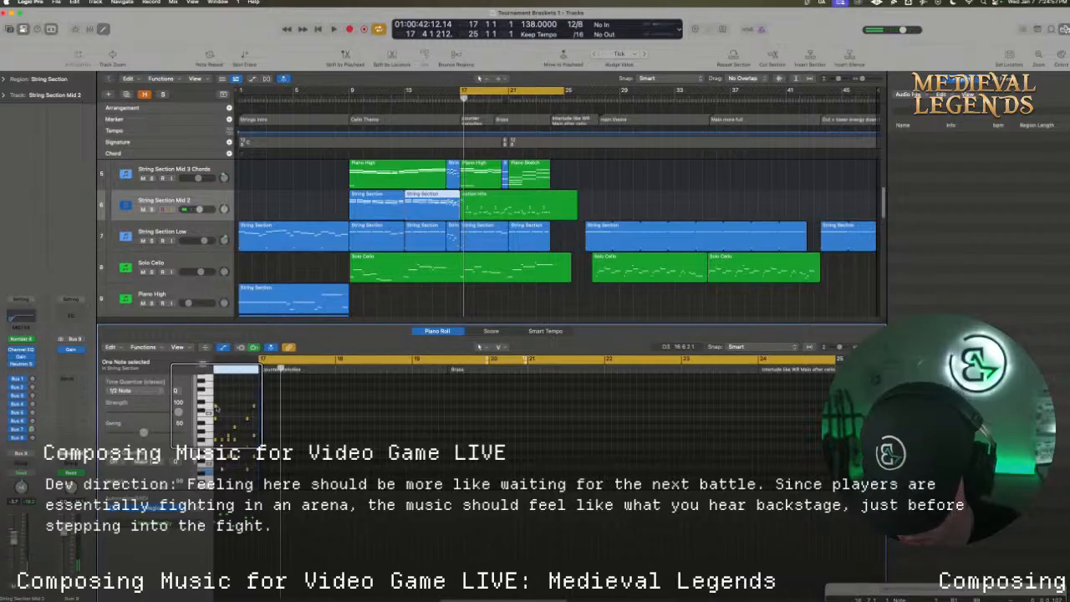
pyautogui.click(482, 205)
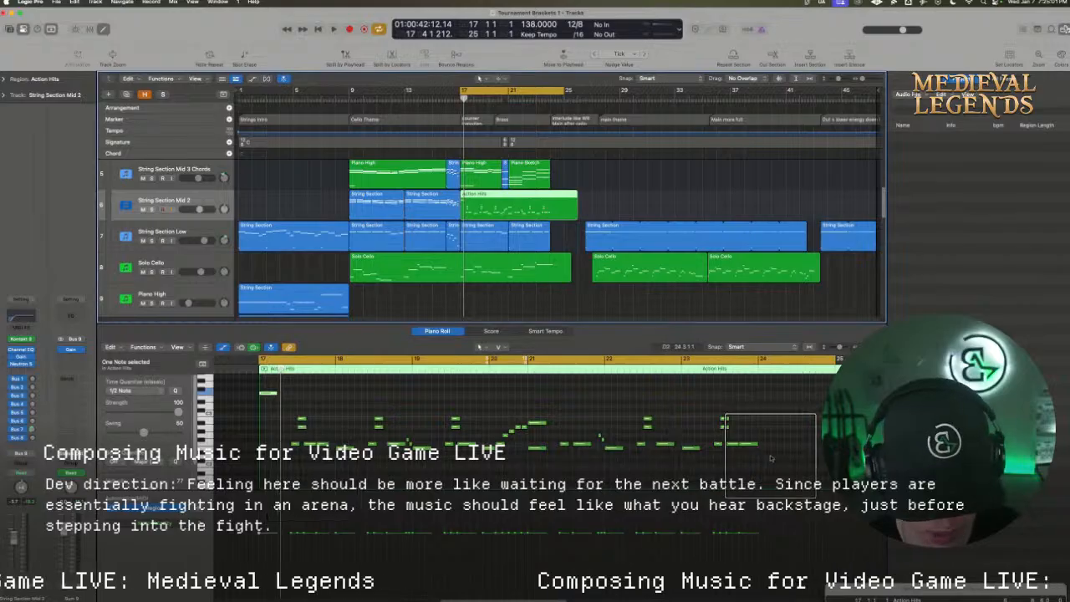
# Transpose all notes after the first one in the copied Action Hits region up by about a fifth
pyautogui.moveTo(771, 455); pyautogui.dragTo(301, 391)
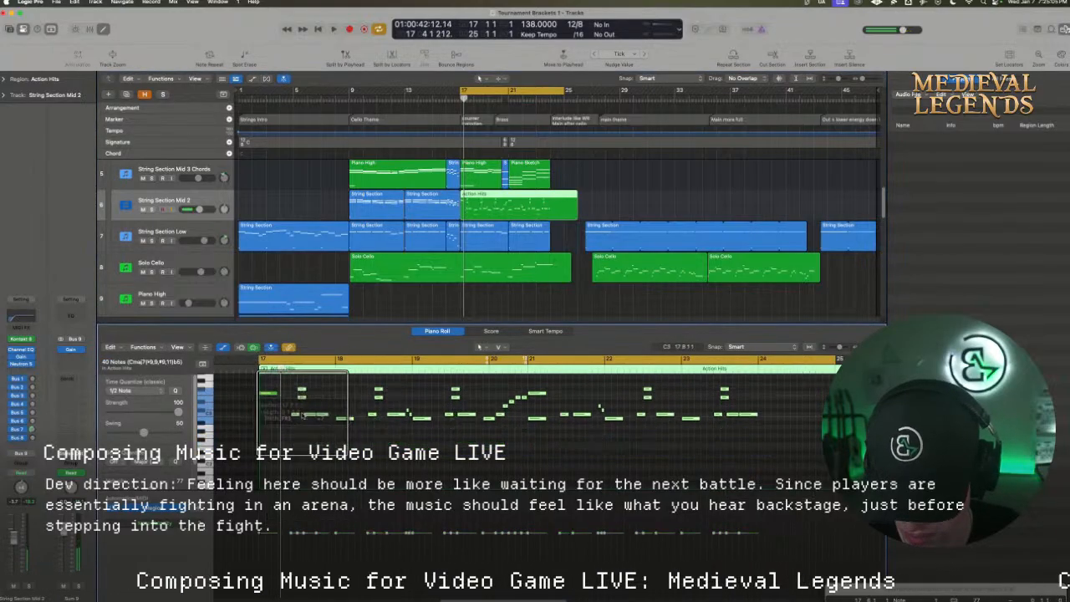
pyautogui.scroll(3, 328, 459)
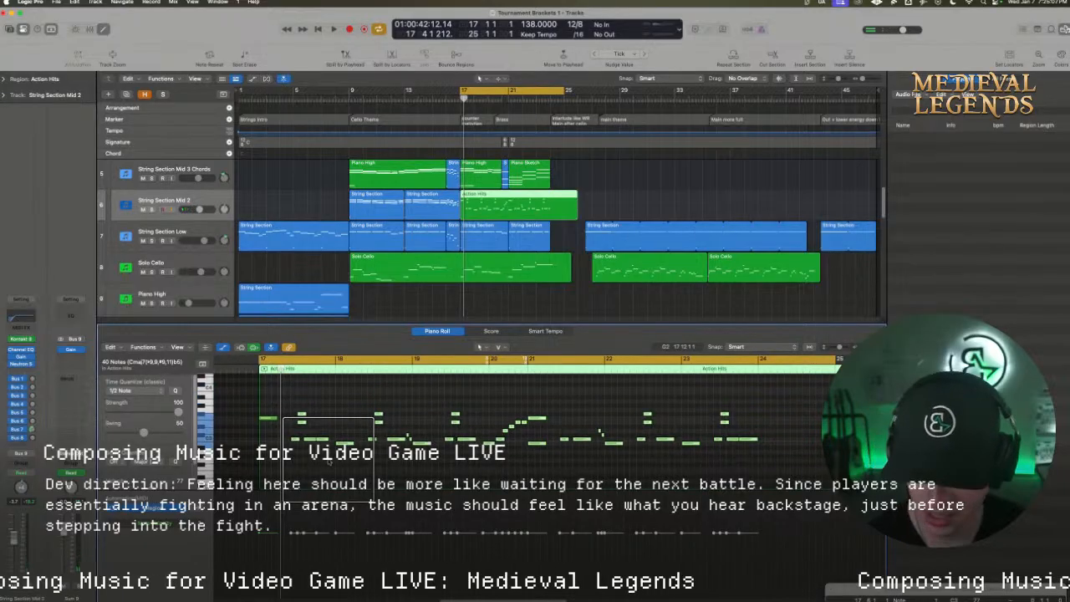
pyautogui.click(315, 421)
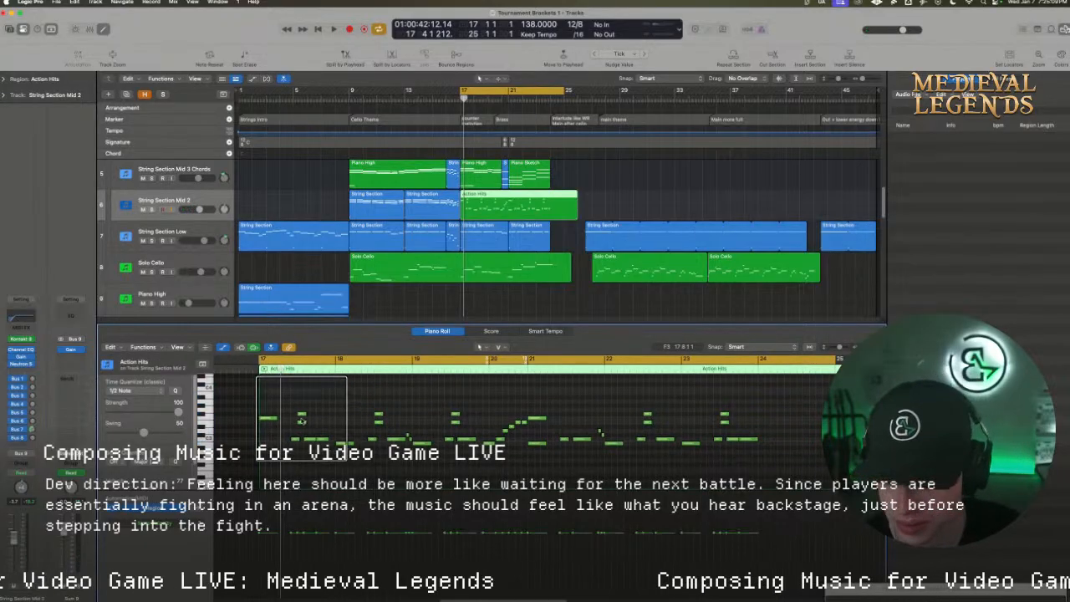
# Build a two-note harmony at bar 17 by duplicating the opening note below itself and raising the upper note
pyautogui.click(269, 418)
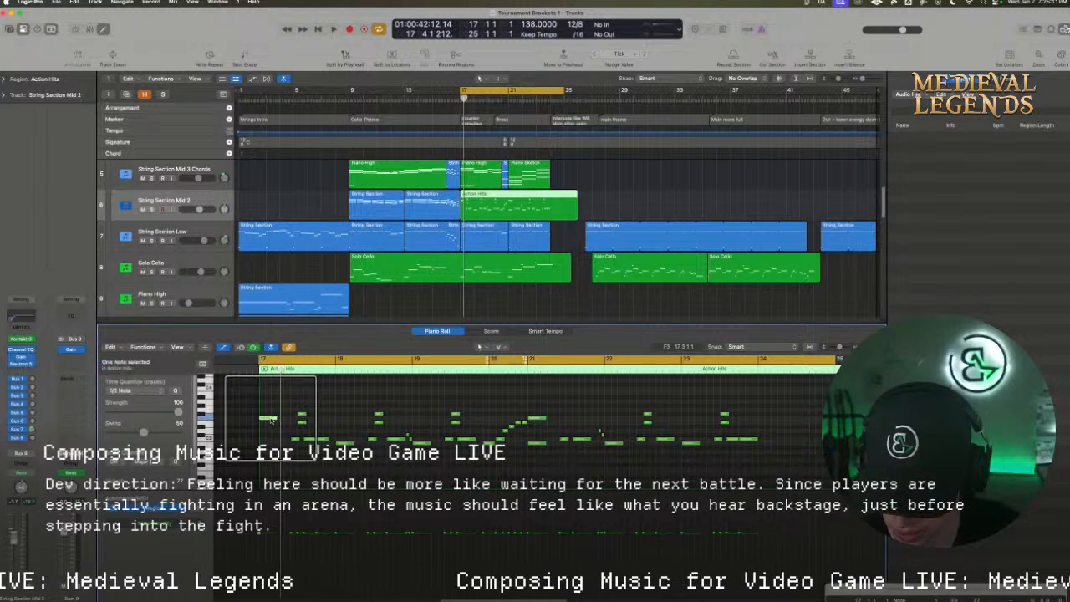
pyautogui.moveTo(271, 421); pyautogui.dragTo(272, 411)
pyautogui.click(419, 204)
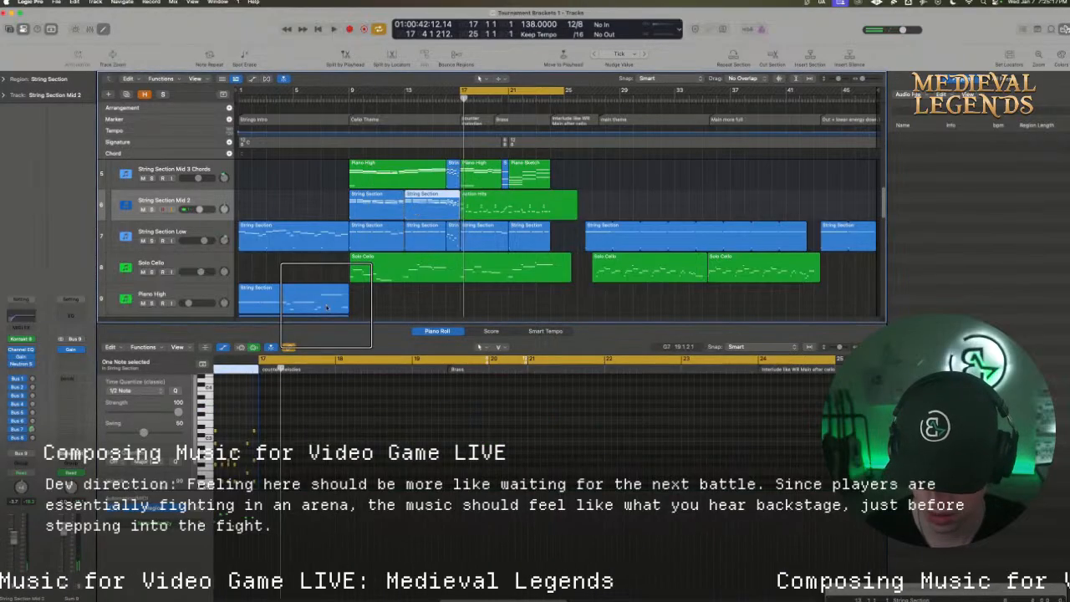
pyautogui.click(483, 209)
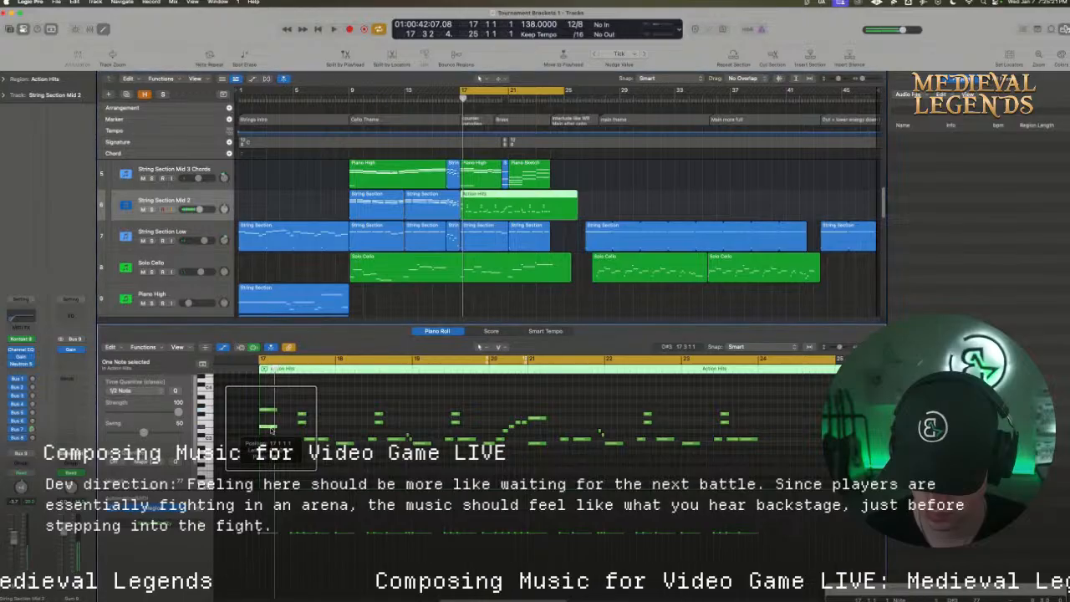
pyautogui.moveTo(271, 412); pyautogui.dragTo(284, 401)
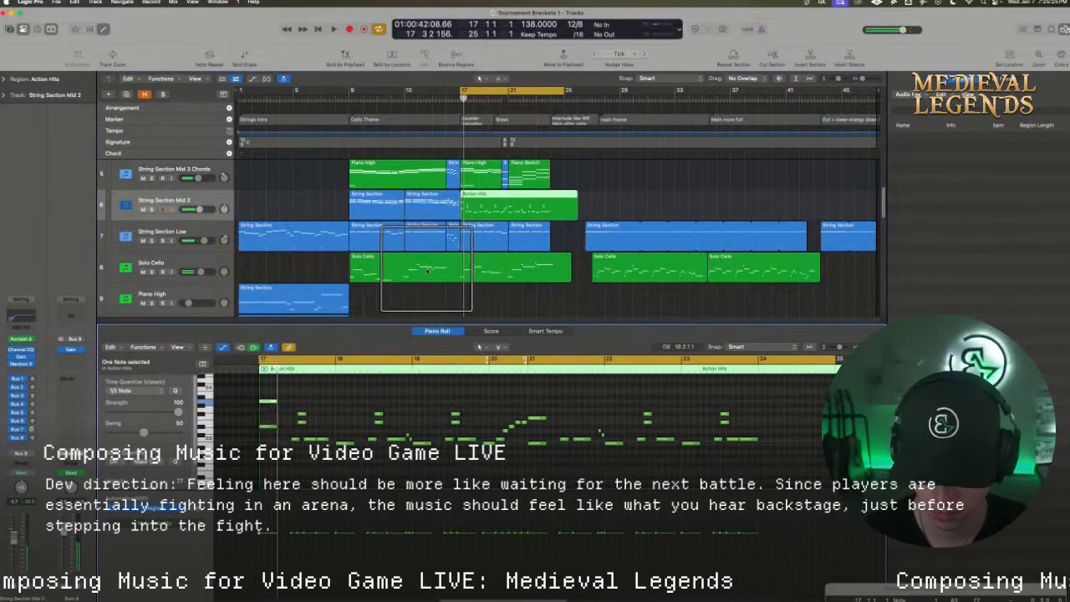
# Check the String Section Low region, lower the bottom note of the bar 17 pair, and audition the harmony
pyautogui.click(472, 242)
pyautogui.click(480, 207)
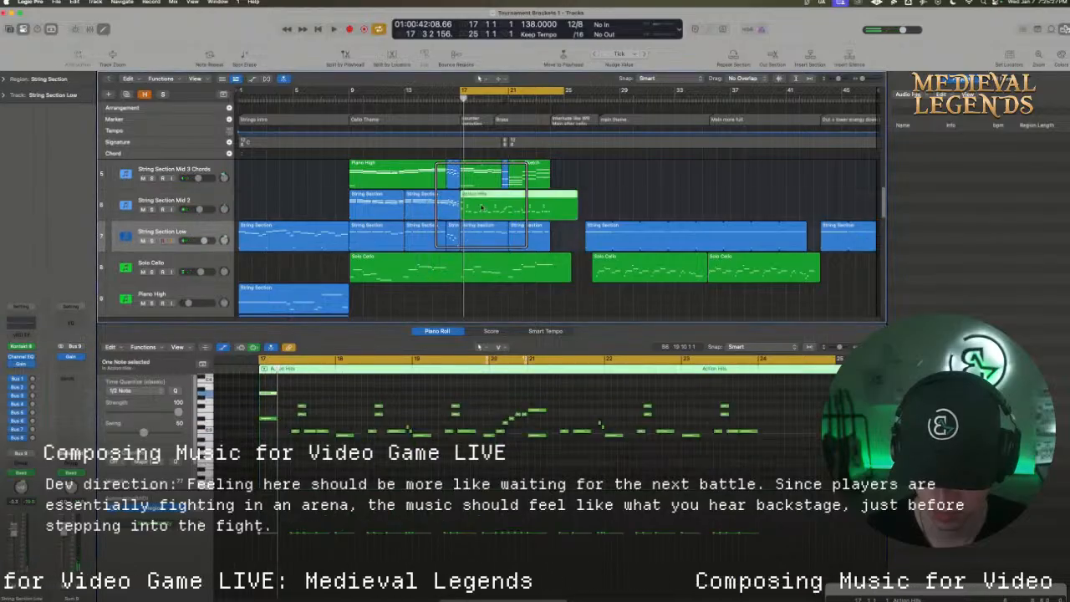
pyautogui.moveTo(270, 419); pyautogui.dragTo(270, 428)
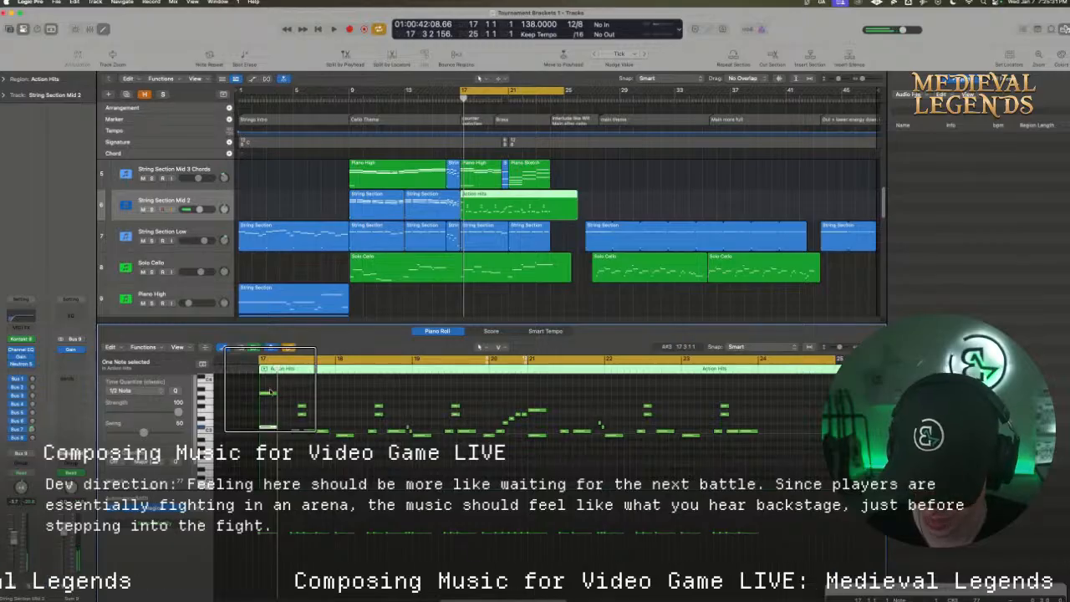
pyautogui.press('space')
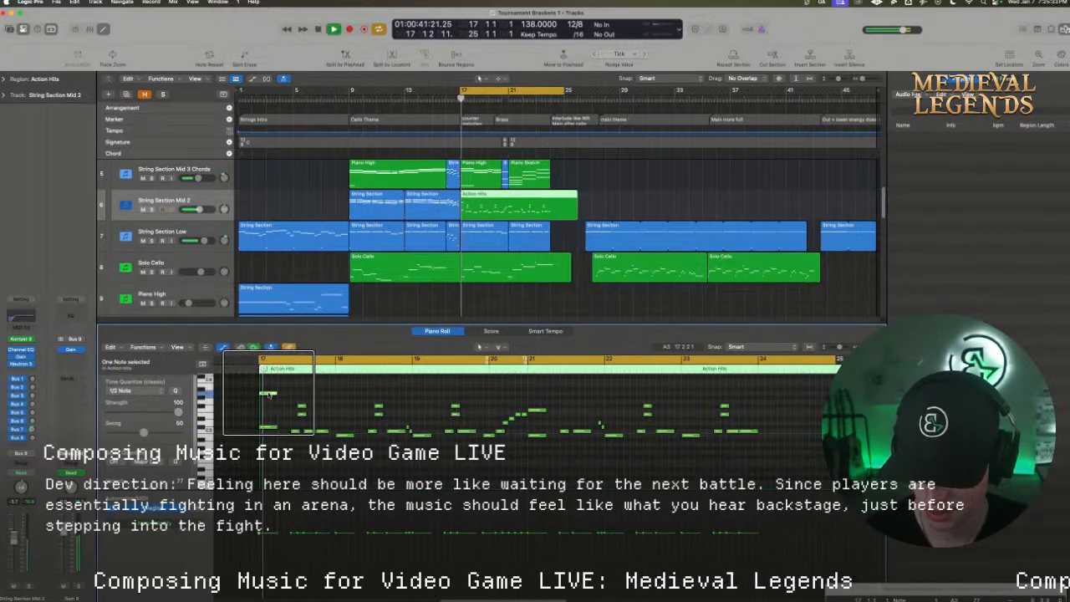
pyautogui.press('space')
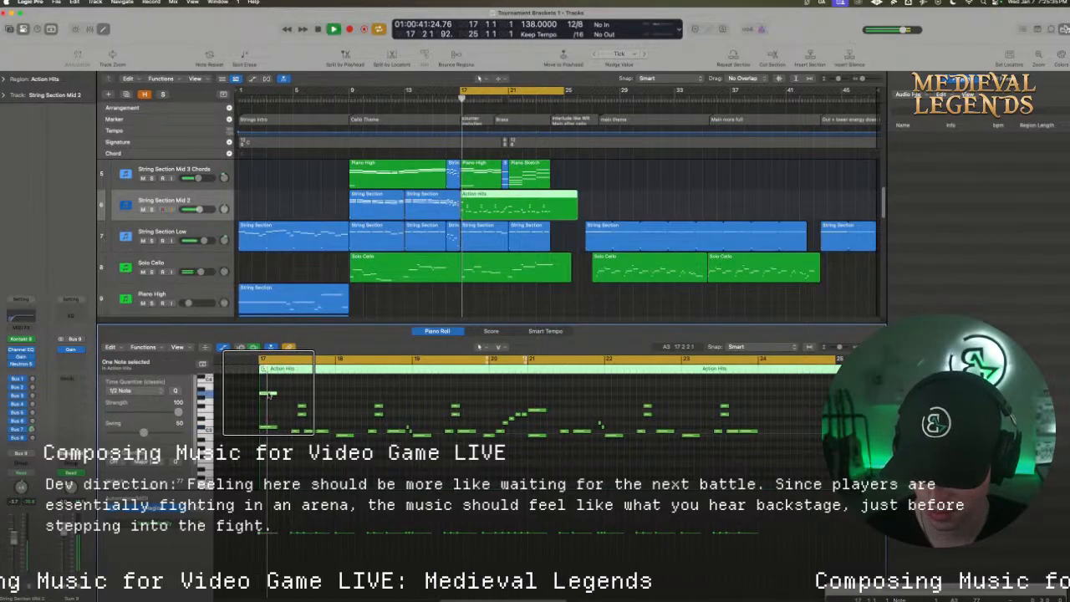
pyautogui.click(270, 386)
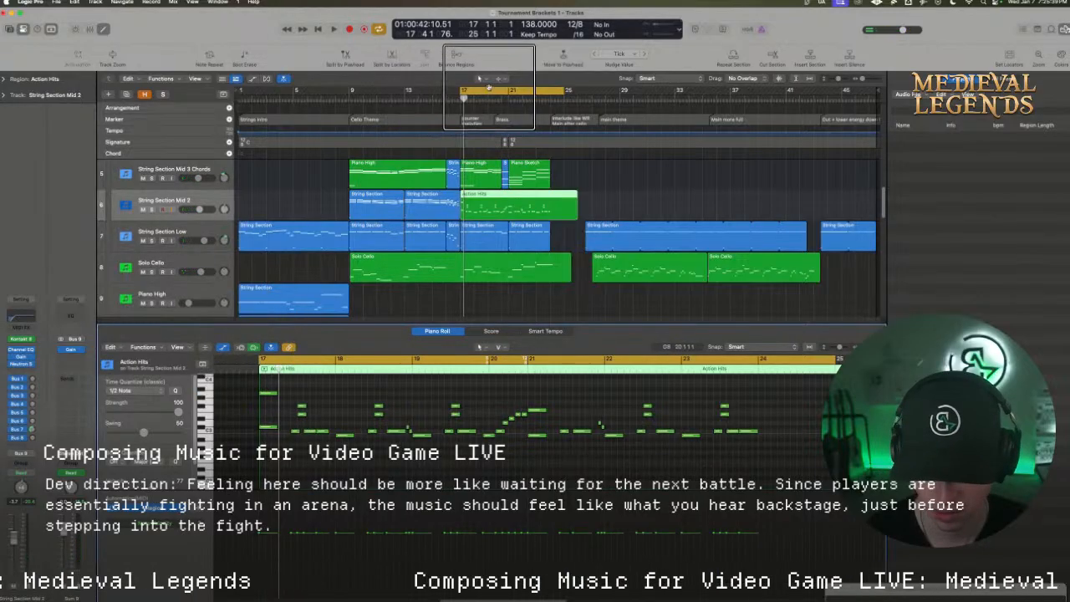
# Loop playback from about bar 11 to bar 19 and audition how the String Section Mid 2 regions lead into Action Hits
pyautogui.moveTo(506, 94); pyautogui.dragTo(415, 98)
pyautogui.press('space')
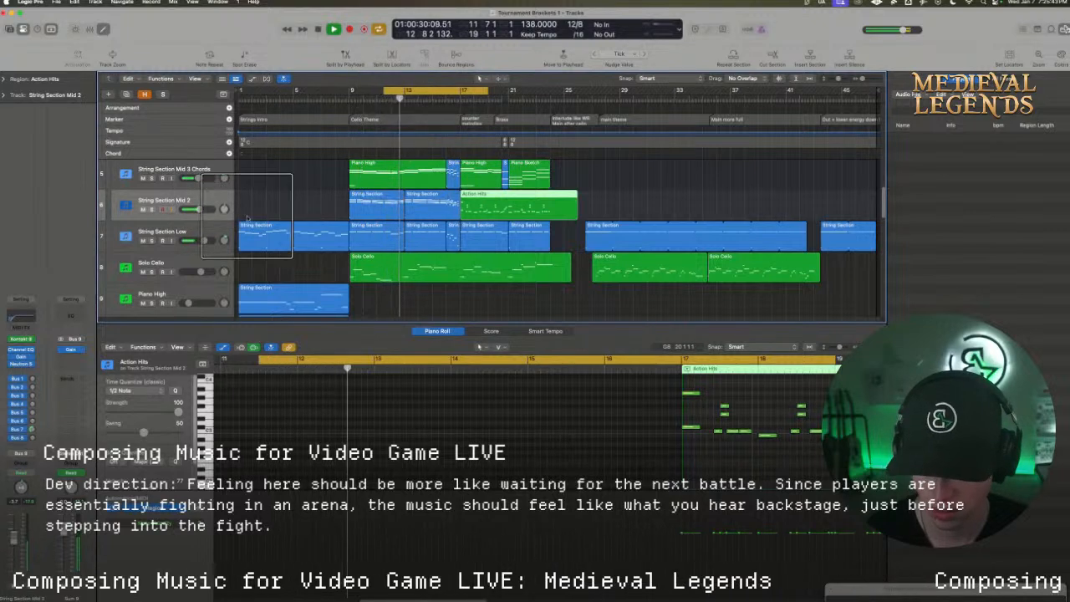
pyautogui.click(165, 201)
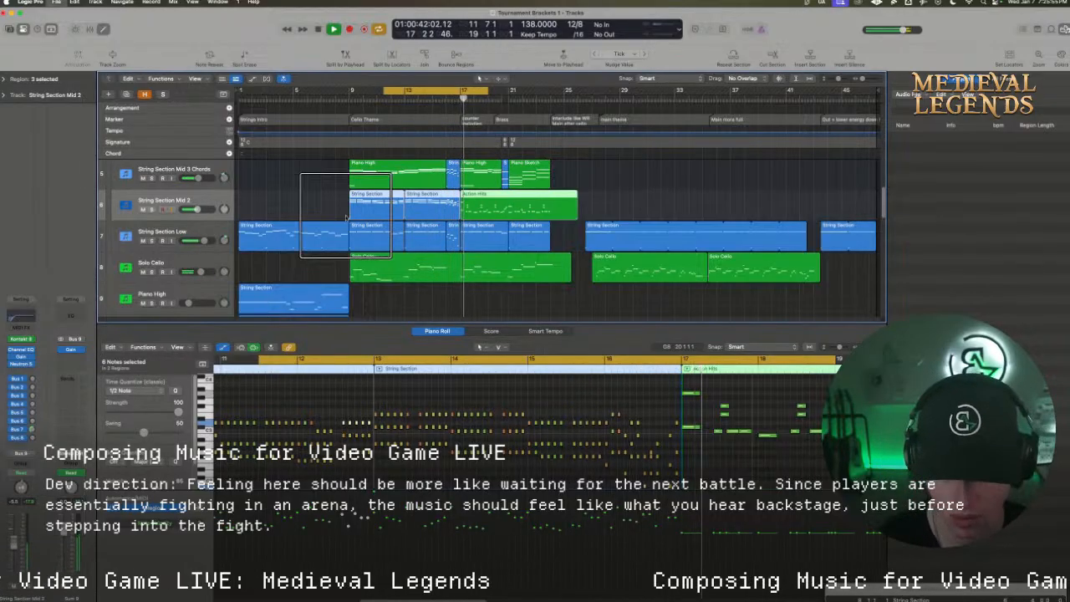
pyautogui.press('space')
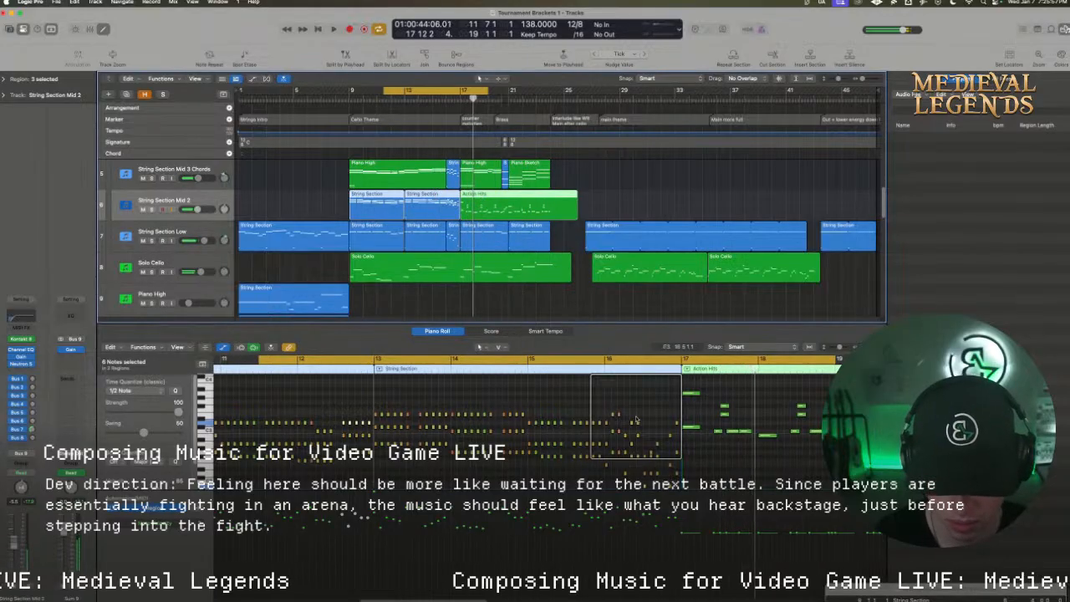
pyautogui.click(399, 471)
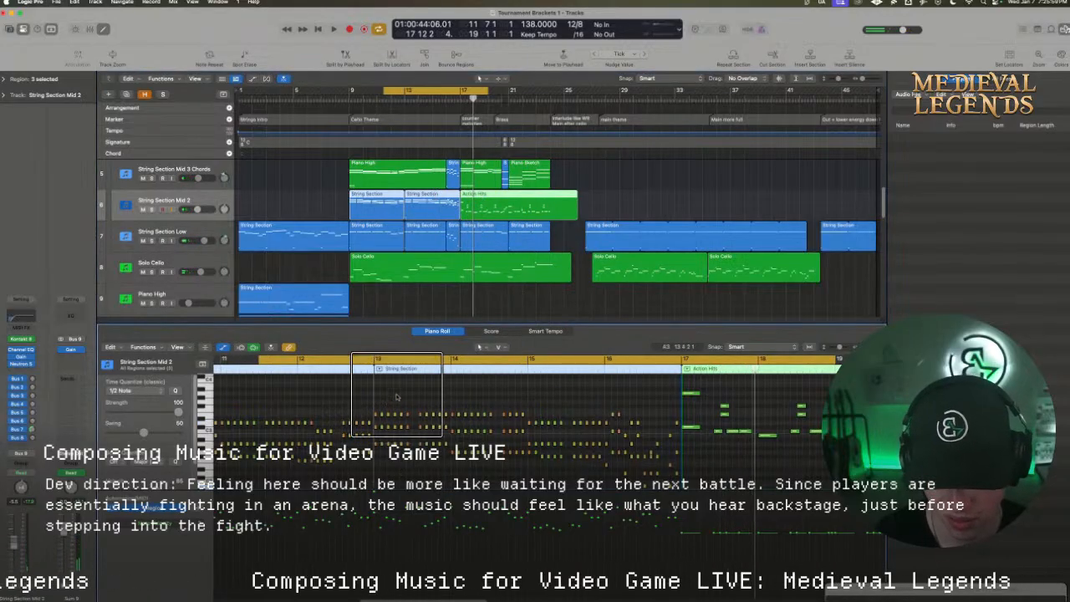
# Delete the Action Hits region at bar 17 from the String Section Mid 2 track
pyautogui.click(496, 205)
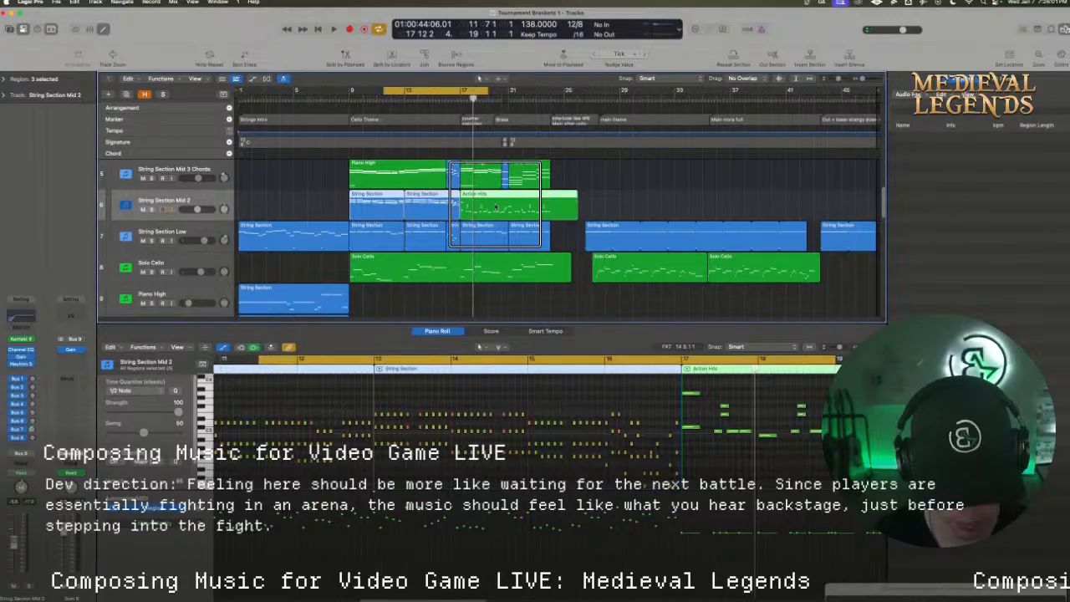
pyautogui.press('Delete')
pyautogui.press('super+z')
pyautogui.click(610, 195)
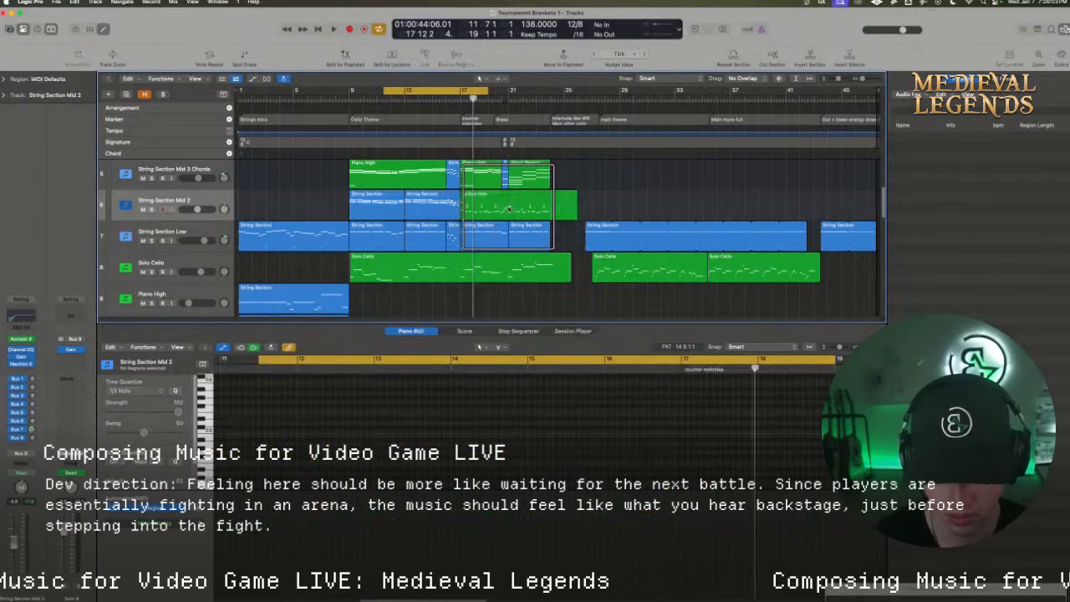
pyautogui.press('super+z')
# Copy the bar 9 String Section region to bar 17 on String Section Mid 2 and audition it with a loop over bars 17 to 23
pyautogui.click(374, 209)
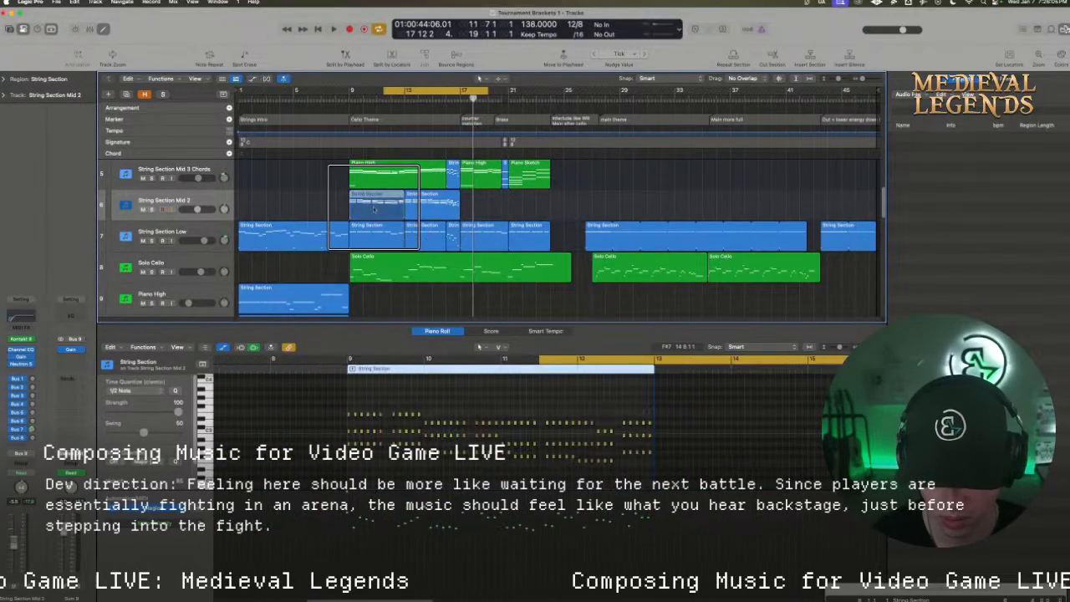
pyautogui.moveTo(374, 209); pyautogui.dragTo(483, 209)
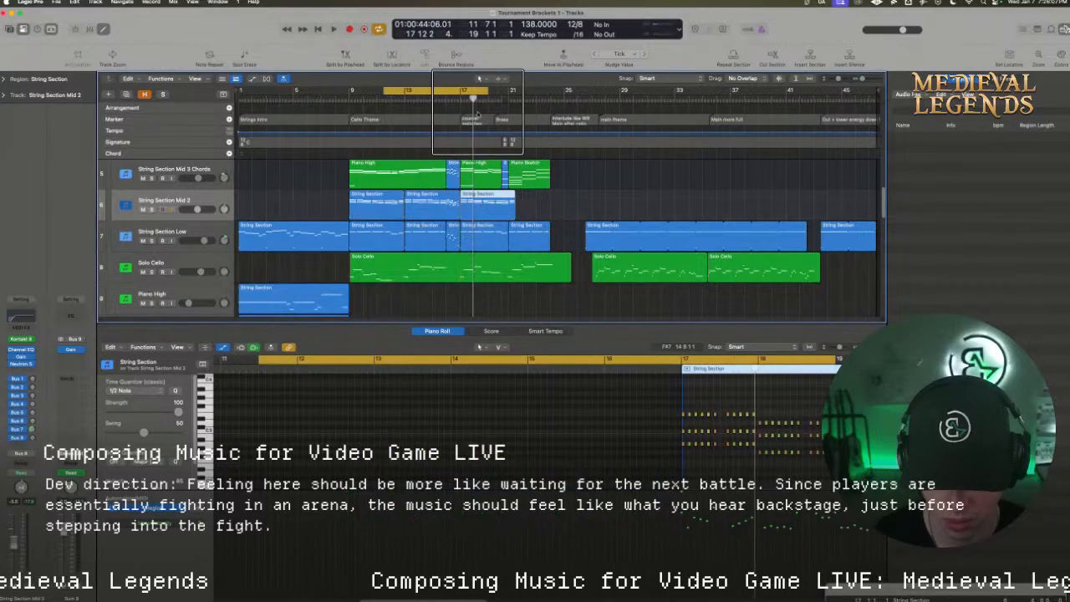
pyautogui.click(464, 90)
pyautogui.moveTo(464, 90); pyautogui.dragTo(538, 102)
pyautogui.press('space')
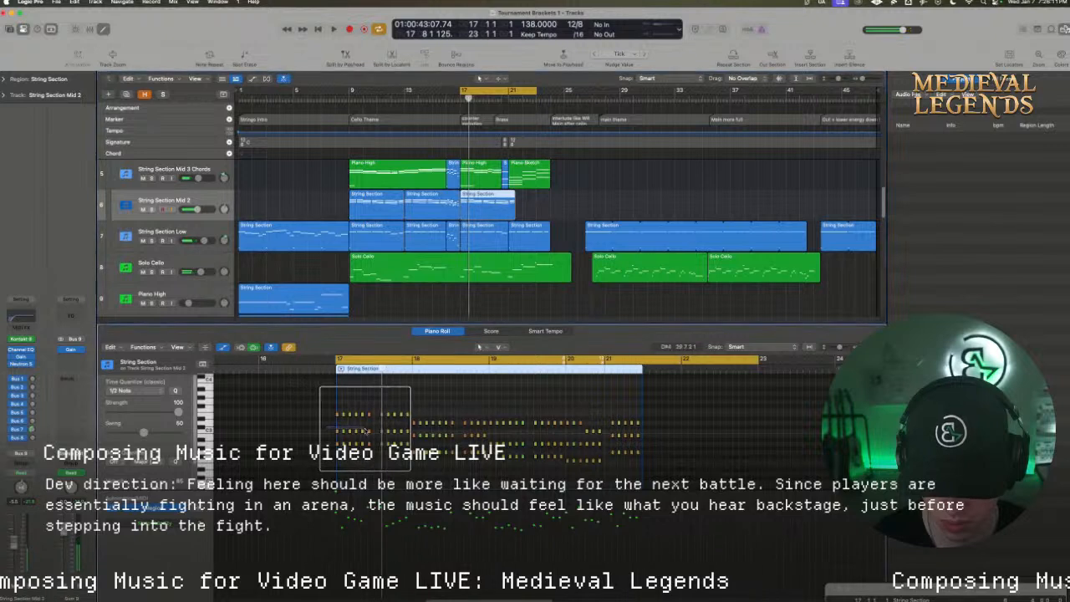
# Raise the middle notes of the repeated bar 17 chords by a semitone and audition the changed harmony
pyautogui.moveTo(408, 434); pyautogui.dragTo(407, 434)
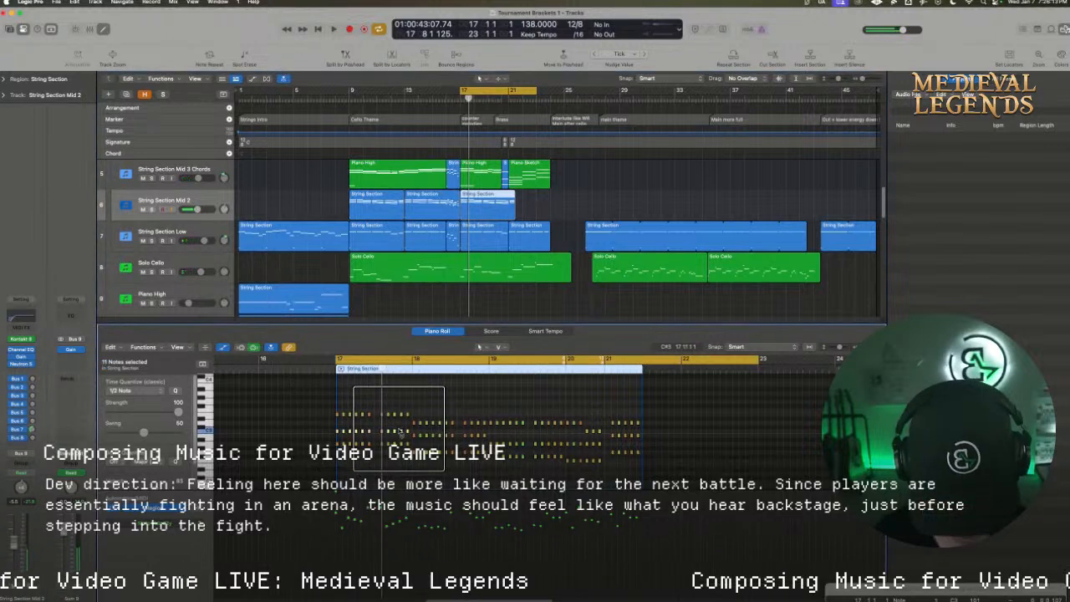
pyautogui.scroll(-1, 400, 431)
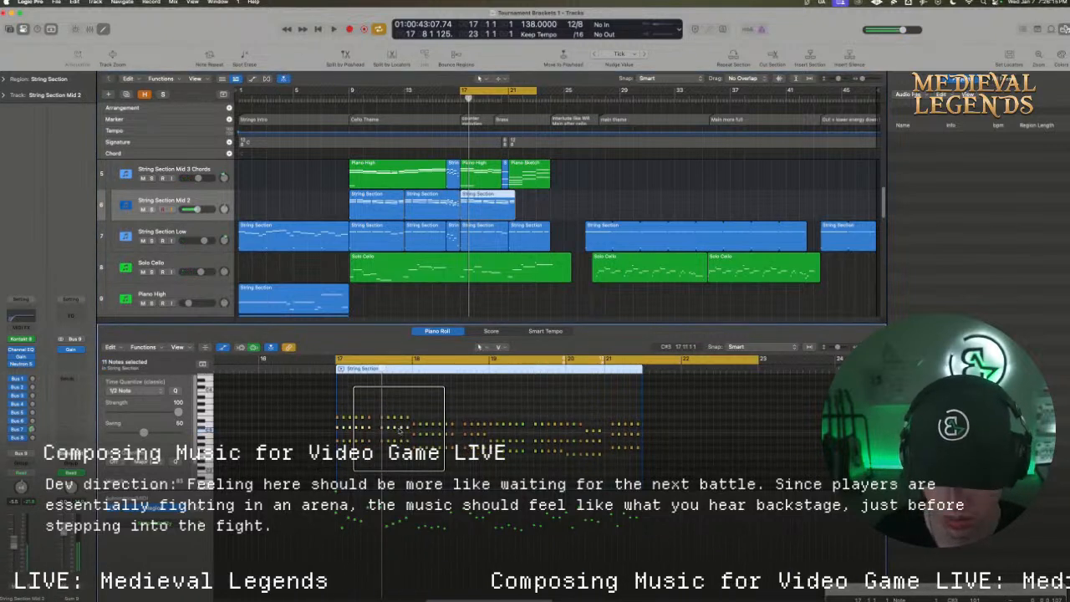
pyautogui.press('space')
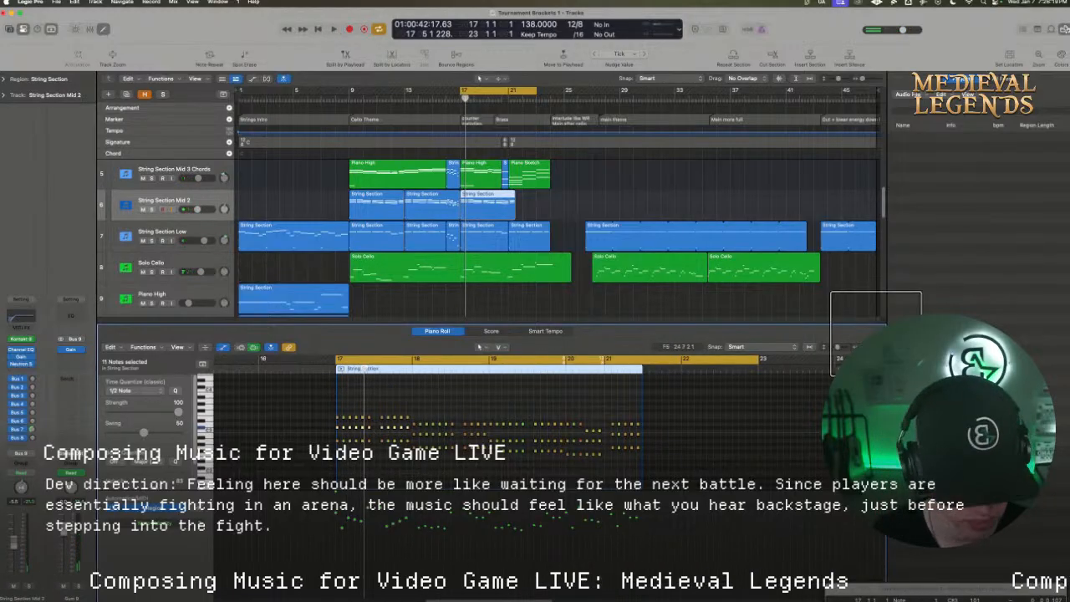
pyautogui.moveTo(866, 346); pyautogui.dragTo(870, 346)
pyautogui.click(408, 460)
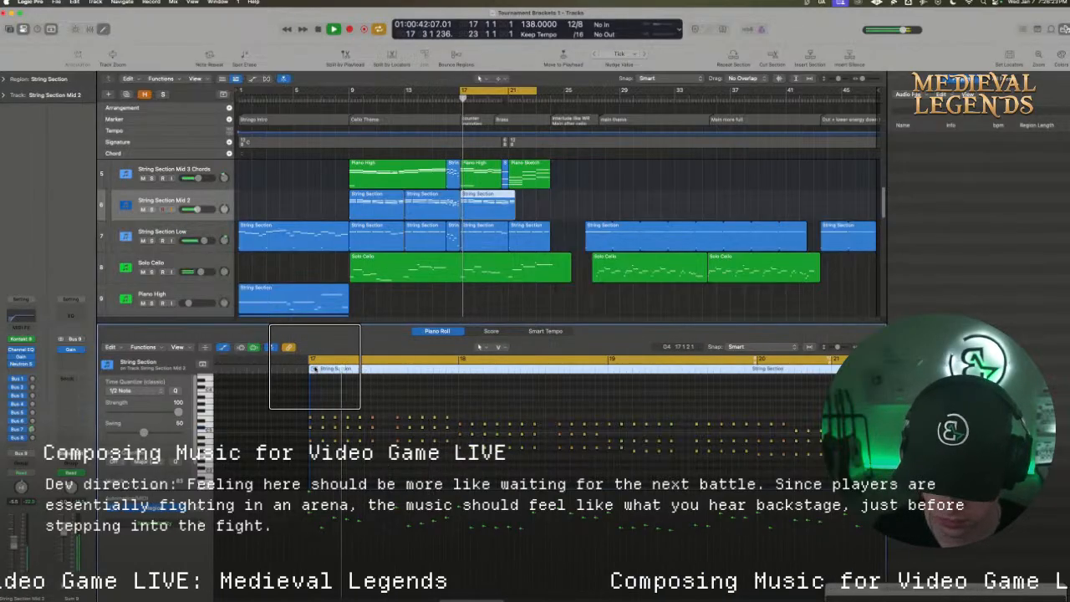
pyautogui.press('space')
pyautogui.press('space')
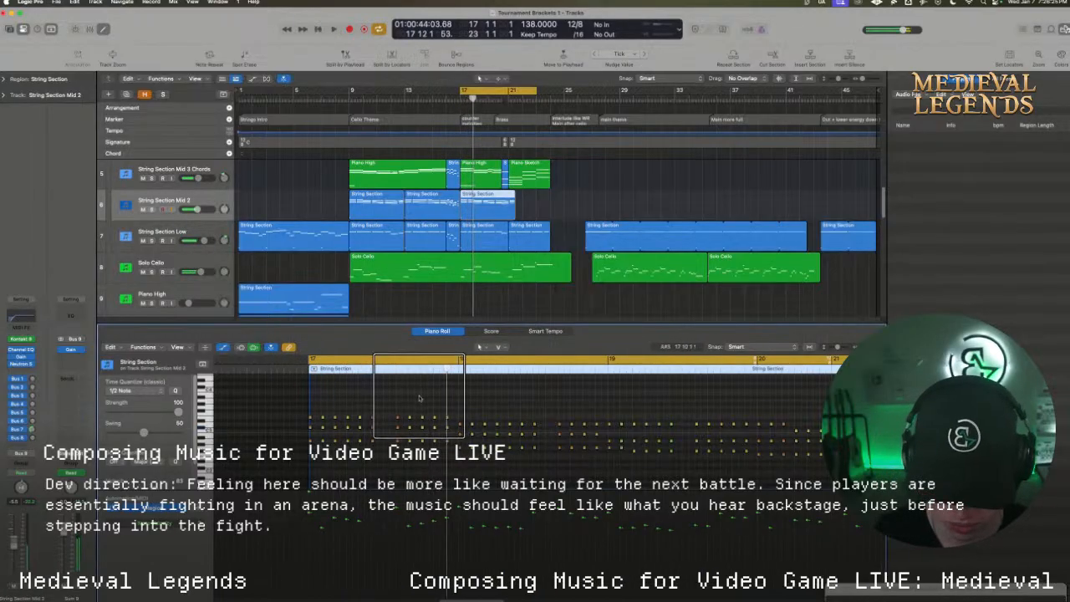
pyautogui.press('space')
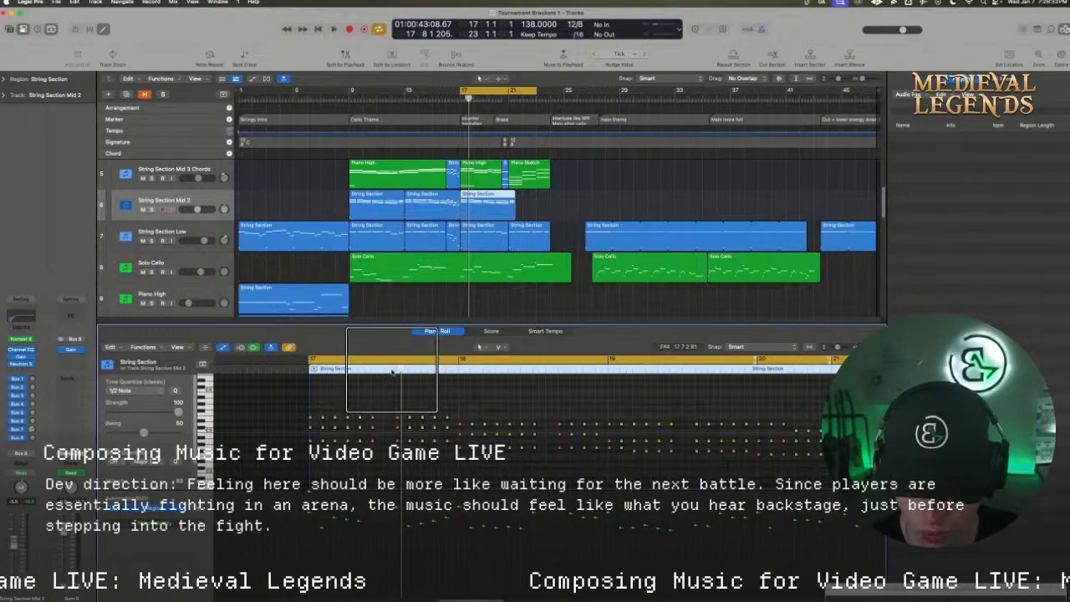
# Enlarge the Piano Roll editor and loop playback from bar 17 to just past the start of bar 18
pyautogui.moveTo(385, 358); pyautogui.dragTo(477, 360)
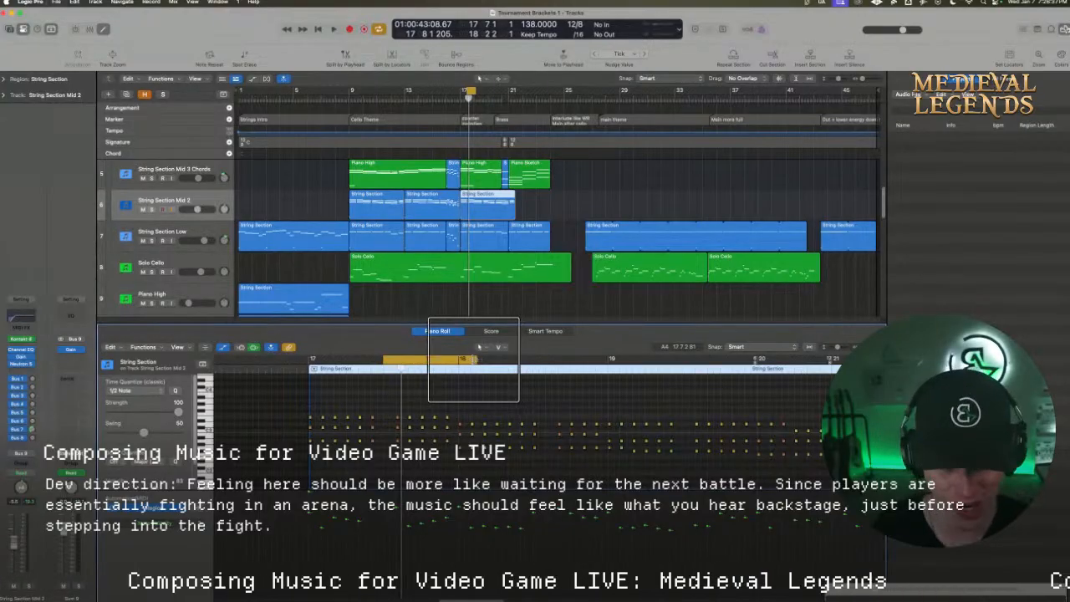
pyautogui.press('space')
pyautogui.moveTo(526, 324); pyautogui.dragTo(505, 196)
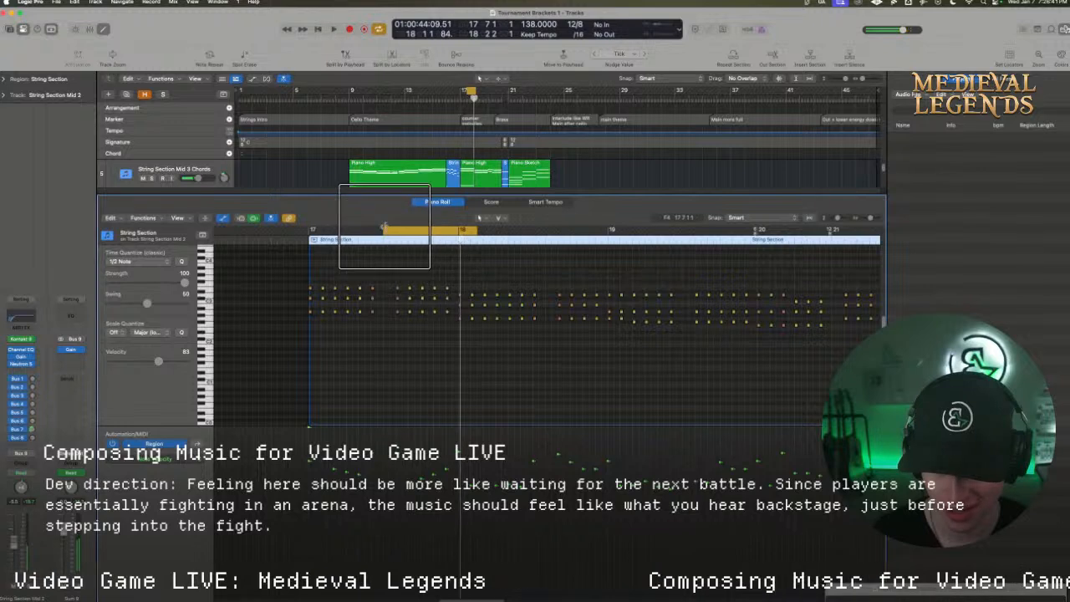
pyautogui.moveTo(384, 227); pyautogui.dragTo(310, 233)
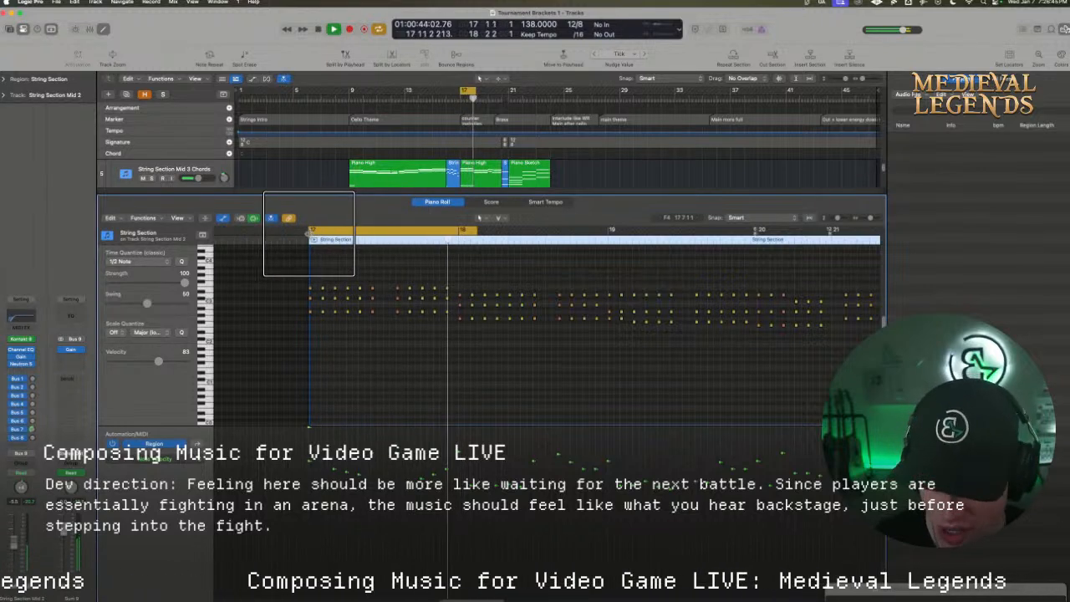
pyautogui.press('space')
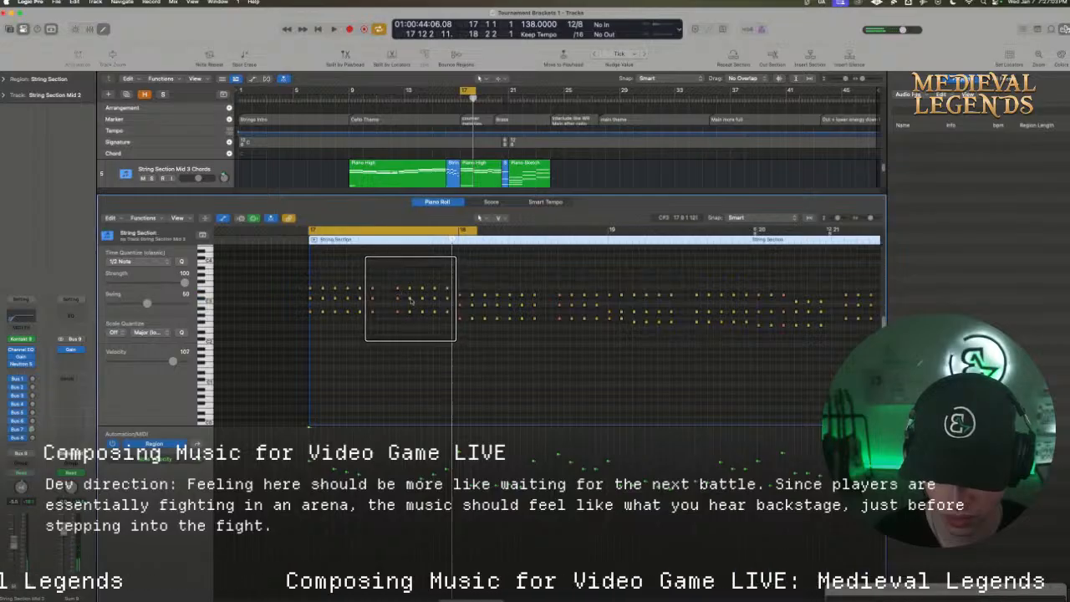
# Raise the top notes on beats 8, 9 and 10 of bar 17 into a falling melody above the chords
pyautogui.moveTo(409, 301); pyautogui.dragTo(409, 266)
pyautogui.press('space')
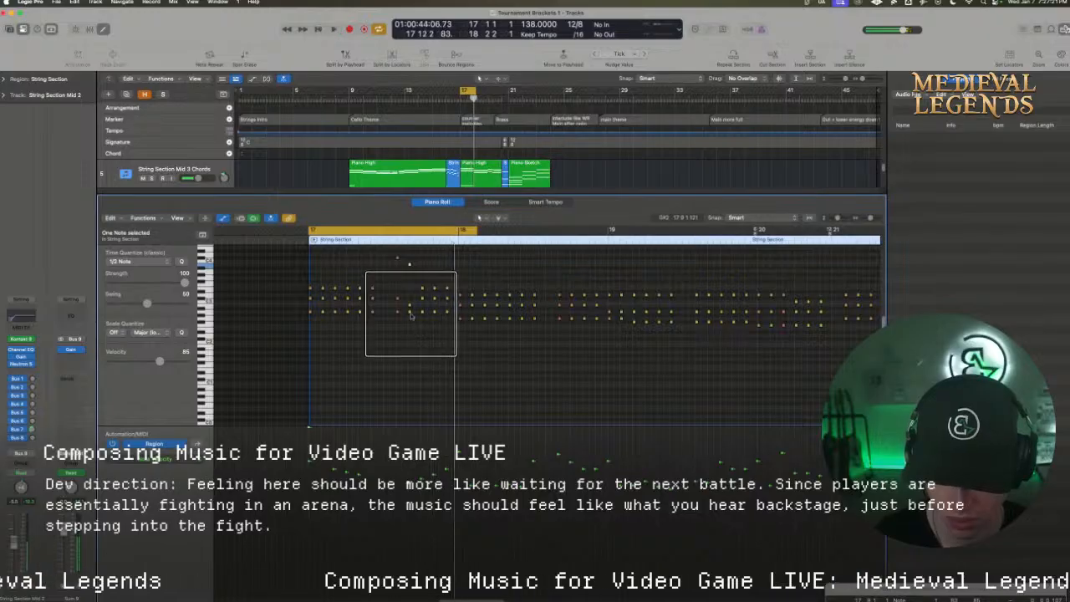
pyautogui.moveTo(422, 289); pyautogui.dragTo(422, 271)
# Replace the last two chords of bar 17 with copies of the raised chords on beats 8 and 9
pyautogui.click(440, 275)
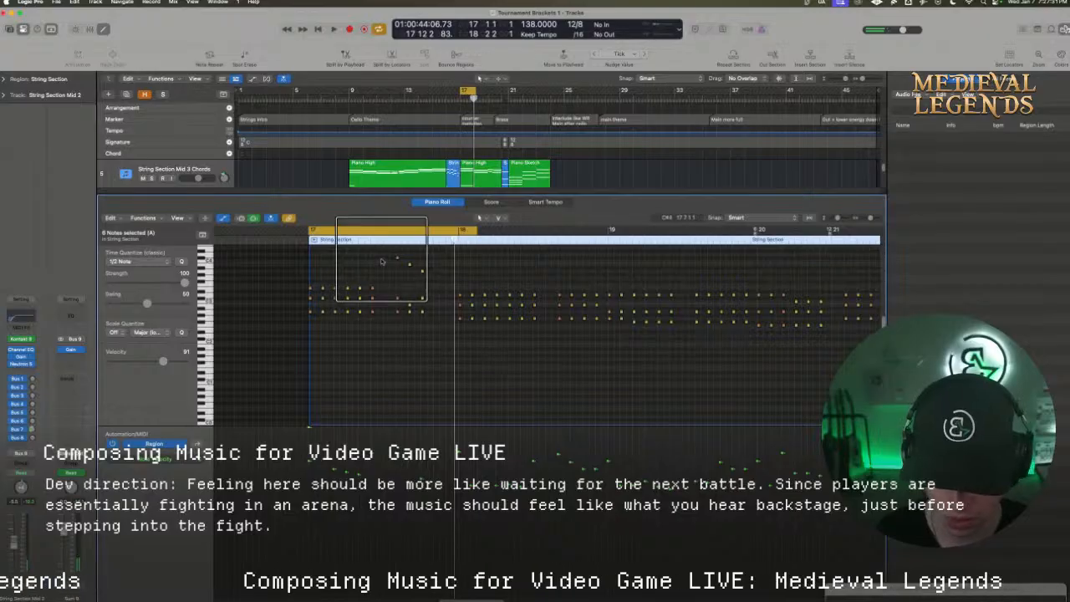
pyautogui.moveTo(385, 252); pyautogui.dragTo(449, 321)
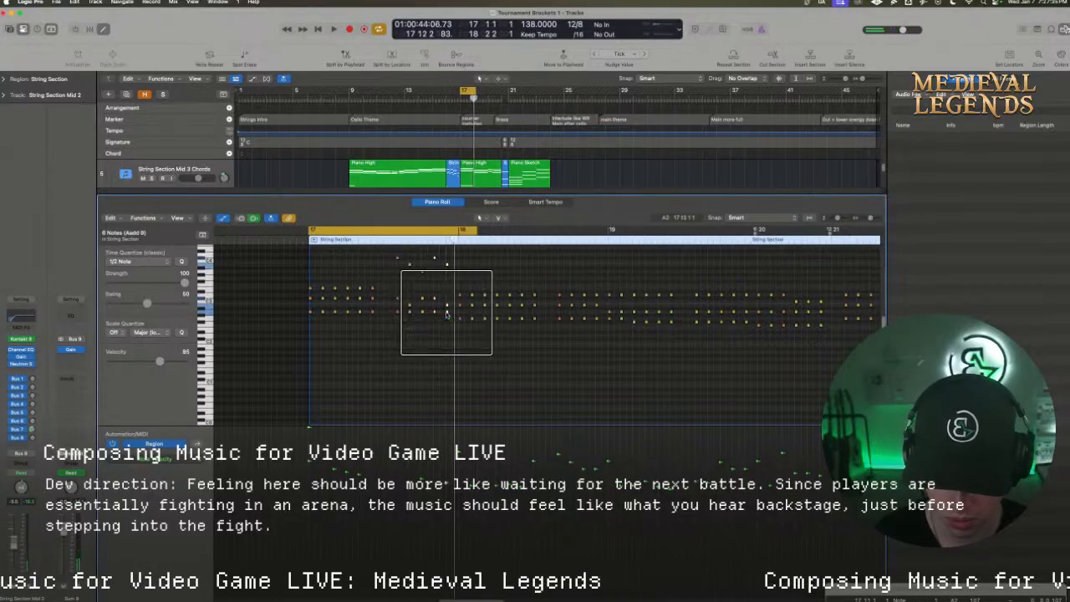
pyautogui.press('space')
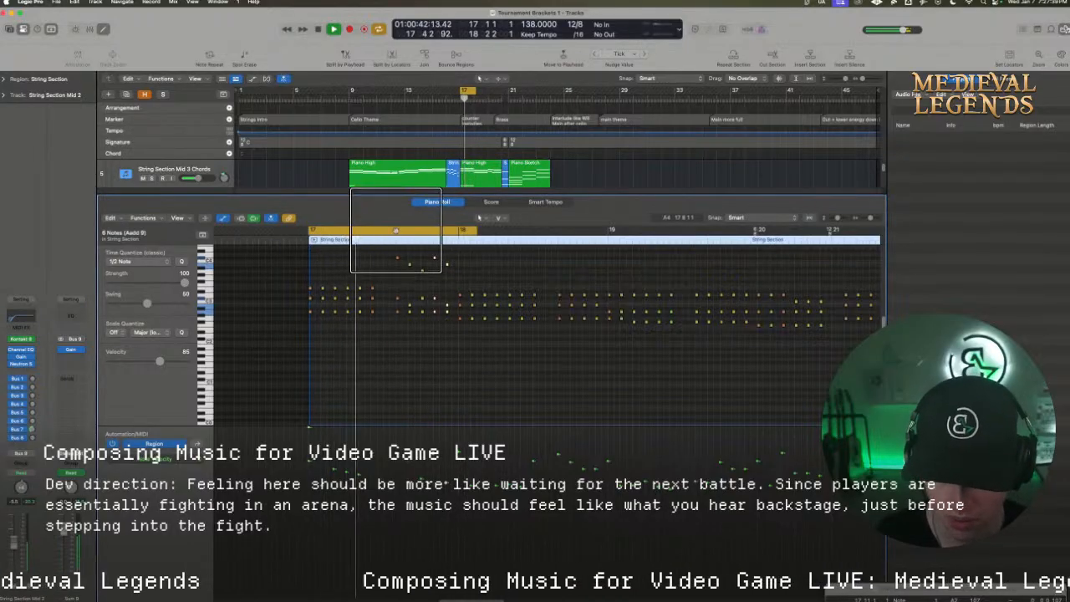
# Audition the new bar 17 melody from just before the bar with looping off, listening to how it leads through bar 18
pyautogui.click(396, 231)
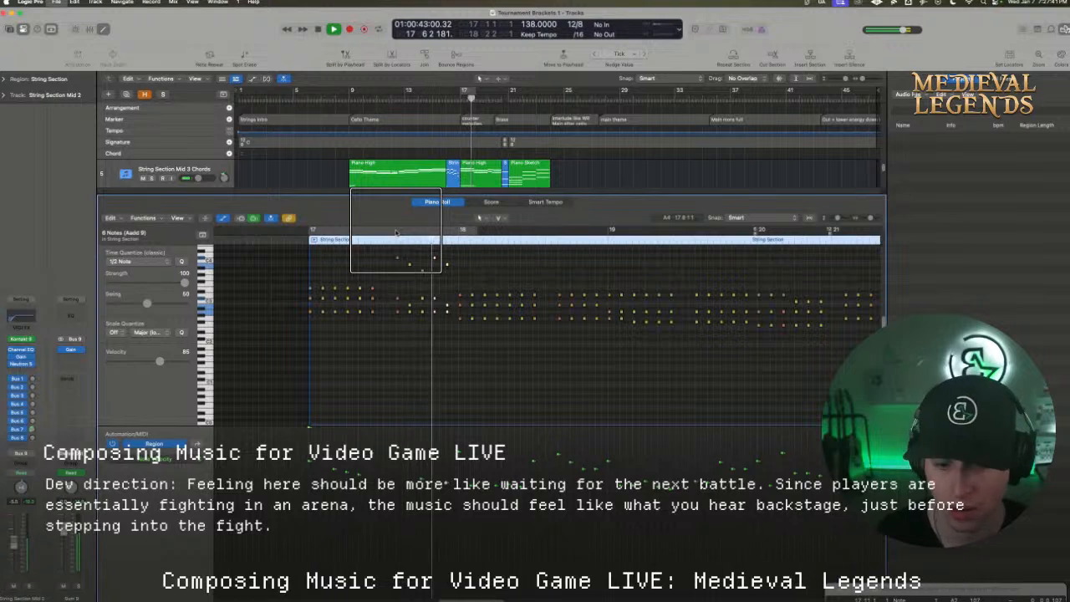
pyautogui.press('space')
pyautogui.click(292, 237)
pyautogui.press('space')
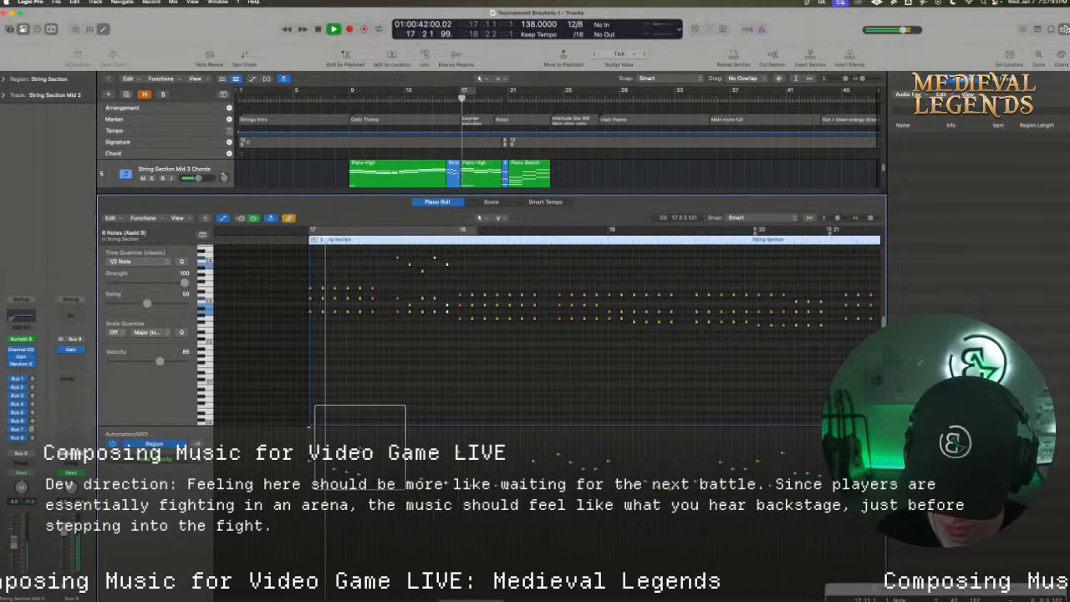
pyautogui.moveTo(472, 599); pyautogui.dragTo(476, 599)
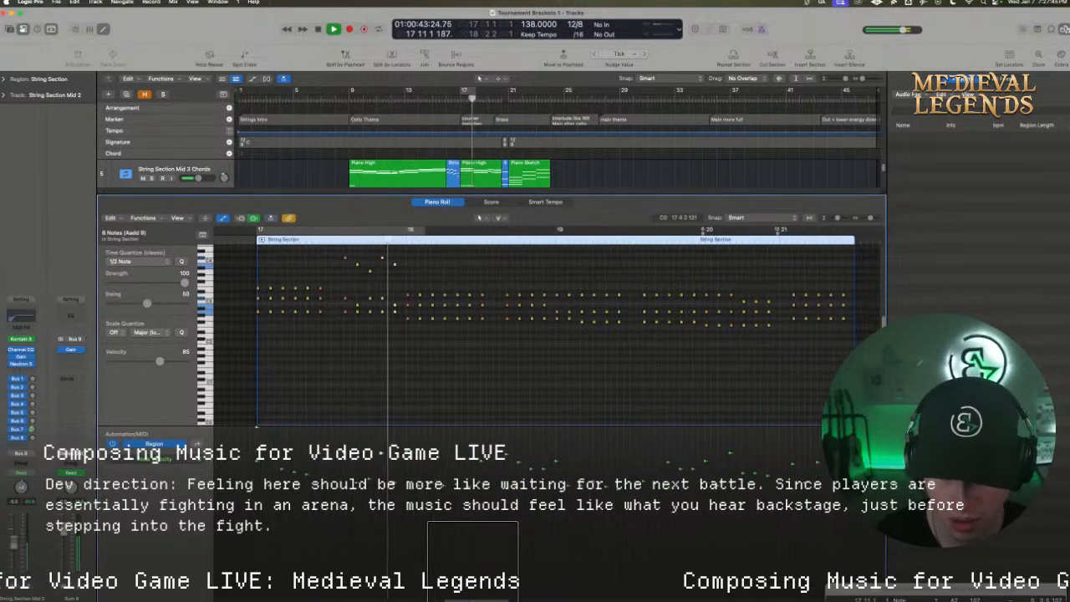
pyautogui.press('space')
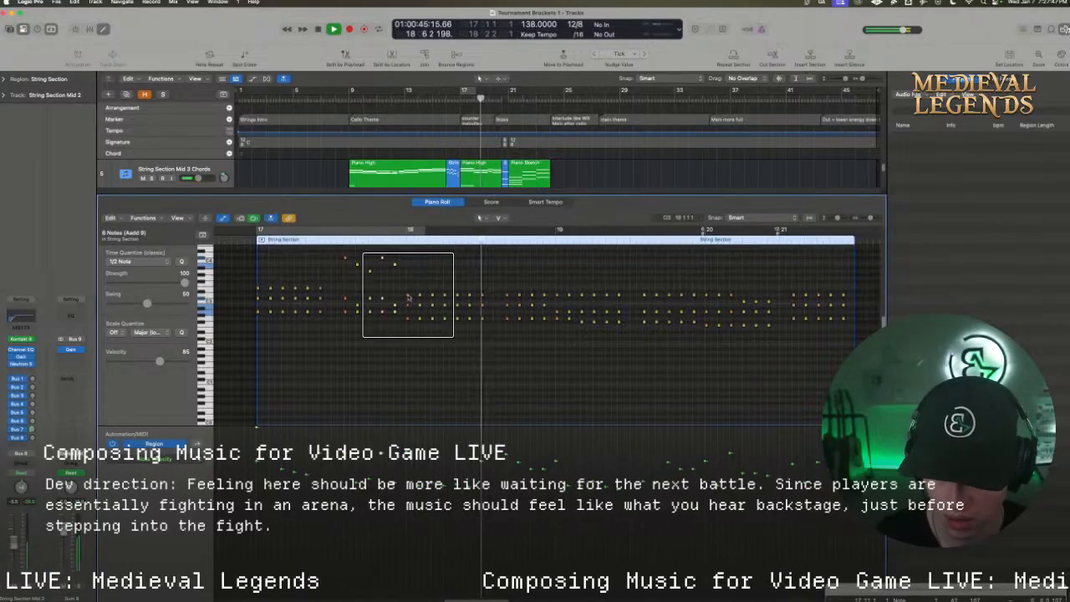
pyautogui.click(240, 239)
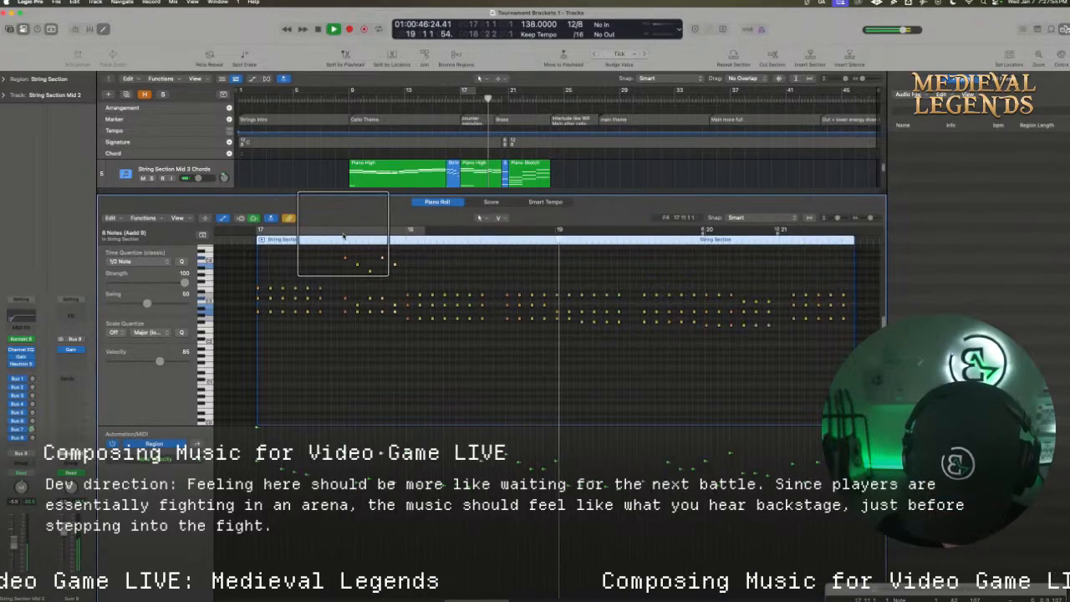
pyautogui.click(250, 238)
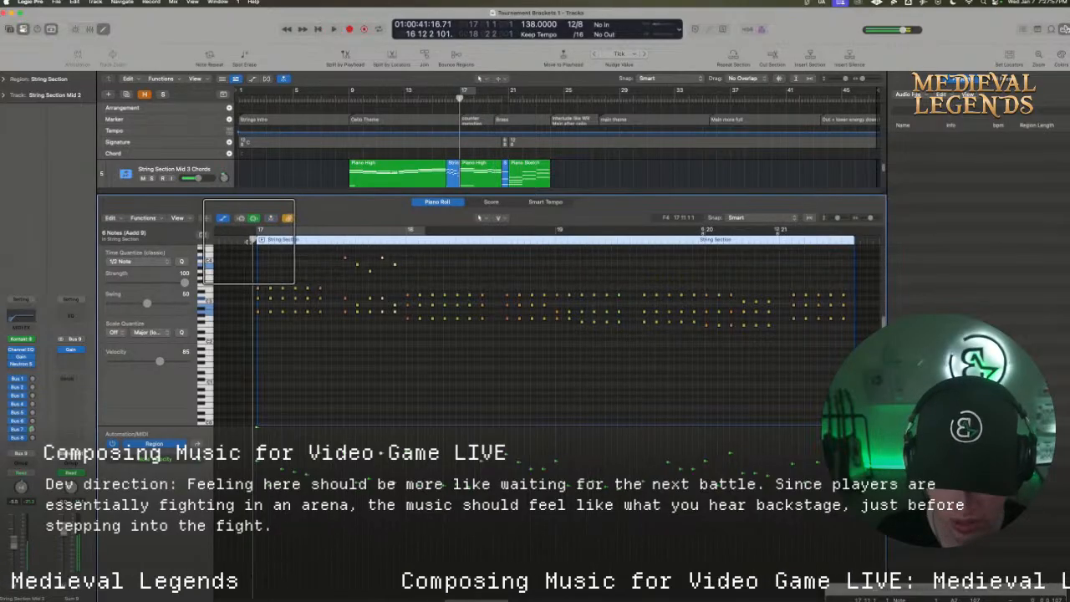
pyautogui.press('space')
pyautogui.click(306, 232)
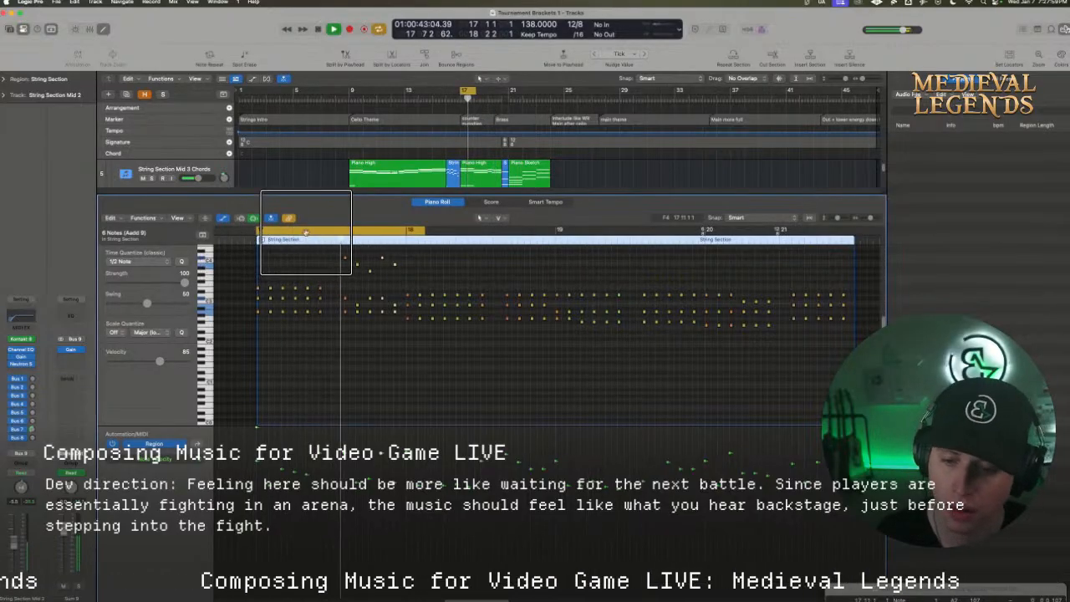
pyautogui.click(309, 232)
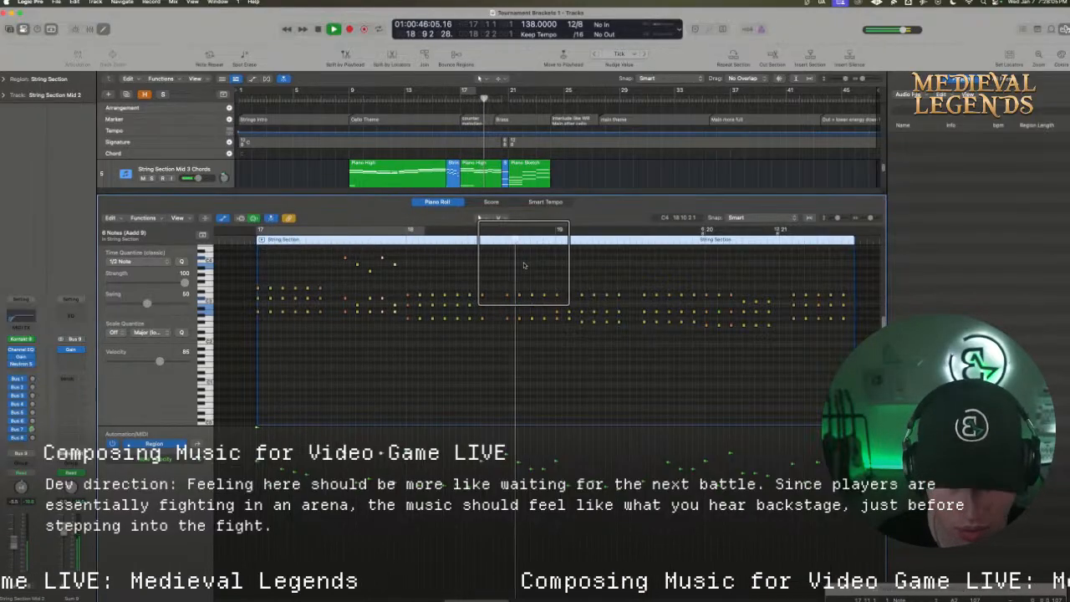
pyautogui.press('space')
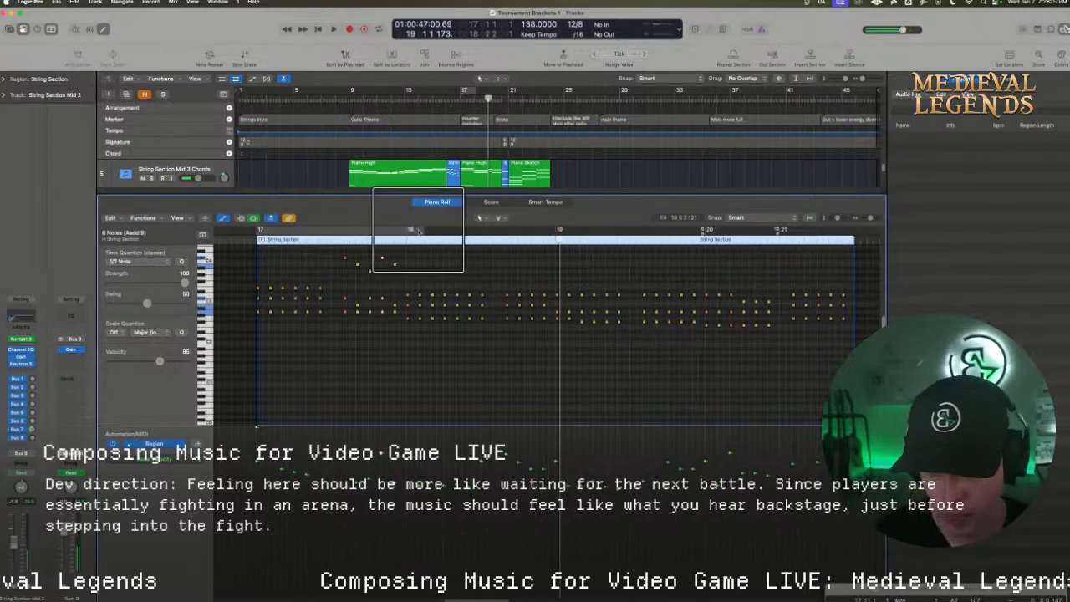
# Loop playback from bar 18 to just past bar 19 and raise the top note on beat 5 of bar 18 by a whole step
pyautogui.moveTo(407, 232); pyautogui.dragTo(591, 239)
pyautogui.press('space')
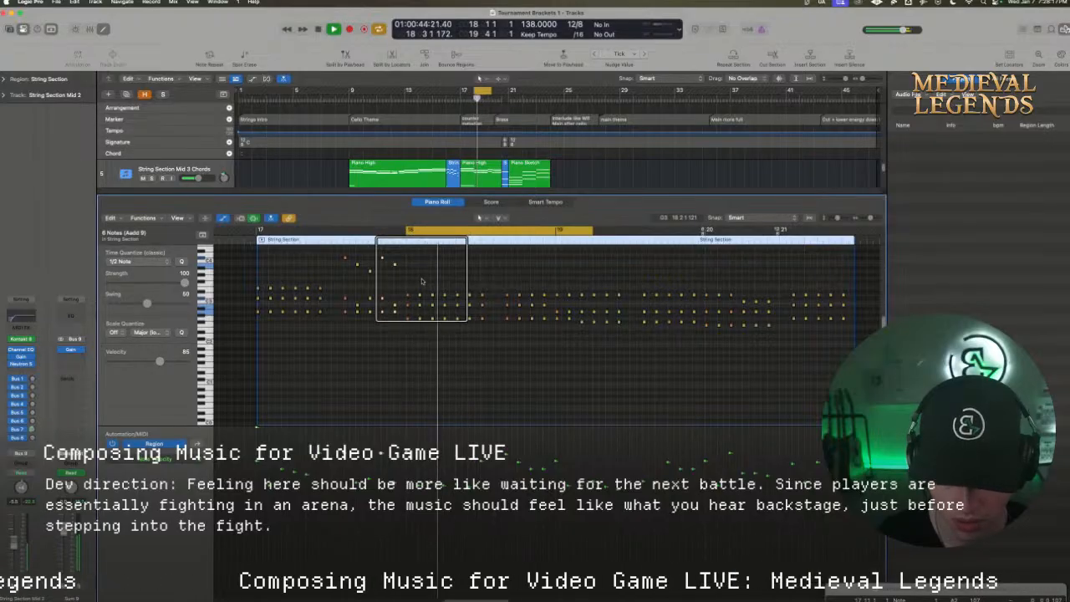
pyautogui.press('space')
pyautogui.click(453, 295)
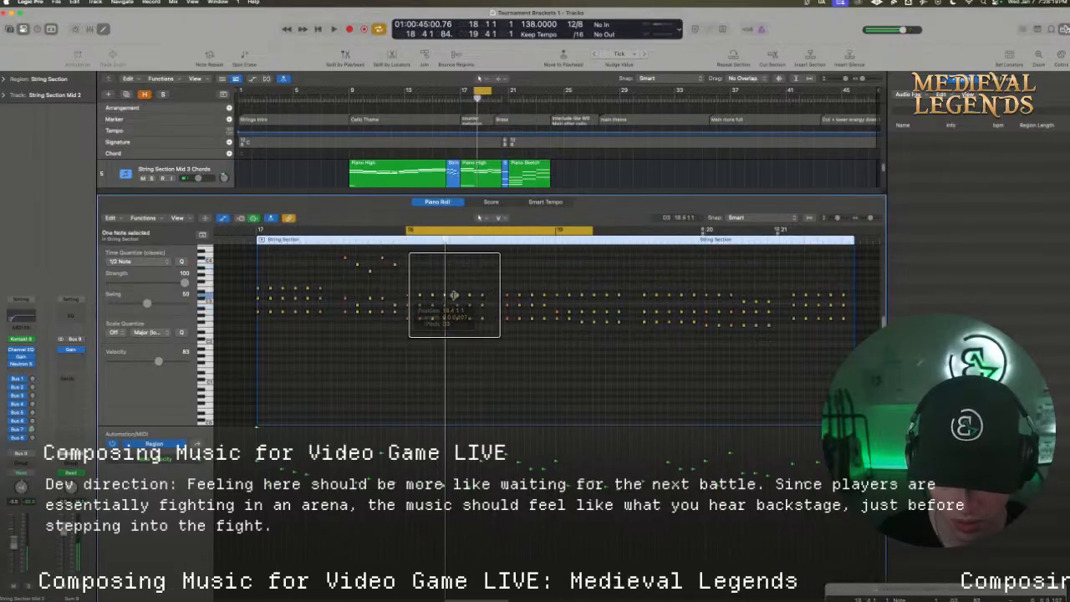
pyautogui.moveTo(453, 295)
pyautogui.mouseDown()
pyautogui.moveTo(446, 320)
pyautogui.moveTo(445, 288)
pyautogui.moveTo(457, 296)
pyautogui.moveTo(444, 295)
pyautogui.mouseUp()
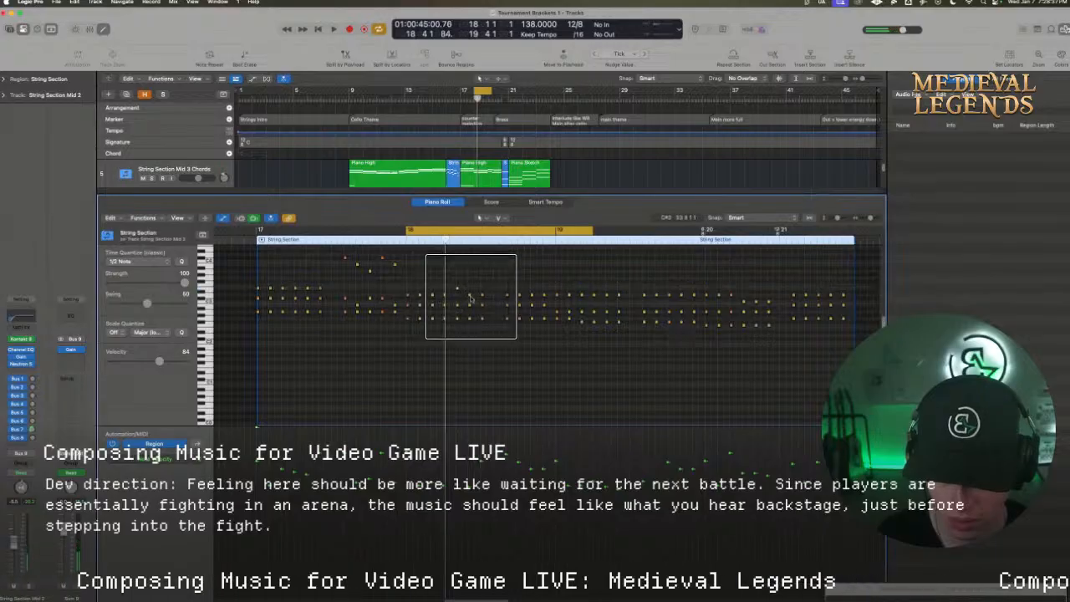
# Raise the top and middle notes on beats 6 and 7 of bar 18 into a rising line and play it back
pyautogui.moveTo(470, 297)
pyautogui.mouseDown()
pyautogui.moveTo(470, 283)
pyautogui.moveTo(483, 283)
pyautogui.mouseUp()
pyautogui.press('space')
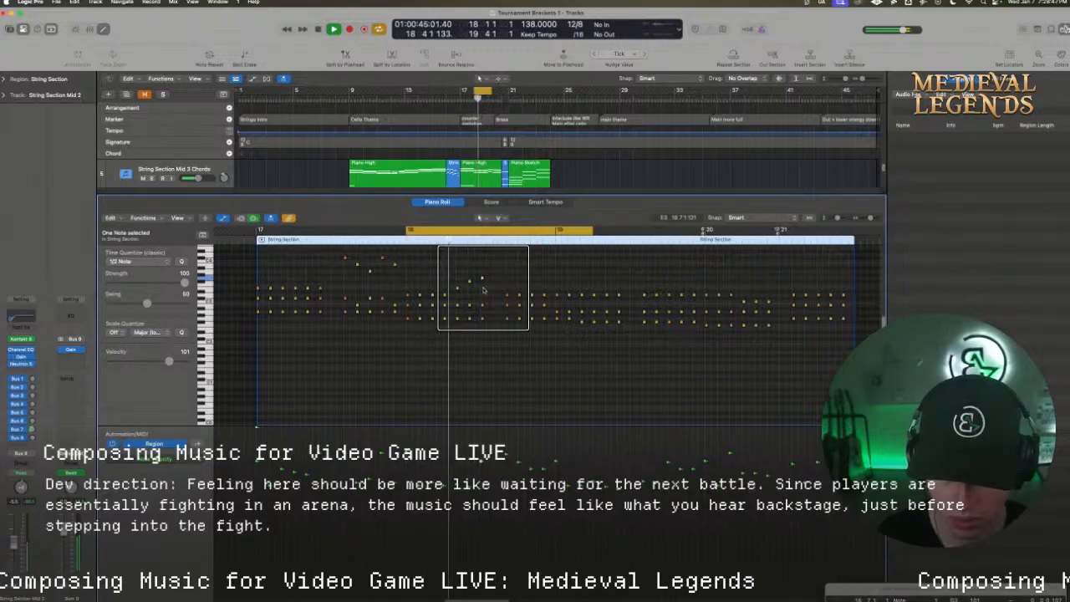
pyautogui.press('space')
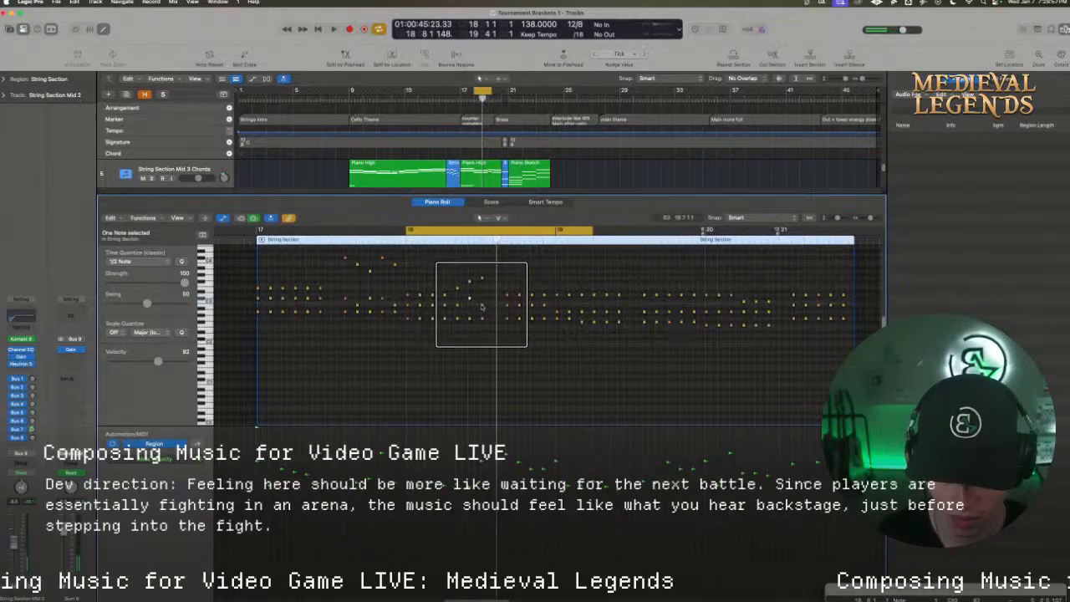
pyautogui.click(481, 298)
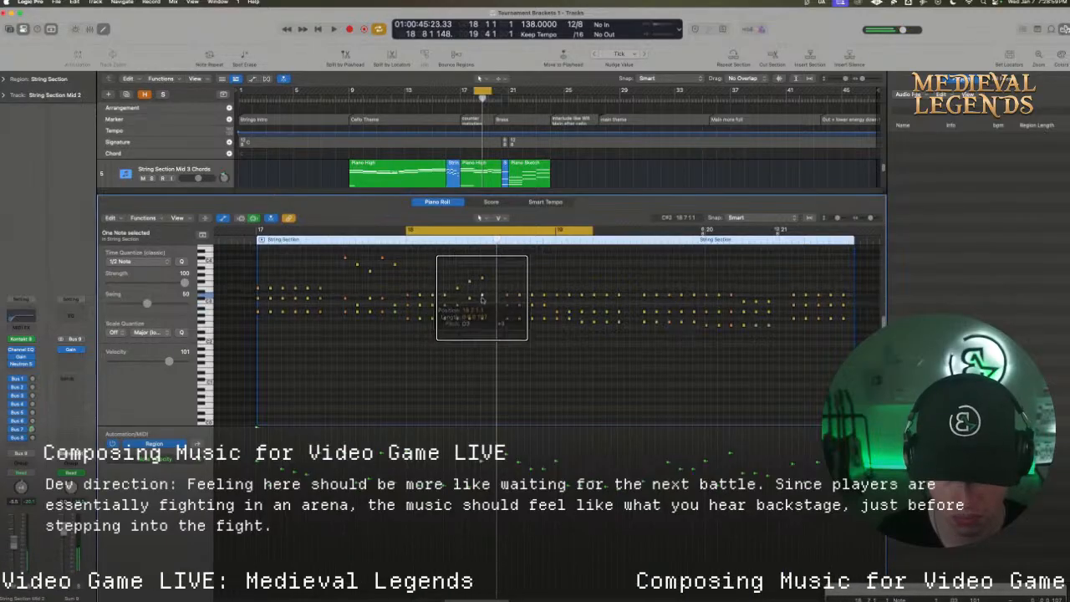
pyautogui.press('space')
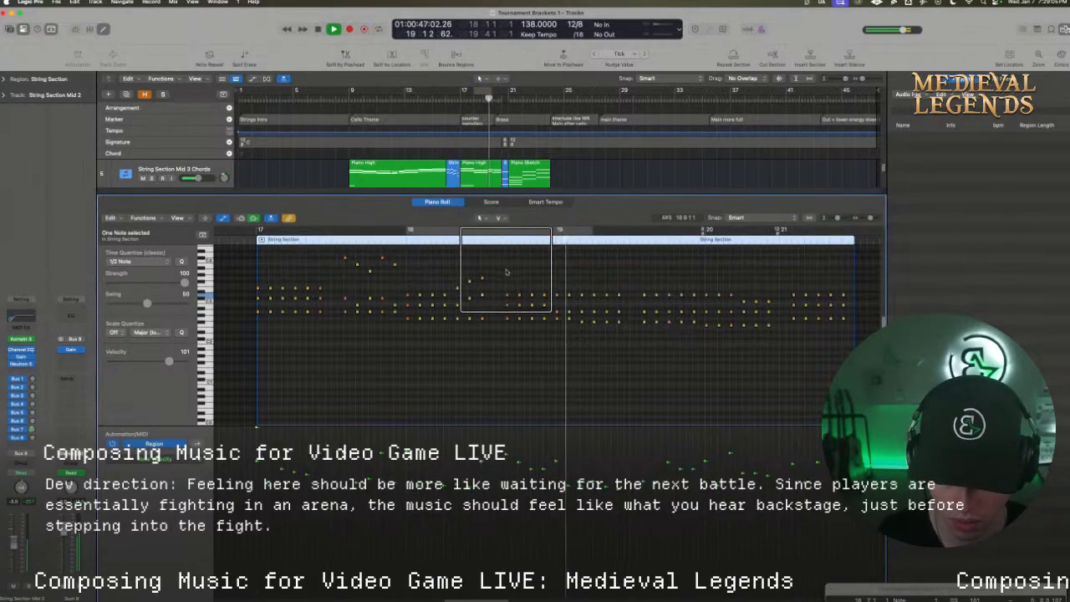
pyautogui.press('space')
# Shape the top notes from beat 9 of bar 18 through beat 2 of bar 19 into falling melodic figures
pyautogui.click(507, 293)
pyautogui.moveTo(507, 293); pyautogui.dragTo(556, 296)
pyautogui.press('space')
pyautogui.press('space')
pyautogui.moveTo(557, 290); pyautogui.dragTo(565, 295)
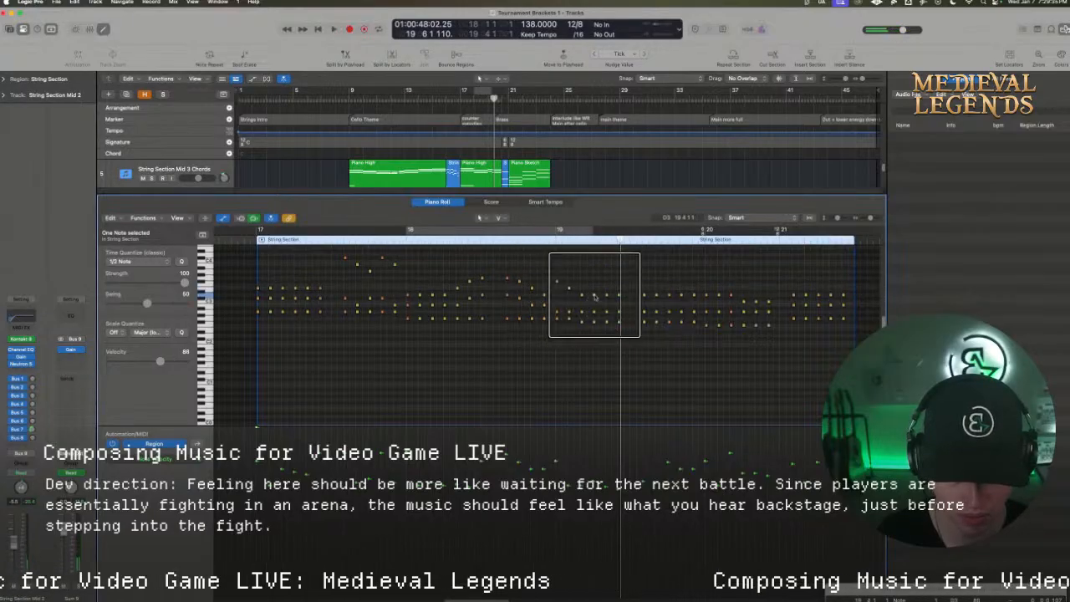
# Raise the top notes on beats 4 and 5 of bar 19 and select the top notes of beats 1 to 6
pyautogui.moveTo(594, 295); pyautogui.dragTo(595, 282)
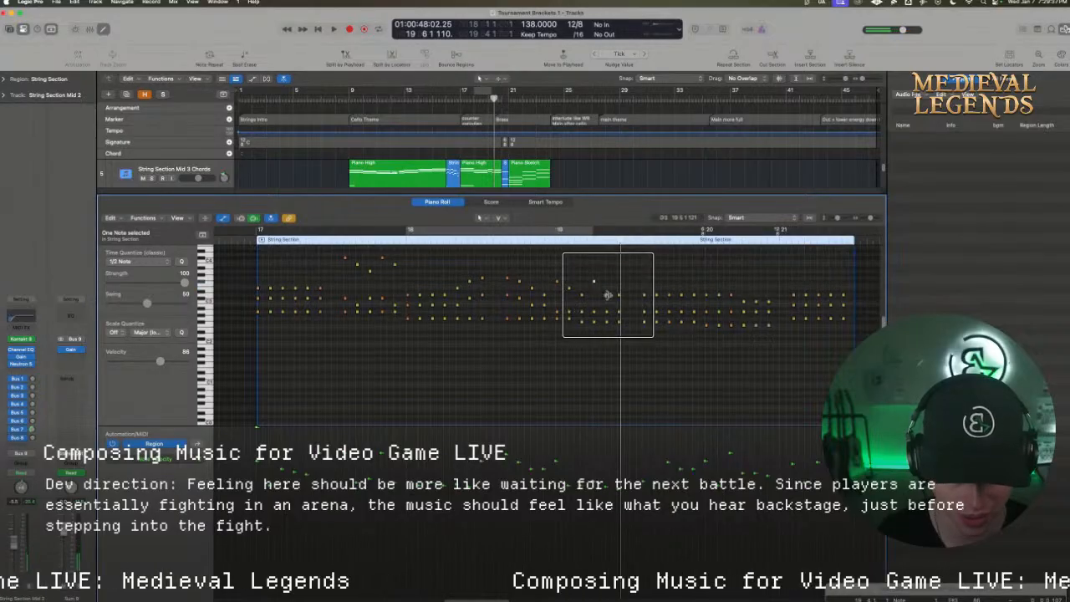
pyautogui.click(608, 294)
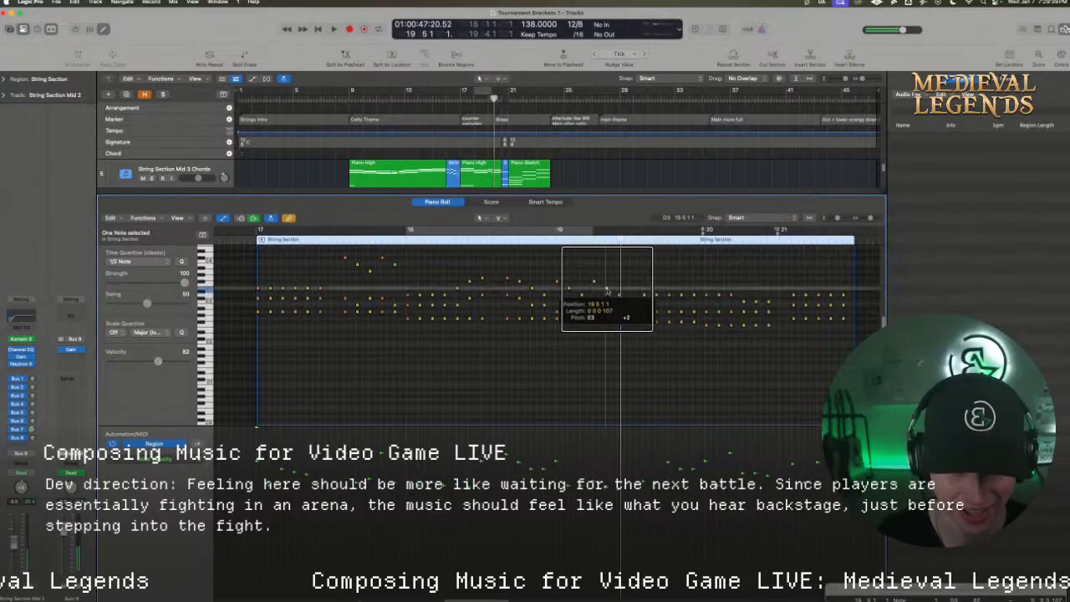
pyautogui.moveTo(620, 299); pyautogui.dragTo(554, 279)
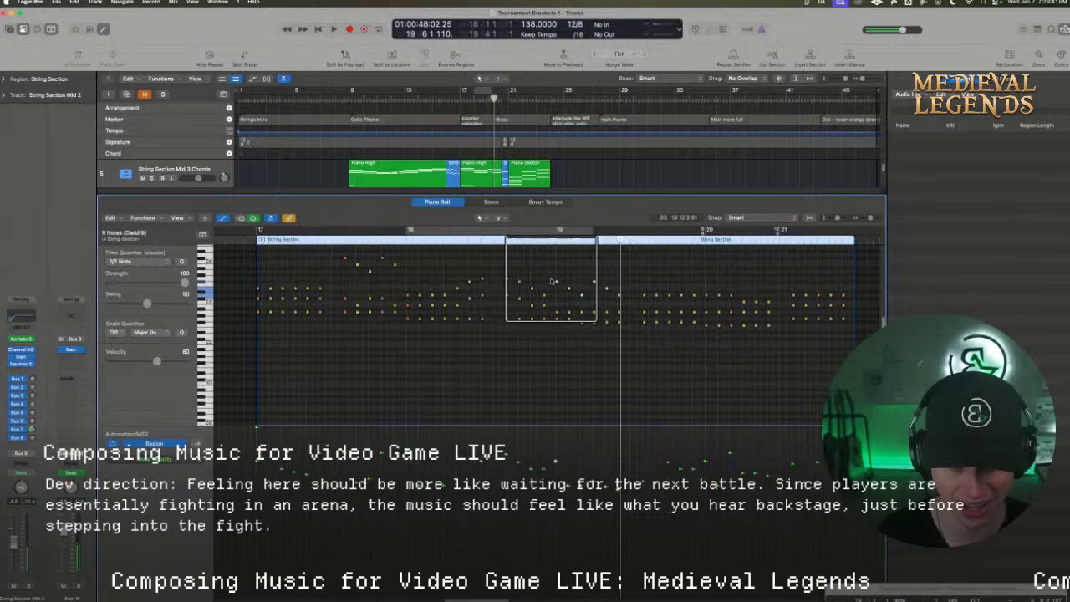
pyautogui.scroll(2, 554, 279)
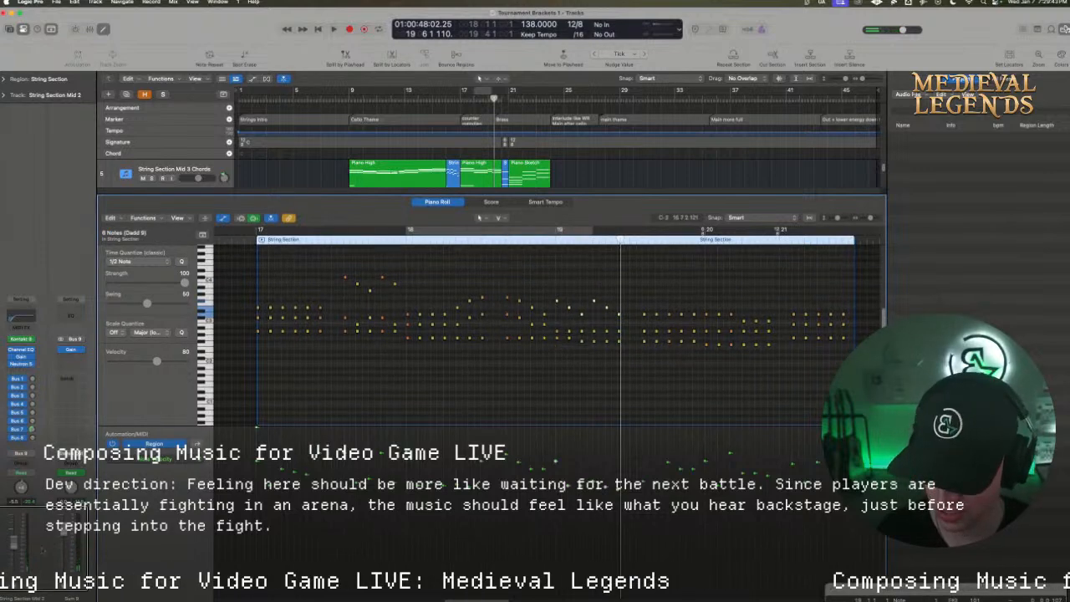
# Check the Stereo Out channel in the mixer and move the mixer window clear of the note editor
pyautogui.press('super+2')
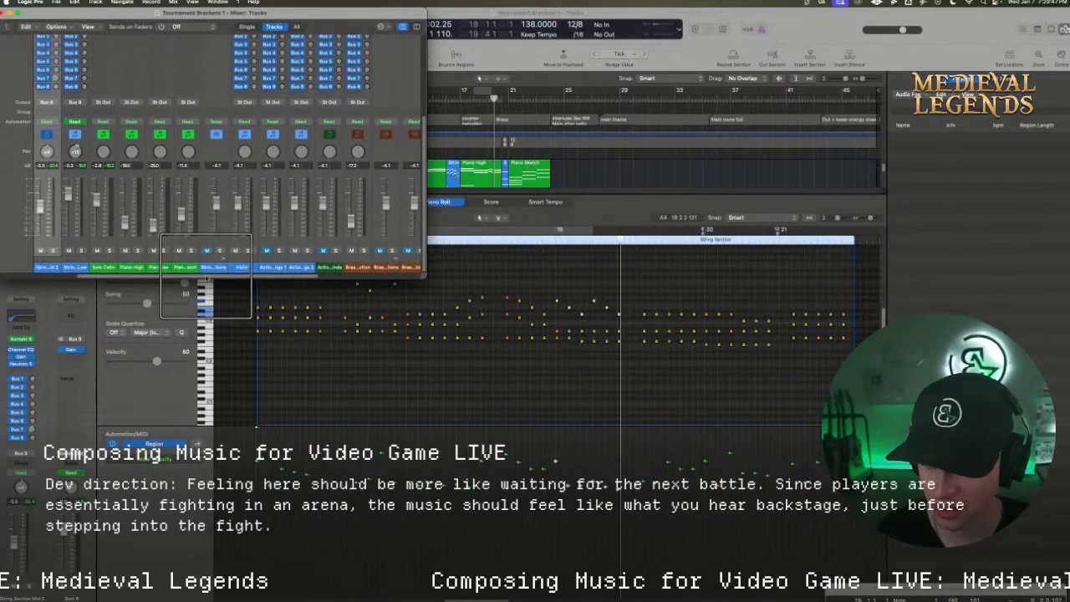
pyautogui.hscroll(5, 202, 219)
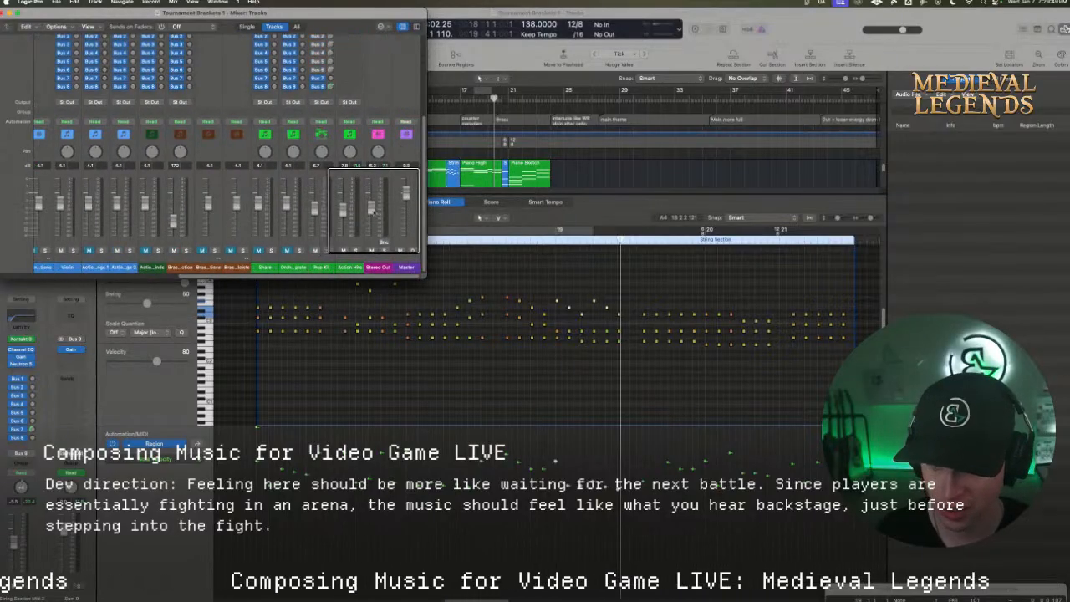
pyautogui.moveTo(135, 17); pyautogui.dragTo(704, 484)
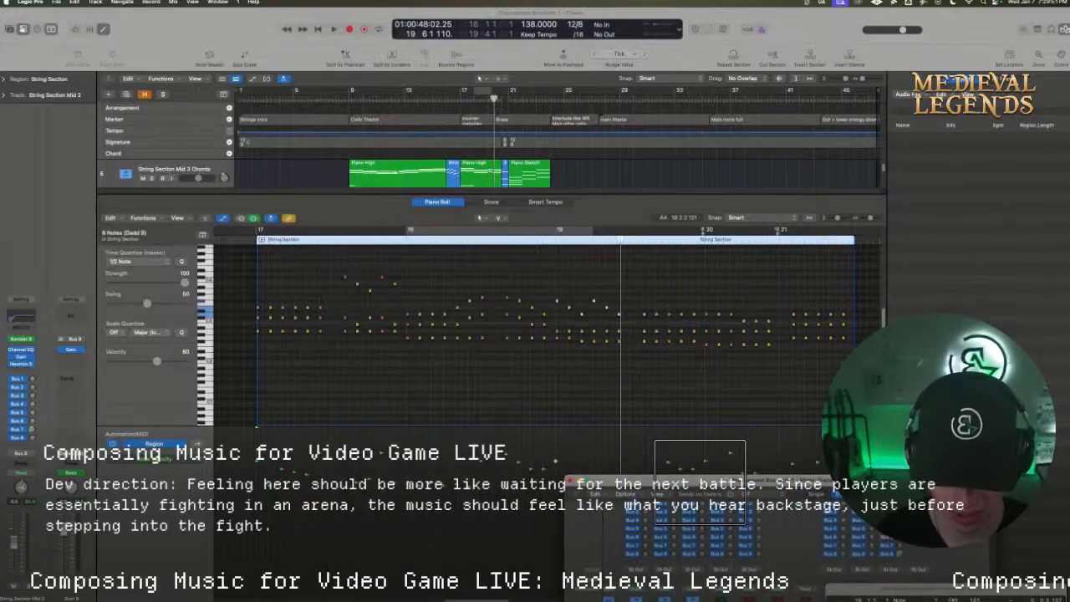
# Copy the top notes on beats 1 to 6 of bar 19 an octave higher and audition them from bar 18
pyautogui.moveTo(630, 324); pyautogui.dragTo(557, 264)
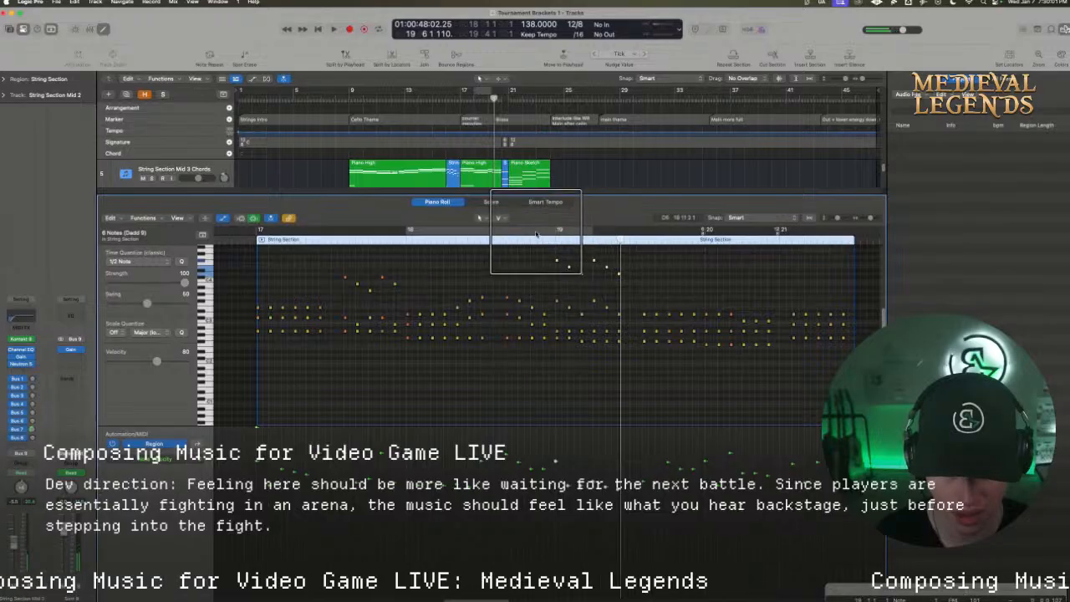
pyautogui.press('space')
pyautogui.press('space')
pyautogui.click(406, 233)
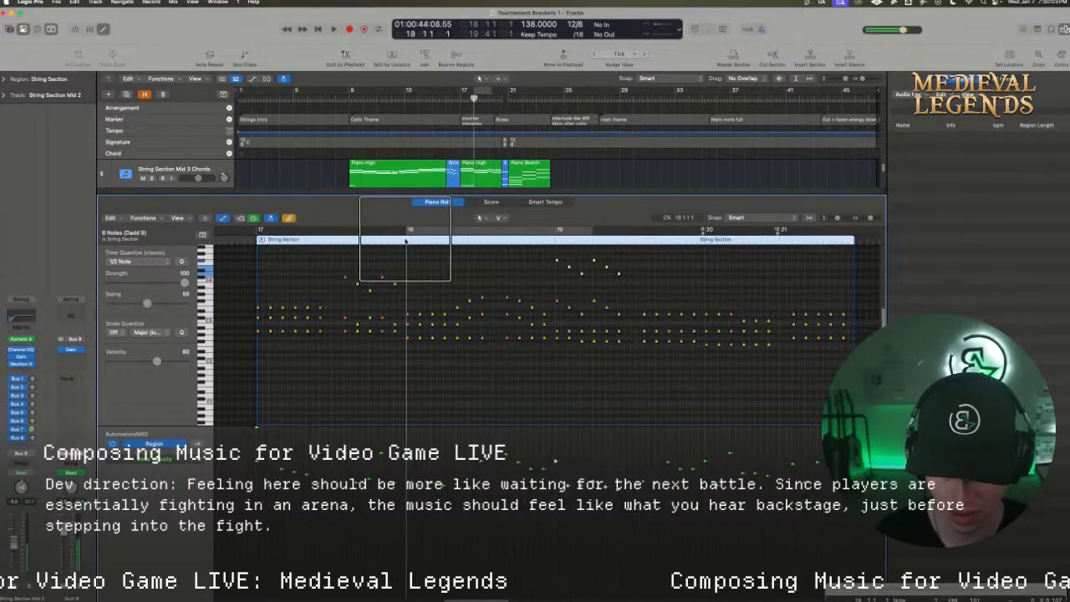
pyautogui.press('space')
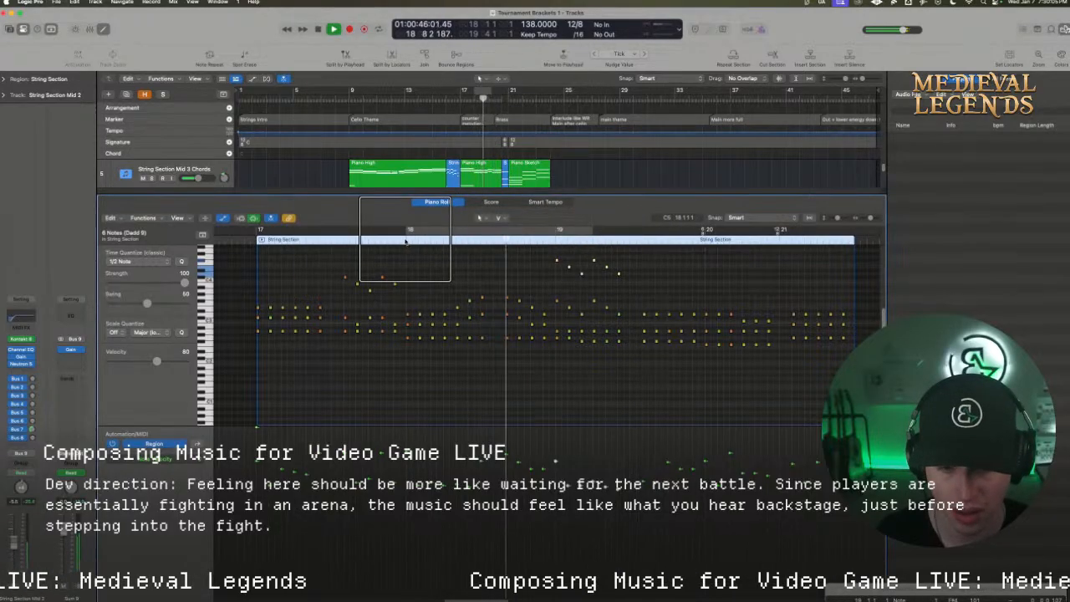
pyautogui.click(543, 230)
pyautogui.press('space')
# Raise the octave-doubled melody notes on beat 1 of bar 19 by a semitone and play the passage from just before bar 18
pyautogui.click(555, 262)
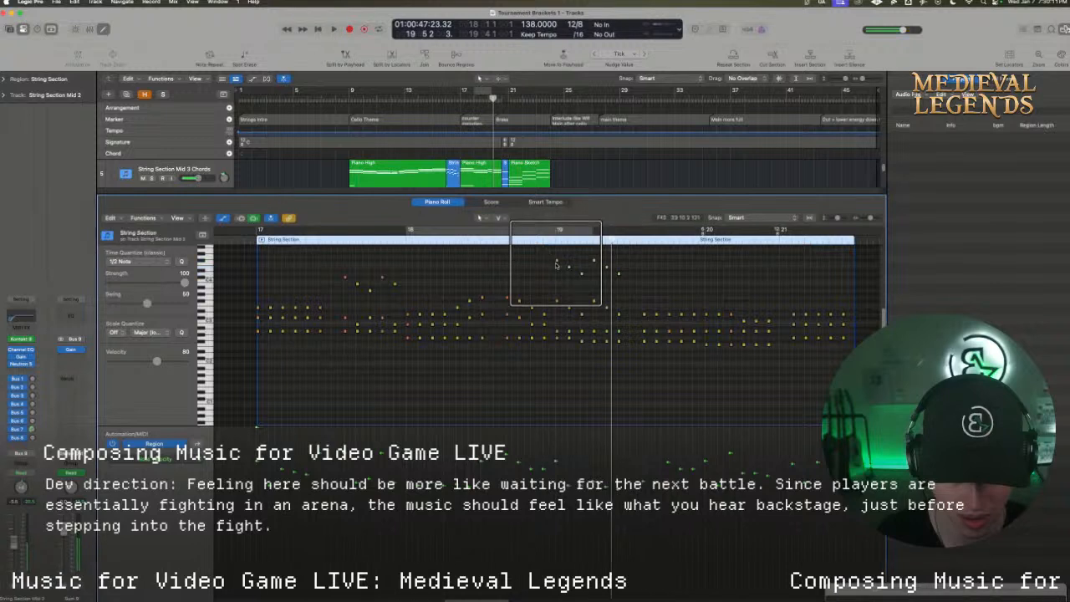
pyautogui.moveTo(556, 262); pyautogui.dragTo(557, 268)
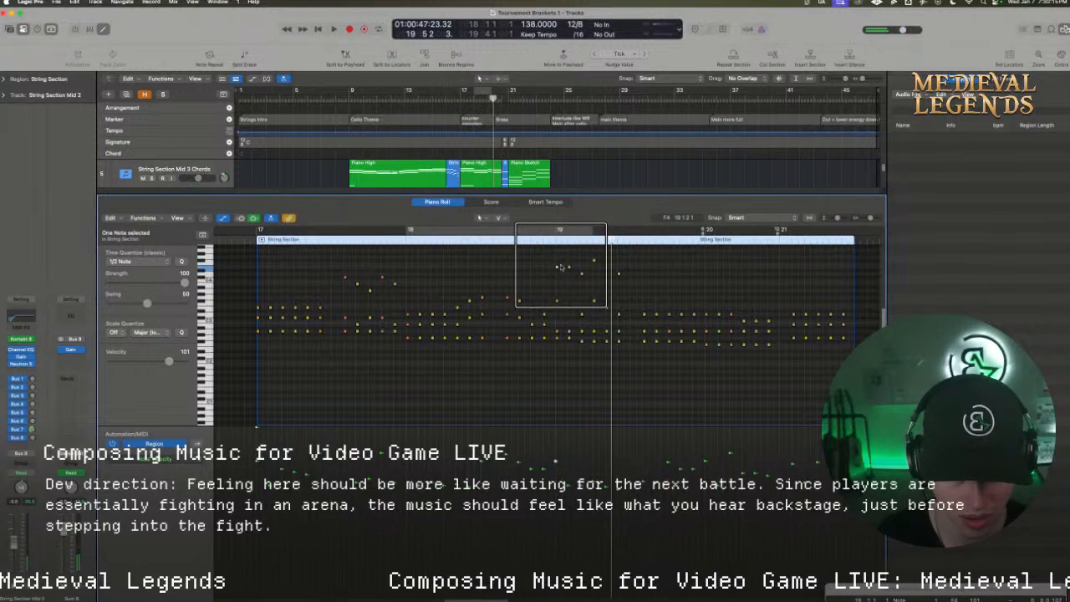
pyautogui.press('space')
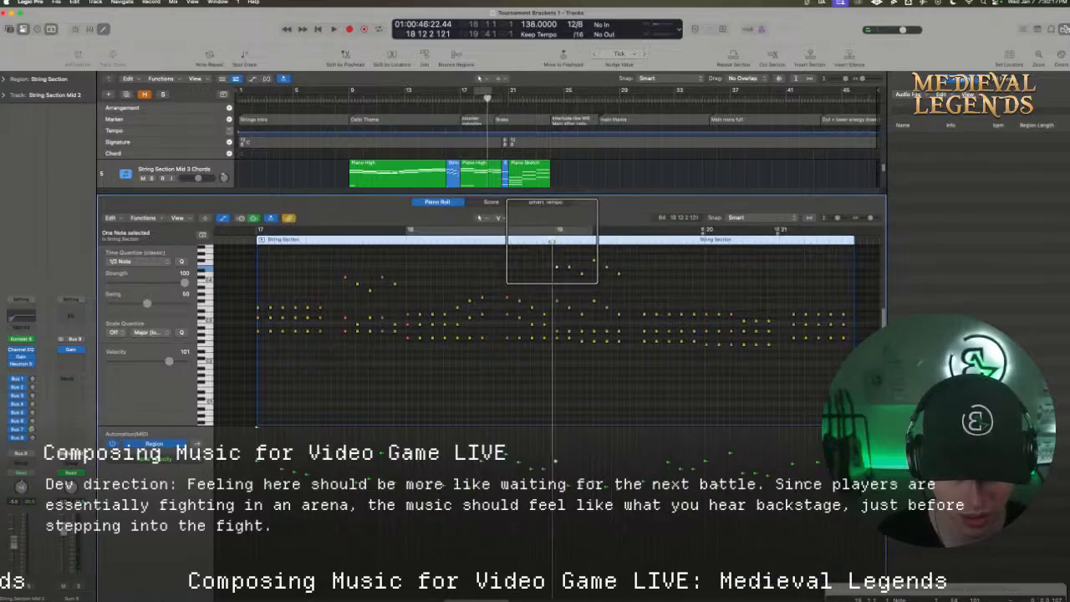
pyautogui.press('space')
pyautogui.moveTo(557, 301); pyautogui.dragTo(557, 256)
pyautogui.press('space')
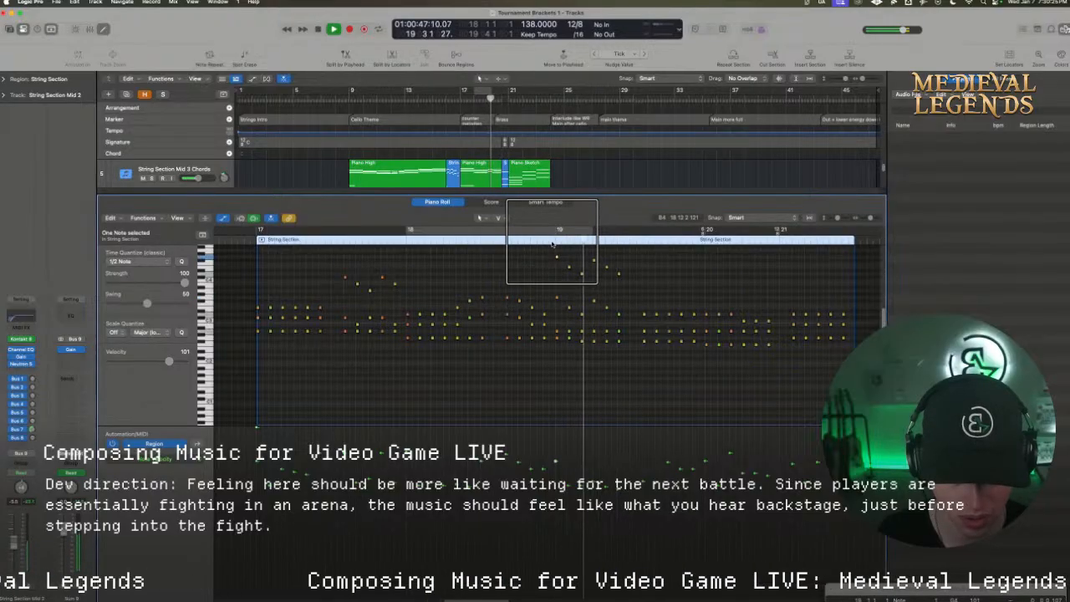
pyautogui.click(396, 237)
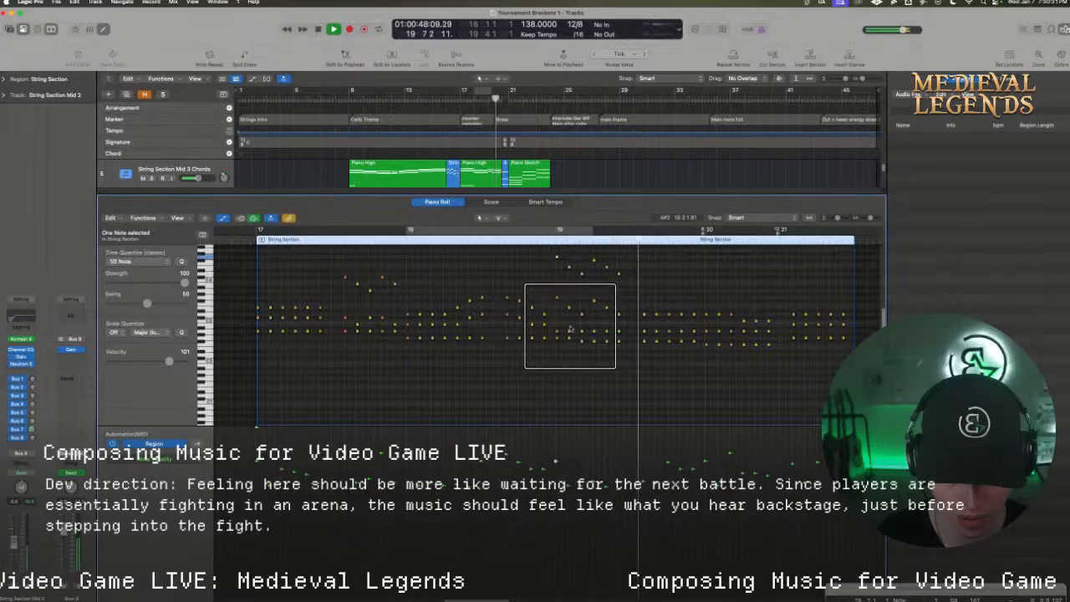
pyautogui.press('space')
# Transpose the octave-doubled melody on beats 1 to 6 of bar 19 down a perfect fourth
pyautogui.click(594, 331)
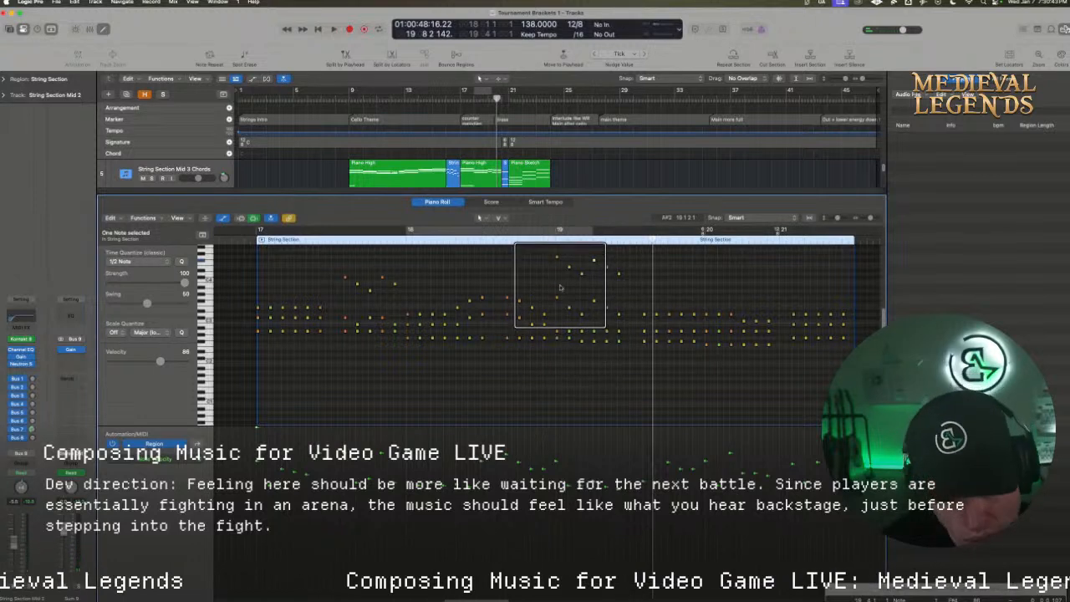
pyautogui.moveTo(549, 253); pyautogui.dragTo(583, 277)
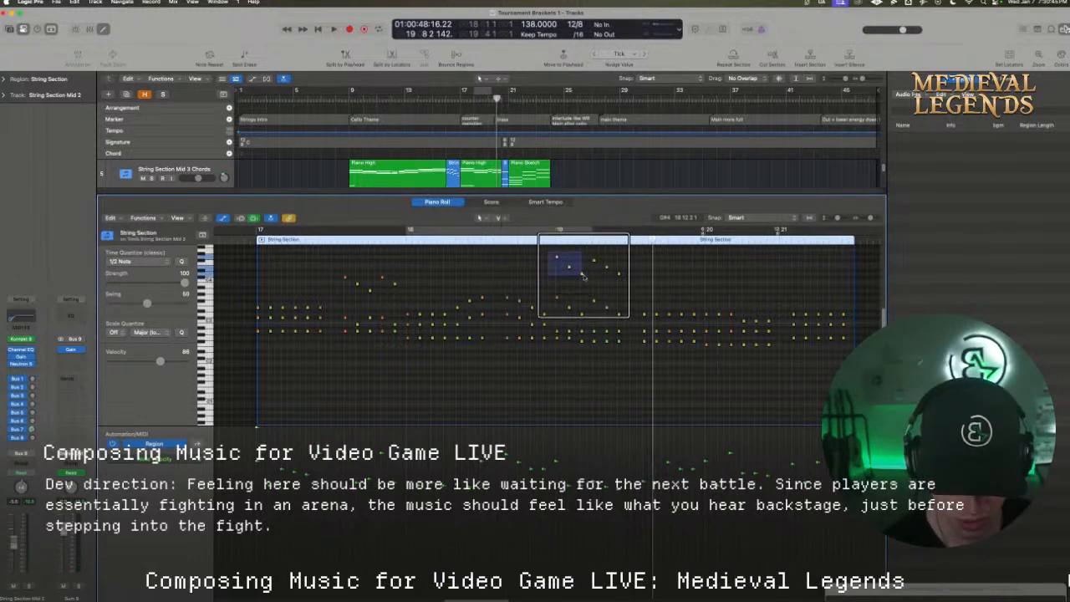
pyautogui.moveTo(626, 314); pyautogui.dragTo(600, 289)
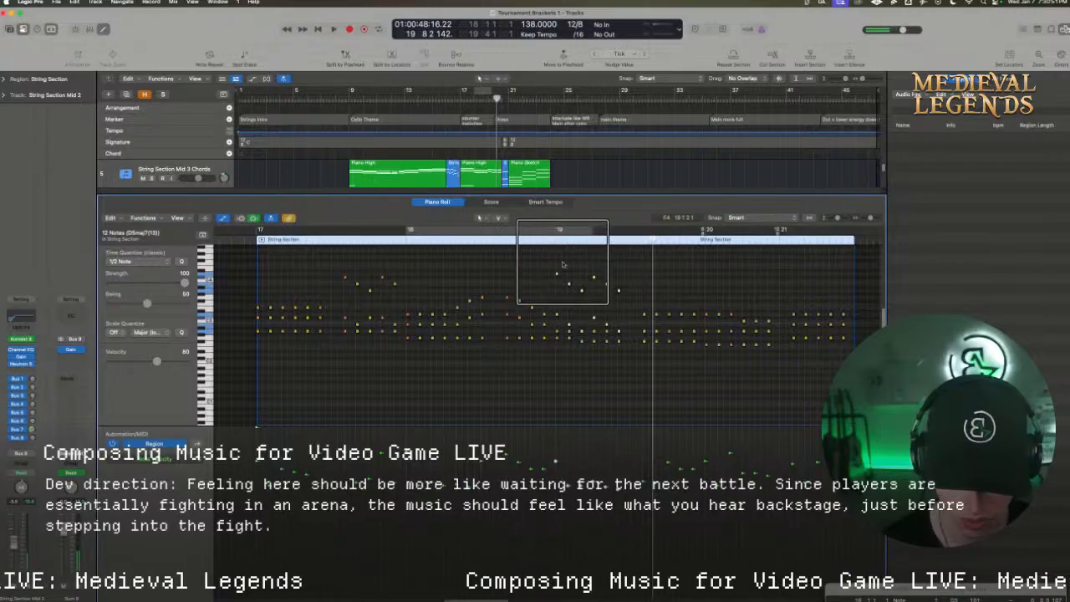
# Audition the transposed melody from just before bar 19 and sound individual notes on beats 1 and 4, keeping looping off
pyautogui.moveTo(550, 242); pyautogui.dragTo(591, 282)
pyautogui.press('space')
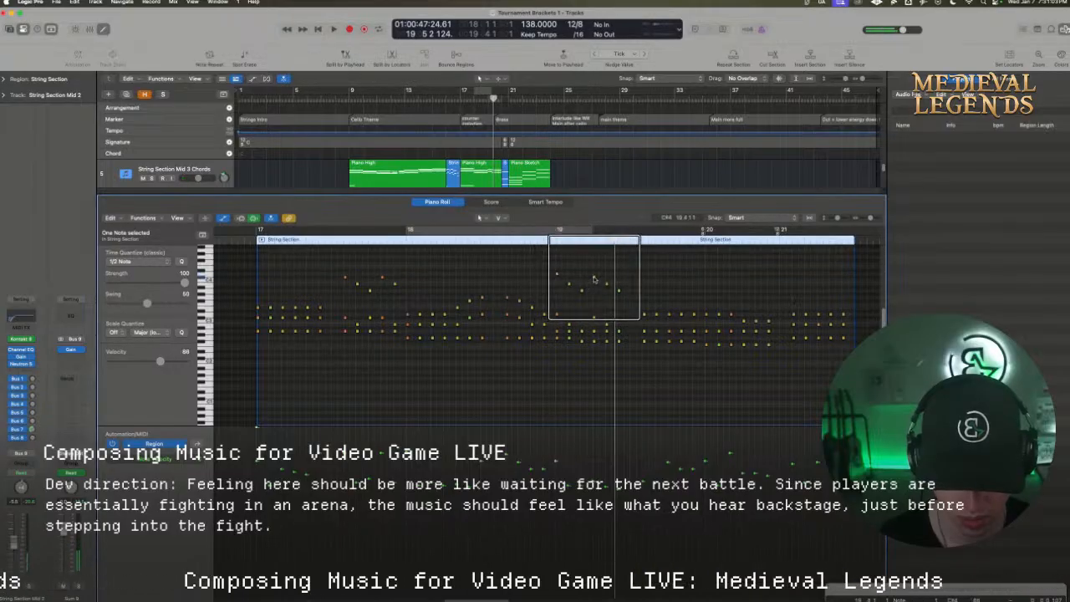
pyautogui.click(541, 239)
pyautogui.press('space')
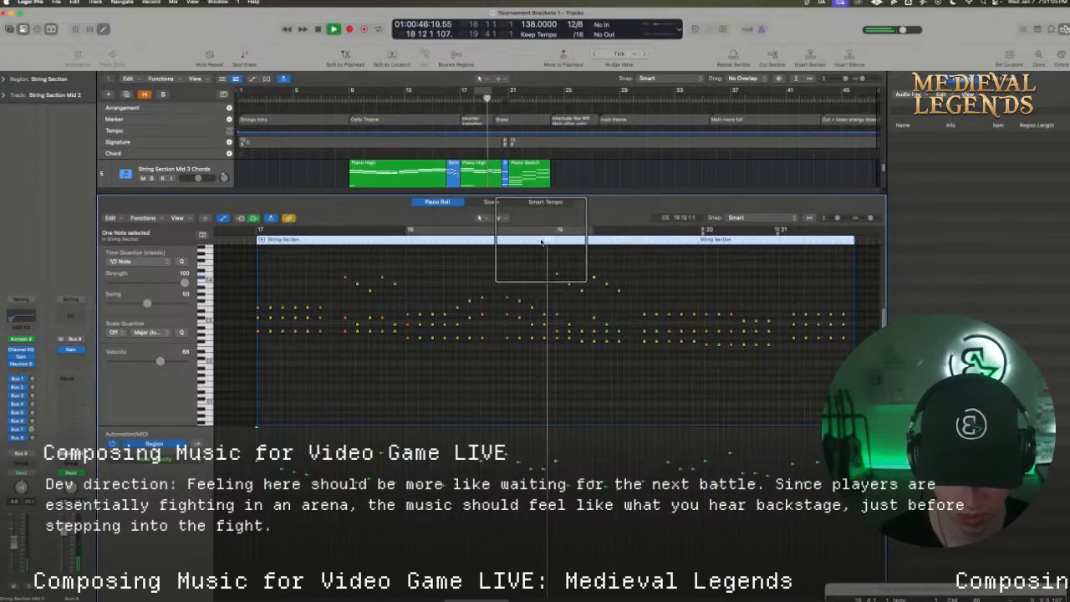
pyautogui.press('space')
pyautogui.click(557, 316)
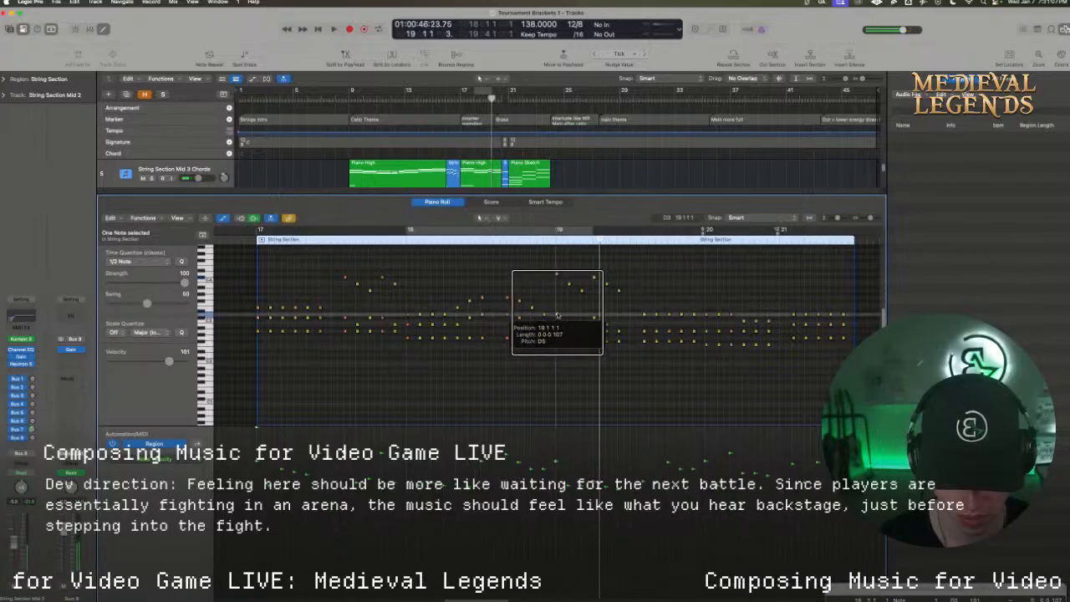
pyautogui.click(583, 332)
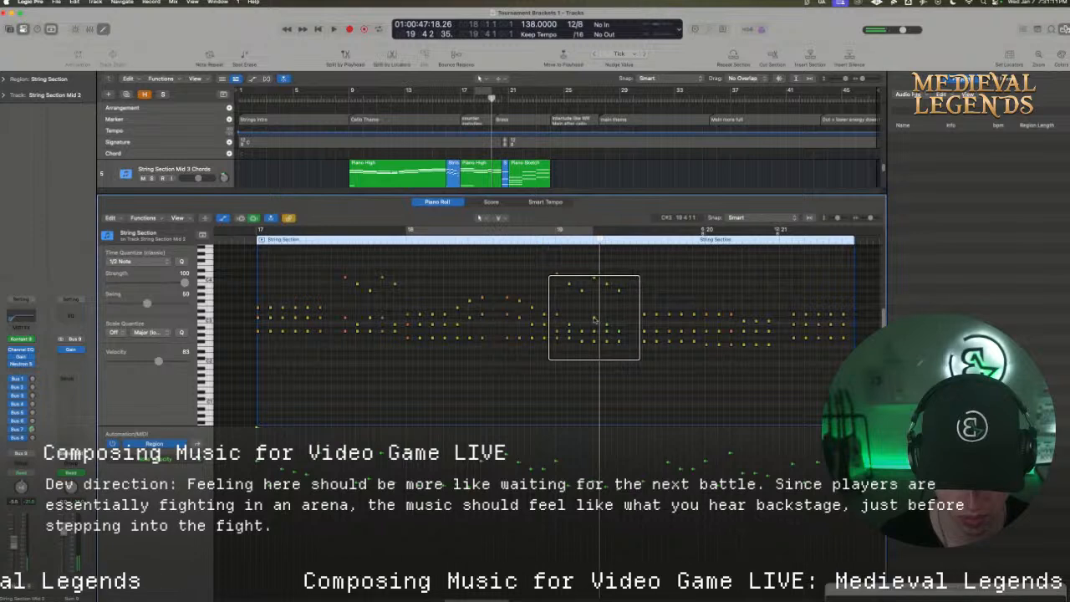
pyautogui.click(594, 319)
pyautogui.click(542, 241)
pyautogui.press('space')
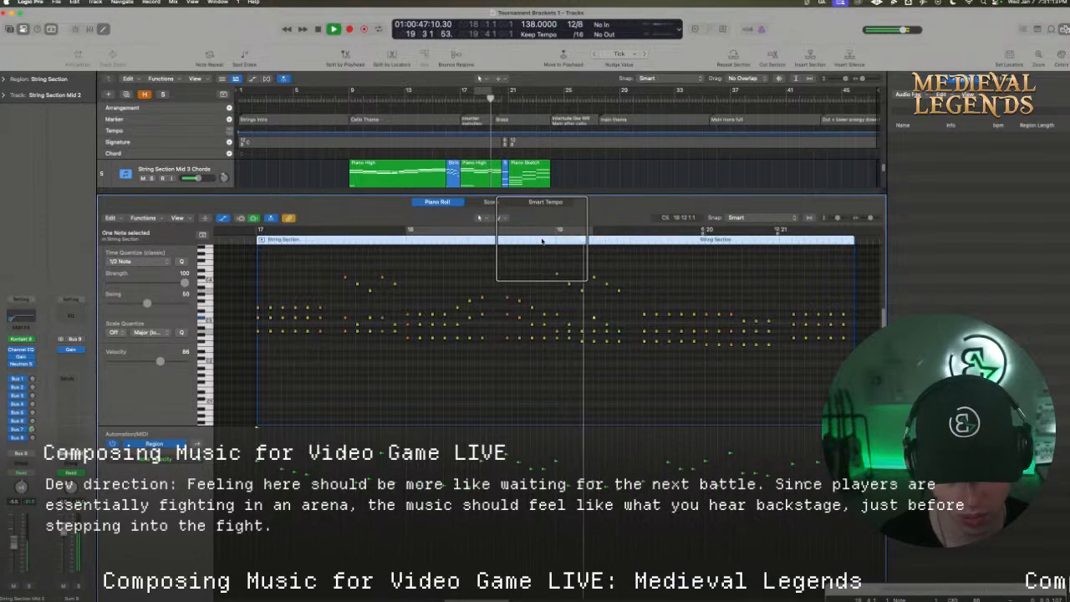
pyautogui.press('c')
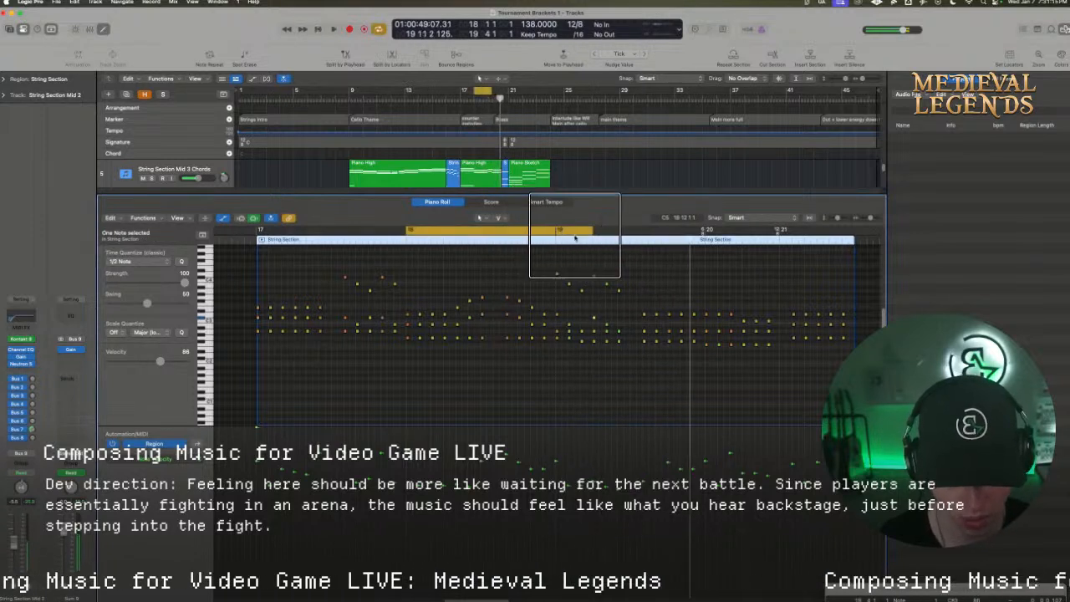
pyautogui.click(574, 229)
# Raise the top notes on beats 8 to 12 of bar 19 to continue the melody above the chords
pyautogui.click(644, 310)
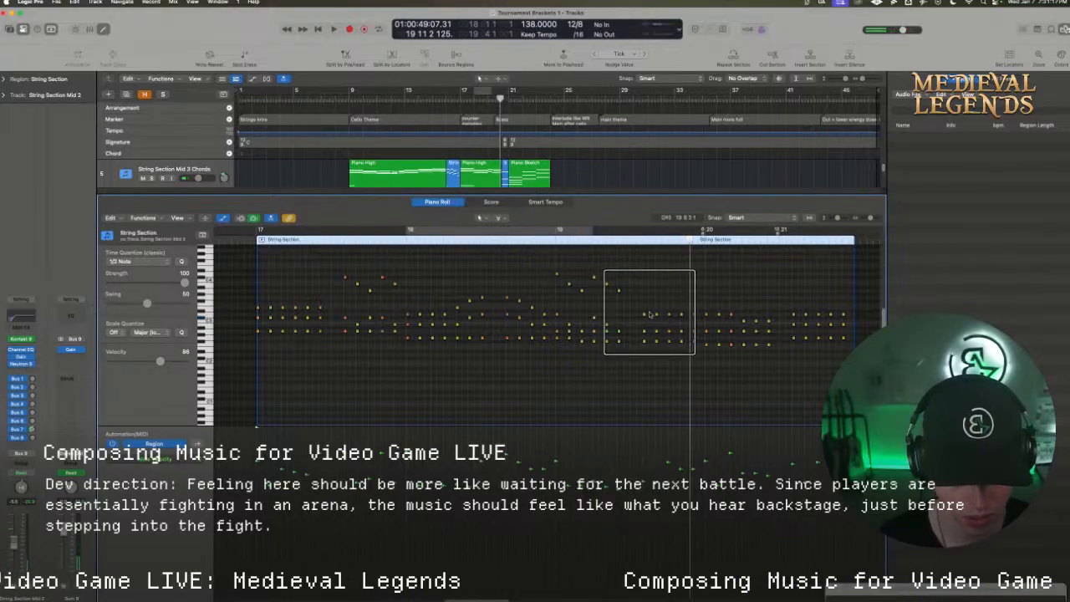
pyautogui.click(644, 316)
pyautogui.click(659, 318)
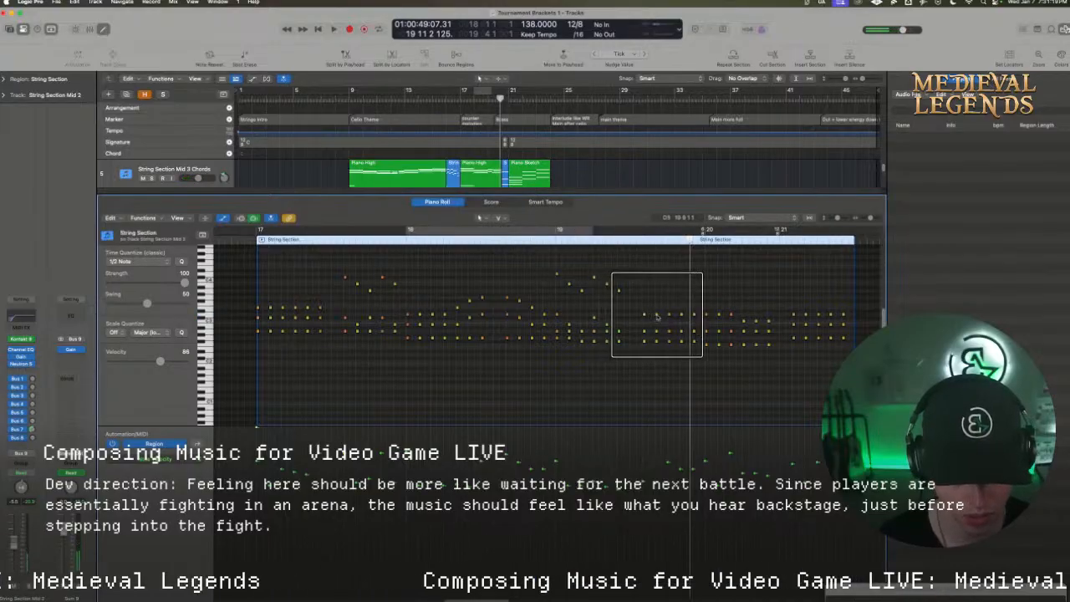
pyautogui.click(657, 316)
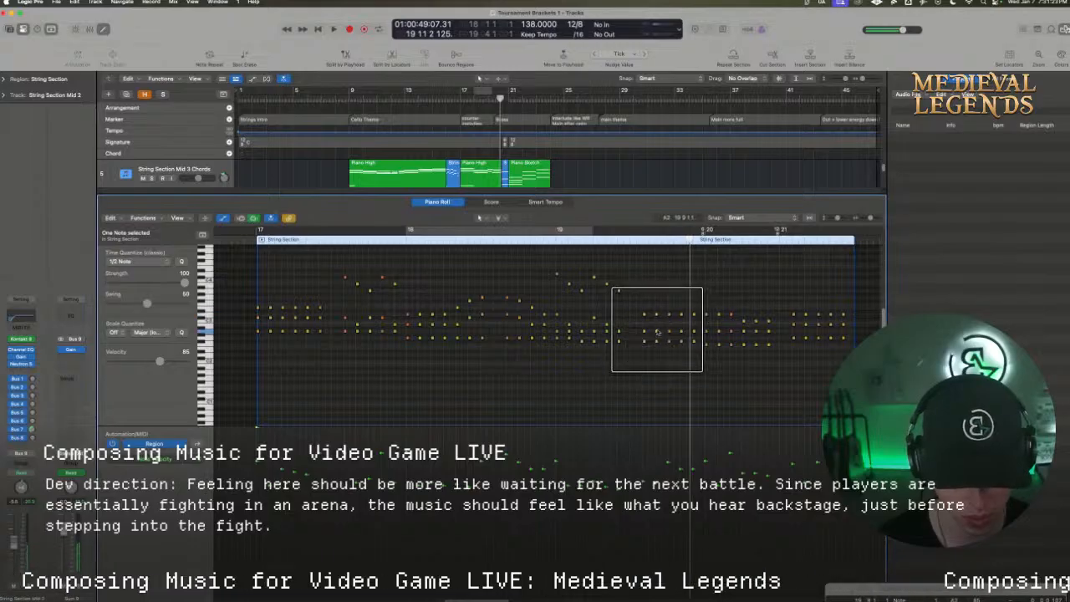
pyautogui.click(644, 299)
pyautogui.moveTo(644, 307); pyautogui.dragTo(691, 319)
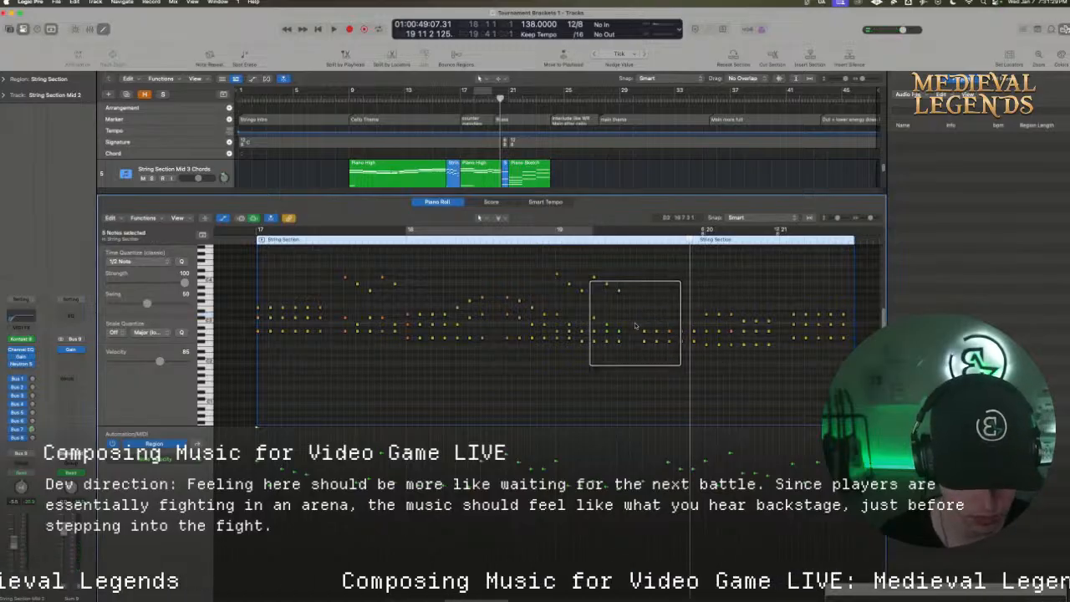
pyautogui.moveTo(635, 323); pyautogui.dragTo(671, 294)
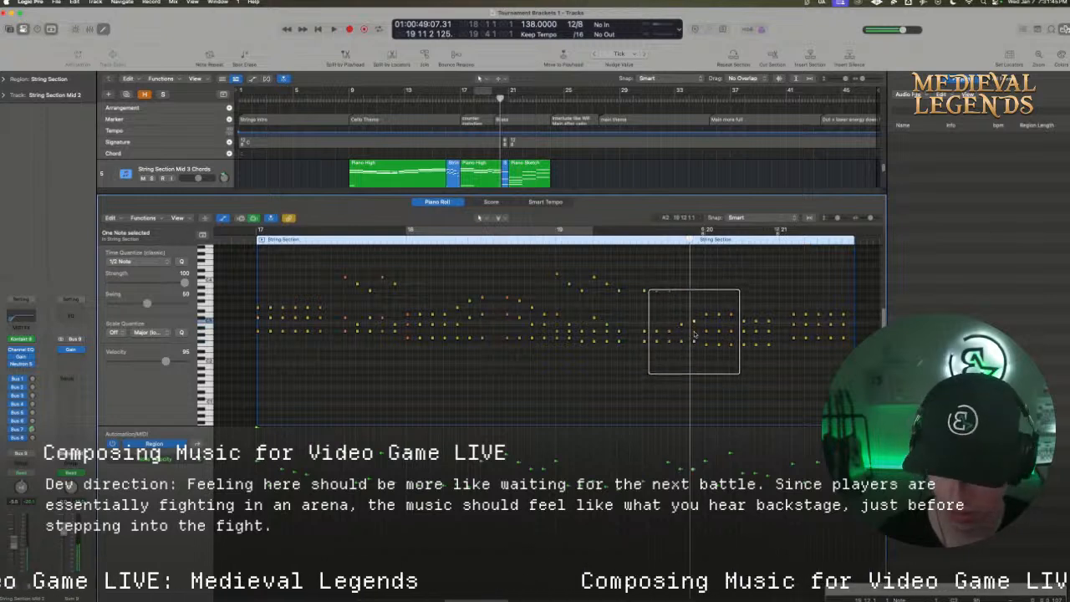
# Raise the top notes on beats 11 and 12 of bar 19 into a rising ending and audition the bar
pyautogui.click(687, 301)
pyautogui.moveTo(671, 310); pyautogui.dragTo(682, 284)
pyautogui.click(638, 235)
pyautogui.press('space')
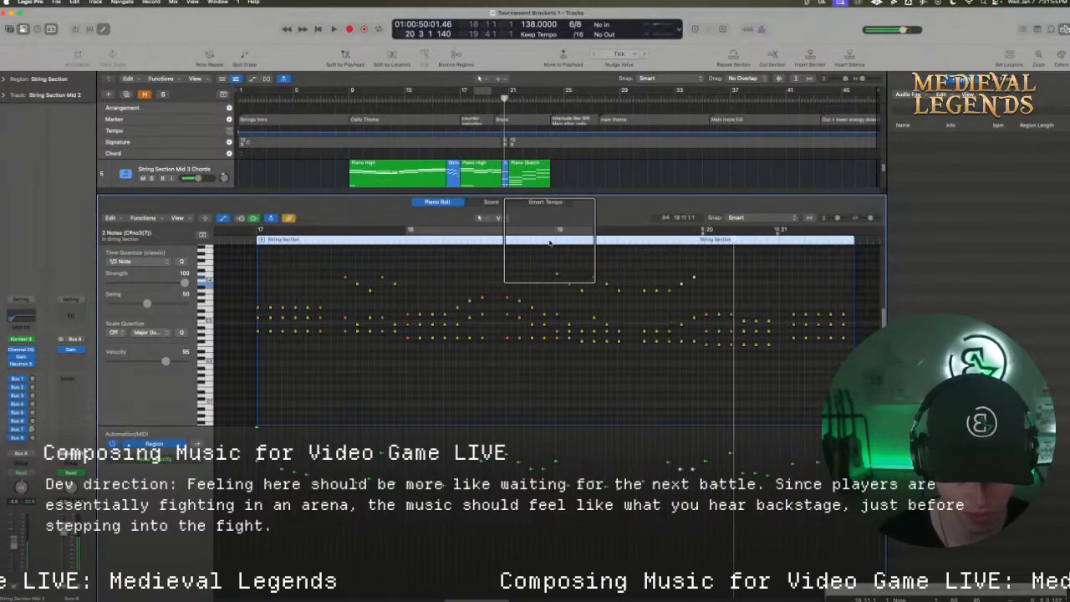
# Raise the two lower notes of the chords on beats 1 to 3 of bar 20 by a whole step and audition the passage
pyautogui.click(549, 239)
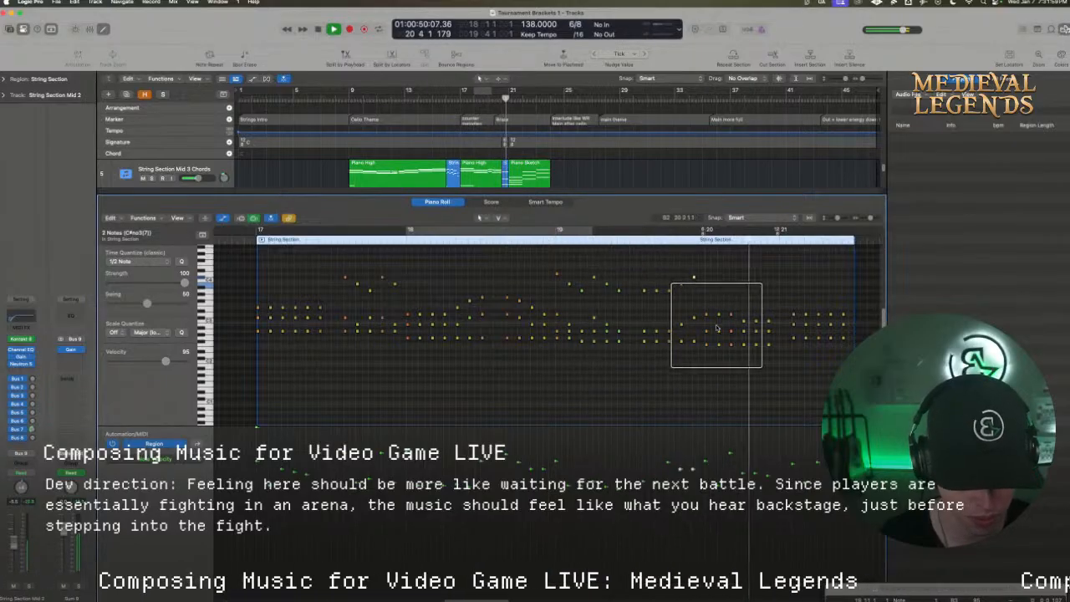
pyautogui.press('space')
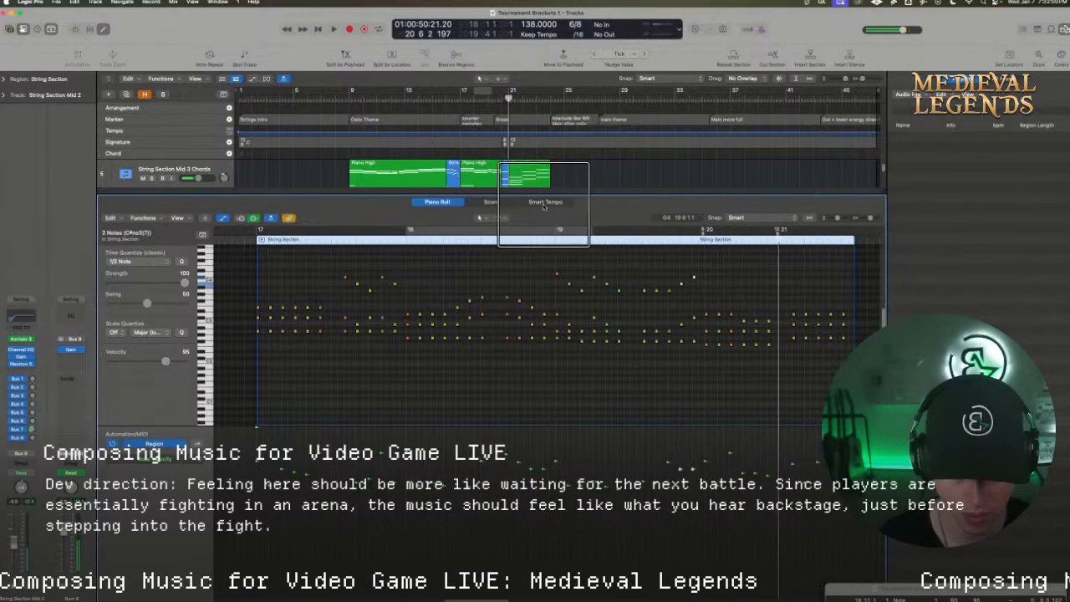
pyautogui.click(712, 298)
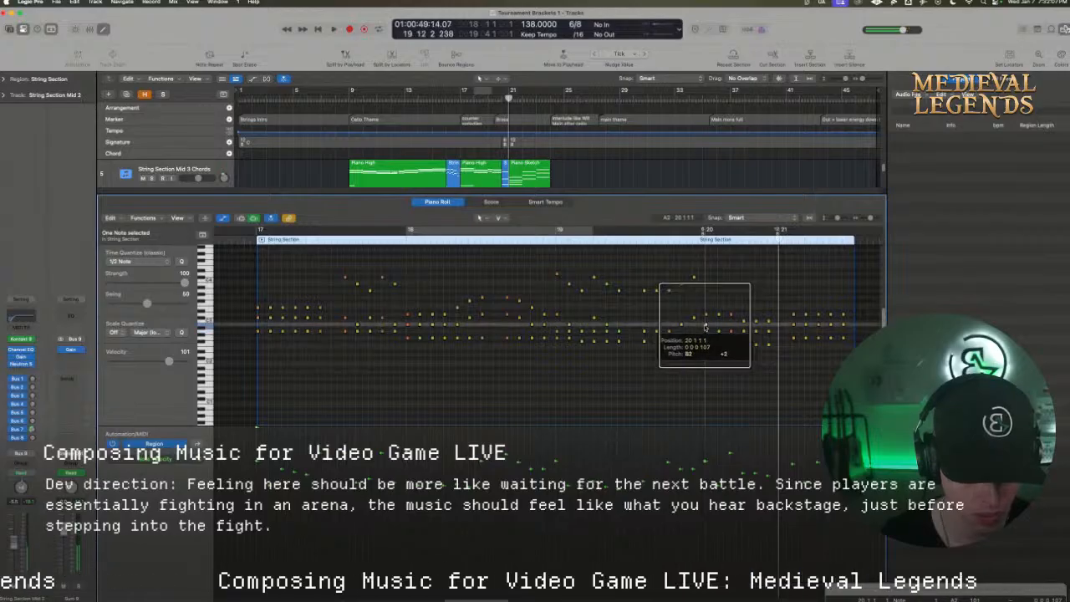
pyautogui.moveTo(712, 328); pyautogui.dragTo(732, 333)
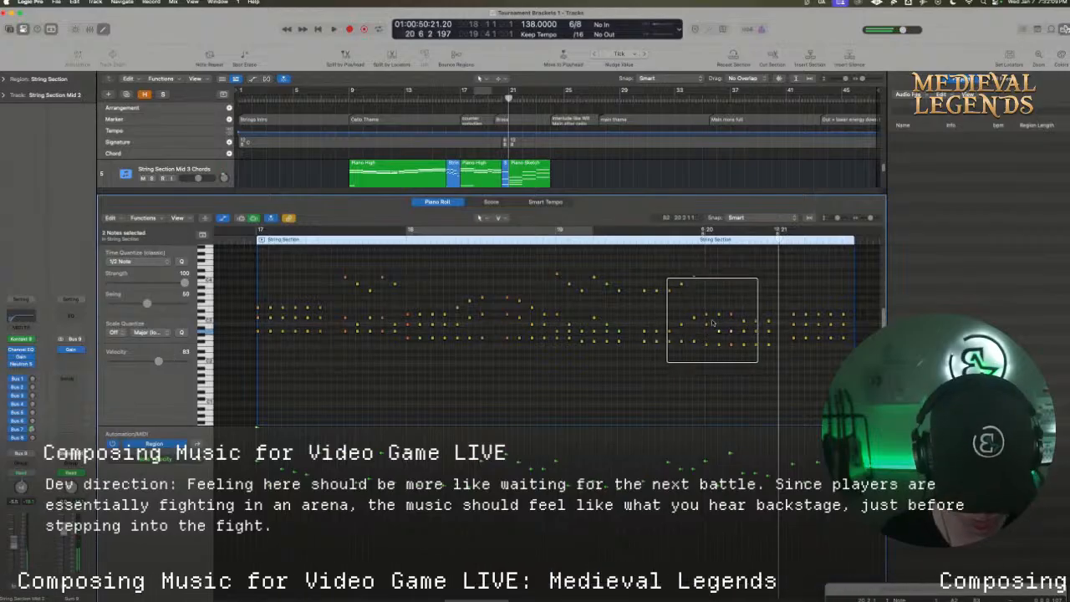
pyautogui.moveTo(731, 358); pyautogui.dragTo(703, 340)
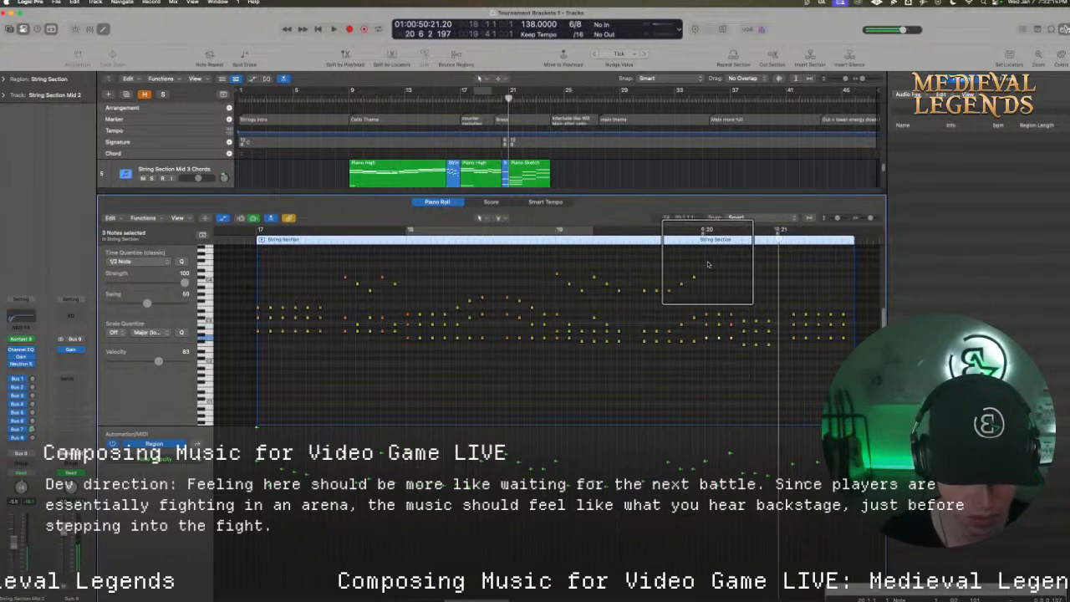
pyautogui.click(668, 241)
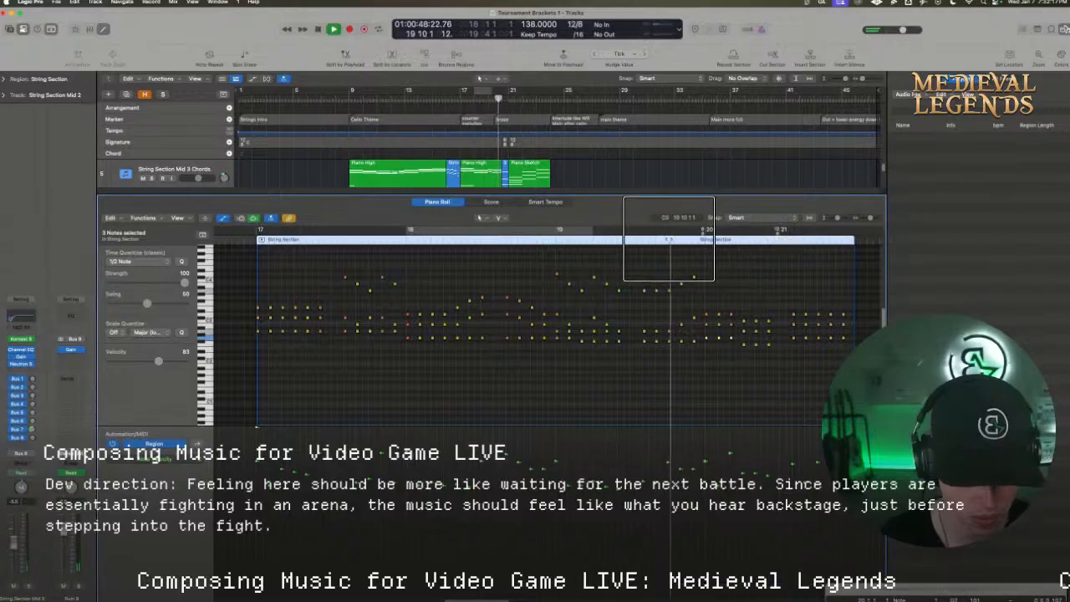
pyautogui.press('space')
pyautogui.press('space')
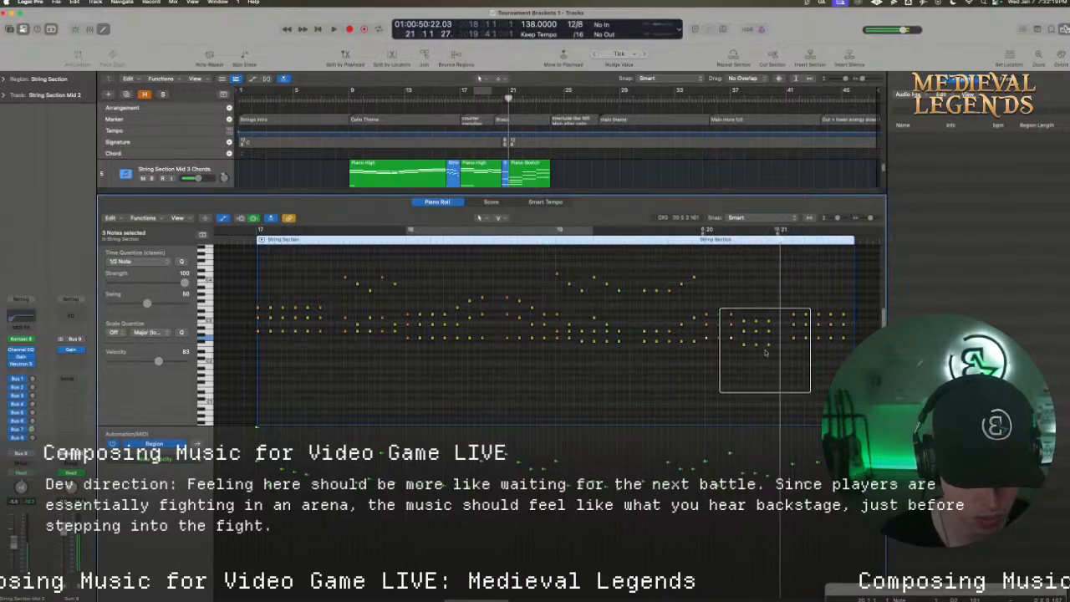
# Replace the chords on beats 4 to 6 of bar 20 with a copy of the beats 1 to 3 chords and audition them
pyautogui.moveTo(786, 360); pyautogui.dragTo(738, 312)
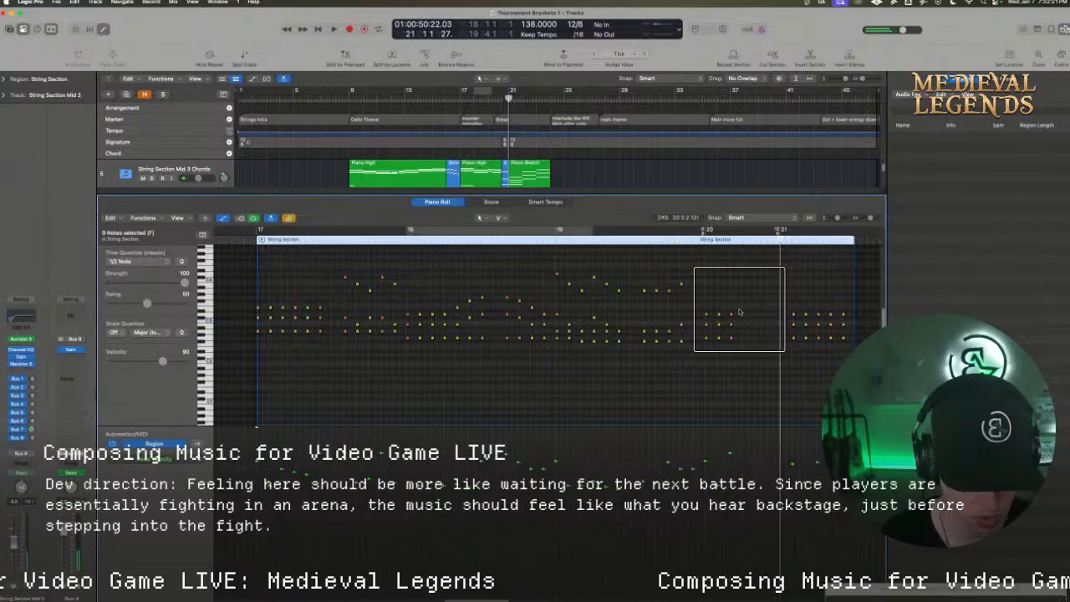
pyautogui.moveTo(752, 368); pyautogui.dragTo(745, 316)
pyautogui.click(693, 242)
pyautogui.press('space')
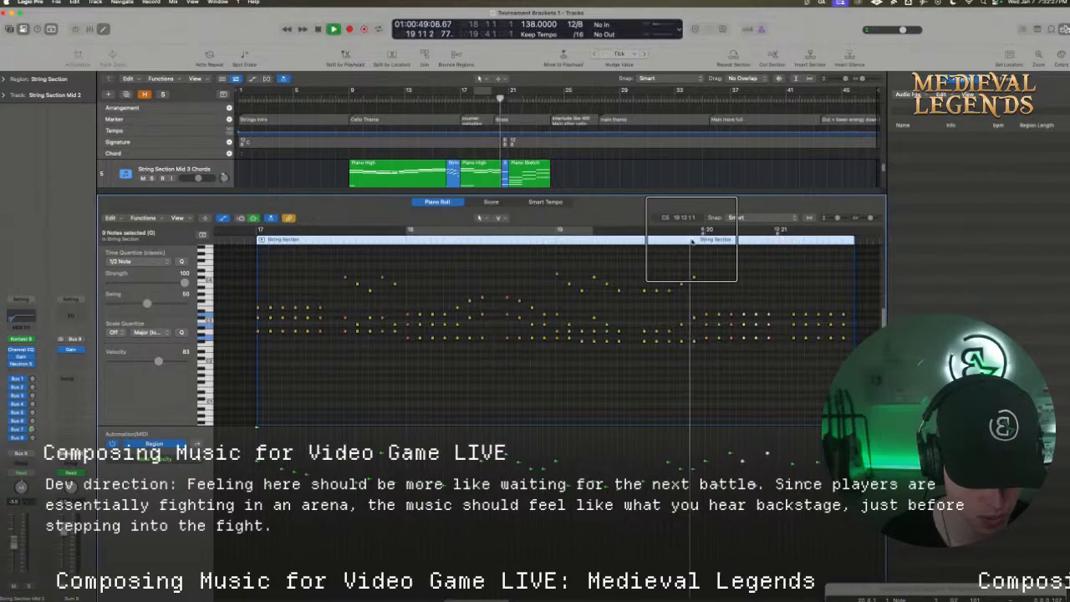
pyautogui.press('space')
# Lower the velocity of all bar 20 chords to about 76, accent beats 1 and 4 with beat 4 at 121, and audition
pyautogui.click(738, 360)
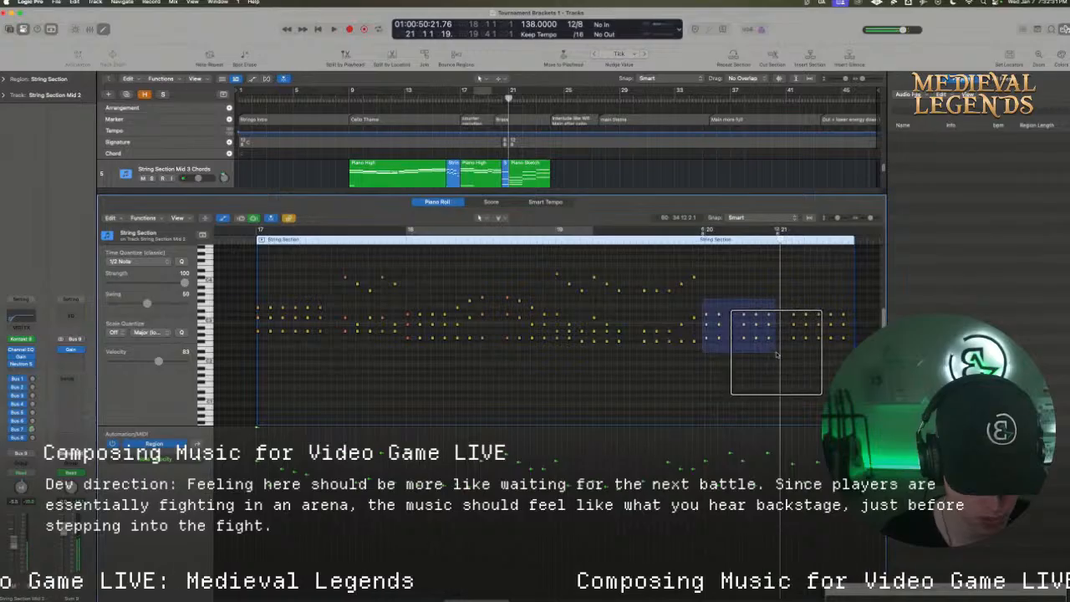
pyautogui.moveTo(775, 354); pyautogui.dragTo(770, 344)
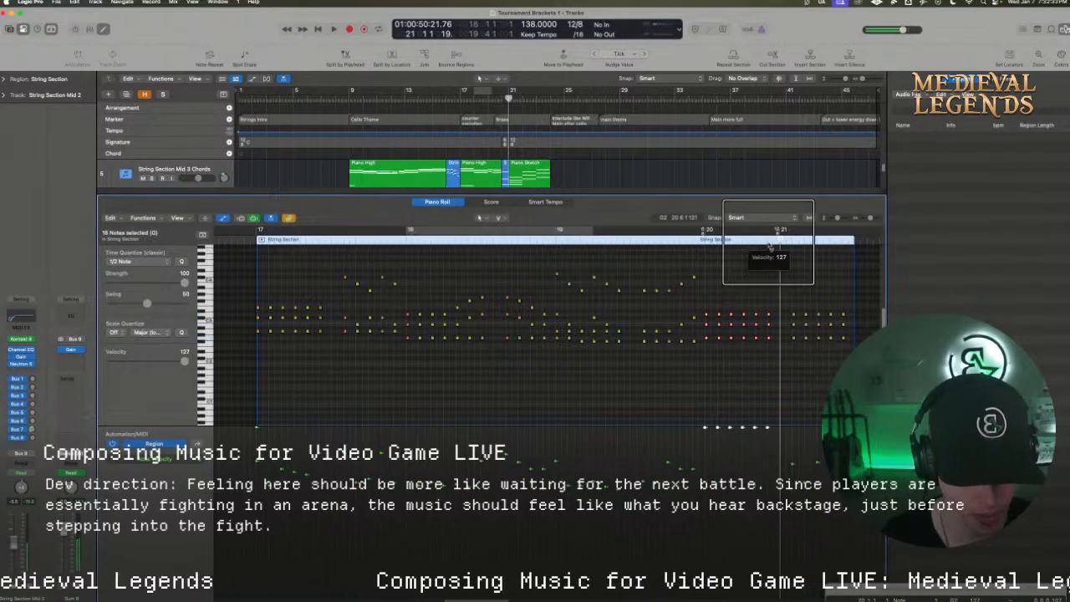
pyautogui.moveTo(770, 246); pyautogui.dragTo(768, 287)
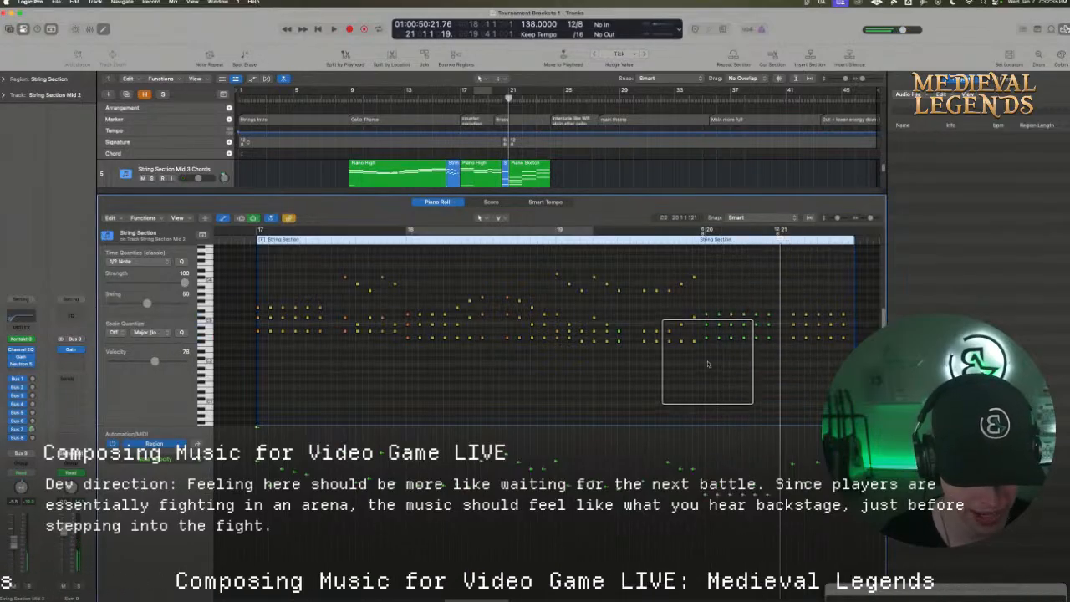
pyautogui.moveTo(704, 305); pyautogui.dragTo(705, 318)
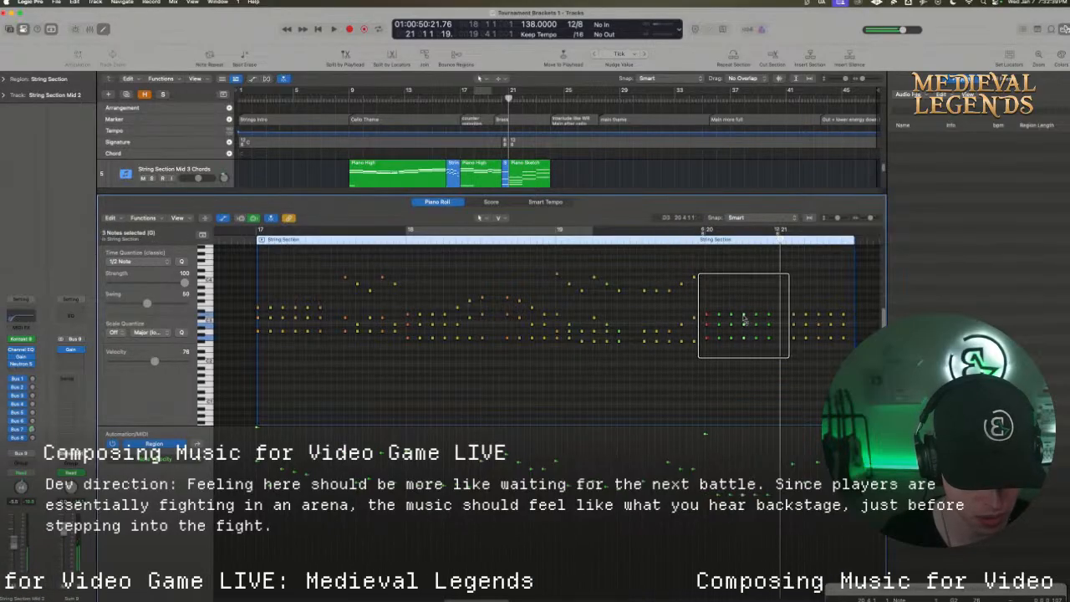
pyautogui.click(734, 273)
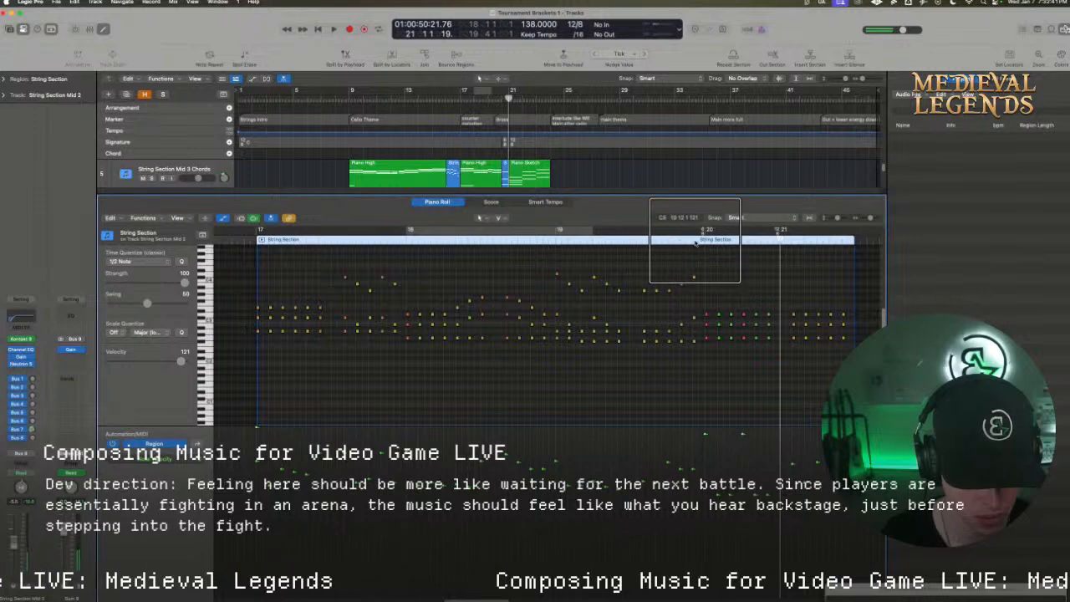
pyautogui.click(695, 242)
pyautogui.press('space')
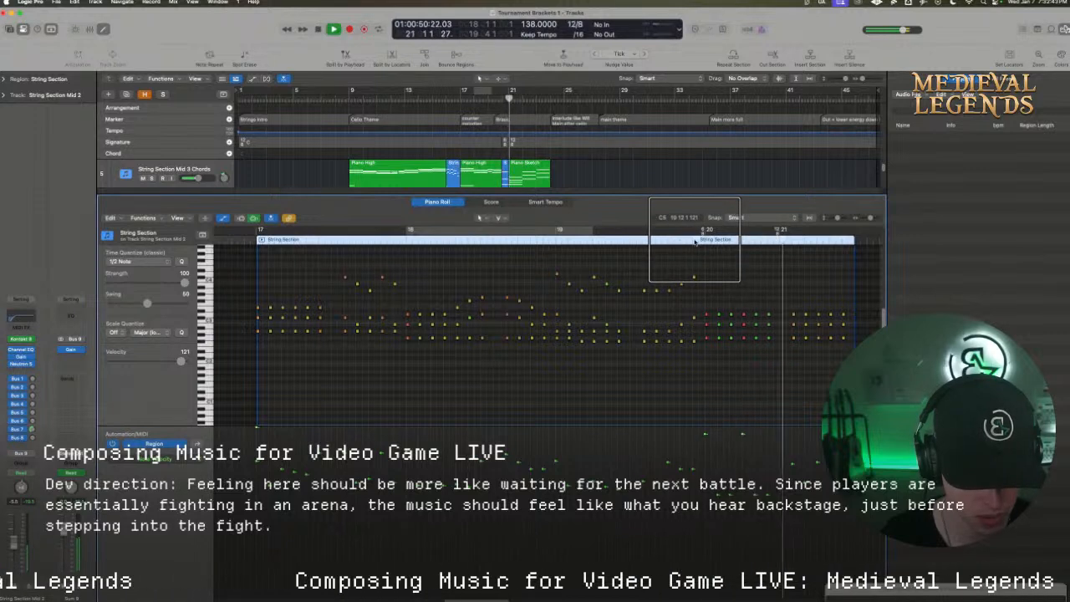
pyautogui.press('space')
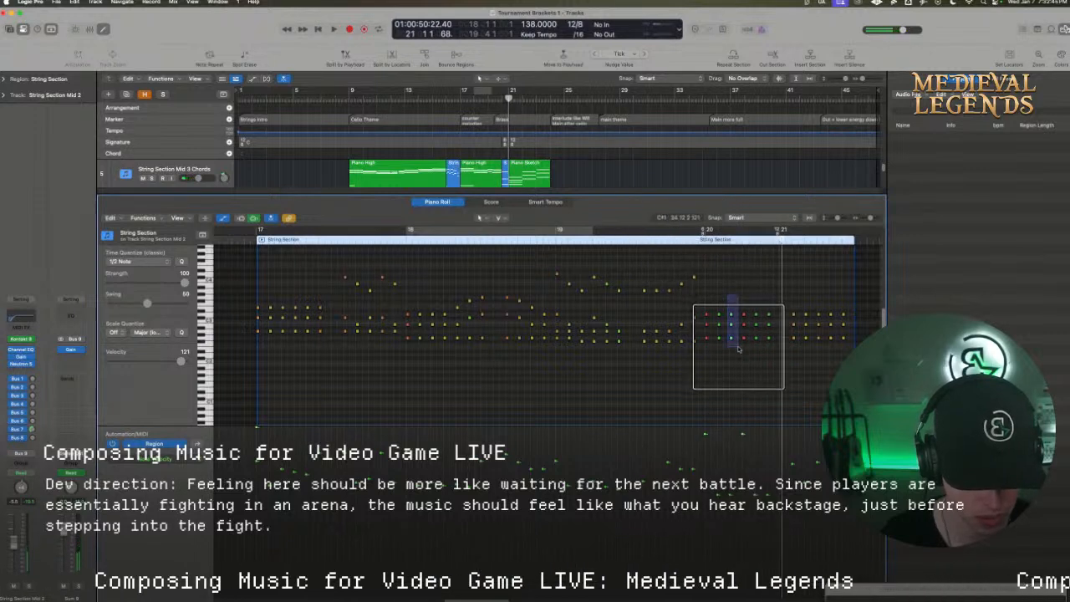
# Shift the bar 20 accents to beats 3 and 5, softening beat 4 and setting beat 5 to velocity 114, and audition from bar 19
pyautogui.moveTo(738, 350)
pyautogui.mouseDown()
pyautogui.moveTo(730, 341)
pyautogui.moveTo(747, 347)
pyautogui.mouseUp()
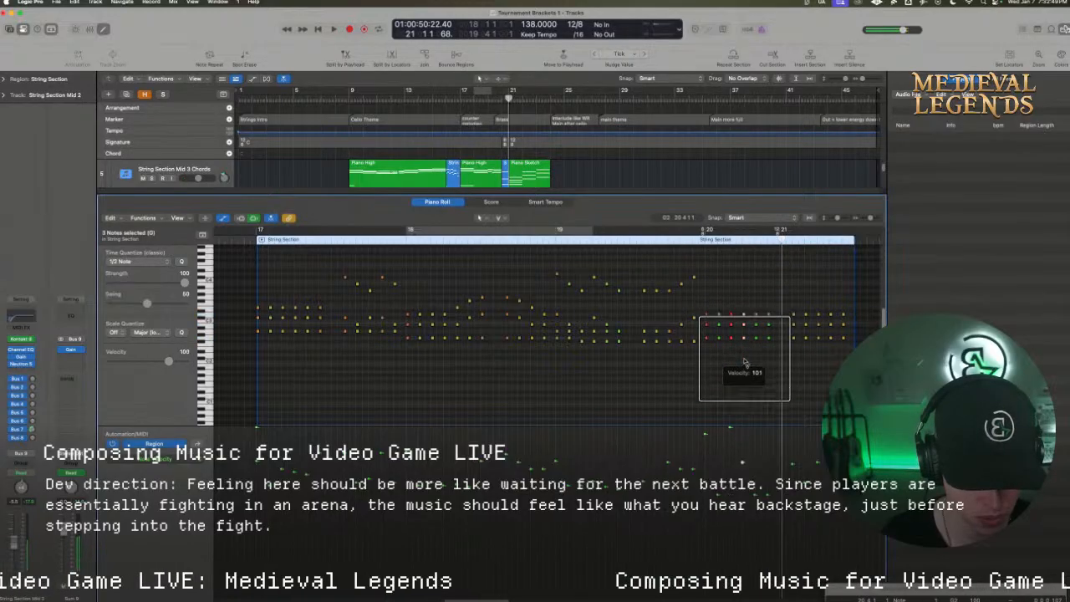
pyautogui.moveTo(755, 360); pyautogui.dragTo(757, 284)
pyautogui.click(687, 246)
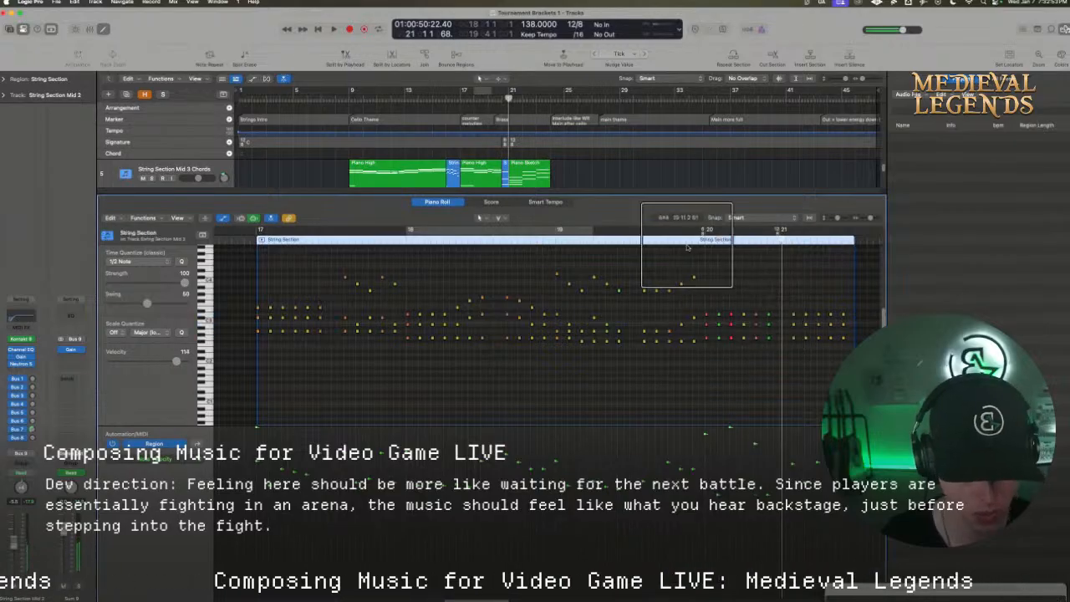
pyautogui.press('space')
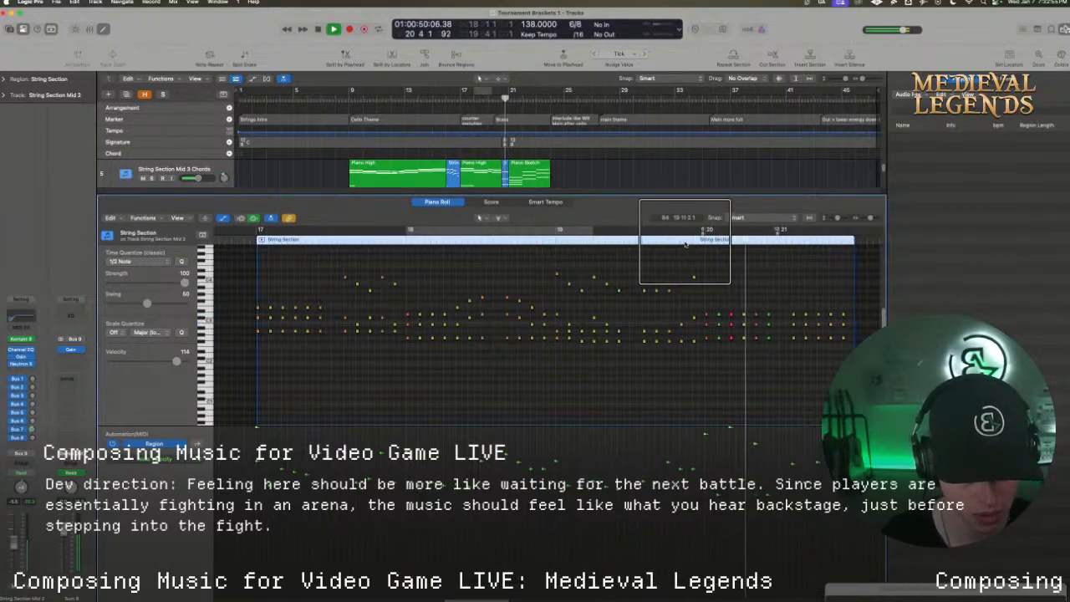
pyautogui.click(558, 242)
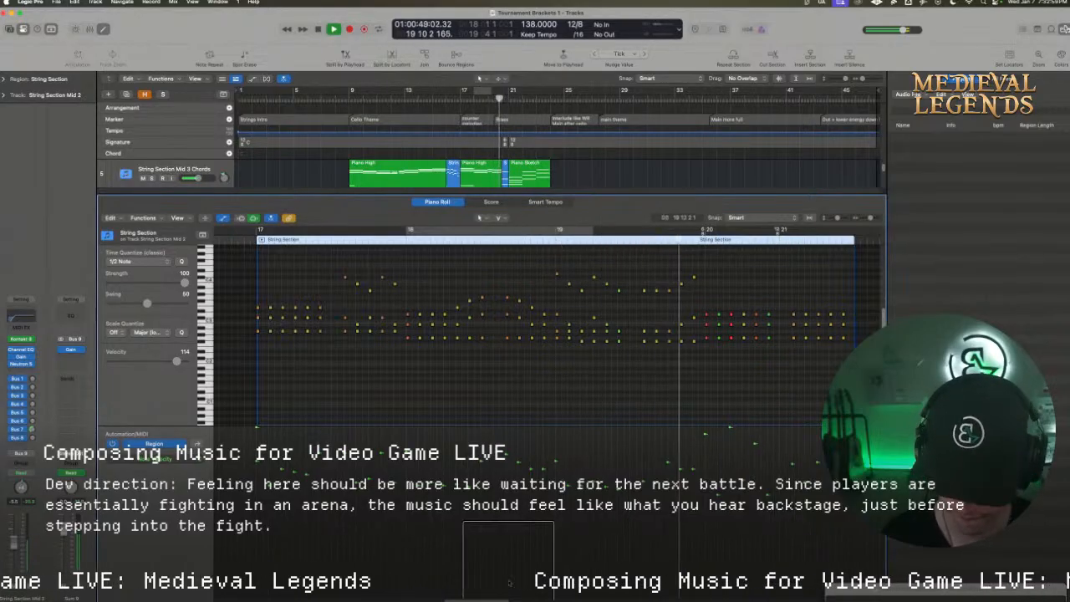
# Stop playback, delete the chords after the start of bar 21, and trim the String Section region's end to bar 21
pyautogui.hscroll(4, 496, 565)
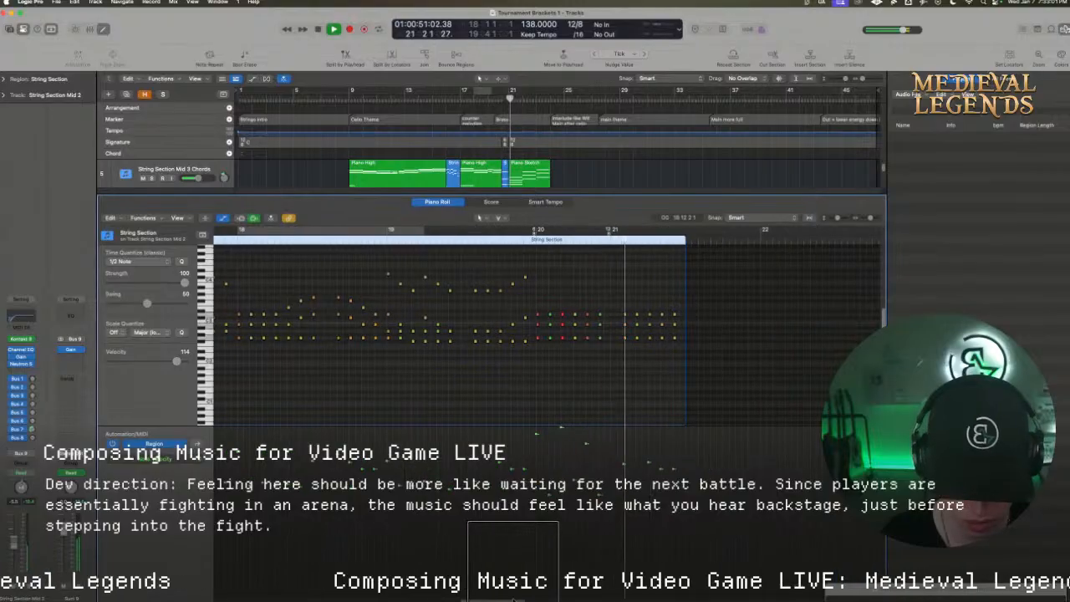
pyautogui.press('space')
pyautogui.moveTo(697, 366); pyautogui.dragTo(618, 303)
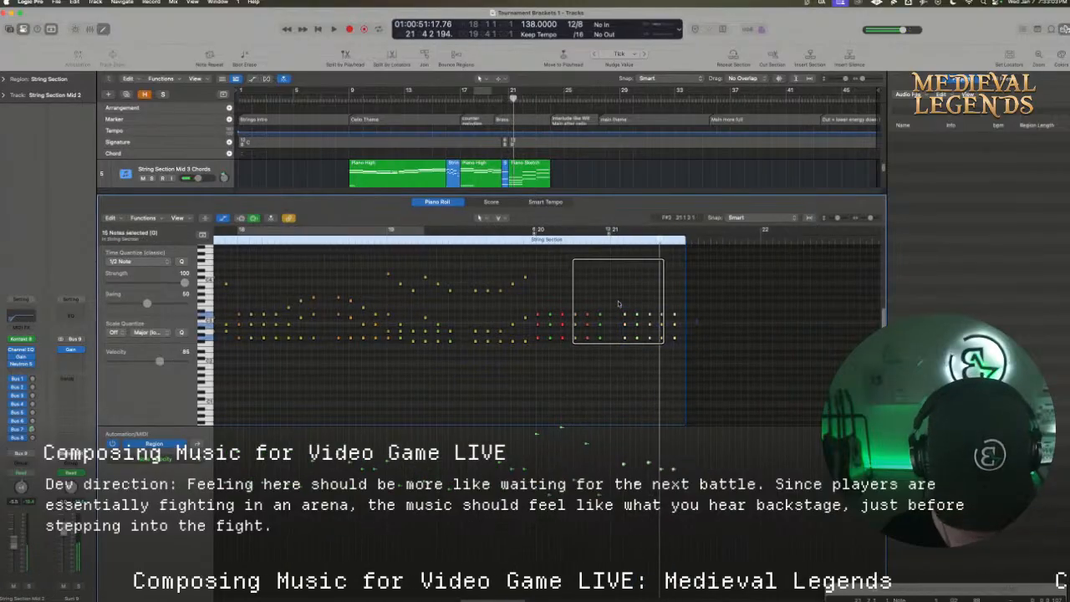
pyautogui.moveTo(685, 343); pyautogui.dragTo(614, 363)
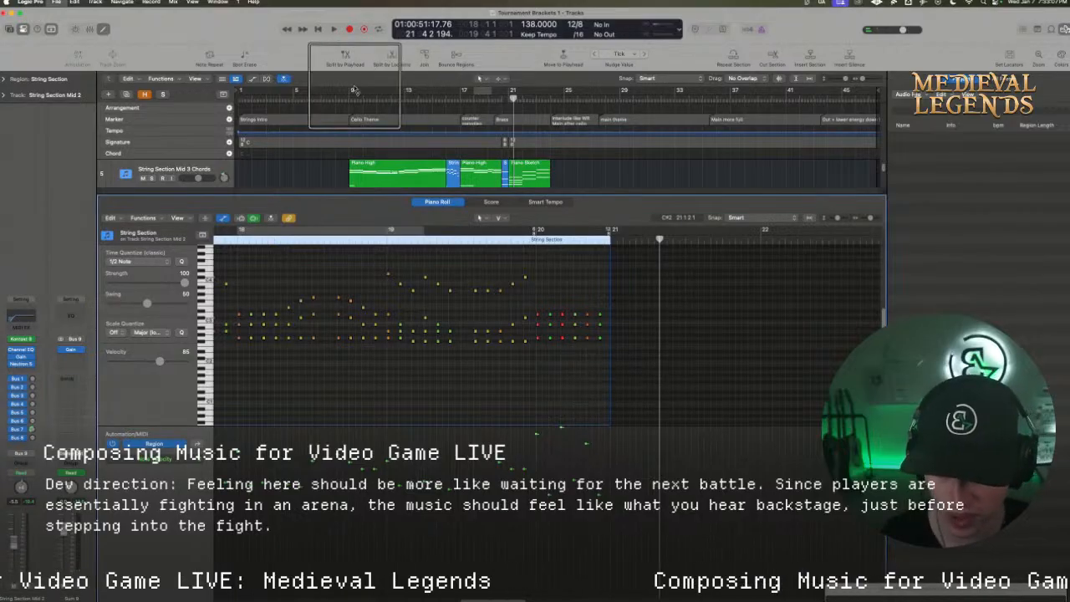
# Audition the arrangement with a cycle range from bar 9 to bar 24, and turn the cycle off
pyautogui.moveTo(351, 91); pyautogui.dragTo(551, 101)
pyautogui.press('space')
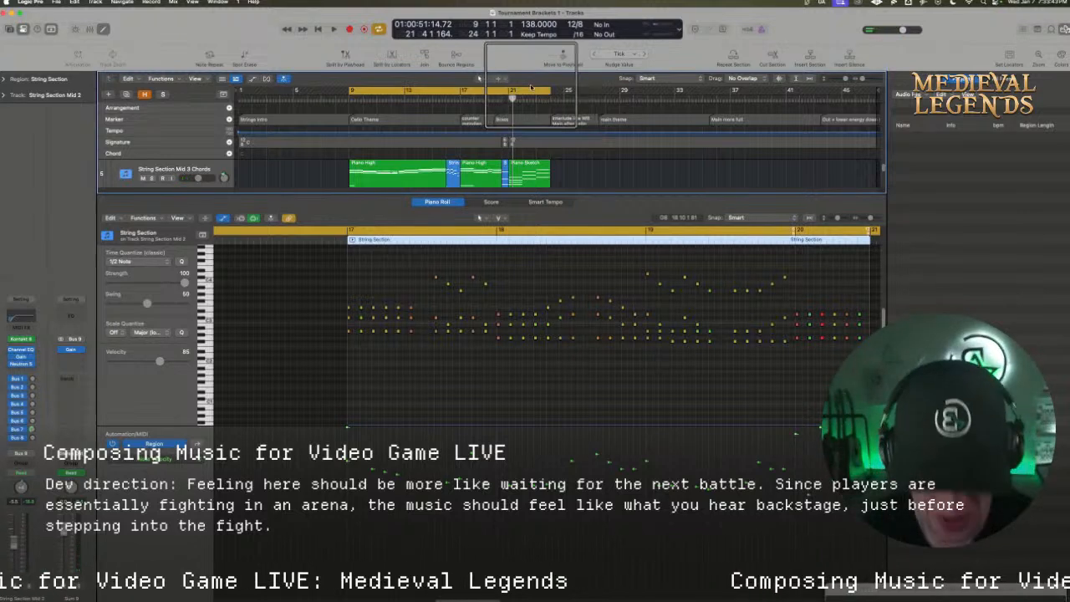
pyautogui.click(525, 92)
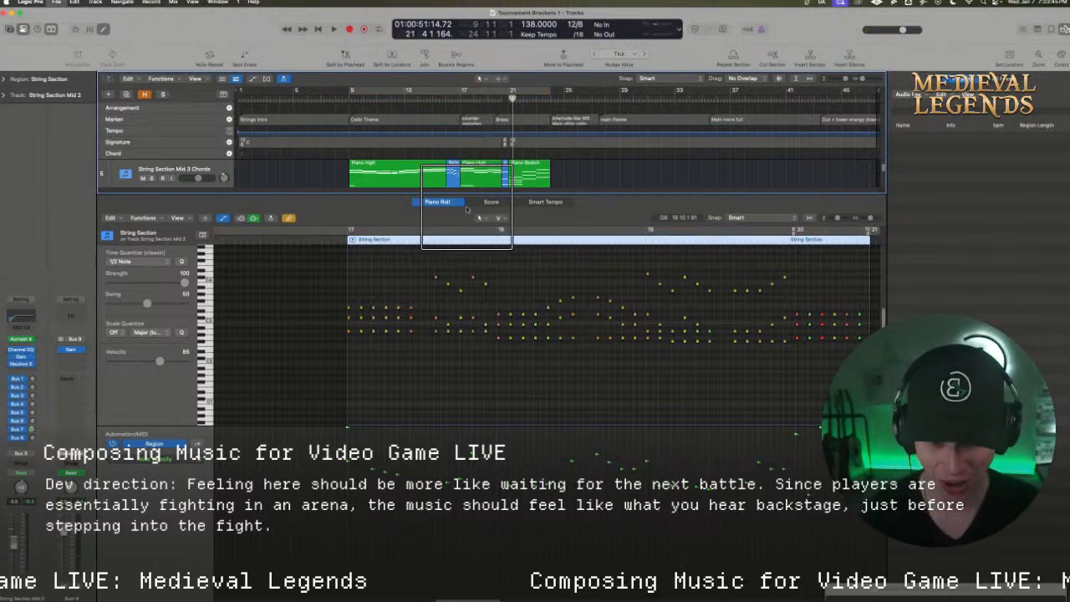
# Enlarge the track area to show the string and cello tracks, and audition with a cycle range from bar 17 to bar 25
pyautogui.moveTo(465, 201); pyautogui.dragTo(464, 335)
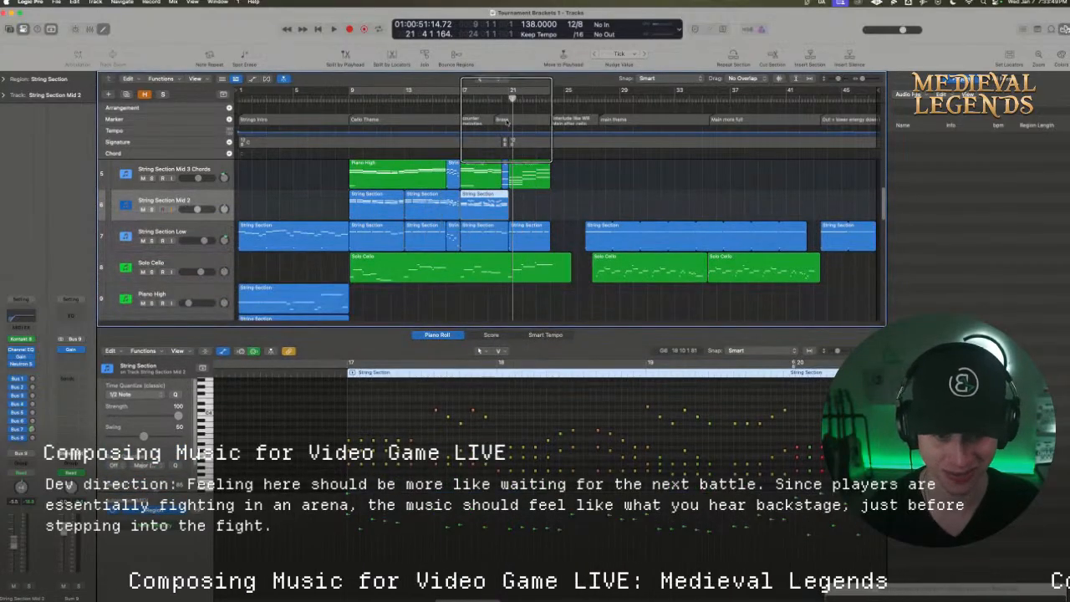
pyautogui.moveTo(512, 91); pyautogui.dragTo(458, 90)
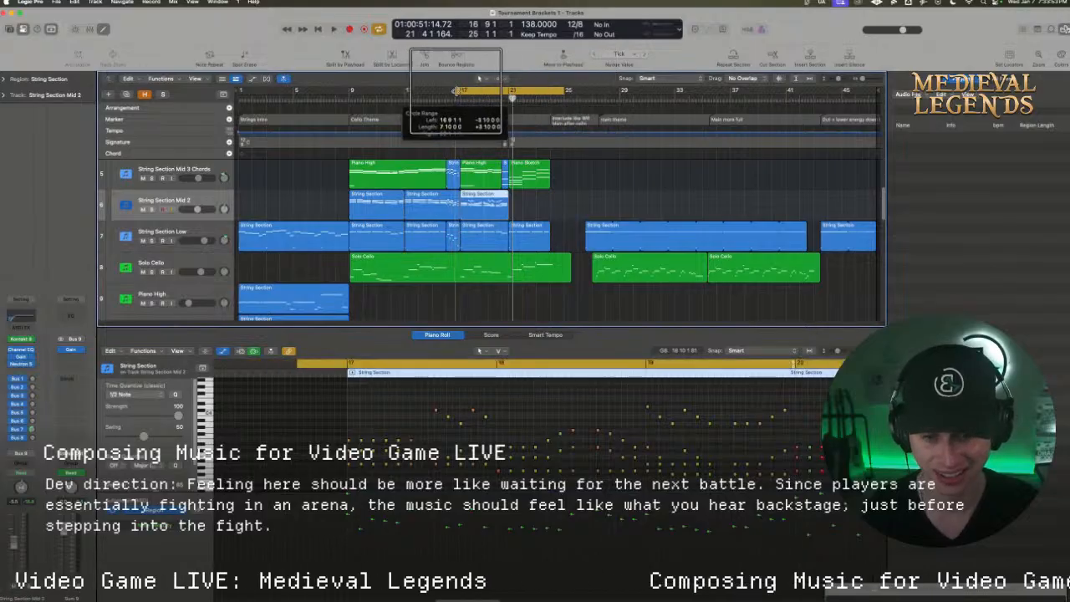
pyautogui.press('space')
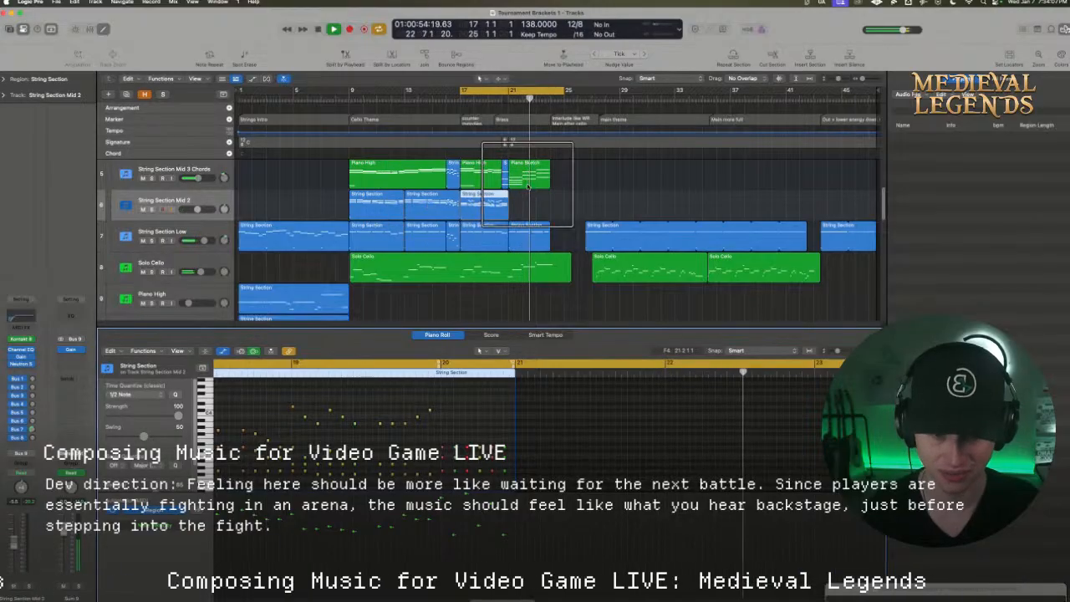
pyautogui.press('space')
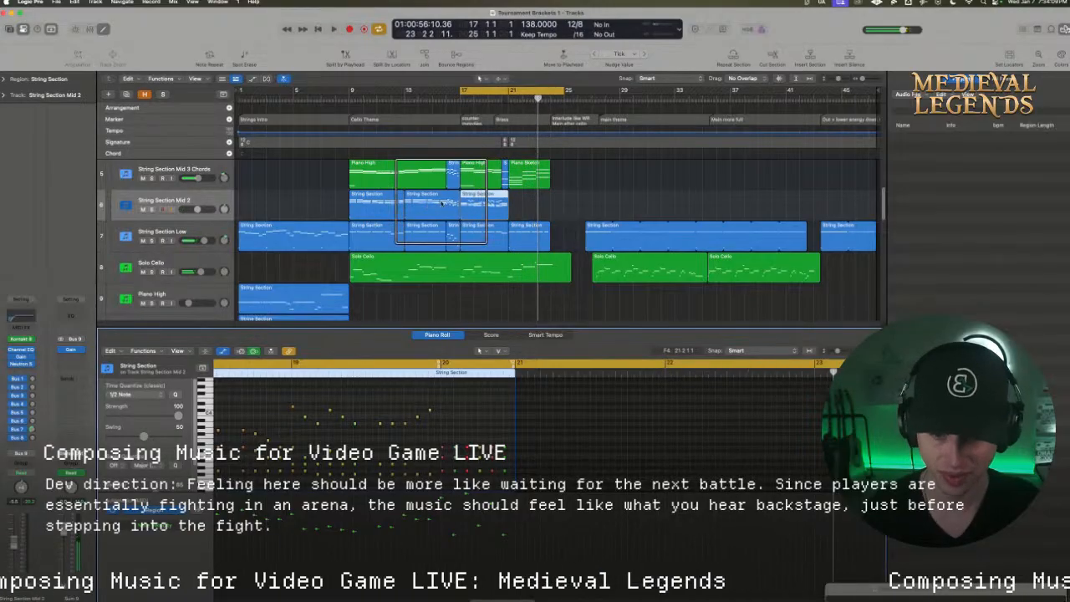
# Copy the bar 9 String Section region on the String Section Mid 2 track to bar 21 and move the cycle range's start there
pyautogui.rightClick(366, 200)
pyautogui.click(625, 195)
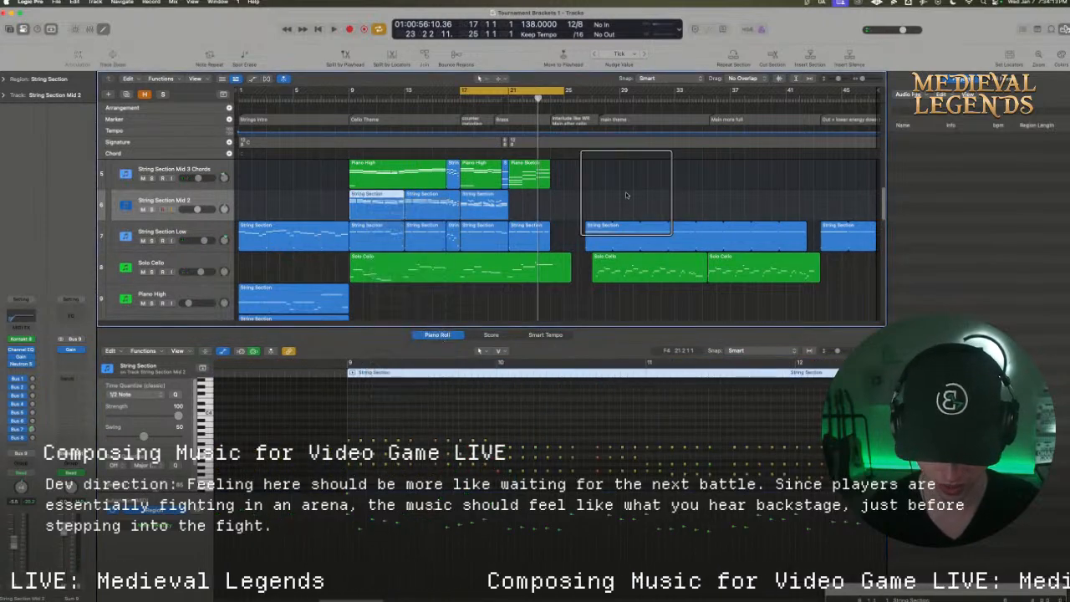
pyautogui.moveTo(626, 195); pyautogui.dragTo(529, 203)
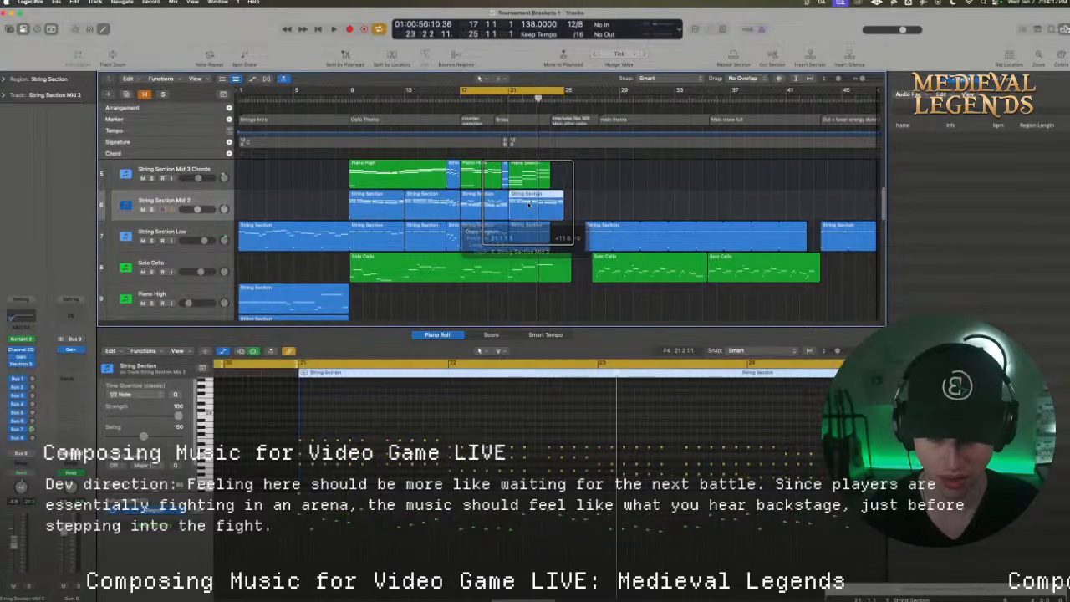
pyautogui.moveTo(518, 91); pyautogui.dragTo(566, 94)
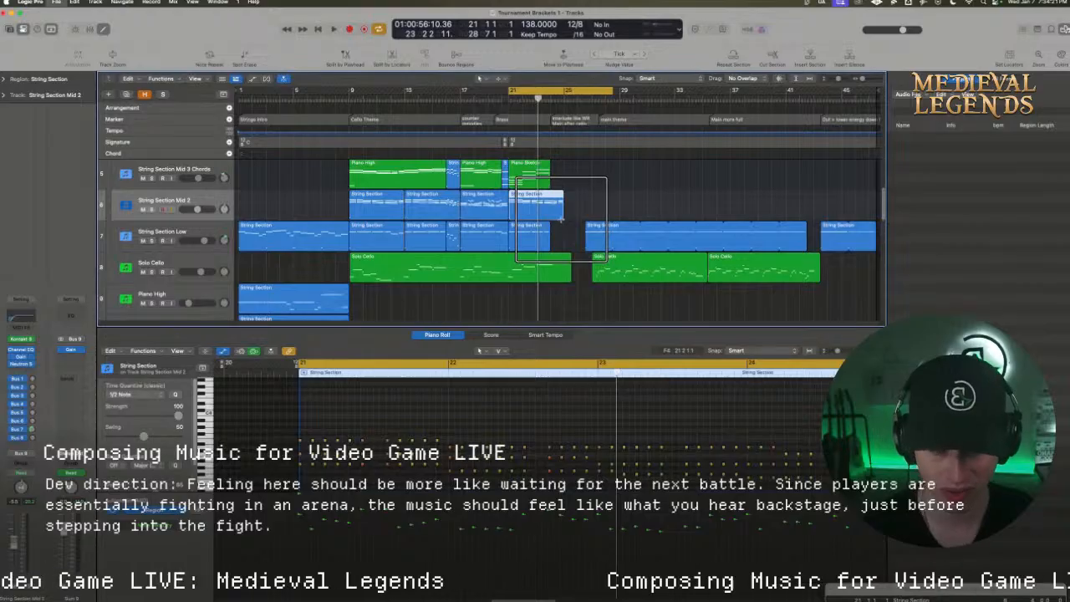
# Switch to Chrome to check the Wild Rift (Main Theme) reference video on YouTube, and minimize the browser to return to Logic Pro
pyautogui.moveTo(451, 587)
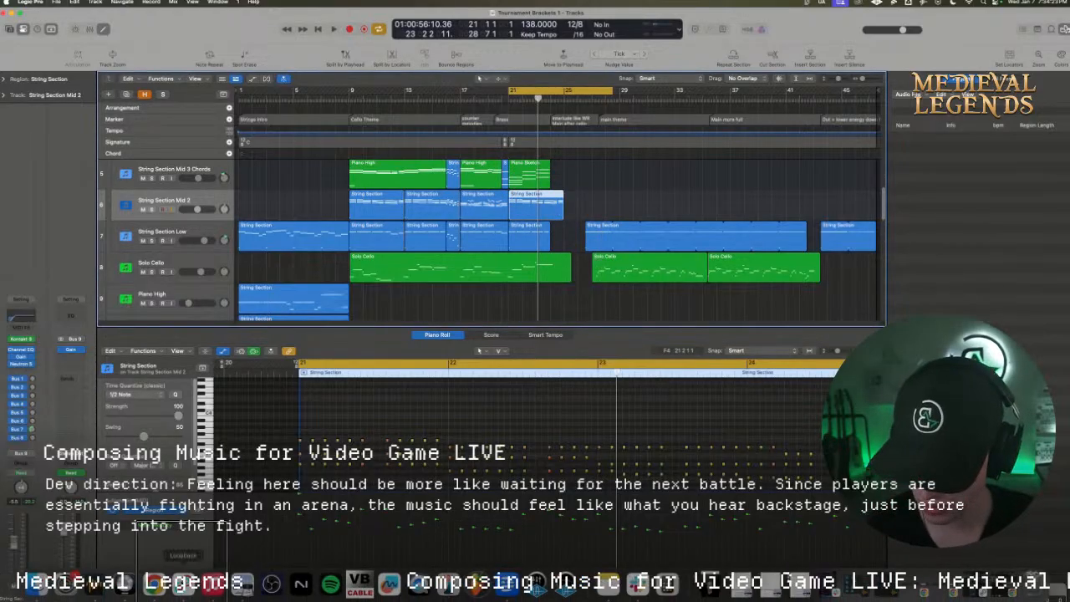
pyautogui.click(154, 585)
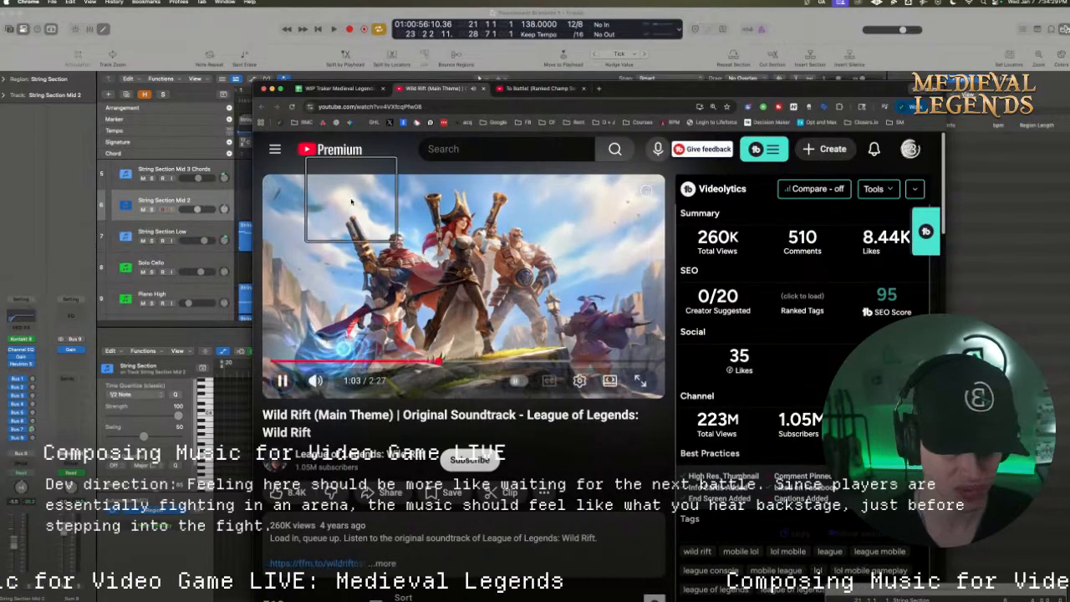
pyautogui.press('space')
pyautogui.click(272, 89)
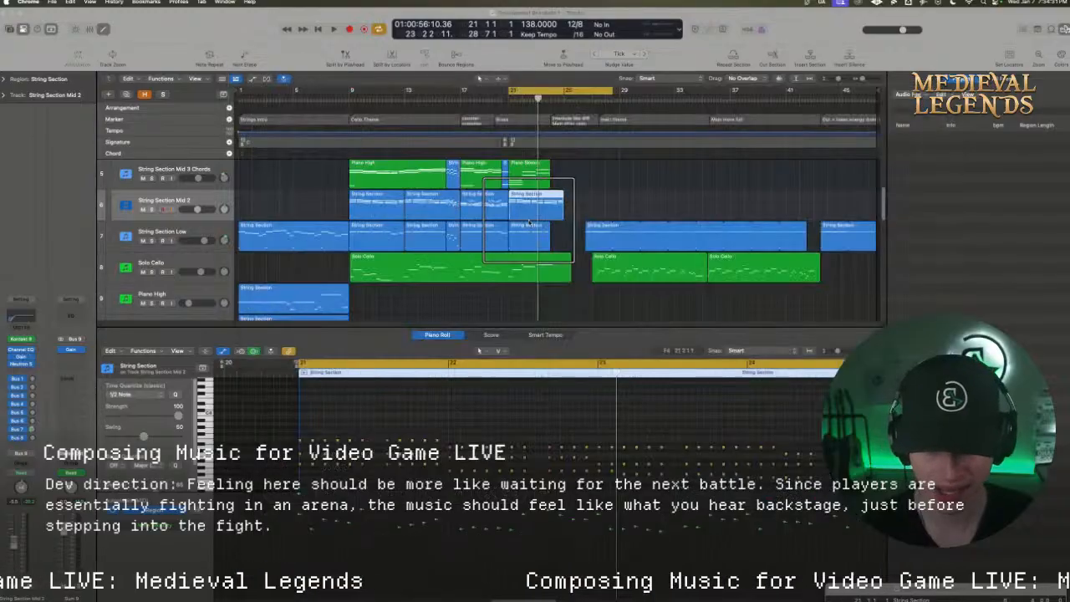
# Delete the bar 21 region on the String Section Mid 2 track, audition with the cycle starting at bar 17, and enlarge the track area
pyautogui.click(536, 214)
pyautogui.press('Delete')
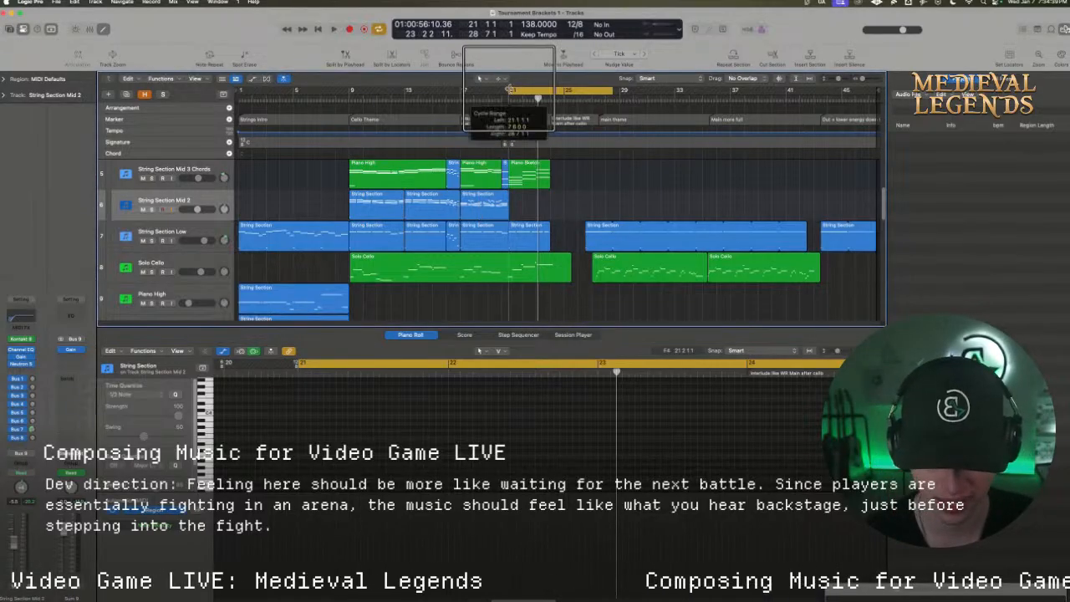
pyautogui.moveTo(509, 88); pyautogui.dragTo(461, 91)
pyautogui.press('space')
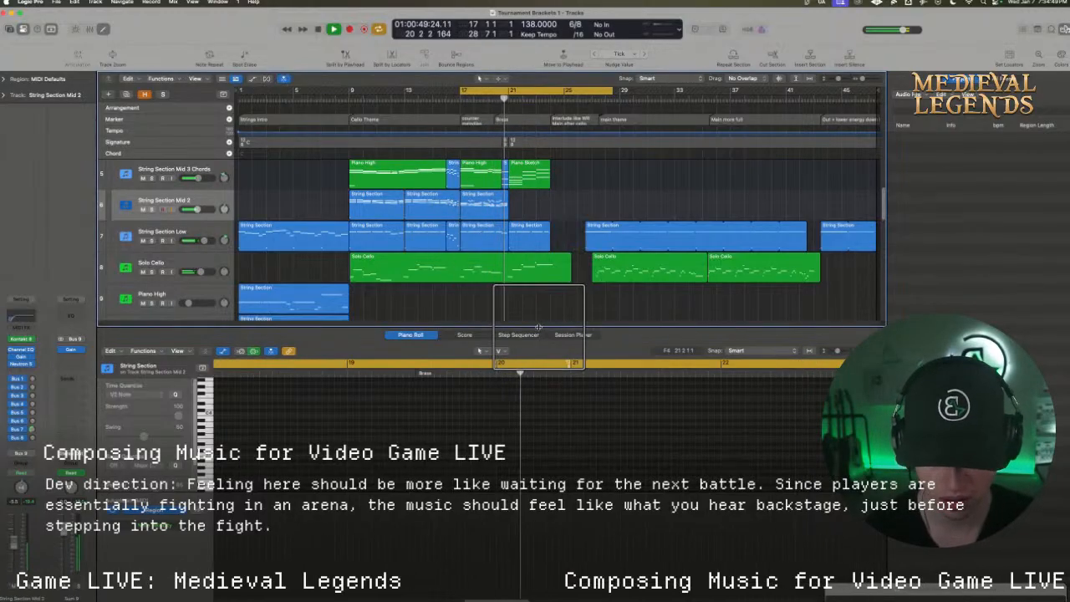
pyautogui.moveTo(539, 327); pyautogui.dragTo(539, 365)
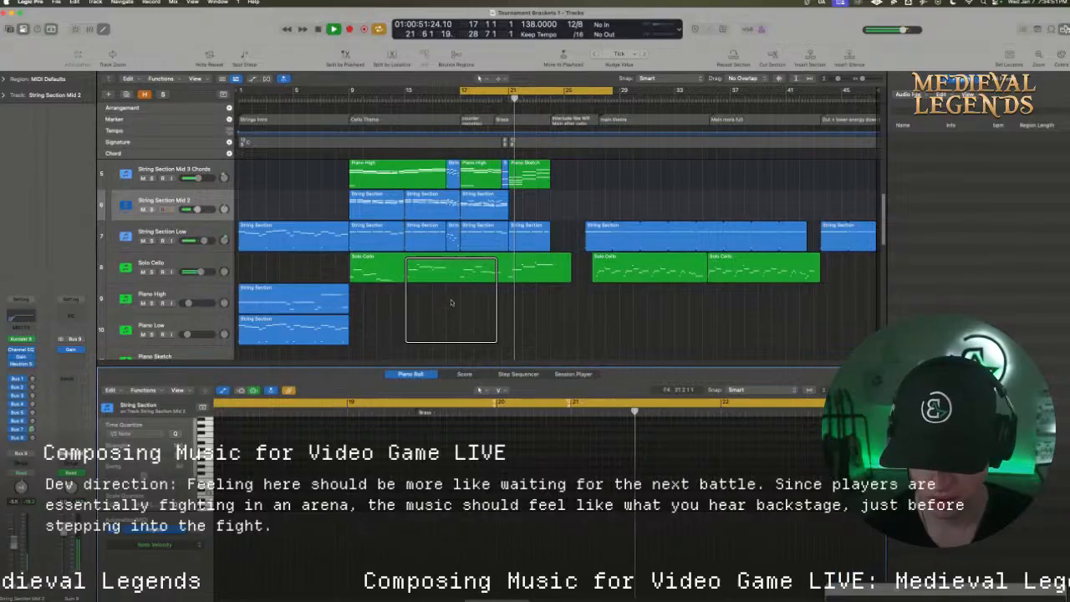
pyautogui.scroll(-2, 451, 302)
pyautogui.press('space')
# Rename the Brass Section track as Brass Section low
pyautogui.scroll(-2, 370, 295)
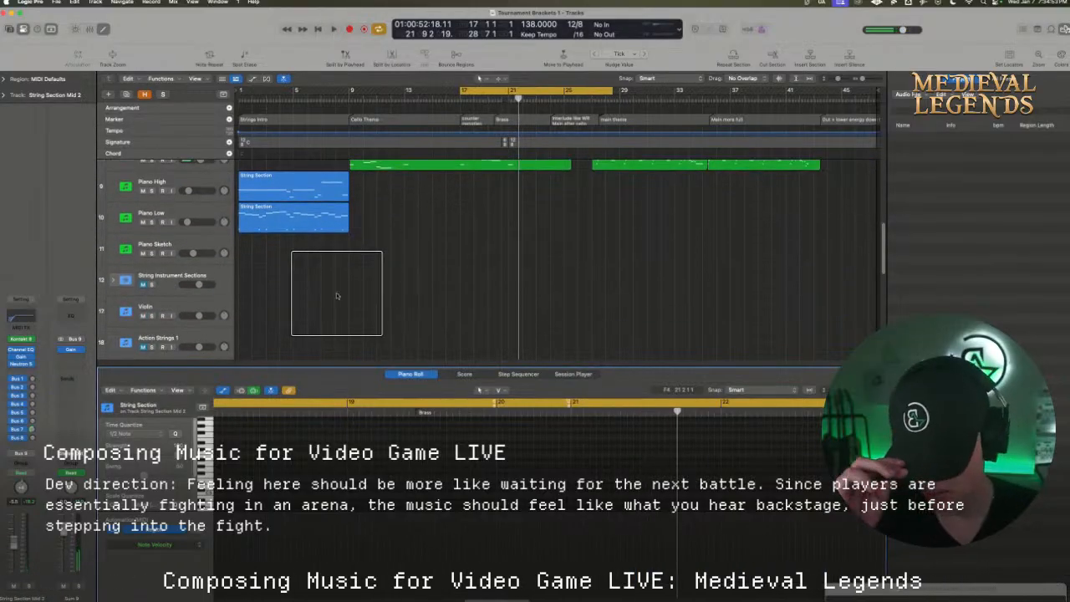
pyautogui.scroll(-3, 292, 309)
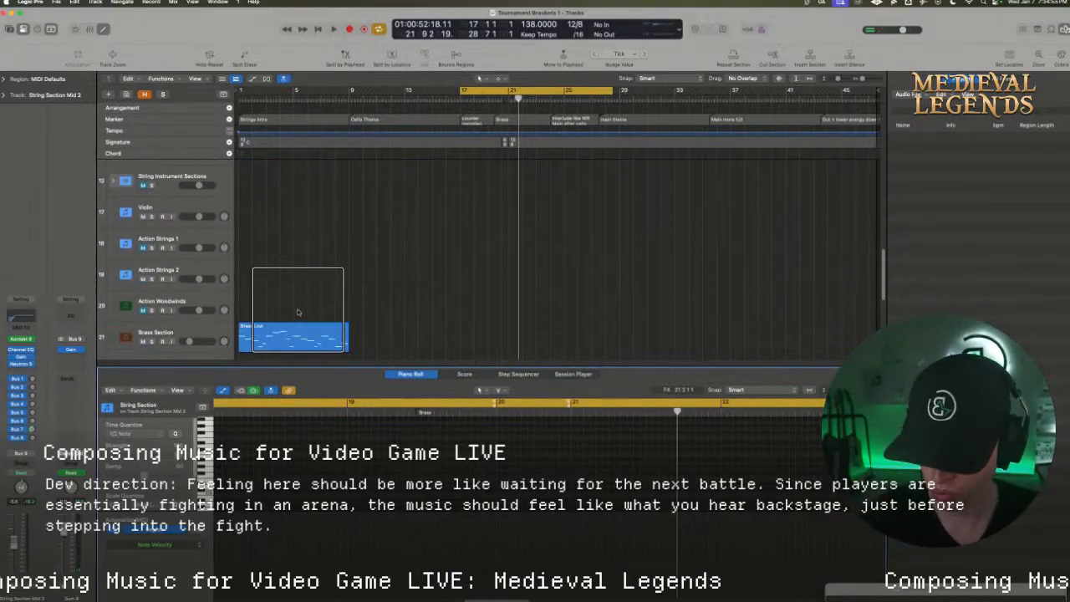
pyautogui.scroll(-1, 297, 312)
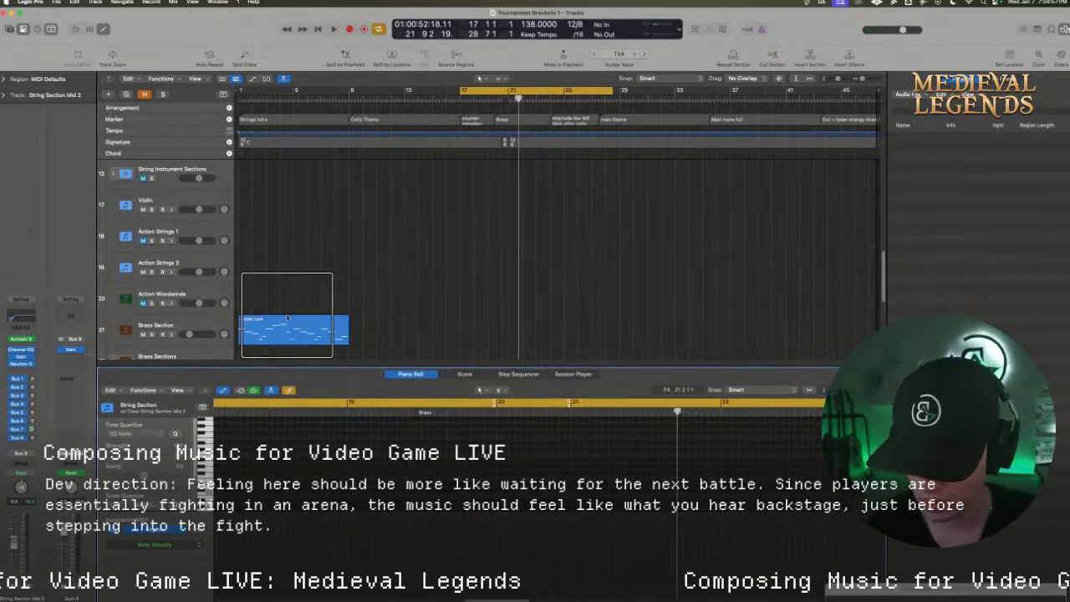
pyautogui.scroll(-3, 293, 313)
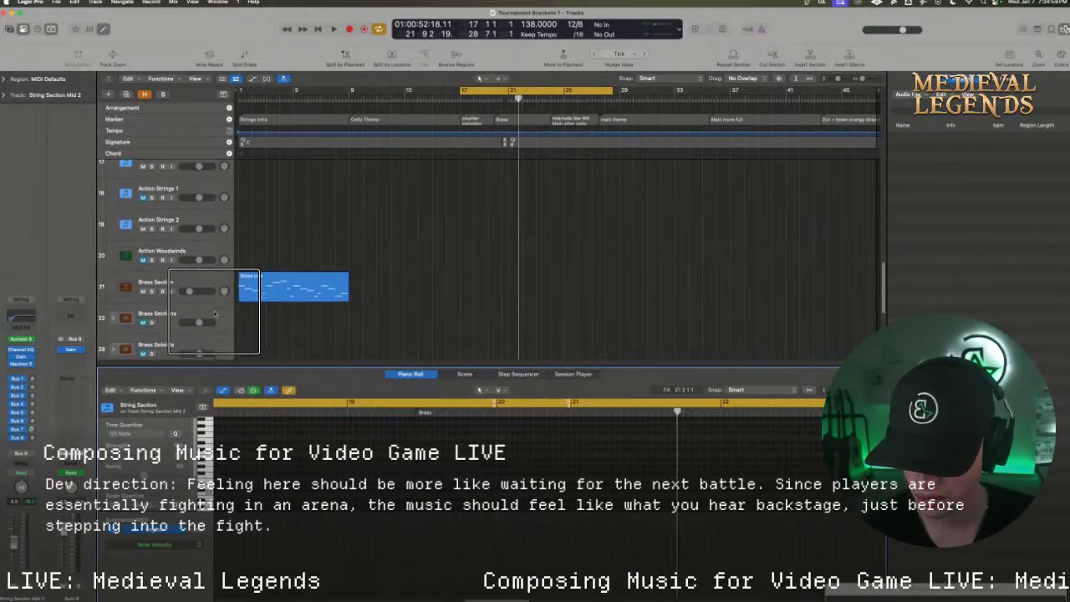
pyautogui.click(195, 281)
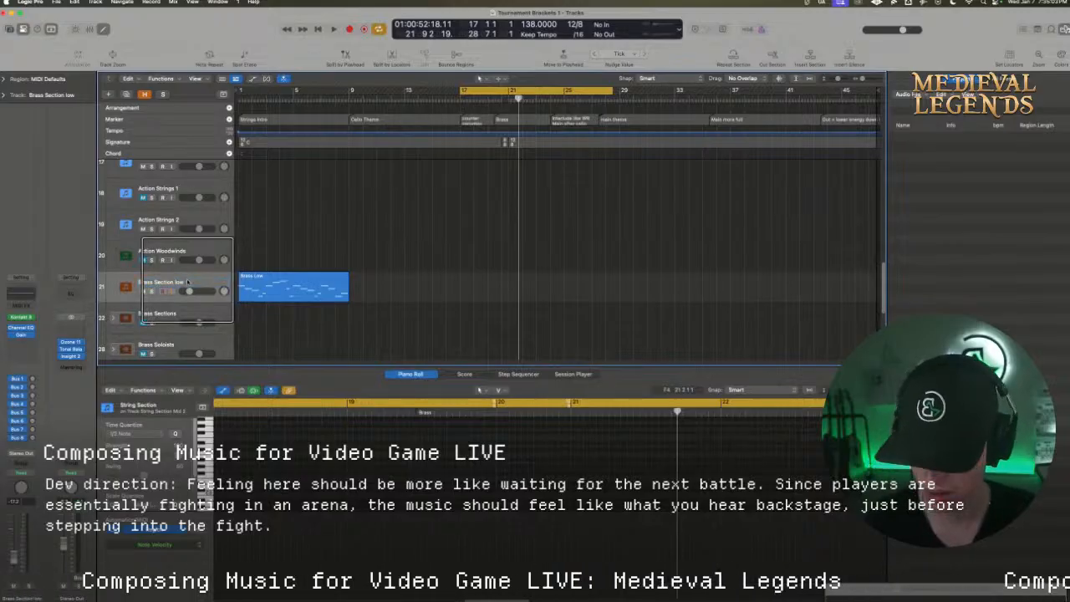
# Duplicate the Brass Section low track, name the new track Brass Section mid, and place it above the original
pyautogui.press('super+d')
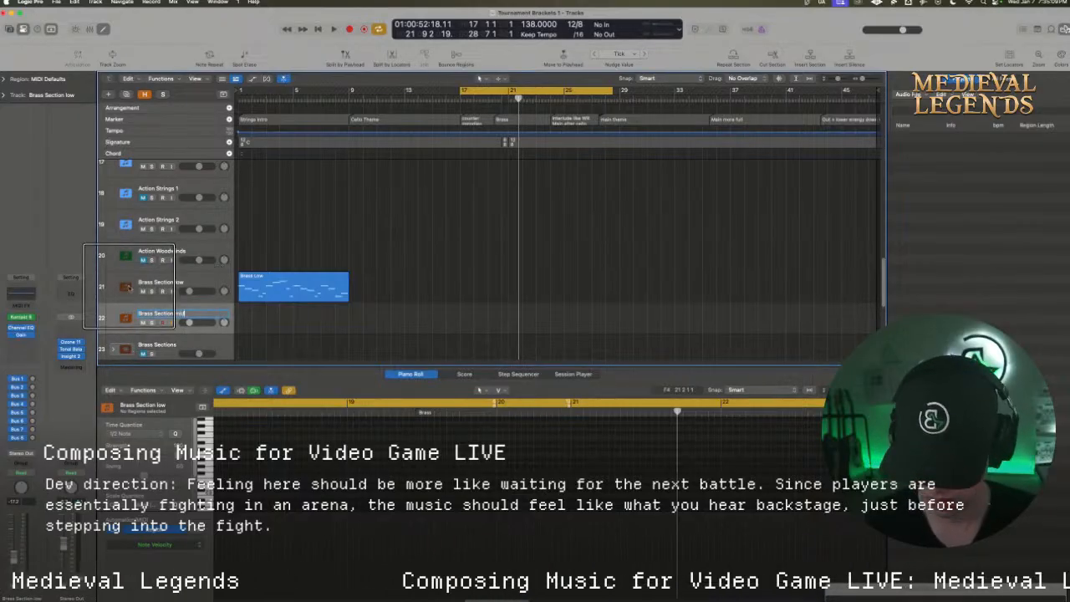
pyautogui.press('Return')
pyautogui.moveTo(175, 314); pyautogui.dragTo(175, 282)
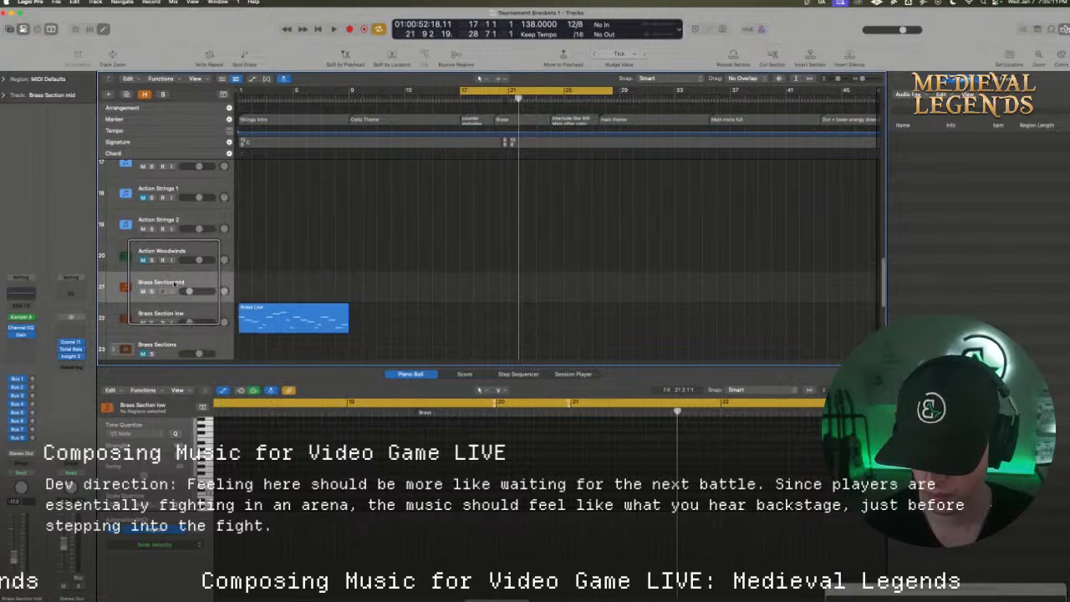
# Audition the string and cello tracks while shifting the cycle range to about bar 19 through bar 30
pyautogui.scroll(12, 281, 288)
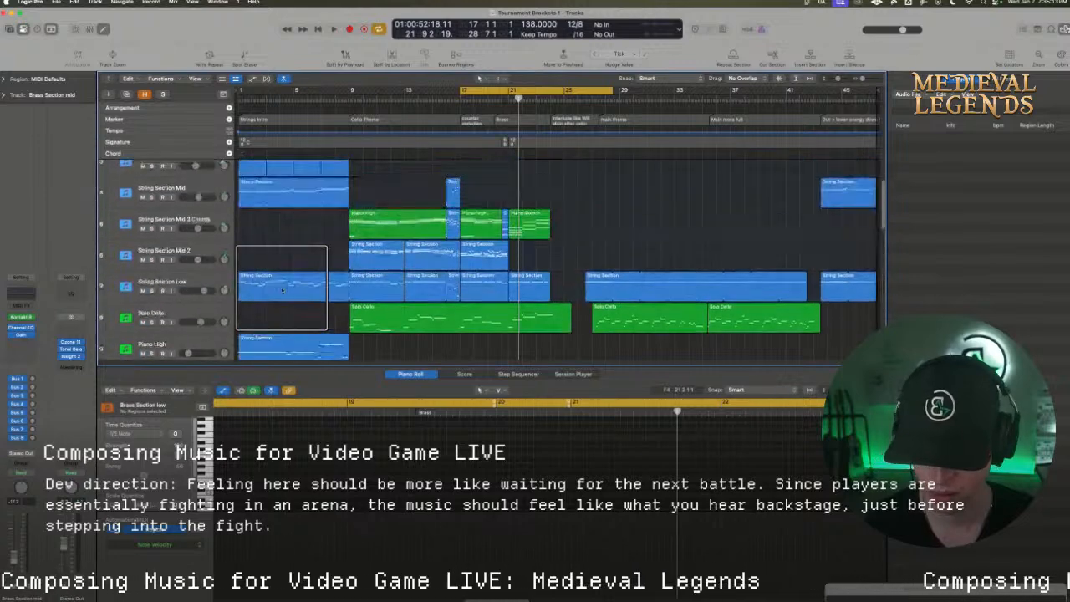
pyautogui.press('space')
pyautogui.moveTo(507, 92); pyautogui.dragTo(535, 92)
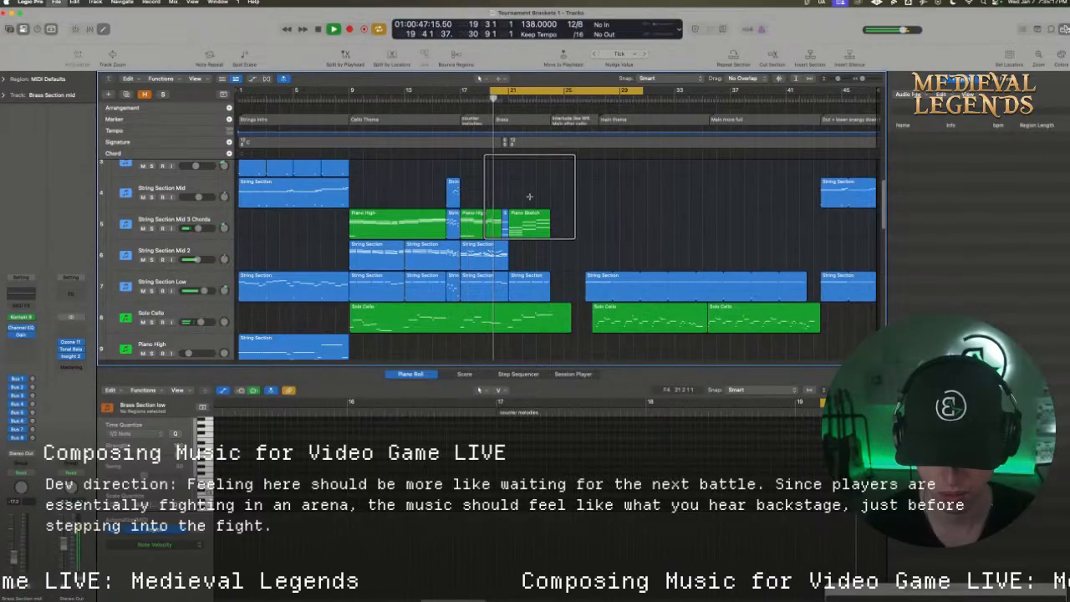
pyautogui.scroll(-5, 533, 213)
pyautogui.scroll(2, 538, 229)
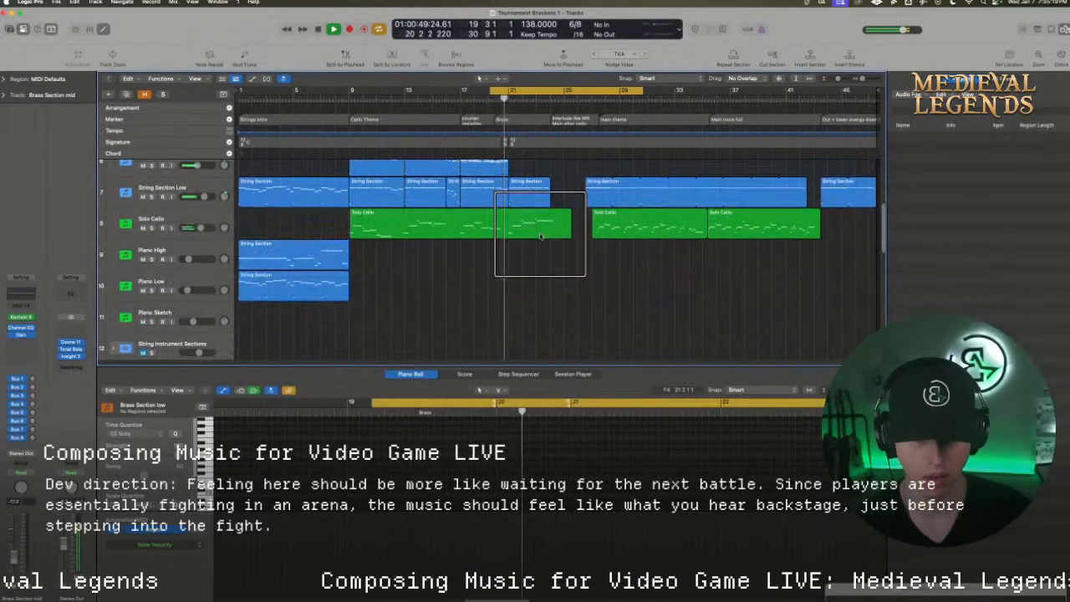
pyautogui.scroll(1, 539, 236)
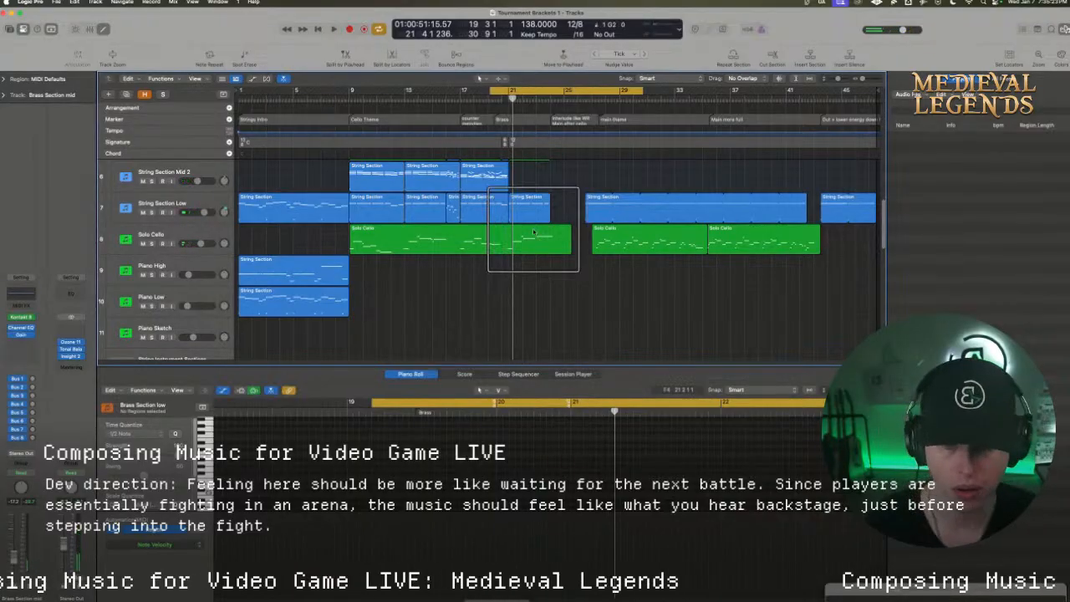
# Examine the chord notes of the Piano Sketch region at bar 21 on the String Section Mid 3 Chords track
pyautogui.scroll(2, 530, 230)
pyautogui.click(515, 201)
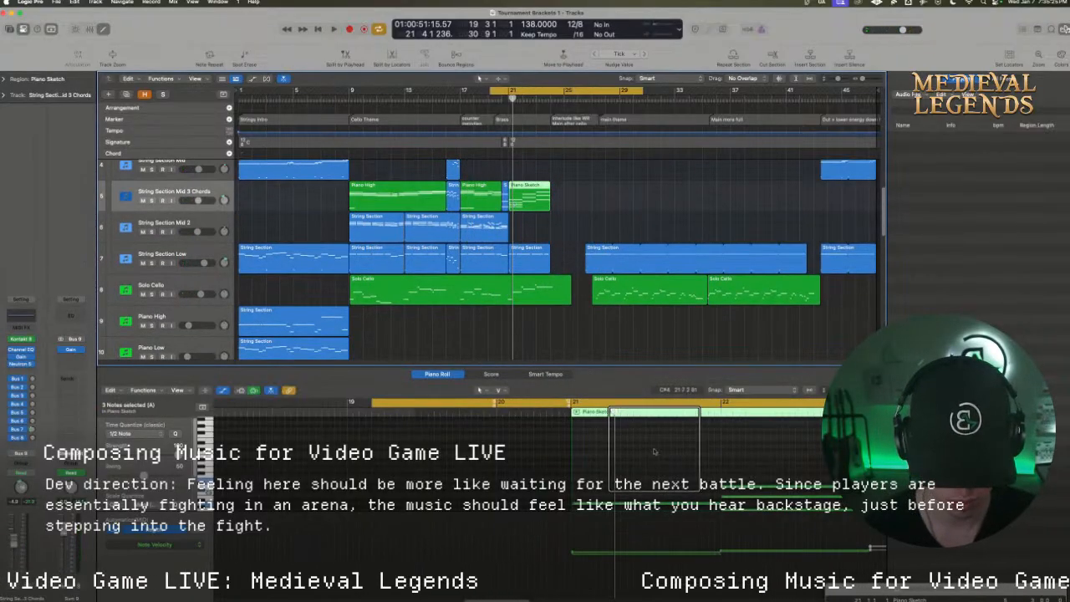
pyautogui.scroll(-2, 648, 458)
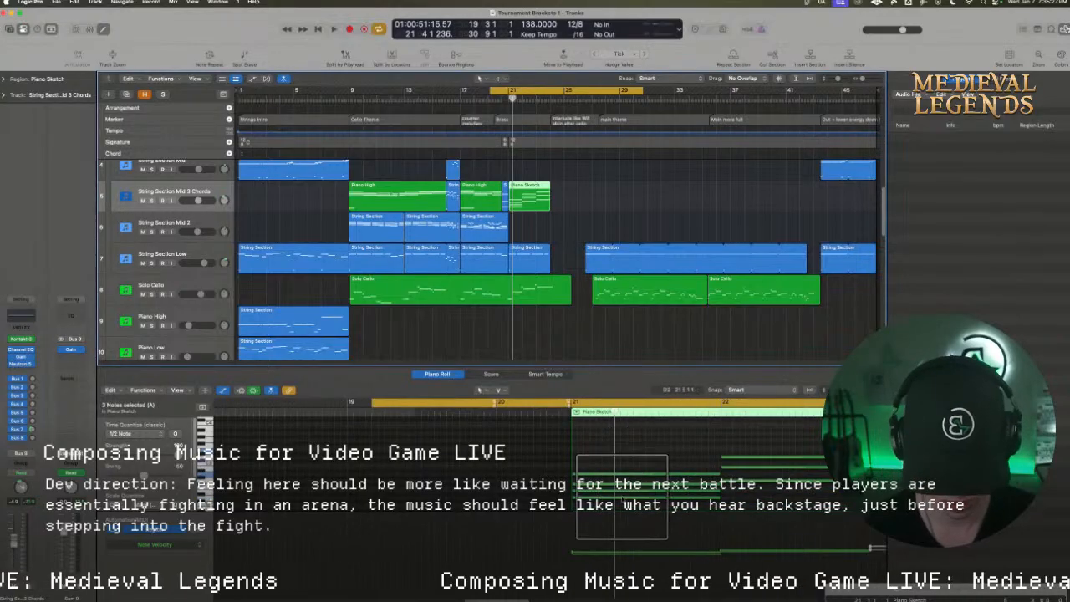
pyautogui.click(622, 497)
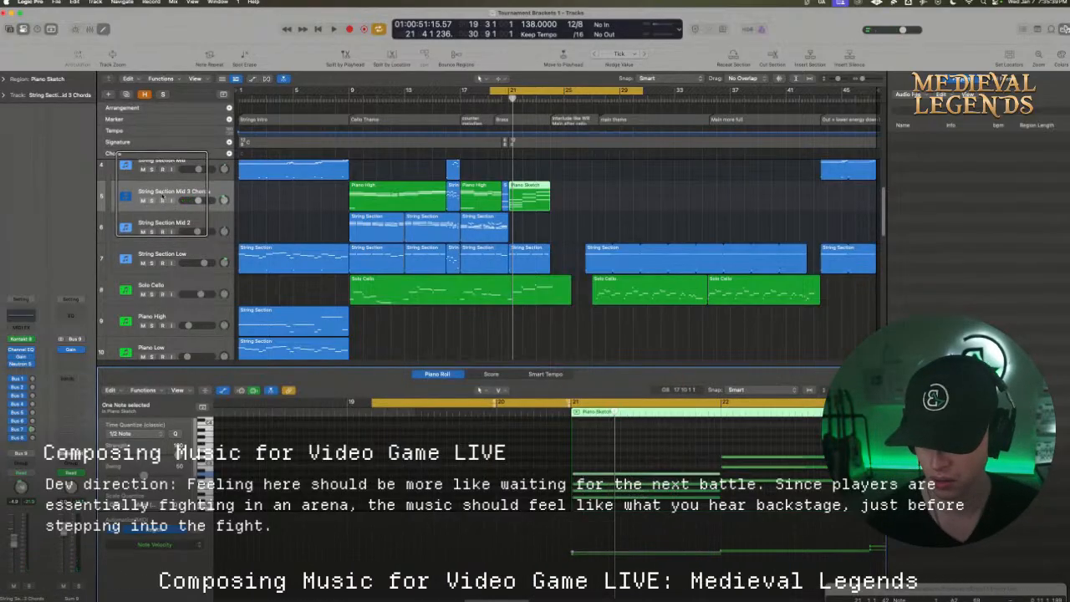
# Select the Brass Section mid track, open its Kontakt instrument, and raise the track volume to about -4.5 dB
pyautogui.click(165, 214)
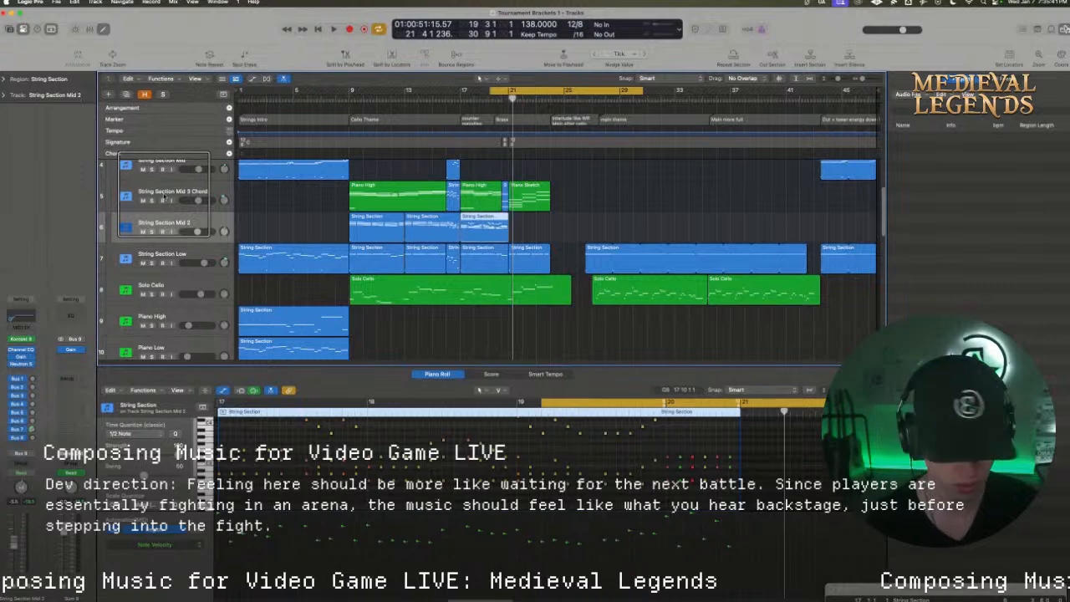
pyautogui.scroll(-4, 164, 201)
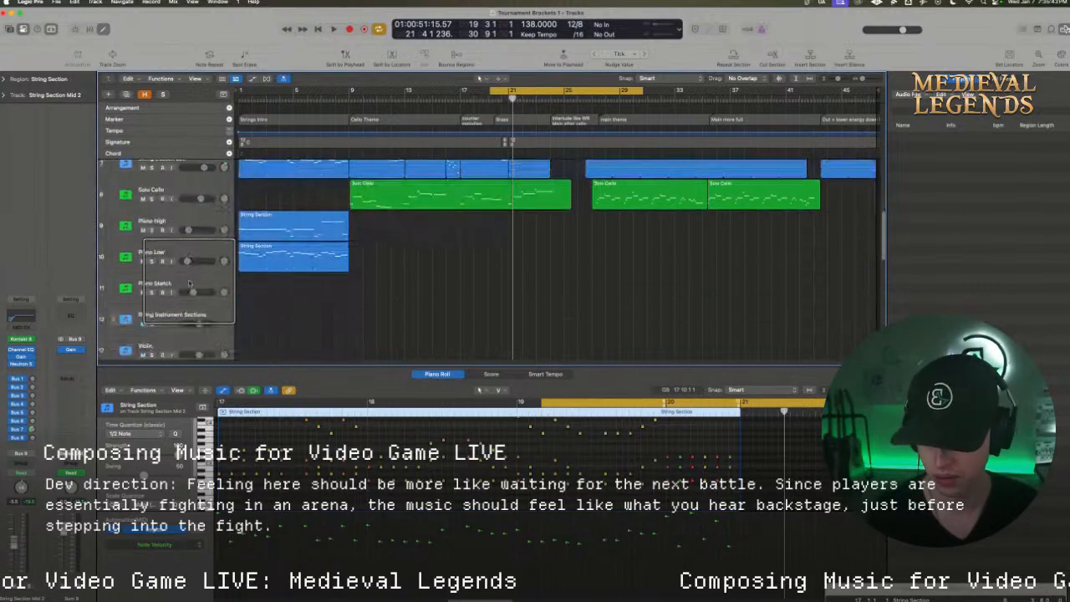
pyautogui.scroll(-3, 178, 309)
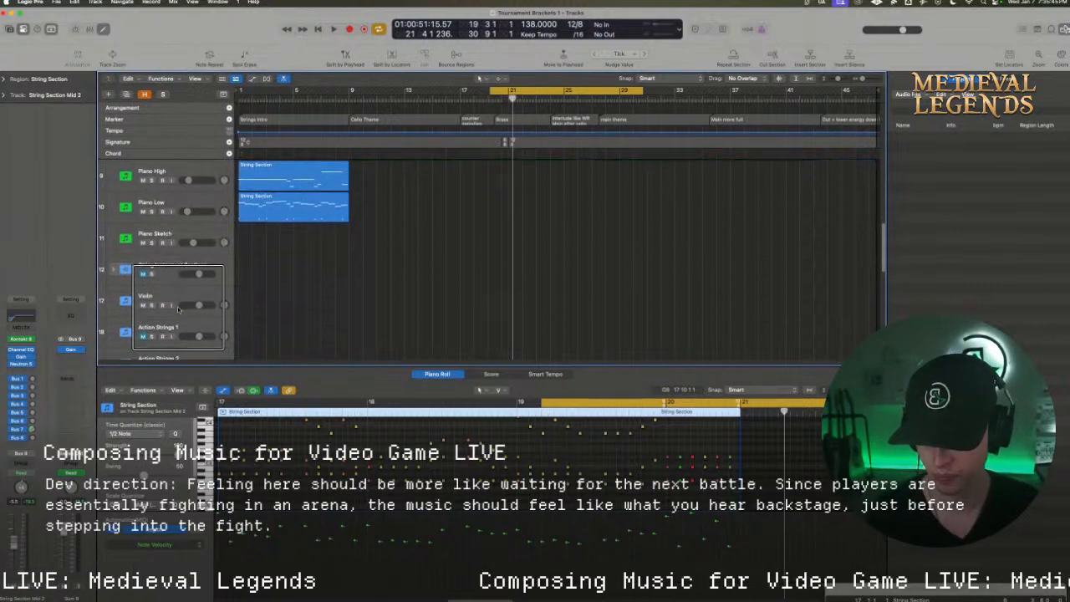
pyautogui.scroll(-1, 178, 318)
pyautogui.click(179, 332)
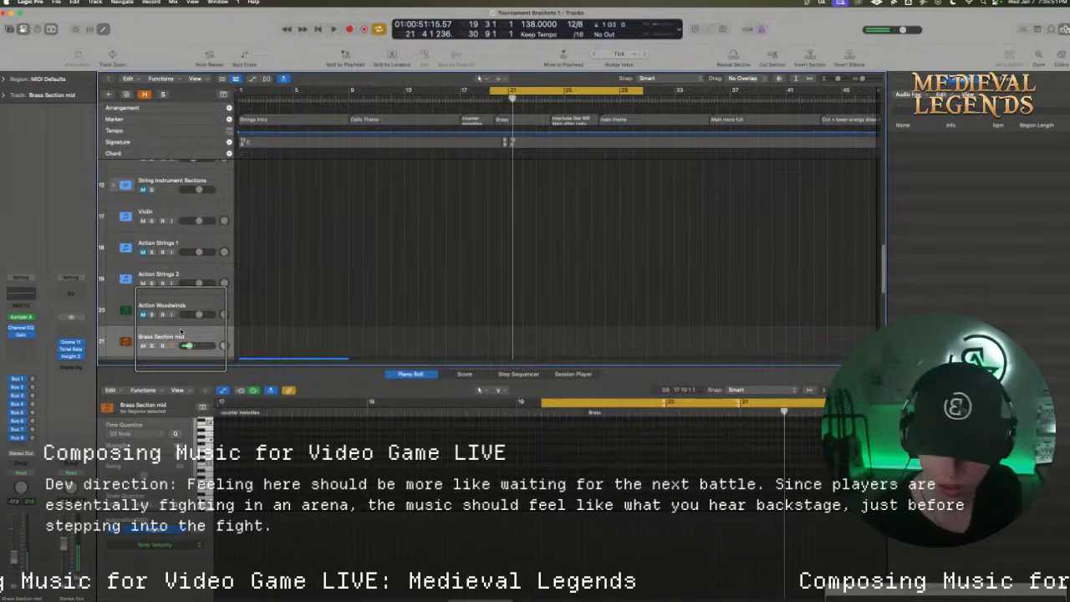
pyautogui.click(21, 317)
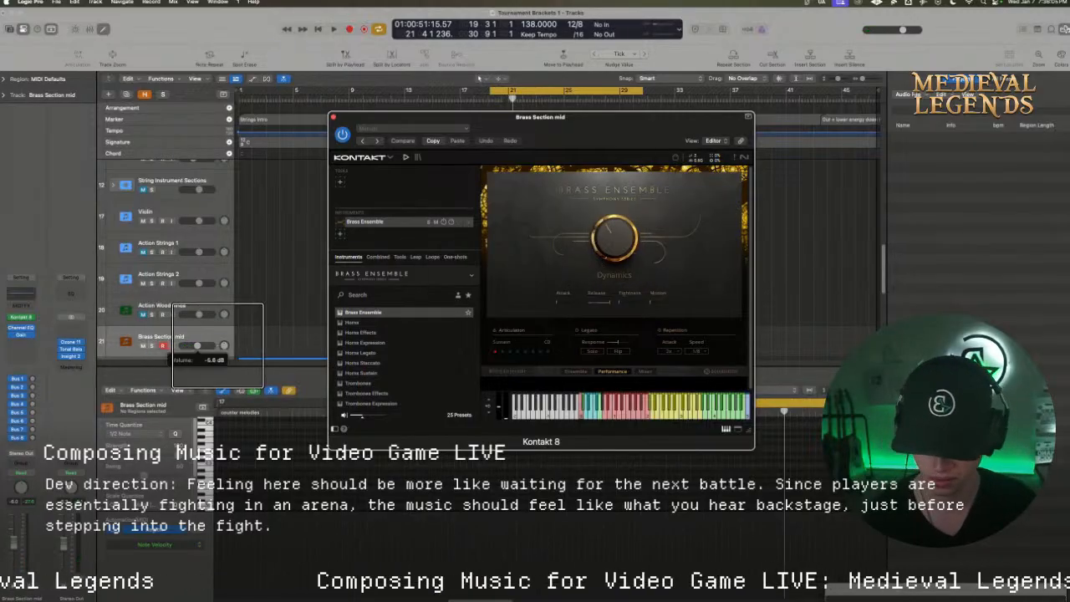
pyautogui.moveTo(198, 346); pyautogui.dragTo(201, 345)
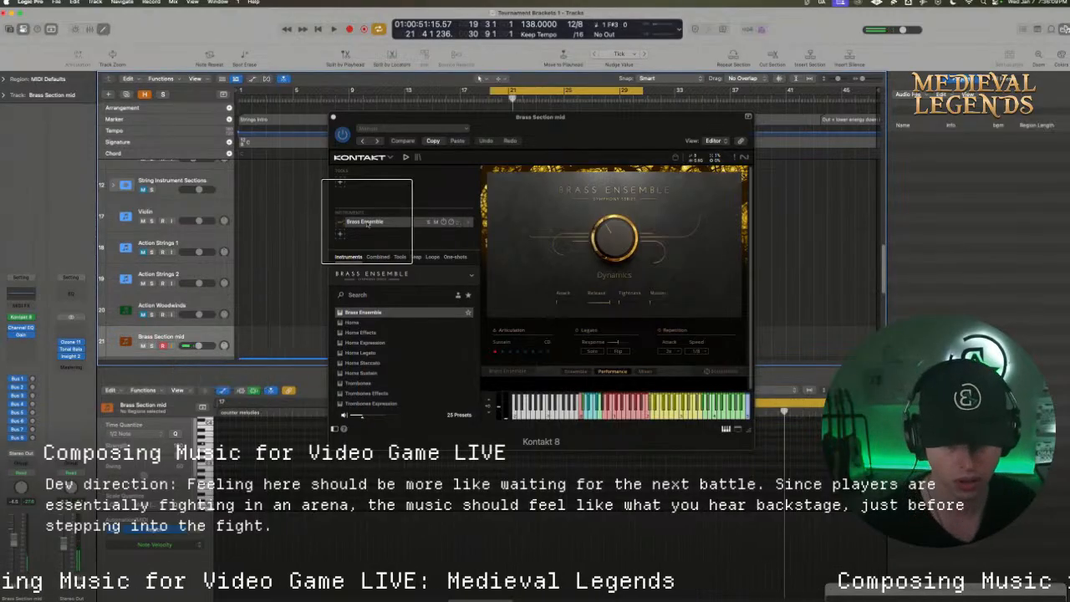
# Adjust the Brass Ensemble's Dynamics knob, check its Mixer page, and close the instrument window
pyautogui.click(615, 238)
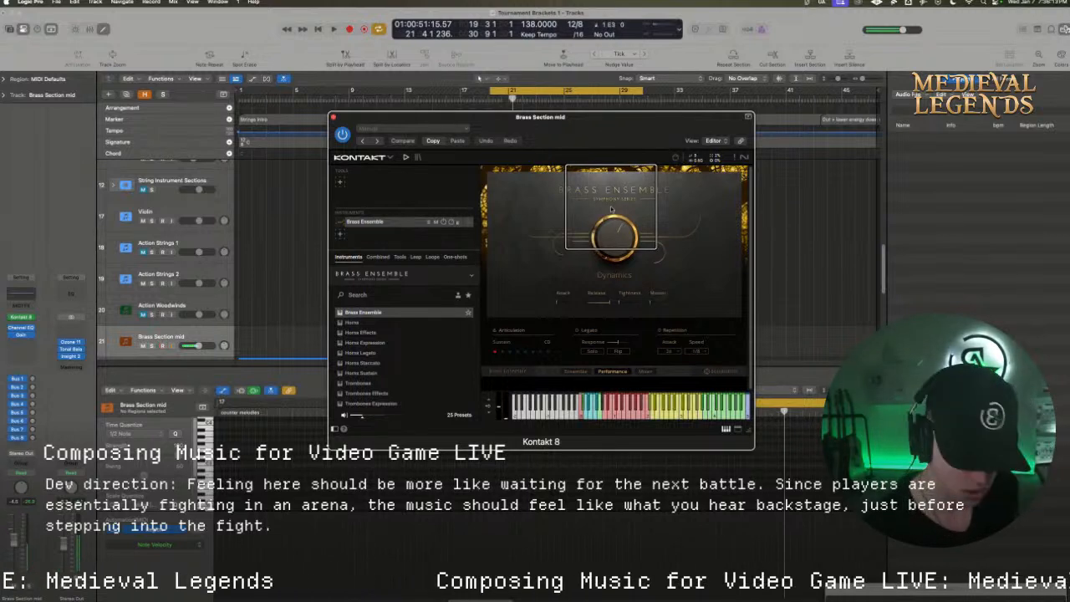
pyautogui.moveTo(612, 234); pyautogui.dragTo(611, 247)
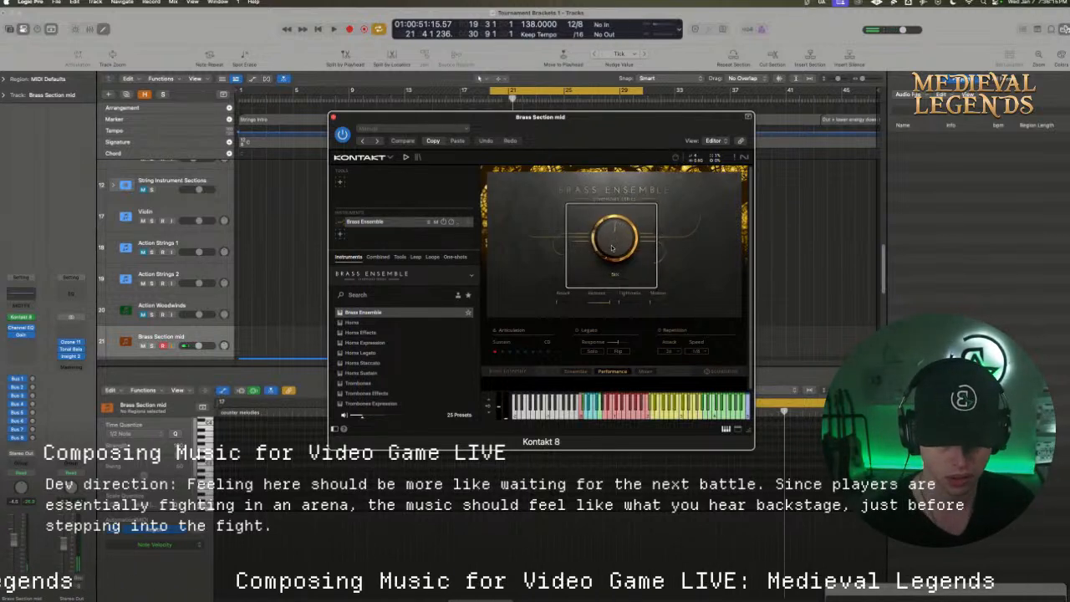
pyautogui.click(644, 371)
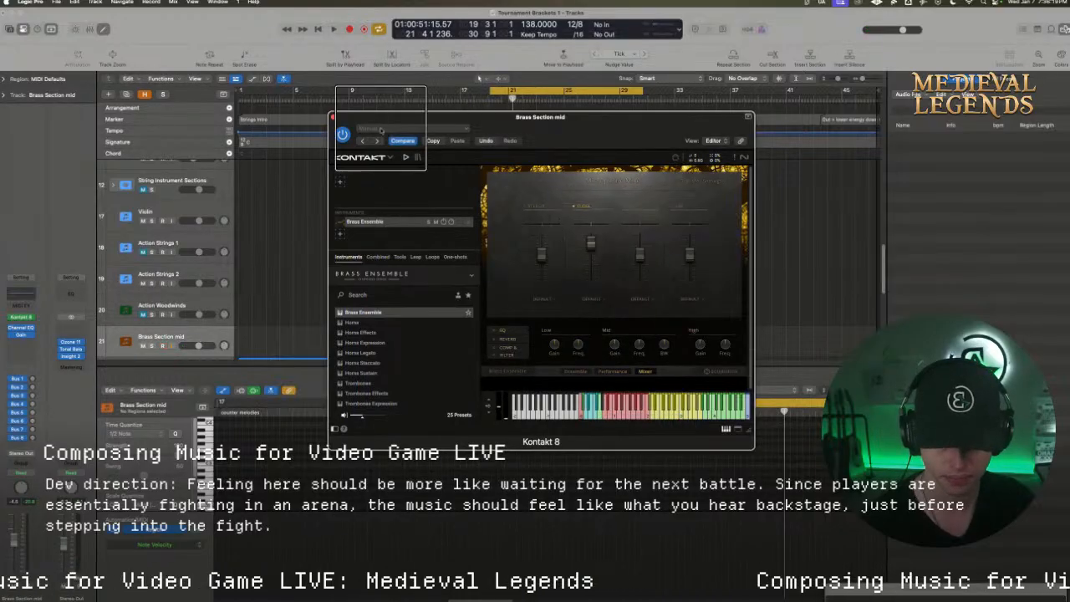
pyautogui.click(333, 117)
pyautogui.press('super+space')
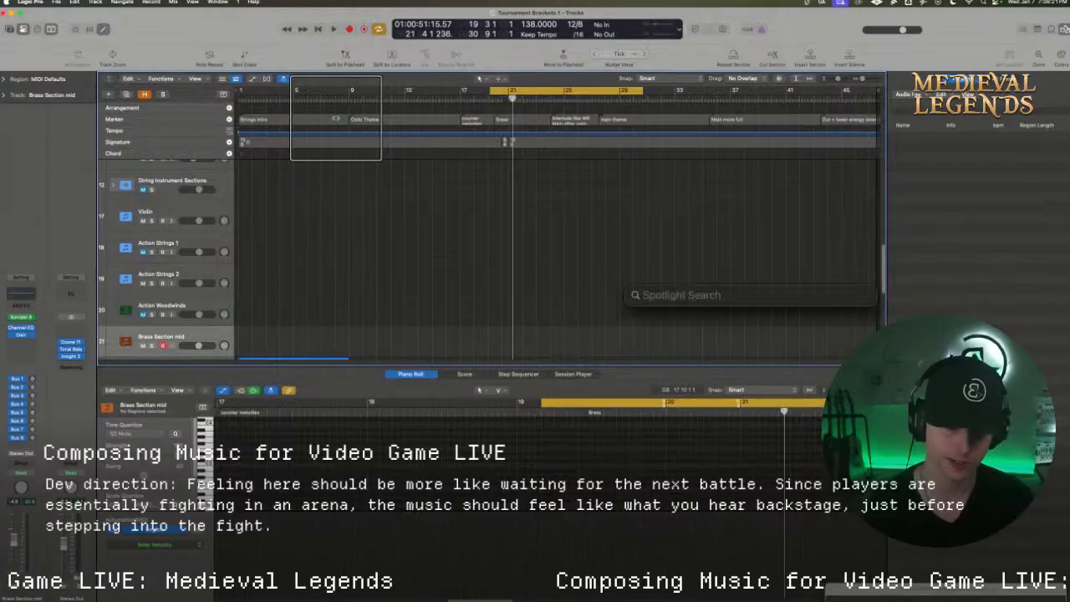
pyautogui.press('Escape')
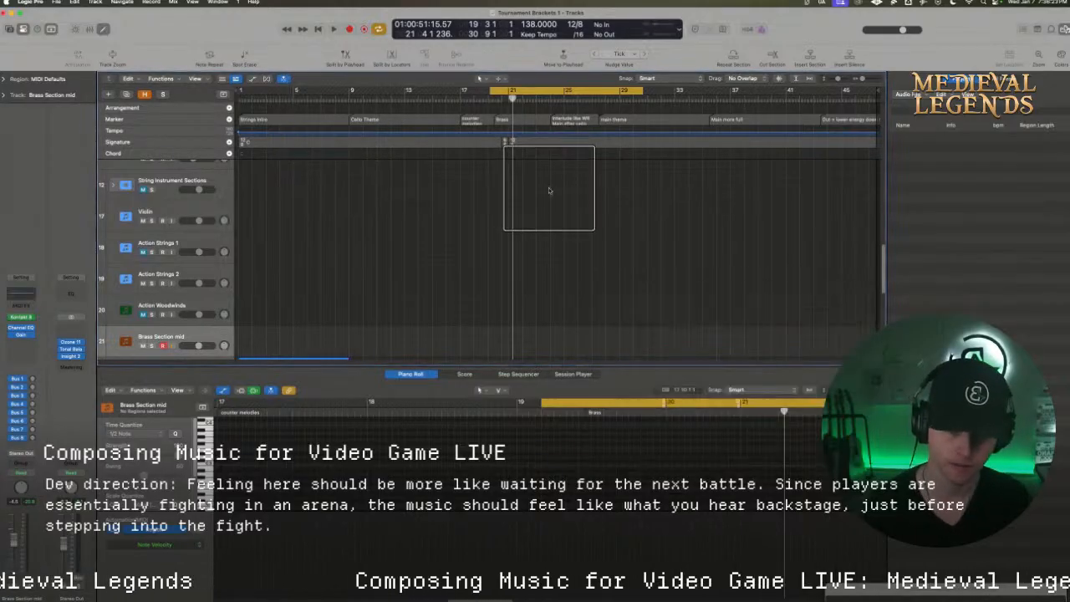
# Record a brass melody from bar 21 to bar 24 on the Brass Section mid track and transpose its notes up an octave
pyautogui.press('space')
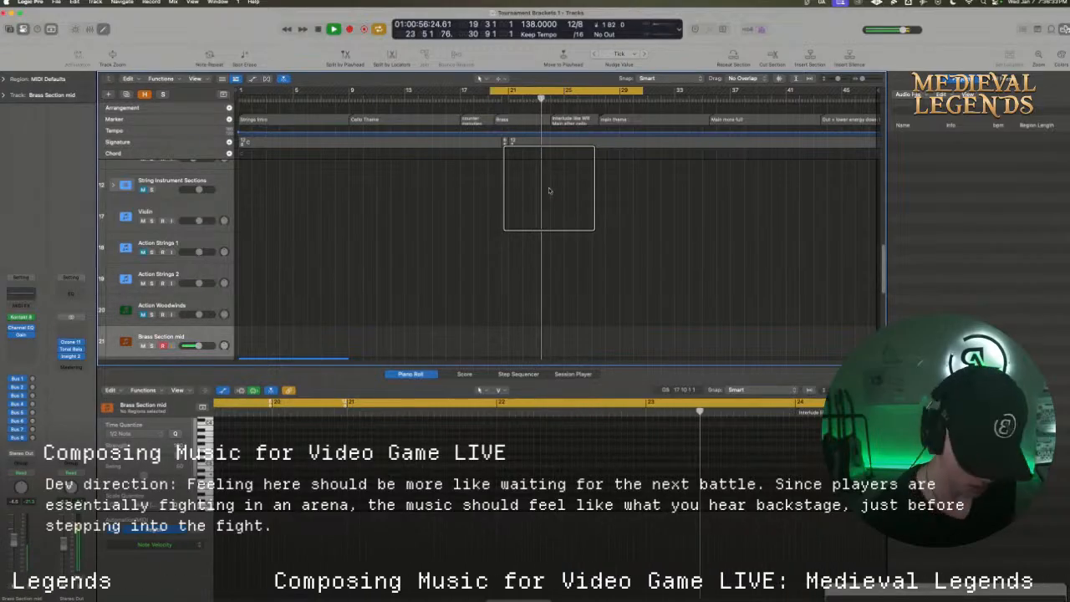
pyautogui.press('r')
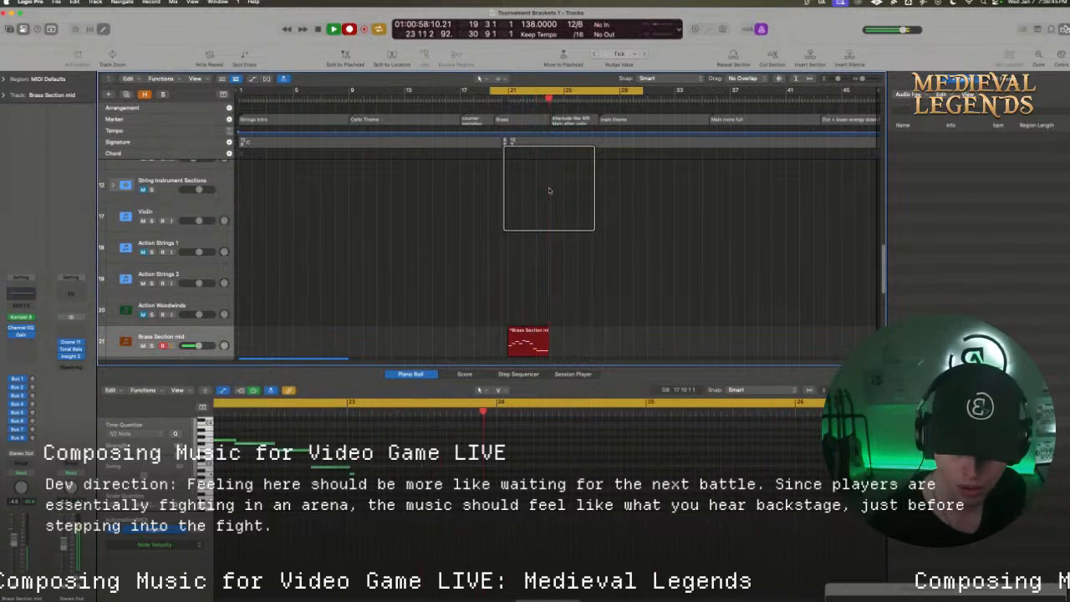
pyautogui.press('space')
pyautogui.moveTo(685, 493); pyautogui.dragTo(362, 443)
pyautogui.hotkey('alt', 'shift', 'Up')
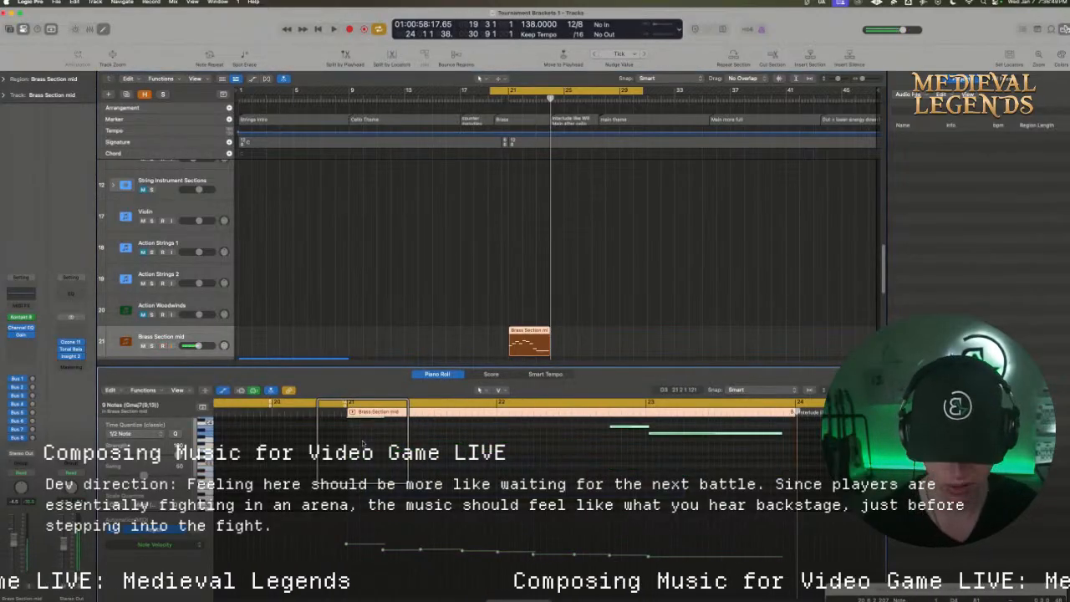
# Audition the recorded brass melody from bar 19 and reopen the Kontakt instrument of the Brass Section mid track
pyautogui.press('space')
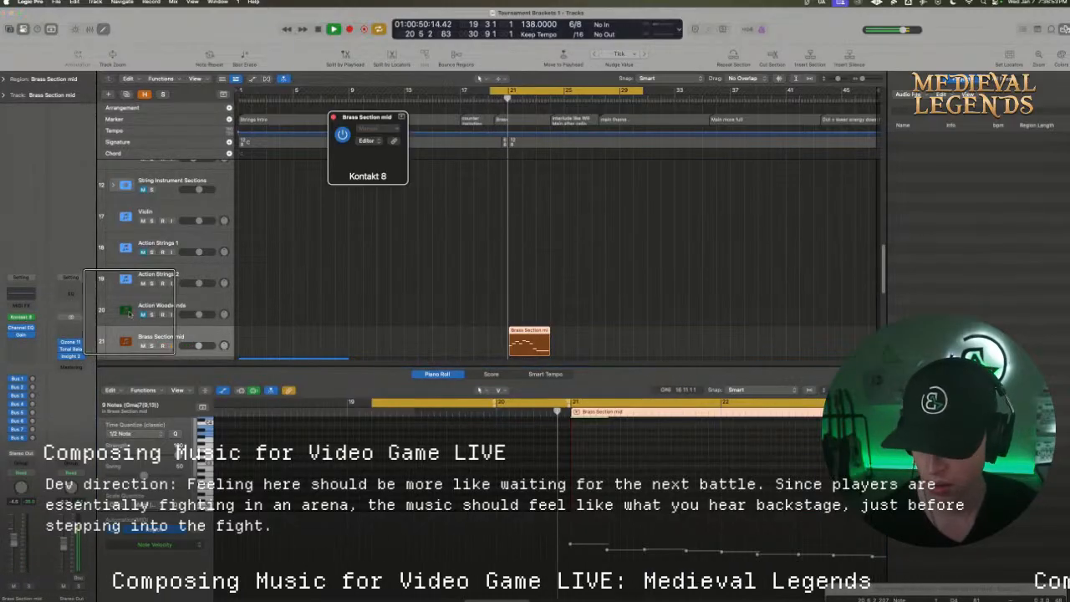
pyautogui.click(27, 317)
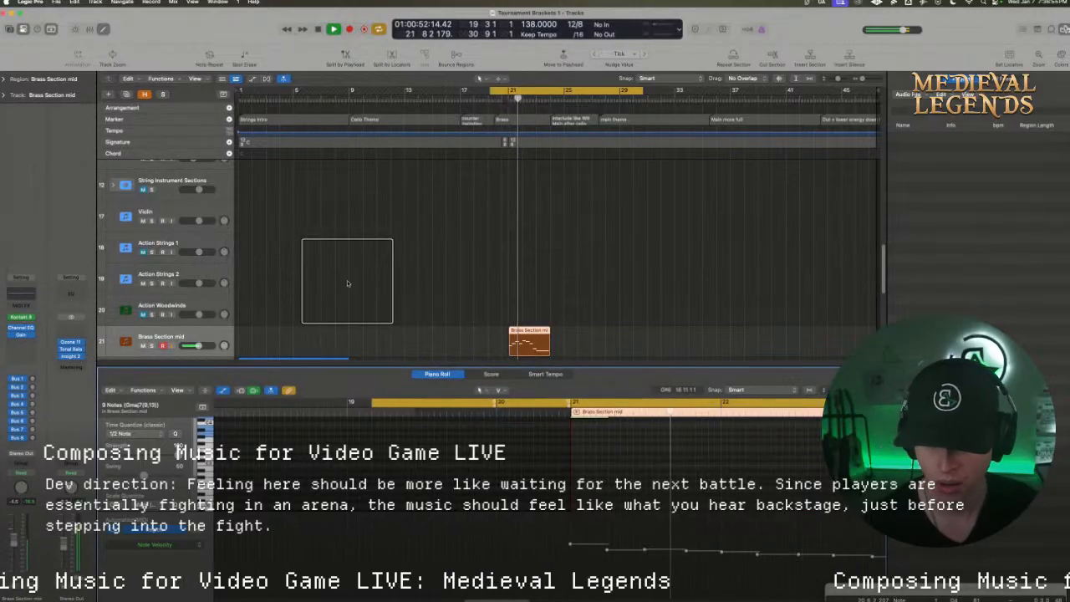
pyautogui.click(20, 317)
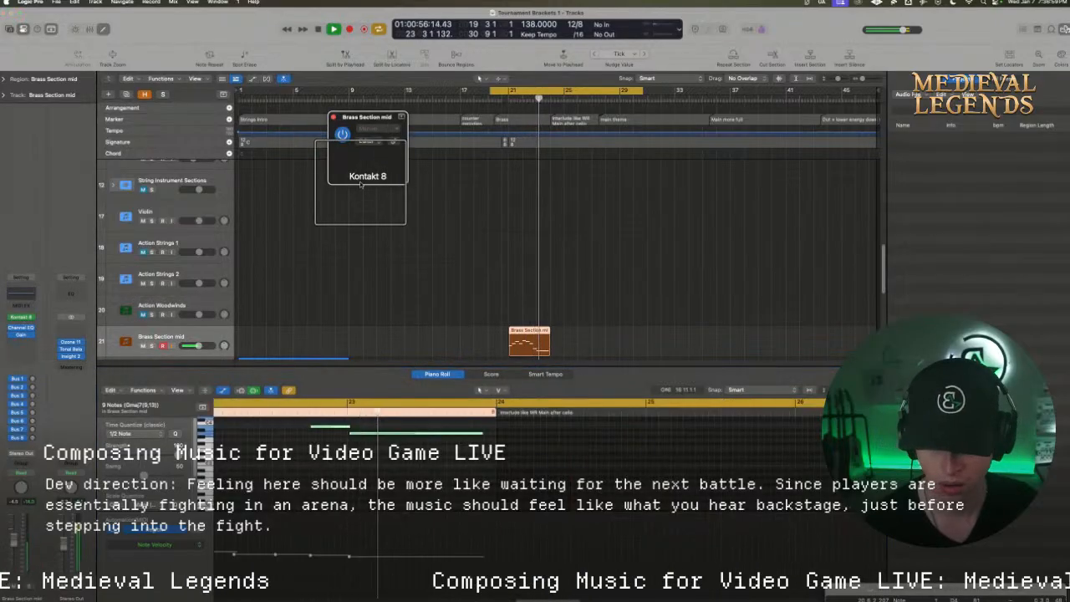
pyautogui.press('space')
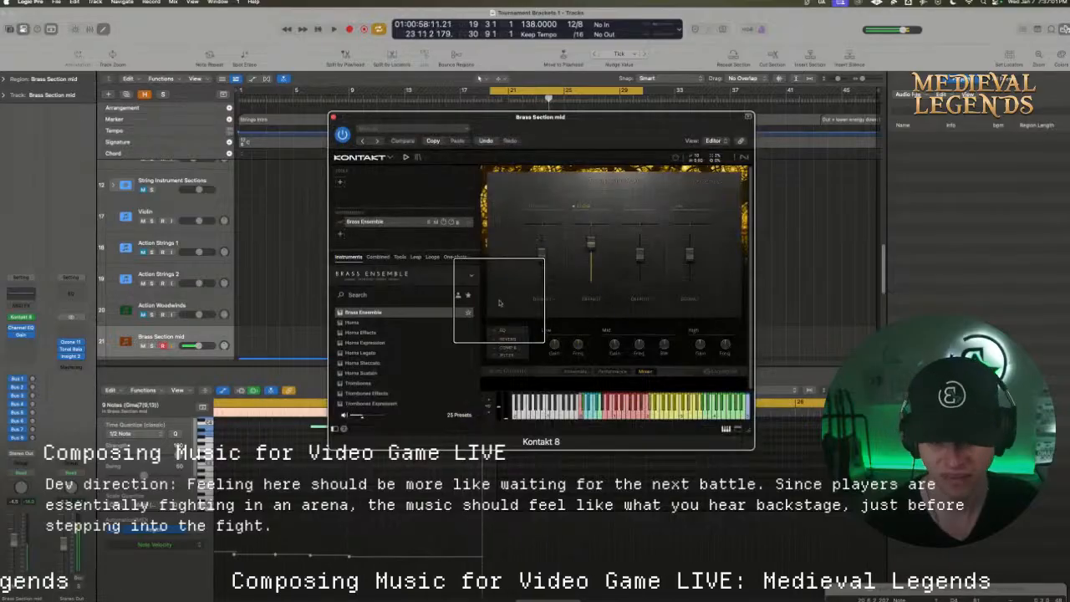
# Examine the Brass Ensemble's Ensemble, Mixer and Performance pages in the Kontakt instrument
pyautogui.click(572, 372)
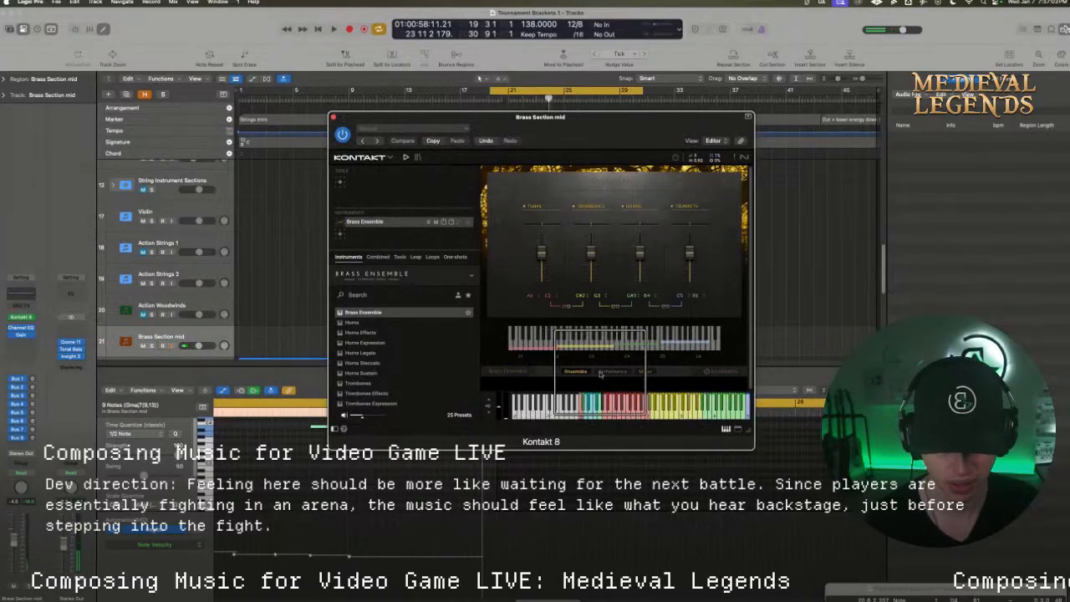
pyautogui.moveTo(600, 373); pyautogui.dragTo(527, 366)
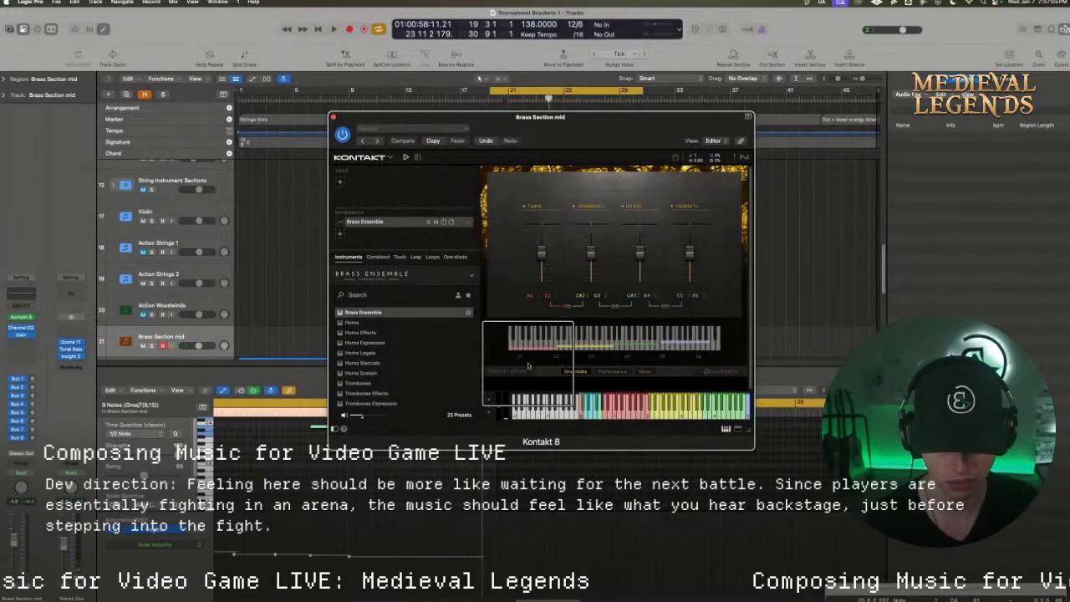
pyautogui.click(644, 371)
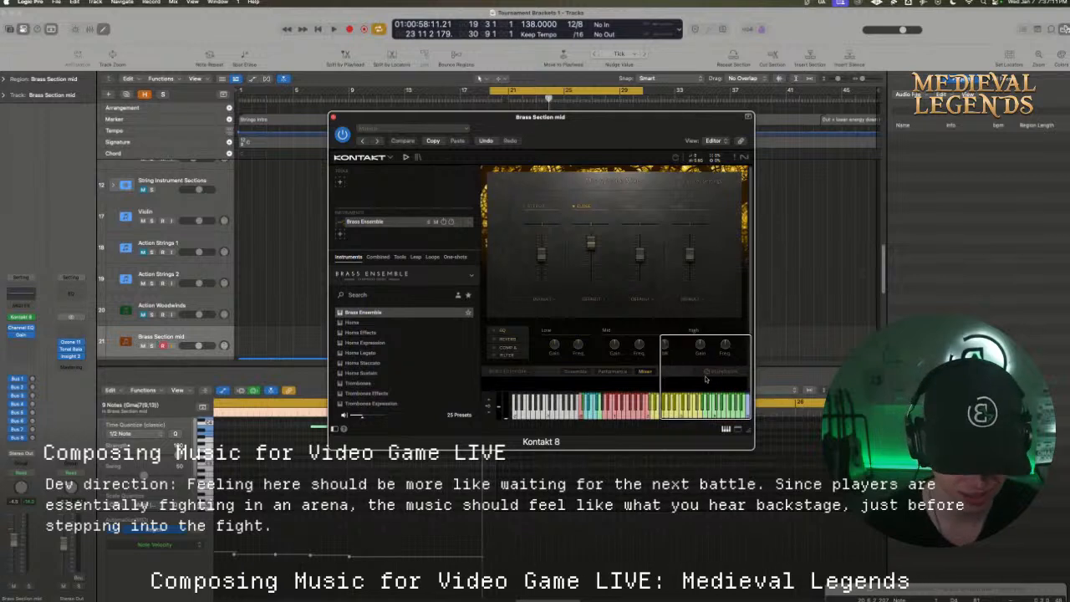
pyautogui.click(587, 387)
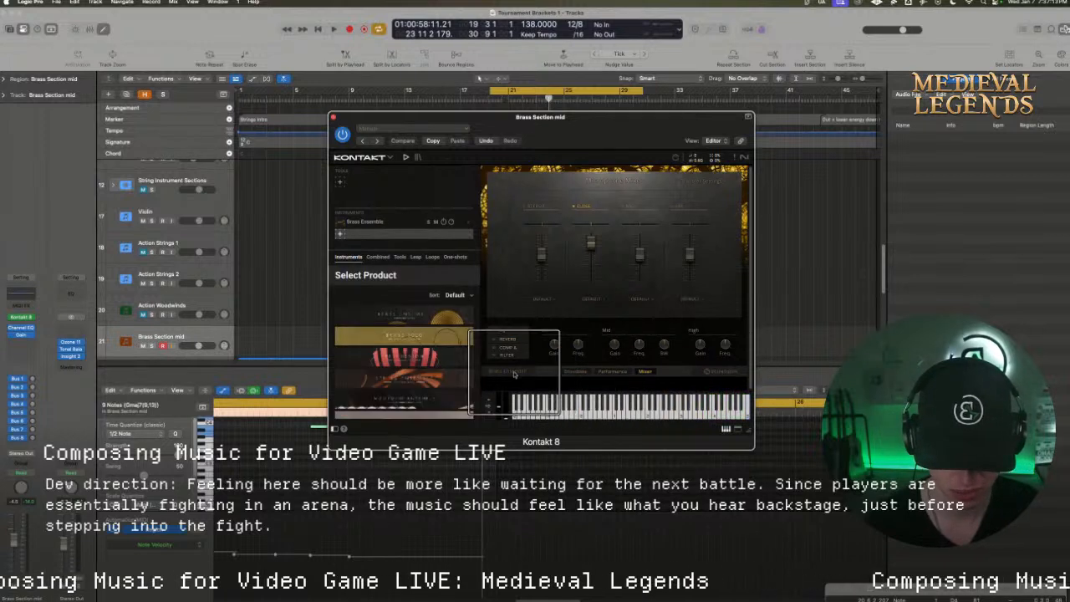
pyautogui.click(612, 371)
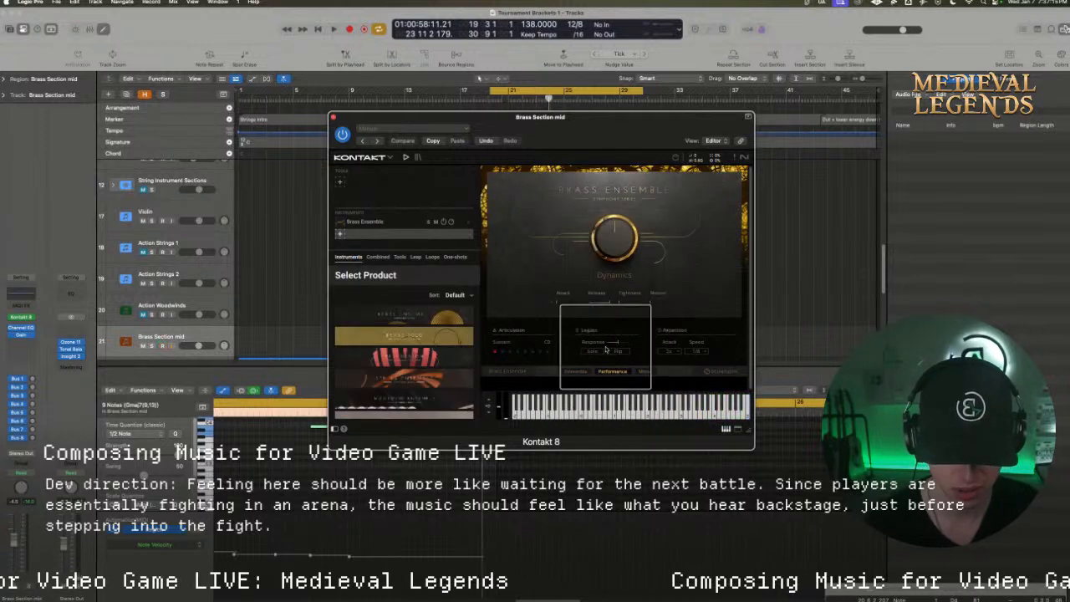
# Audition the brass melody over the cycle range, close the Kontakt window, and enlarge the track area
pyautogui.press('space')
pyautogui.moveTo(589, 149); pyautogui.dragTo(585, 392)
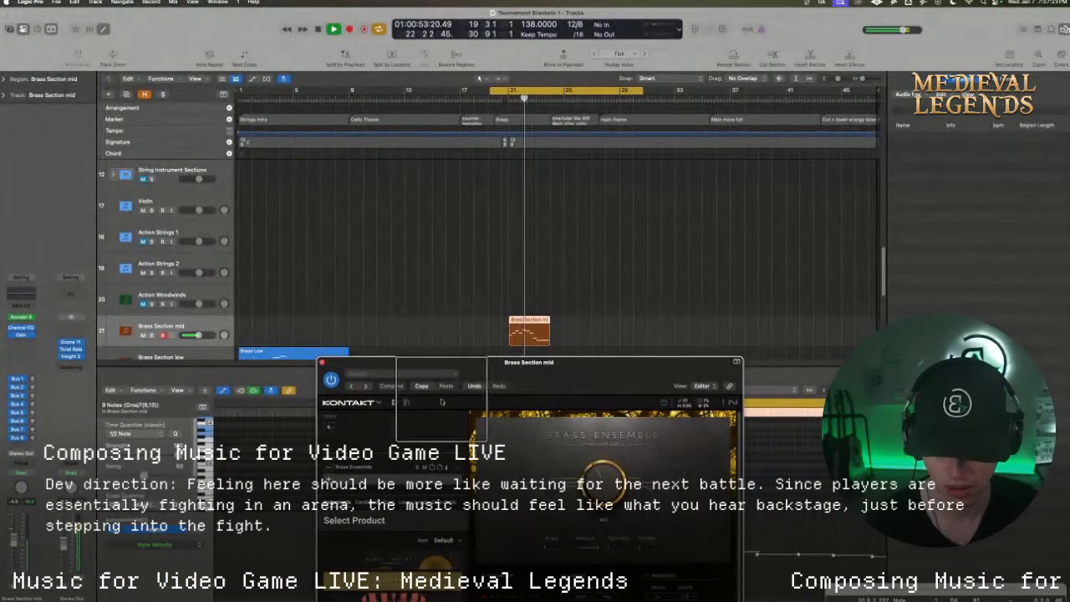
pyautogui.click(322, 362)
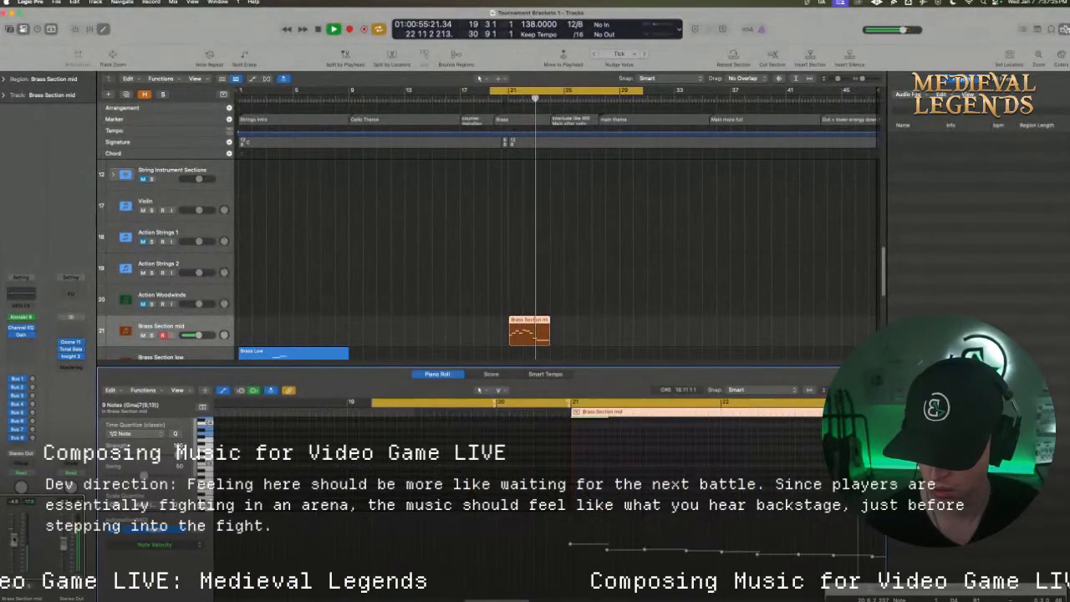
pyautogui.press('space')
pyautogui.press('space')
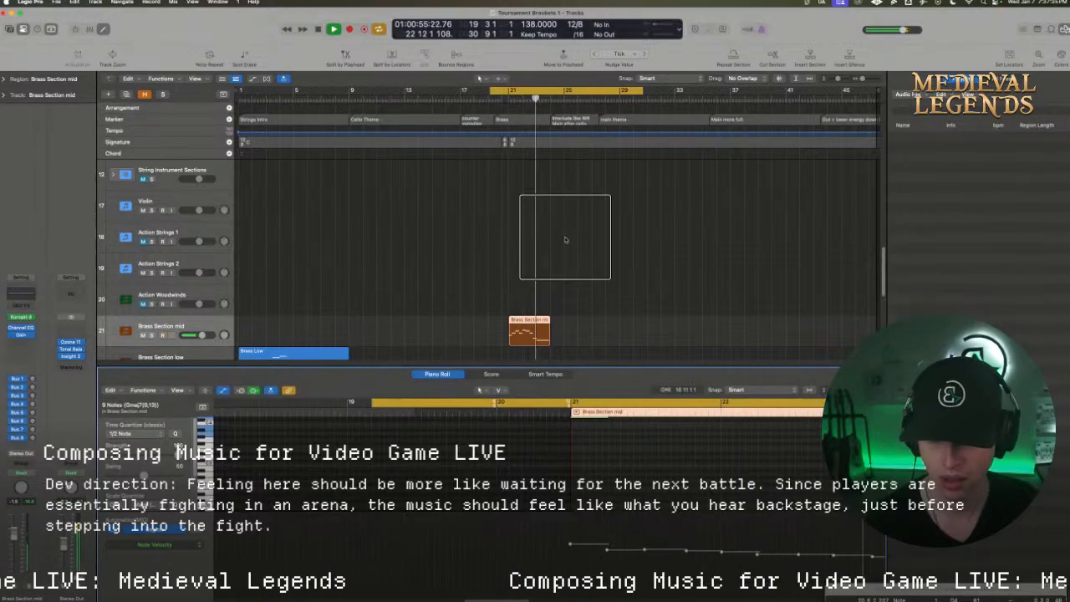
pyautogui.moveTo(564, 365); pyautogui.dragTo(559, 441)
pyautogui.press('space')
# Copy the Brass Section mid region from bar 21 onto the String Section Mid 2 track at the same position
pyautogui.scroll(3, 559, 290)
pyautogui.scroll(6, 559, 290)
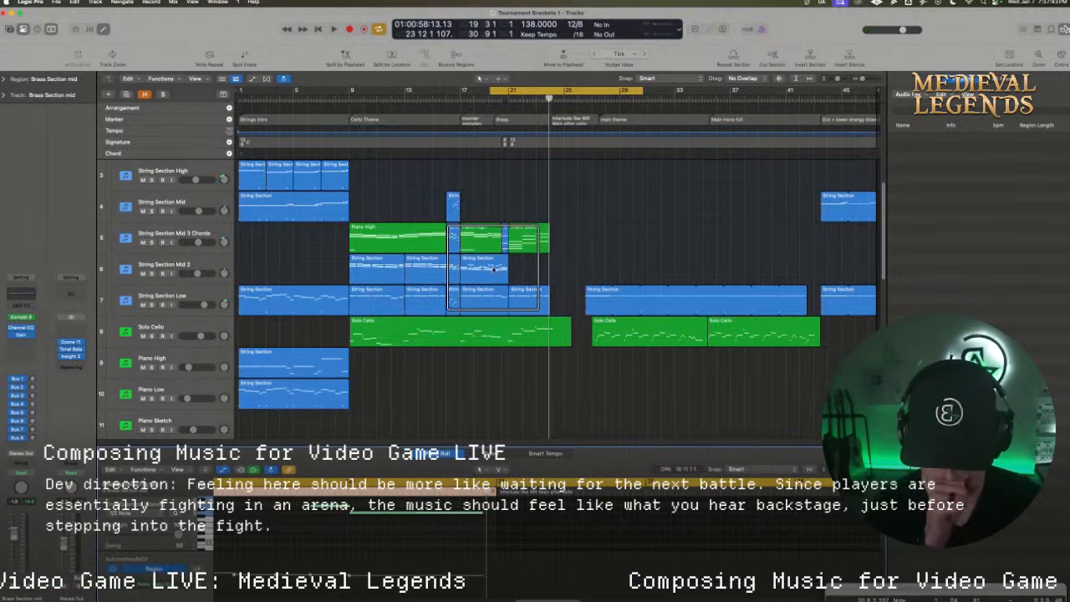
pyautogui.scroll(-10, 502, 272)
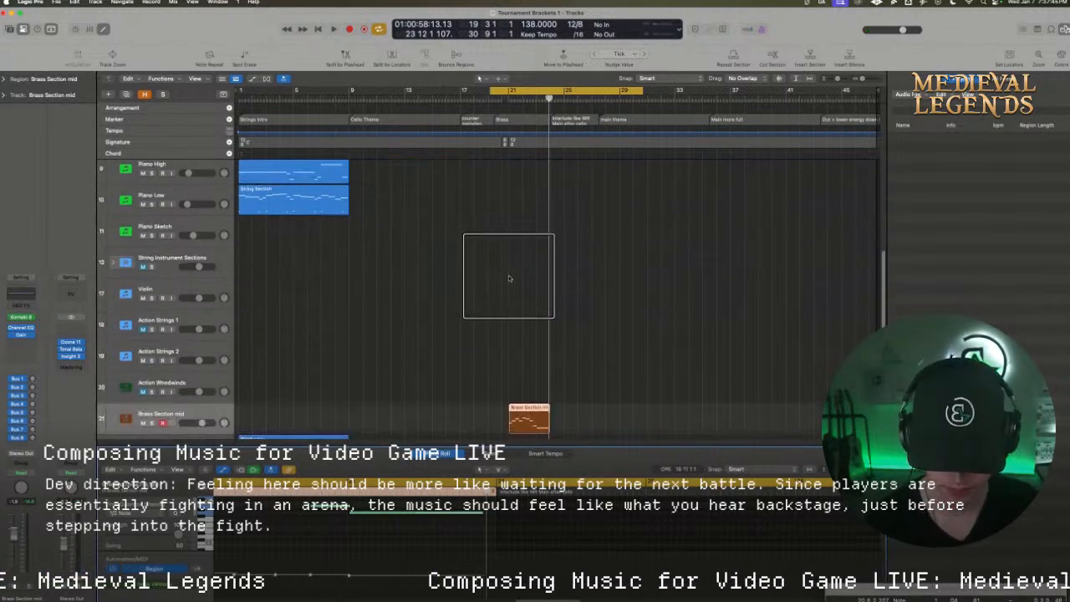
pyautogui.scroll(3, 520, 351)
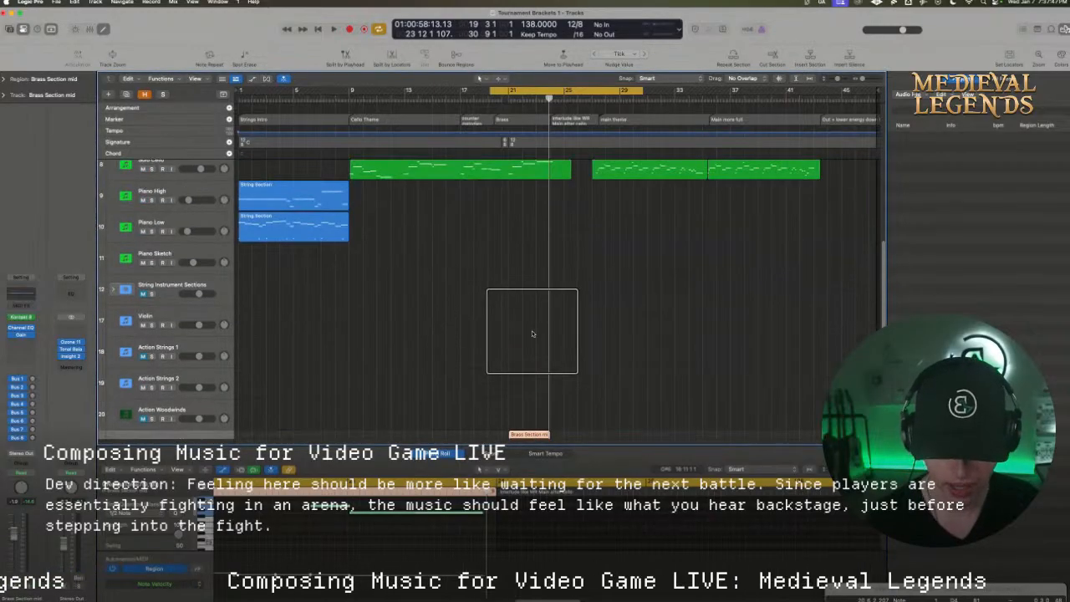
pyautogui.moveTo(526, 435); pyautogui.dragTo(529, 192)
pyautogui.scroll(4, 532, 268)
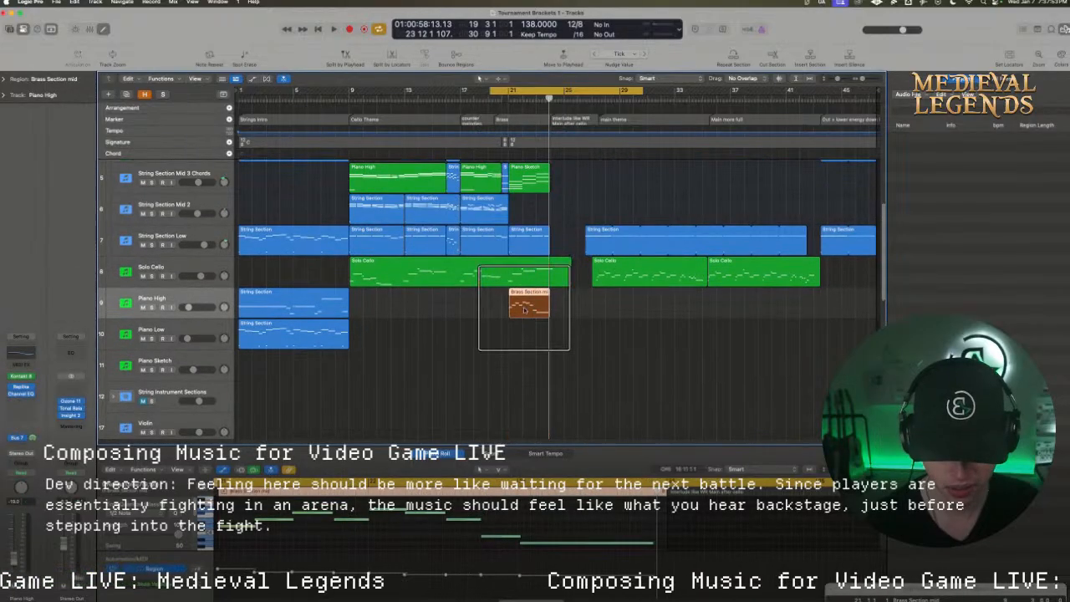
pyautogui.moveTo(526, 303); pyautogui.dragTo(525, 214)
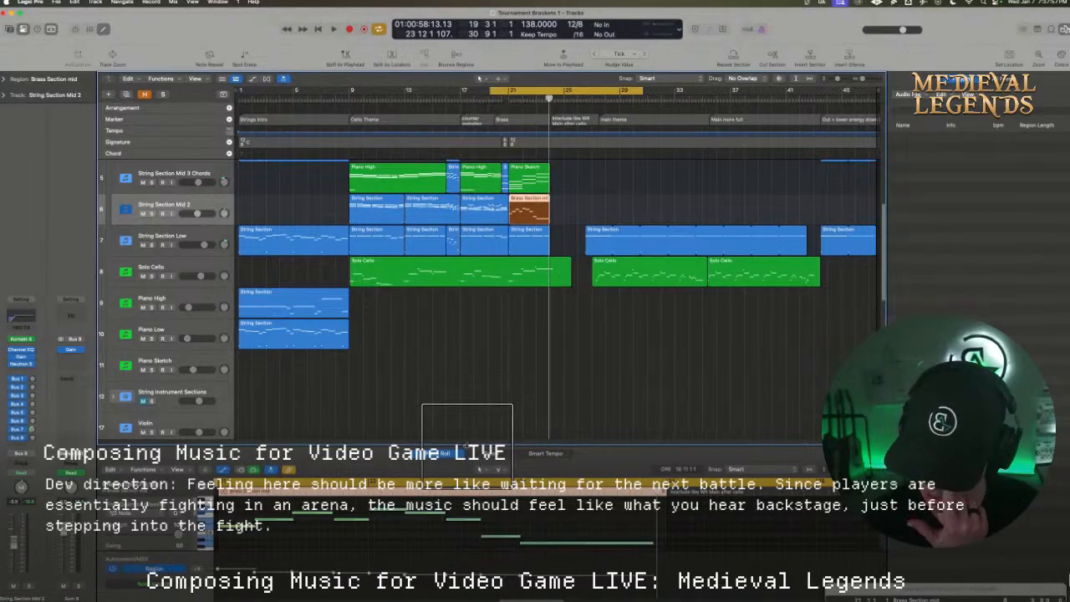
# Enlarge the piano roll and move the copied region's first note several octaves down, keeping its start at bar 21
pyautogui.moveTo(465, 445); pyautogui.dragTo(466, 215)
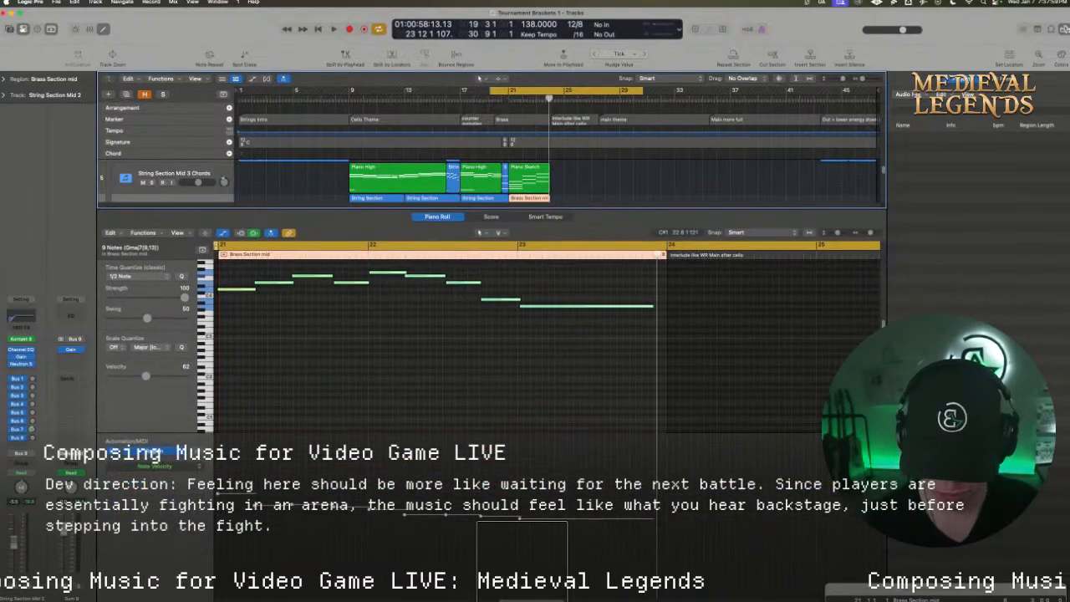
pyautogui.click(522, 563)
pyautogui.hscroll(-5, 520, 559)
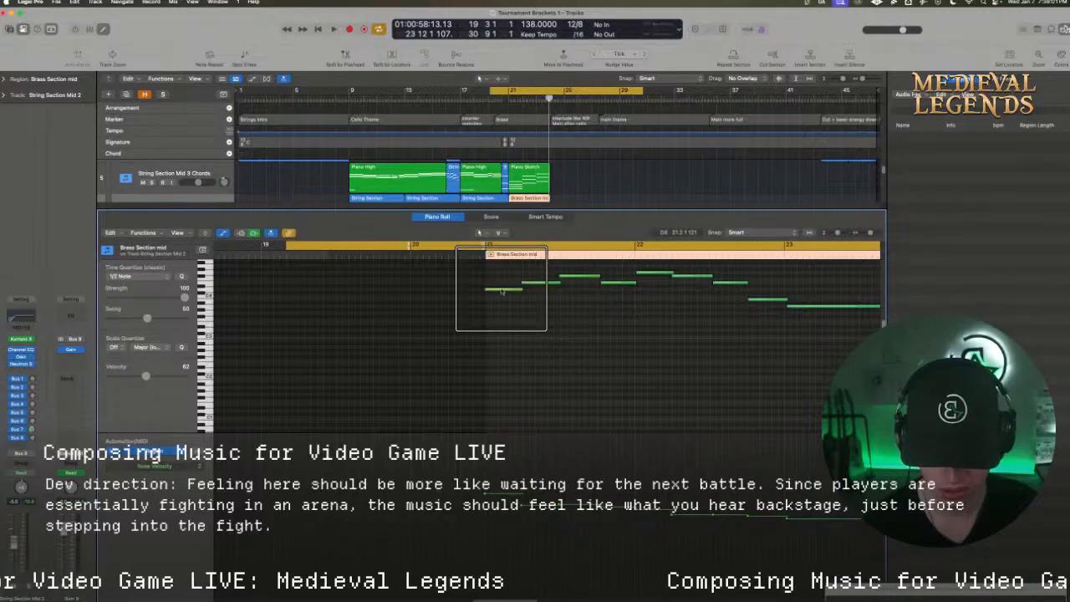
pyautogui.moveTo(502, 292); pyautogui.dragTo(506, 406)
pyautogui.scroll(-3, 506, 403)
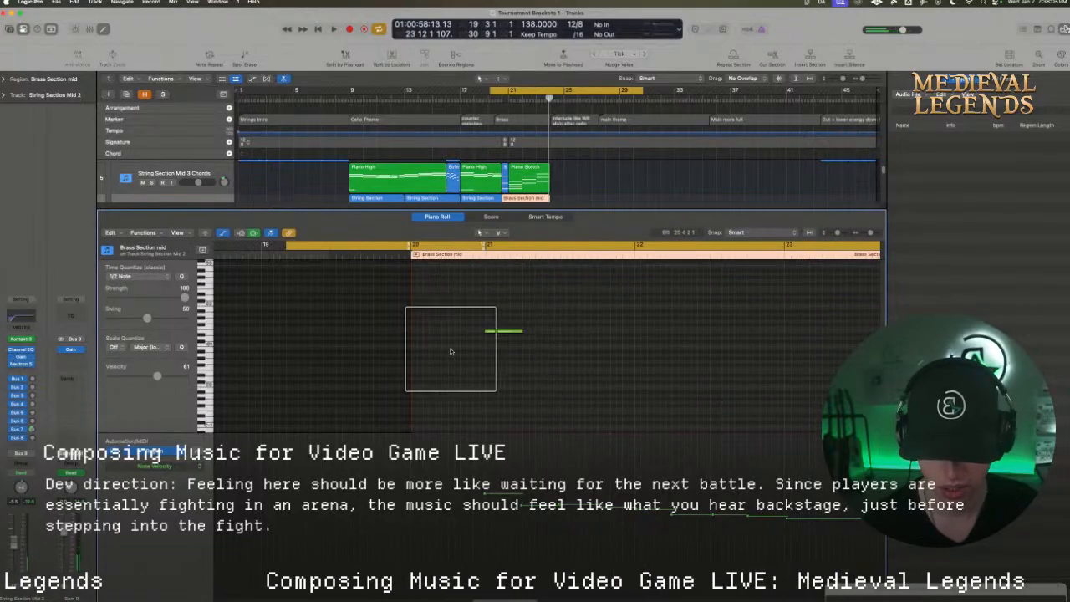
pyautogui.scroll(-2, 478, 205)
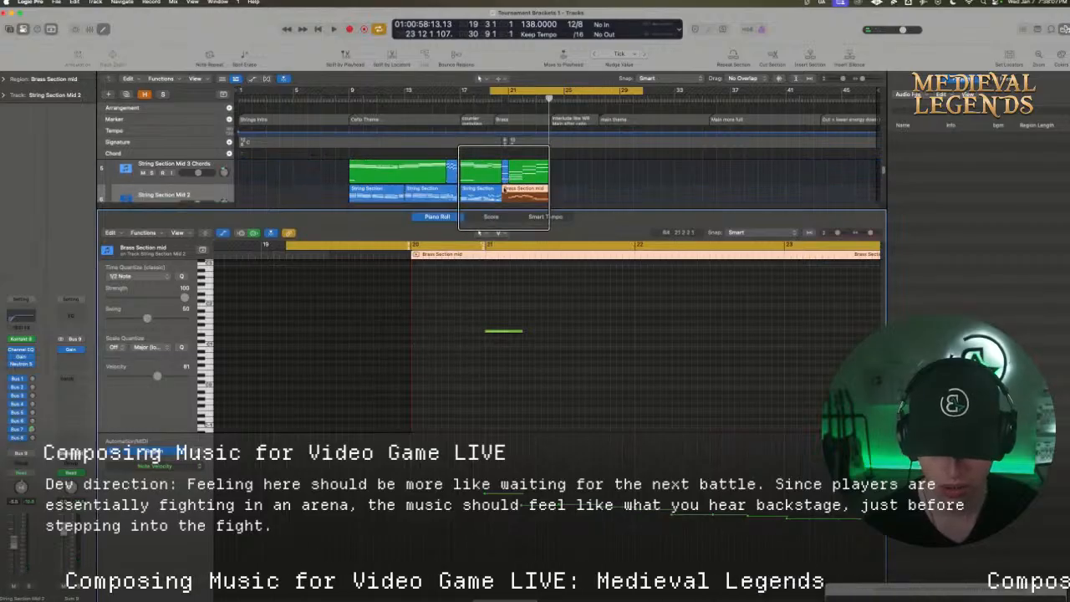
pyautogui.click(492, 331)
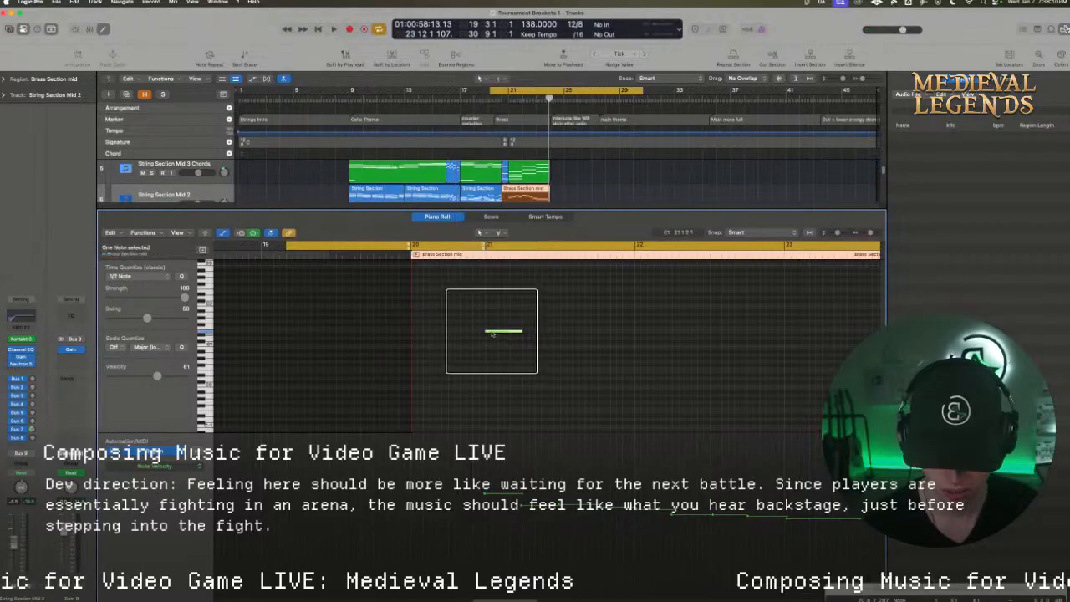
pyautogui.moveTo(468, 332)
pyautogui.mouseDown()
pyautogui.moveTo(491, 332)
pyautogui.moveTo(486, 342)
pyautogui.mouseUp()
pyautogui.click(429, 341)
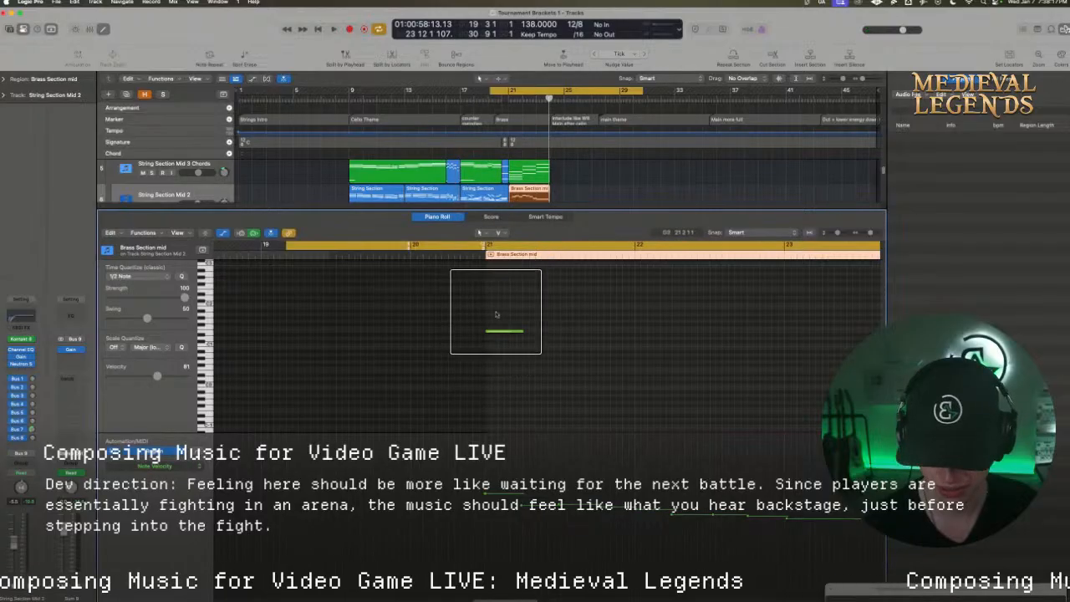
# Check String Section Mid 2's key switches in Kontakt, lower the first note to C-1, and audition the part
pyautogui.click(24, 341)
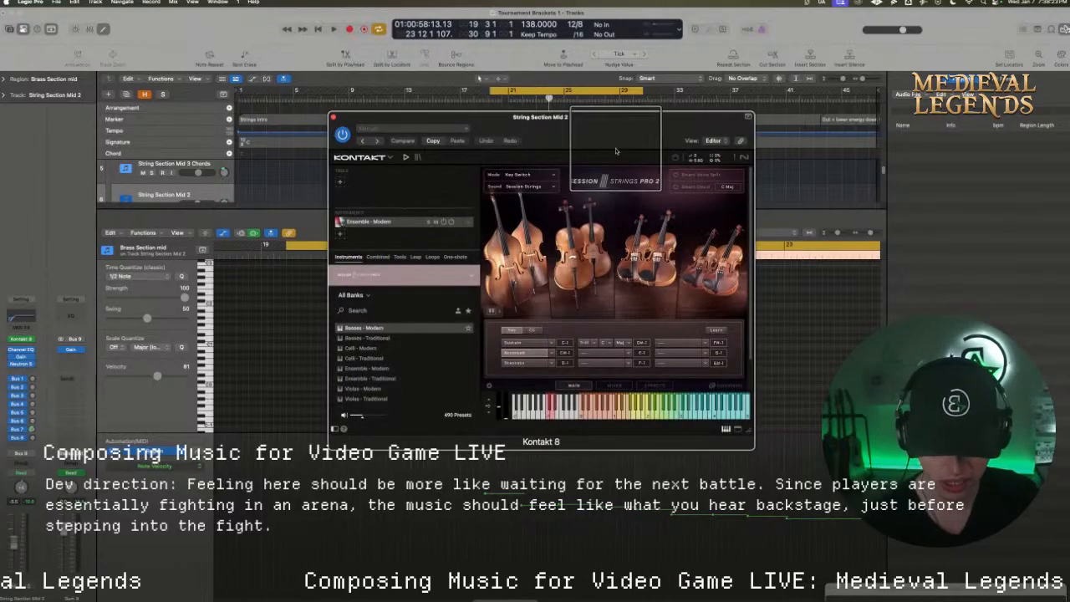
pyautogui.moveTo(623, 139); pyautogui.dragTo(903, 120)
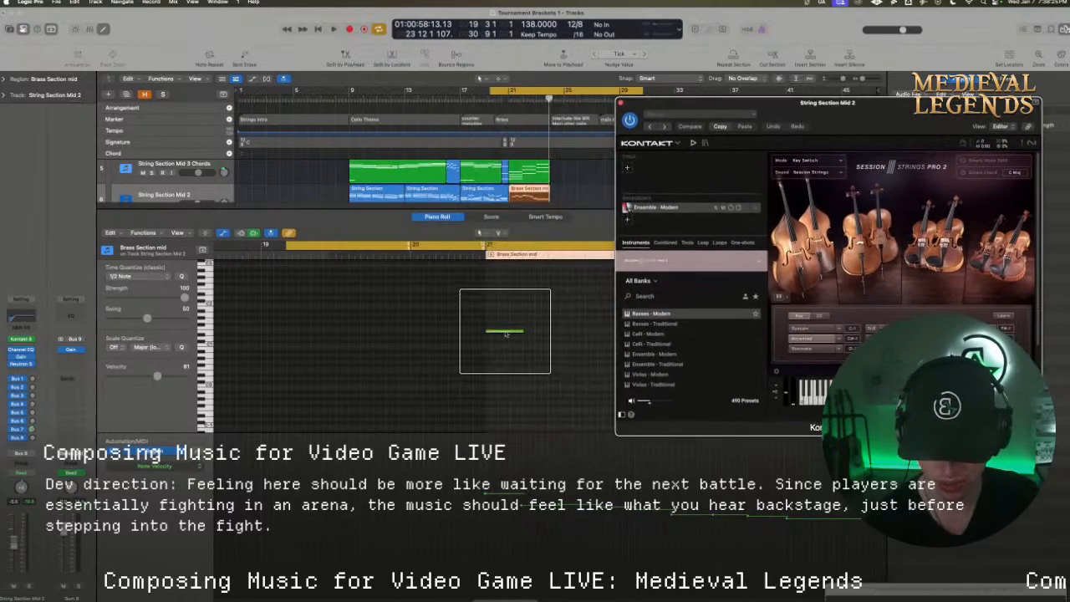
pyautogui.moveTo(503, 331); pyautogui.dragTo(506, 426)
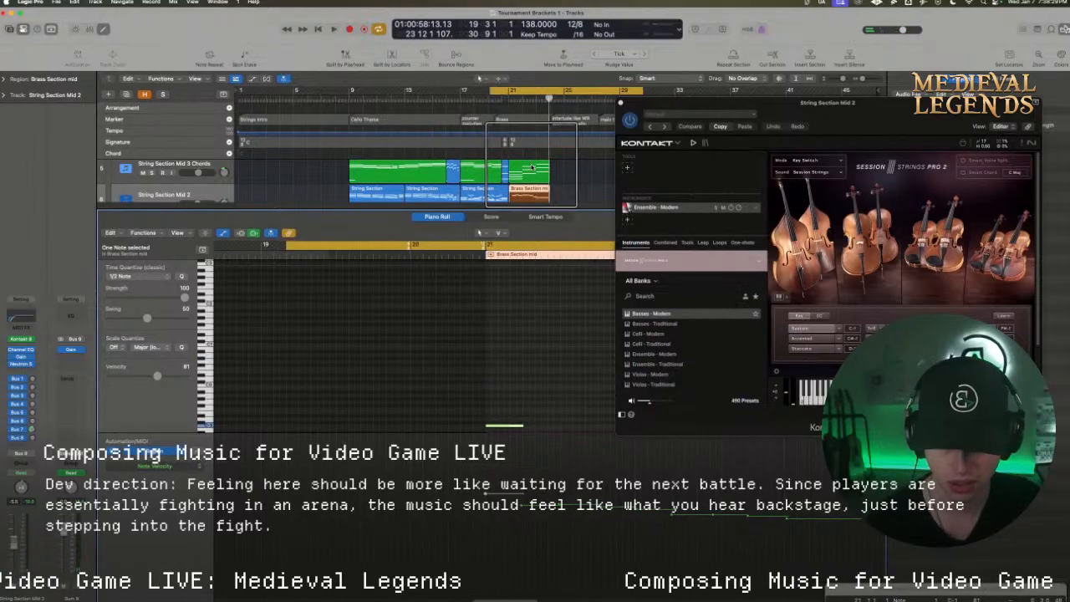
pyautogui.press('space')
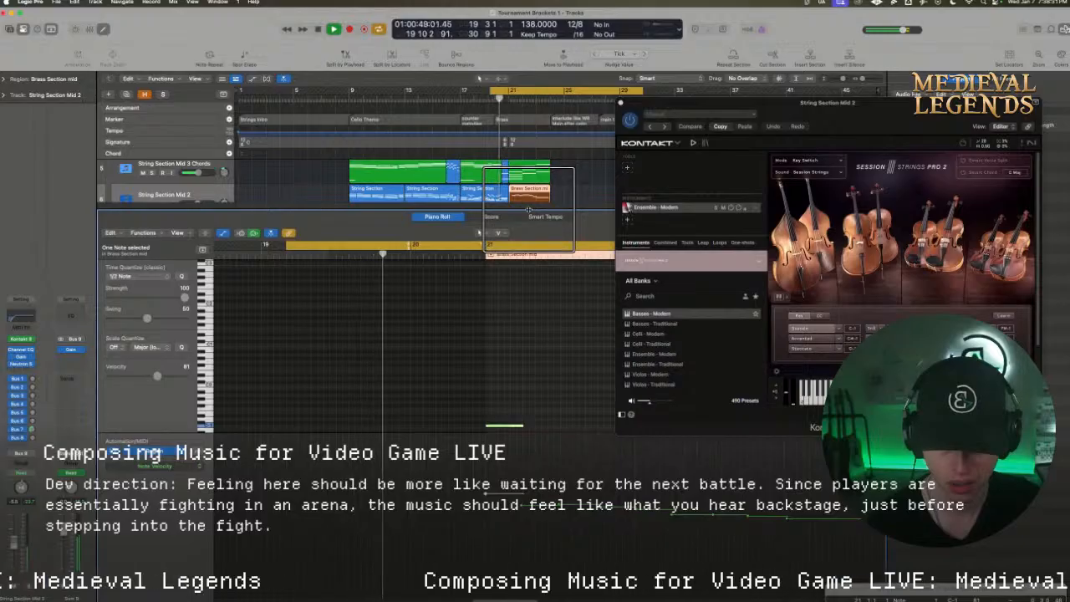
pyautogui.moveTo(528, 209); pyautogui.dragTo(528, 266)
pyautogui.click(620, 102)
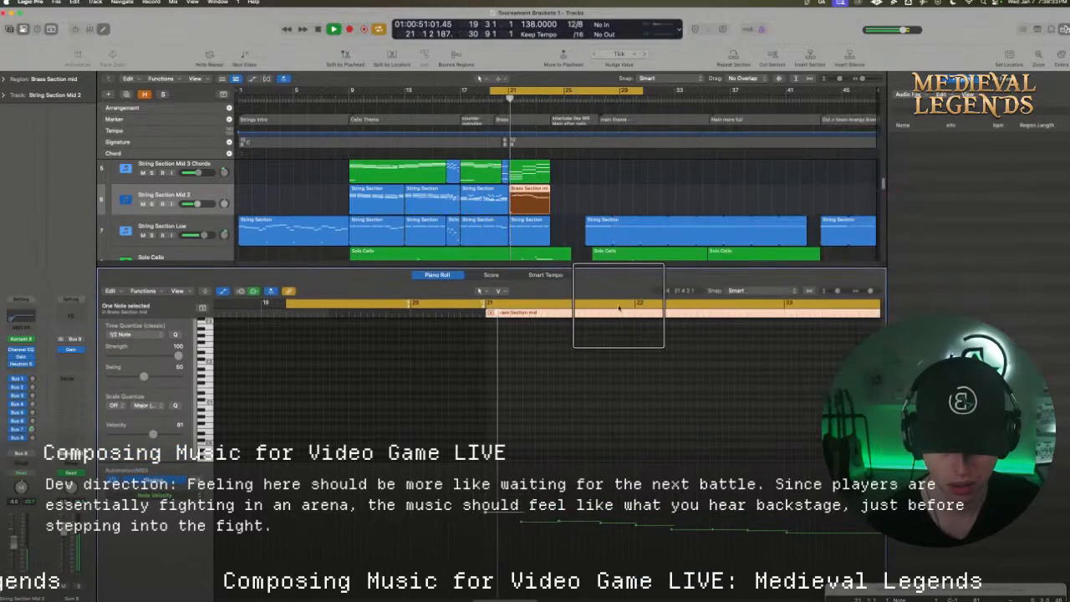
# Duplicate the eight melody notes of the String Section Mid 2 region into a lower register beneath the originals
pyautogui.scroll(5, 549, 386)
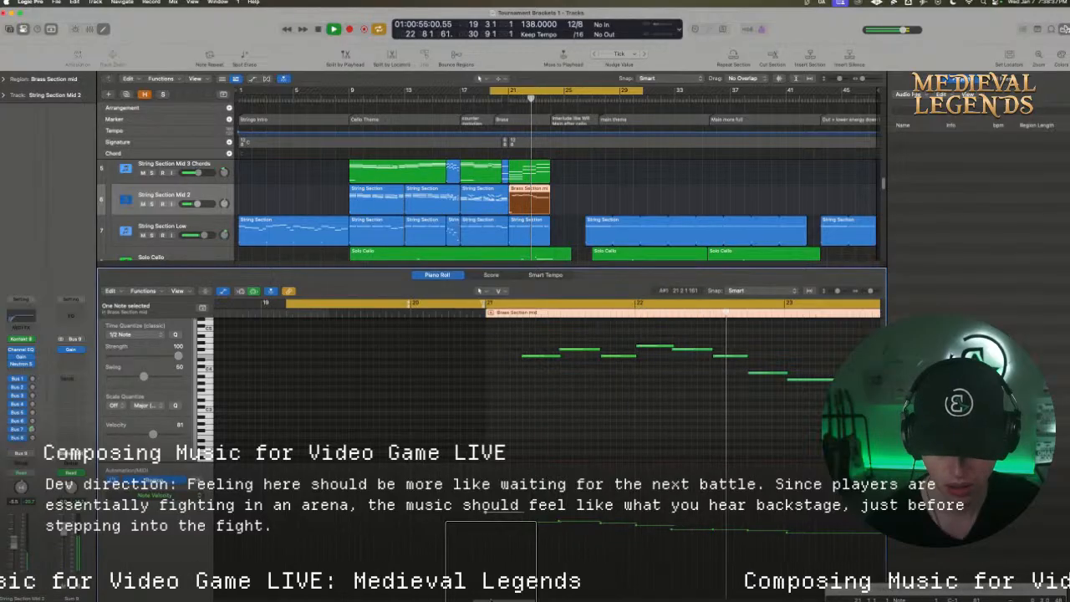
pyautogui.hscroll(5, 491, 564)
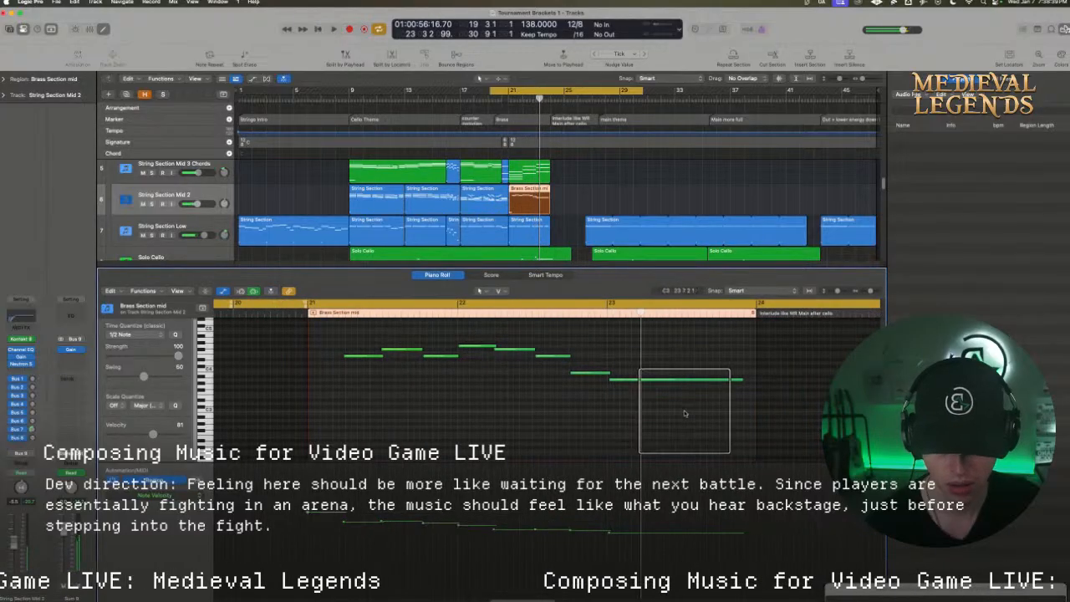
pyautogui.press('super+a')
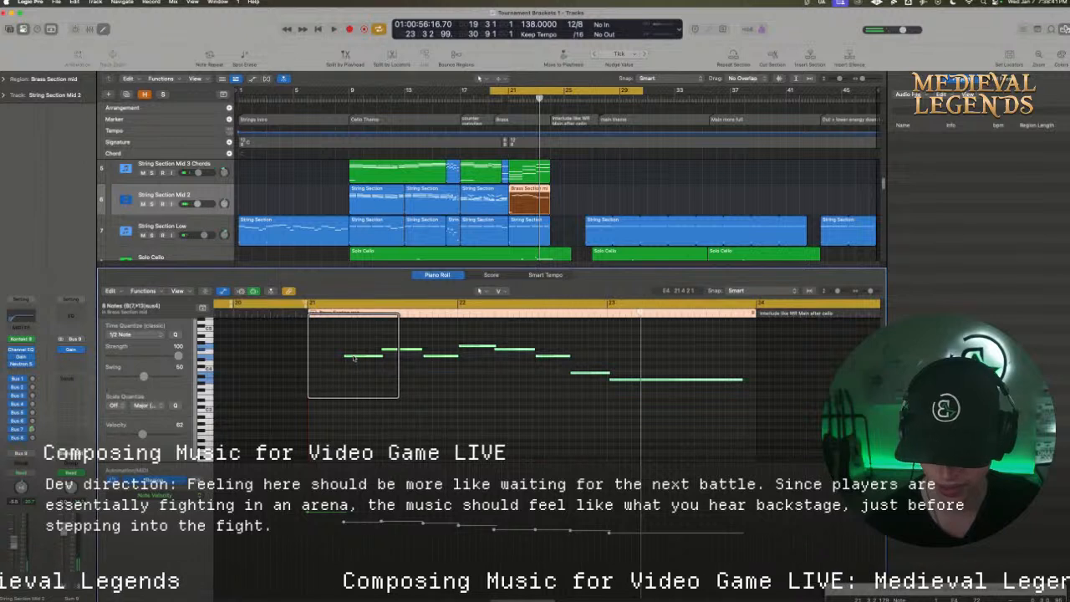
pyautogui.moveTo(354, 357); pyautogui.dragTo(356, 410)
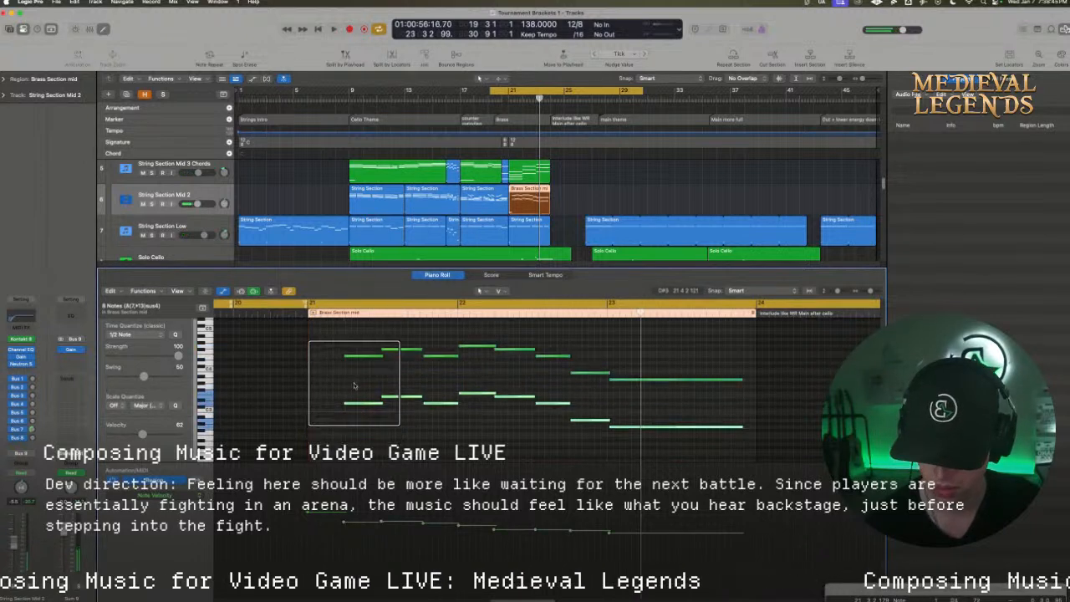
# Play back the doubled string melody and lower the Brass Section mid track volume to -4.5 dB
pyautogui.press('space')
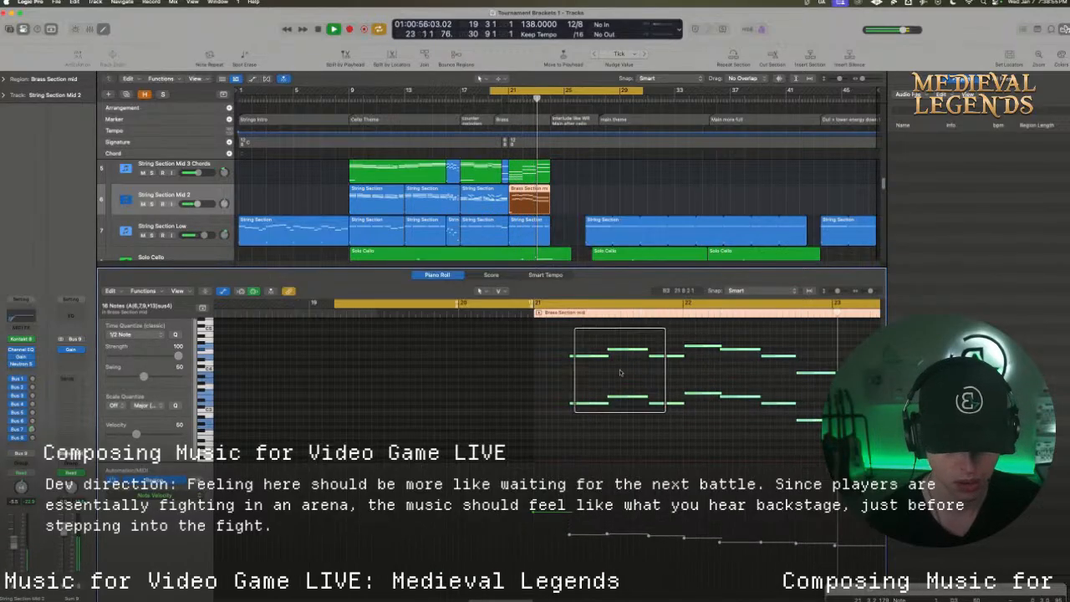
pyautogui.press('space')
pyautogui.press('space')
pyautogui.scroll(-10, 384, 213)
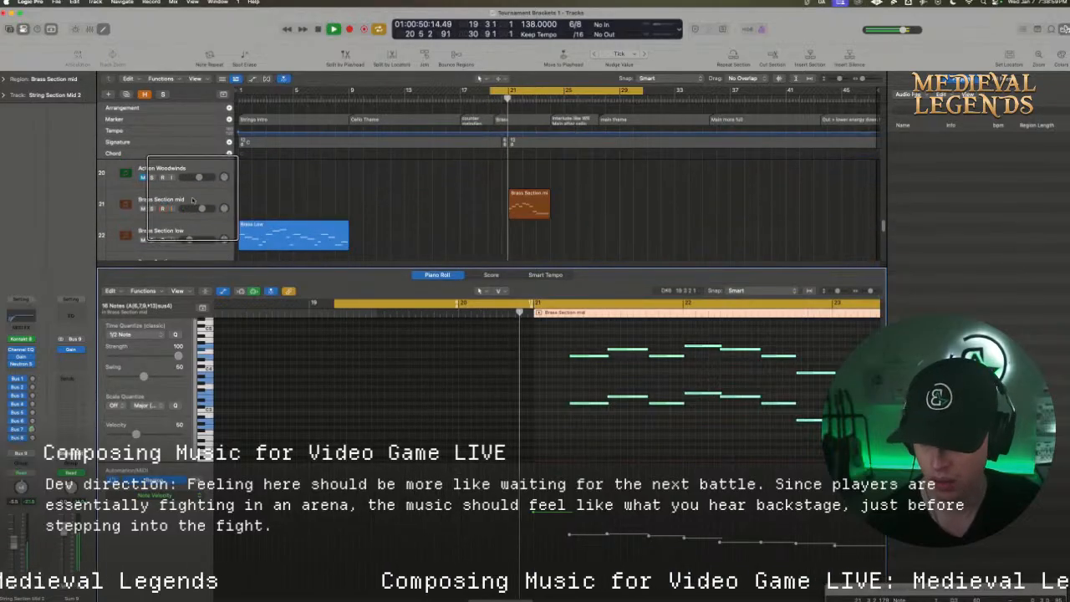
pyautogui.moveTo(202, 209); pyautogui.dragTo(188, 209)
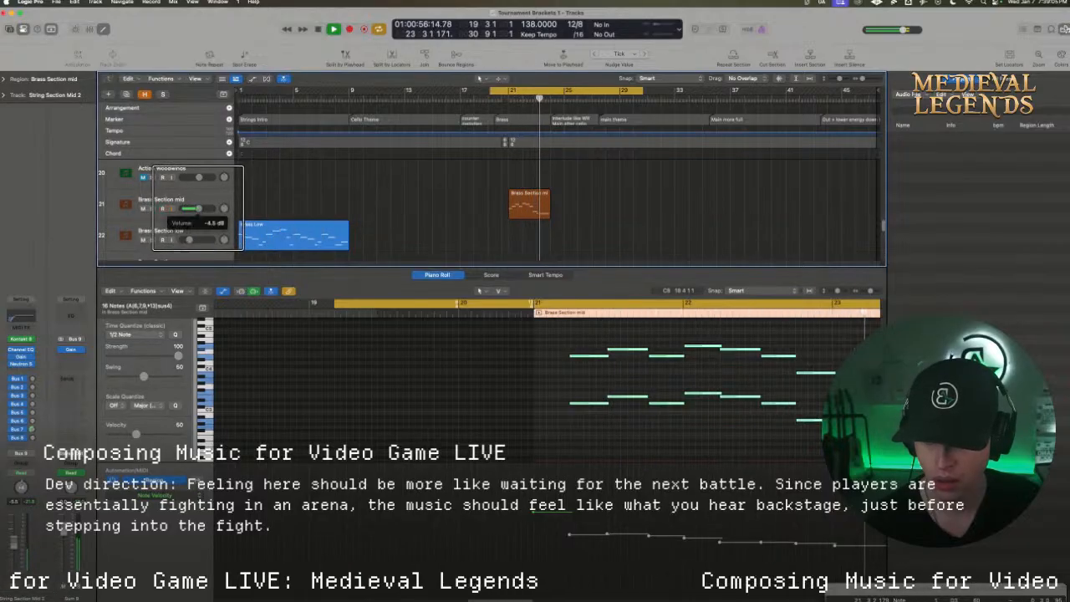
pyautogui.press('space')
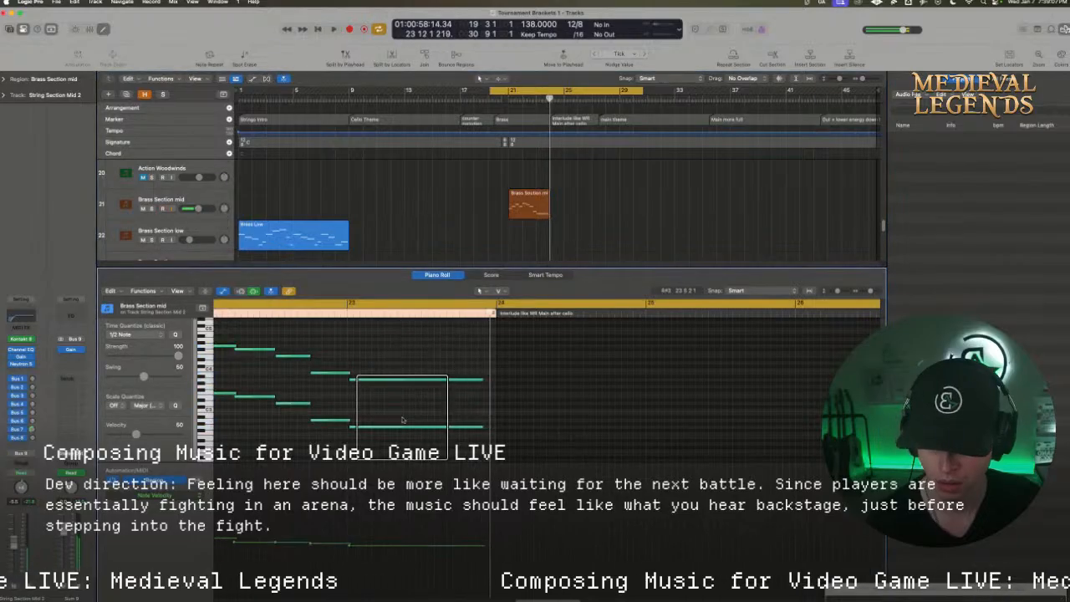
# Raise the last two notes of the lower melody line by about two semitones in the piano roll
pyautogui.click(400, 427)
pyautogui.click(408, 446)
pyautogui.moveTo(422, 463); pyautogui.dragTo(321, 491)
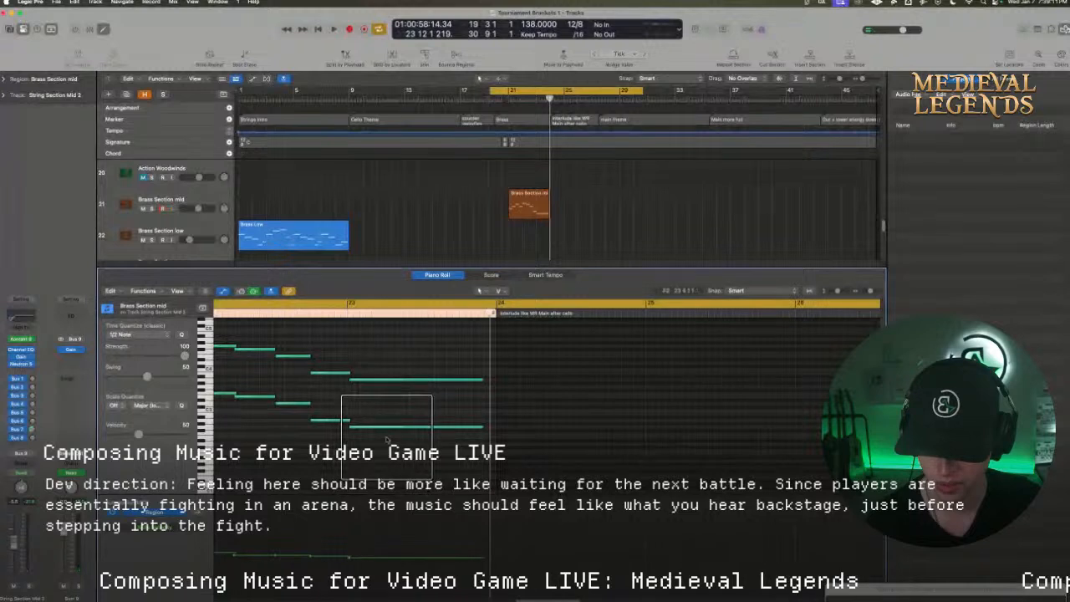
pyautogui.moveTo(388, 441); pyautogui.dragTo(310, 406)
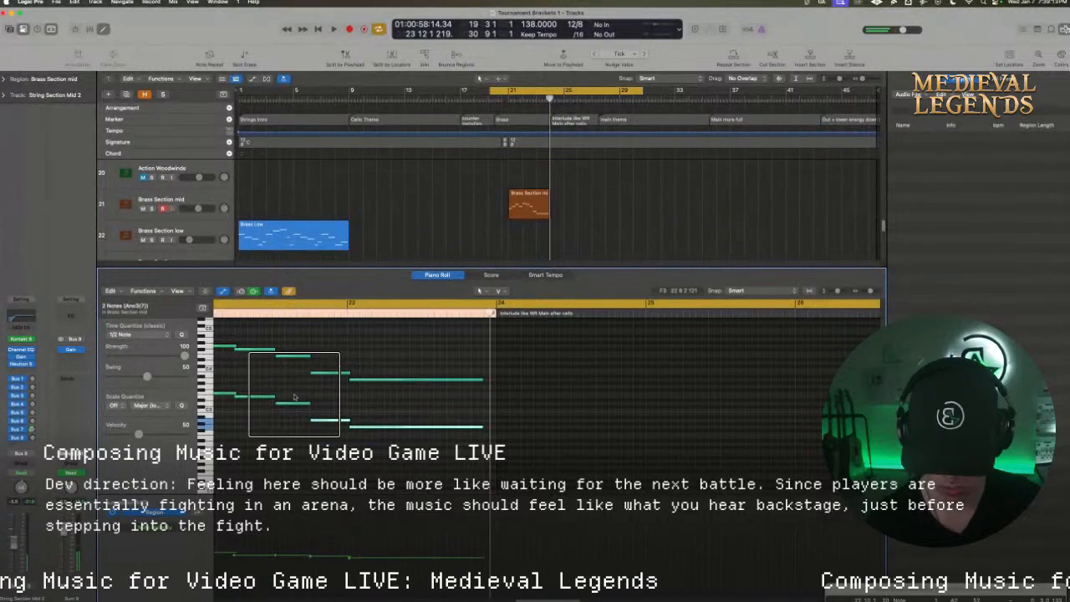
pyautogui.click(317, 425)
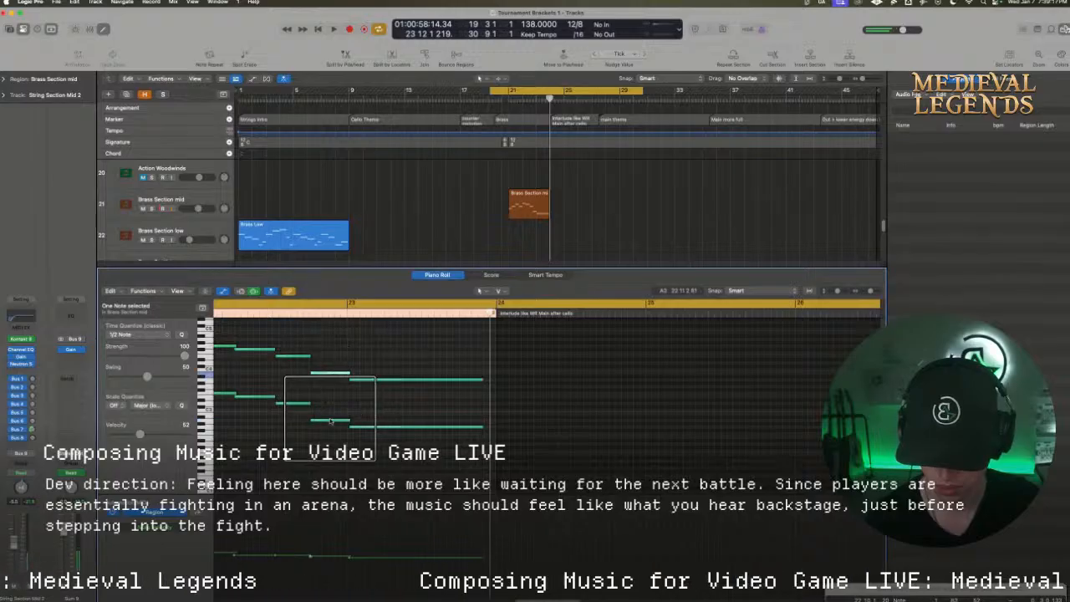
pyautogui.moveTo(322, 412); pyautogui.dragTo(363, 432)
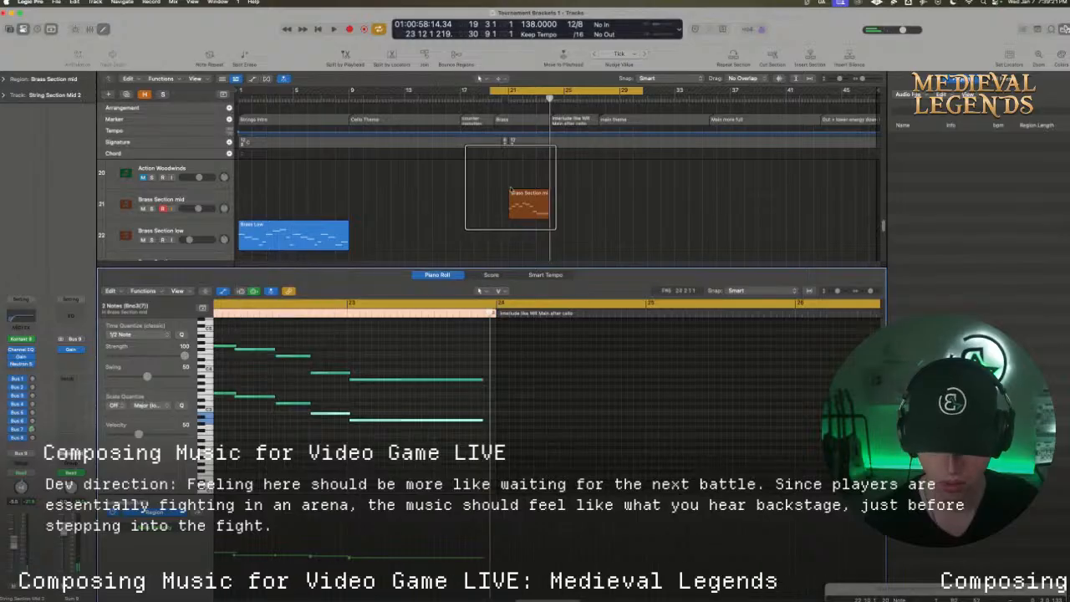
# Play back the passage and move the bar 21 region from String Section Mid 2 up to the String Section Mid track
pyautogui.press('space')
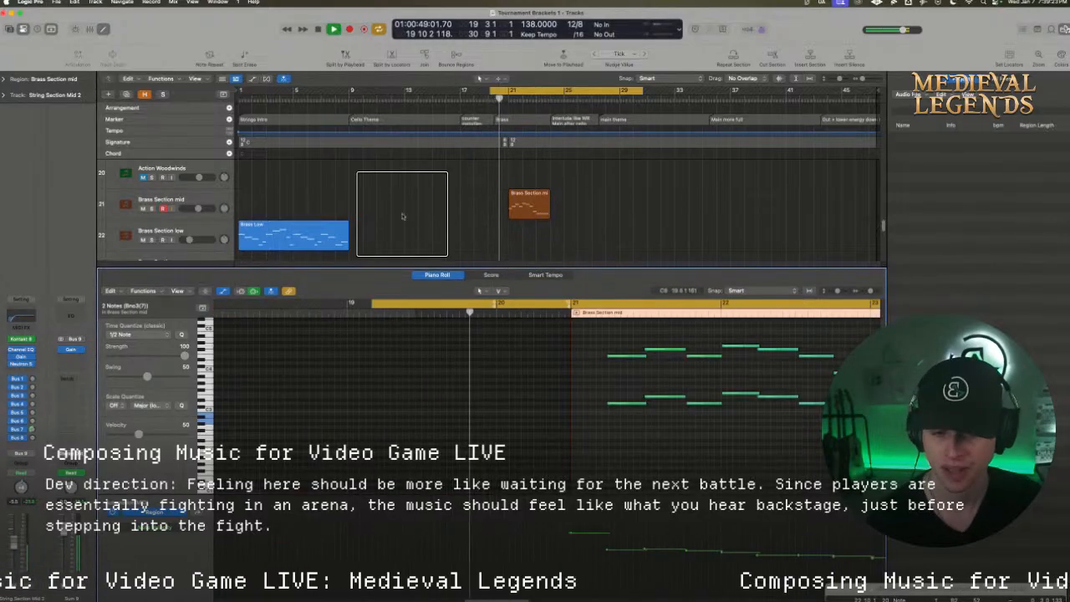
pyautogui.moveTo(436, 267); pyautogui.dragTo(447, 385)
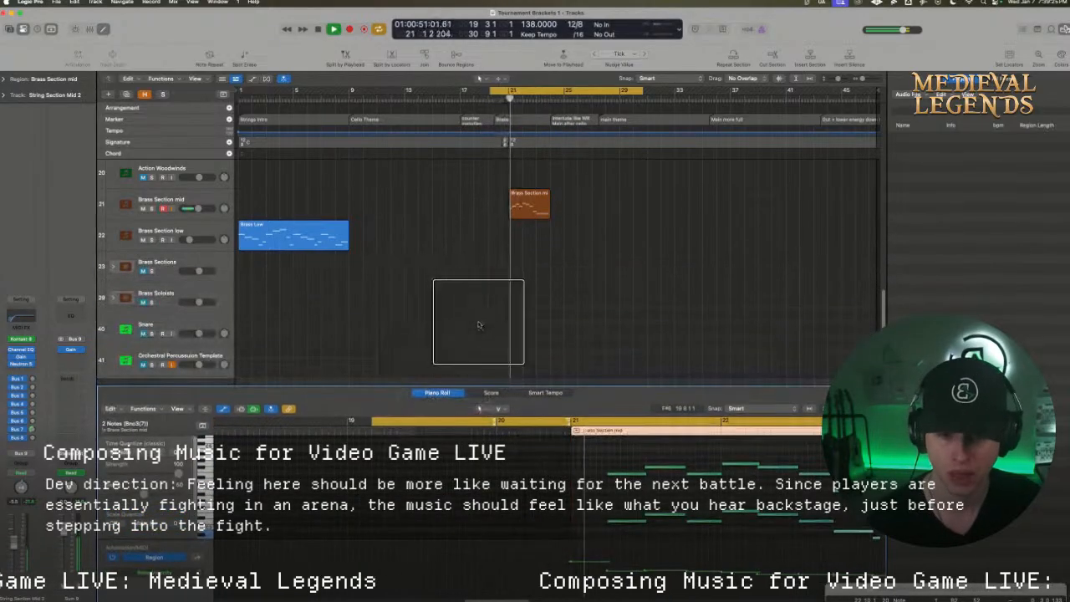
pyautogui.scroll(10, 479, 324)
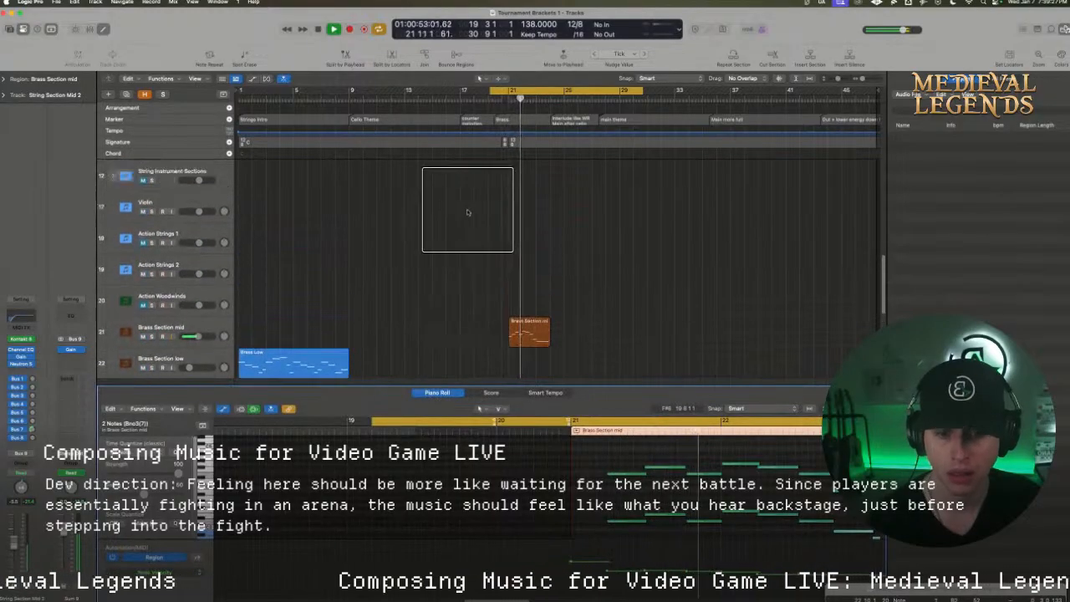
pyautogui.scroll(2, 468, 212)
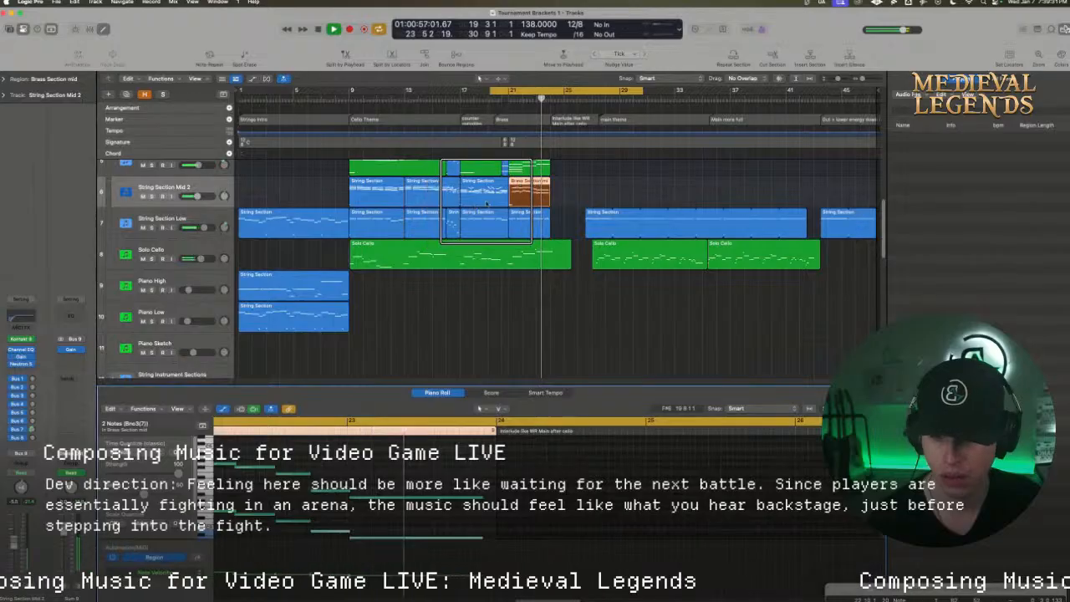
pyautogui.scroll(3, 489, 203)
pyautogui.press('space')
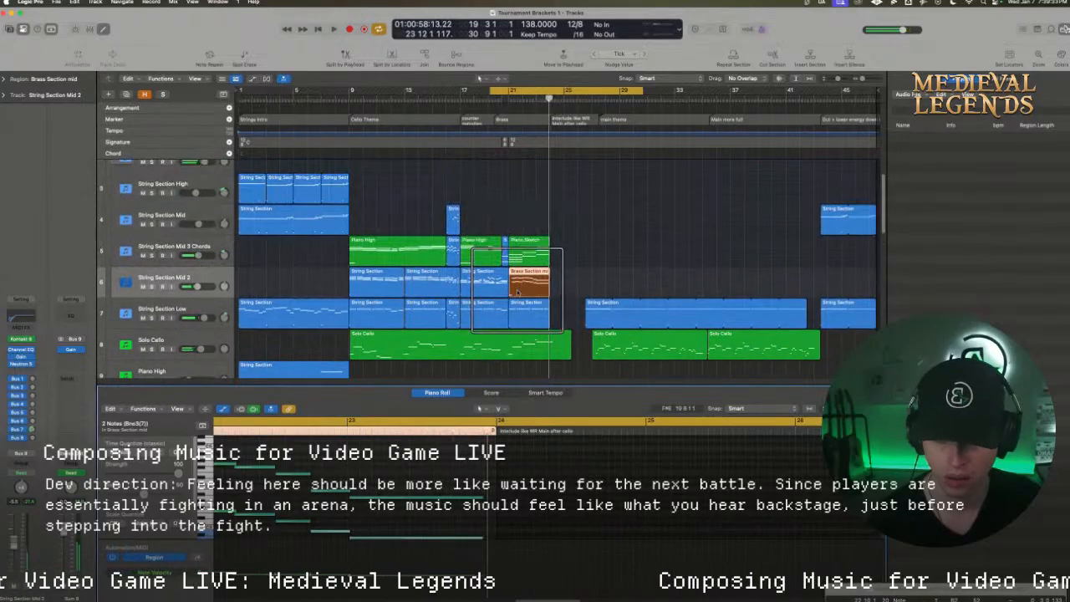
pyautogui.moveTo(521, 288); pyautogui.dragTo(522, 213)
pyautogui.press('space')
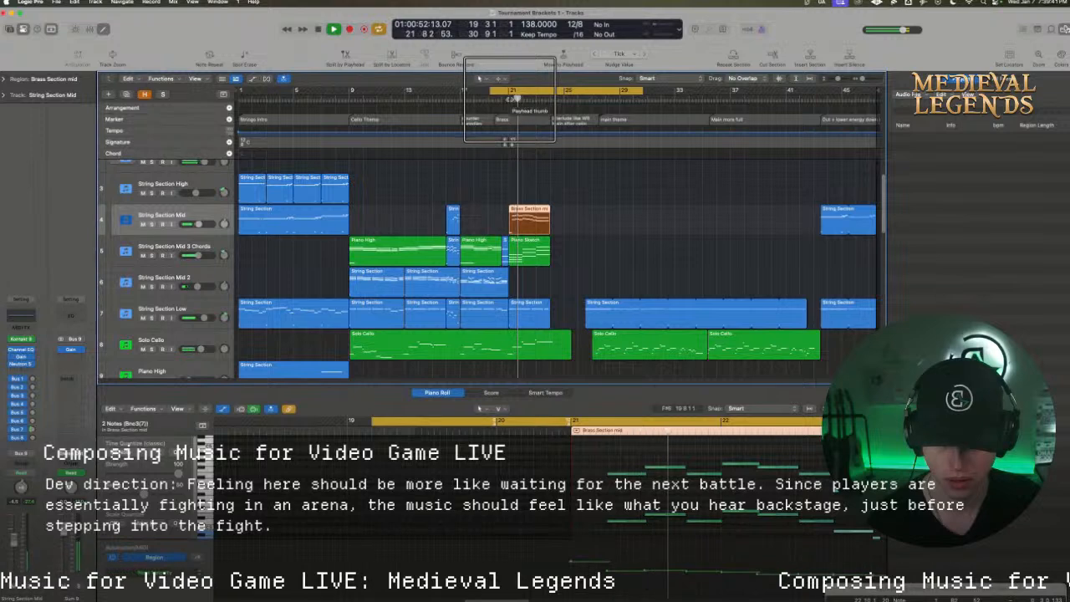
pyautogui.press('space')
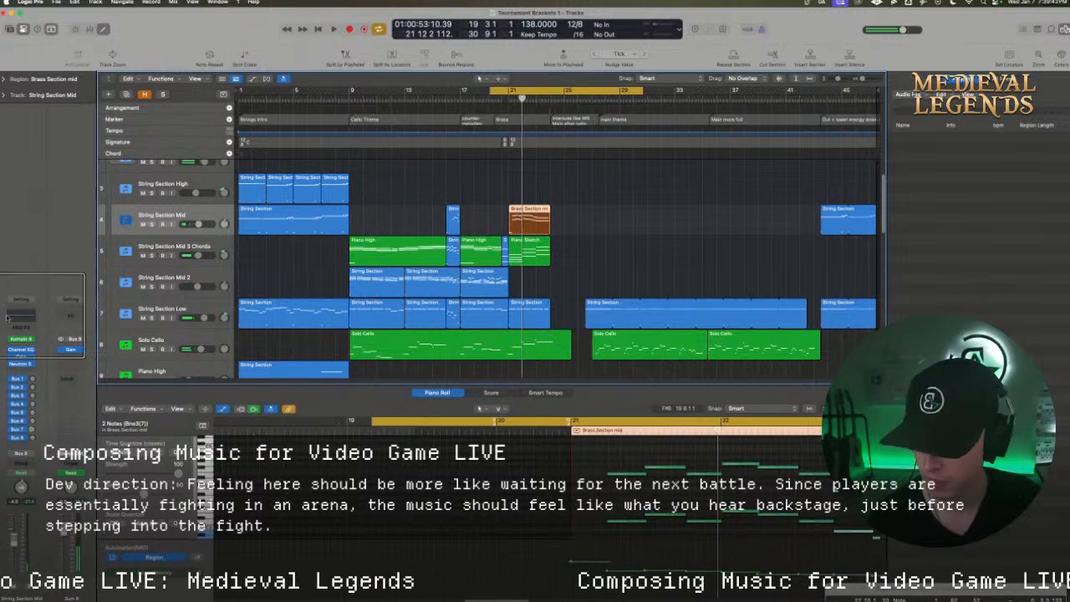
# Open String Section Mid's Kontakt instrument and assign Sustain to its third articulation slot
pyautogui.click(20, 339)
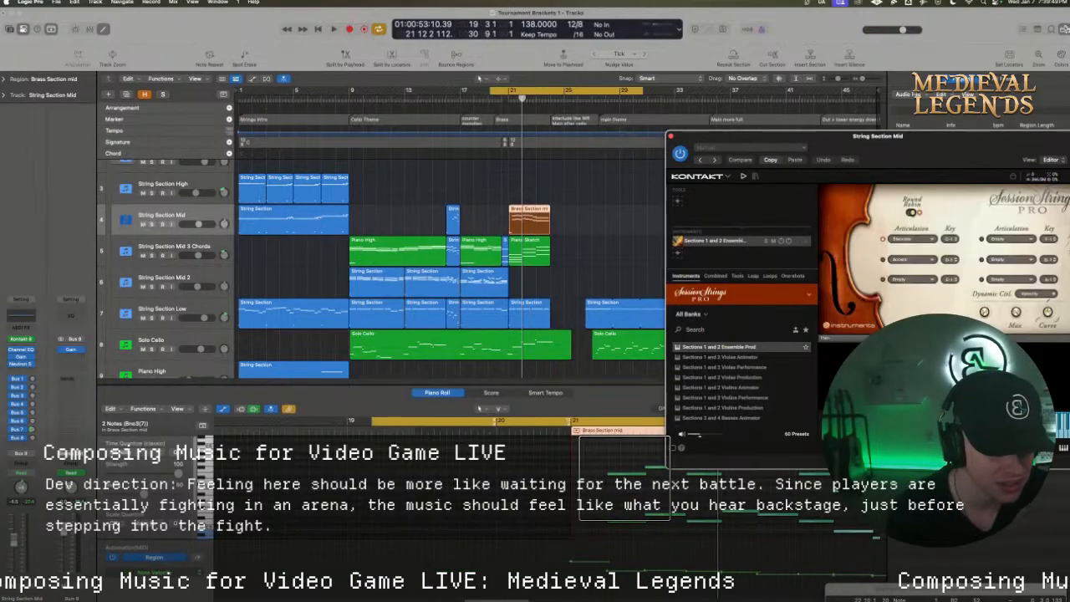
pyautogui.click(909, 282)
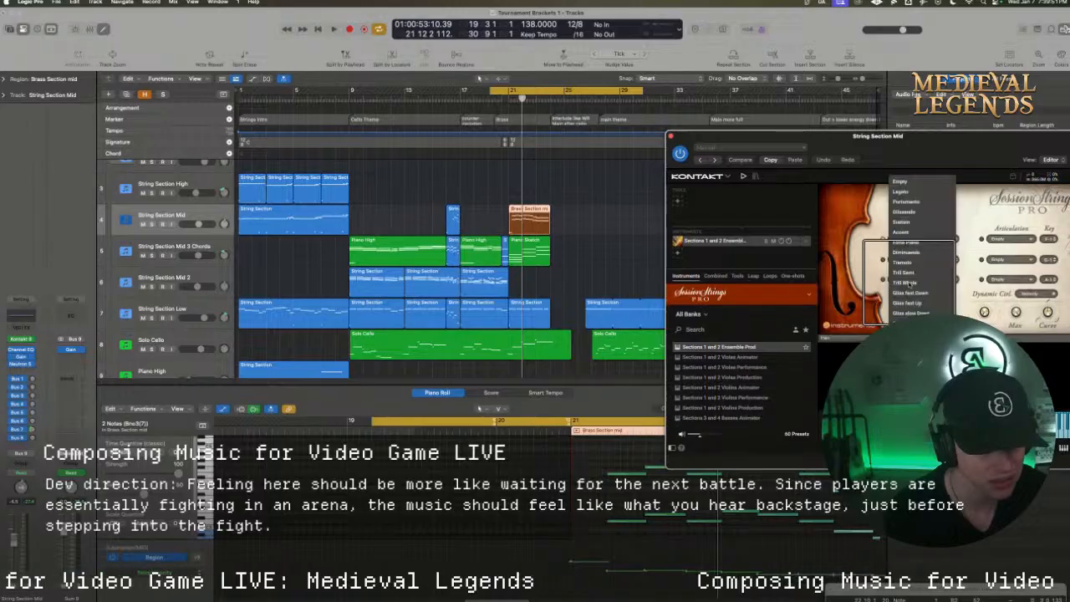
pyautogui.click(903, 222)
# Raise the region's first note to the Sustain key switch, close the instrument, and audition the part
pyautogui.click(568, 497)
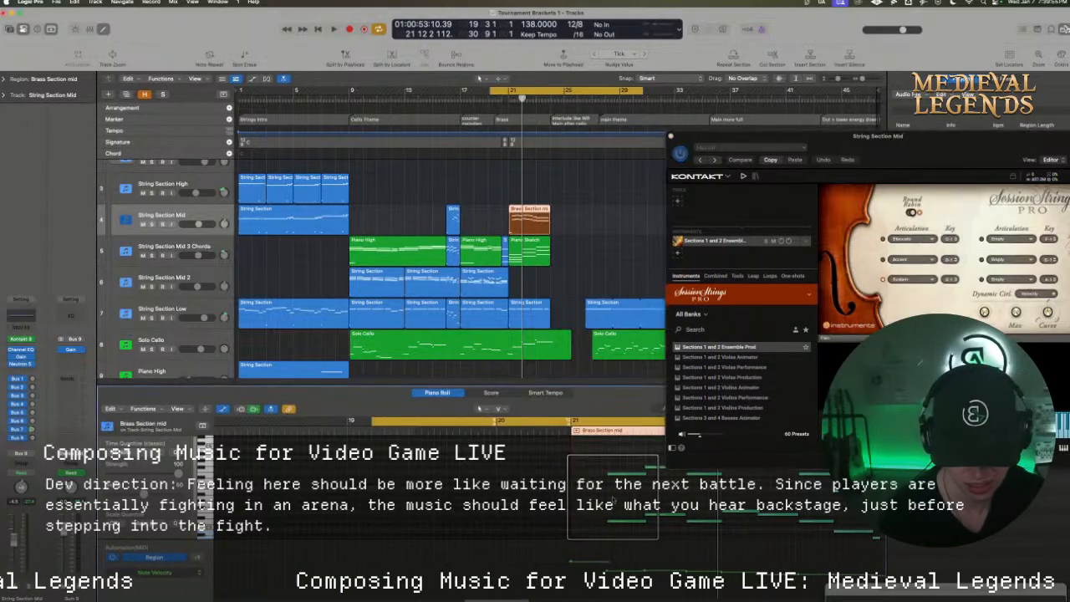
pyautogui.moveTo(587, 497); pyautogui.dragTo(588, 484)
pyautogui.press('space')
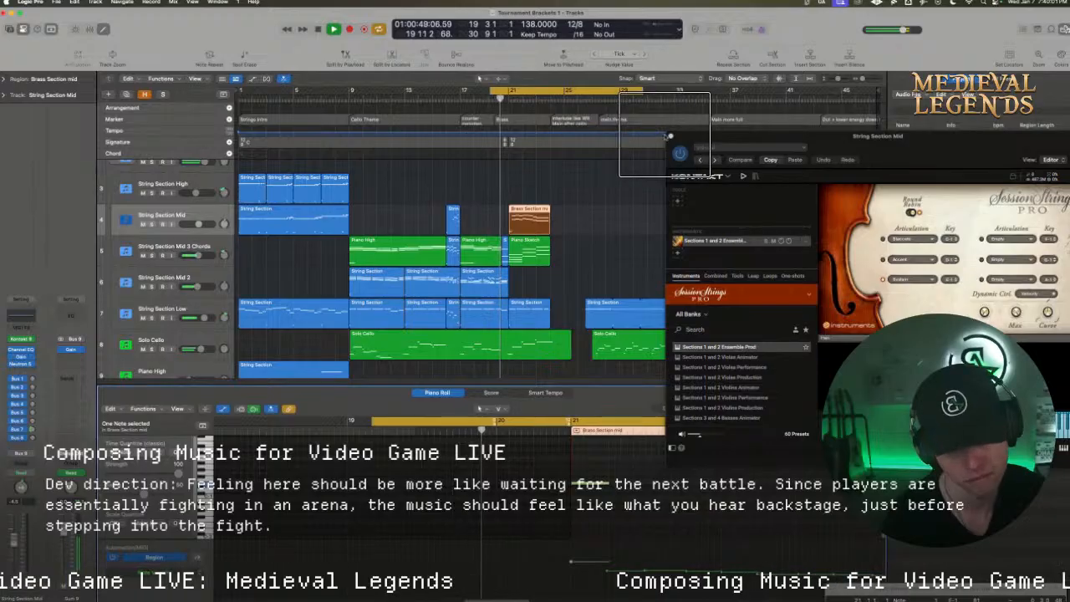
pyautogui.click(670, 135)
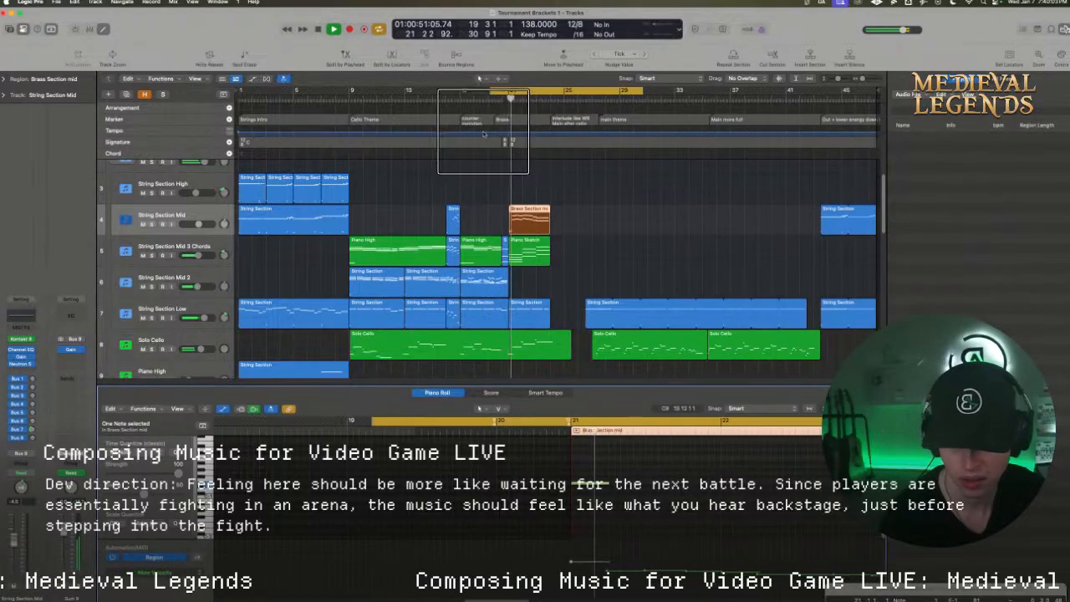
pyautogui.scroll(5, 611, 470)
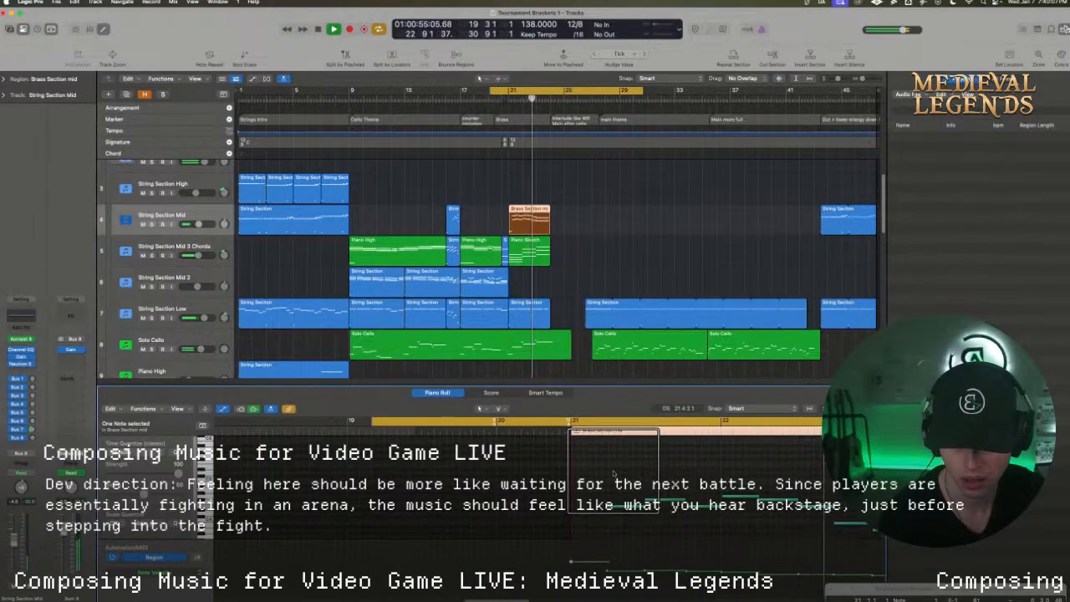
pyautogui.press('space')
# Shift the region on String Section Mid a quarter bar earlier so its melody begins at bar 21, and play it
pyautogui.click(527, 221)
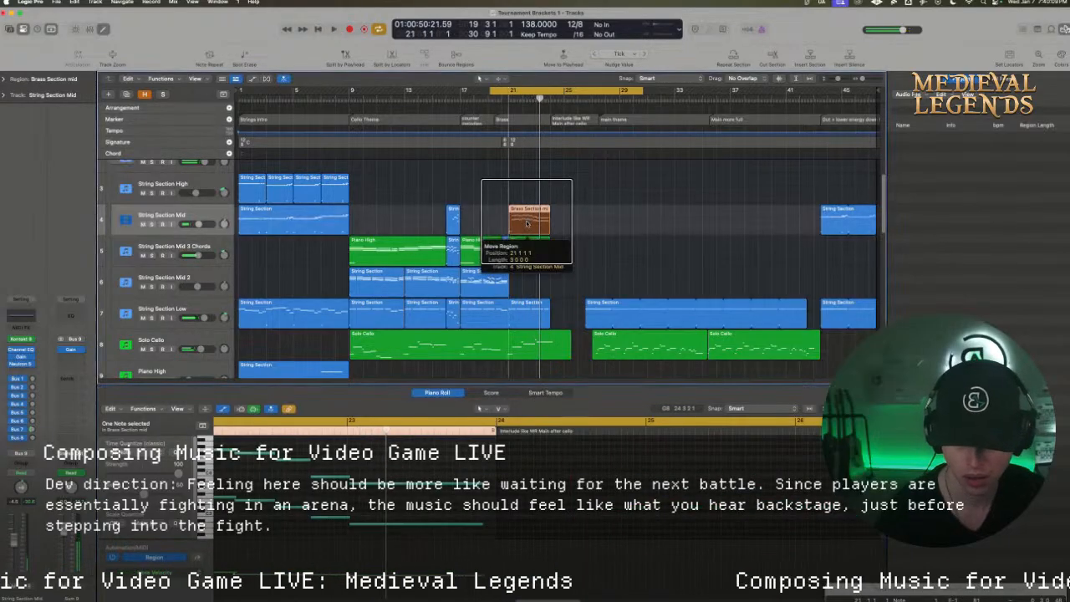
pyautogui.moveTo(526, 223); pyautogui.dragTo(524, 223)
pyautogui.press('space')
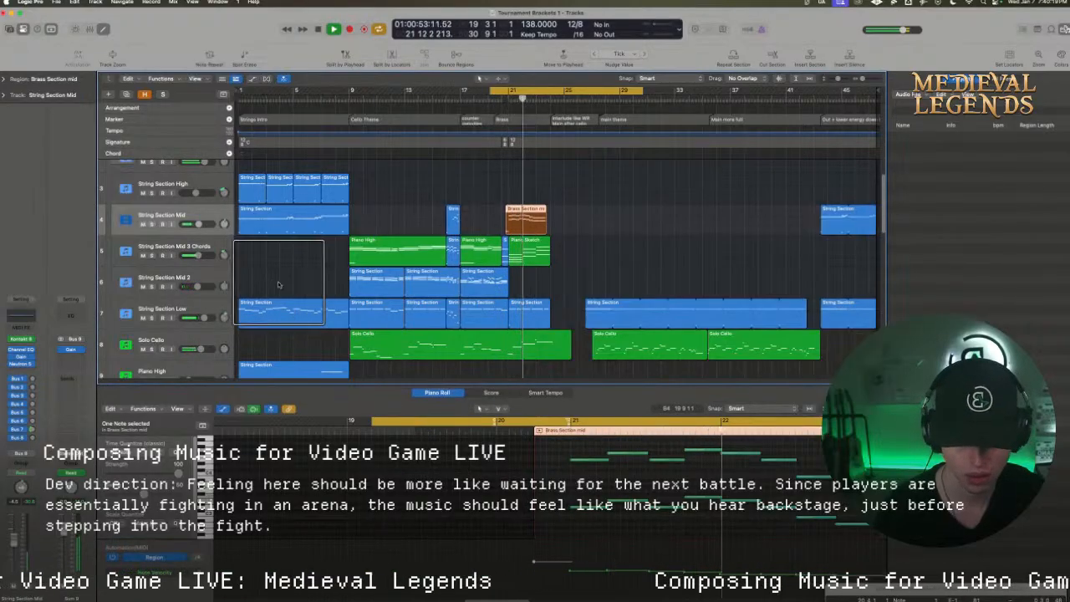
pyautogui.press('space')
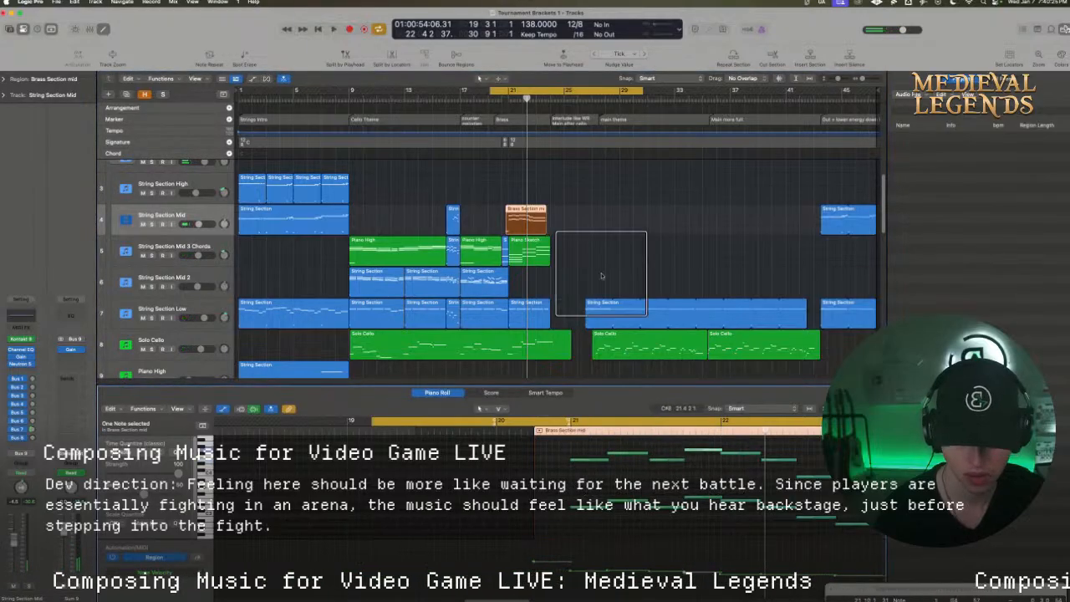
# Move the cycle range to start at 20 6 1 and play the String Section Mid track soloed
pyautogui.moveTo(512, 90)
pyautogui.mouseDown()
pyautogui.moveTo(536, 89)
pyautogui.moveTo(524, 90)
pyautogui.mouseUp()
pyautogui.scroll(-10, 409, 306)
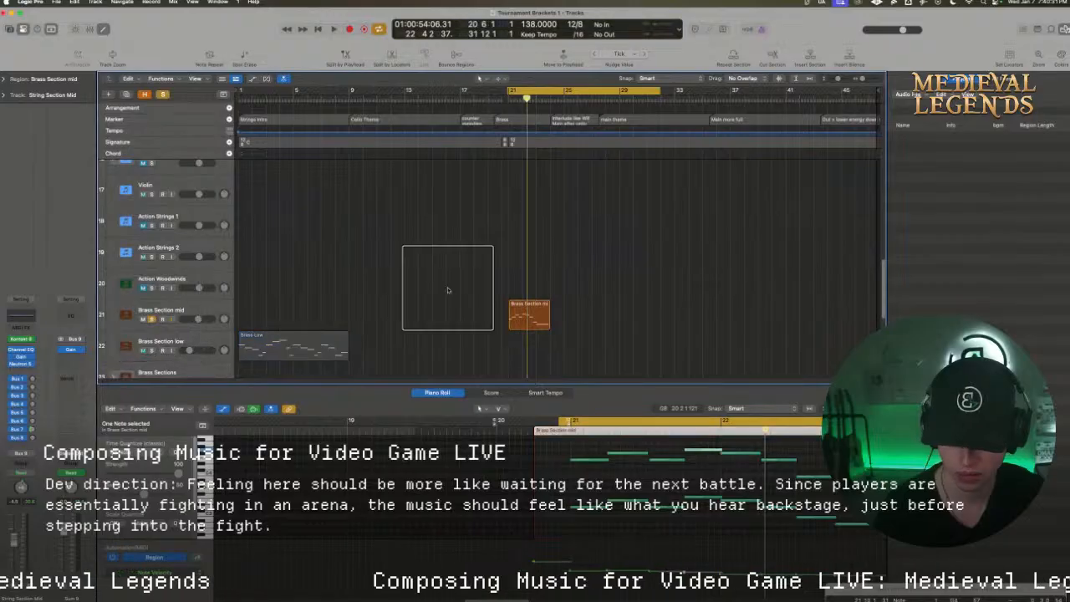
pyautogui.scroll(12, 444, 286)
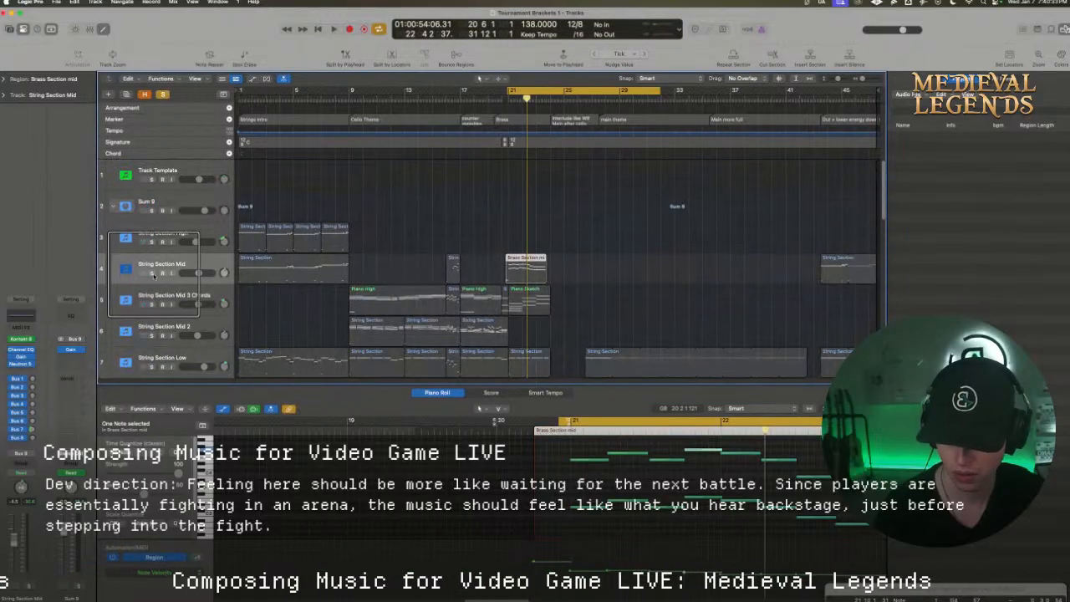
pyautogui.click(163, 271)
pyautogui.press('space')
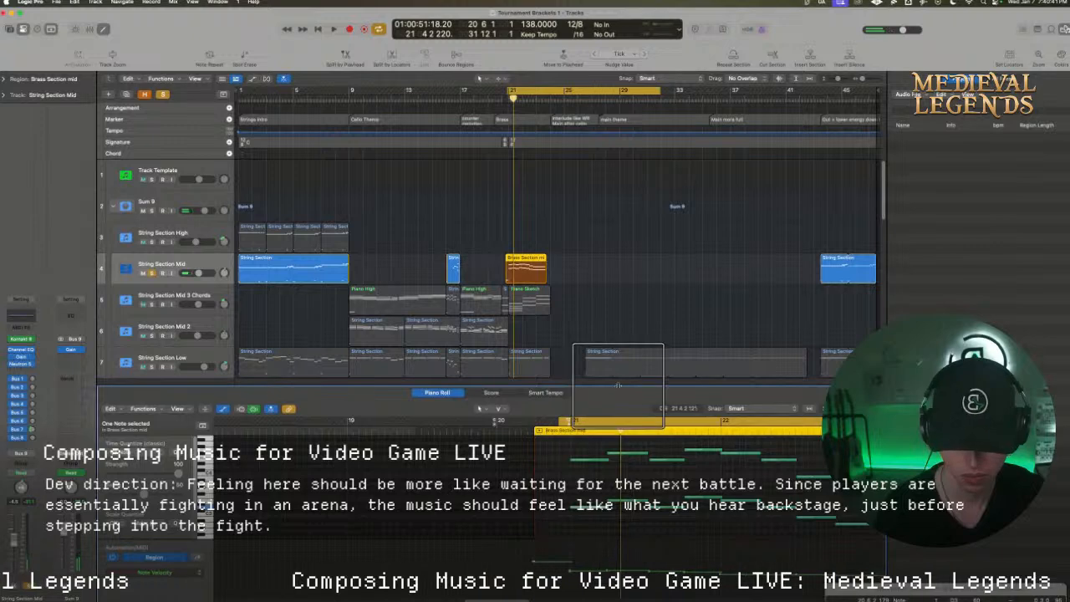
# Enlarge the piano roll, transpose the first six notes of the upper melody line down two semitones, and play the result
pyautogui.moveTo(614, 385); pyautogui.dragTo(605, 291)
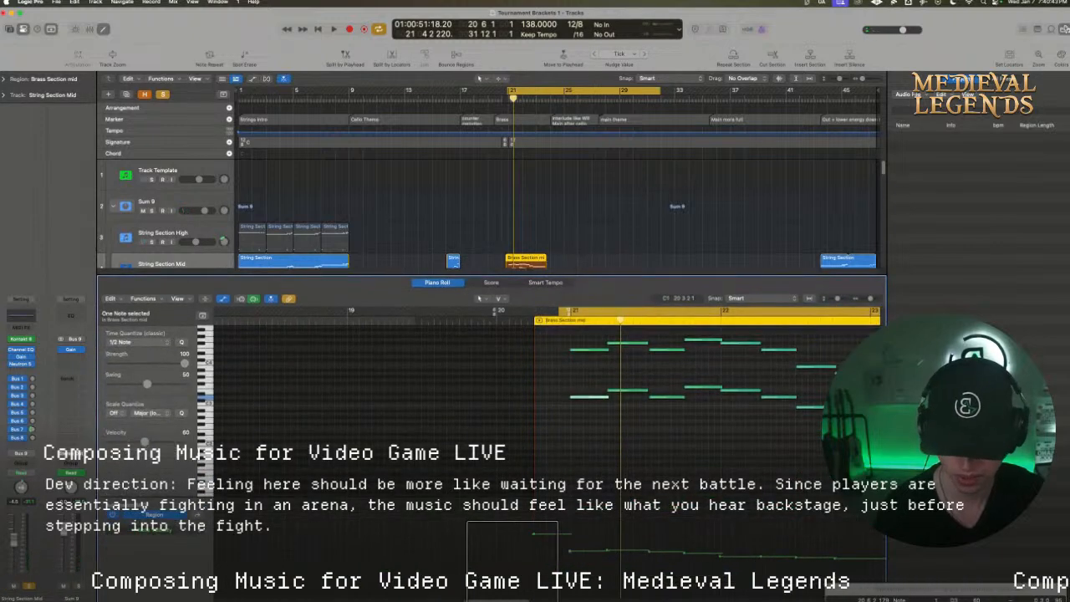
pyautogui.hscroll(5, 513, 564)
pyautogui.scroll(4, 509, 459)
pyautogui.click(367, 406)
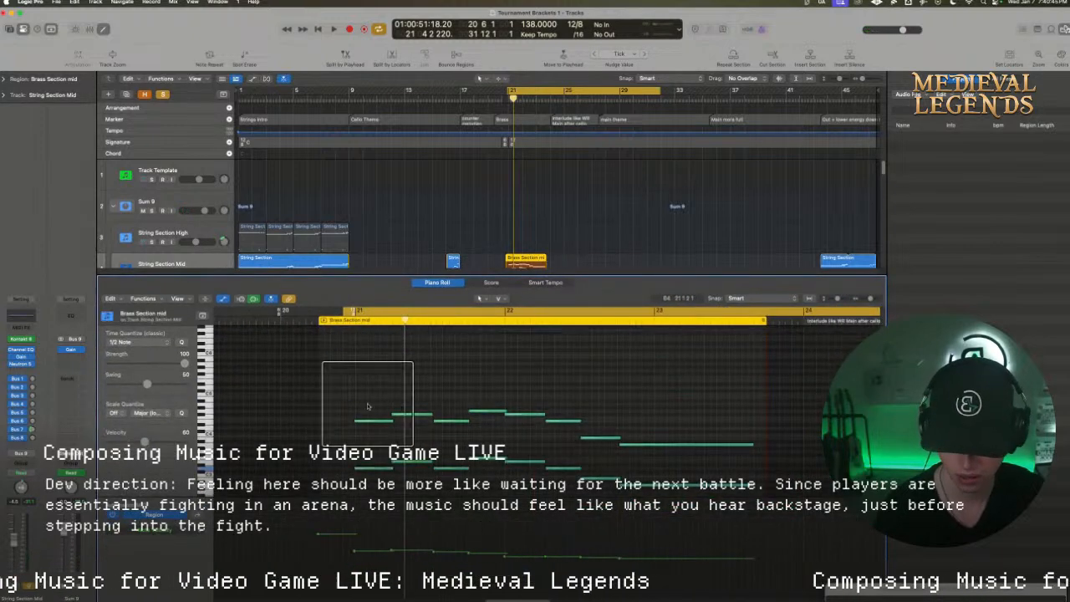
pyautogui.moveTo(368, 406); pyautogui.dragTo(495, 424)
pyautogui.click(440, 390)
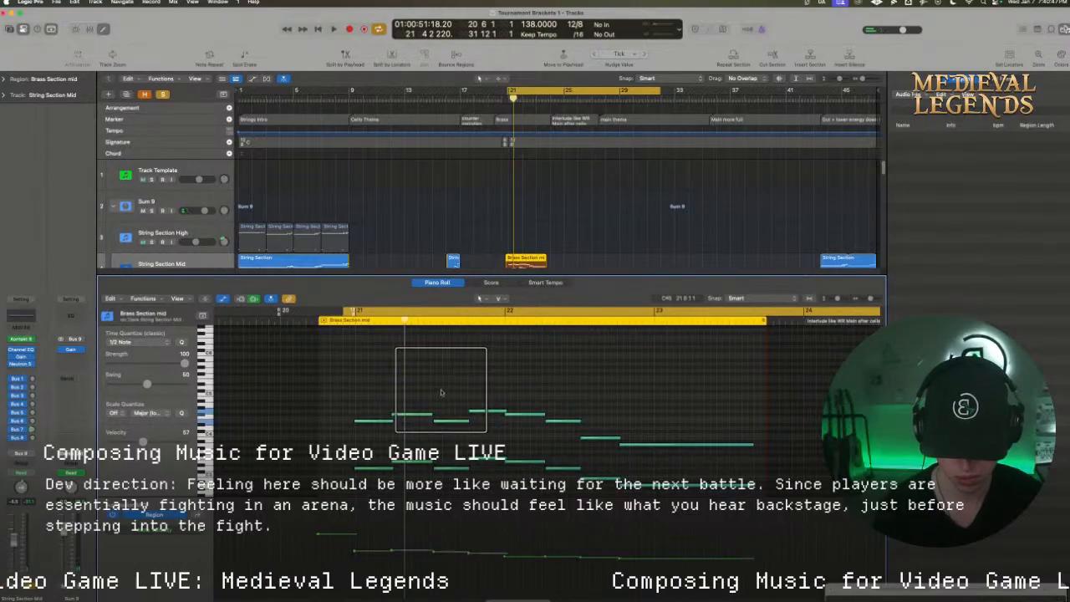
pyautogui.moveTo(349, 391); pyautogui.dragTo(573, 427)
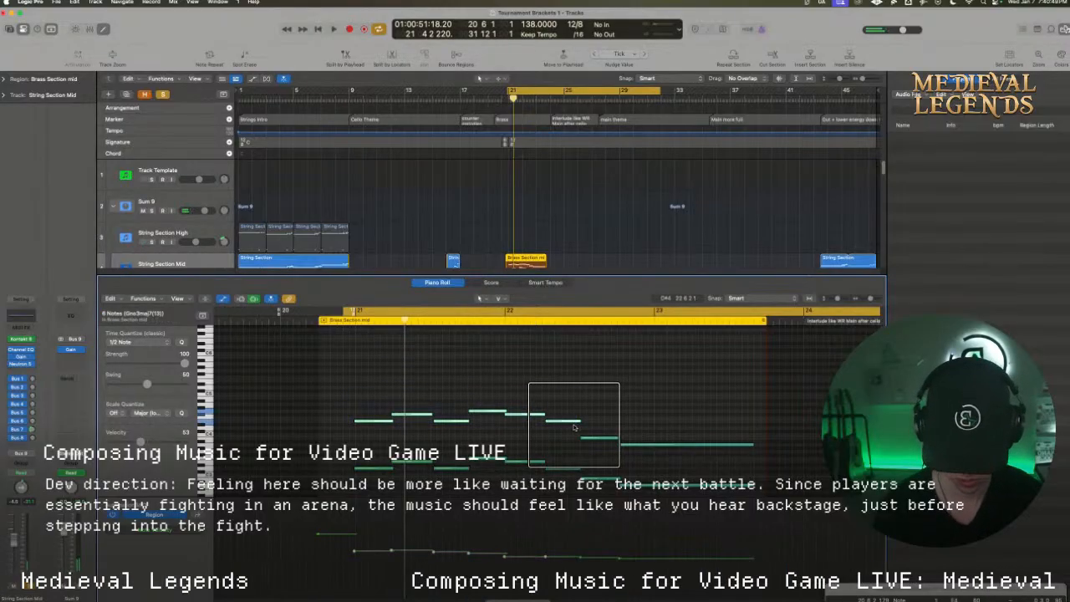
pyautogui.hotkey('alt', 'Down')
pyautogui.hotkey('alt', 'Down')
pyautogui.press('space')
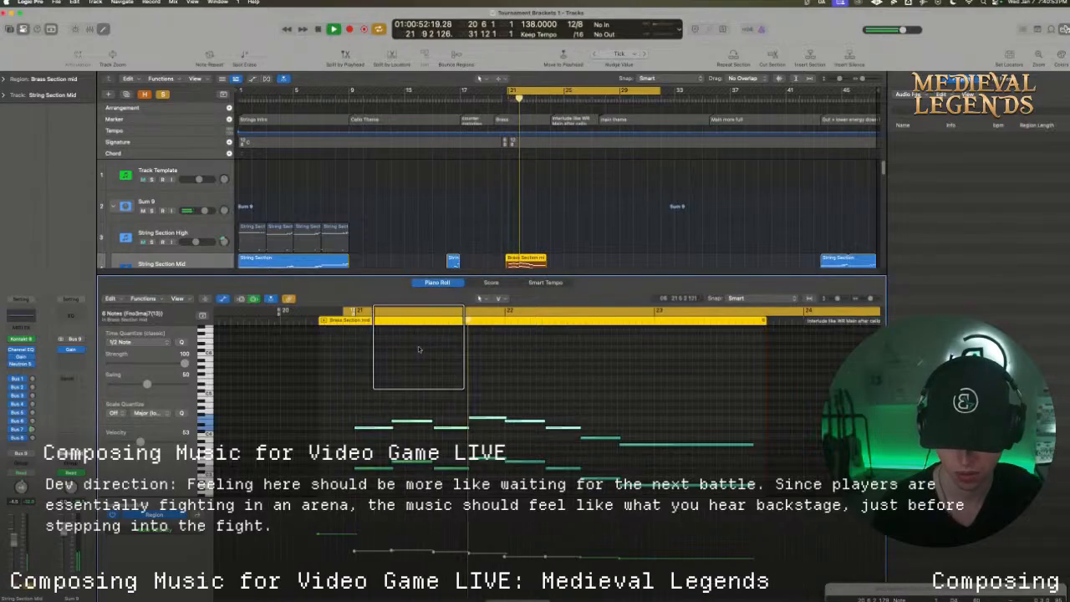
# Duplicate the third note of the upper line a few semitones higher, checking the change by playback
pyautogui.press('space')
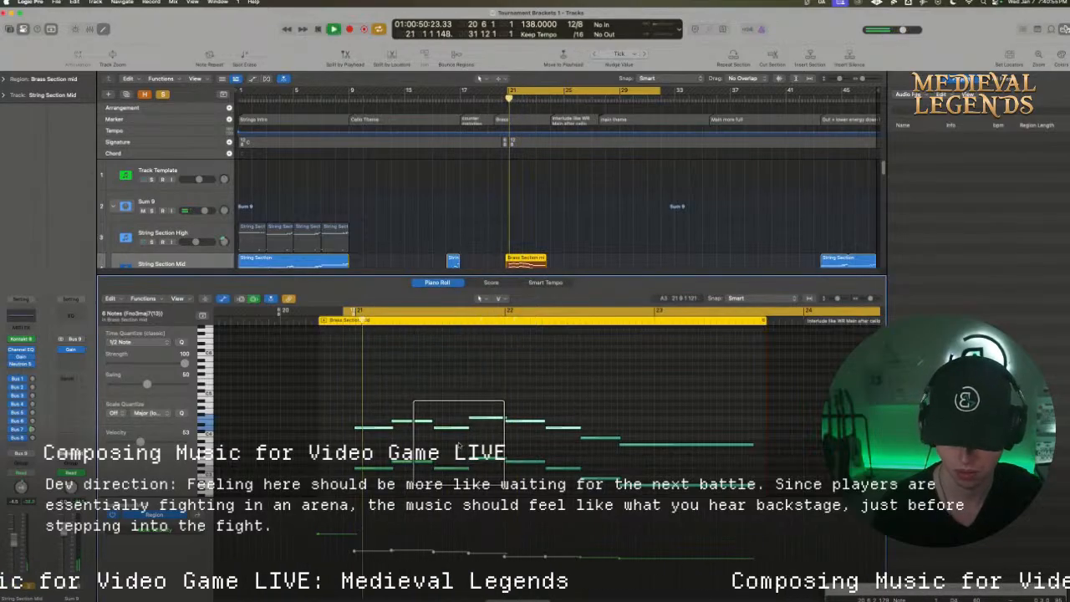
pyautogui.click(459, 446)
pyautogui.press('space')
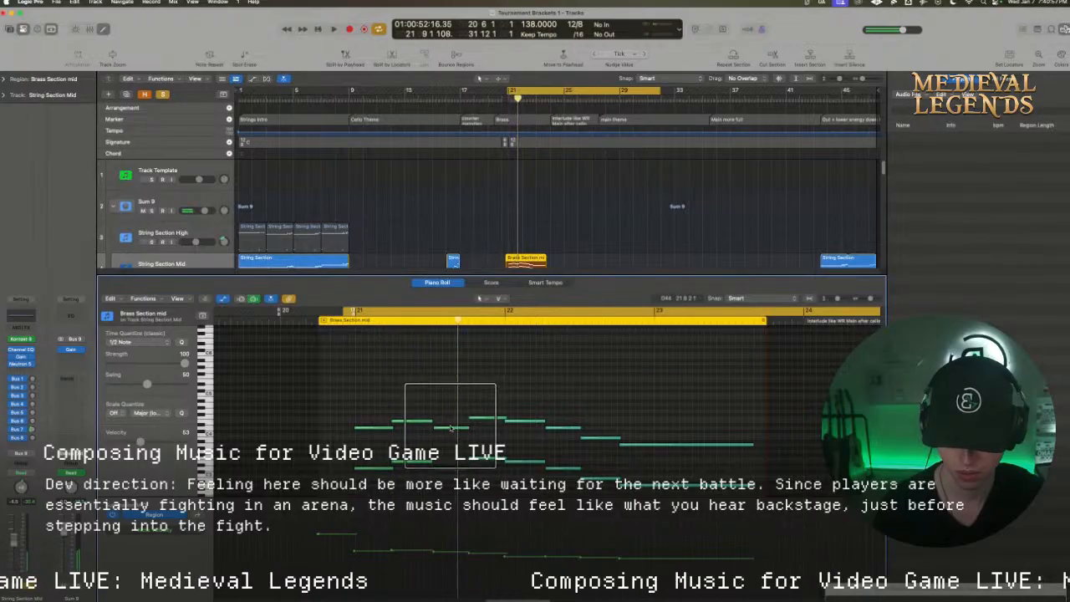
pyautogui.click(450, 428)
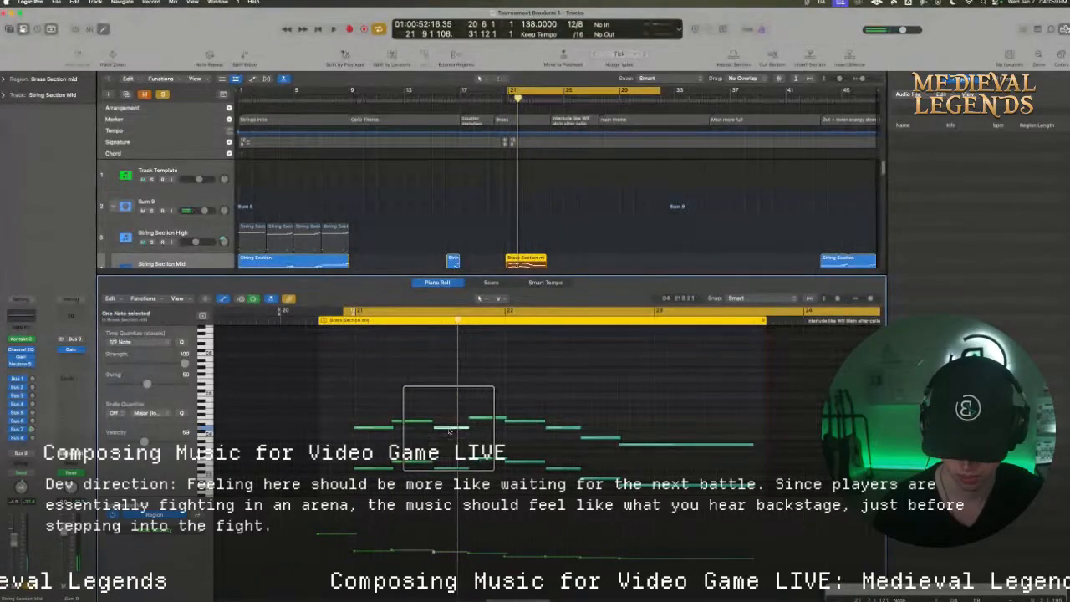
pyautogui.moveTo(450, 431); pyautogui.dragTo(454, 417)
pyautogui.press('space')
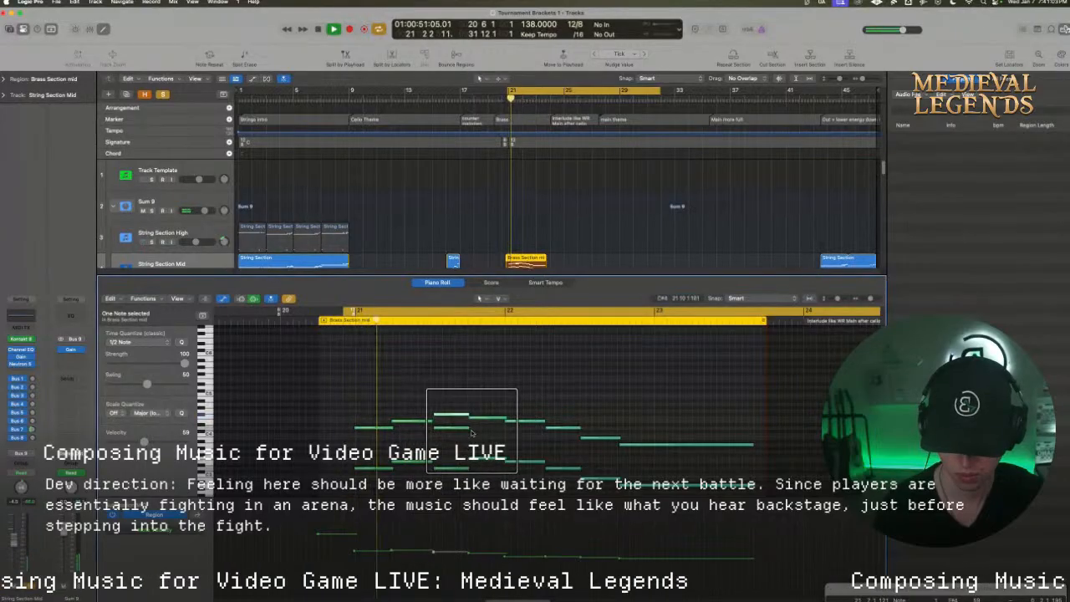
pyautogui.press('space')
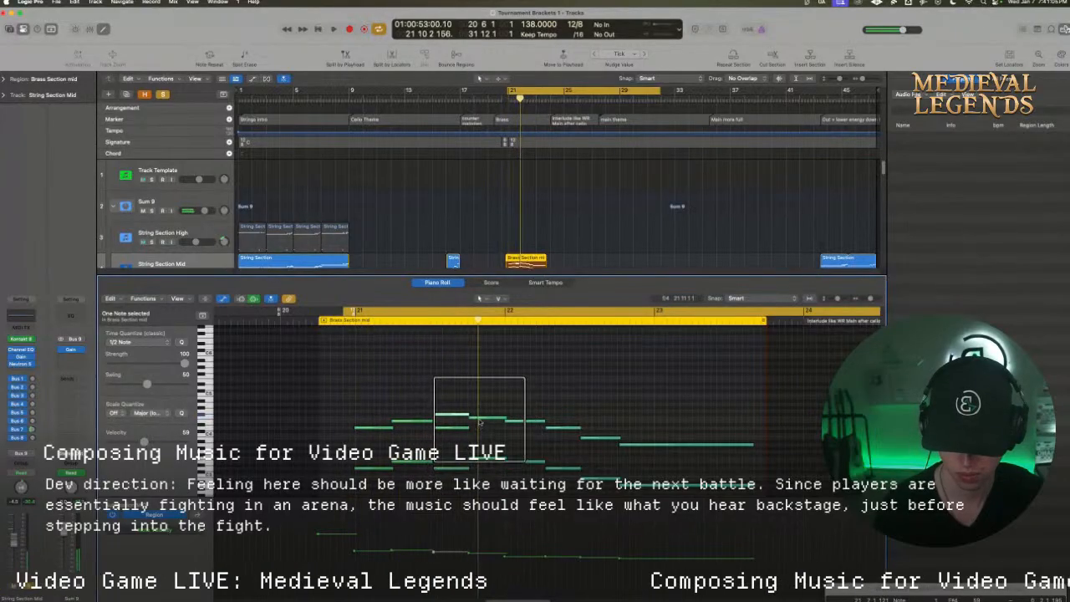
# Raise the fifth note of both melody lines, at bar 22, a few semitones, adjust the fourth notes' pitch, and play the result
pyautogui.moveTo(479, 420); pyautogui.dragTo(521, 414)
pyautogui.press('space')
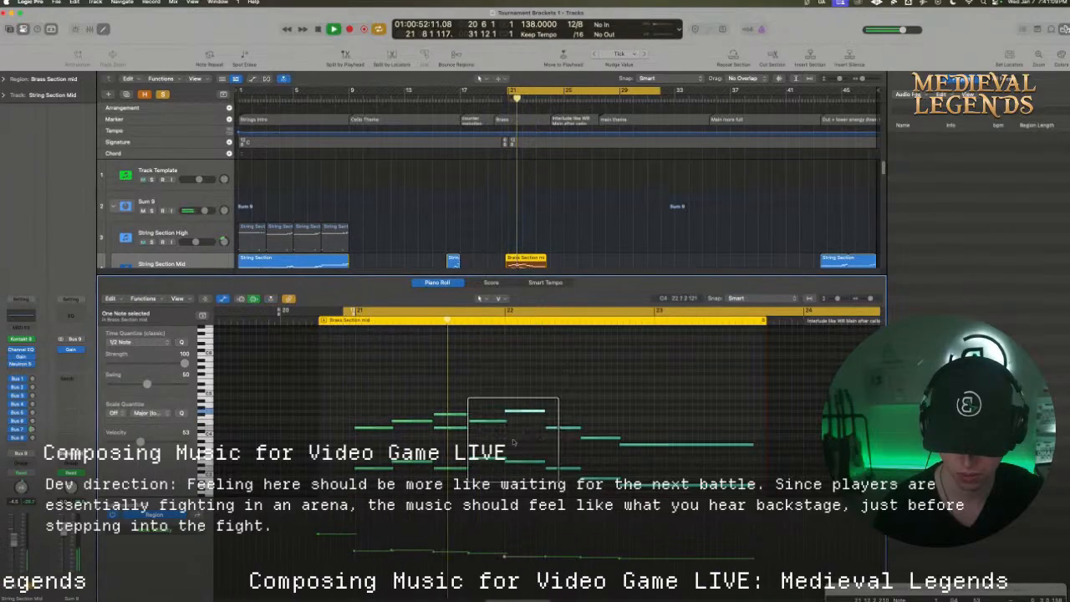
pyautogui.moveTo(513, 462); pyautogui.dragTo(515, 453)
pyautogui.click(495, 459)
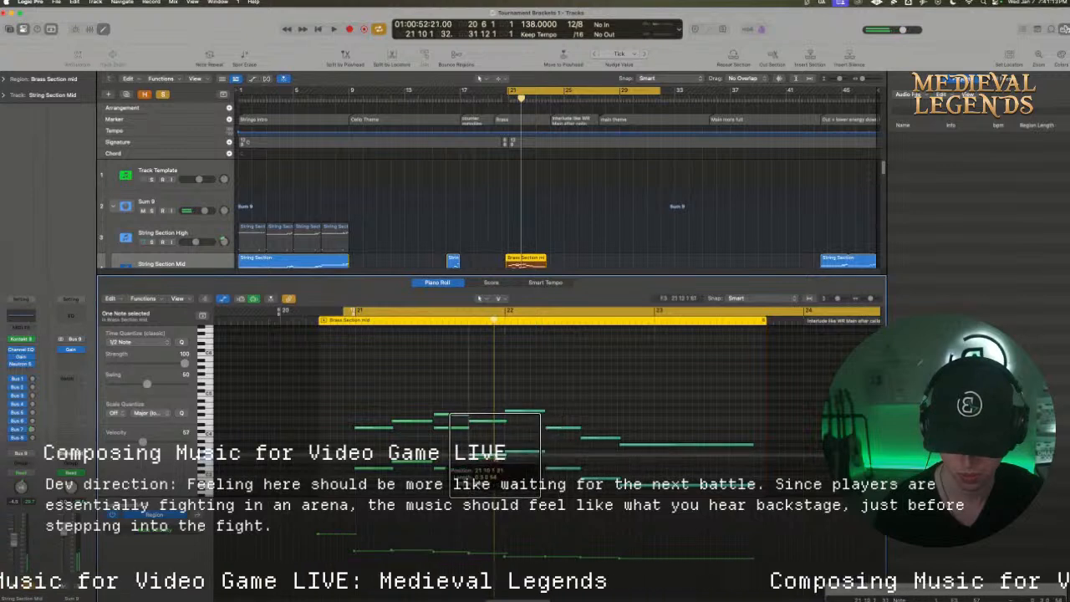
pyautogui.press('space')
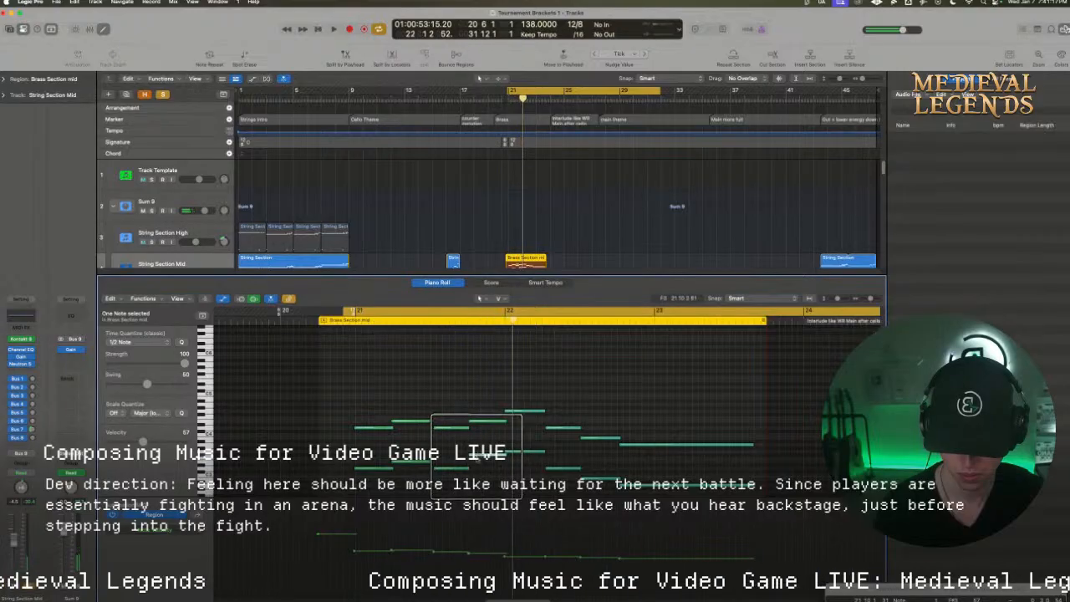
# Raise the third note of the lower line to an octave below the upper line's duplicated note, checking by playback
pyautogui.moveTo(477, 456)
pyautogui.mouseDown()
pyautogui.moveTo(465, 468)
pyautogui.moveTo(457, 459)
pyautogui.mouseUp()
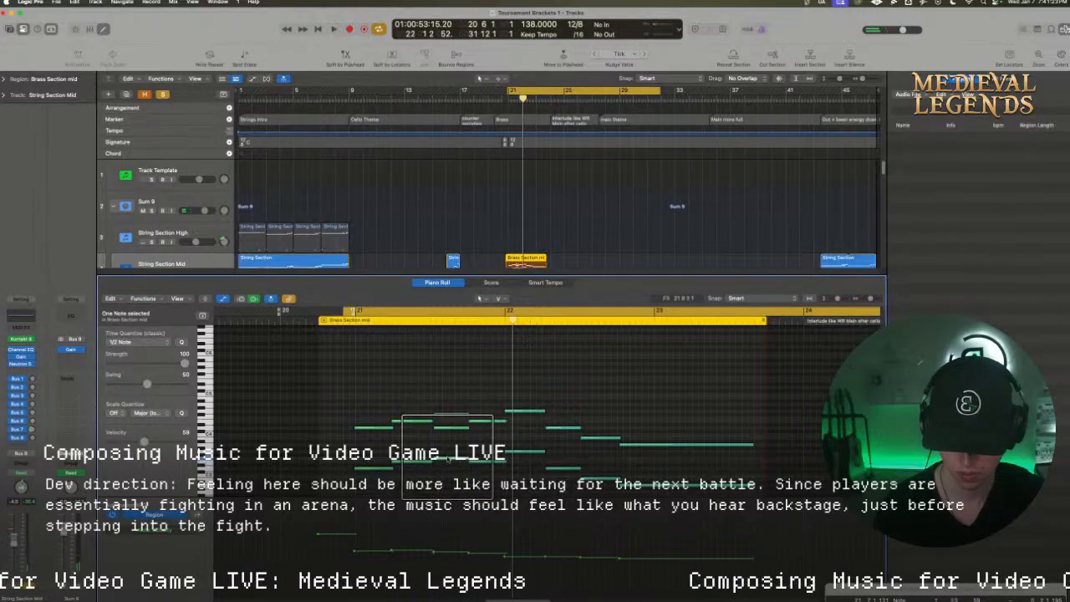
pyautogui.press('space')
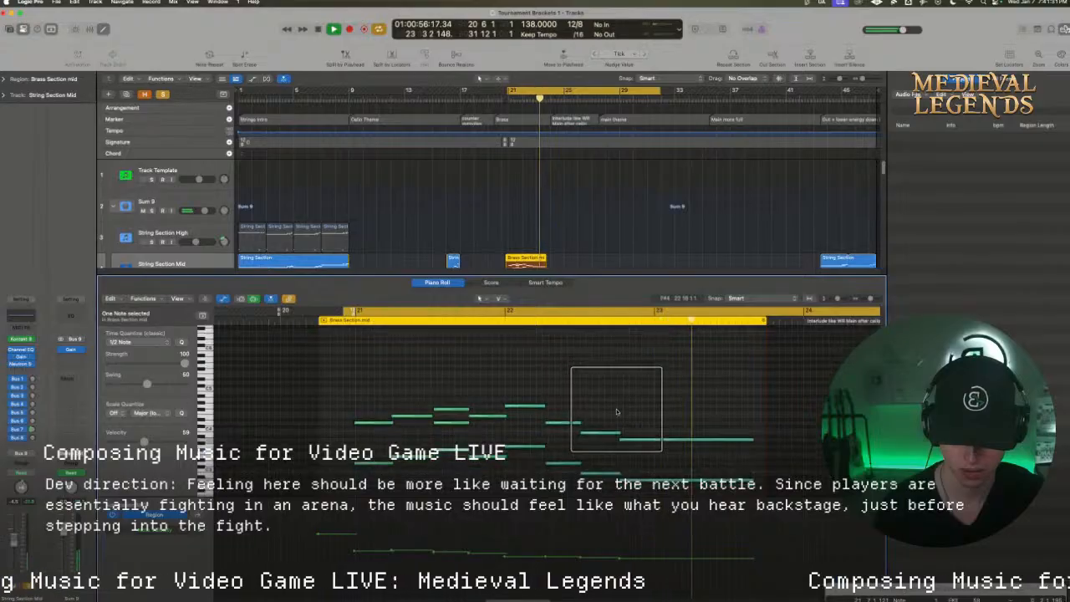
pyautogui.press('space')
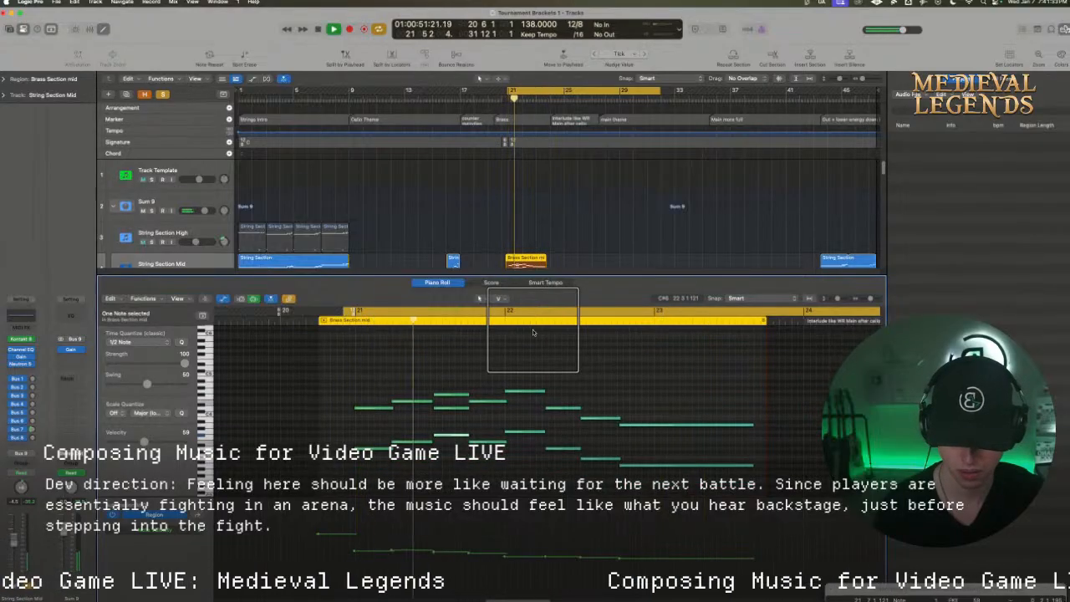
pyautogui.press('space')
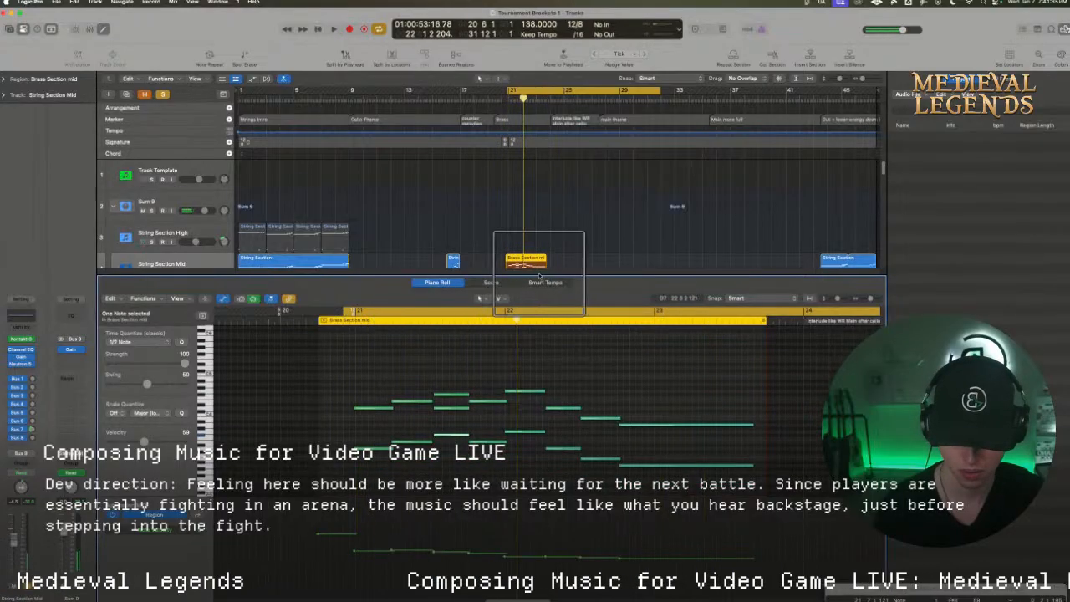
# Look over the tracks below String Section Mid, then reselect its bar 21 region and play it
pyautogui.scroll(-2, 531, 249)
pyautogui.click(594, 250)
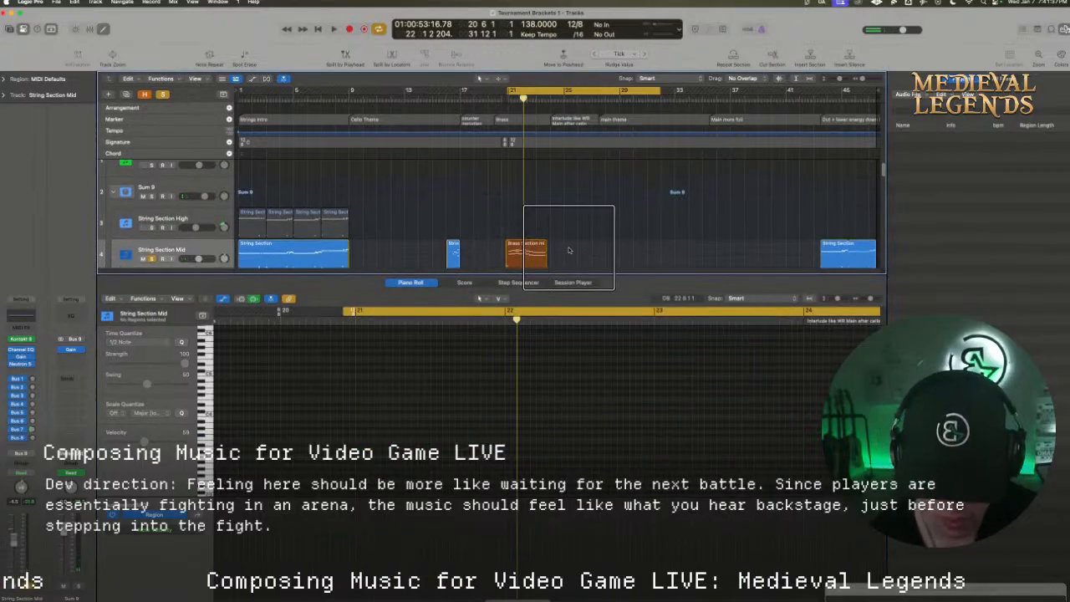
pyautogui.scroll(-8, 580, 249)
pyautogui.scroll(8, 567, 242)
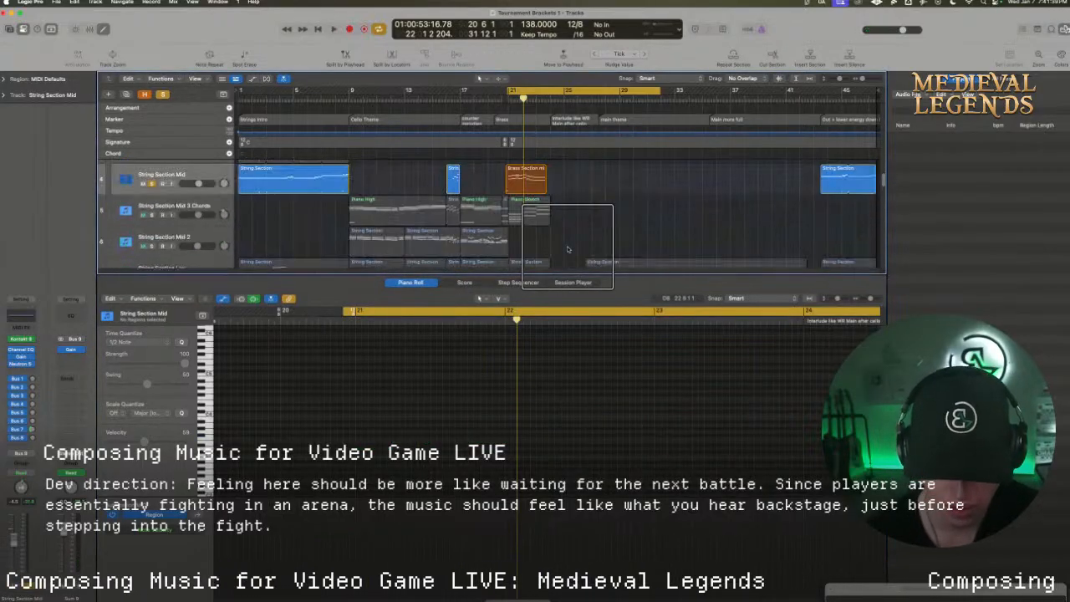
pyautogui.click(525, 177)
pyautogui.press('space')
pyautogui.scroll(-2, 503, 359)
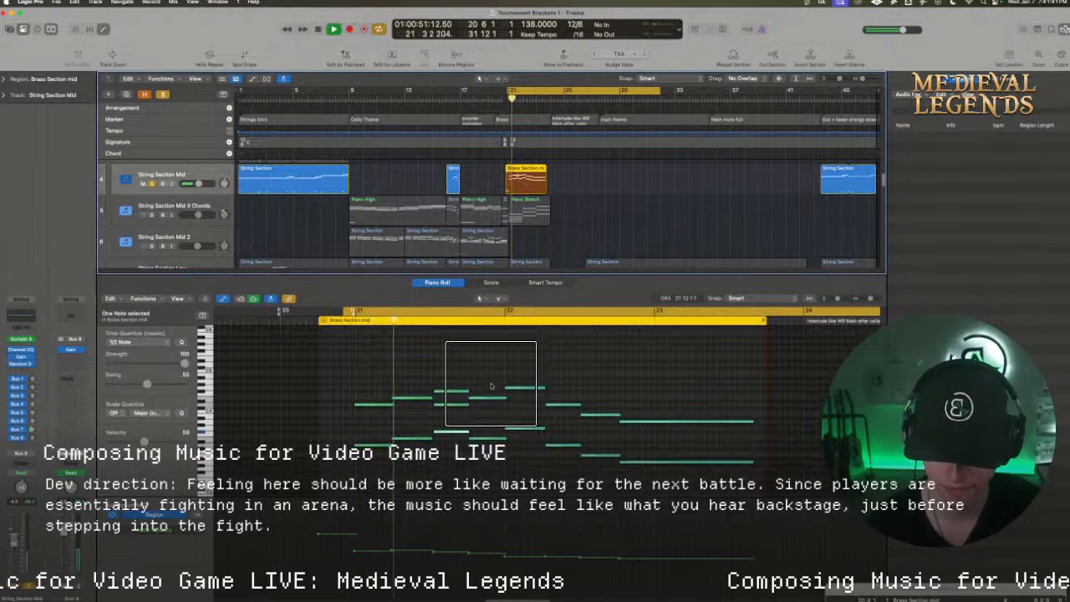
# Raise the upper line's sixth note a few semitones and play it with the cycle range set to bar 22 only
pyautogui.click(510, 452)
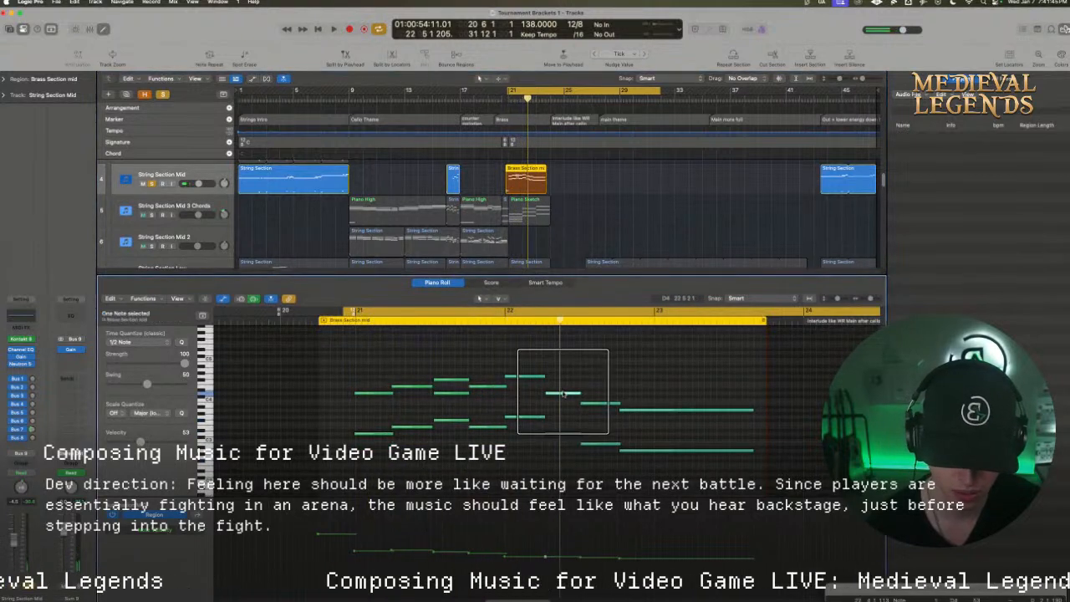
pyautogui.moveTo(562, 392); pyautogui.dragTo(562, 381)
pyautogui.moveTo(508, 311); pyautogui.dragTo(668, 312)
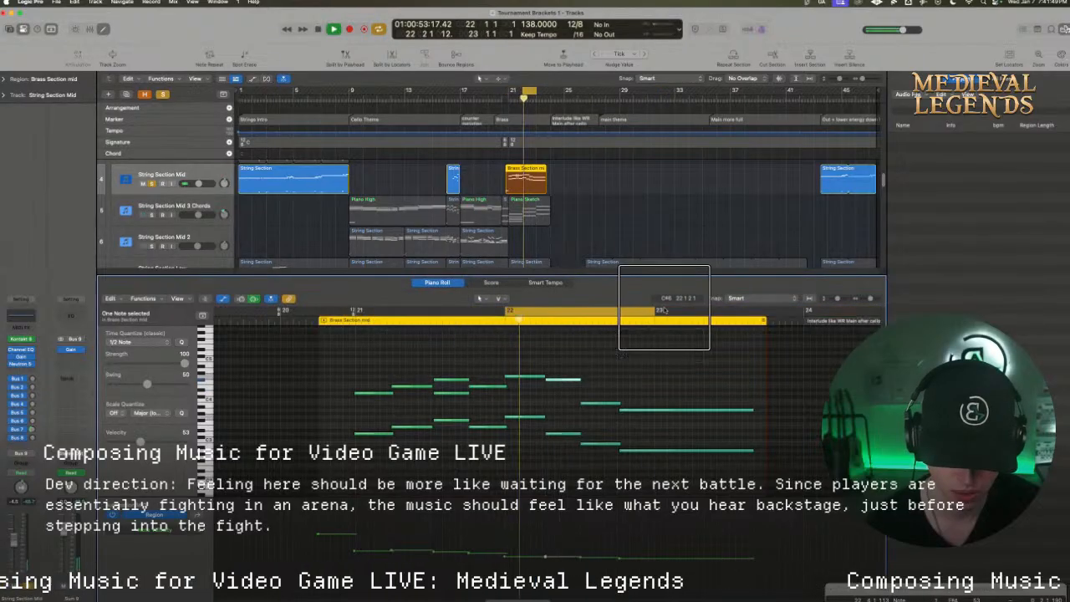
# Raise the upper line's seventh note, start both long final notes later, and fill the upper gap with a lower copy of the seventh
pyautogui.moveTo(601, 406)
pyautogui.mouseDown()
pyautogui.moveTo(600, 390)
pyautogui.moveTo(642, 458)
pyautogui.mouseUp()
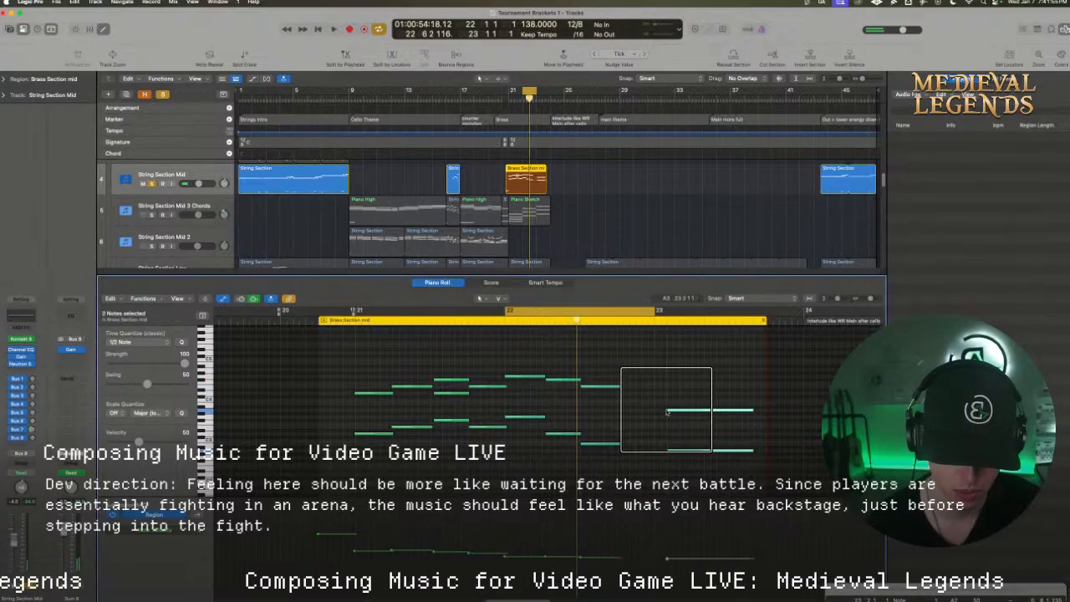
pyautogui.click(644, 432)
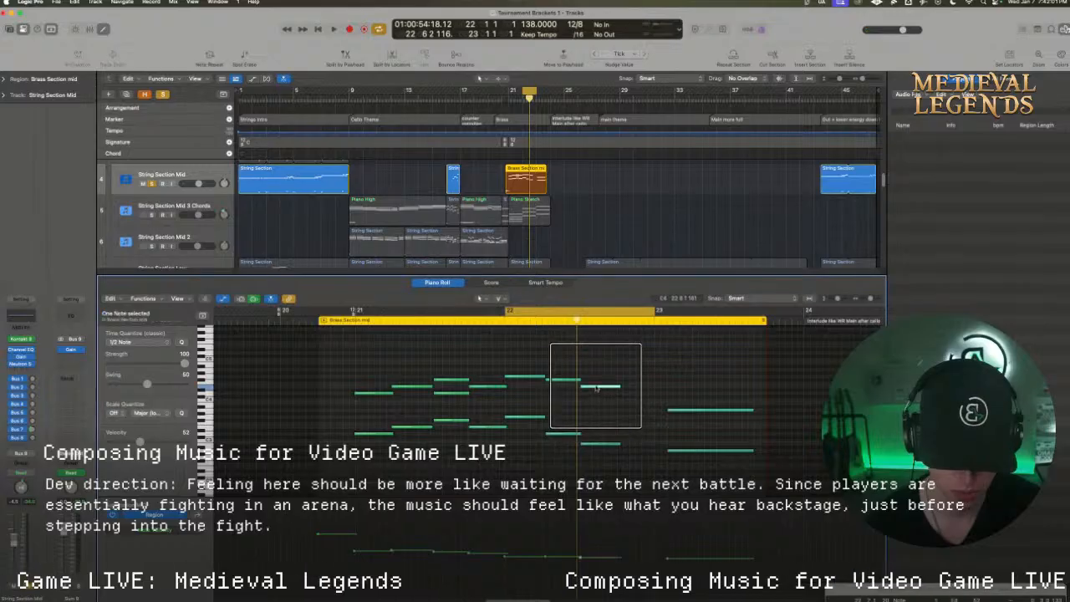
pyautogui.moveTo(596, 390); pyautogui.dragTo(634, 402)
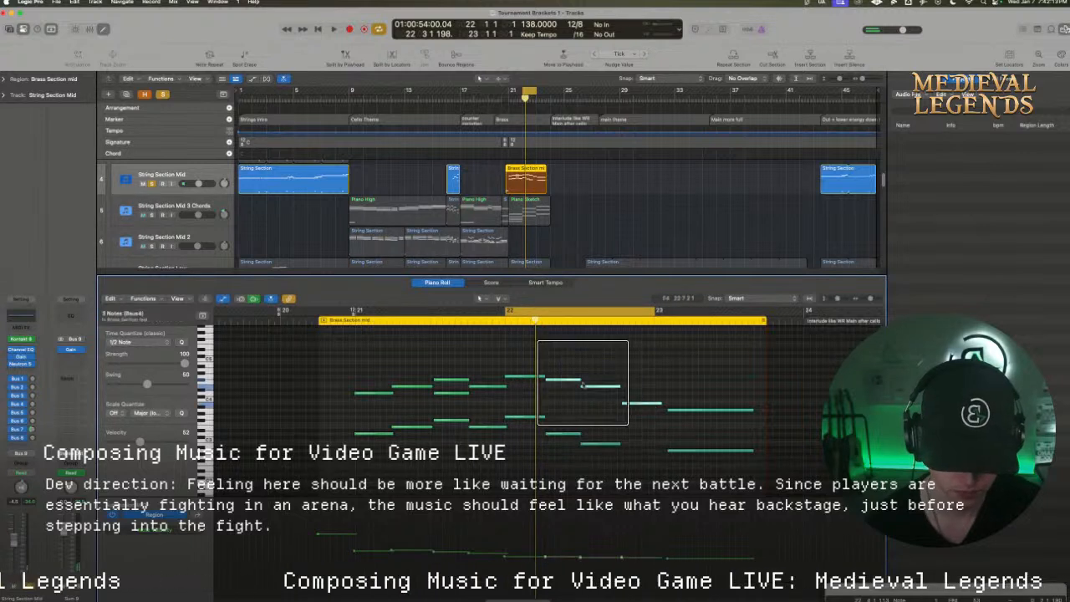
# Copy the upper line's sixth to eighth notes an octave down into the lower line and play the passage
pyautogui.moveTo(574, 386); pyautogui.dragTo(574, 427)
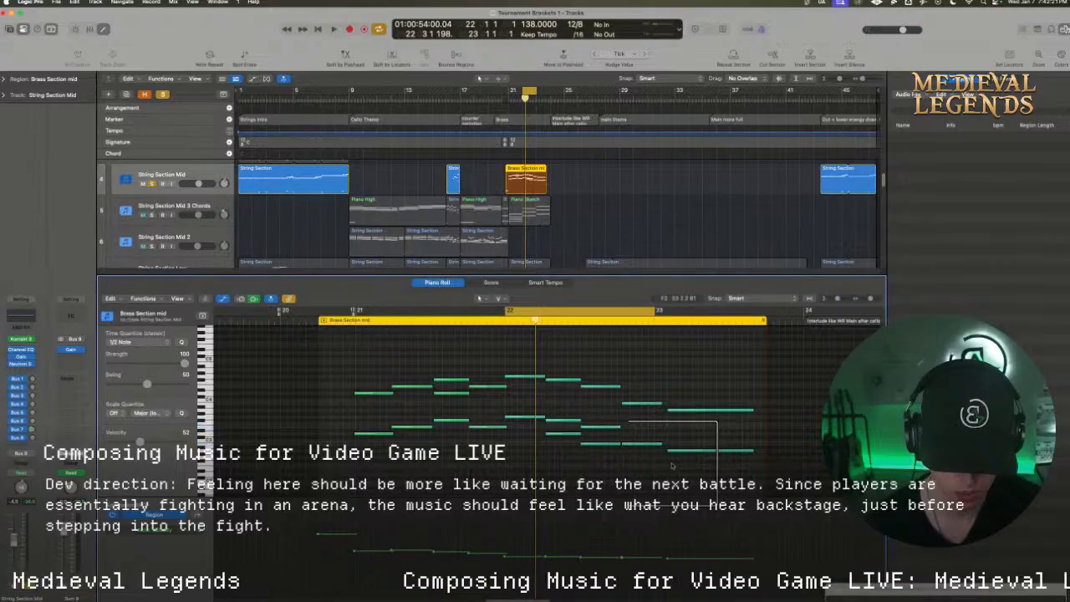
pyautogui.press('space')
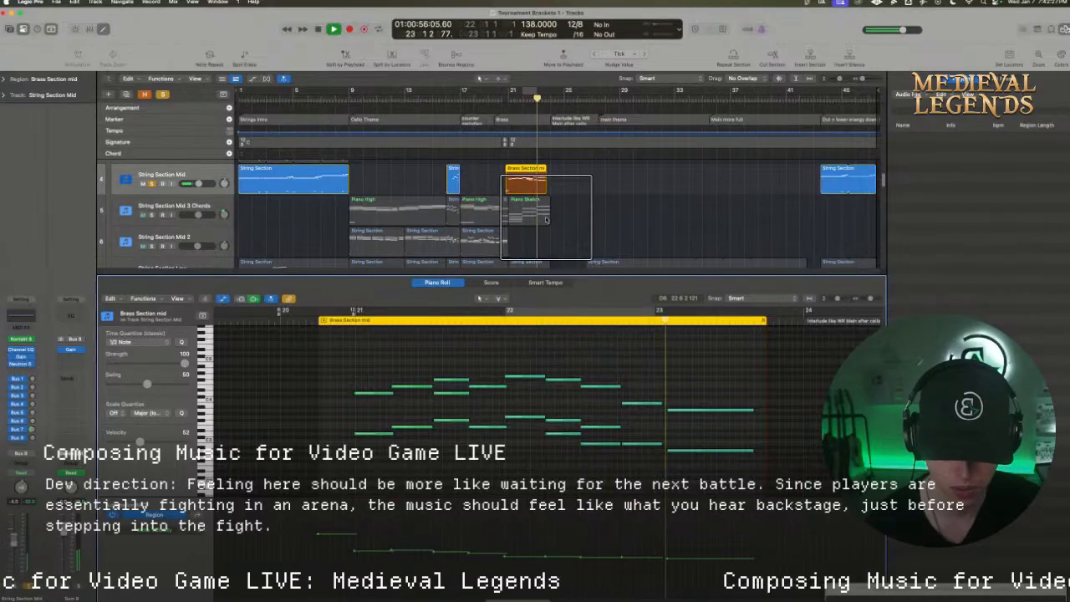
pyautogui.press('space')
# Set the cycle range to bars 19 to 28 and raise String Section Mid's Gain automation to +4.9 dB around the bar 21 region
pyautogui.moveTo(488, 90); pyautogui.dragTo(606, 90)
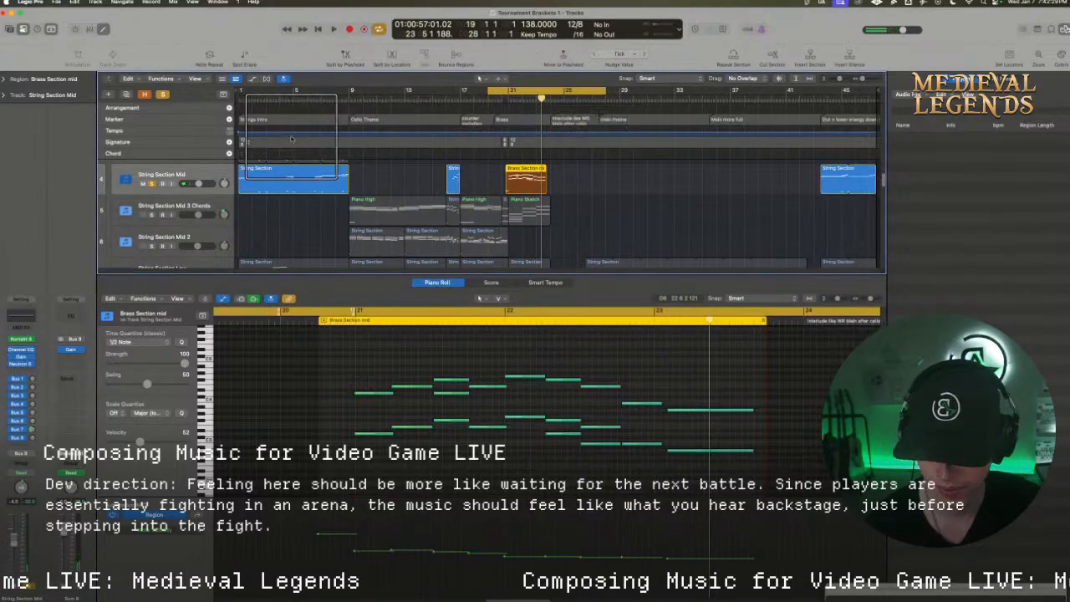
pyautogui.press('a')
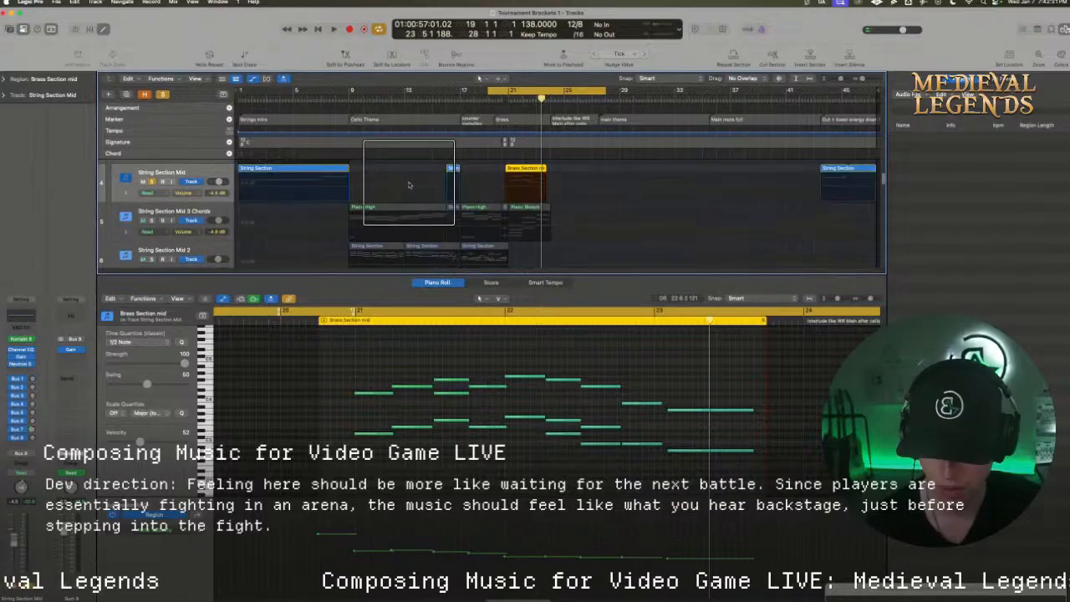
pyautogui.click(194, 194)
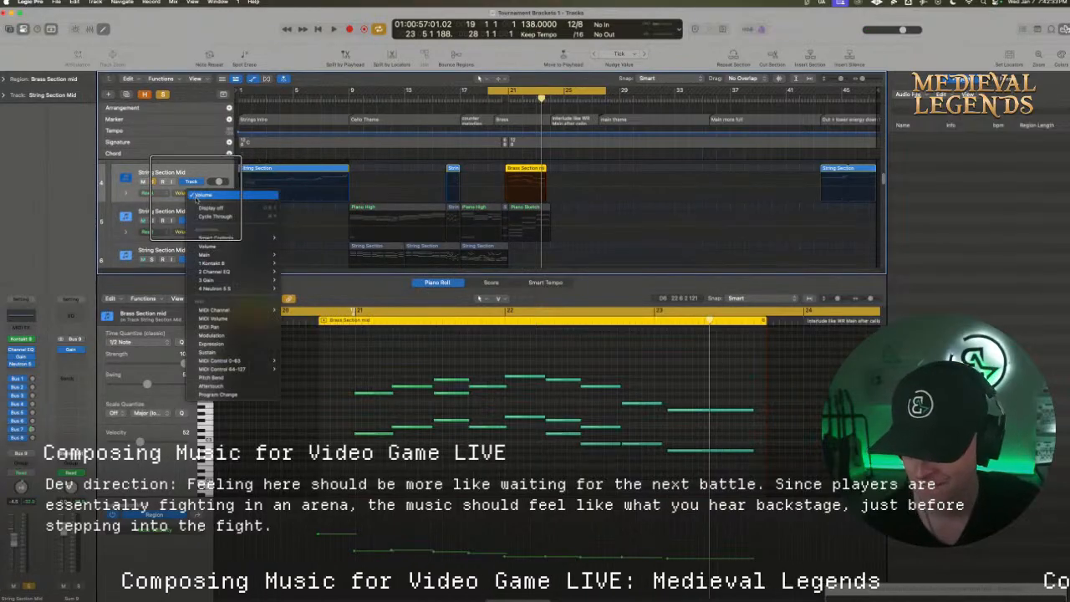
pyautogui.moveTo(211, 280)
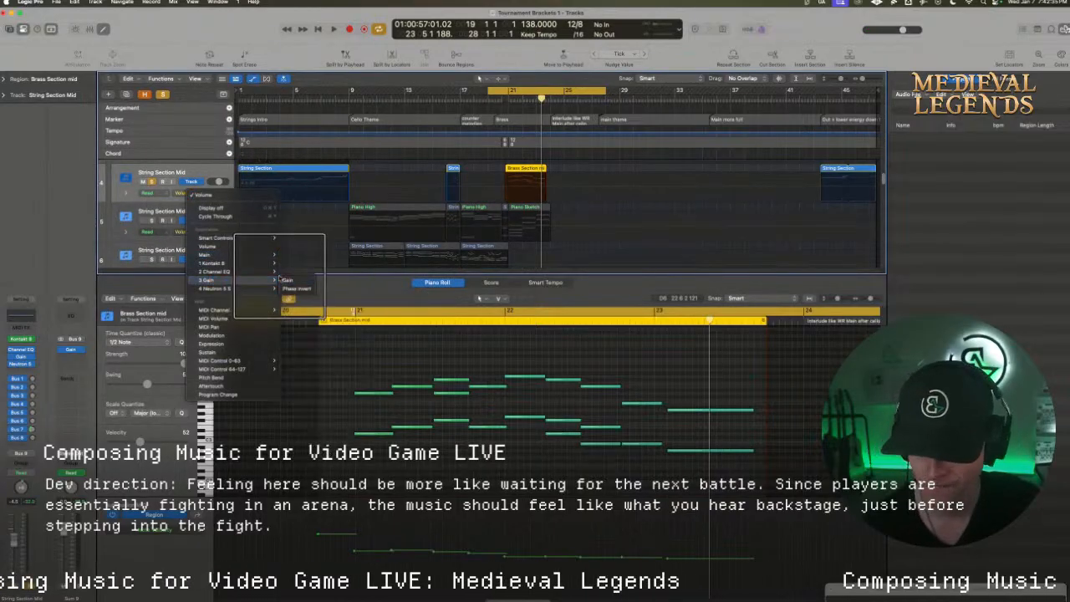
pyautogui.click(284, 280)
pyautogui.click(485, 182)
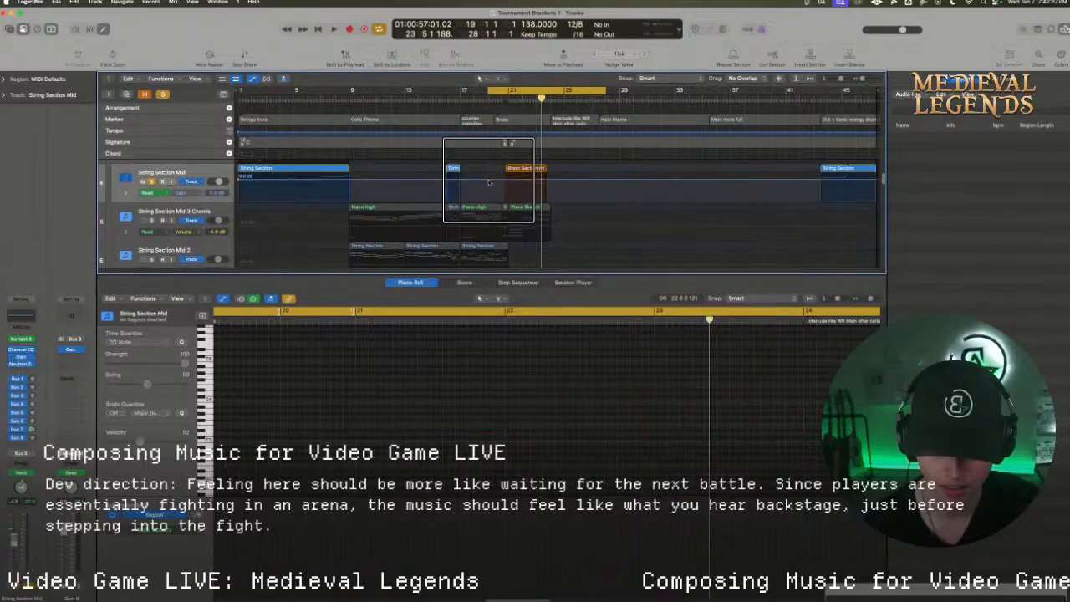
pyautogui.moveTo(489, 182); pyautogui.dragTo(550, 181)
# Play the boosted string melody, shift the cycle range to start at 19 9 1, and toggle the track's Neutron plug-in
pyautogui.press('space')
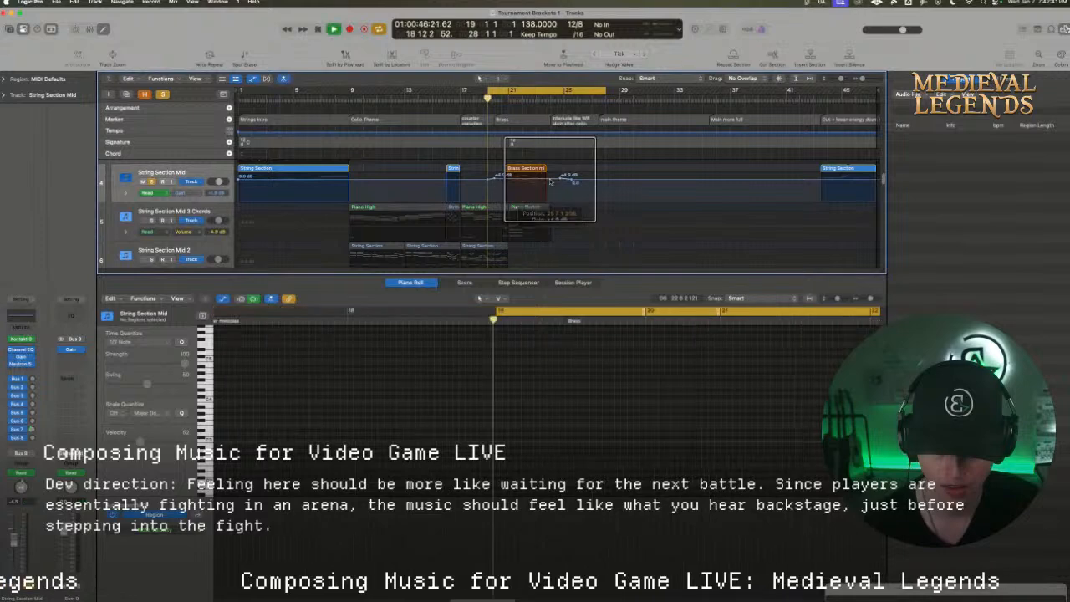
pyautogui.click(509, 98)
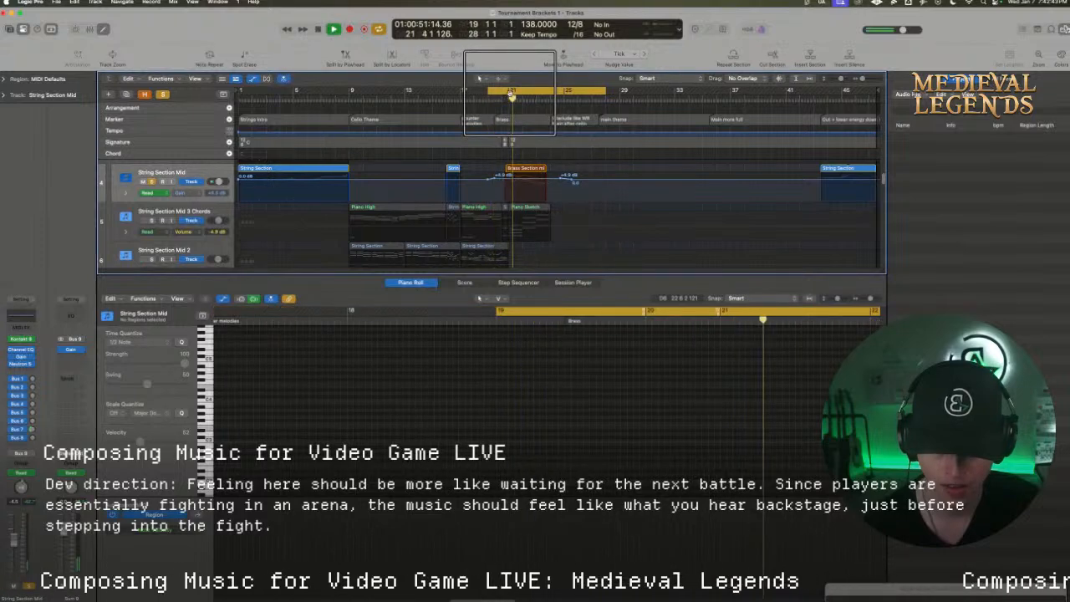
pyautogui.moveTo(509, 92); pyautogui.dragTo(521, 93)
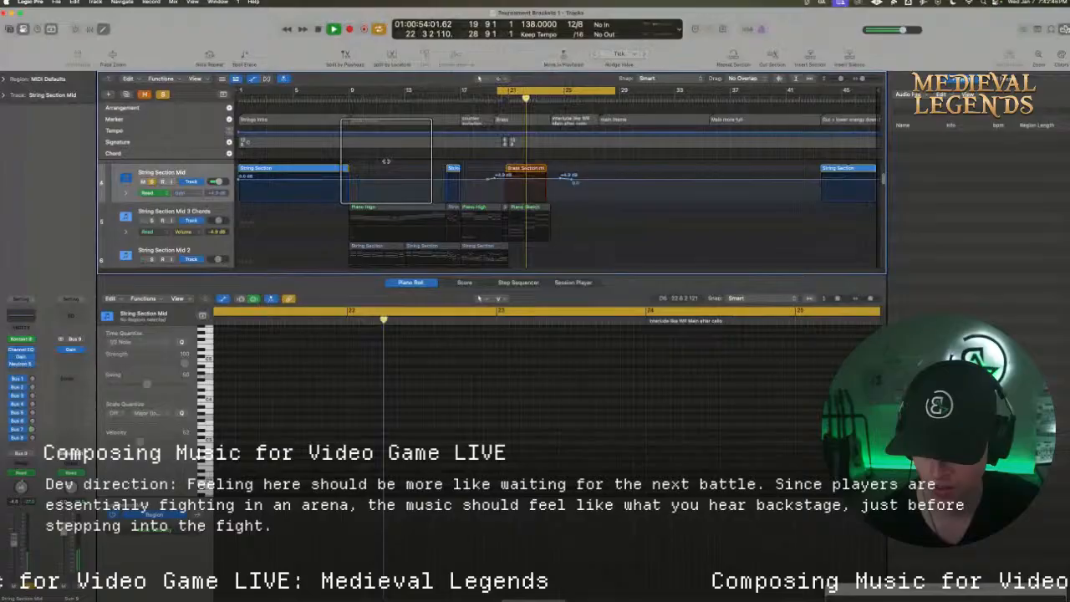
pyautogui.click(11, 365)
pyautogui.press('space')
pyautogui.press('space')
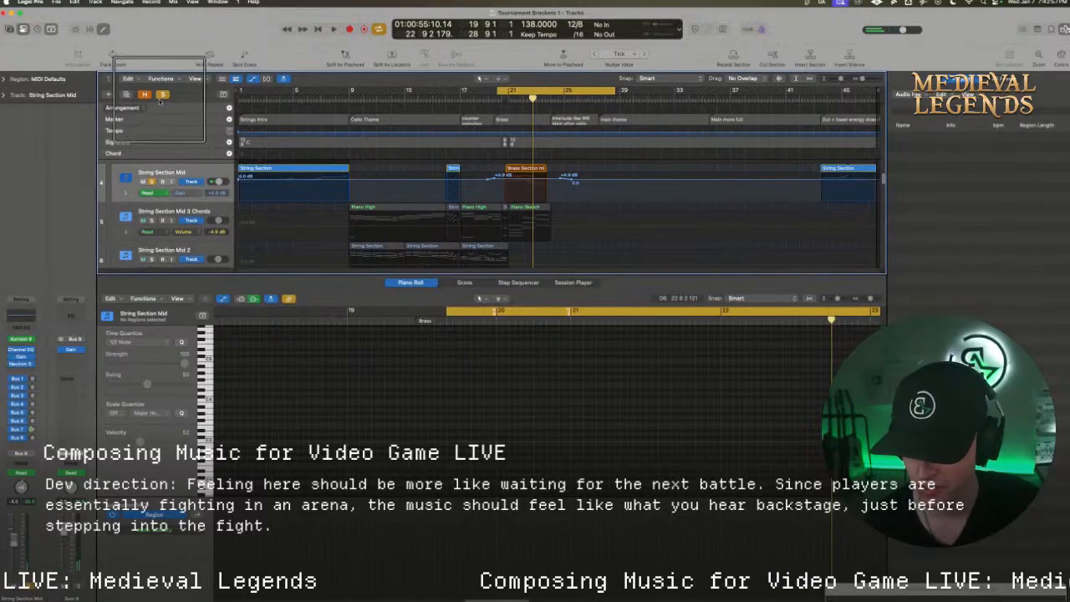
# Duplicate the String Section Mid track as String Section Mid melody and move the bar 21 region onto it without moving the automation
pyautogui.click(126, 93)
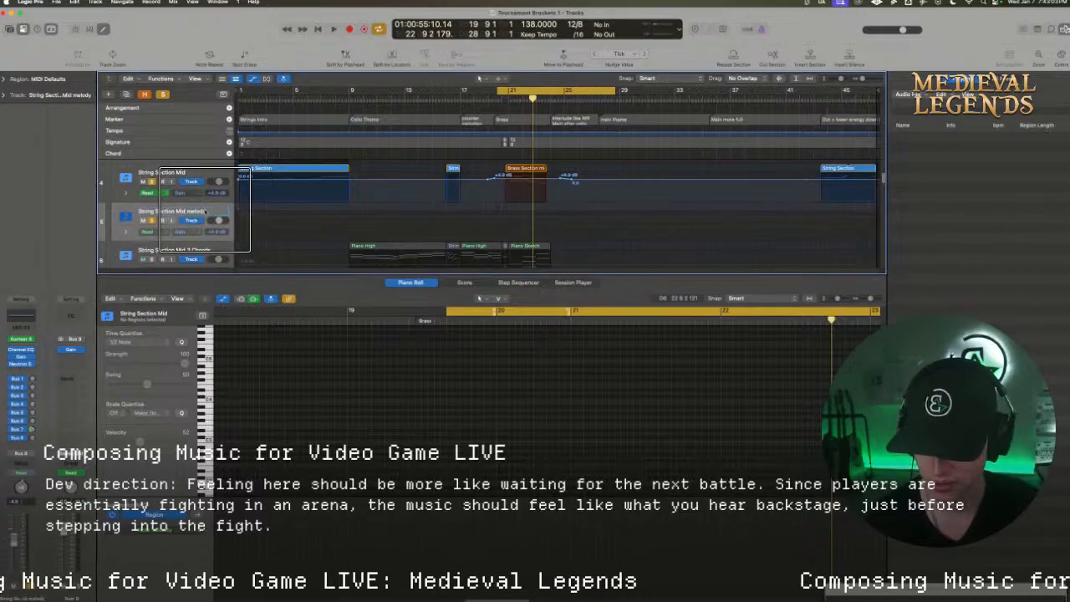
pyautogui.press('a')
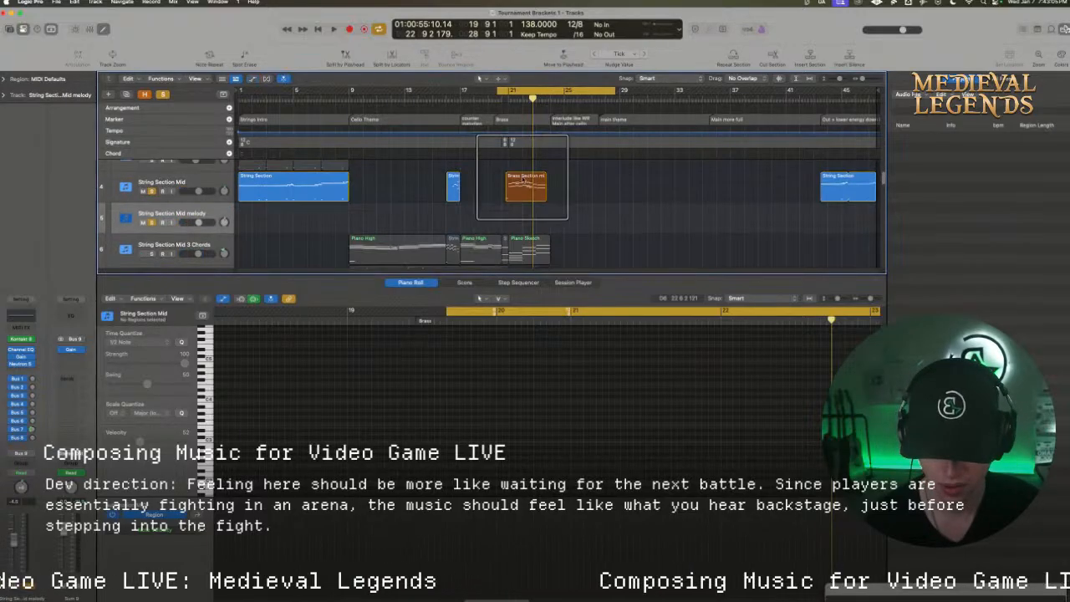
pyautogui.moveTo(524, 178); pyautogui.dragTo(524, 211)
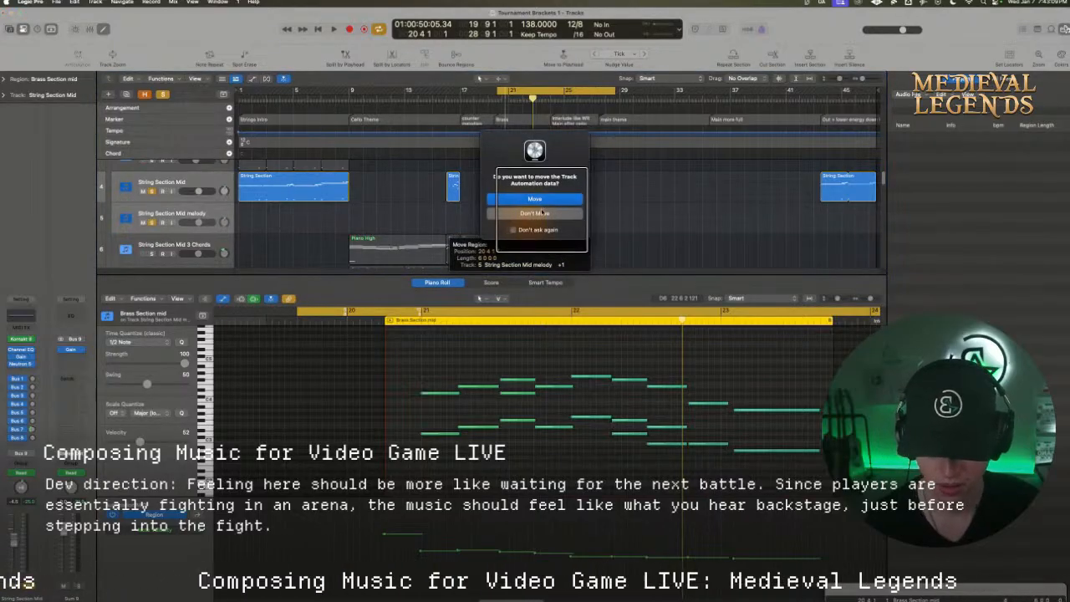
pyautogui.click(541, 213)
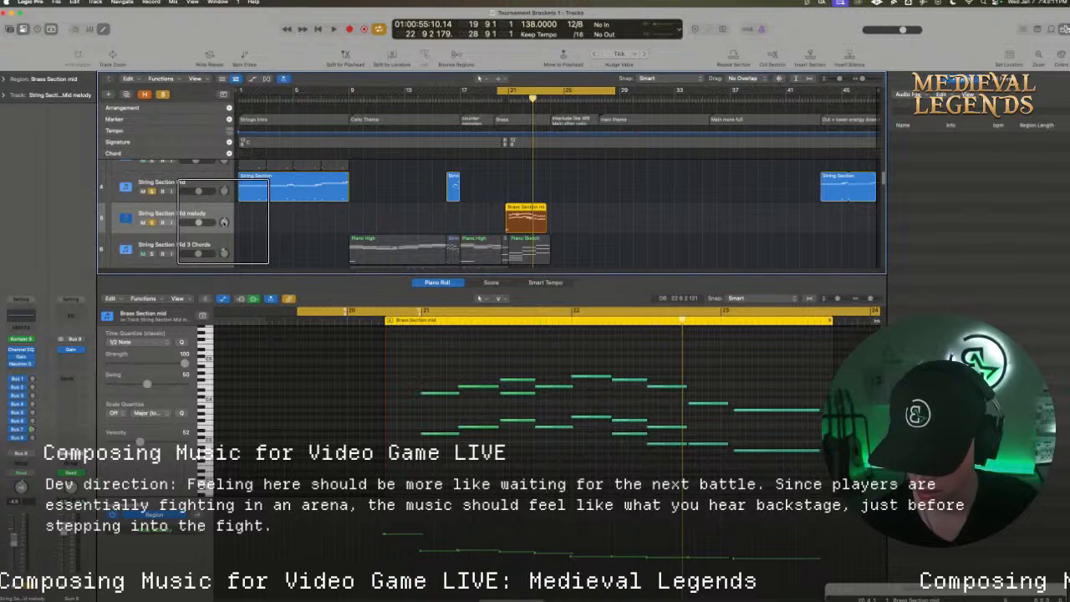
# Raise the volume of the String Section Mid melody track while checking the level in playback
pyautogui.moveTo(223, 221); pyautogui.dragTo(222, 235)
pyautogui.press('space')
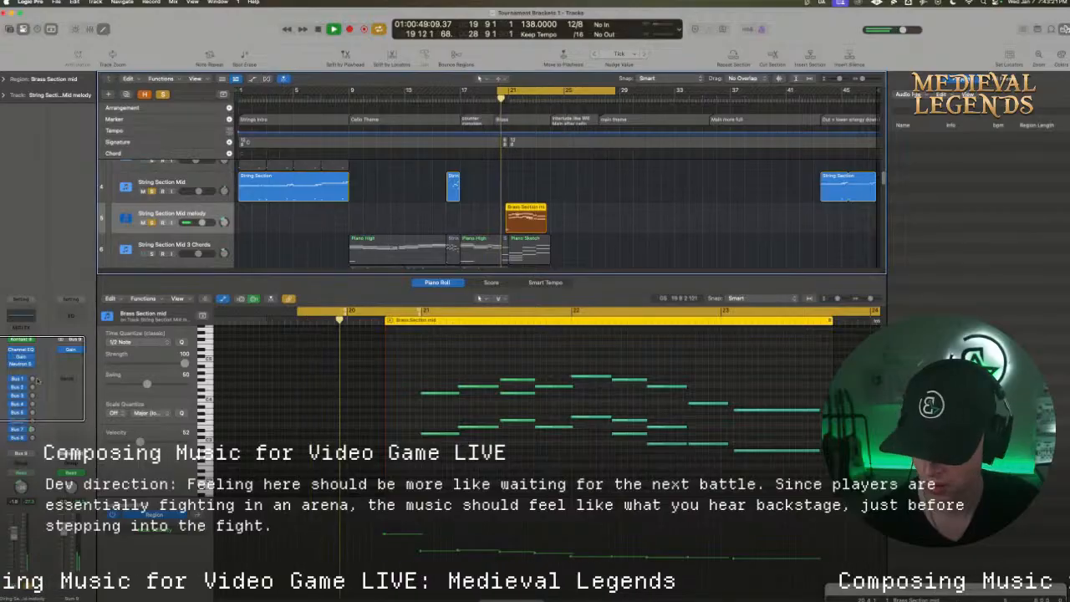
pyautogui.press('space')
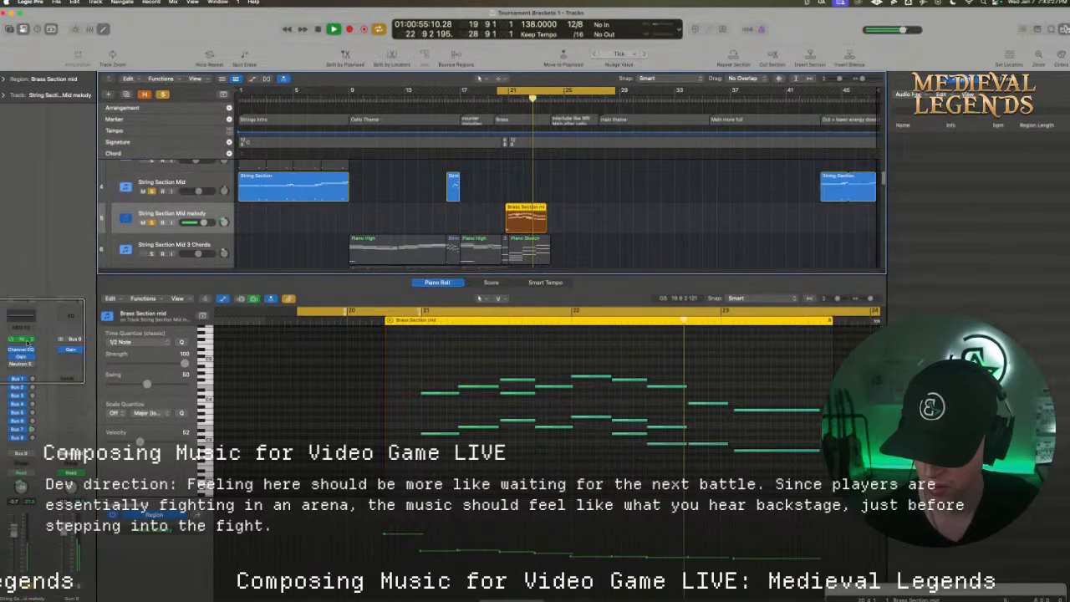
pyautogui.press('space')
# Check the Session Strings Pro pages of String Section Mid melody's Kontakt instrument, raise its Bow Noise, and play the melody
pyautogui.click(23, 340)
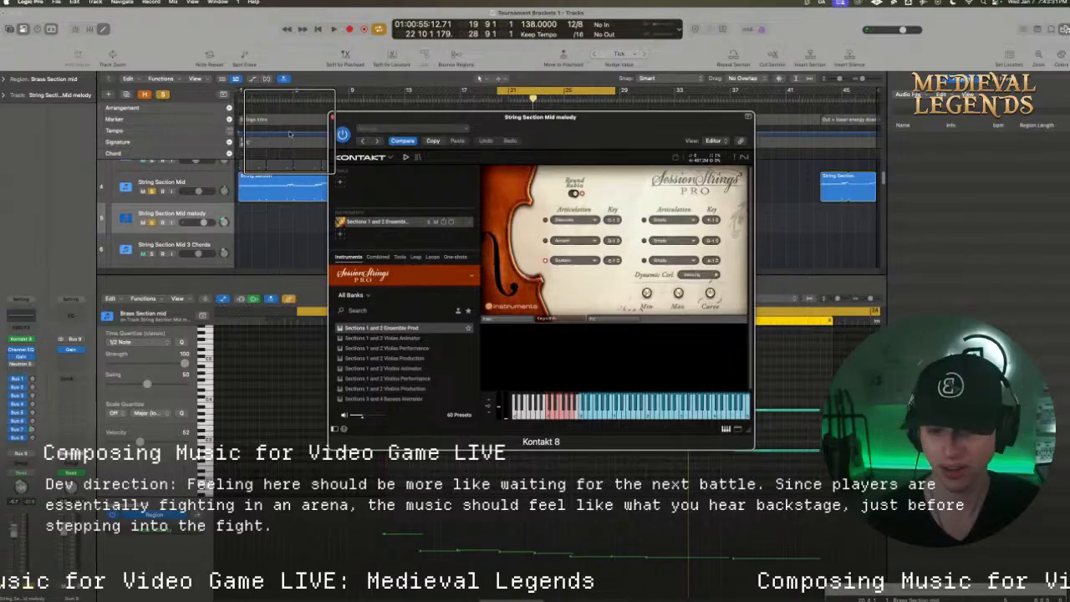
pyautogui.click(601, 319)
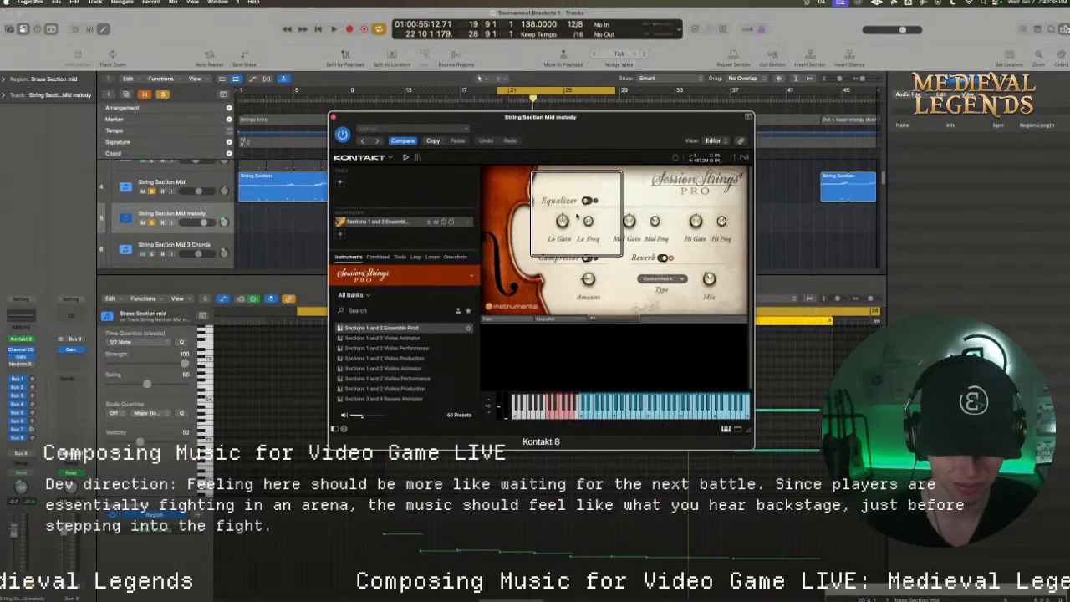
pyautogui.click(523, 318)
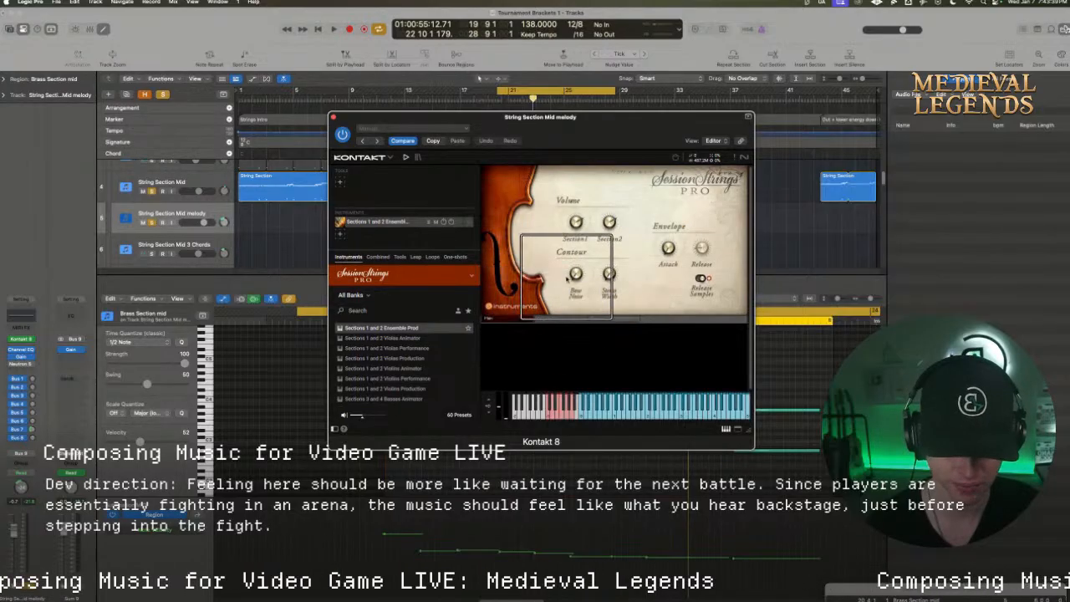
pyautogui.moveTo(575, 275); pyautogui.dragTo(572, 257)
pyautogui.press('space')
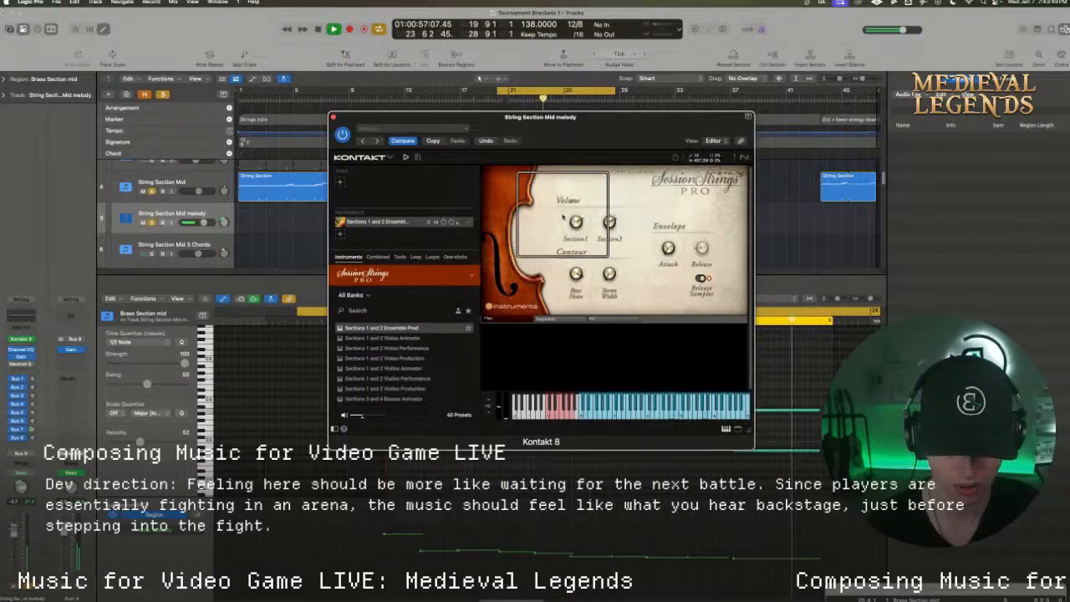
# Replay the melody from the cycle start and examine the Channel EQ on the String Section Mid melody track
pyautogui.press('Return')
pyautogui.moveTo(527, 125); pyautogui.dragTo(575, 325)
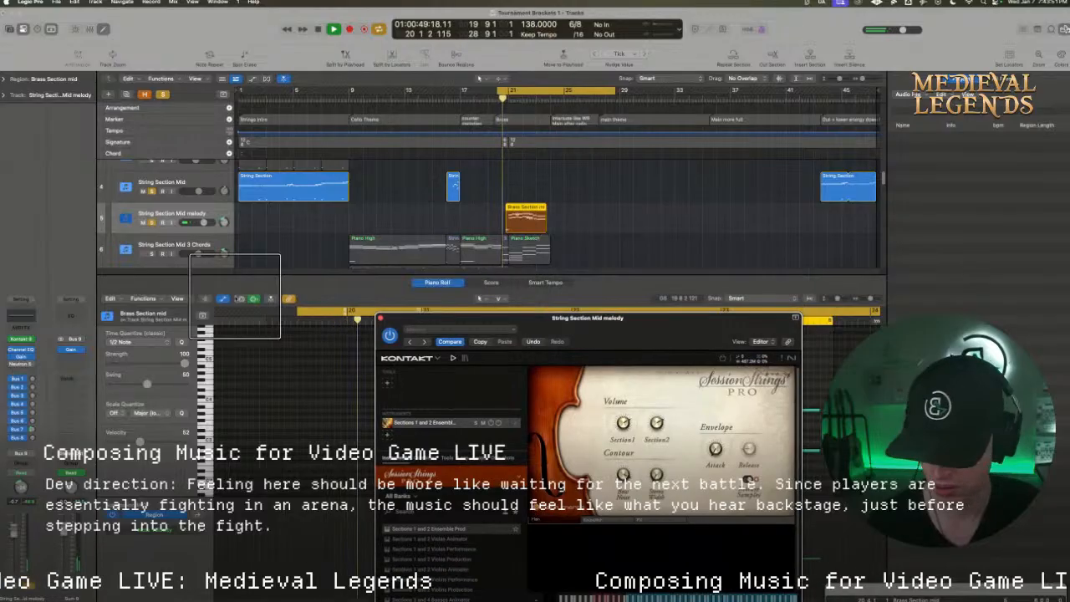
pyautogui.click(32, 320)
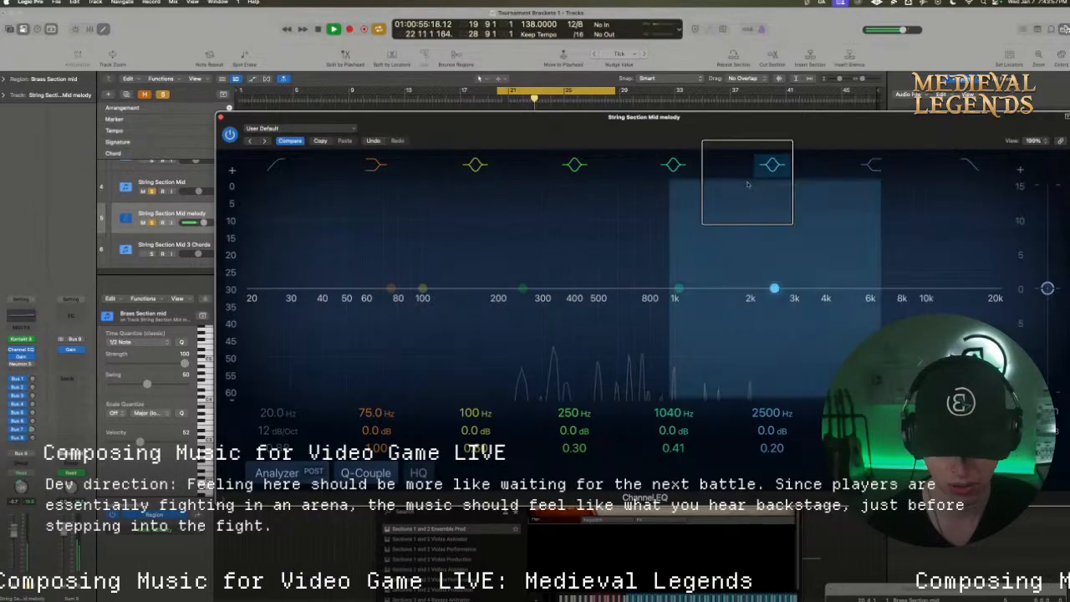
pyautogui.click(221, 119)
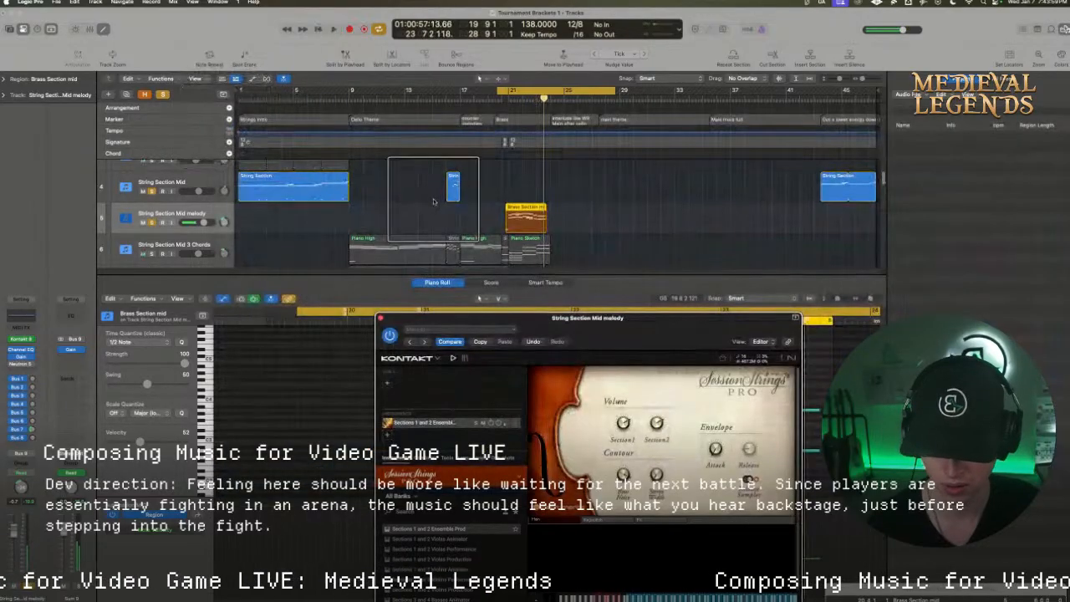
# Clear all solos, set the cycle range to bars 1 to 25, enlarge the tracks area, and play the full mix without the Kontakt window
pyautogui.click(161, 98)
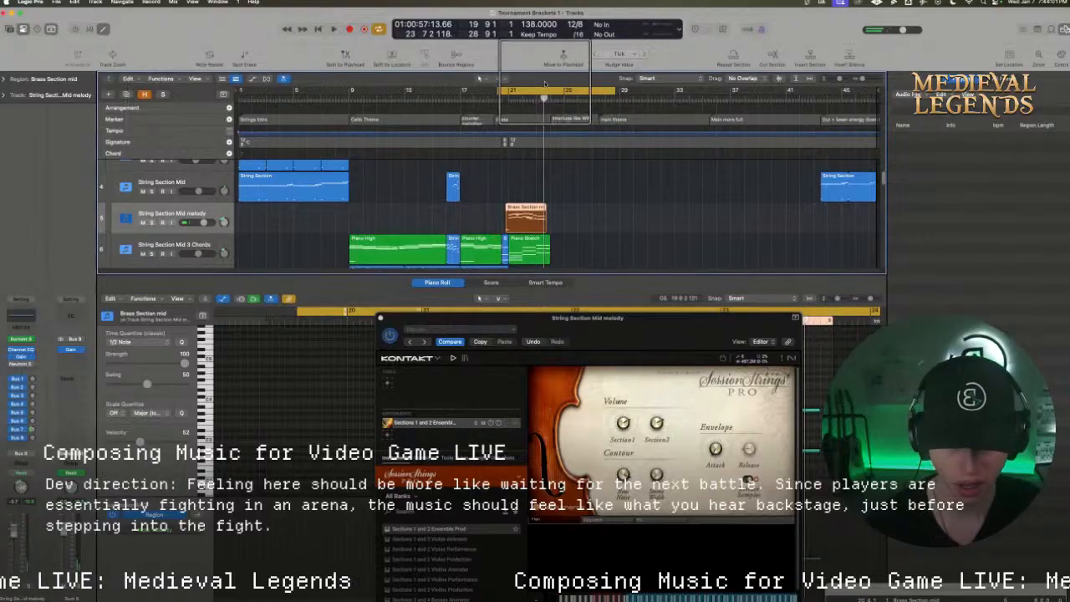
pyautogui.click(557, 92)
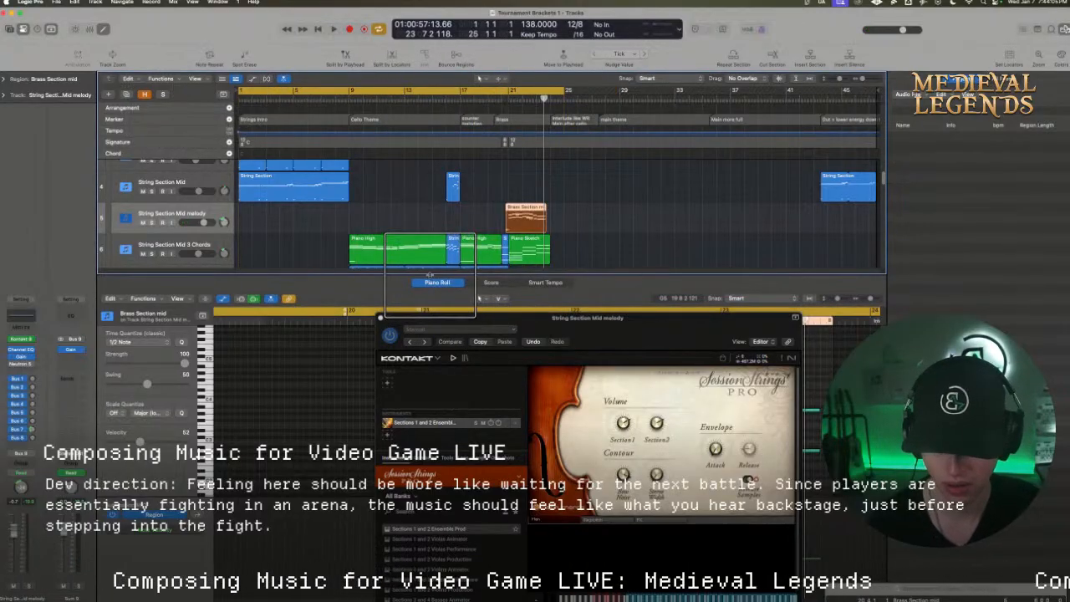
pyautogui.moveTo(433, 284); pyautogui.dragTo(420, 380)
pyautogui.press('space')
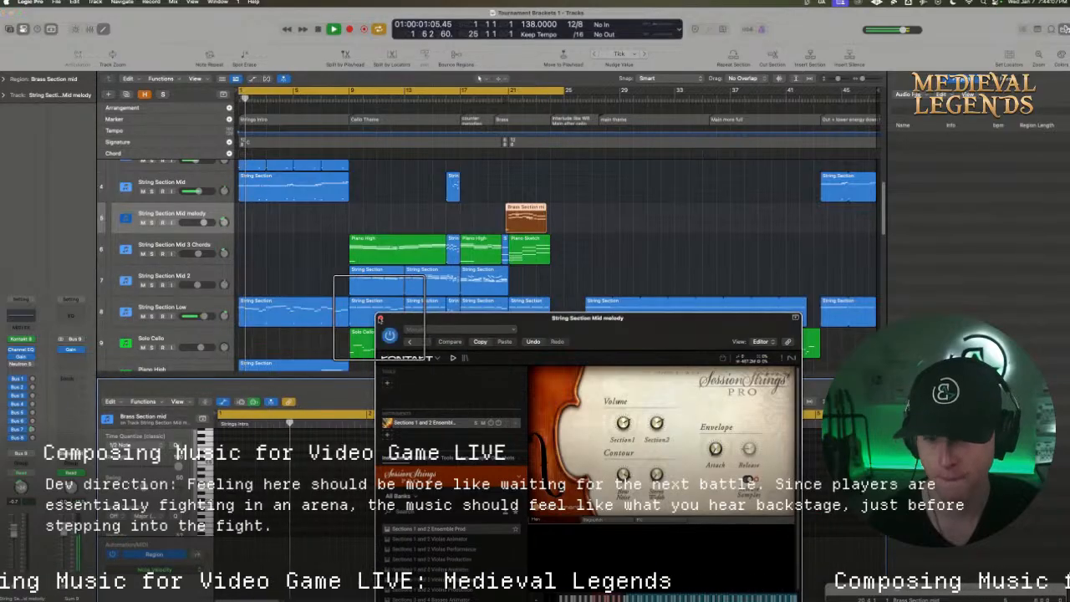
pyautogui.click(380, 318)
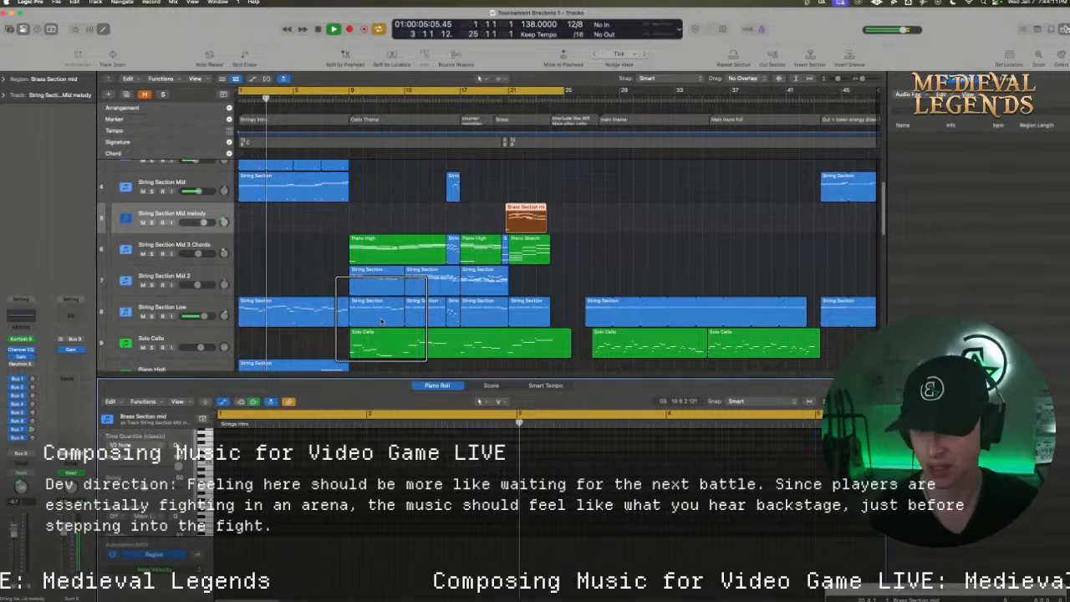
# Select the String Section Mid track and set the cycle range from 6 6 1 to bar 22
pyautogui.click(200, 179)
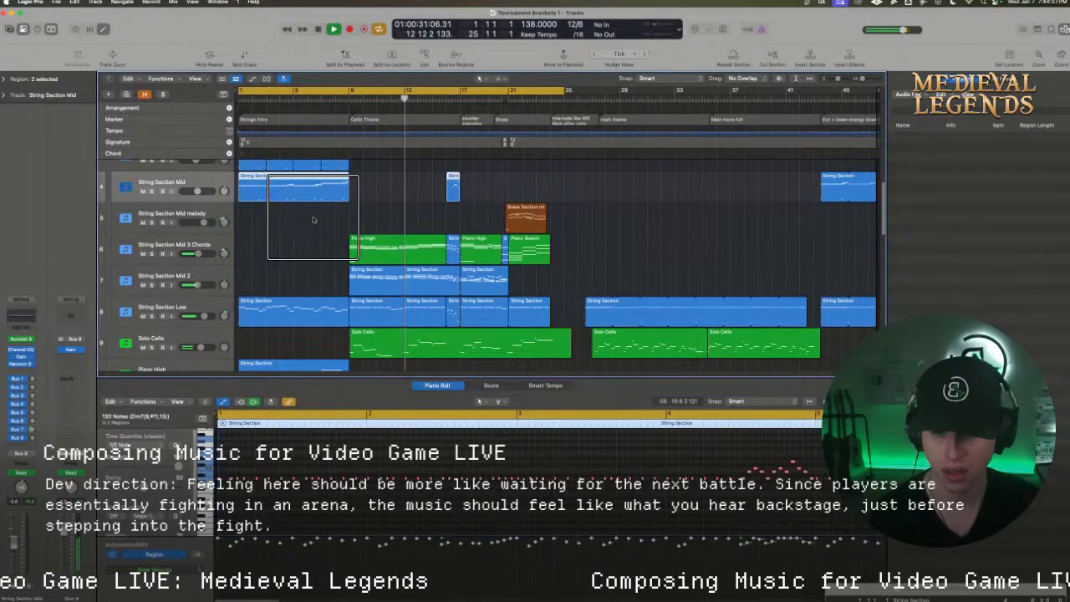
pyautogui.scroll(-1, 333, 239)
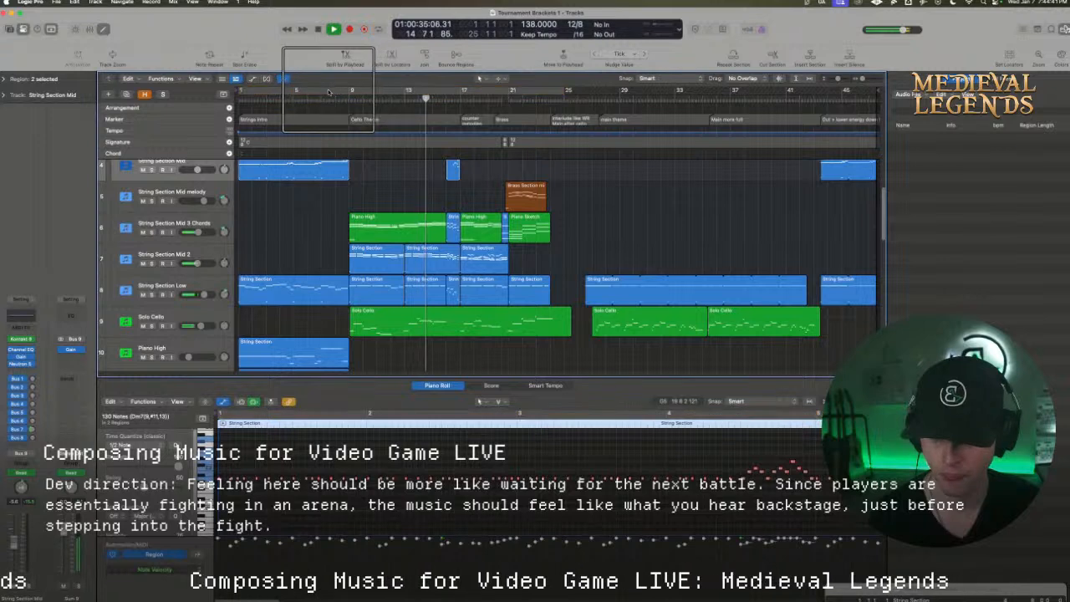
pyautogui.click(442, 89)
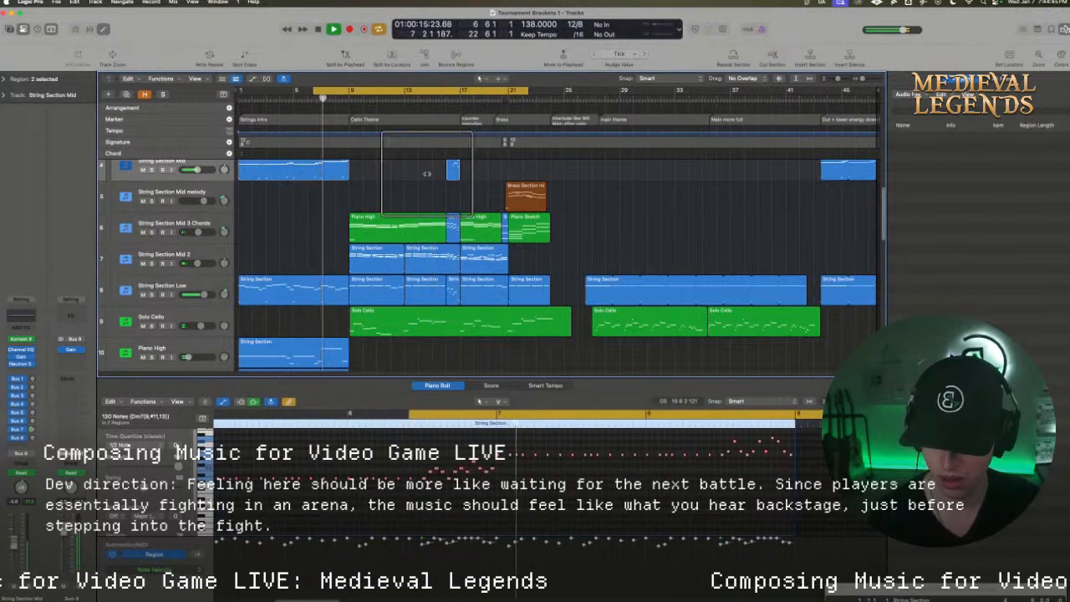
# Raise the String Section Mid 3 Chords, String Section Mid 2 and Solo Cello volumes together, with Solo Cello at -1.3 dB, and replay the cycle
pyautogui.click(211, 237)
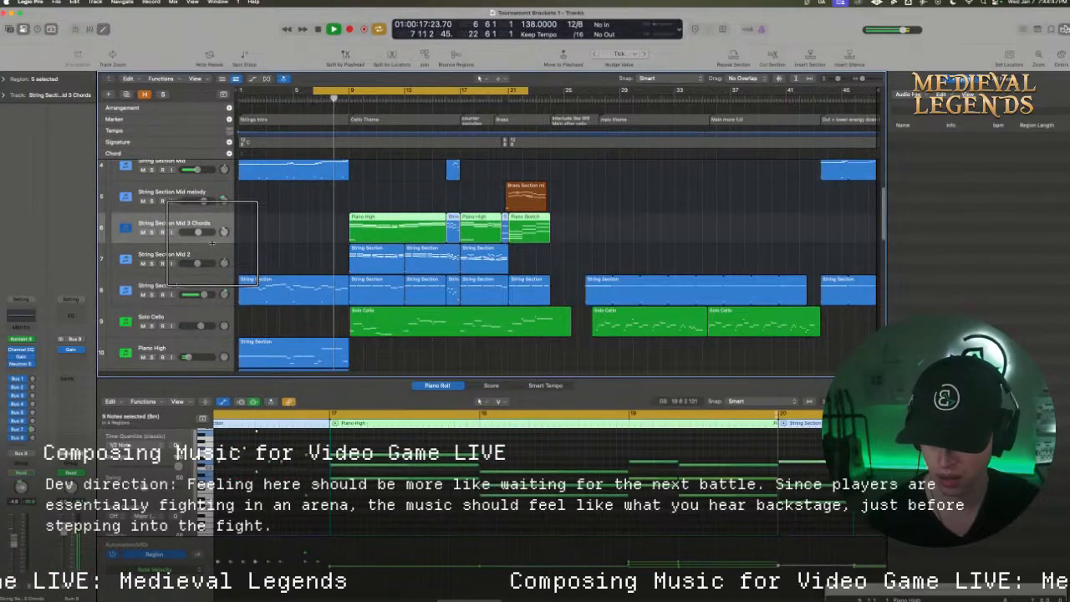
pyautogui.keyDown('shift'); pyautogui.click(209, 260); pyautogui.keyUp('shift')
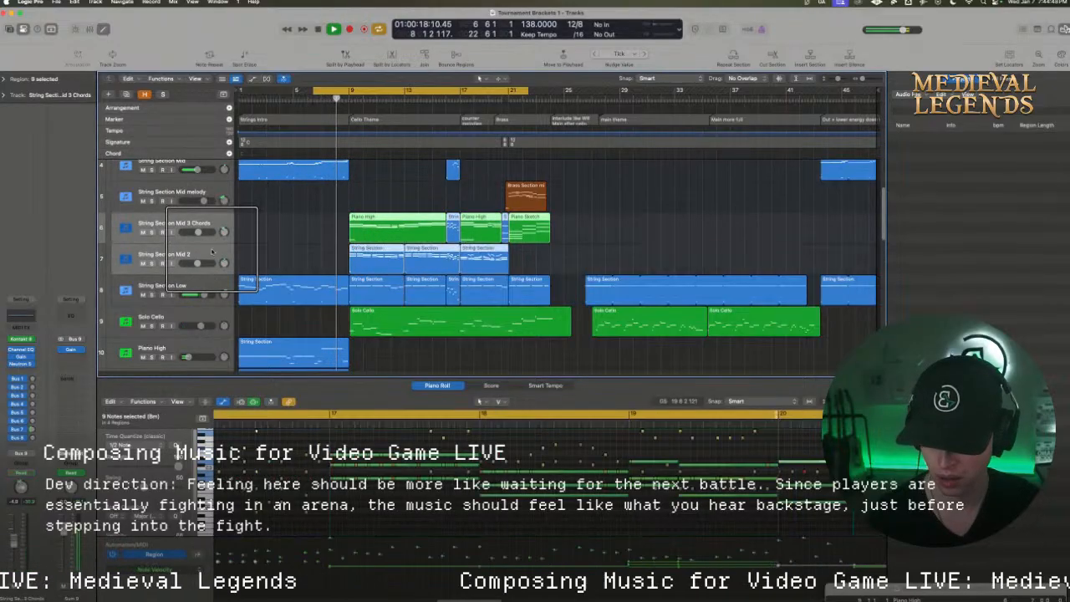
pyautogui.keyDown('super'); pyautogui.click(210, 318); pyautogui.keyUp('super')
pyautogui.scroll(-2, 211, 317)
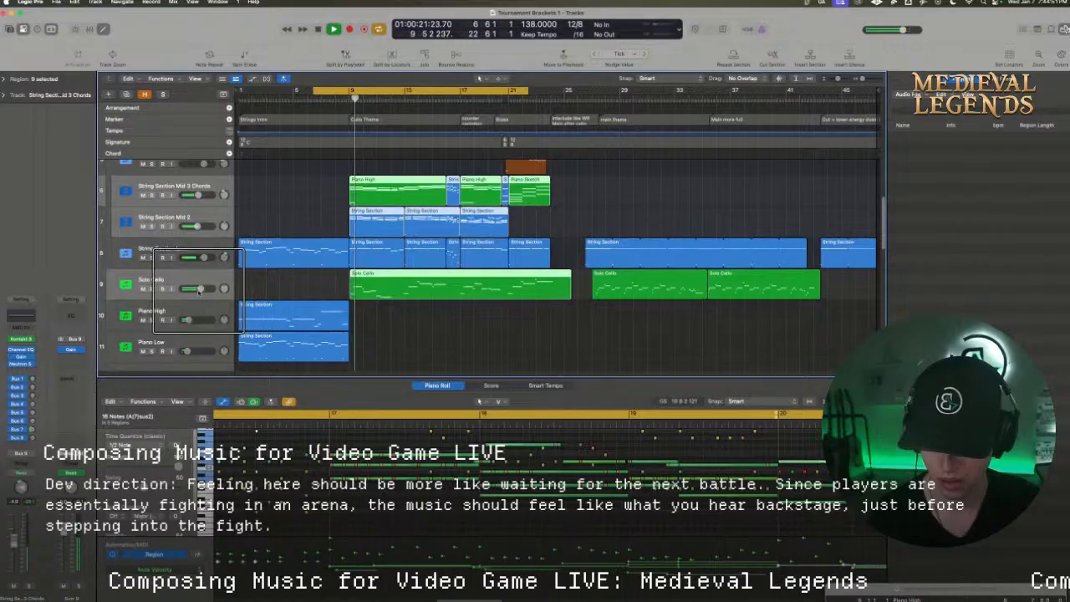
pyautogui.moveTo(199, 288); pyautogui.dragTo(205, 287)
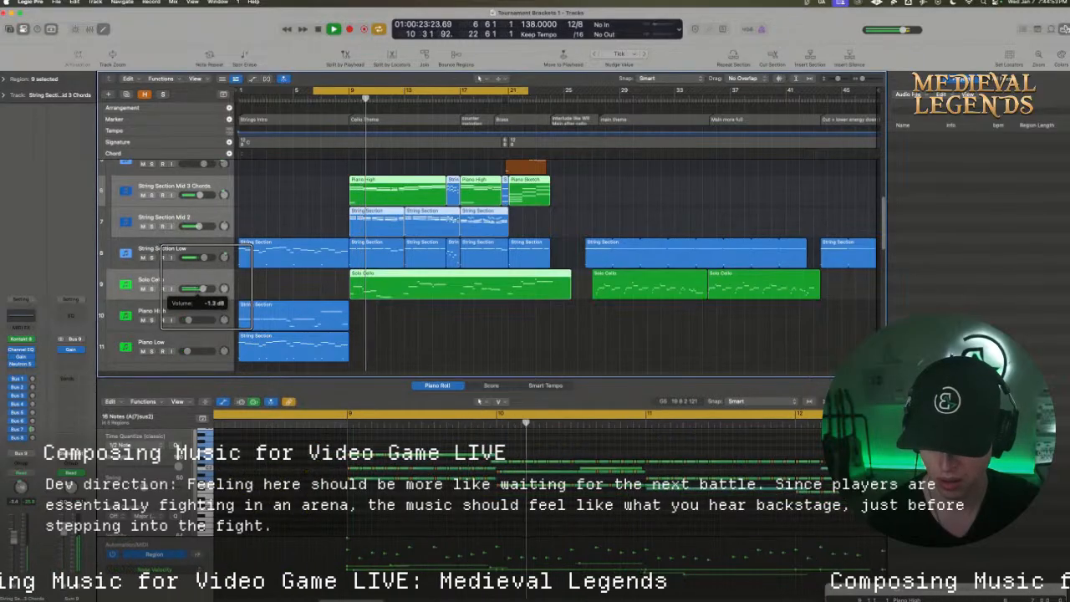
pyautogui.press('Return')
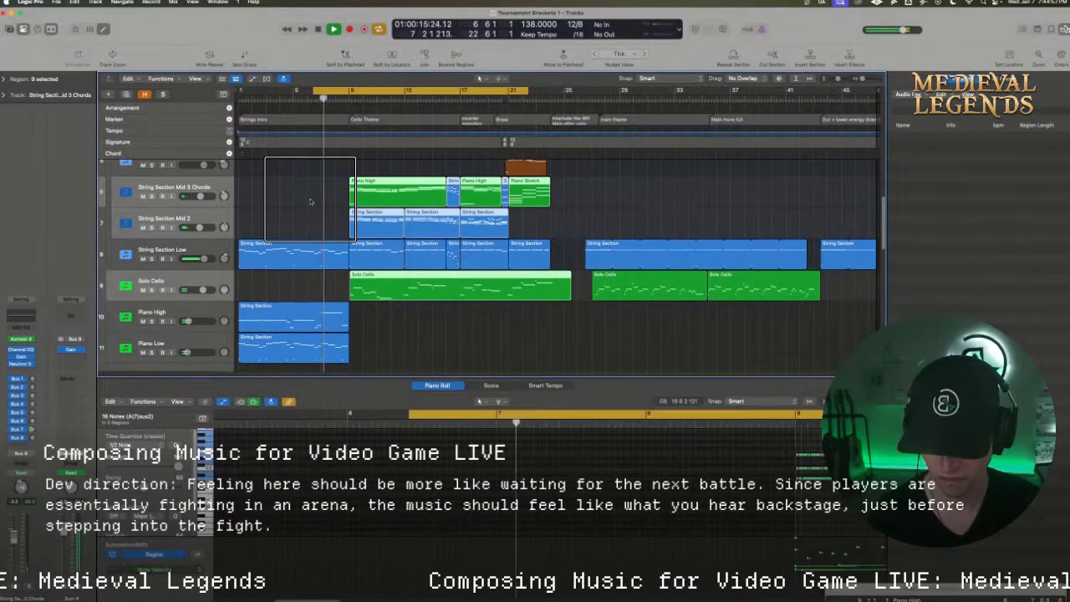
pyautogui.scroll(2, 309, 200)
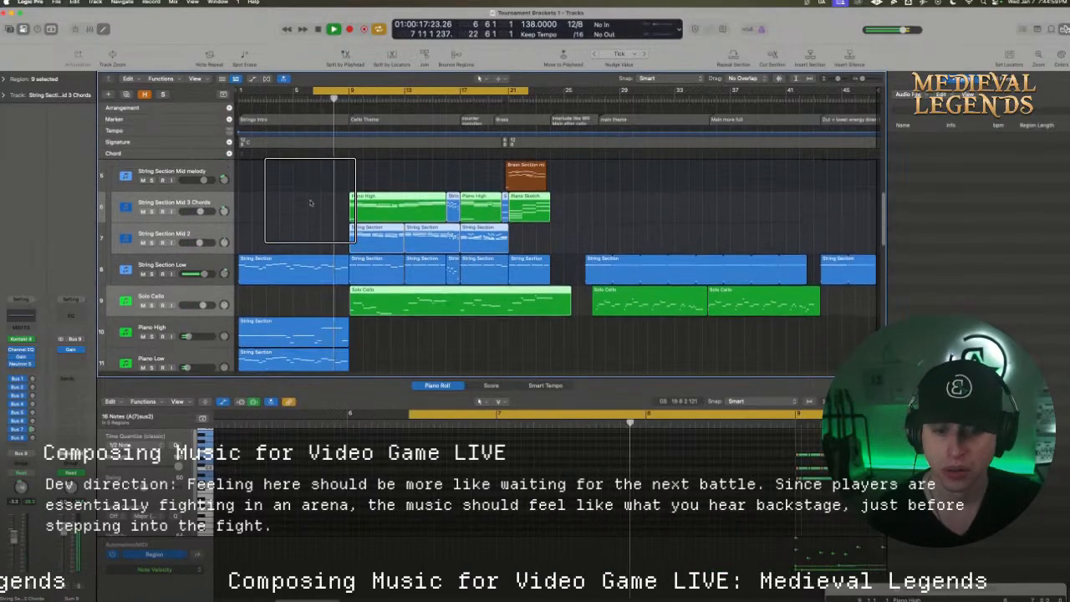
pyautogui.scroll(3, 309, 203)
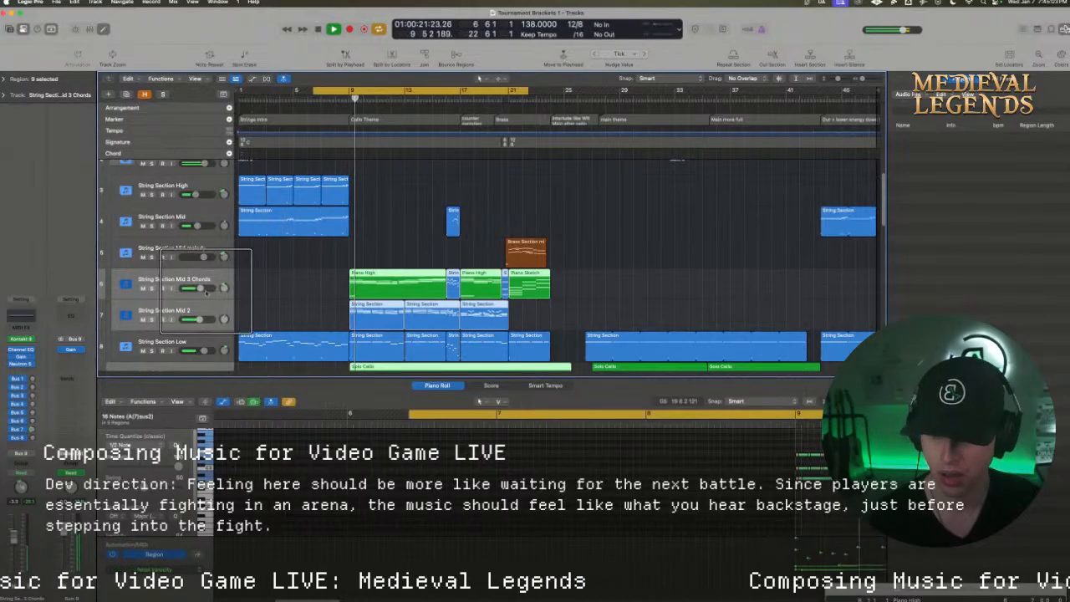
pyautogui.scroll(-2, 202, 310)
pyautogui.scroll(-2, 202, 313)
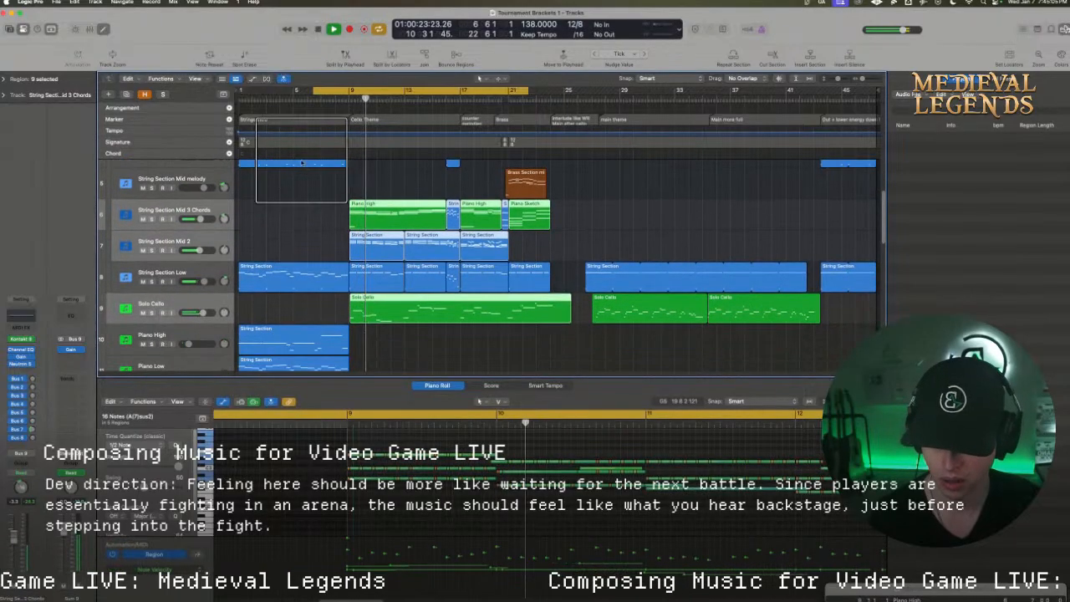
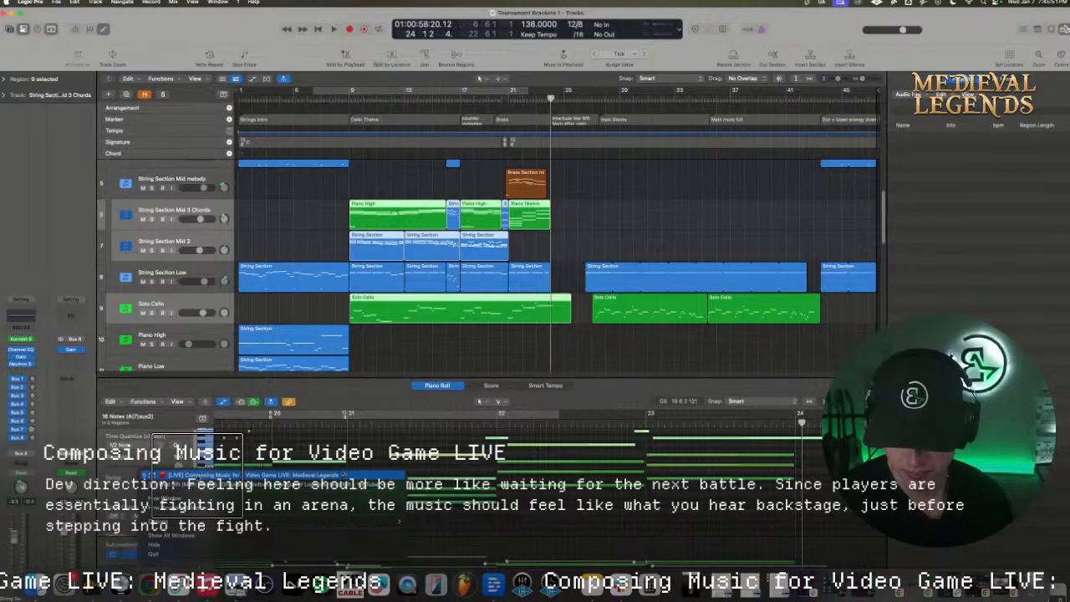
# Switch to the browser to check the livestream chat, and minimize its window to return to the music project
pyautogui.press('super+Tab')
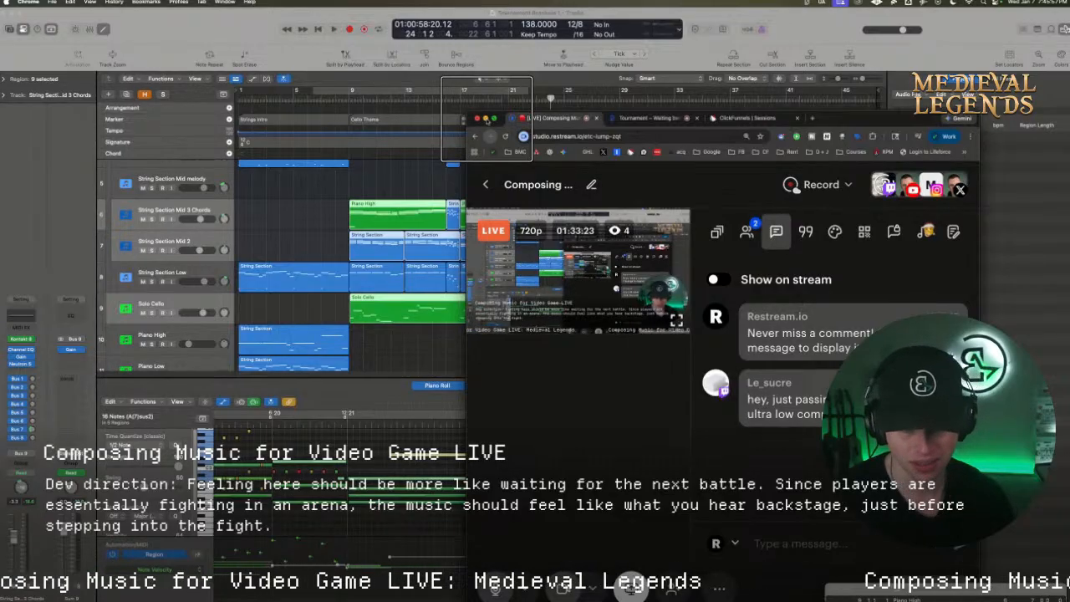
pyautogui.click(485, 118)
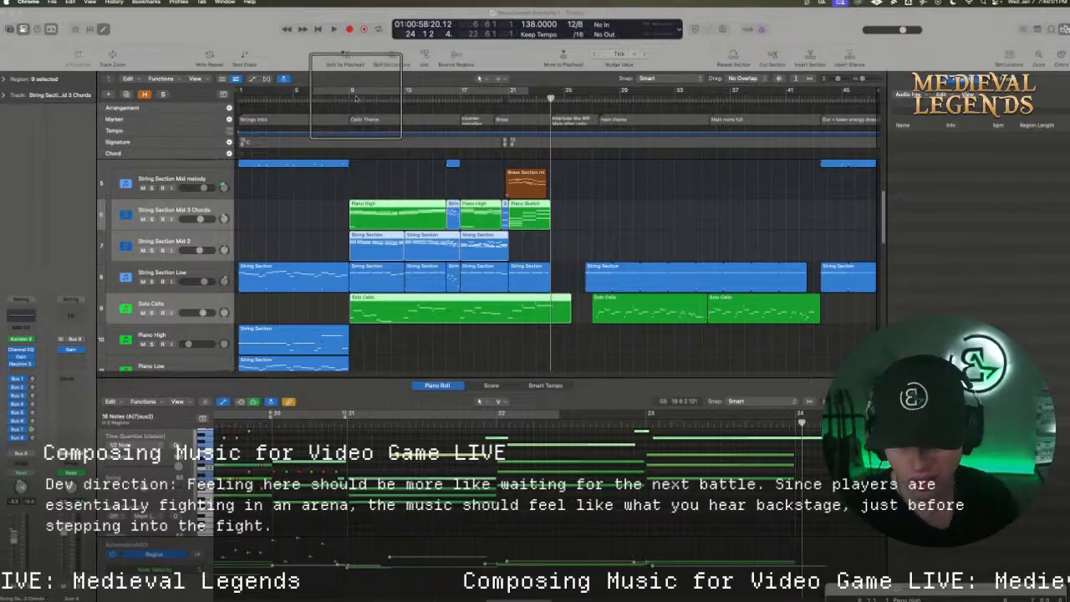
# Set the cycle range from bar 9 to about bar 26 and play the start of the cello theme section
pyautogui.moveTo(351, 91); pyautogui.dragTo(572, 98)
pyautogui.press('space')
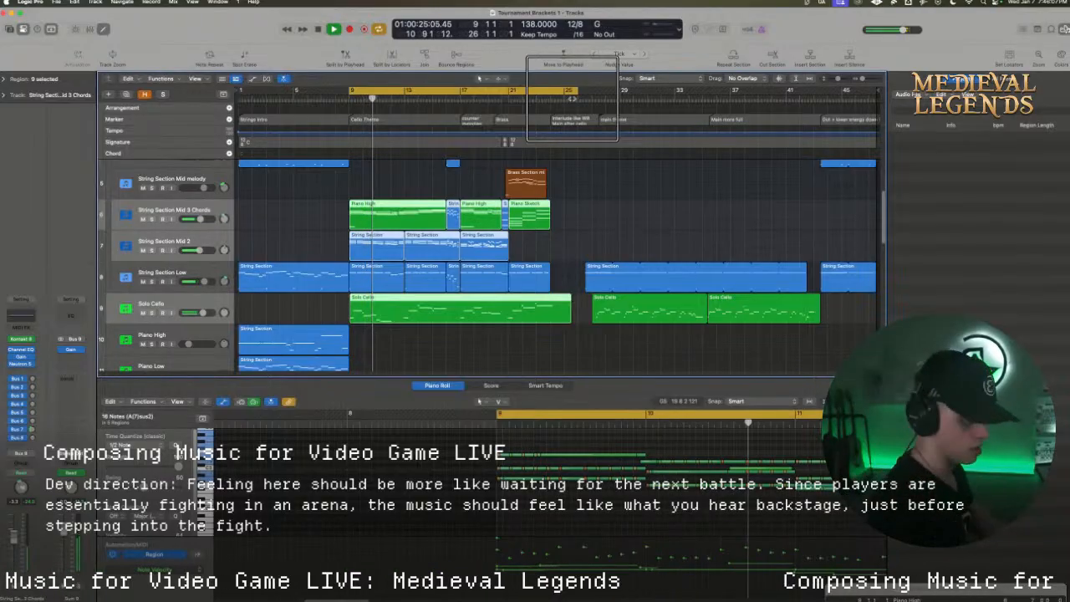
pyautogui.press('space')
# Select the Piano Sketch track and arm it for recording
pyautogui.scroll(-2, 335, 218)
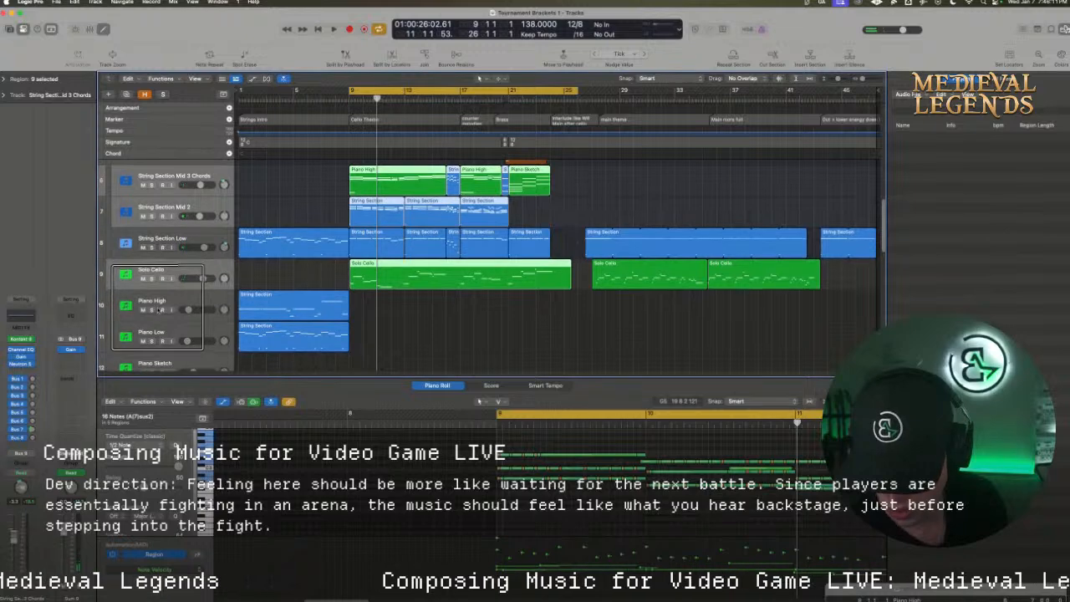
pyautogui.click(159, 309)
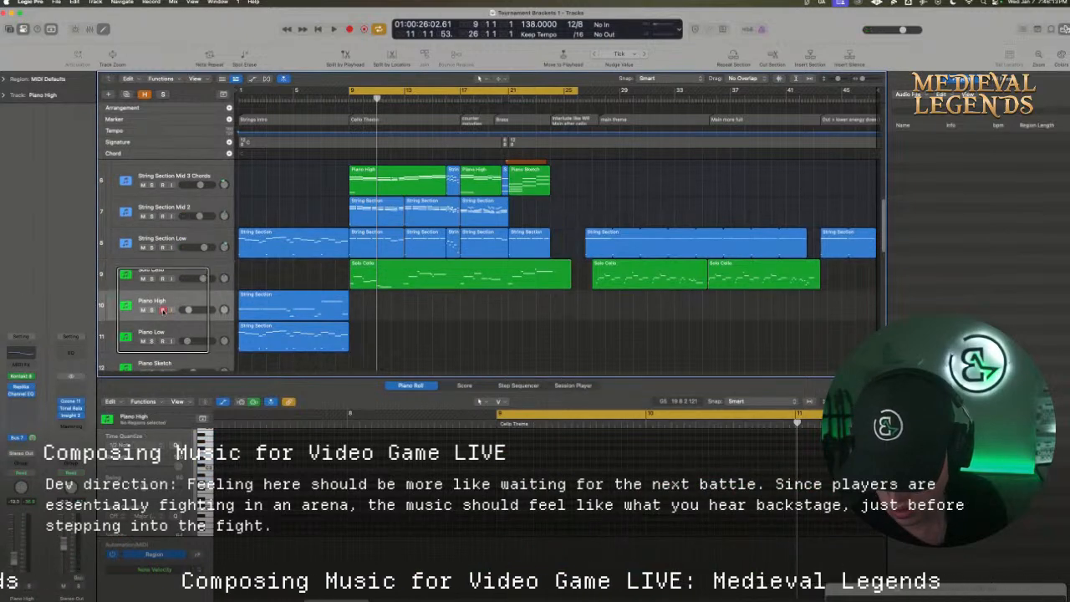
pyautogui.scroll(-1, 163, 320)
pyautogui.click(164, 361)
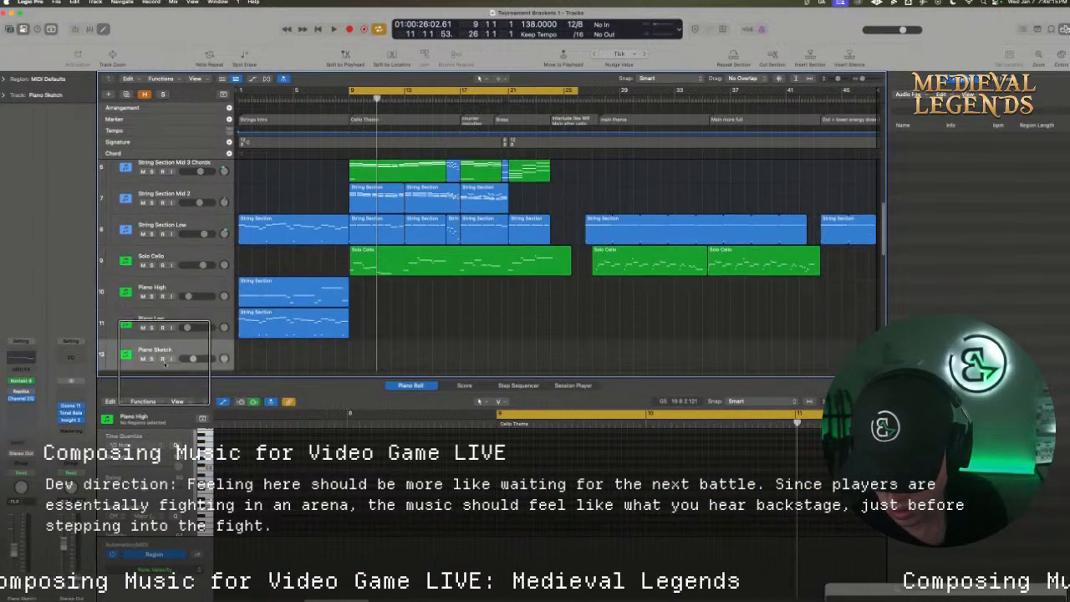
pyautogui.moveTo(164, 361); pyautogui.dragTo(171, 359)
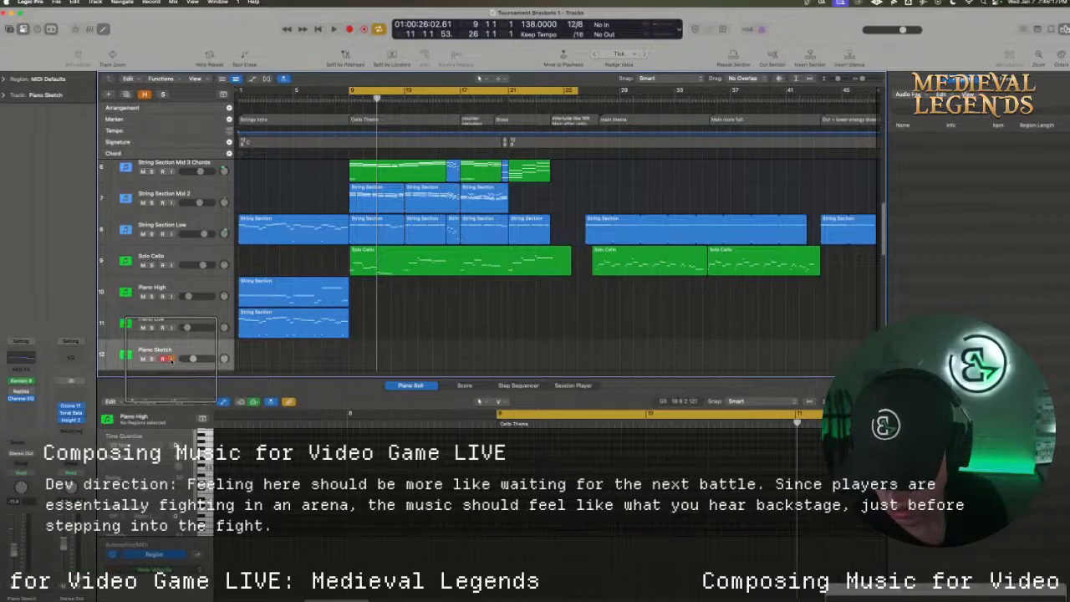
# Raise the Piano Sketch track volume to about -1.2 dB and rehearse a piano part over the cycled section
pyautogui.press('space')
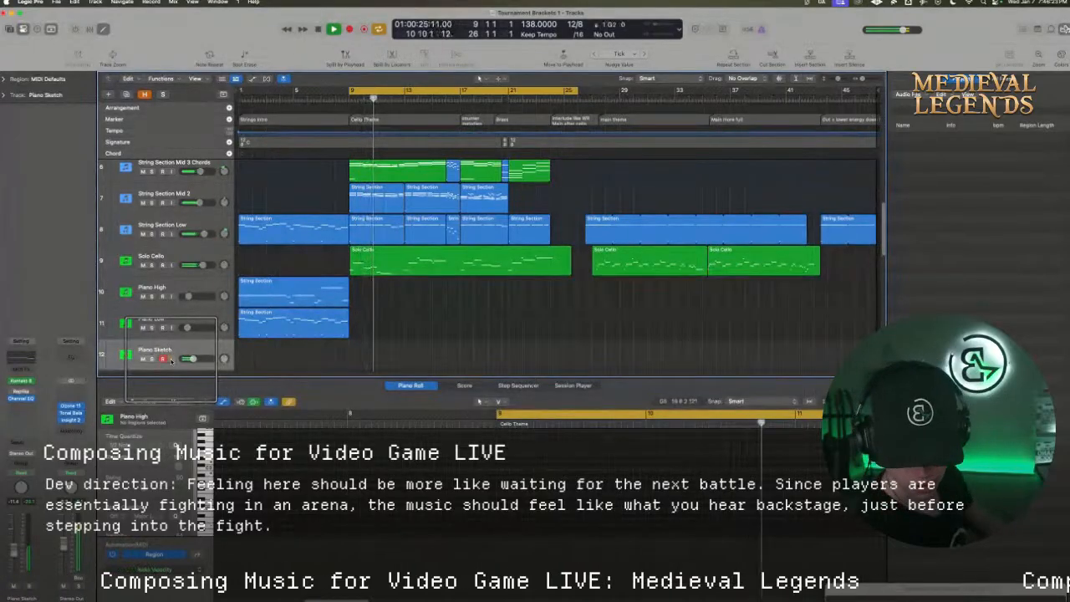
pyautogui.scroll(-10, 171, 361)
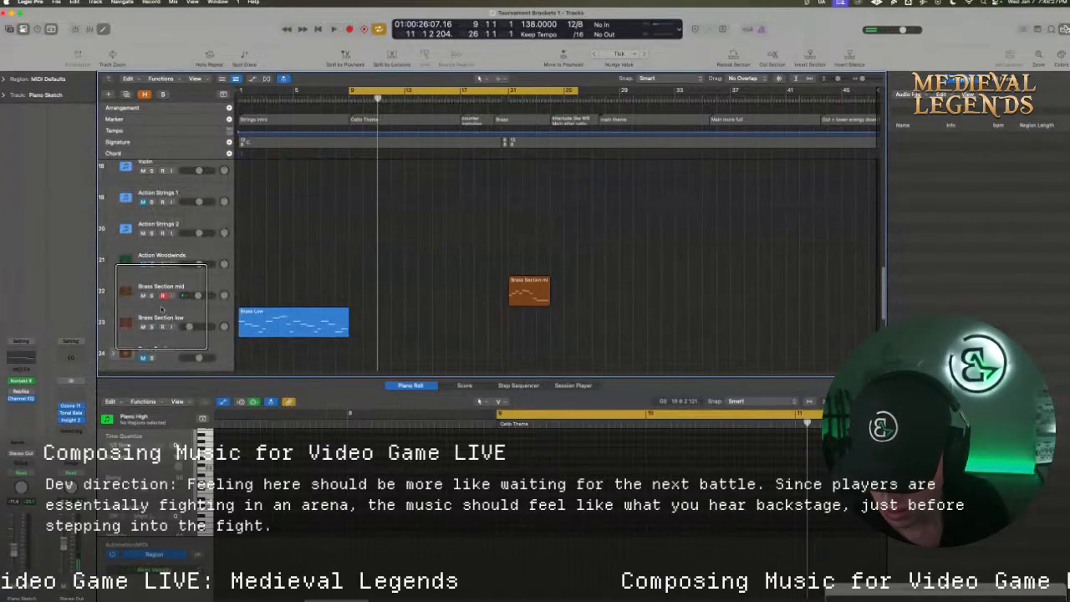
pyautogui.scroll(5, 175, 289)
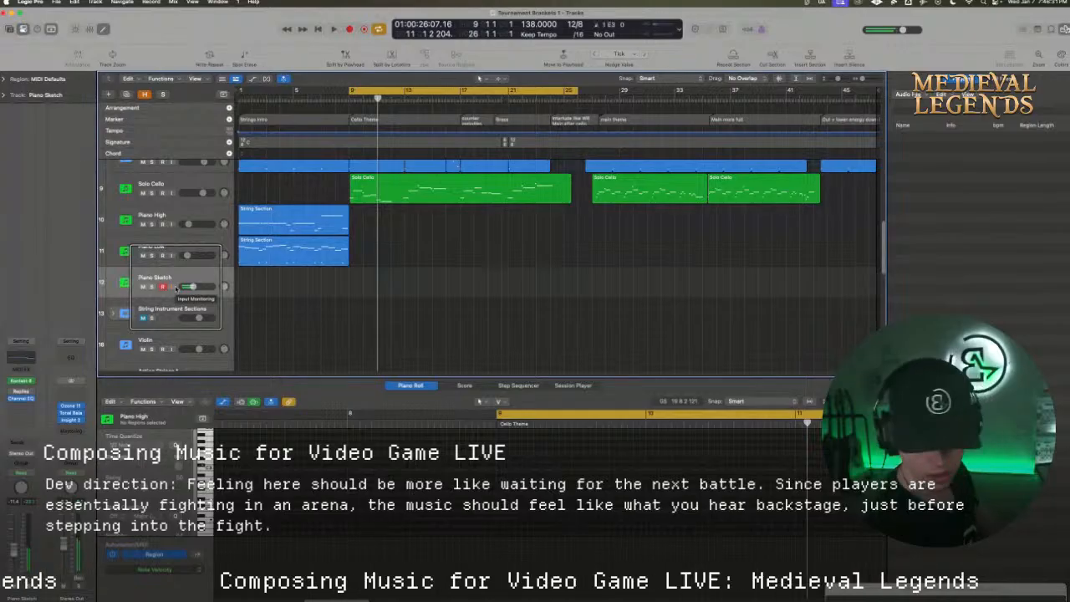
pyautogui.moveTo(194, 287)
pyautogui.mouseDown()
pyautogui.moveTo(223, 289)
pyautogui.moveTo(202, 288)
pyautogui.mouseUp()
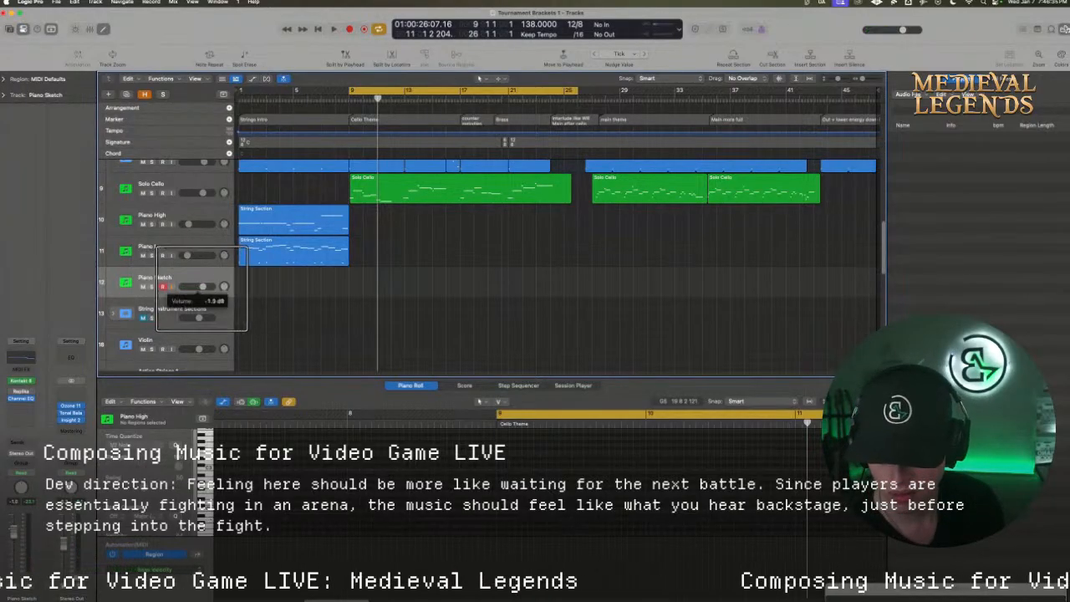
pyautogui.press('space')
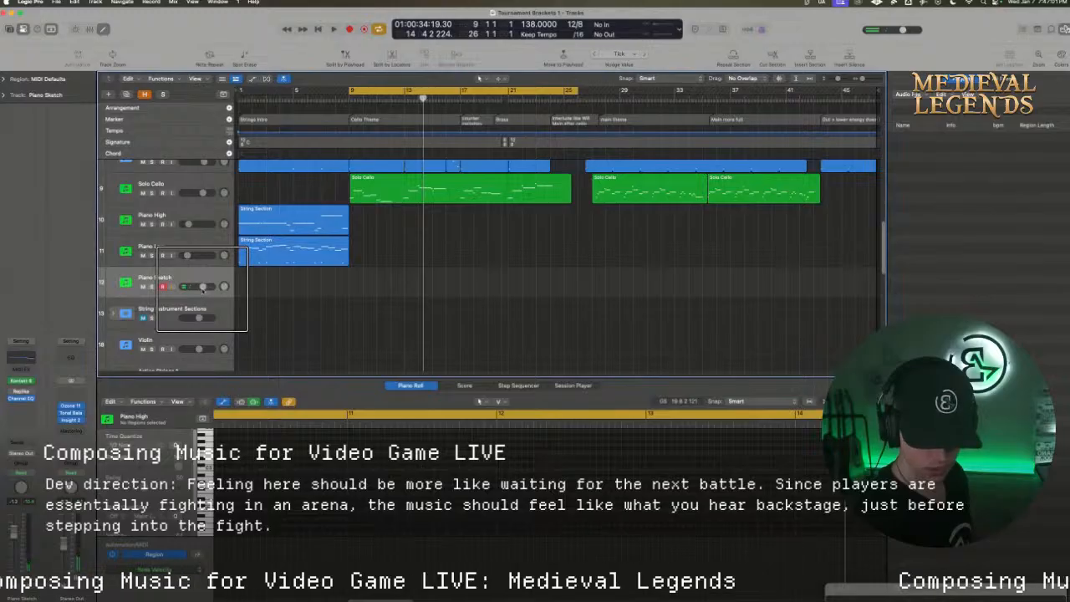
pyautogui.press('space')
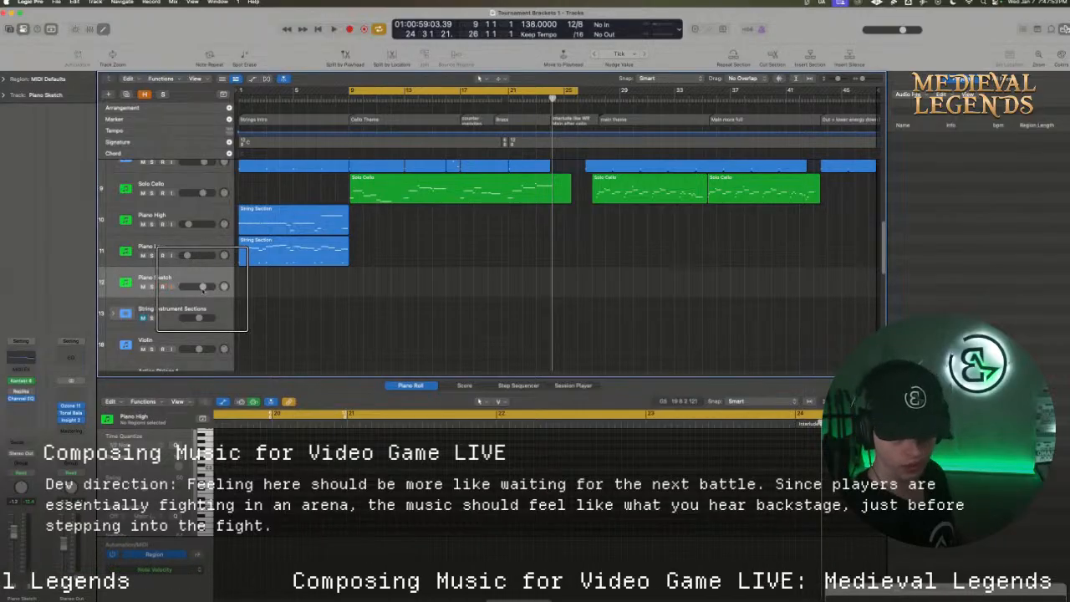
# Extend the cycle start back to bar 7 beat 9 and record a piano part on the Piano Sketch track from bar 9
pyautogui.press('r')
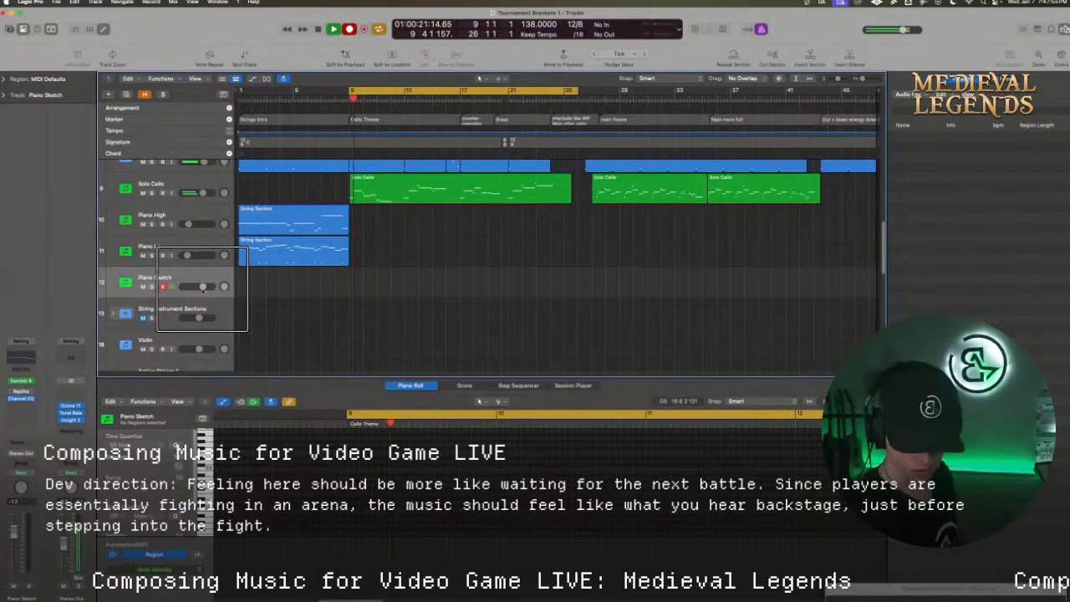
pyautogui.press('space')
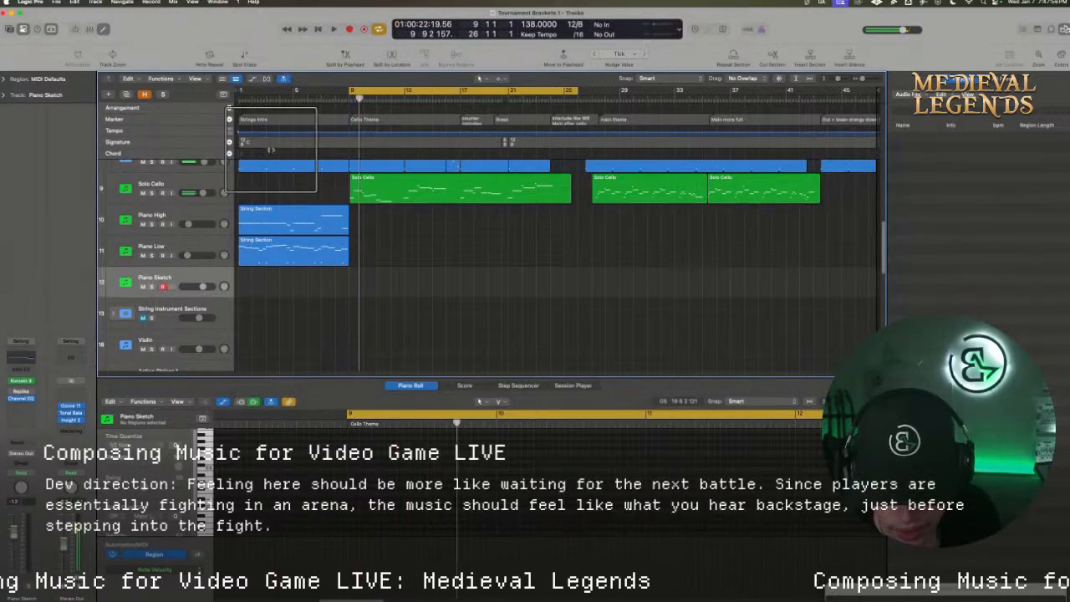
pyautogui.moveTo(349, 91); pyautogui.dragTo(330, 93)
pyautogui.press('r')
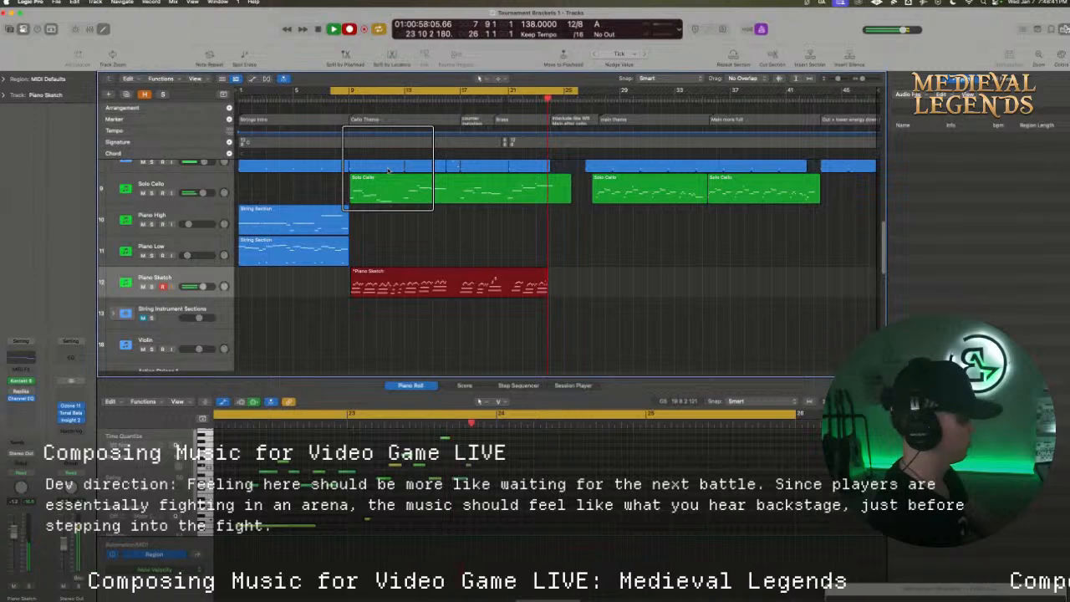
pyautogui.press('space')
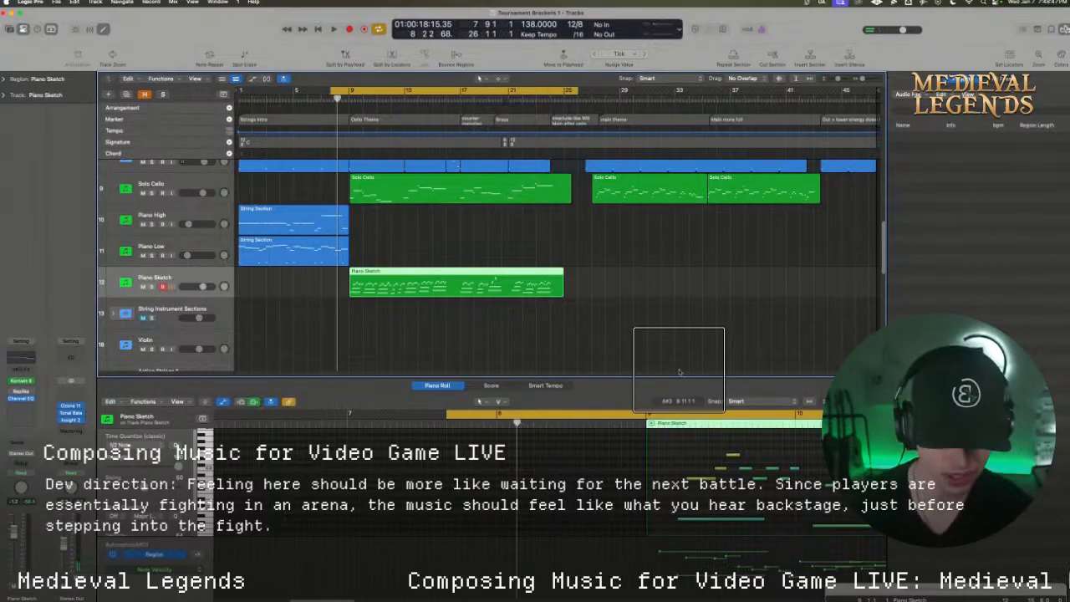
# Enlarge the Piano Roll and delete the long low notes from the Piano Sketch recording, keeping only the upper melody
pyautogui.moveTo(676, 378); pyautogui.dragTo(660, 297)
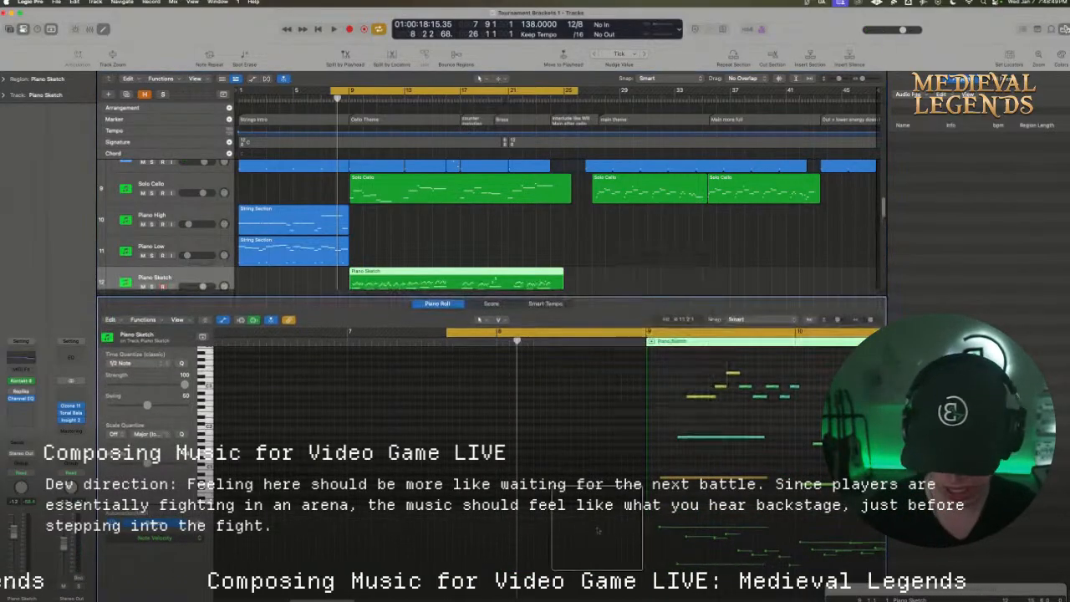
pyautogui.hscroll(5, 345, 562)
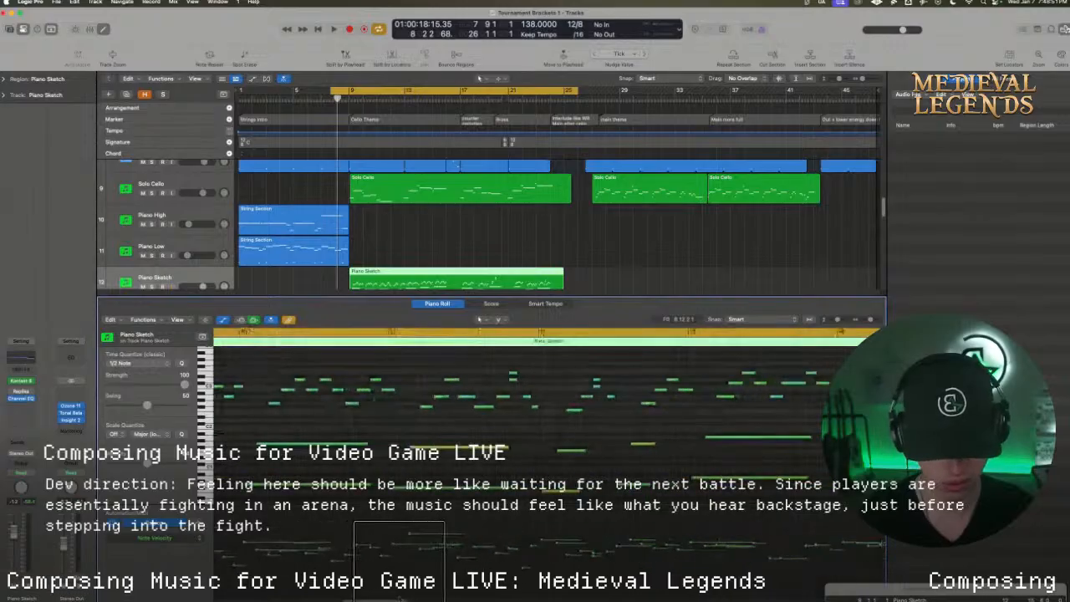
pyautogui.moveTo(870, 320); pyautogui.dragTo(859, 320)
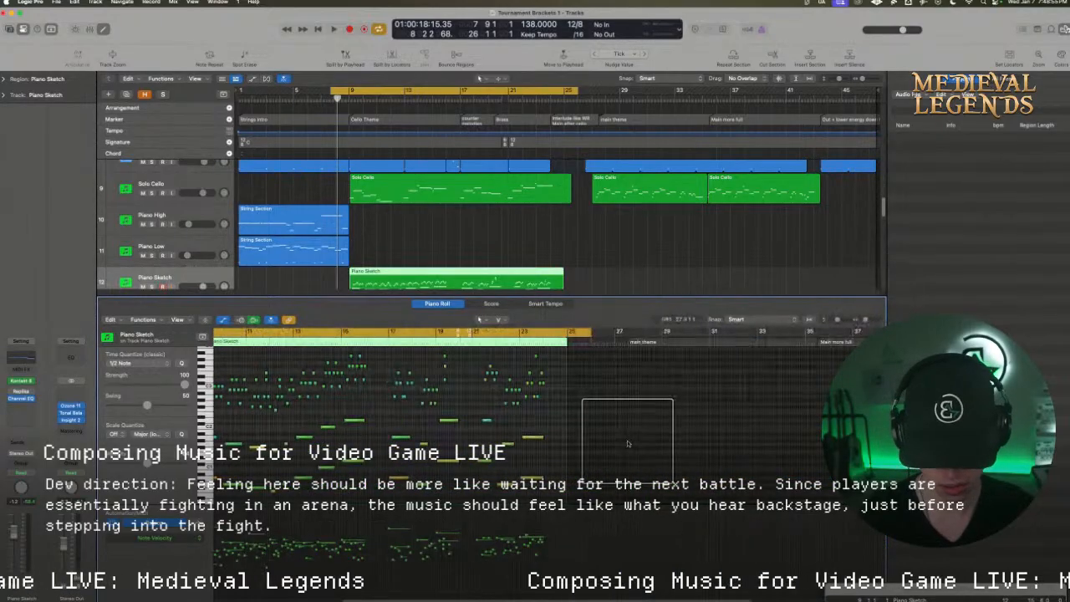
pyautogui.moveTo(609, 497); pyautogui.dragTo(299, 415)
pyautogui.press('Delete')
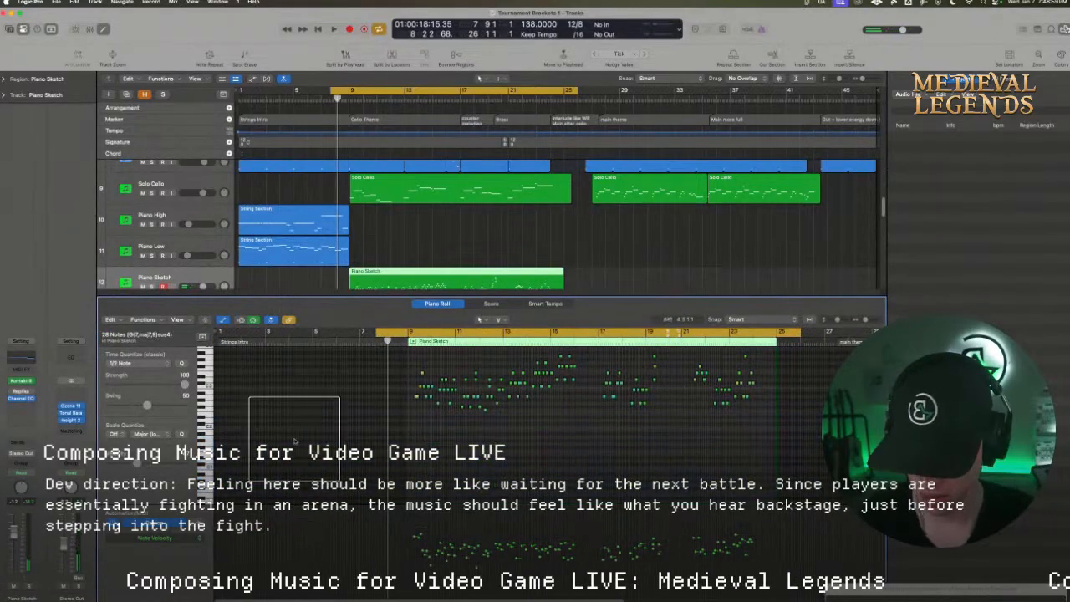
# Set the Piano Sketch time quantize to 1/8 Triplet (1/12) and select all remaining notes
pyautogui.click(163, 364)
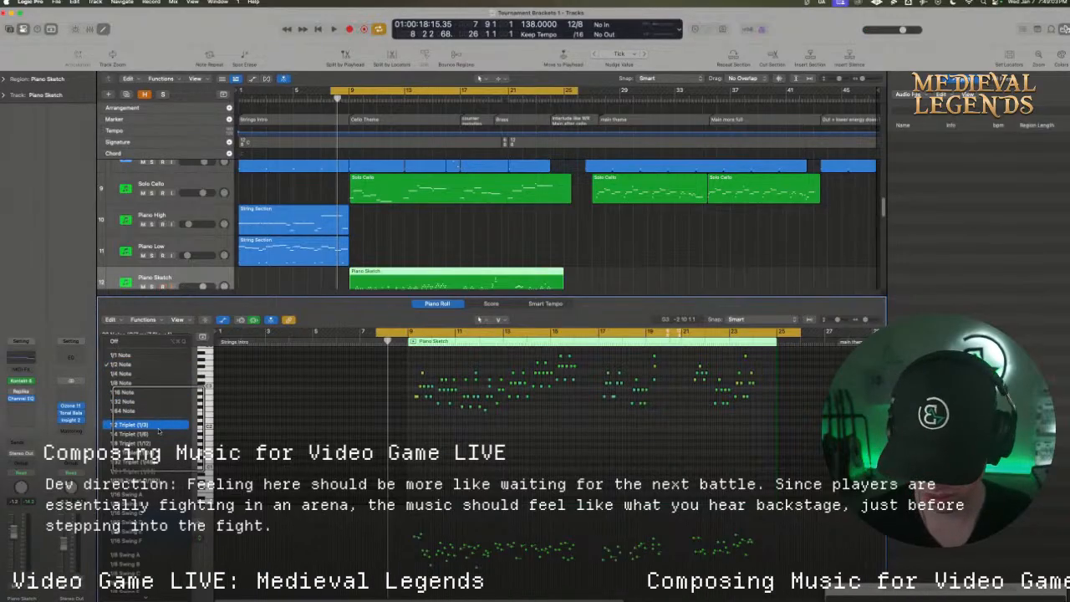
pyautogui.click(134, 443)
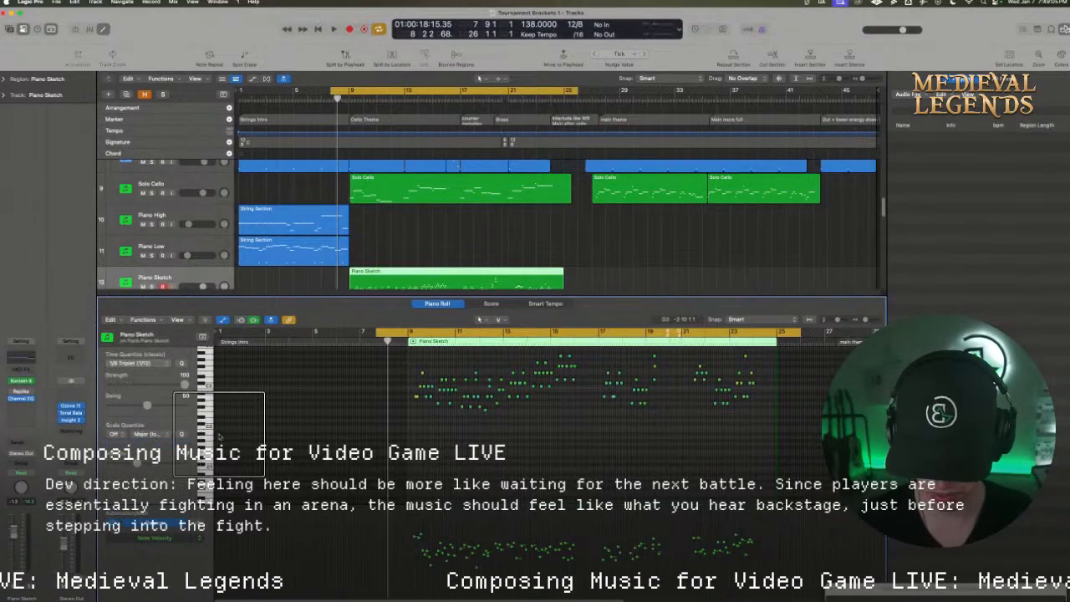
pyautogui.moveTo(827, 432); pyautogui.dragTo(384, 356)
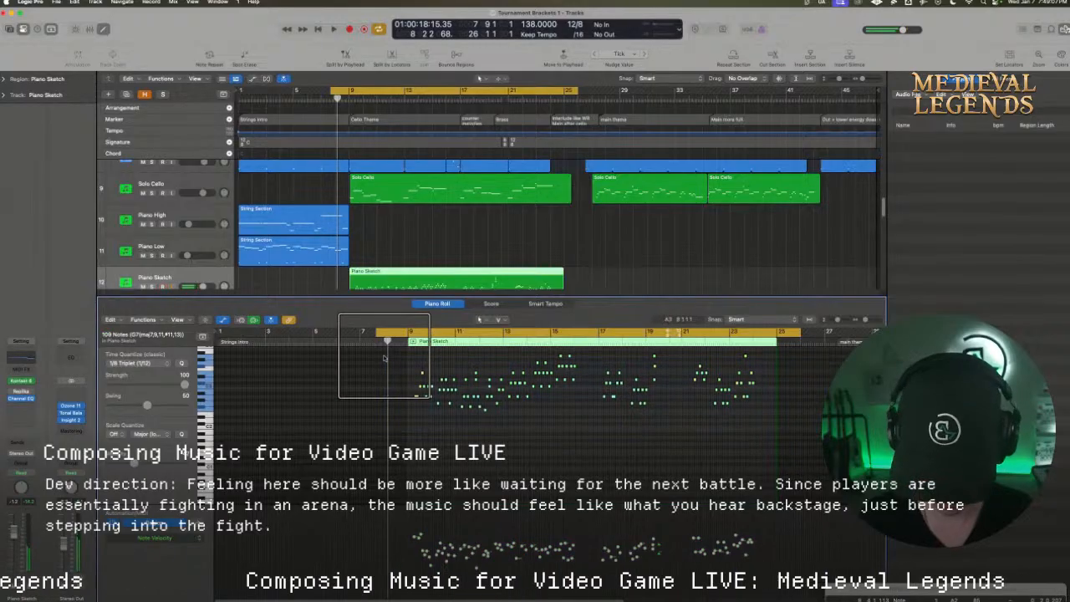
# Set the cycle range from bar 9 to bar 27 beat 5 and raise the Piano Sketch volume while auditioning the part
pyautogui.scroll(-2, 365, 176)
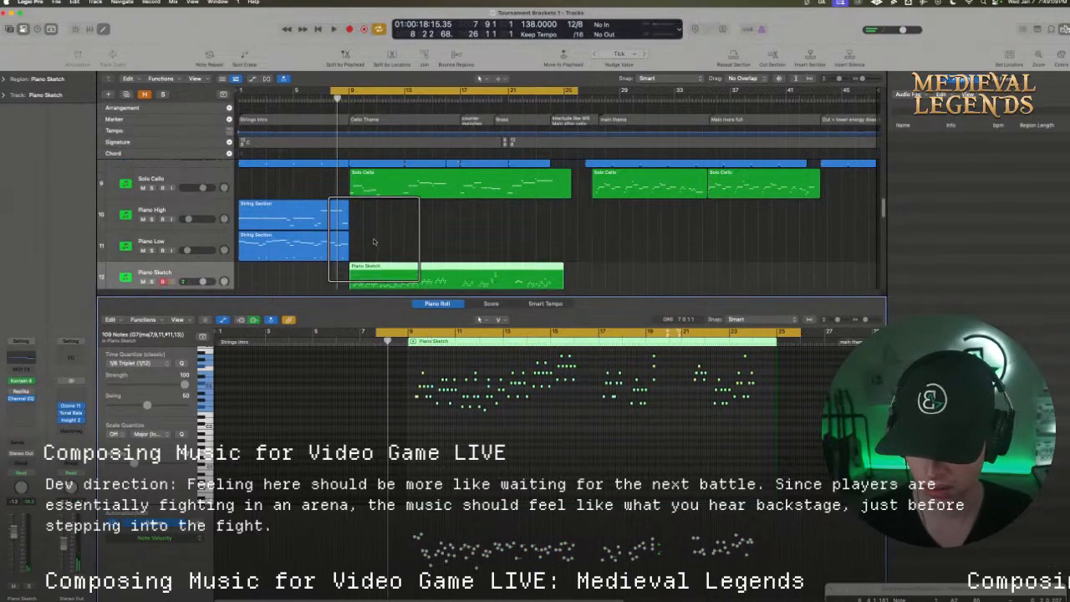
pyautogui.moveTo(357, 90); pyautogui.dragTo(377, 90)
pyautogui.press('space')
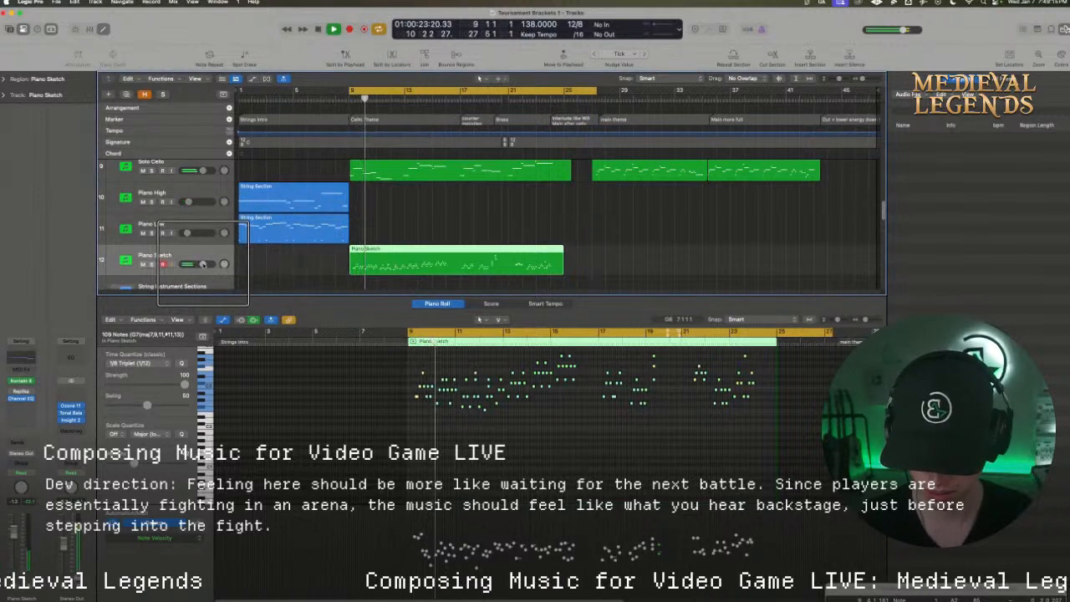
pyautogui.moveTo(202, 263); pyautogui.dragTo(243, 259)
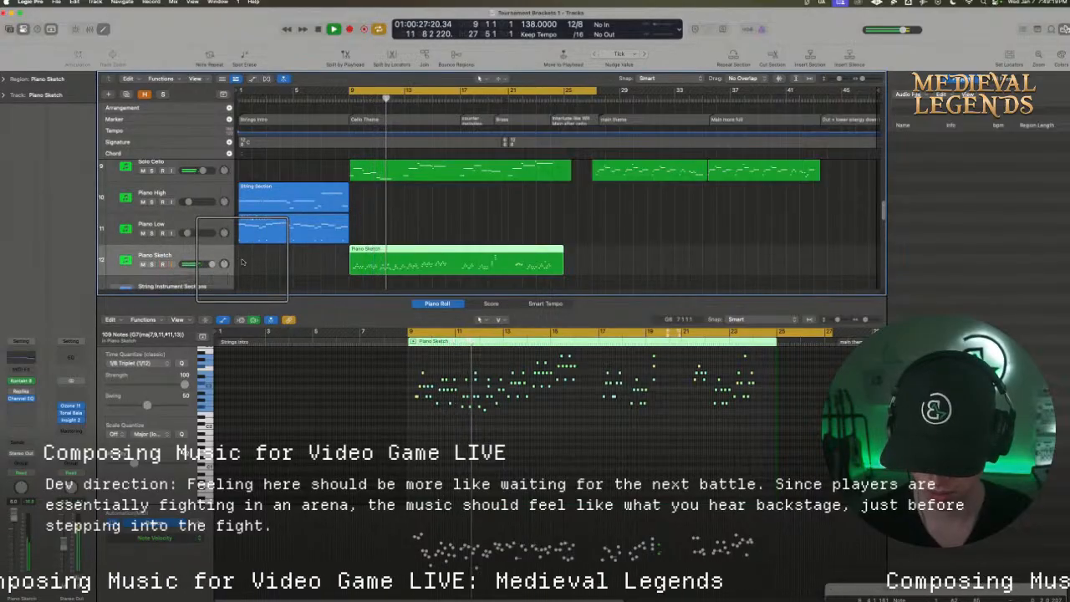
pyautogui.press('space')
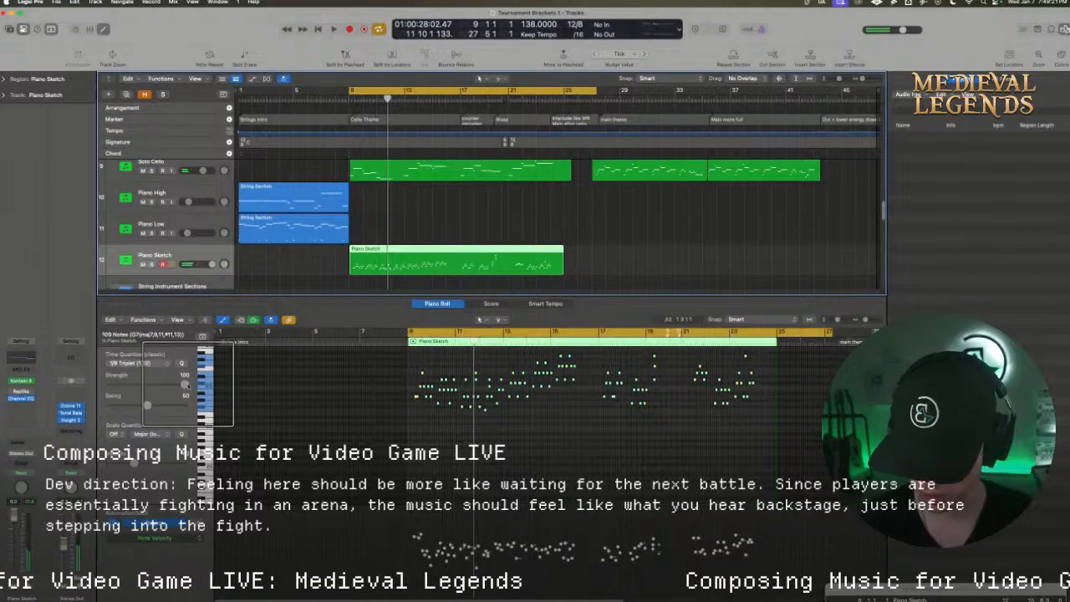
# Try 1/4 Triplet (1/6) quantization on the selected Piano Sketch notes and audition the timing
pyautogui.click(164, 368)
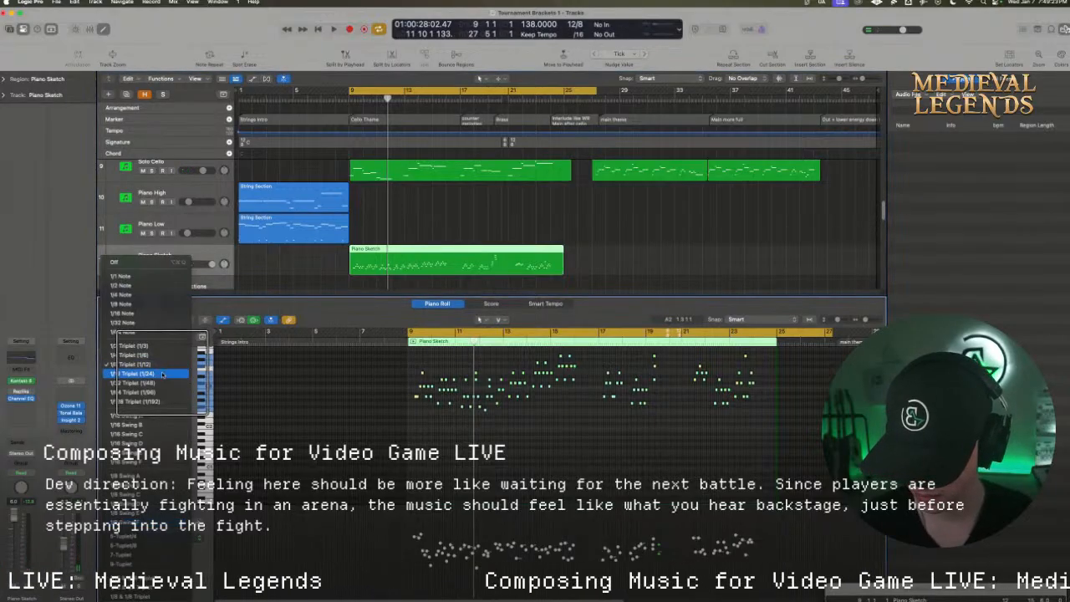
pyautogui.click(147, 355)
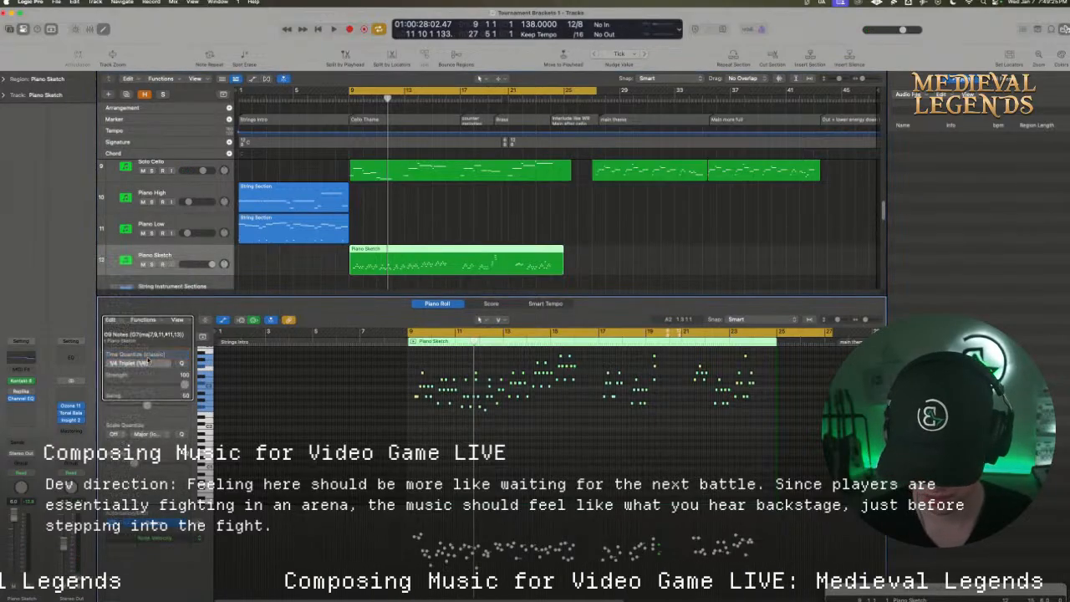
pyautogui.press('space')
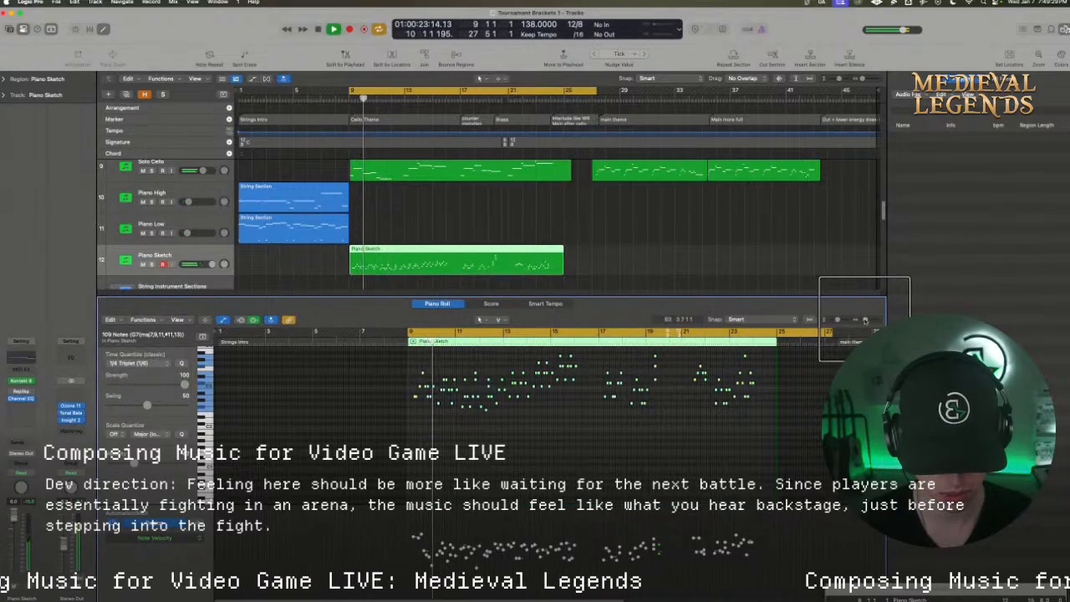
pyautogui.moveTo(860, 319); pyautogui.dragTo(872, 320)
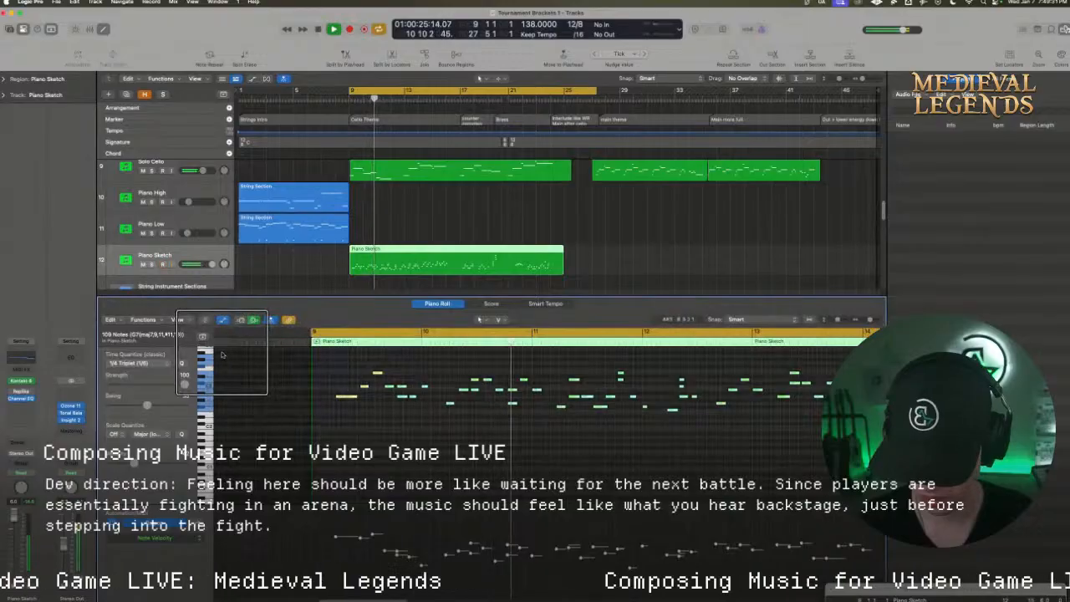
pyautogui.press('space')
# Quantize the selected Piano Sketch notes to 1/8 Note and play them back
pyautogui.click(132, 363)
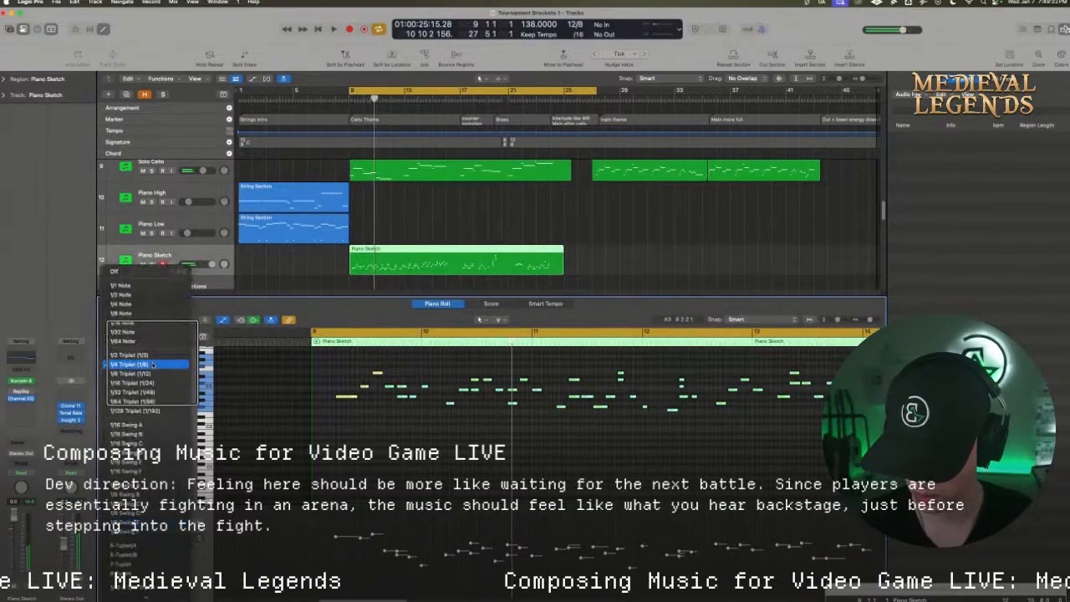
pyautogui.click(150, 313)
pyautogui.press('space')
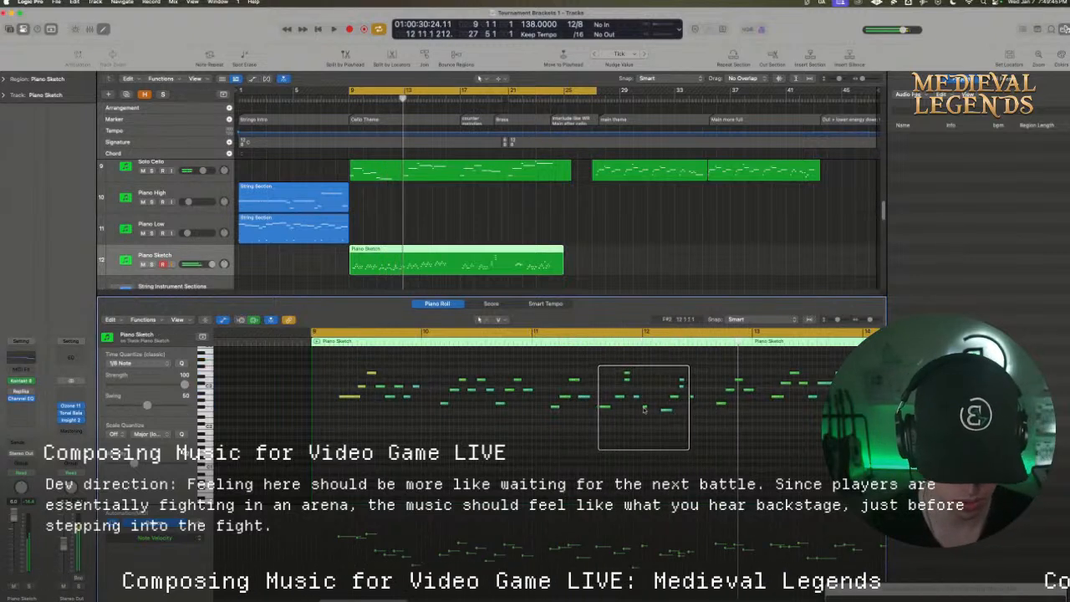
# Move the short low note in bar 12 of the Piano Sketch region slightly down and play the part
pyautogui.moveTo(644, 407); pyautogui.dragTo(644, 411)
pyautogui.press('space')
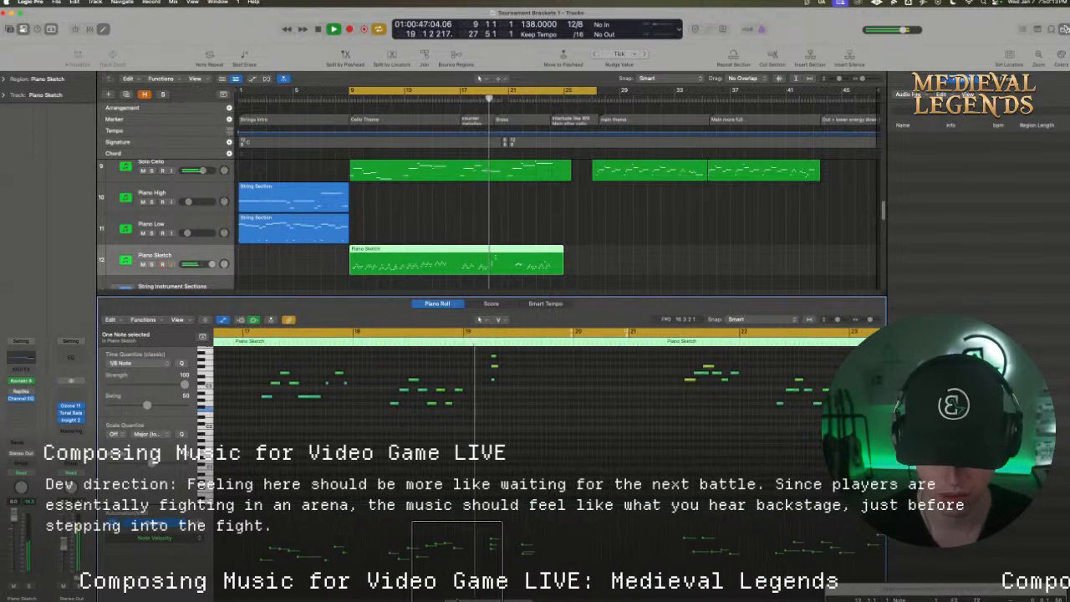
# Replace the stray notes in bar 19 with a copy of the bar 17 phrase, raise its two middle notes and play it
pyautogui.click(495, 387)
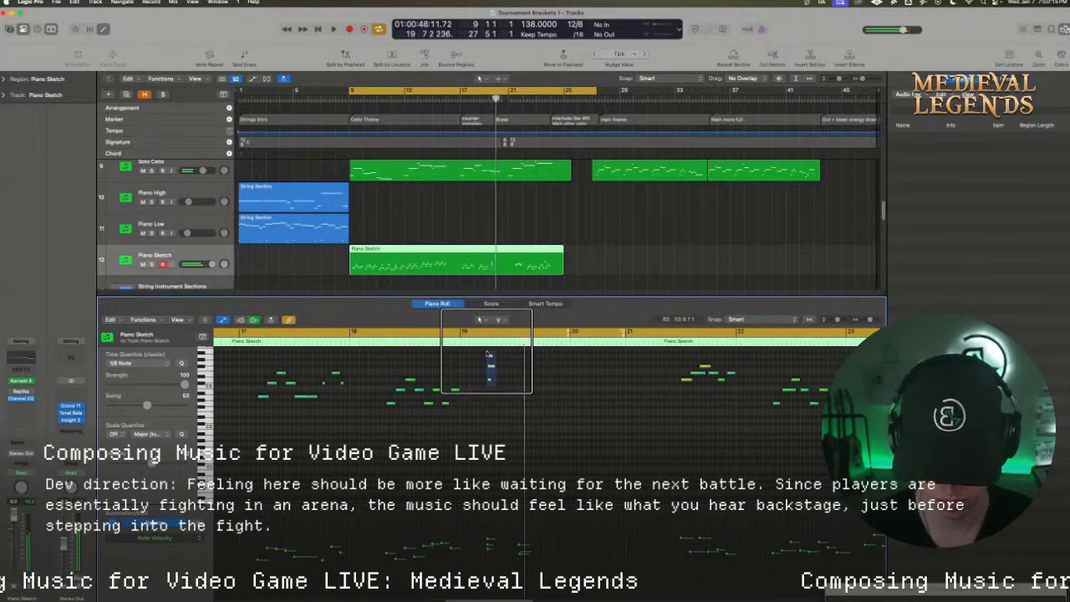
pyautogui.moveTo(438, 402)
pyautogui.mouseDown()
pyautogui.moveTo(256, 399)
pyautogui.moveTo(467, 396)
pyautogui.mouseUp()
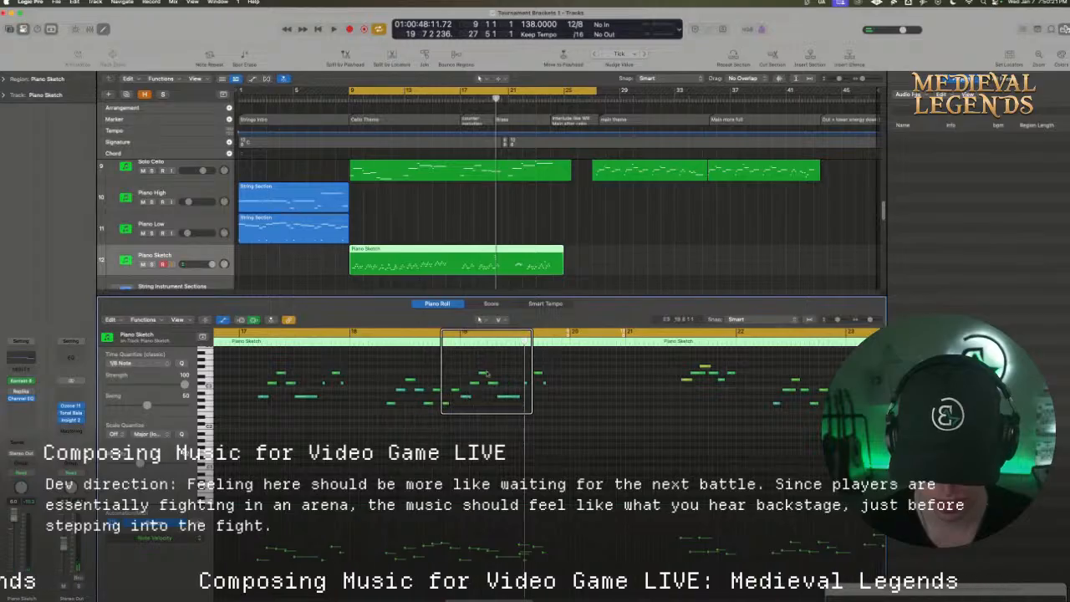
pyautogui.click(485, 372)
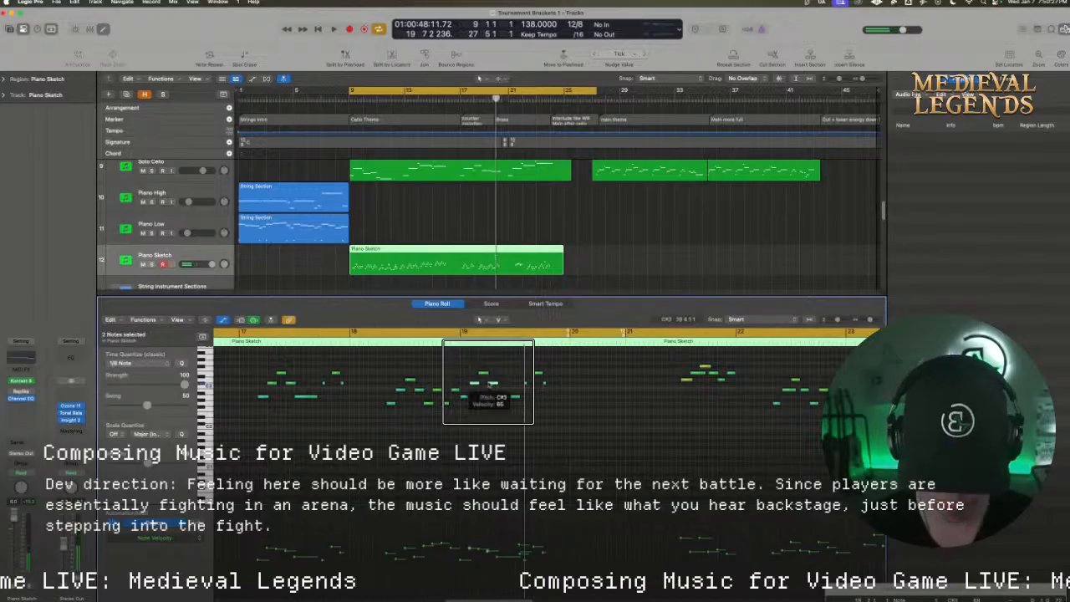
pyautogui.click(450, 335)
pyautogui.press('space')
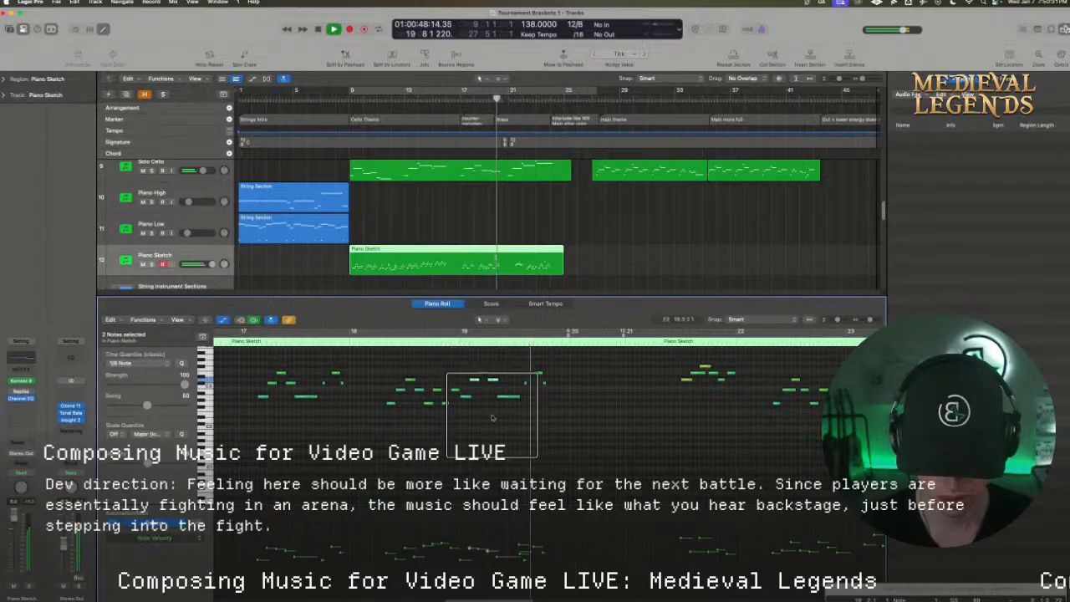
# Delete the leftover stray notes above the copied phrase around bar 19 of the Piano Sketch region
pyautogui.press('space')
pyautogui.moveTo(459, 421); pyautogui.dragTo(535, 411)
pyautogui.scroll(5, 544, 376)
pyautogui.scroll(-2, 544, 380)
pyautogui.press('Delete')
# Select the eight copied notes in bar 19, adjust their timing and play the passage from bar 19
pyautogui.moveTo(564, 485); pyautogui.dragTo(457, 427)
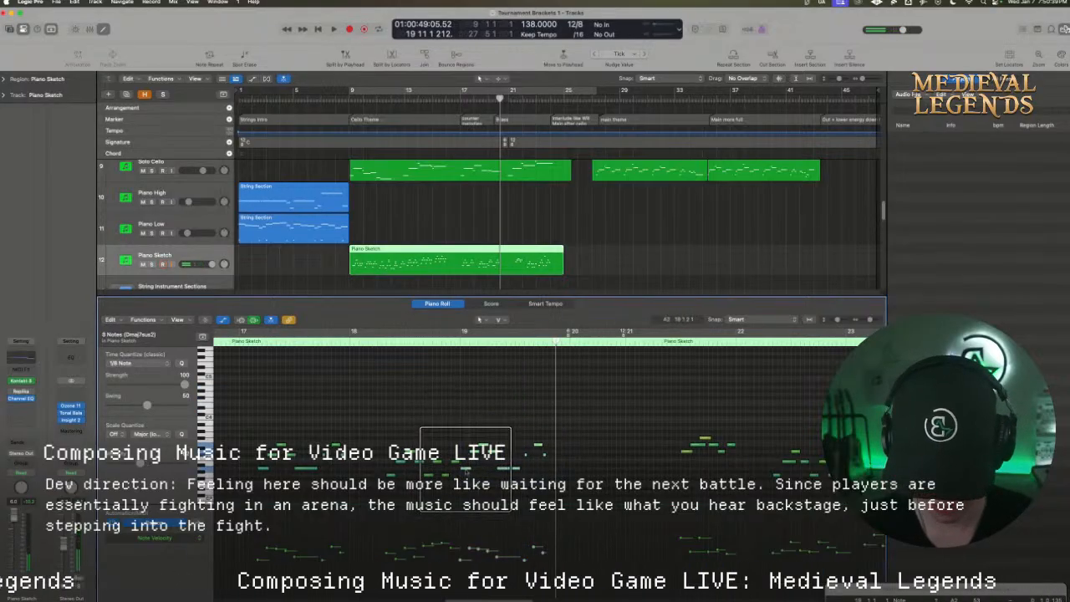
pyautogui.click(450, 341)
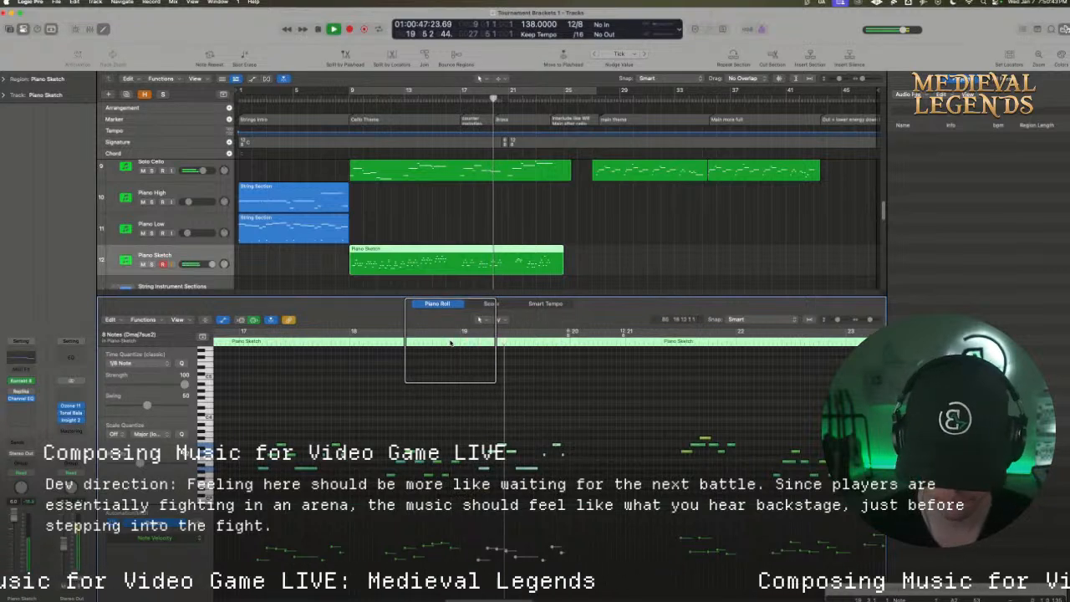
pyautogui.press('space')
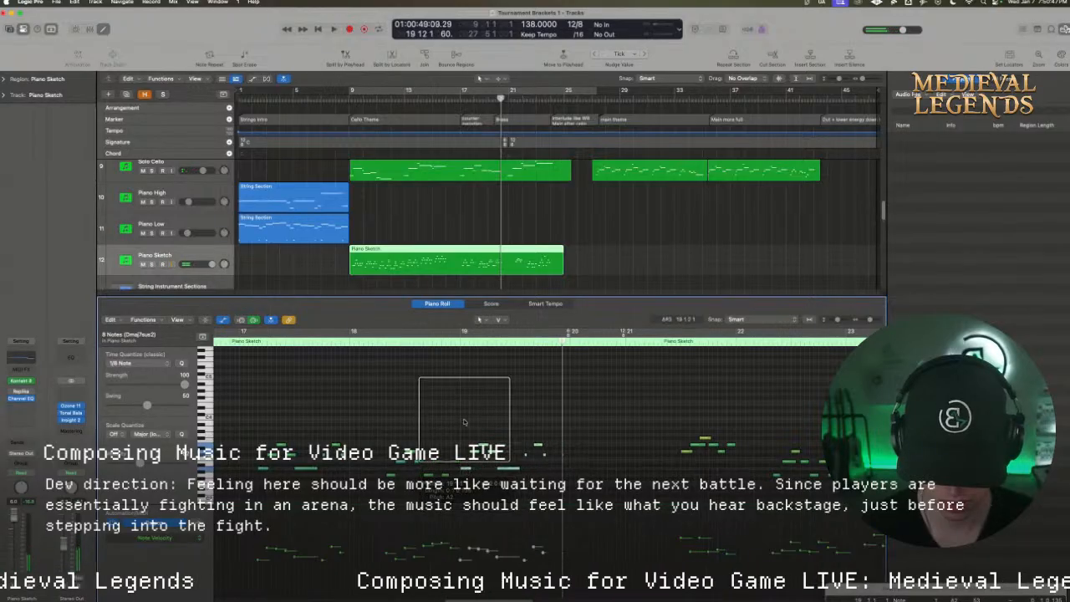
pyautogui.click(458, 341)
pyautogui.press('space')
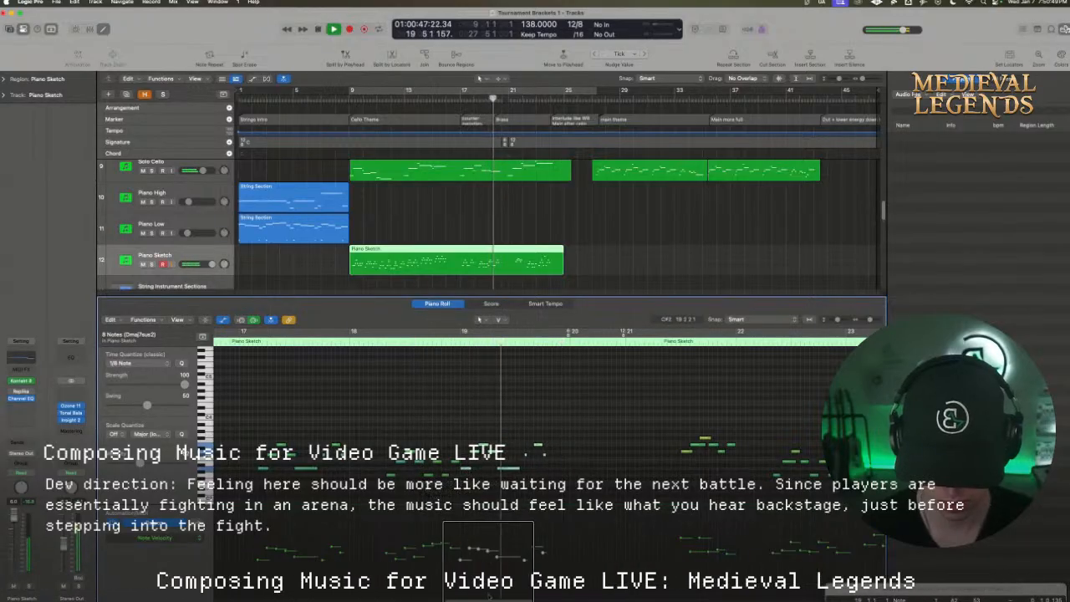
pyautogui.press('space')
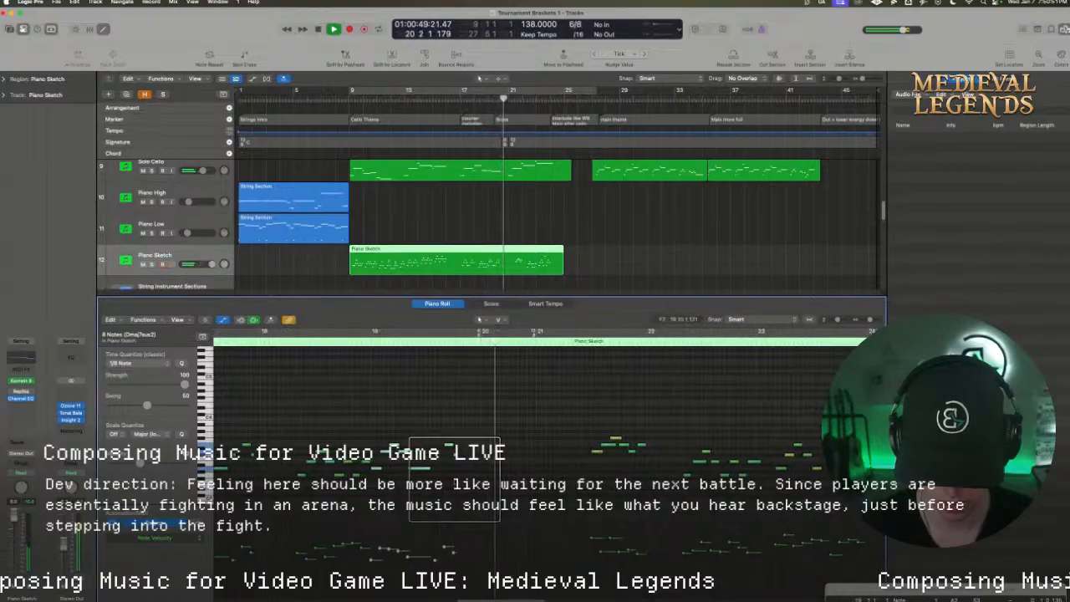
# Move one of the short notes ending the bar 19 phrase slightly earlier and audition it
pyautogui.click(449, 445)
pyautogui.moveTo(448, 448); pyautogui.dragTo(445, 453)
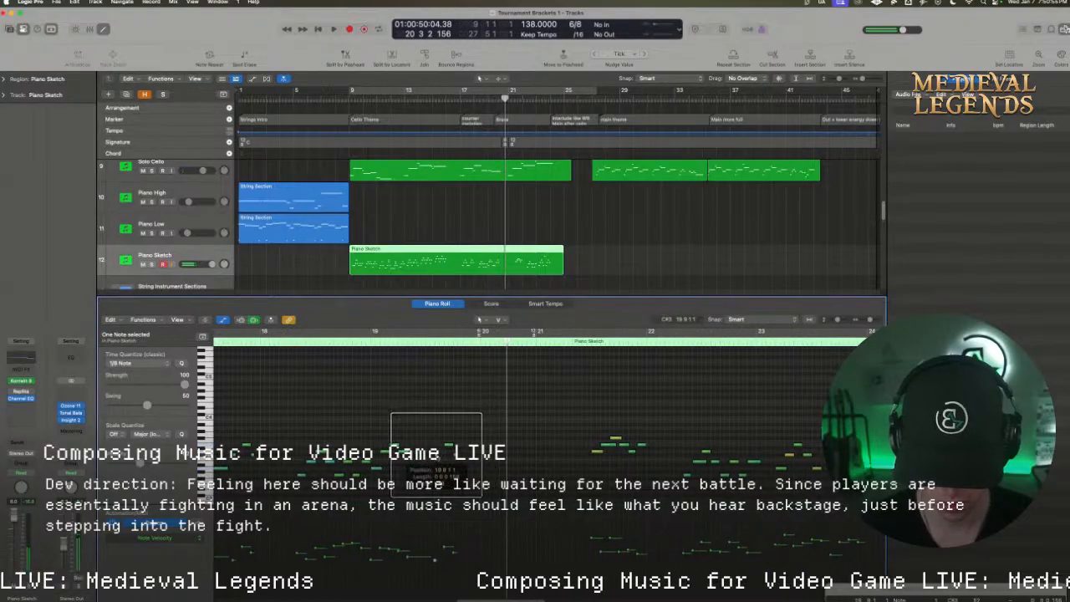
pyautogui.doubleClick(404, 343)
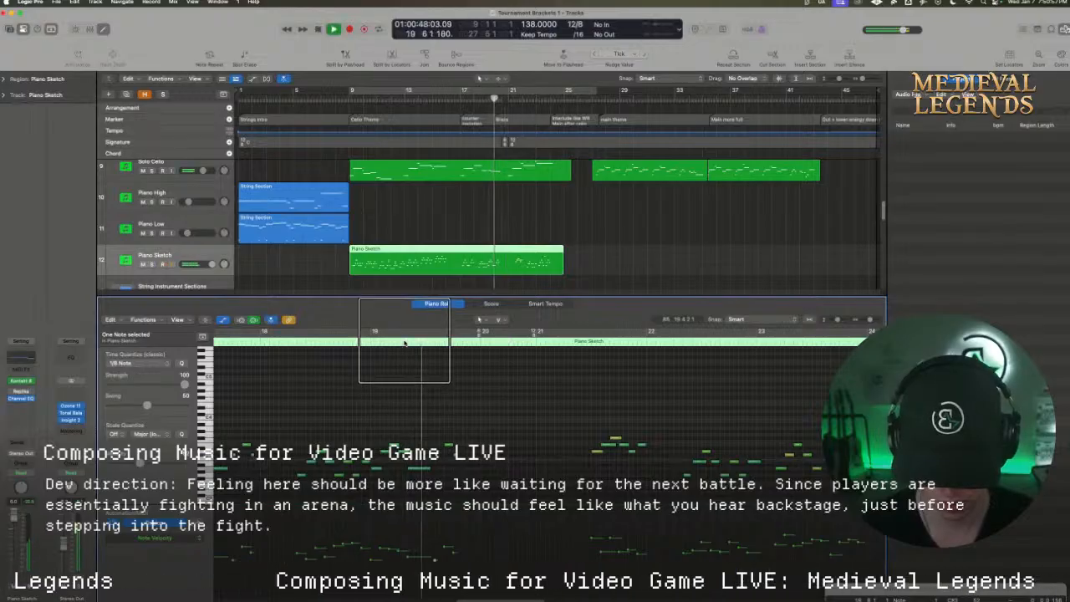
pyautogui.press('space')
# Delete the three short notes ending the bar 19 phrase and play the passage on into bar 20
pyautogui.moveTo(426, 428); pyautogui.dragTo(447, 466)
pyautogui.press('space')
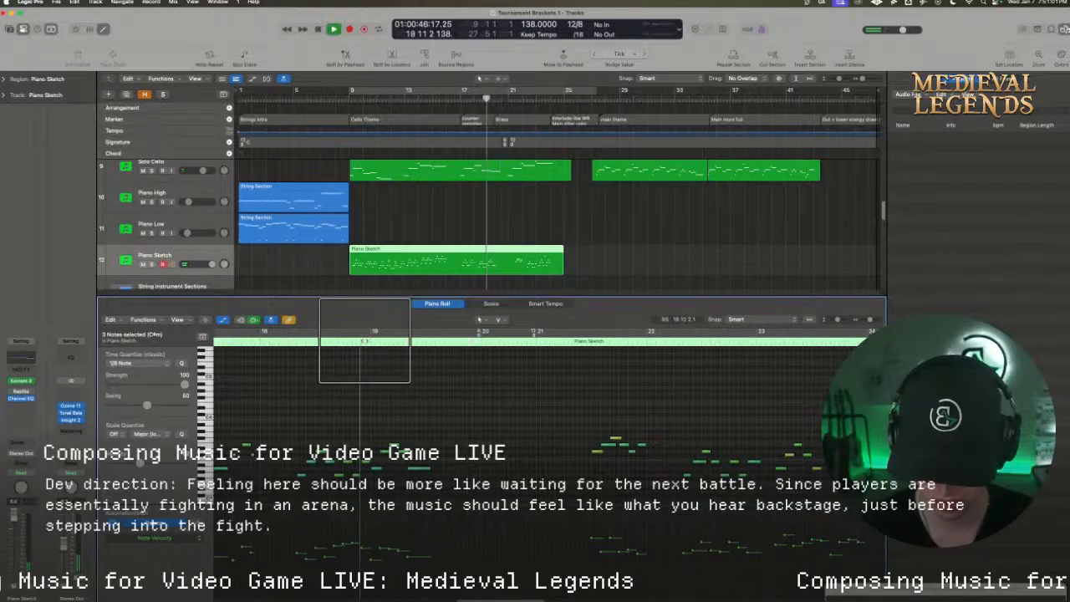
pyautogui.click(421, 470)
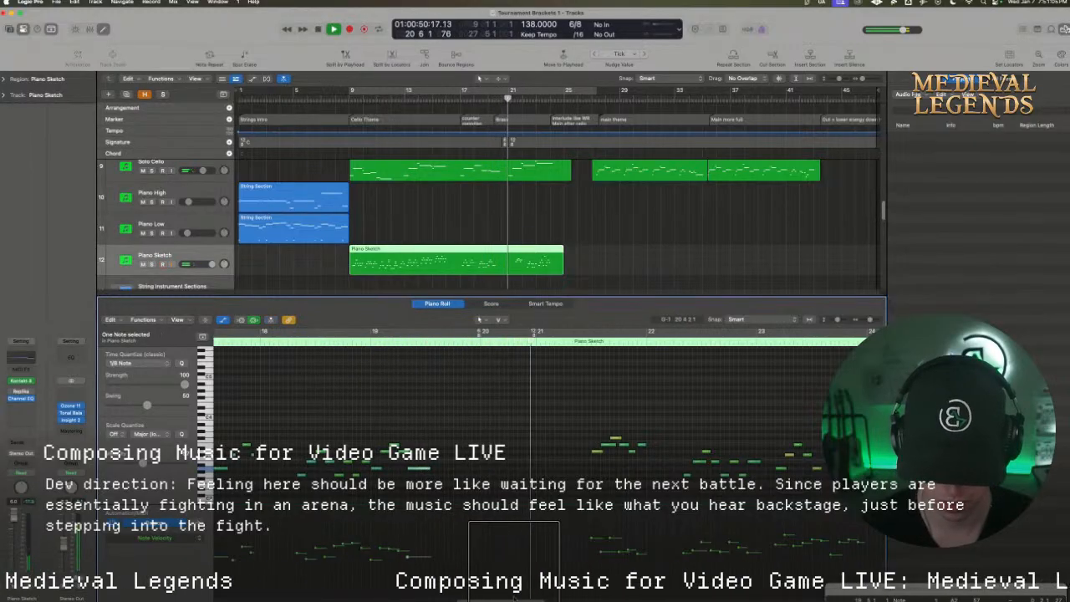
pyautogui.press('space')
# Set the cycle range from 19 11 2 to 21 2 2 and record new piano notes there on Piano Sketch
pyautogui.click(458, 462)
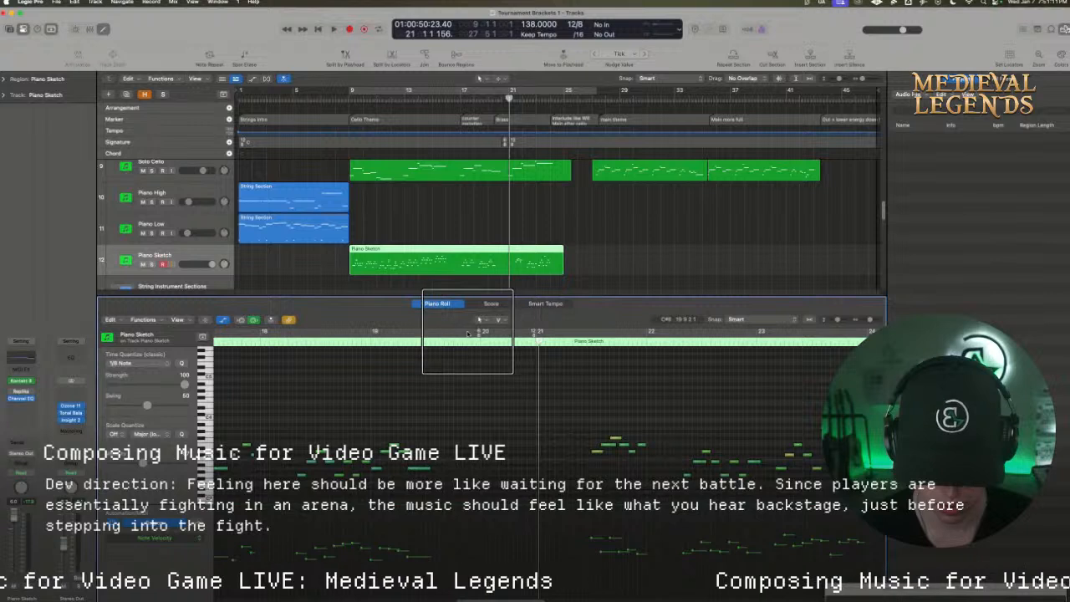
pyautogui.moveTo(470, 332); pyautogui.dragTo(549, 332)
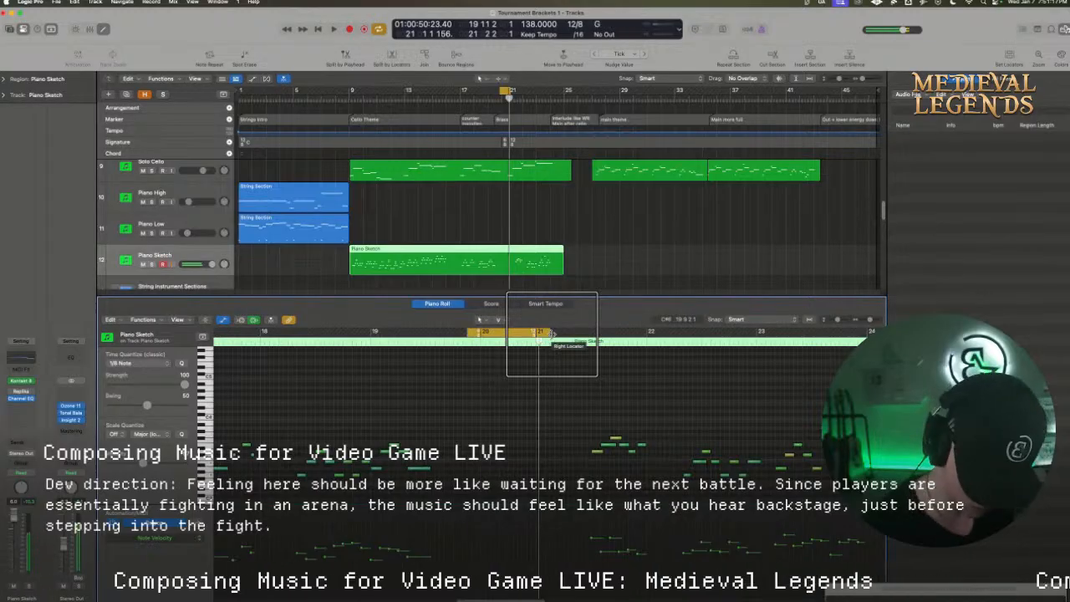
pyautogui.press('r')
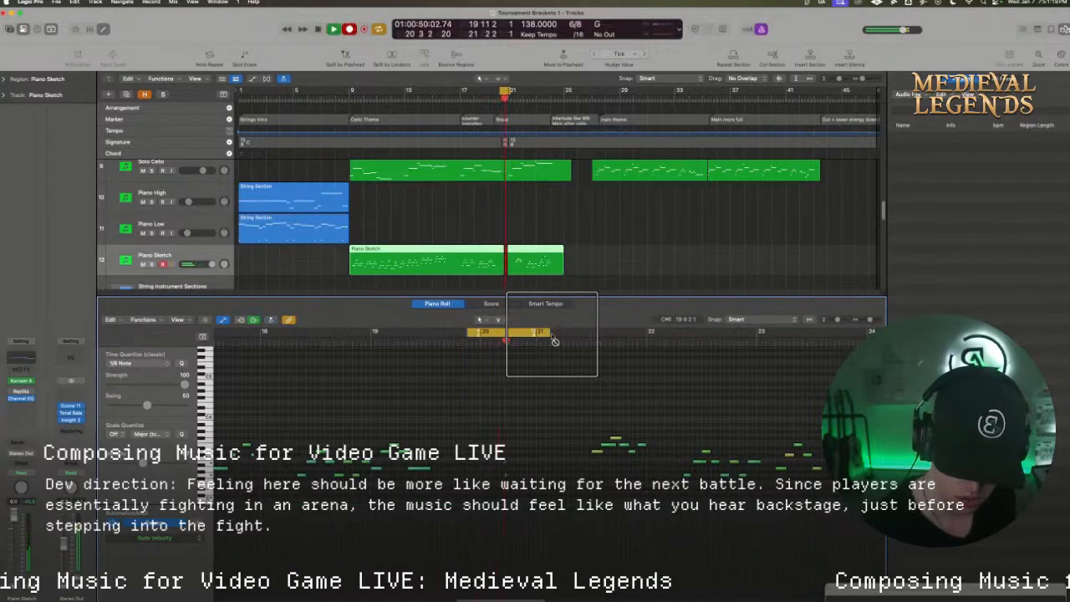
pyautogui.press('space')
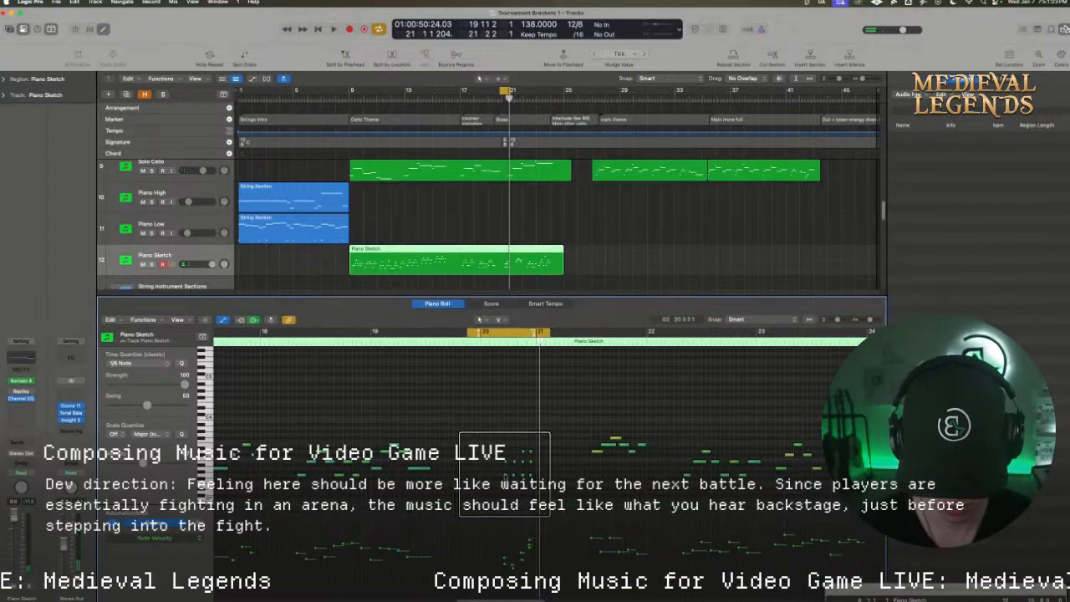
# Select the eleven newly recorded notes in bar 20, shift them slightly earlier and play them back without the cycle
pyautogui.moveTo(550, 489); pyautogui.dragTo(498, 452)
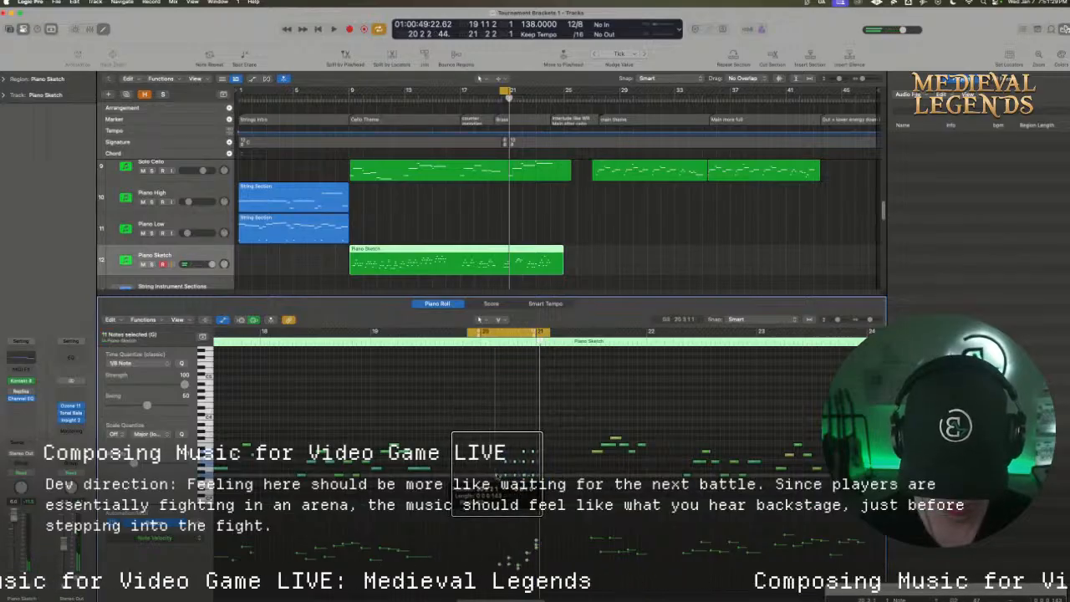
pyautogui.press('space')
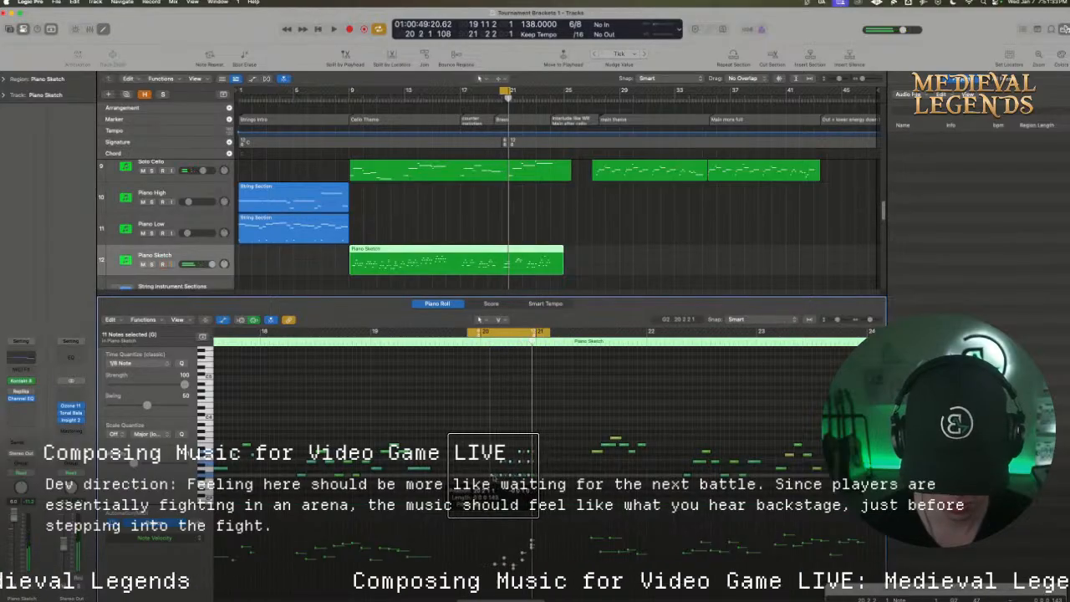
pyautogui.press('space')
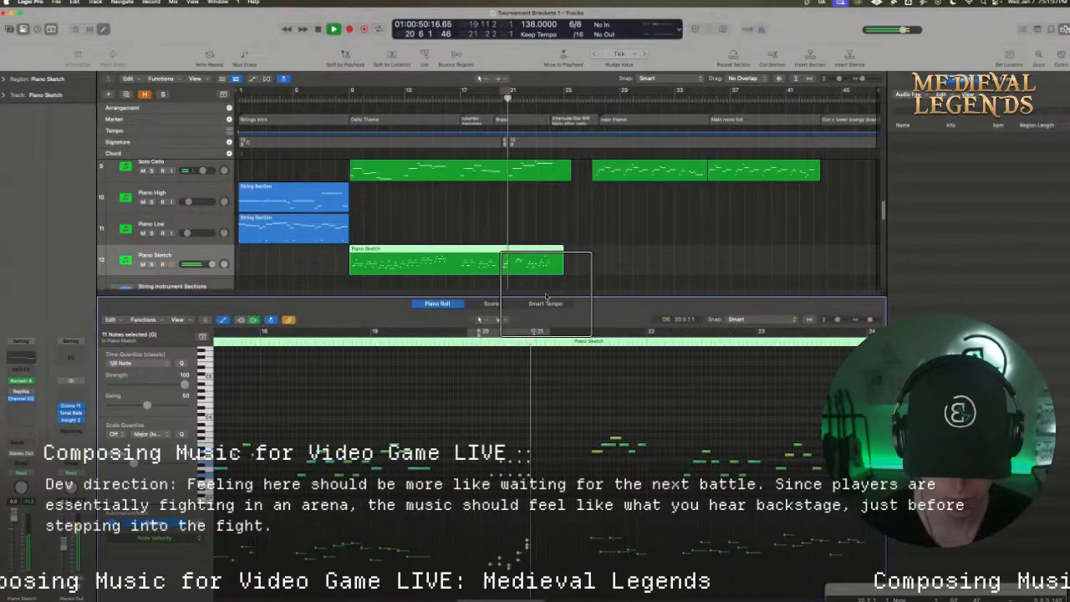
pyautogui.press('space')
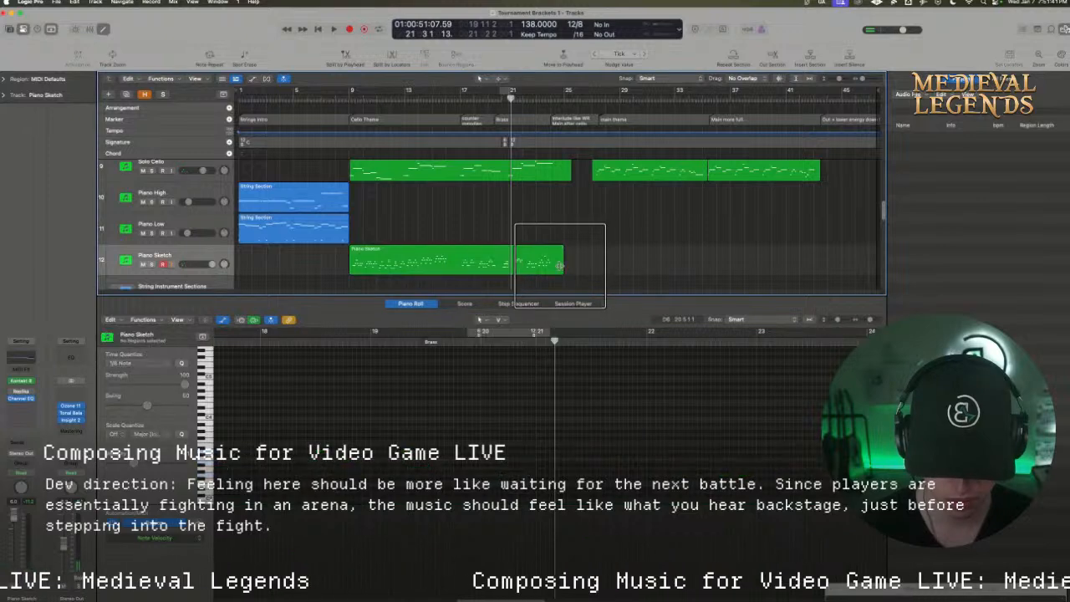
# Trim the end of the Piano Sketch region to bar 21, set the cycle from bar 9 to bar 25 and play it
pyautogui.moveTo(560, 267); pyautogui.dragTo(509, 268)
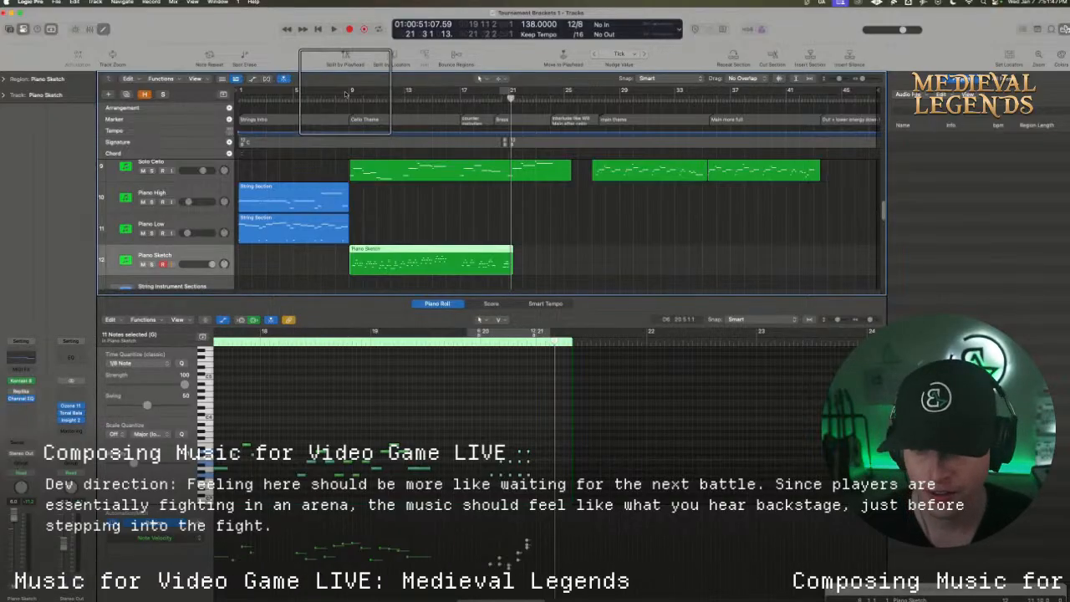
pyautogui.moveTo(350, 91); pyautogui.dragTo(559, 92)
pyautogui.press('space')
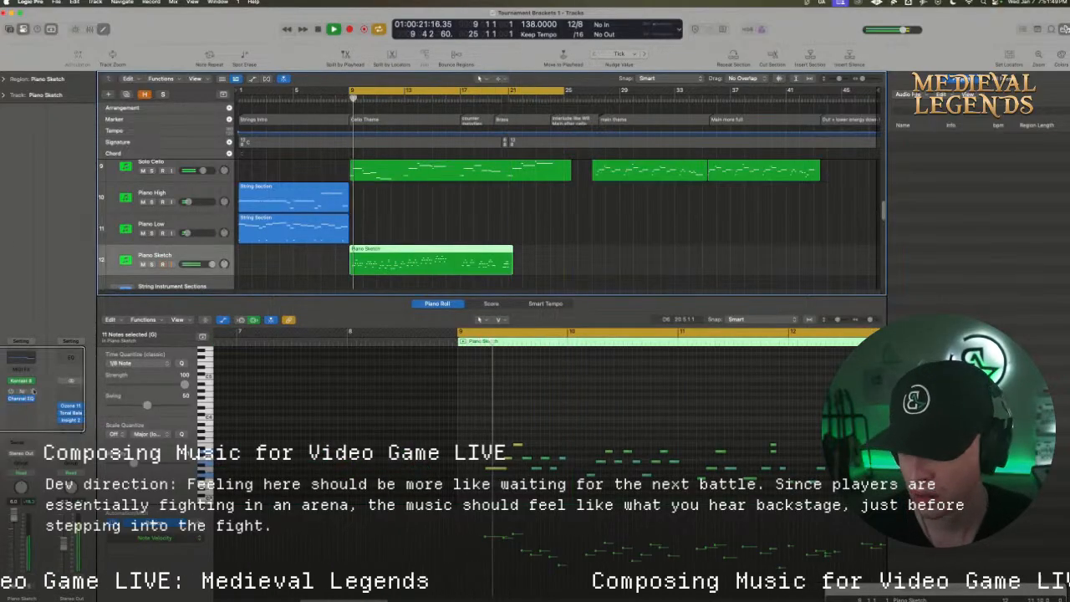
pyautogui.press('space')
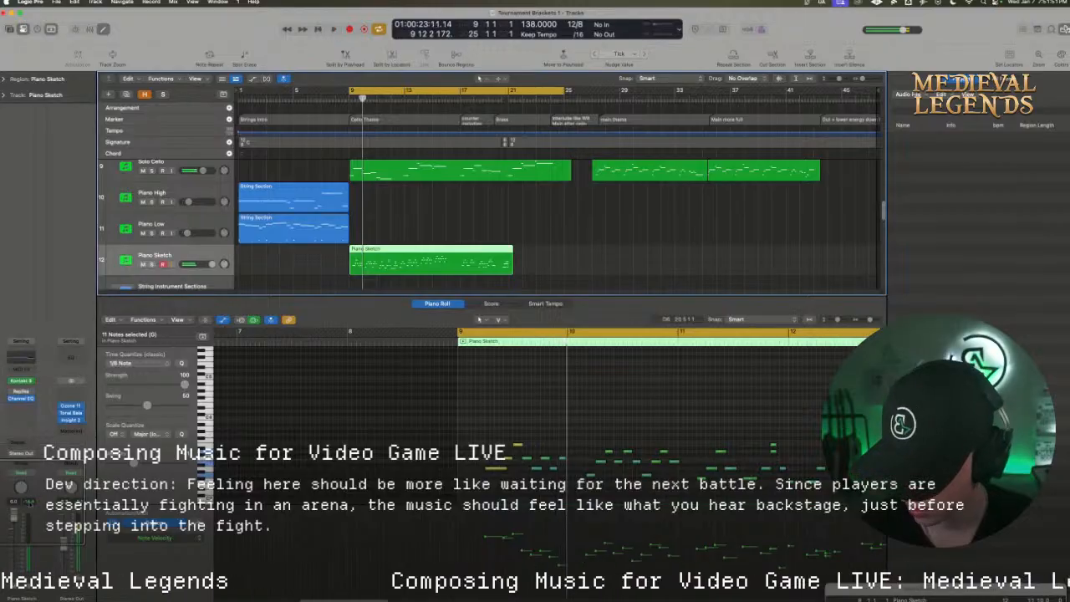
# Add a Bus 7 Rvb Hall send to Piano Sketch and lower the track volume to -5.2 dB during playback
pyautogui.click(18, 443)
pyautogui.moveTo(31, 517)
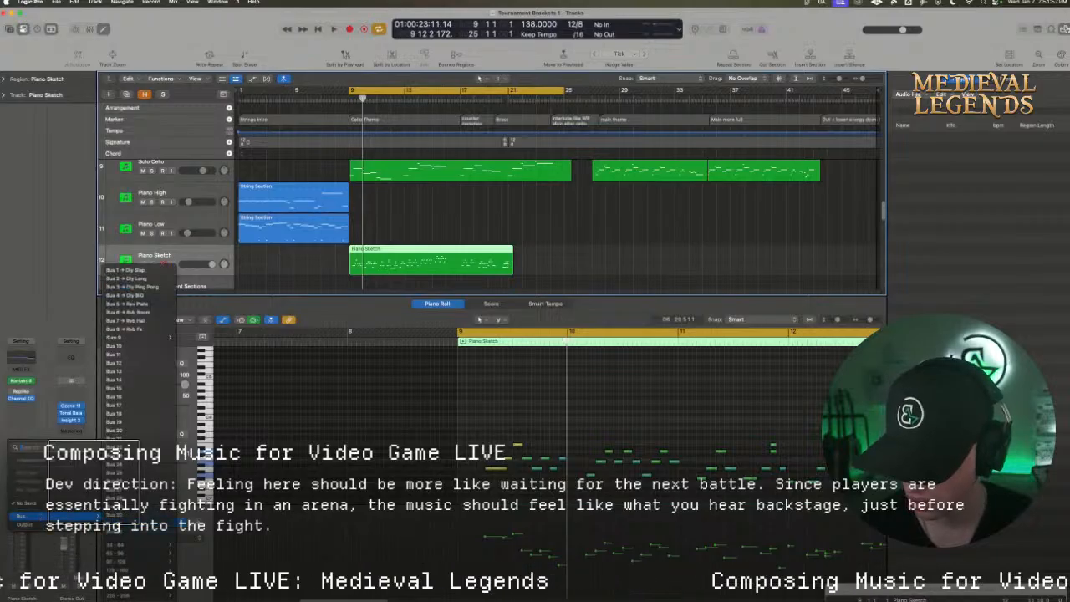
pyautogui.click(127, 321)
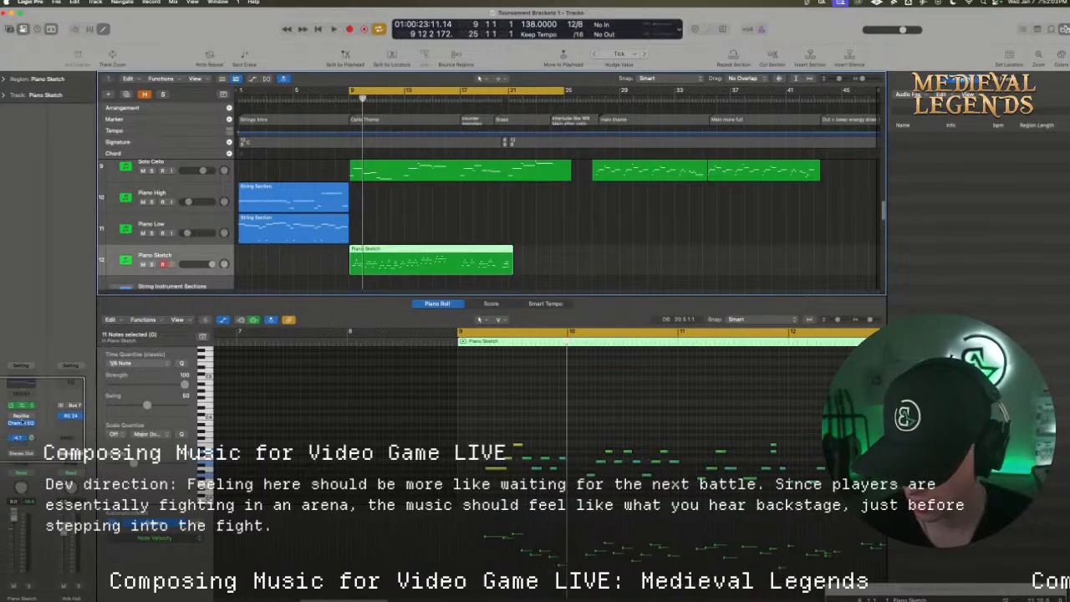
pyautogui.press('space')
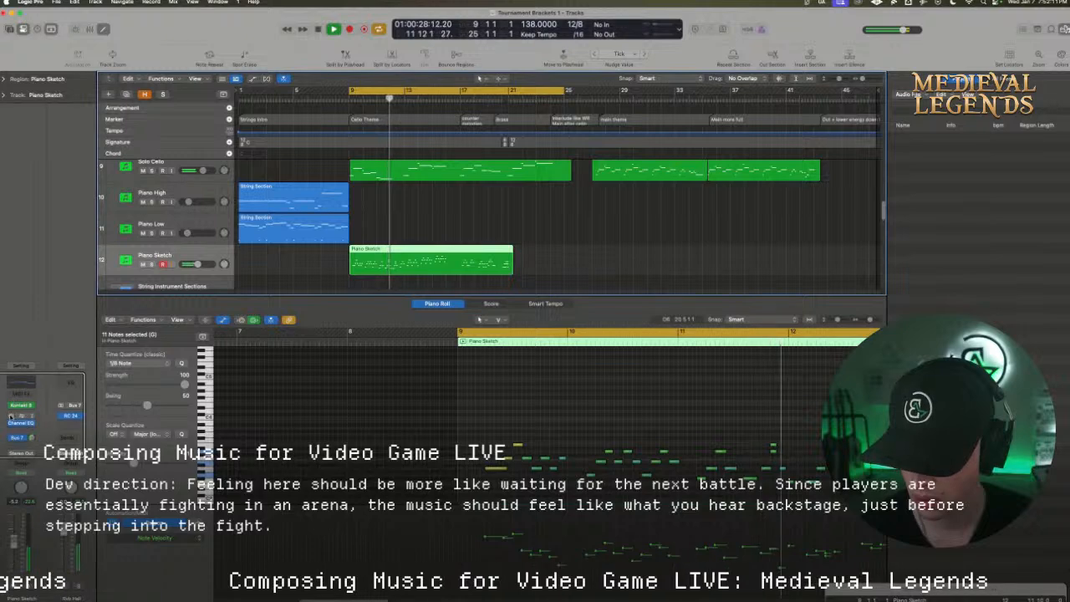
# Set the Replika delay mode on Piano Sketch to Diffusion while auditioning the track soloed, and close the plug-in
pyautogui.click(19, 415)
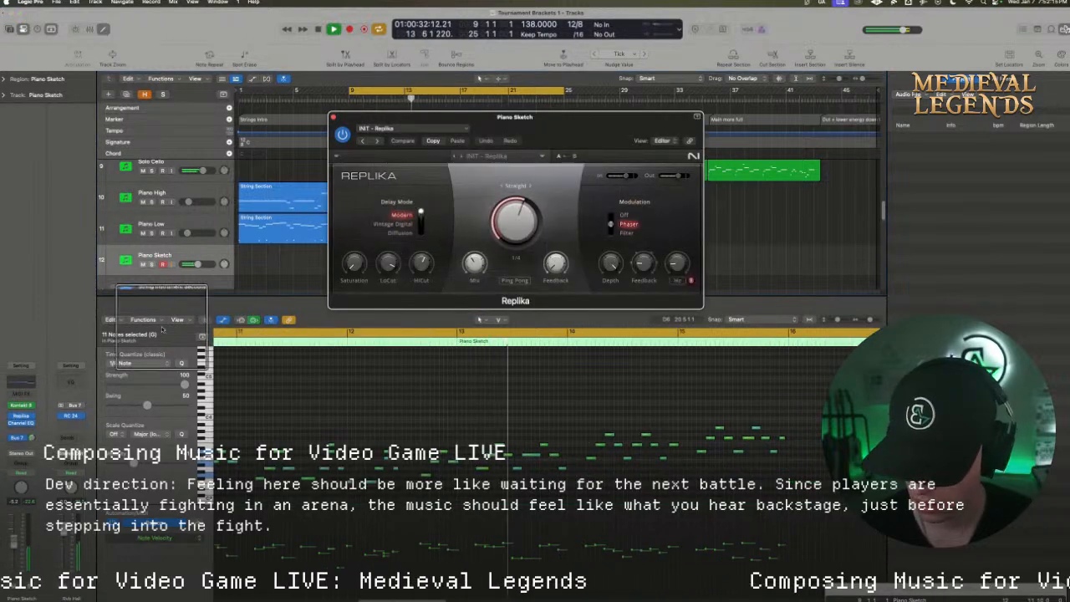
pyautogui.click(153, 264)
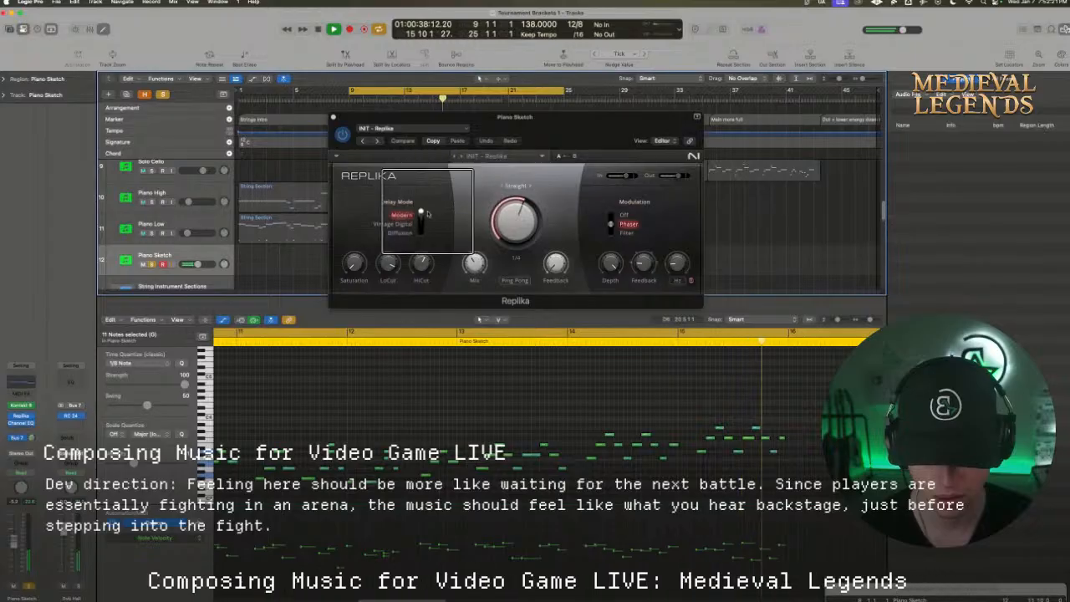
pyautogui.click(399, 234)
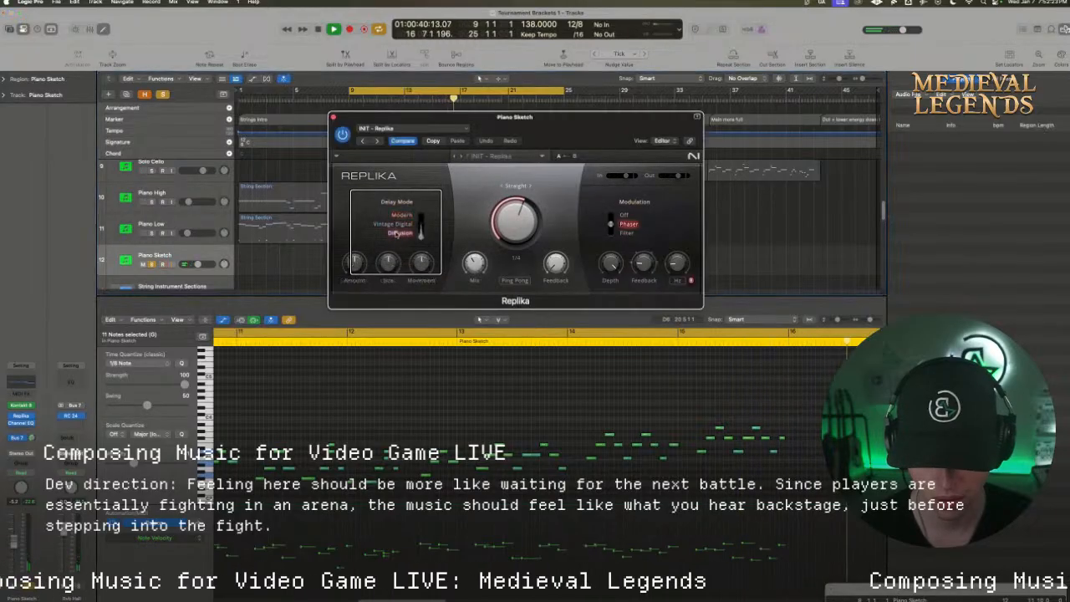
pyautogui.press('space')
pyautogui.press('space')
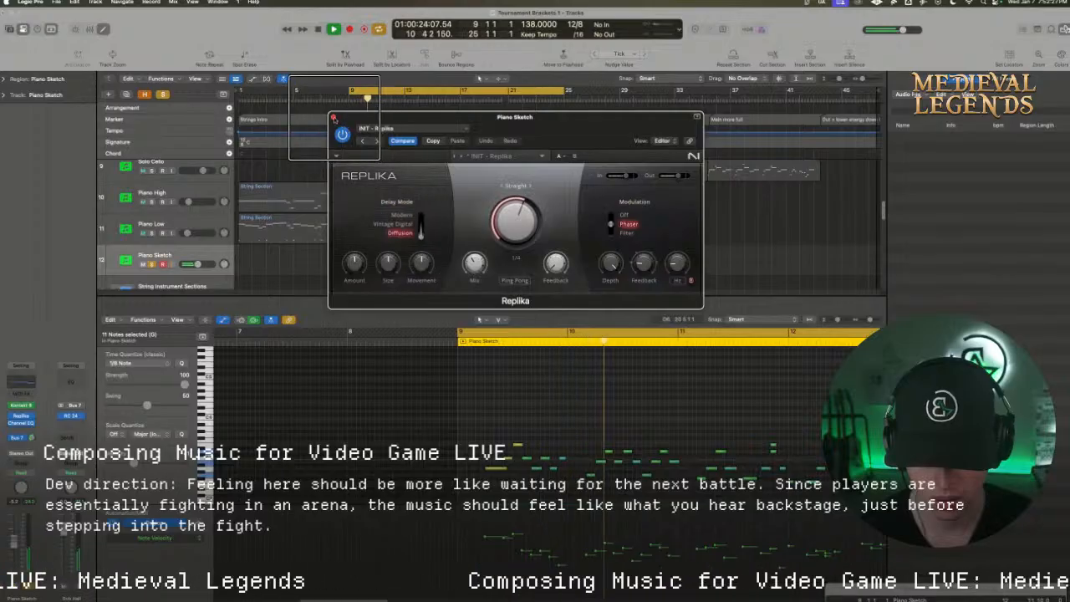
pyautogui.click(333, 117)
# Play Piano Sketch unsoloed with the other tracks while adjusting its Bus 7 send level and lowering its volume
pyautogui.press('space')
pyautogui.press('space')
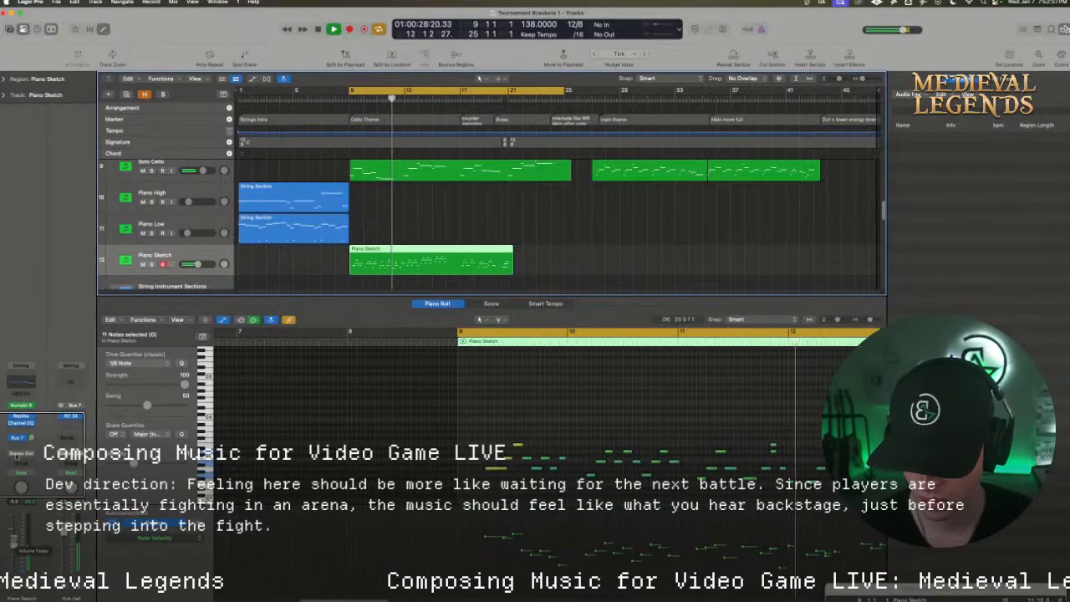
pyautogui.moveTo(31, 437); pyautogui.dragTo(31, 450)
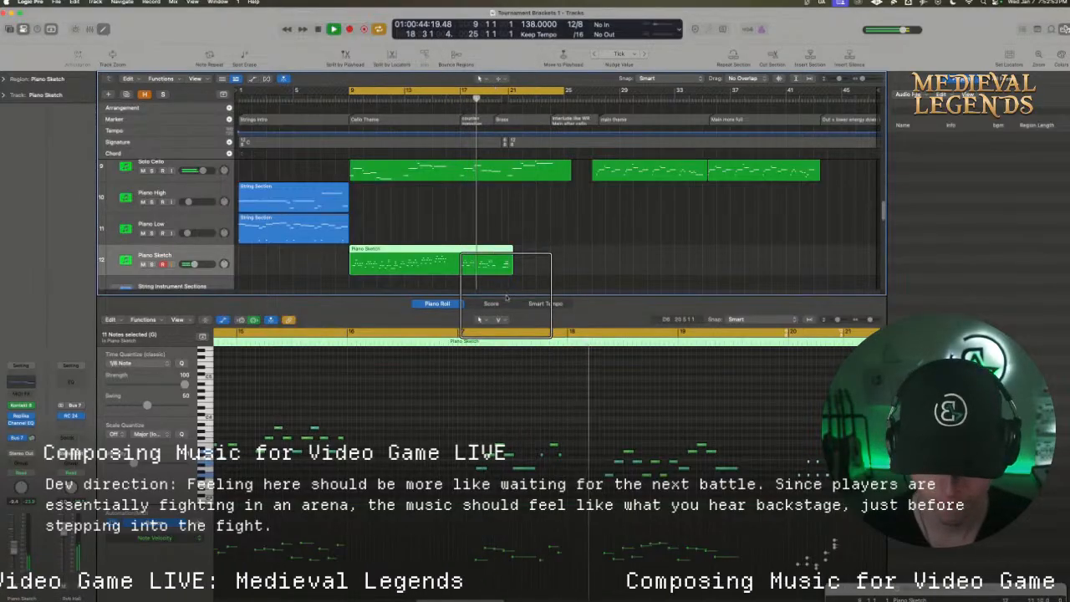
# Enlarge the Tracks area and bring the string section tracks above Solo Cello into view during playback
pyautogui.moveTo(504, 304); pyautogui.dragTo(506, 406)
pyautogui.scroll(2, 531, 339)
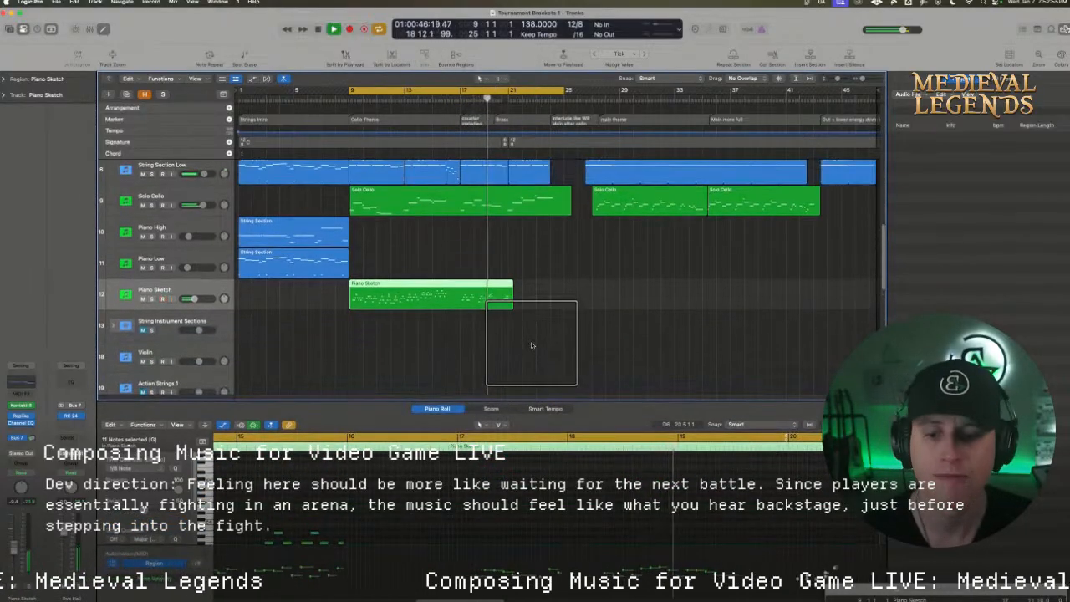
pyautogui.scroll(1, 532, 346)
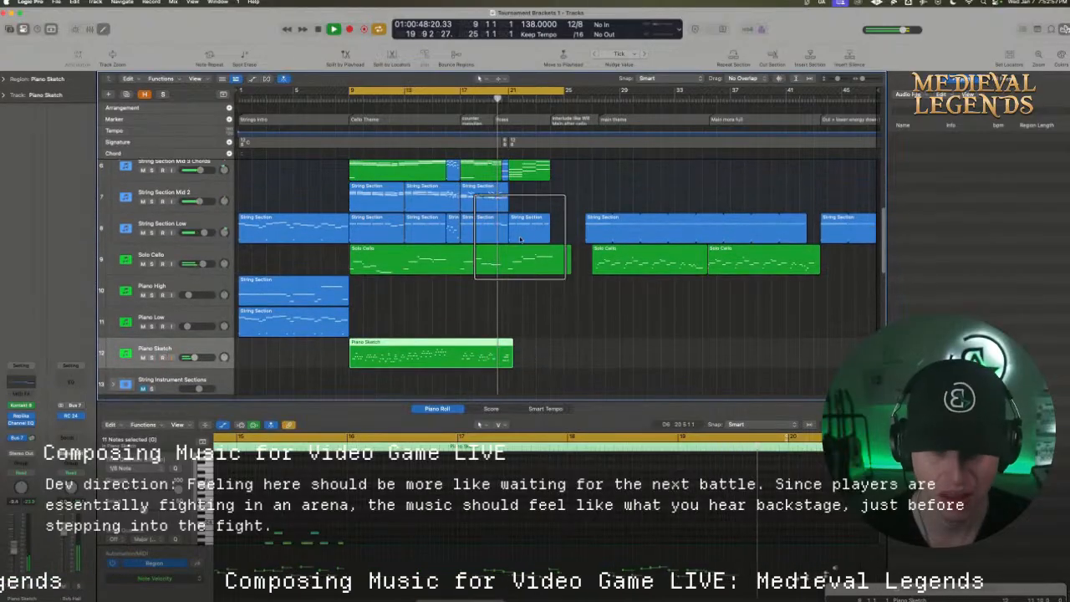
# Inspect the notes of the Brass Section mid region at bar 21 and its Kontakt 8 Brass Ensemble instrument, and close the plug-in window
pyautogui.scroll(1, 519, 237)
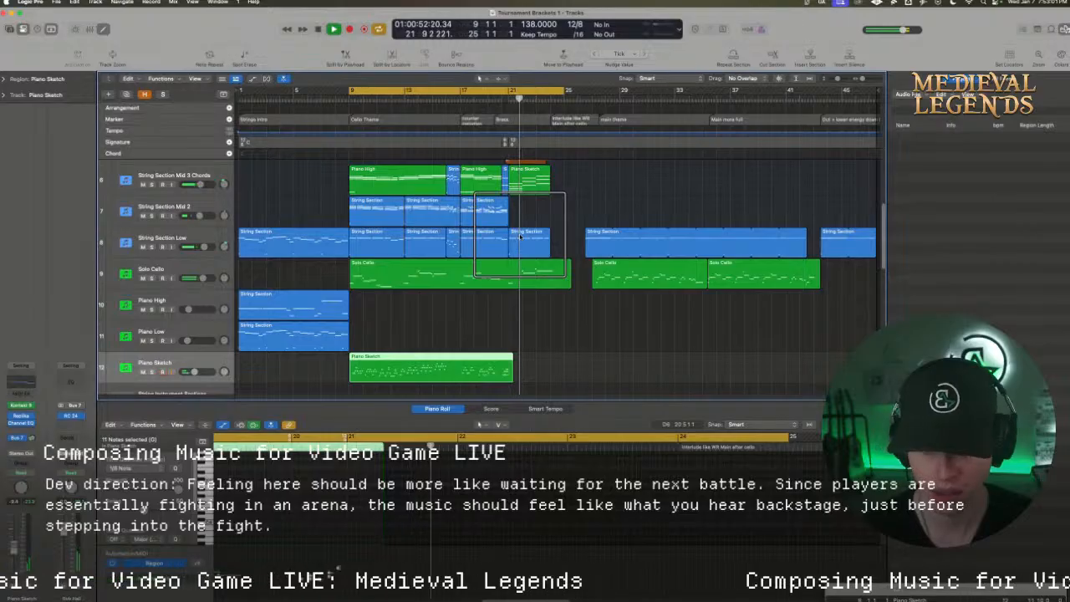
pyautogui.scroll(-7, 519, 237)
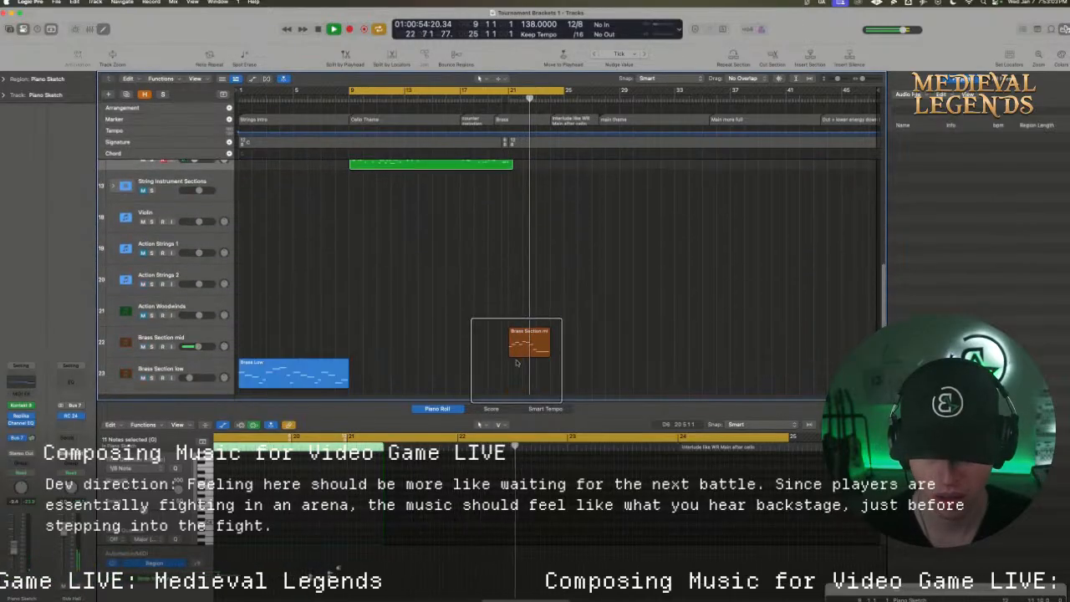
pyautogui.click(523, 344)
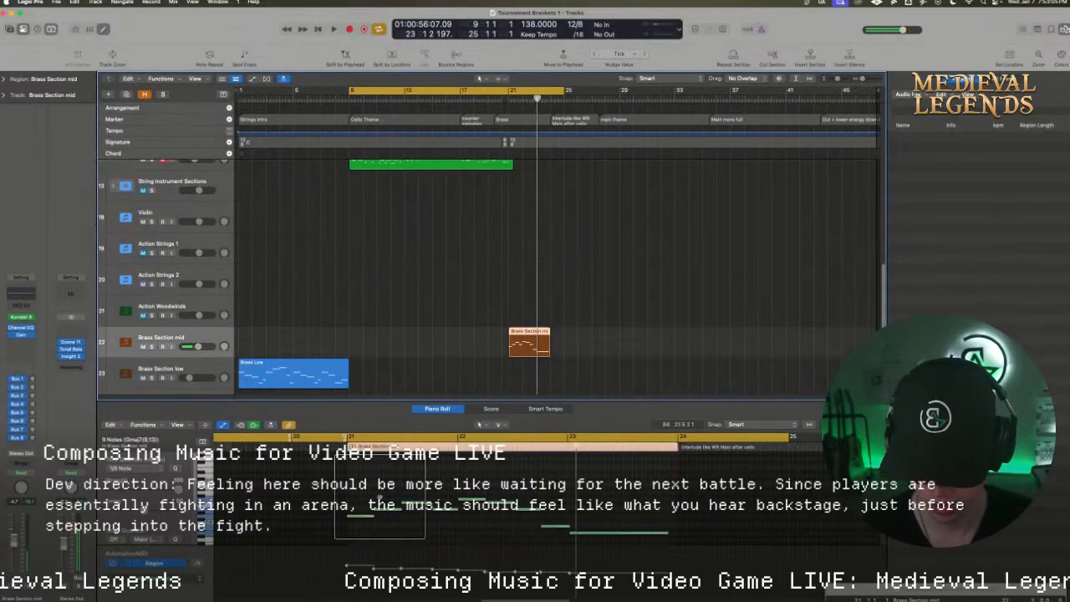
pyautogui.click(367, 517)
pyautogui.scroll(-2, 365, 489)
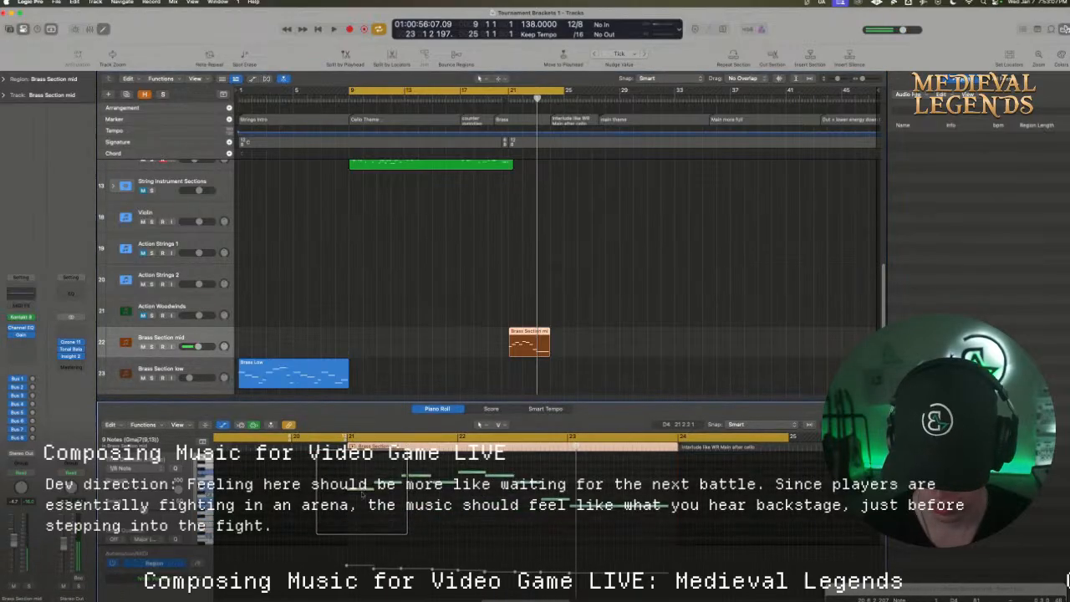
pyautogui.click(20, 318)
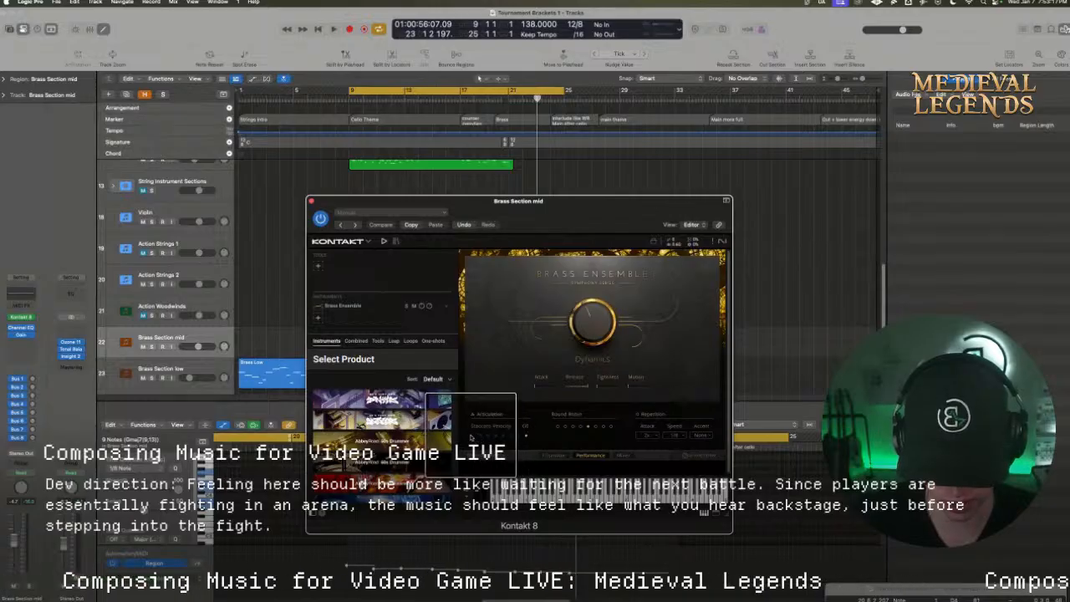
pyautogui.click(311, 201)
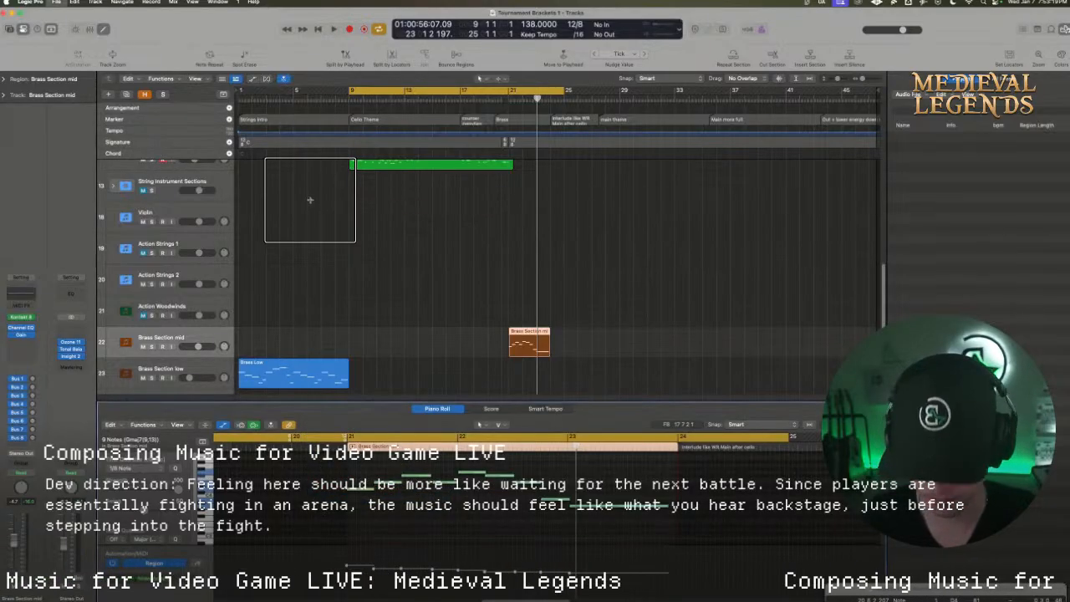
# Play the cello theme from bar 9 and review the piano, cello and string section tracks during playback
pyautogui.press('space')
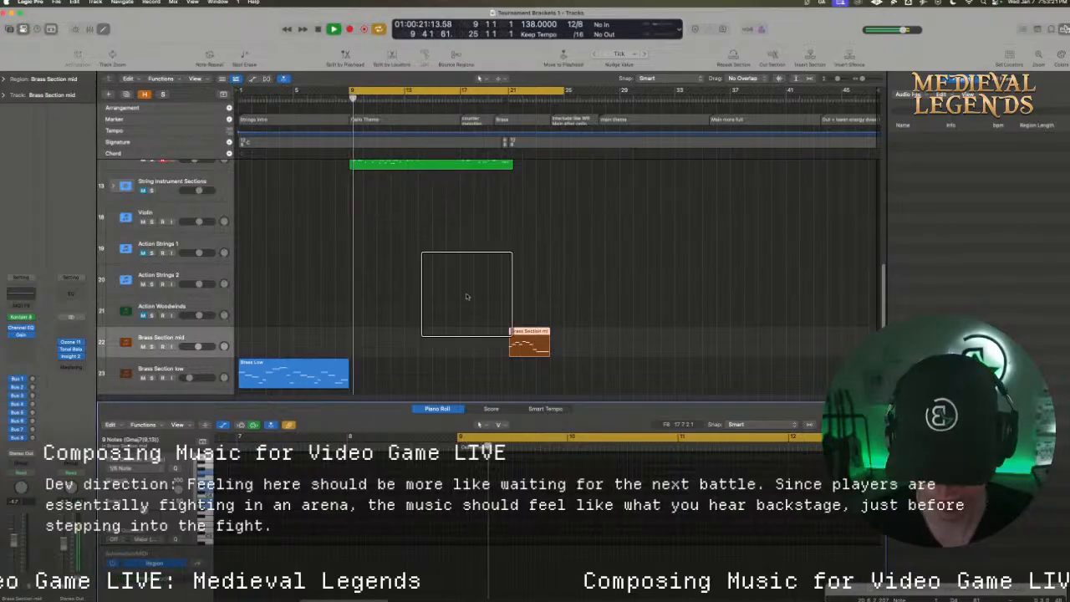
pyautogui.scroll(3, 468, 298)
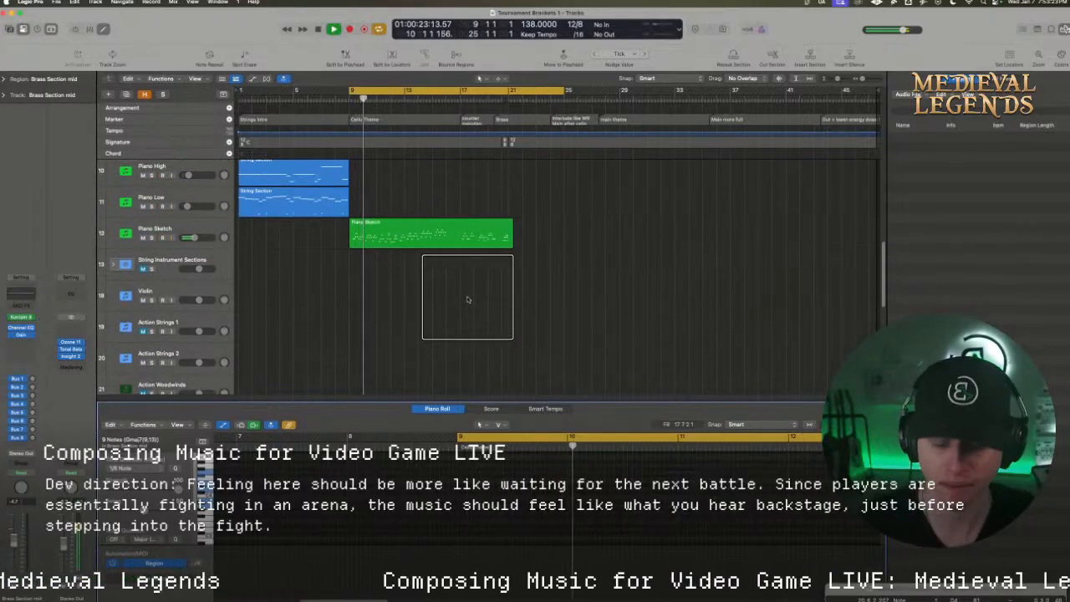
pyautogui.scroll(1, 468, 300)
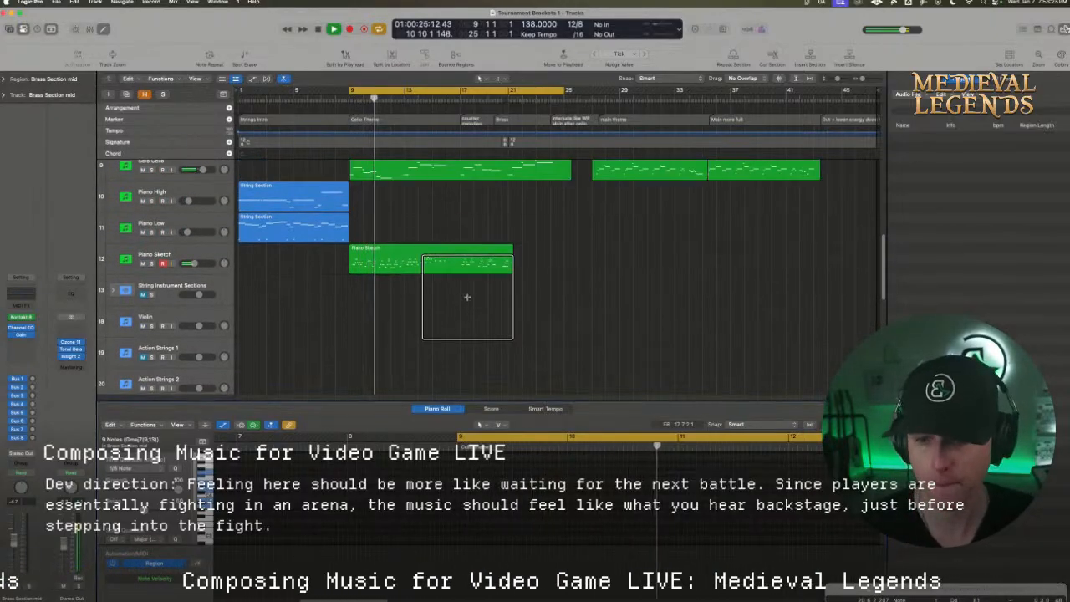
pyautogui.scroll(3, 441, 239)
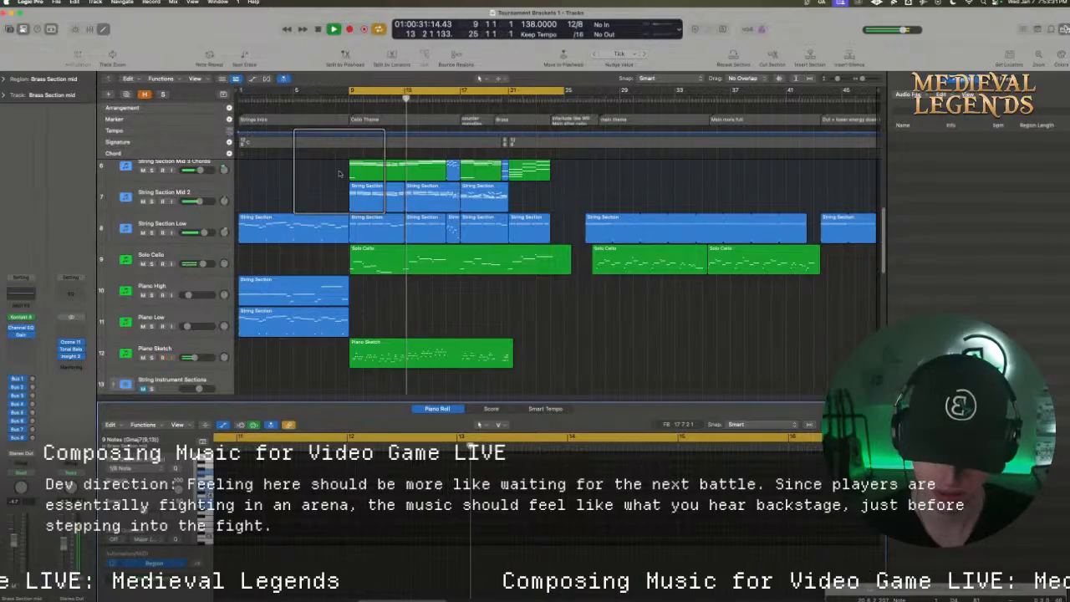
pyautogui.scroll(1, 393, 217)
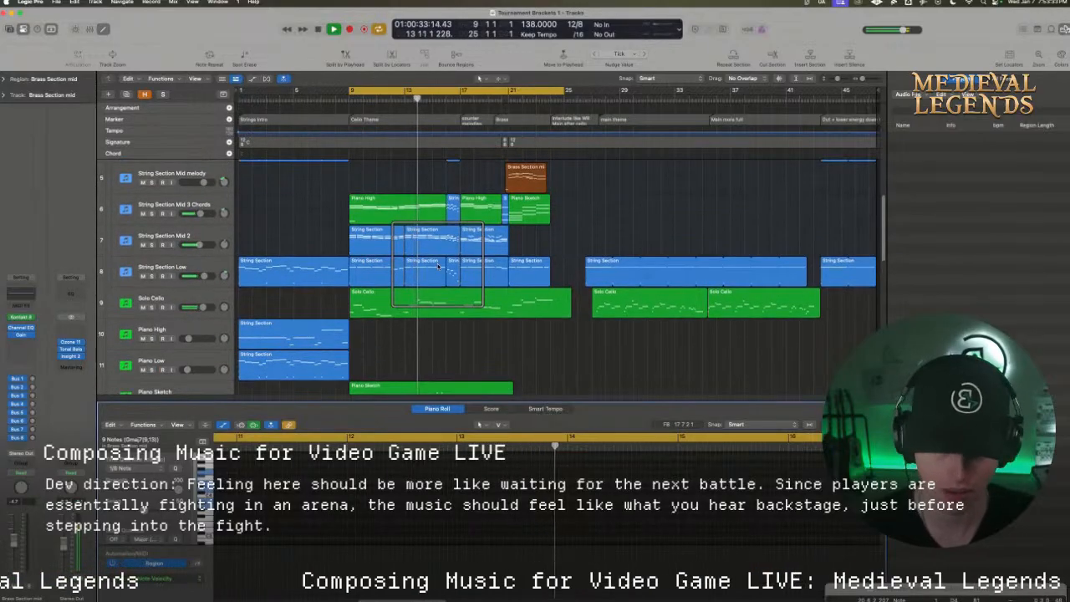
pyautogui.scroll(1, 437, 265)
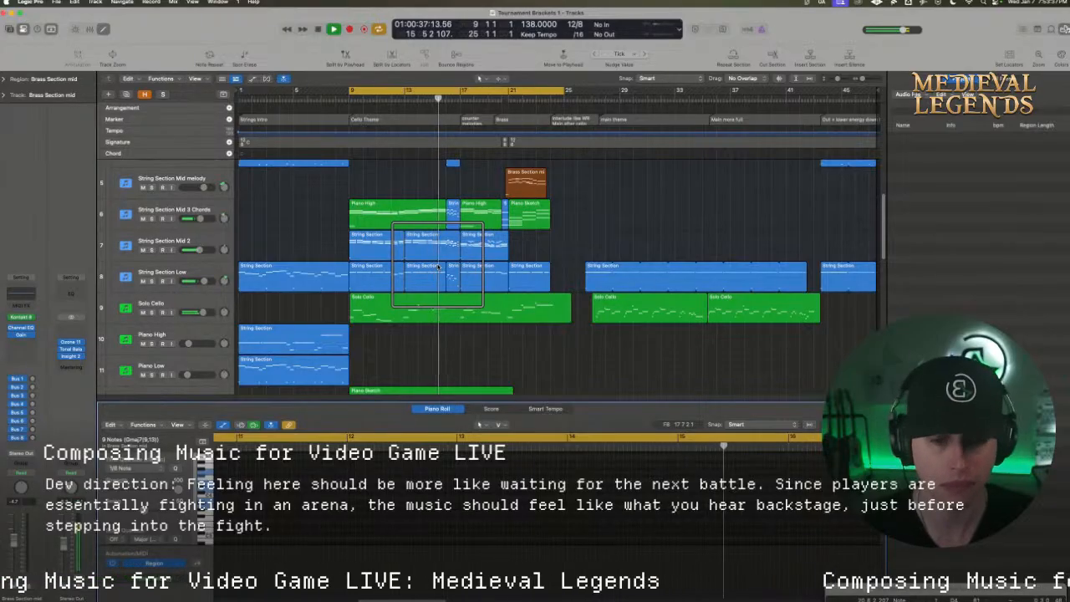
pyautogui.scroll(2, 437, 265)
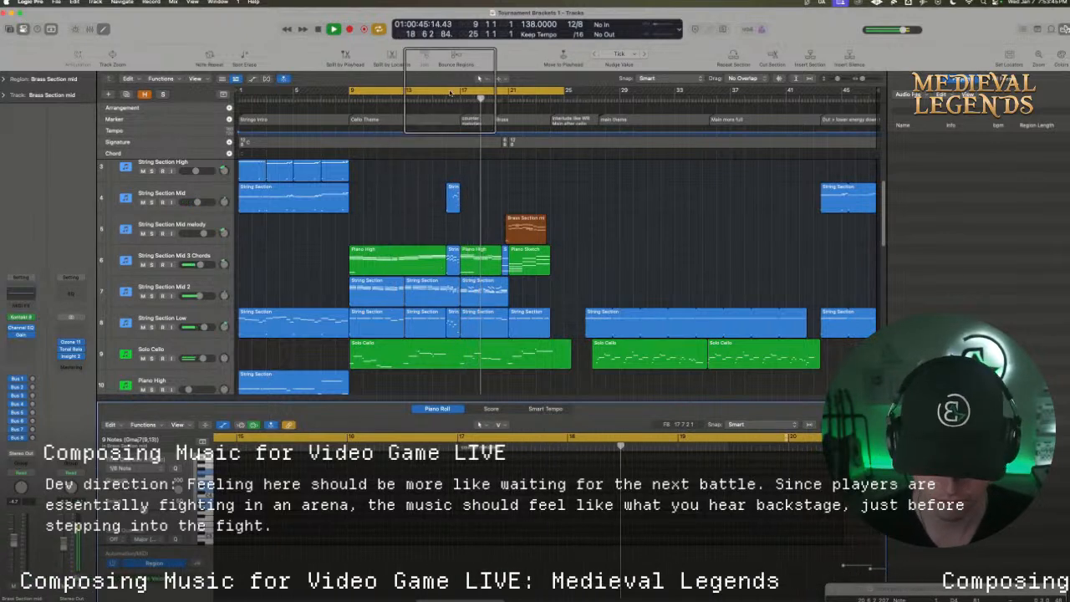
# Turn off cycle playback and select the Solo Cello track, letting the music play through to bar 23 before stopping it
pyautogui.click(195, 344)
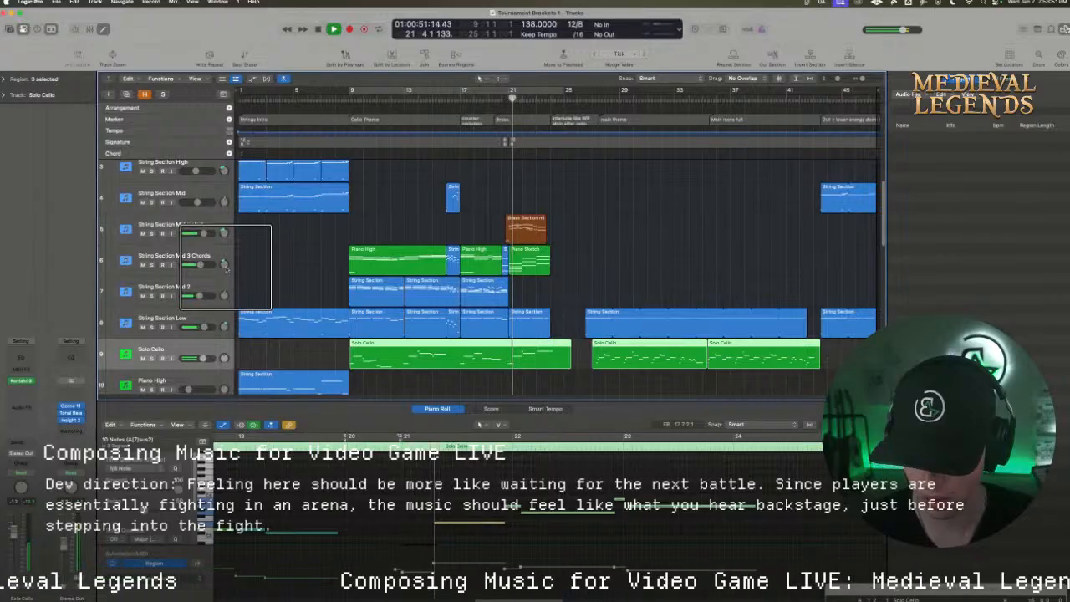
pyautogui.moveTo(223, 265)
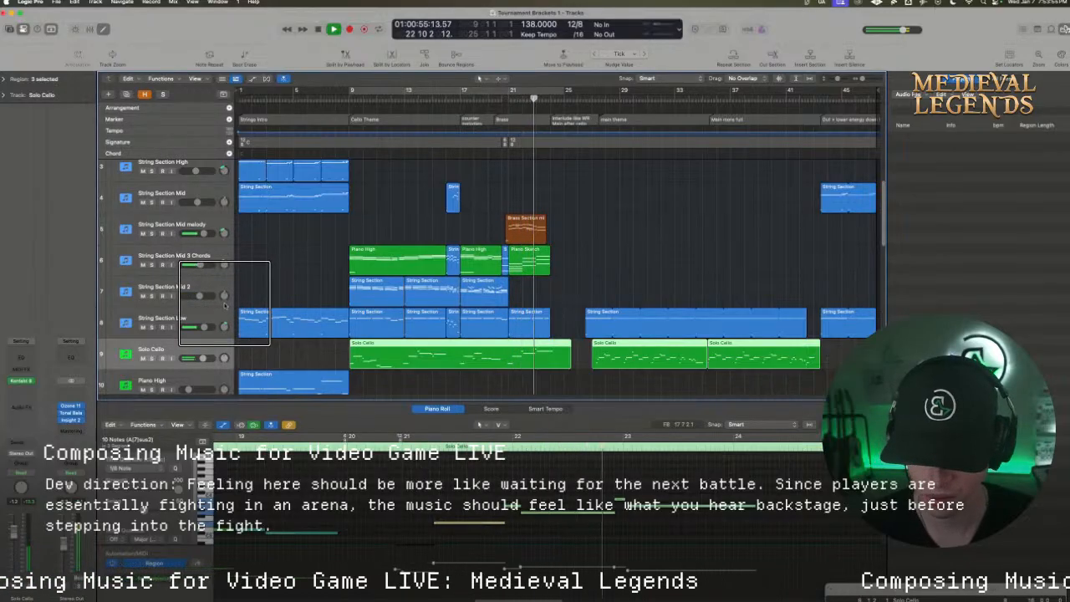
pyautogui.scroll(-1, 525, 275)
pyautogui.press('space')
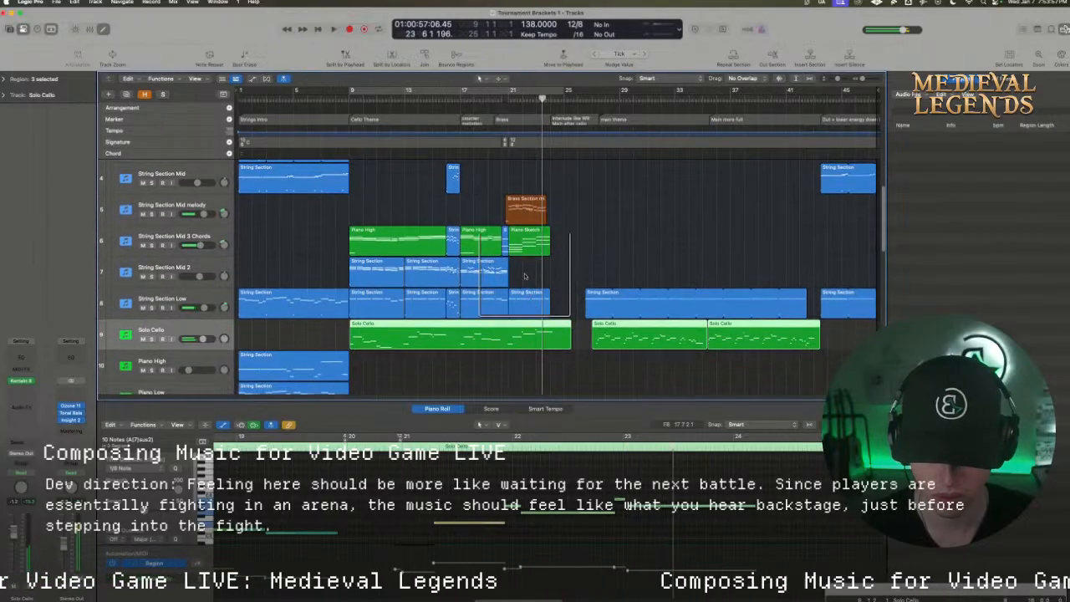
# Select the String Section Mid melody track and compare its pan setting with that of the Brass Section mid track
pyautogui.scroll(-1, 524, 276)
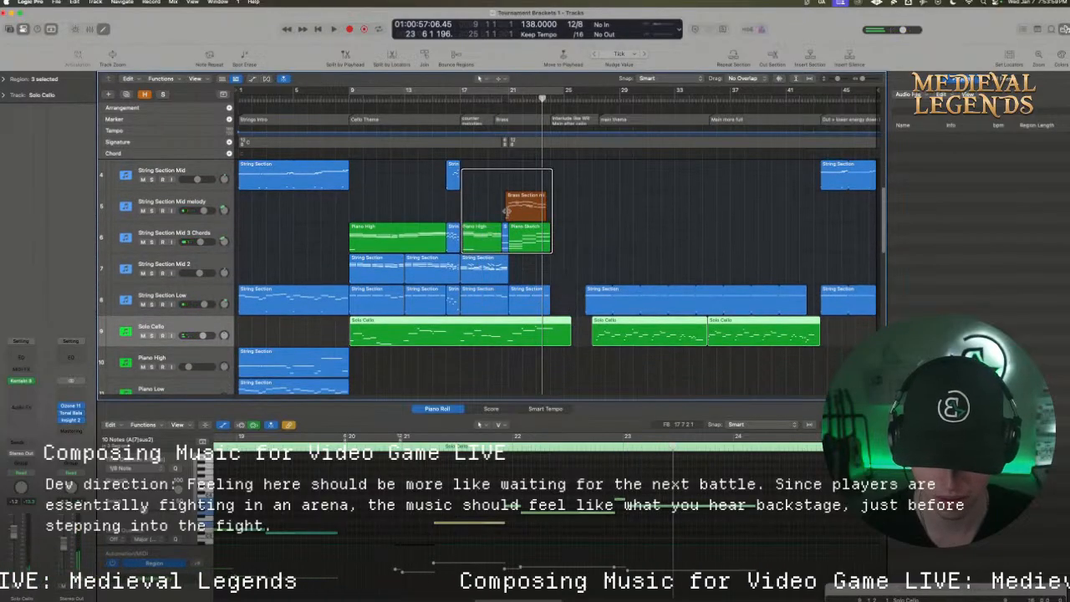
pyautogui.click(186, 201)
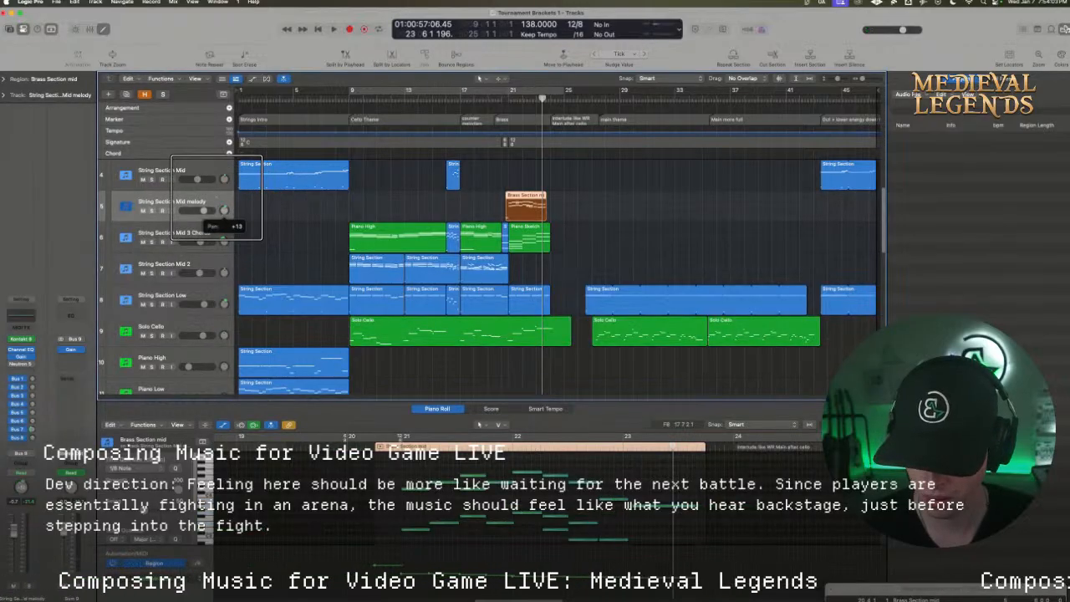
pyautogui.scroll(-8, 229, 246)
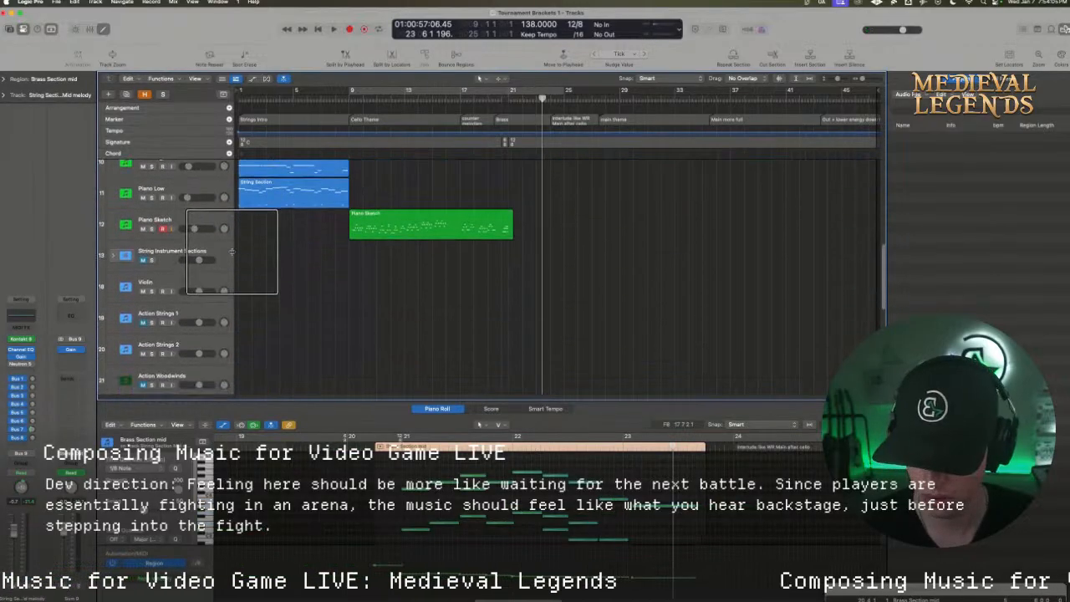
pyautogui.scroll(-5, 232, 251)
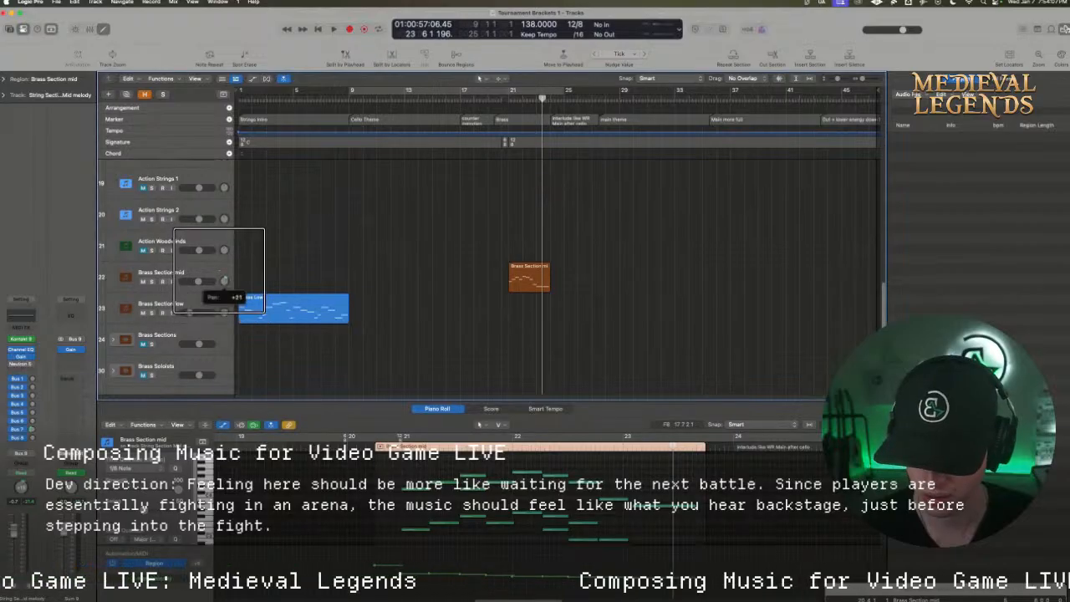
pyautogui.scroll(10, 300, 263)
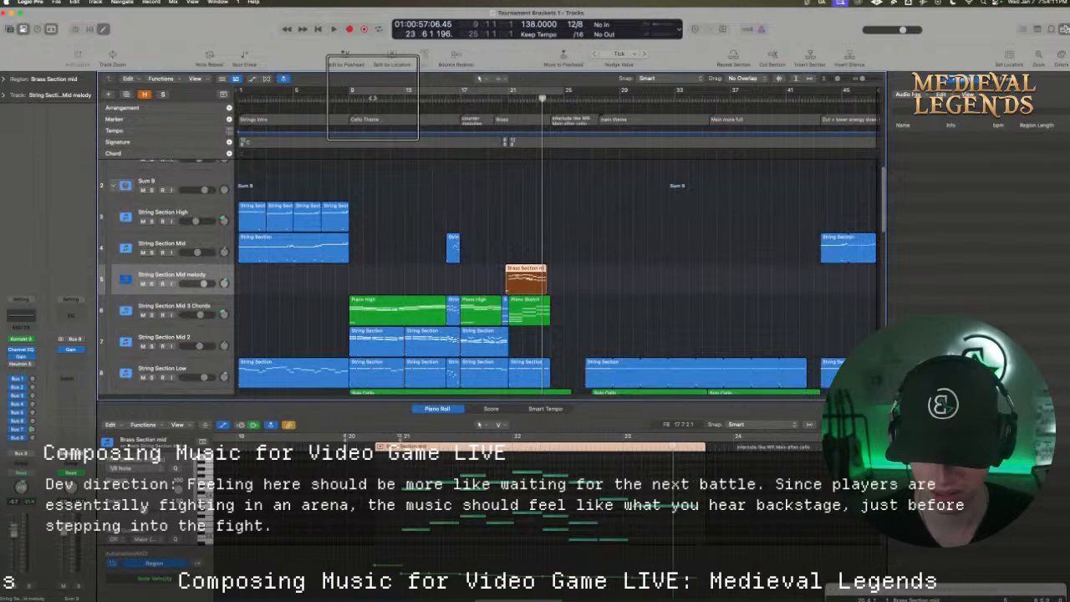
# Play the cello theme from bar 9 with cycle off while checking the levels of the string section tracks
pyautogui.click(358, 98)
pyautogui.scroll(-2, 292, 170)
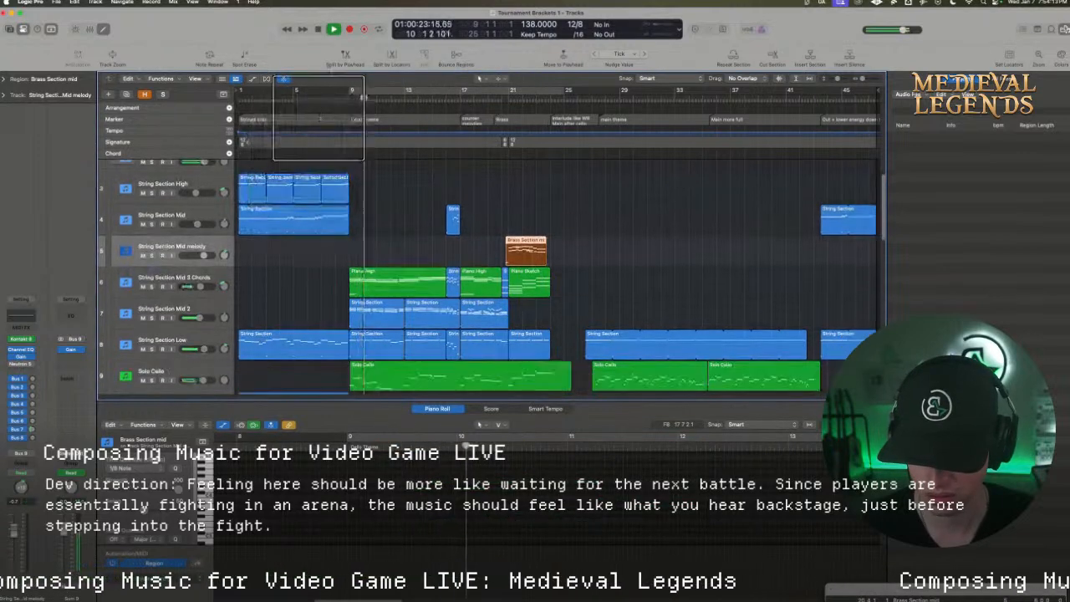
pyautogui.click(349, 97)
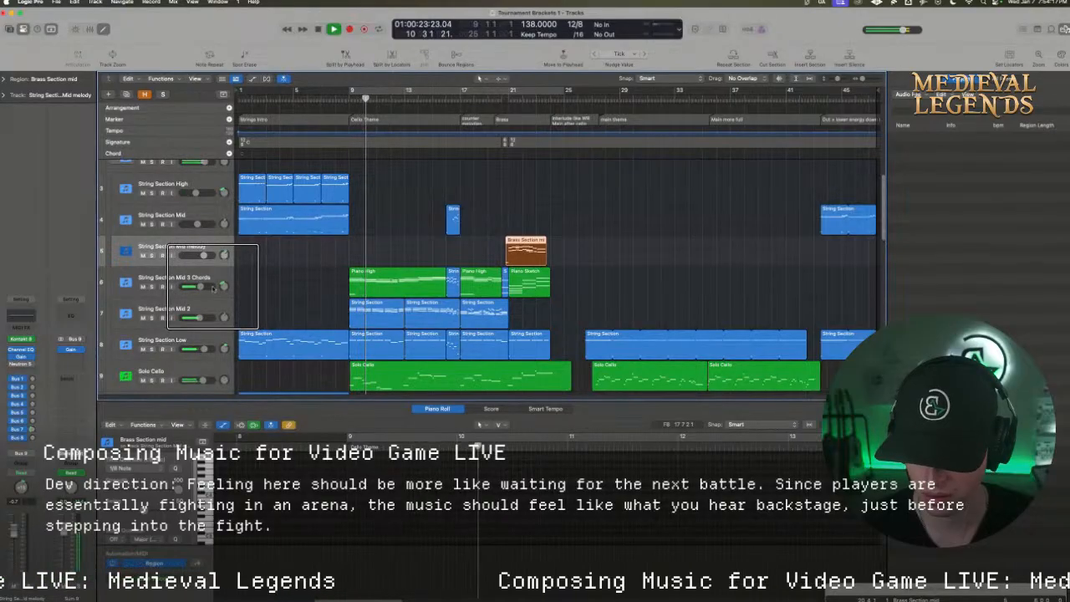
pyautogui.scroll(-1, 209, 301)
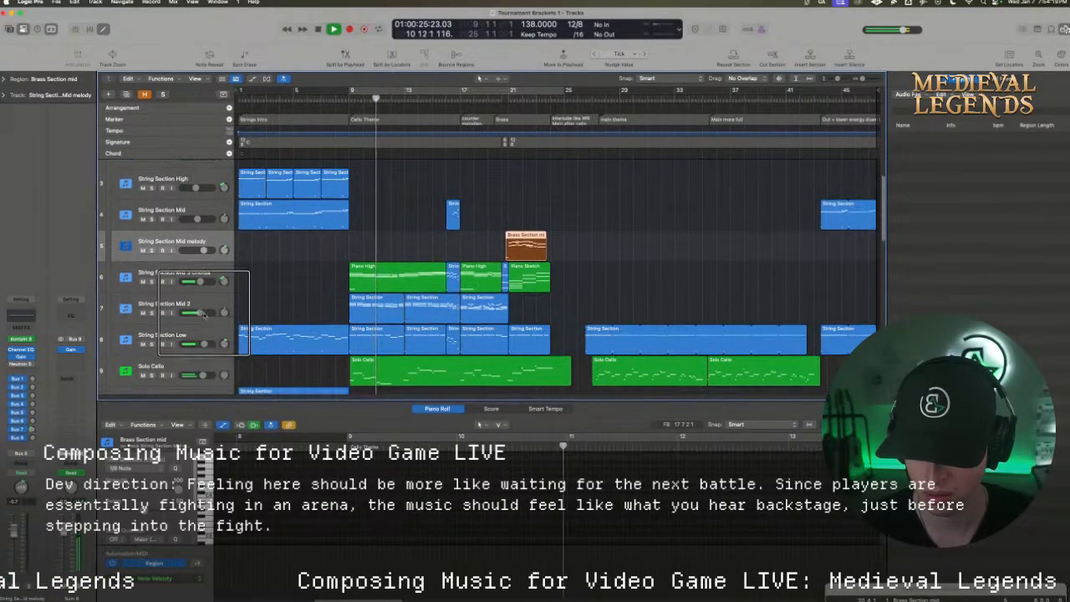
pyautogui.scroll(-1, 207, 314)
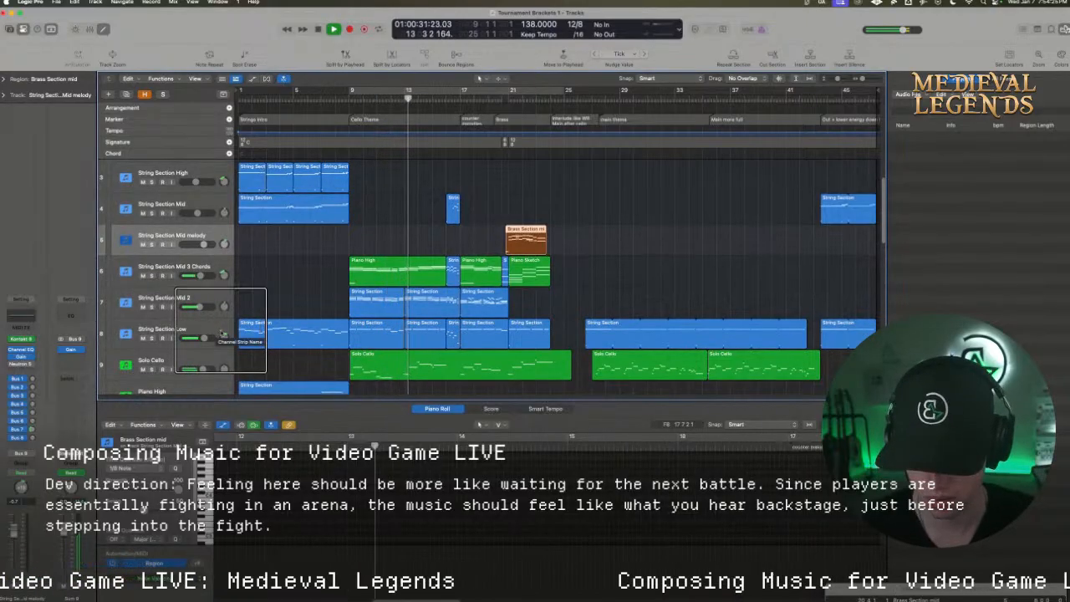
# Raise the Solo Cello volume during playback, bring it back down slightly, and stop playback around bar 23
pyautogui.click(205, 368)
pyautogui.moveTo(203, 369); pyautogui.dragTo(209, 369)
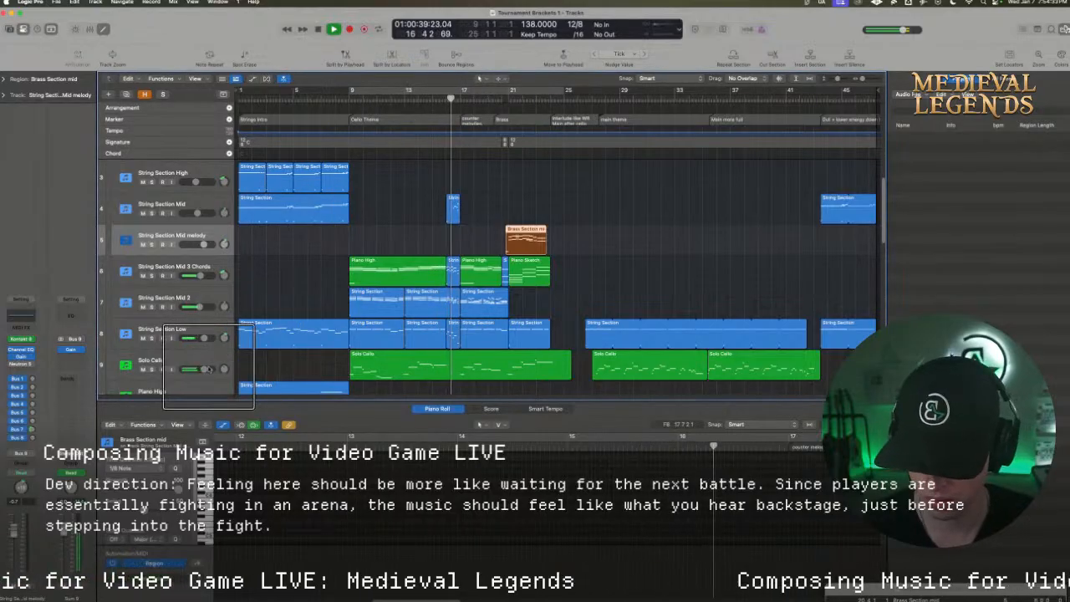
pyautogui.moveTo(205, 369); pyautogui.dragTo(203, 370)
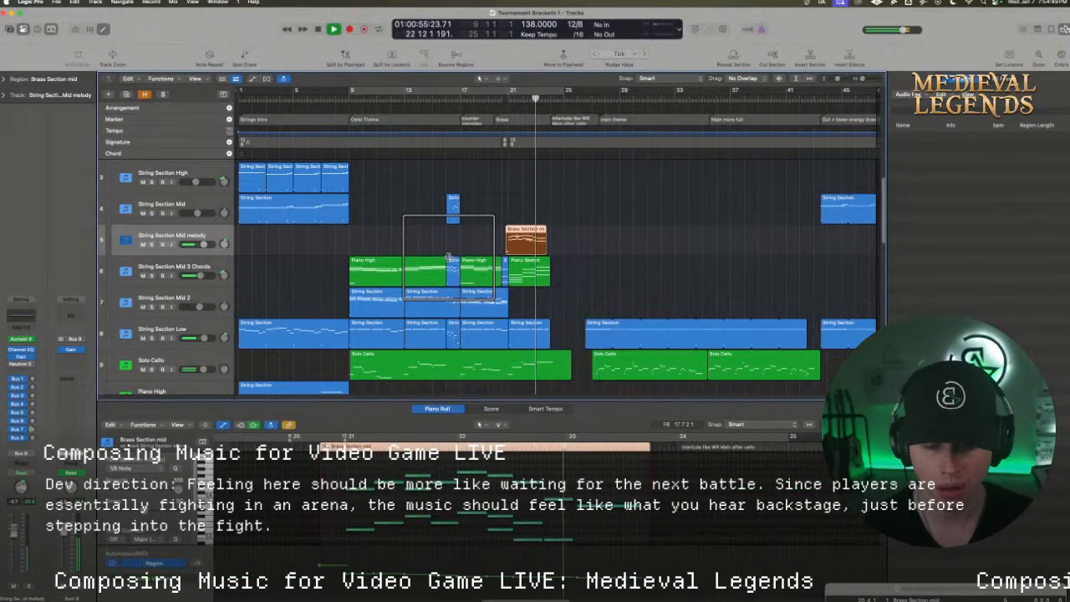
pyautogui.press('space')
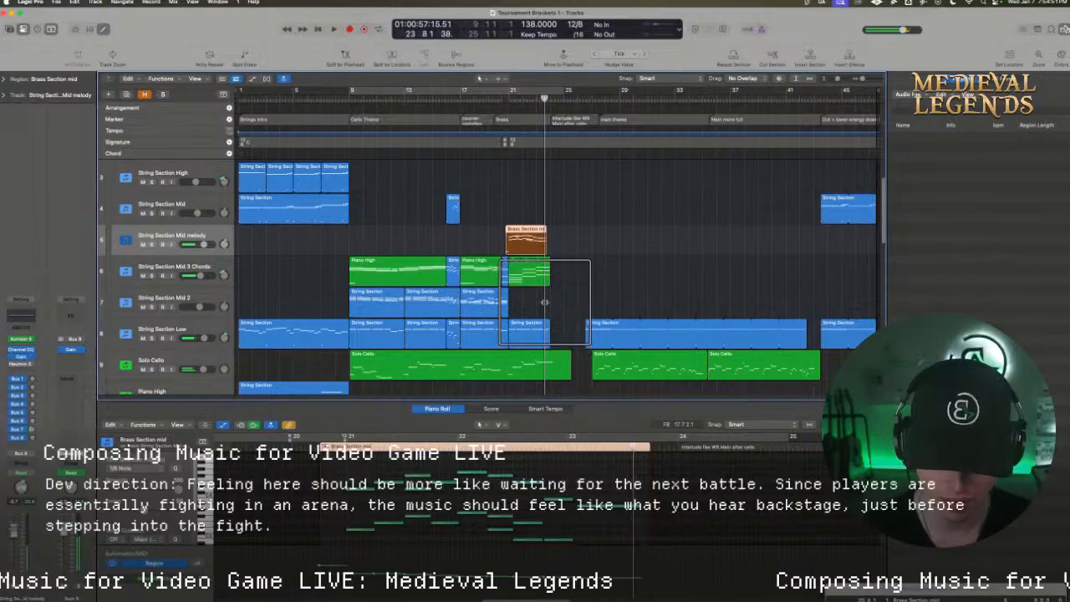
# Copy the Piano Sketch chord region at bar 21 onto String Section Mid 2 and turn its long chords into short, repeated stabs
pyautogui.scroll(-2, 520, 289)
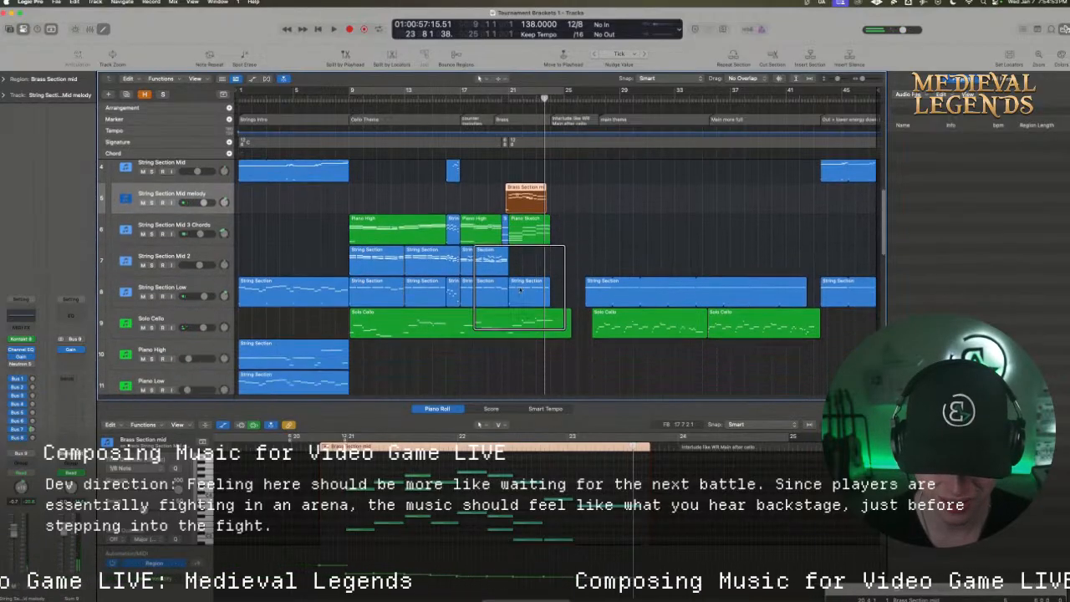
pyautogui.moveTo(527, 232); pyautogui.dragTo(525, 261)
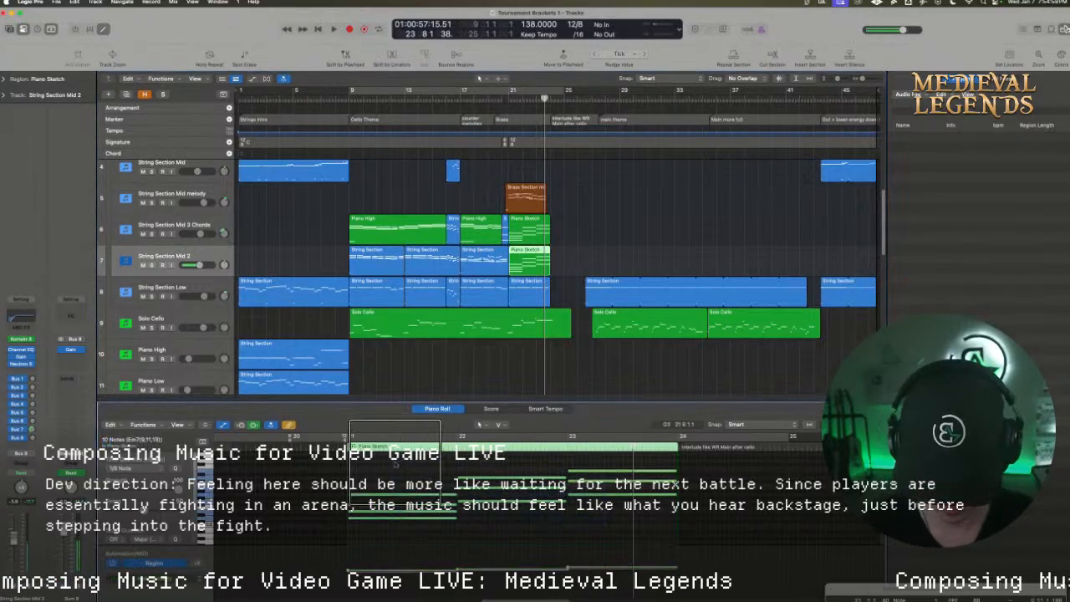
pyautogui.moveTo(408, 472); pyautogui.dragTo(498, 532)
pyautogui.moveTo(456, 496); pyautogui.dragTo(378, 502)
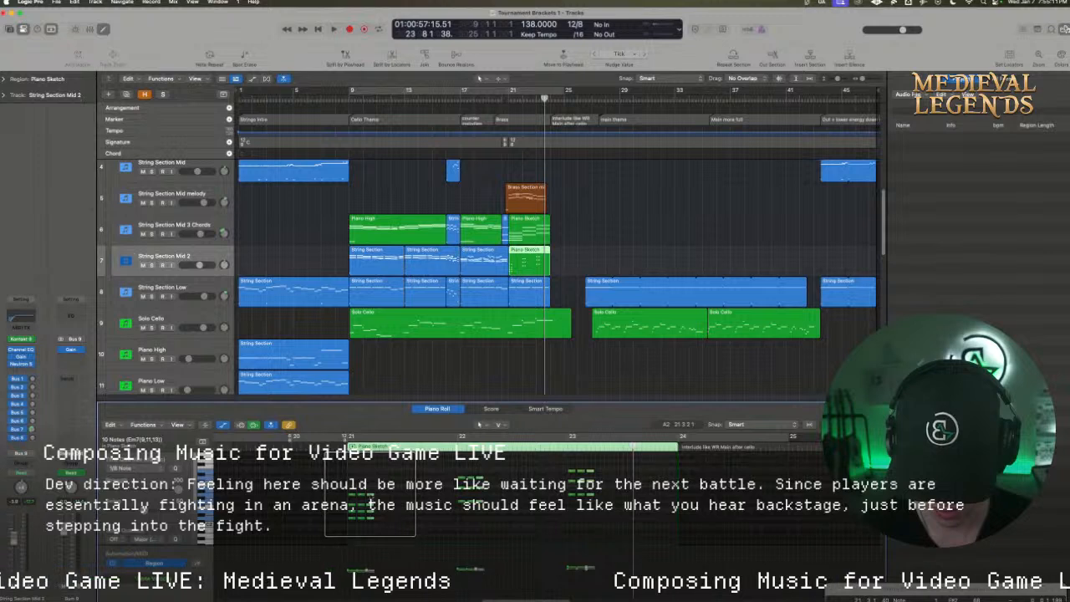
pyautogui.moveTo(379, 502); pyautogui.dragTo(393, 502)
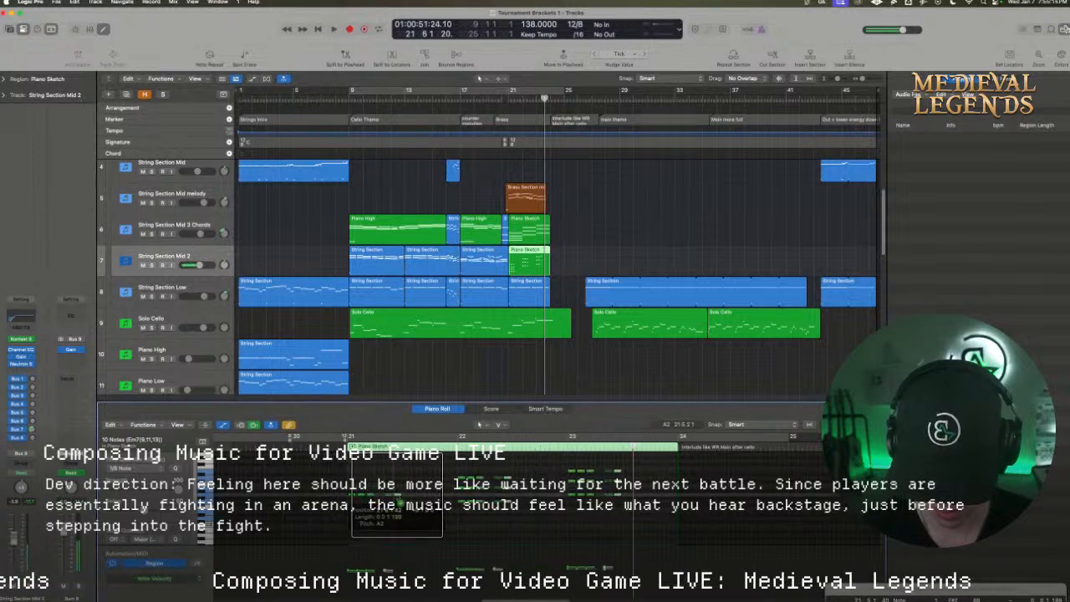
# Audition the new String Section Mid 2 chord stabs in context, playing from bar 21 and again from about bar 18
pyautogui.click(508, 99)
pyautogui.press('space')
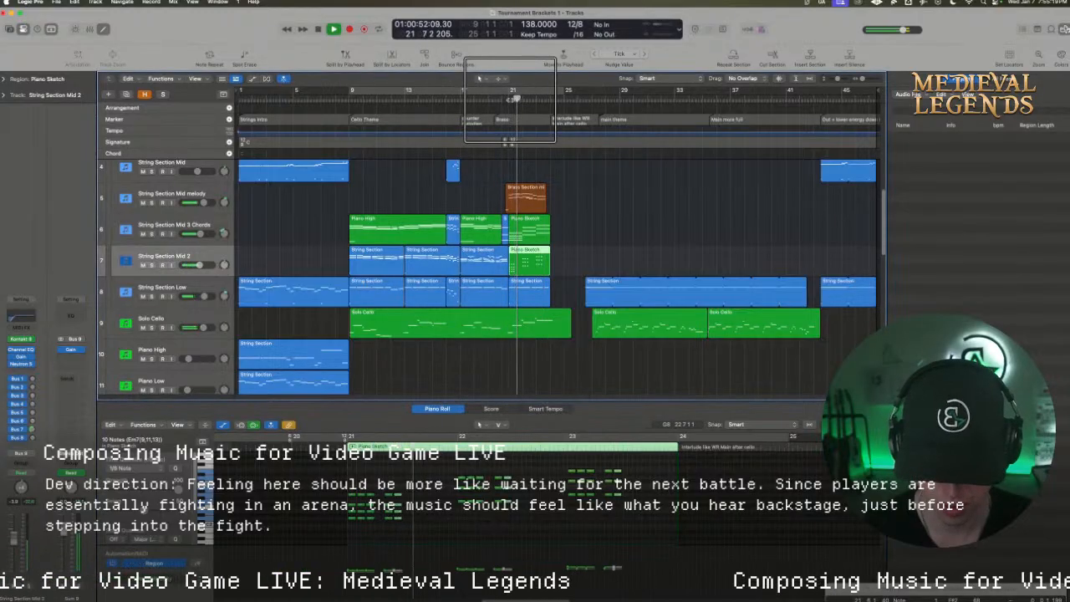
pyautogui.press('space')
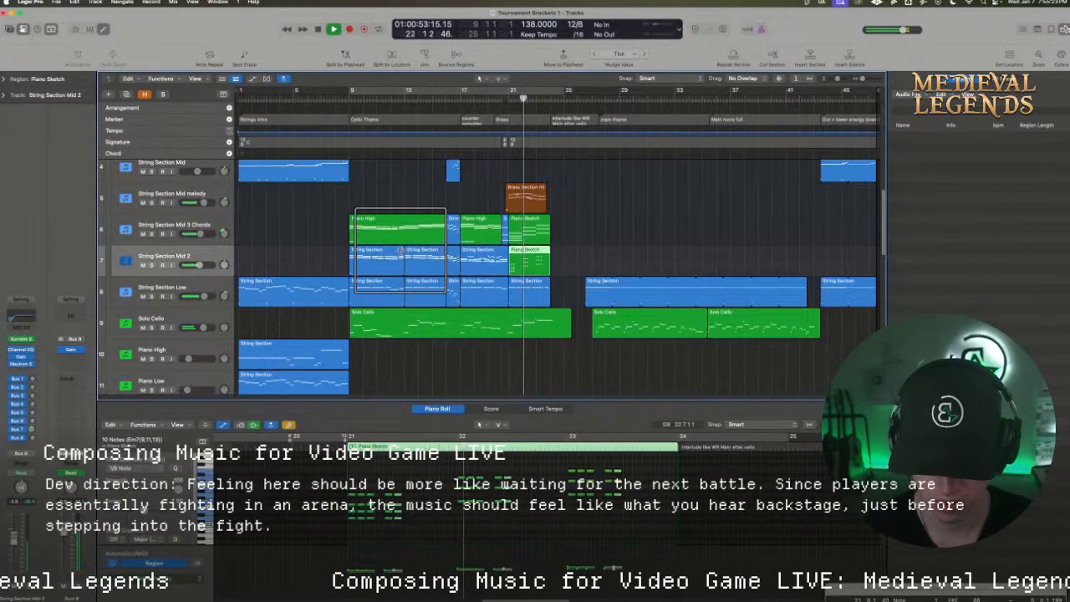
pyautogui.click(480, 98)
pyautogui.press('space')
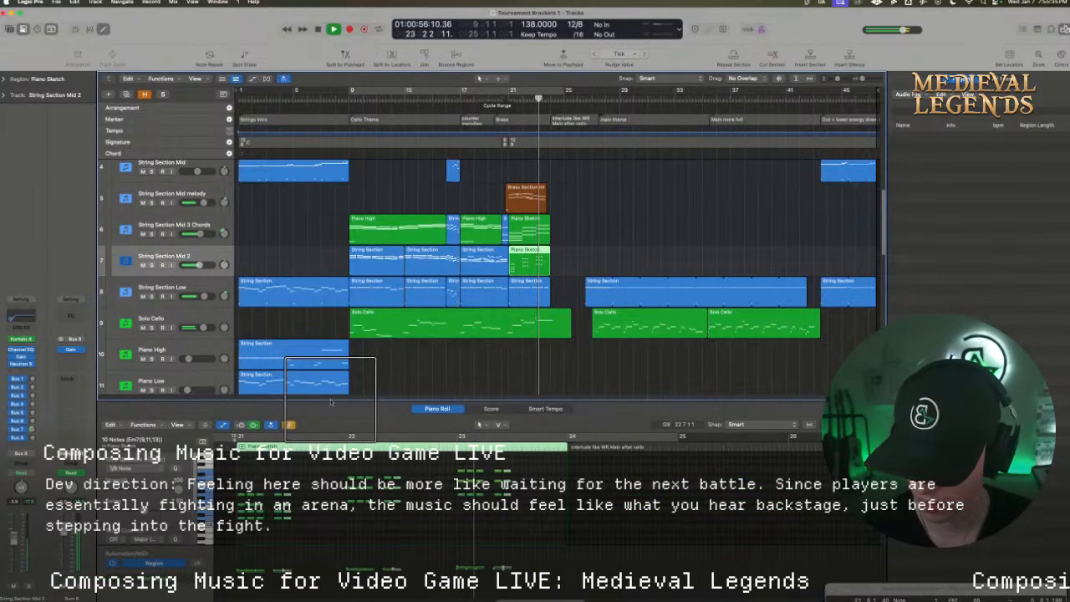
# Check the String Section Low and Solo Cello tracks during playback, then replay the brass passage from about bar 20
pyautogui.click(189, 281)
pyautogui.press('space')
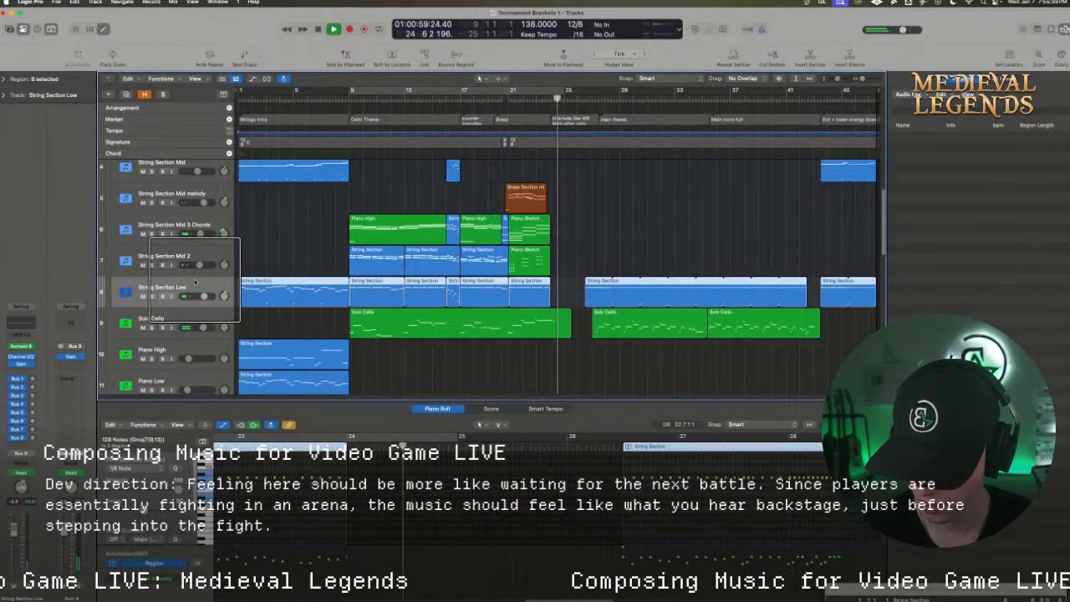
pyautogui.click(172, 321)
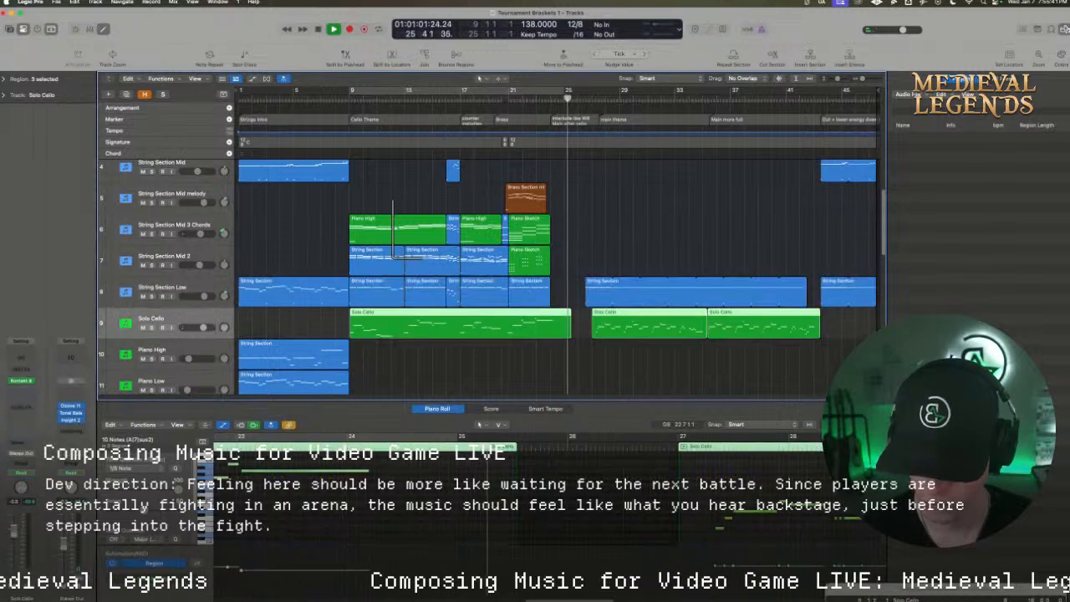
pyautogui.click(507, 107)
pyautogui.click(506, 99)
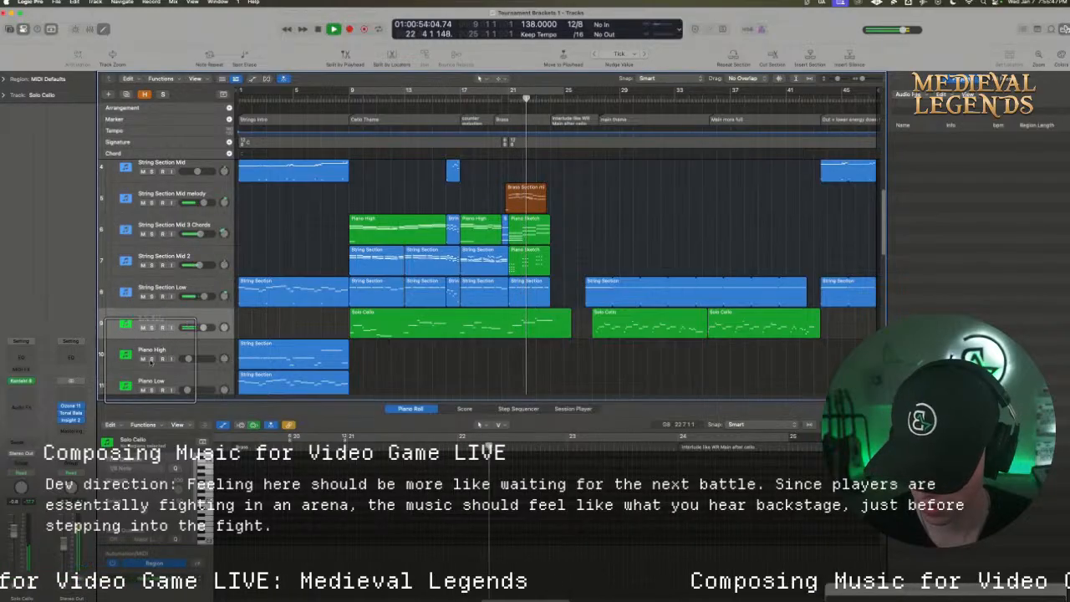
pyautogui.press('space')
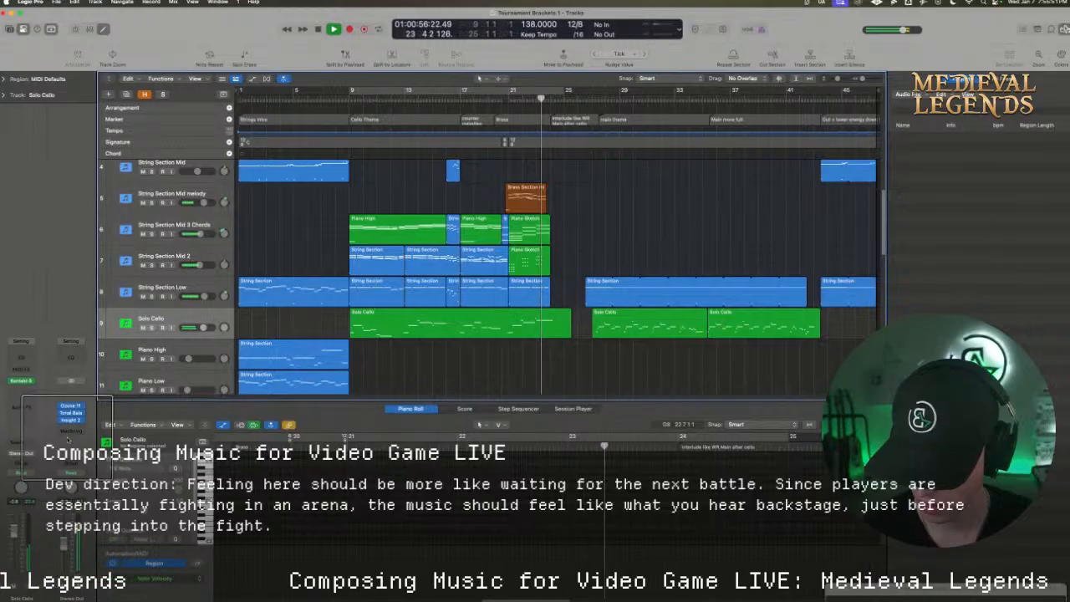
pyautogui.press('space')
# Lower the Ozone 11 Maximizer gain on the Stereo Out to +12.4 dB while playing from about bar 17
pyautogui.click(70, 406)
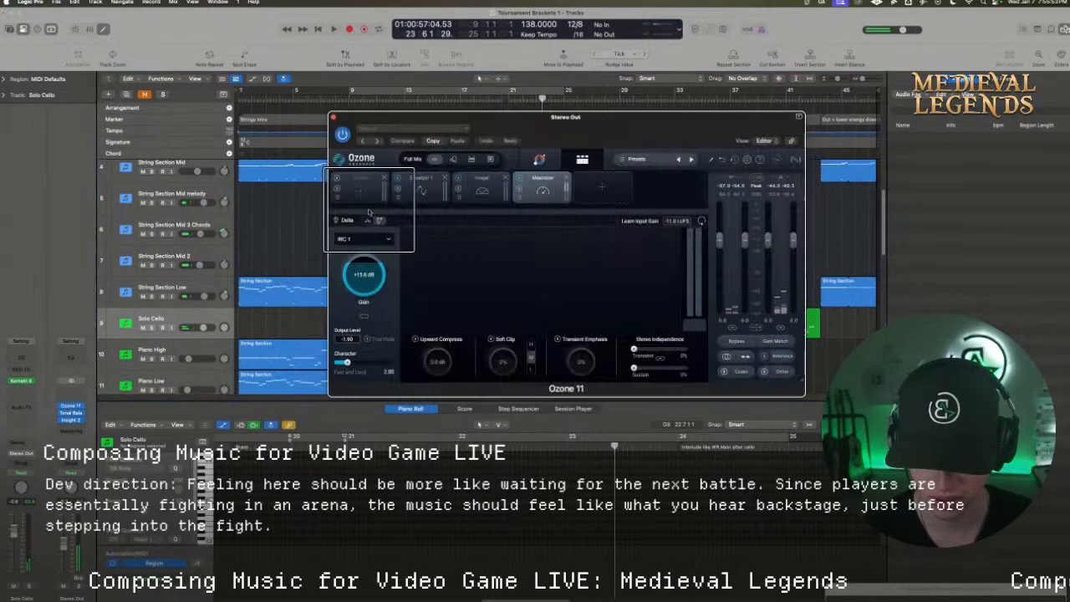
pyautogui.press('space')
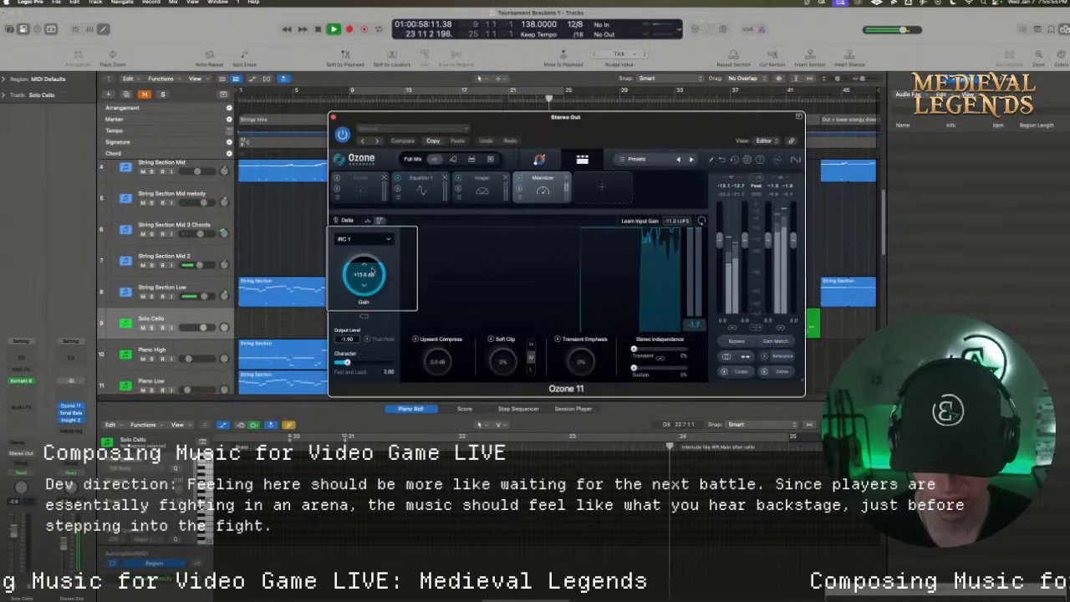
pyautogui.moveTo(372, 269); pyautogui.dragTo(371, 283)
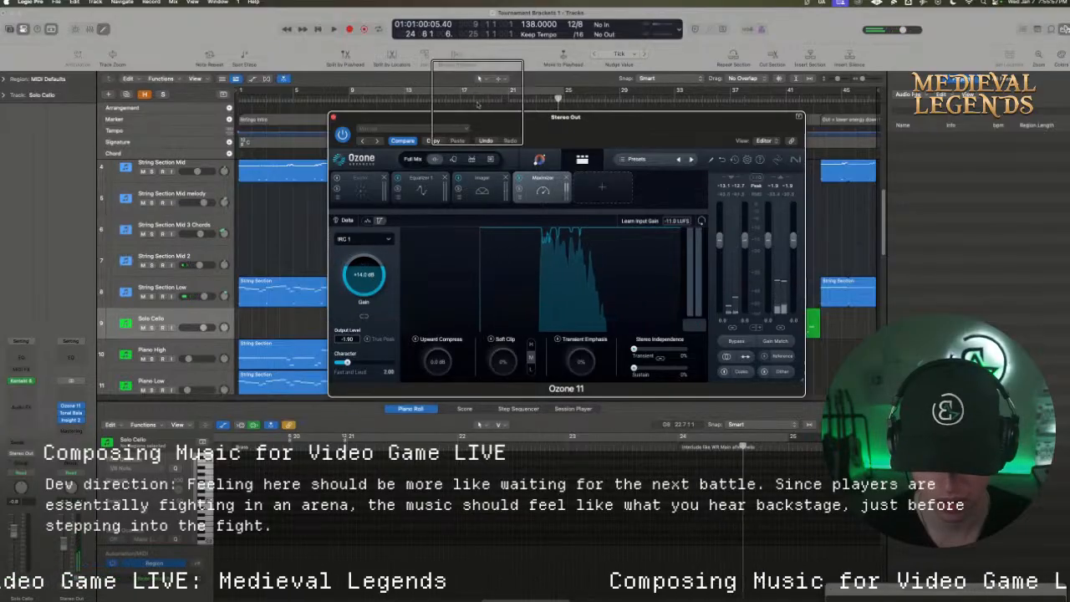
pyautogui.click(467, 98)
pyautogui.press('space')
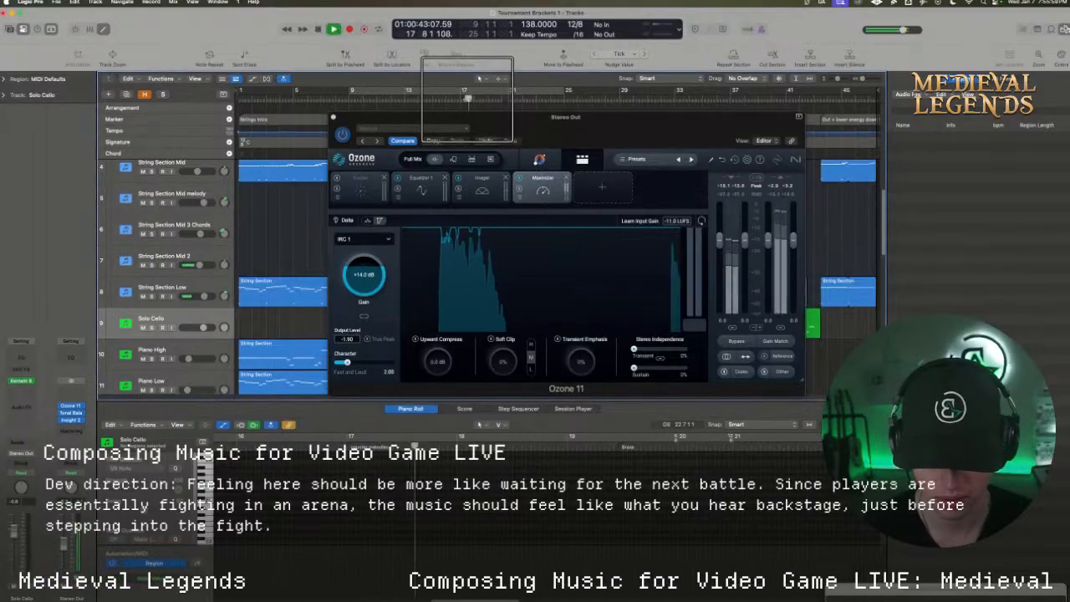
pyautogui.moveTo(369, 273); pyautogui.dragTo(369, 276)
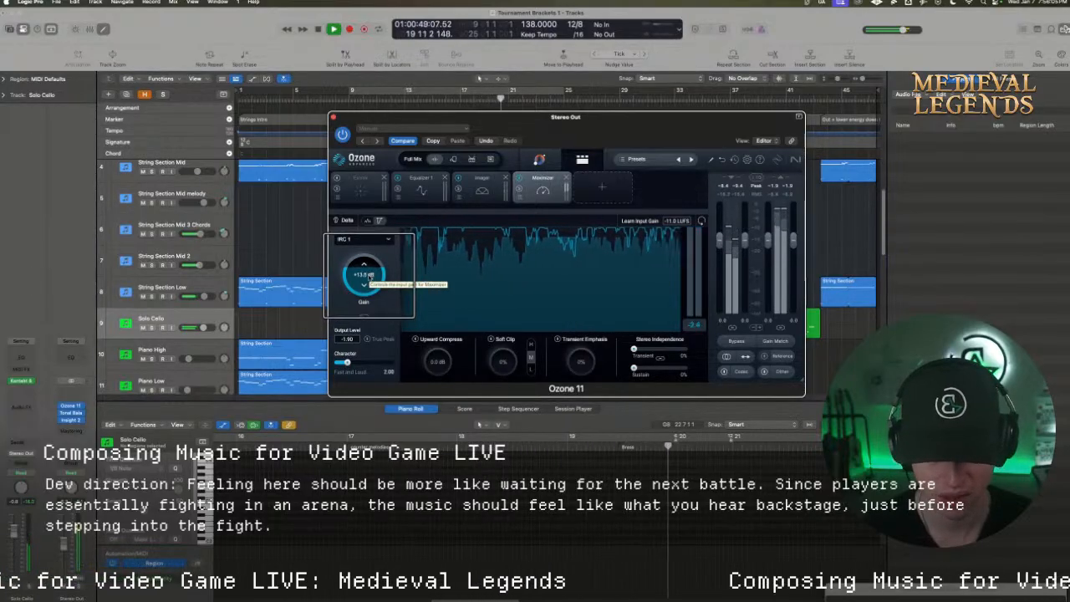
pyautogui.moveTo(370, 274); pyautogui.dragTo(368, 283)
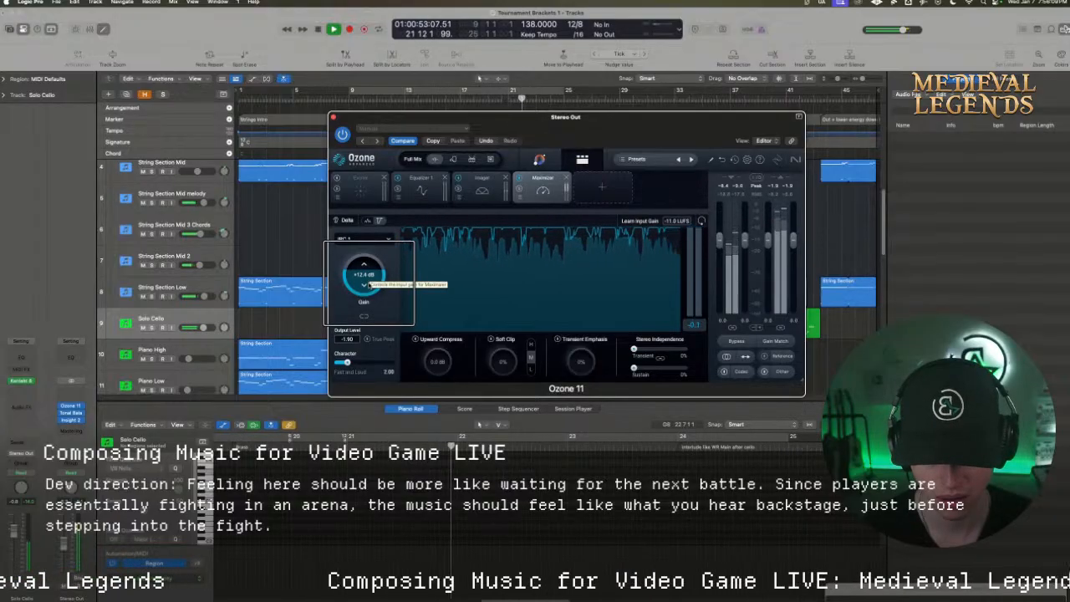
pyautogui.click(333, 117)
pyautogui.press('space')
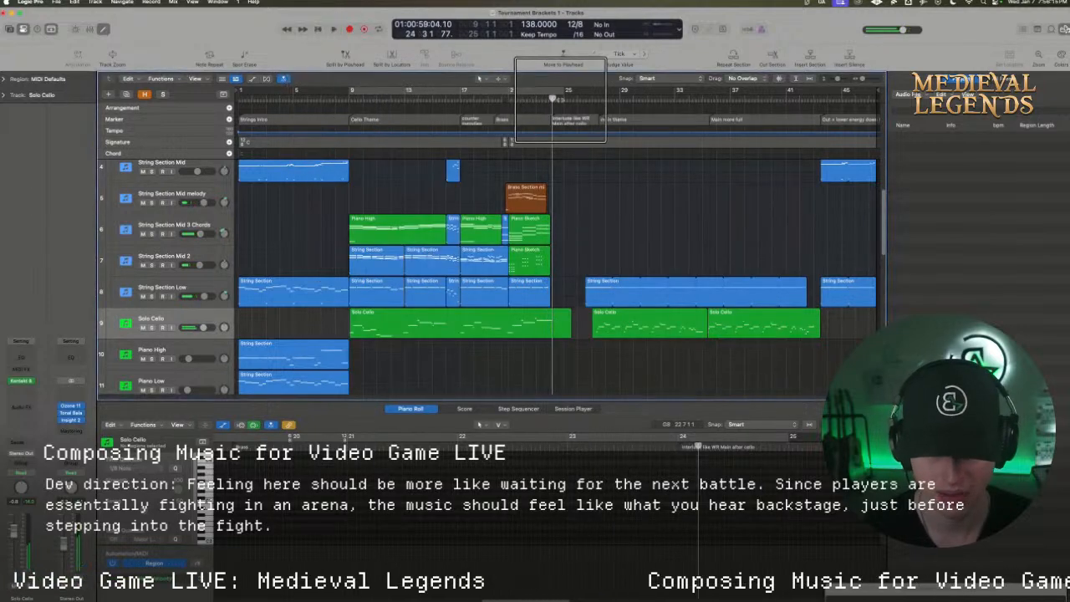
# Turn on cycle, extend its start back to bar 1, and play the intro into the cello theme
pyautogui.click(550, 89)
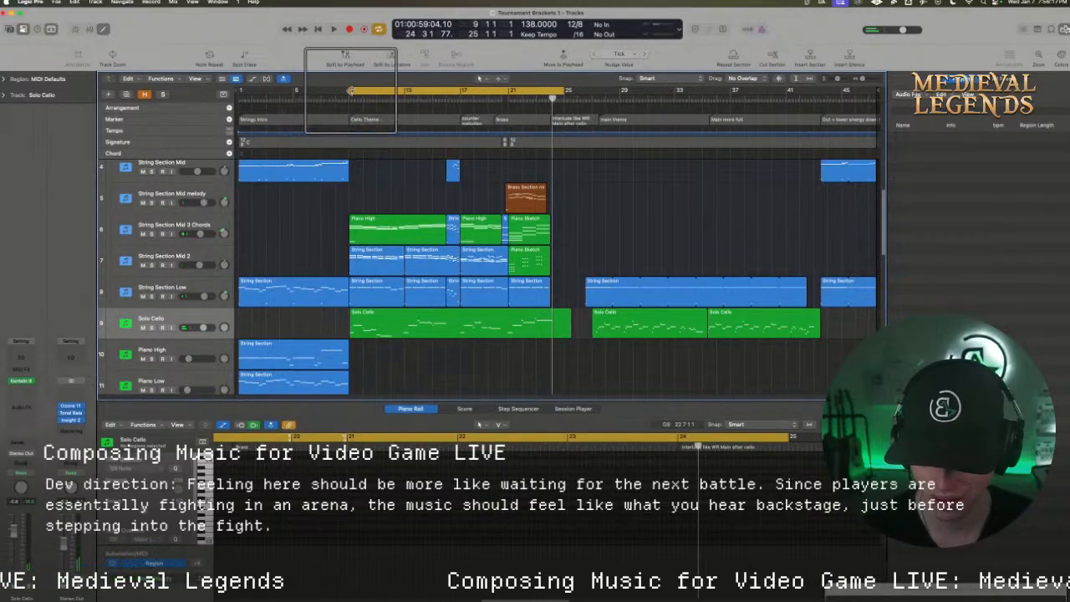
pyautogui.moveTo(354, 91); pyautogui.dragTo(231, 89)
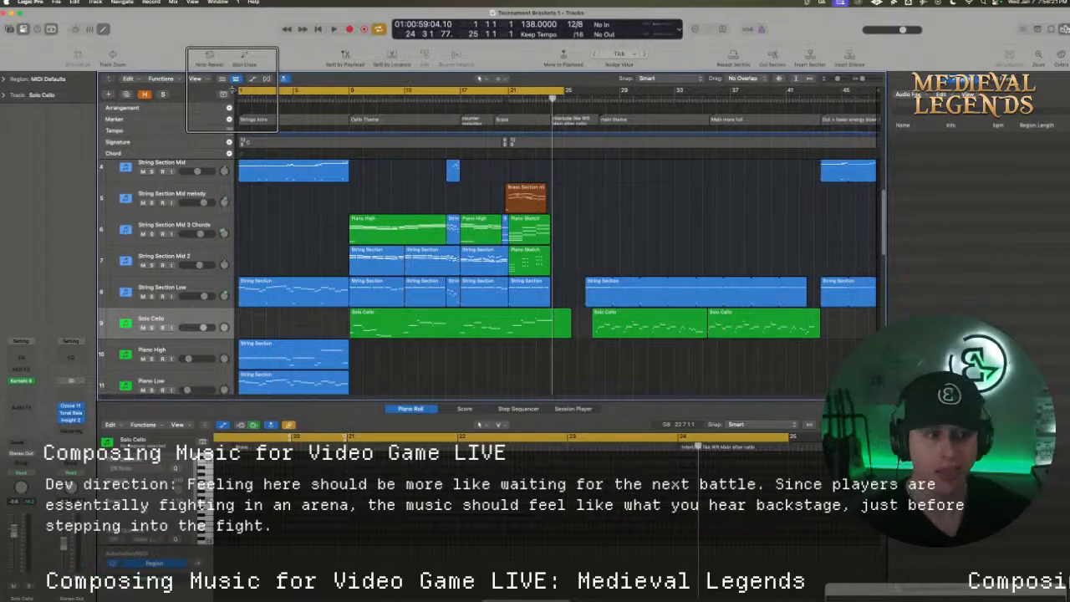
pyautogui.press('space')
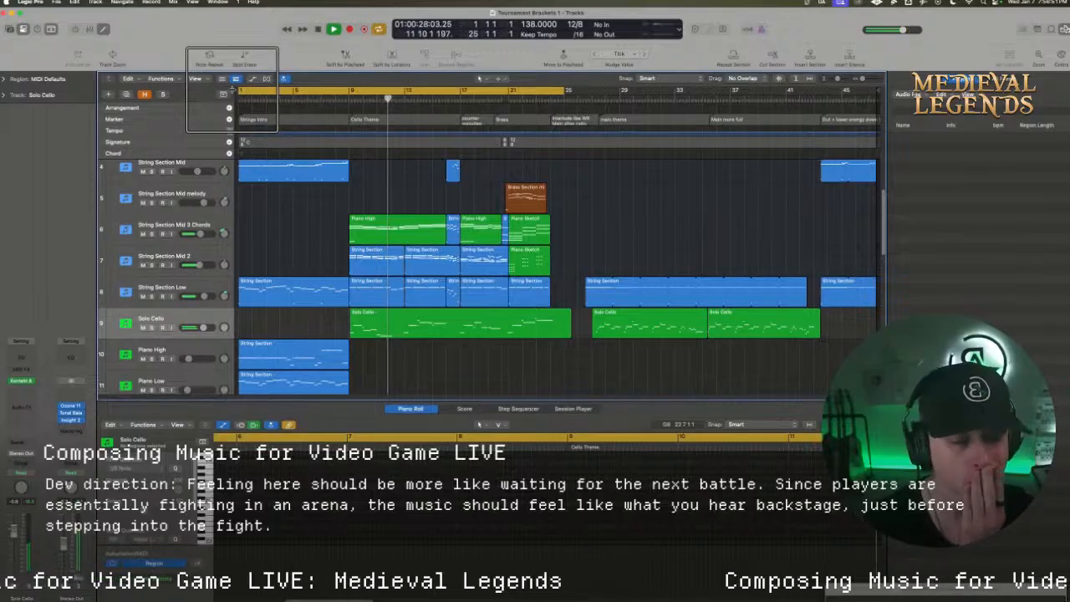
pyautogui.press('space')
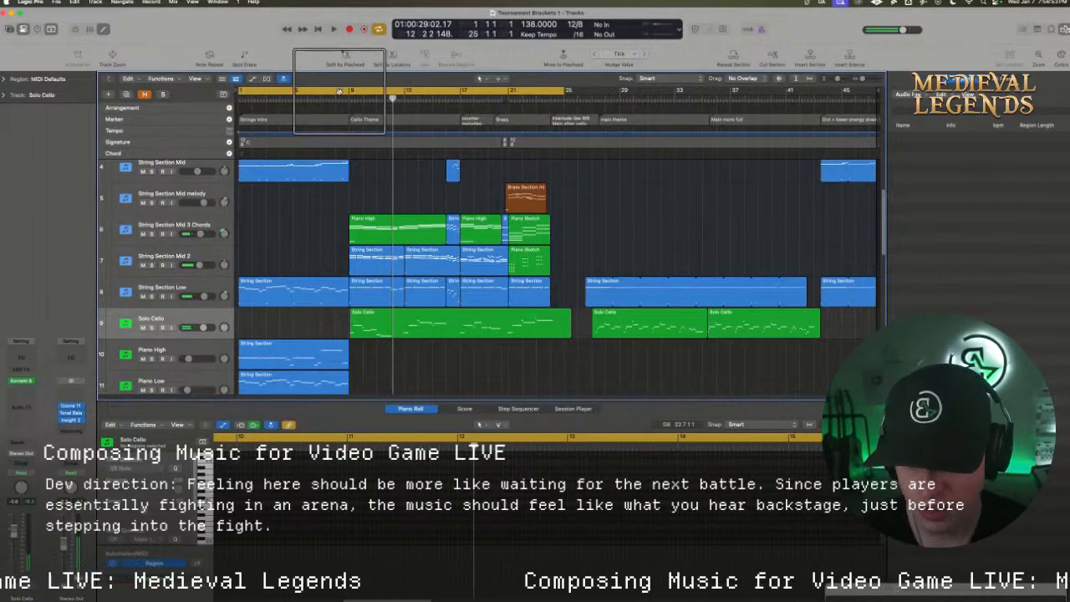
# Set the cycle range from bar 8 to bar 16 and listen to the transition into the cello theme
pyautogui.moveTo(336, 92); pyautogui.dragTo(444, 92)
pyautogui.press('space')
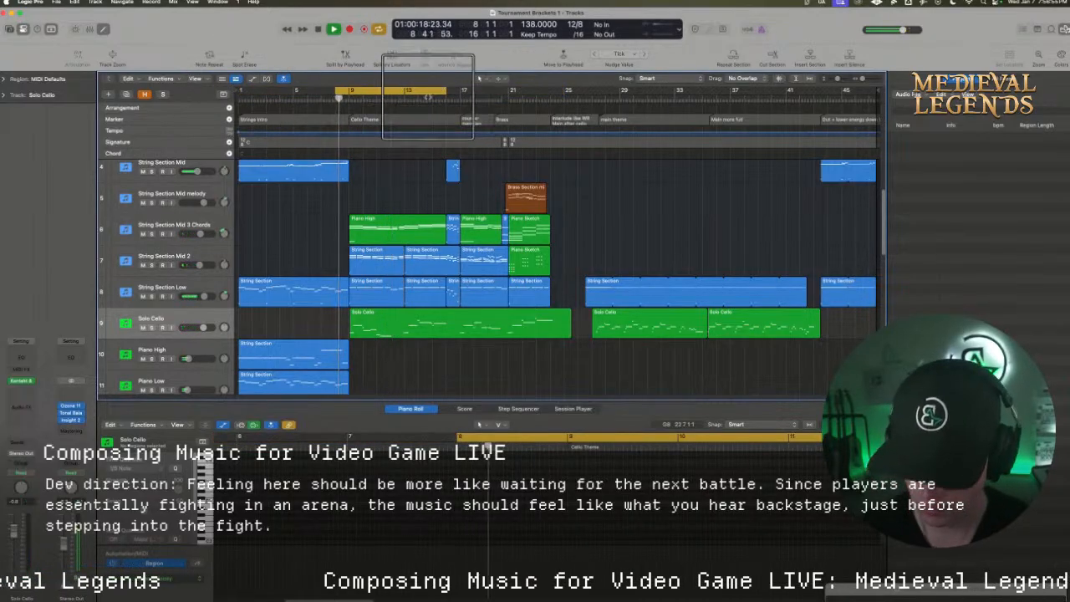
pyautogui.scroll(-2, 343, 219)
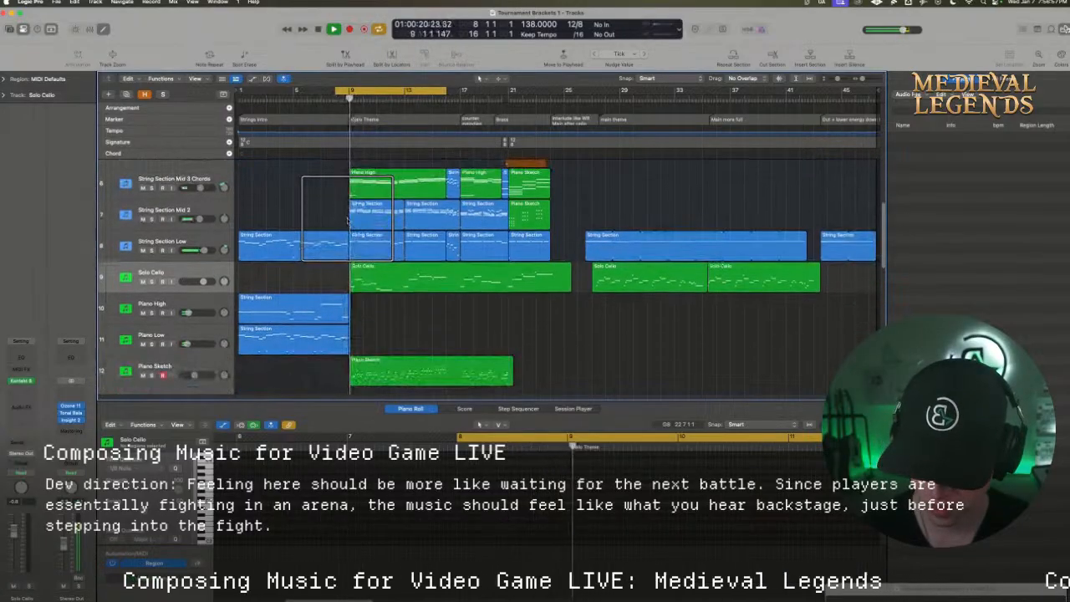
pyautogui.scroll(-1, 346, 220)
pyautogui.press('space')
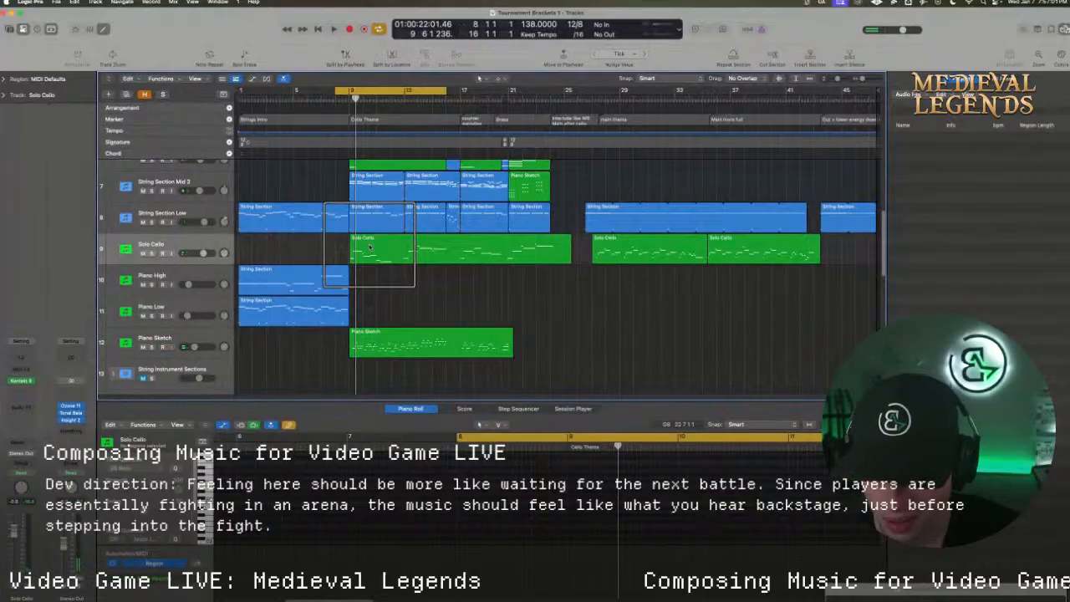
# Extend the cycle start to bar 1 and play the strings intro while checking the brass and percussion tracks
pyautogui.scroll(-5, 368, 245)
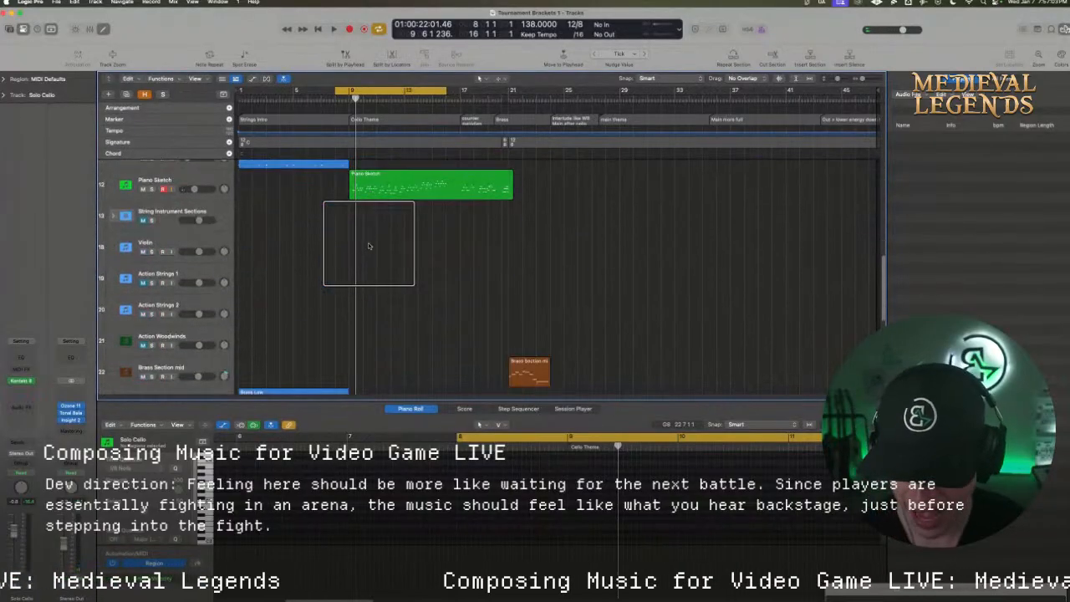
pyautogui.scroll(-2, 360, 245)
pyautogui.scroll(-5, 345, 246)
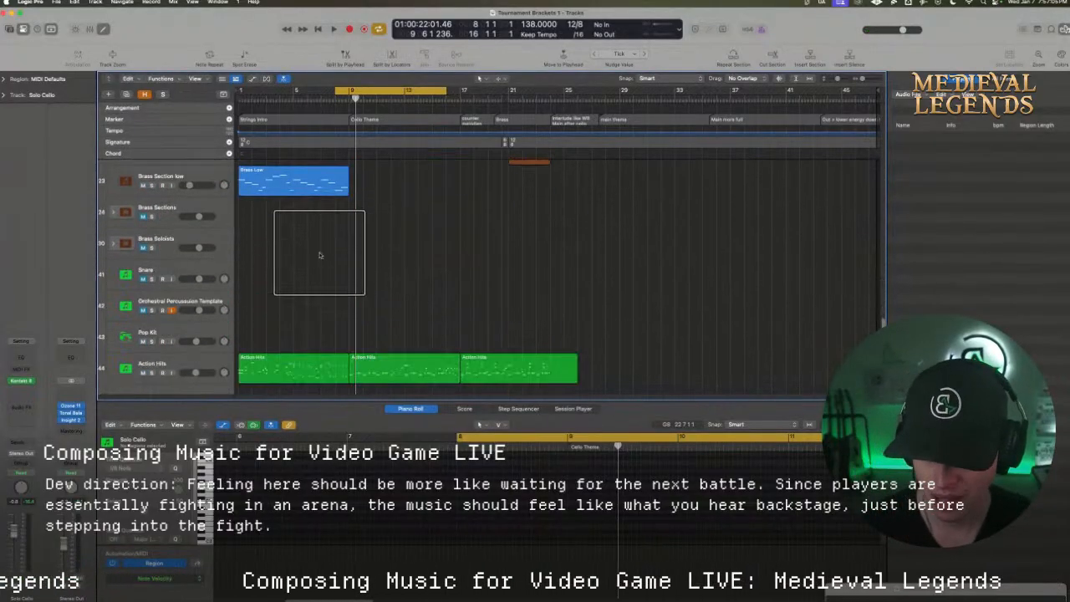
pyautogui.moveTo(334, 91); pyautogui.dragTo(239, 91)
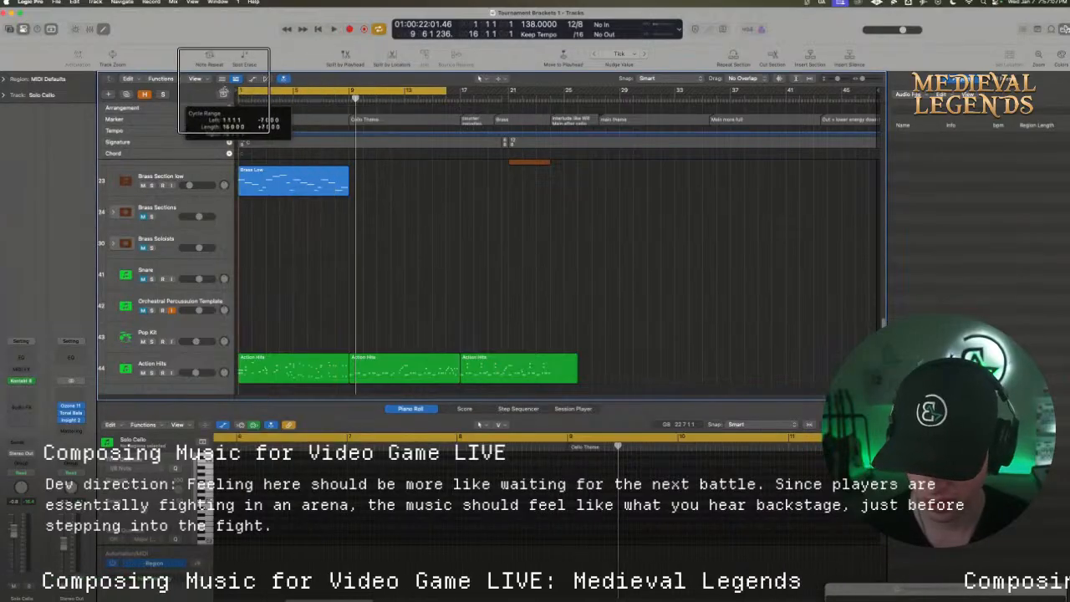
pyautogui.press('space')
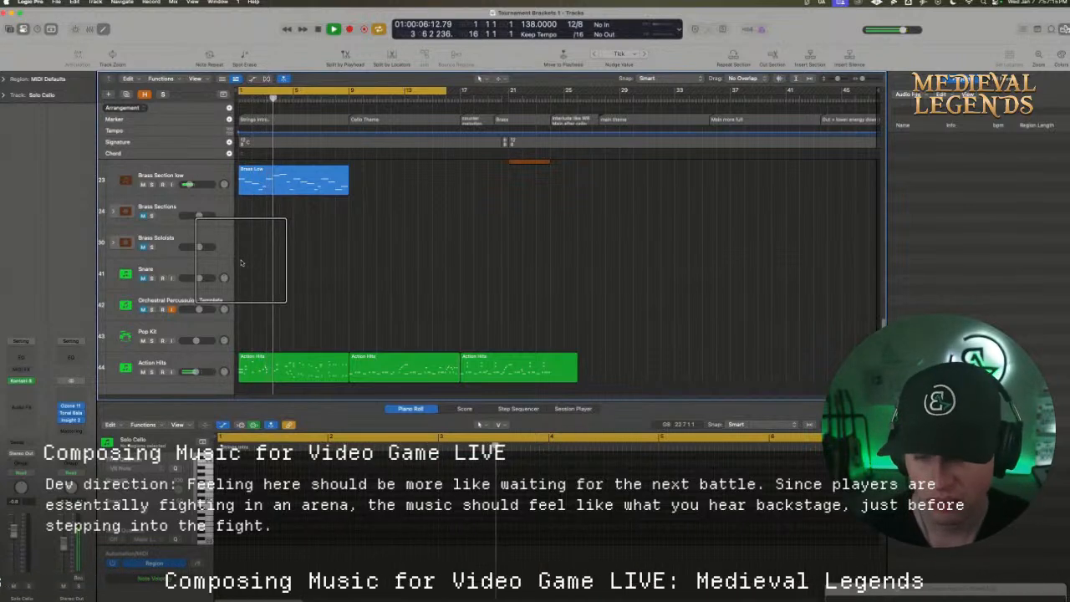
pyautogui.moveTo(241, 263); pyautogui.dragTo(147, 199)
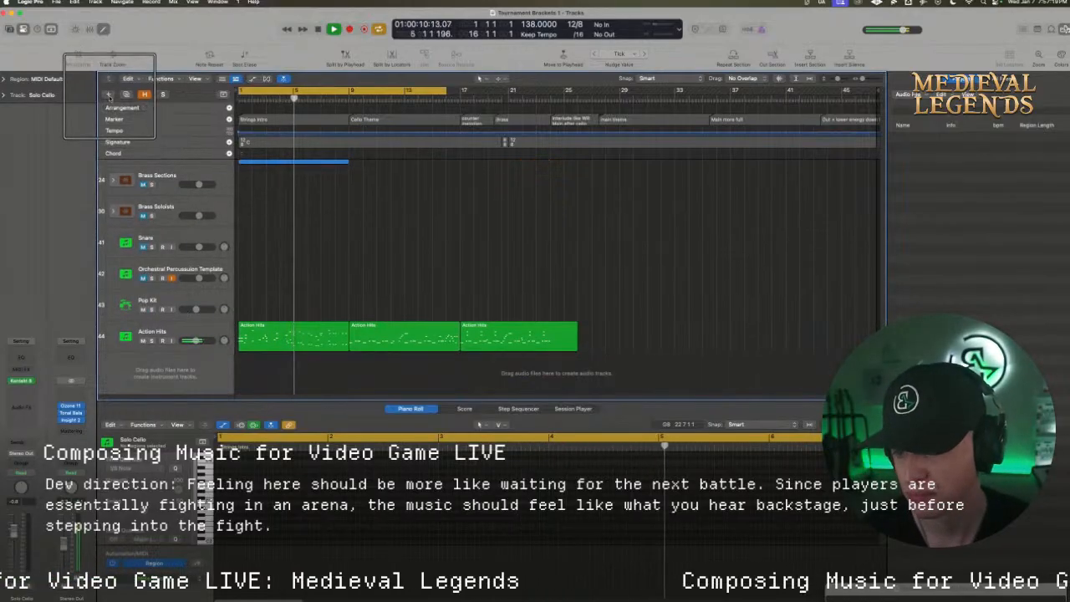
# Create one mono audio track with Input 2 (MIC/LINE 2) and Stereo Output, and arm it for recording
pyautogui.click(108, 95)
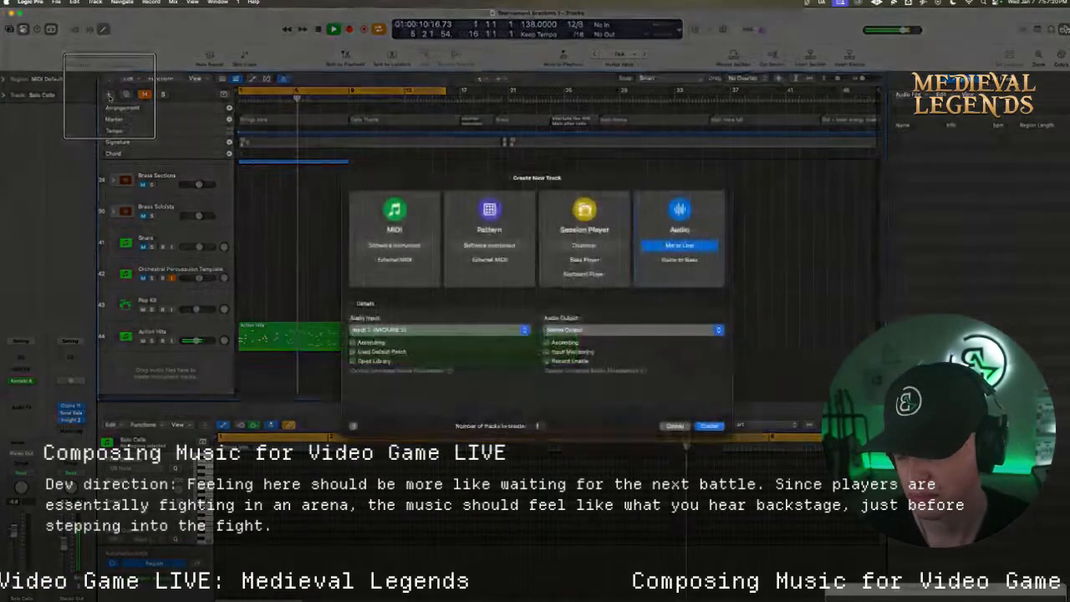
pyautogui.click(707, 427)
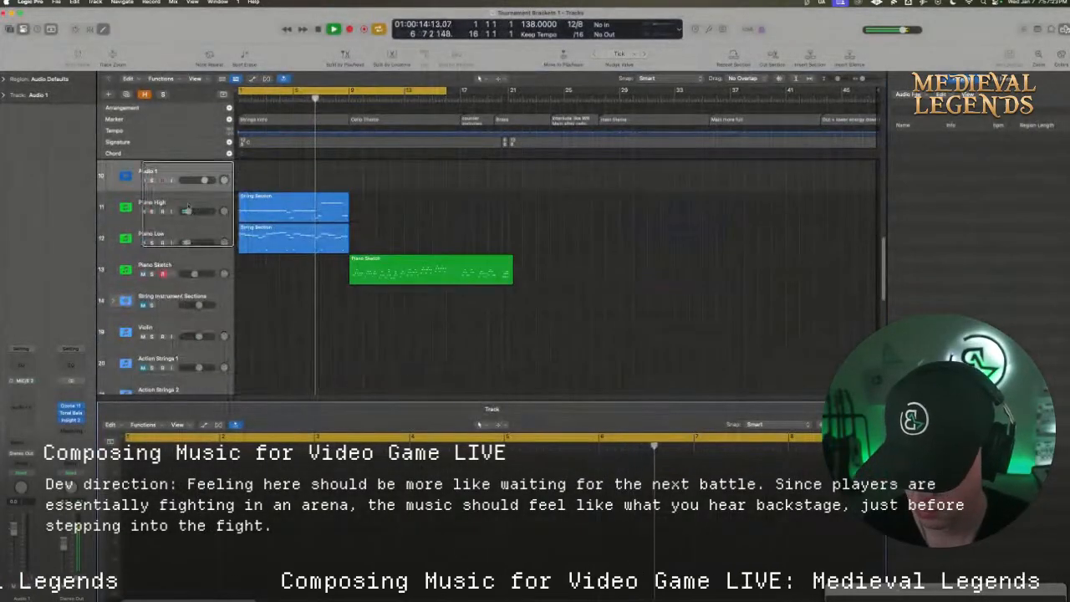
pyautogui.click(163, 180)
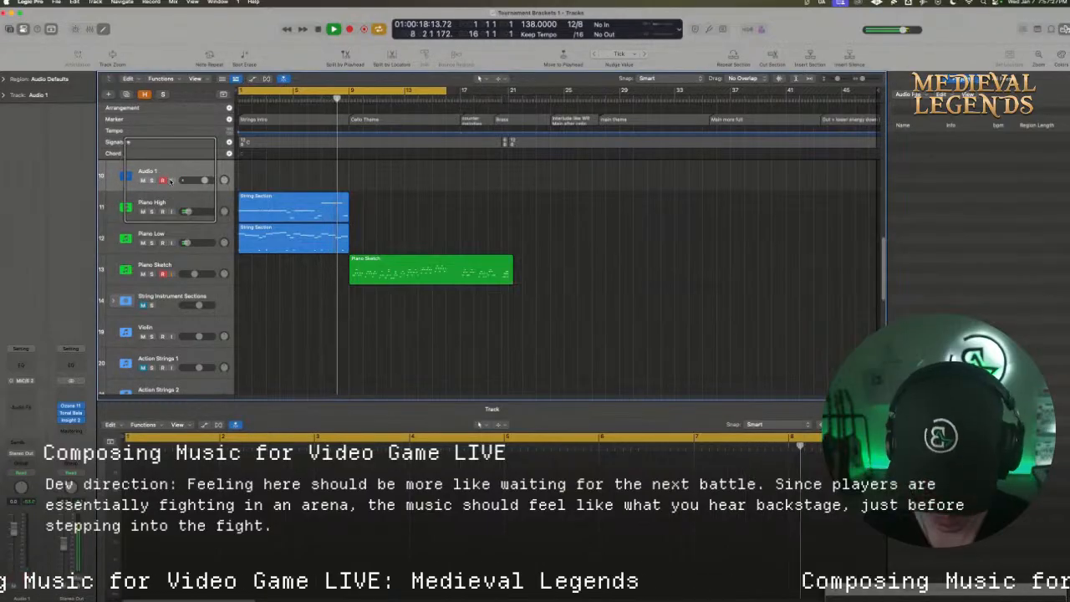
pyautogui.press('r')
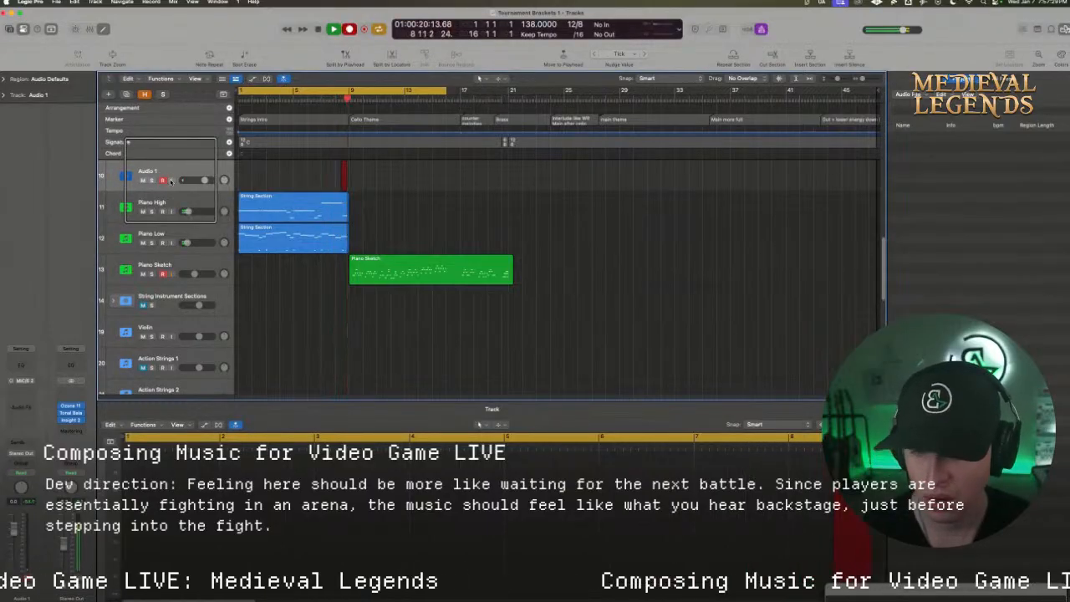
pyautogui.press('space')
pyautogui.press('BackSpace')
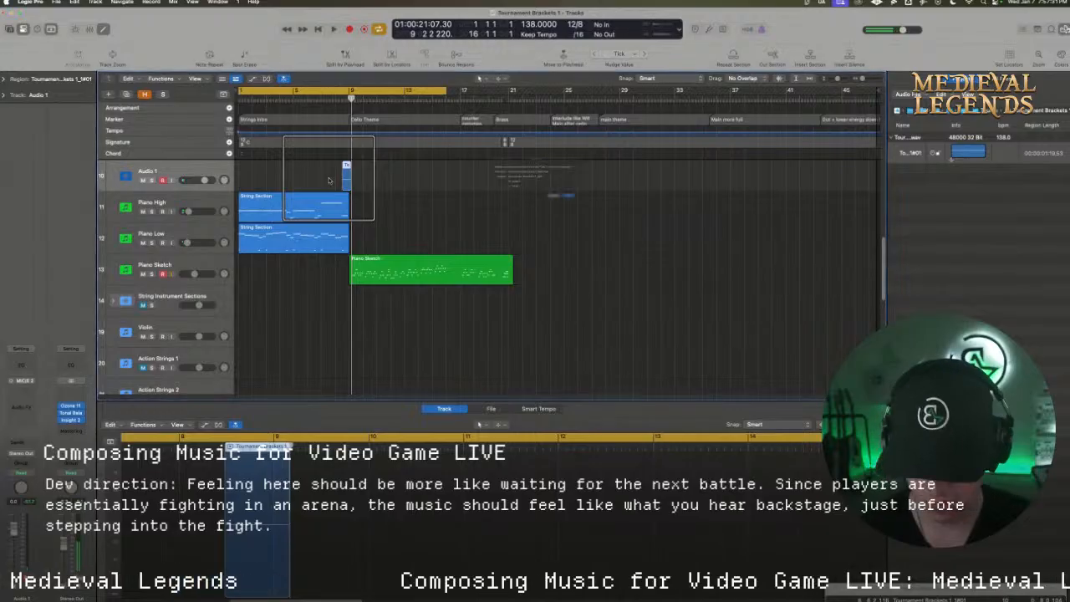
pyautogui.click(483, 184)
pyautogui.click(604, 213)
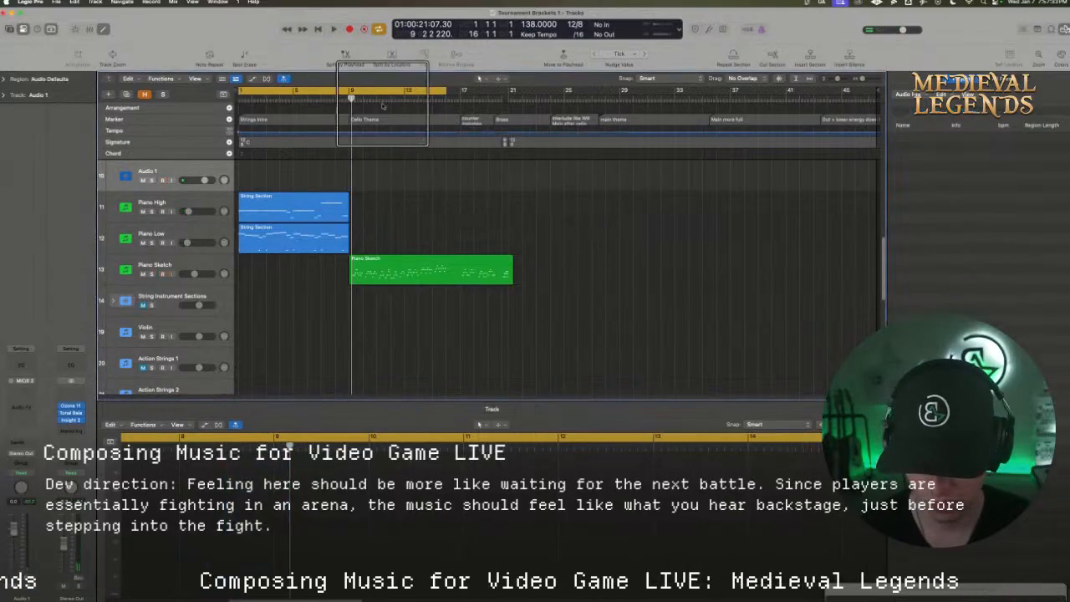
# Record a short take on Audio 1 from bar 8 to about bar 9 with the cycle at bars 8–14, and play it back
pyautogui.press('r')
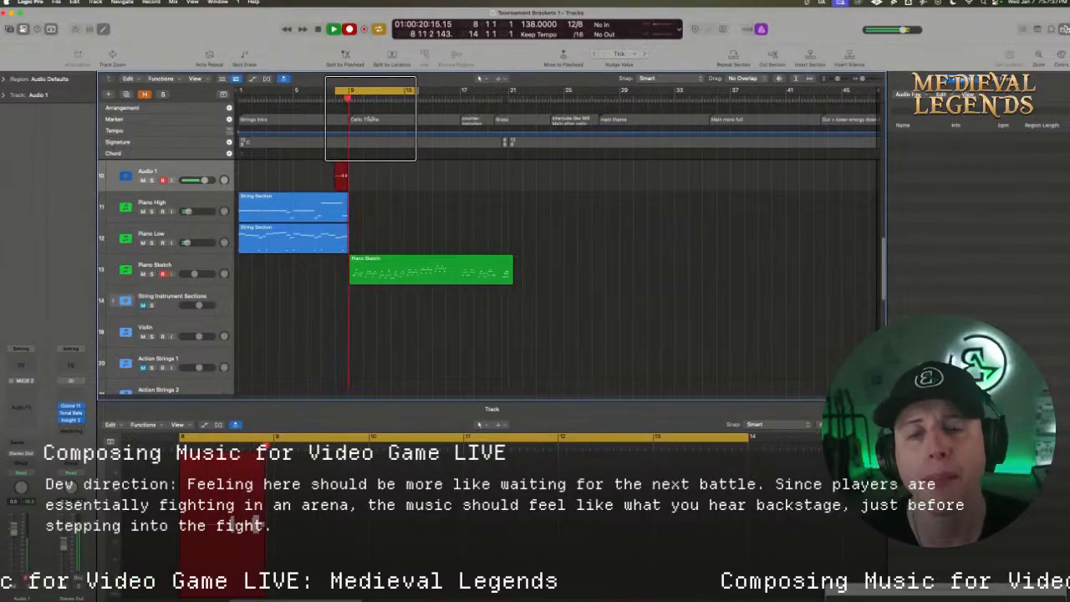
pyautogui.press('space')
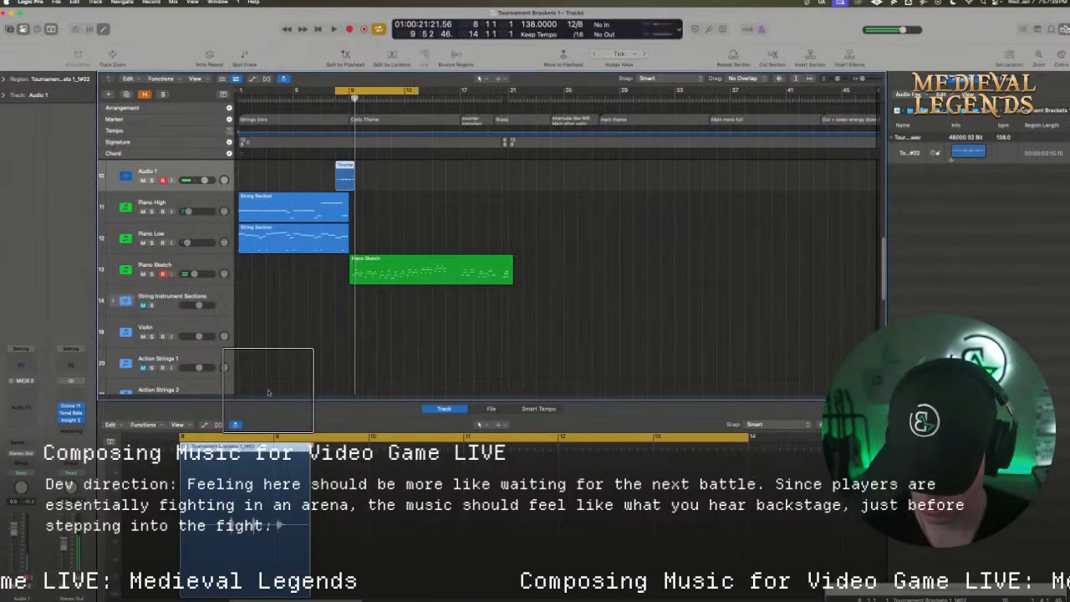
pyautogui.press('space')
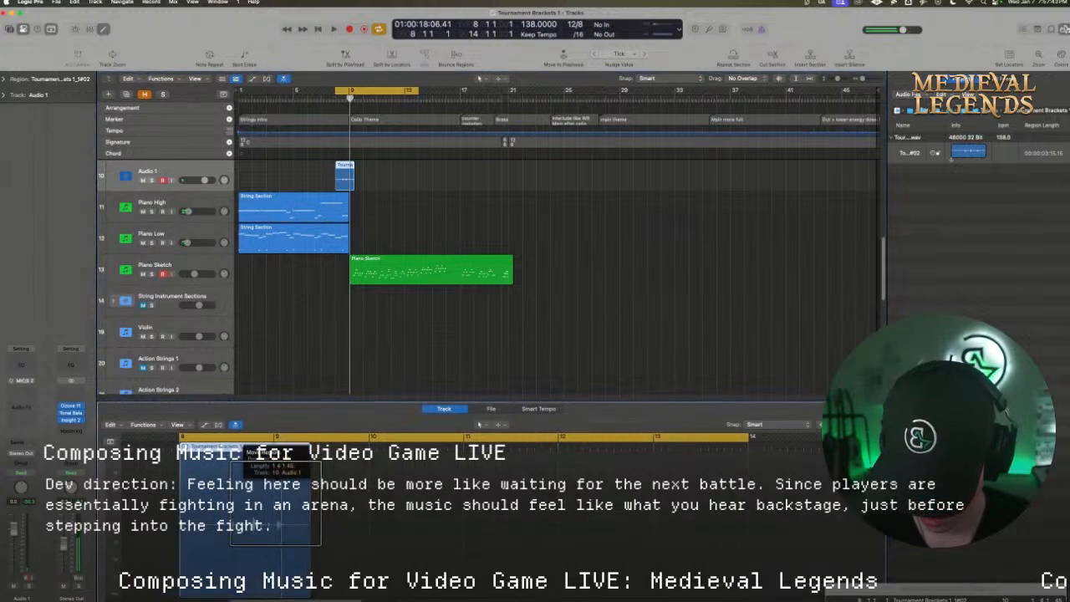
# Shift the recorded Audio 1 take slightly earlier, cancel the deletion of its file, and replay it from bar 8
pyautogui.press('space')
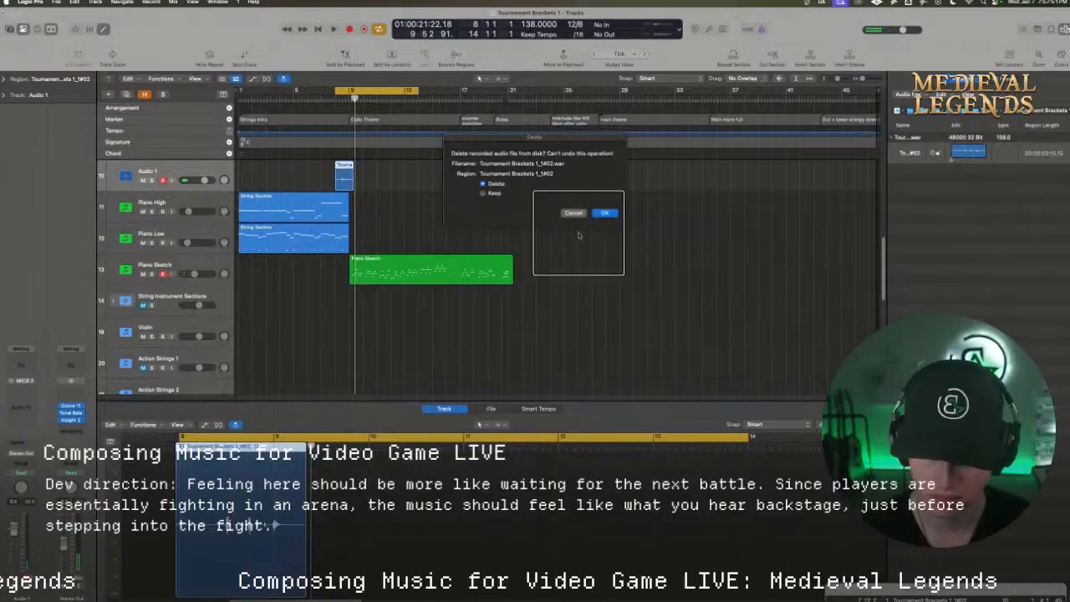
pyautogui.click(569, 210)
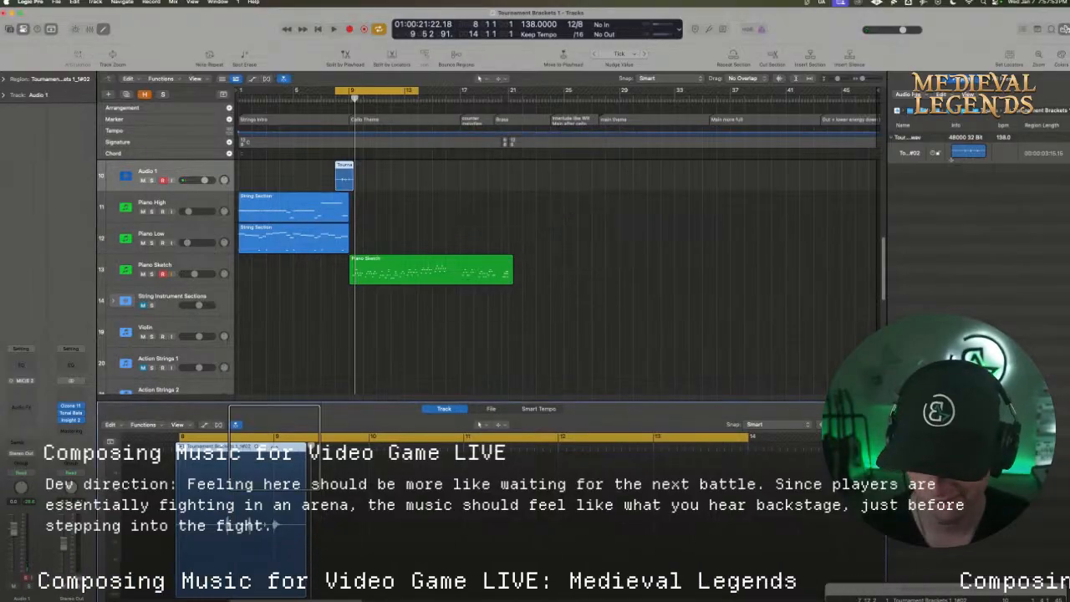
pyautogui.press('space')
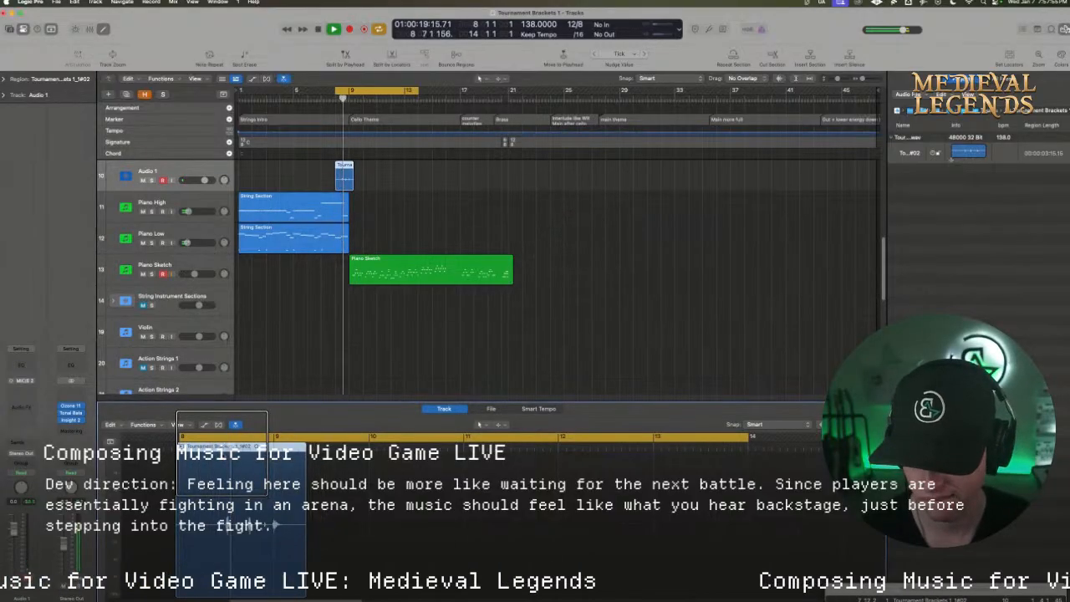
# Split the Audio 1 take between its two hits, shift the second part slightly later, and play it back from bar 8
pyautogui.press('space')
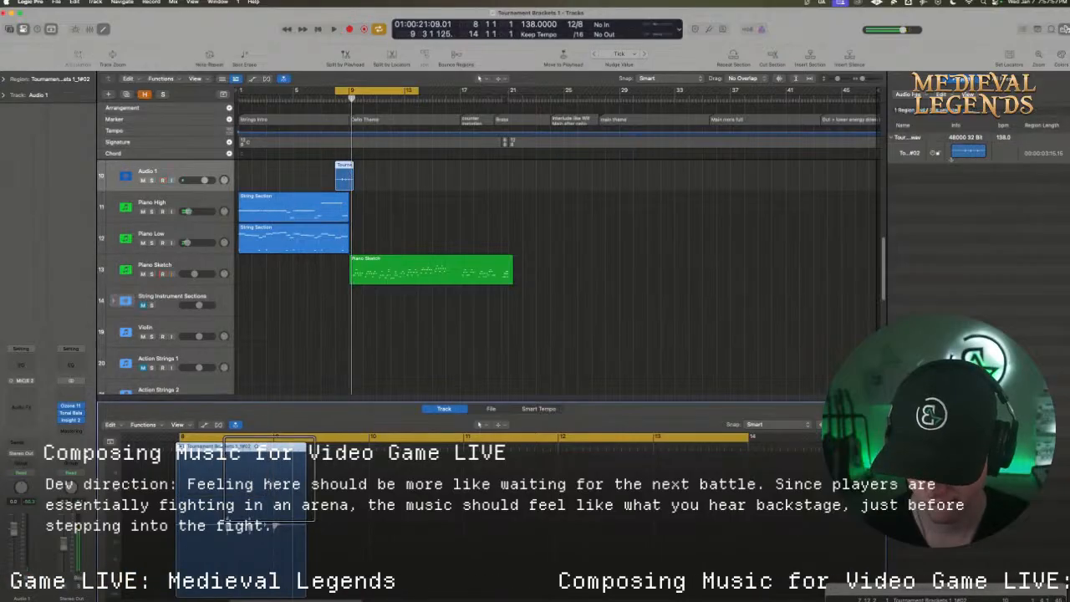
pyautogui.moveTo(862, 424); pyautogui.dragTo(868, 423)
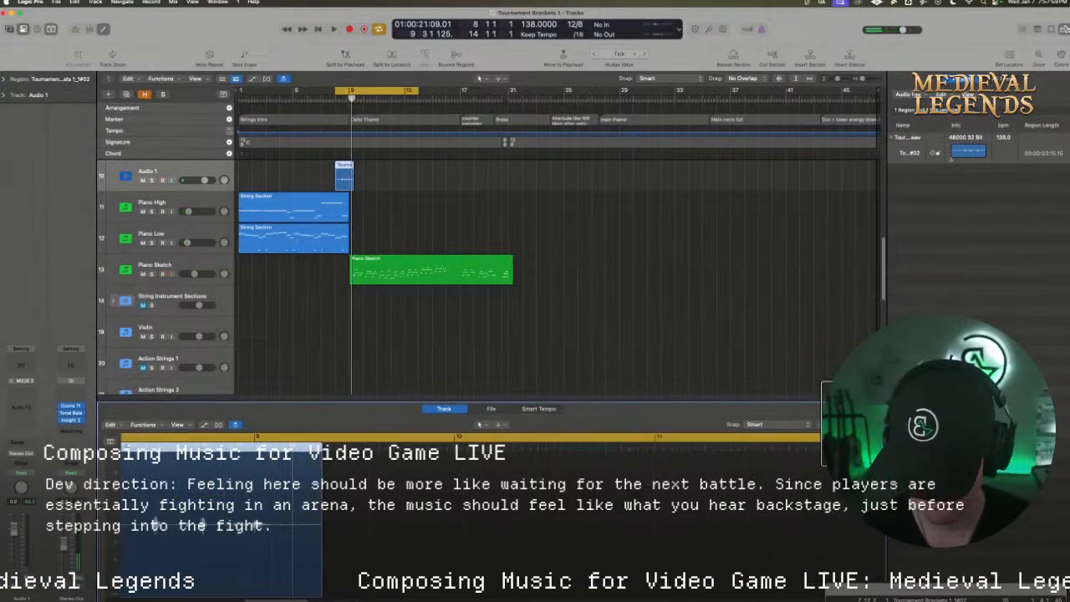
pyautogui.click(197, 447)
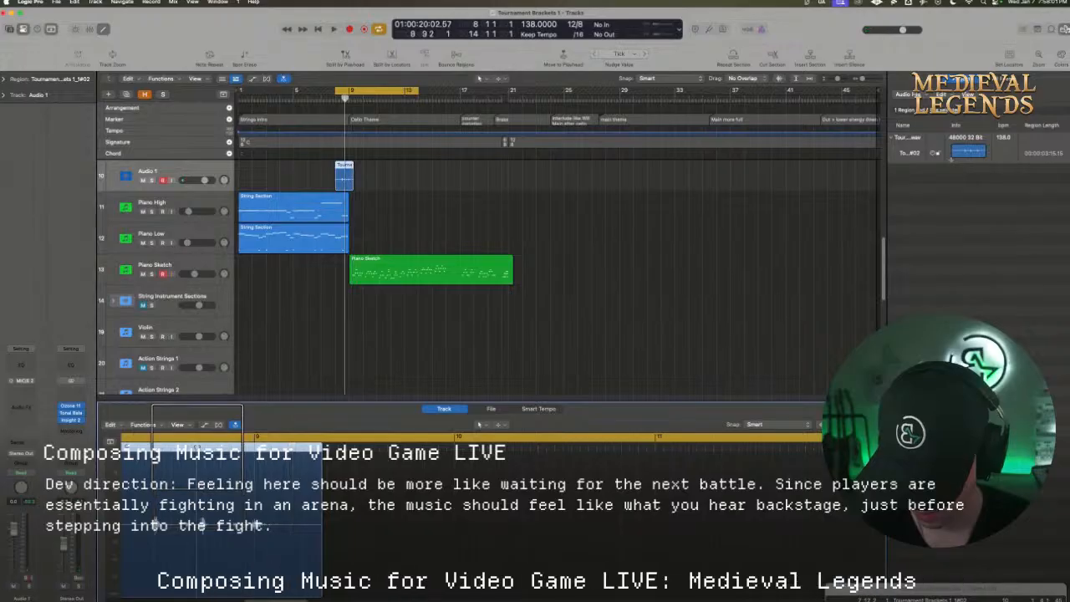
pyautogui.press('super+t')
pyautogui.moveTo(221, 492); pyautogui.dragTo(226, 499)
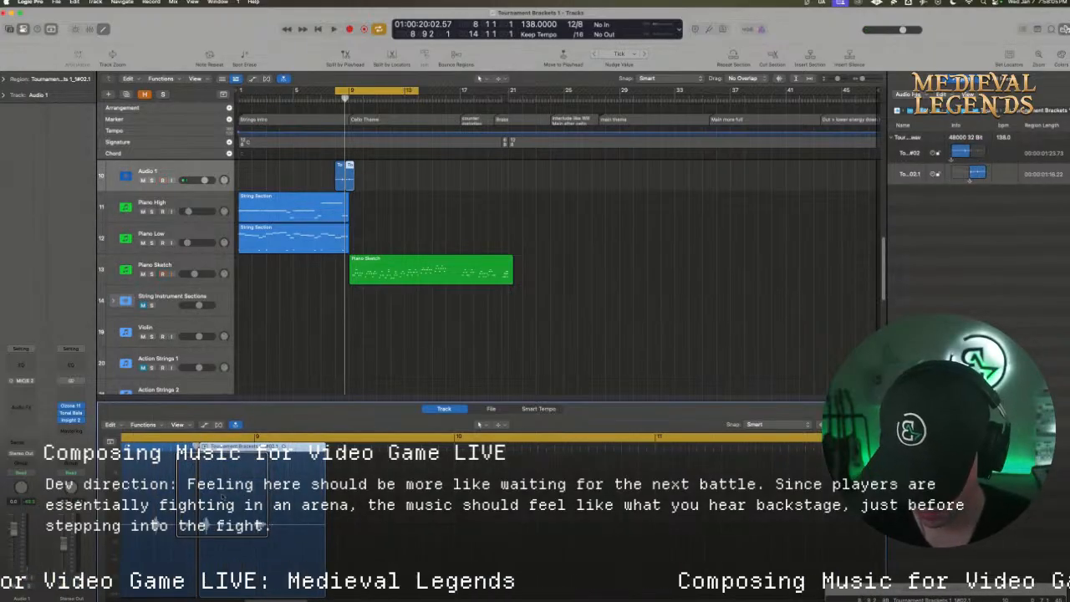
pyautogui.press('space')
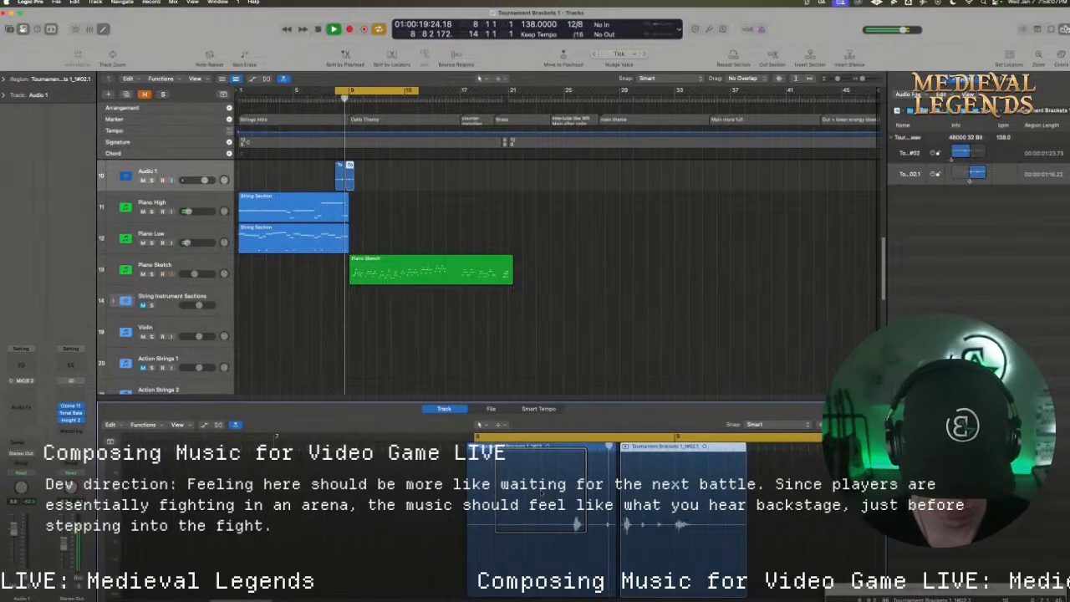
pyautogui.press('space')
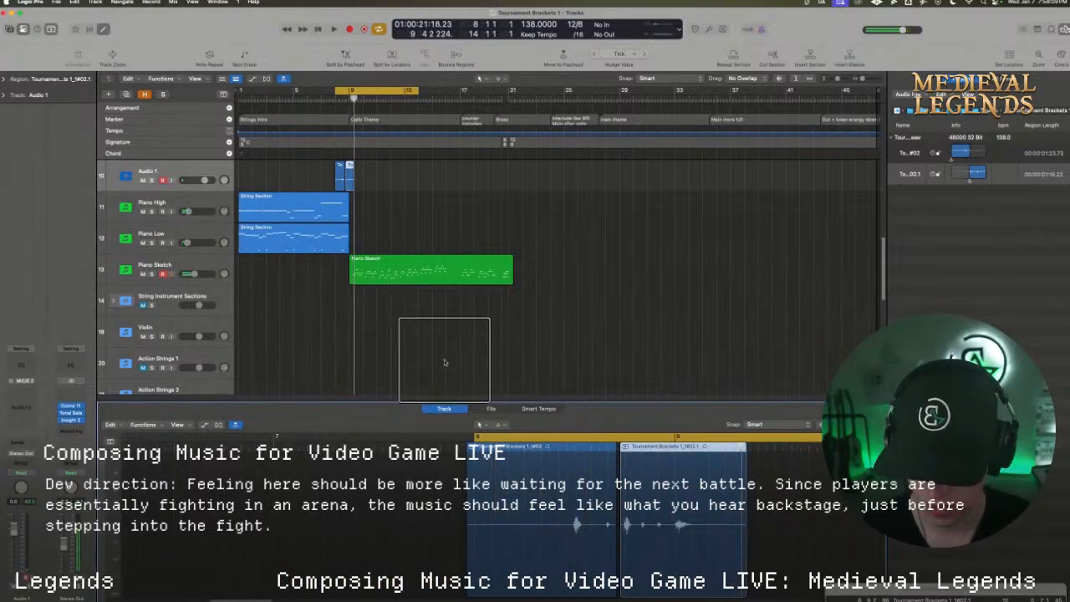
# Insert the Replika delay on Audio 1 in Ping Pong mode with a Straight 1/8 delay time
pyautogui.click(25, 397)
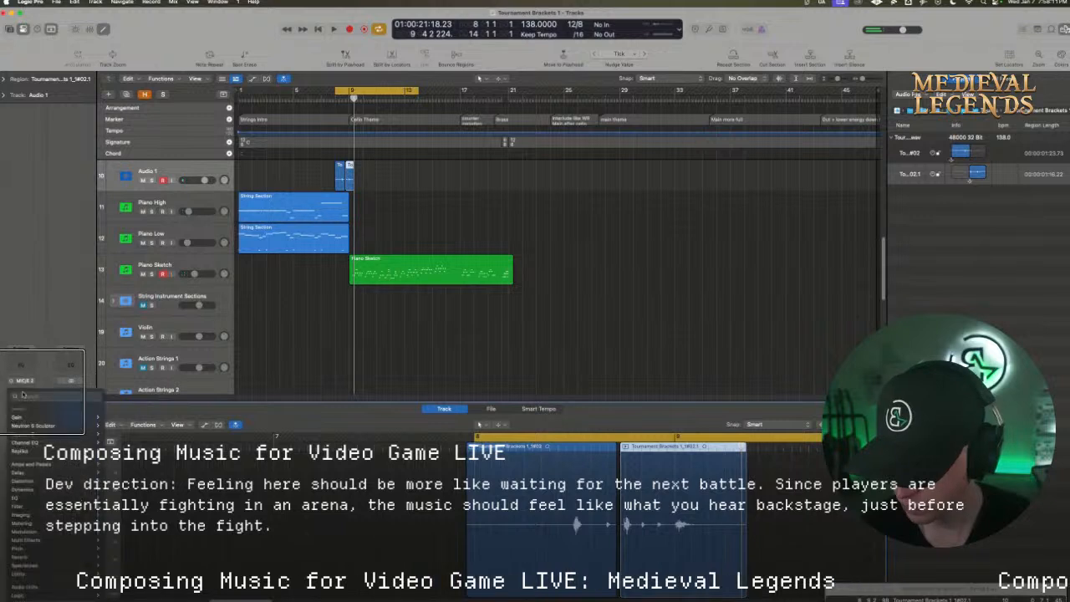
pyautogui.moveTo(42, 451)
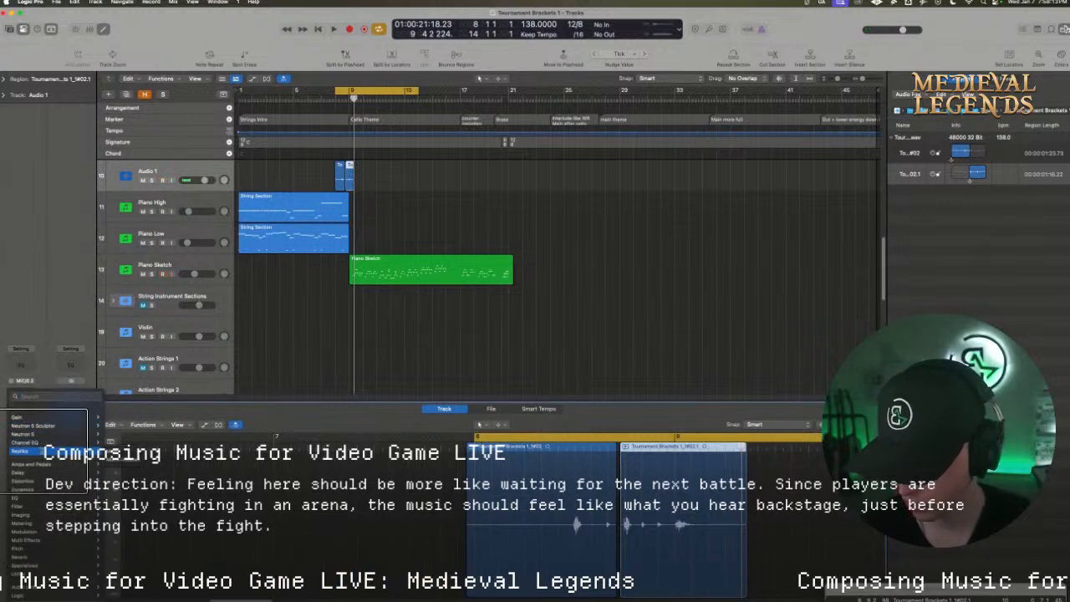
pyautogui.click(92, 417)
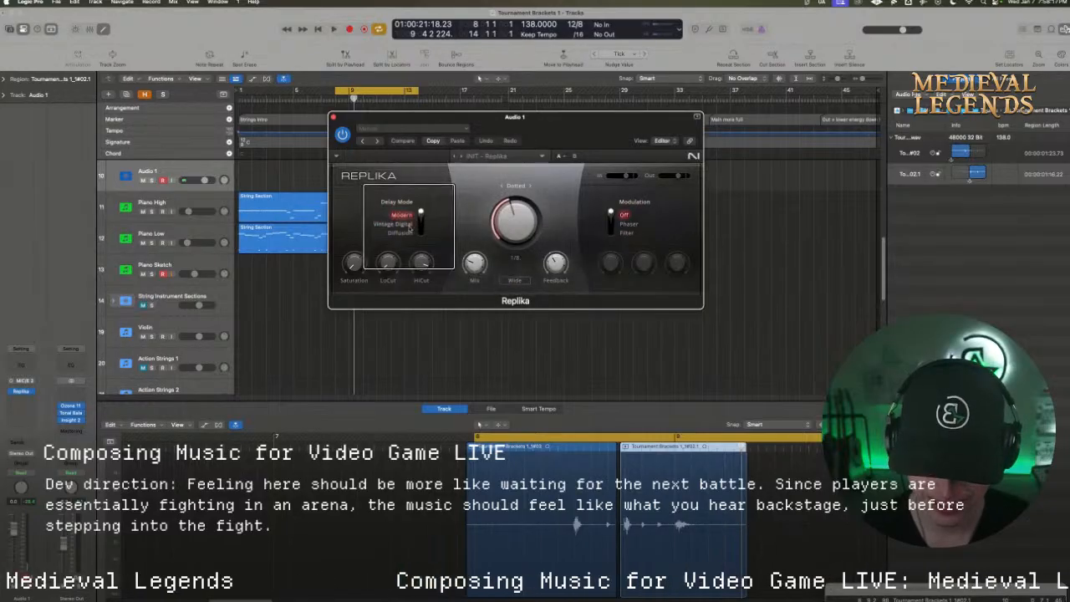
pyautogui.click(515, 280)
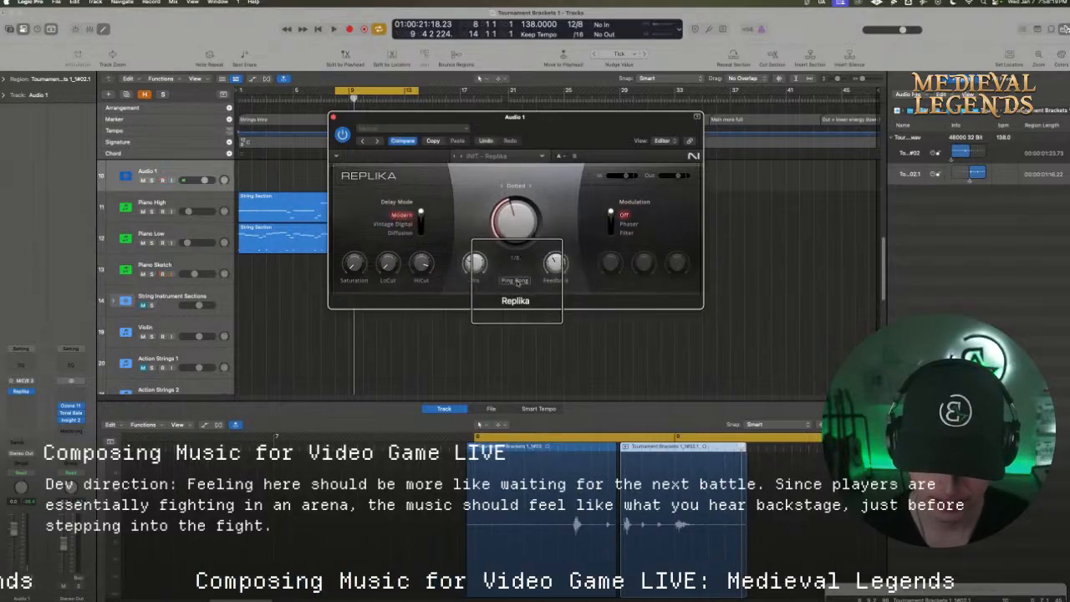
pyautogui.click(528, 186)
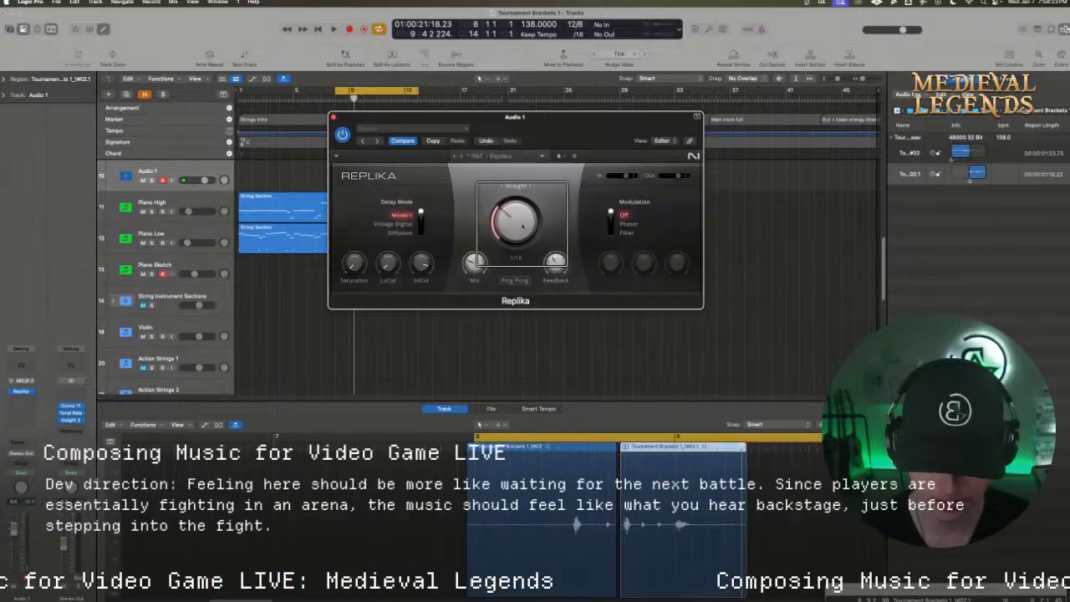
pyautogui.moveTo(518, 224); pyautogui.dragTo(525, 183)
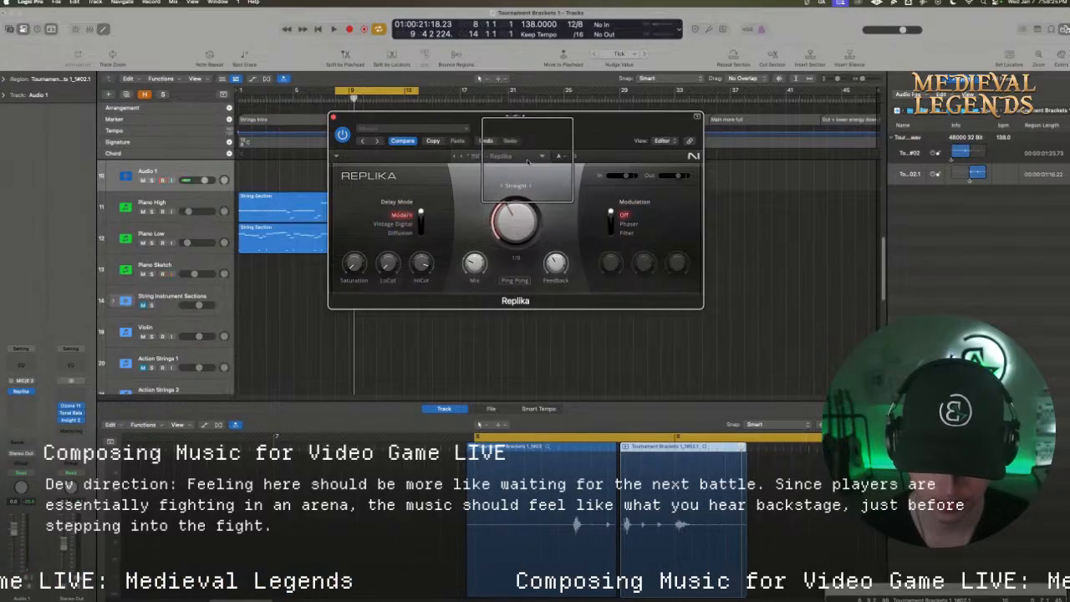
pyautogui.moveTo(535, 117); pyautogui.dragTo(546, 225)
# Play the delayed take from bar 8 and lower the volume of Audio 1
pyautogui.press('space')
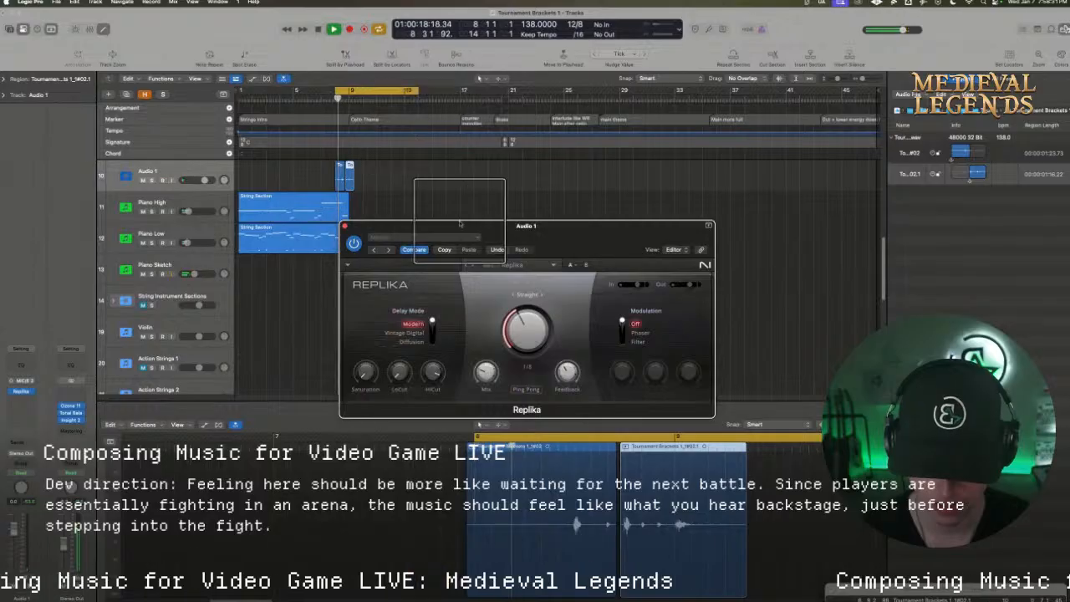
pyautogui.click(529, 487)
pyautogui.click(527, 490)
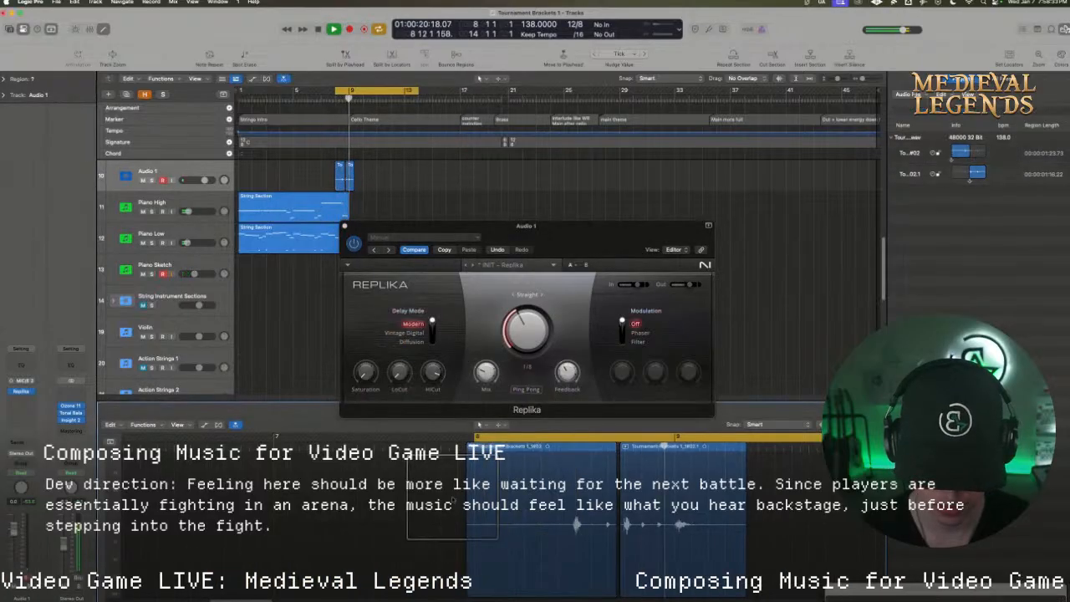
pyautogui.press('space')
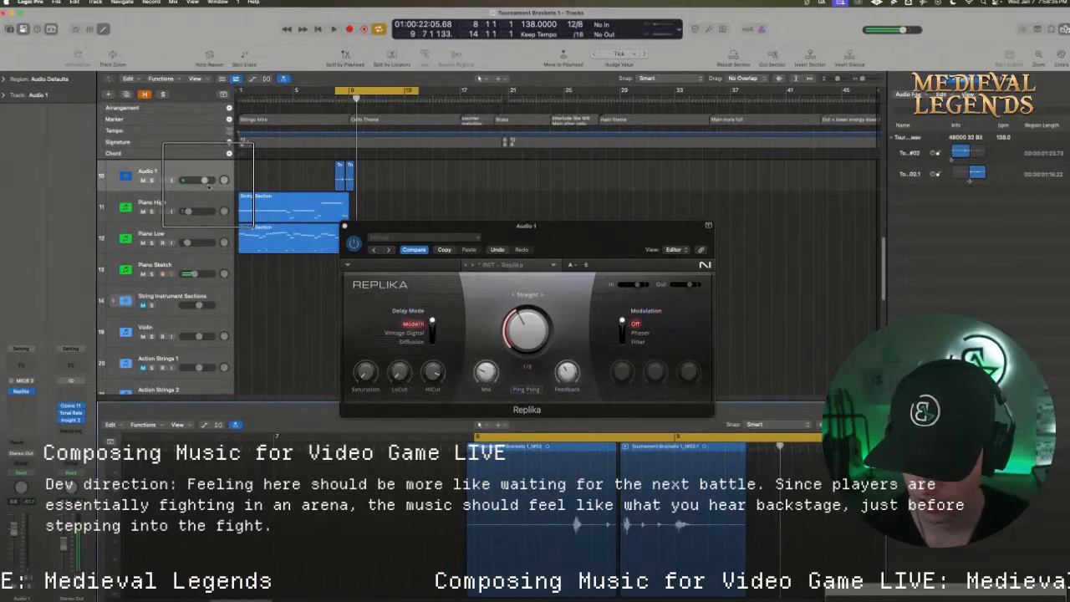
pyautogui.moveTo(203, 180)
pyautogui.mouseDown()
pyautogui.moveTo(184, 180)
pyautogui.moveTo(197, 180)
pyautogui.mouseUp()
pyautogui.press('space')
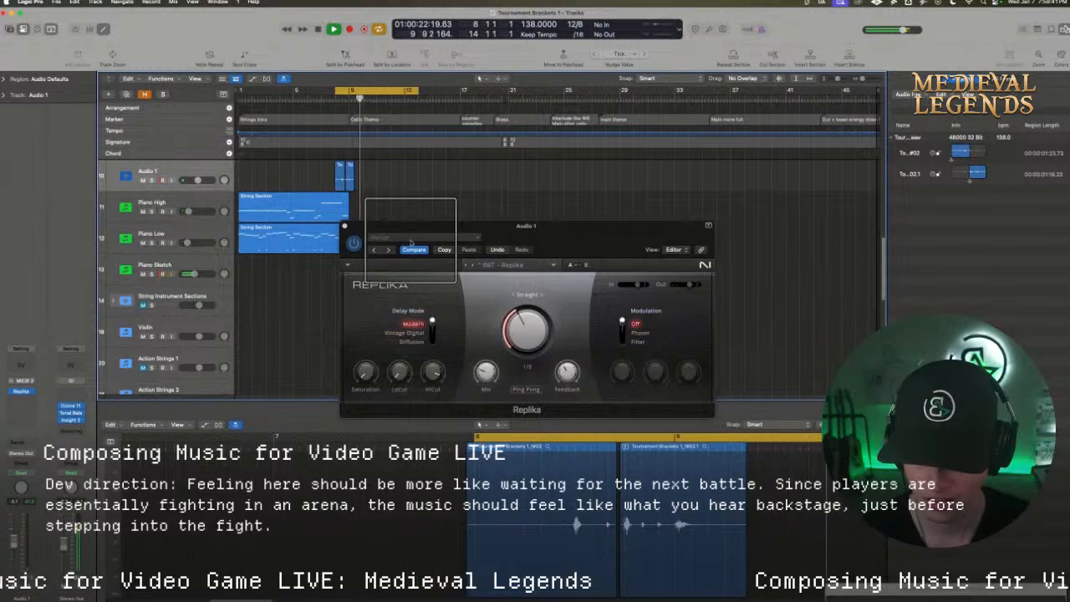
pyautogui.press('space')
# Raise Replika's mix and set its feedback to 88.0% while replaying the take, and close the plug-in window
pyautogui.moveTo(483, 369)
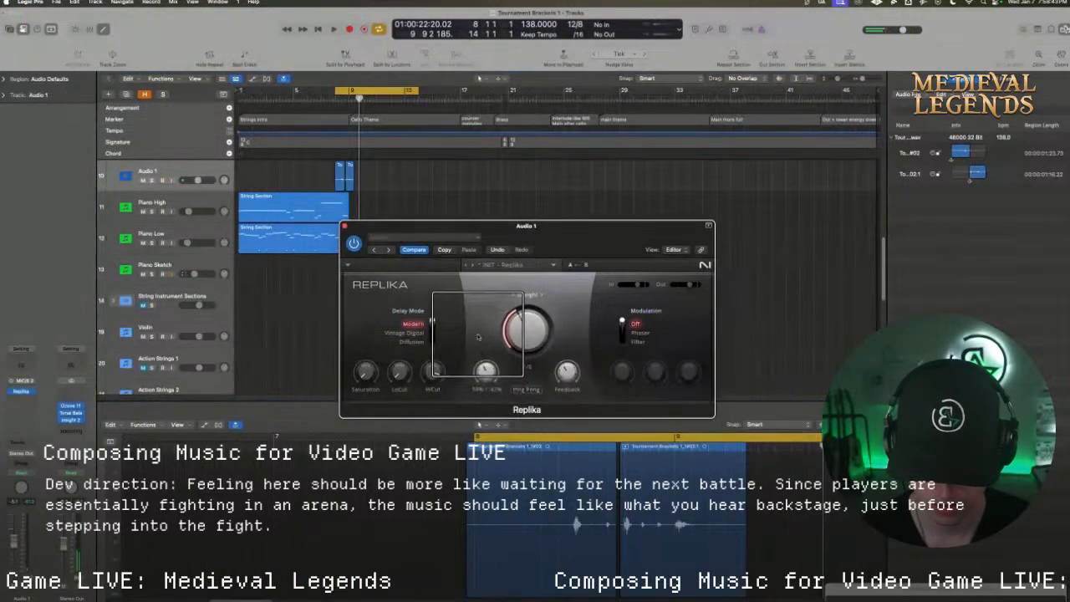
pyautogui.press('space')
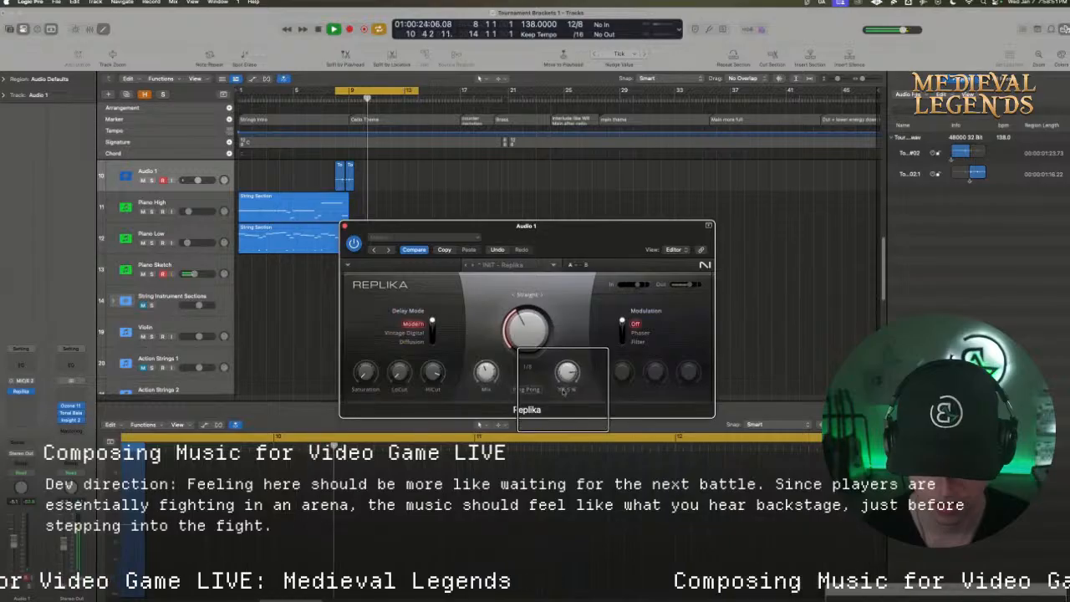
pyautogui.press('space')
pyautogui.press('space')
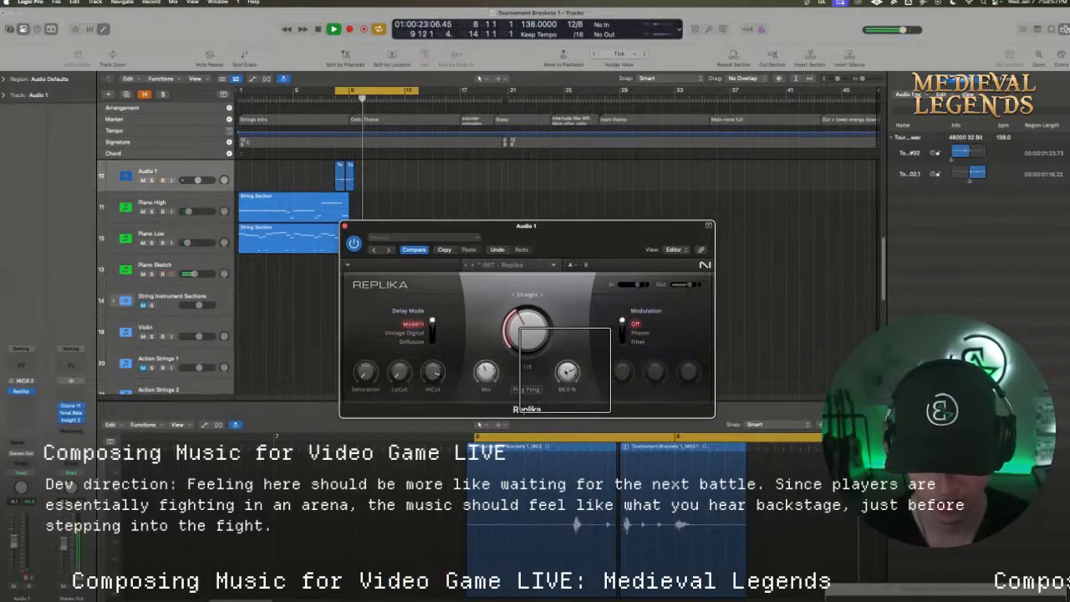
pyautogui.click(344, 226)
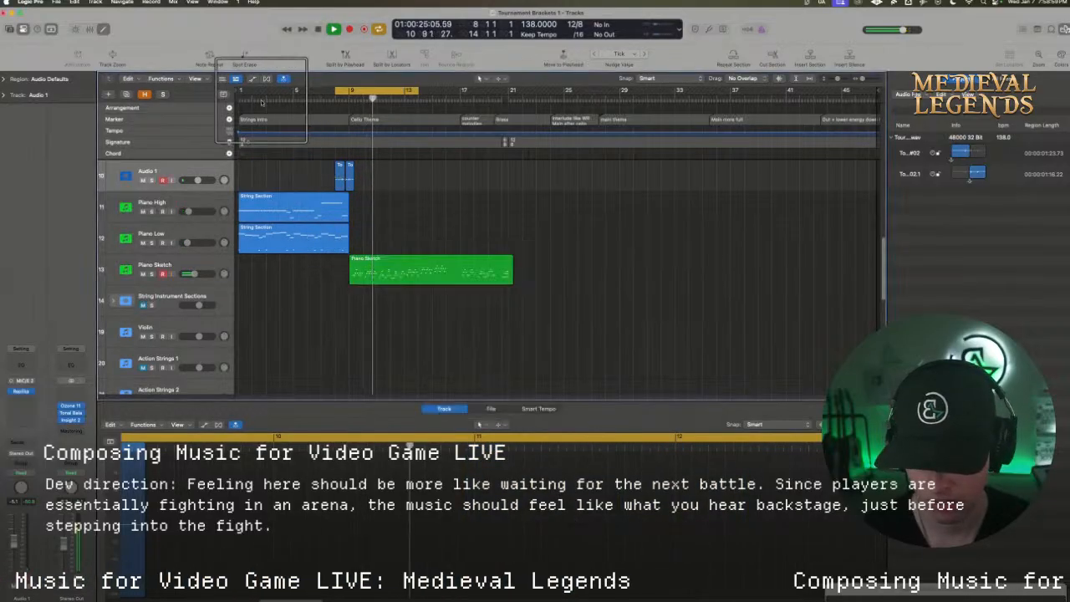
# Stretch the cycle range to bars 1–35 and lower Audio 1's volume a little further
pyautogui.moveTo(258, 89); pyautogui.dragTo(726, 88)
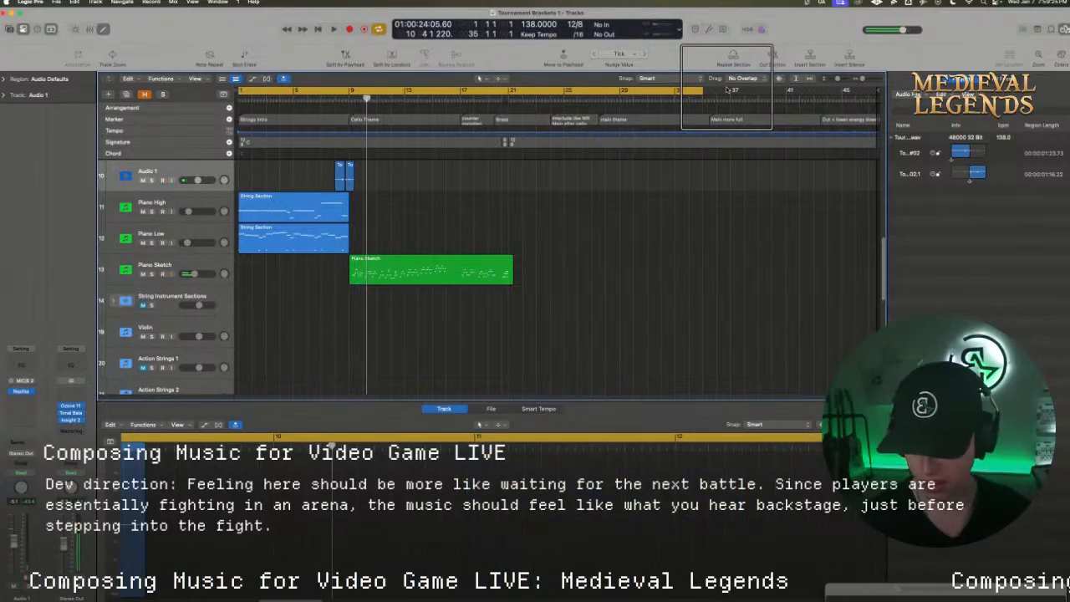
pyautogui.click(197, 180)
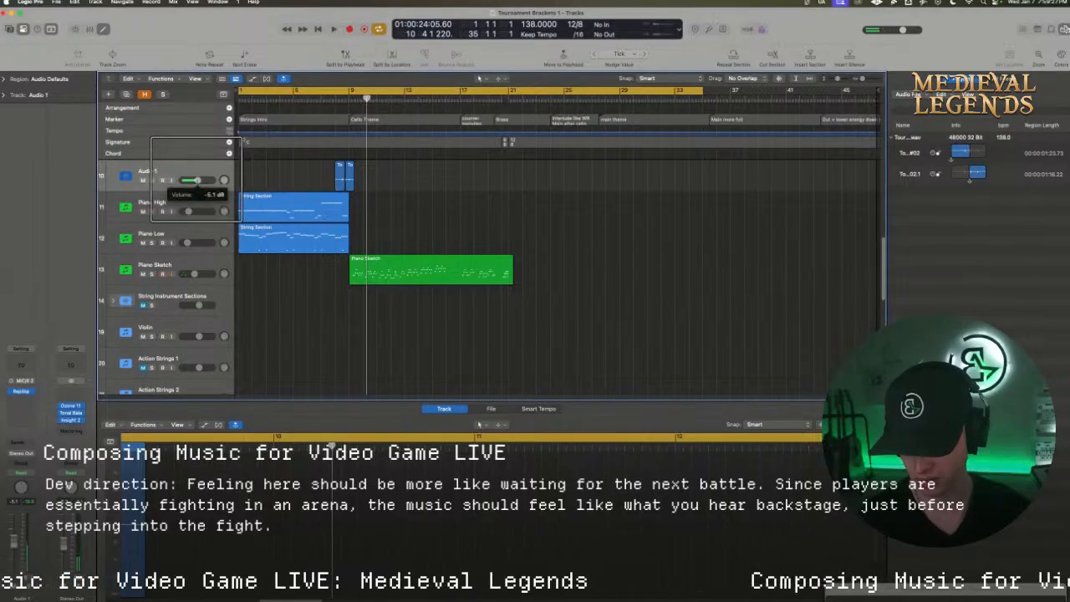
pyautogui.moveTo(196, 180); pyautogui.dragTo(193, 180)
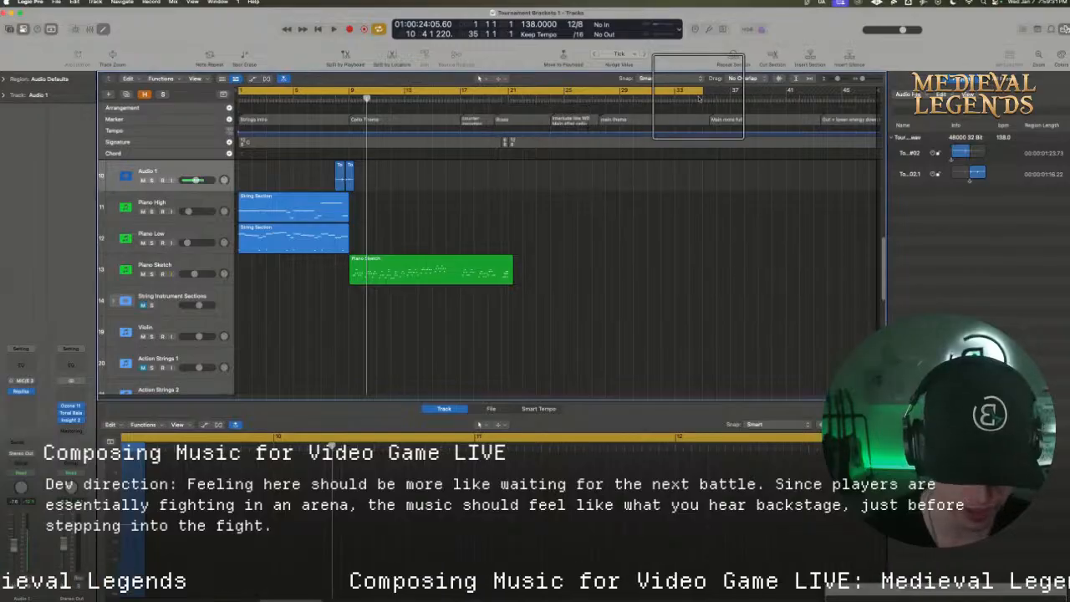
# Shorten the cycle to end at bar 24 and bounce that range as an MP3 named Tournament Brackets 1 in Downloads
pyautogui.moveTo(700, 92); pyautogui.dragTo(506, 144)
pyautogui.scroll(5, 527, 189)
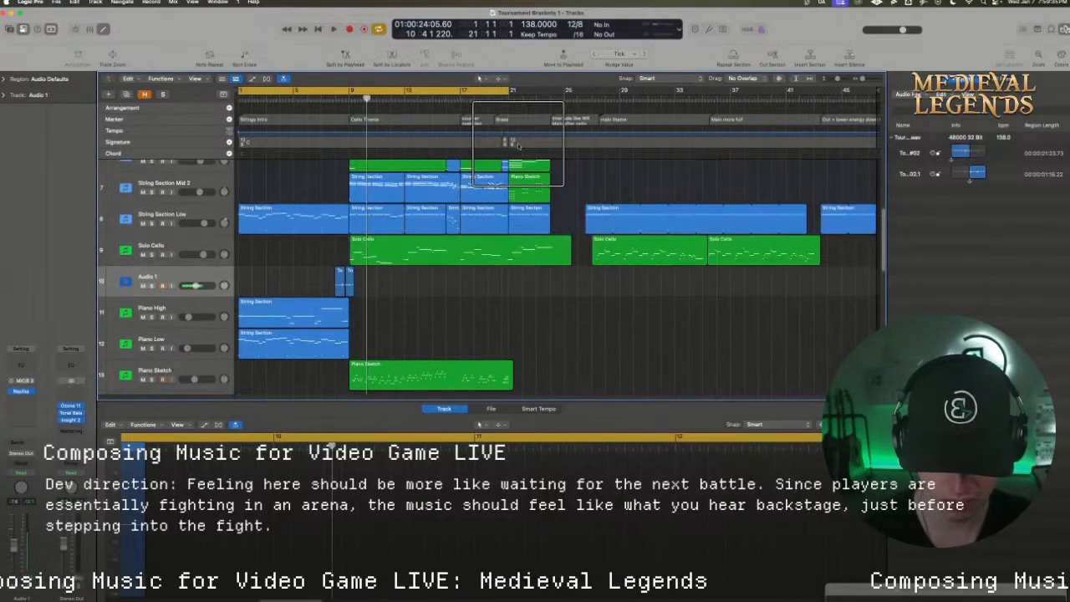
pyautogui.moveTo(510, 91); pyautogui.dragTo(550, 108)
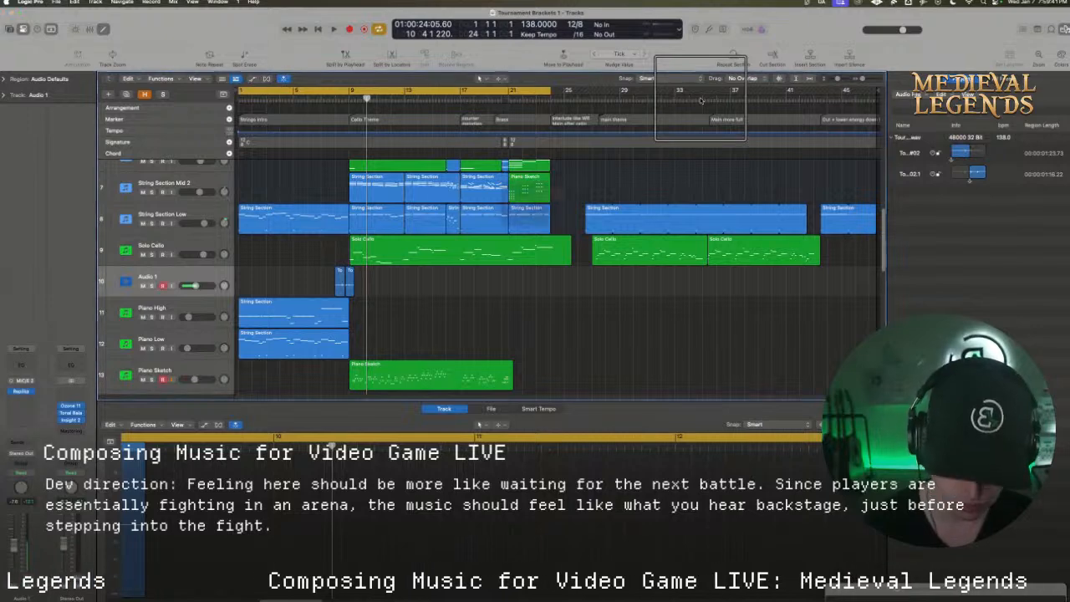
pyautogui.press('super+b')
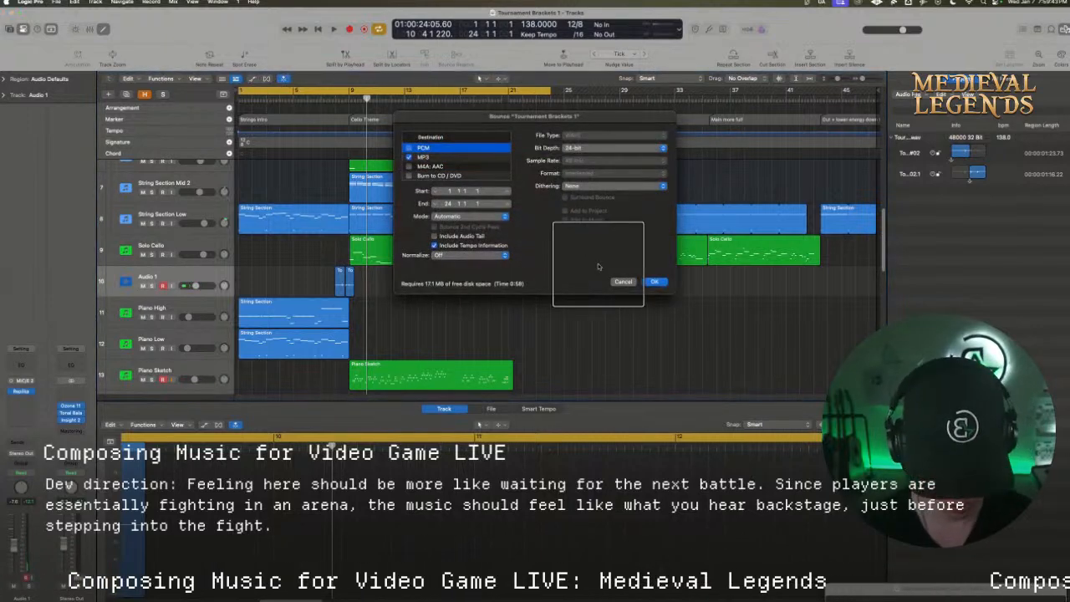
pyautogui.press('Return')
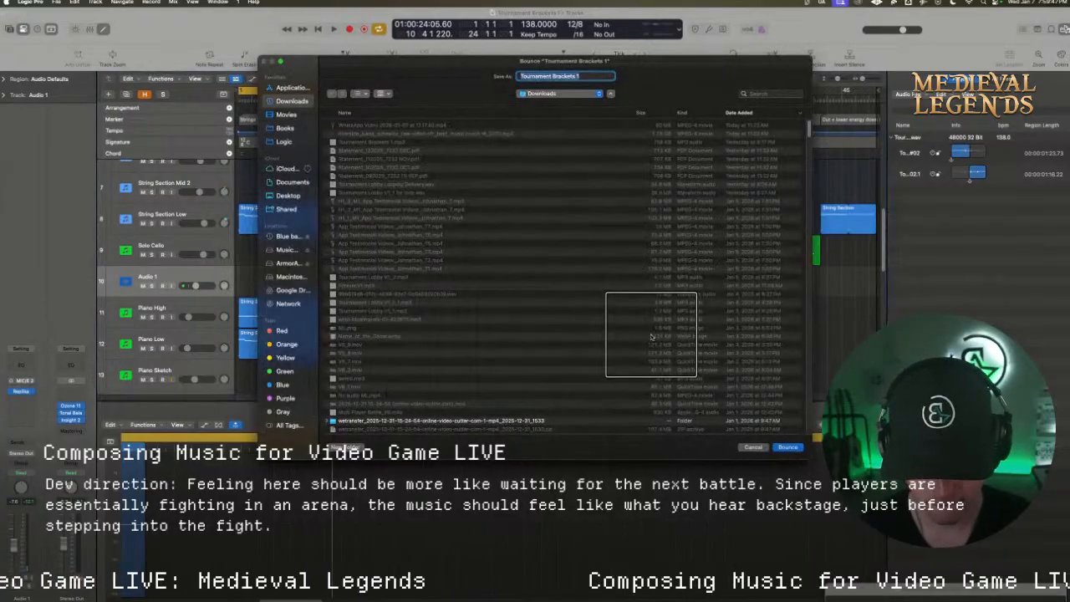
pyautogui.press('Return')
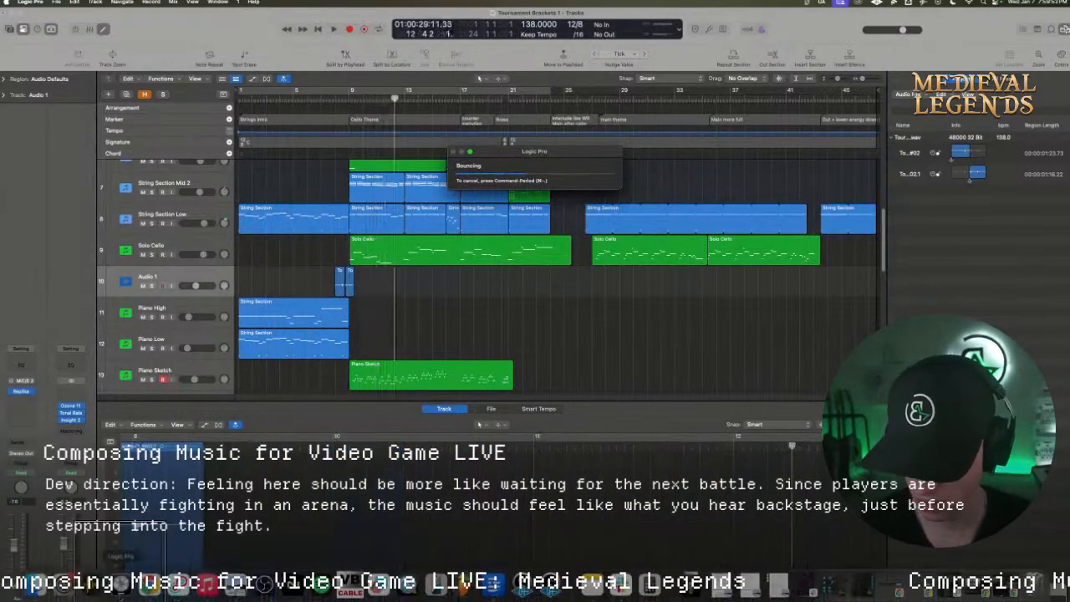
# Switch to the Restream studio window in Chrome and change the live stream to the full camera scene
pyautogui.rightClick(149, 580)
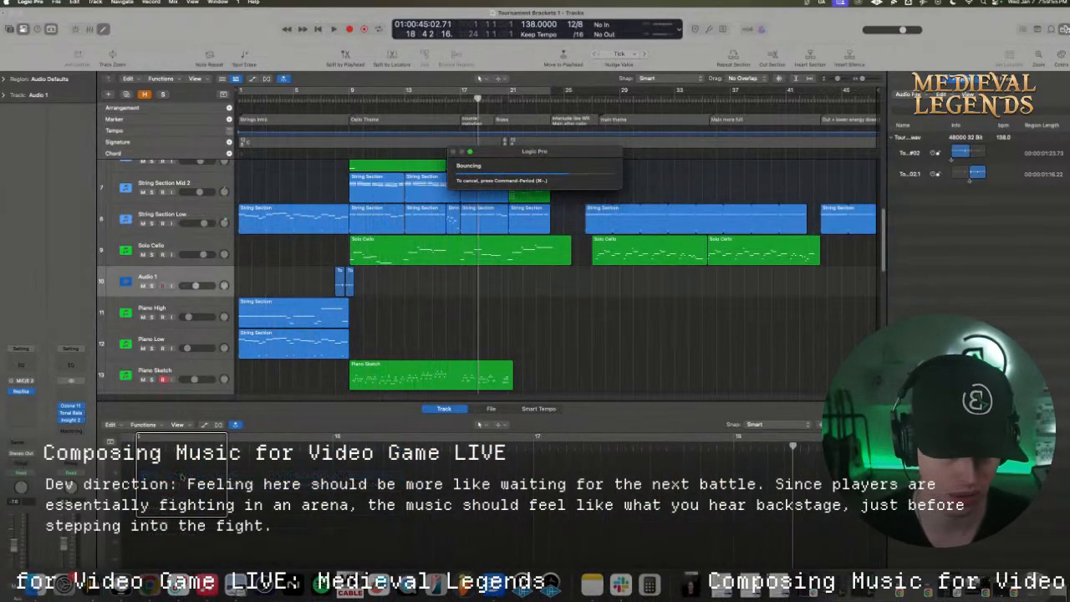
pyautogui.click(181, 475)
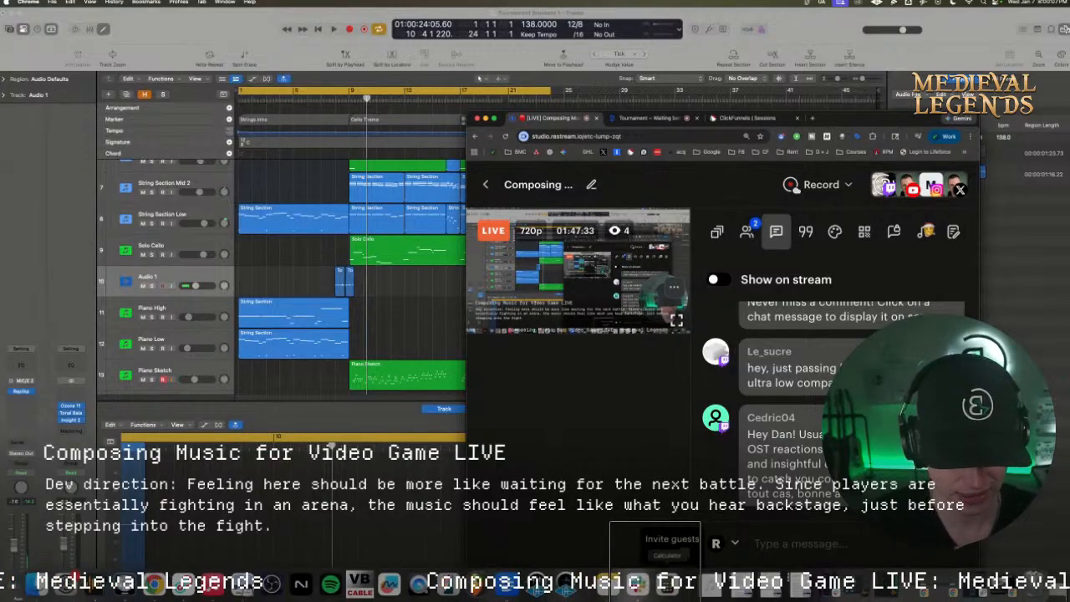
pyautogui.click(716, 231)
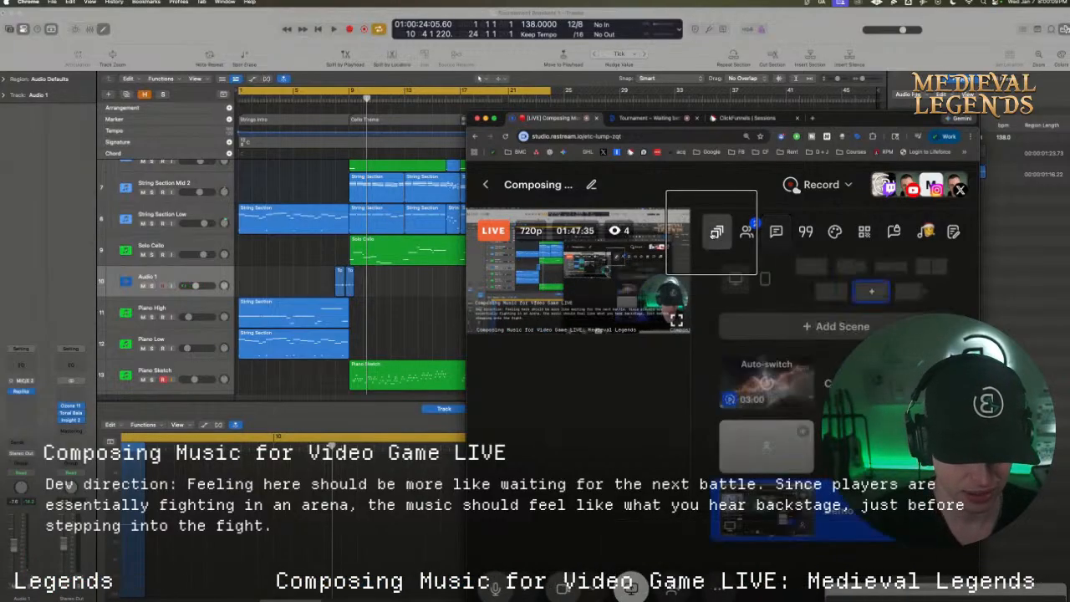
pyautogui.click(772, 427)
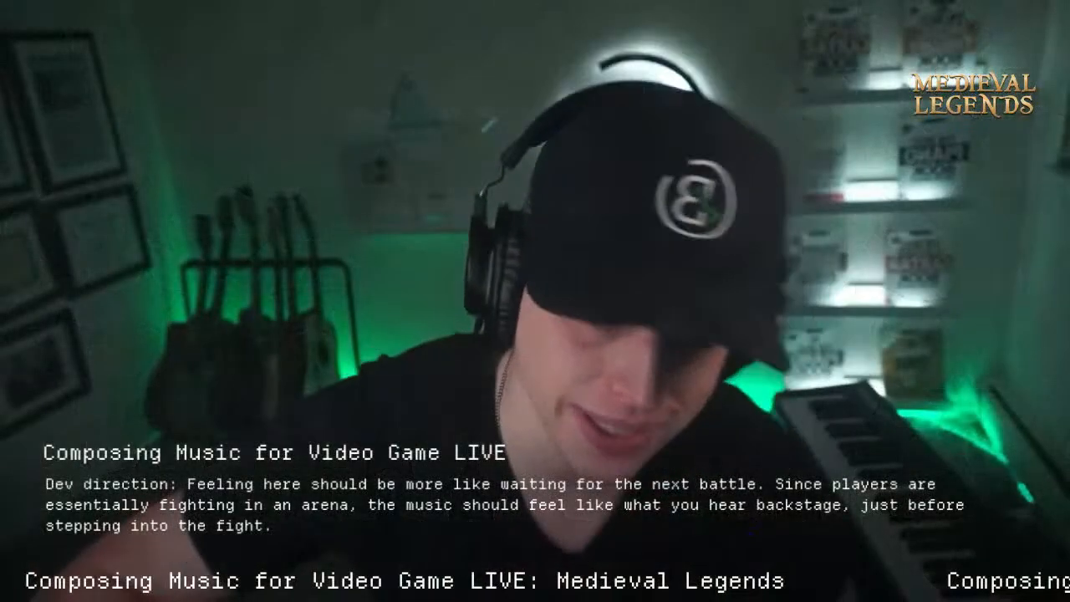